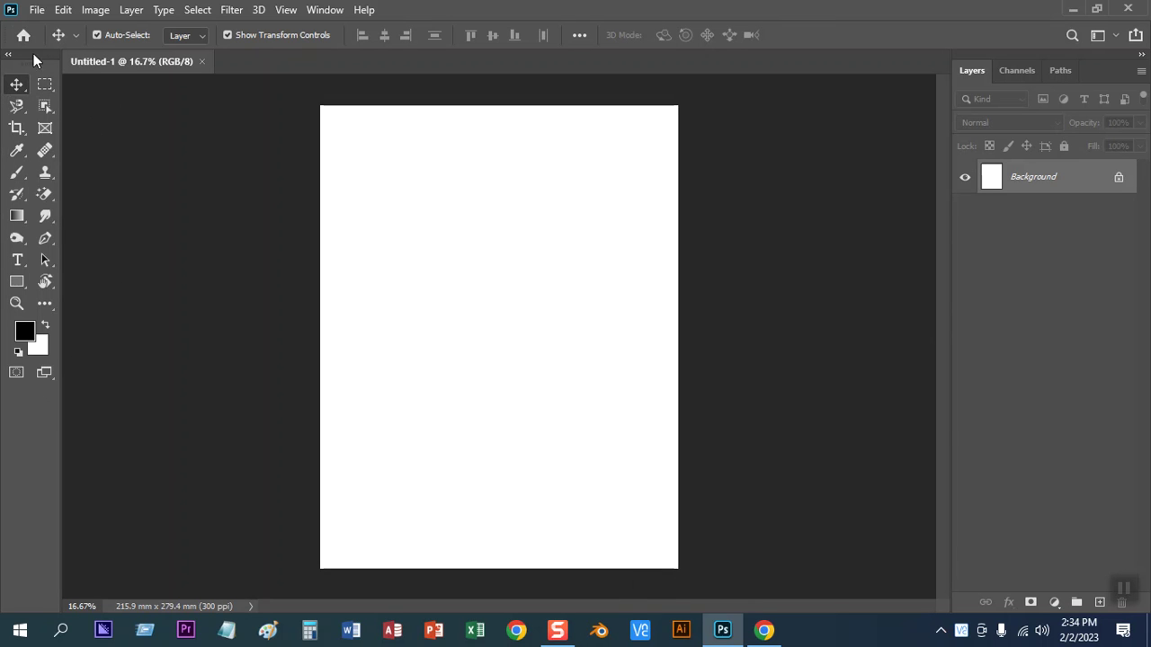
Choose the Rectangular Marquee Tool and drag a rectangular selection on the upper page
left_click(43, 83)
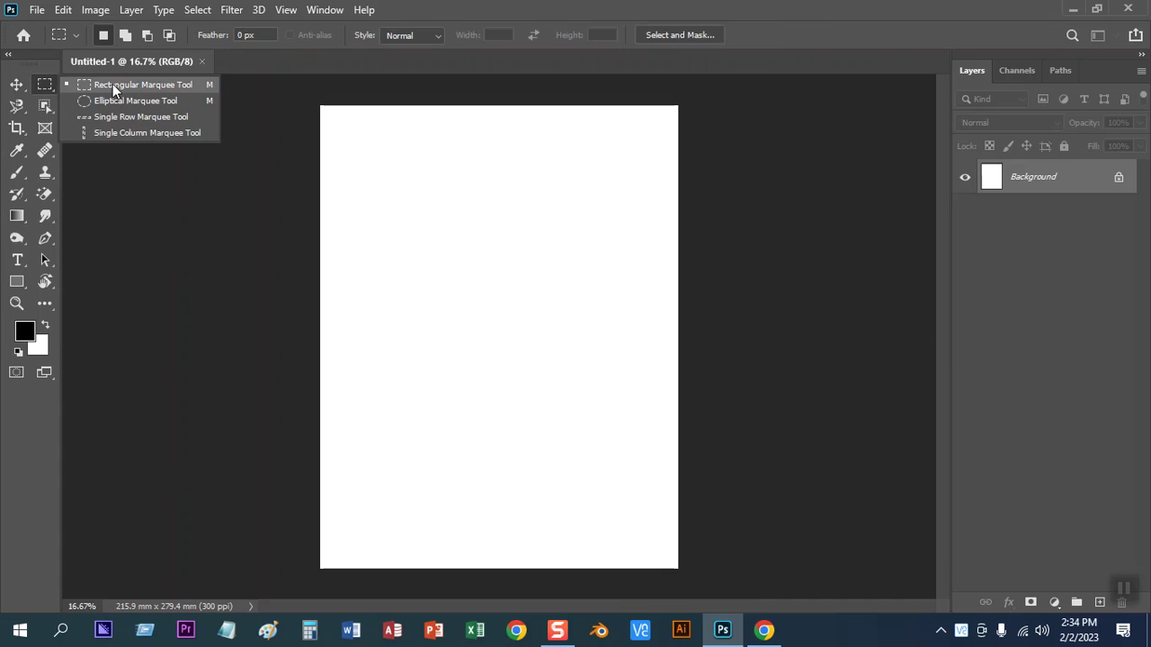
left_click(163, 84)
right_click(43, 82)
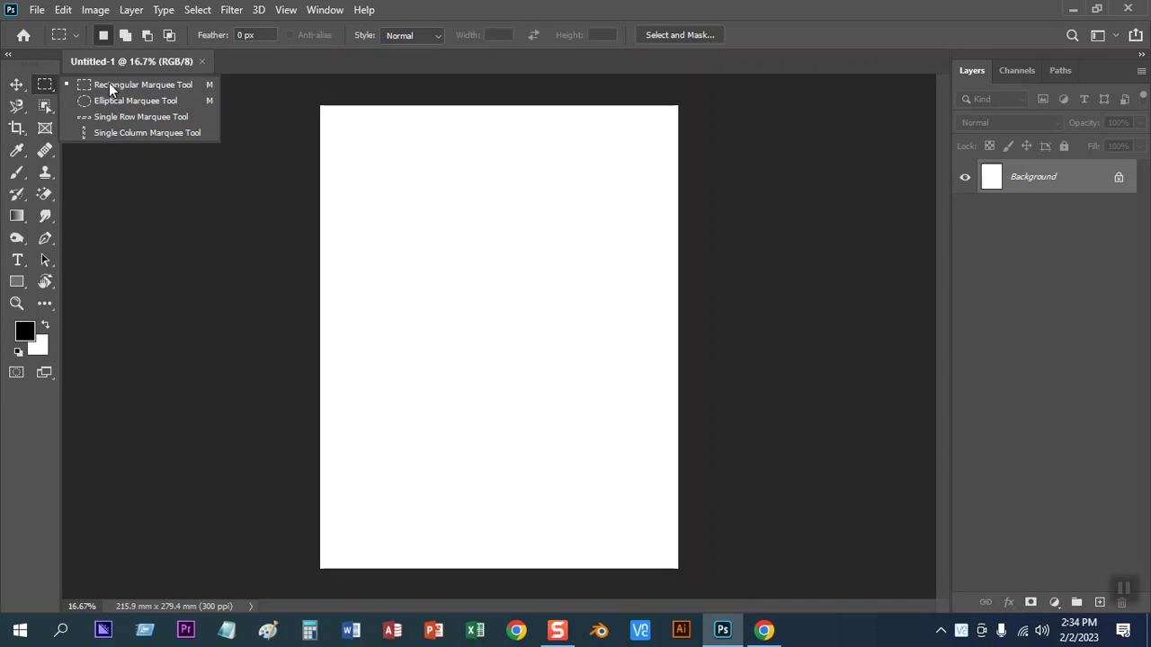
left_click(110, 82)
right_click(49, 85)
left_click(104, 83)
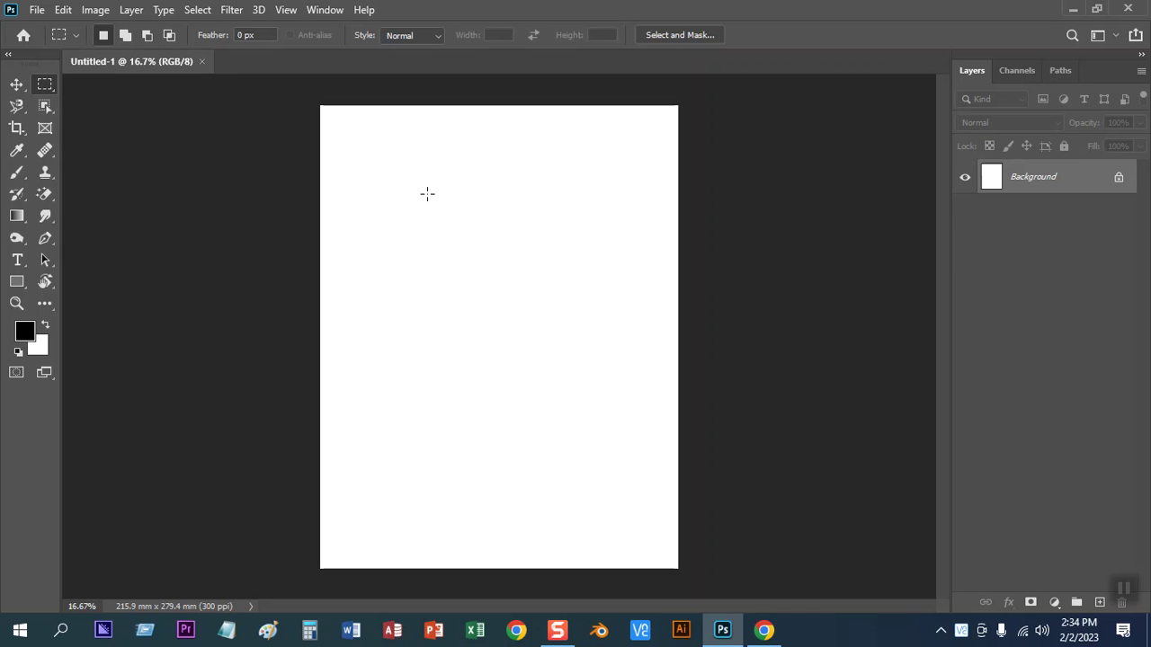
left_click_drag(355, 188, 659, 466)
Draw a trial black rectangle shape, nudge it up-left, then delete it
left_click(17, 282)
left_click_drag(387, 169, 610, 411)
key("v")
left_click_drag(477, 254, 460, 246)
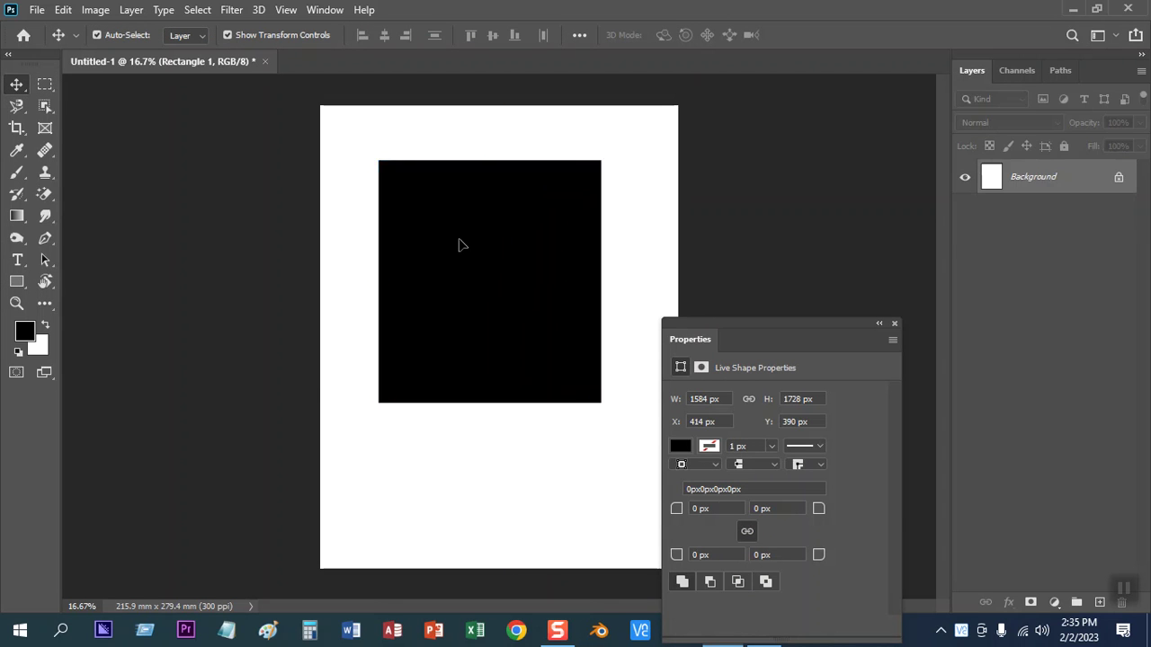
key("Delete")
Drag a rectangular marquee selection over the upper area of the page
left_click(45, 83)
left_click_drag(359, 155, 602, 380)
left_click(16, 84)
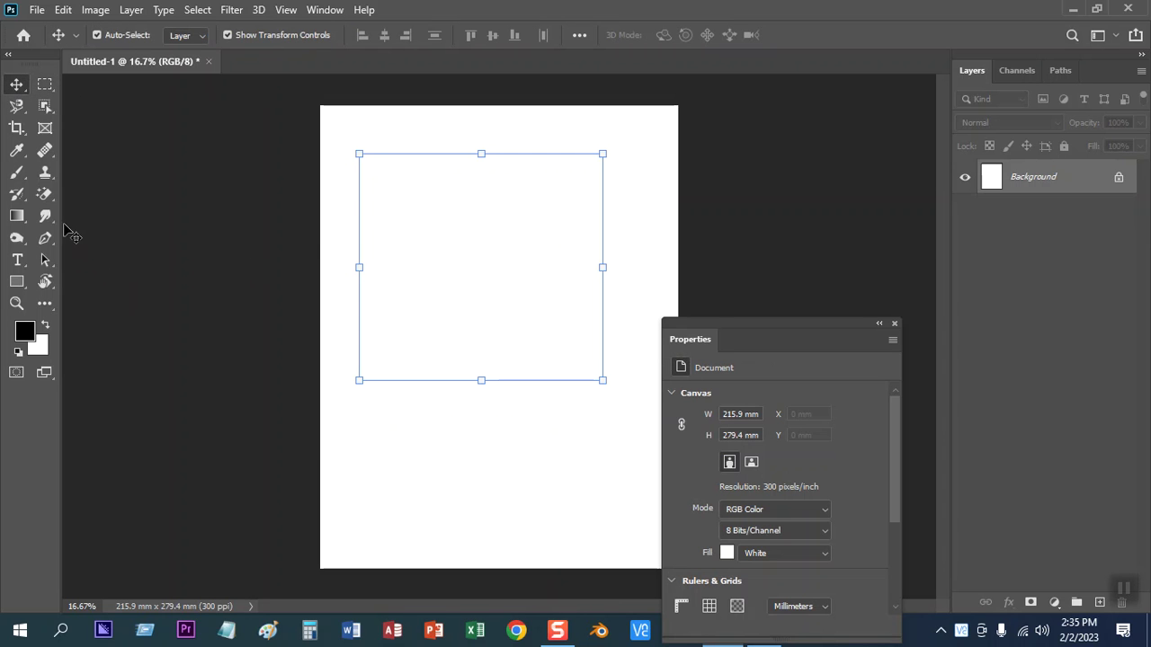
left_click(45, 84)
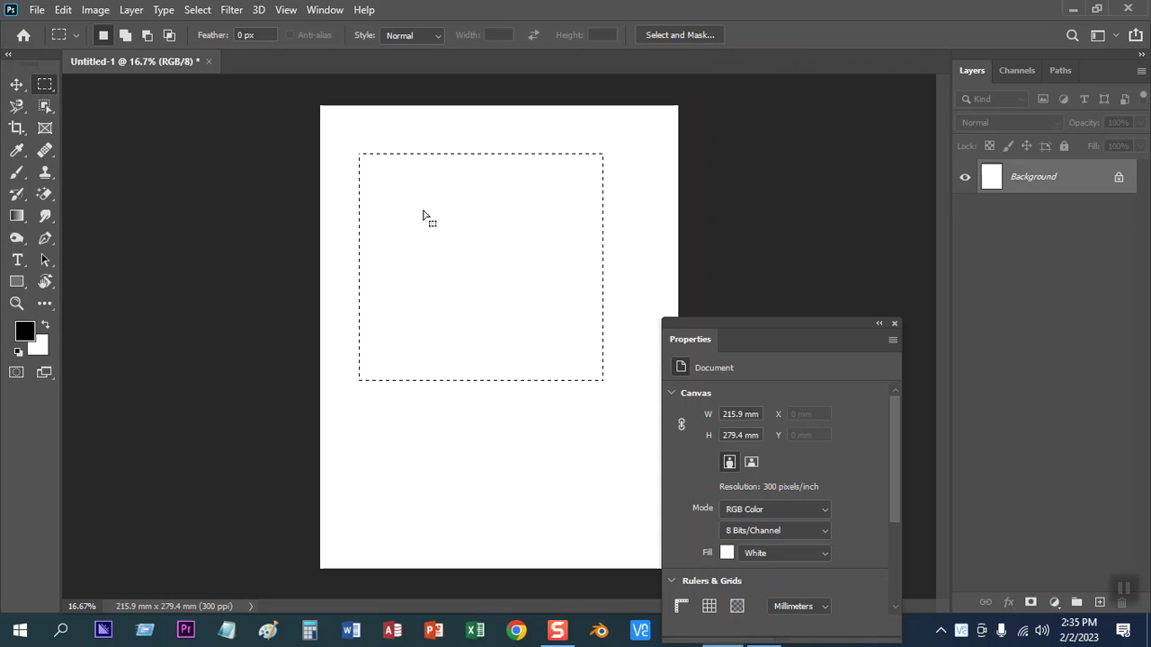
left_click(34, 9)
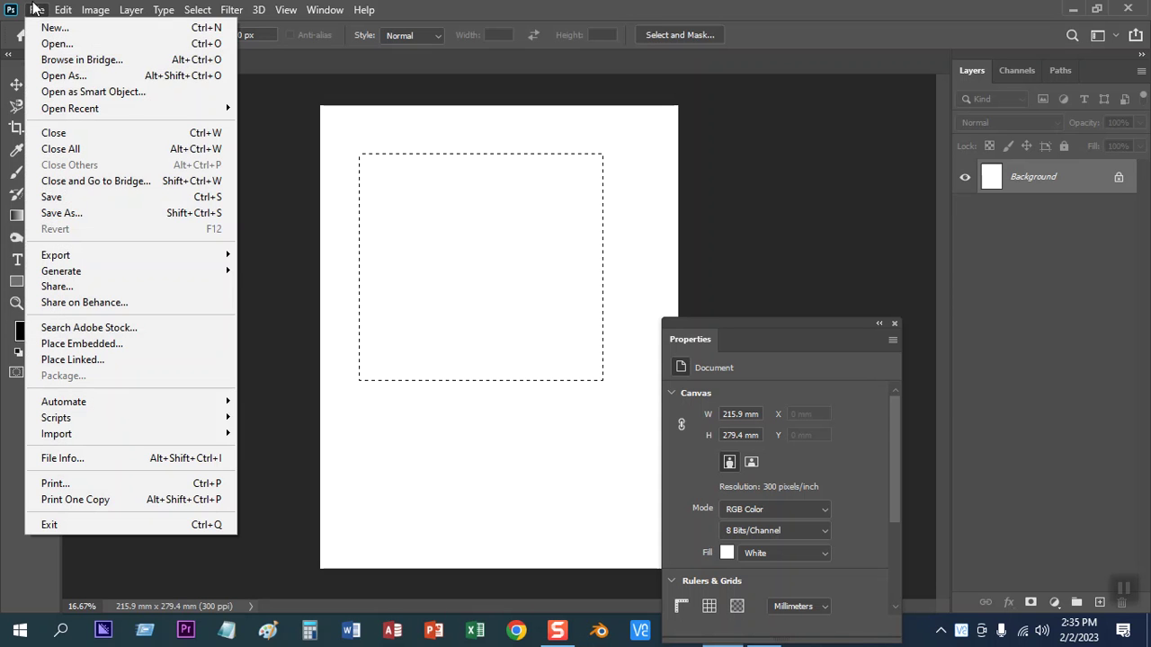
Open the beach photo 1-2.jpg and close the document properties panel
left_click(44, 40)
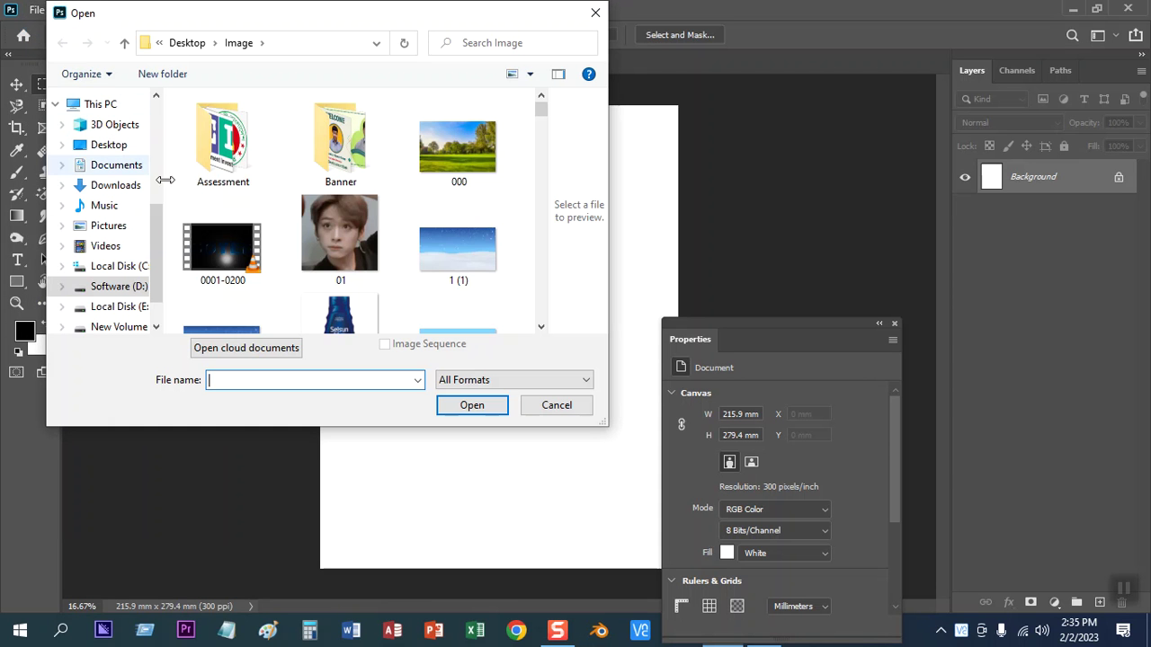
scroll(432, 216, "down", 3)
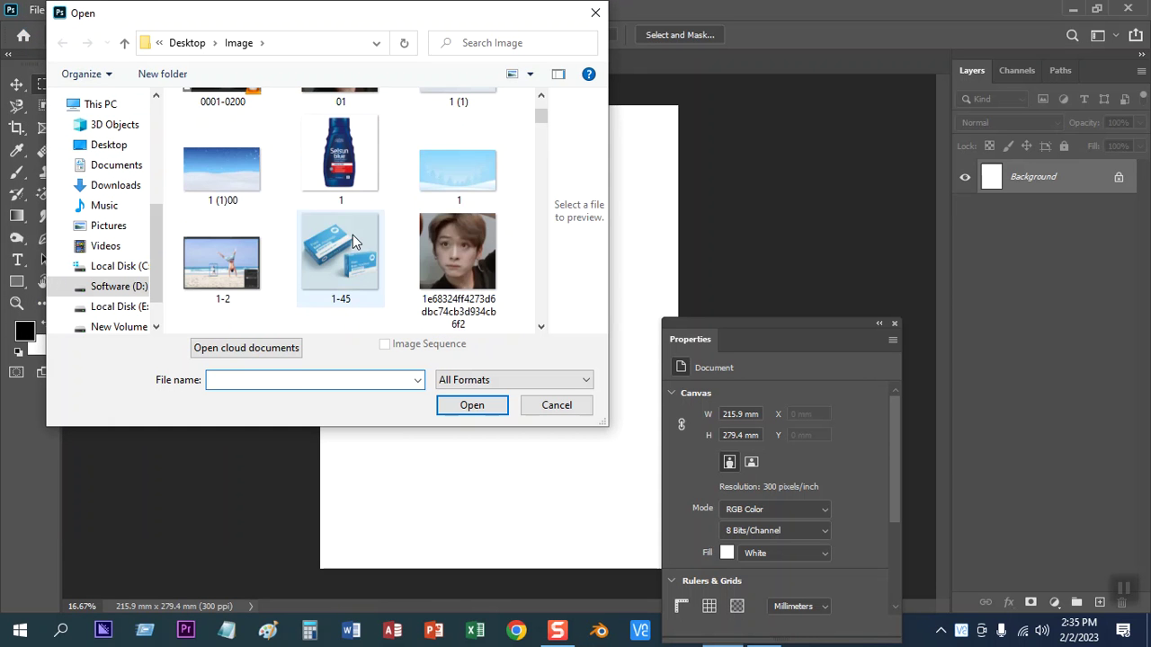
scroll(269, 207, "down", 2)
left_click(225, 176)
left_click(462, 405)
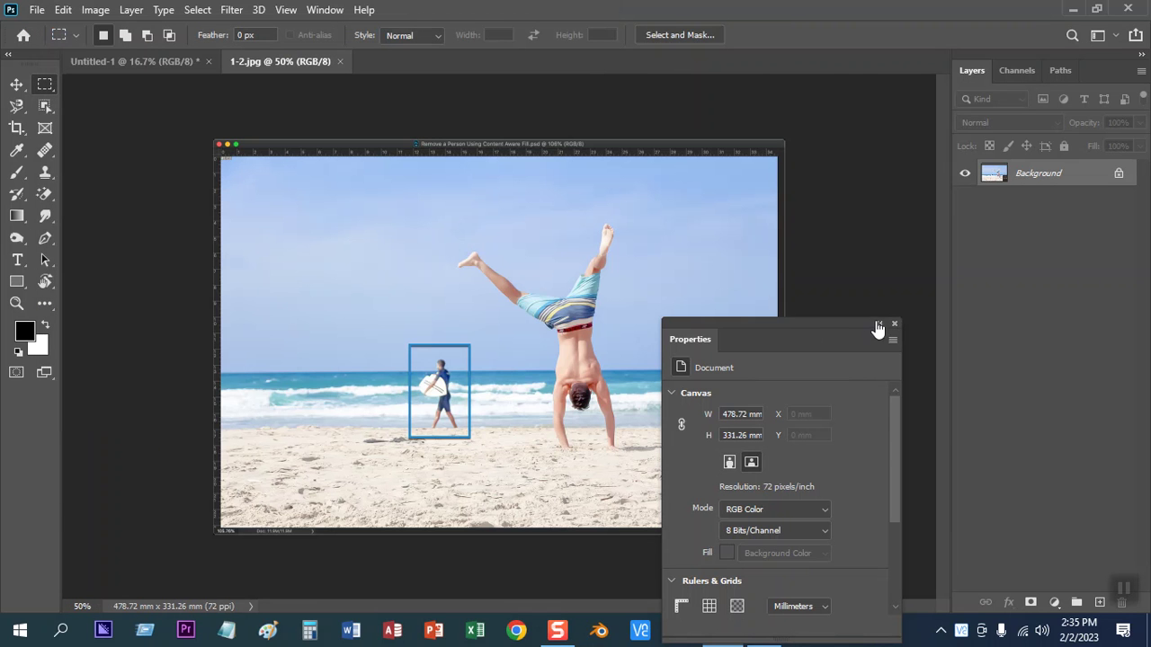
left_click(893, 324)
Marquee-select a rectangle around the cartwheeling man in the beach photo
left_click(16, 83)
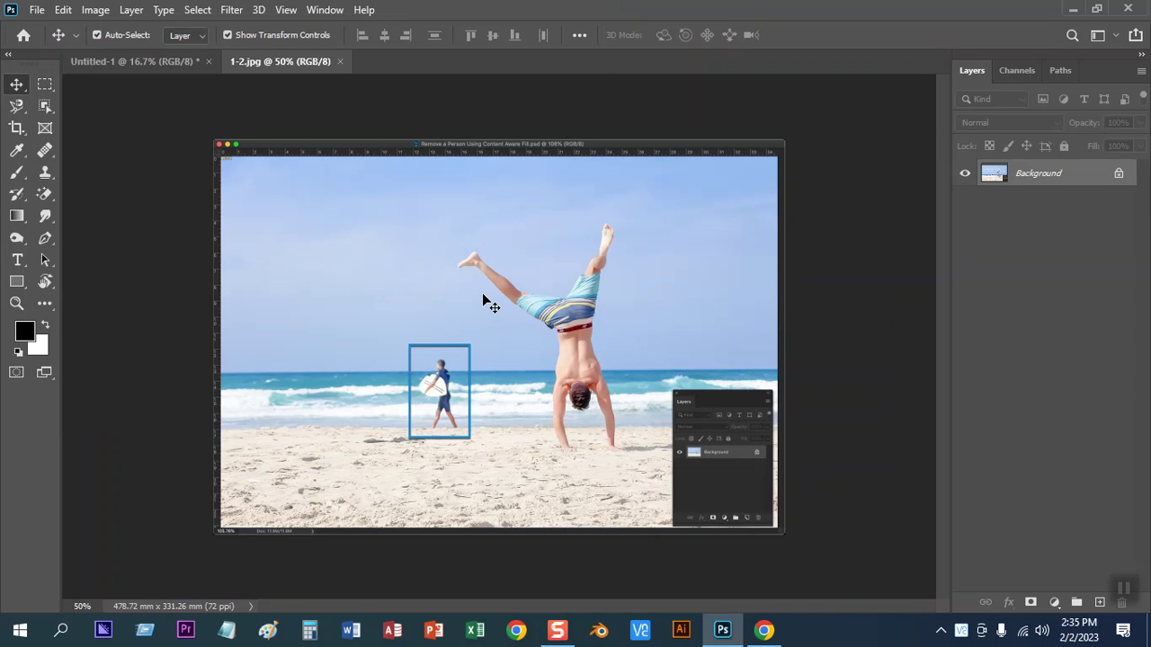
key("ctrl+a")
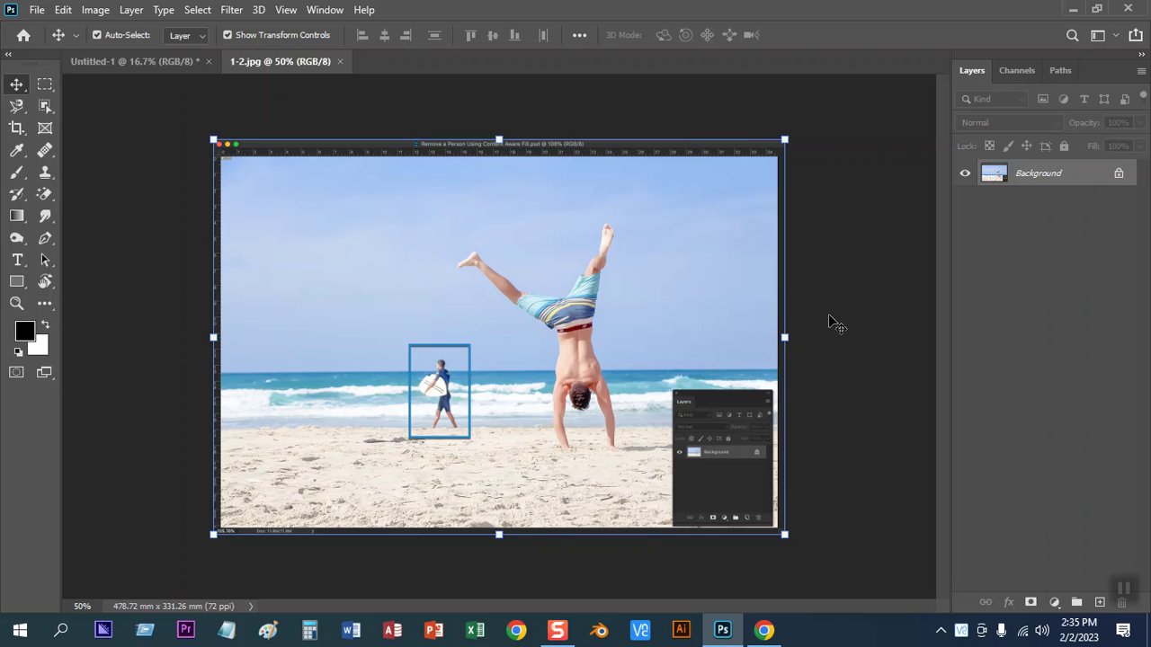
key("ctrl")
key("ctrl+d")
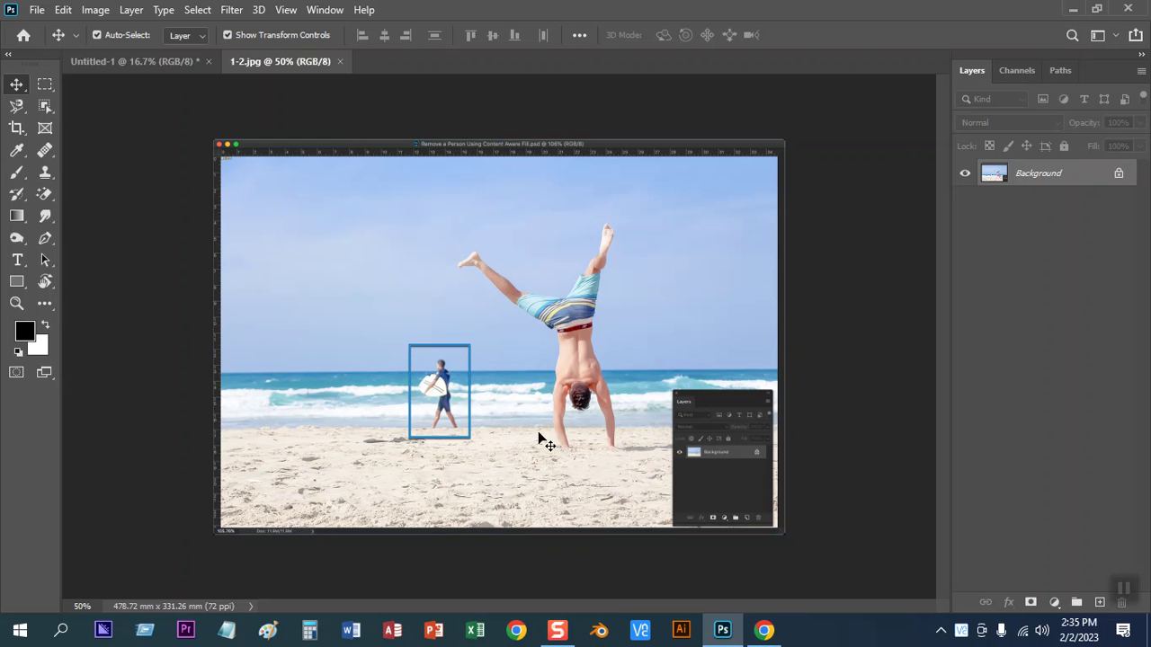
left_click(43, 86)
left_click_drag(450, 205, 642, 468)
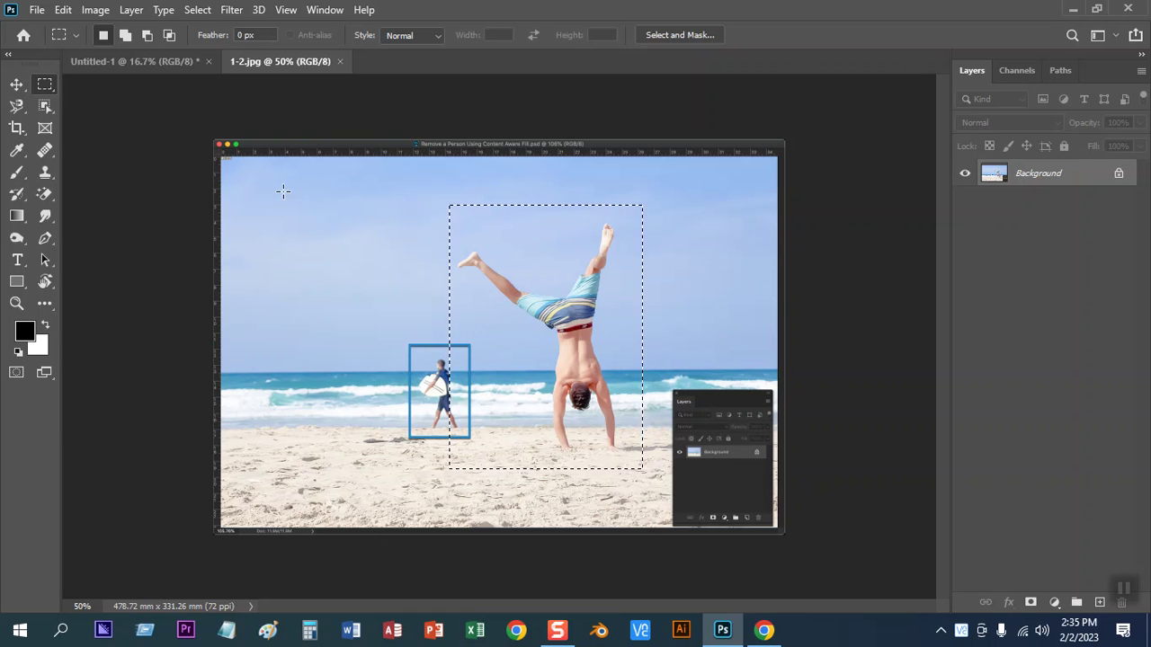
right_click(43, 86)
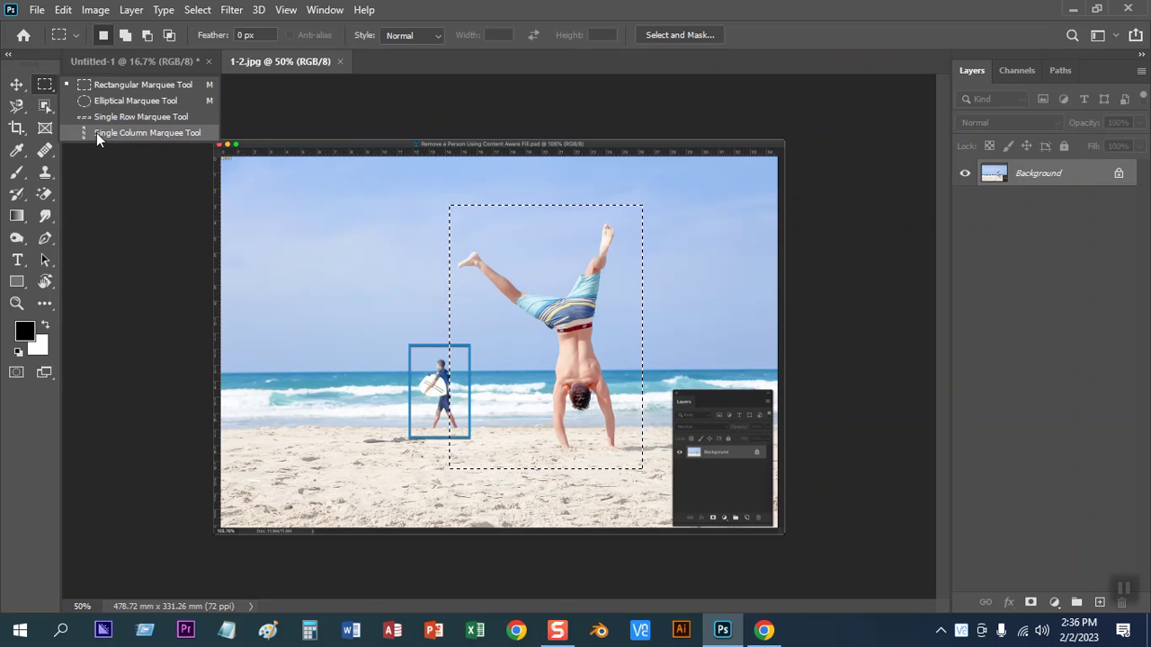
left_click(18, 107)
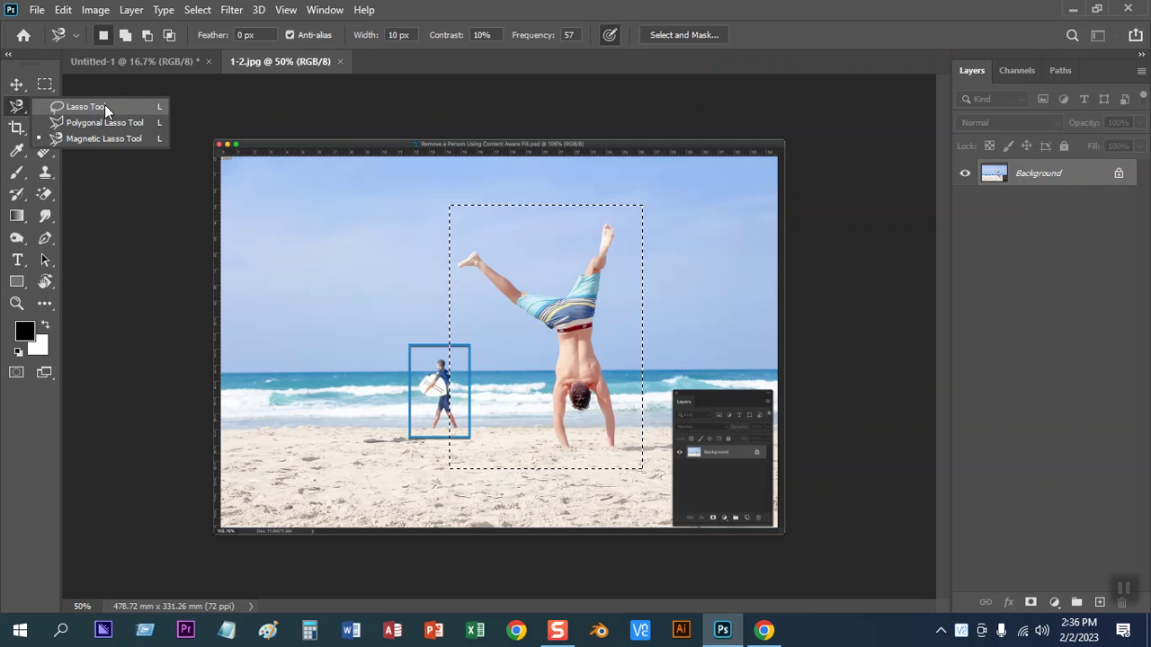
left_click(119, 140)
left_click(47, 107)
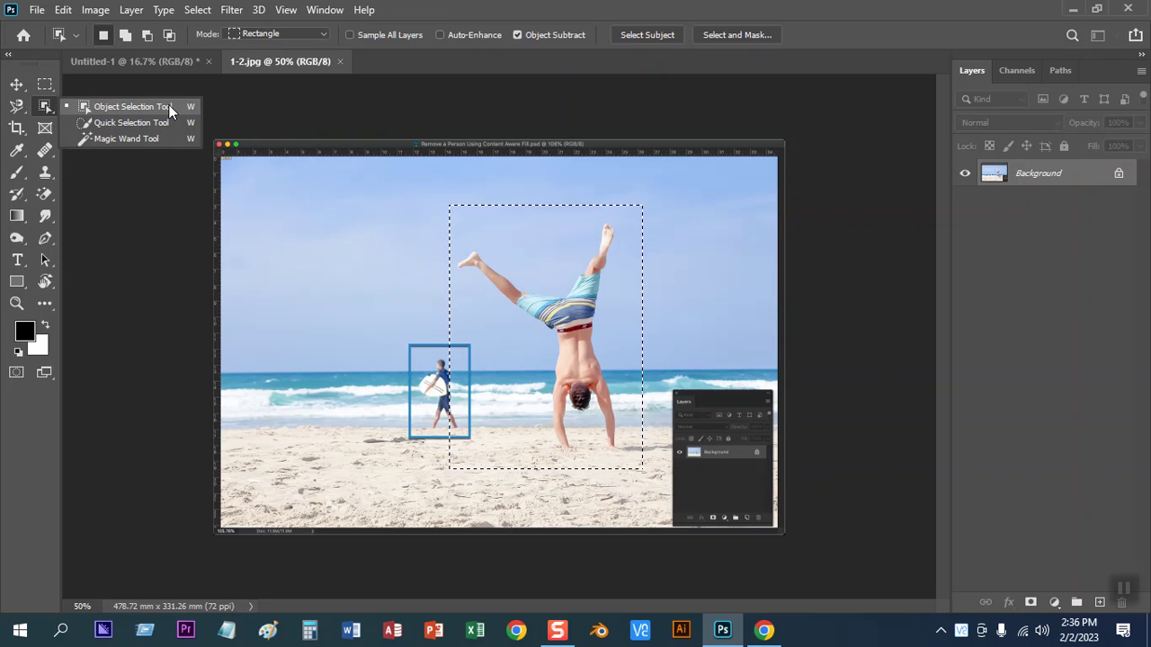
left_click(44, 105)
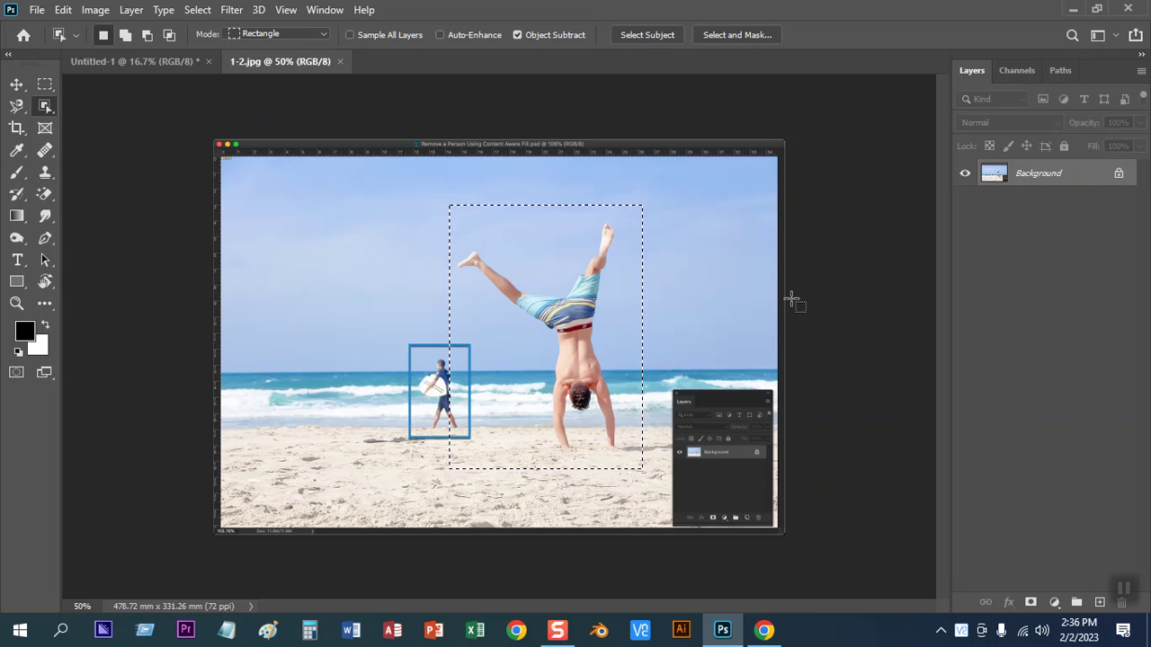
key("ctrl+plus")
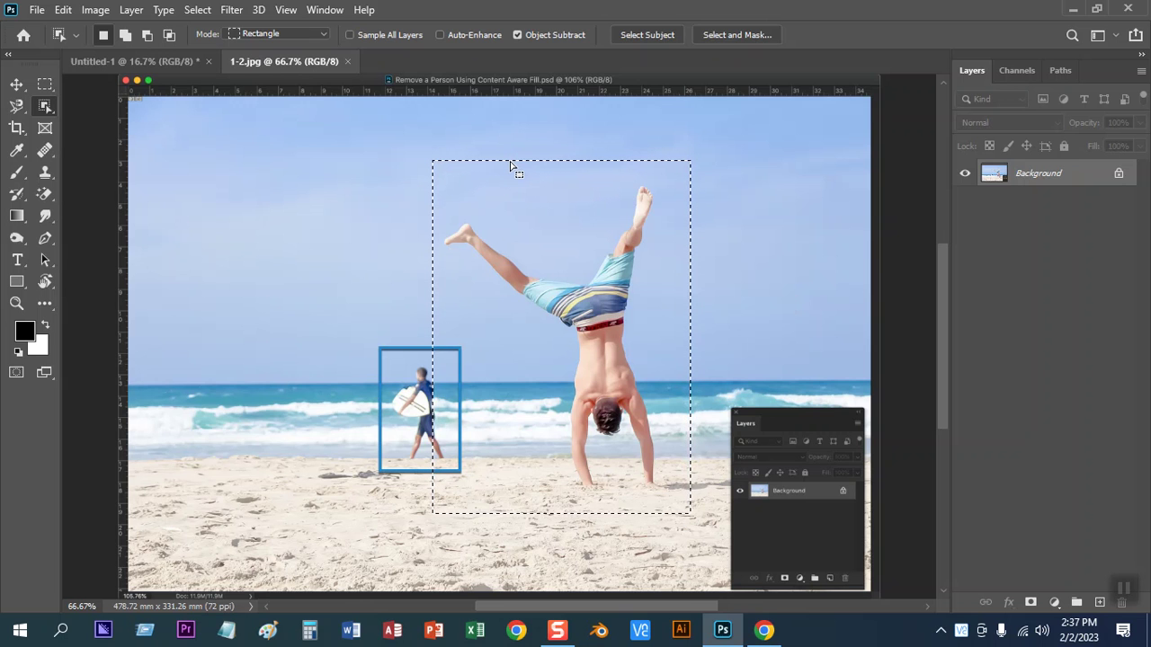
In Untitled-1, deselect, draw a centred black rectangle, and select an area inside it
left_click(166, 64)
key("ctrl+d")
left_click(16, 282)
left_click_drag(398, 181, 618, 460)
left_click(16, 85)
left_click(45, 84)
mouse_move(467, 215)
left_mouse_down()
mouse_move(539, 368)
mouse_move(593, 420)
left_mouse_up()
left_click(16, 85)
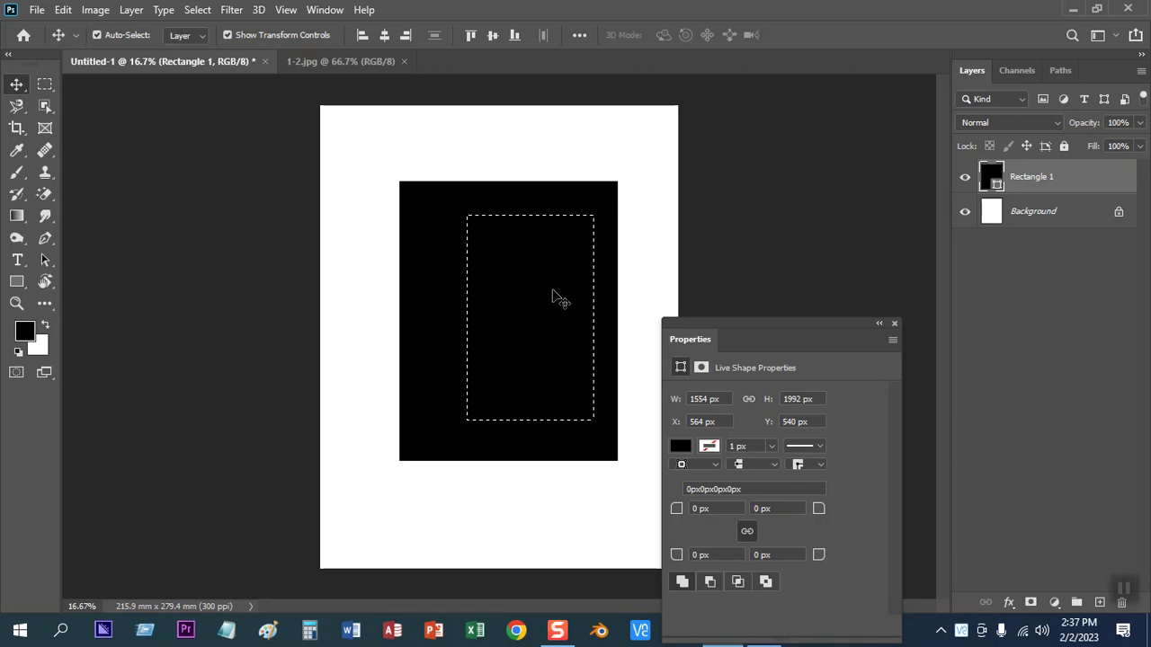
Drag the selected beach area into Untitled-1 over the black rectangle, then undo the pasted cutout
left_click(329, 61)
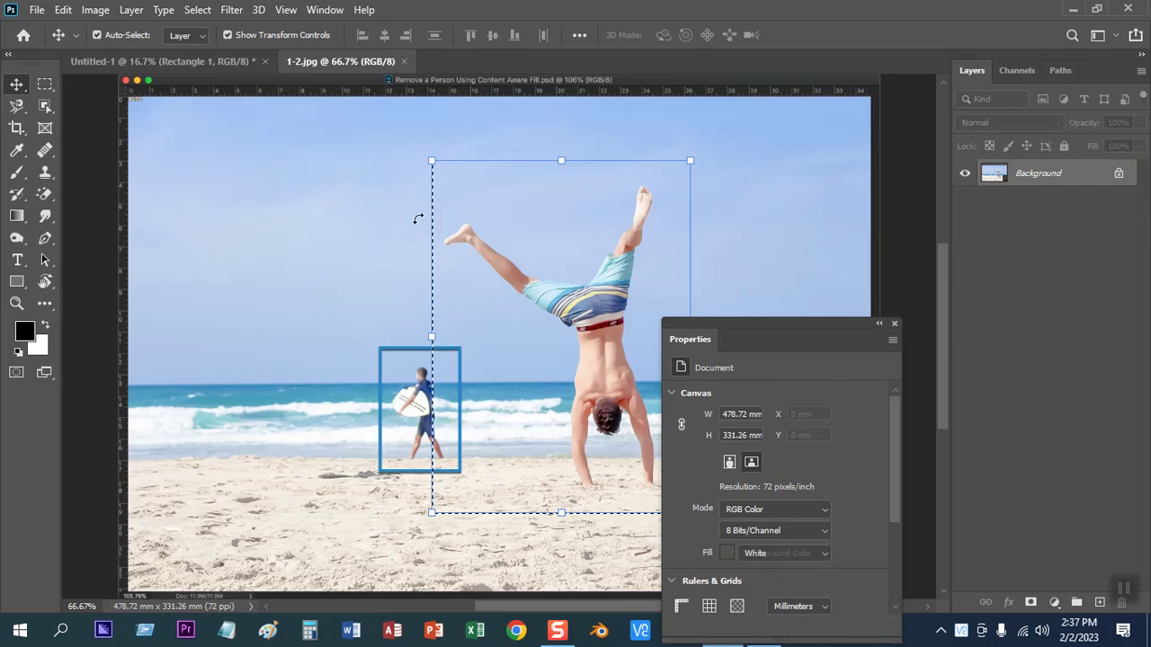
key("ctrl")
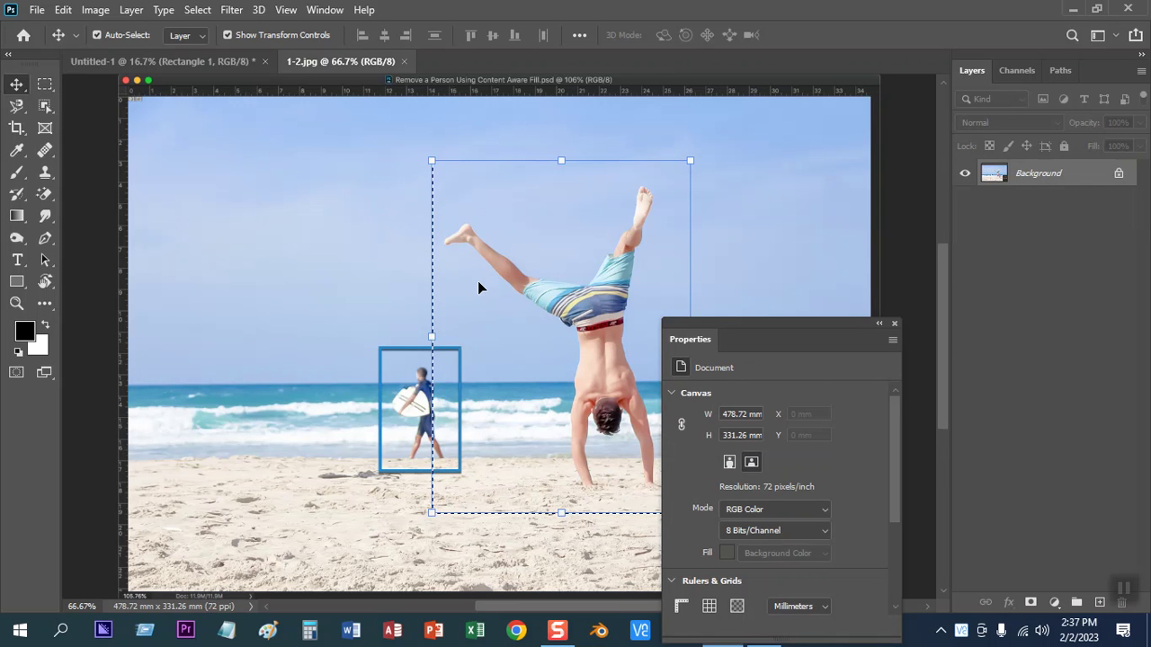
left_click_drag(479, 282, 470, 190)
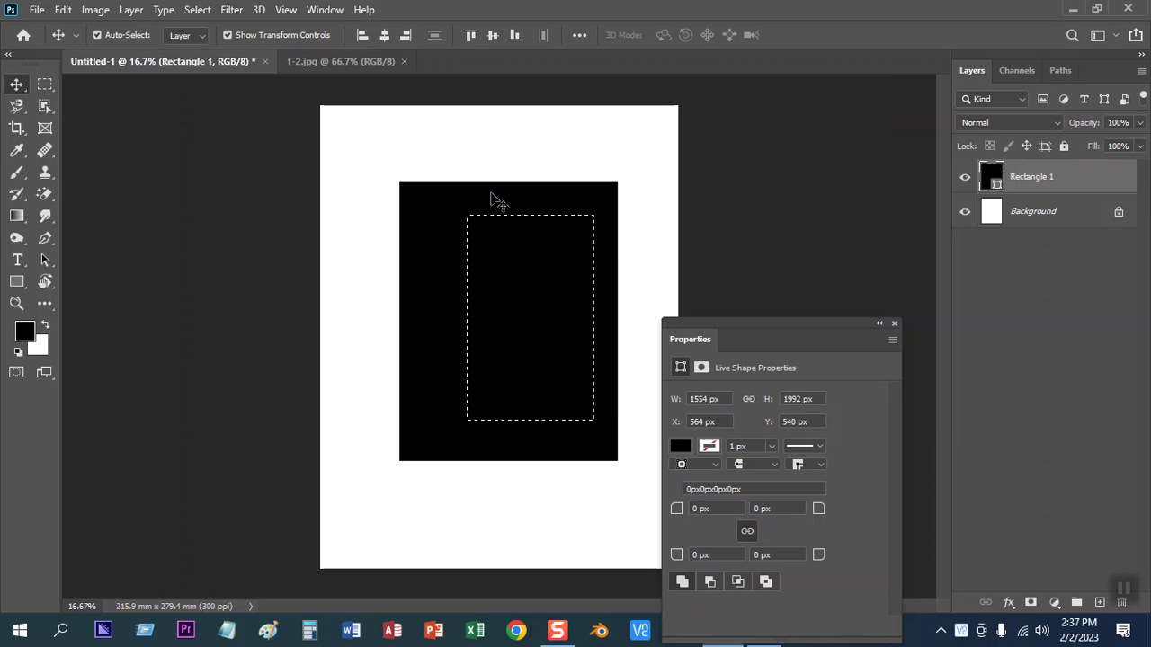
left_click_drag(477, 191, 475, 189)
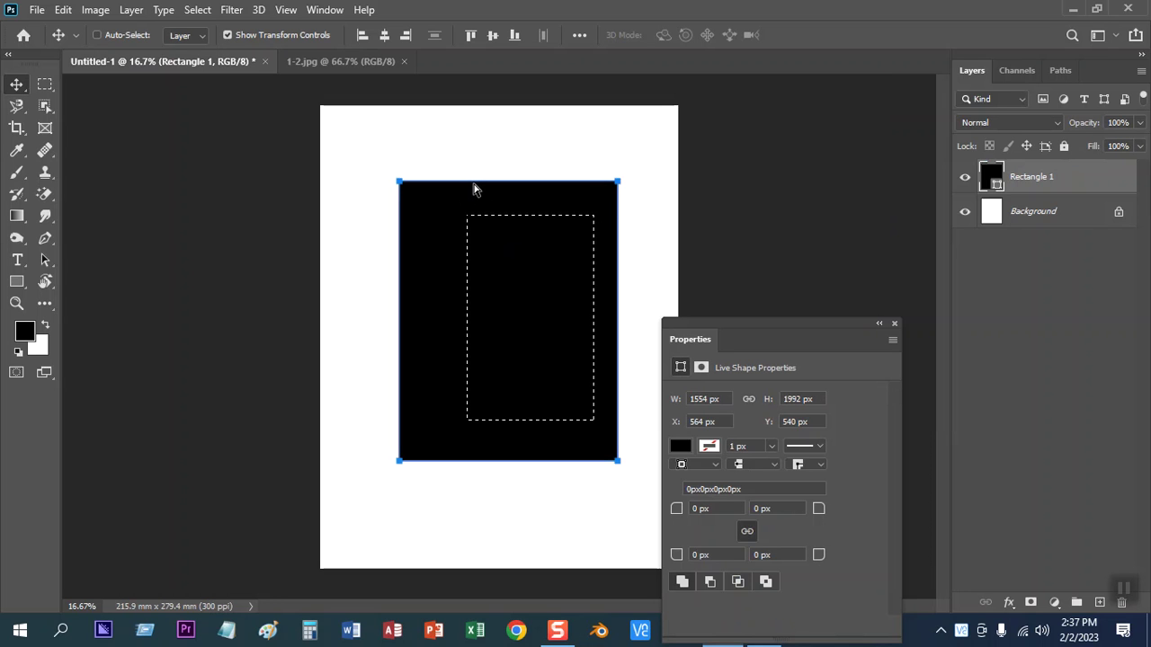
left_click(341, 63)
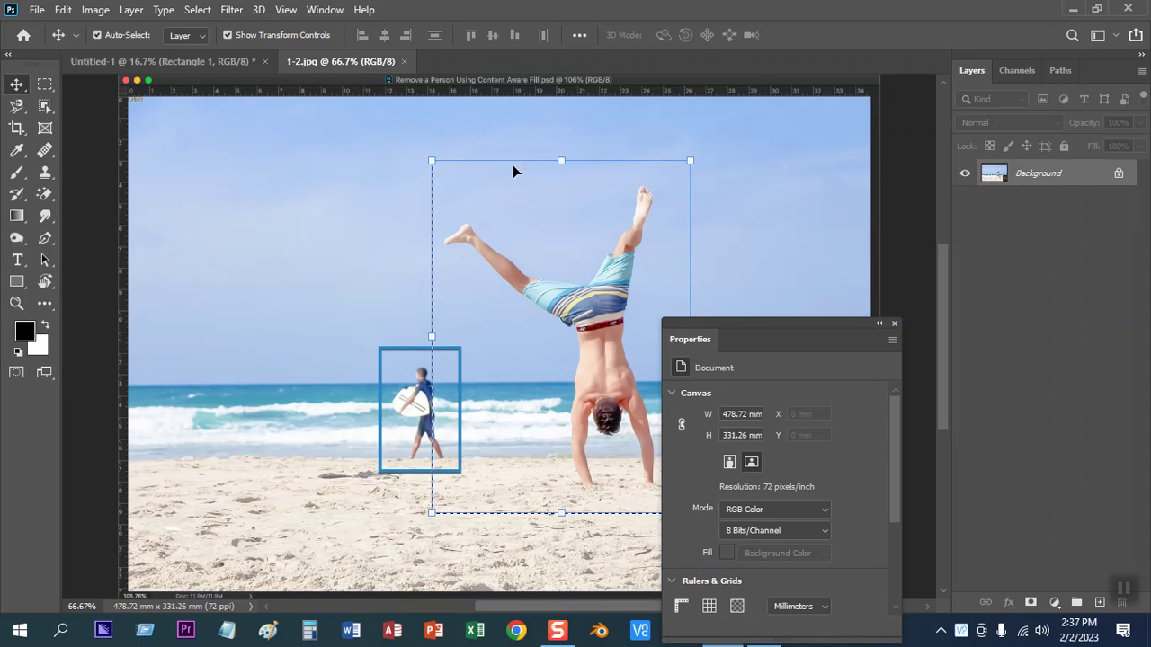
left_click(45, 84)
left_click(18, 84)
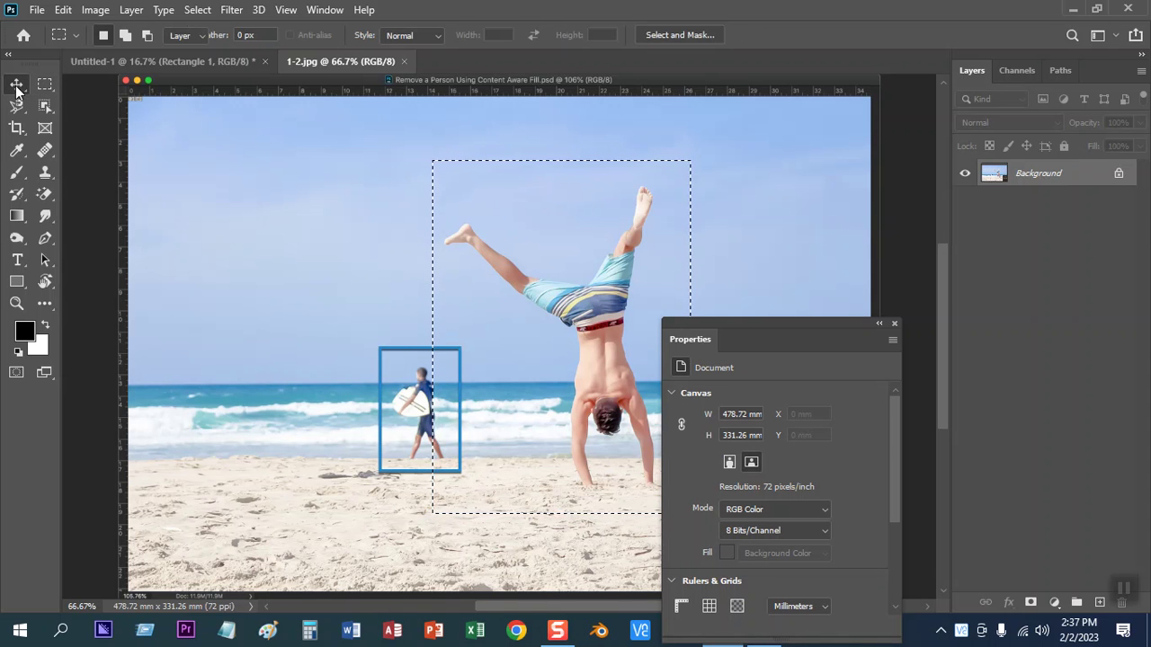
left_click_drag(472, 222, 403, 244)
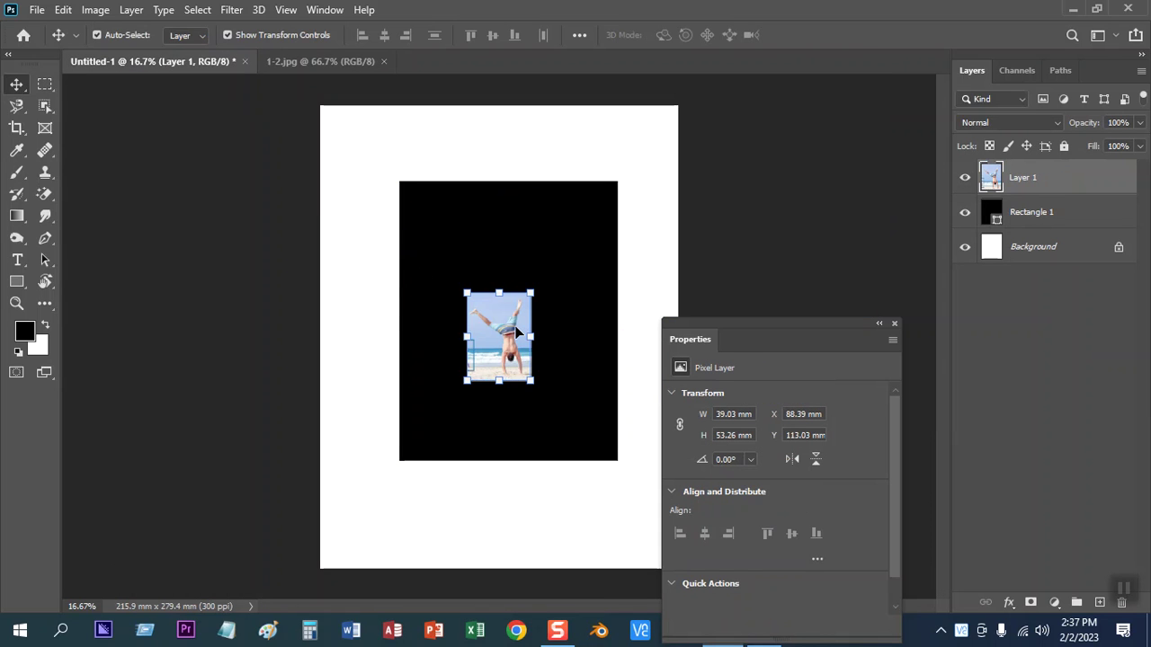
key("ctrl+z")
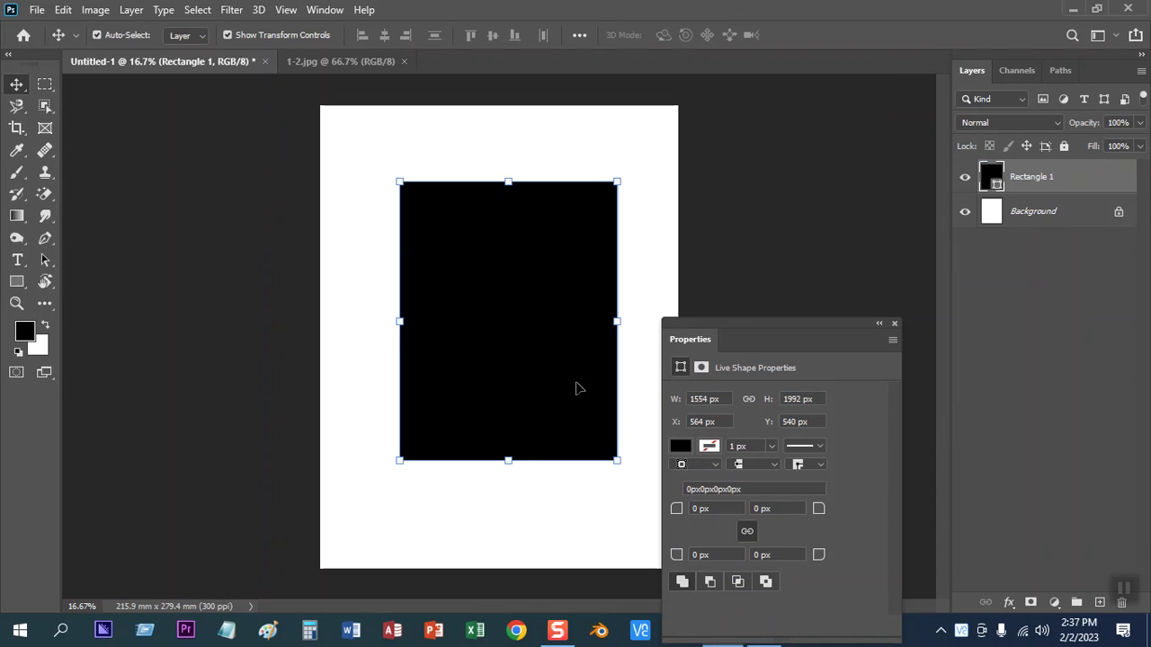
Close the properties panel and clear the selection on the beach photo
left_click(895, 324)
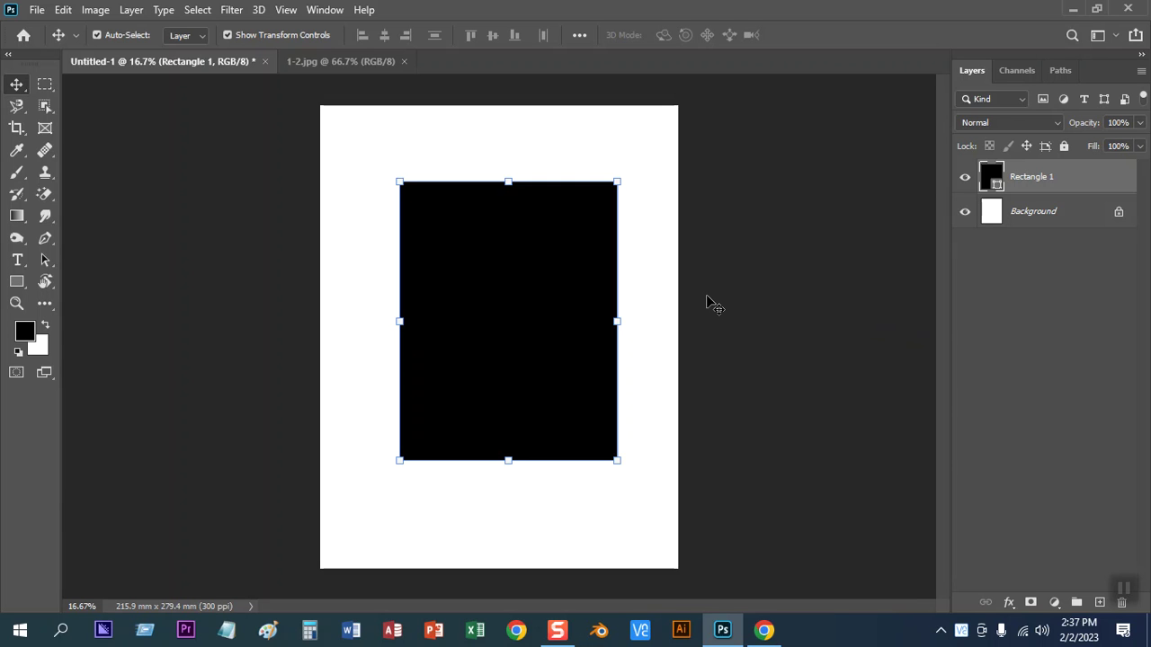
left_click(321, 64)
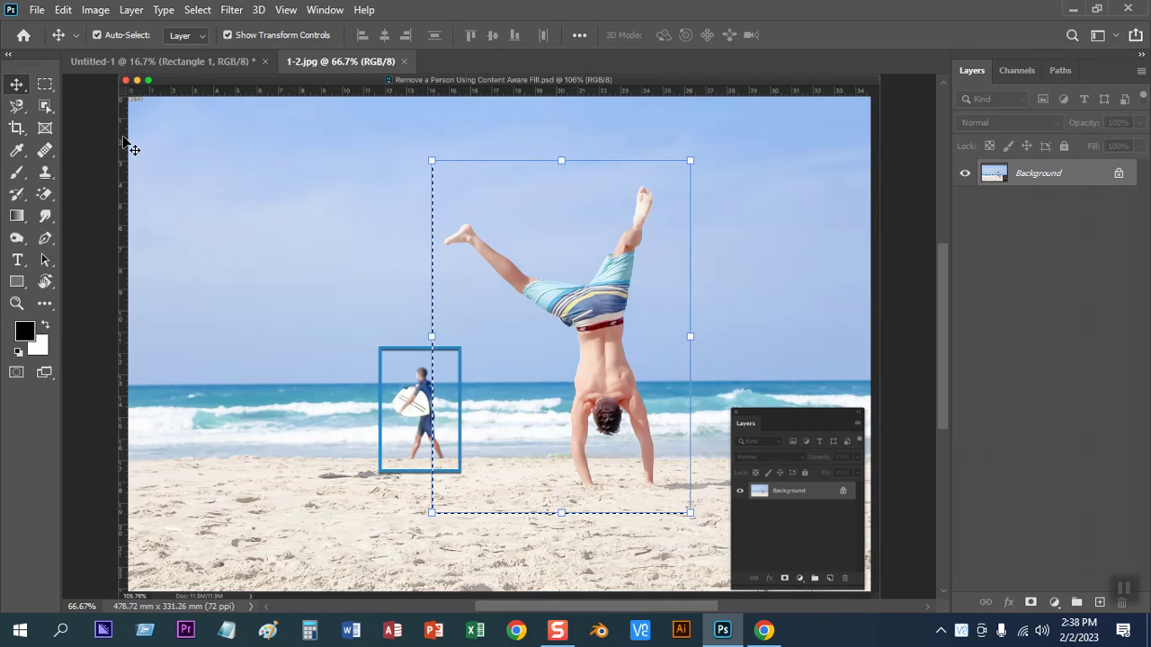
key("ctrl+d")
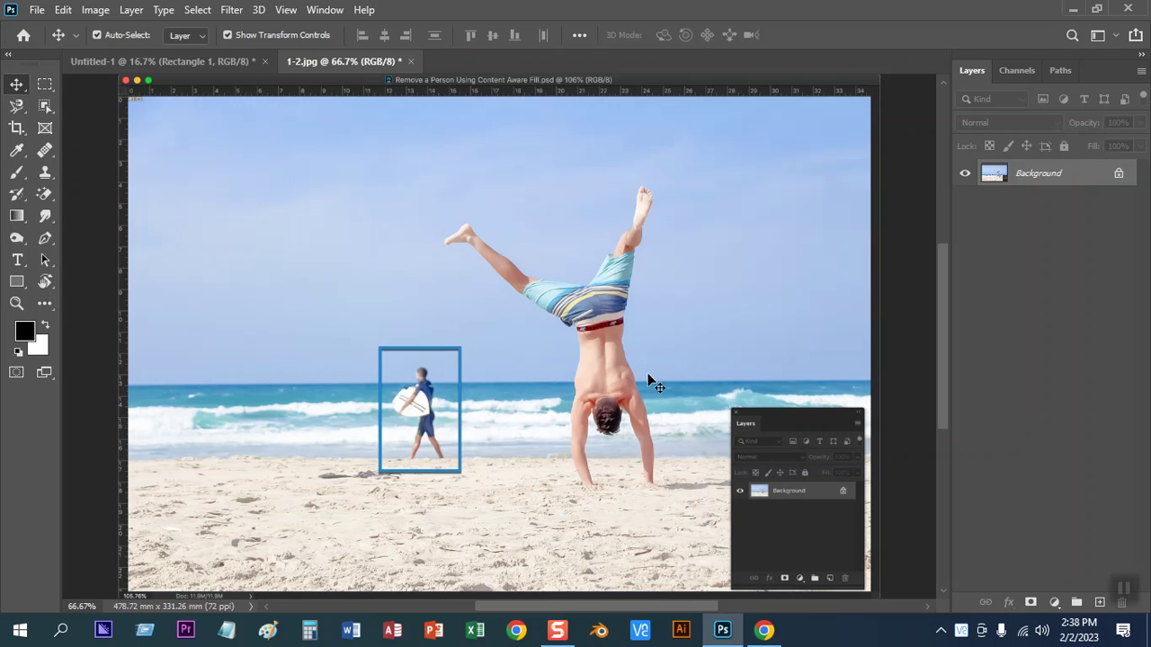
mouse_move(45, 85)
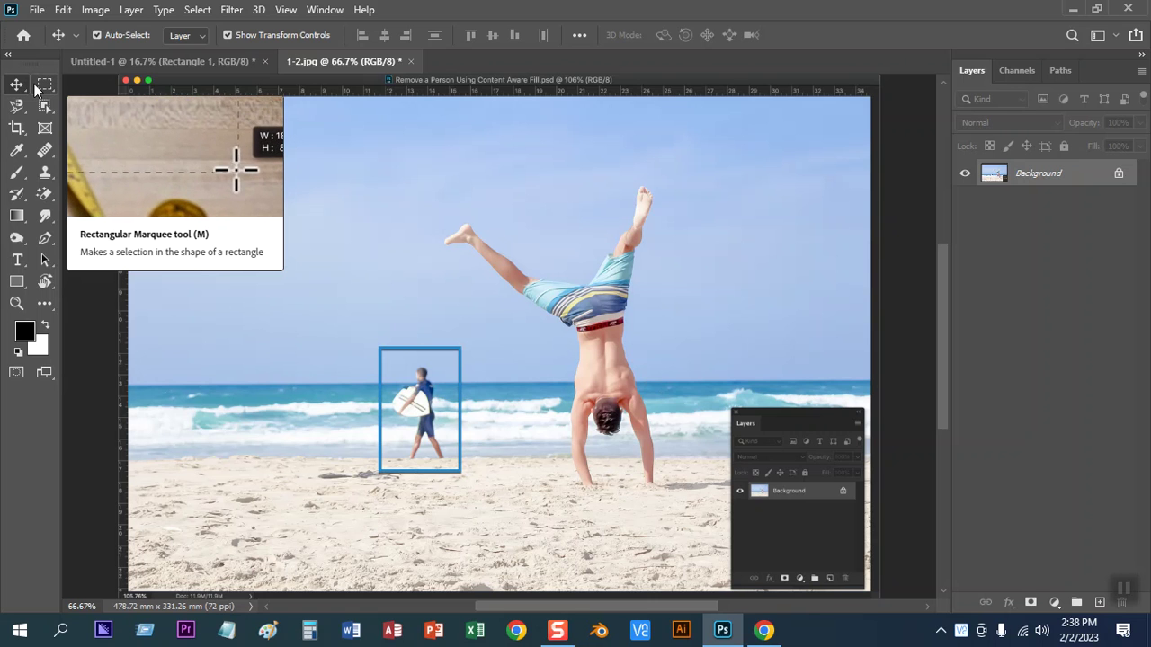
Marquee-select a rectangle around the cartwheeling person down to the hands
left_click(37, 86)
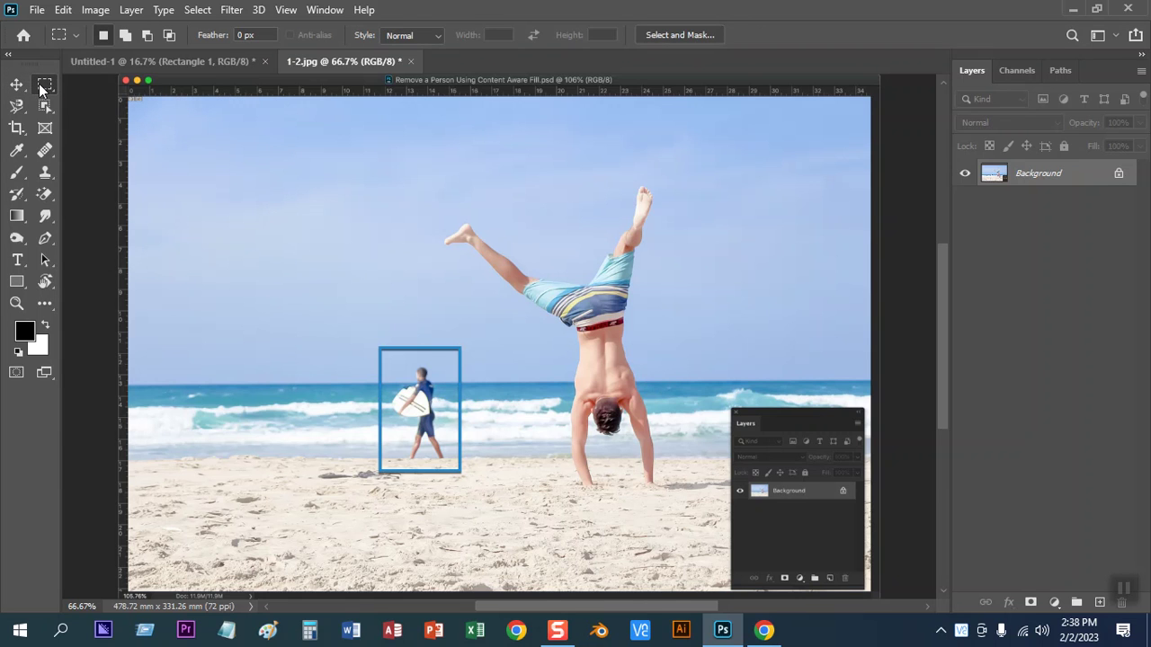
right_click(39, 86)
left_click(86, 86)
left_click_drag(436, 164, 673, 457)
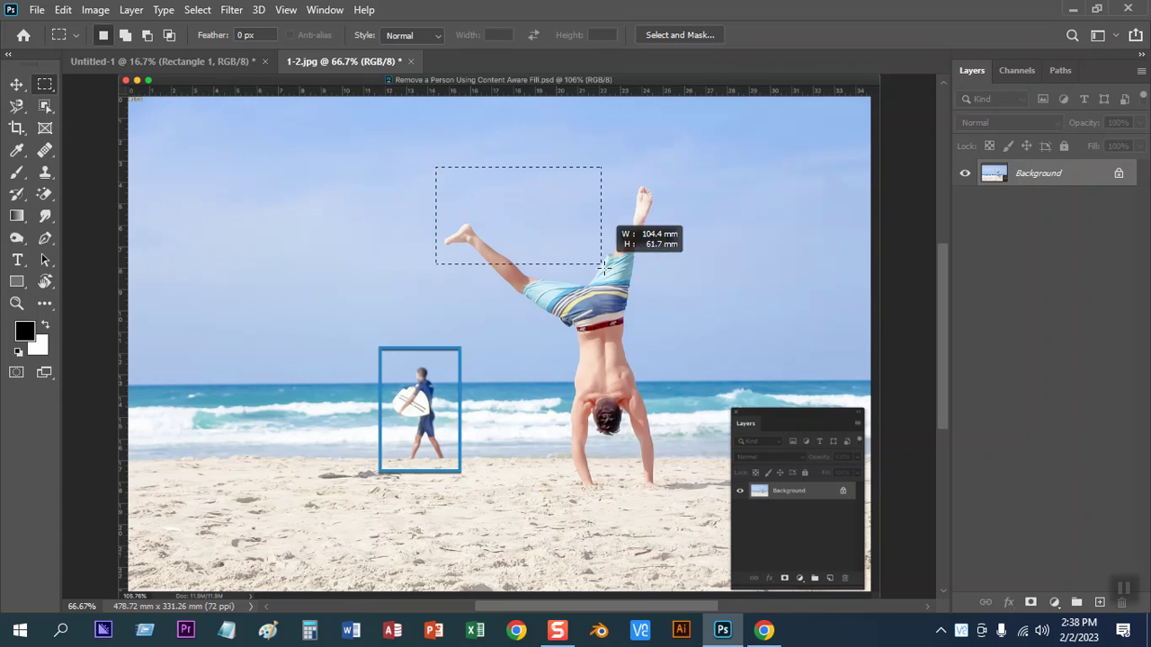
left_click_drag(673, 457, 681, 496)
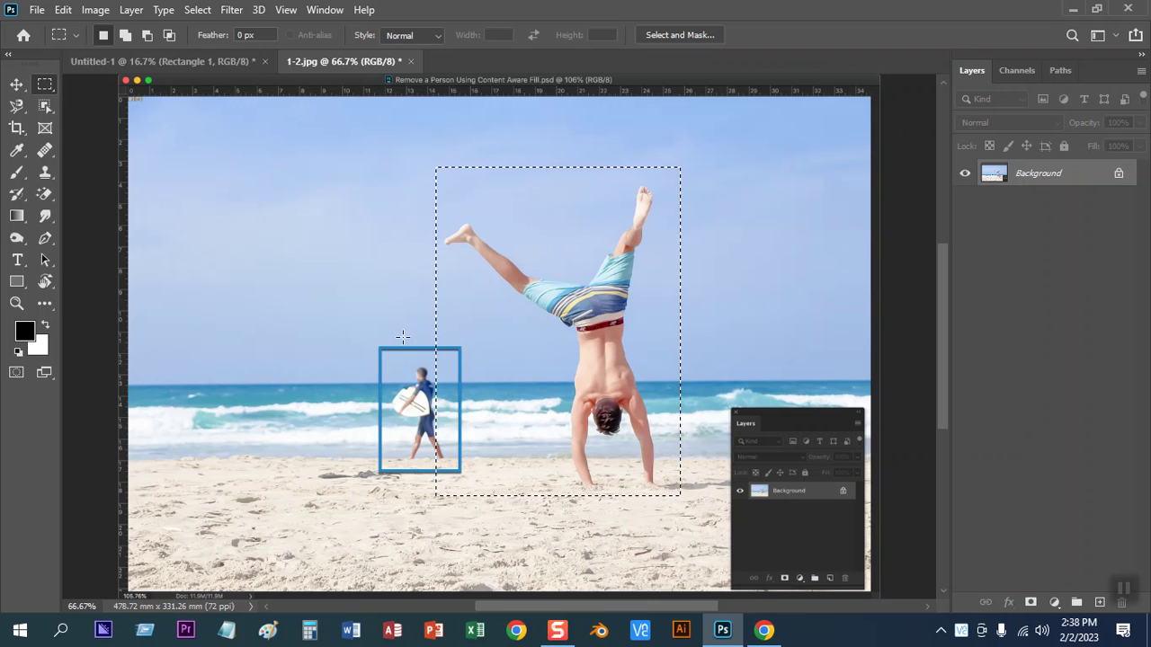
At 200% zoom, select the blue box framing the surfer and return to Untitled-1
key("ctrl+plus")
key("ctrl+plus")
left_click_drag(534, 141, 560, 80)
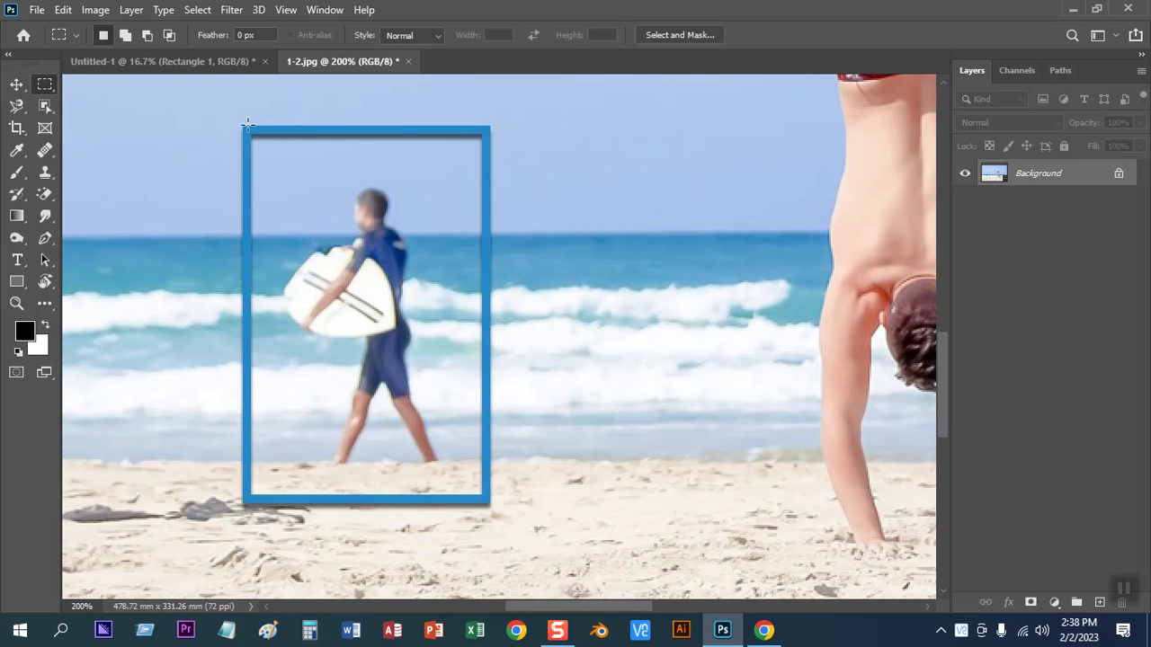
left_click_drag(243, 127, 486, 505)
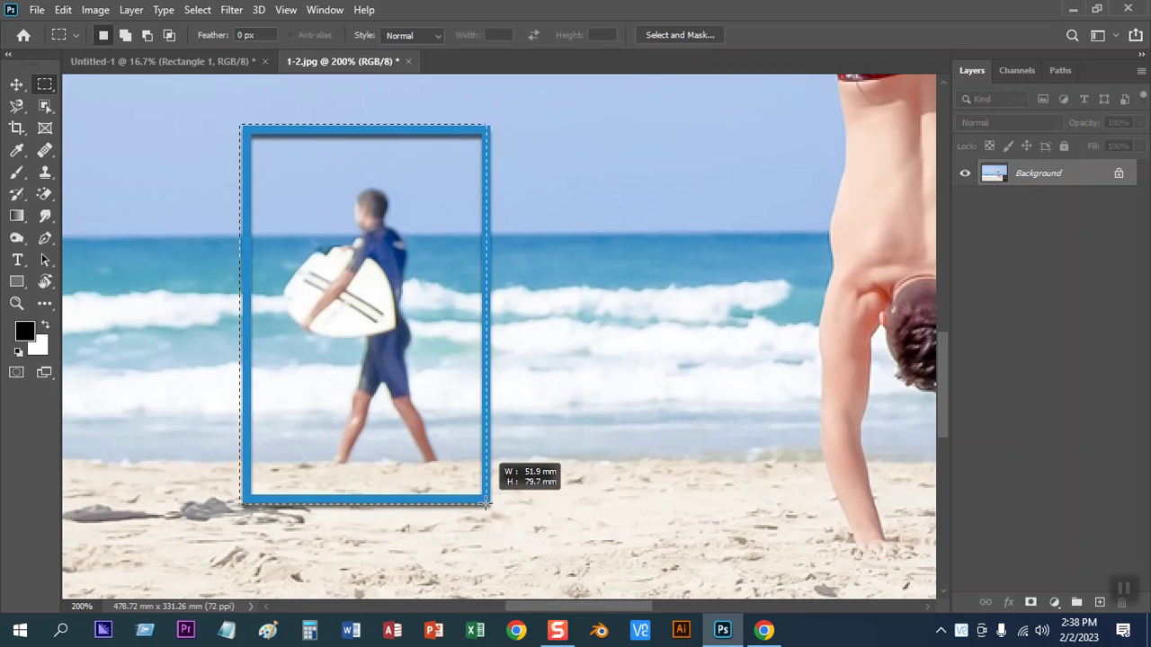
left_click_drag(486, 505, 491, 504)
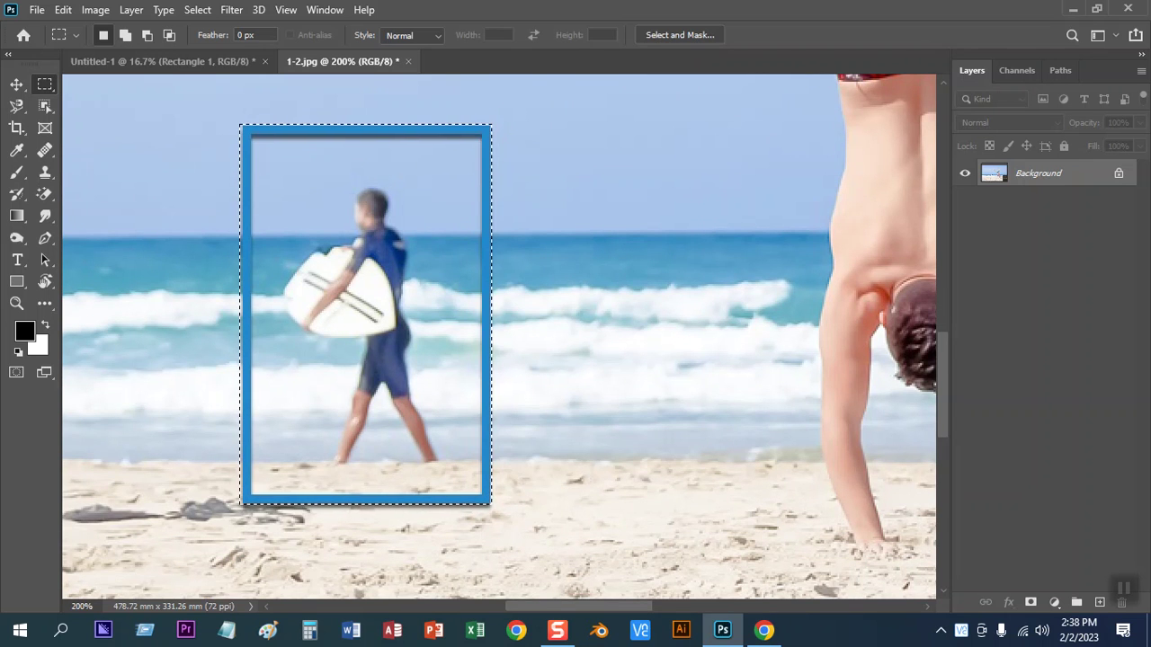
left_click(16, 83)
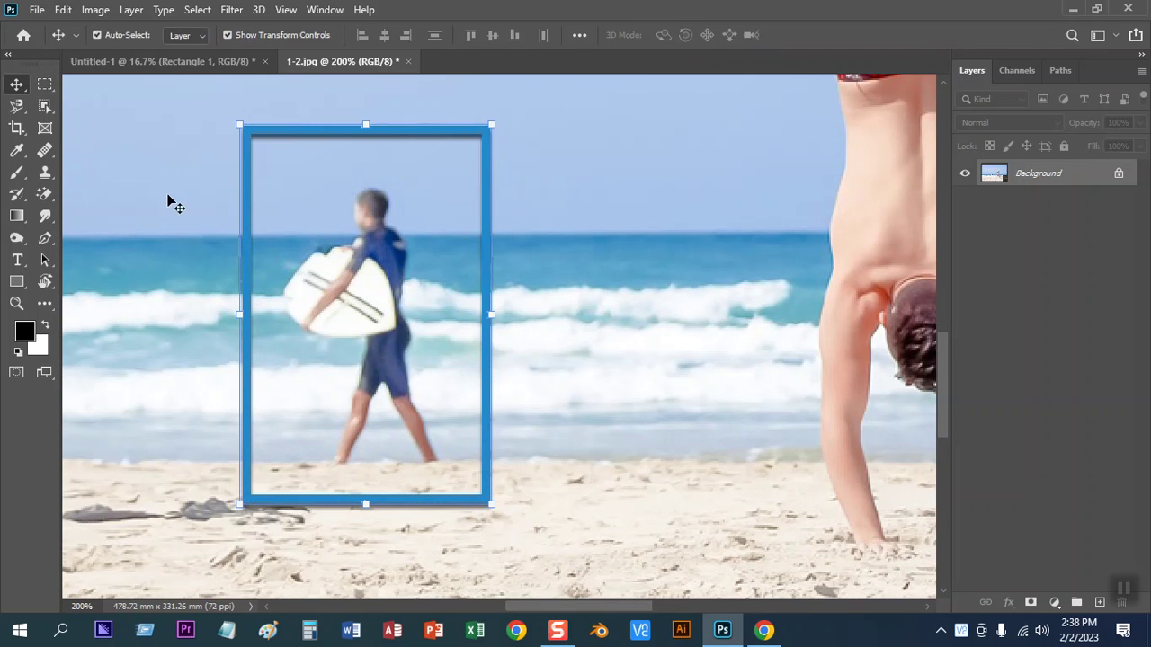
left_click(251, 61)
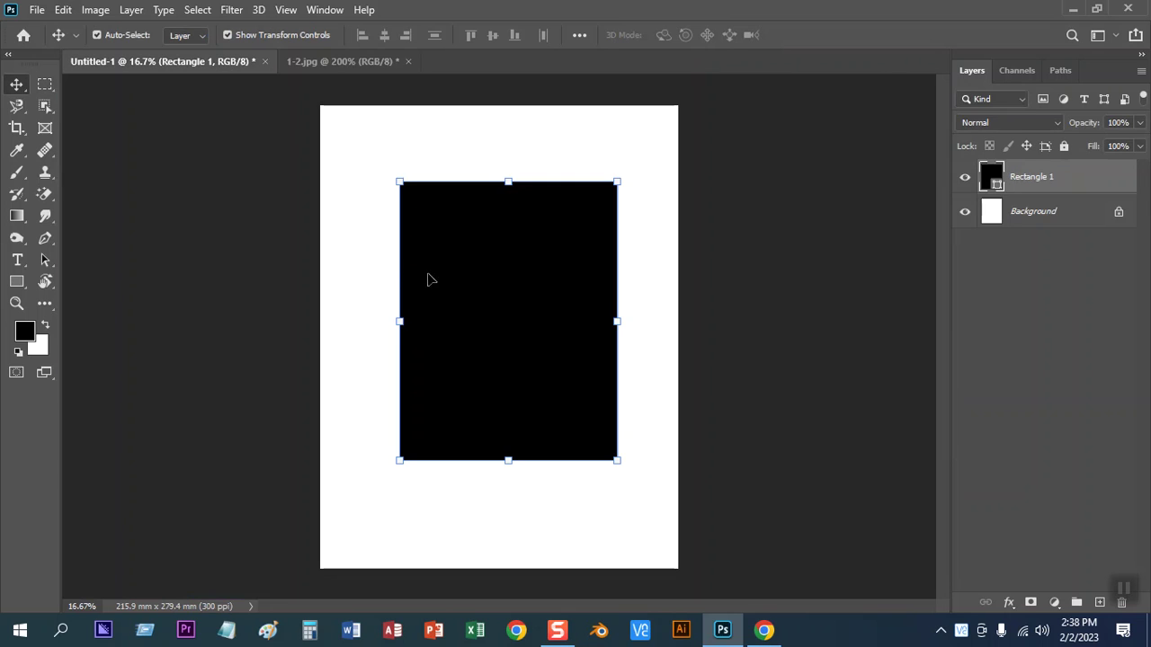
Paste the surfer box as Layer 1 and scale it up over the black rectangle
key("ctrl+v")
left_click_drag(569, 402, 637, 455)
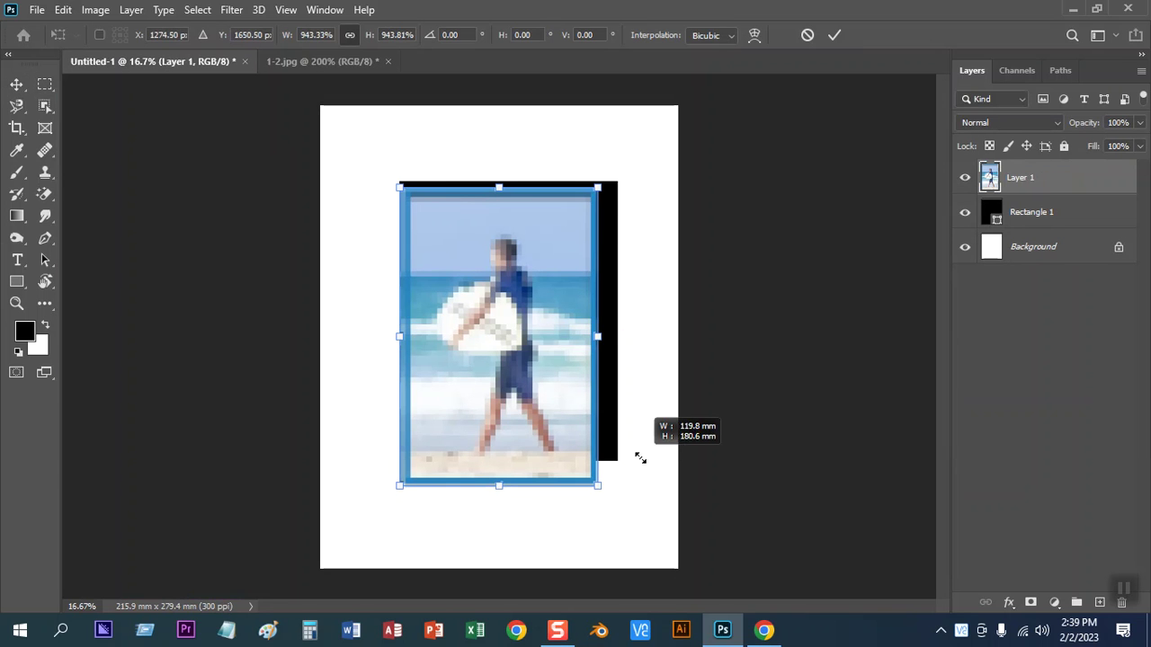
left_click(834, 35)
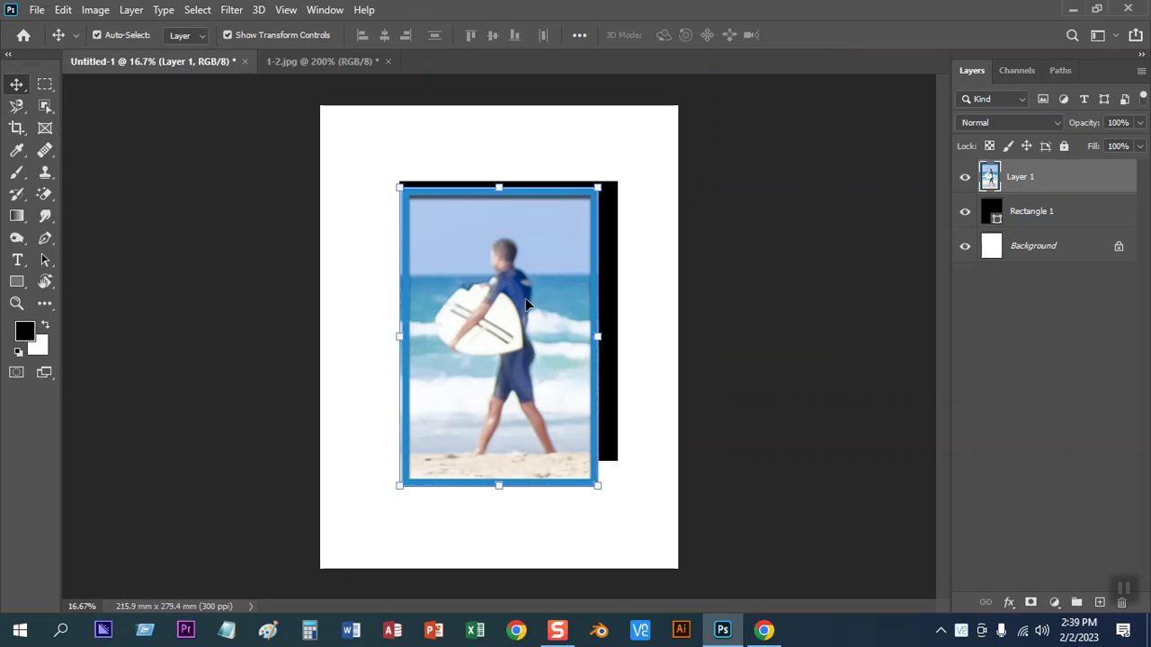
Back on 1-2.jpg, reselect the blue frame around the surfer with a rectangular marquee
left_click(335, 60)
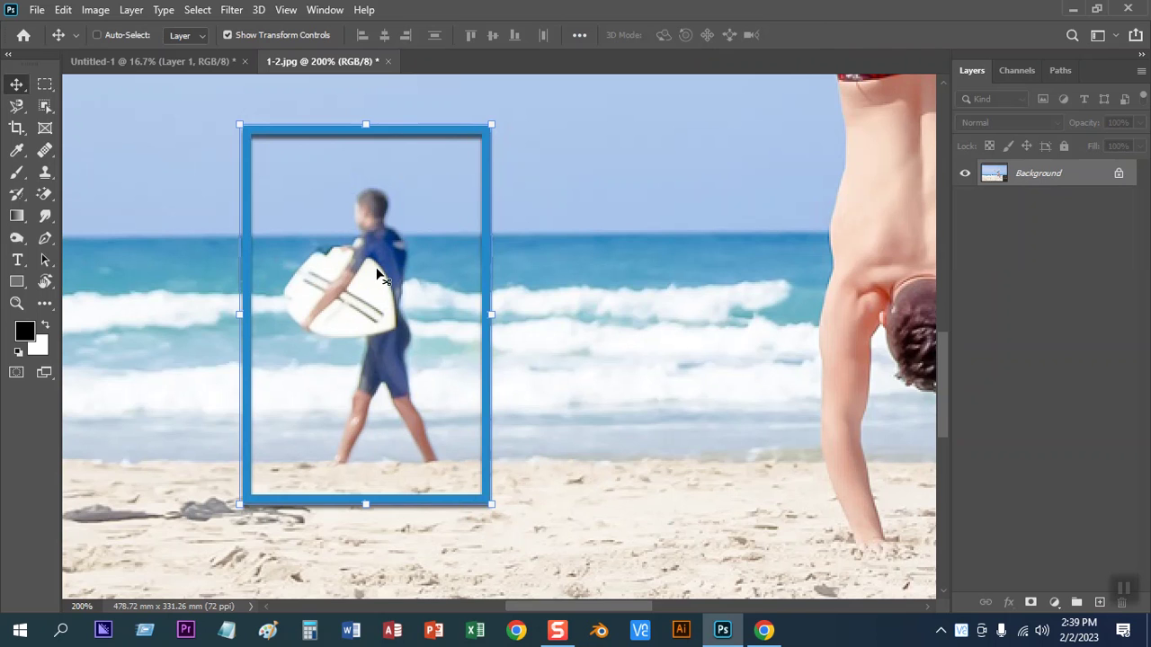
left_click(378, 274)
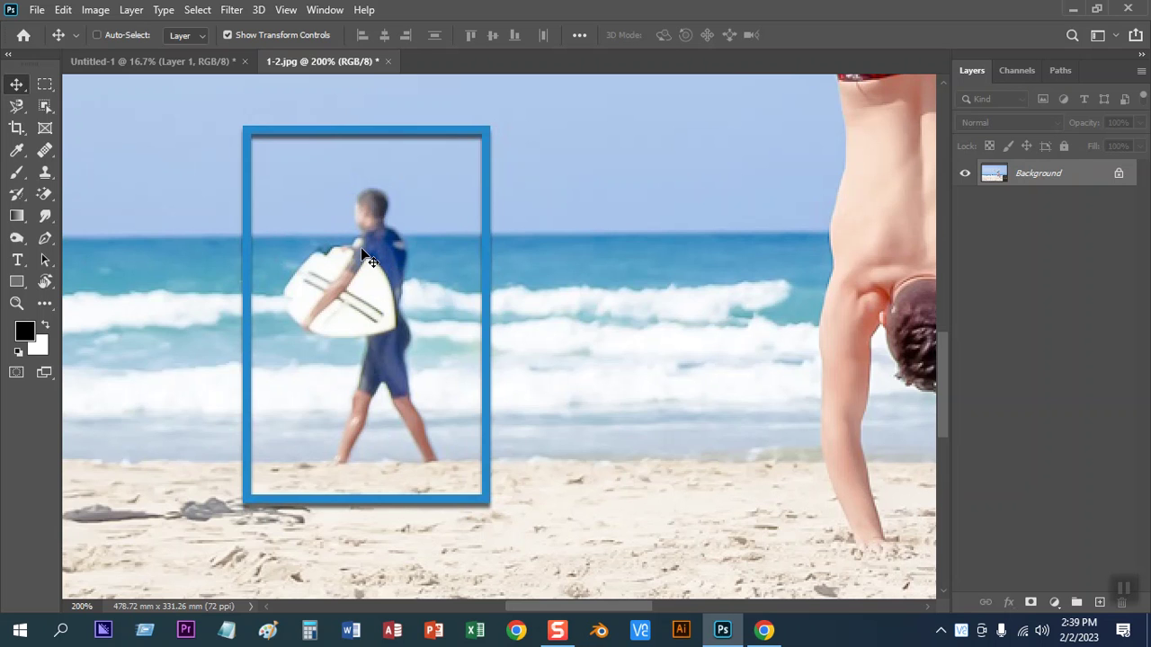
left_click(364, 257)
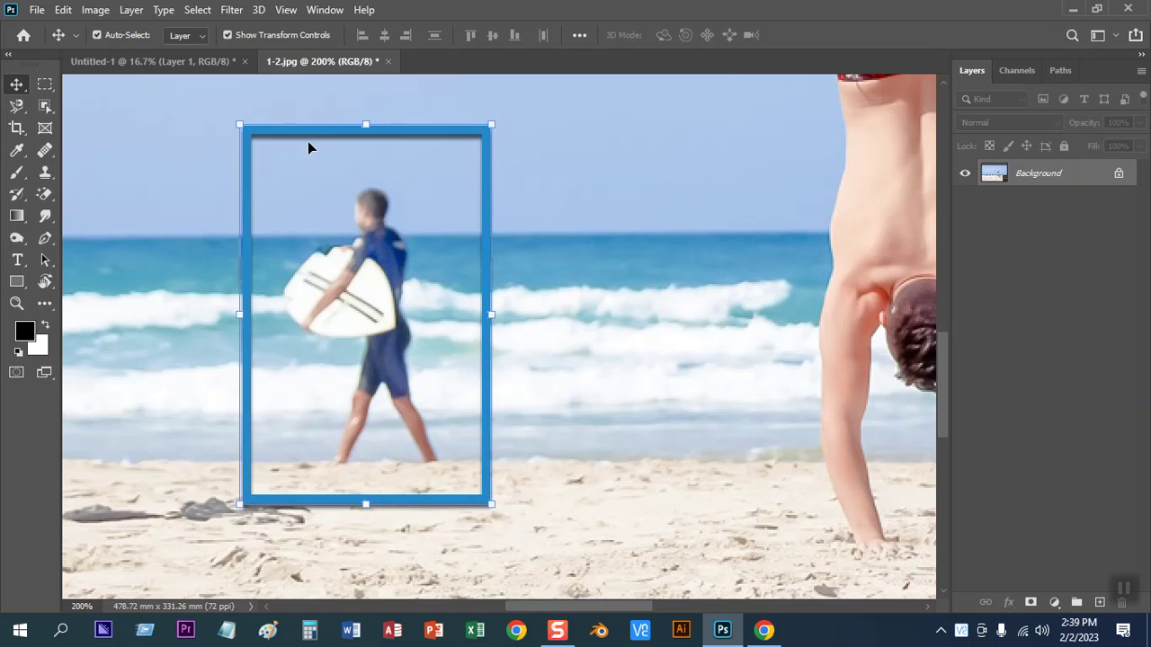
left_click(47, 85)
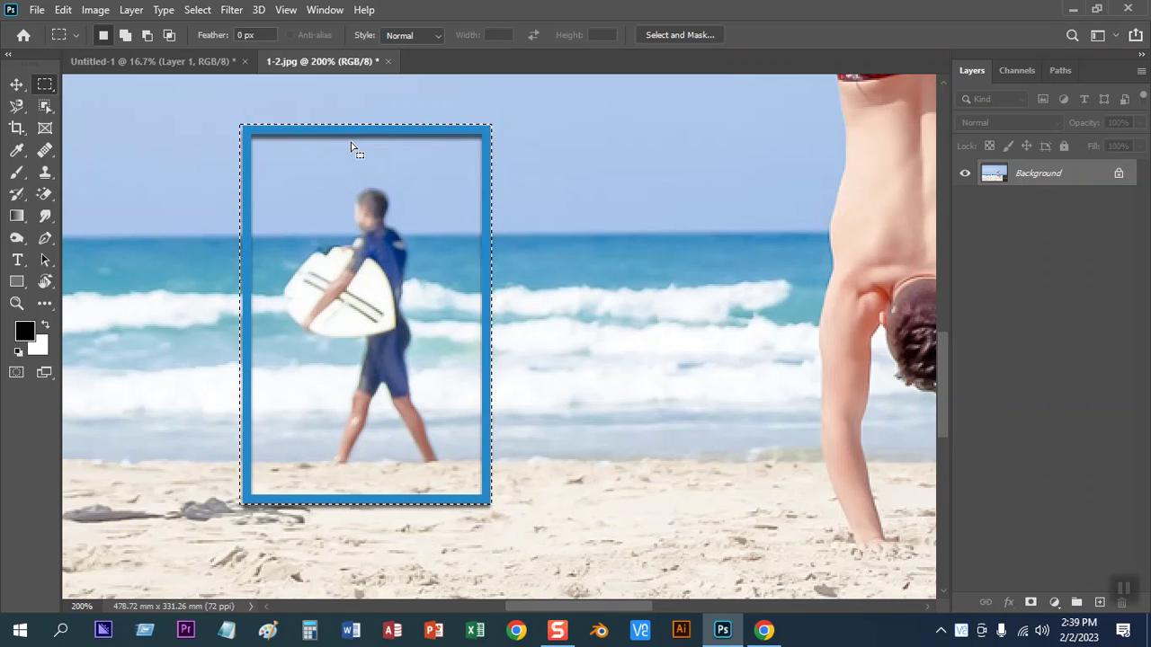
Open the Fill dialog with Shift+Backspace and try Foreground and Background as Contents
key("shift+BackSpace")
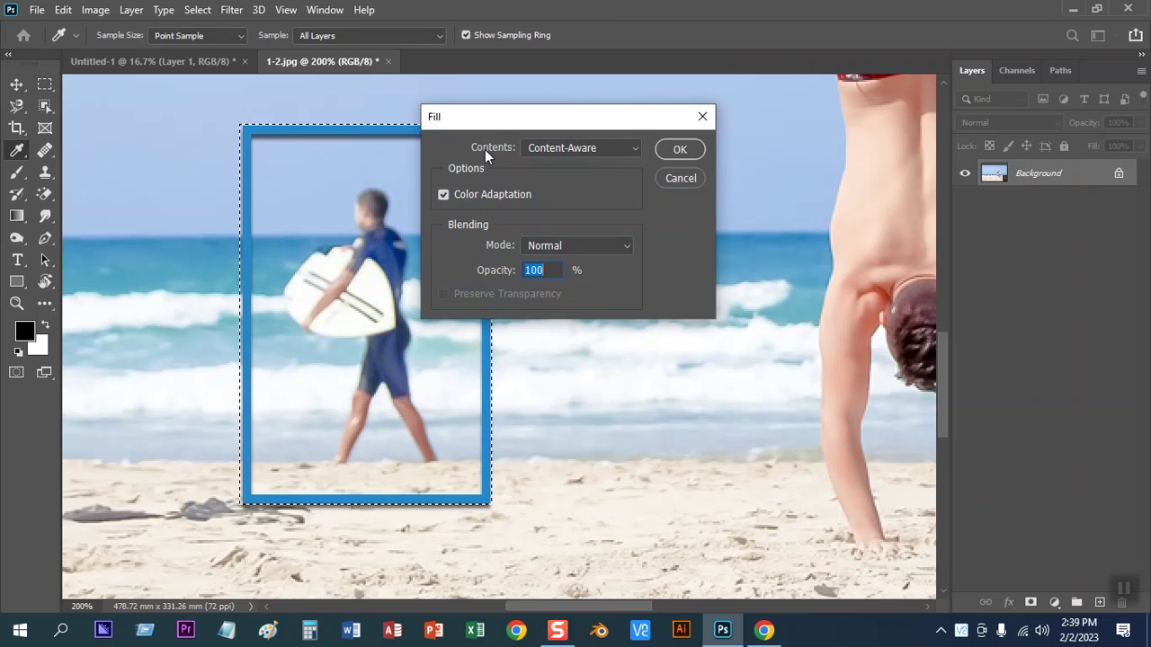
left_click(590, 154)
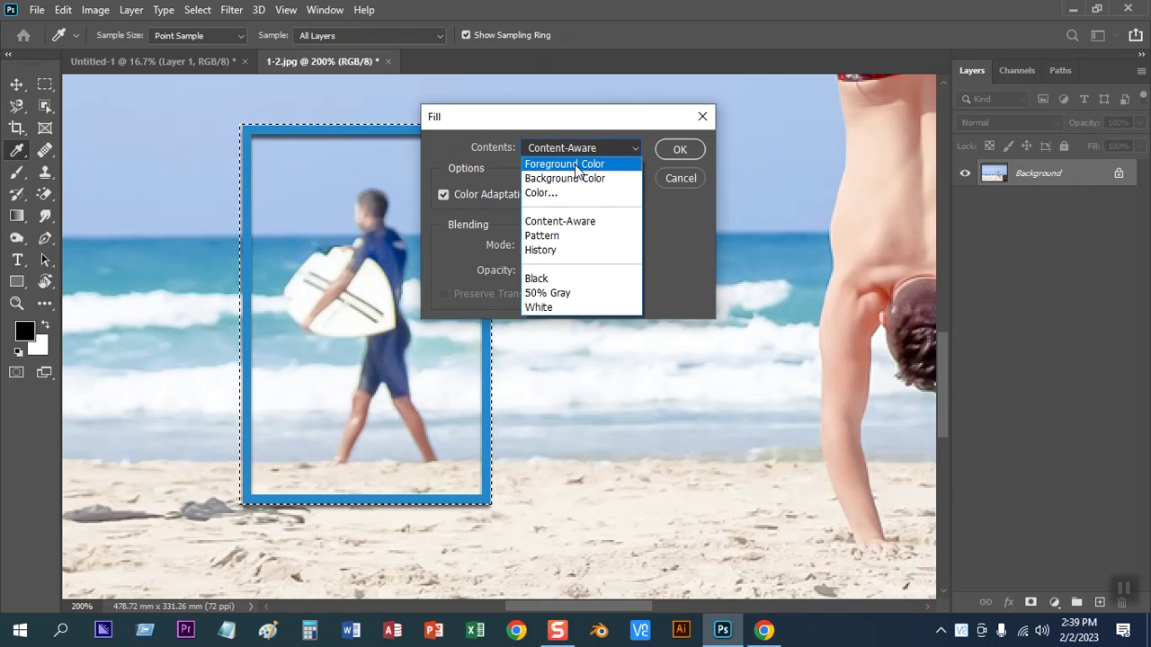
left_click(576, 164)
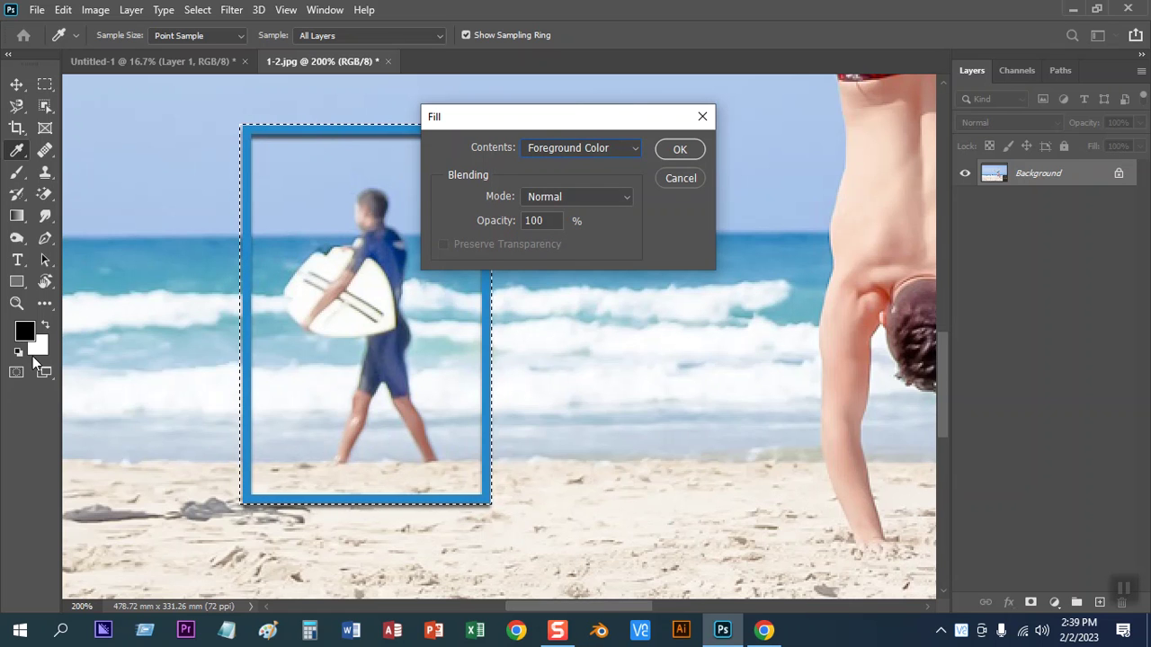
left_click(564, 144)
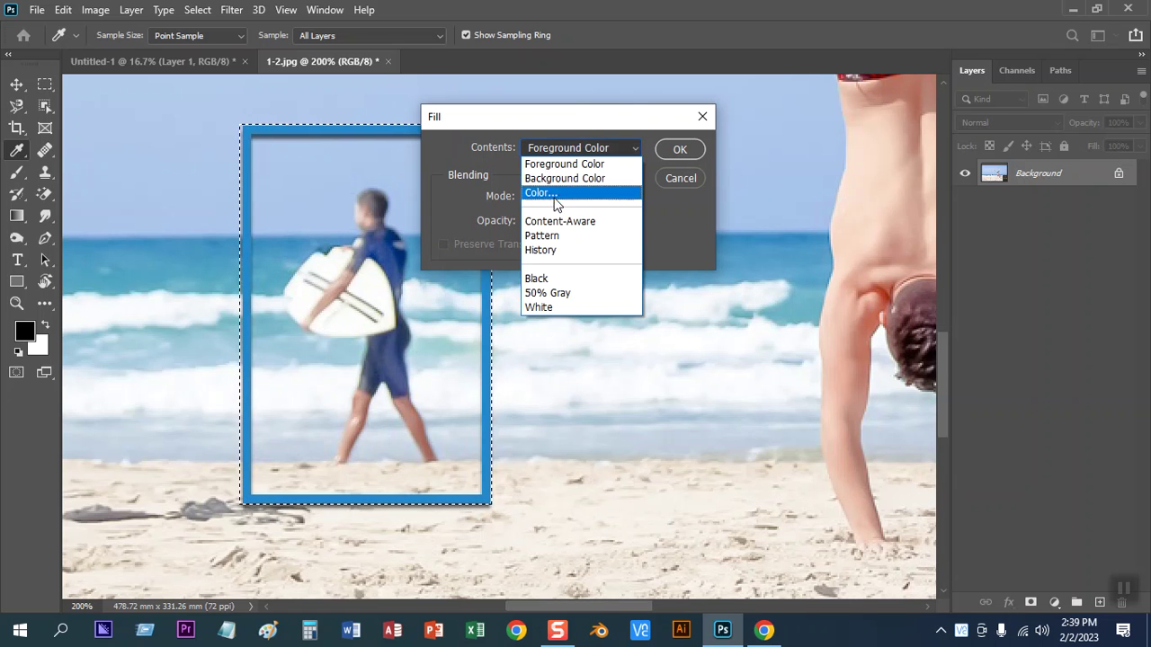
left_click(554, 180)
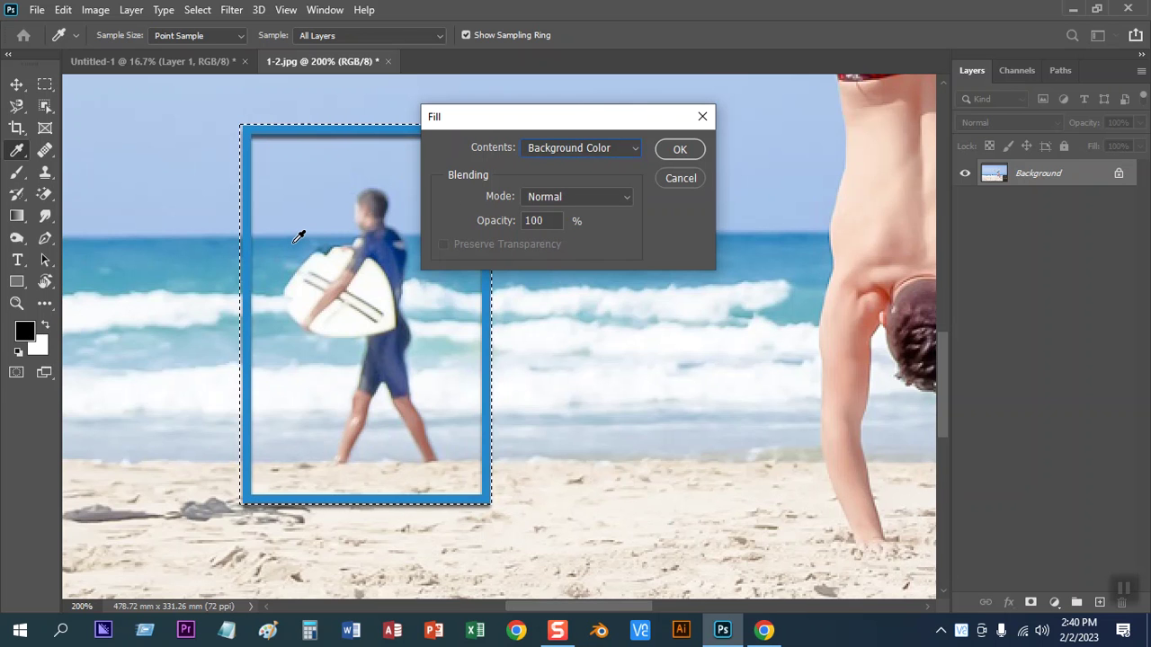
Set Contents to Color..., pick a bright red, then cancel the fill
left_click(557, 147)
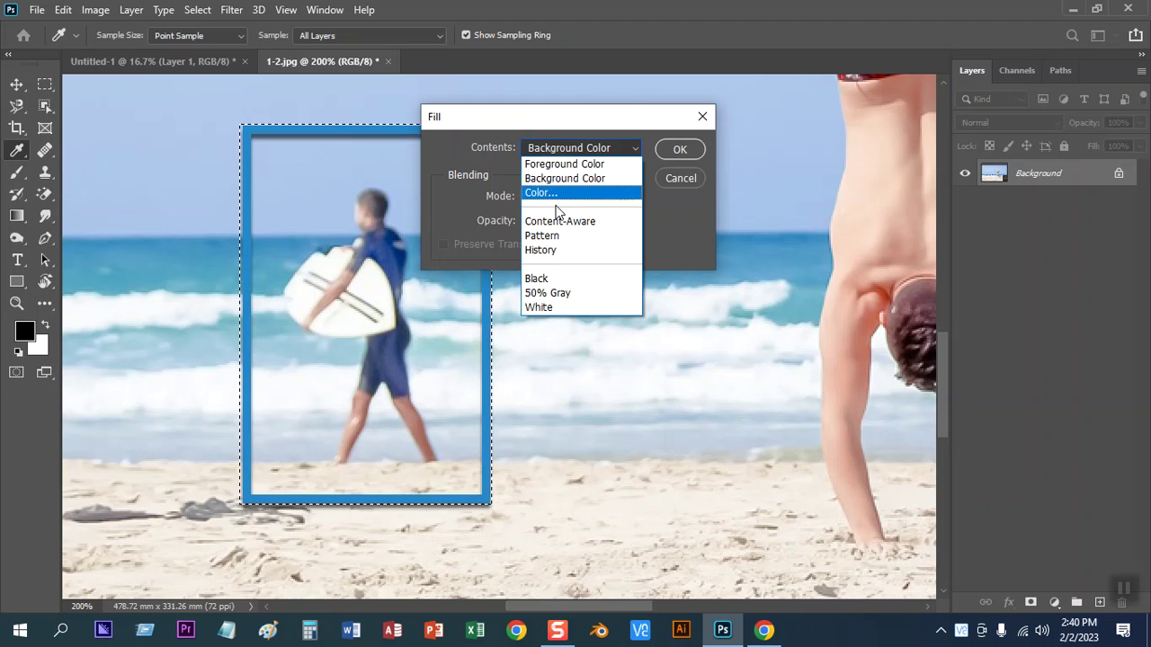
left_click(546, 198)
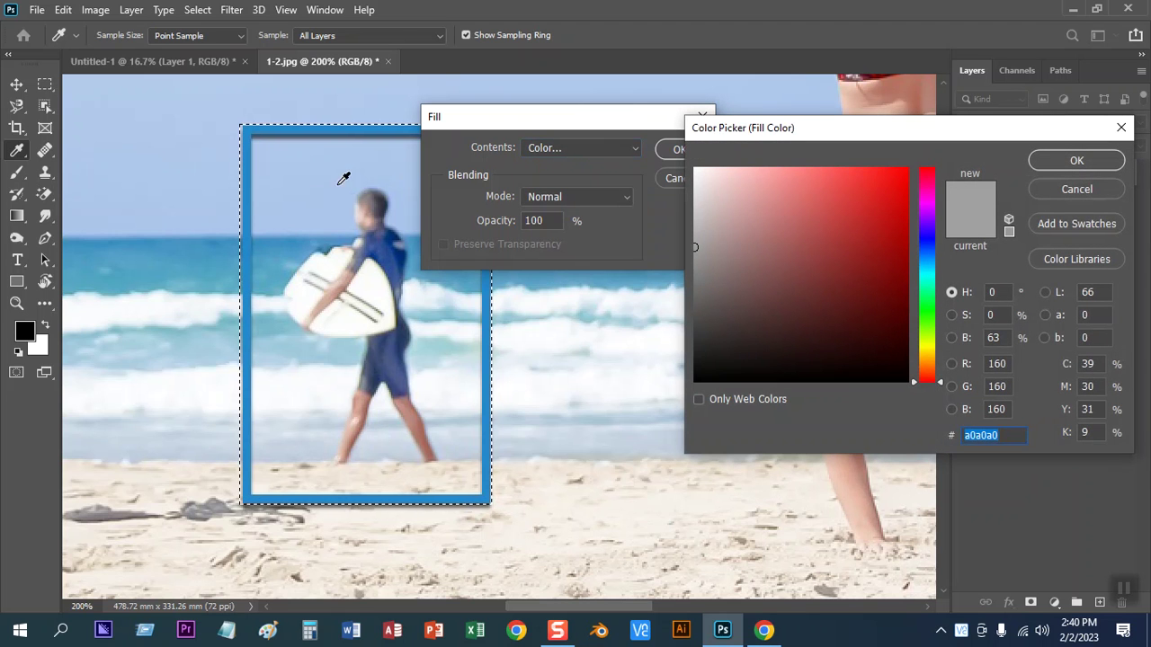
left_click(905, 178)
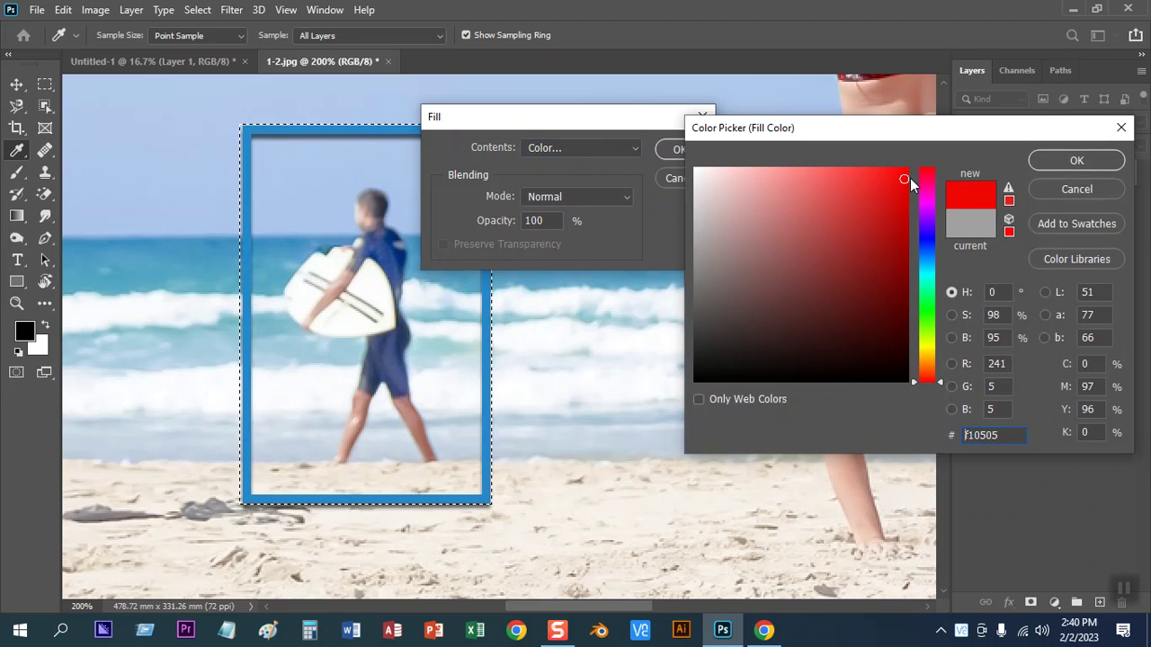
left_click(1070, 164)
left_click(549, 149)
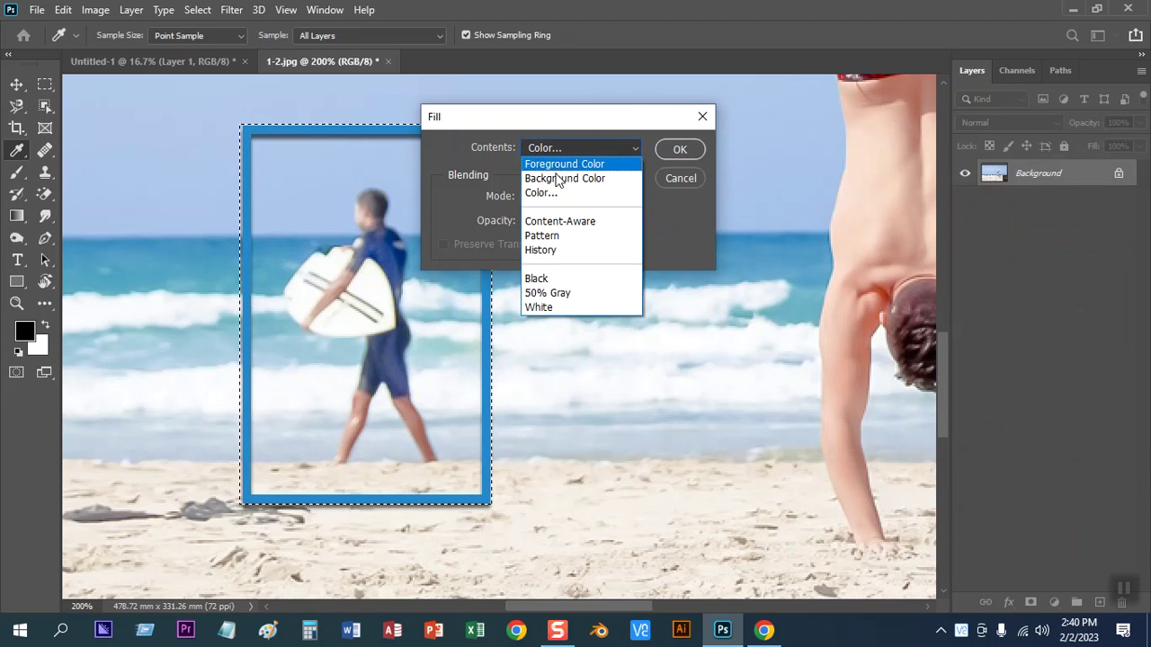
left_click(687, 183)
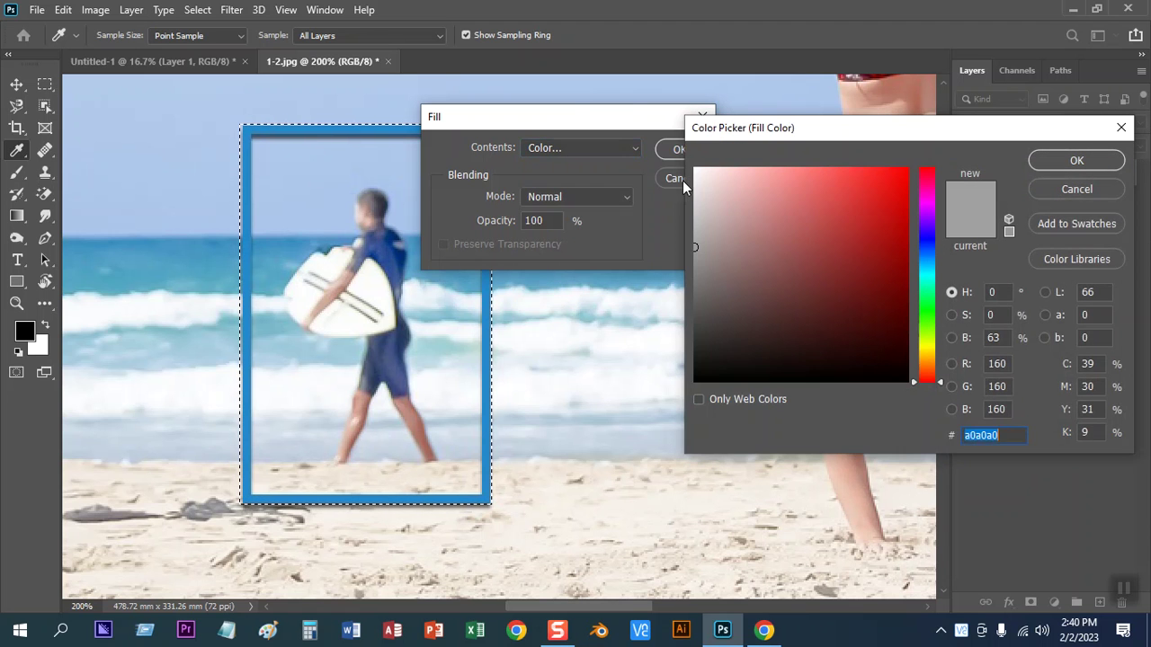
left_click(1076, 189)
left_click(678, 178)
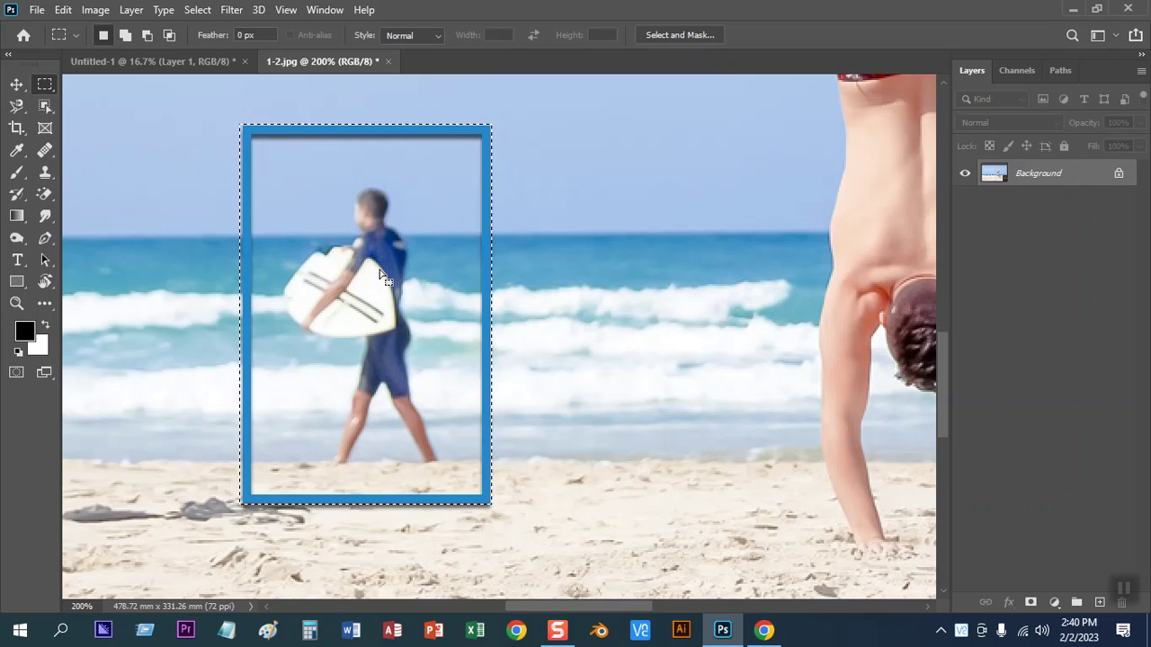
key("shift+BackSpace")
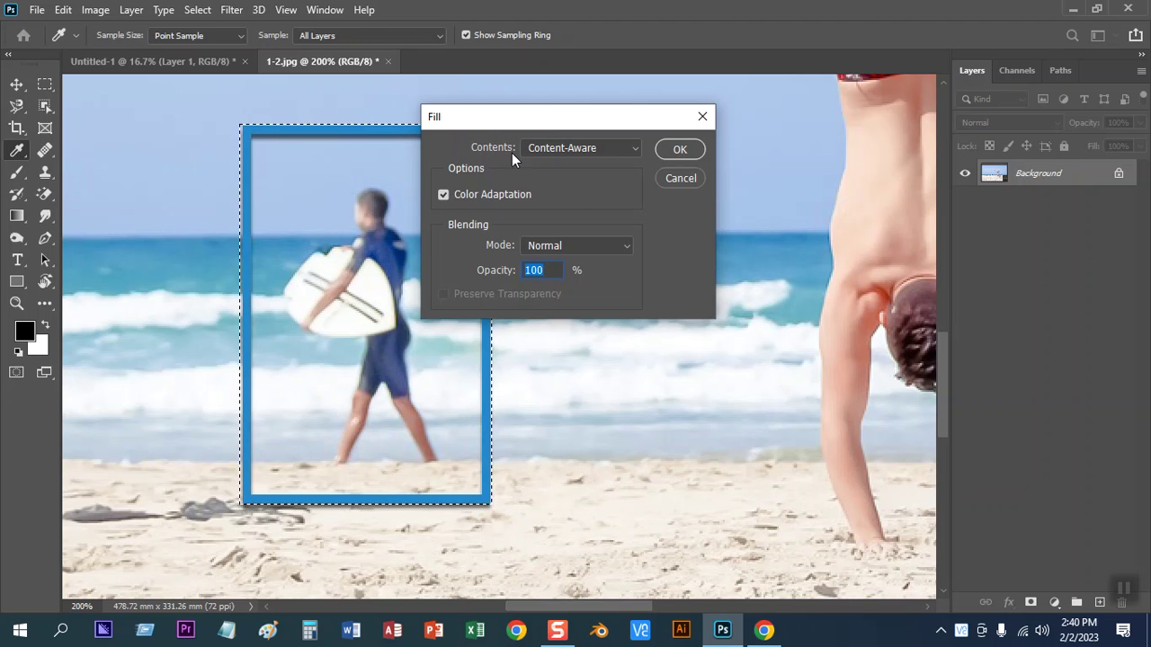
left_click(681, 176)
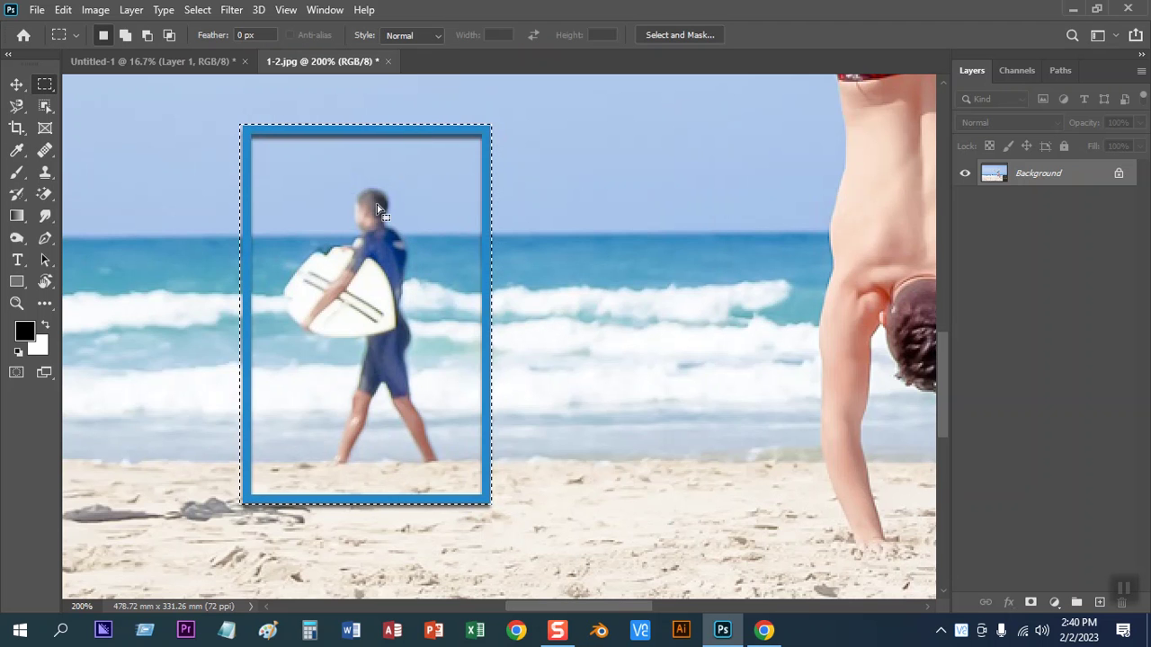
left_click(1119, 175)
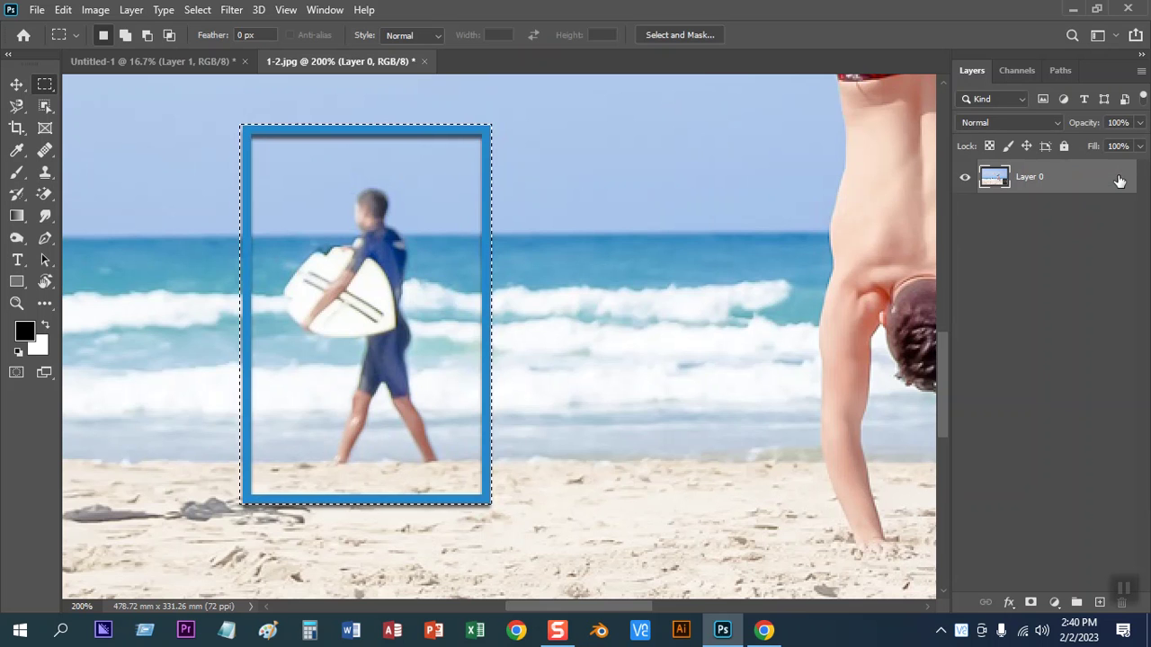
key("Delete")
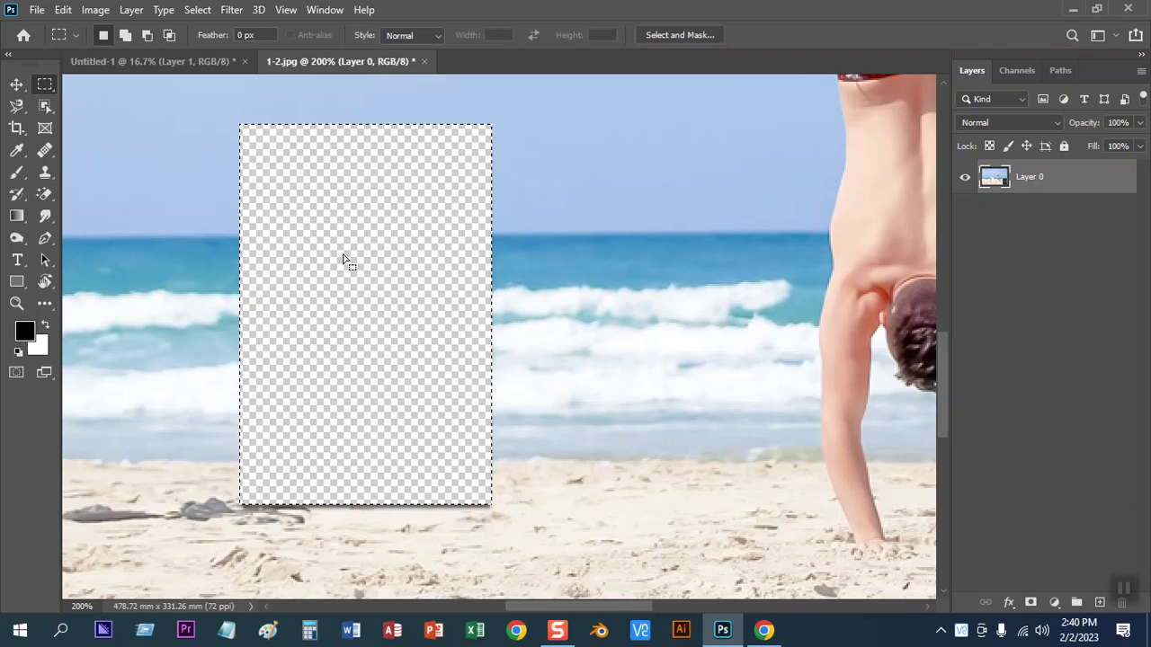
key("ctrl+v")
key("ctrl+e")
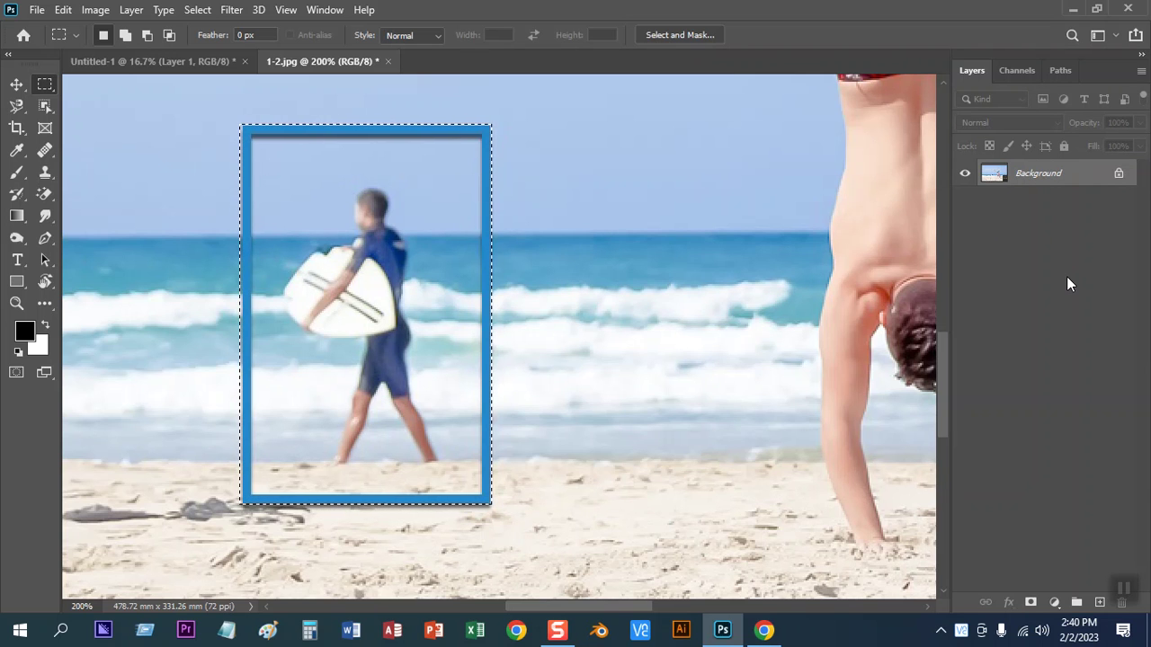
Copy the framed selection to a new layer, undo it, and deselect
key("ctrl+j")
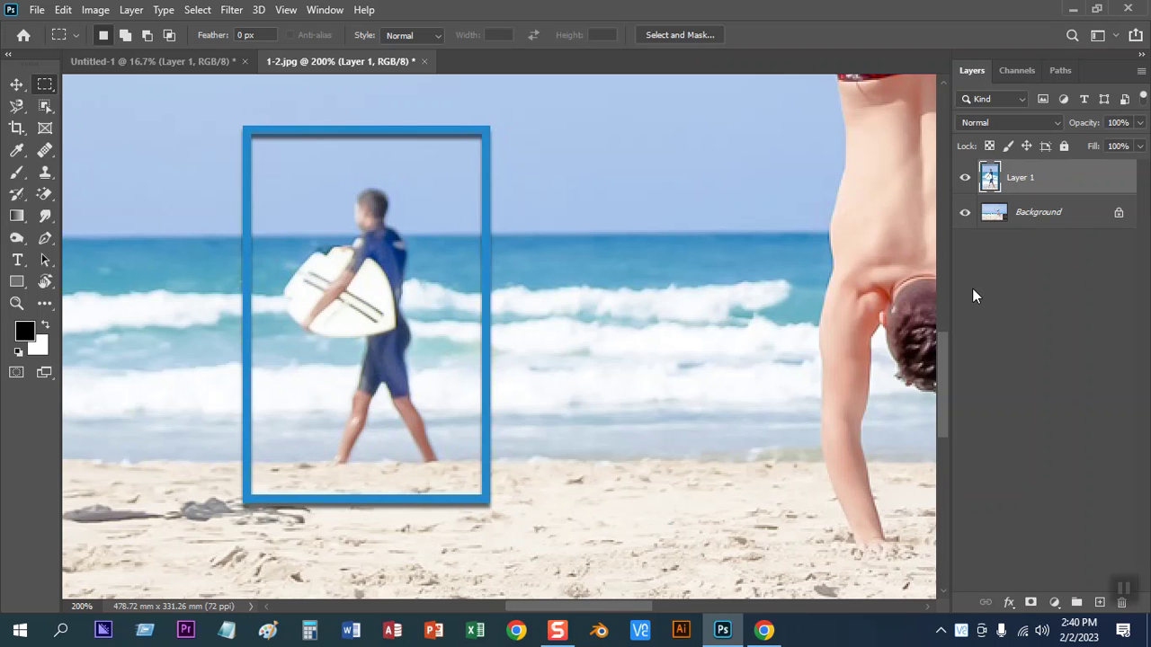
key("ctrl+z")
key("ctrl+d")
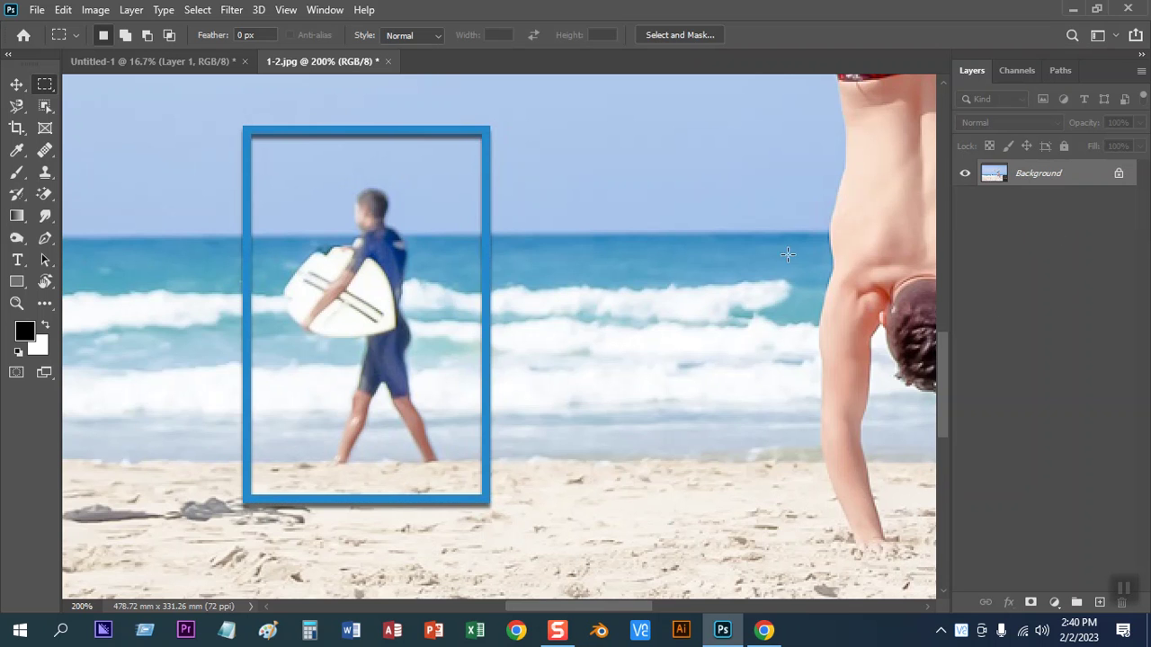
left_click_drag(1112, 179, 1037, 175)
Duplicate the Background as Layer 1, select the blue-framed surfer rectangle, and toggle Background visibility
key("ctrl+j")
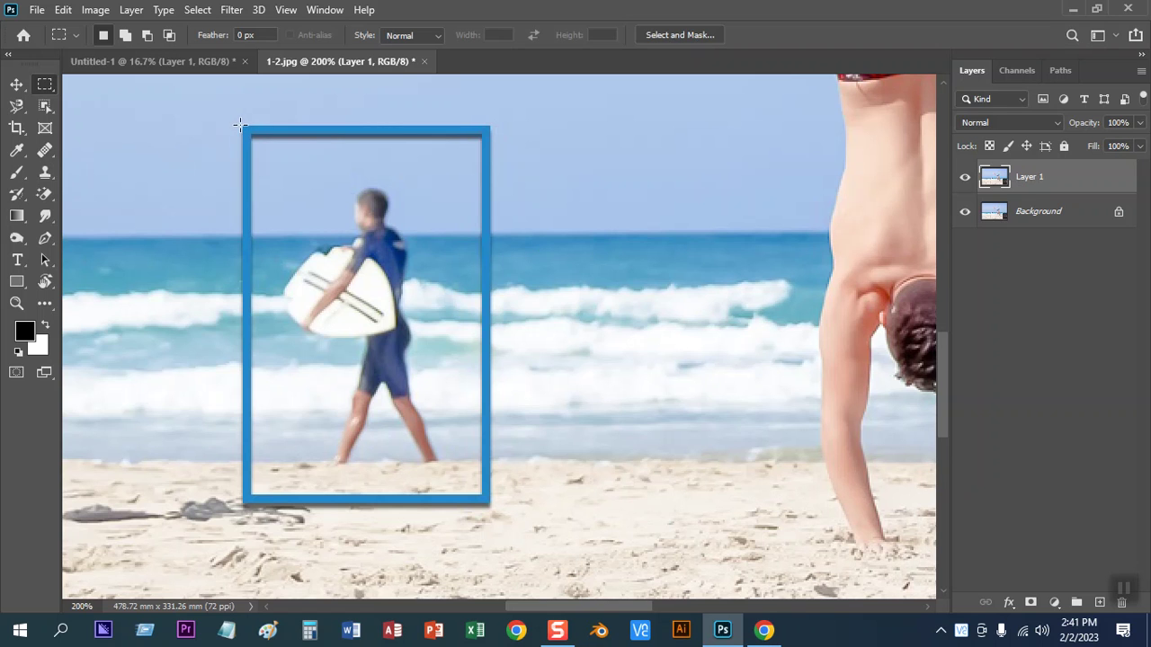
left_click_drag(242, 124, 491, 504)
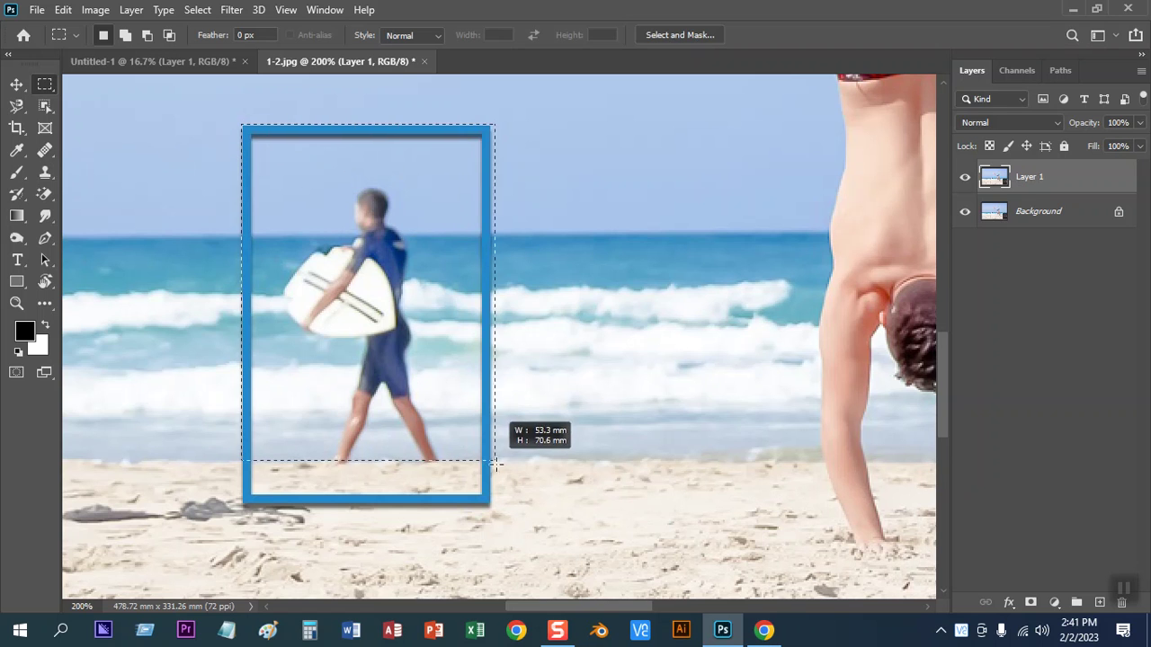
left_click_drag(490, 505, 490, 506)
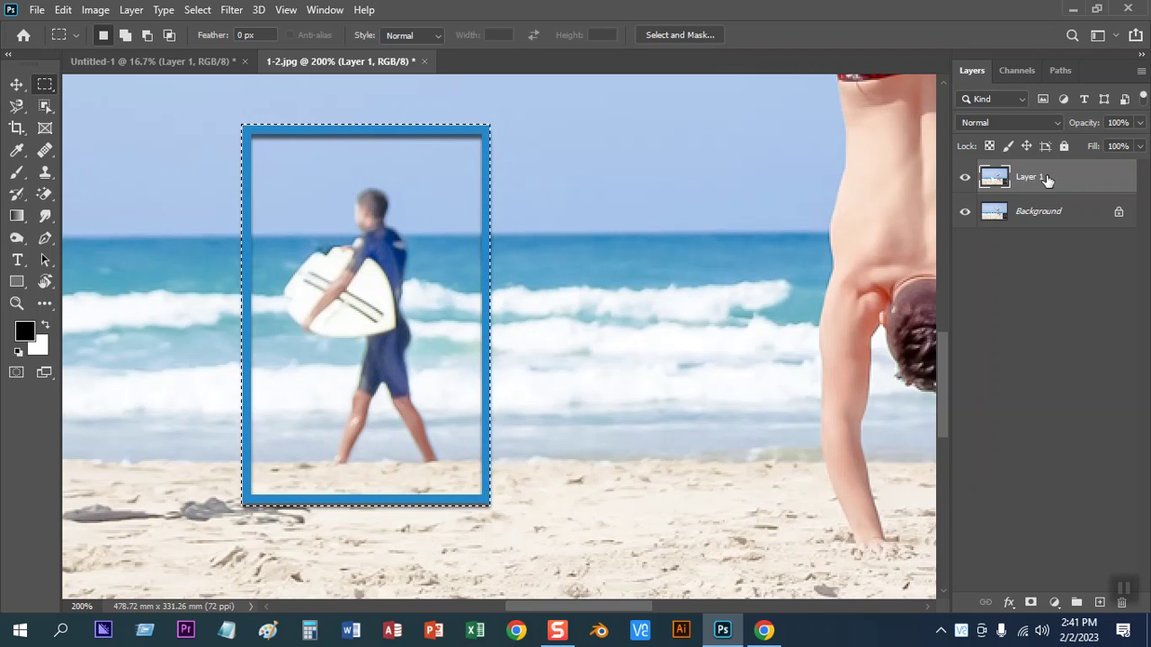
left_click(967, 214)
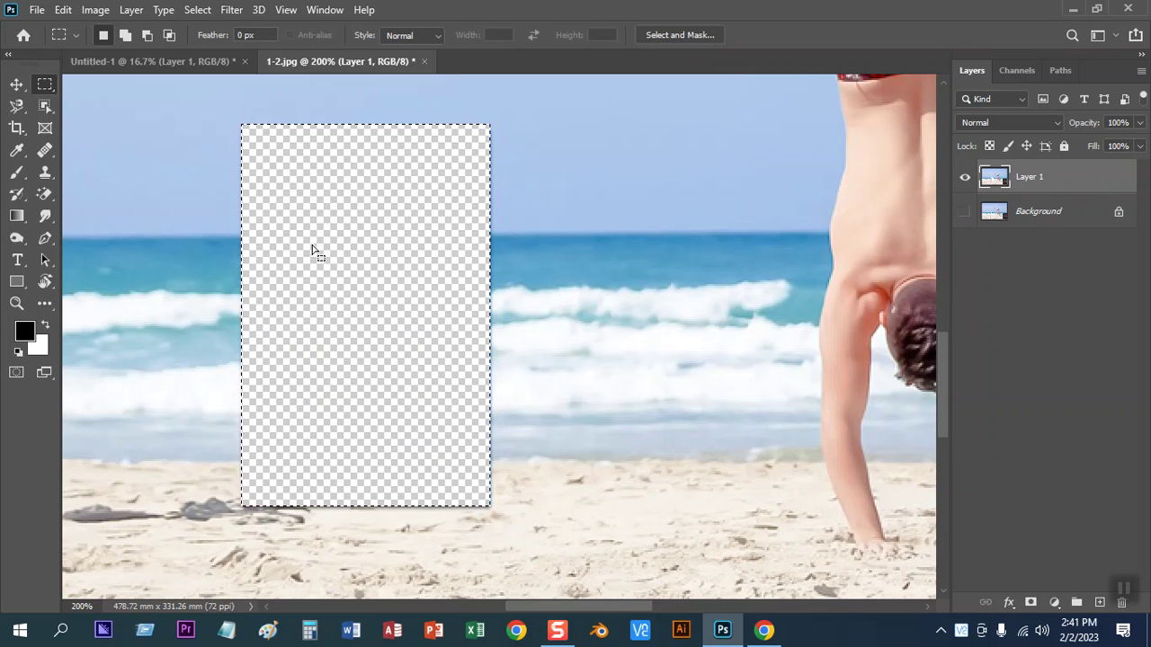
key("ctrl+z")
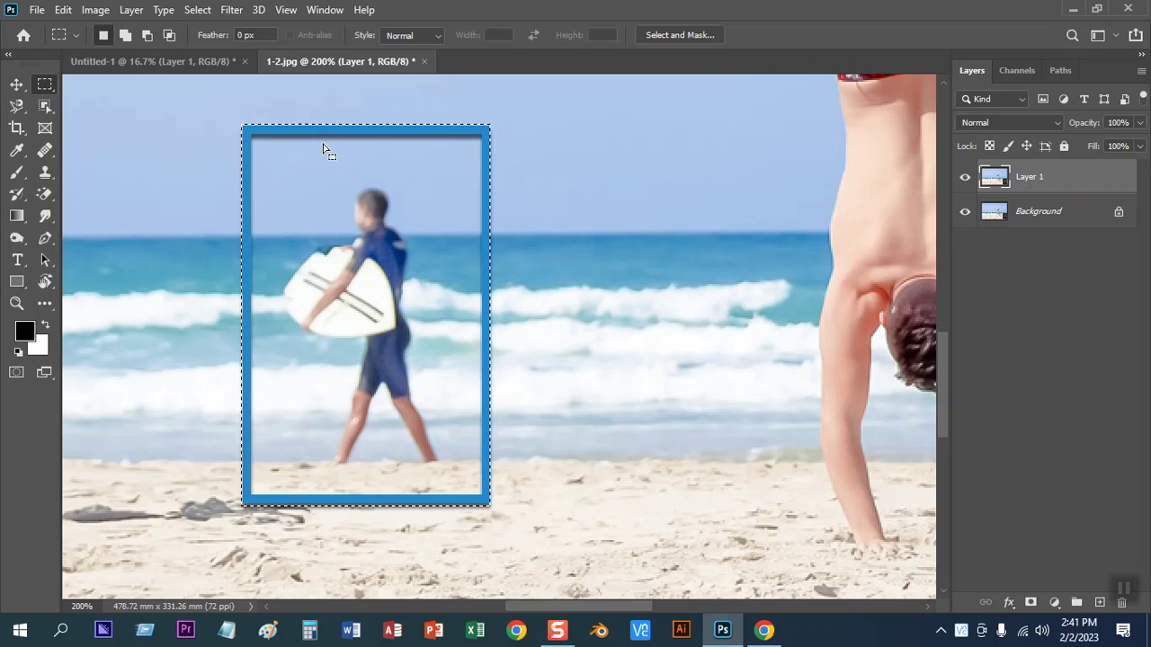
Set the foreground colour to red and the background colour to yellow-green #ddff00
left_click(24, 334)
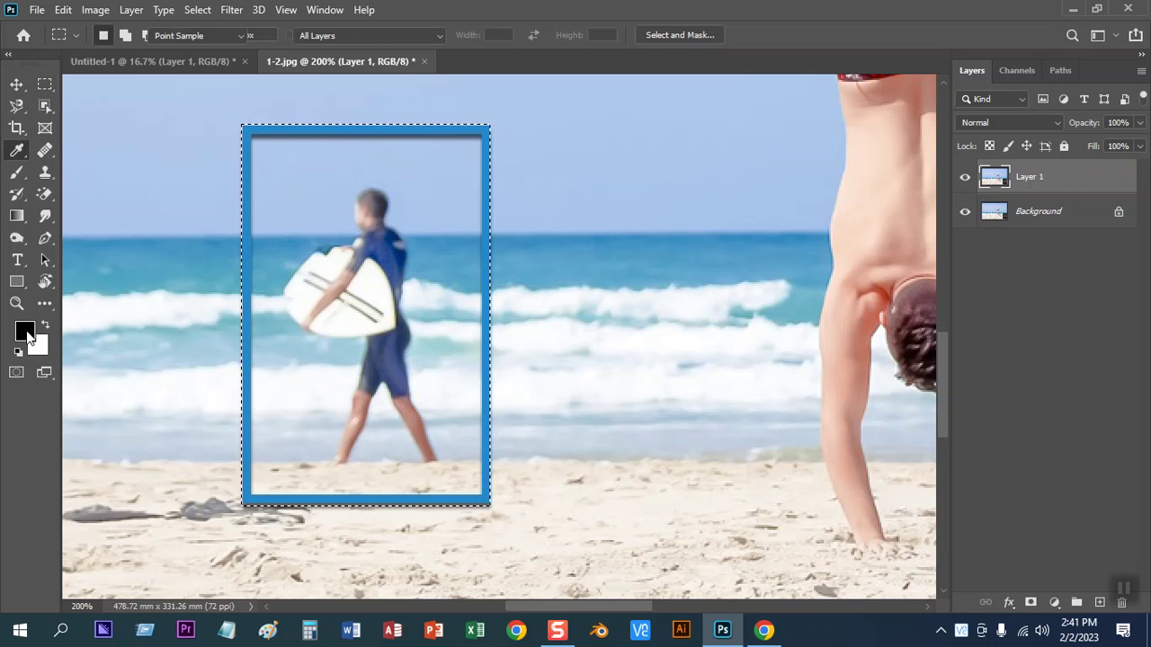
left_click(928, 174)
left_click(895, 177)
left_click(1076, 161)
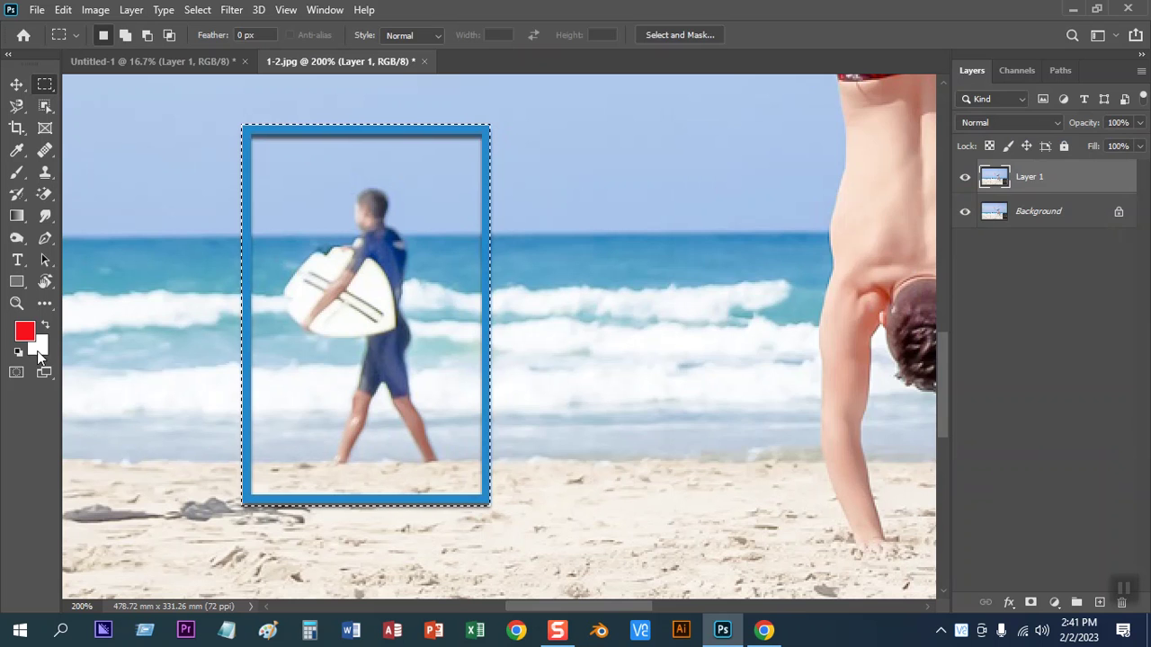
left_click(38, 349)
left_click(901, 168)
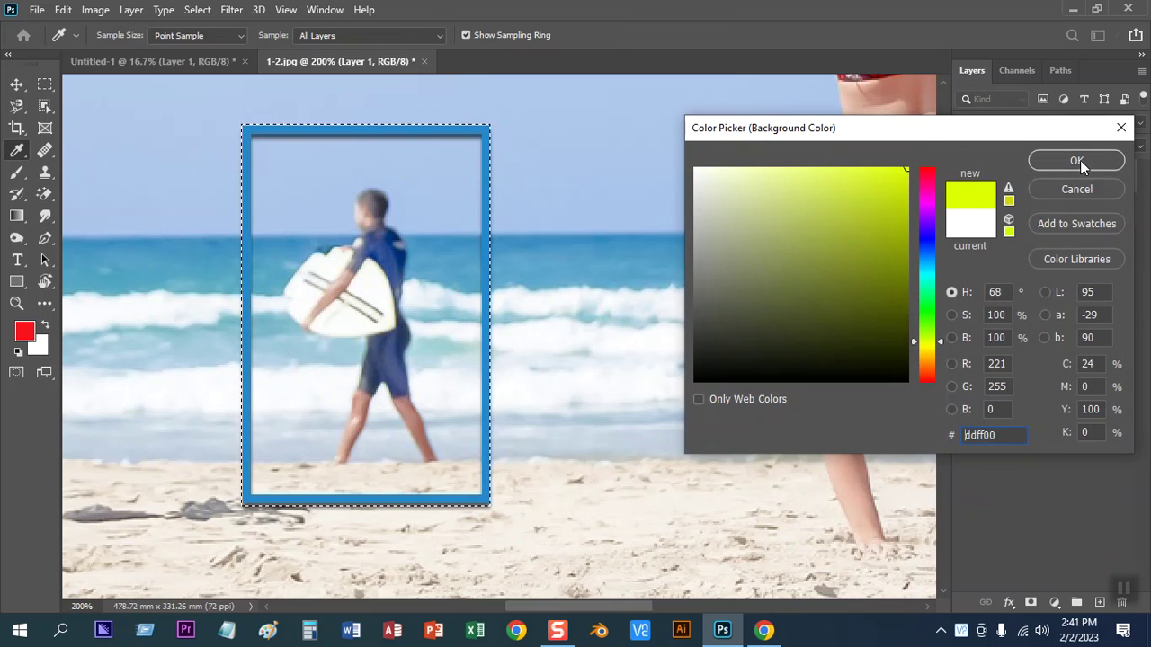
left_click(1078, 160)
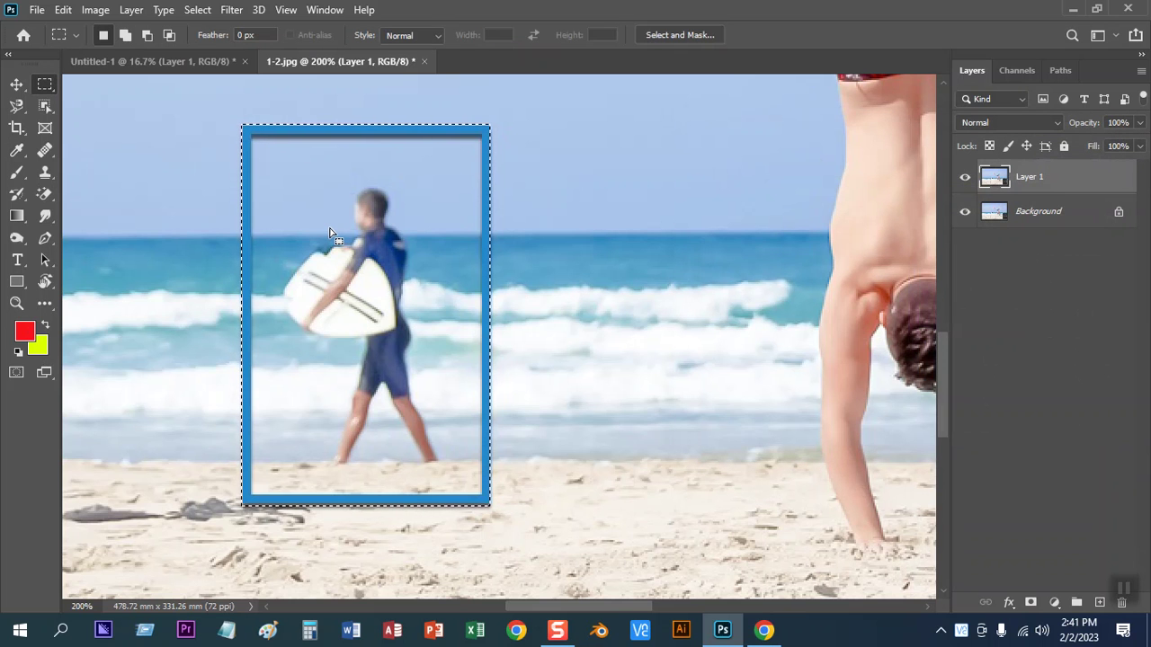
Fill the selection with red, then with yellow-green, deselect, and zoom out
key("alt+BackSpace")
key("ctrl+BackSpace")
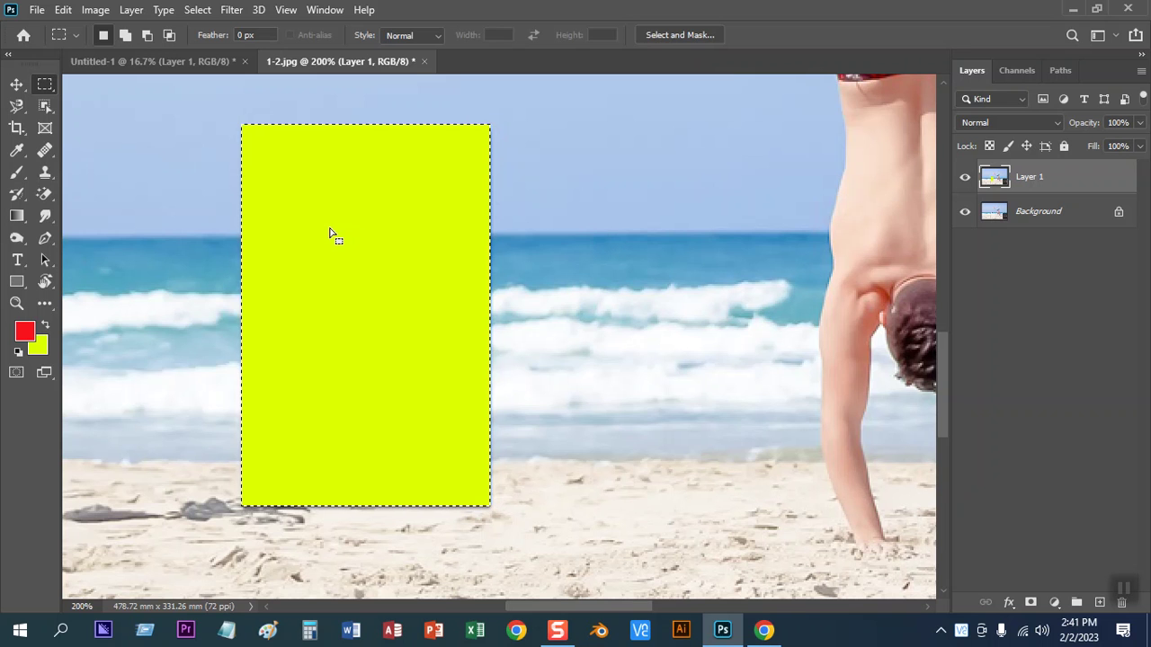
key("ctrl+d")
key("ctrl+minus")
key("ctrl+minus")
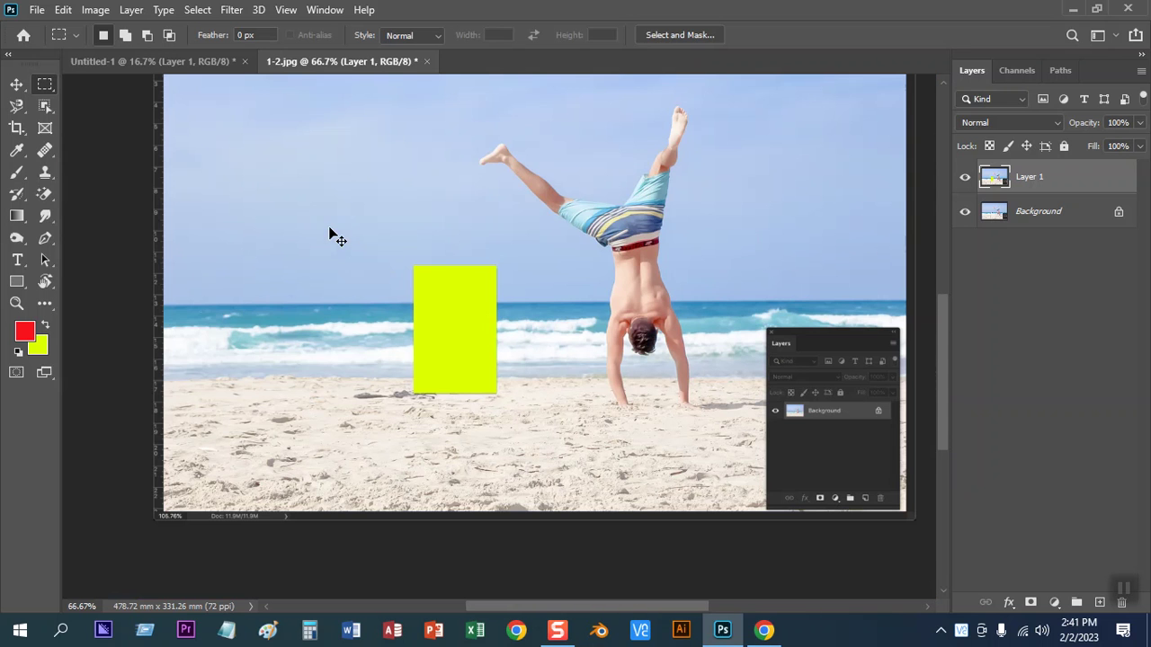
With the Move tool at 200% zoom, nudge the yellow rectangle slightly left
left_click(17, 84)
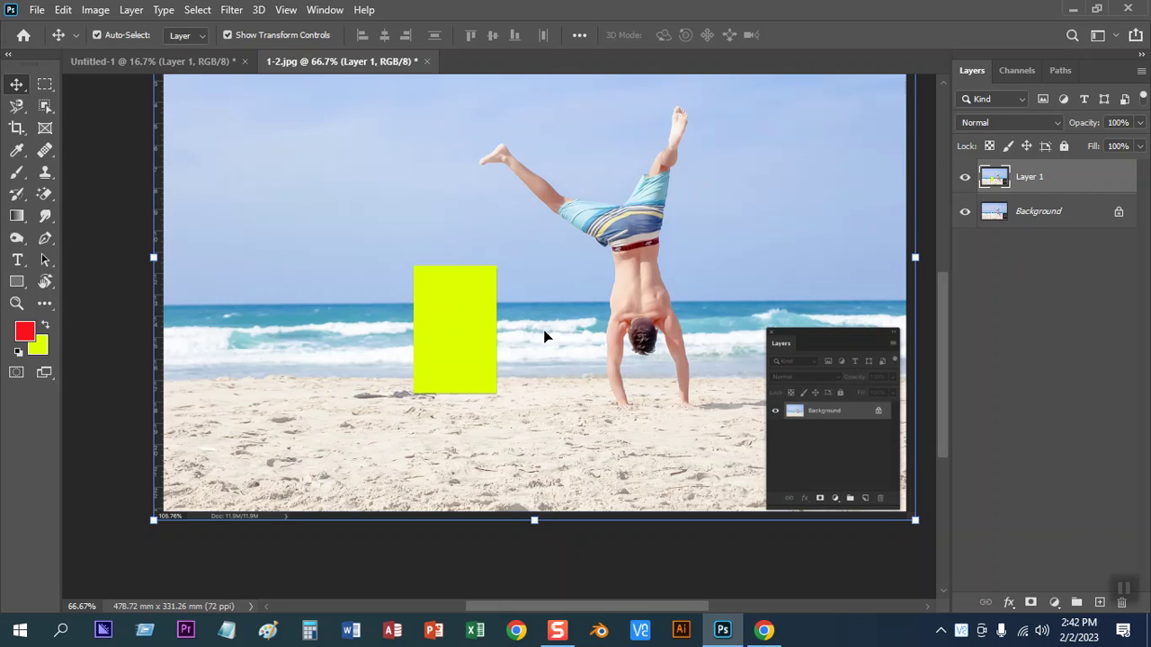
key("ctrl+plus")
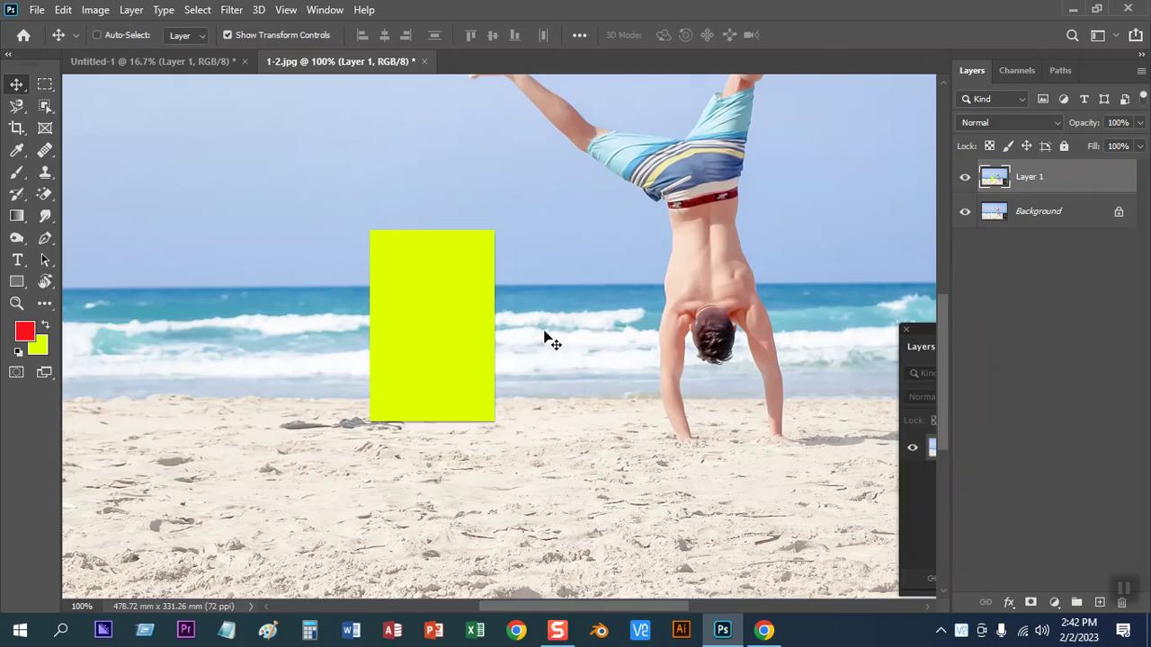
key("ctrl+plus")
left_click_drag(359, 318, 354, 313)
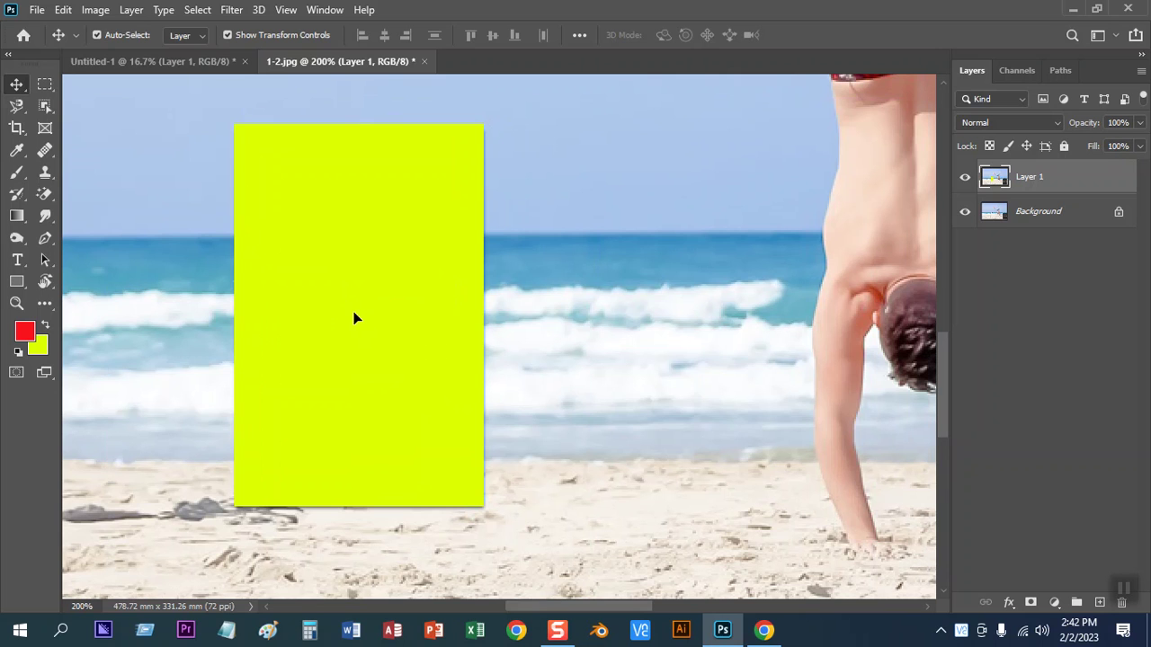
Select a tall strip right of the yellow rectangle, deselect it, and pan to the Layers panel
key("m")
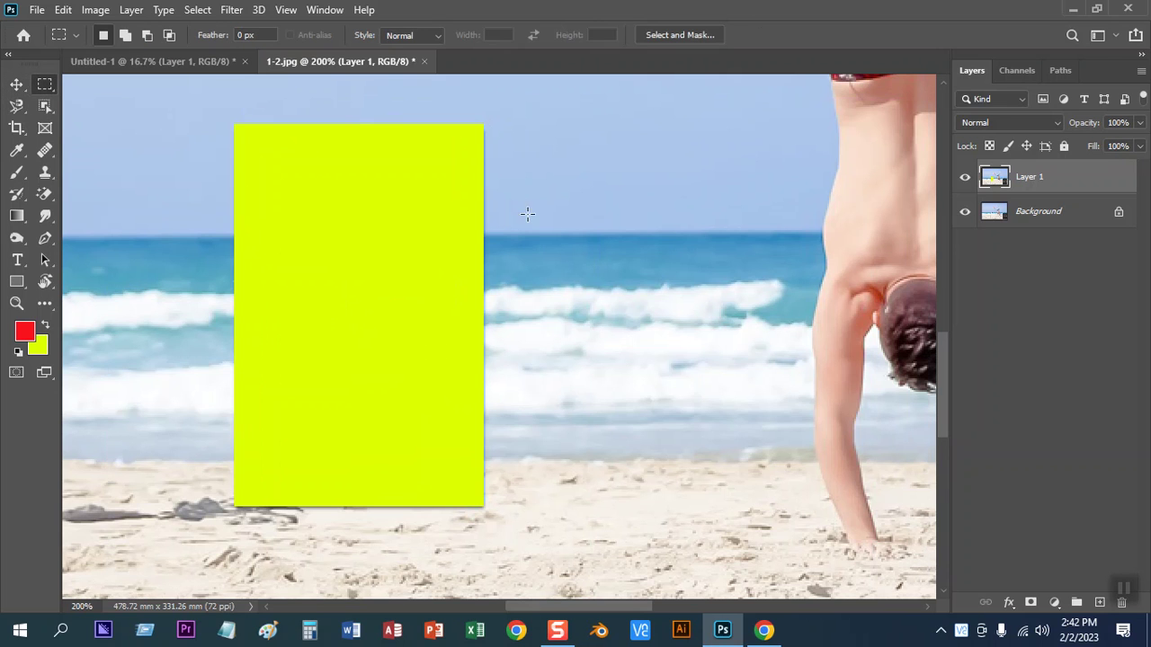
left_click_drag(523, 124, 660, 492)
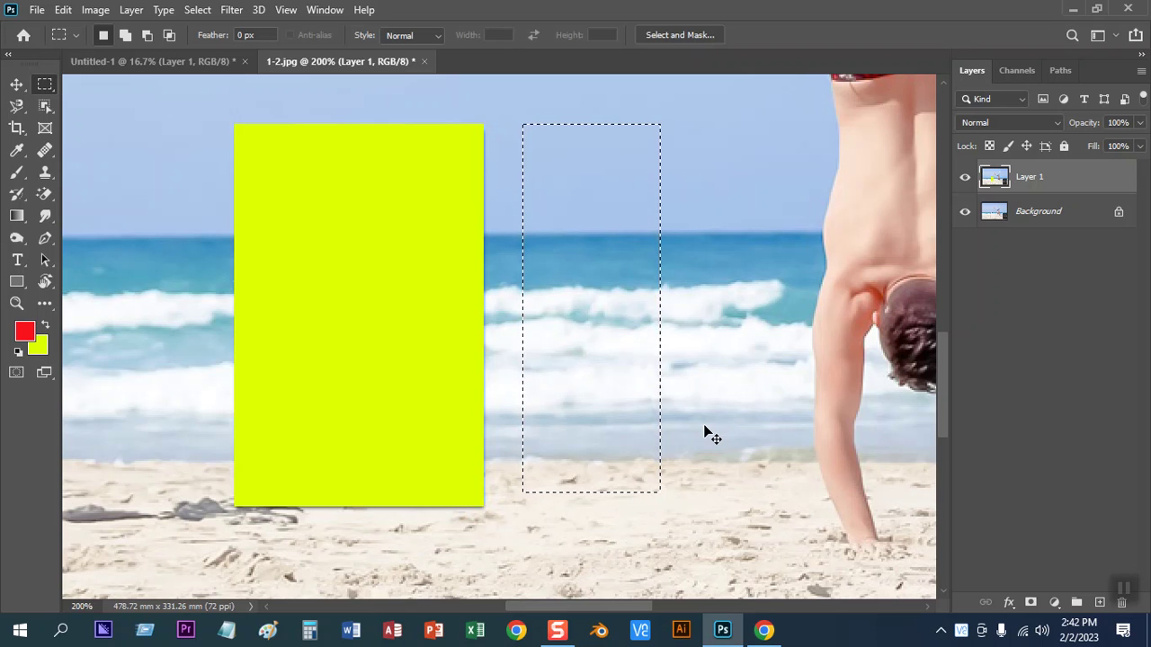
key("ctrl+d")
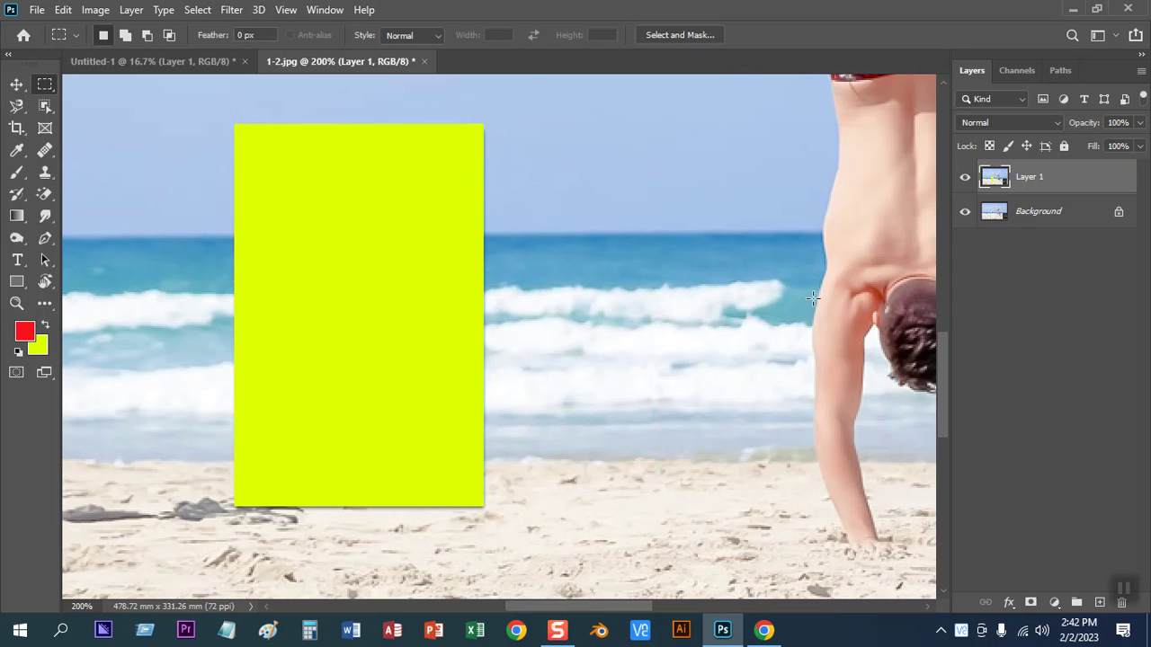
key("ctrl+minus")
key("ctrl+minus")
key("ctrl+minus")
key("ctrl+plus")
left_click_drag(707, 365, 357, 286)
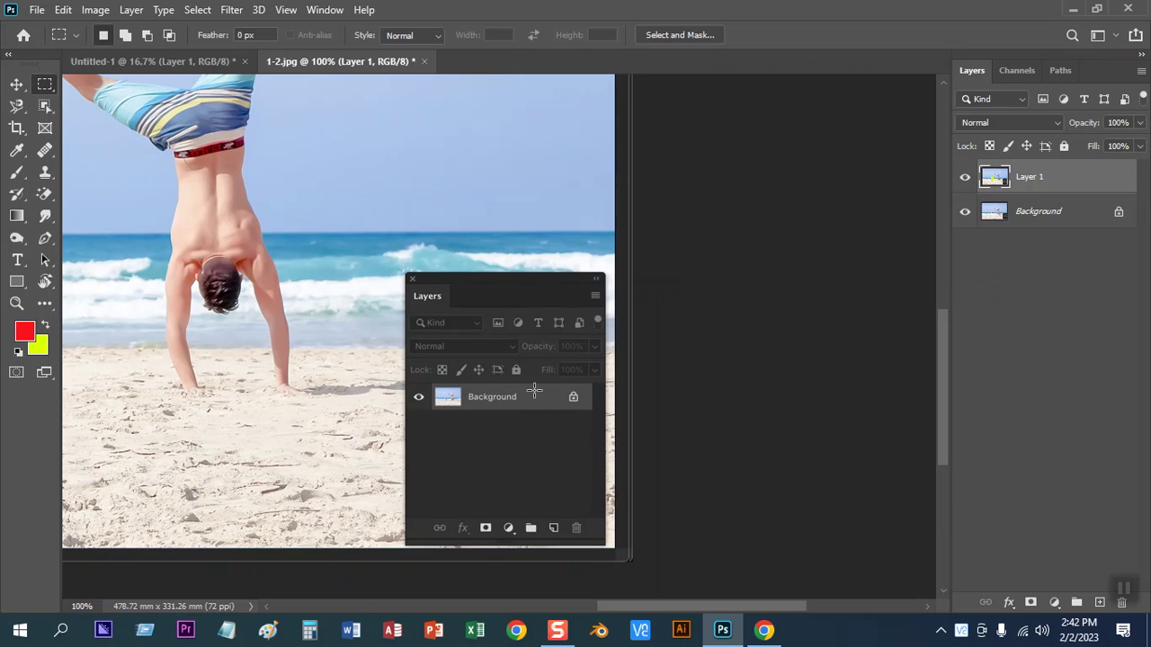
Add a new layer, select a rectangle on the canvas and fill it red, then yellow-green
left_click(1099, 602)
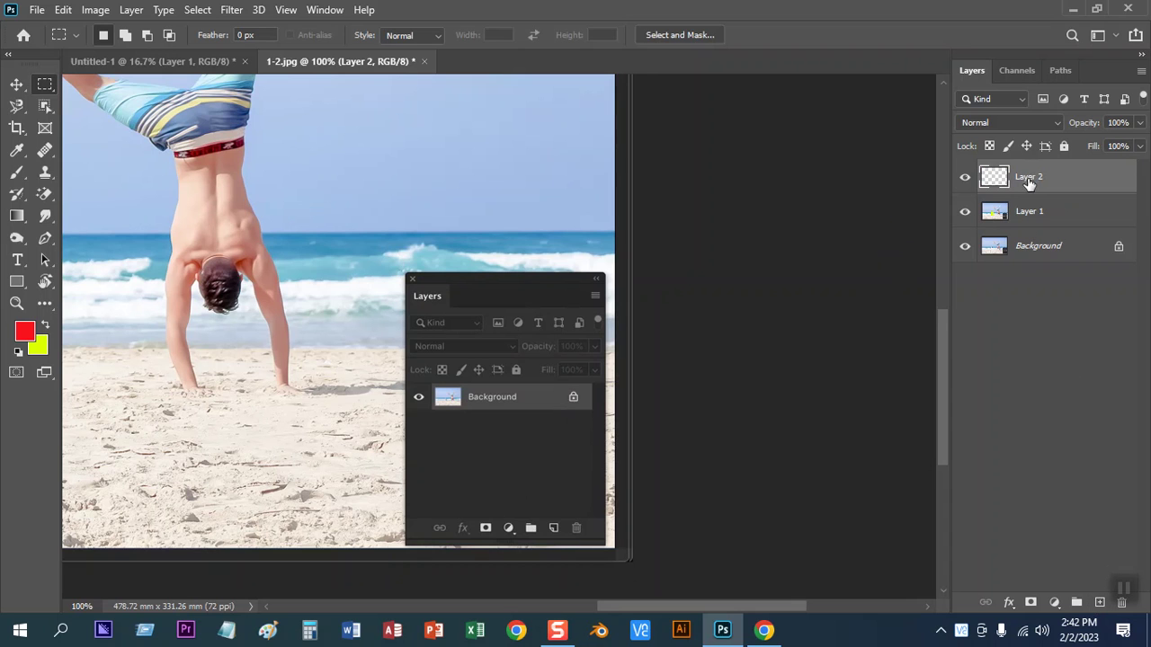
left_click_drag(405, 271, 599, 539)
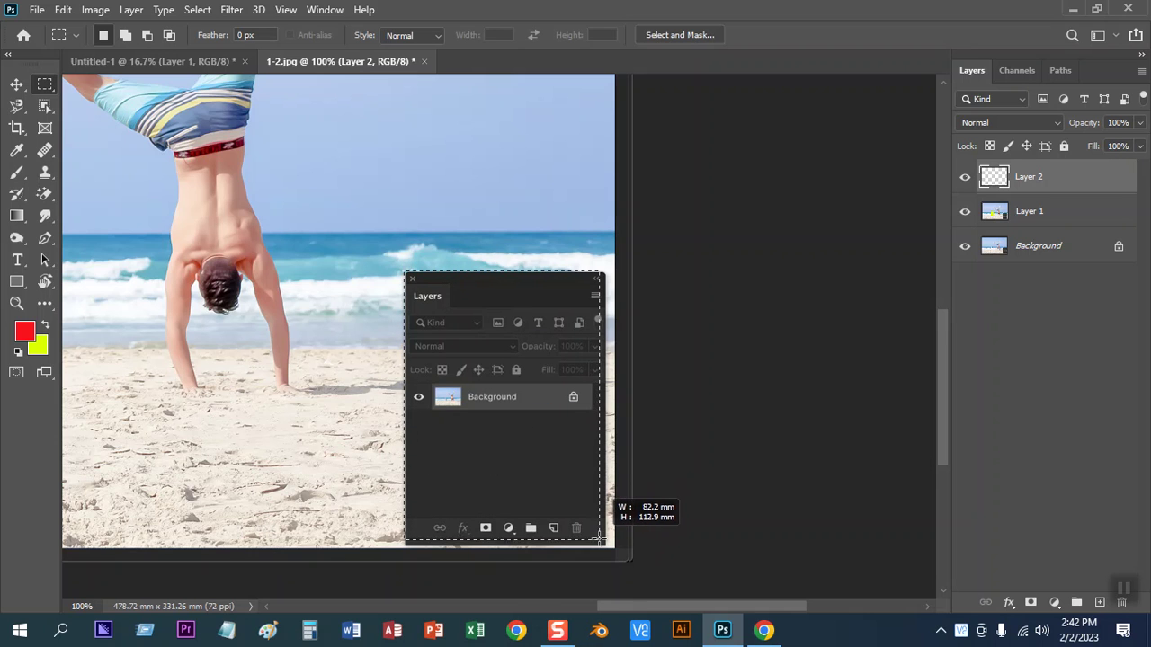
left_click_drag(599, 538, 608, 546)
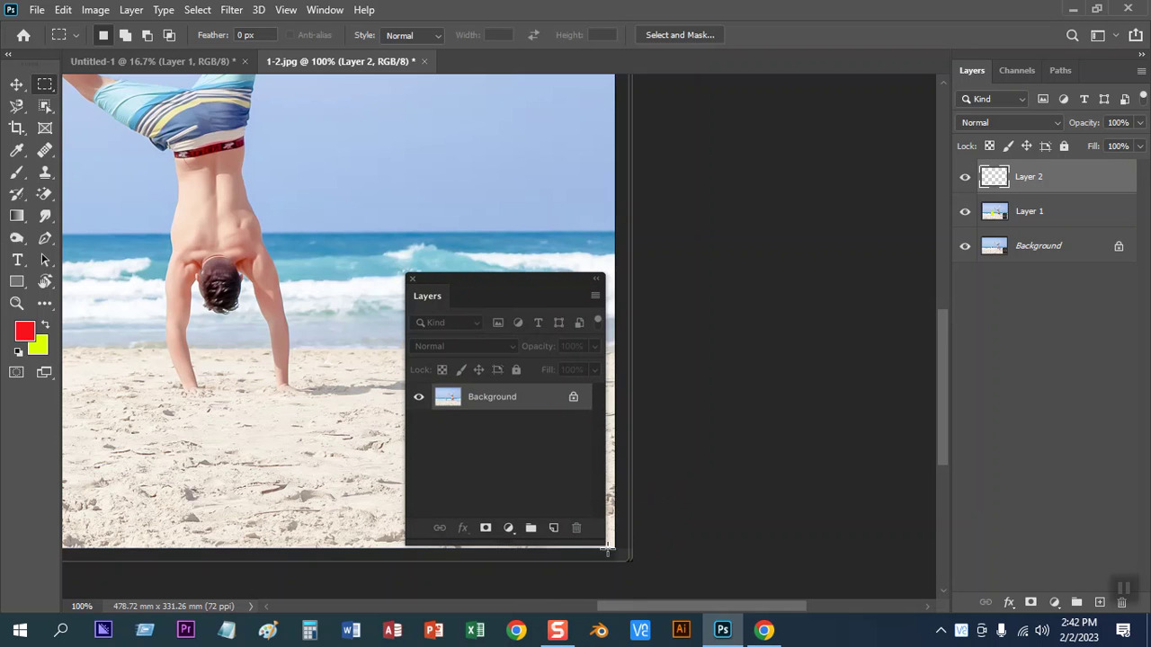
key("alt+BackSpace")
key("ctrl+BackSpace")
Deselect and slightly shrink the yellow-green rectangle with Free Transform
left_click(16, 85)
key("ctrl+d")
key("ctrl+t")
left_click_drag(404, 271, 401, 269)
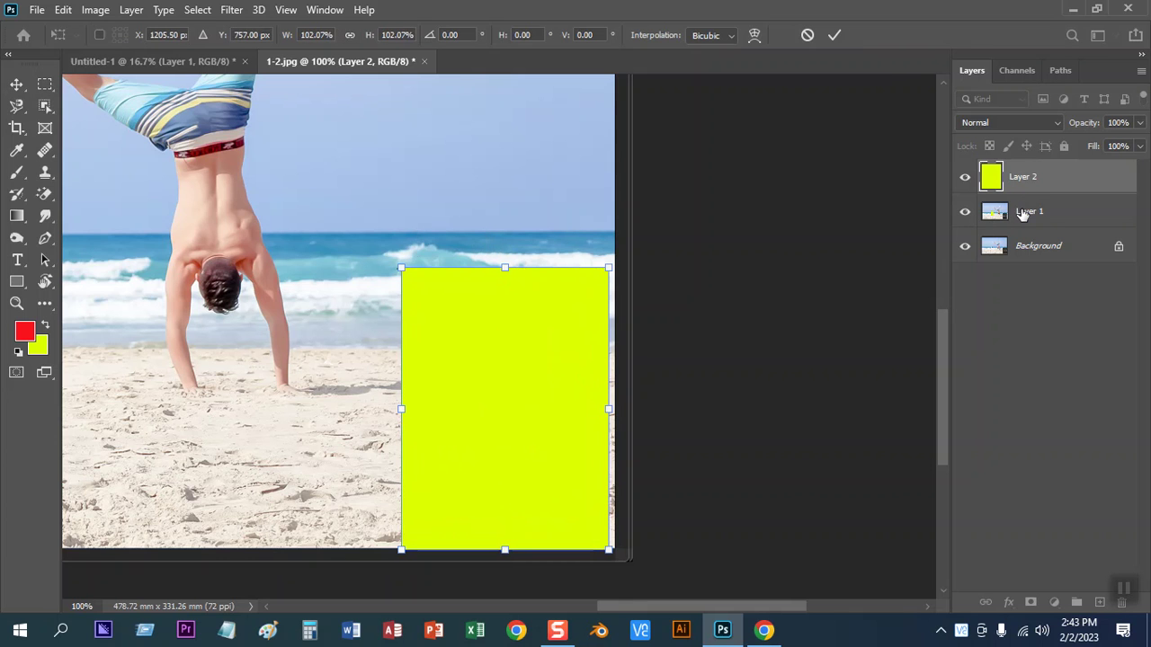
left_click(835, 35)
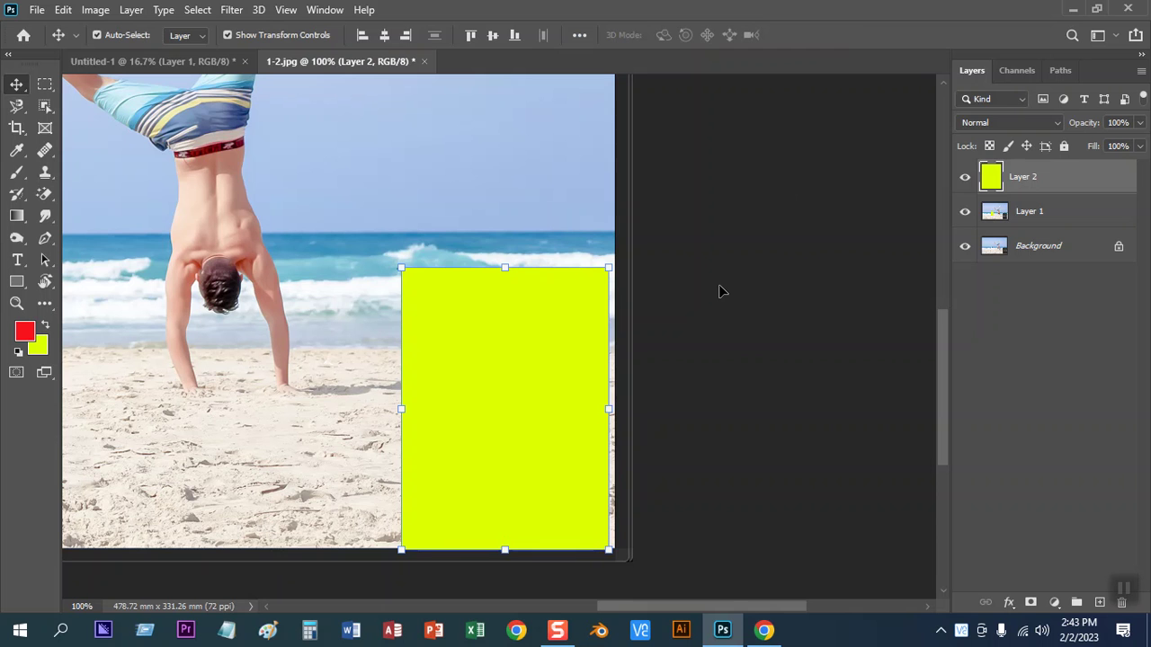
Fill the rectangle red, delete it, step back to the intact surfer frame, and zoom out
key("shift+alt+BackSpace")
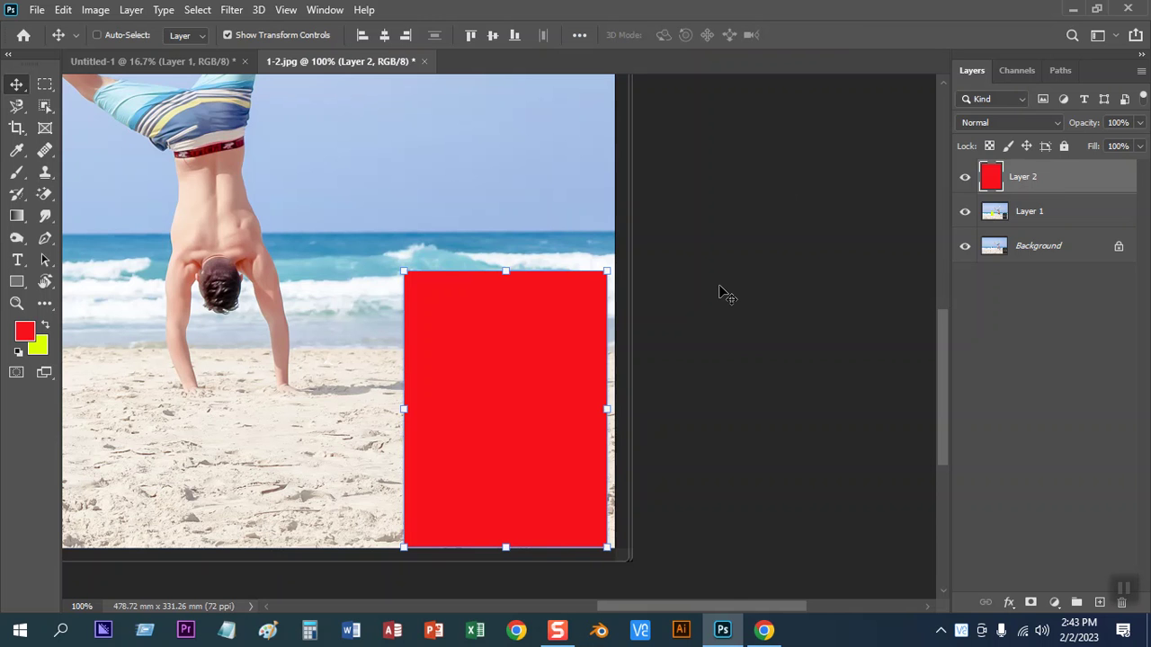
key("Delete")
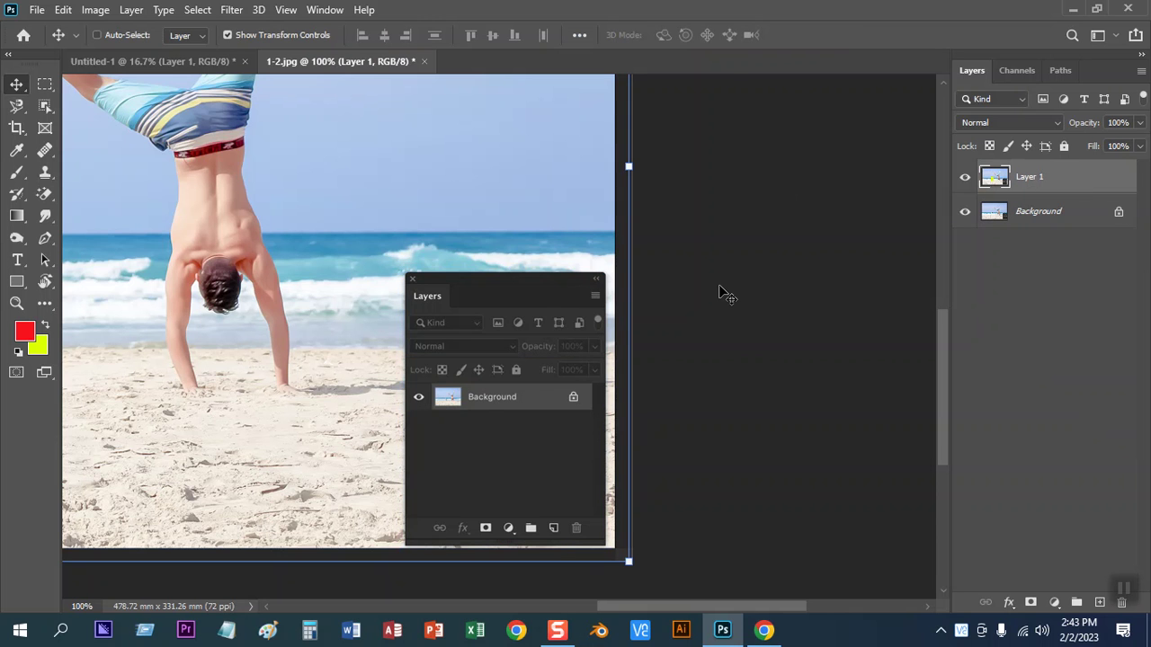
key("ctrl+minus")
key("ctrl+minus")
key("ctrl+shift+d")
key("alt+BackSpace")
key("Delete")
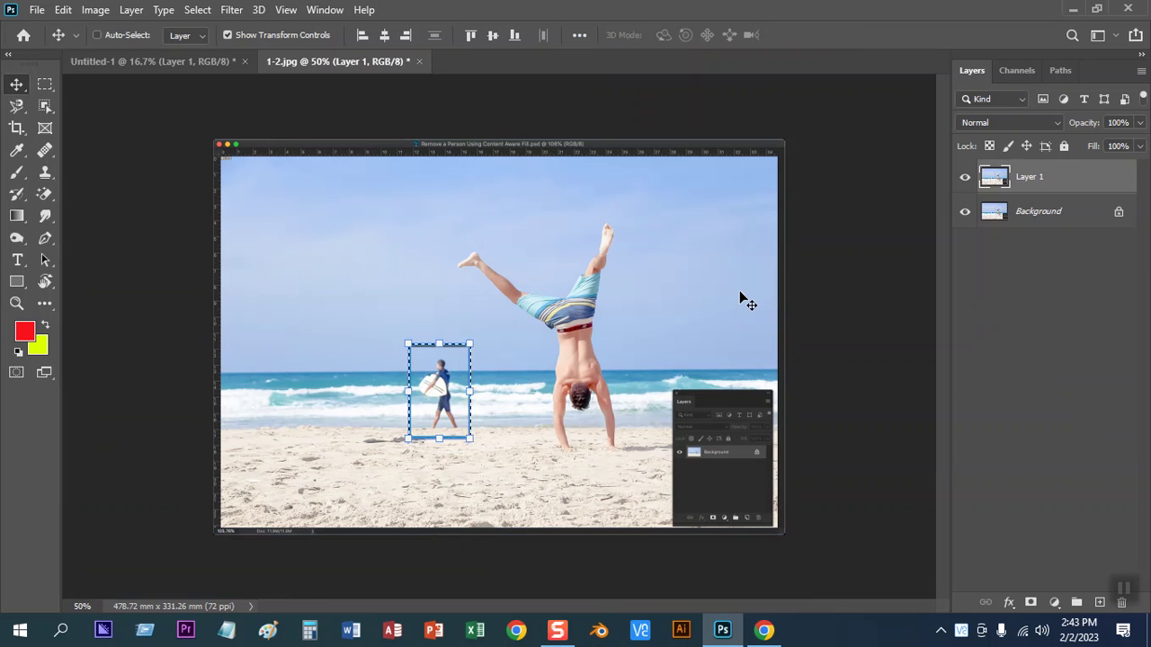
key("ctrl+plus")
key("ctrl+plus")
key("ctrl+minus")
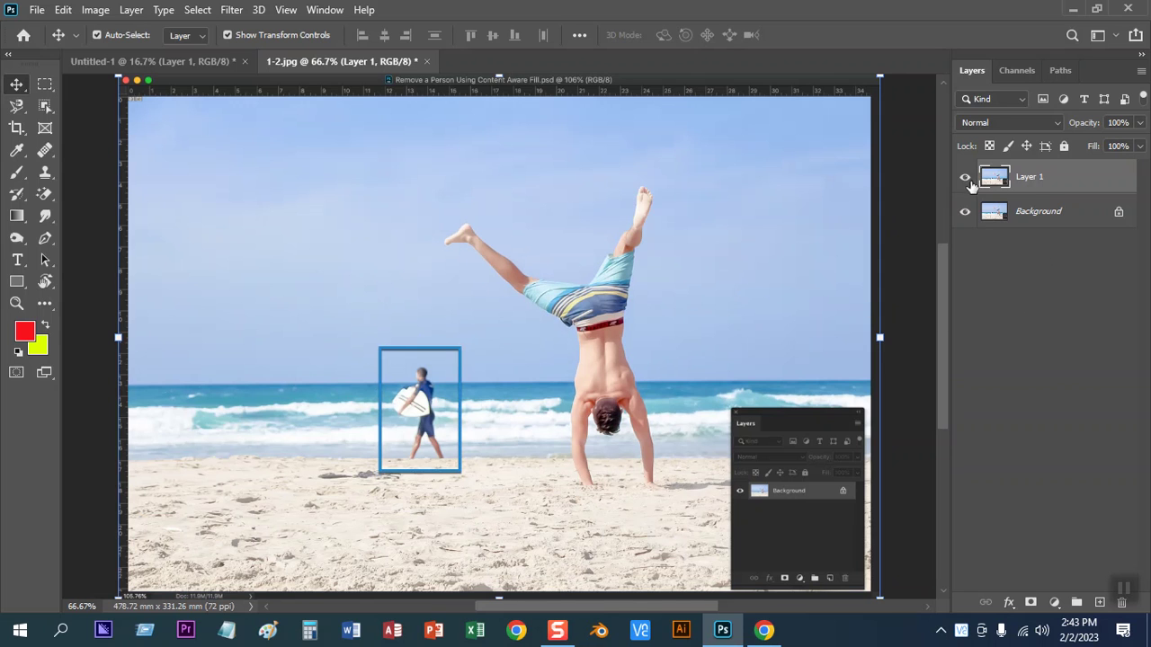
left_click(992, 410)
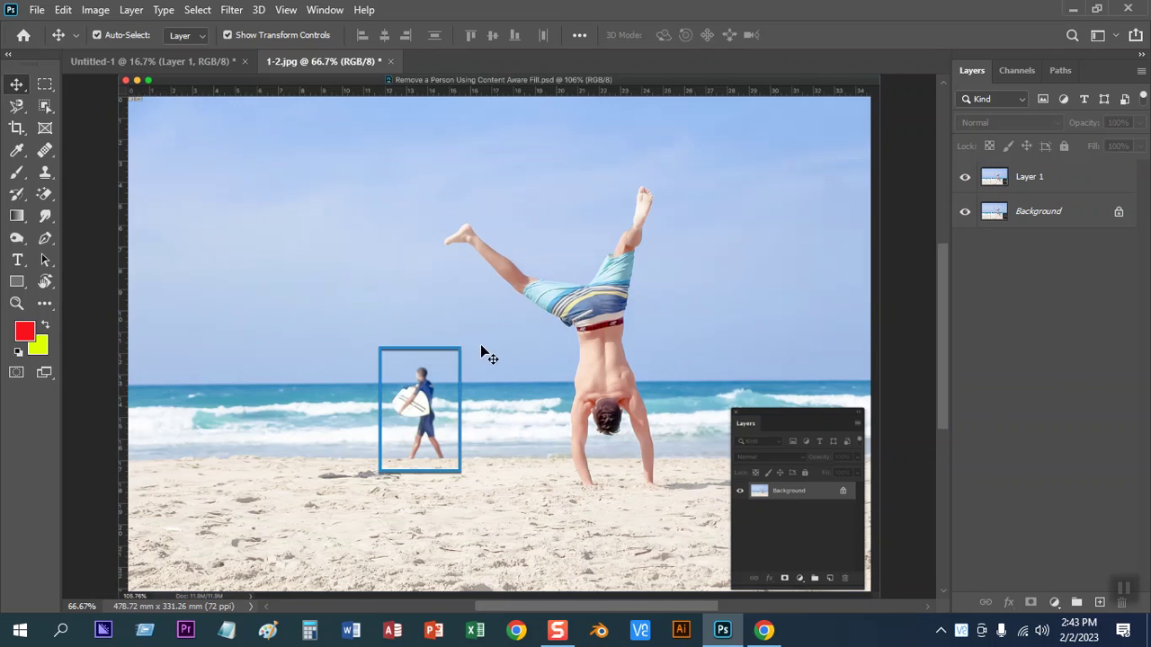
left_click(43, 86)
left_click_drag(232, 189, 370, 464)
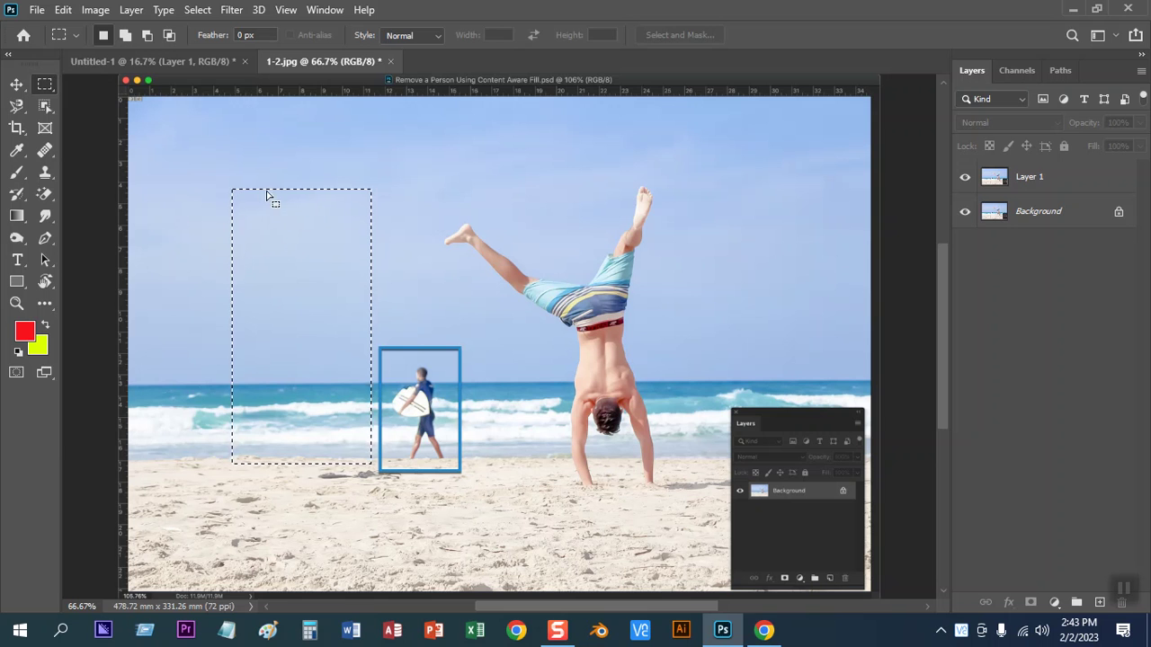
key("ctrl+plus")
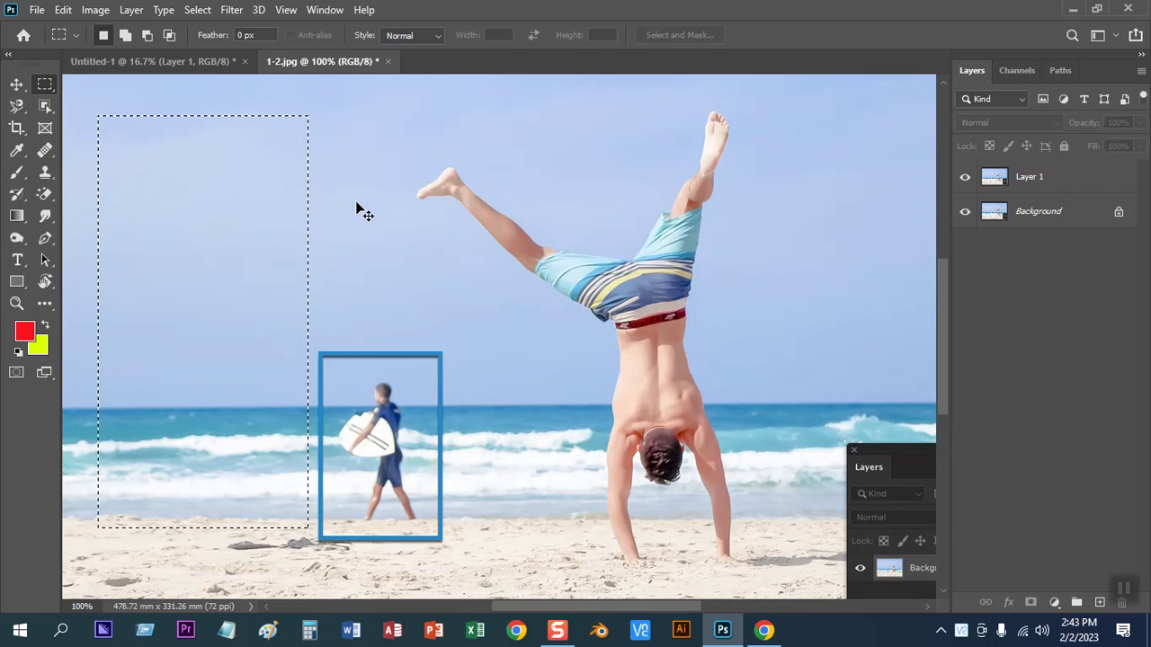
left_click_drag(336, 274, 442, 299)
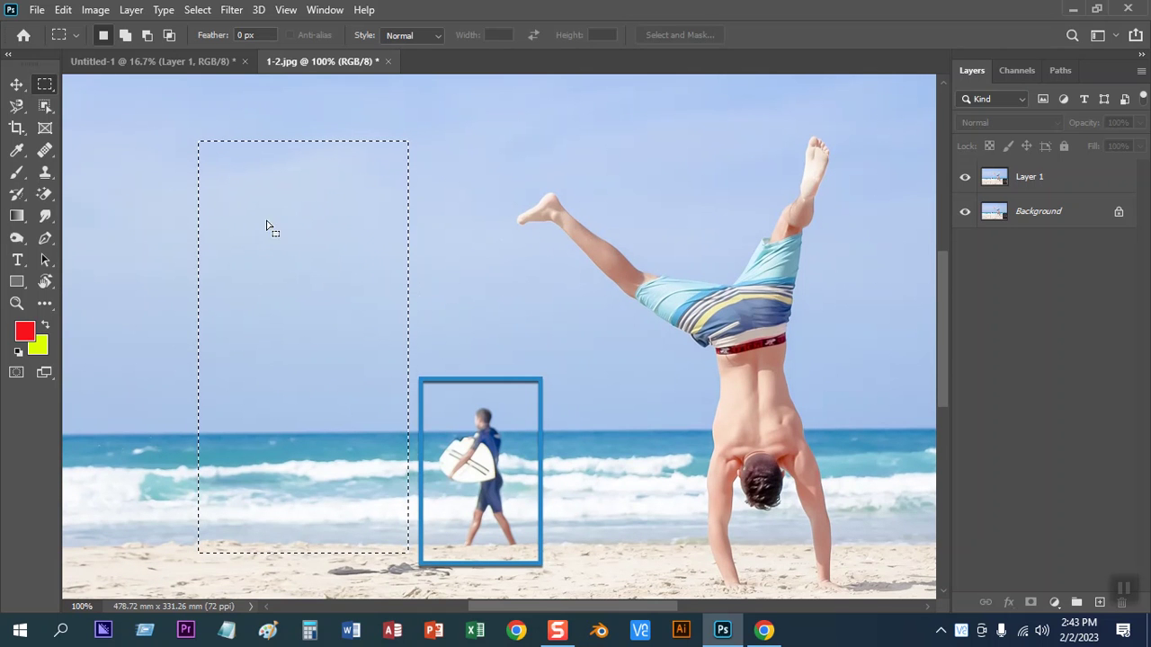
left_click(17, 86)
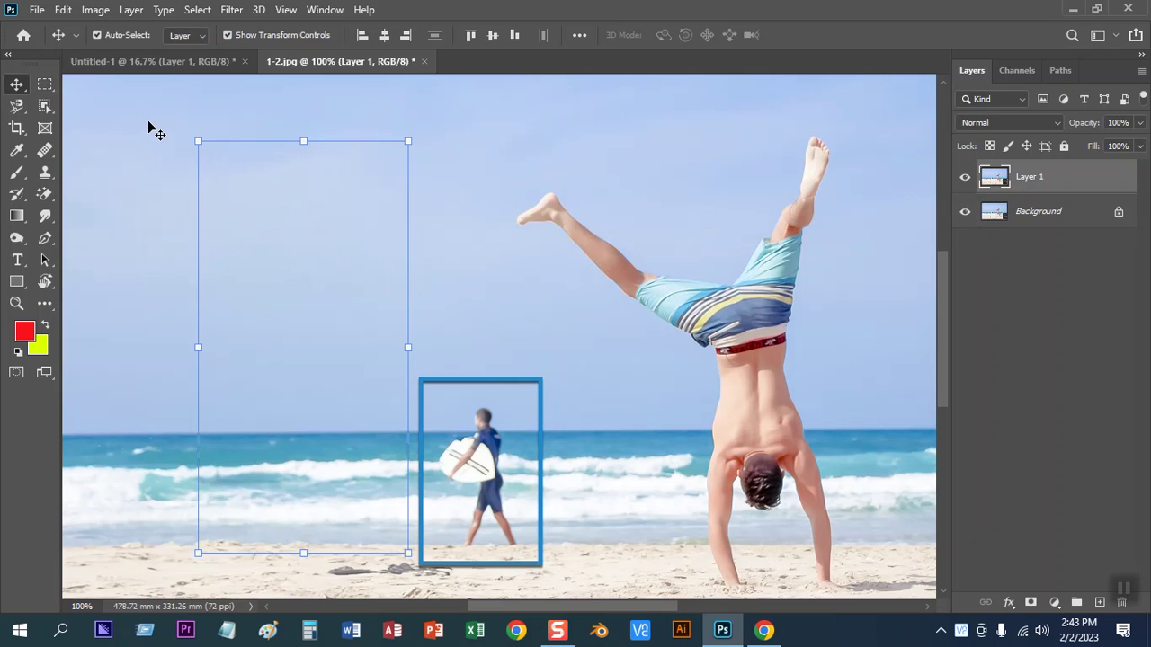
left_click(45, 85)
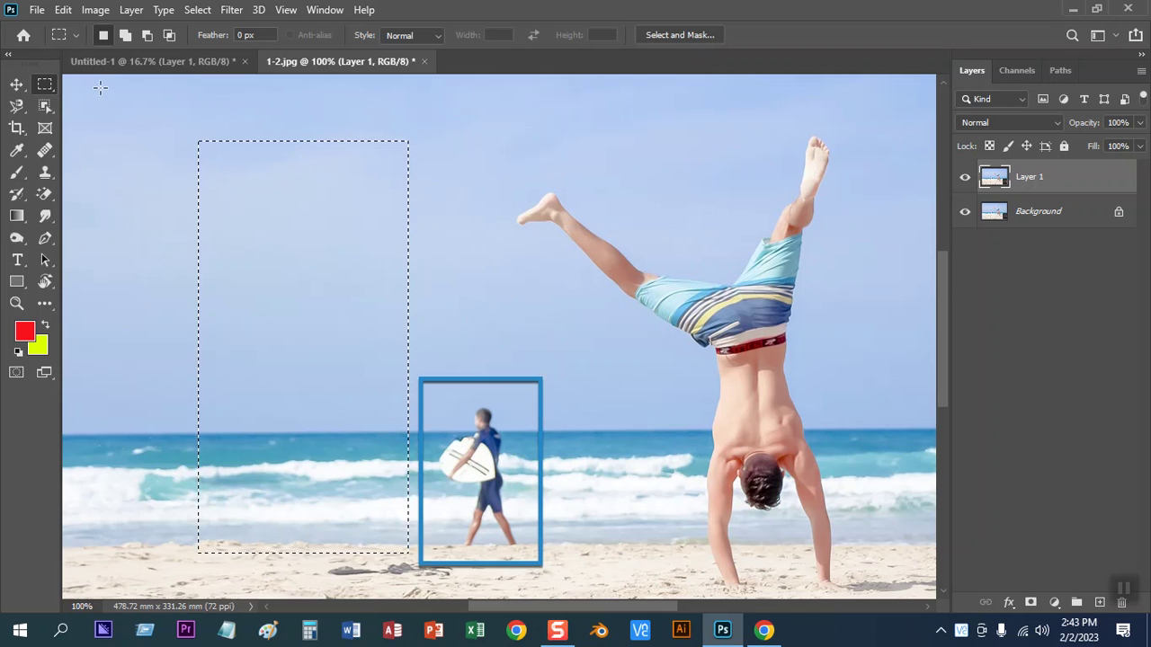
left_click(116, 127)
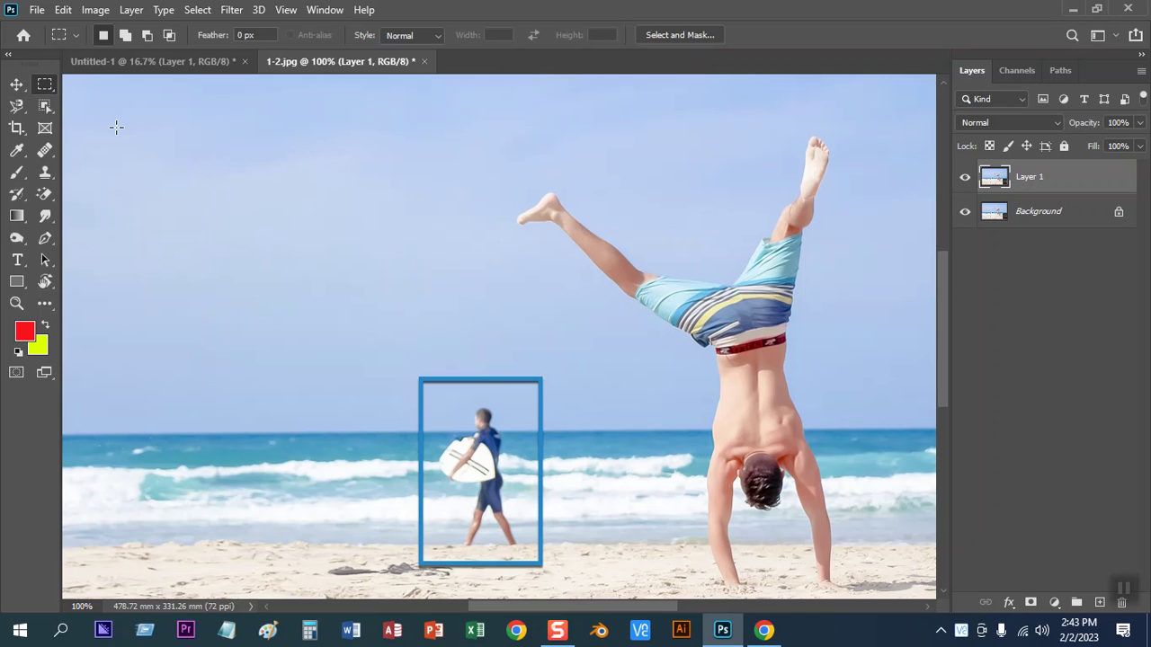
key("ctrl+shift+d")
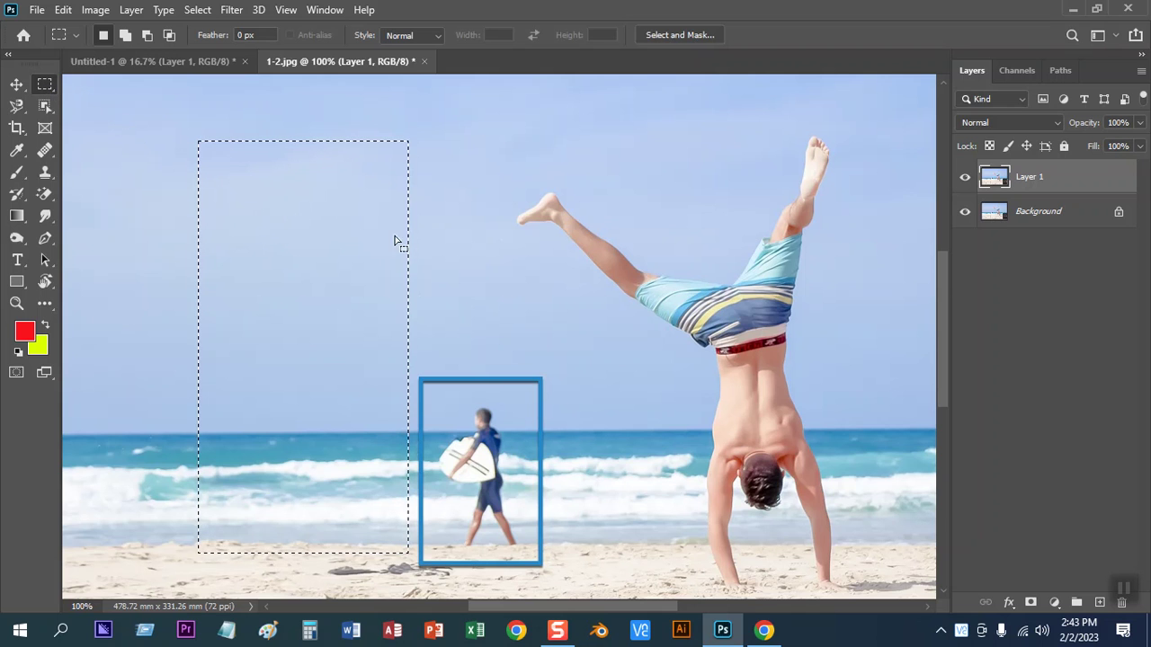
key("ctrl+d")
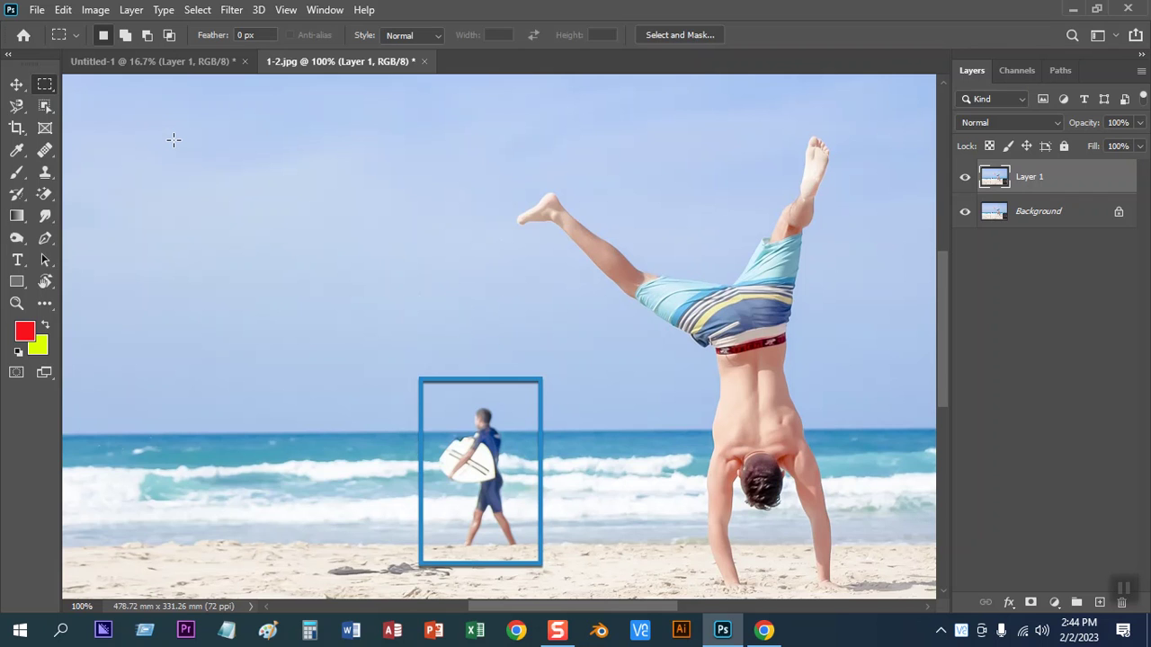
Draw a tall rectangular selection in the sky
left_click_drag(125, 134, 335, 459)
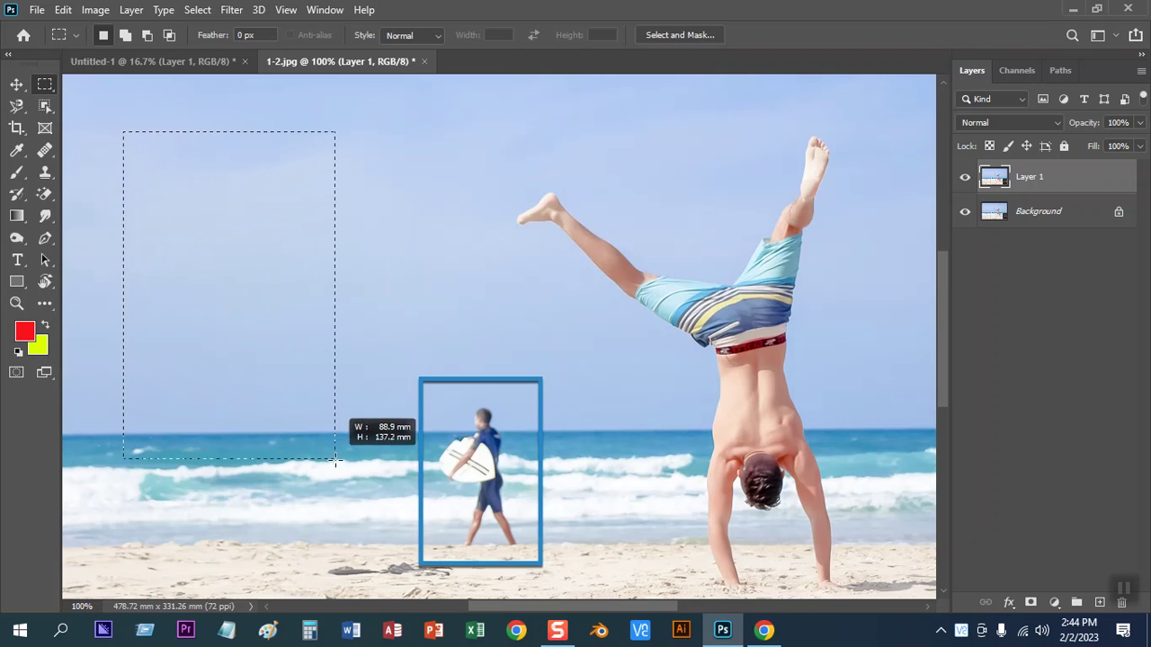
left_click_drag(335, 460, 336, 461)
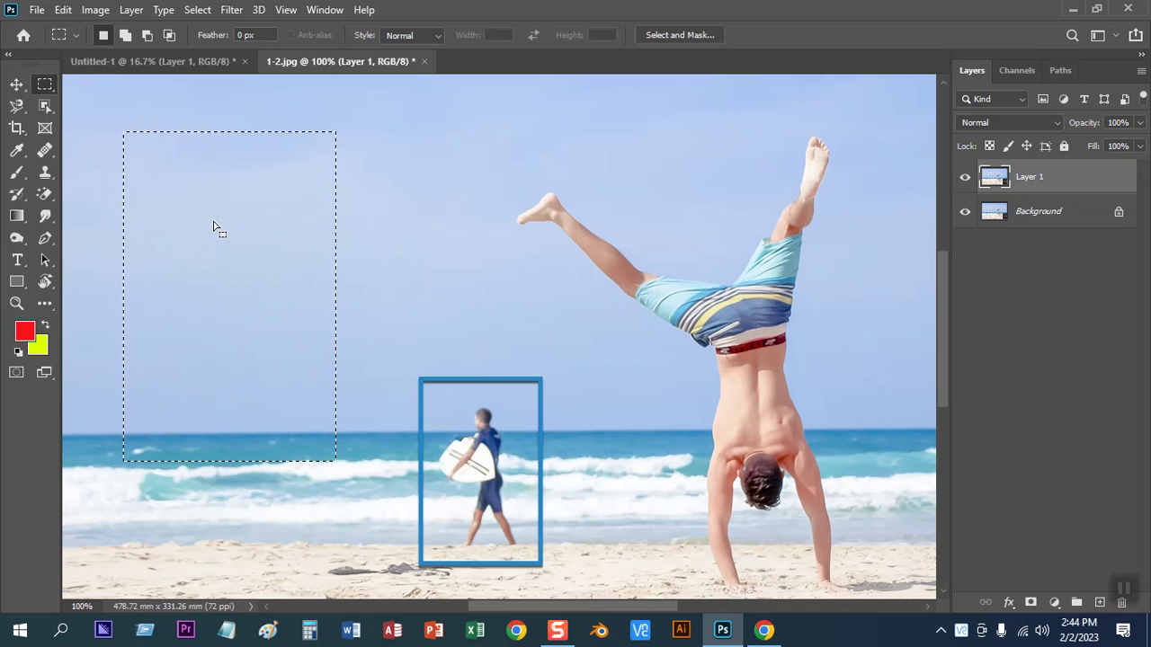
scroll(270, 234, "down", 3)
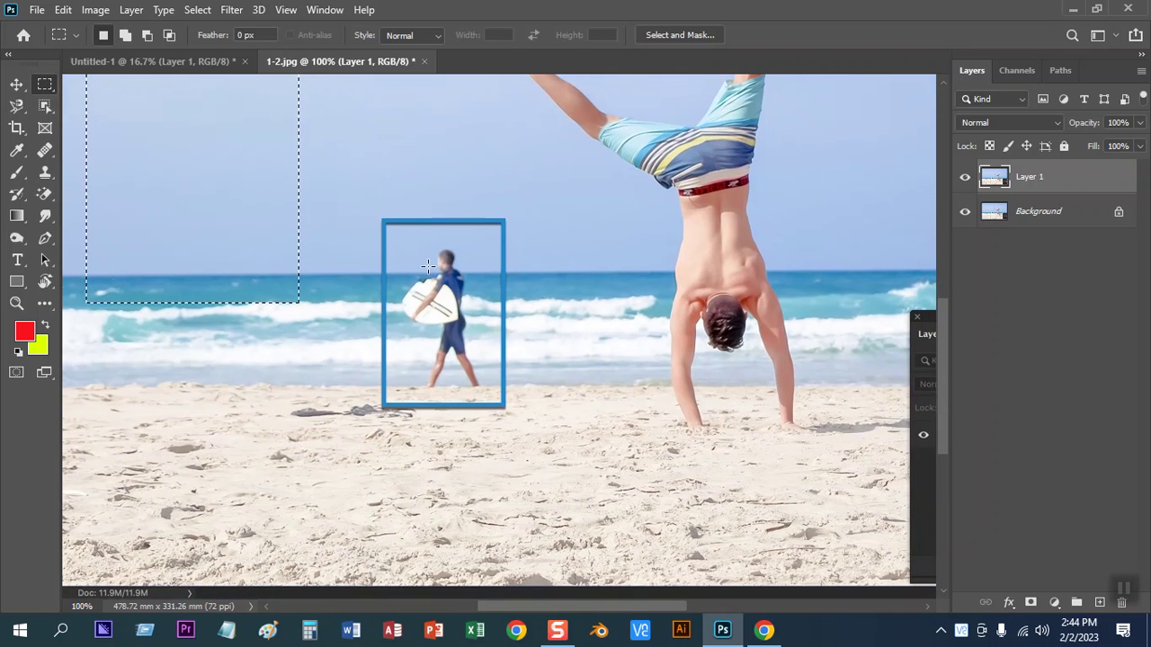
Select inside the blue surfer frame and add a tall sky rectangle beside it
left_click_drag(382, 217, 488, 376)
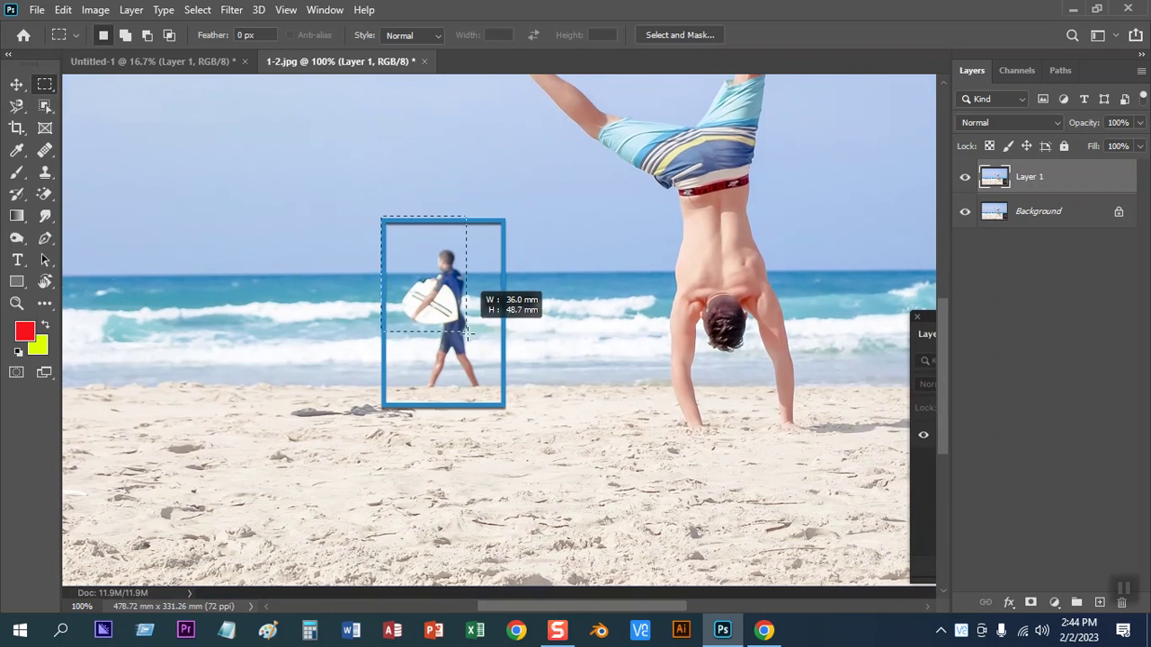
left_click_drag(487, 377, 503, 406)
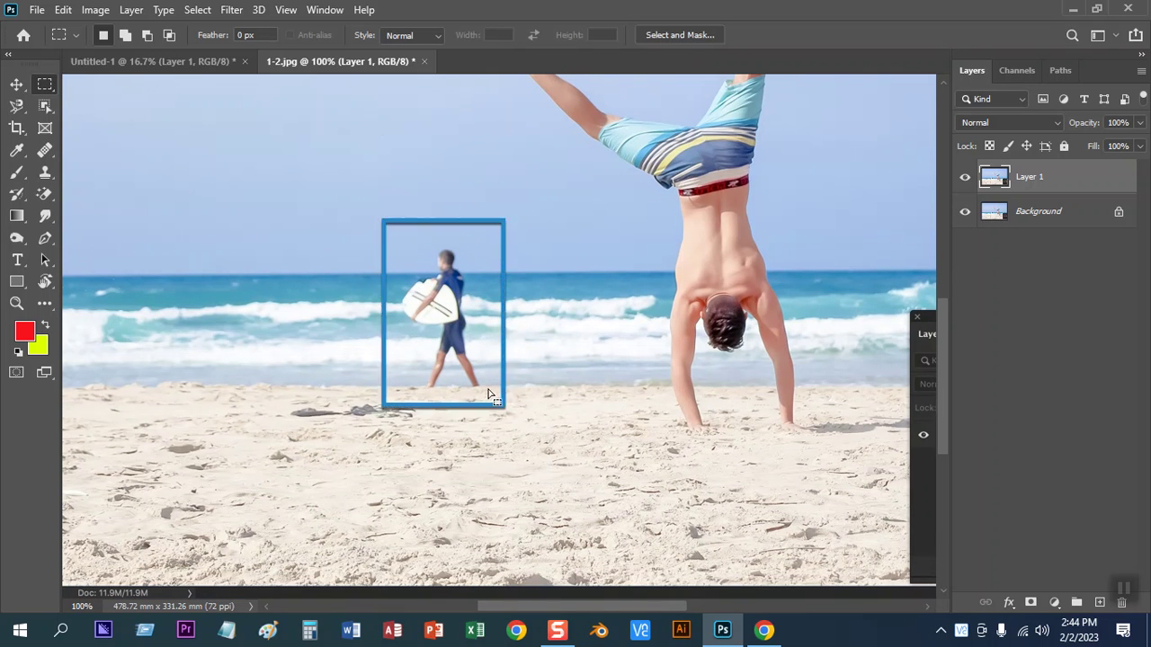
key("ctrl+d")
mouse_move(311, 257)
left_mouse_down()
mouse_move(432, 357)
mouse_move(419, 376)
left_mouse_up()
key("ctrl+shift+d")
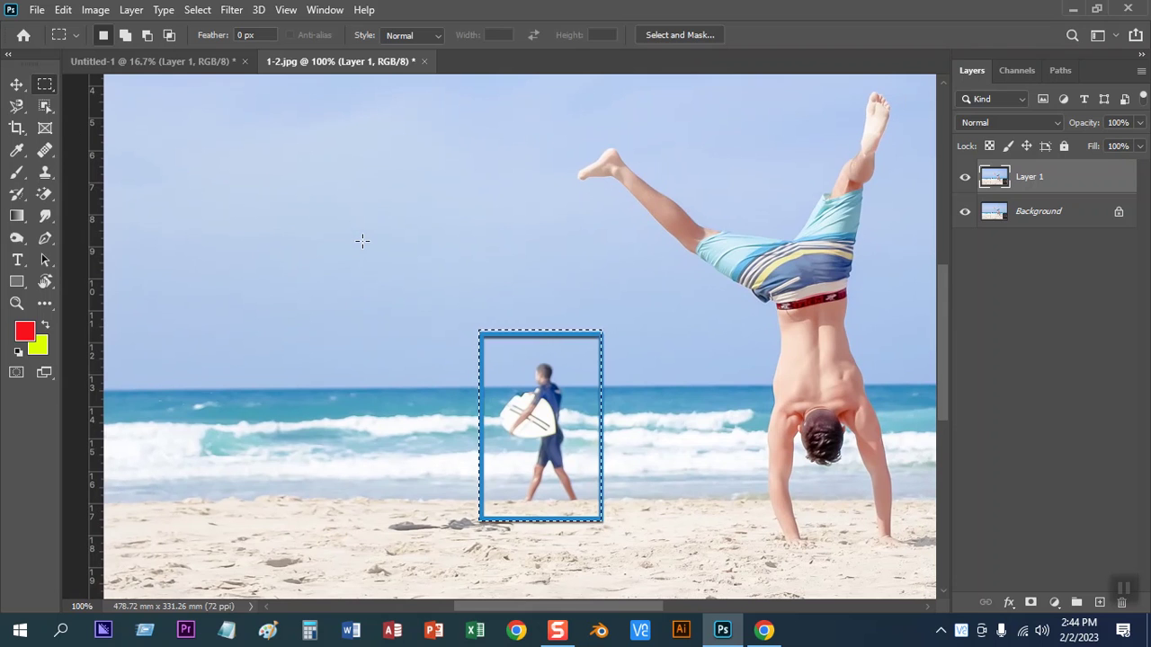
left_click_drag(265, 136, 450, 416)
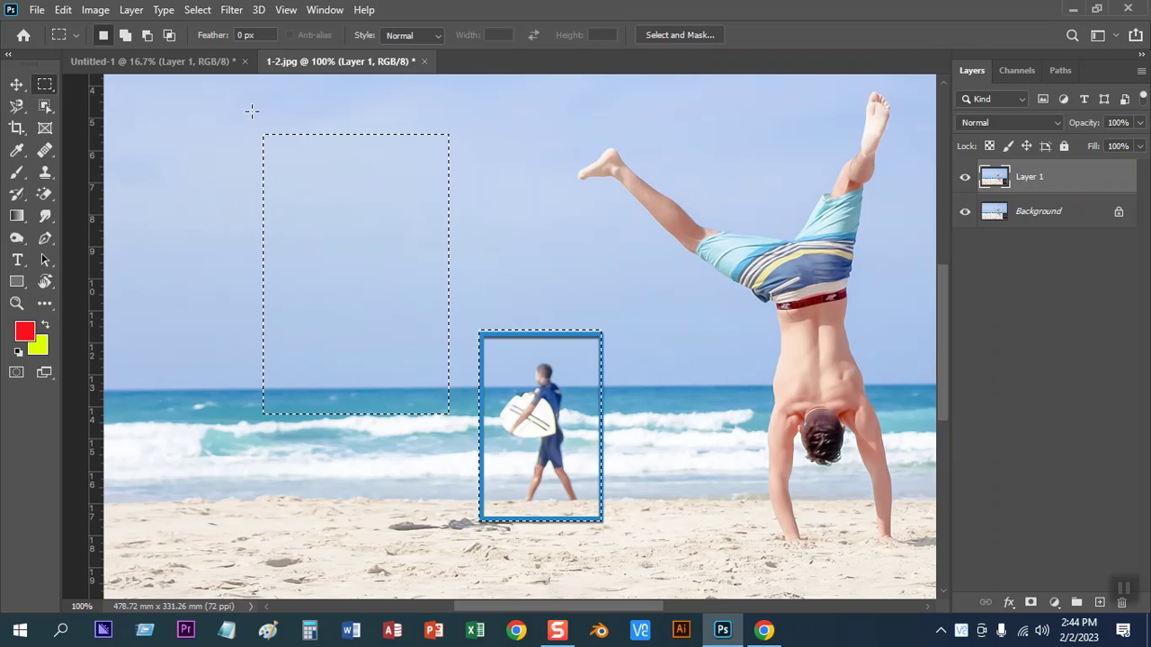
Trim the sky rectangle, join it to the surfer frame, and add a tall box above the frame
key("shift+alt")
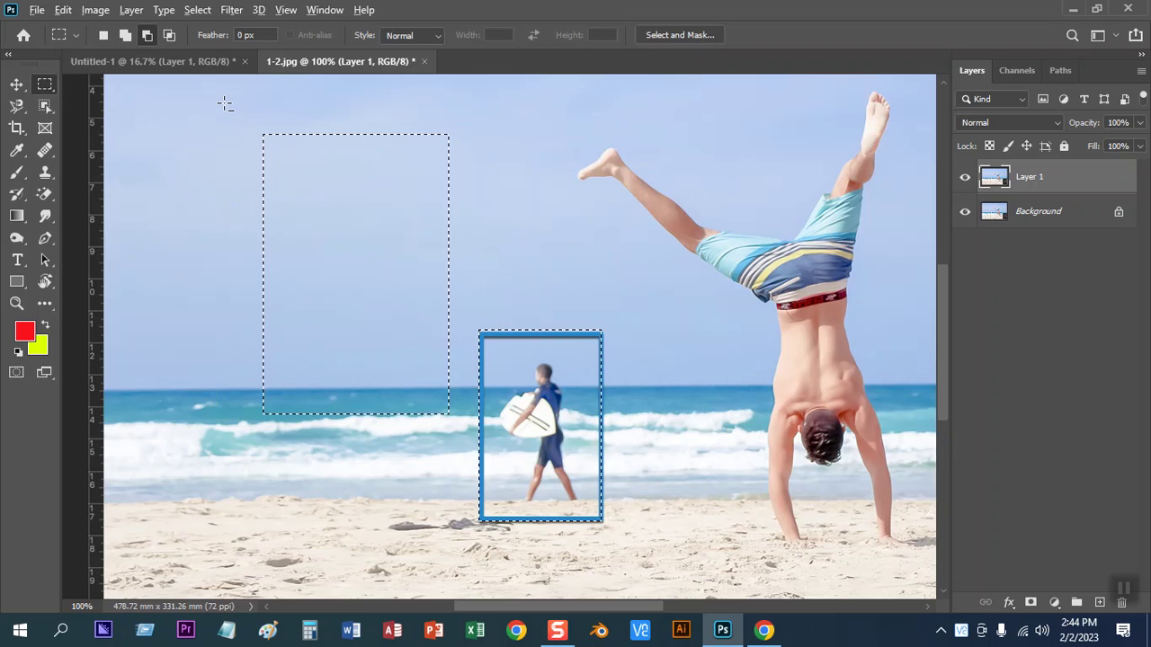
left_click_drag(224, 104, 331, 444)
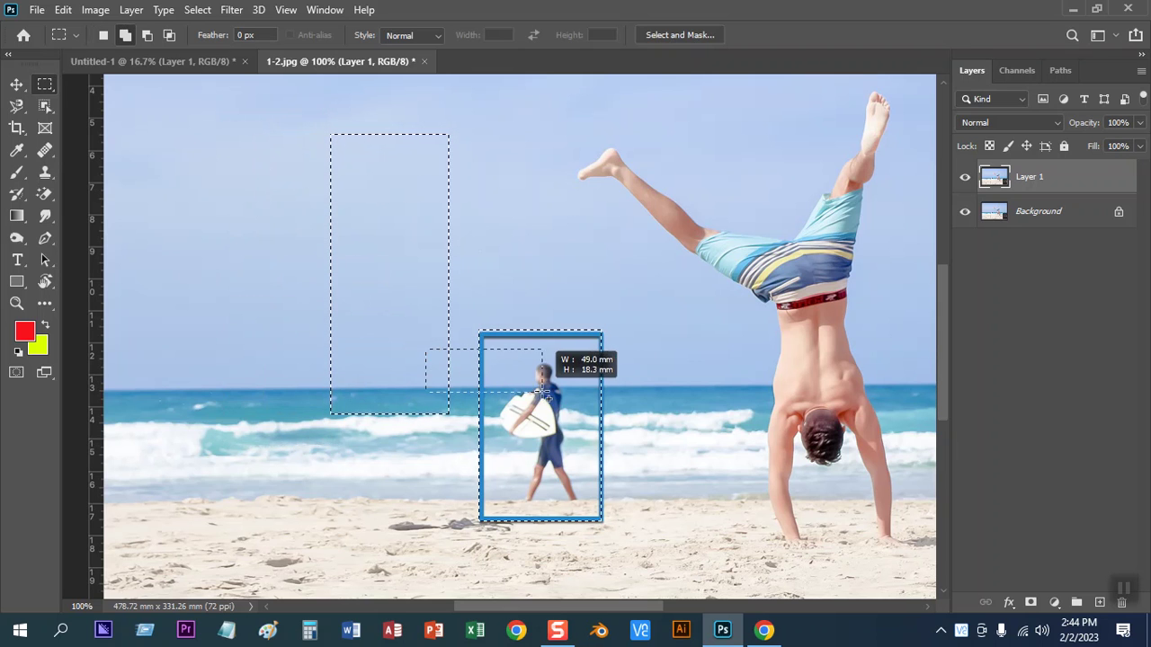
left_click_drag(424, 348, 531, 393)
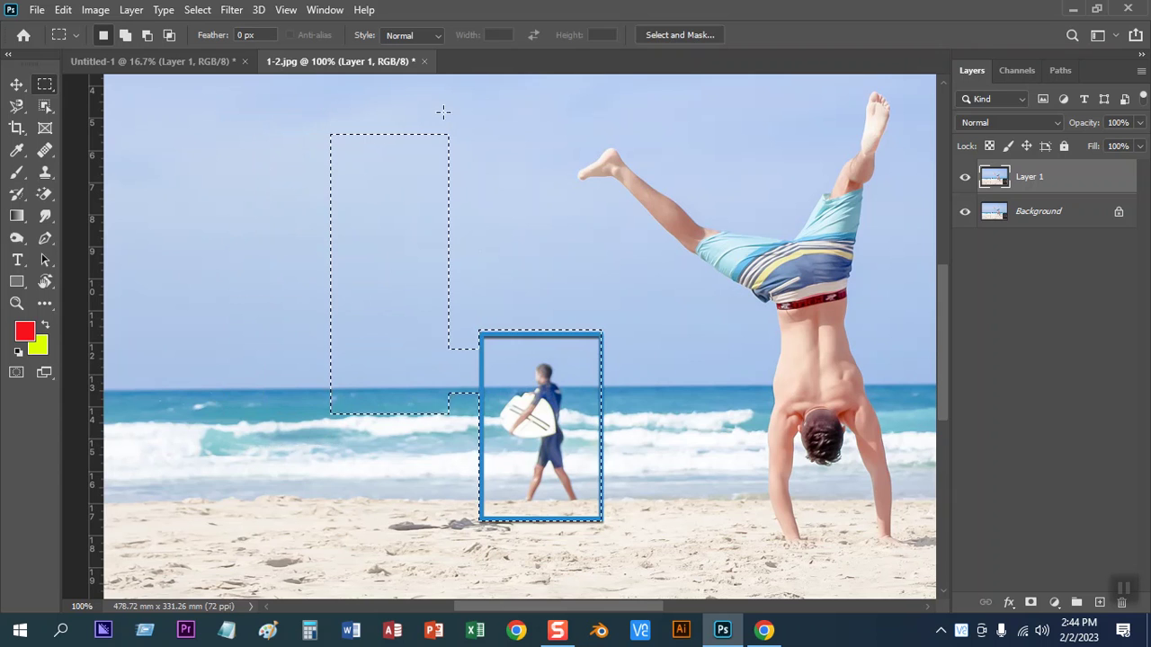
left_click_drag(475, 129, 591, 401)
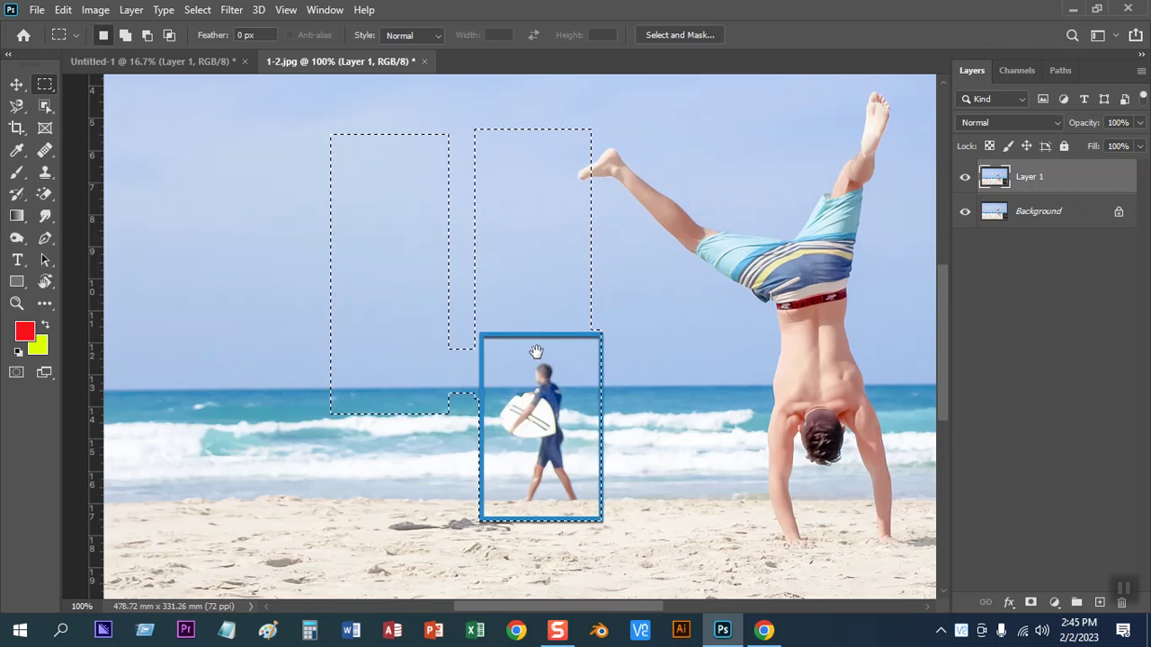
left_click_drag(536, 351, 539, 410)
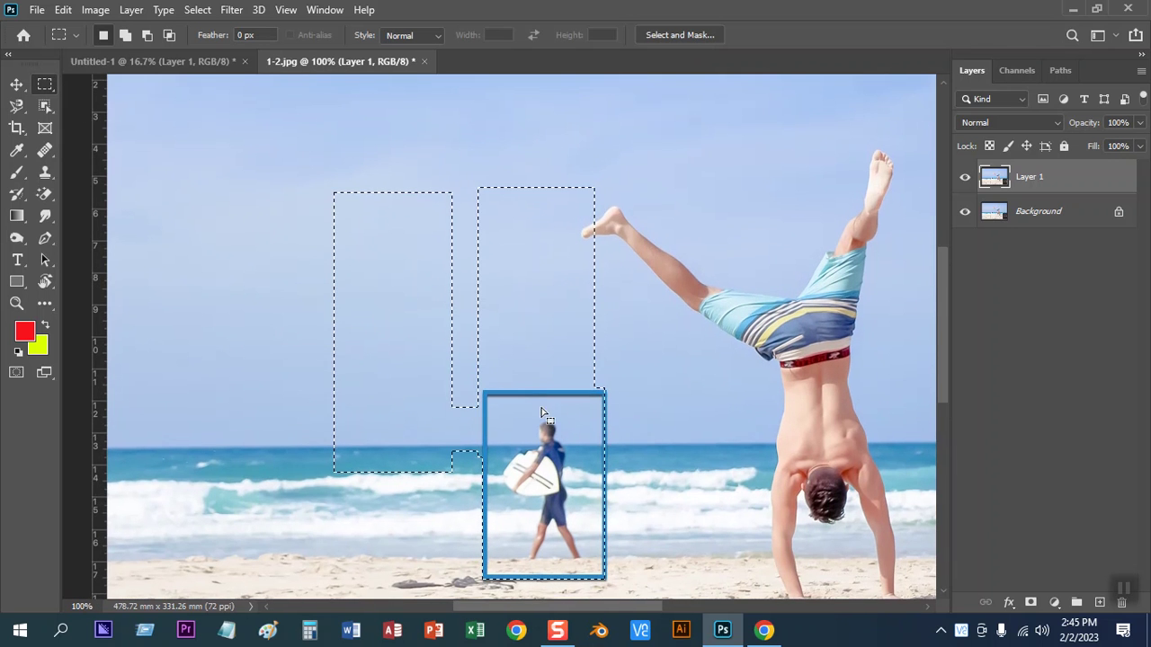
Invert the selection with Select > Inverse and zoom out
left_click(197, 8)
left_click(211, 74)
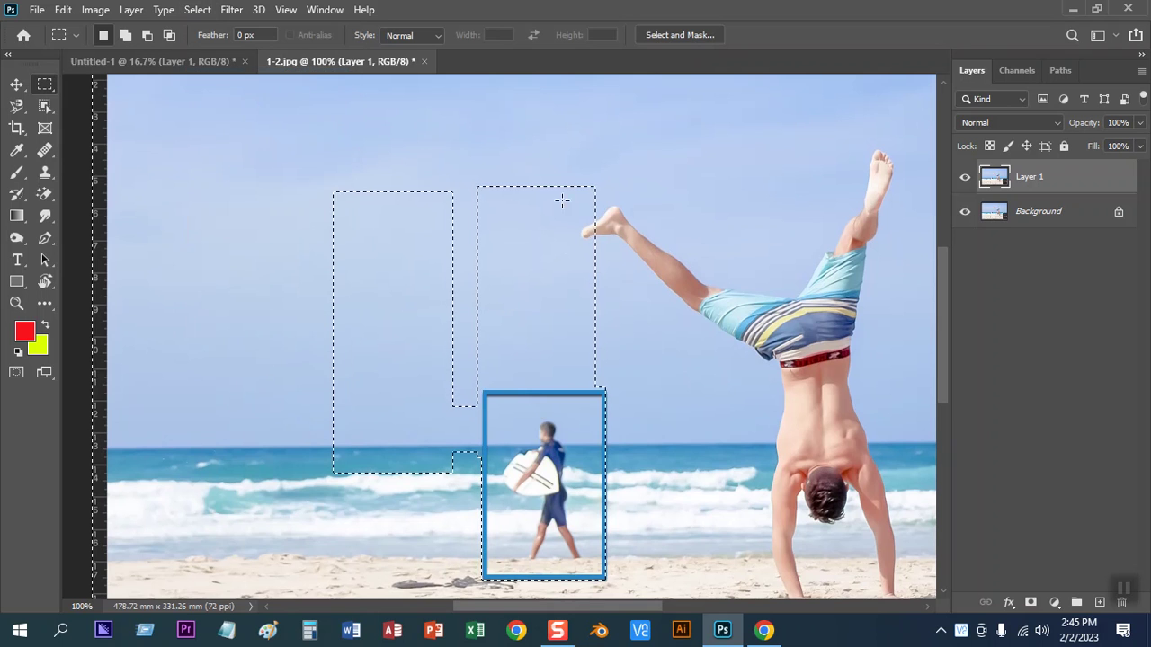
key("ctrl+minus")
key("ctrl+minus")
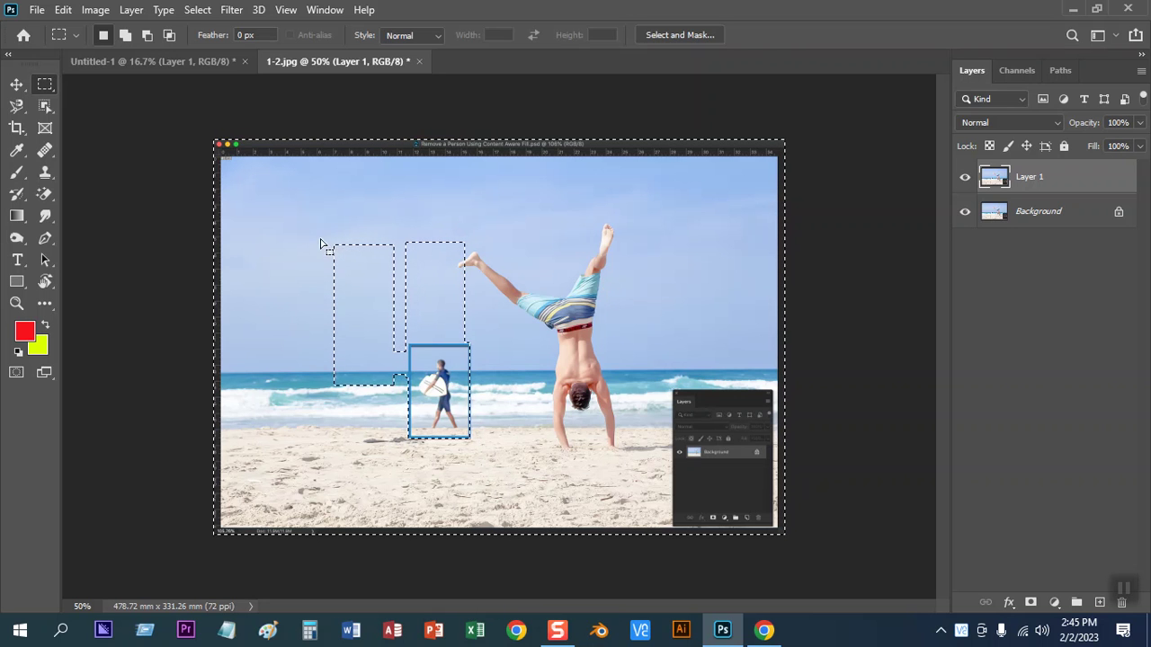
Add rectangles around the cartwheeling man, then fill the selection red and then yellow
key("shift")
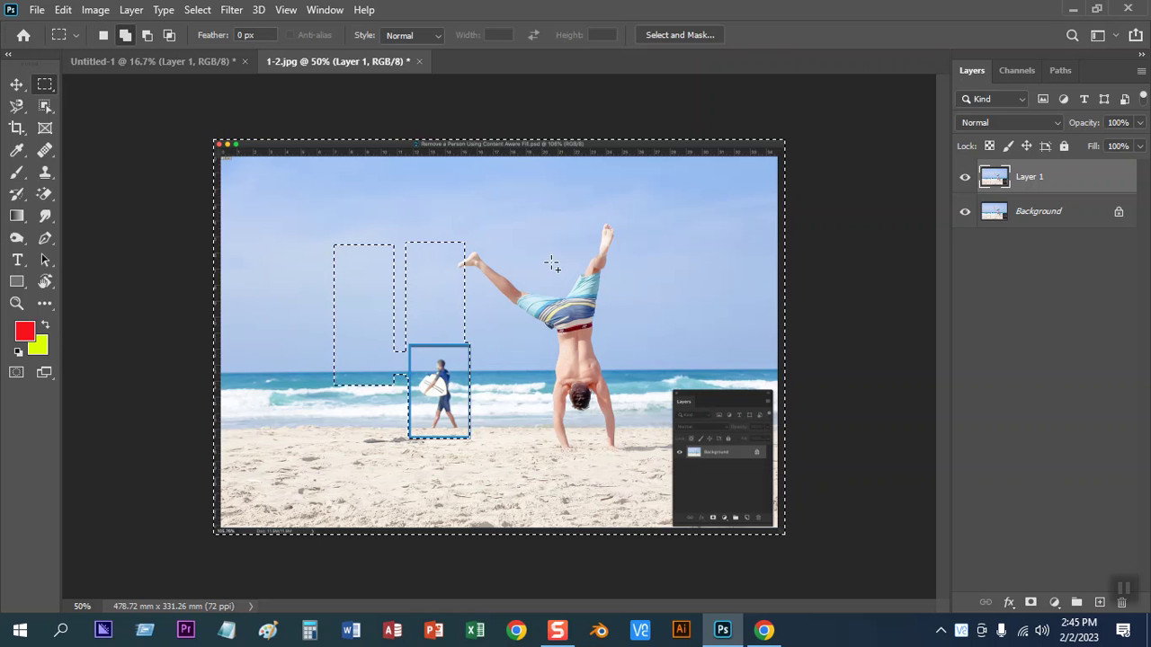
left_click_drag(531, 206, 690, 419)
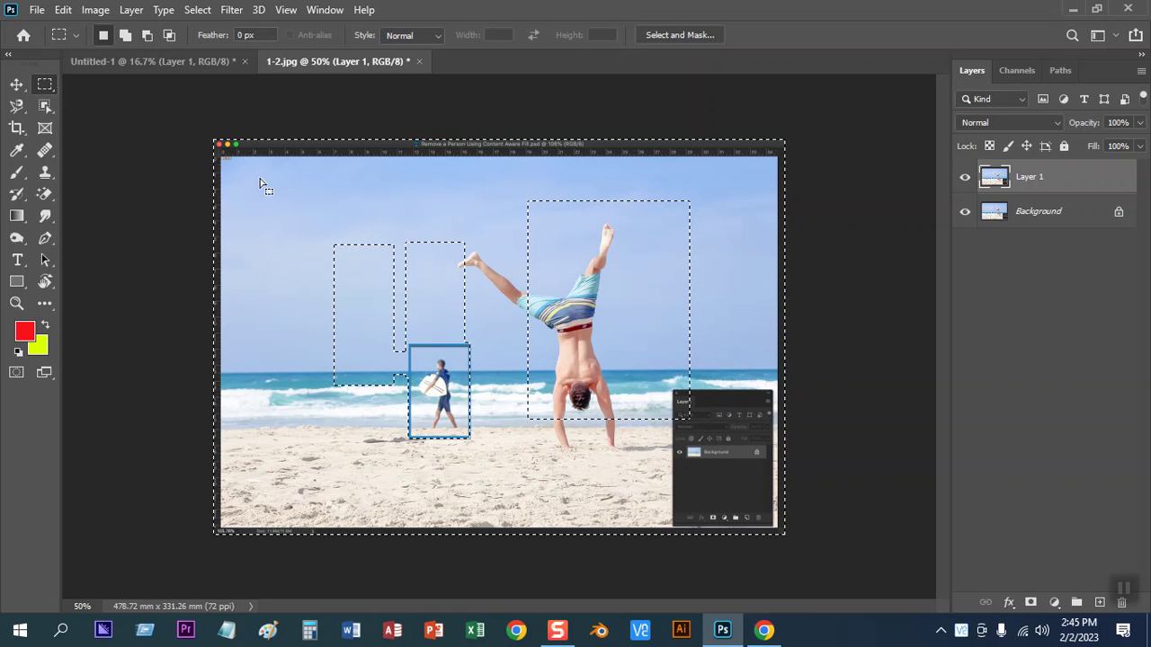
left_click_drag(284, 425, 299, 468)
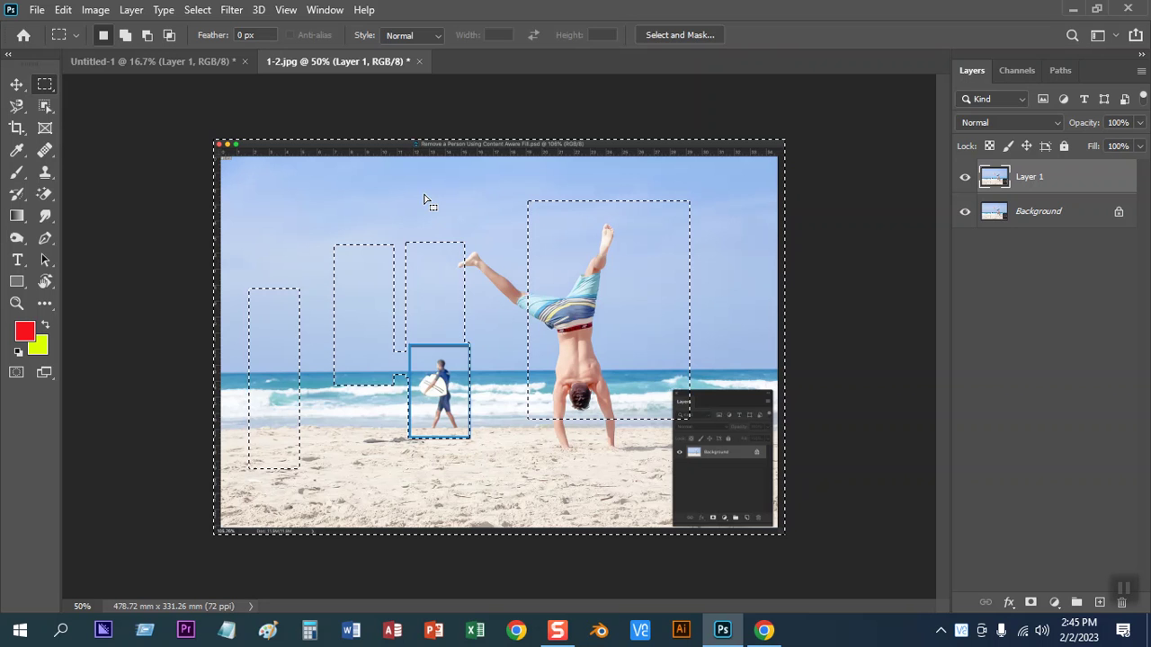
key("alt+BackSpace")
key("ctrl+BackSpace")
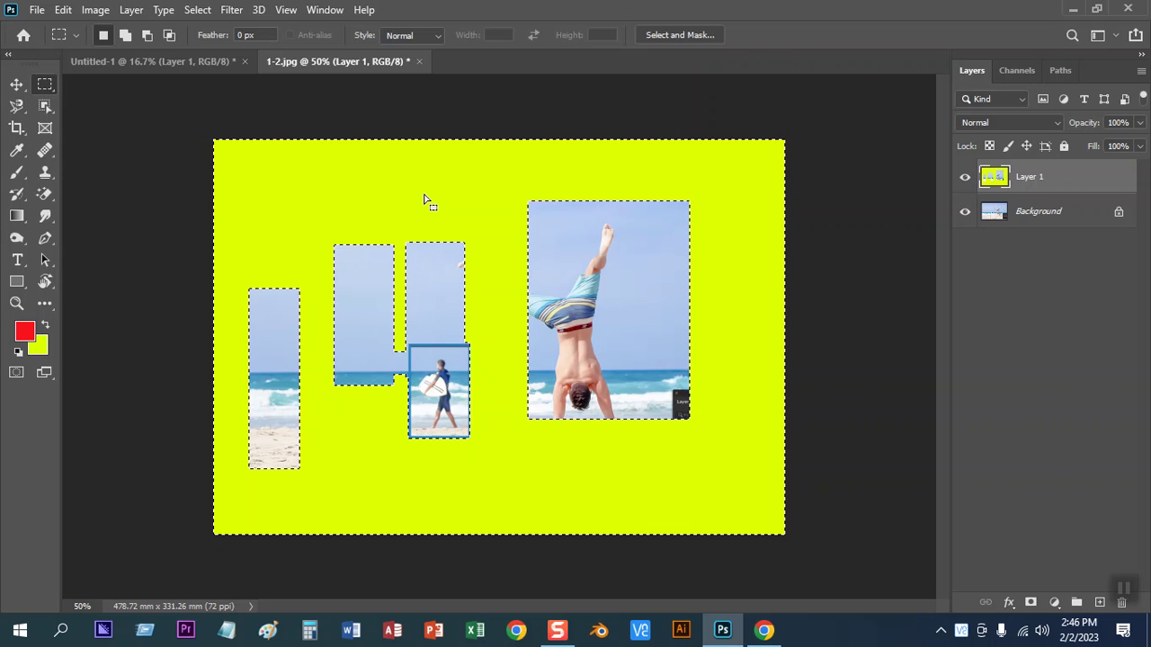
Fill red, undo the fills, and hide the Background layer to reveal transparency
key("alt+BackSpace")
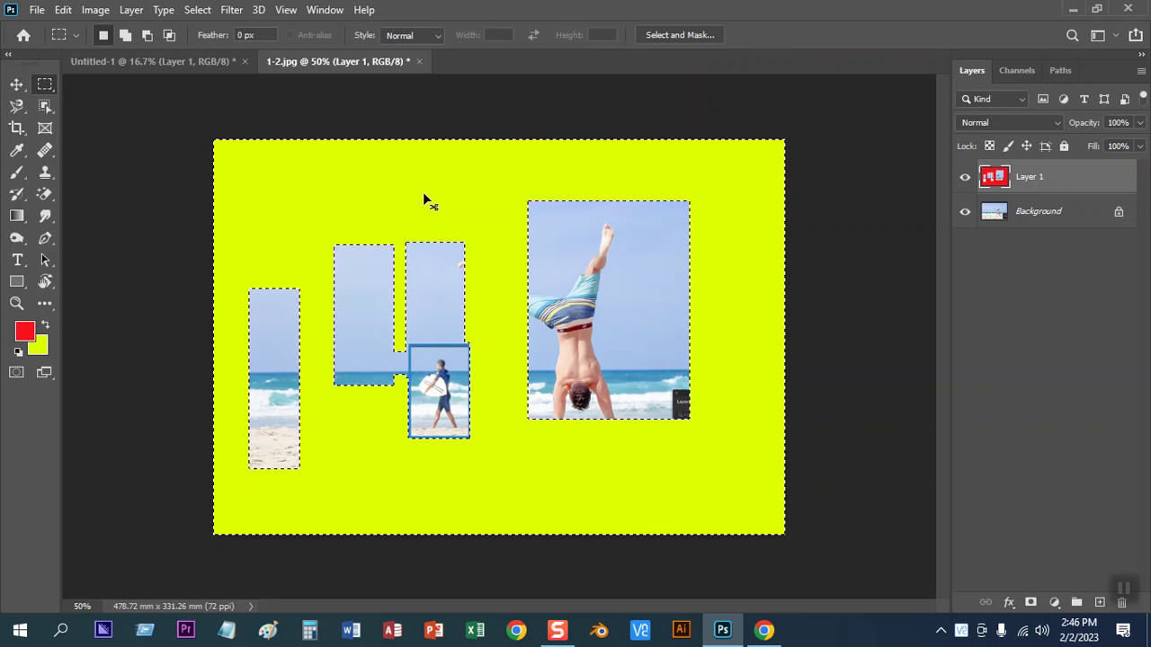
key("ctrl+z")
key("ctrl+z")
key("ctrl+z")
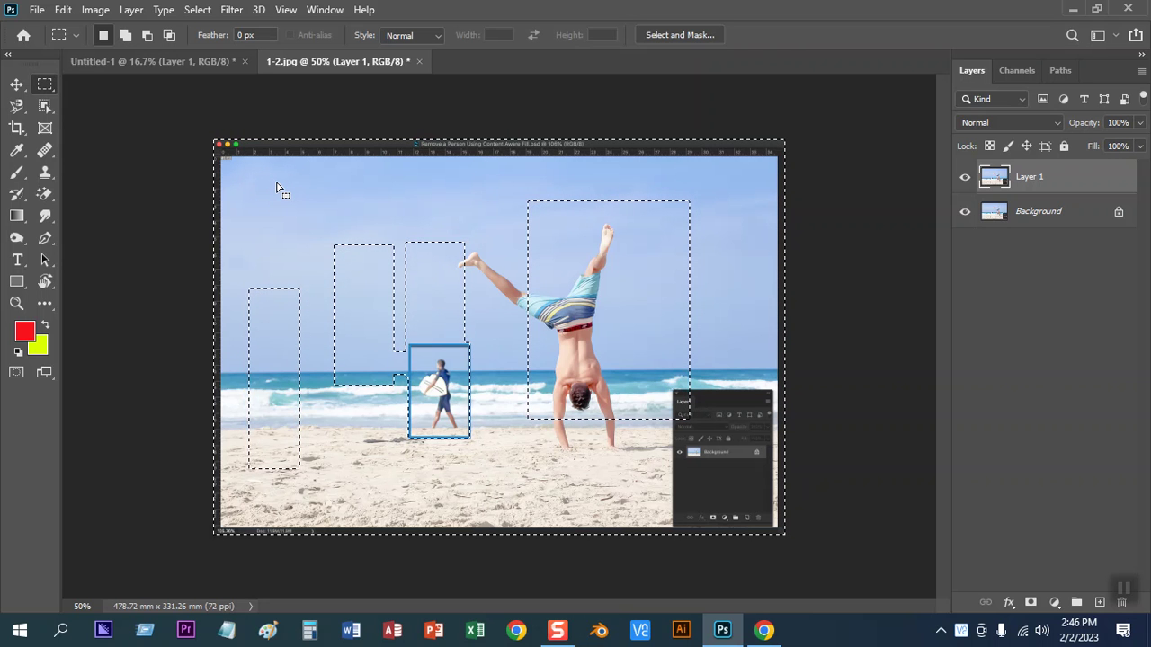
left_click(965, 211)
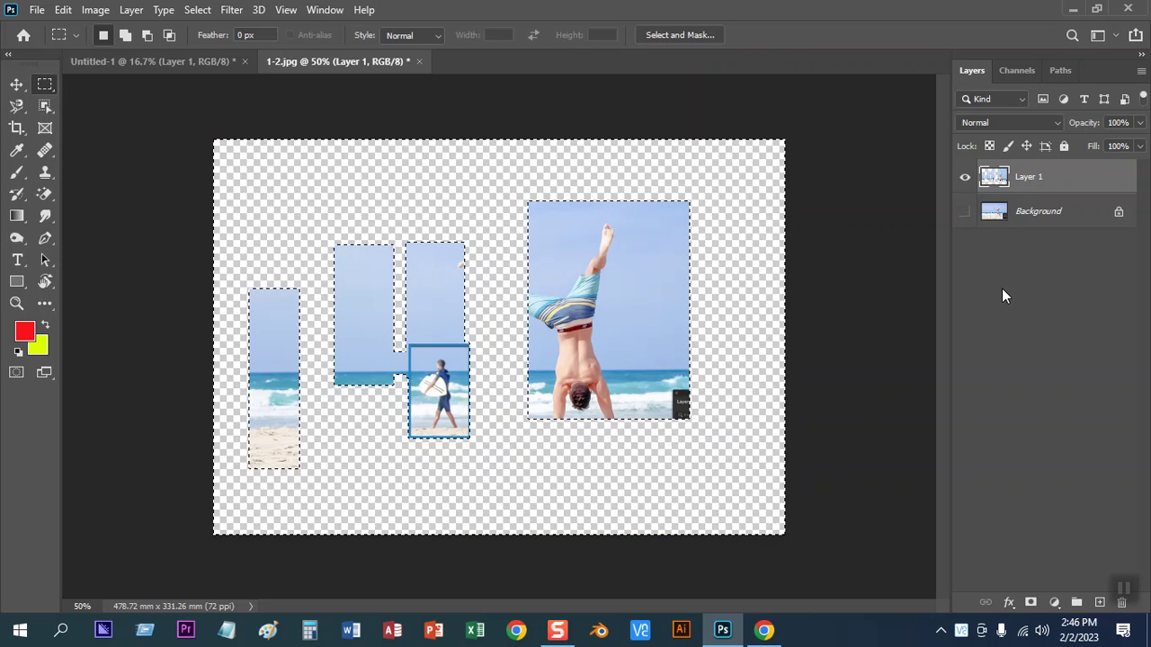
Show Background, test a red fill and undo it, then dismiss the empty-selection error
left_click(965, 212)
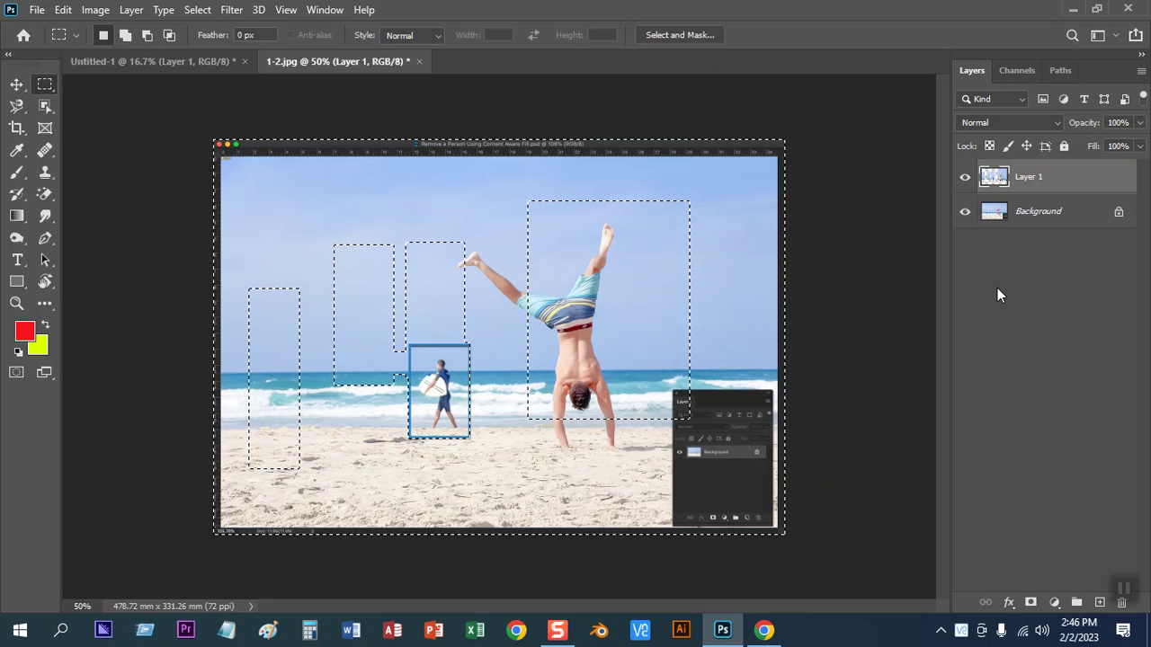
key("alt+BackSpace")
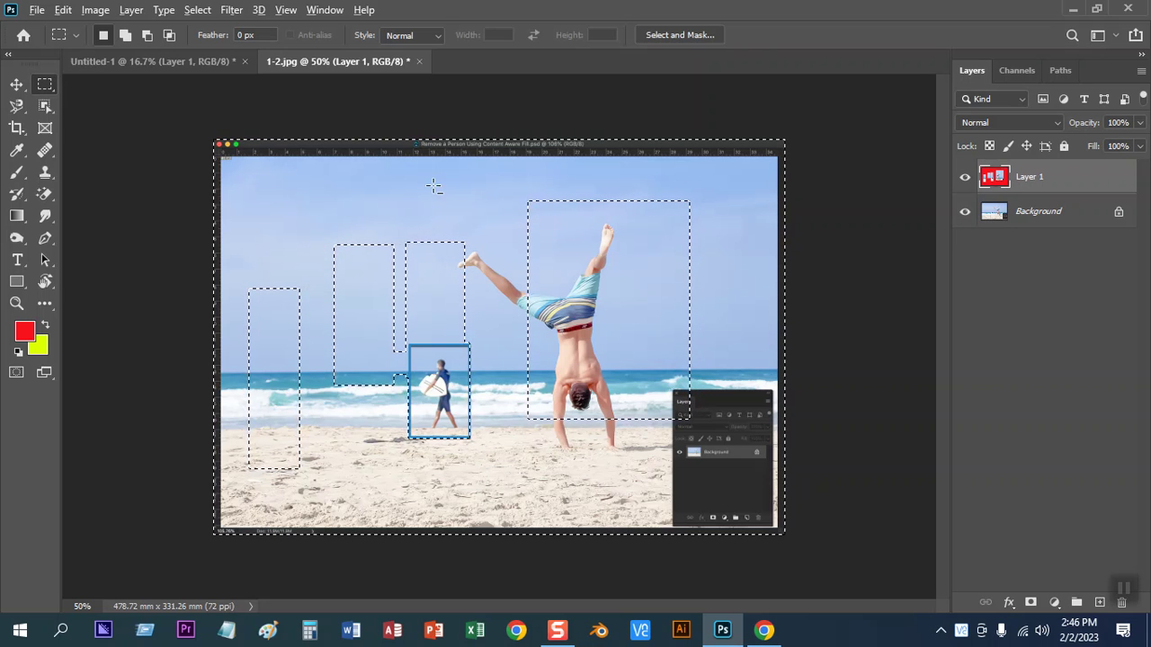
key("ctrl+z")
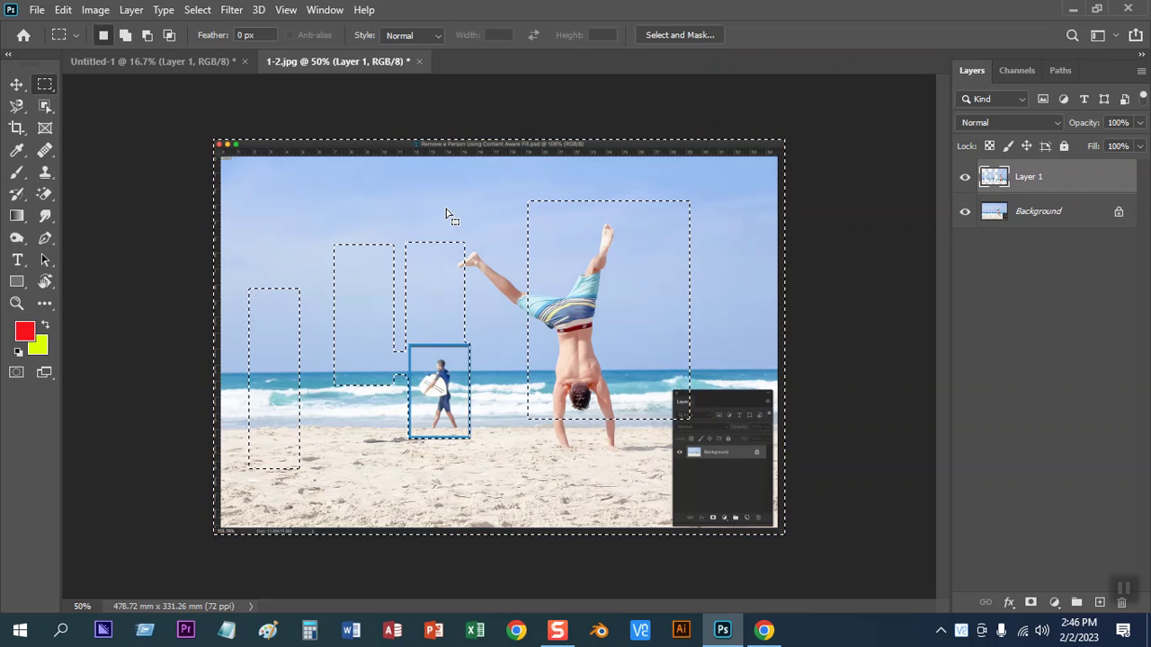
left_click(25, 88)
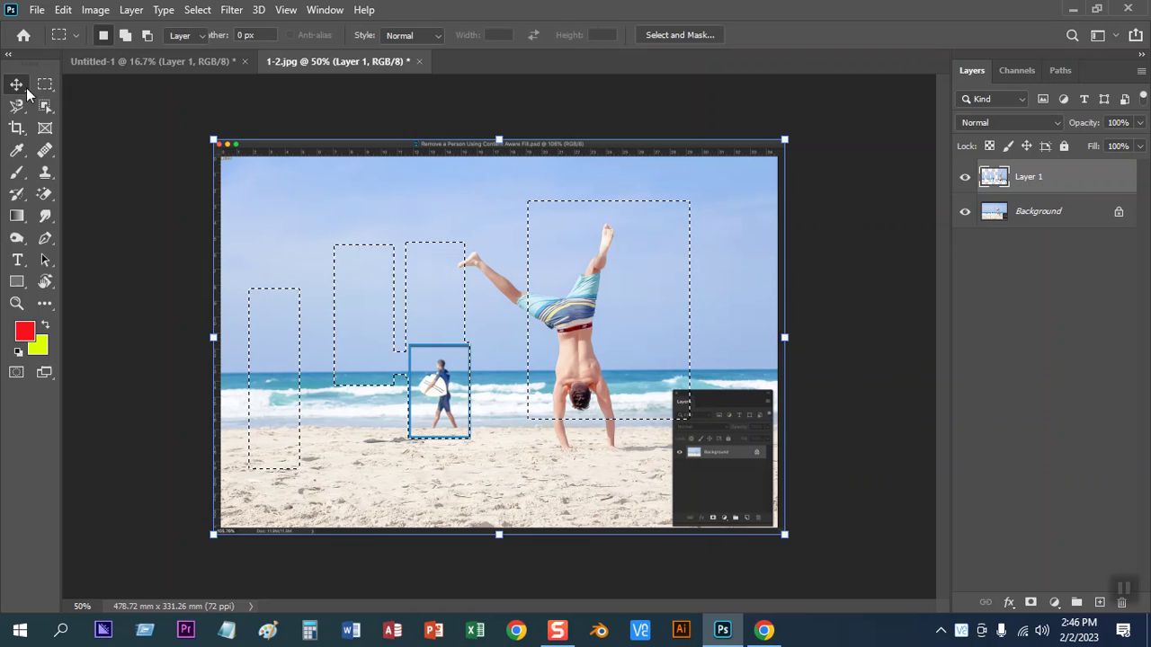
left_click(298, 193, "alt")
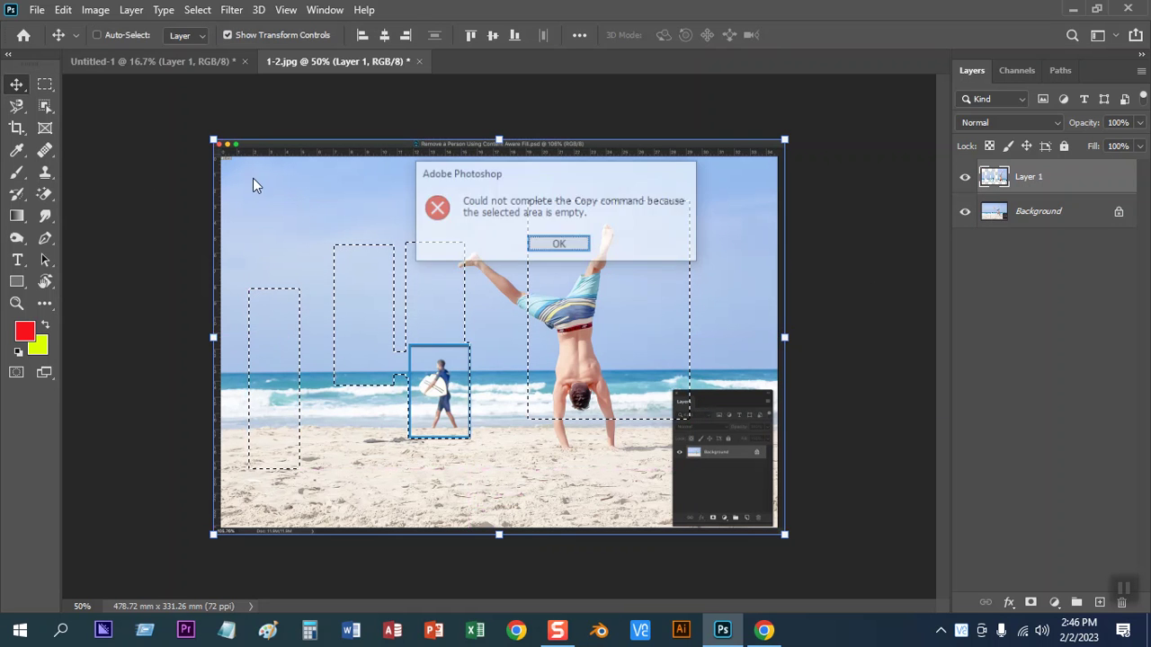
left_click(560, 244)
Undo the last change in Untitled-1, then return to 1-2.jpg with Background visible
left_click(172, 61)
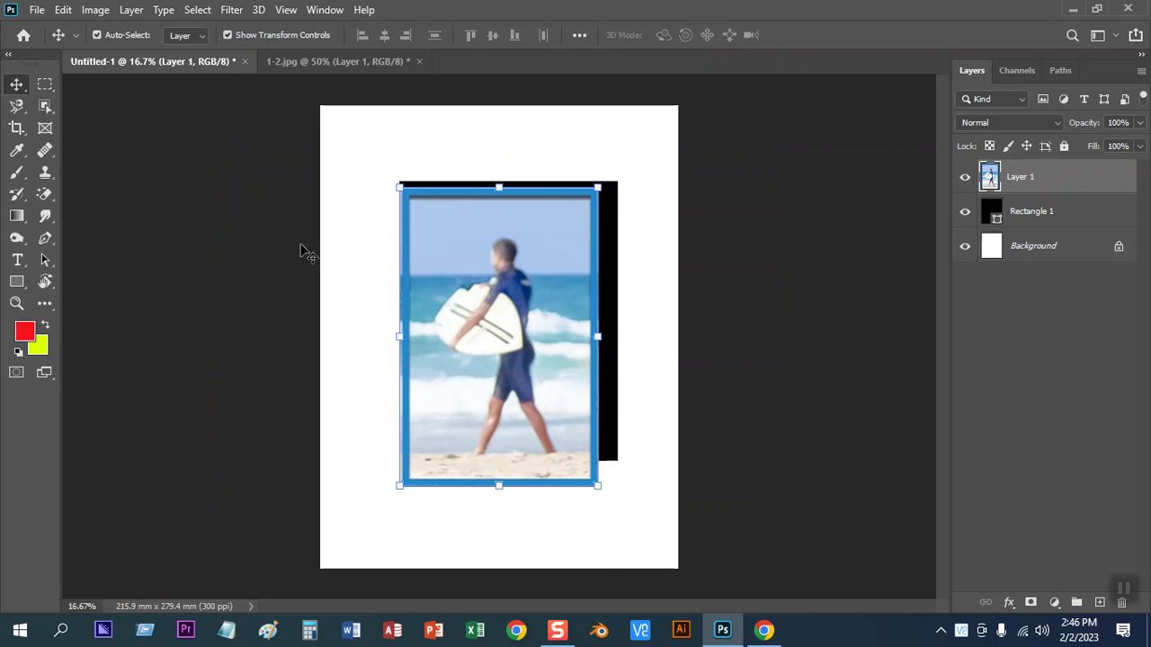
key("ctrl+z")
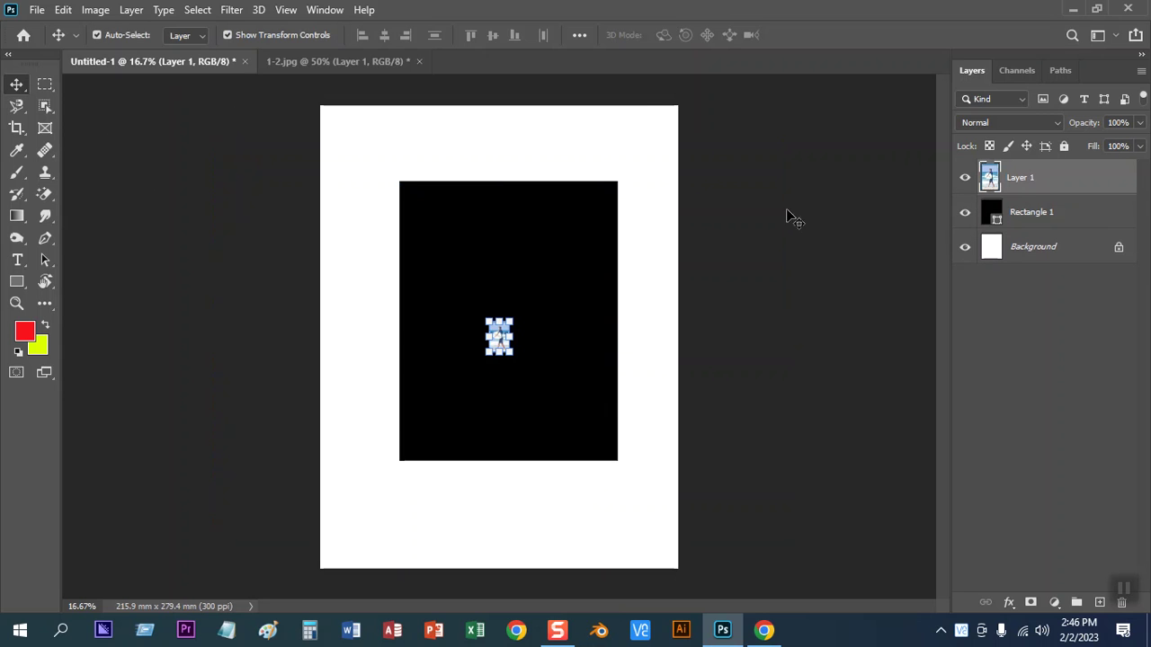
left_click(343, 60)
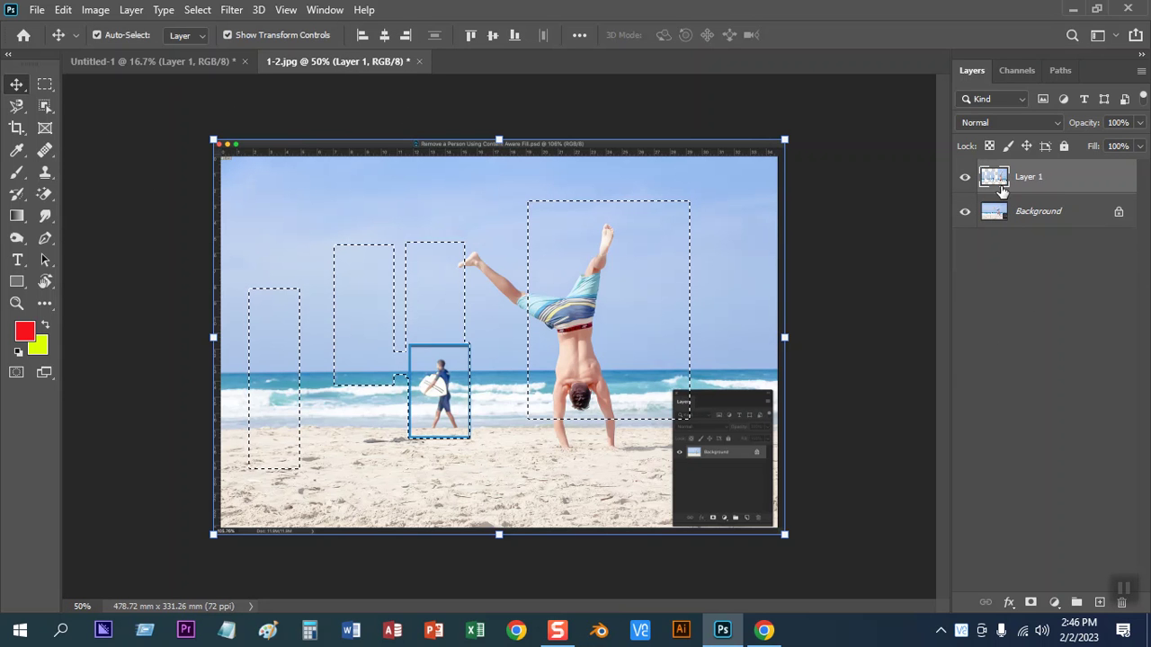
left_click(965, 212)
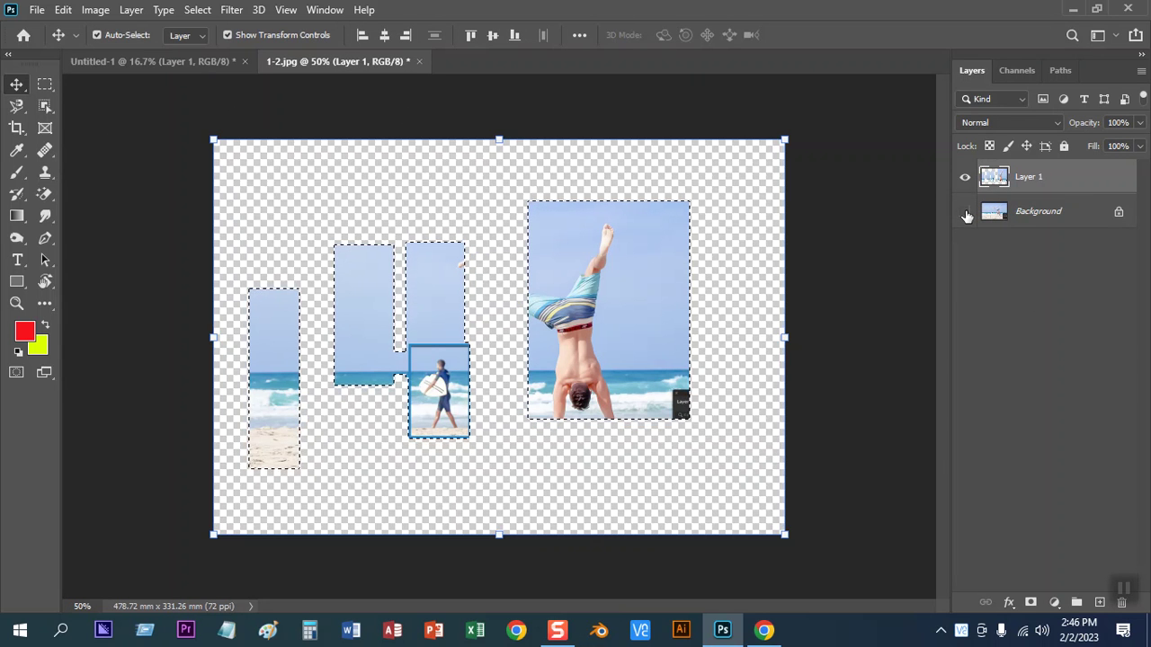
key("ctrl+z")
Drag the beach layer into Untitled-1 as Layer 2, cancel its scaling, and return to 1-2.jpg
key("ctrl")
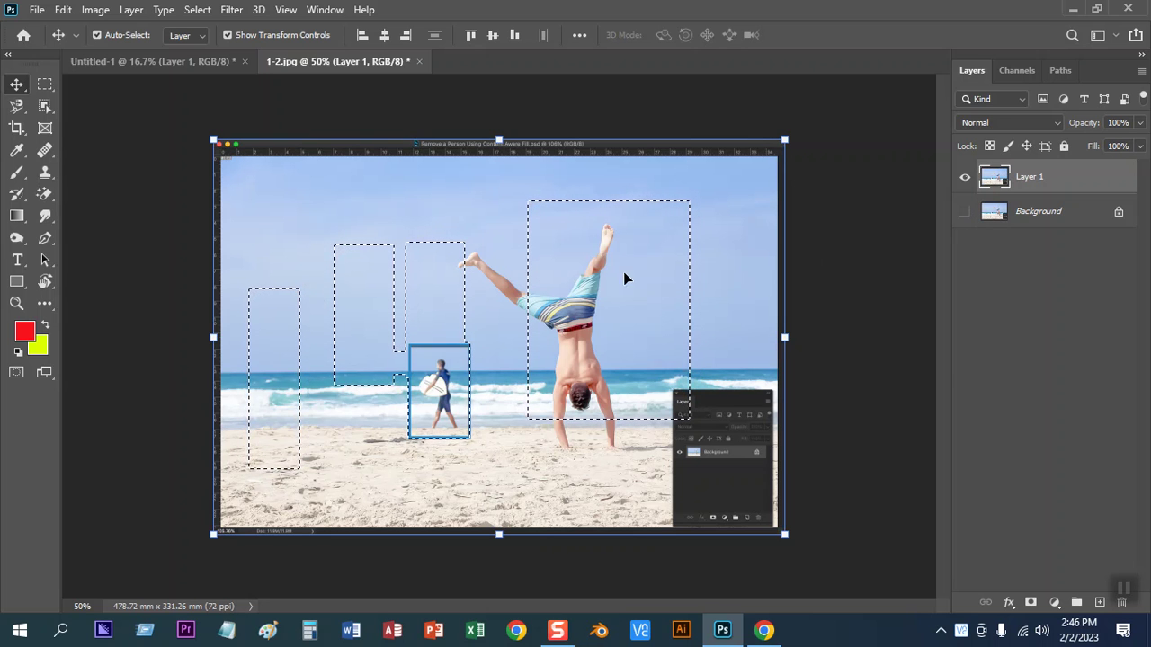
left_click_drag(188, 154, 375, 291)
key("ctrl")
left_click_drag(593, 404, 686, 466)
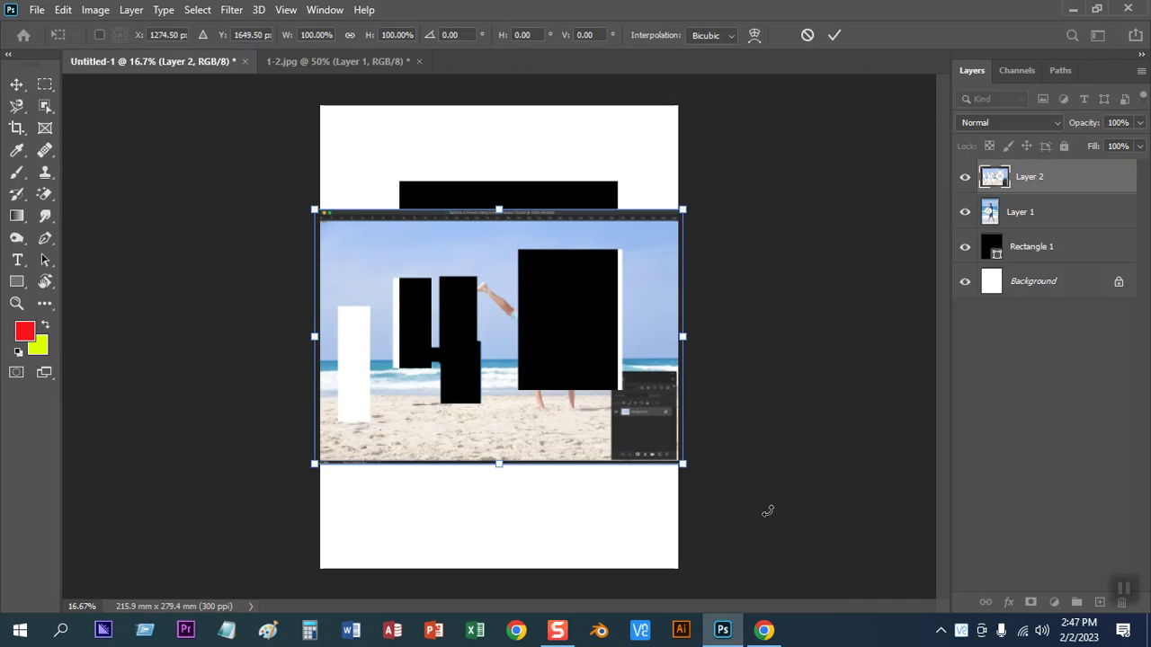
key("ctrl+z")
left_click(337, 61)
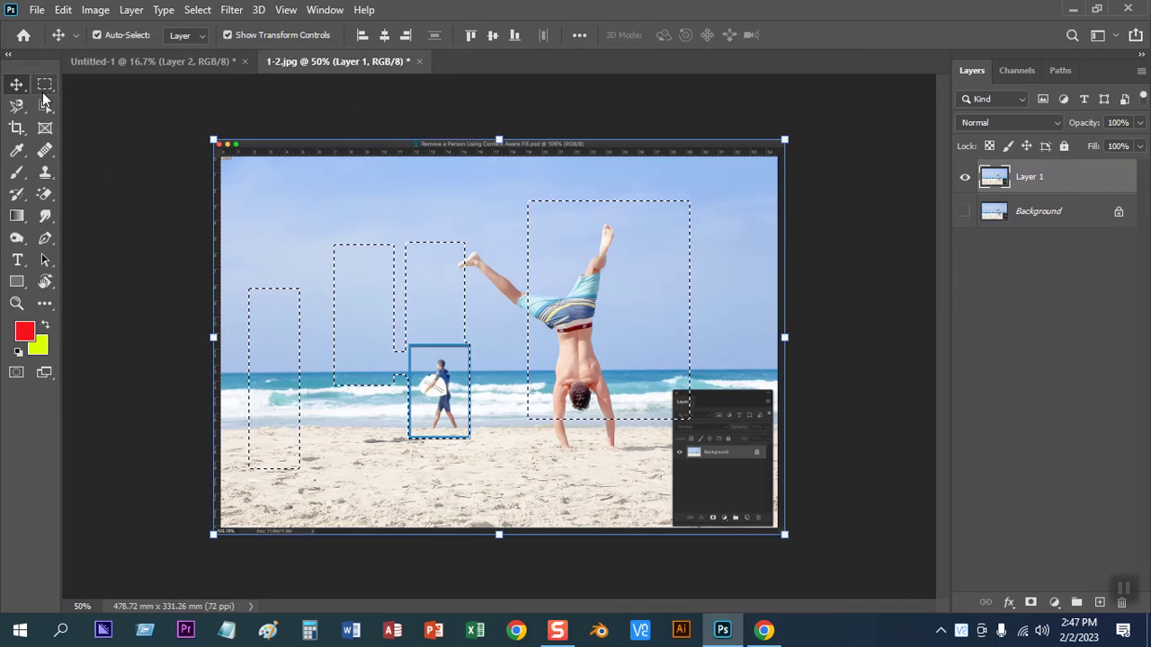
Select all, drag a rectangle around the surfer, then click away to clear the selection
key("m")
key("ctrl+a")
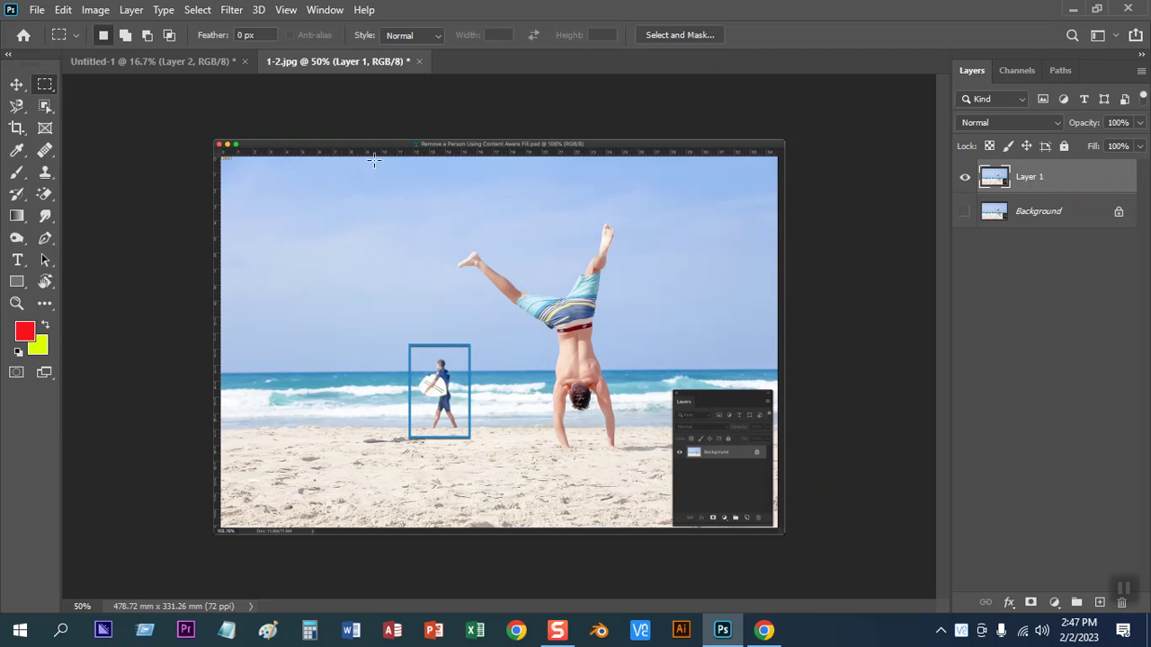
left_click_drag(285, 223, 475, 448)
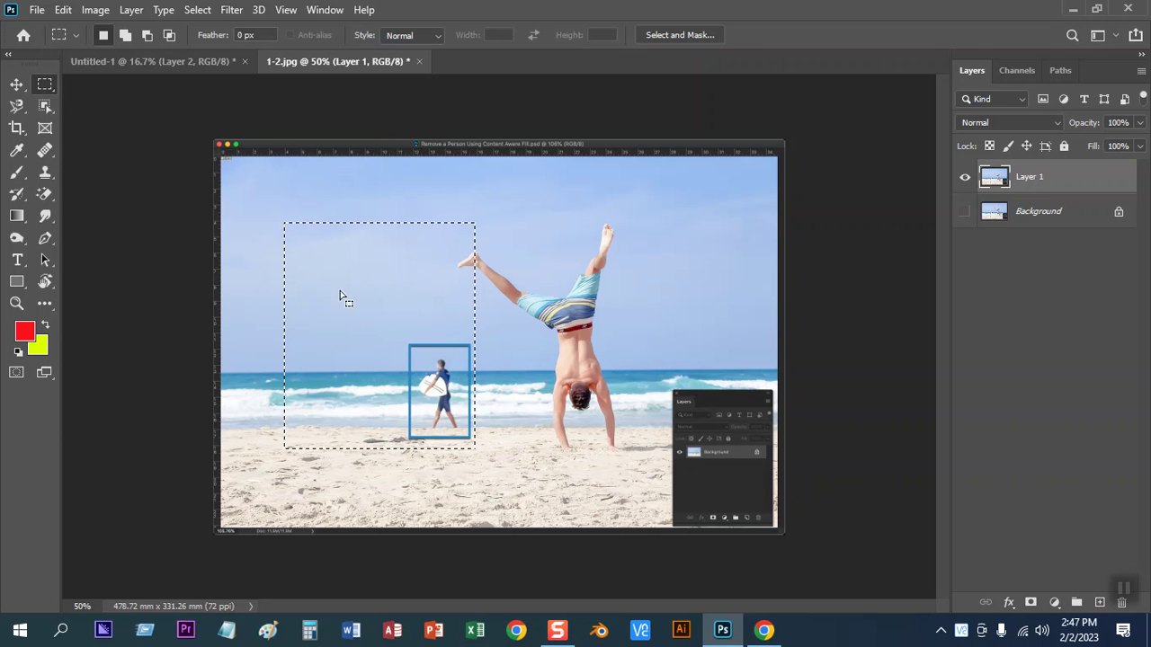
left_click(561, 281)
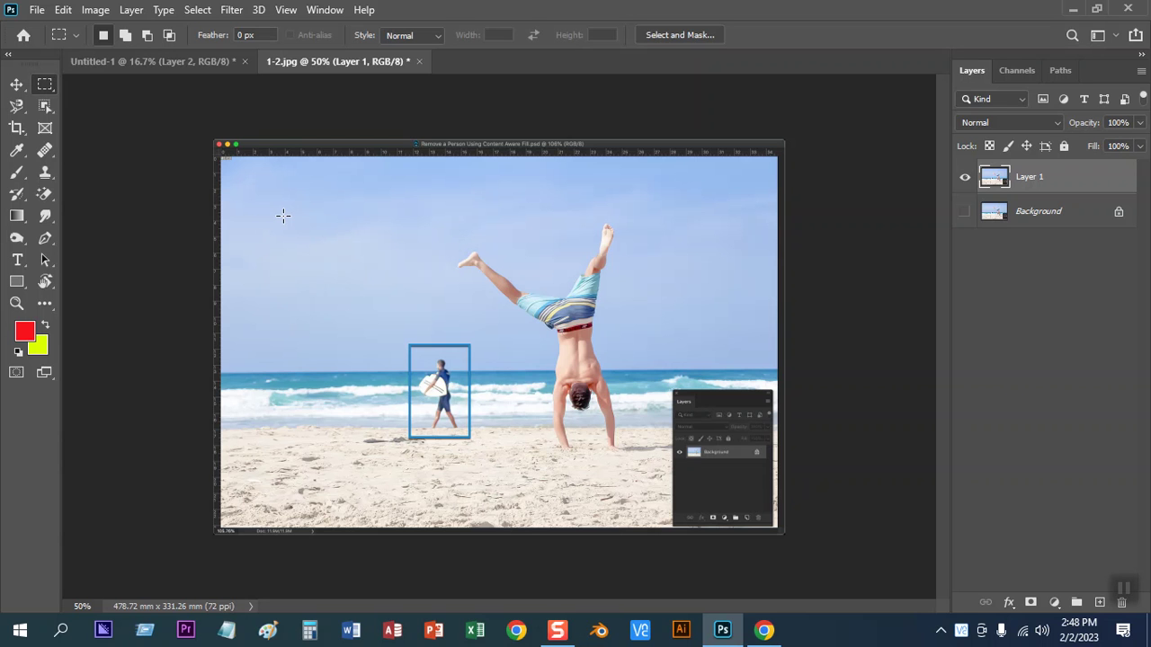
left_click(36, 10)
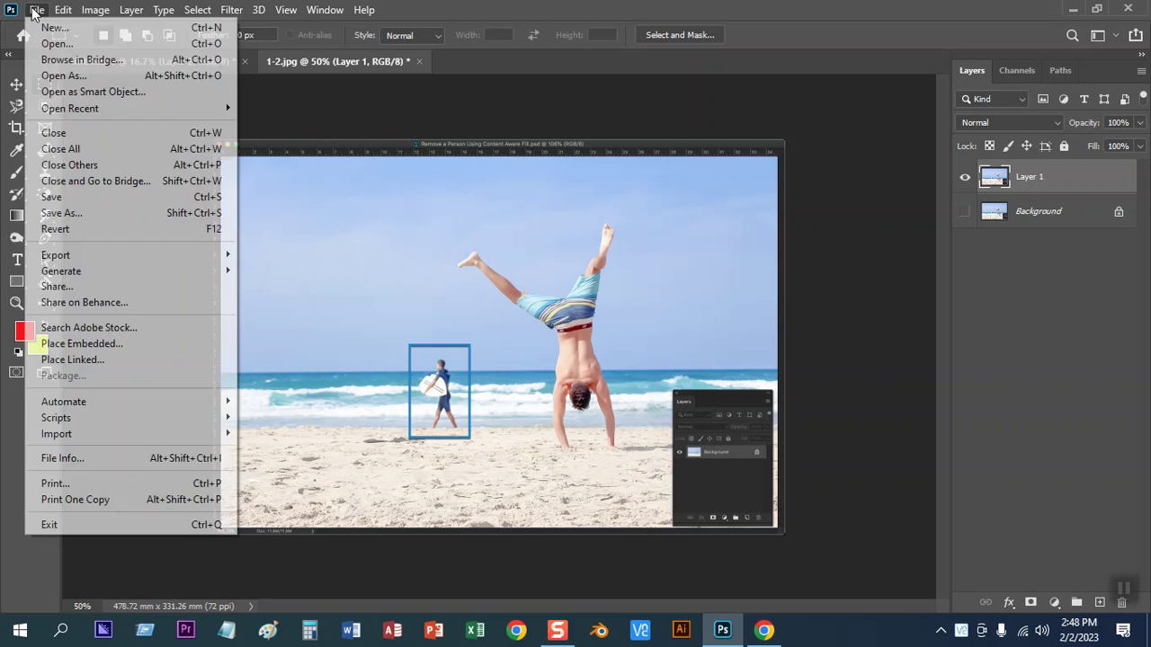
Open camel-christopher_rose.jpg through File > Open
left_click(50, 44)
scroll(393, 216, "down", 3)
scroll(398, 215, "down", 3)
scroll(399, 215, "down", 3)
scroll(399, 216, "down", 3)
scroll(398, 216, "down", 3)
scroll(393, 216, "down", 3)
scroll(393, 216, "down", 2)
scroll(393, 216, "down", 2)
scroll(393, 216, "down", 3)
scroll(393, 216, "down", 2)
scroll(393, 216, "down", 2)
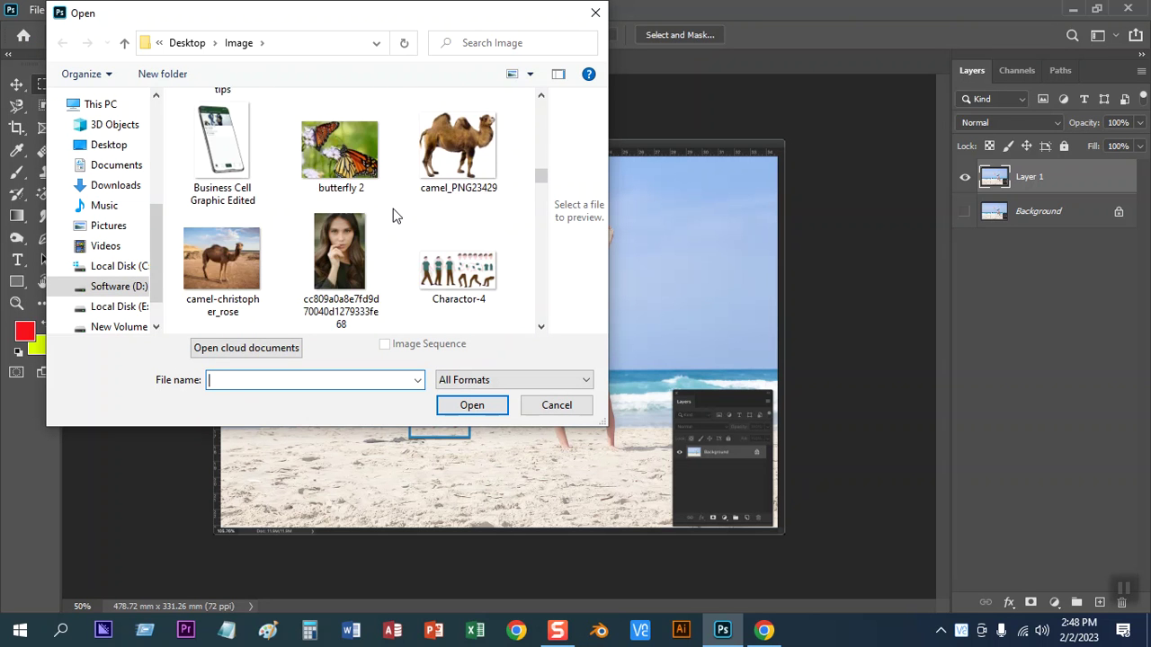
left_click(229, 256)
left_click(469, 405)
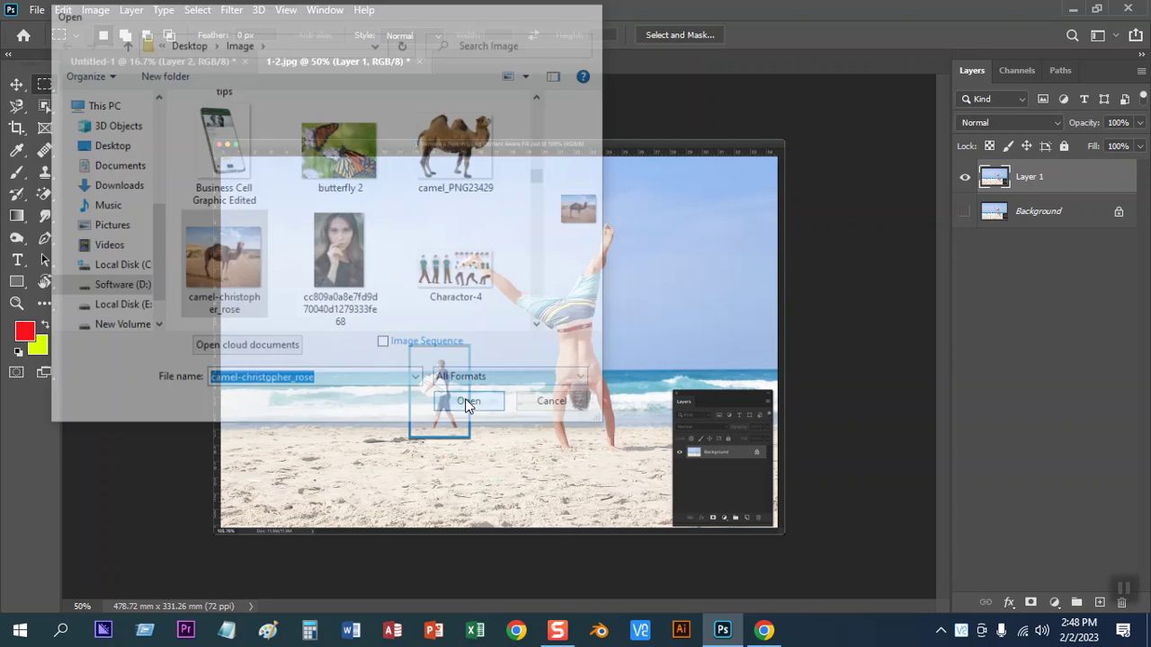
scroll(555, 275, "up", 2)
scroll(555, 275, "down", 2)
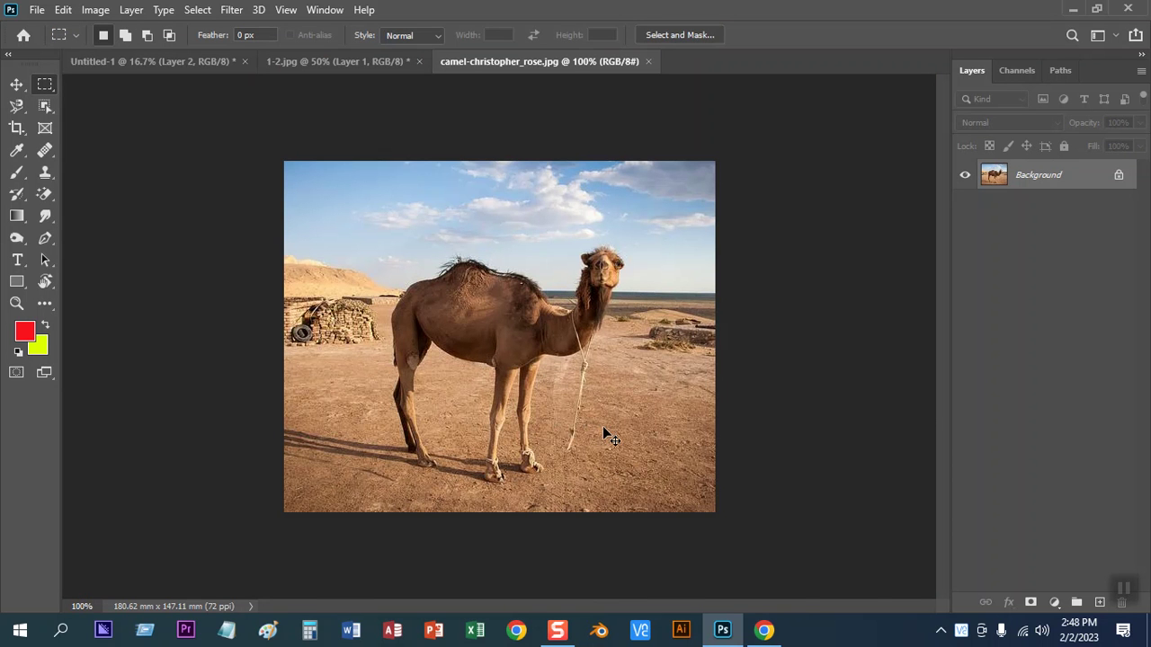
scroll(604, 428, "up", 1)
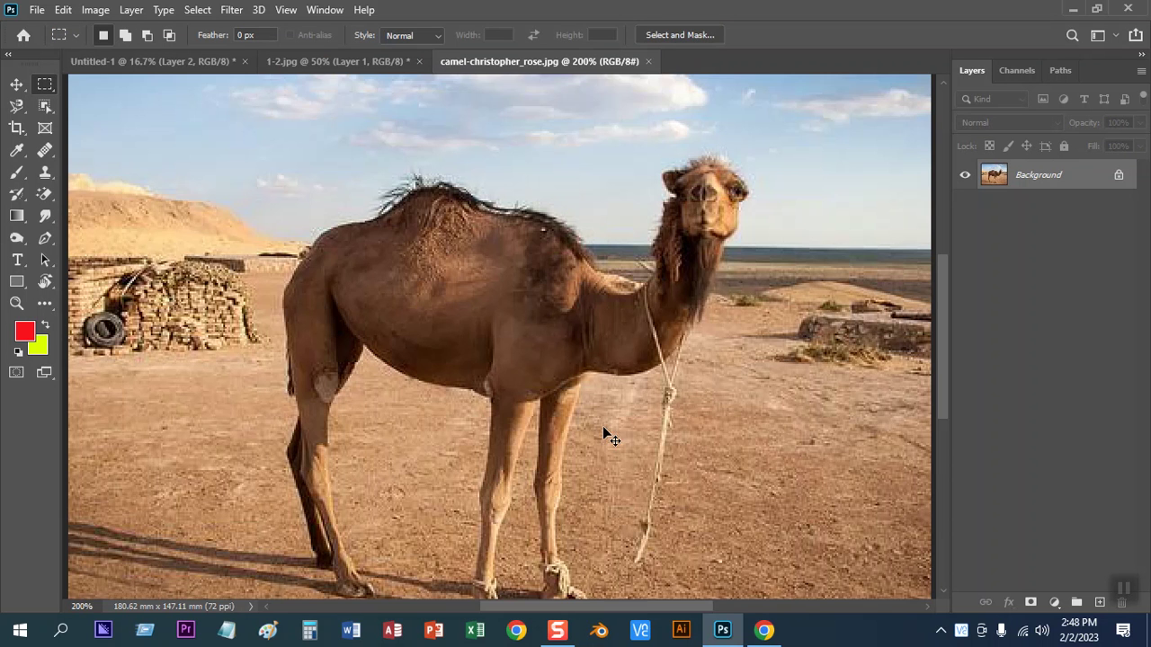
Pick the Rectangular Marquee and begin a rectangle around the camel's head
right_click(45, 85)
left_click(89, 85)
left_click_drag(599, 293, 389, 266)
mouse_move(387, 146)
left_mouse_down()
mouse_move(563, 415)
mouse_move(581, 465)
left_mouse_up()
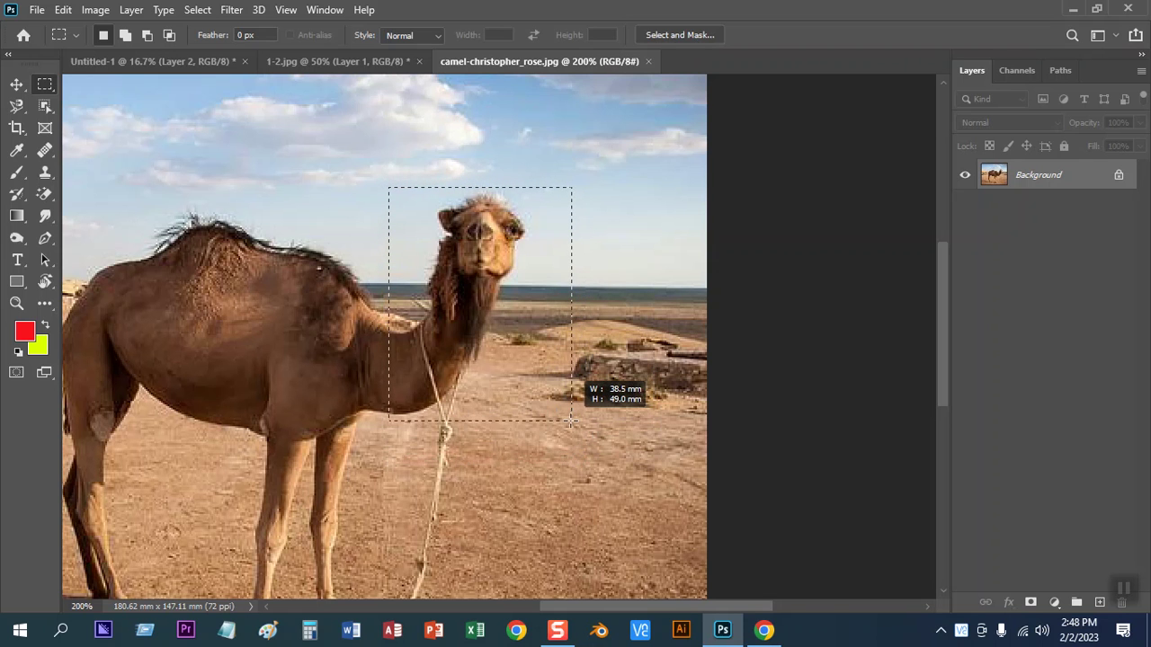
Redraw a narrower rectangular selection around the camel's head
left_click_drag(581, 465, 569, 420)
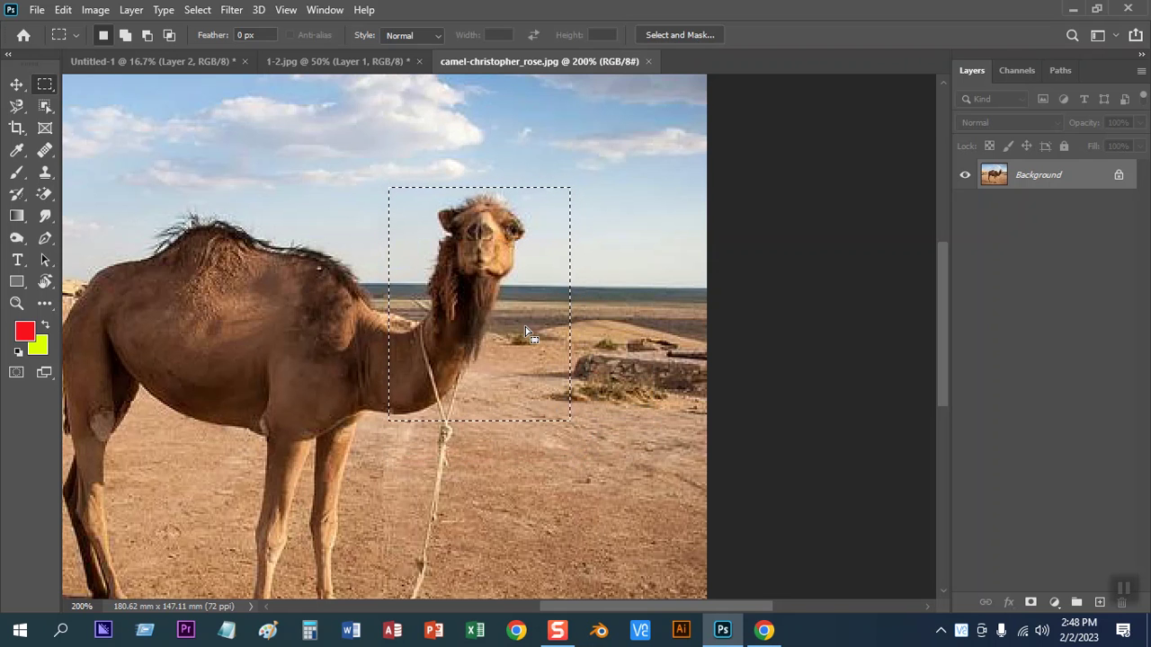
key("ctrl+d")
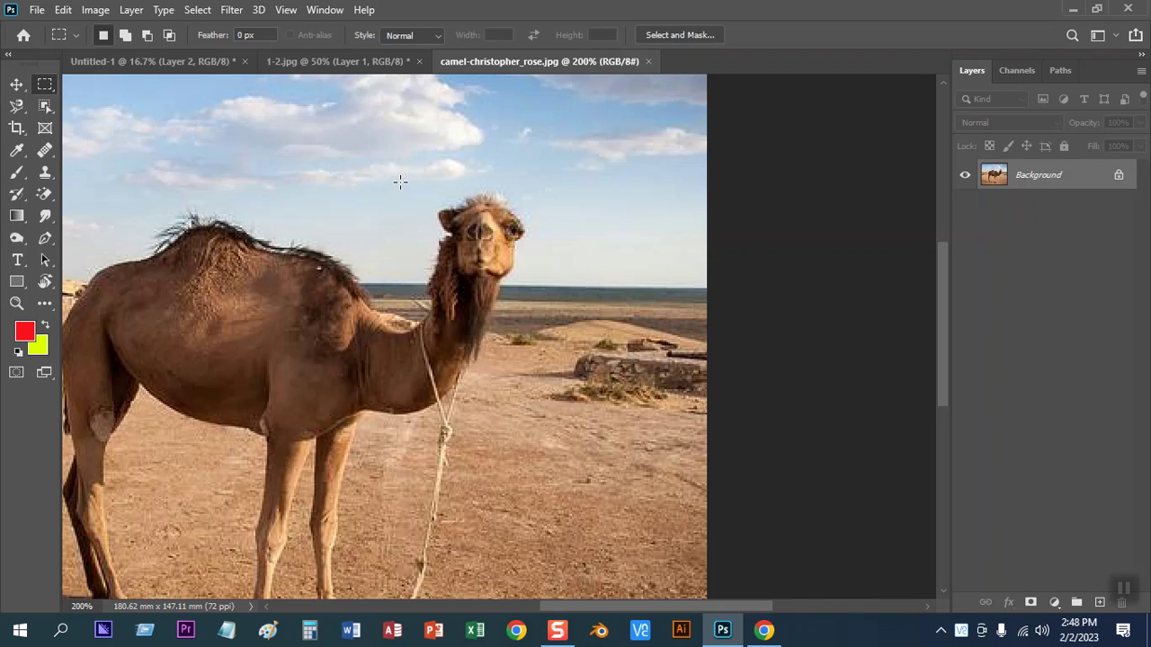
left_click_drag(406, 183, 528, 419)
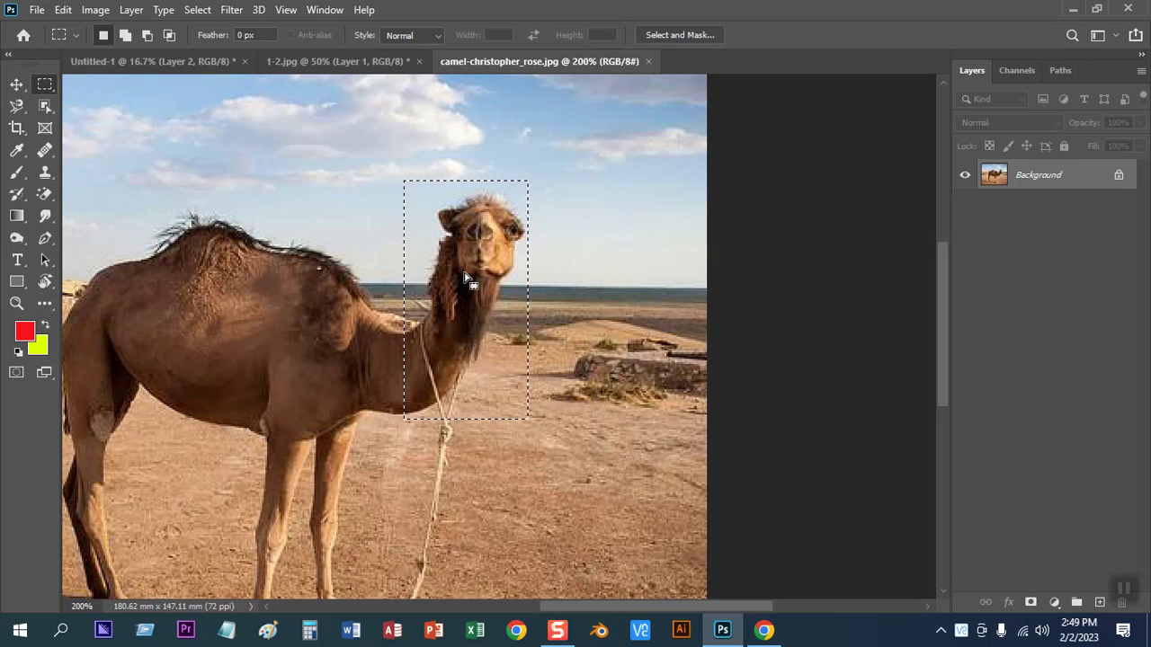
Copy the crop to Layer 1 with Ctrl+J, compare visibility, then hide Layer 1 and select Background
key("ctrl+j")
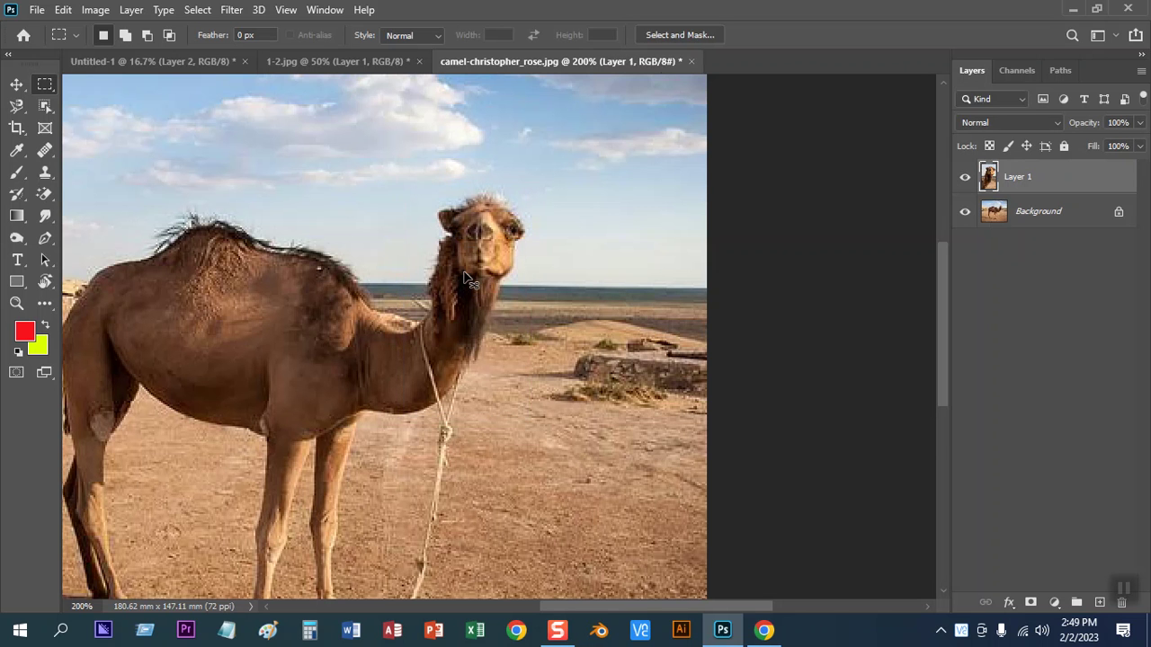
left_click(964, 212)
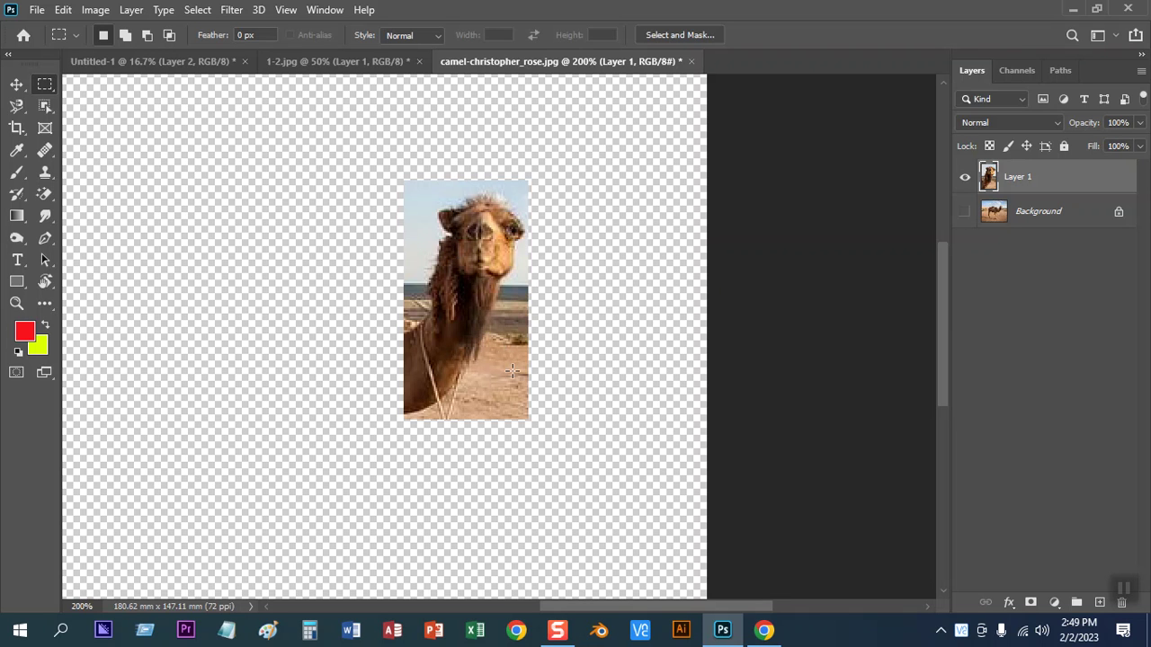
left_click(965, 178)
left_click(964, 213)
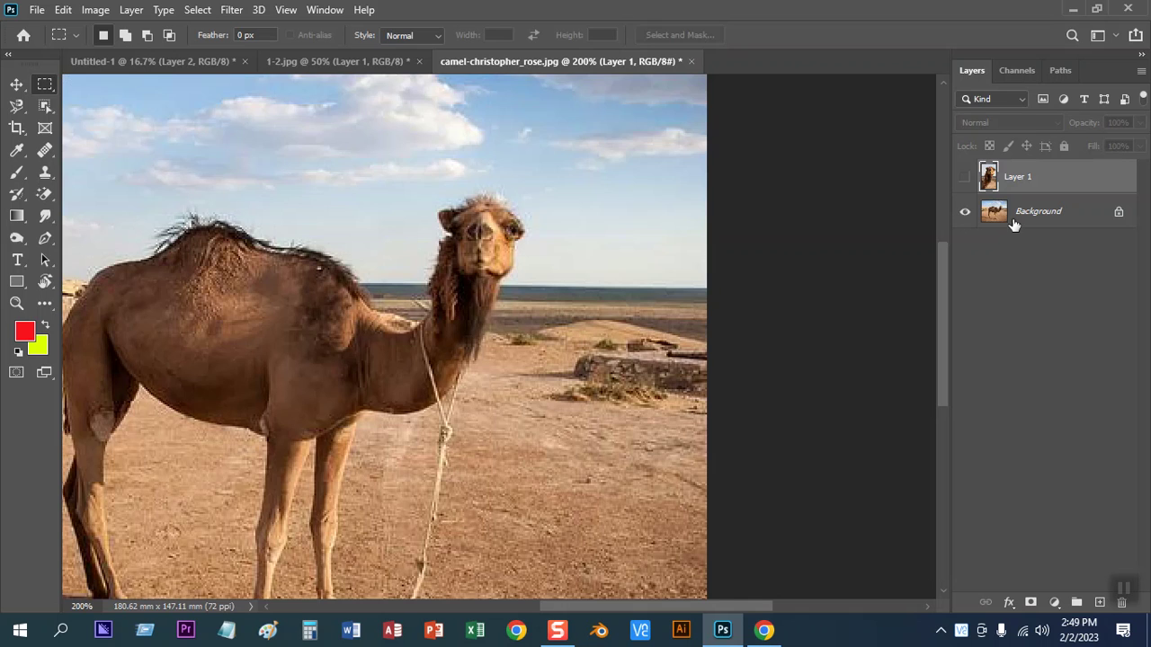
left_click(1019, 219)
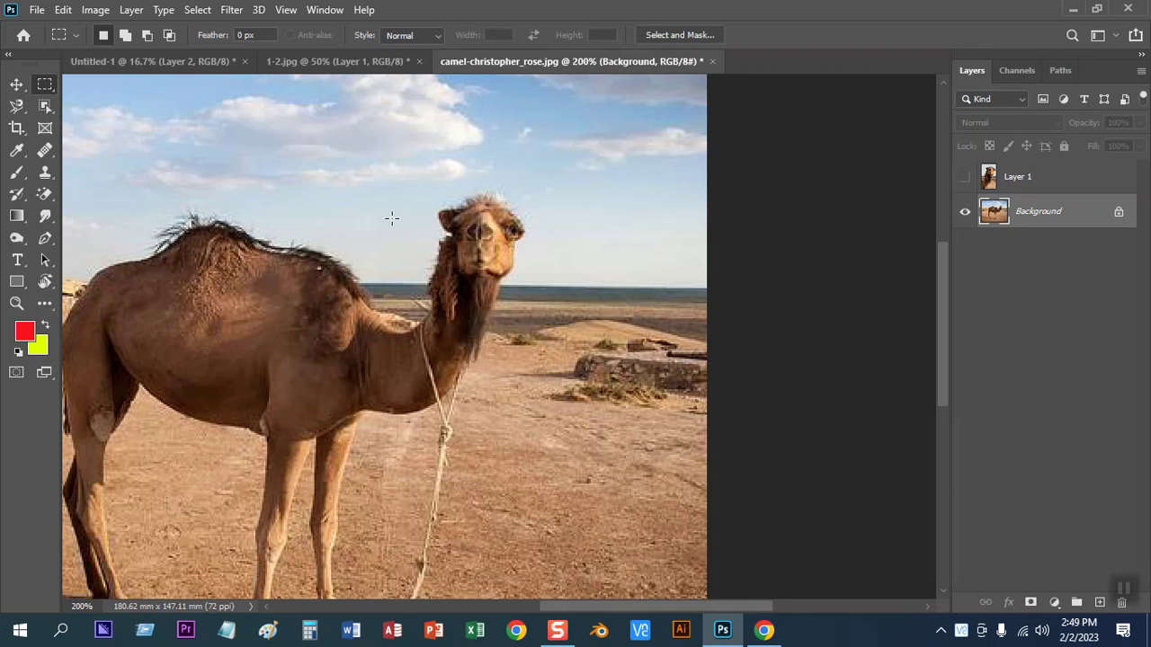
right_click(46, 87)
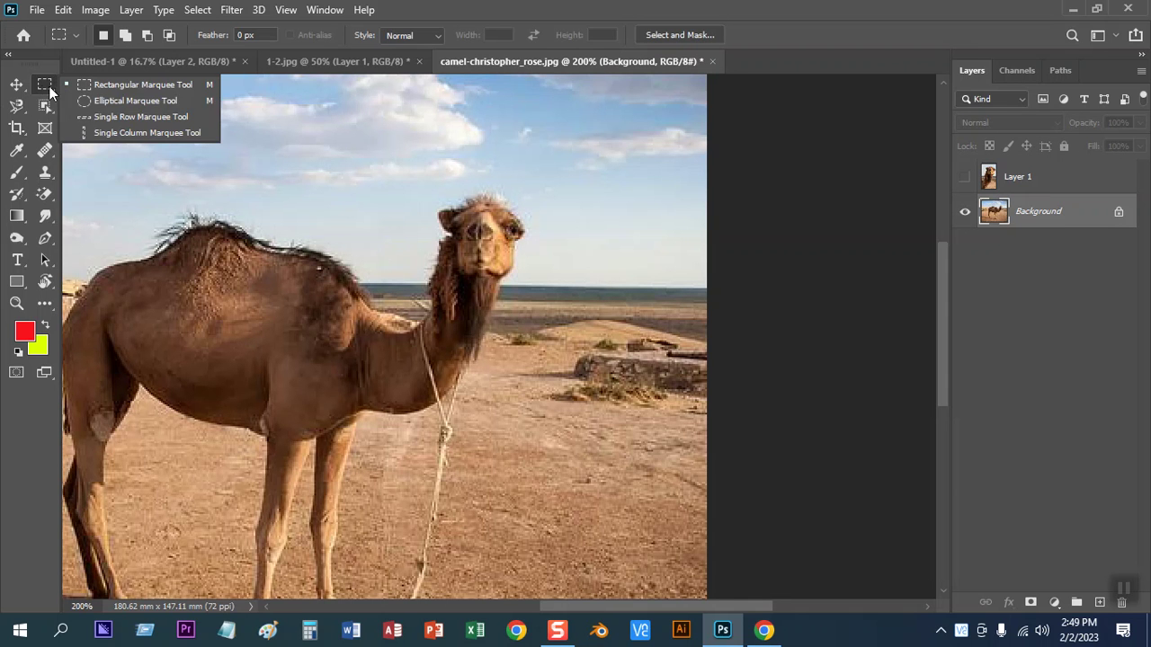
Select an oval around the camel's head and neck and copy it to Layer 2
left_click(104, 103)
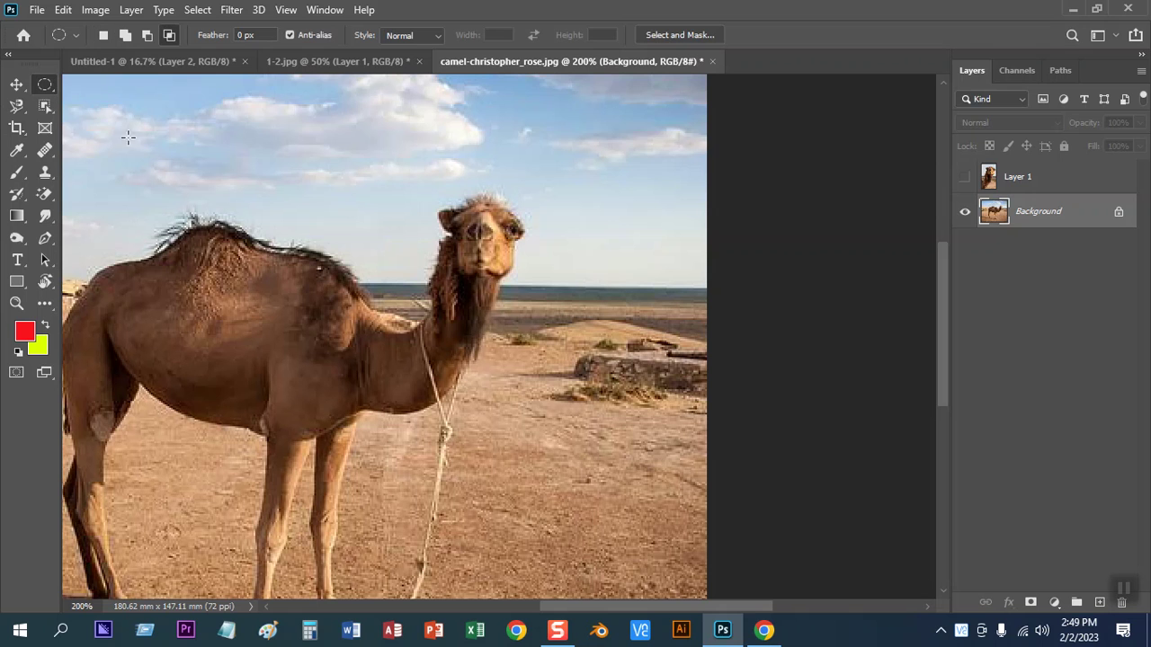
left_click_drag(421, 197, 534, 368)
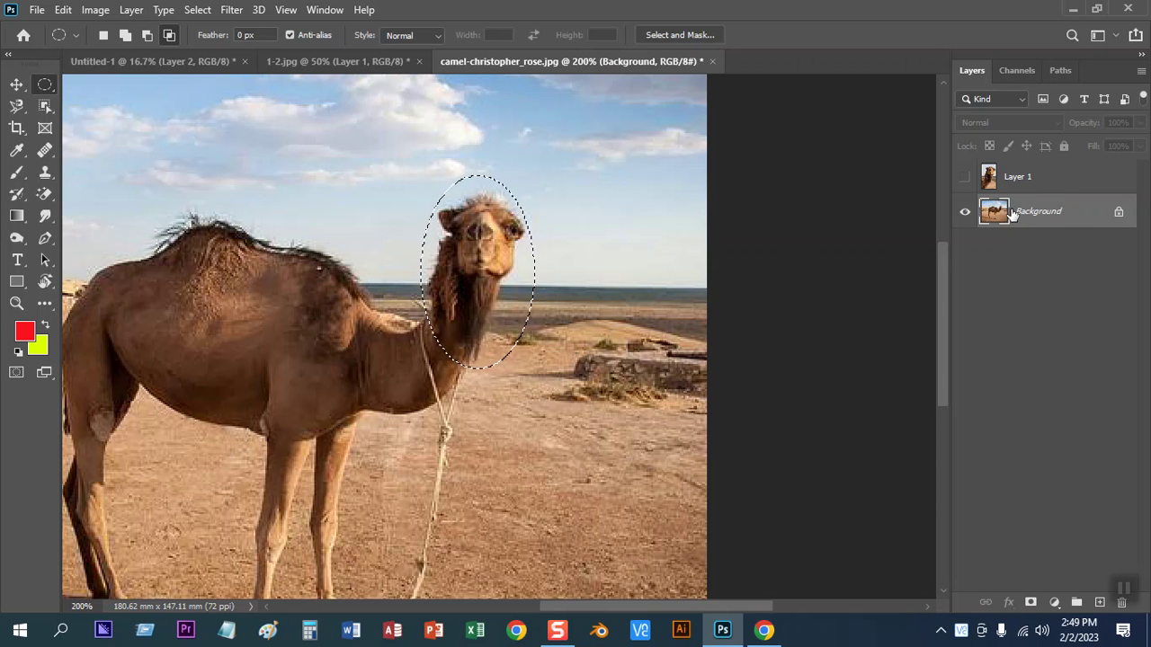
key("ctrl+j")
Compare the two cut-outs by toggling visibility, leaving Layers 1 and 2 hidden and Background selected
left_click(965, 247)
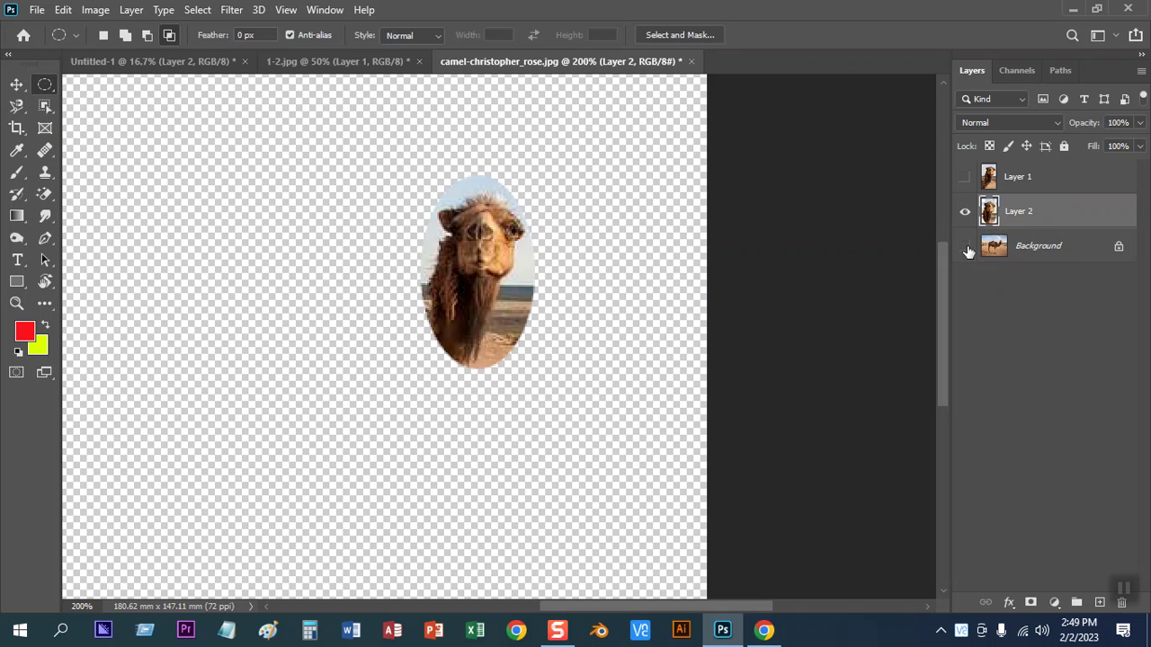
left_click(965, 211)
left_click(964, 177)
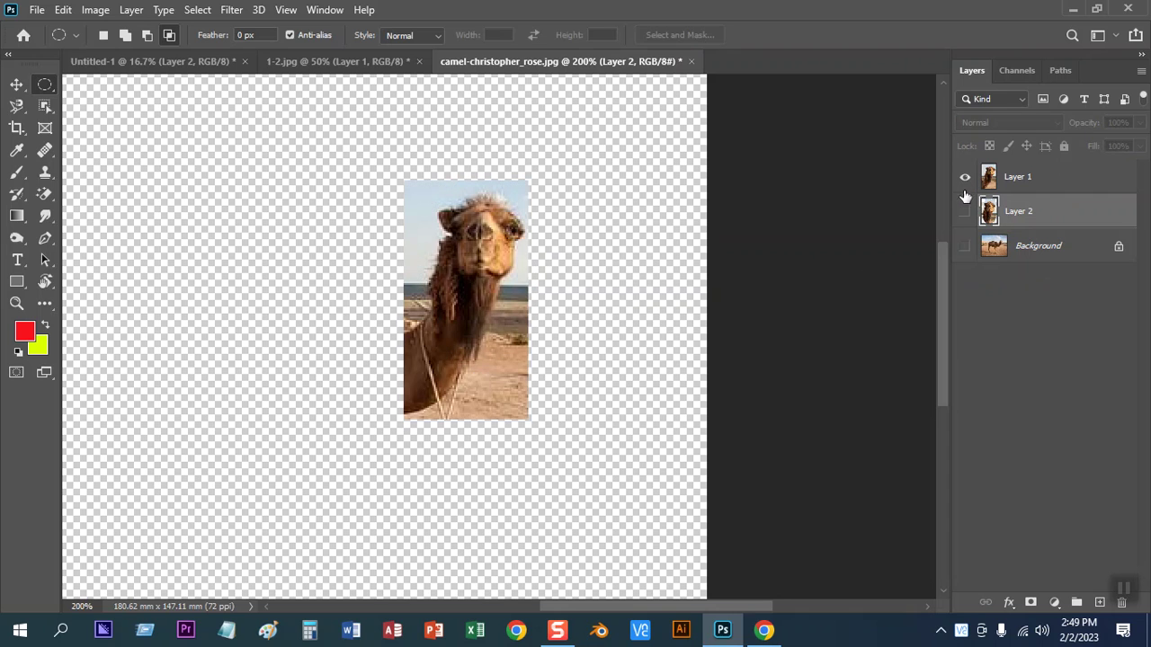
left_click(964, 210)
left_click(965, 178)
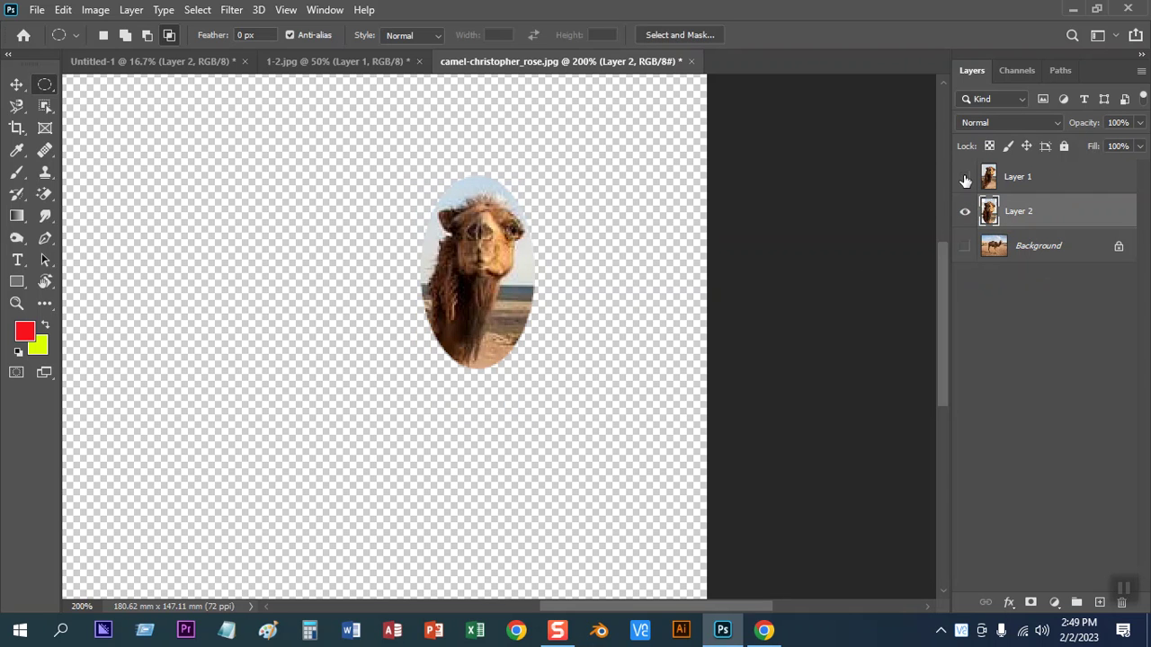
left_click(965, 178)
left_click(964, 210)
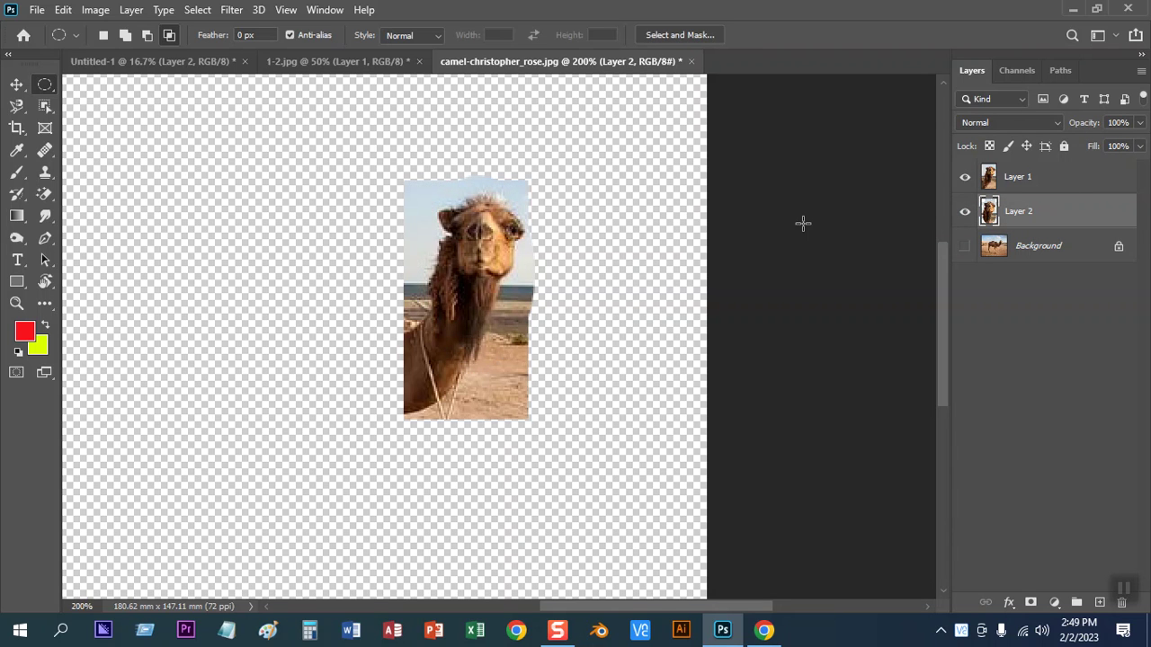
left_click(965, 177)
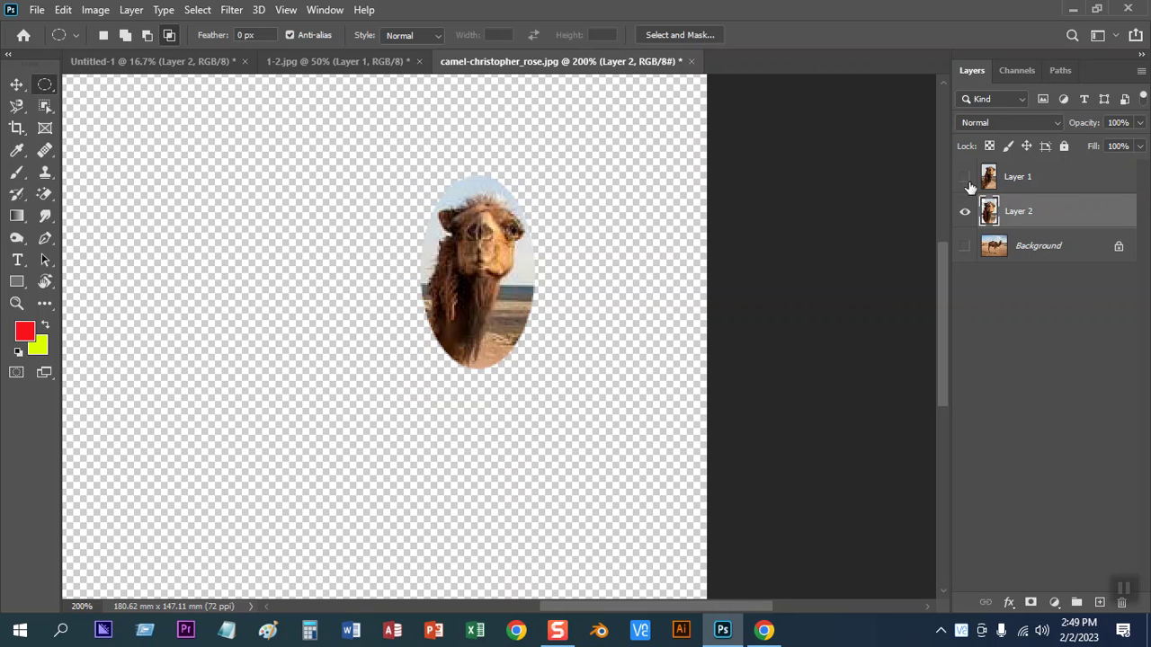
left_click(965, 247)
left_click(1020, 254)
left_click(965, 211)
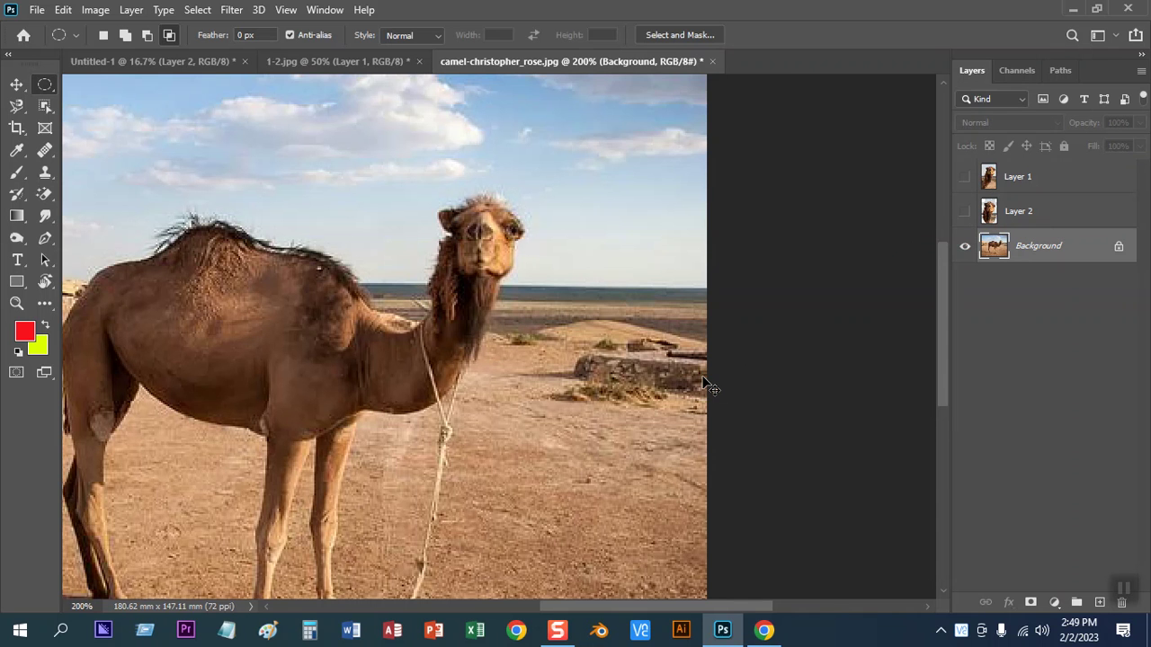
key("ctrl+minus")
key("ctrl+plus")
key("ctrl+plus")
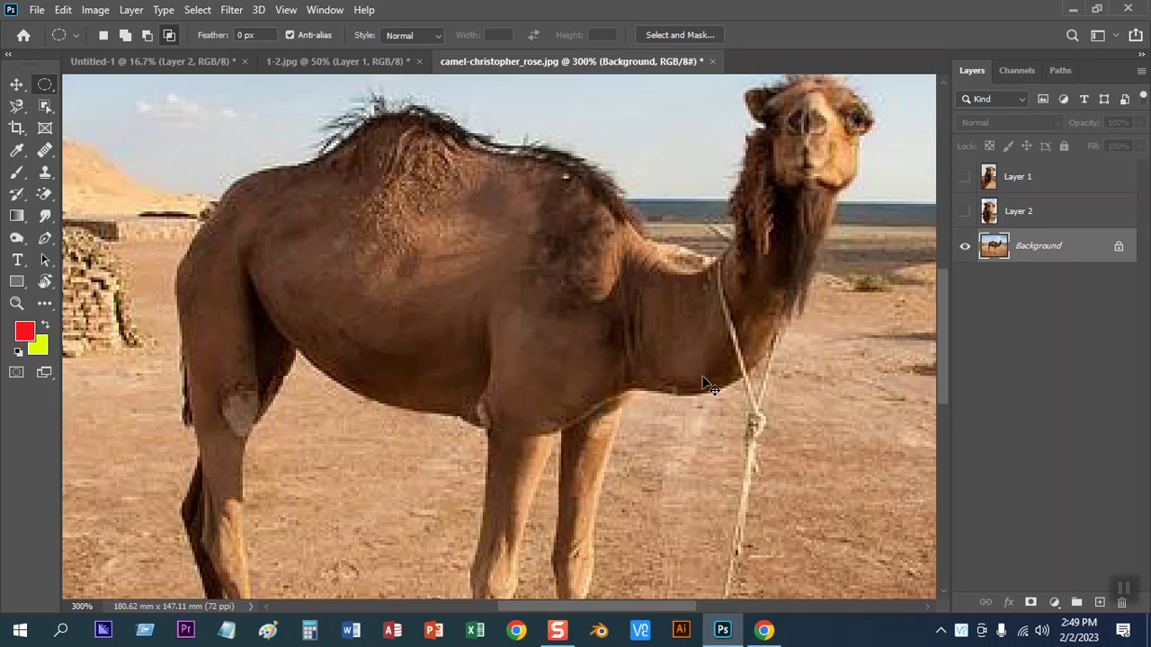
left_click_drag(565, 268, 515, 311)
scroll(515, 310, "up", 2)
scroll(450, 359, "right", 4)
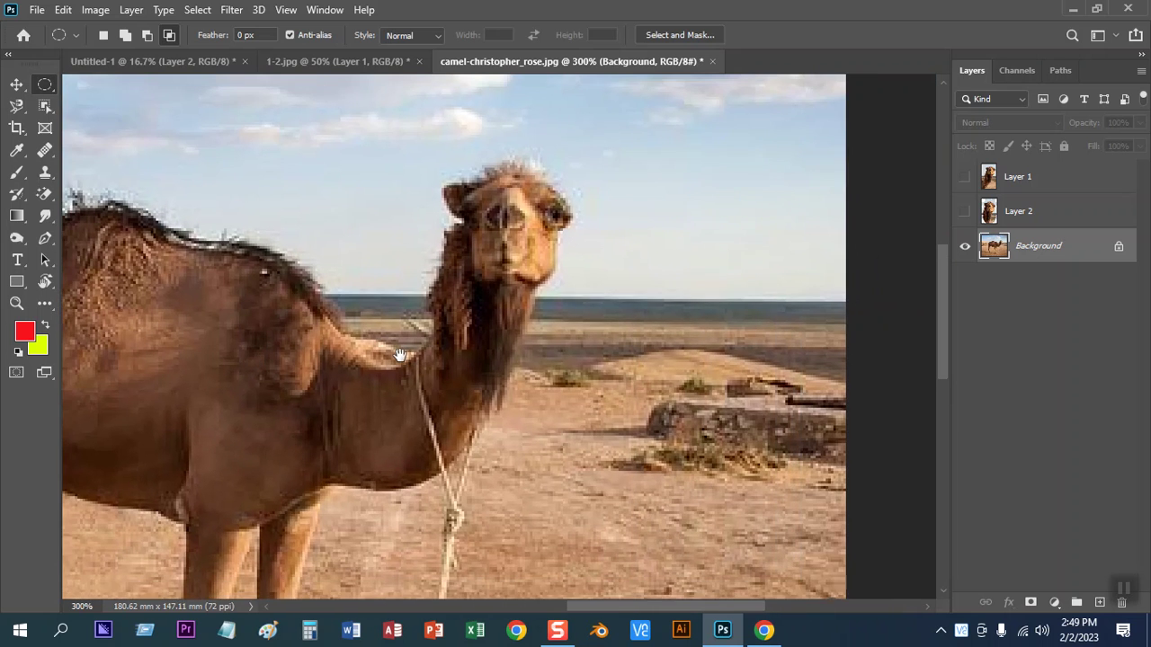
right_click(45, 87)
left_click(97, 85)
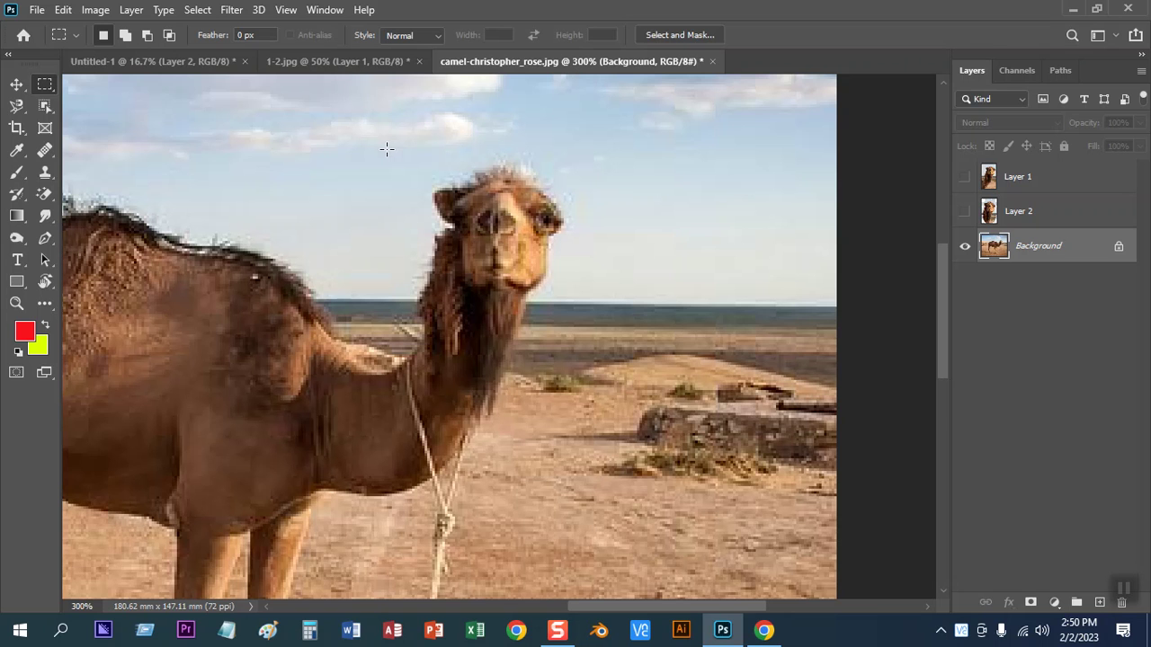
right_click(45, 84)
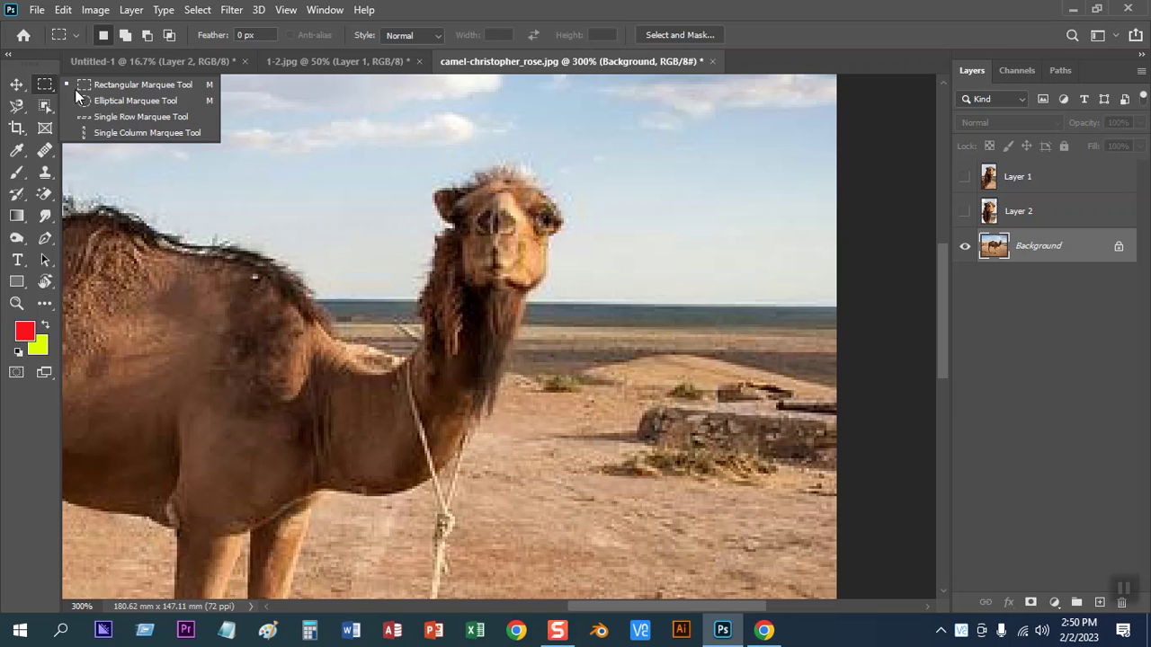
left_click(151, 123)
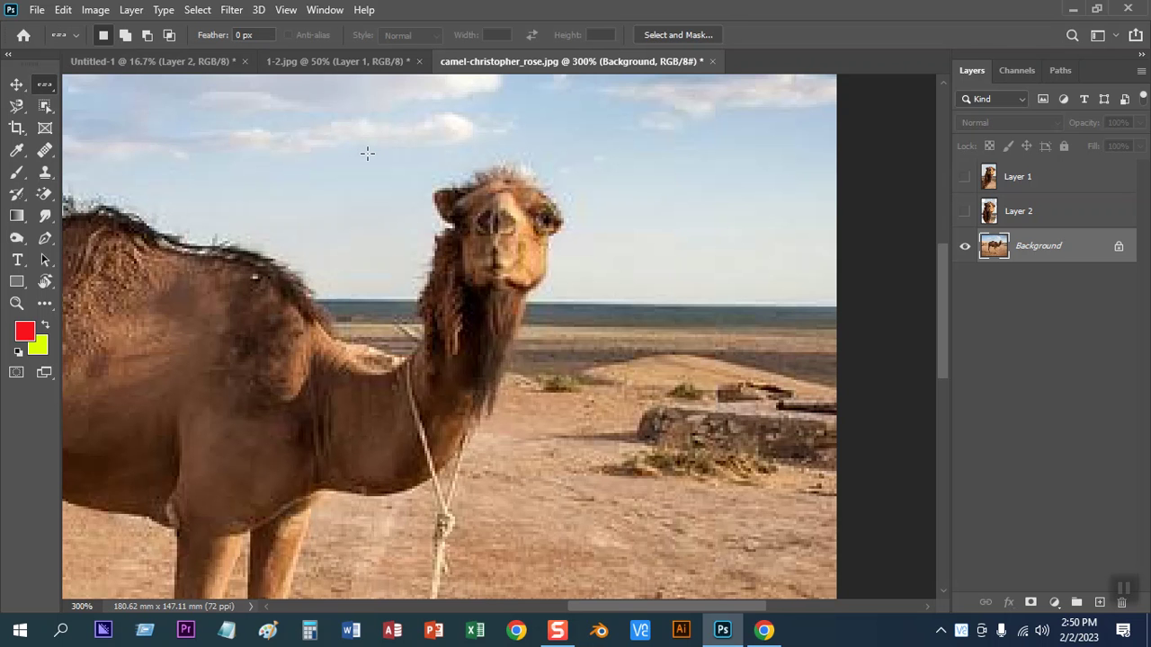
key("ctrl+minus")
key("ctrl+minus")
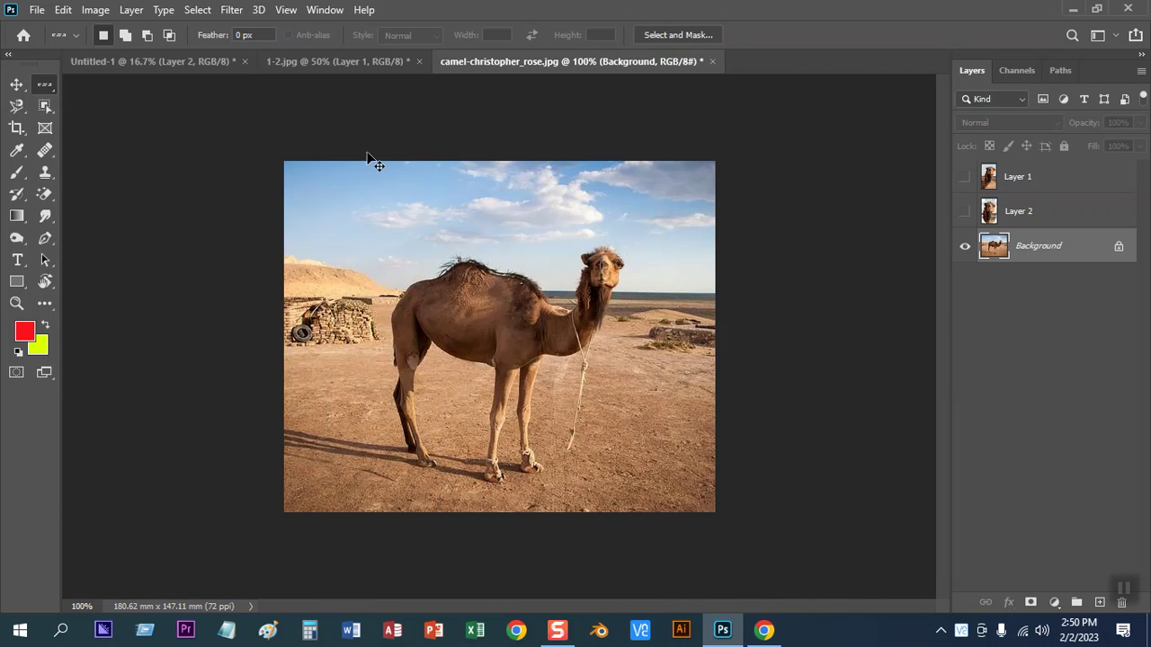
key("ctrl+plus")
key("ctrl+minus")
left_click(461, 190)
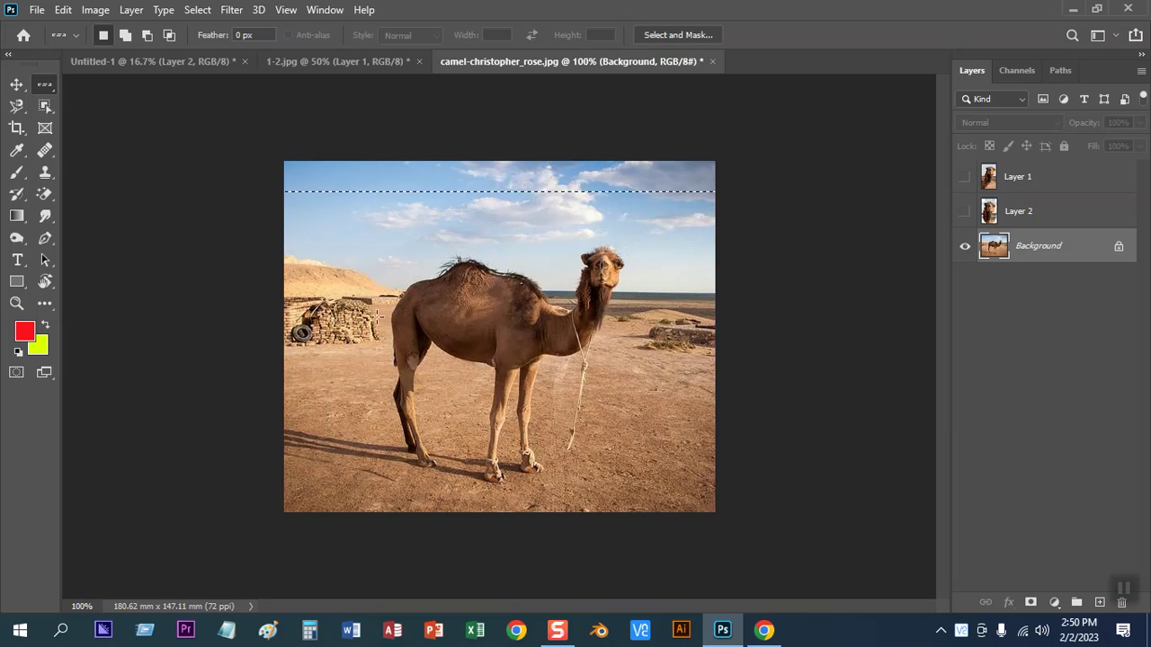
left_click(298, 275)
left_click(326, 364, "shift")
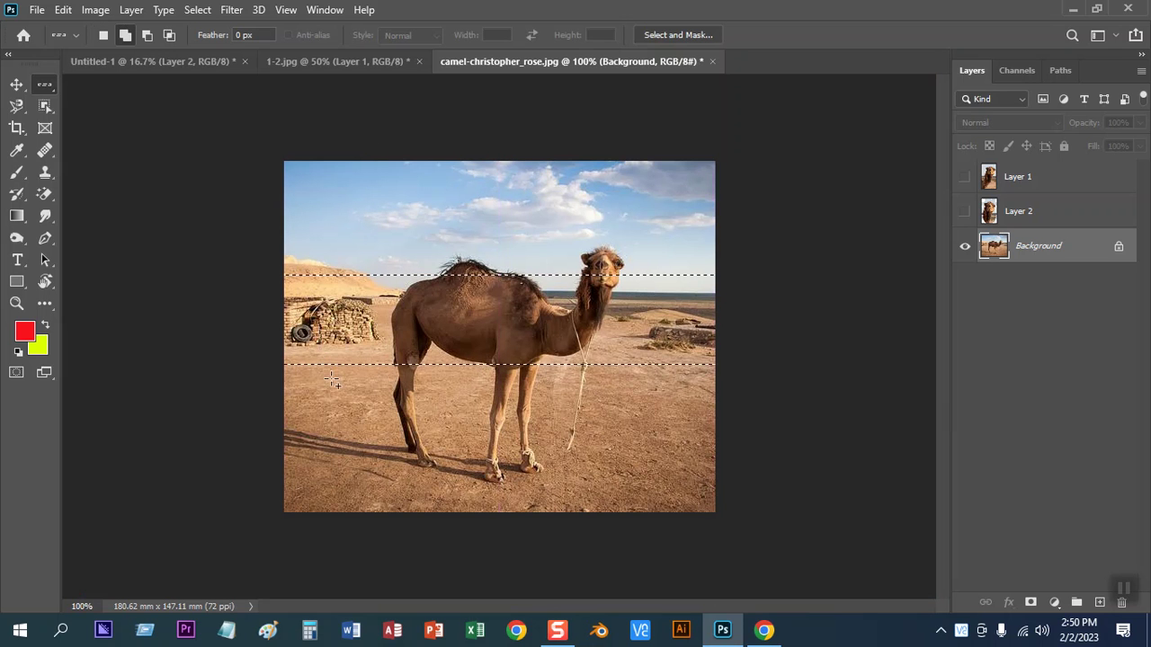
left_click(319, 431, "shift")
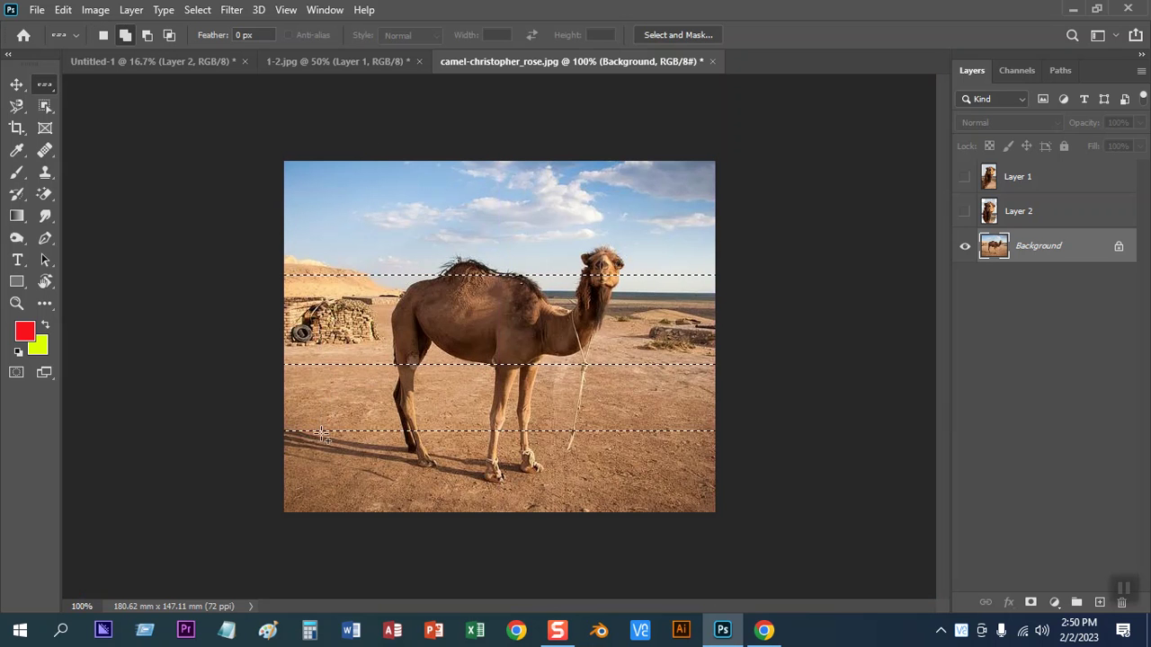
left_click(315, 196, "shift")
left_click(16, 84)
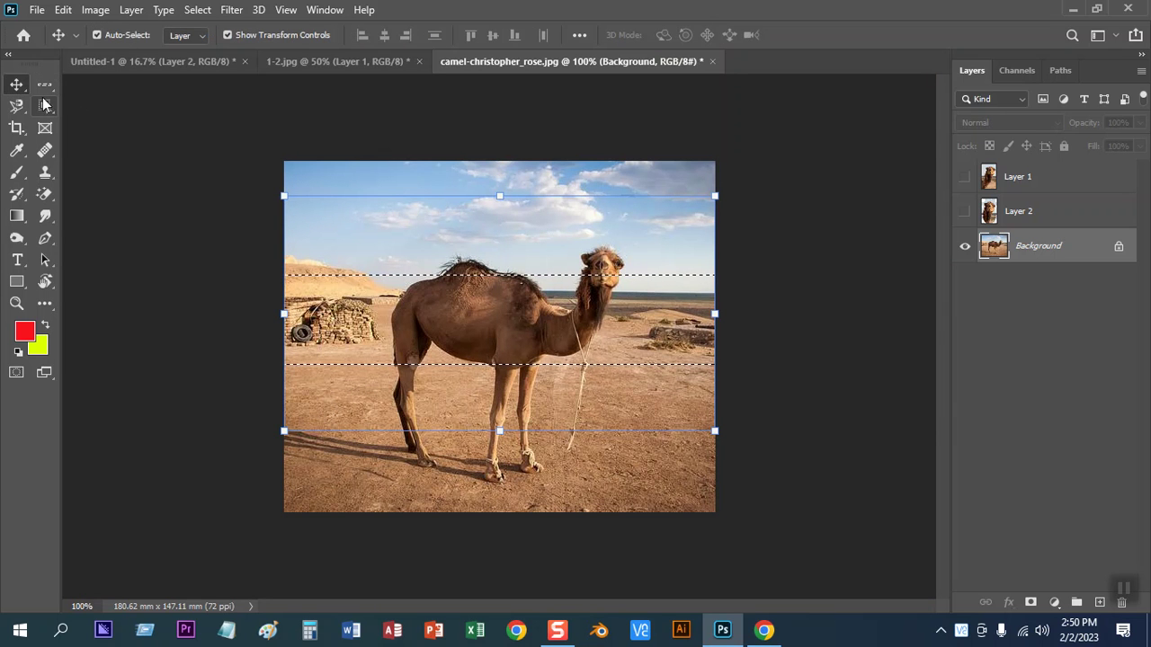
key("alt+BackSpace")
key("ctrl+d")
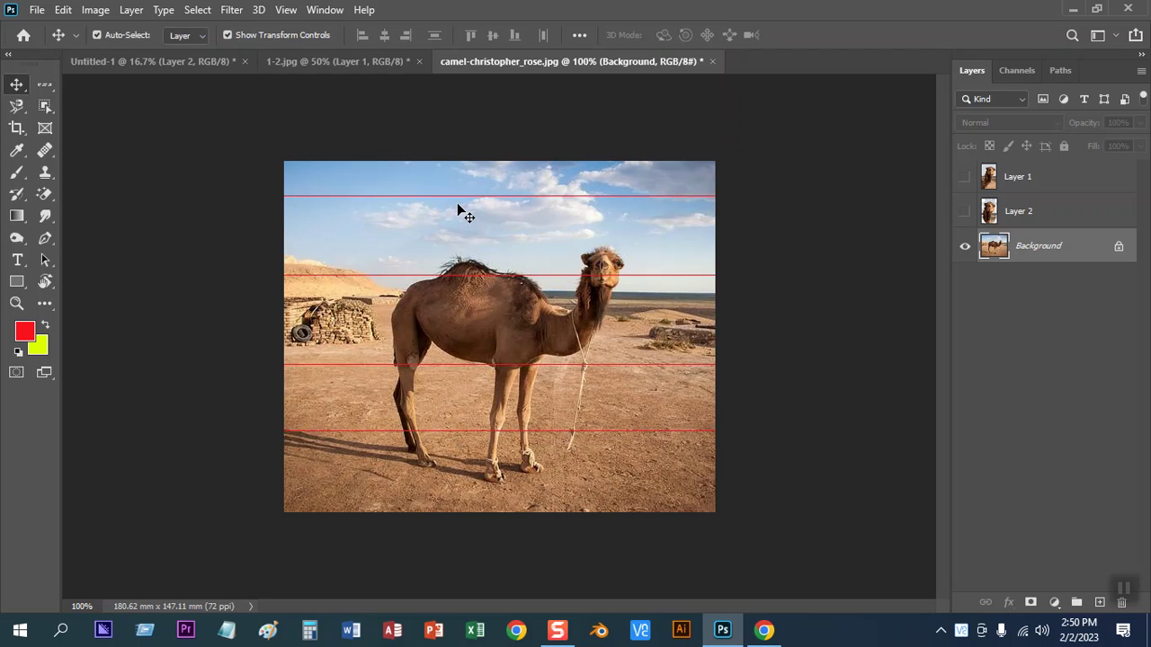
key("ctrl+z")
key("ctrl+z")
key("ctrl+z")
key("ctrl+z")
key("ctrl+z")
key("ctrl+z")
right_click(45, 85)
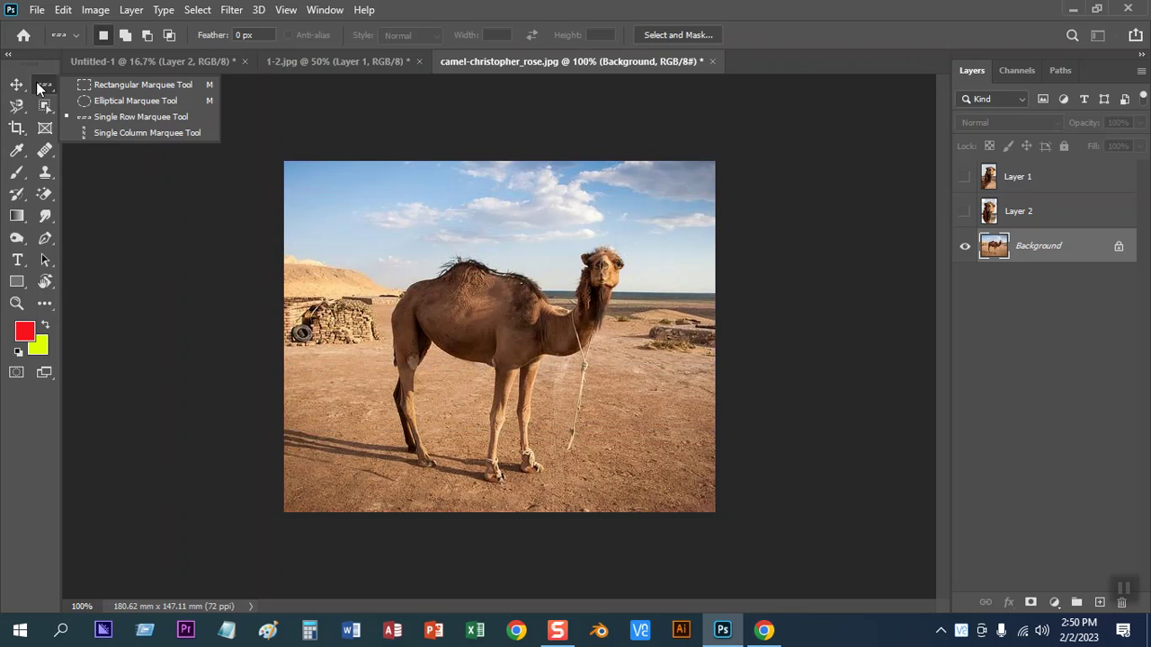
left_click(90, 134)
left_click(483, 191)
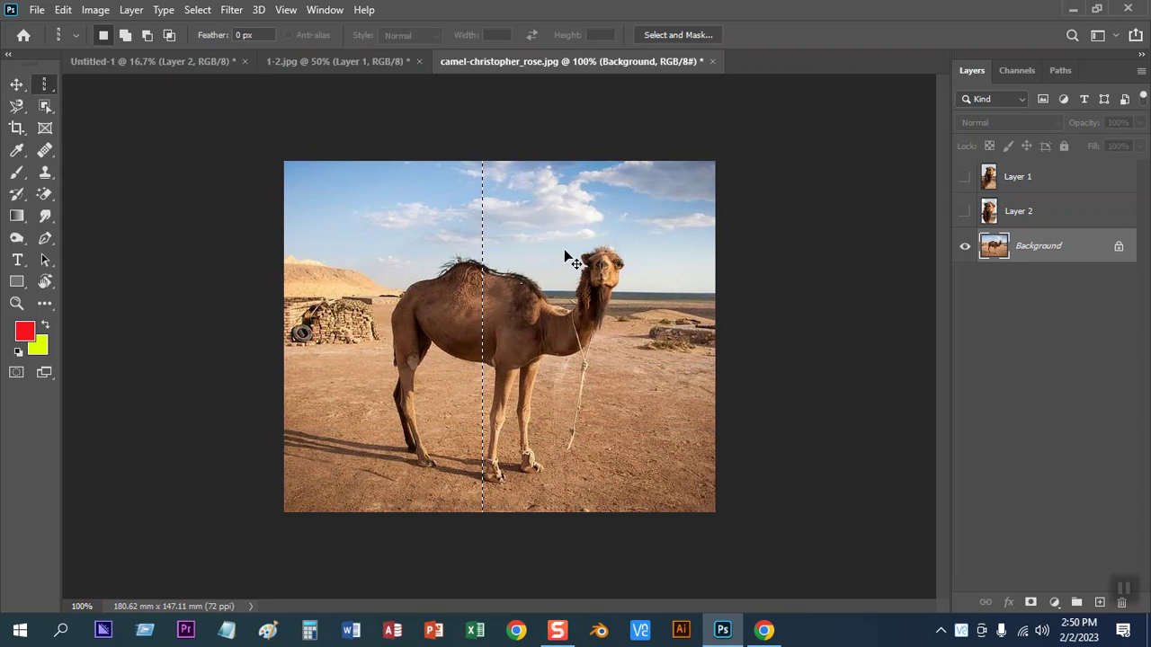
key("ctrl+BackSpace")
key("ctrl+z")
key("ctrl+d")
right_click(52, 84)
left_click(108, 84)
right_click(50, 85)
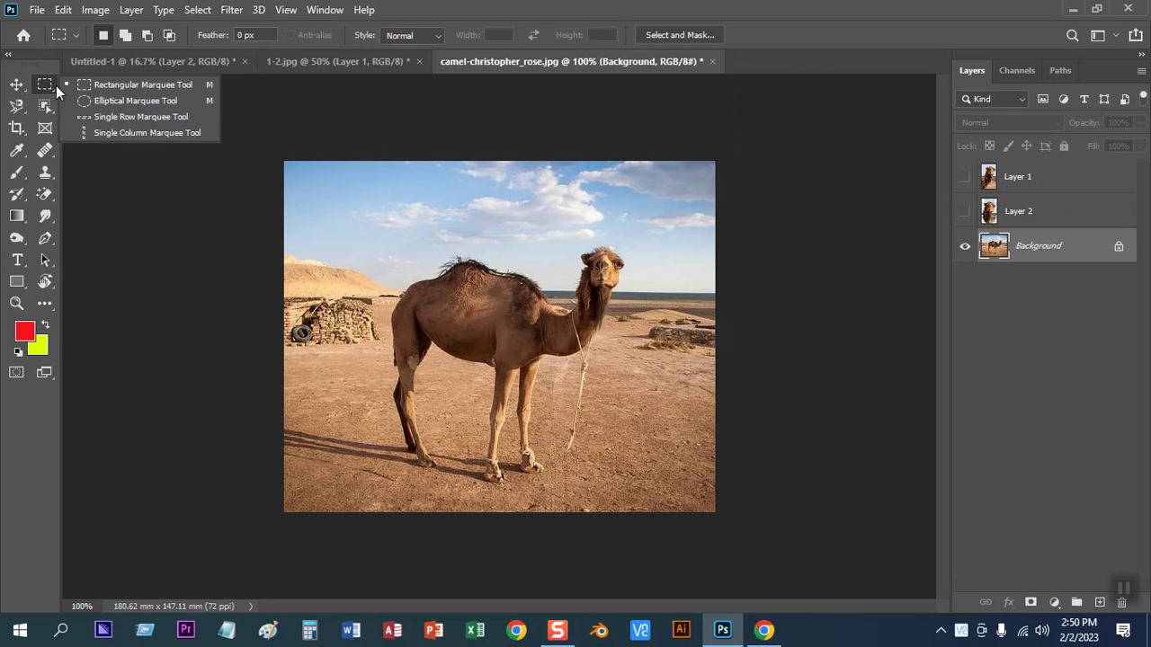
left_click(99, 84)
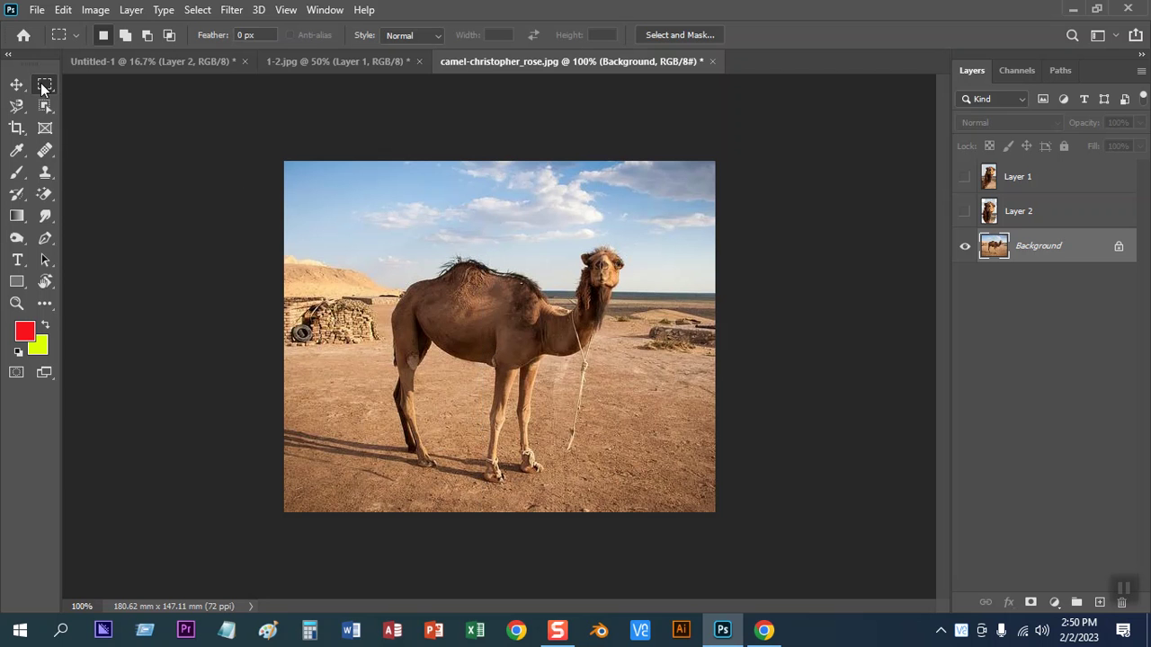
key("ctrl+plus")
key("ctrl+plus")
key("ctrl+minus")
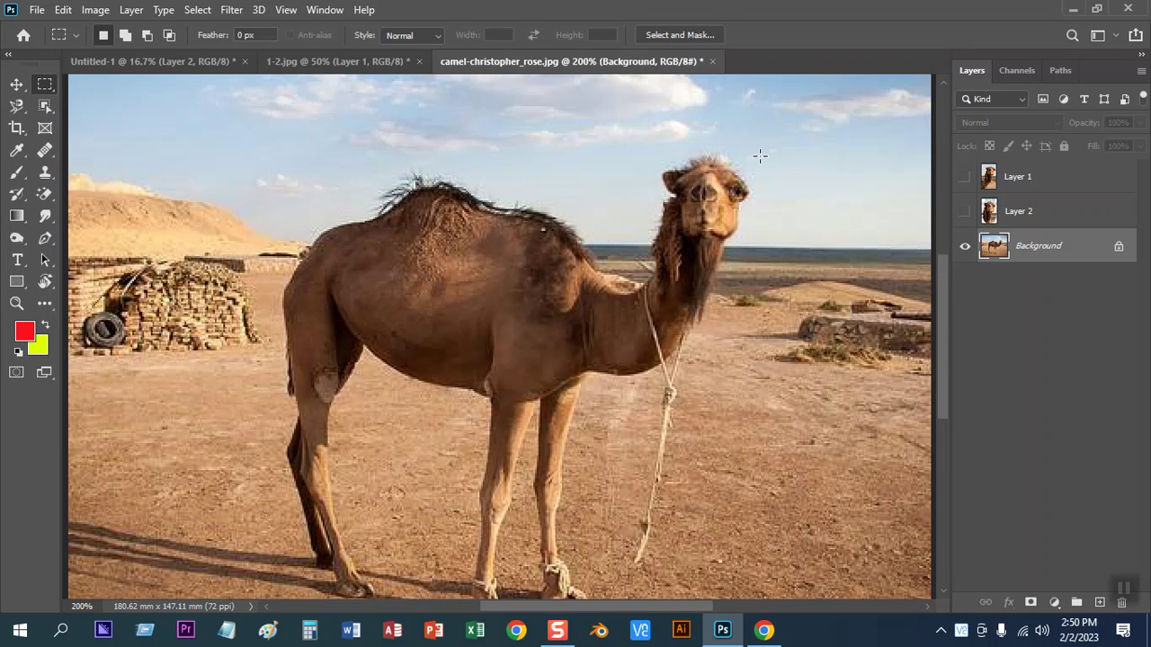
Trace the camel's head and neck with the freehand Lasso and copy it to Layer 3
left_click(18, 107)
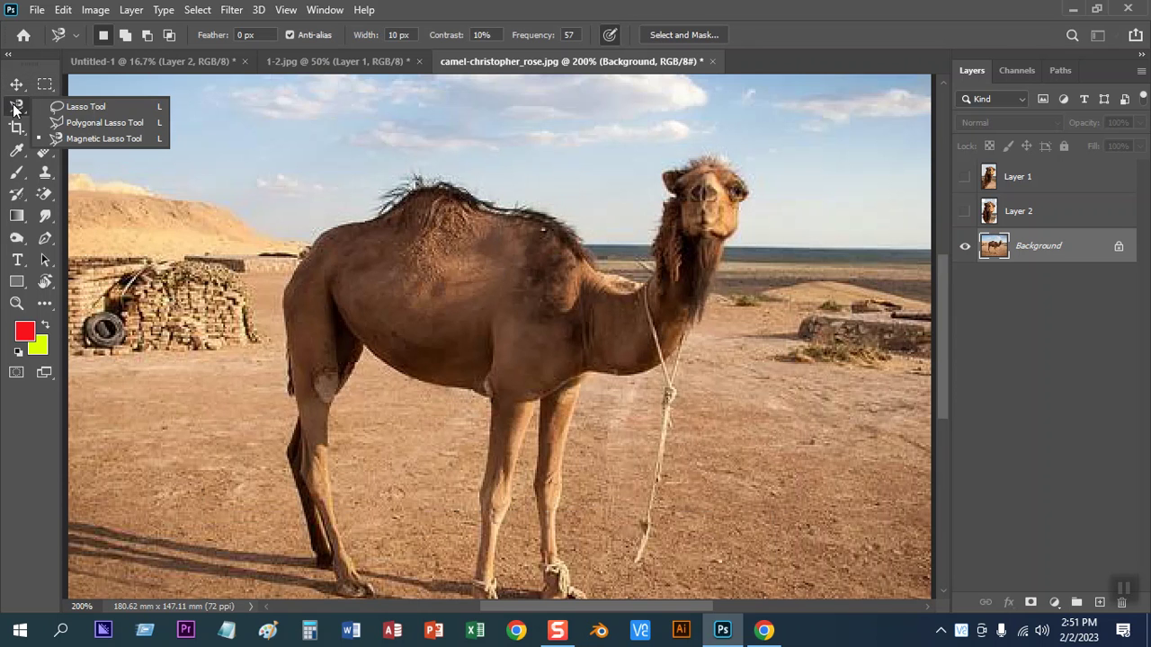
left_click(86, 109)
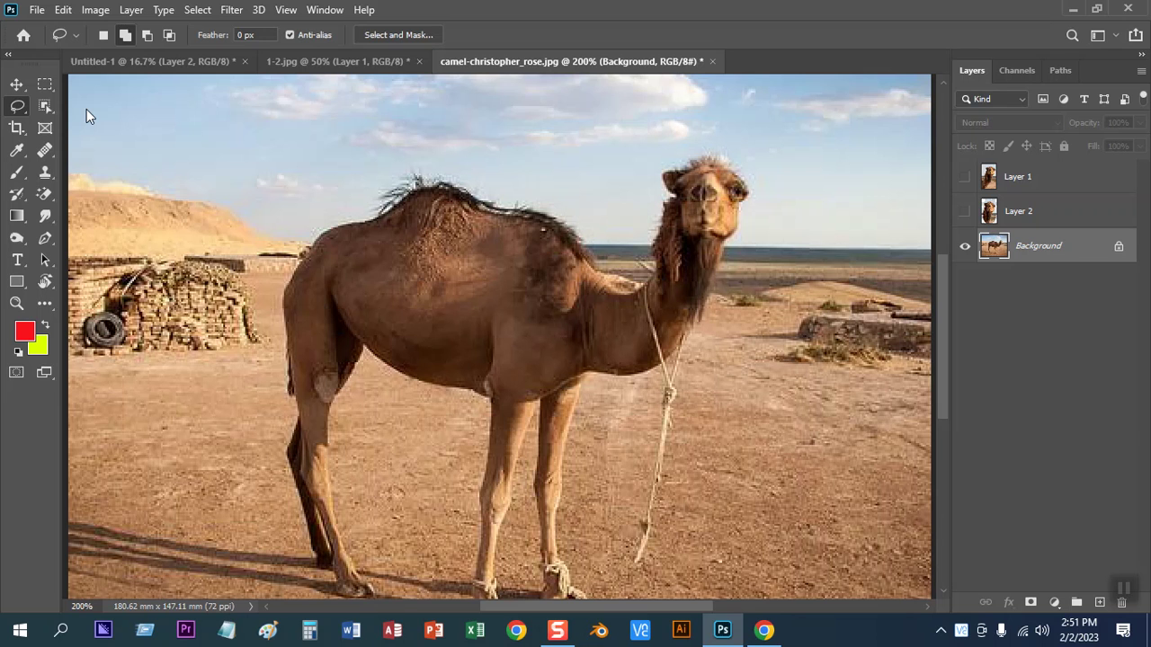
mouse_move(610, 271)
left_mouse_down()
mouse_move(676, 167)
mouse_move(733, 149)
mouse_move(755, 207)
mouse_move(687, 357)
mouse_move(589, 396)
mouse_move(572, 459)
mouse_move(597, 311)
mouse_move(616, 262)
mouse_move(624, 275)
left_mouse_up()
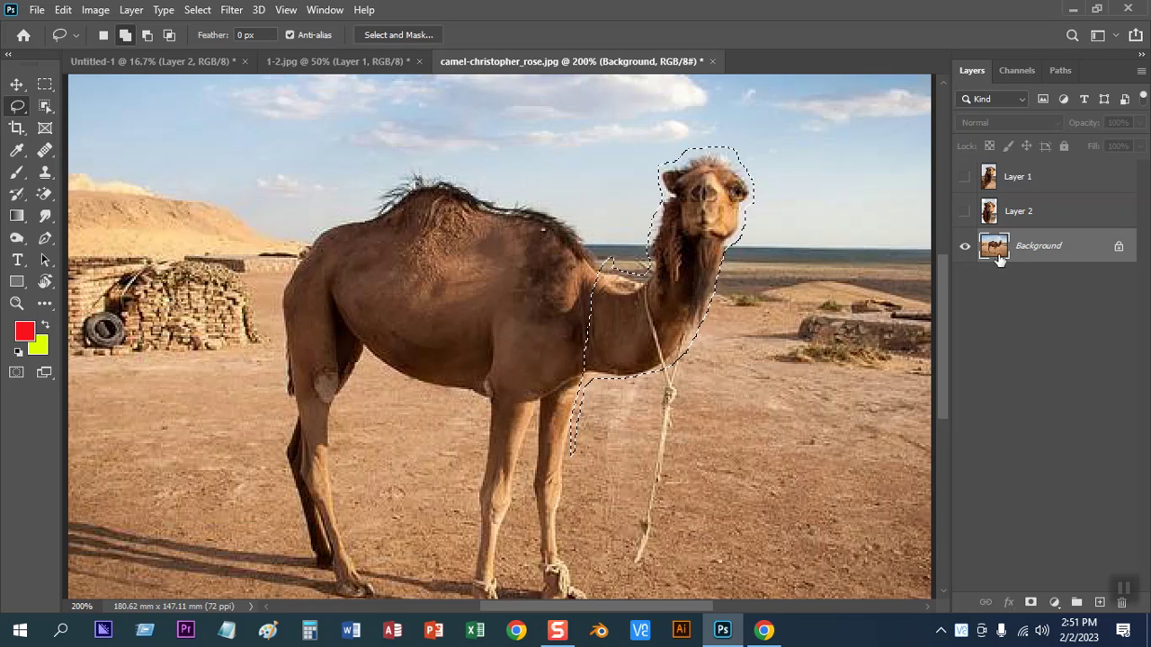
key("ctrl+j")
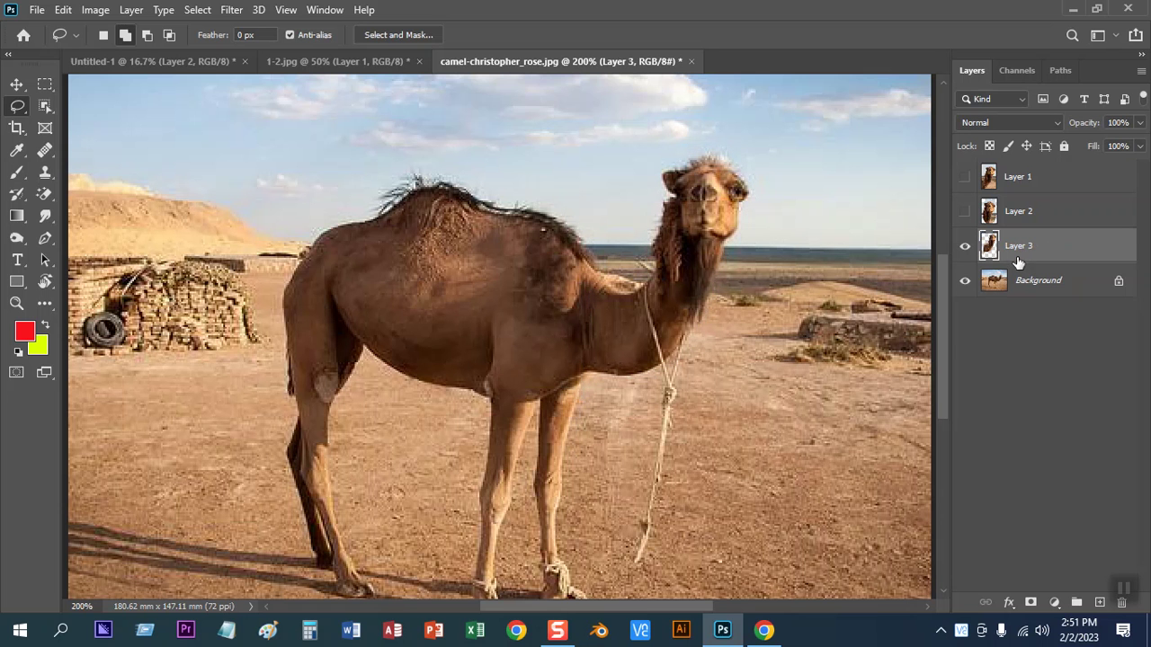
Toggle layer visibility to compare the Layer 3 cut-out with Layers 1, 2 and the photo
left_click(966, 281)
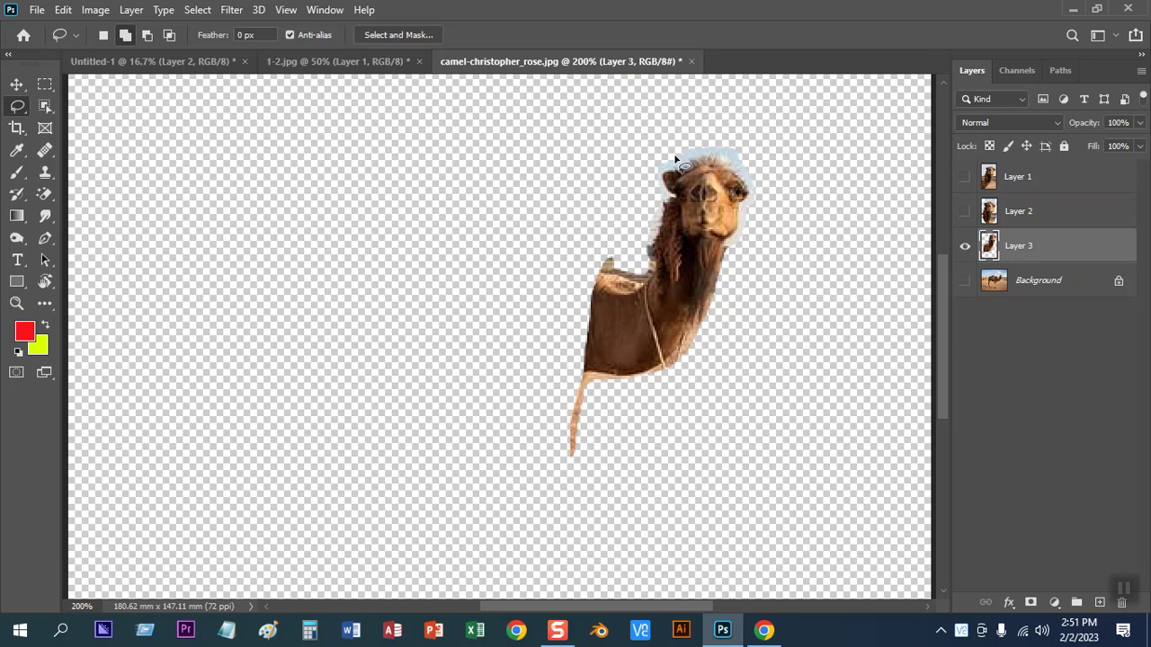
left_click(964, 247)
left_click(965, 178)
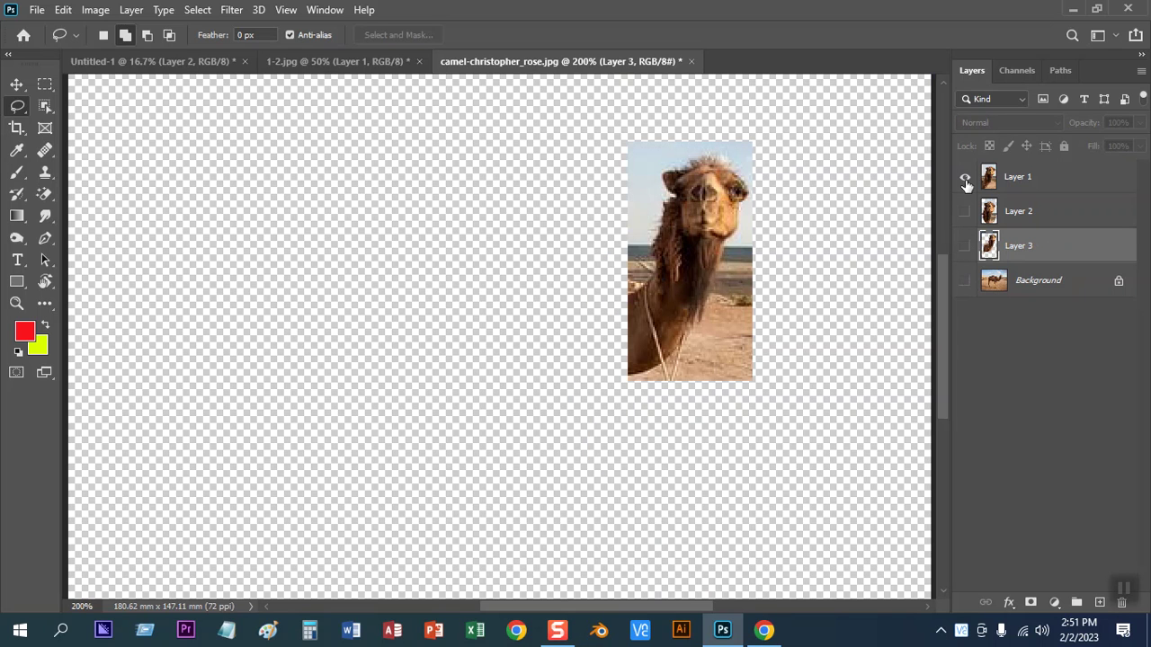
left_click(965, 178)
left_click(965, 213)
left_click(965, 212)
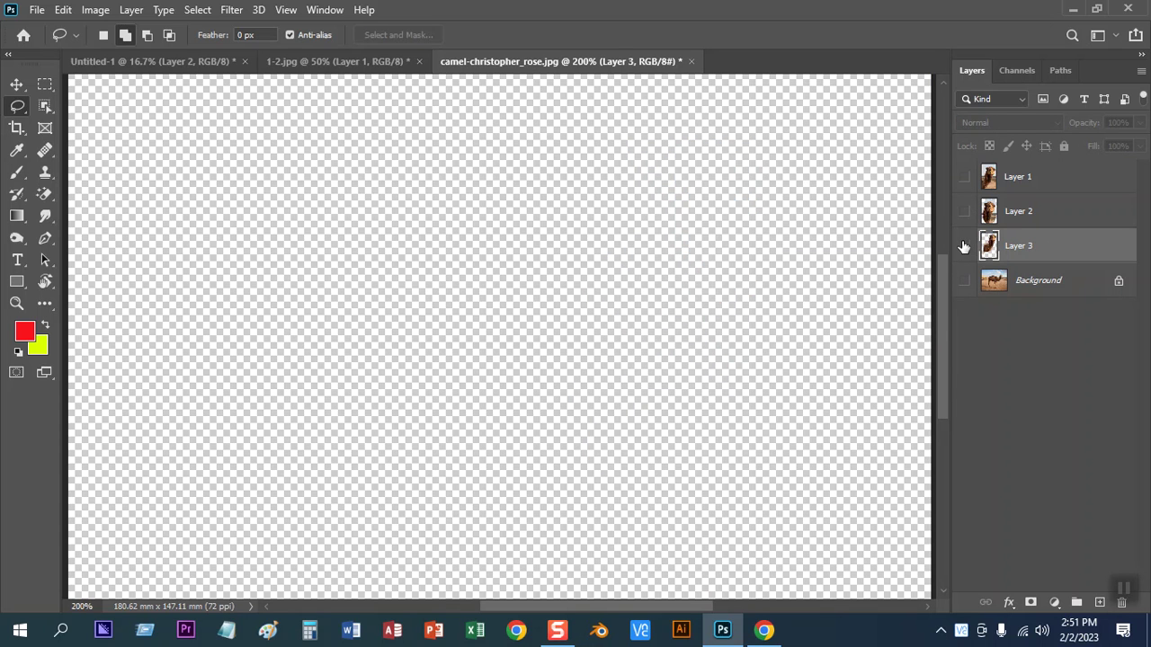
left_click(964, 248)
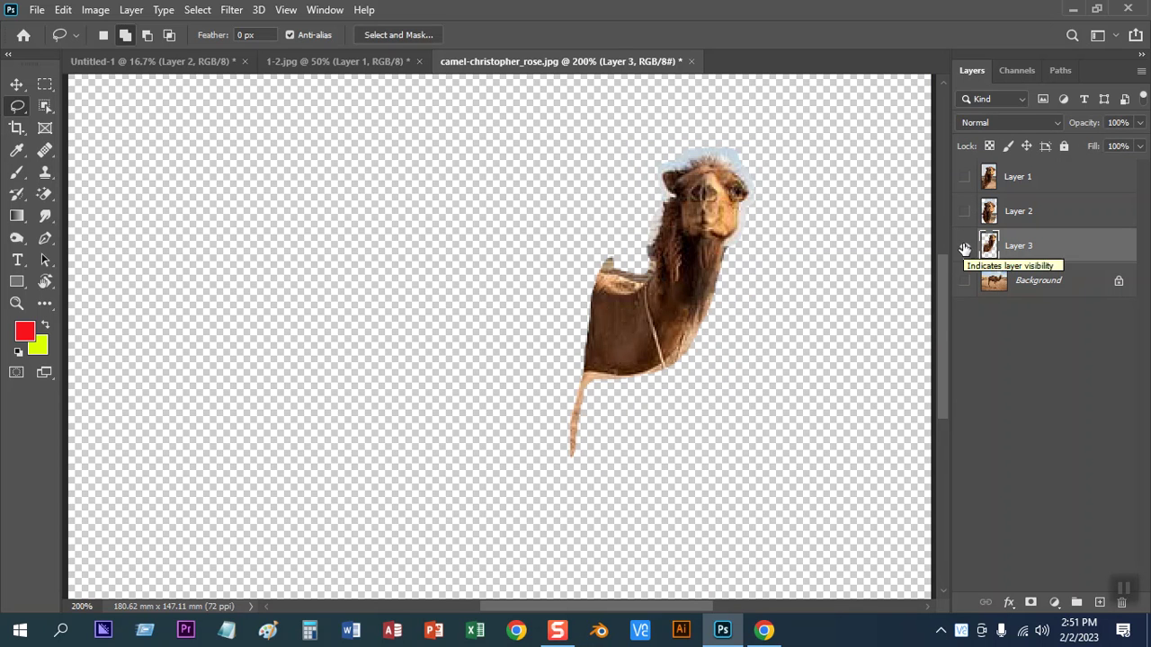
left_click(964, 247)
left_click(965, 282)
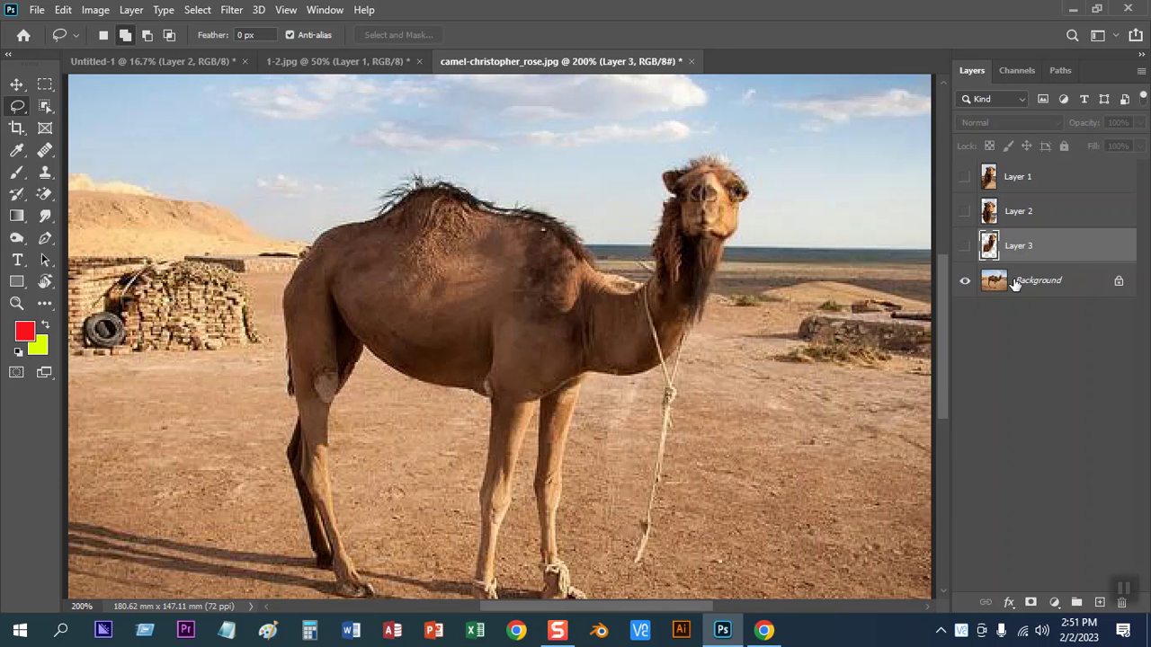
Select the Background layer and briefly hide it to view the cut-out alone
left_click(1022, 284)
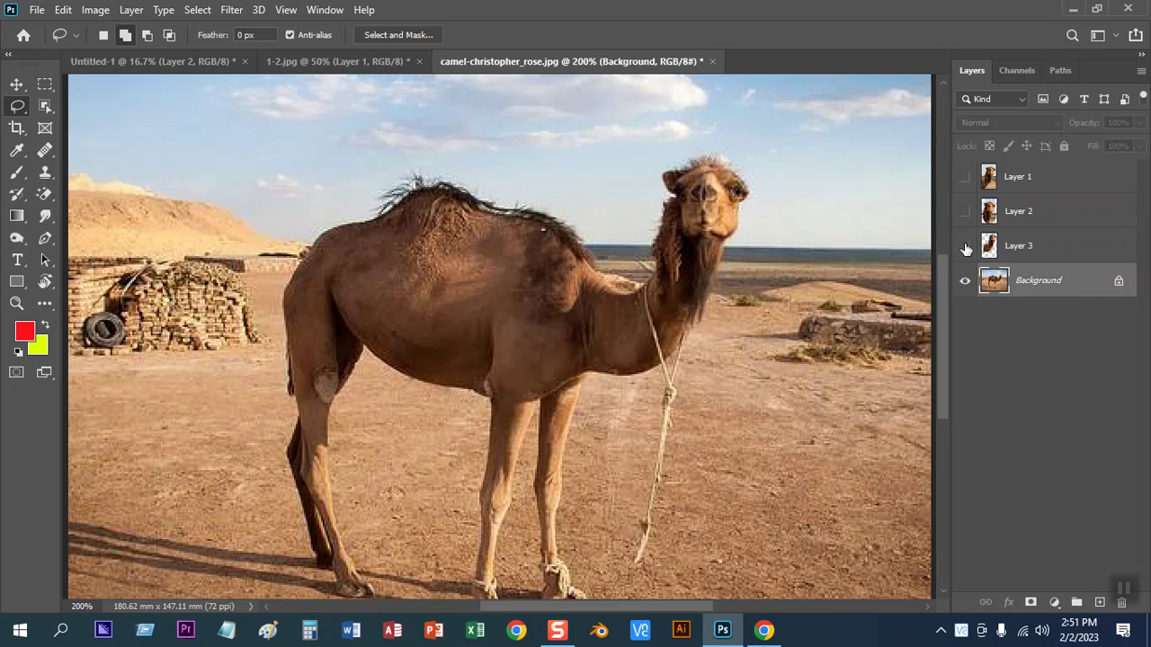
left_click(971, 286)
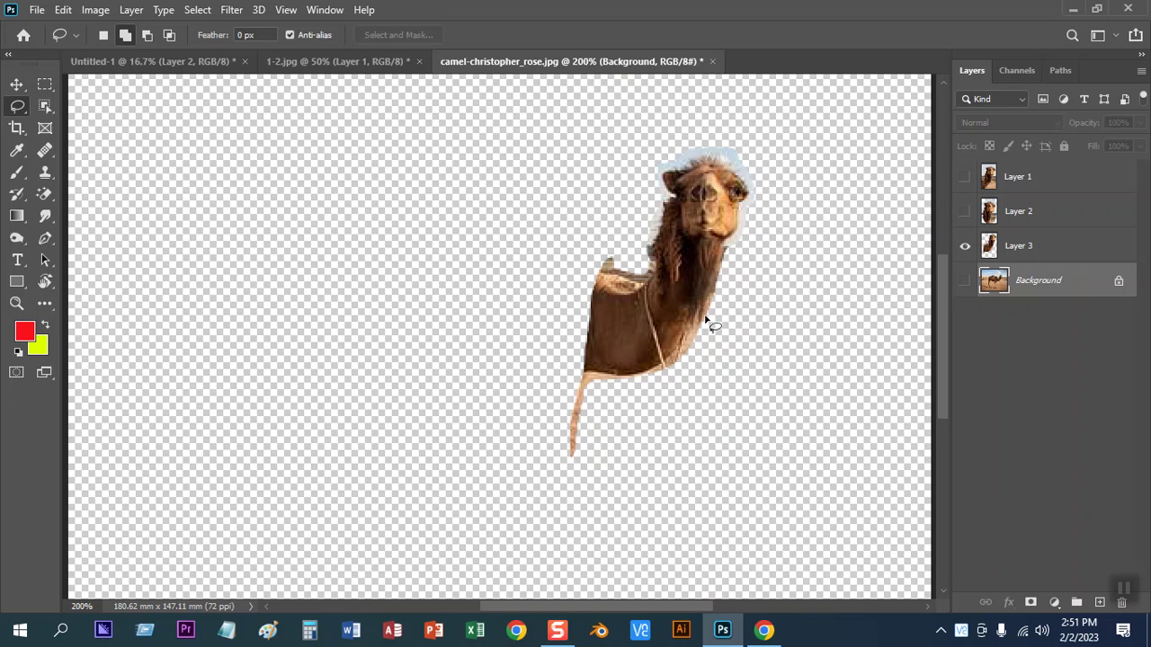
left_click(968, 284)
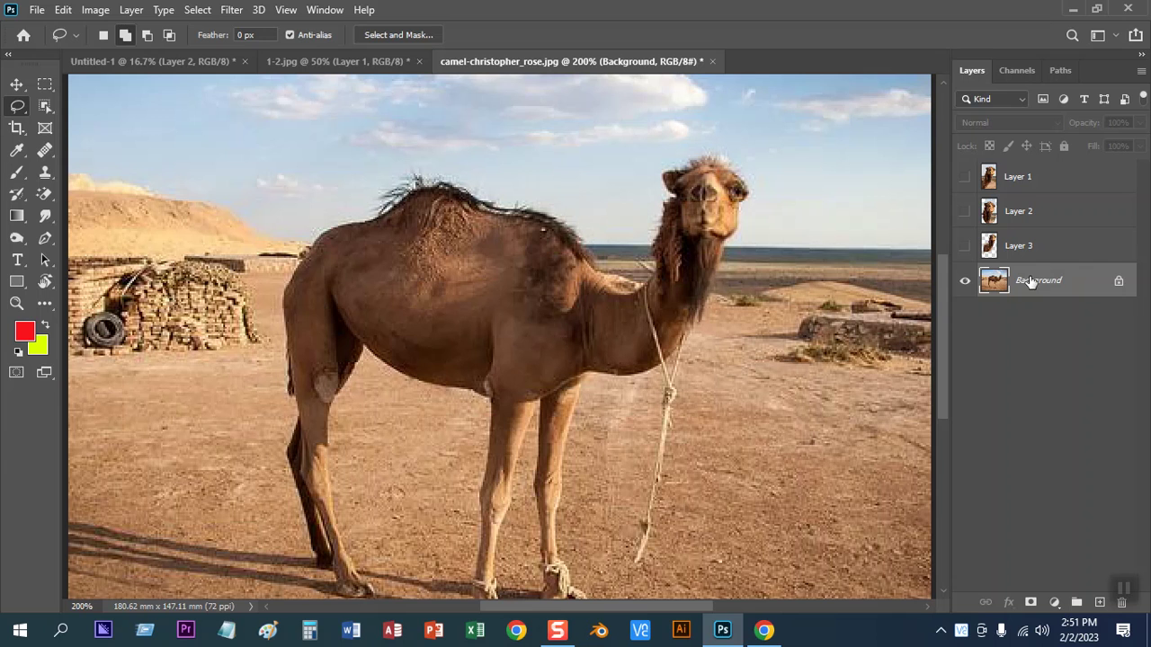
right_click(11, 108)
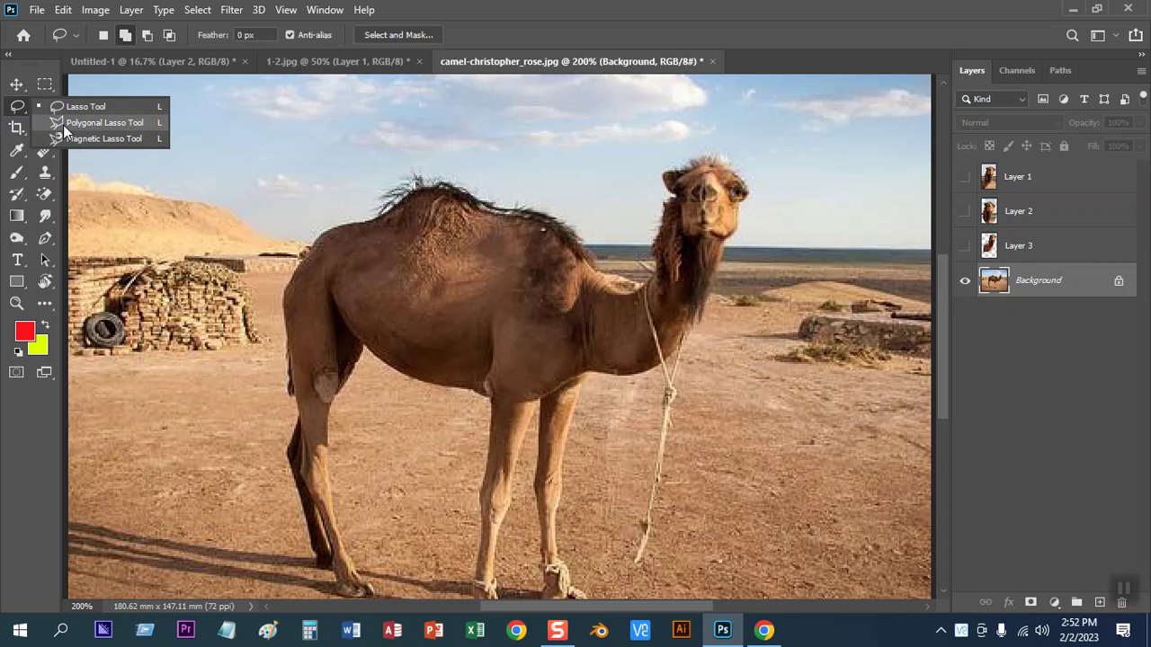
Draw a practice Polygonal Lasso outline in the sky, then deselect it with Ctrl+D
left_click(114, 130)
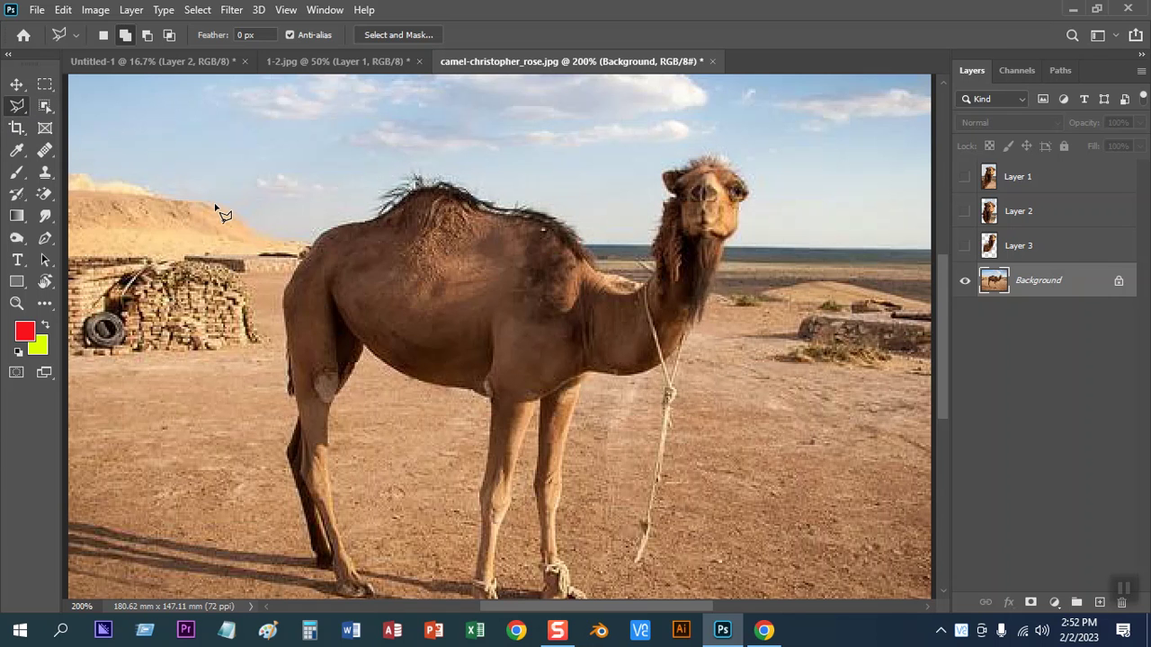
left_click(214, 197)
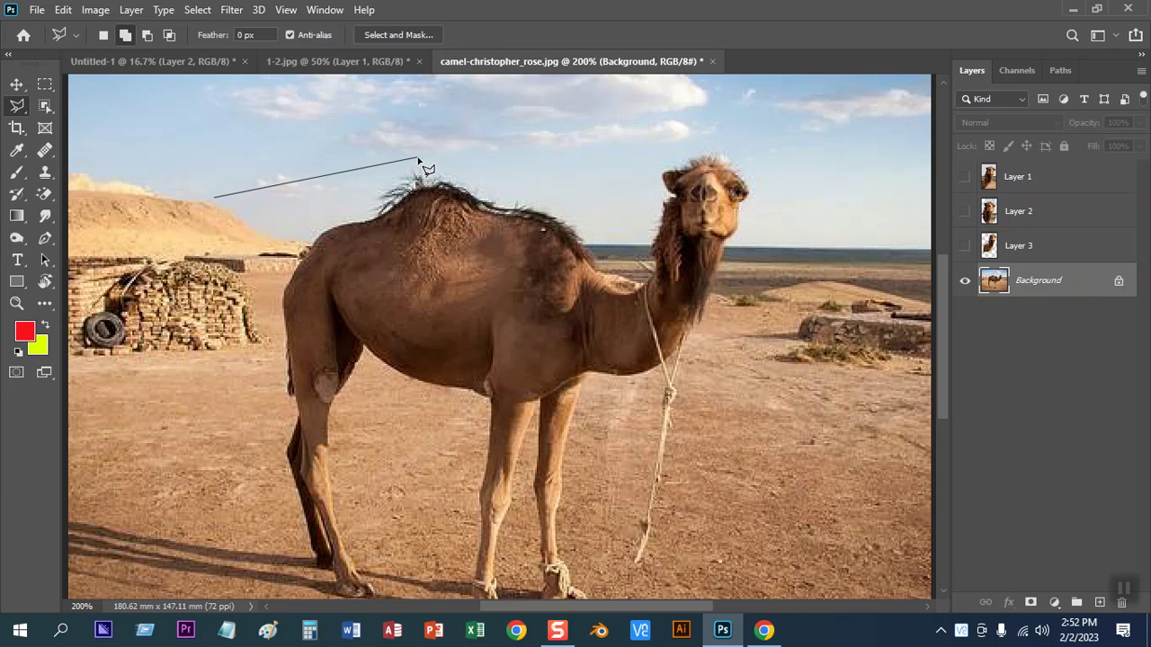
left_click(417, 158)
left_click(413, 133)
left_click(360, 105)
left_click(278, 107)
left_click(203, 115)
left_click(199, 178)
left_click(214, 197)
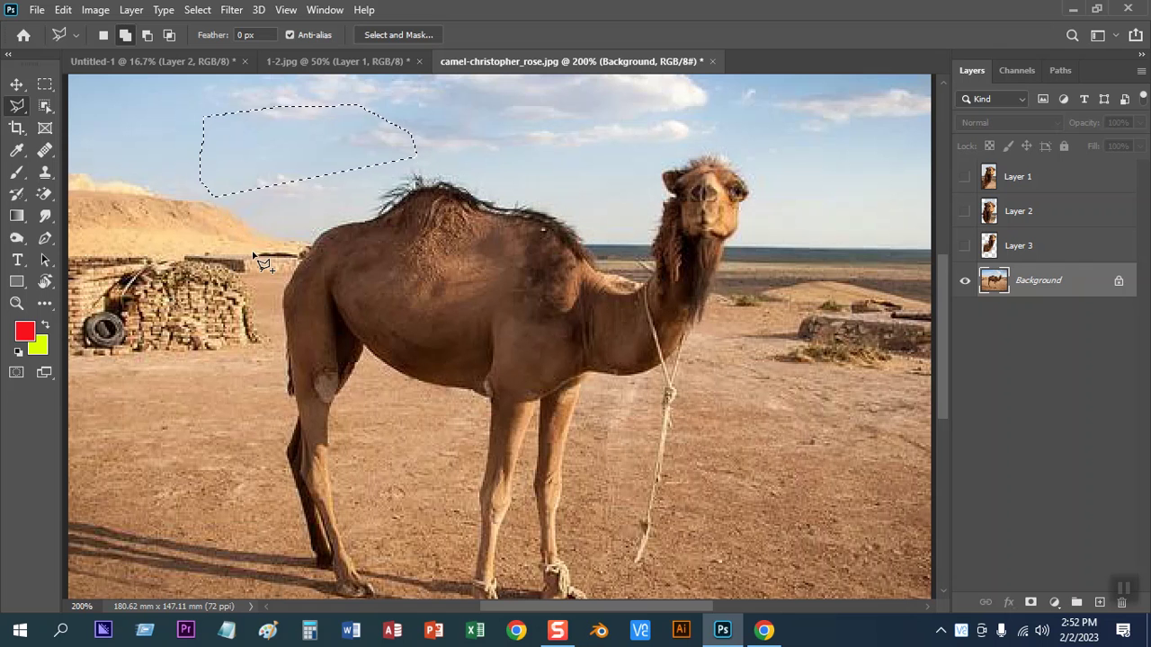
key("ctrl+d")
left_click(37, 10)
Open 1-45.jpg from the Image folder and zoom in to 200%
left_click(45, 44)
scroll(476, 218, "down", 2)
scroll(486, 215, "down", 3)
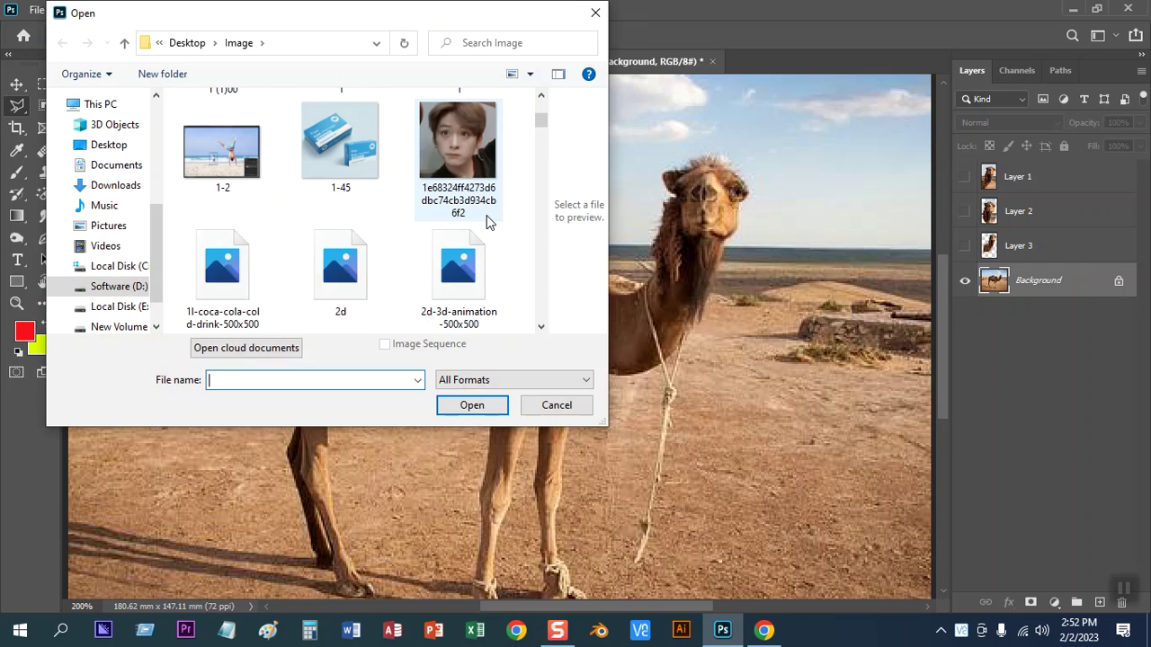
left_click(355, 152)
left_click(458, 404)
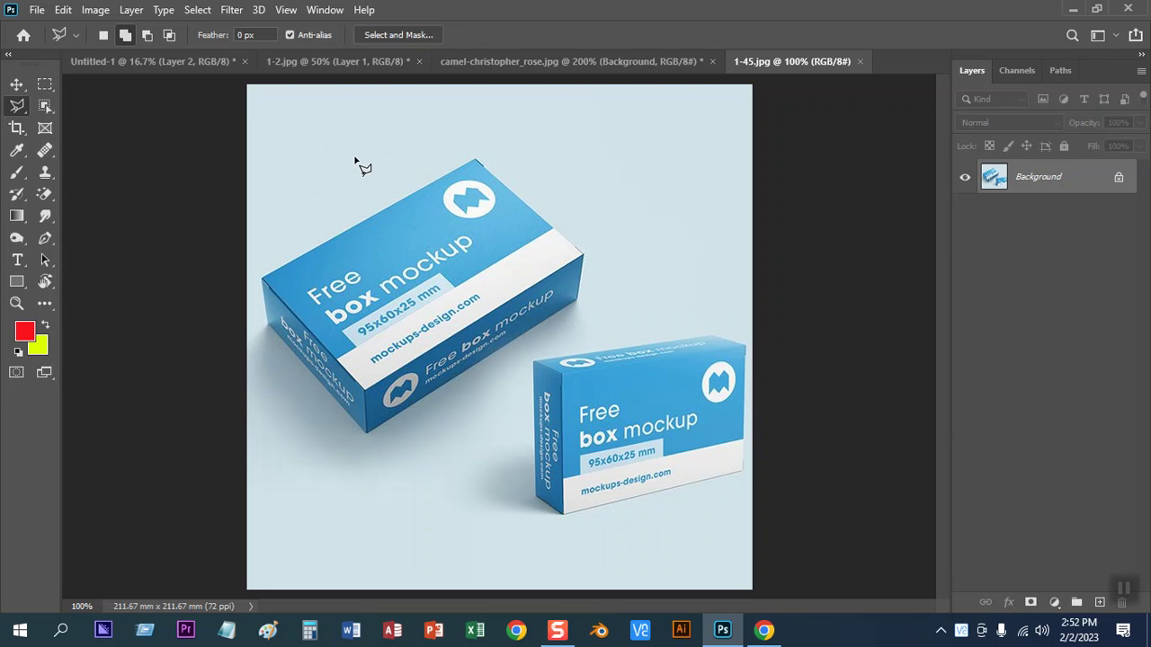
key("ctrl+equal")
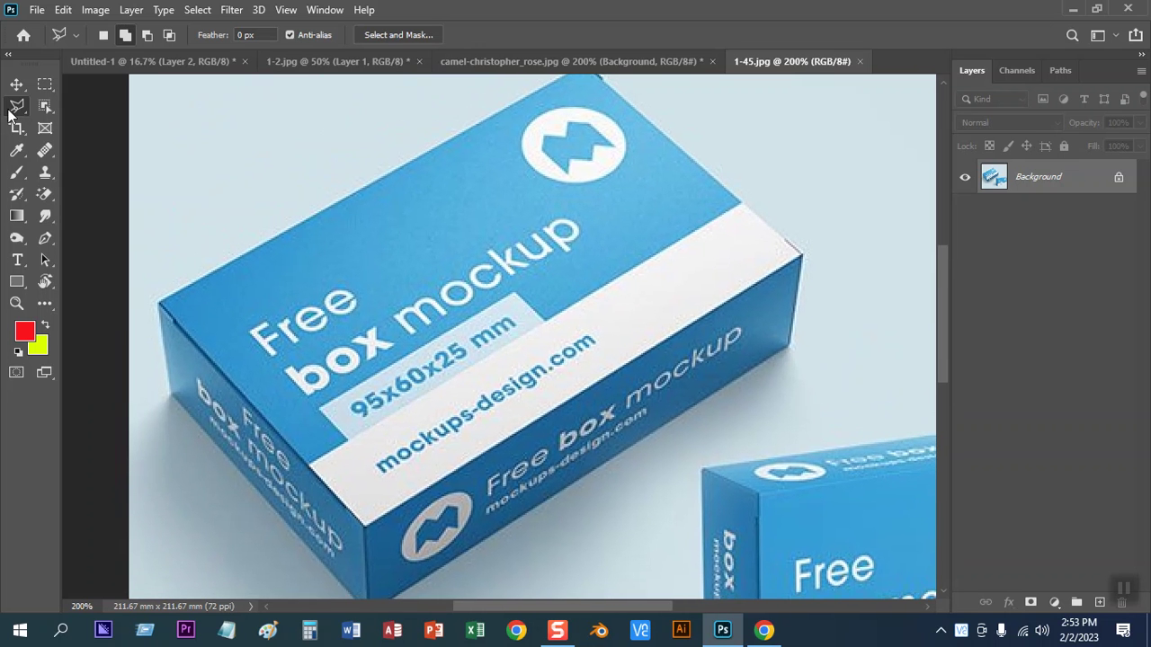
scroll(261, 359, "down", 3)
scroll(237, 270, "left", 2)
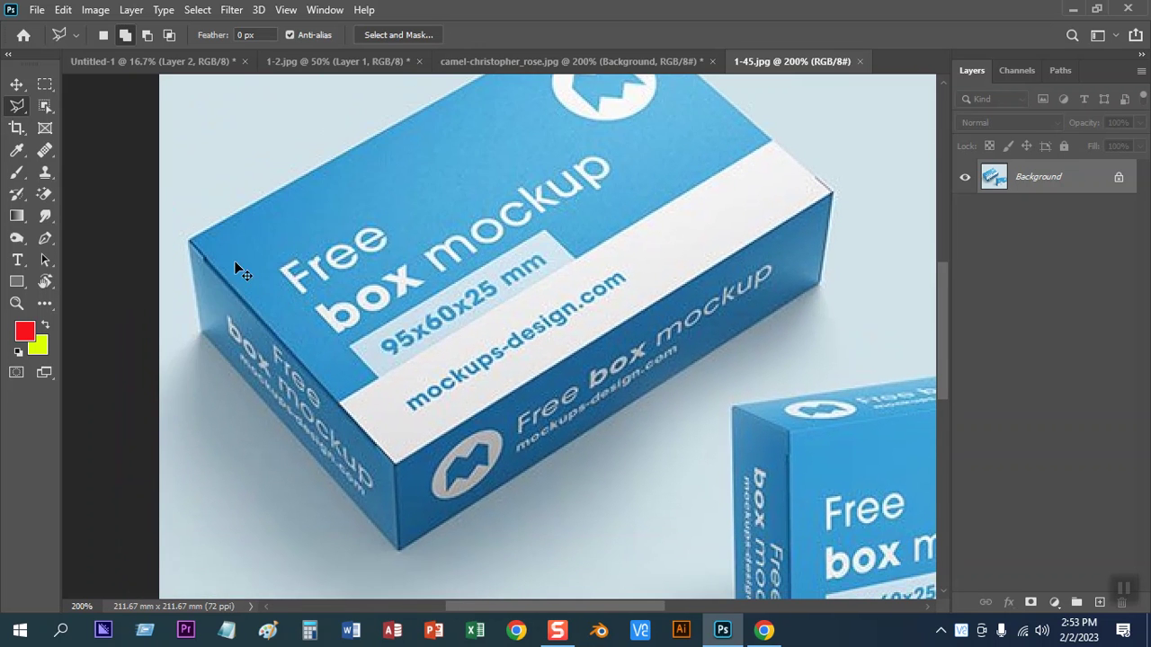
Zoom to 500% and start the polygonal outline at the large box's left and top corners
key("ctrl+equal")
key("ctrl+equal")
key("ctrl+equal")
left_click_drag(265, 264, 461, 318)
left_click(227, 291)
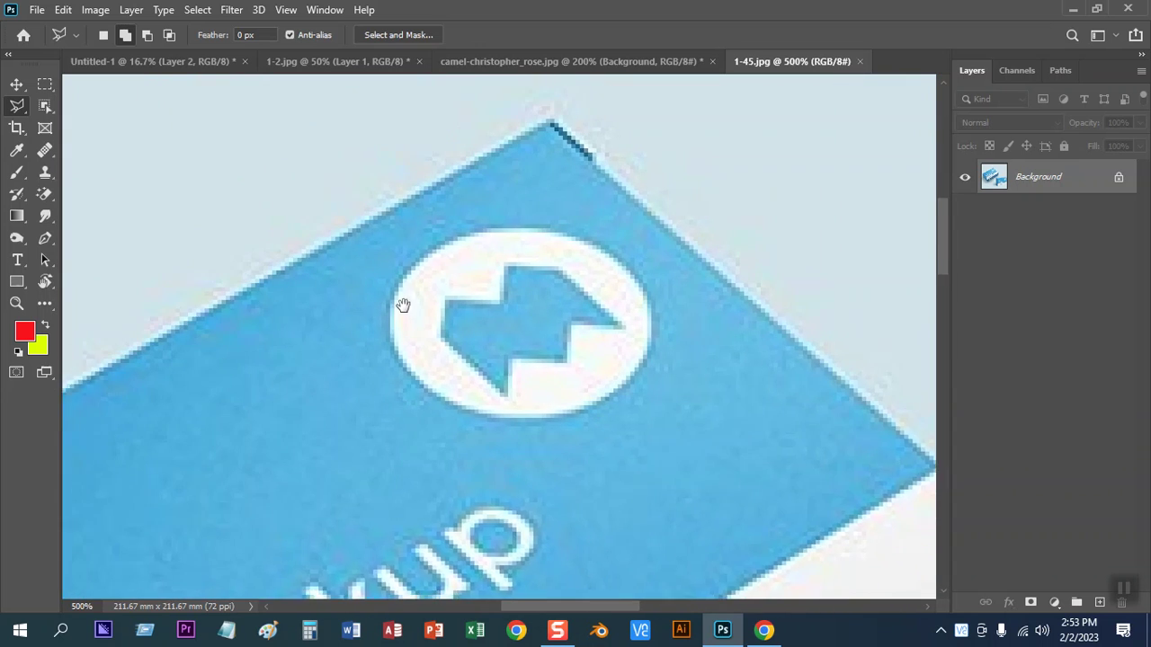
left_click_drag(403, 305, 362, 355)
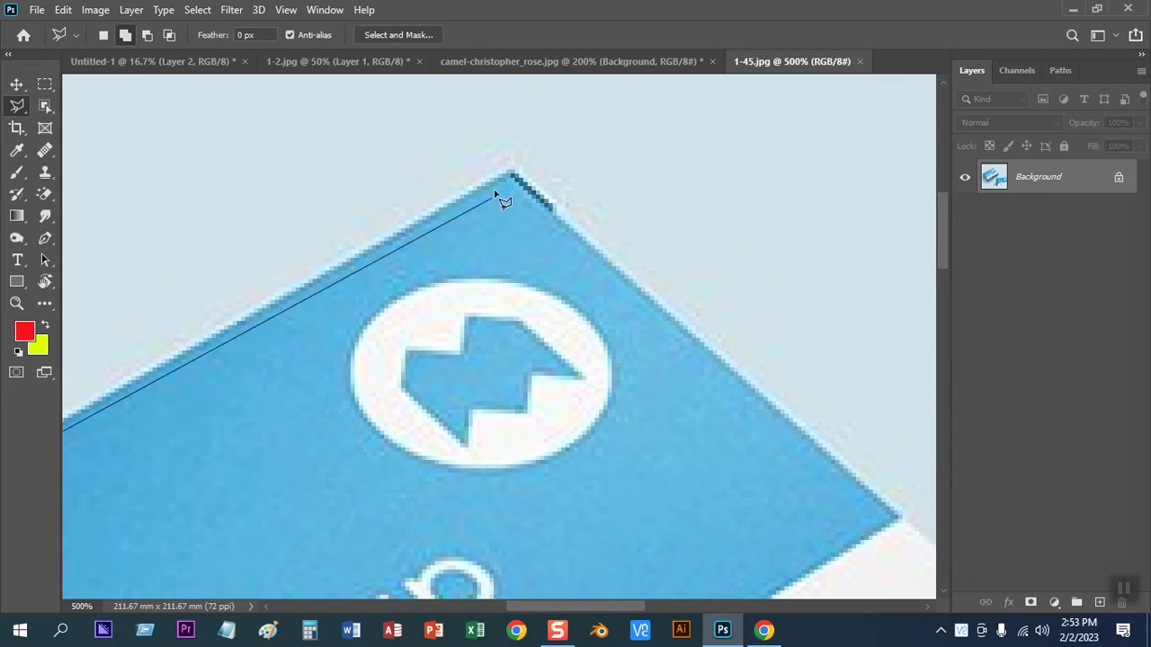
left_click(512, 171)
left_click_drag(612, 256, 533, 200)
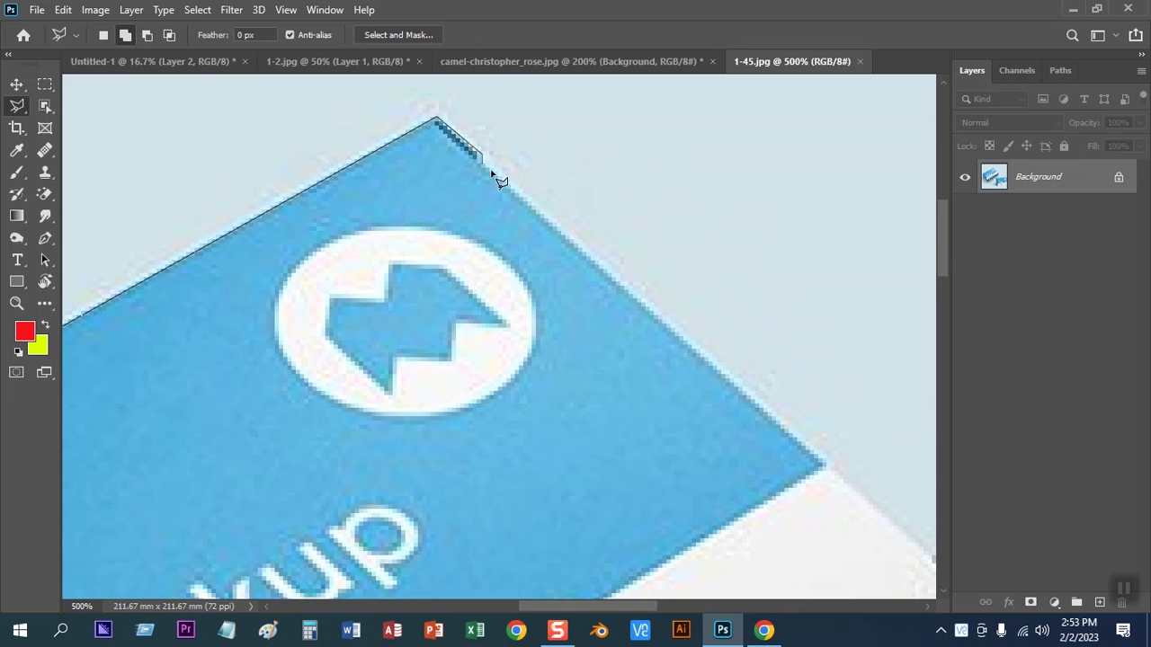
left_click_drag(486, 172, 290, 82)
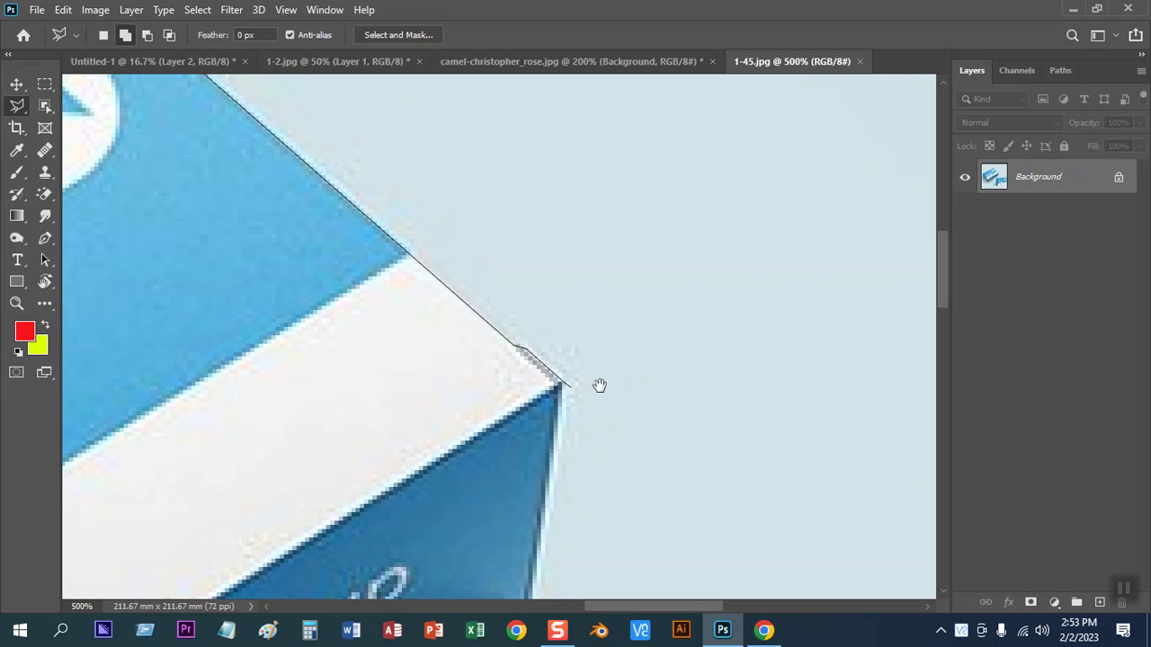
Continue through the right, bottom and lower-left corners and close the outline around the larger box
left_click_drag(600, 385, 522, 103)
left_click_drag(522, 234, 512, 173)
left_click(442, 272)
left_click_drag(453, 283, 708, 194)
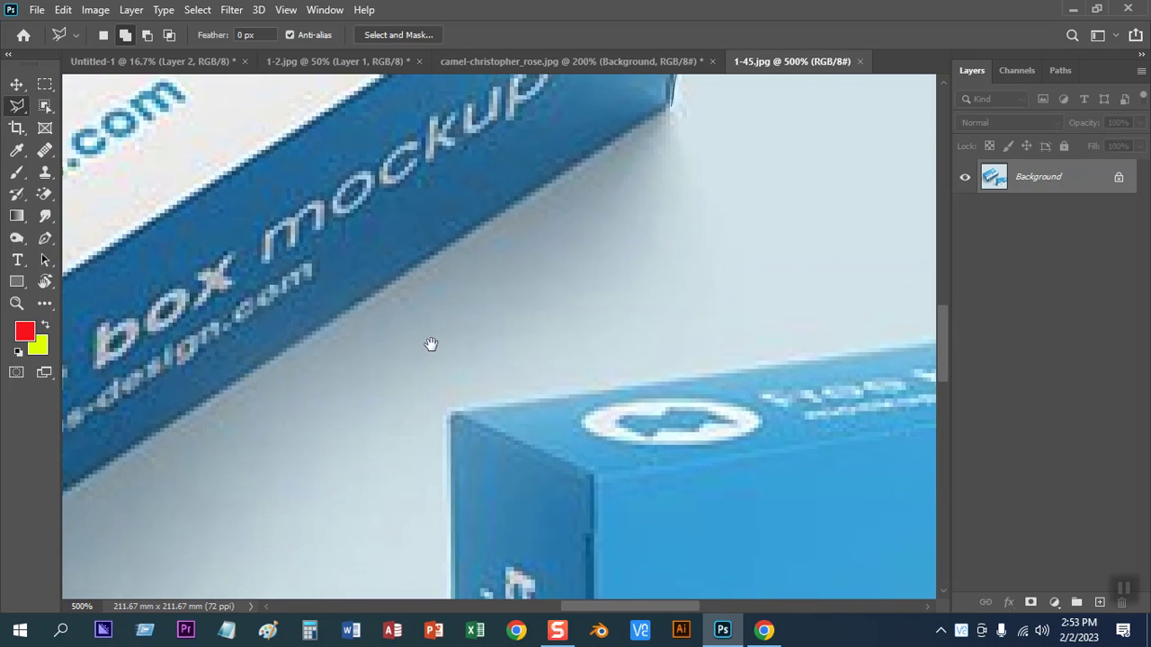
left_click(428, 324)
mouse_move(403, 316)
left_mouse_down()
mouse_move(328, 215)
mouse_move(400, 287)
left_mouse_up()
left_click(431, 221)
left_click_drag(442, 162, 479, 365)
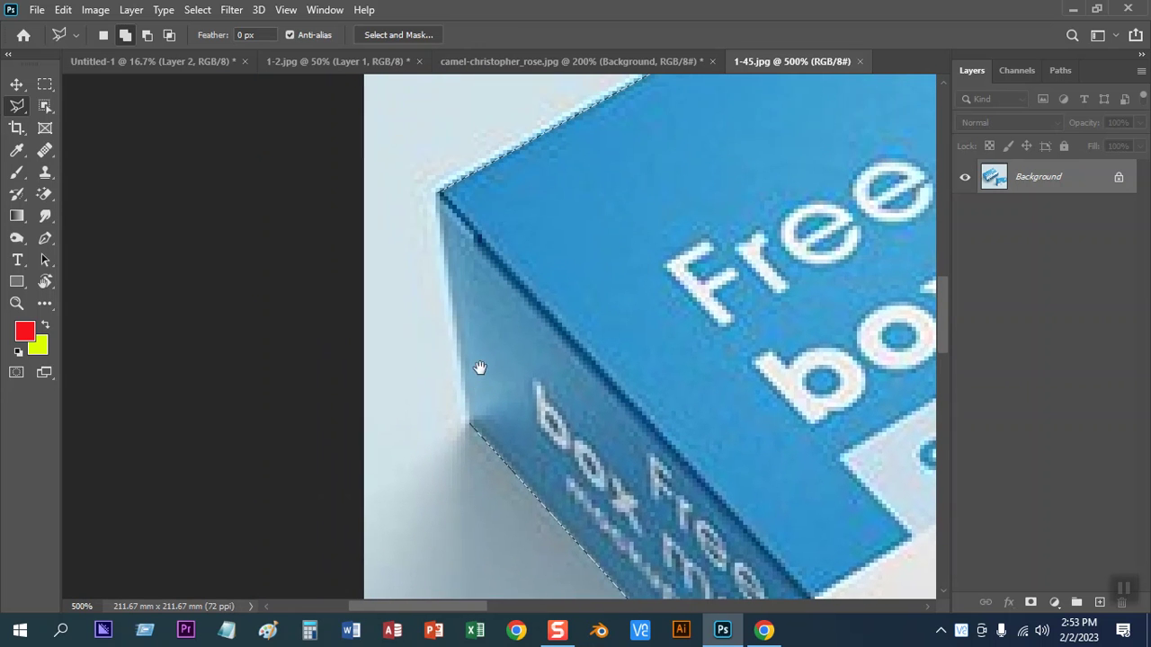
left_click(438, 195)
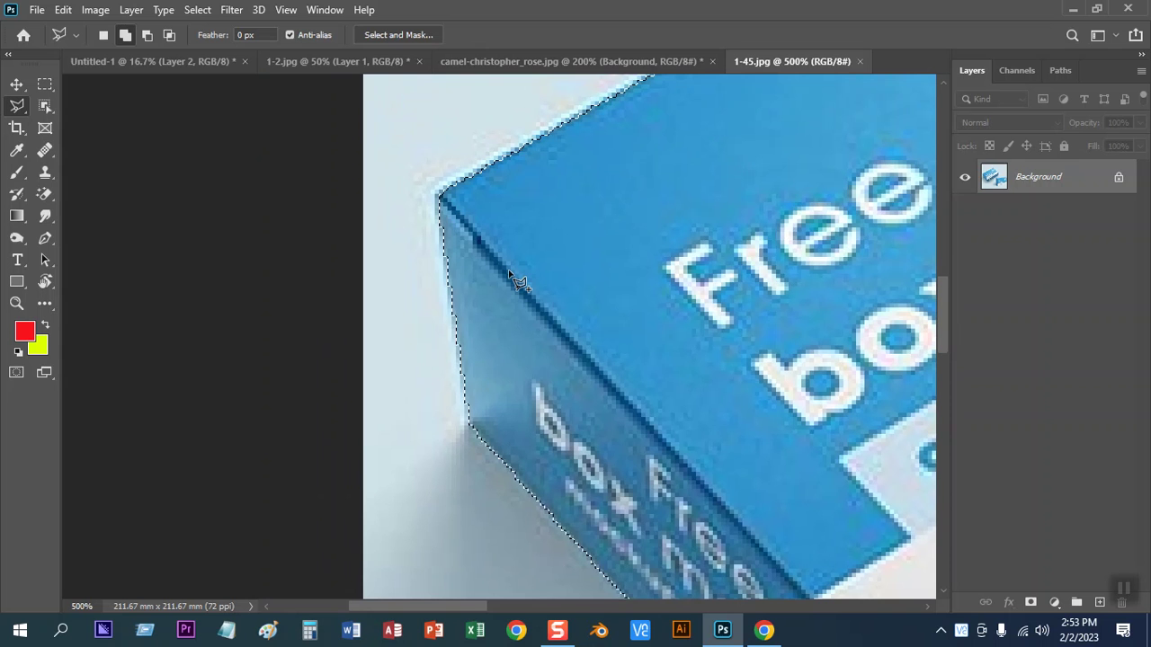
scroll(509, 275, "down", 2)
scroll(509, 275, "down", 1)
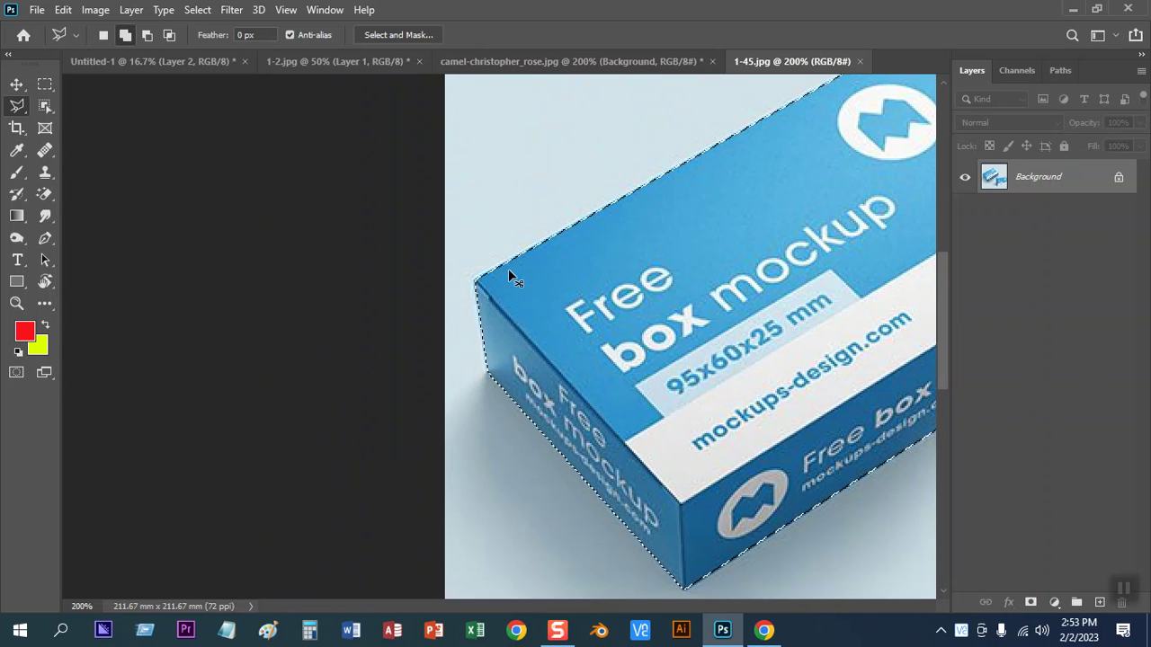
scroll(509, 275, "down", 1)
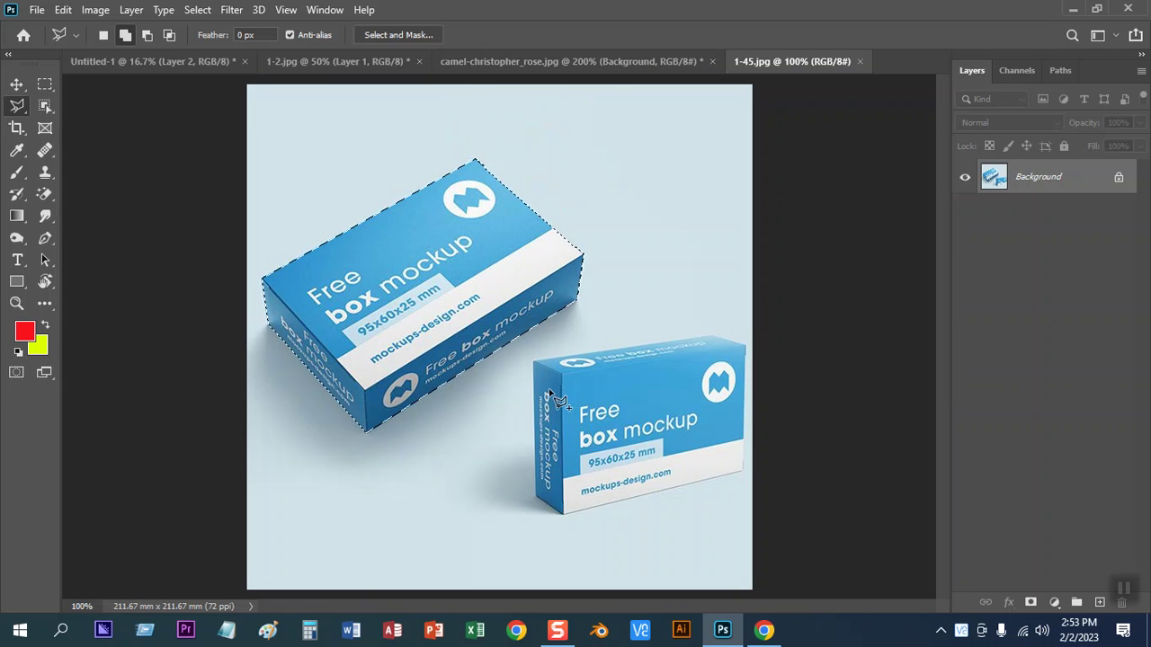
Pan to the smaller right-hand box and add its top and right corners to the selection
scroll(555, 396, "up", 1)
scroll(555, 396, "up", 2)
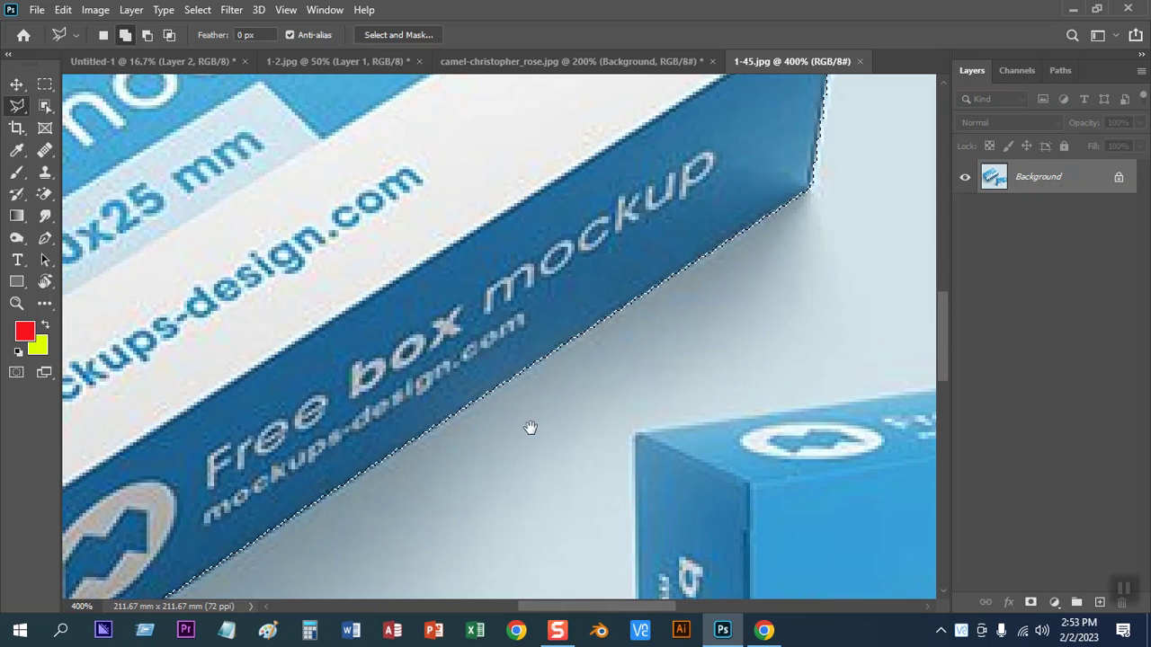
left_click_drag(530, 426, 311, 359)
left_click_drag(386, 342, 389, 352)
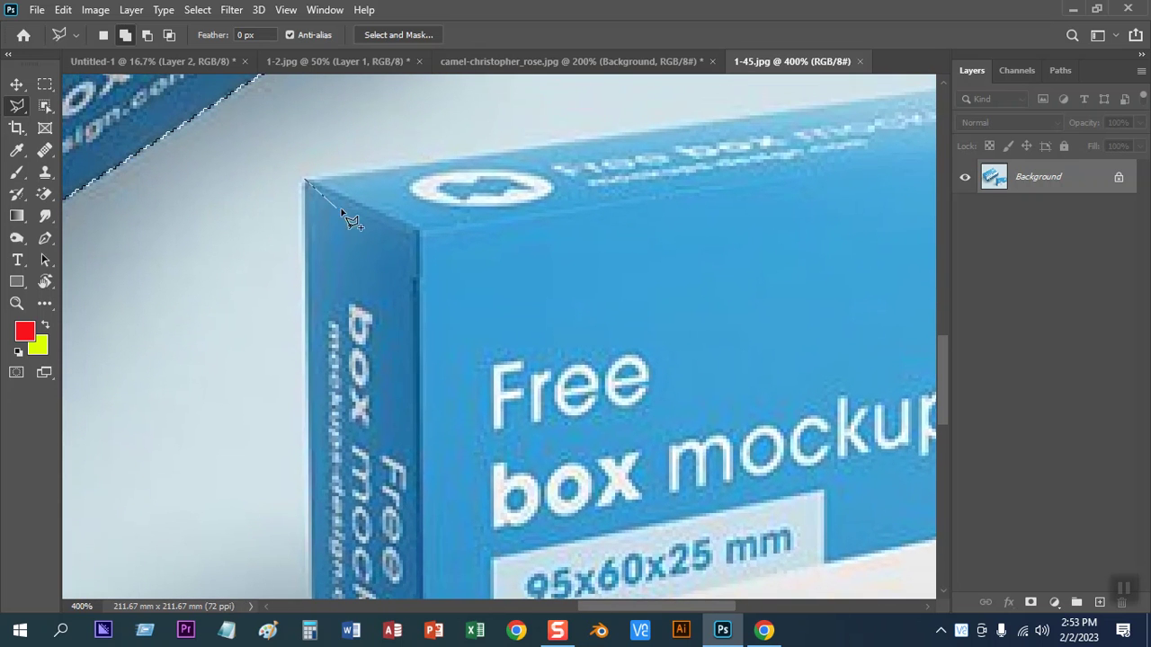
mouse_move(905, 180)
left_mouse_down()
mouse_move(396, 279)
mouse_move(331, 313)
left_mouse_up()
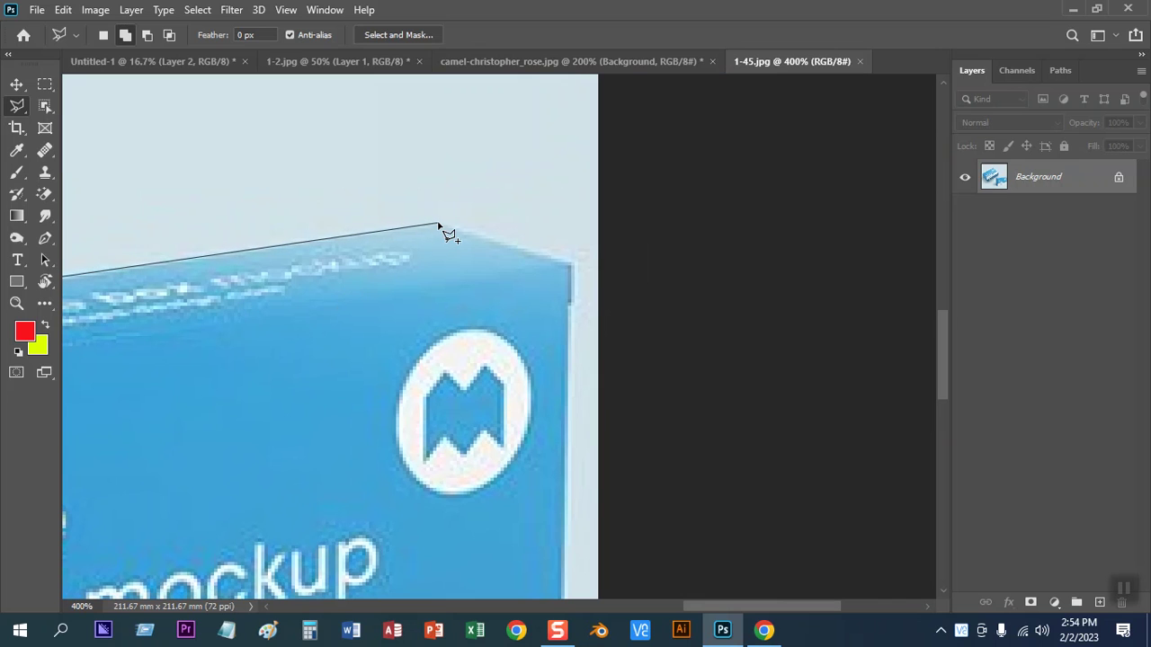
left_click(444, 224)
left_click(574, 266)
scroll(540, 234, "down", 3)
scroll(539, 257, "down", 1)
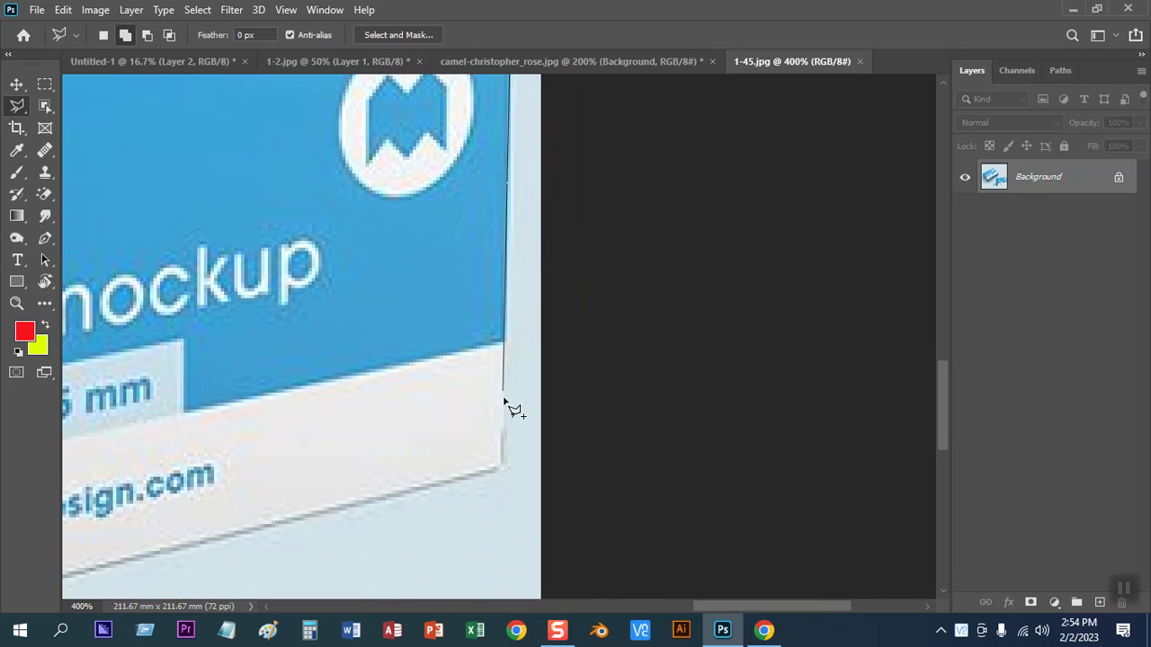
Finish the smaller box's outline along its bottom corners, close it, and copy both boxes to Layer 1
left_click(506, 468)
scroll(638, 368, "left", 10)
left_click(427, 415)
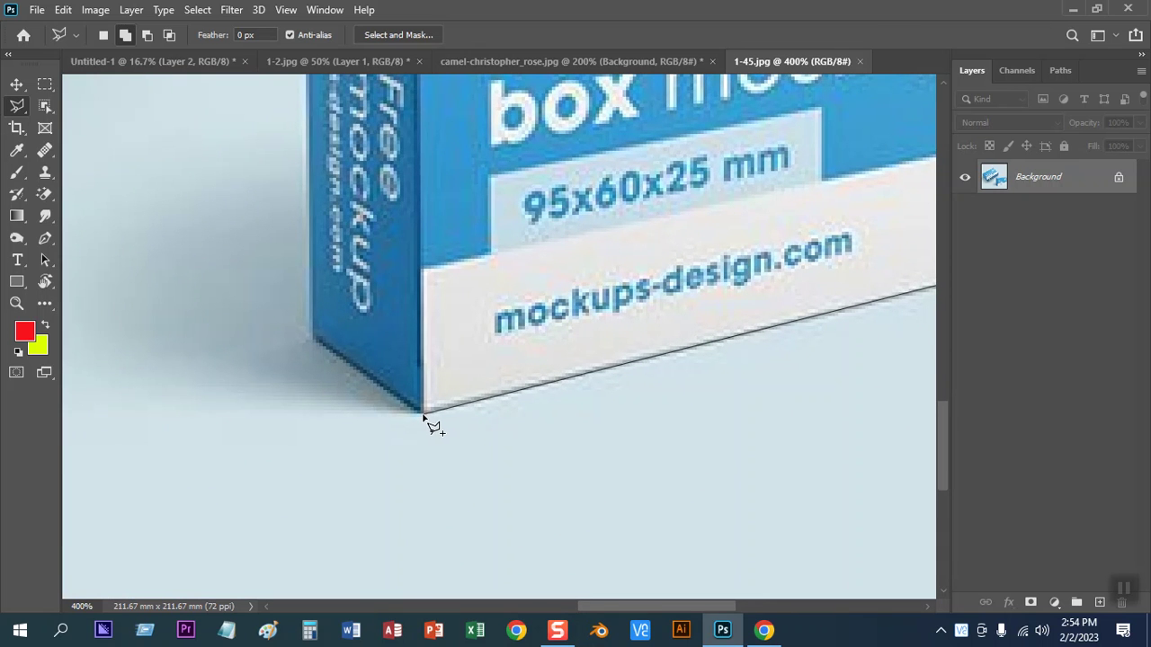
left_click(312, 338)
scroll(315, 332, "up", 5)
scroll(328, 287, "up", 5)
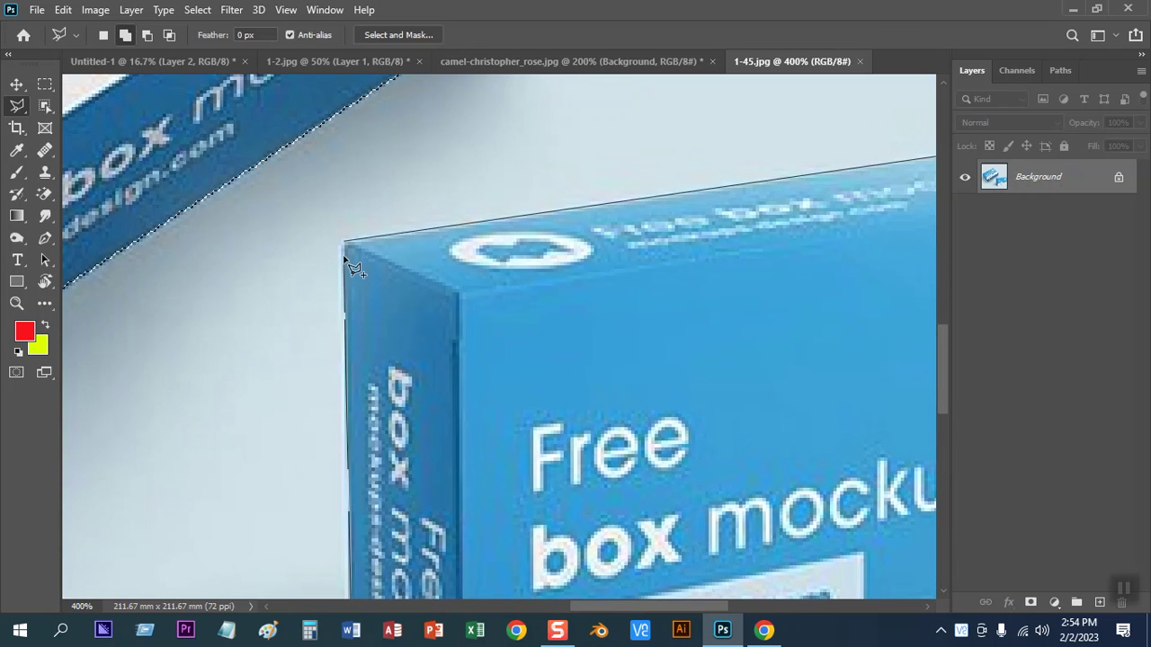
double_click(344, 242)
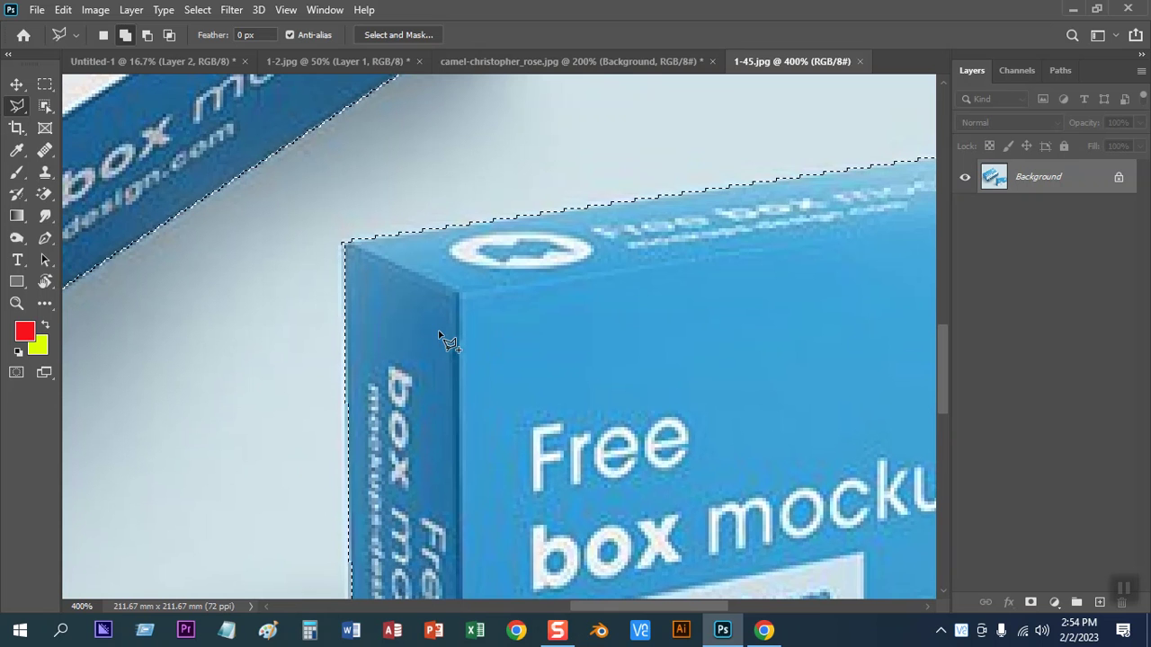
scroll(438, 329, "down", 2)
scroll(438, 329, "down", 1)
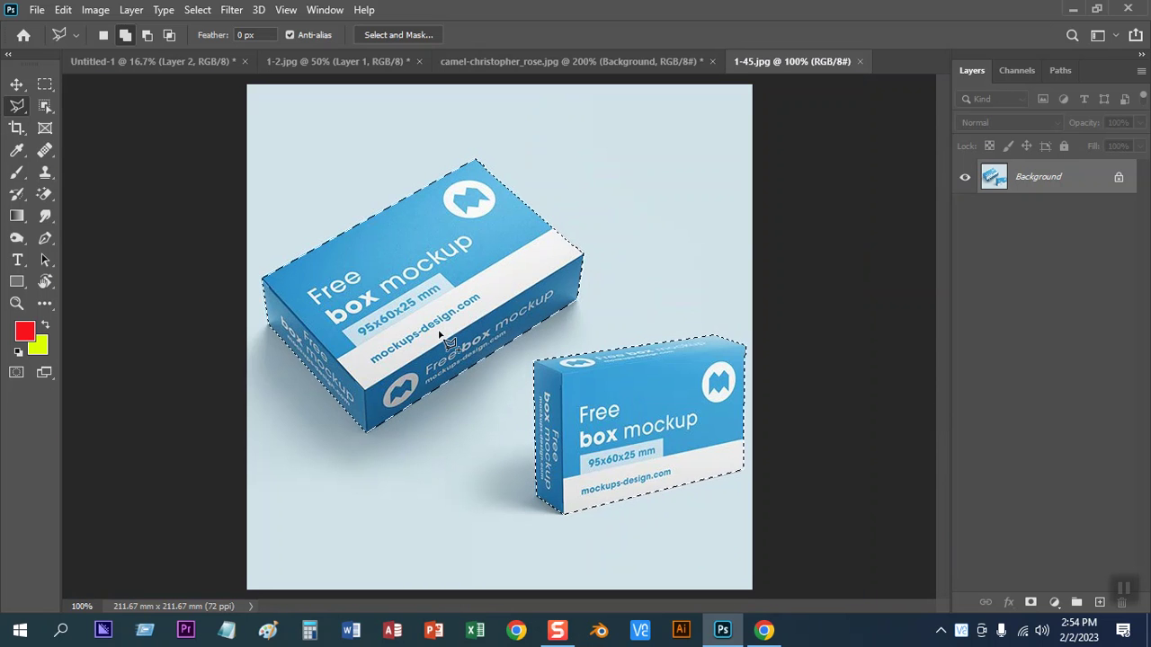
key("ctrl+j")
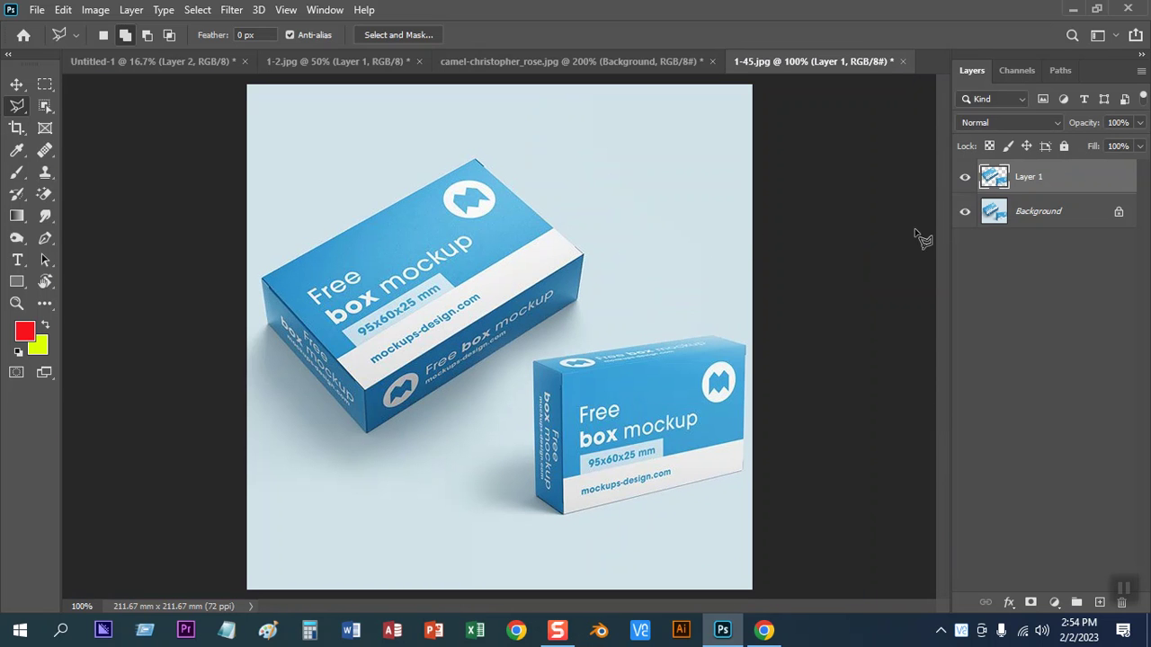
Add a Layer 2 above the Background and fill it with the yellow background colour
left_click(965, 211)
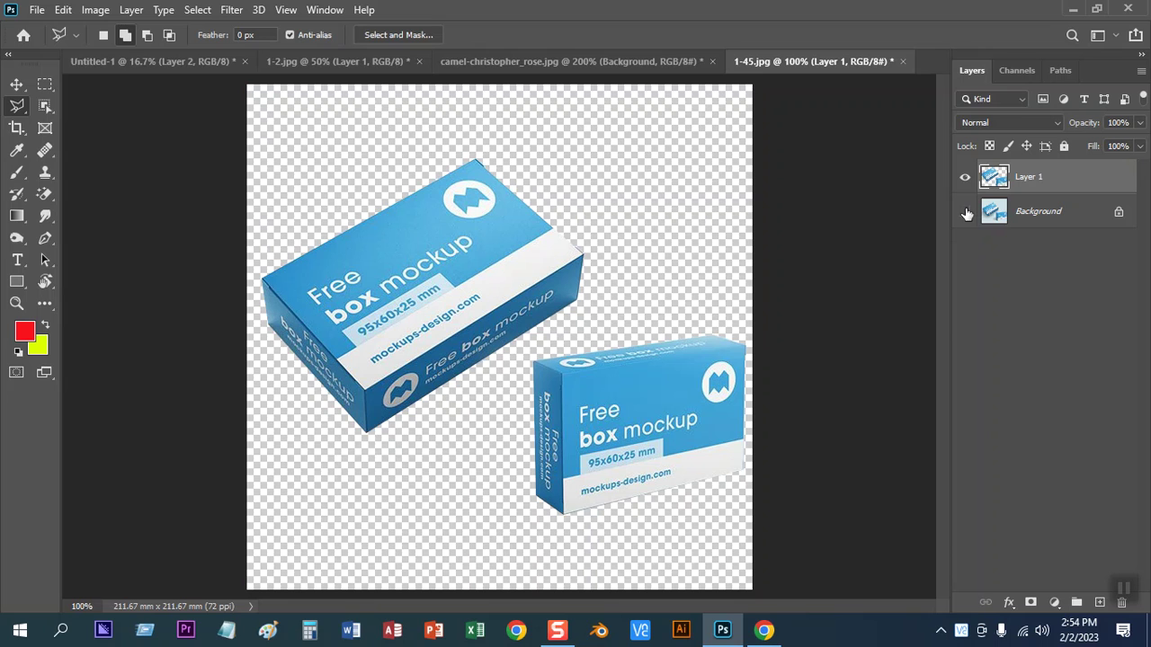
left_click(965, 211)
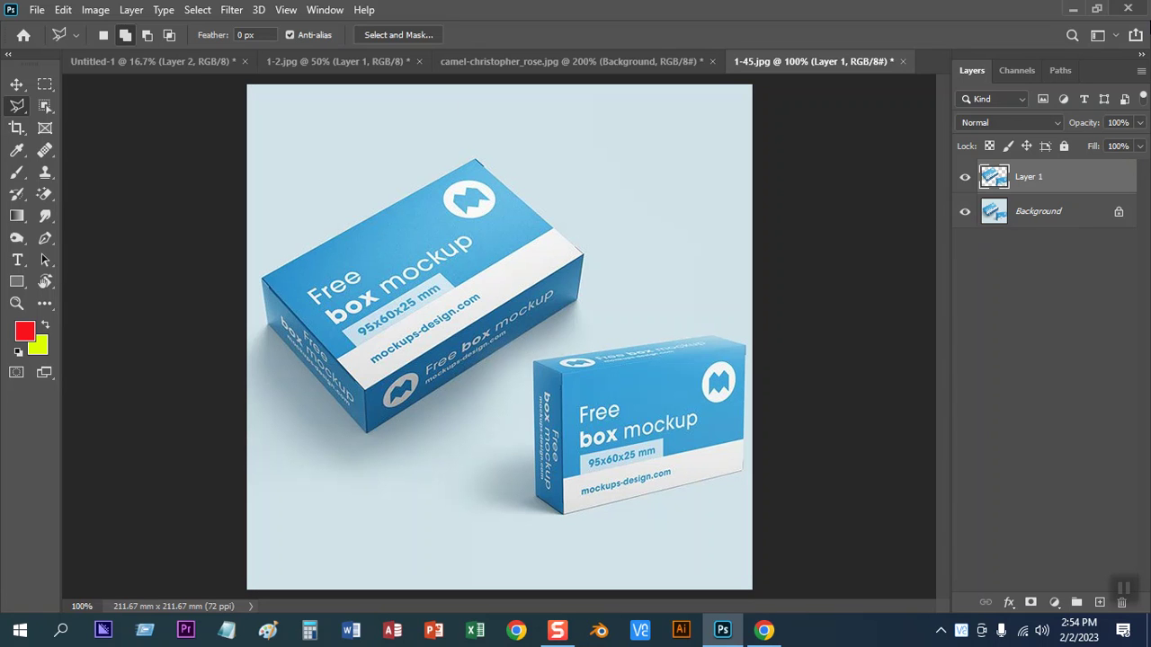
left_click(1030, 218)
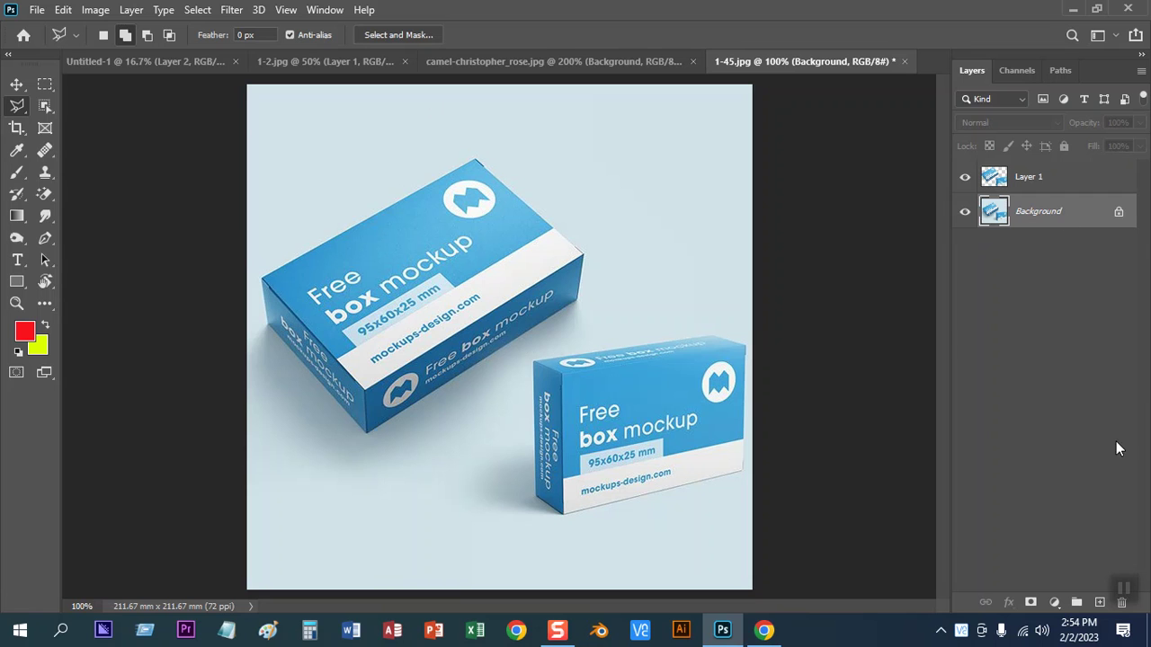
left_click(1099, 602)
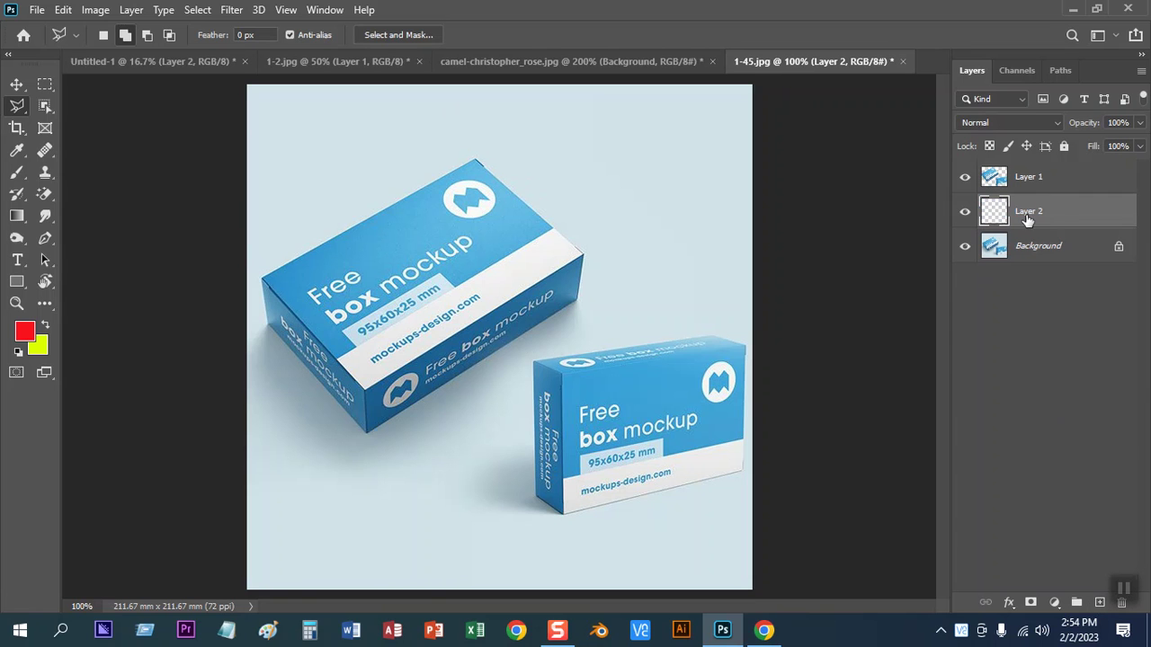
key("alt+BackSpace")
key("ctrl+BackSpace")
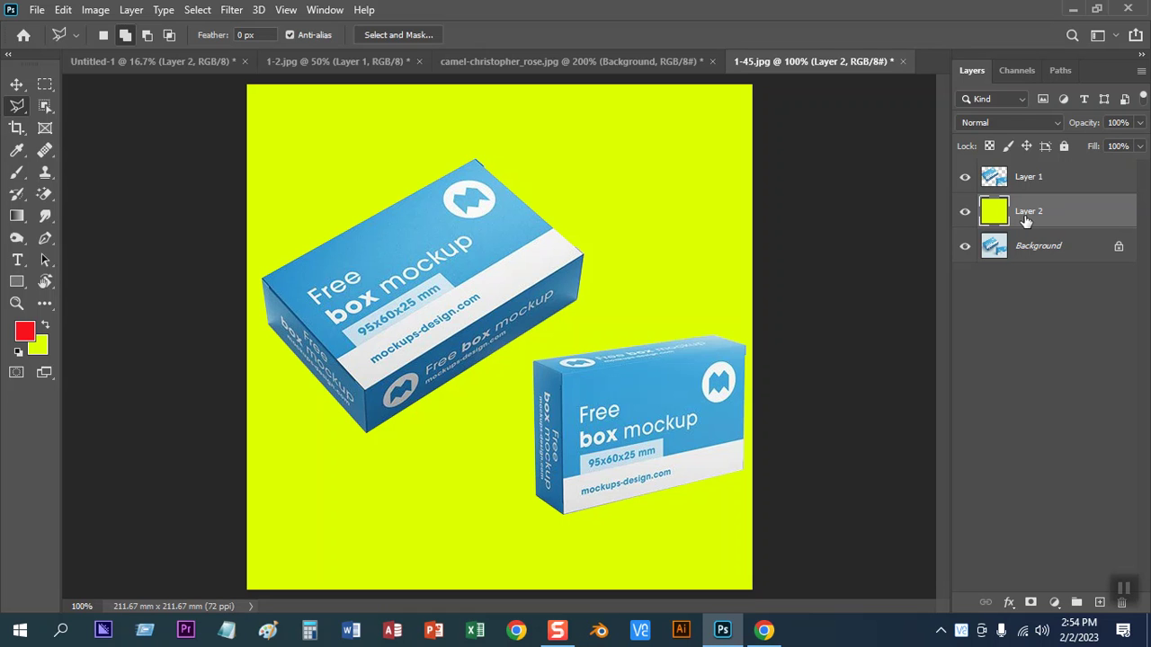
left_click(763, 629)
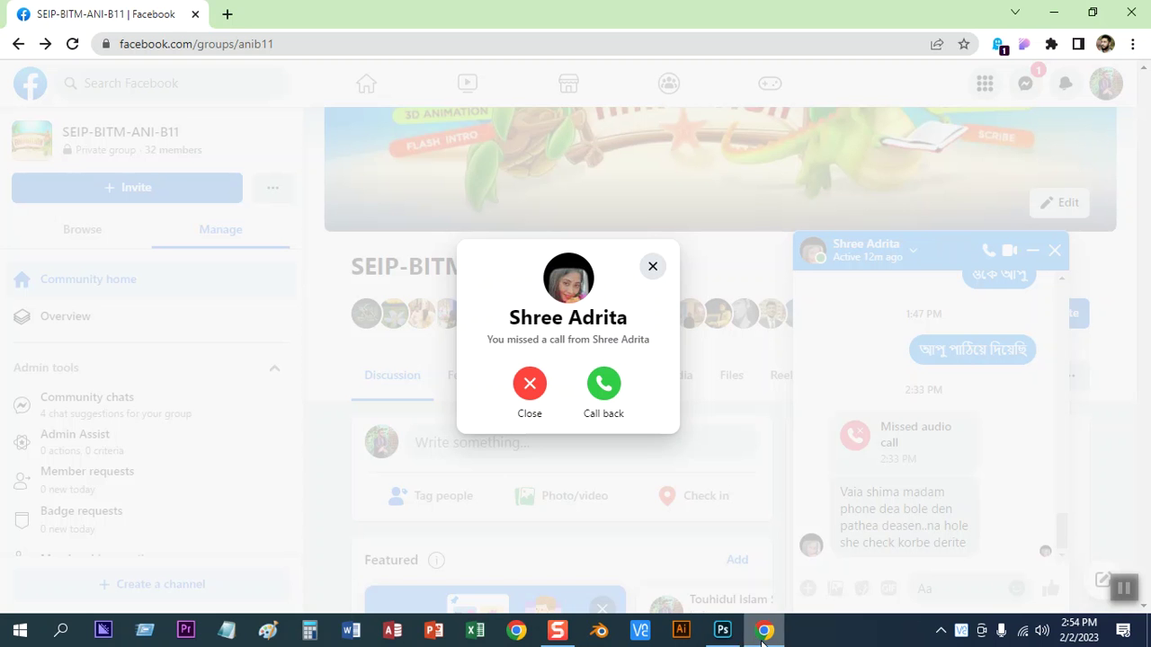
Dismiss the Facebook missed-call notice and close the chat window
left_click(653, 267)
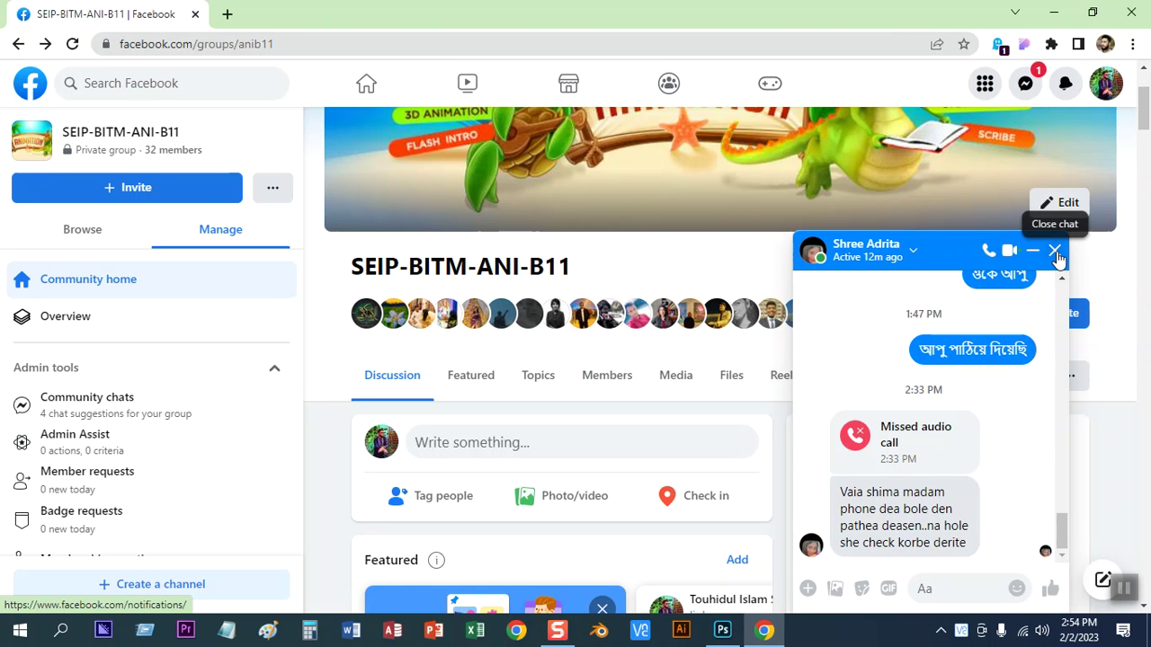
left_click(1056, 252)
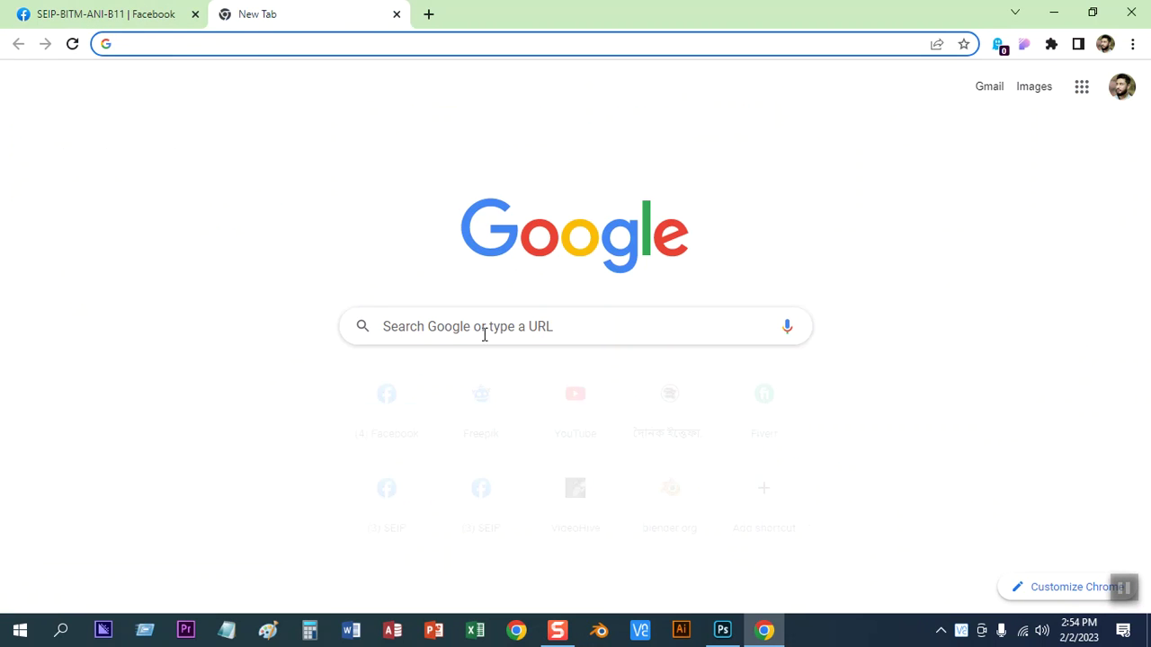
Open alibaba.com in a new tab and scroll its homepage down to Consumer Electronics
left_click(482, 333)
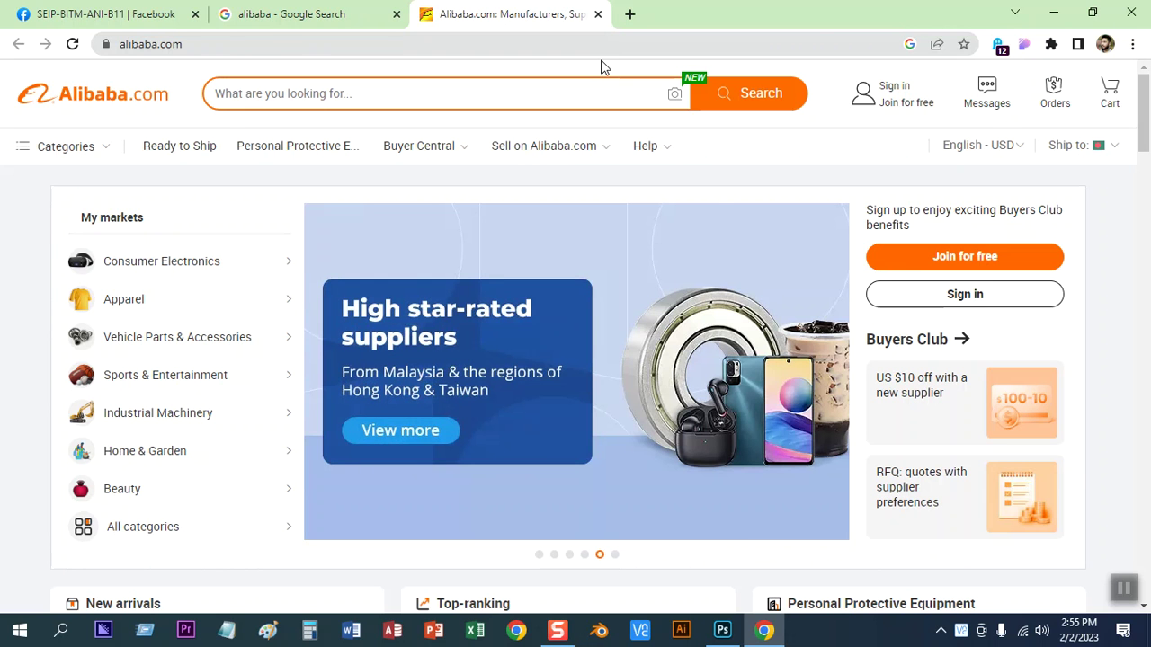
scroll(512, 260, "down", 3)
scroll(457, 350, "down", 3)
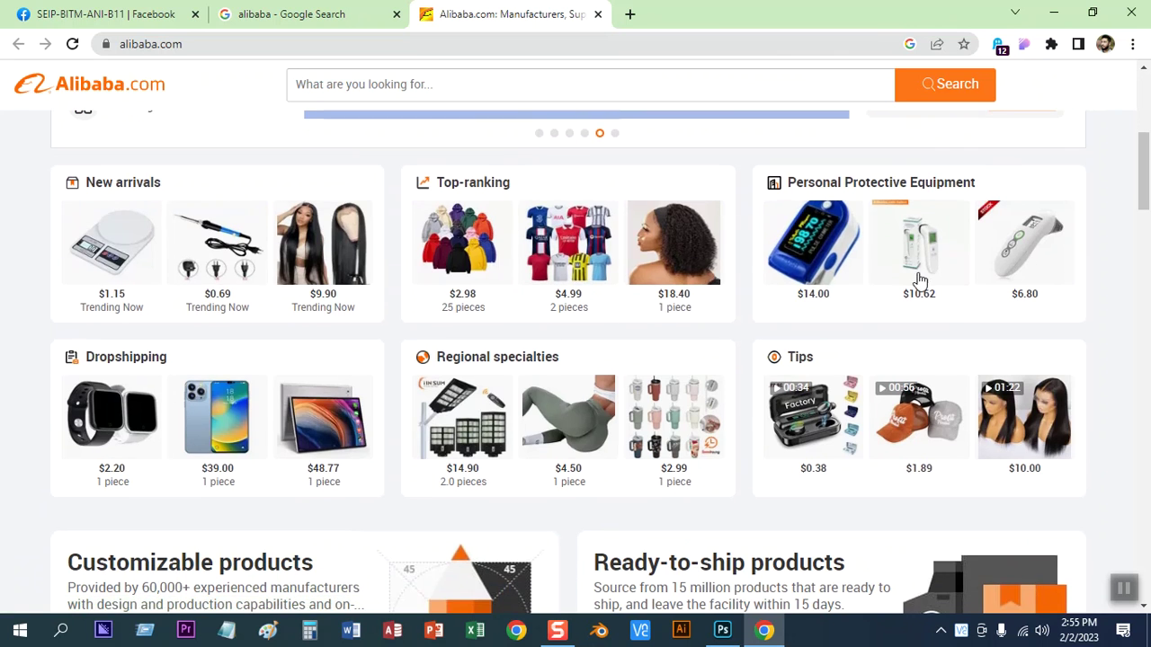
scroll(921, 304, "down", 3)
scroll(921, 304, "down", 1)
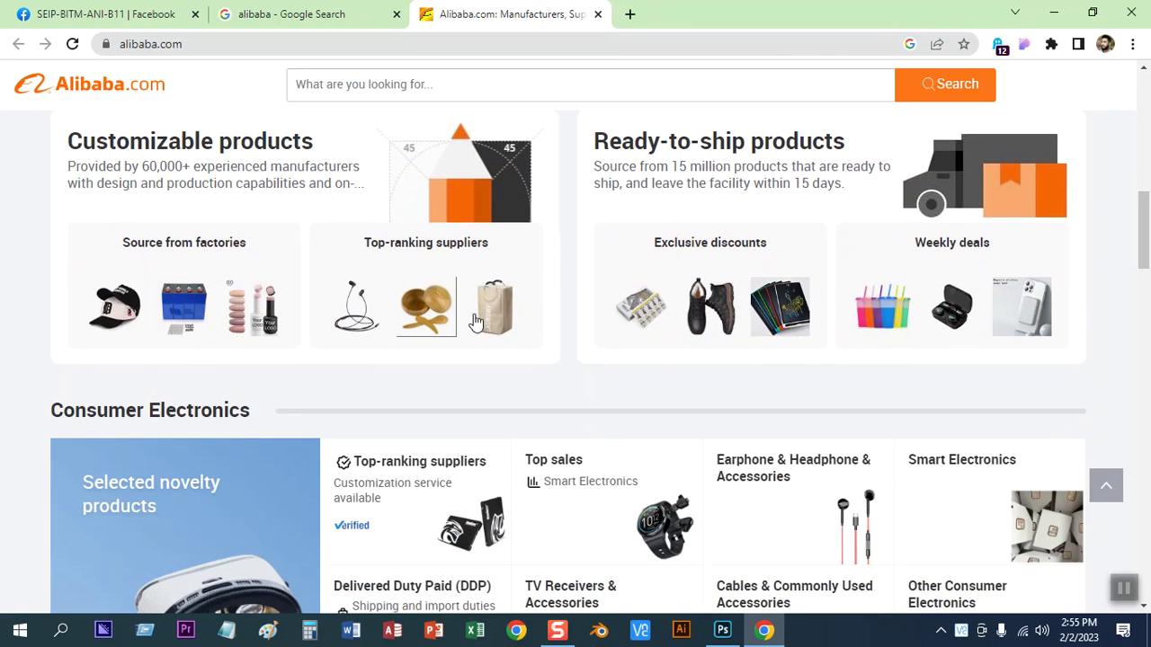
scroll(621, 325, "up", 4)
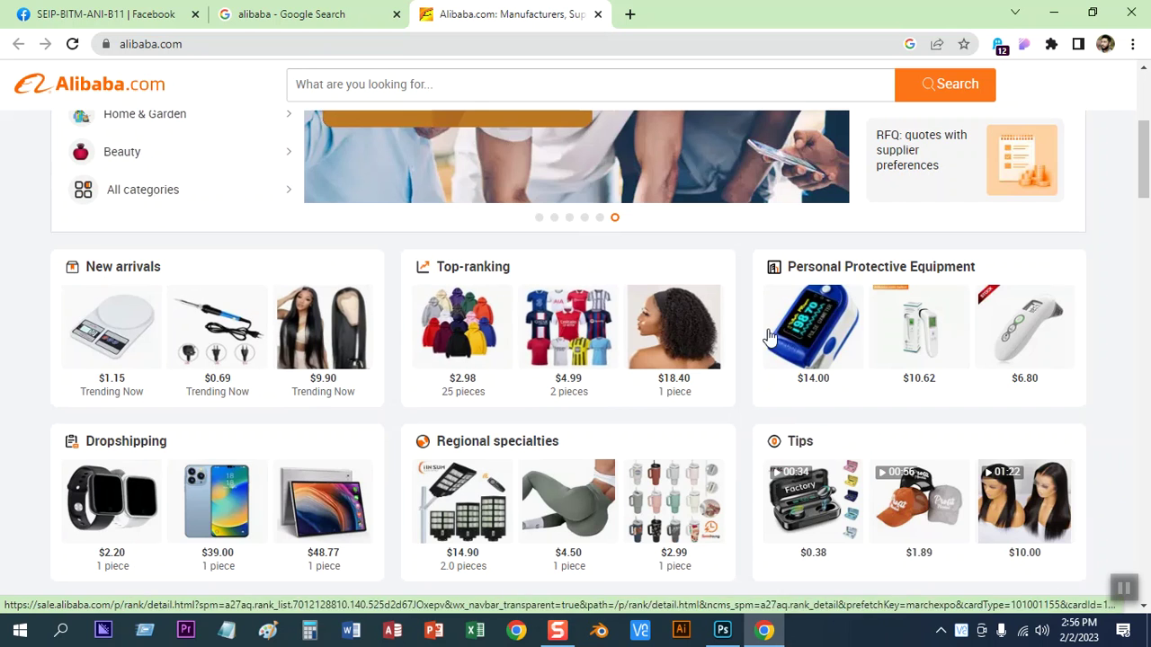
scroll(809, 305, "down", 4)
scroll(303, 282, "down", 4)
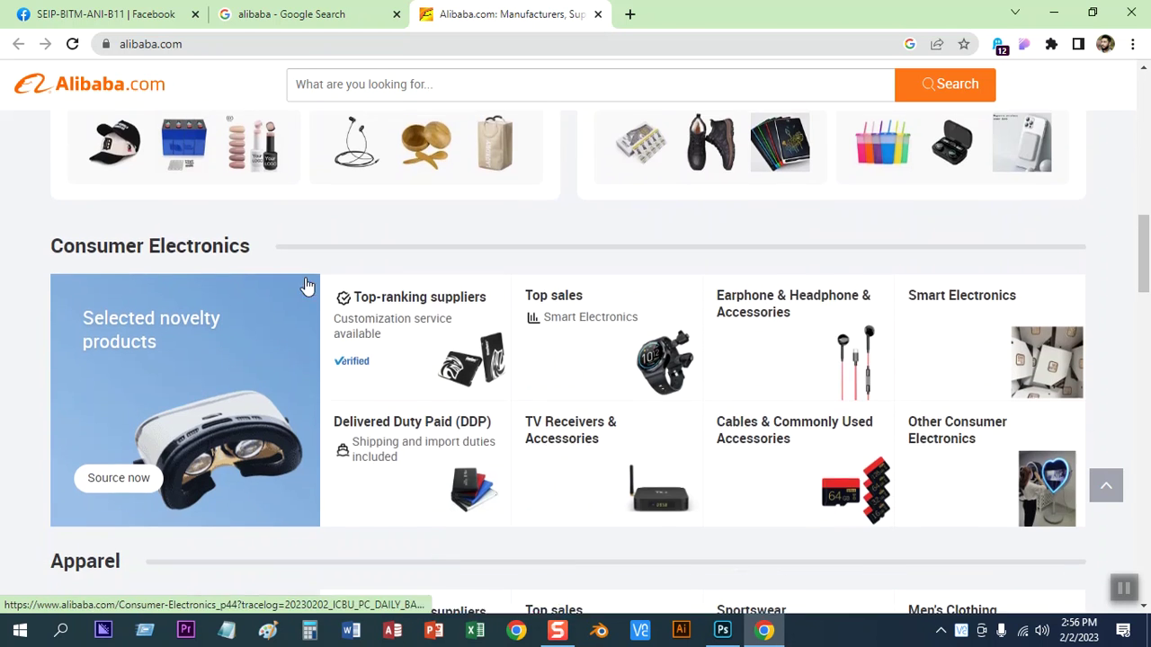
scroll(817, 175, "up", 1)
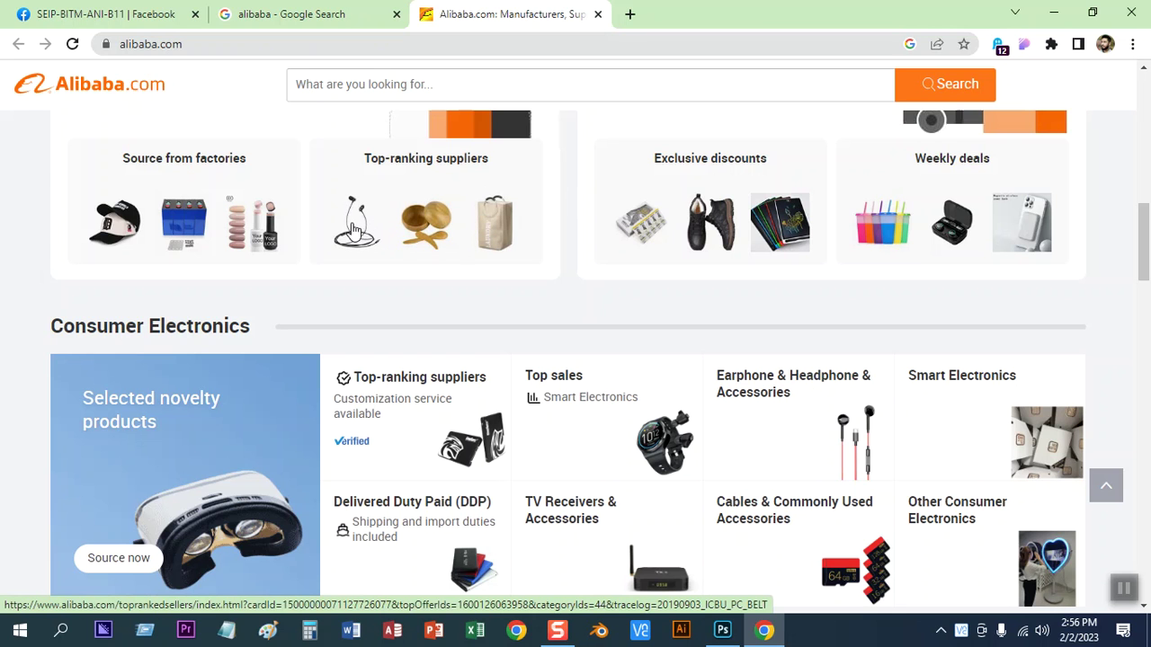
left_click(722, 629)
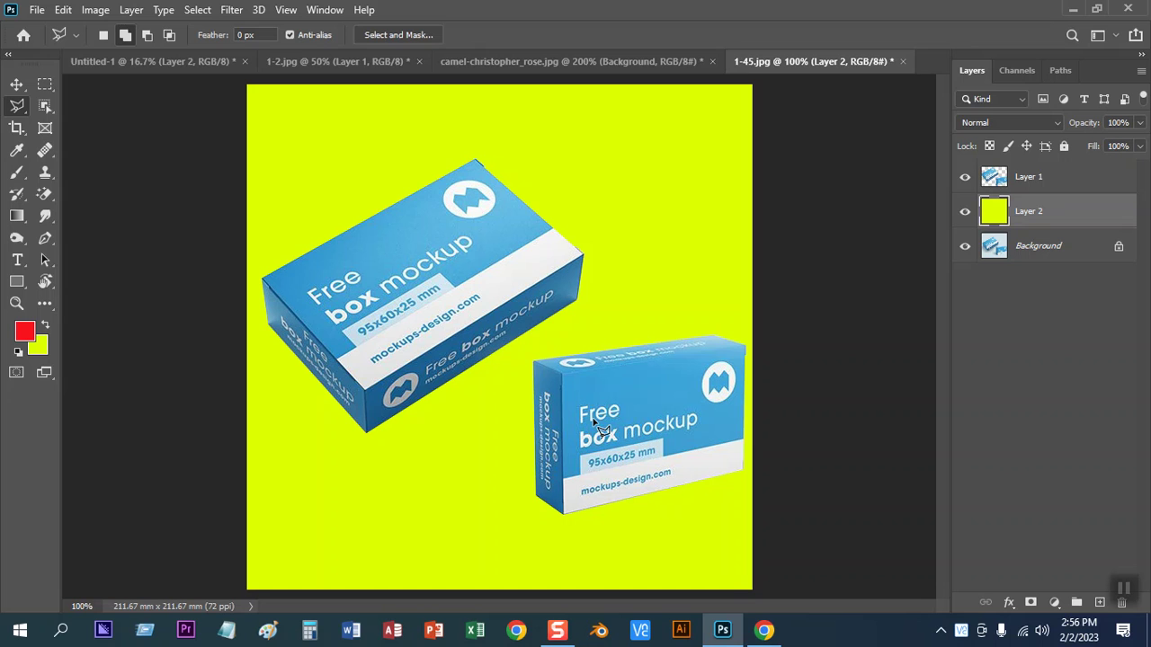
Load Layer 1's box selection, hide Layers 1 and 2, and add a layer mask to the Background
left_click(1028, 179)
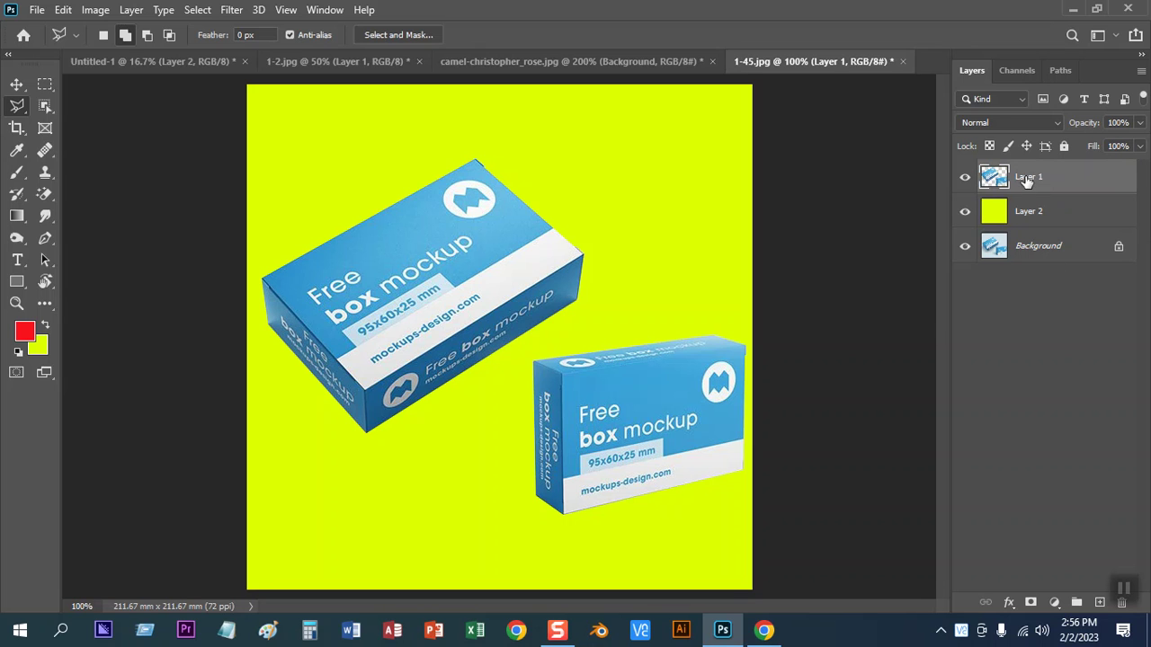
left_click(992, 180, "ctrl")
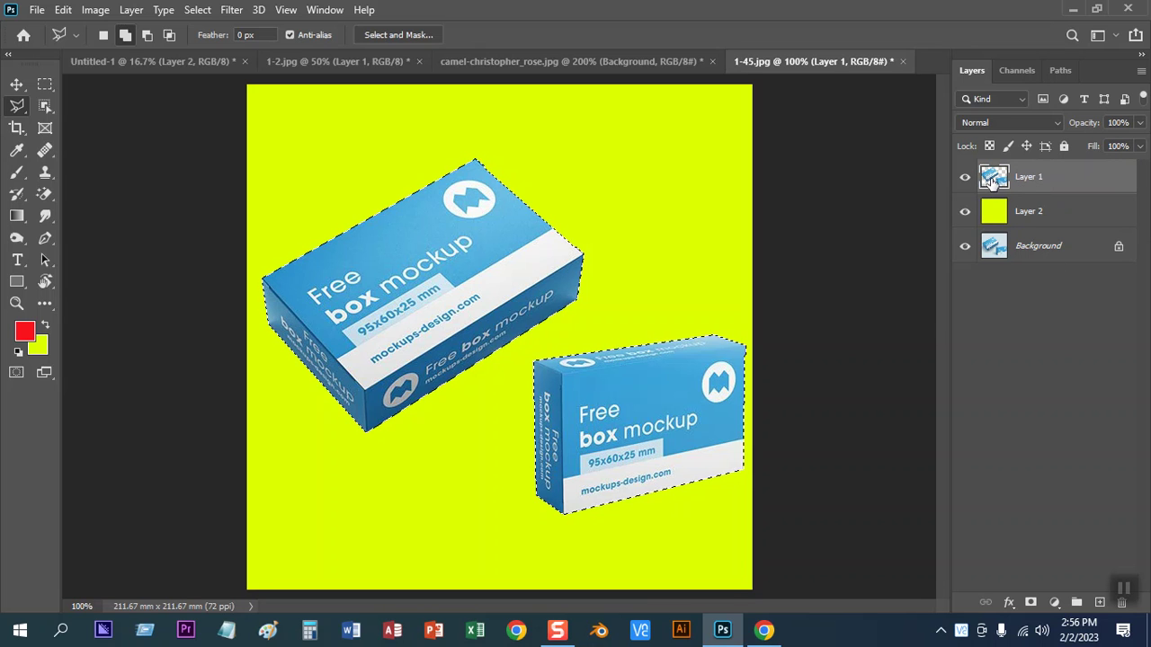
left_click(1030, 218)
left_click(965, 177)
left_click(965, 211)
left_click(1019, 246)
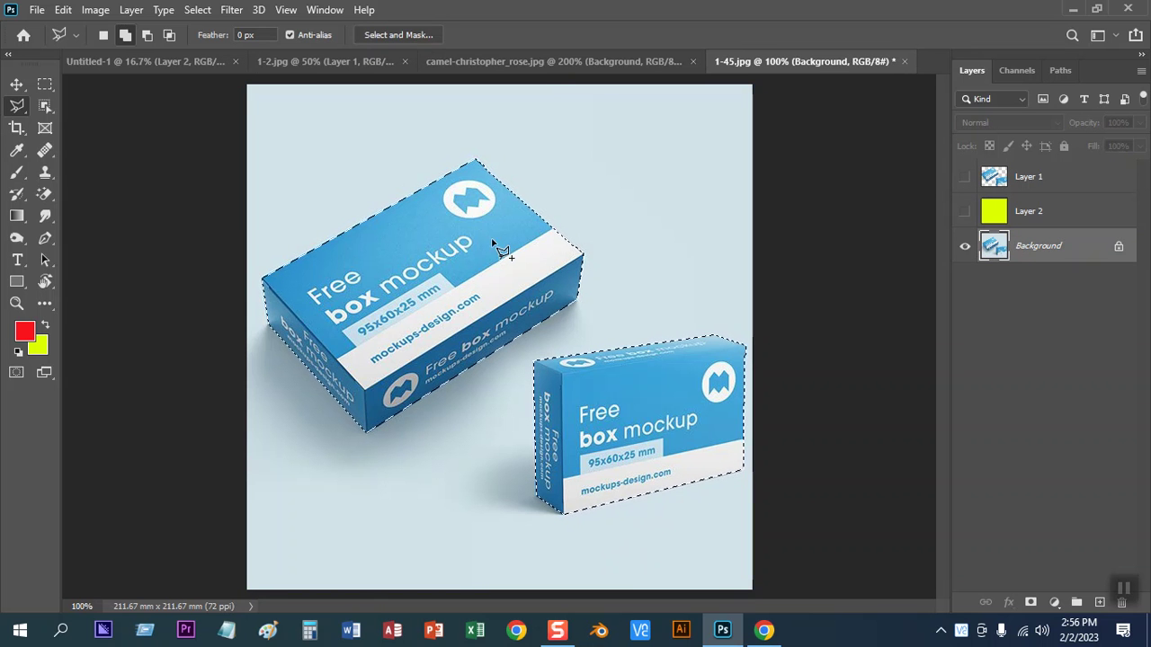
left_click(1031, 605)
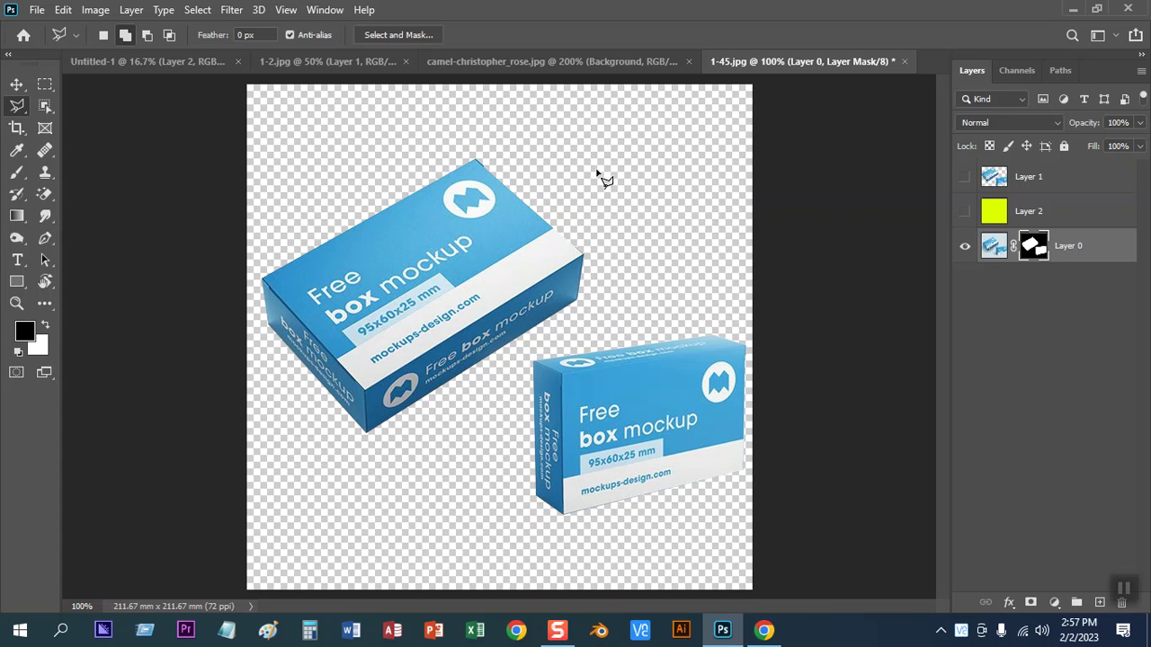
Hide Layer 0, then show Layer 1 and make it the active layer
left_click(965, 248)
left_click(965, 177)
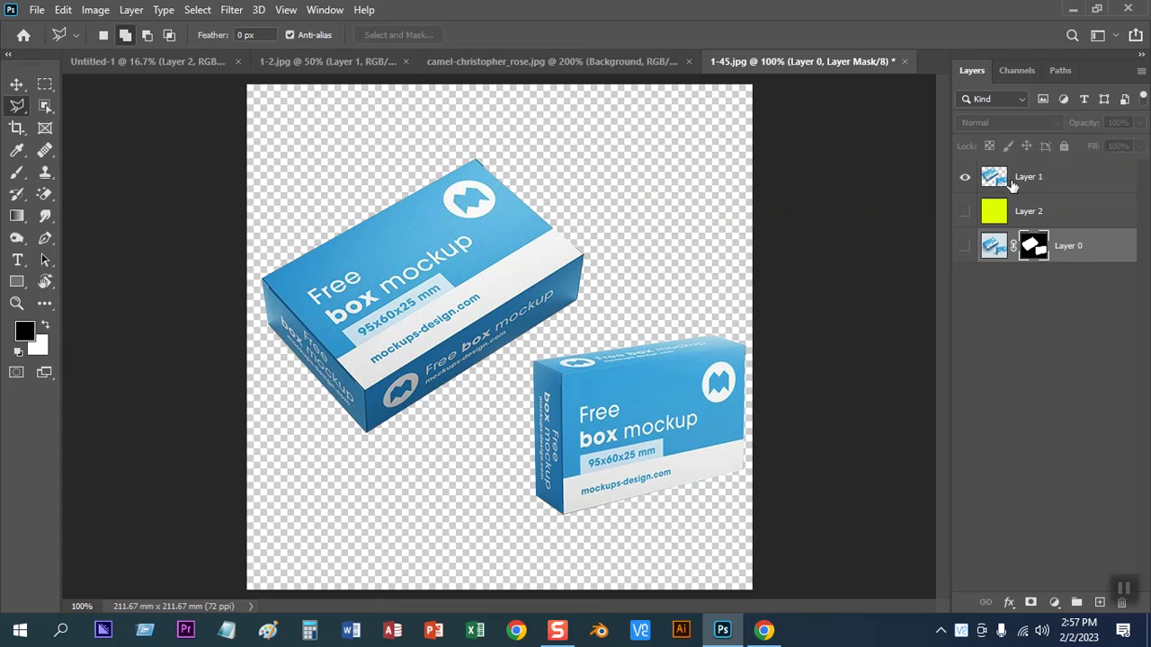
left_click(1039, 180)
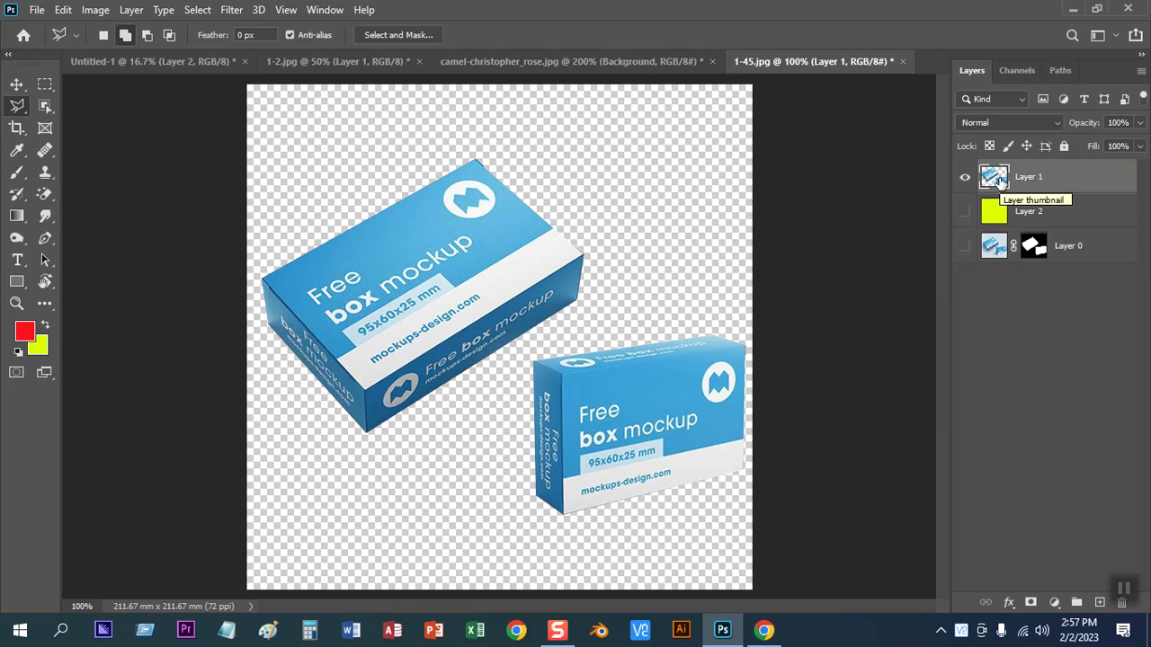
Delete Layer 0's mask, keep Layer 0 hidden, and load Layer 1's boxes as a selection
left_click(1034, 247)
right_click(1035, 248)
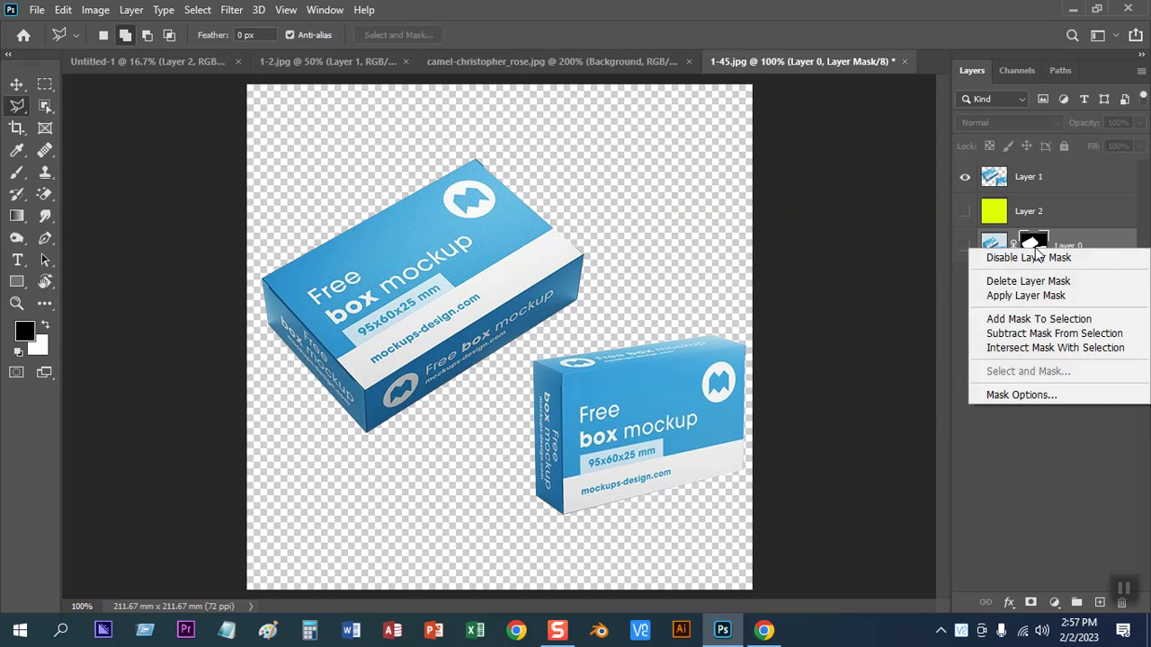
left_click(1028, 280)
left_click(963, 250)
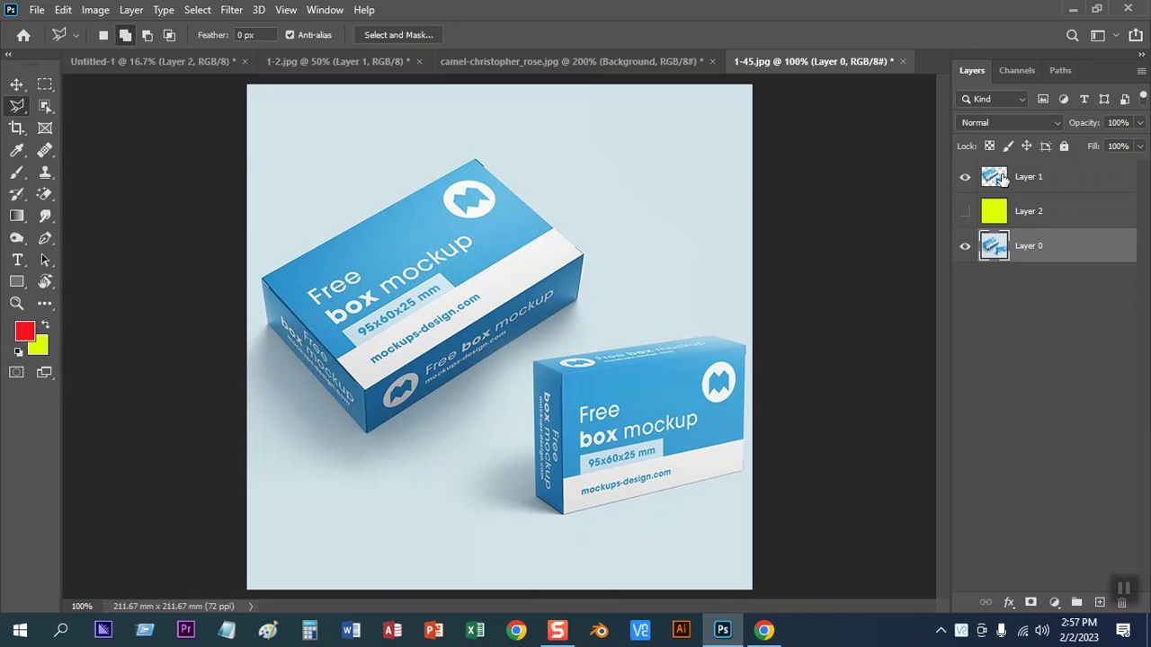
left_click(965, 246)
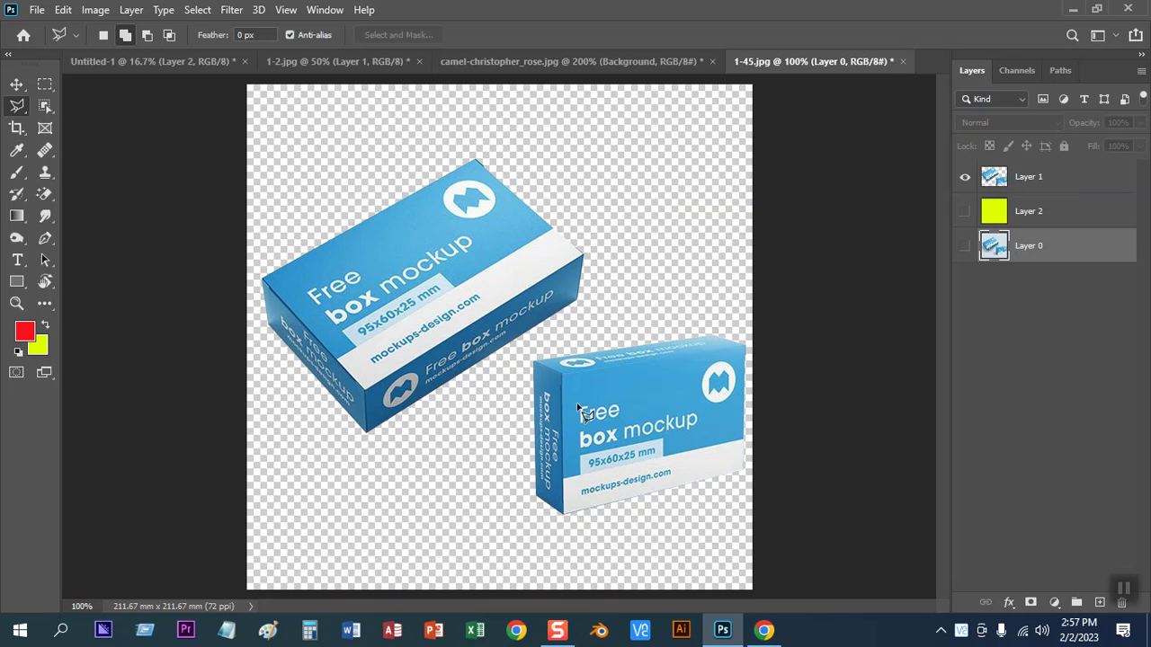
left_click(996, 185, "ctrl")
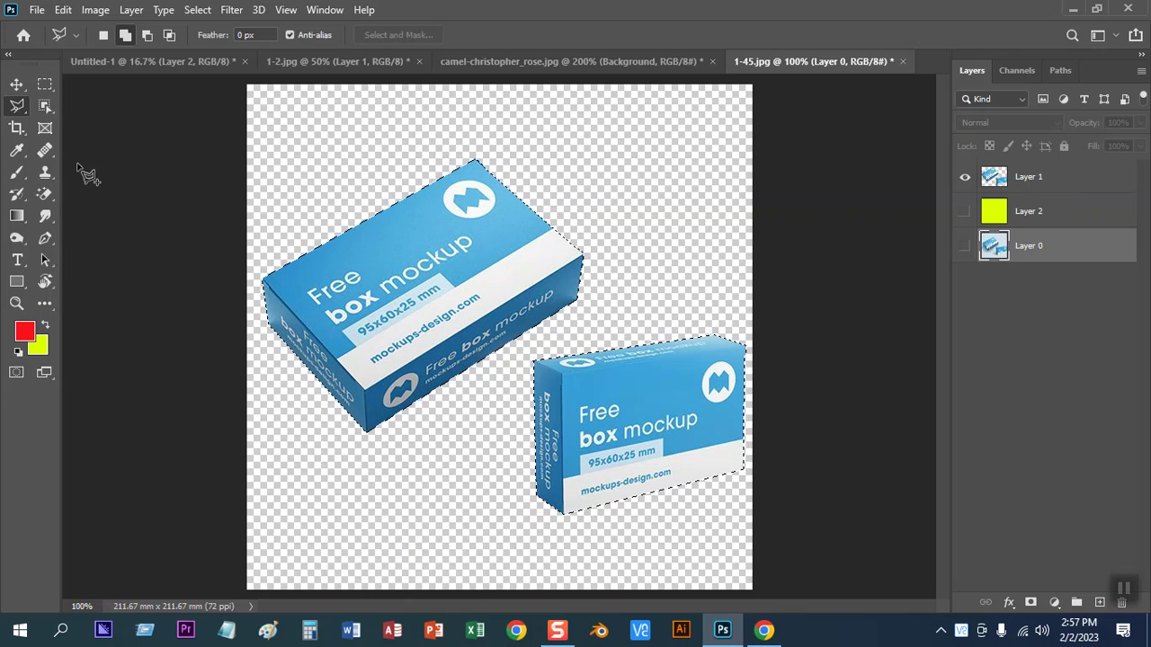
Trim the selection to the upper-left box, copy it to new Layer 3, and hide Layer 1
left_click(39, 88)
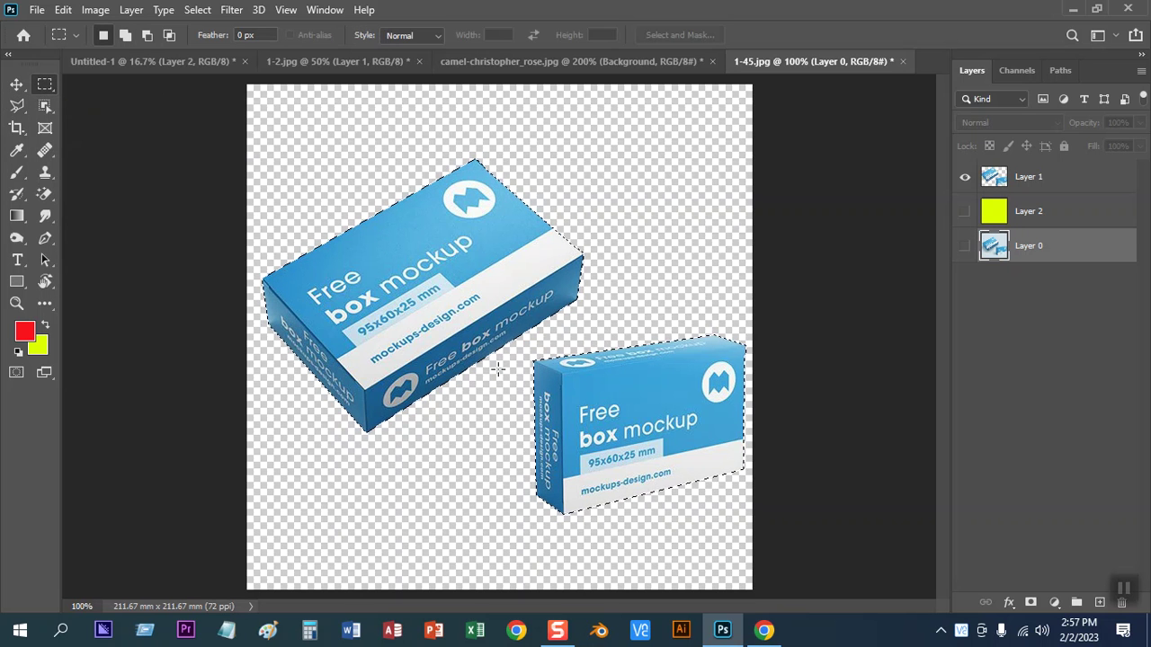
key("shift+alt")
left_click_drag(520, 349, 837, 534)
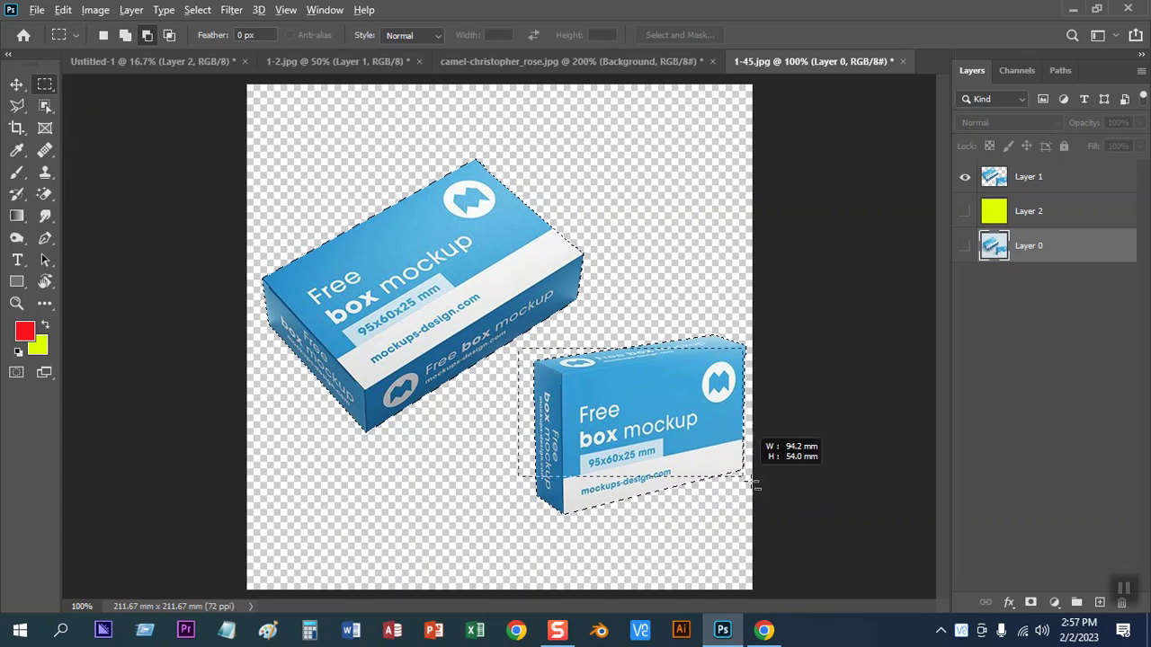
left_click_drag(621, 315, 773, 385)
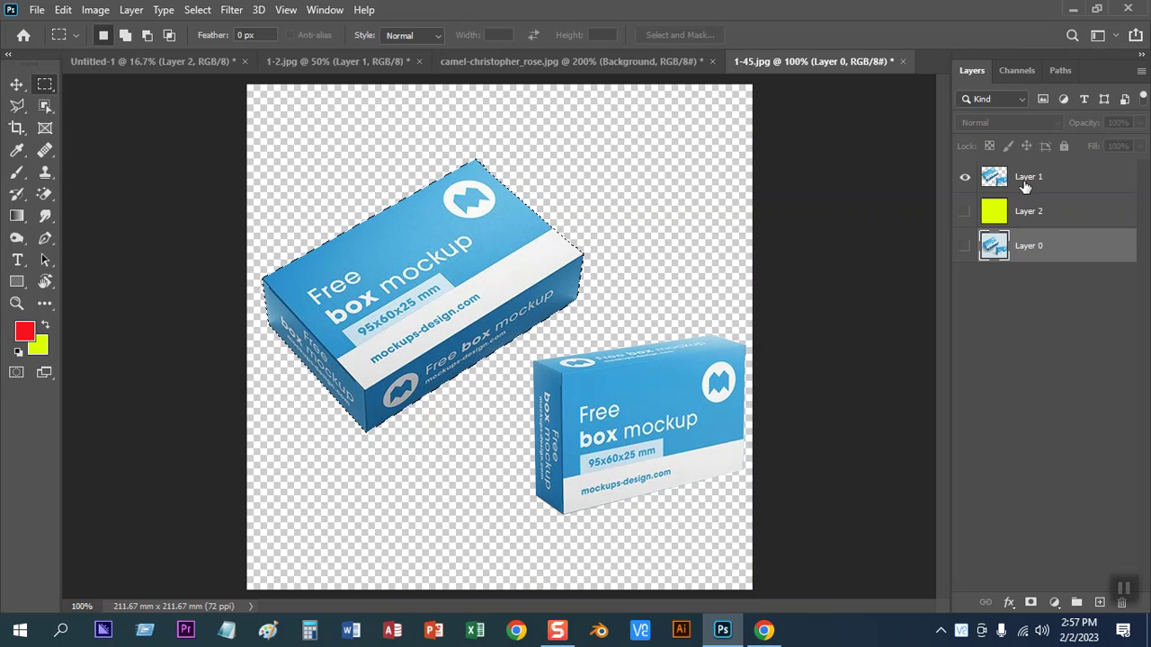
key("ctrl+j")
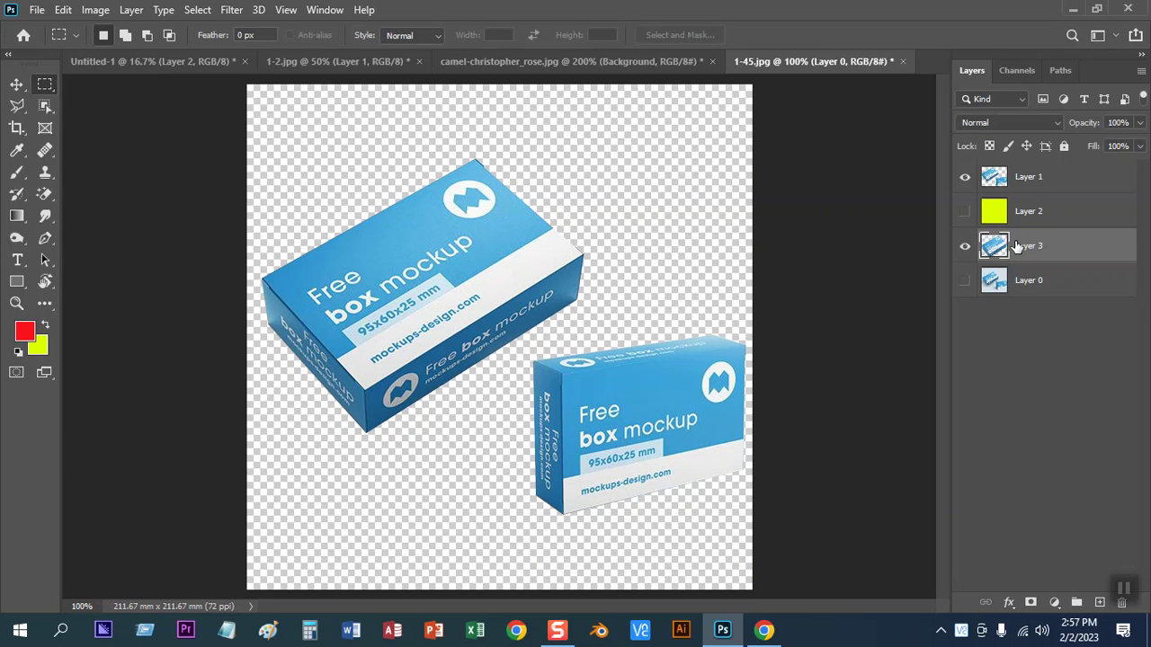
left_click(966, 178)
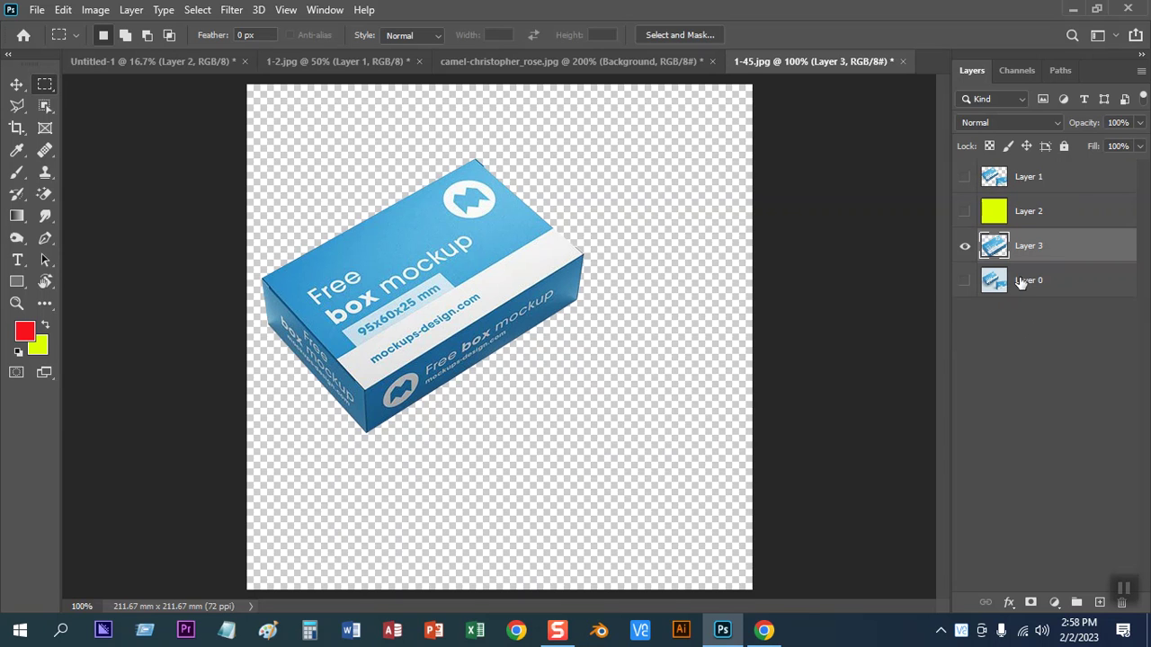
Show Layers 1 and 2 and hide Layers 0 and 3 to preview the yellow layer
left_click(965, 281)
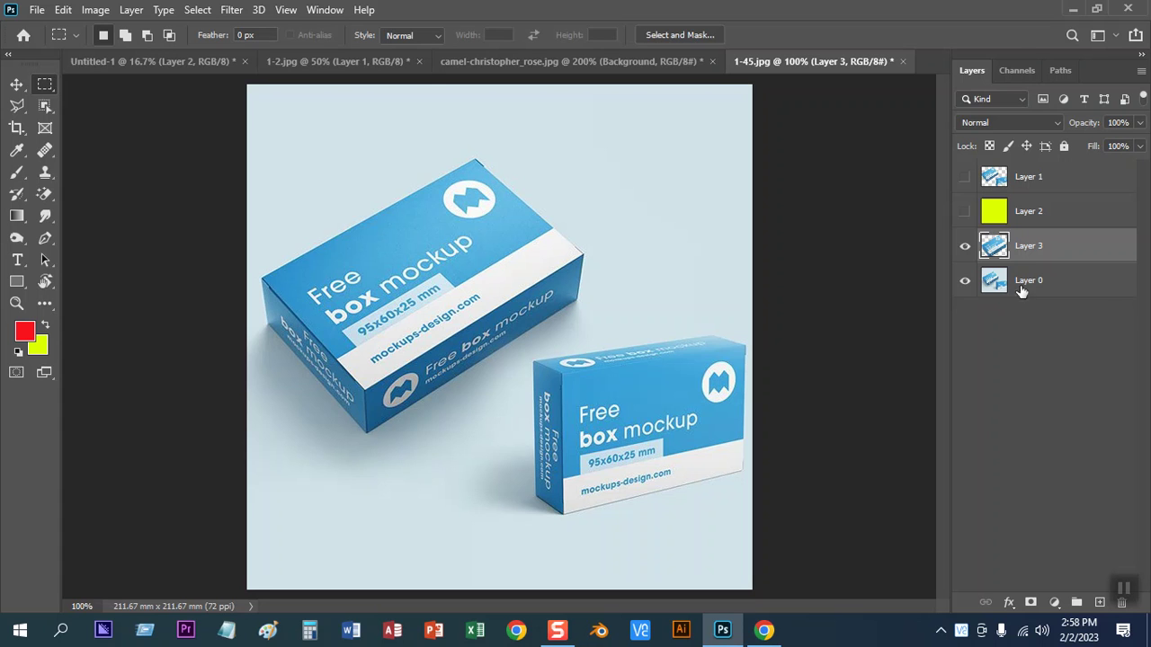
left_click(965, 176)
left_click(965, 210)
left_click(965, 281)
left_click(964, 246)
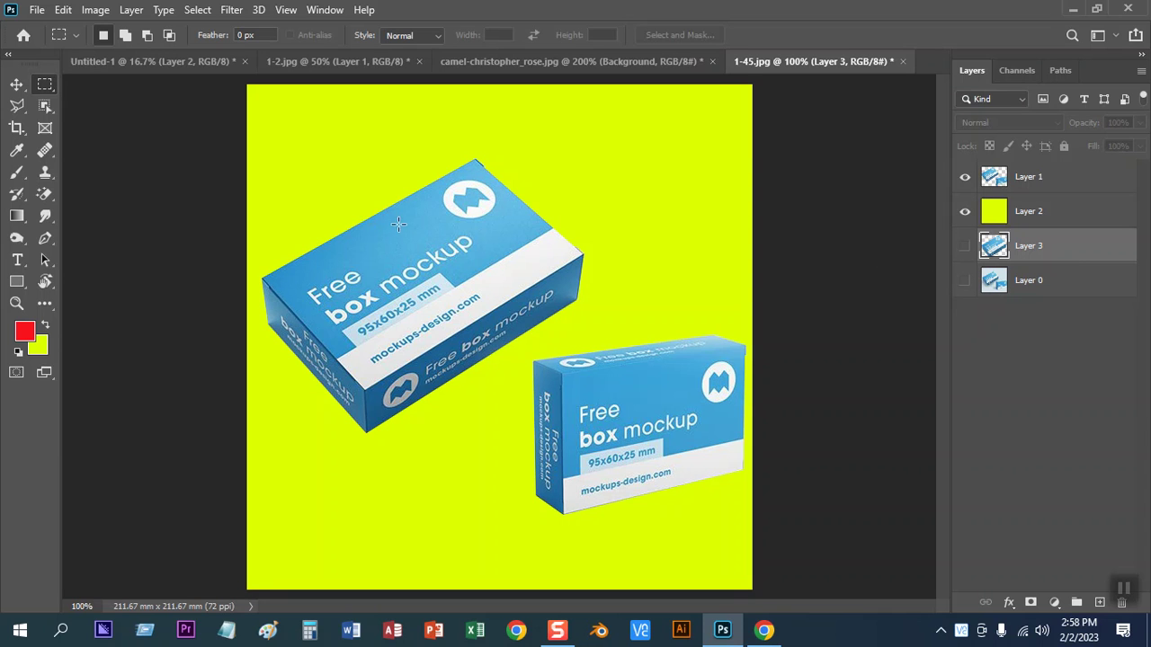
left_click(16, 83)
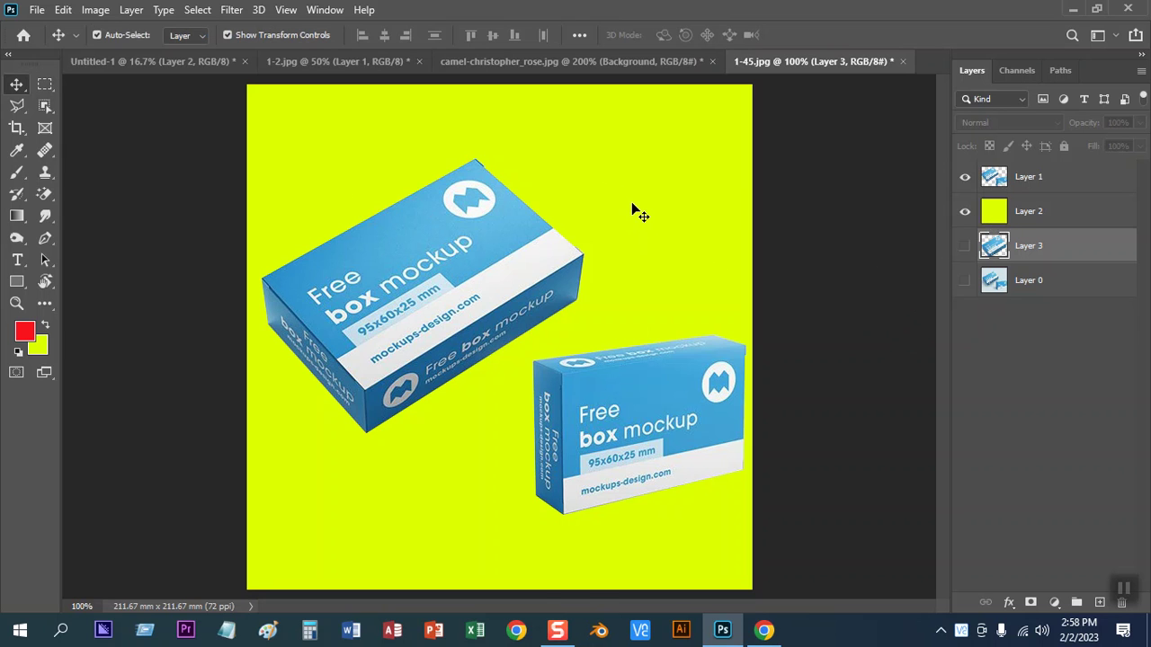
Fill Layer 2 with a neutral grey foreground colour
left_click(24, 332)
left_click_drag(814, 270, 665, 291)
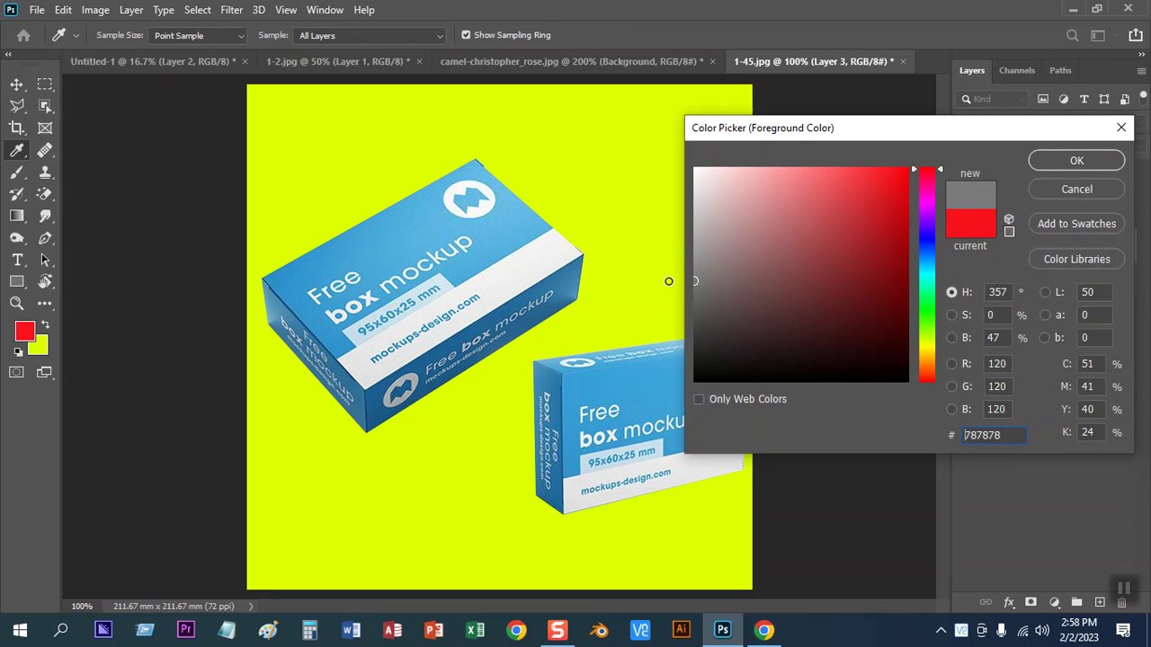
left_click(1077, 162)
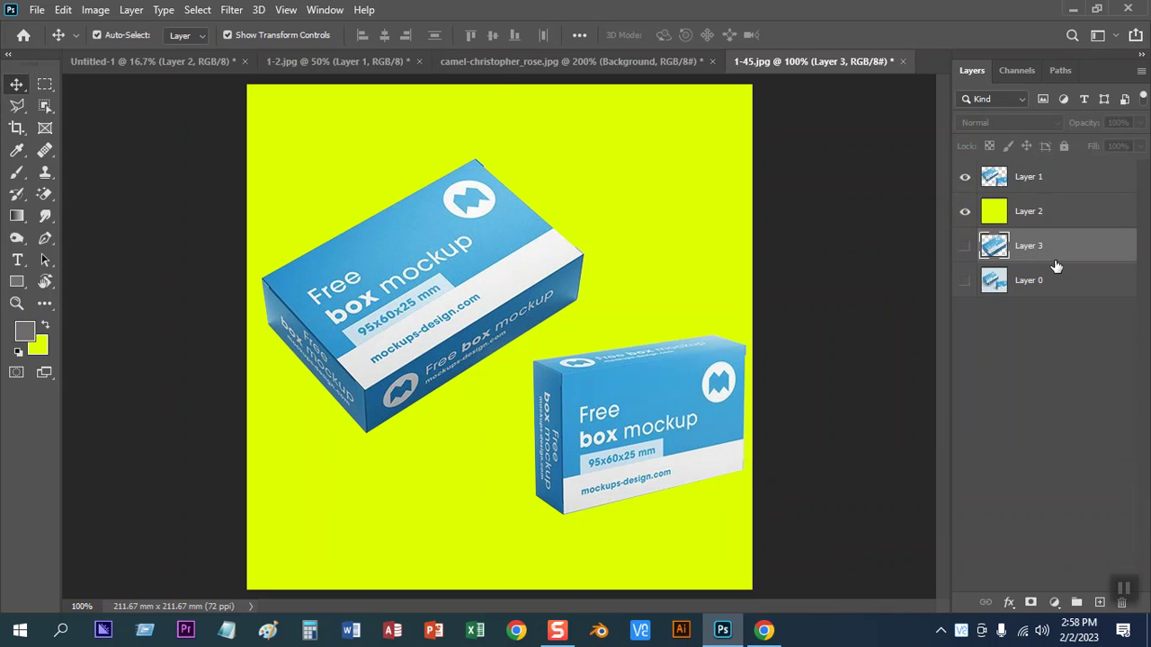
left_click(1041, 221)
key("alt+BackSpace")
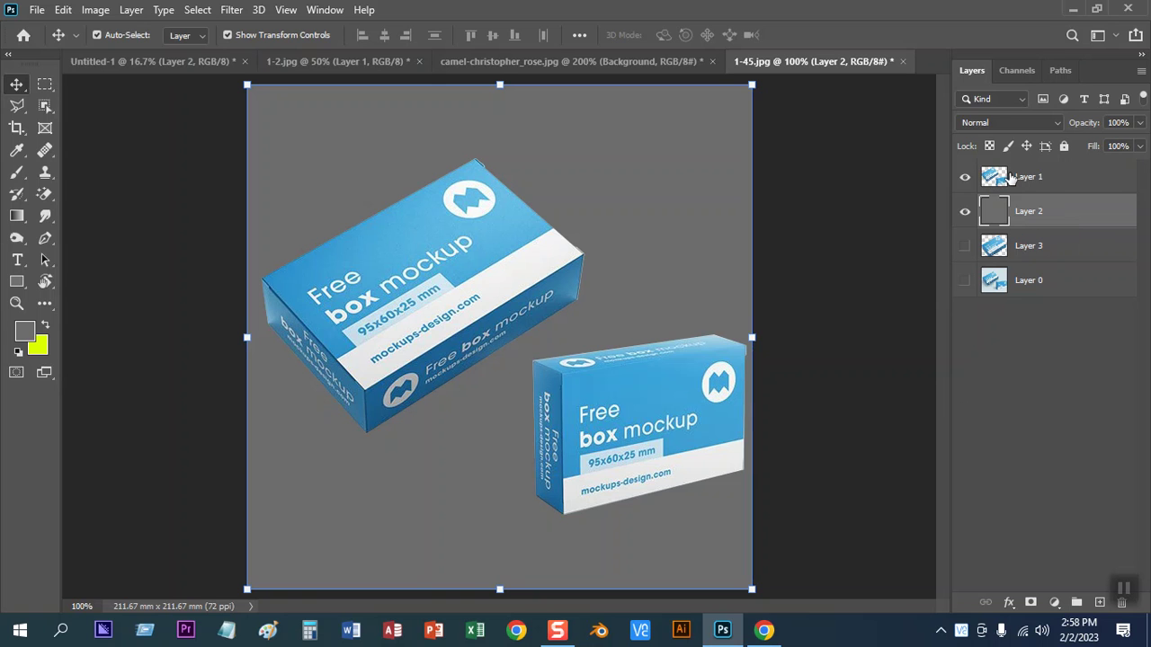
Hide the grey Layer 2, make Layer 1 active, and bring up the File menu's export choices
left_click(866, 315)
left_click(1009, 216)
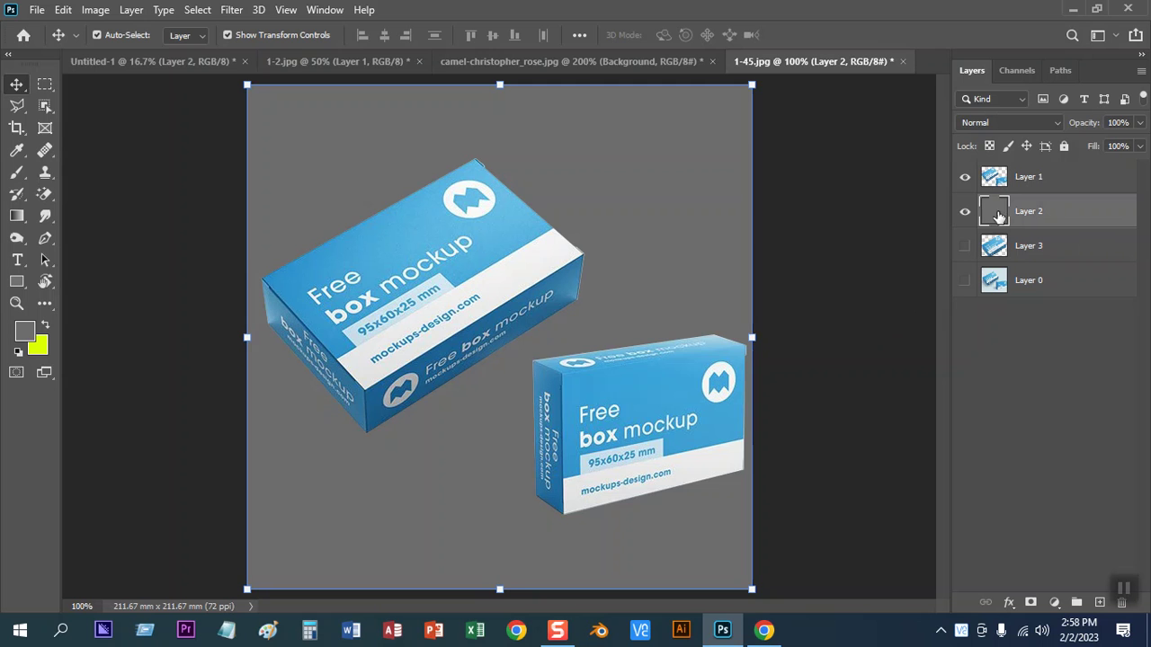
left_click(965, 214)
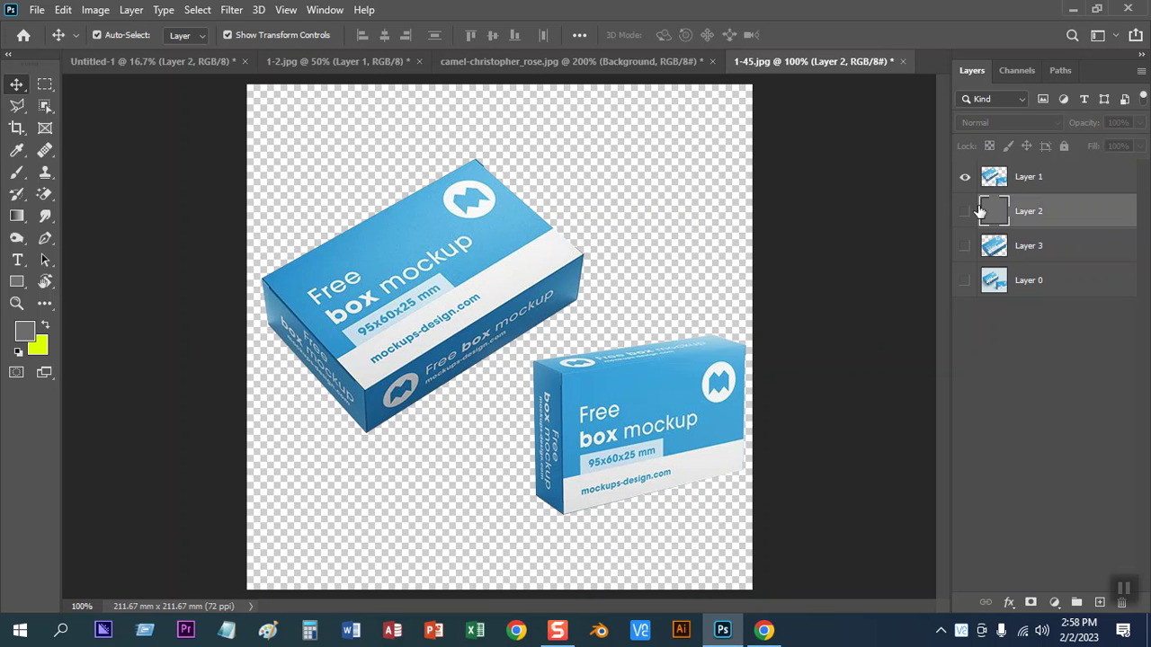
left_click(1034, 182)
left_click(37, 10)
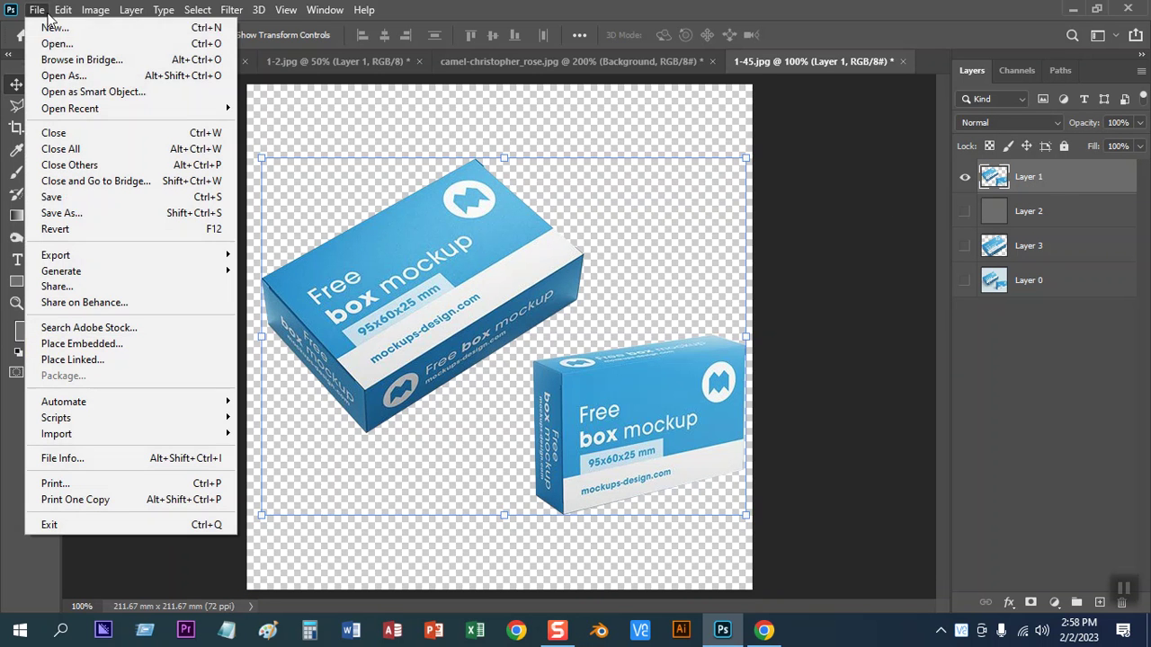
mouse_move(56, 256)
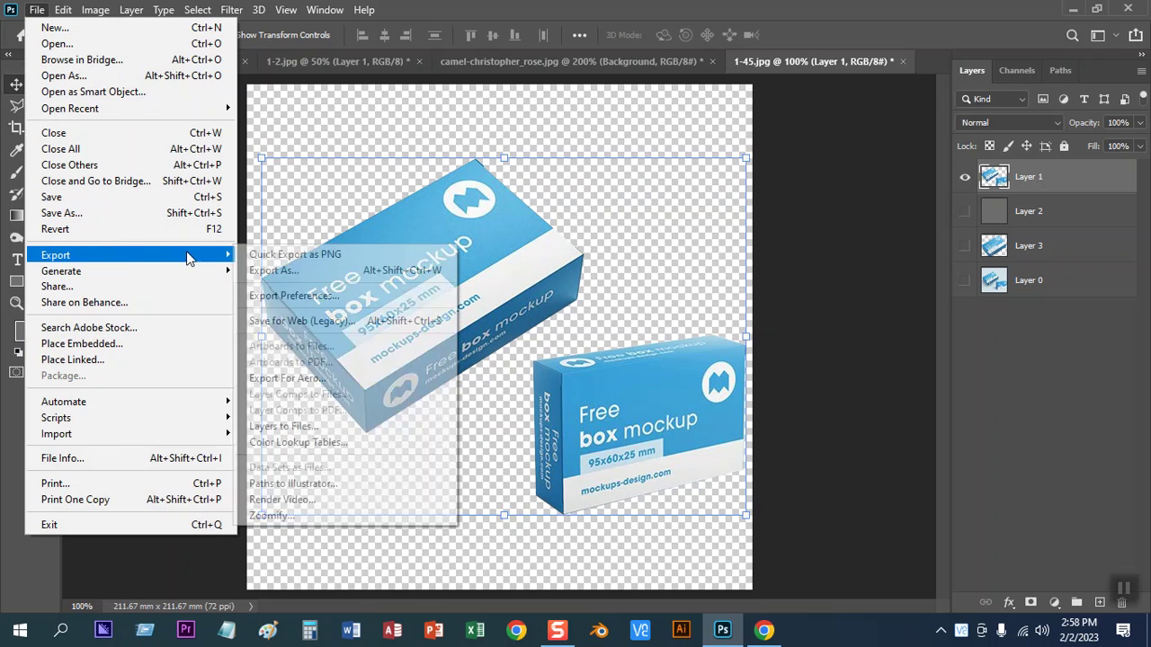
left_click(310, 322)
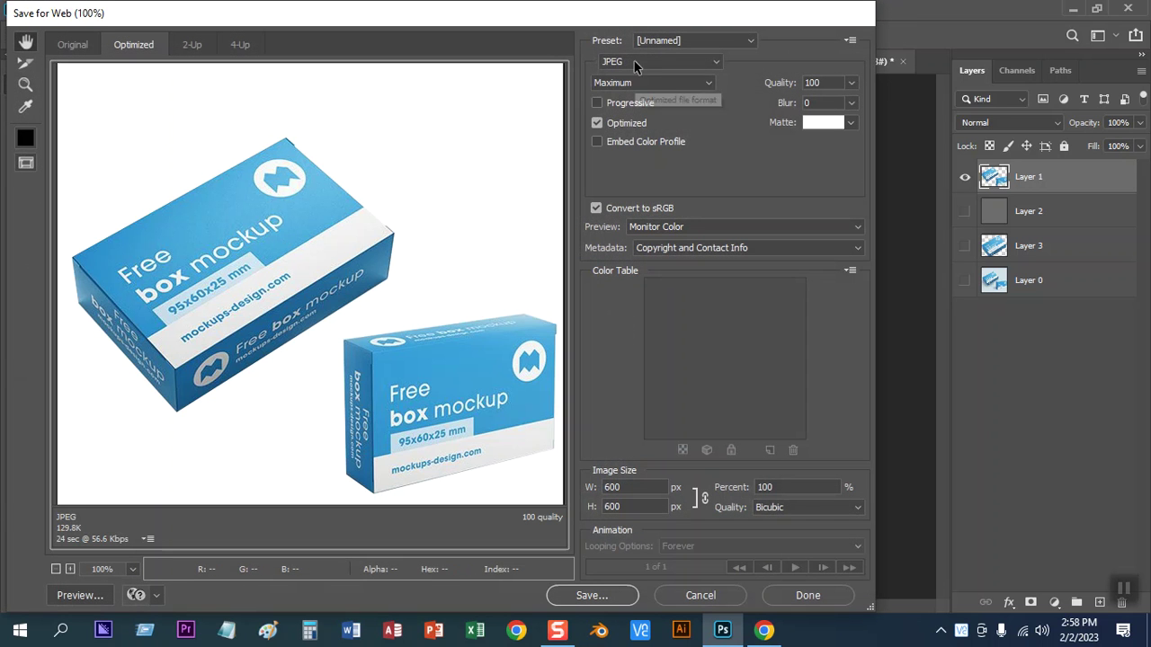
left_click(634, 61)
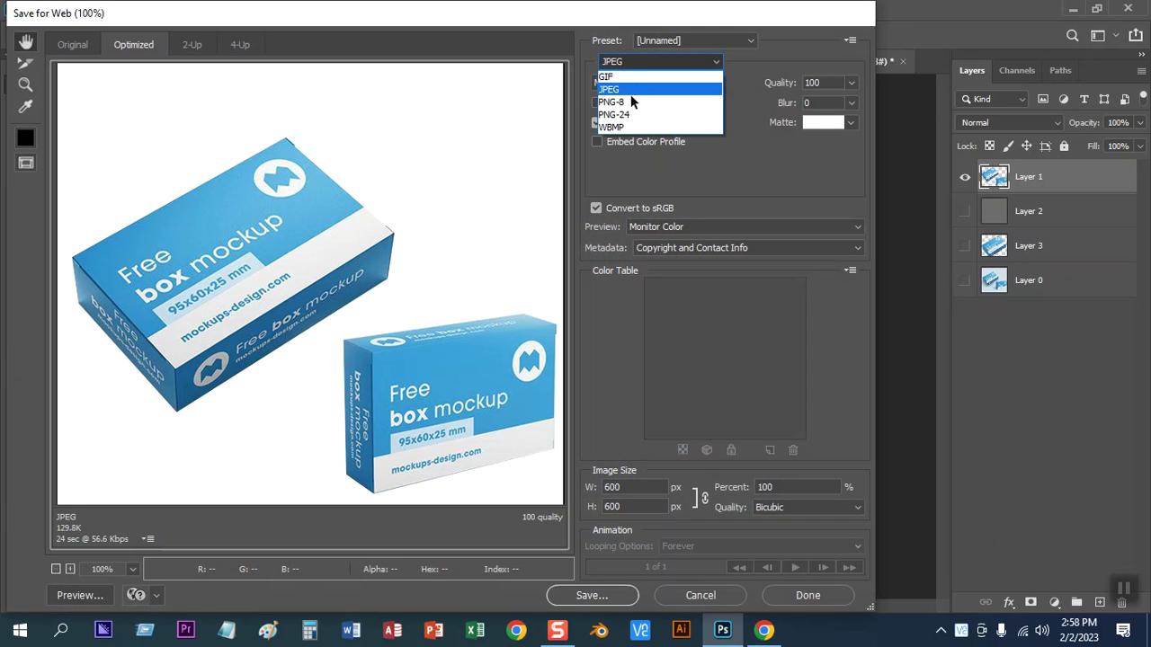
left_click(627, 114)
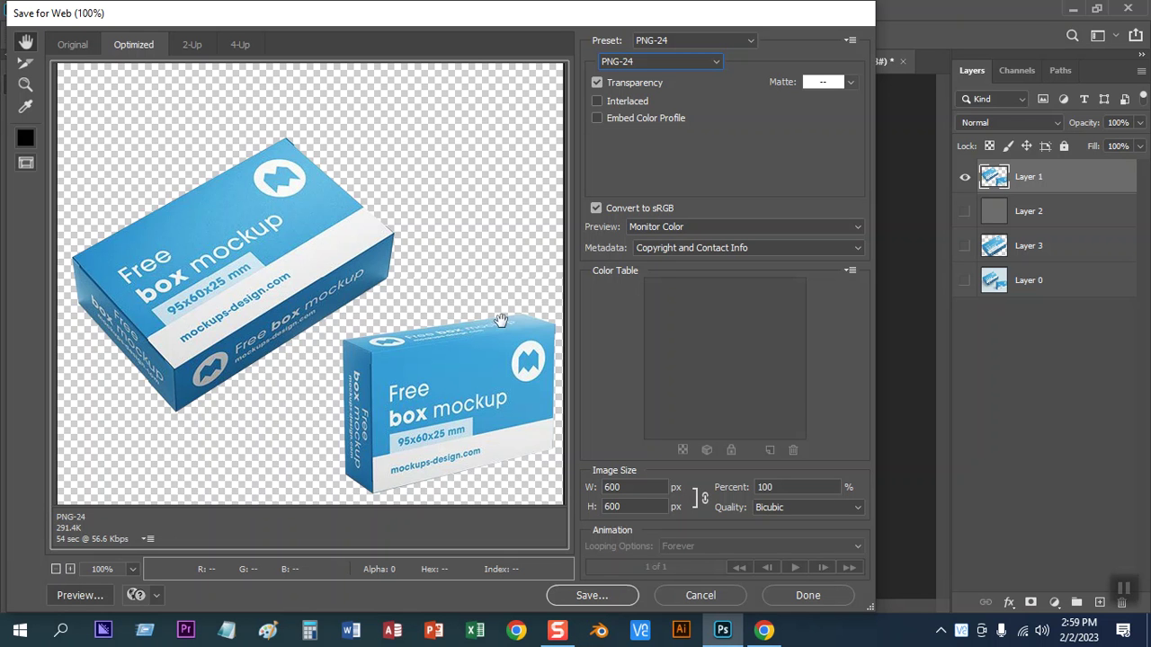
left_click(704, 597)
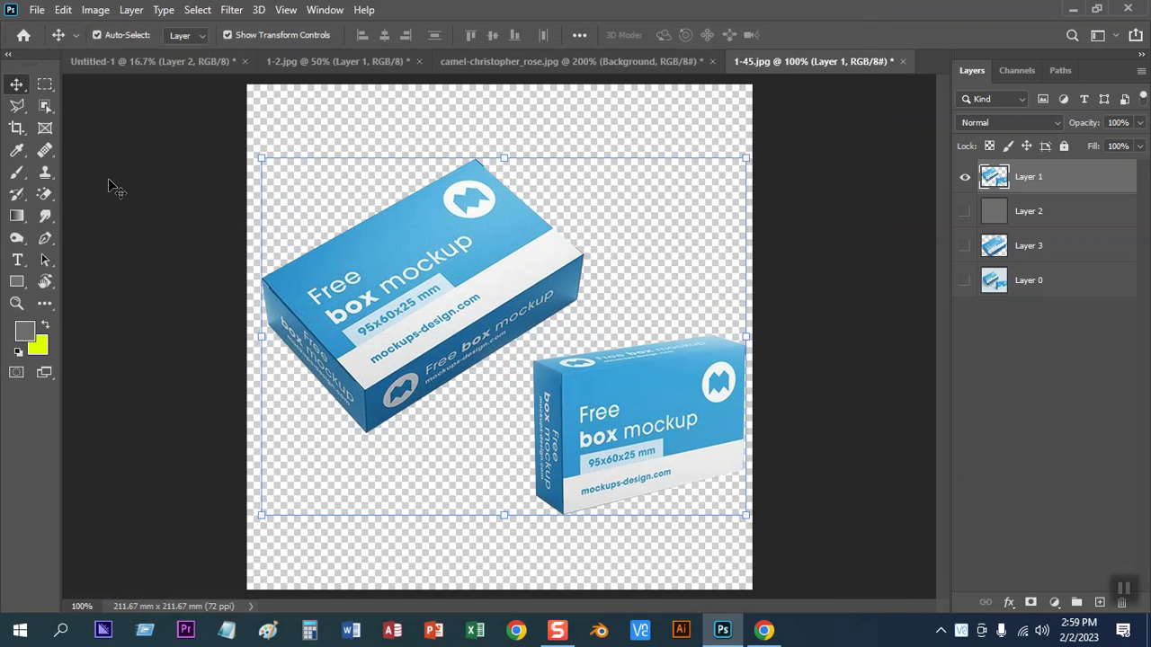
Hide Layer 1, show and activate Layer 0, and choose the Magnetic Lasso
left_click(18, 105)
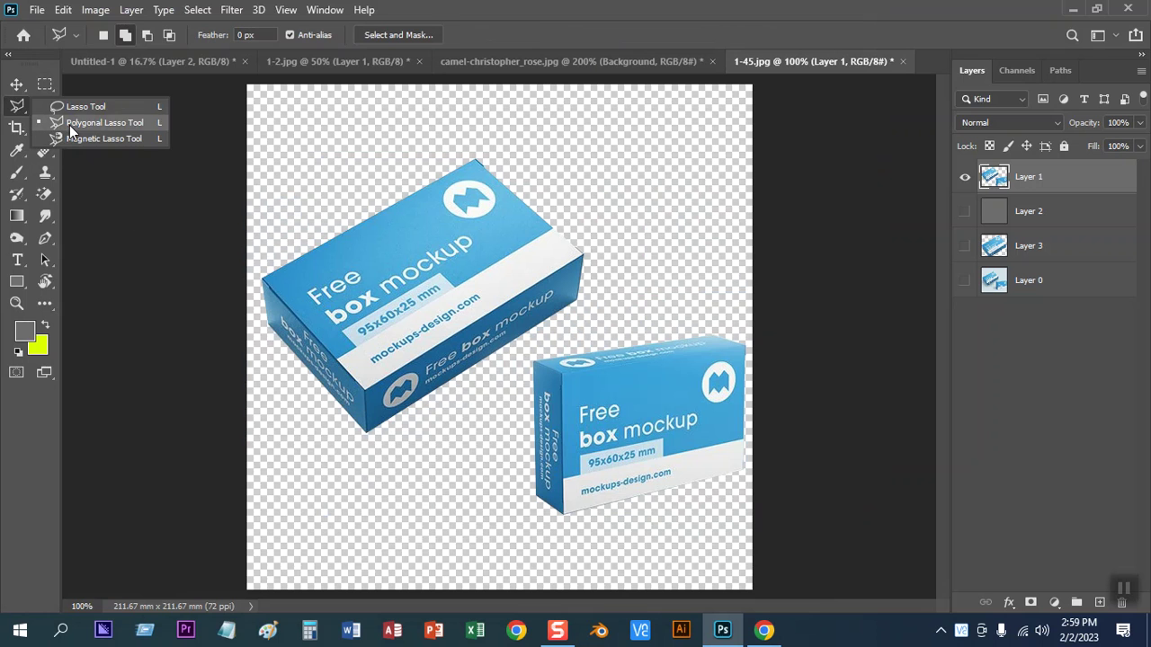
left_click(962, 180)
left_click(964, 280)
left_click(1034, 294)
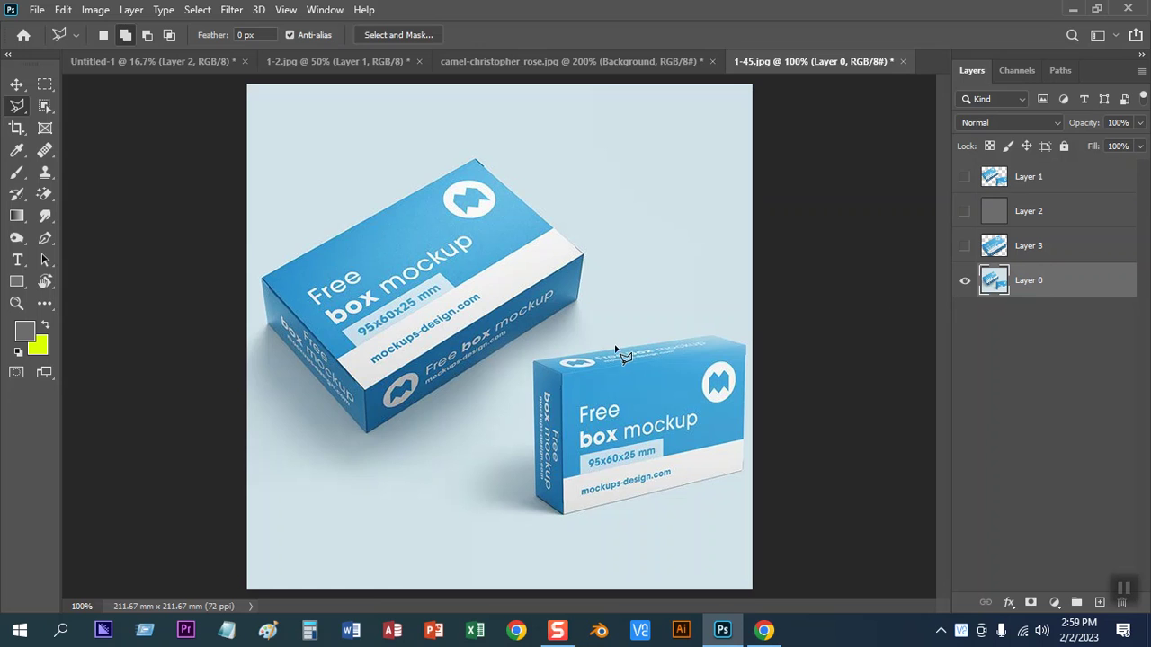
right_click(14, 110)
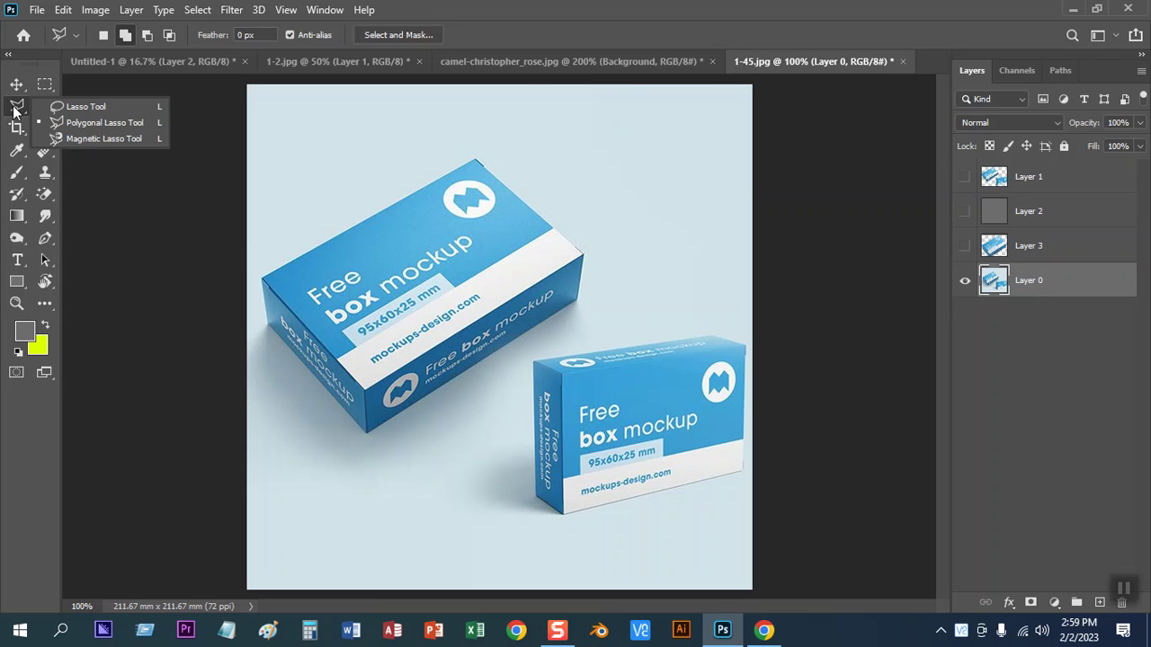
left_click(97, 138)
Zoom the camel photo to 300% and start a Magnetic Lasso outline along the camel's back
left_click(557, 61)
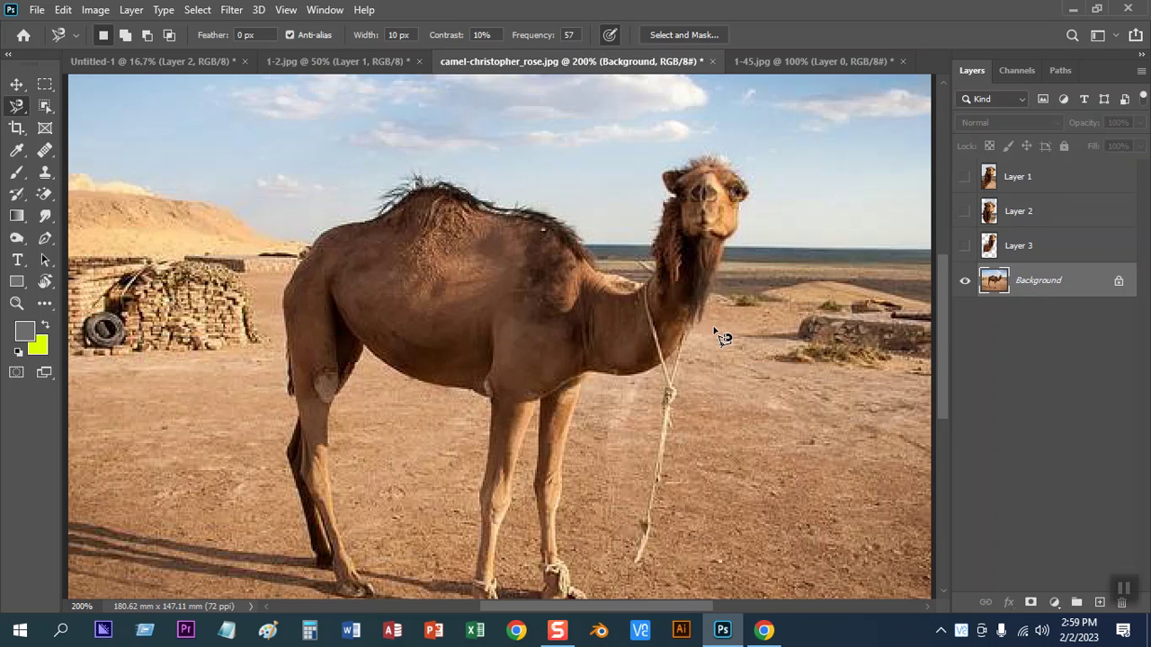
key("ctrl+plus")
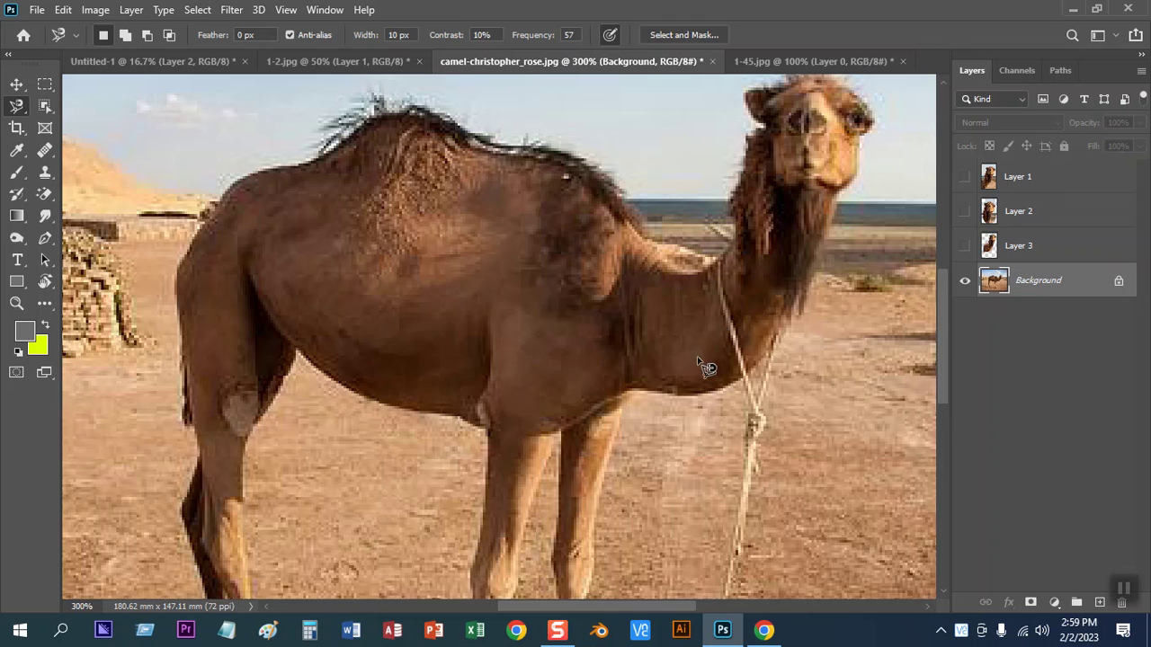
scroll(698, 358, "up", 2)
scroll(698, 358, "up", 1)
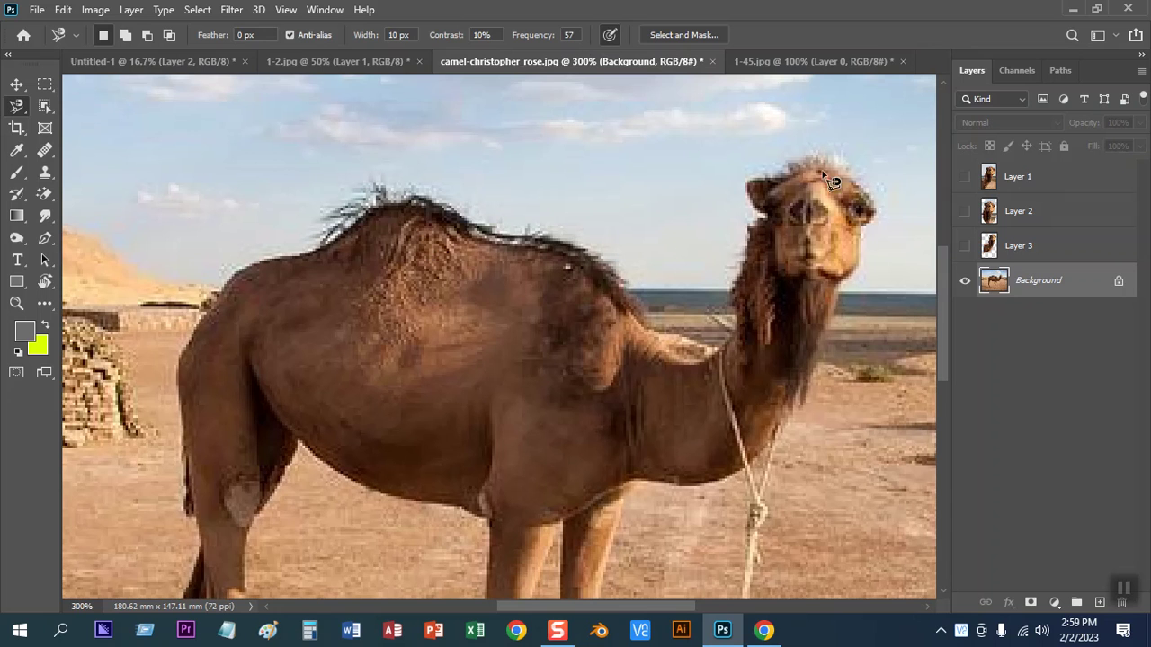
left_click(243, 269)
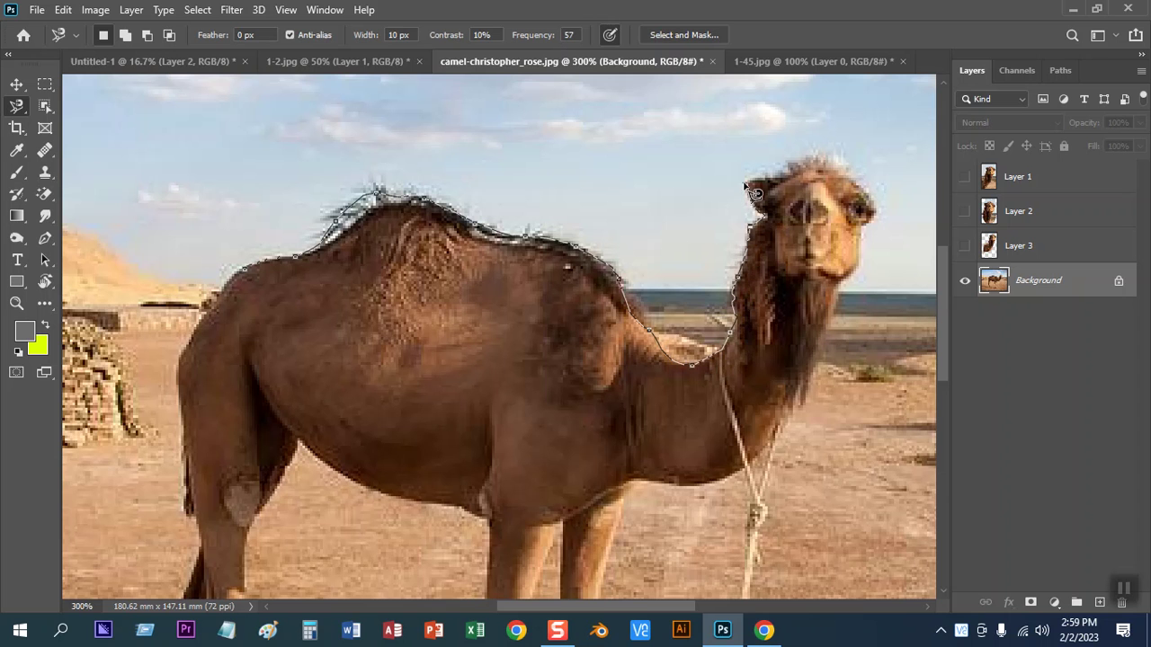
left_click_drag(754, 193, 355, 279)
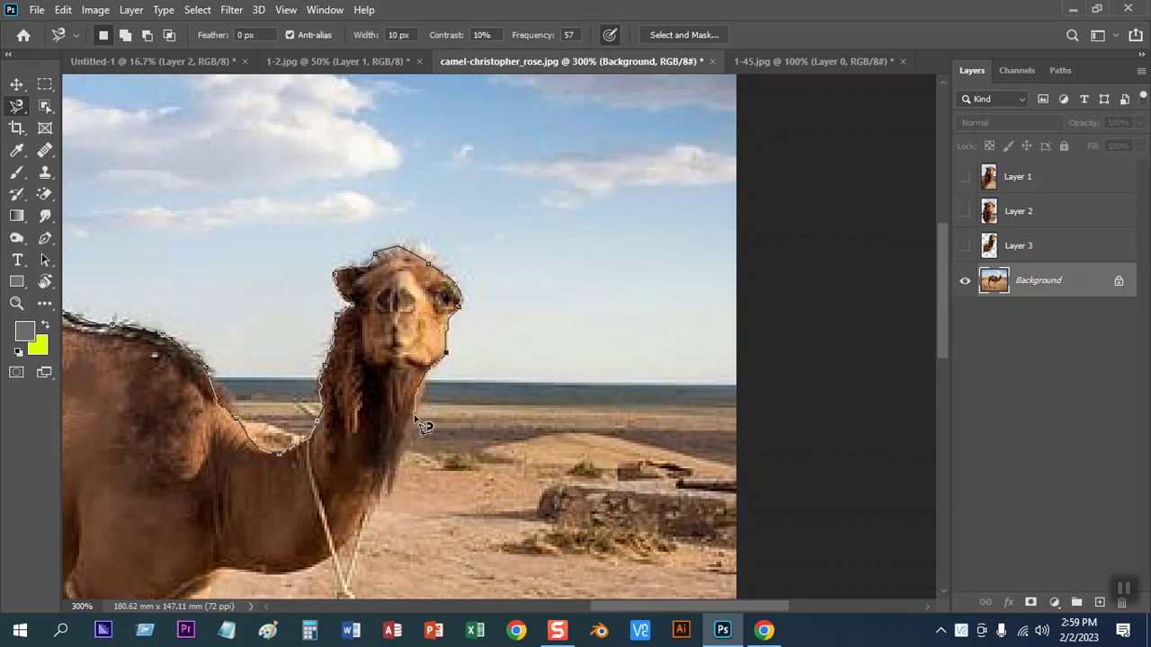
left_click_drag(372, 508, 440, 340)
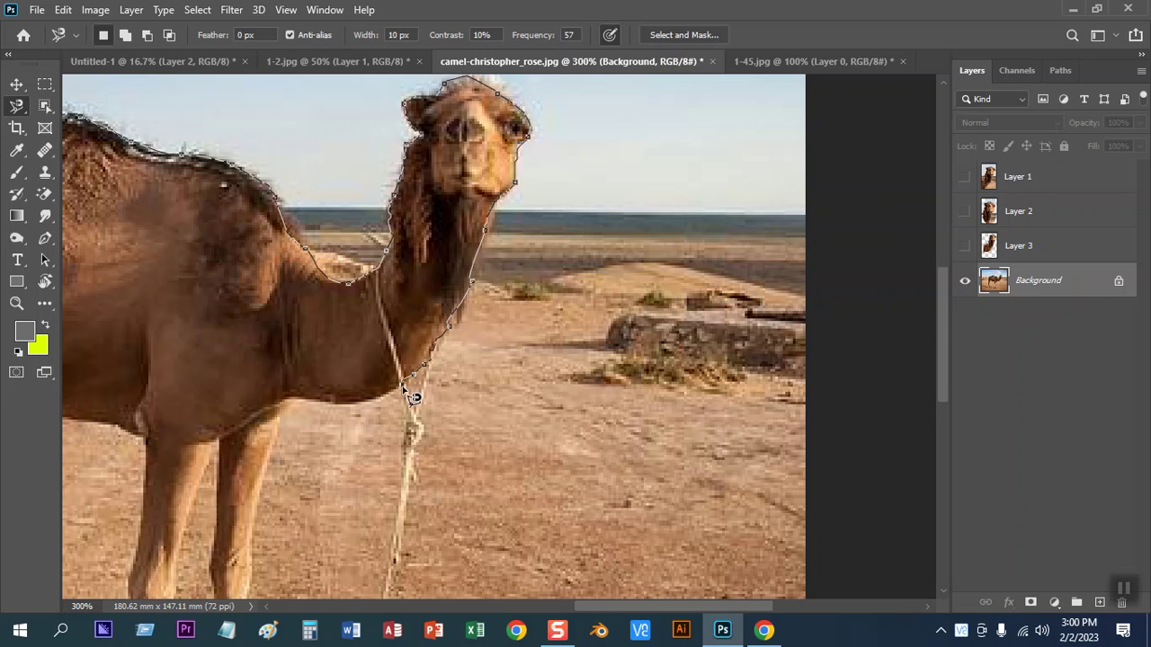
Close the outline around the belly, chest and shoulder, then copy the camel to Layer 4
left_click(289, 398)
left_click(284, 311)
left_click_drag(277, 409, 623, 384)
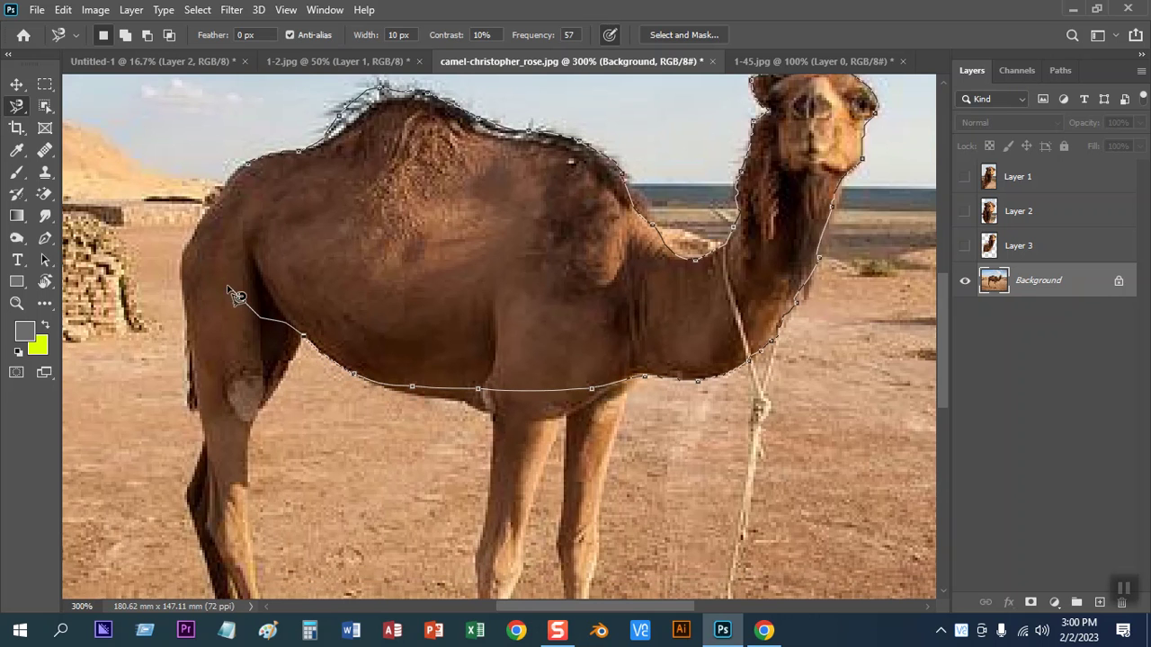
left_click(251, 167)
key("Delete")
left_click(253, 170)
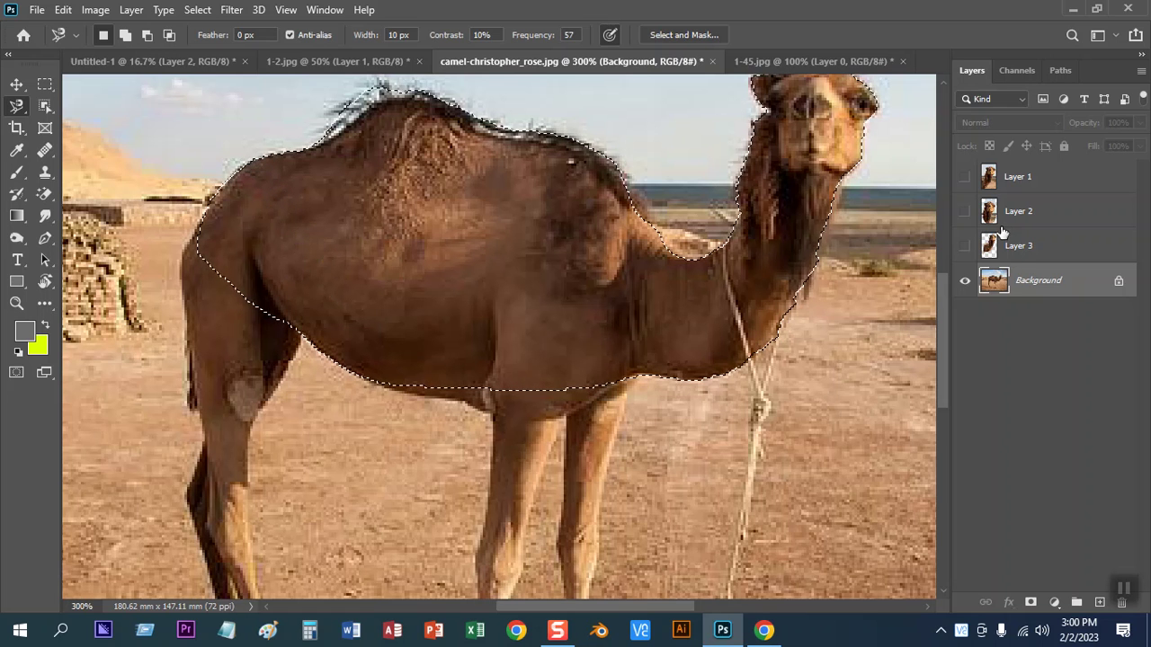
key("ctrl+j")
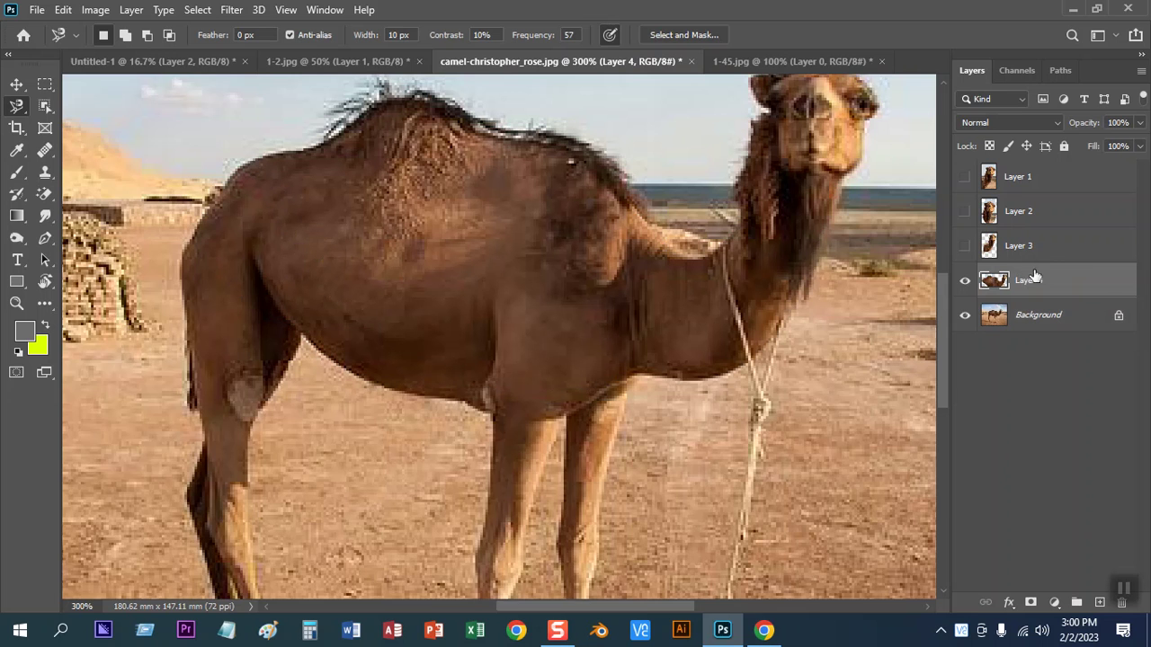
Preview each cut-out alone by toggling the visibility of the Background and Layers 1–4
left_click(965, 315)
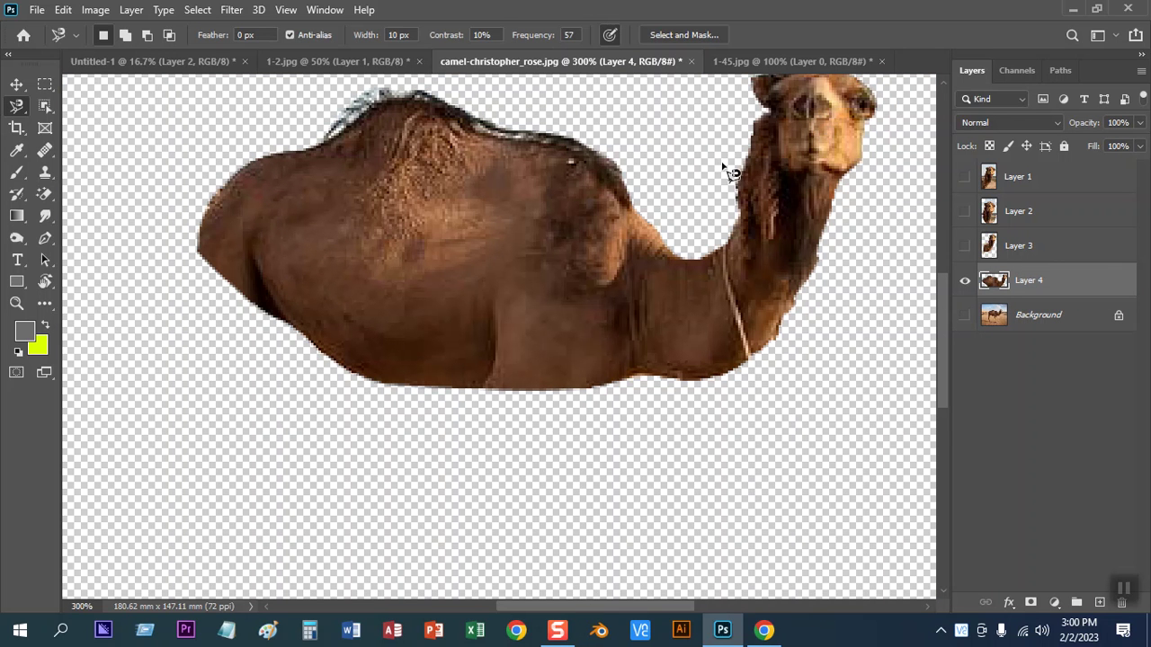
left_click(965, 282)
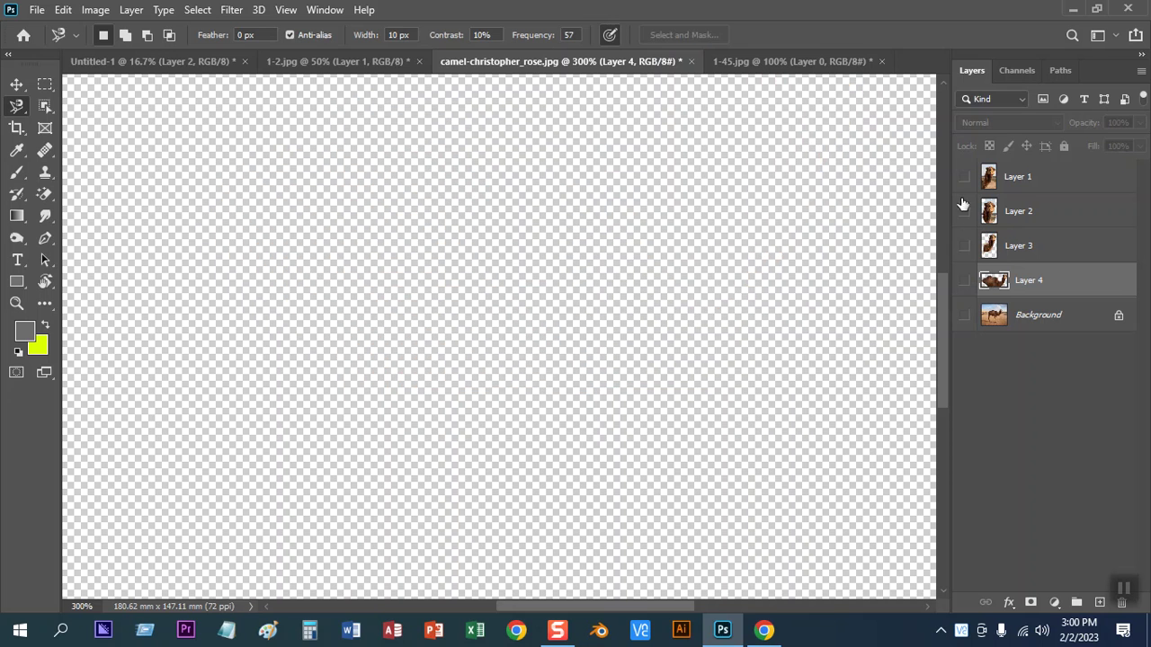
left_click(963, 178)
left_click(963, 178)
left_click(964, 211)
left_click_drag(854, 209, 708, 294)
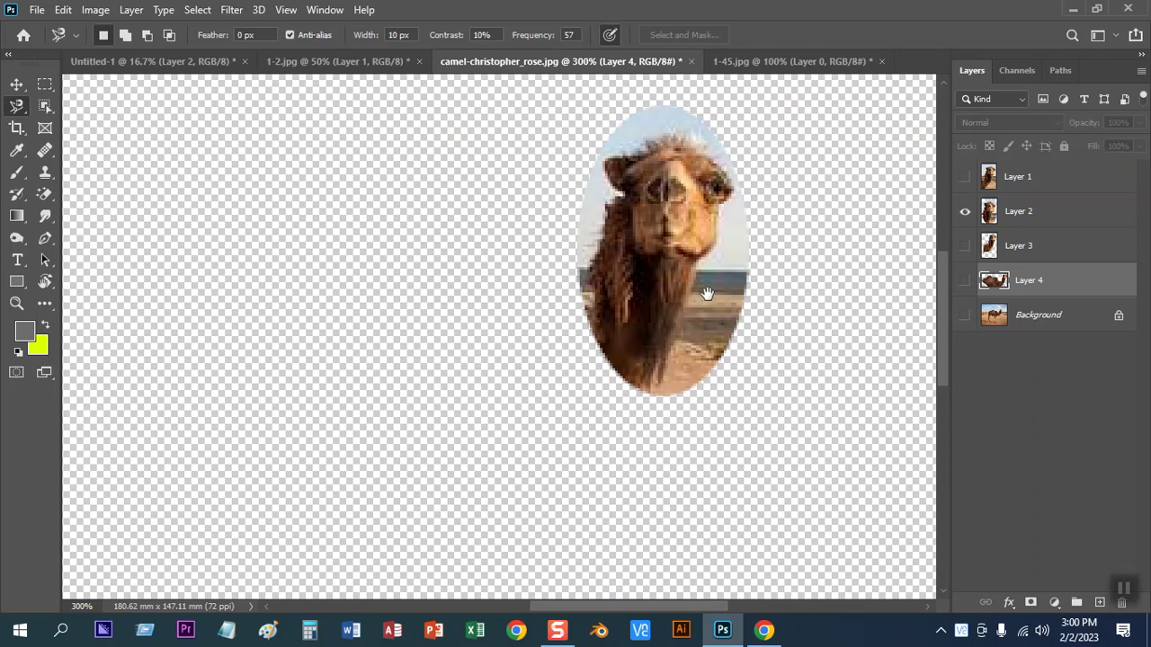
left_click(965, 211)
left_click(965, 245)
left_click(963, 245)
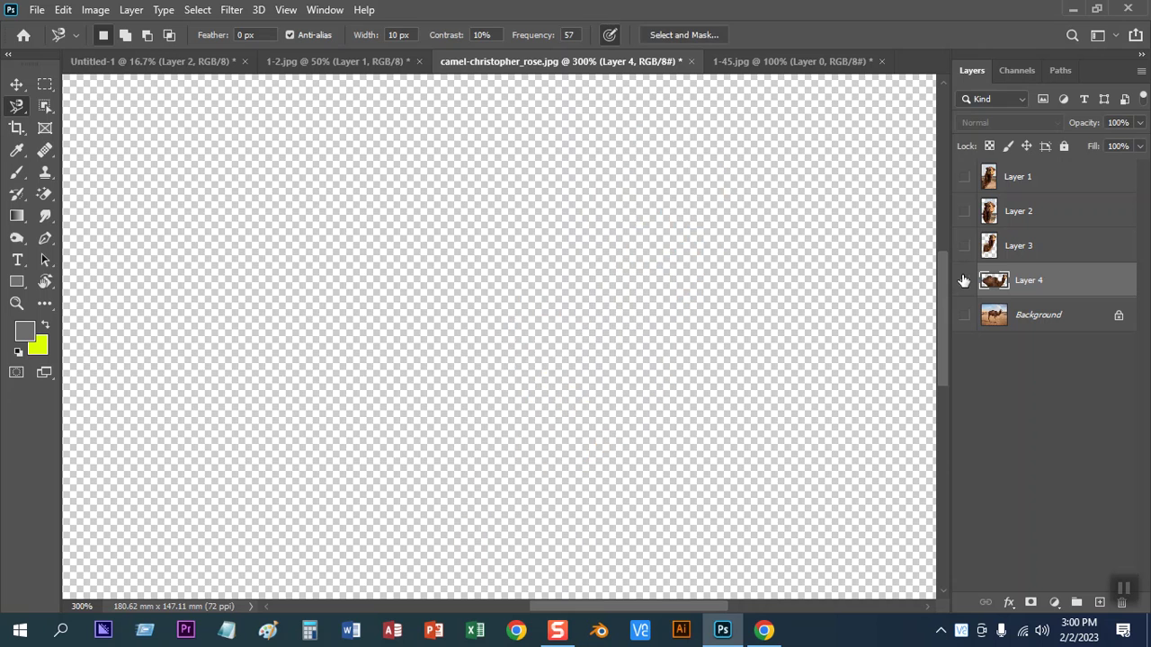
left_click(965, 281)
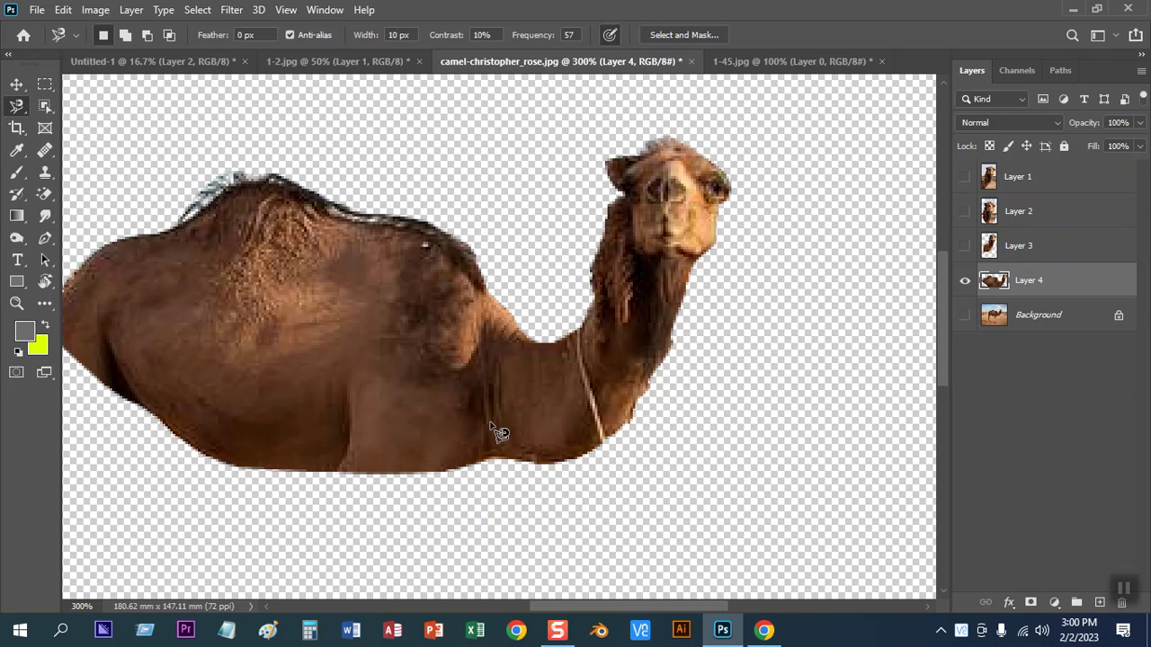
Hide Layer 4, show and select the Background, and zoom out to 200%
left_click(966, 281)
left_click(965, 315)
left_click(1025, 320)
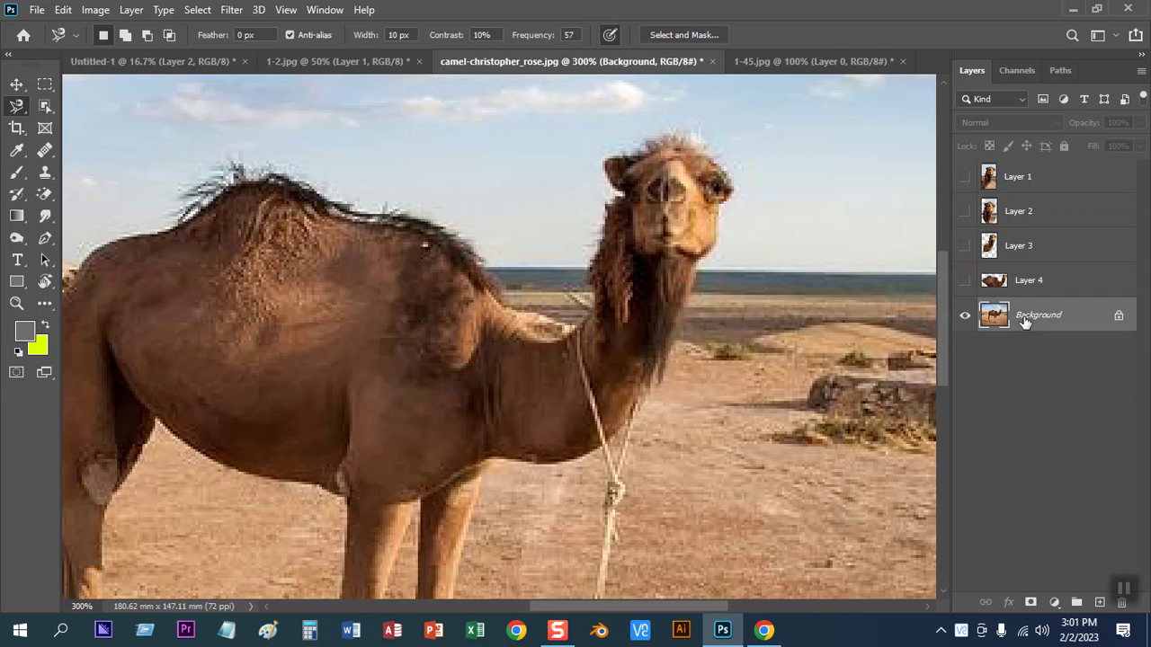
key("ctrl+minus")
left_click_drag(483, 359, 565, 333)
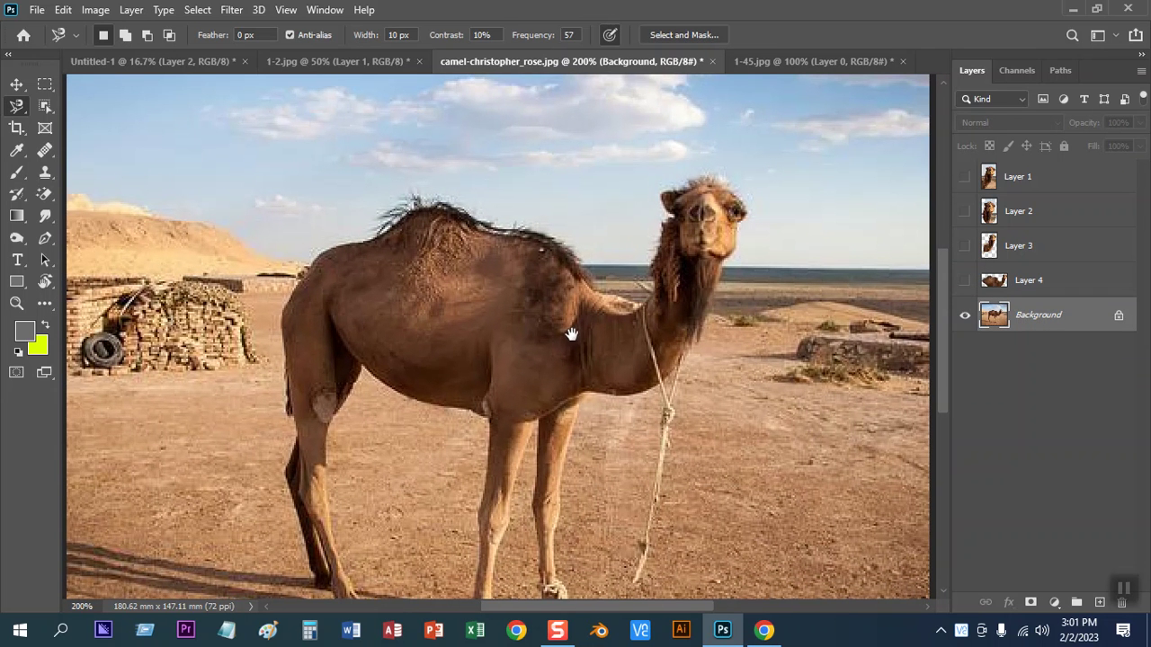
right_click(9, 107)
Switch to the Object Selection Tool and box-select the camel at 100% zoom
left_click(47, 107)
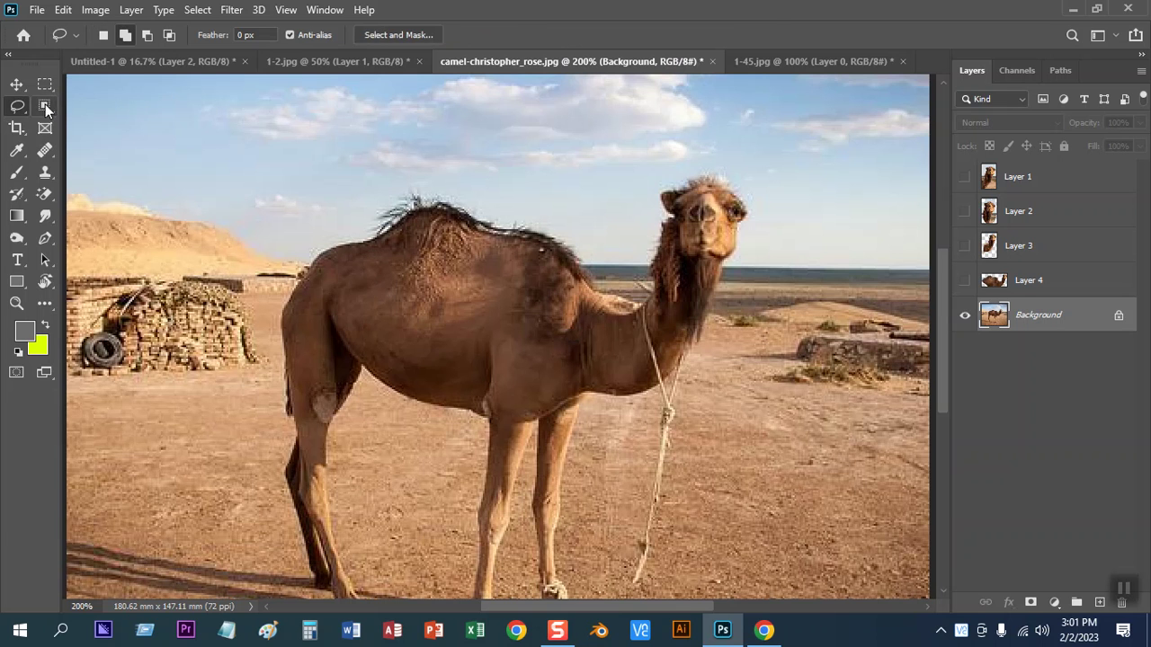
left_click(43, 106)
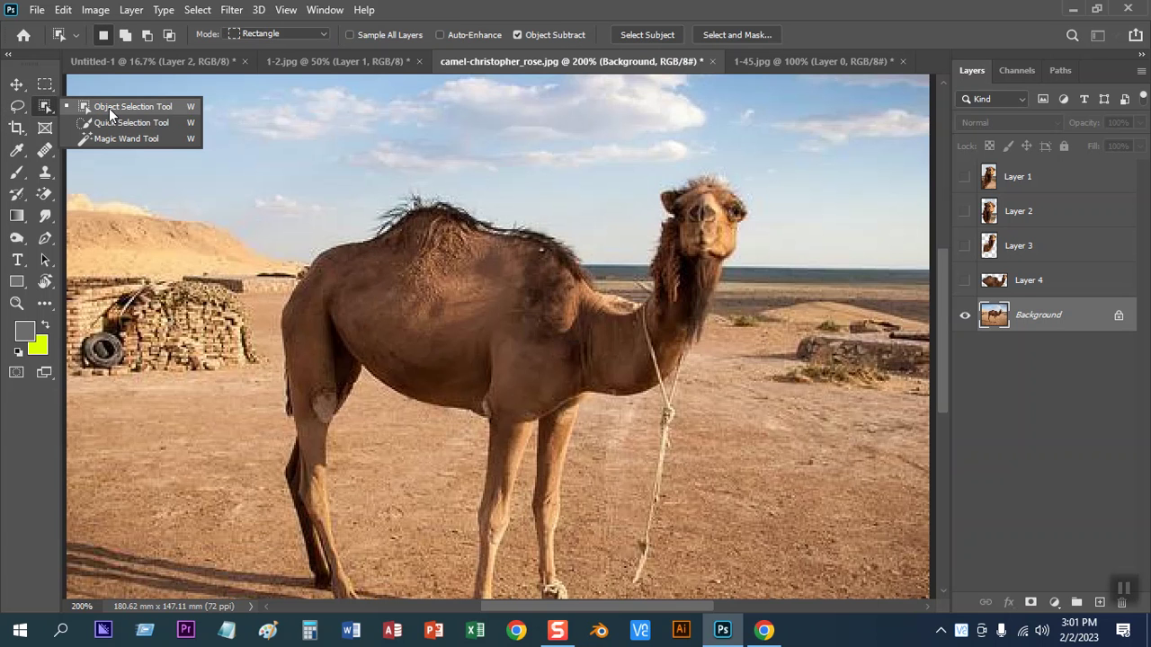
left_click(109, 108)
key("ctrl+minus")
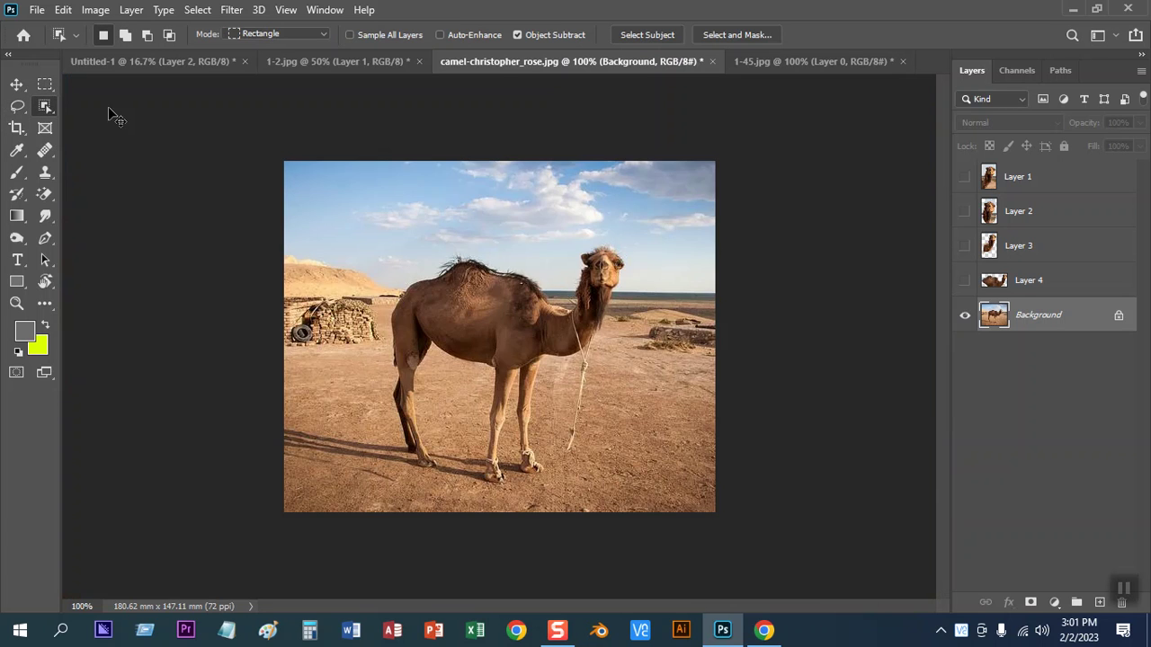
left_click_drag(365, 207, 644, 487)
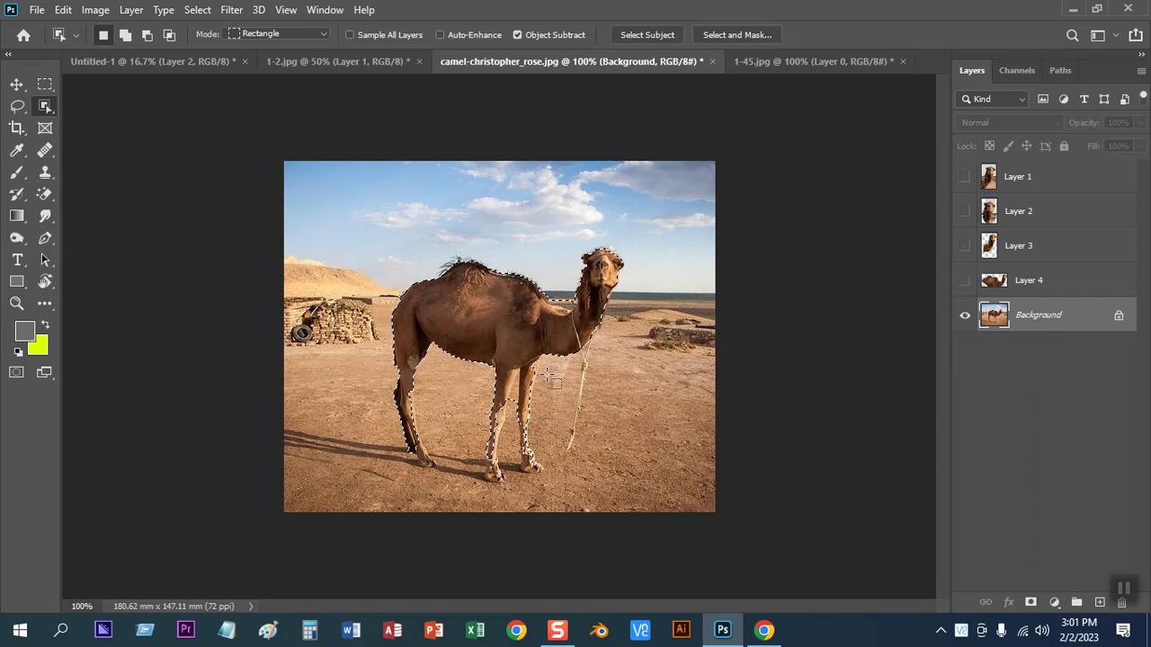
Inspect the camel selection's edges around the legs at 500%, then deselect
key("ctrl+plus")
key("ctrl+plus")
key("ctrl+plus")
key("ctrl+plus")
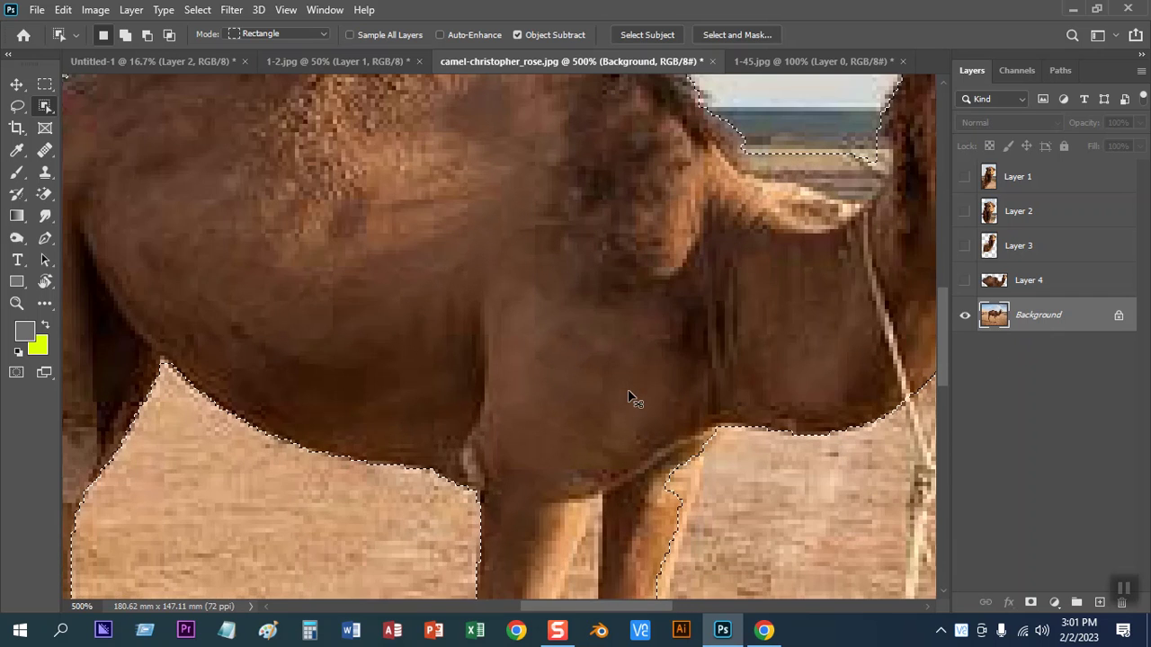
left_click_drag(623, 335, 465, 184)
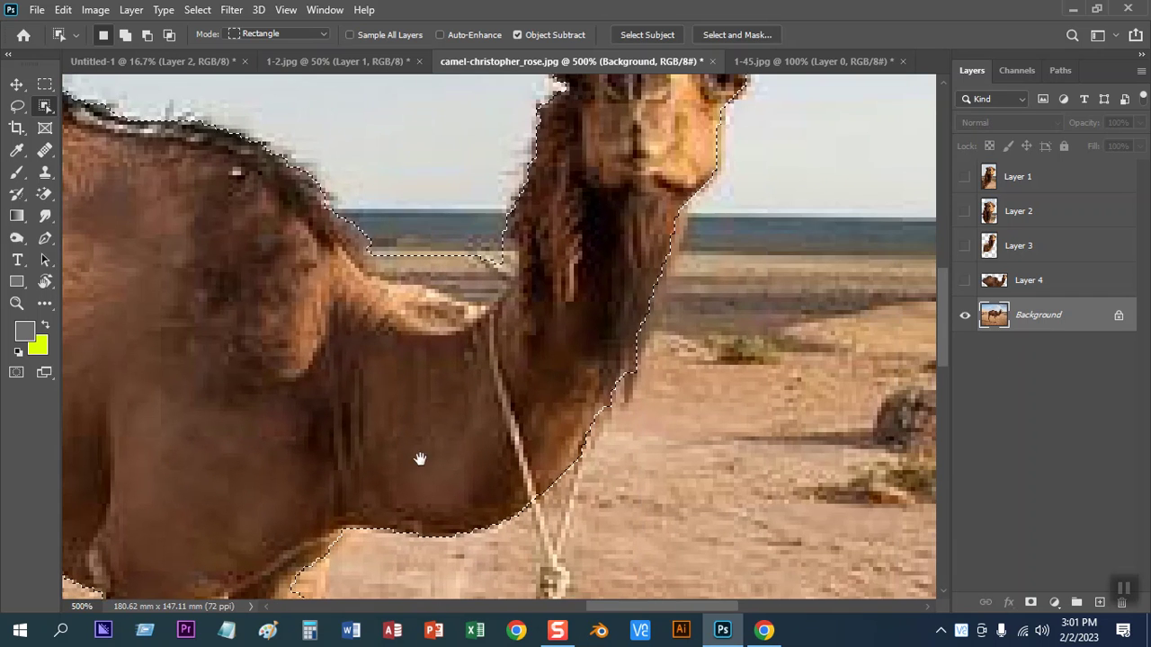
scroll(465, 184, "down", 1)
scroll(419, 316, "down", 3)
scroll(382, 247, "down", 1)
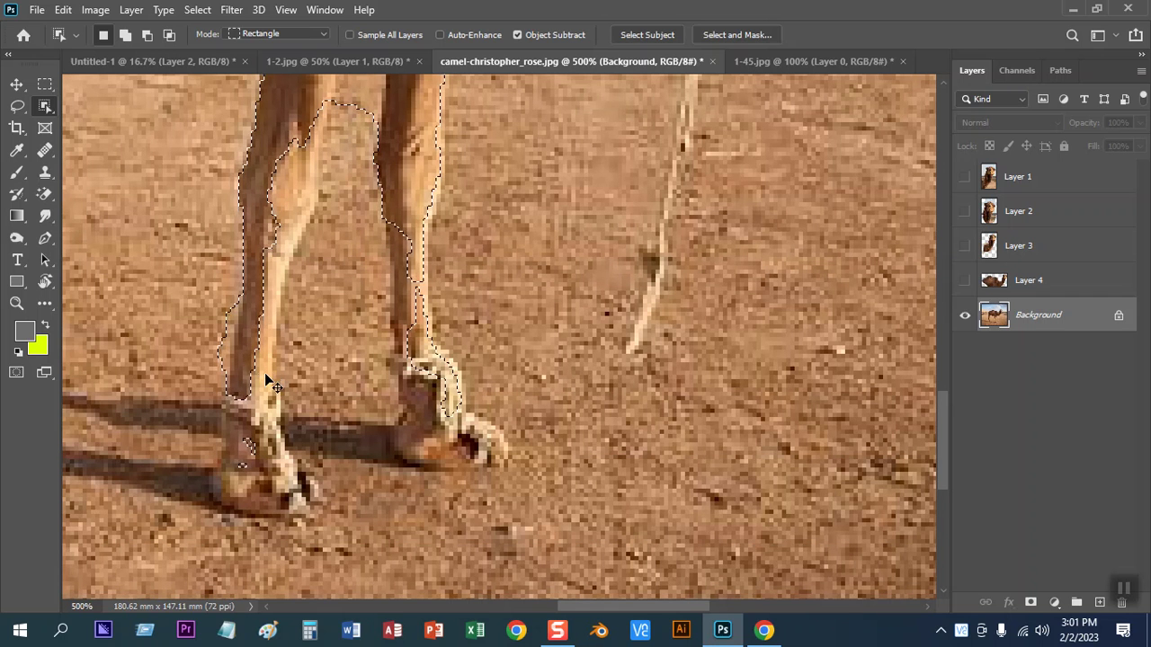
left_click(266, 381)
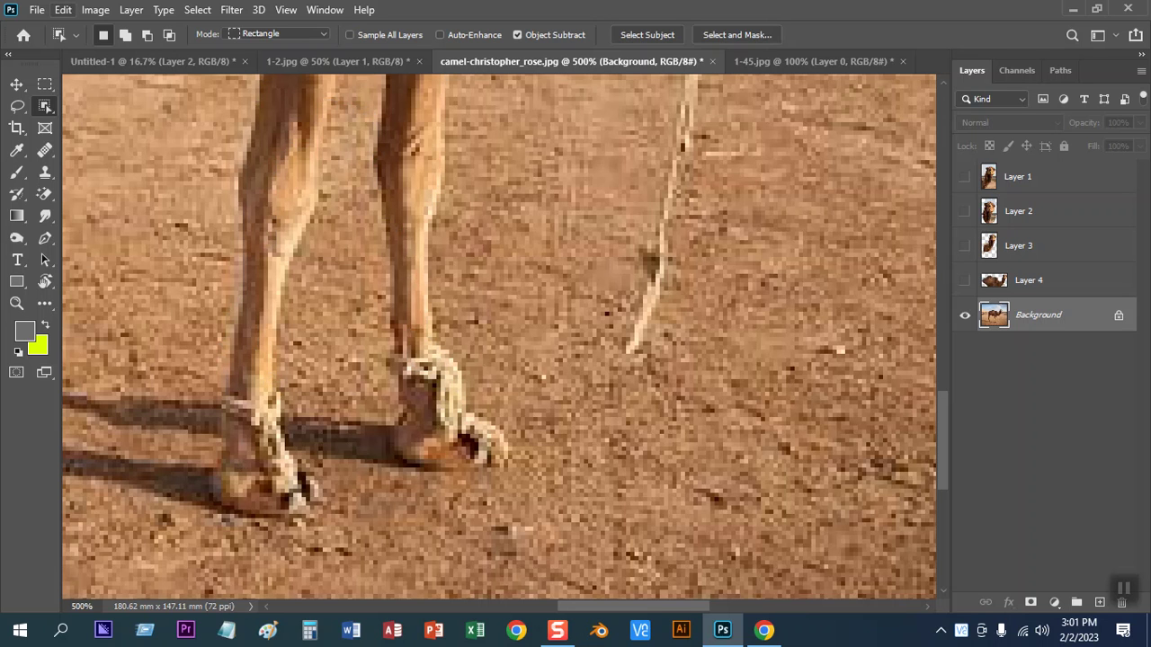
Open the bottle image 1.jpeg
left_click(40, 8)
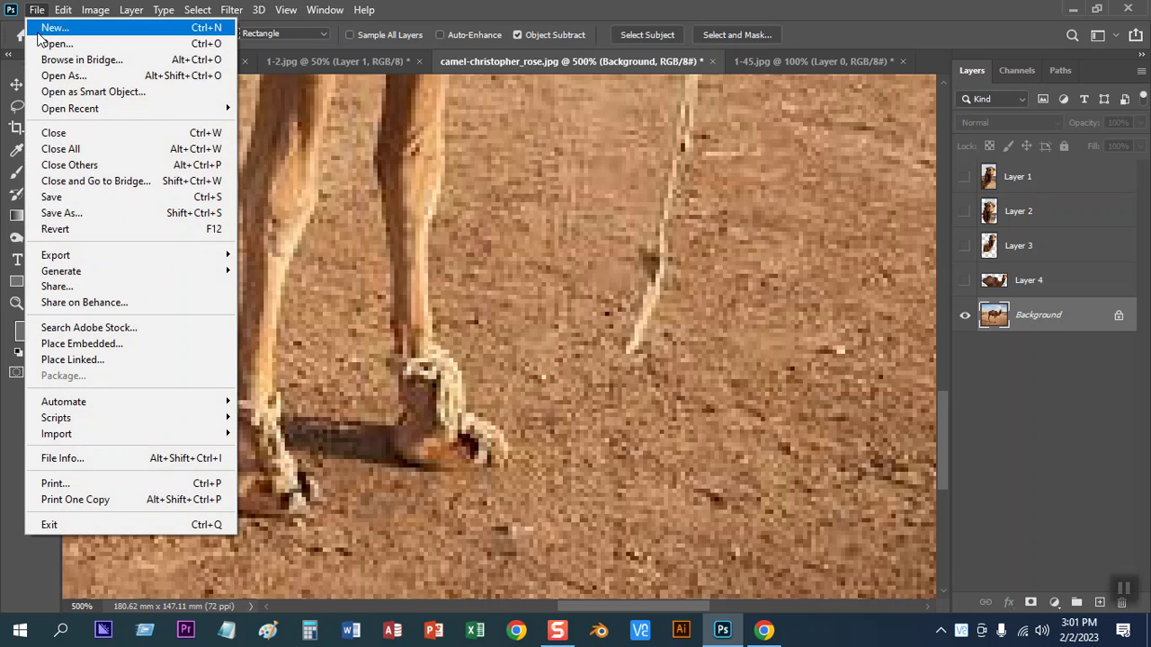
left_click(40, 43)
scroll(252, 180, "down", 3)
left_click(340, 158)
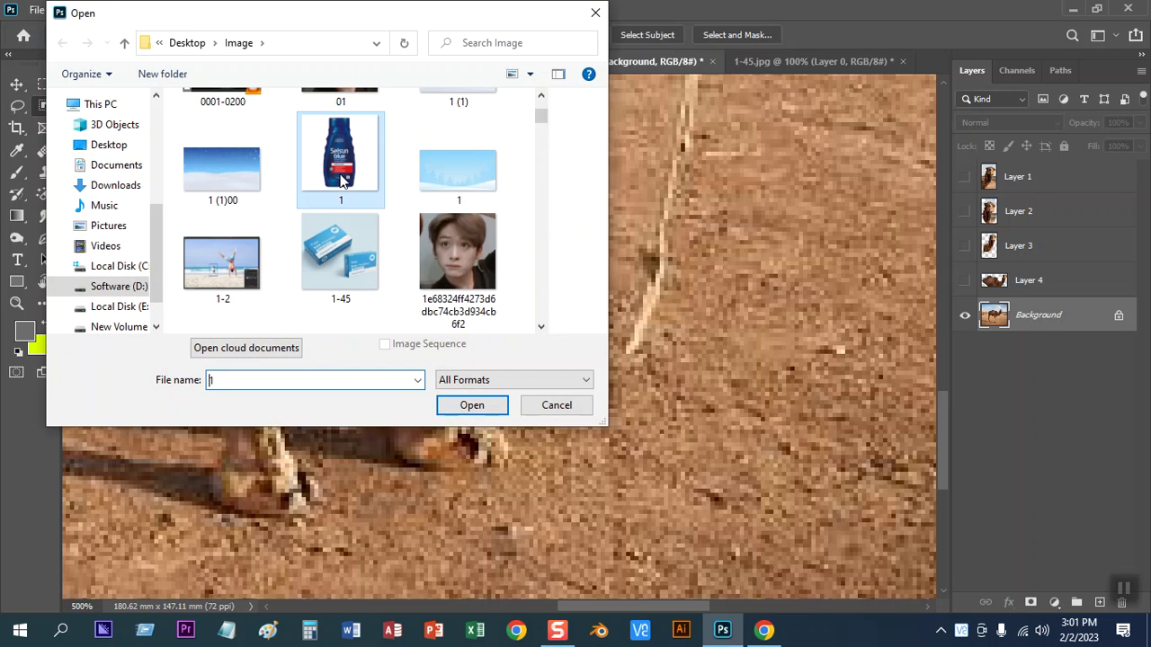
left_click(450, 406)
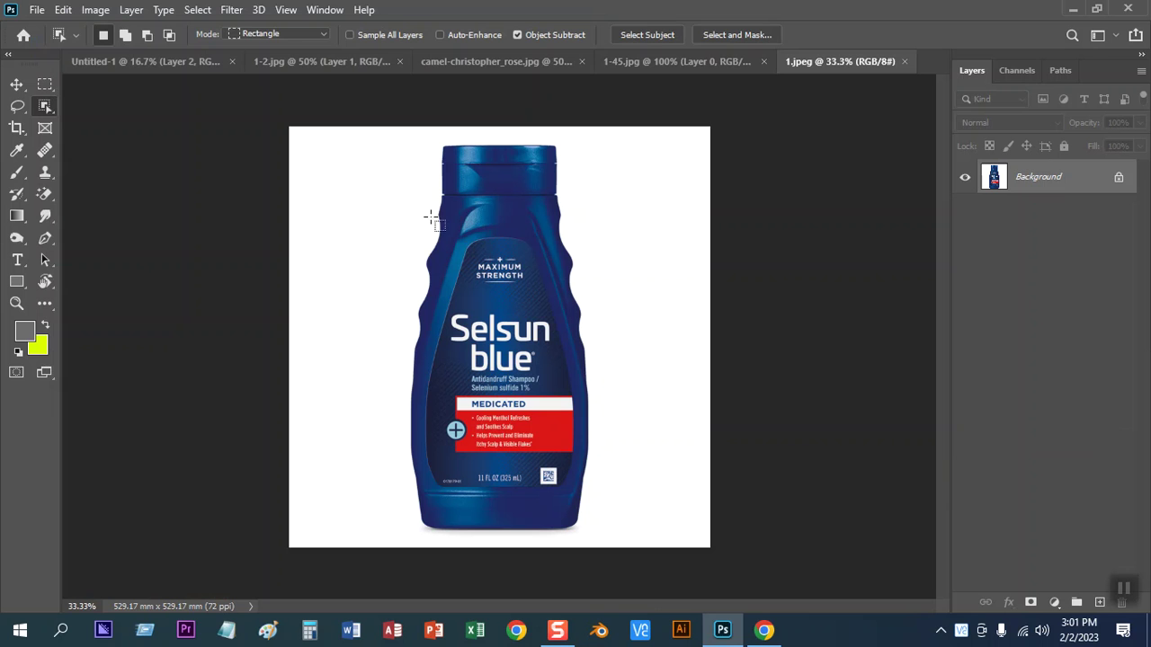
Copy the auto-selected bottle onto Layer 1 and hide the Background
left_click_drag(401, 133, 608, 541)
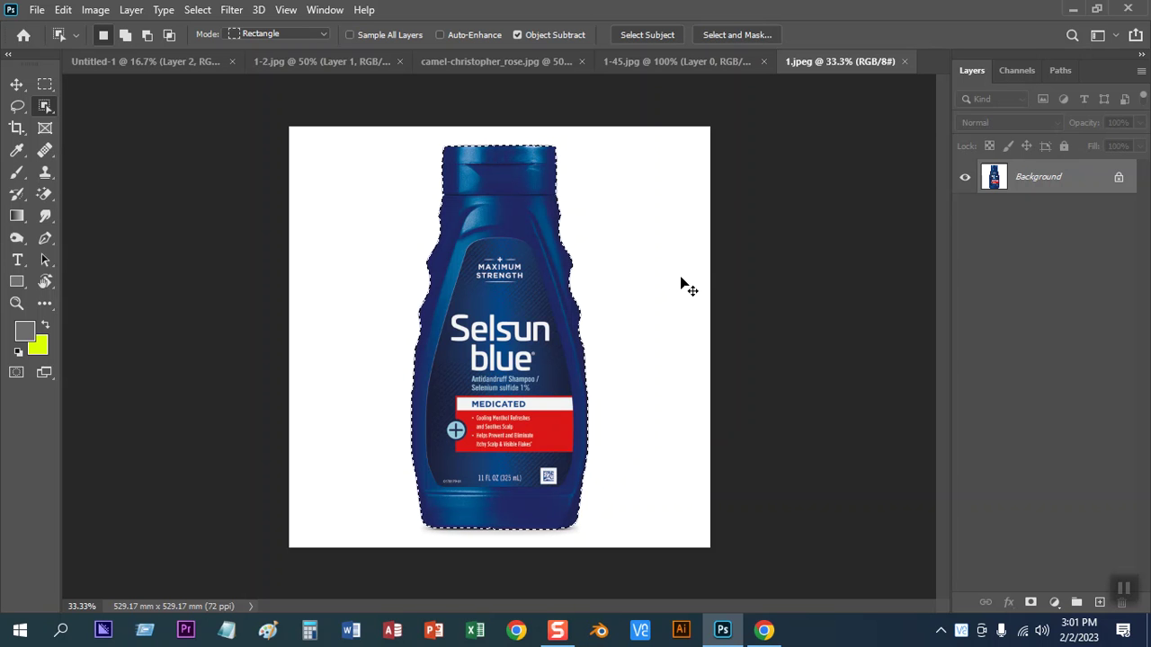
key("ctrl+j")
left_click(966, 212)
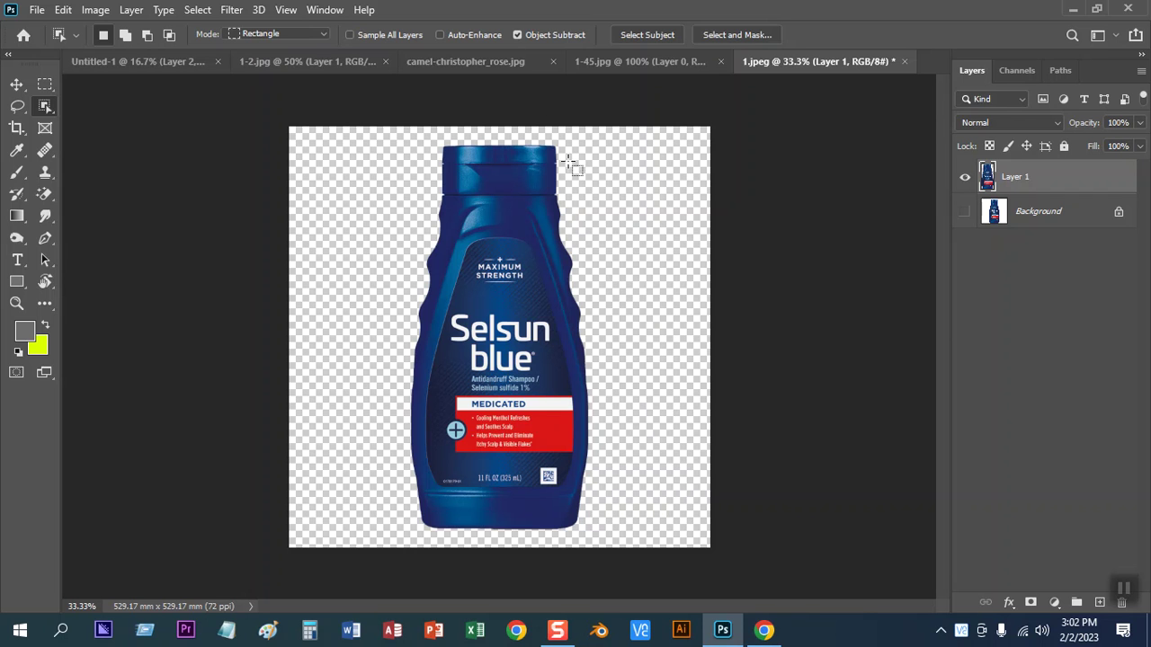
left_click(580, 62)
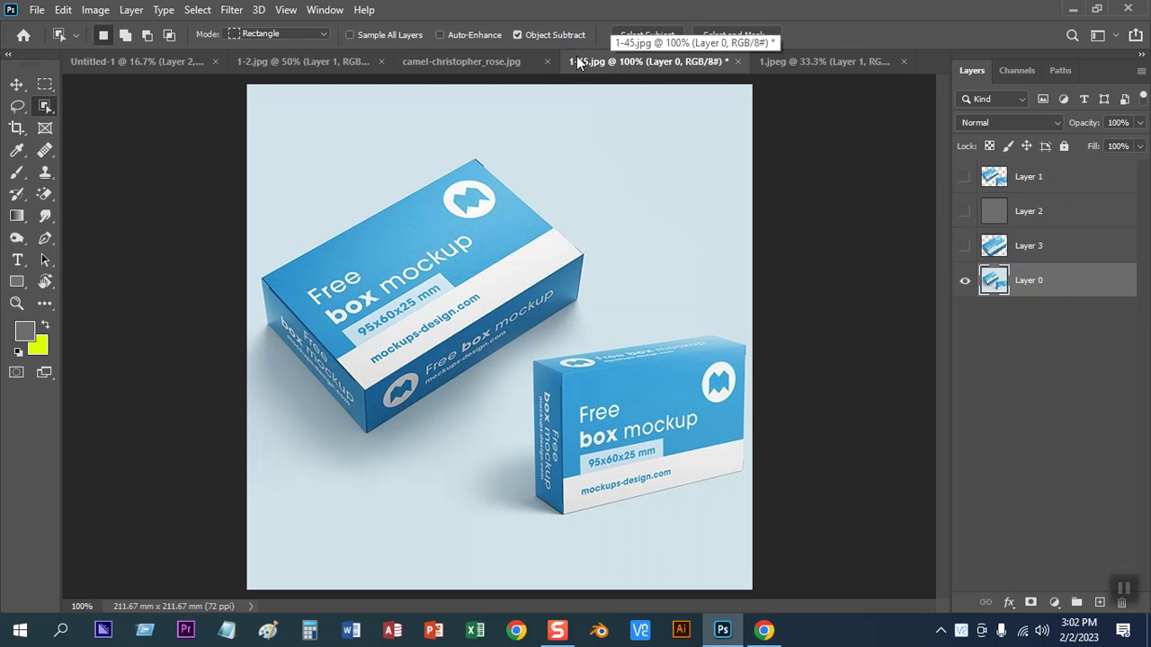
Bring up the 1-2.jpg beach photo via the camel document
left_click(478, 61)
scroll(504, 185, "down", 5)
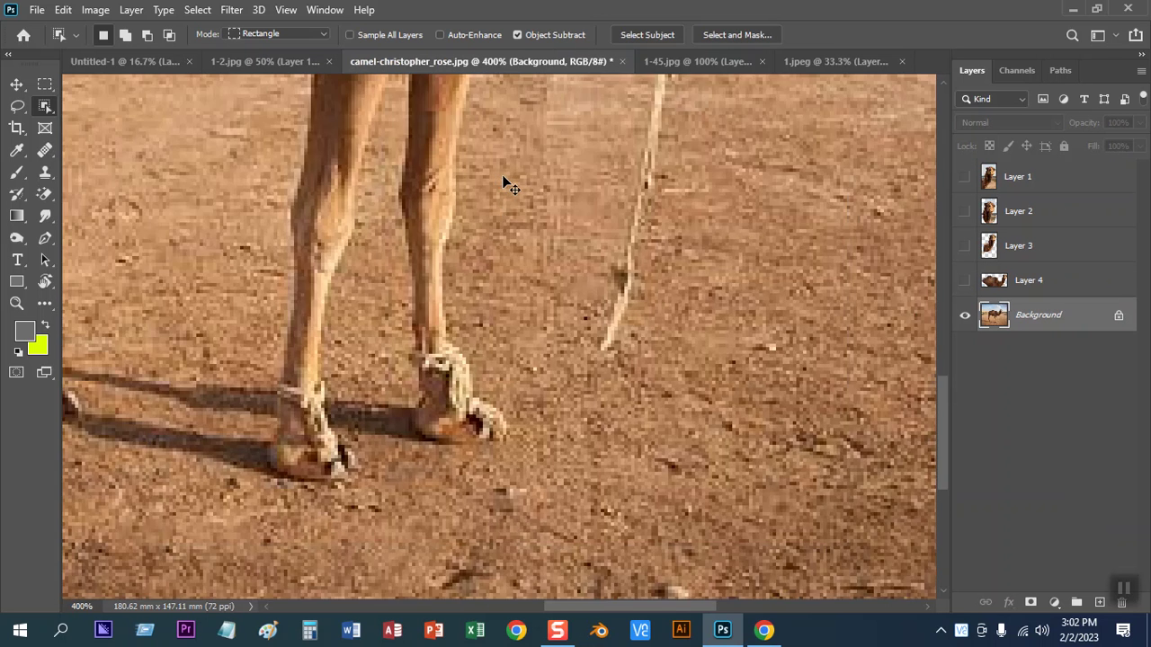
right_click(49, 107)
left_click(243, 60)
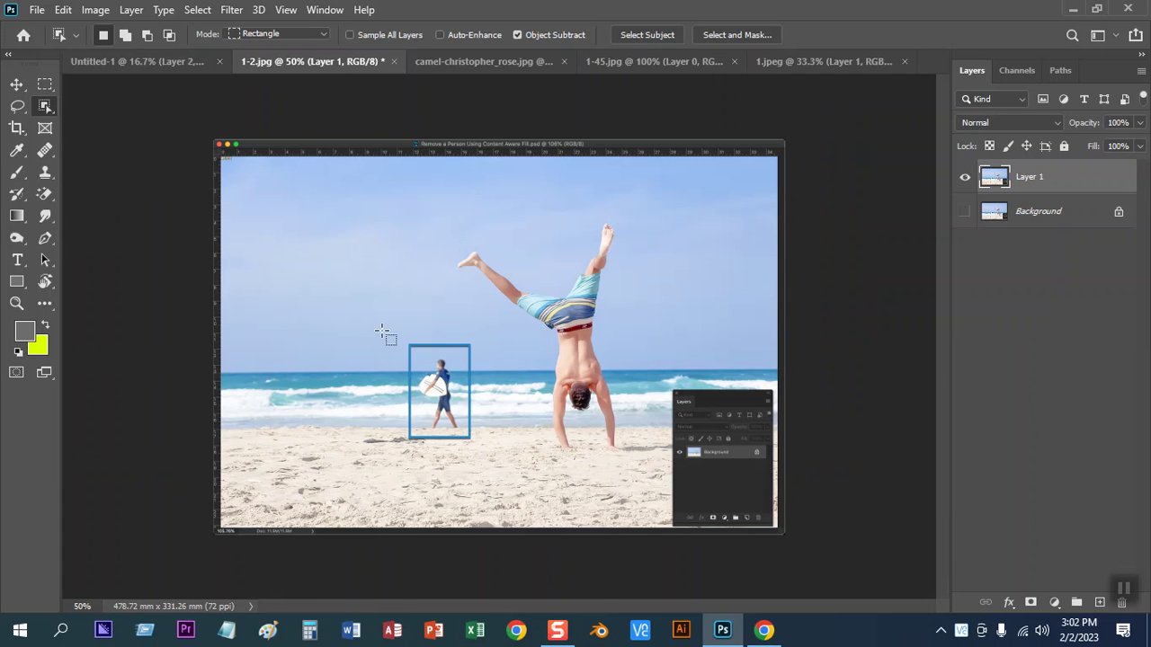
Try an Object Selection box around the framed surfer, then deselect
mouse_move(393, 318)
left_mouse_down()
mouse_move(424, 387)
mouse_move(490, 463)
mouse_move(482, 455)
left_mouse_up()
scroll(506, 333, "up", 2)
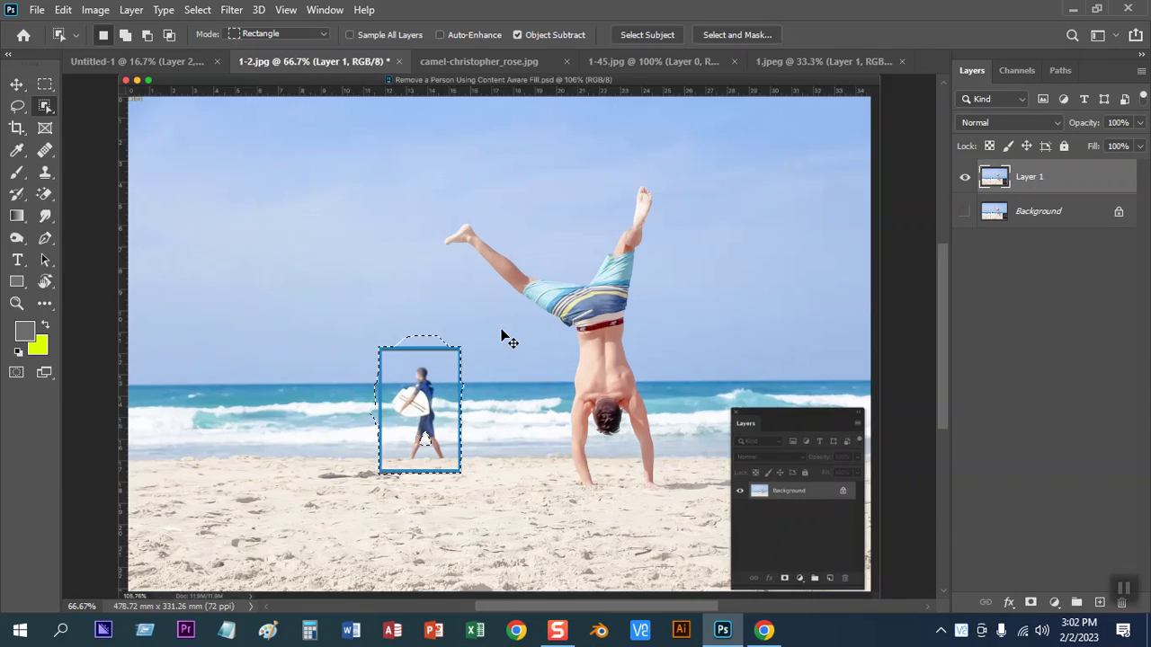
scroll(506, 334, "up", 2)
scroll(456, 318, "up", 1)
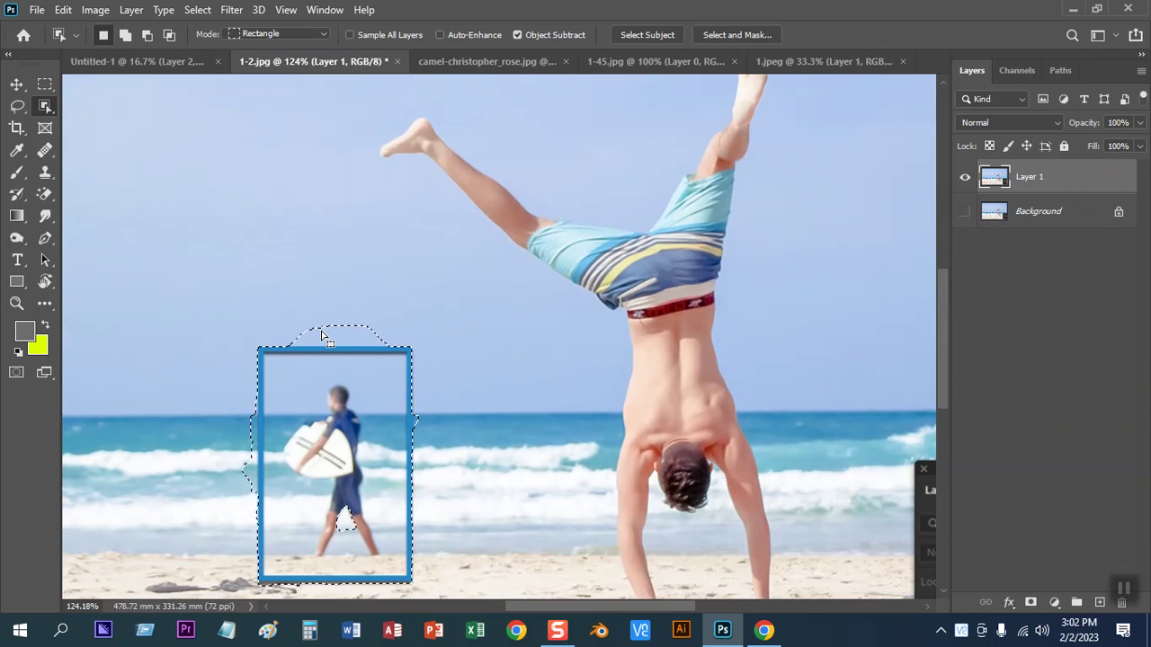
key("ctrl+d")
Try a rectangular and another object-selection box around the blue frame, then deselect
left_click(44, 88)
left_click_drag(259, 345, 411, 581)
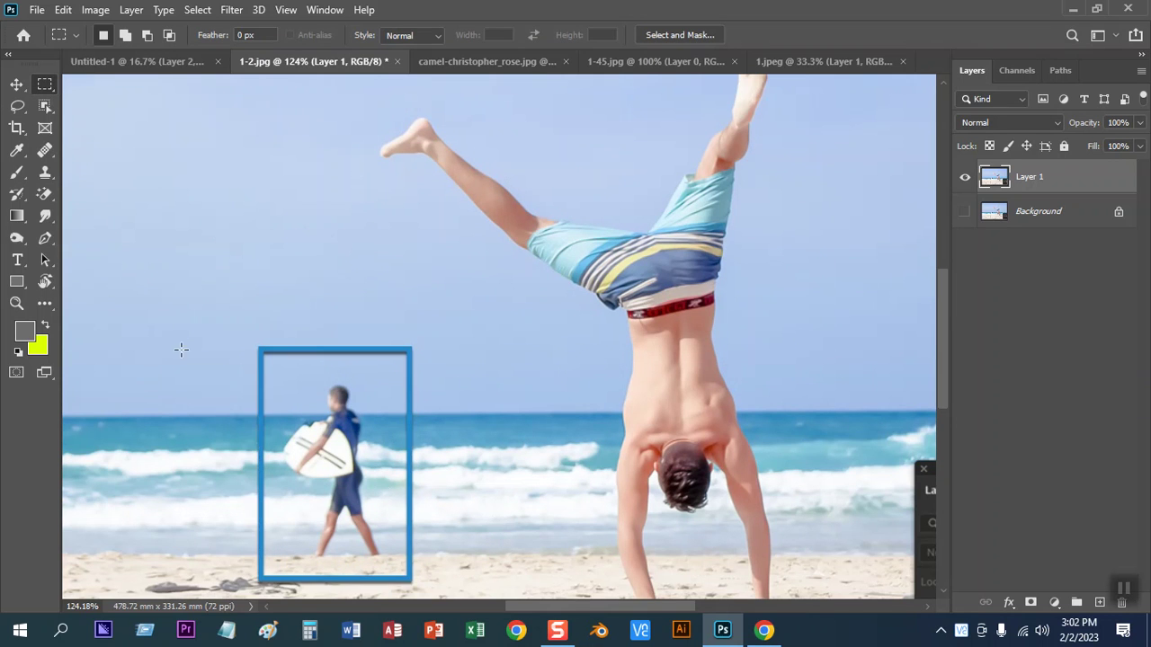
left_click(44, 107)
mouse_move(171, 227)
left_mouse_down()
mouse_move(408, 583)
mouse_move(442, 575)
mouse_move(434, 567)
left_mouse_up()
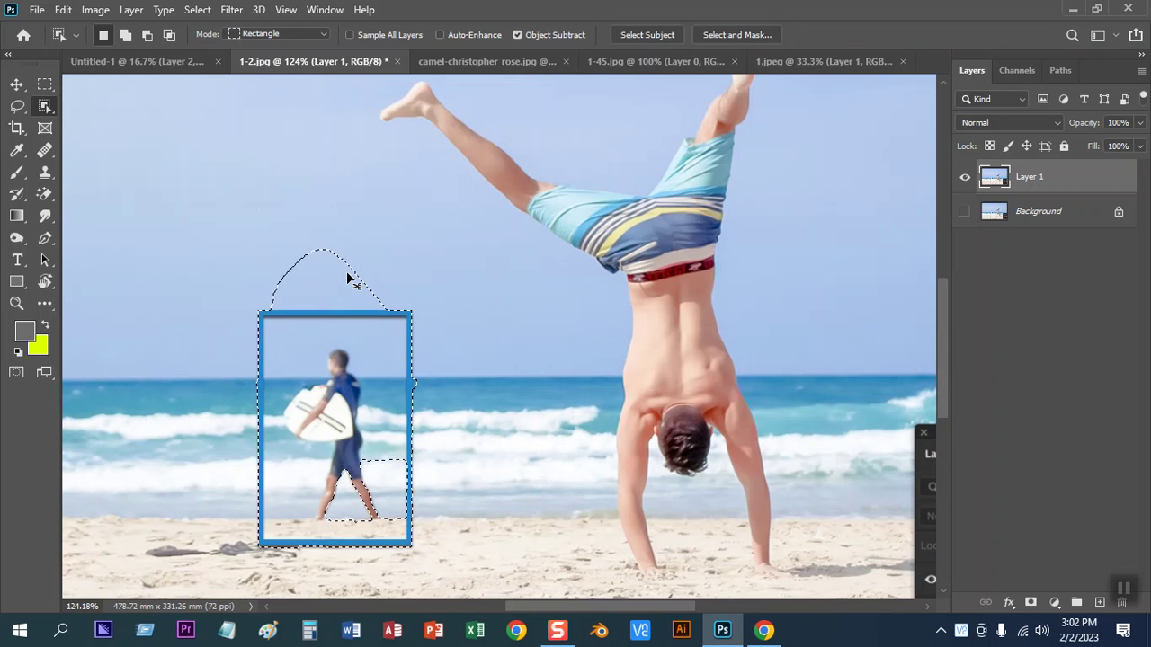
key("ctrl+d")
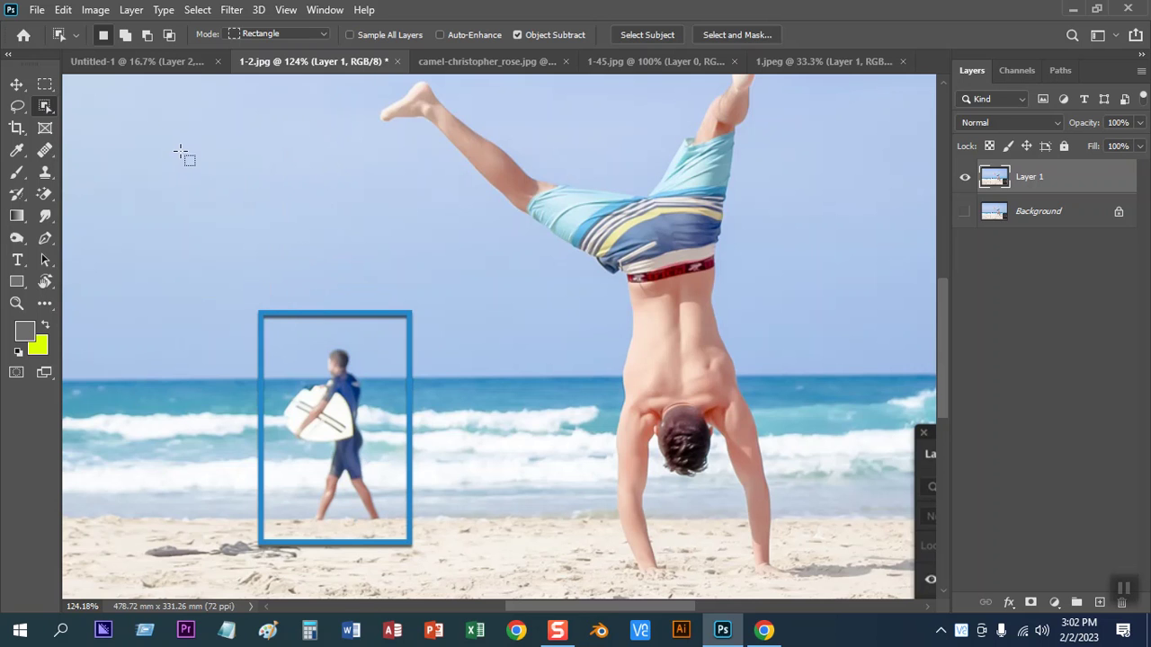
right_click(40, 110)
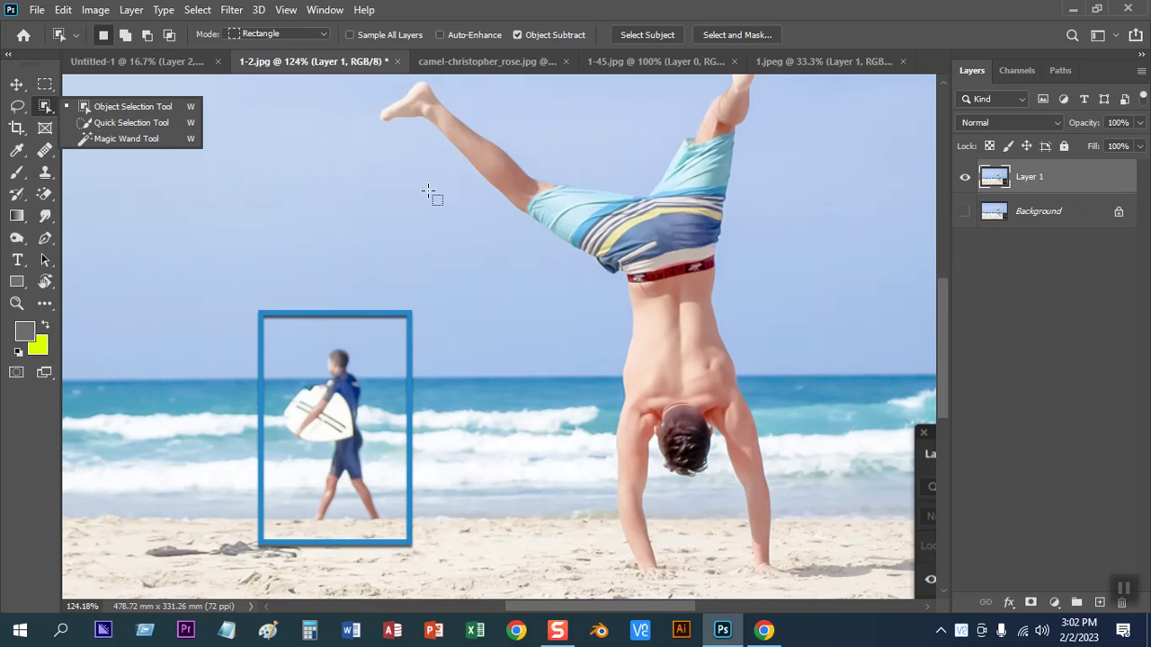
Choose Object Selection and run Select > Subject on the beach photo
left_click(43, 106)
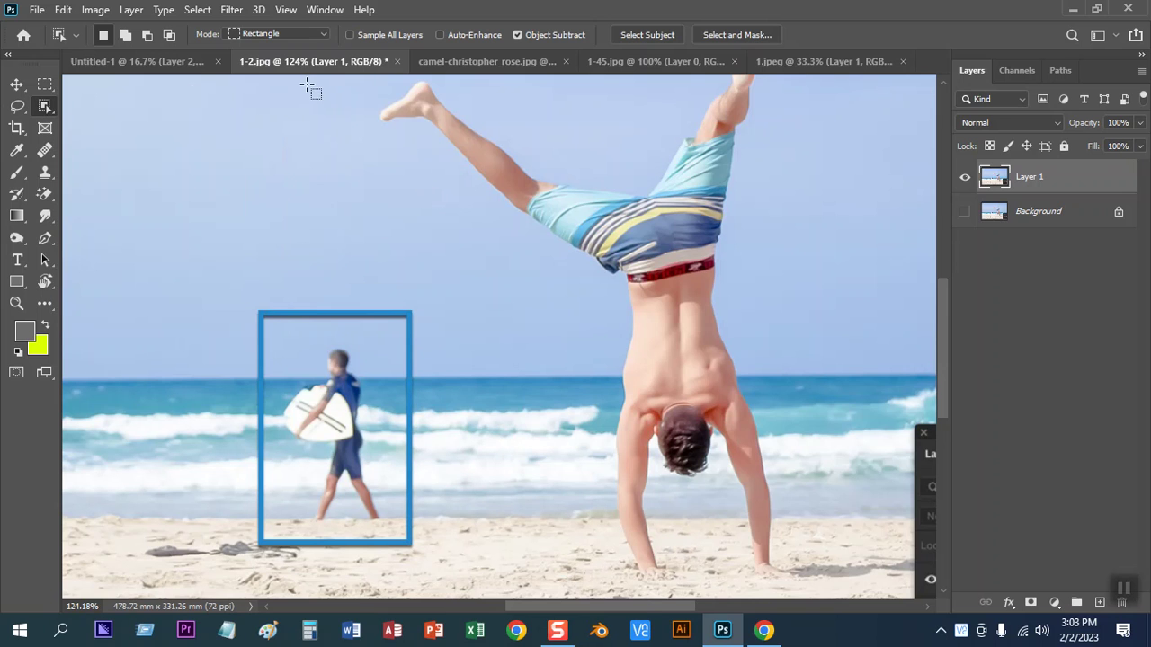
right_click(44, 108)
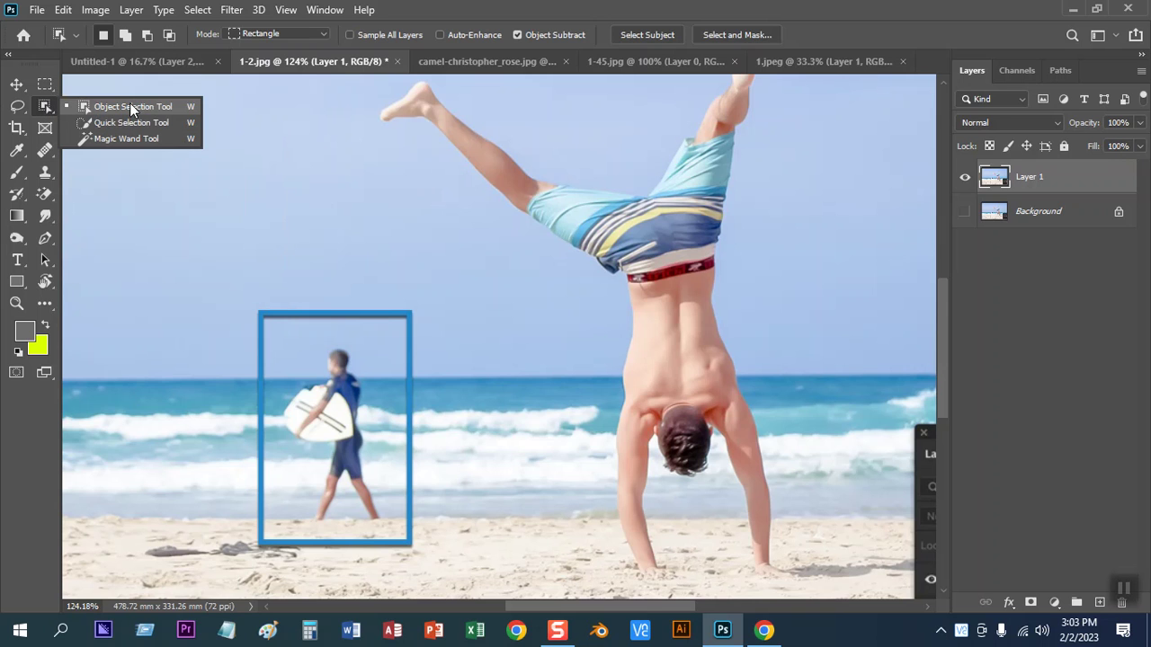
left_click(88, 108)
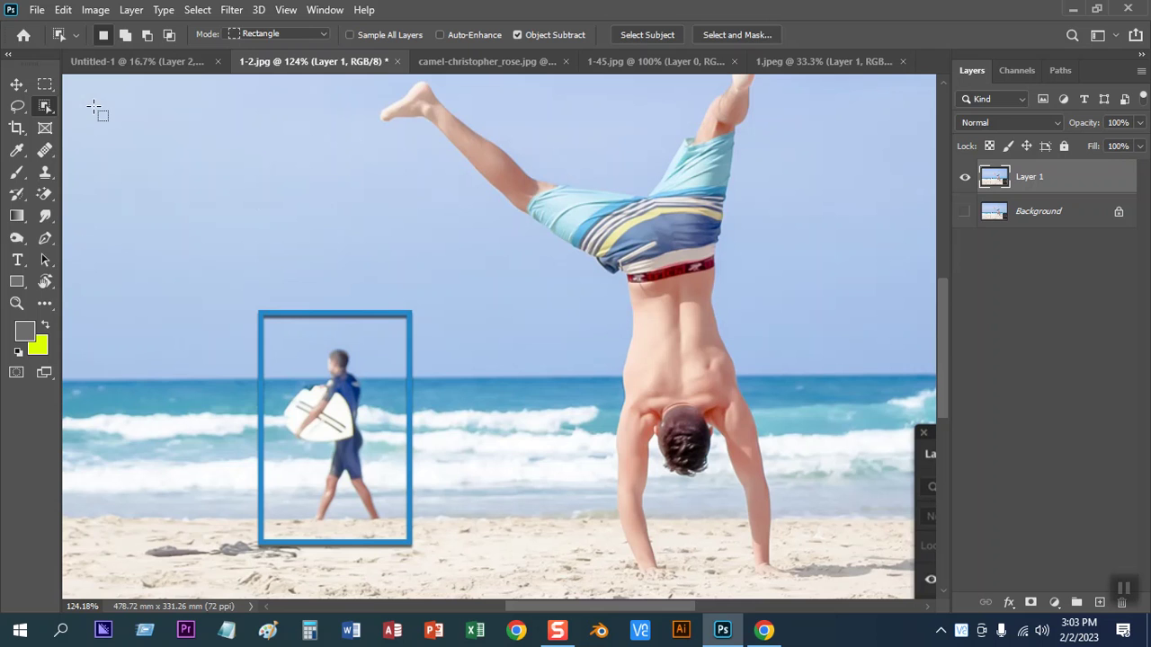
left_click(199, 10)
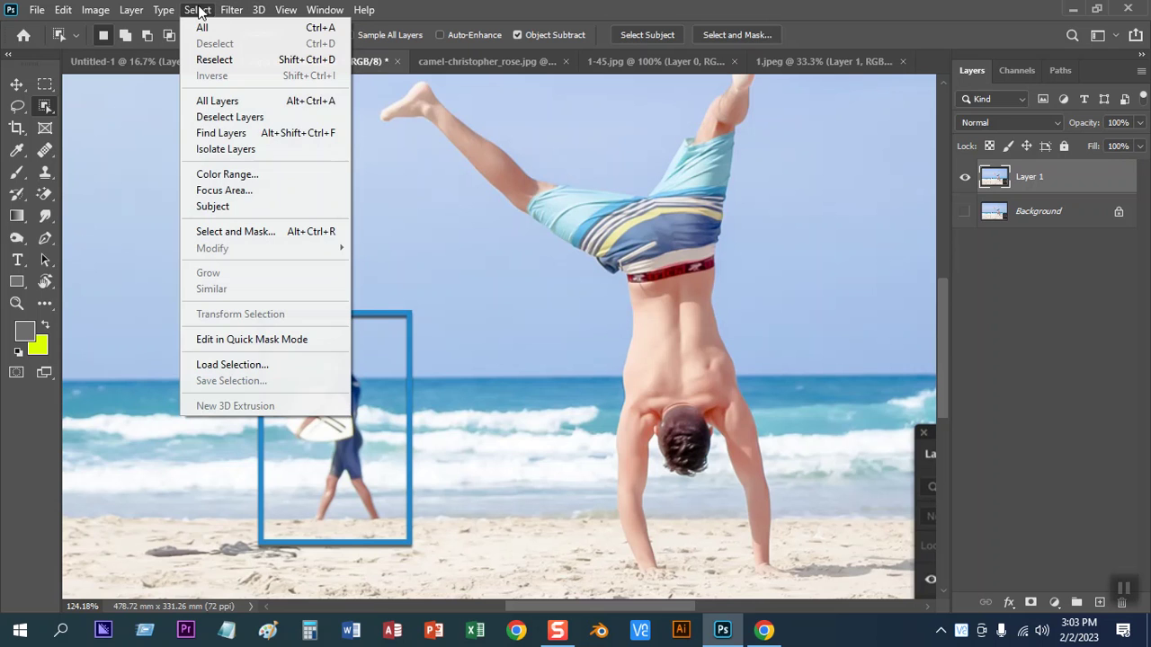
left_click(215, 207)
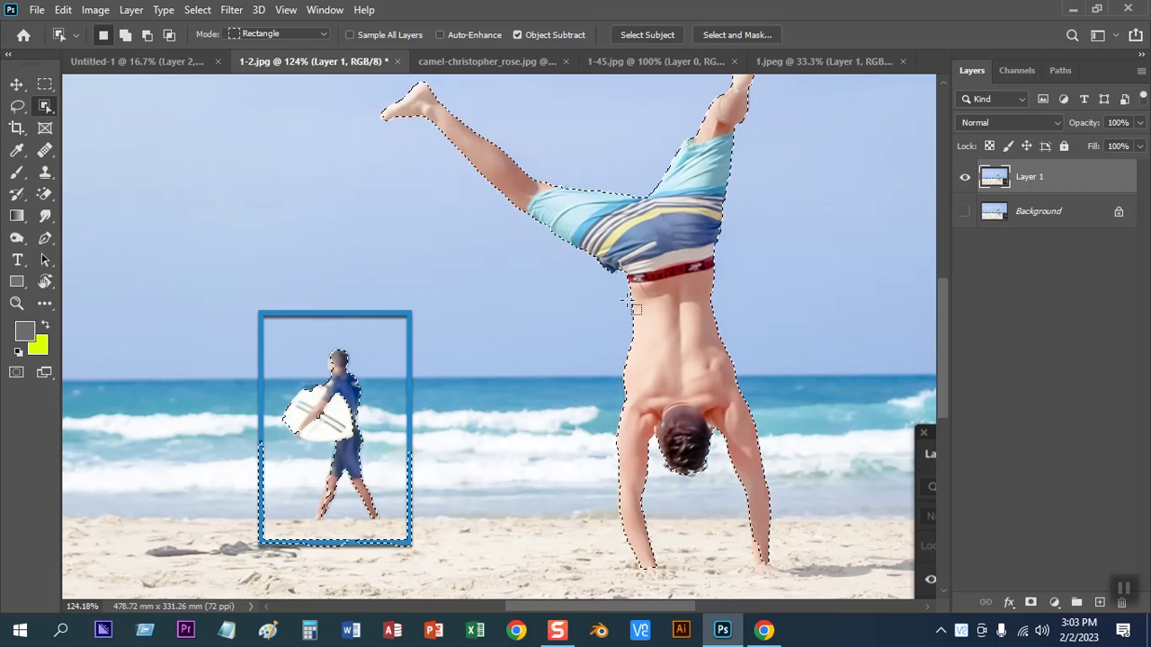
Check the subject selection's edges zoomed in from 100%, then zoom back out
key("ctrl+1")
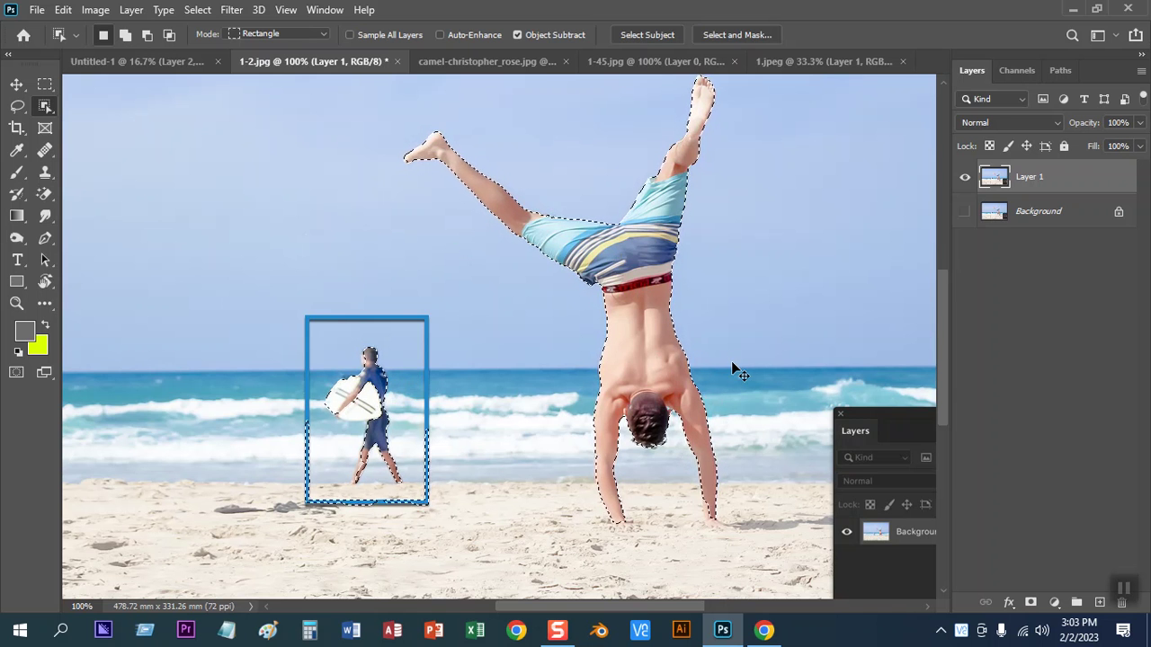
key("ctrl+plus")
scroll(660, 362, "down", 3)
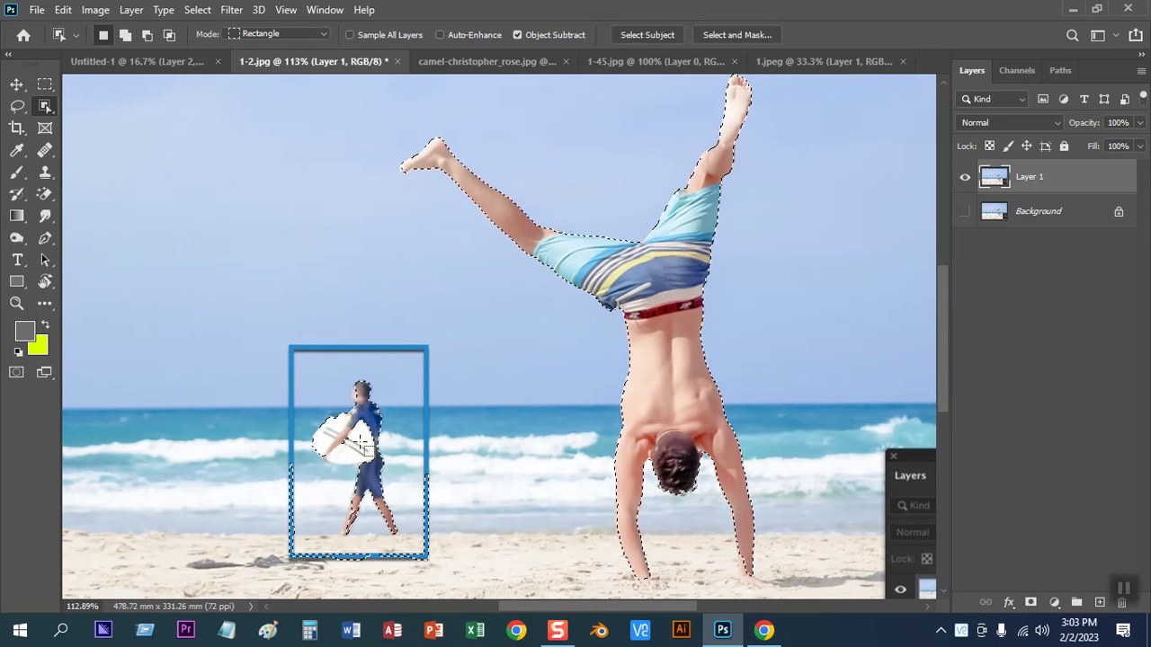
scroll(766, 499, "up", 3)
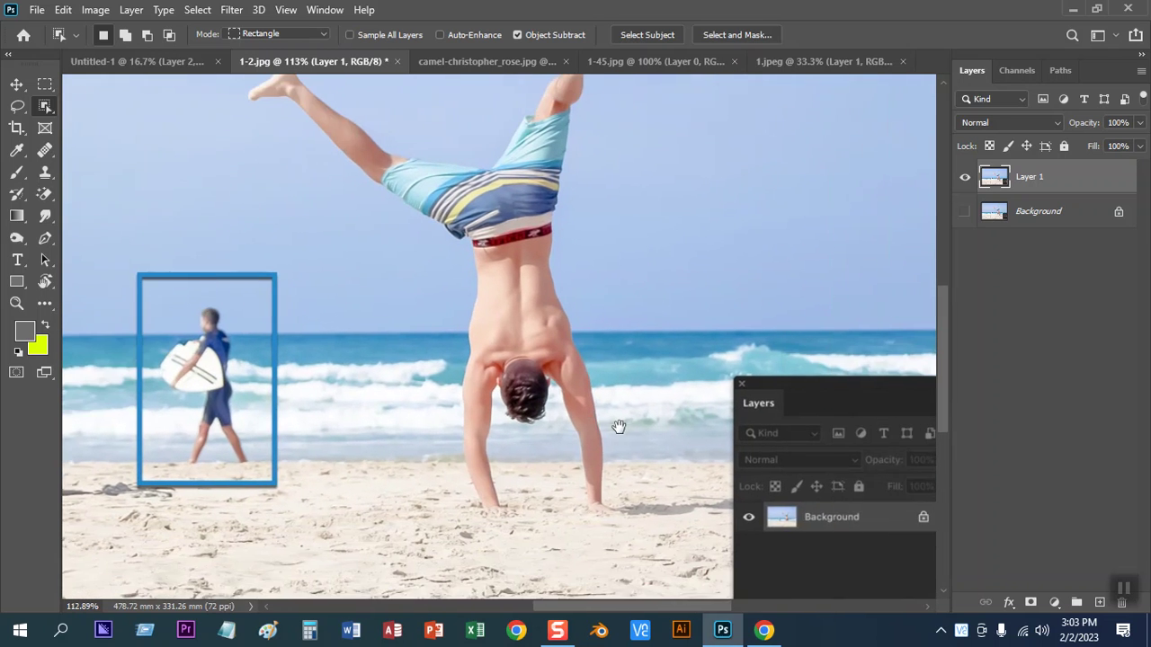
scroll(620, 430, "up", 2)
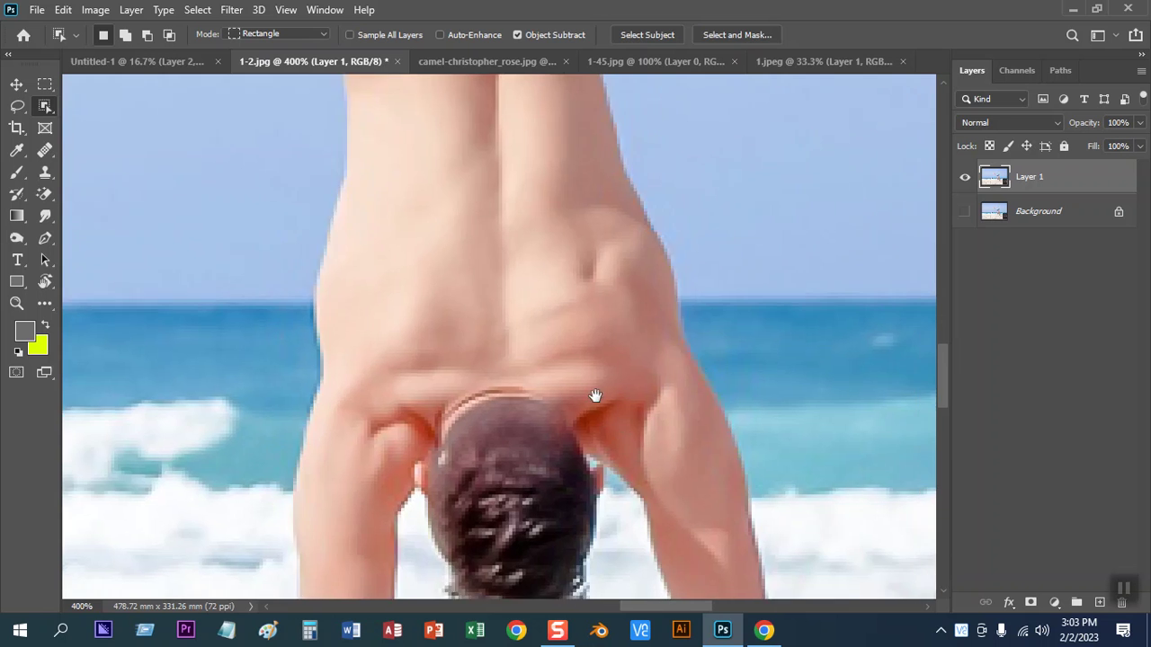
scroll(596, 393, "down", 5)
scroll(534, 362, "down", 2)
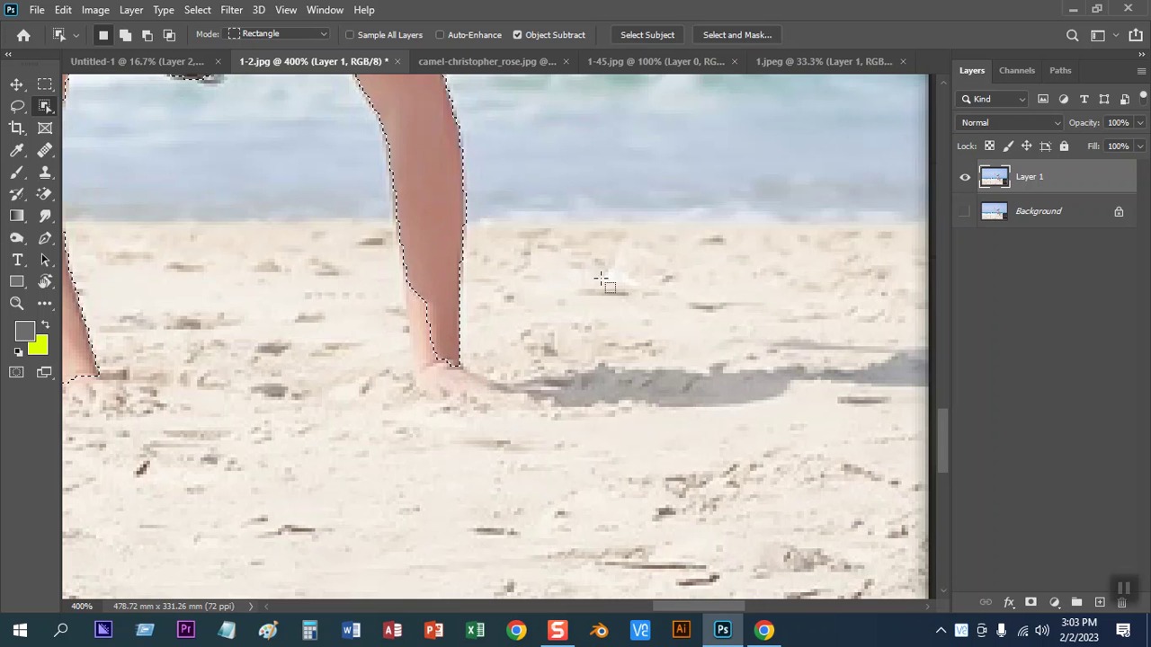
key("ctrl+minus")
key("ctrl+minus")
key("ctrl+minus")
key("ctrl+minus")
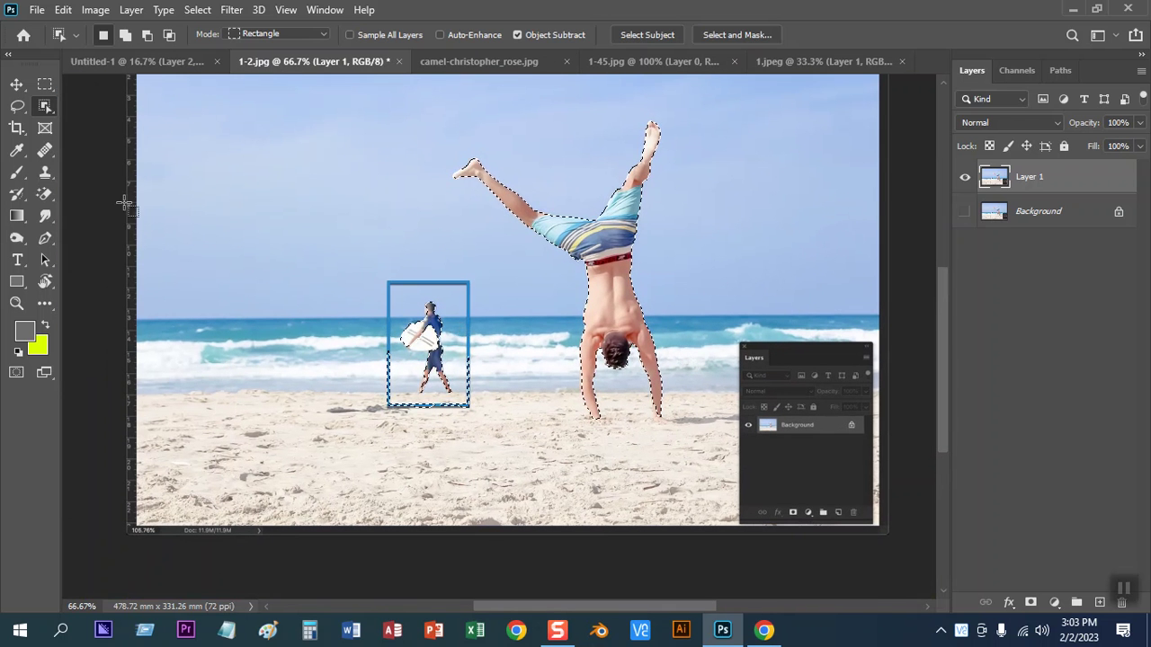
Subtract the small surfer from the selection with a rectangular marquee
left_click(45, 83)
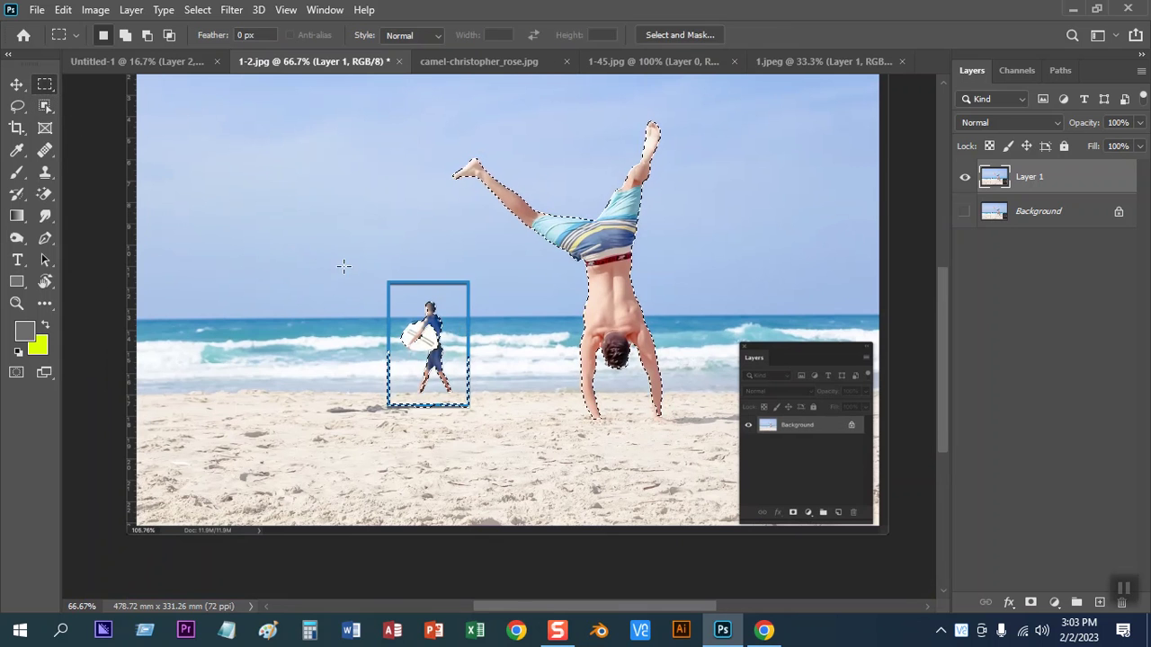
left_click_drag(360, 252, 509, 449)
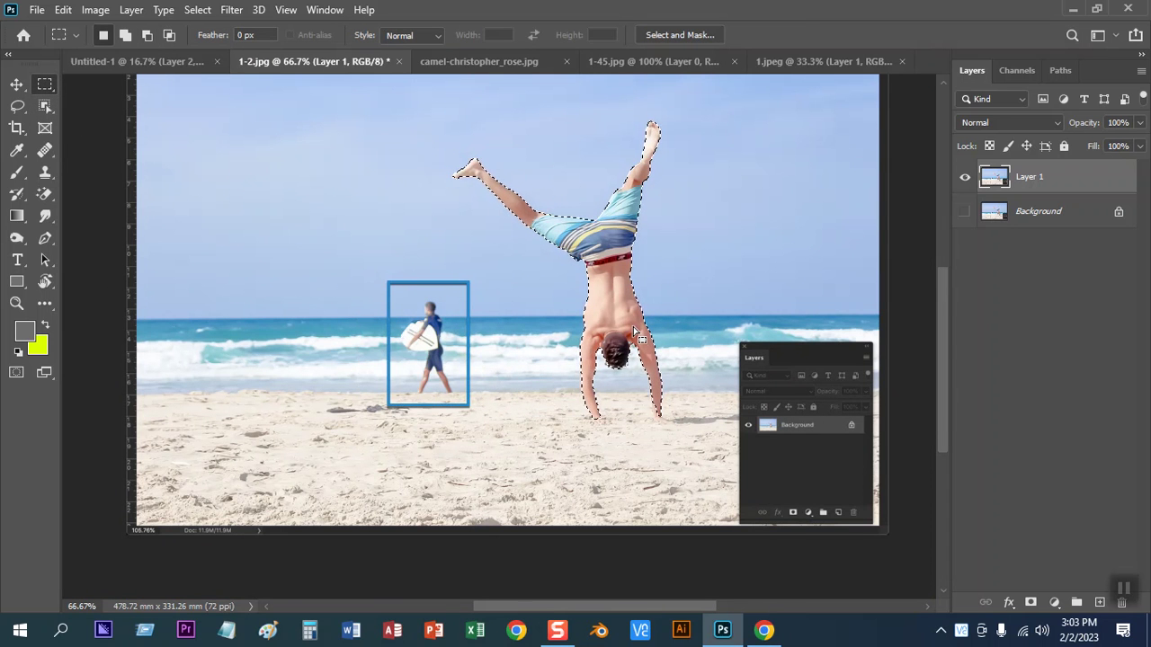
left_click(45, 107)
left_click(115, 123)
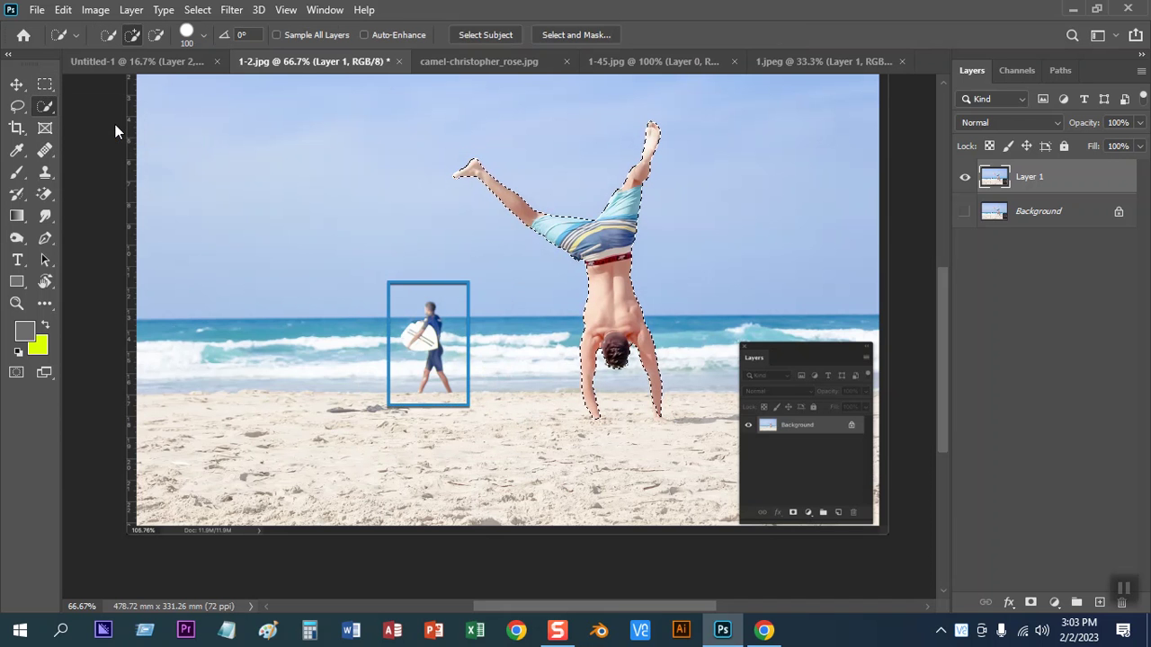
Zoom into the camel, shrink the brush, and quick-select its hump, body, neck and head
left_click(479, 61)
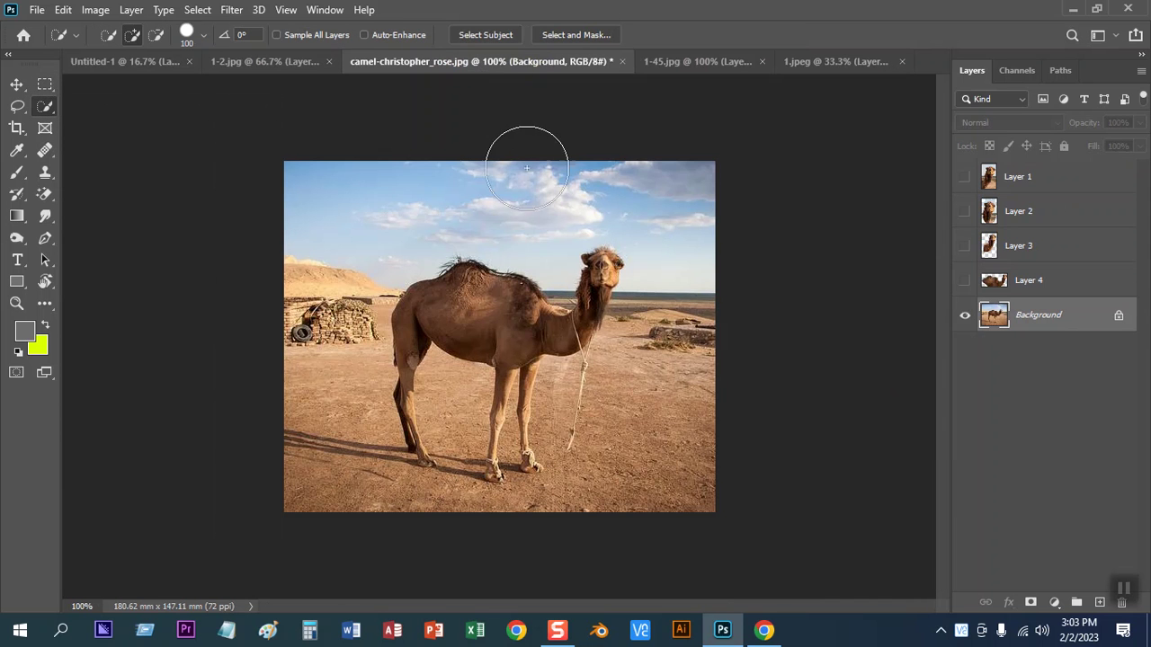
key("ctrl+plus")
key("ctrl+plus")
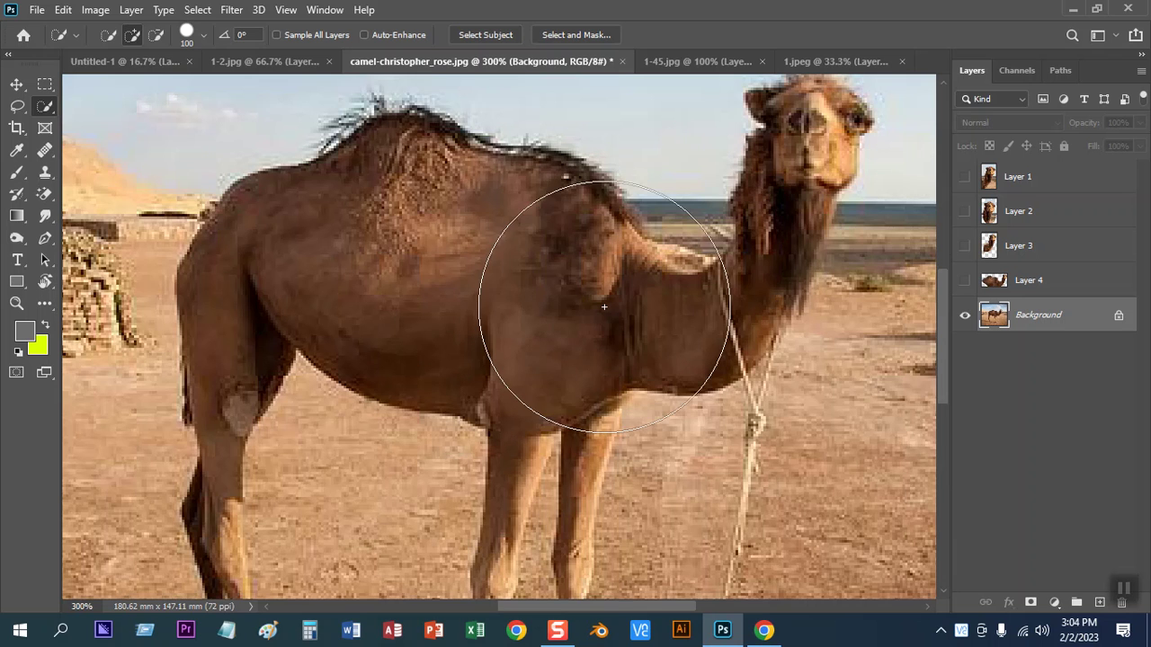
key("bracketleft")
key("bracketleft")
key("bracketleft")
key("bracketleft")
key("bracketleft")
key("bracketleft")
key("bracketleft")
key("bracketleft")
key("bracketleft")
key("bracketleft")
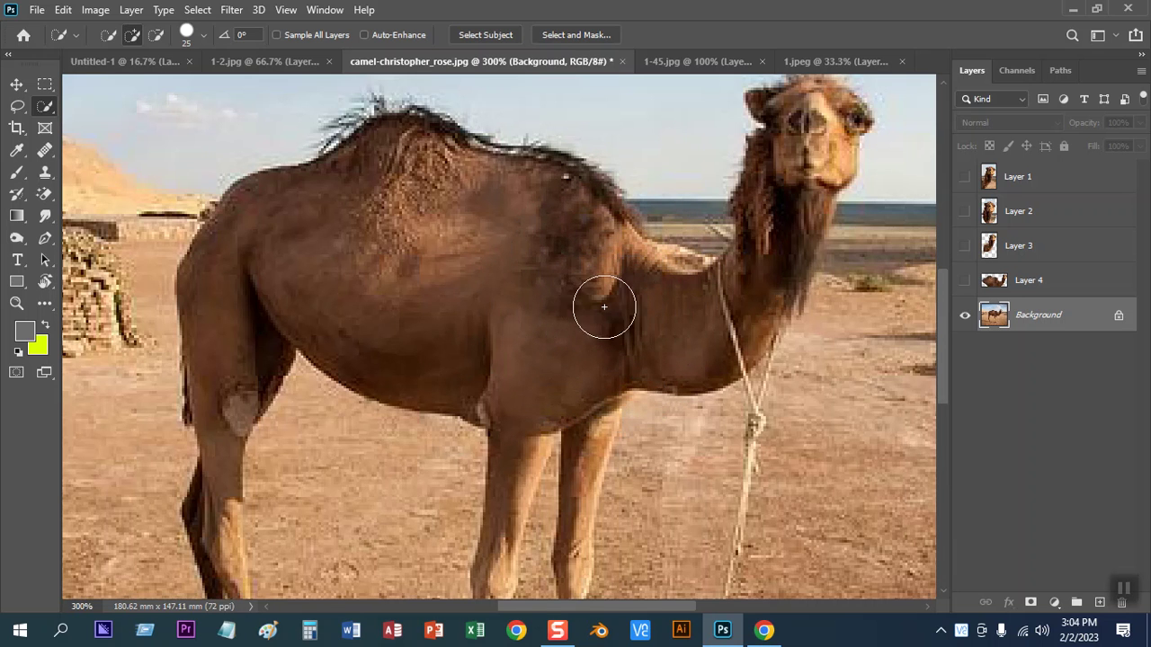
mouse_move(477, 219)
left_mouse_down()
mouse_move(360, 149)
mouse_move(247, 250)
left_mouse_up()
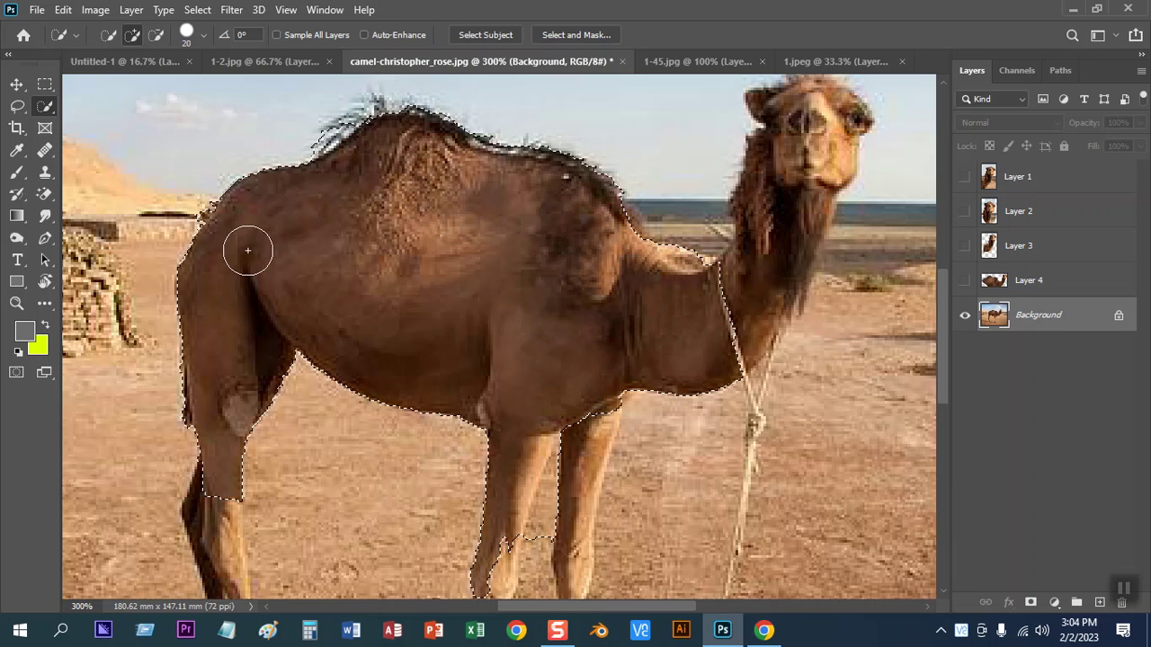
mouse_move(680, 318)
left_mouse_down()
mouse_move(727, 288)
mouse_move(819, 126)
left_mouse_up()
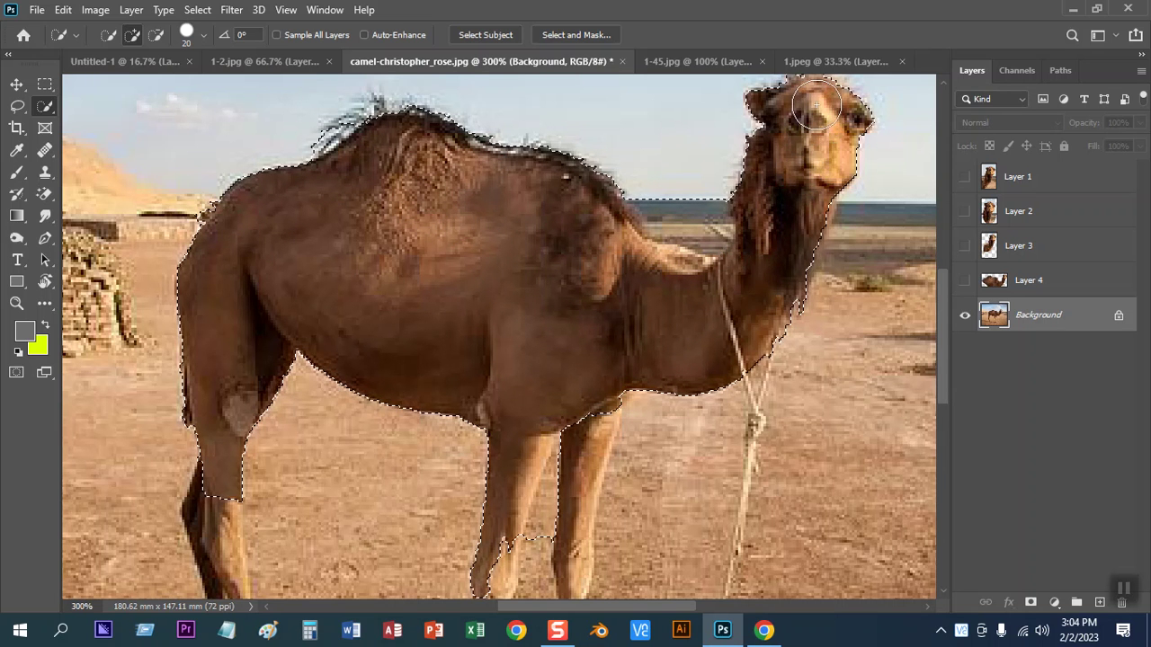
Extend the Quick Selection down the camel's rear leg
mouse_move(754, 221)
left_mouse_down()
mouse_move(683, 325)
mouse_move(608, 312)
mouse_move(634, 333)
left_mouse_up()
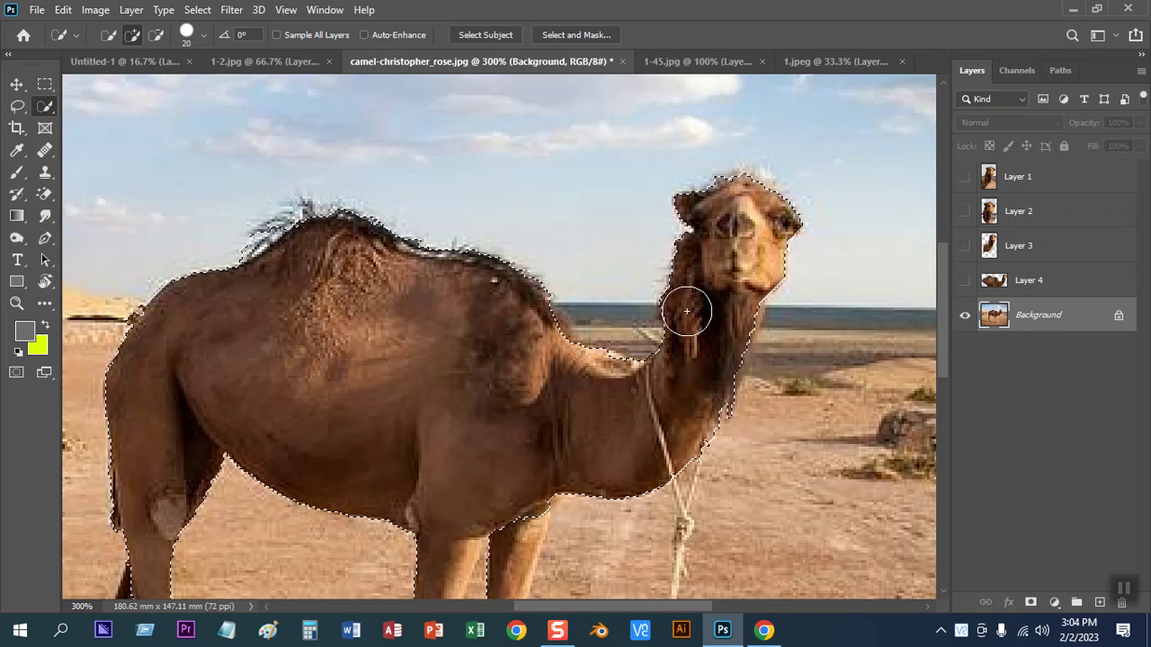
scroll(647, 315, "down", 3)
scroll(647, 315, "left", 1)
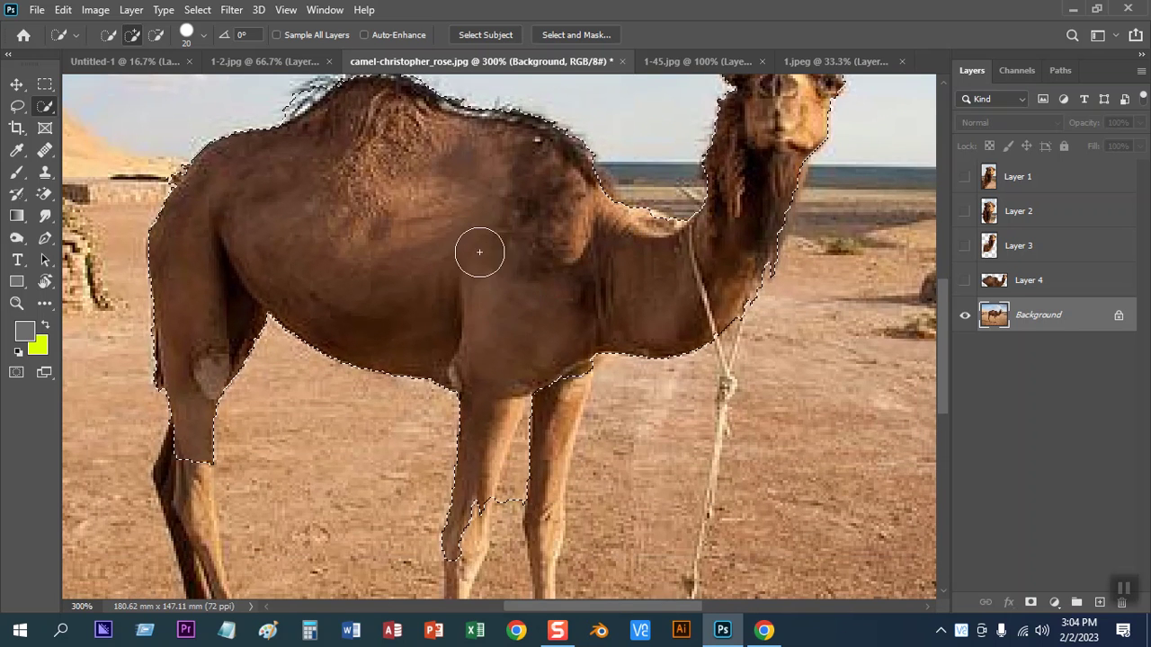
left_click(264, 59)
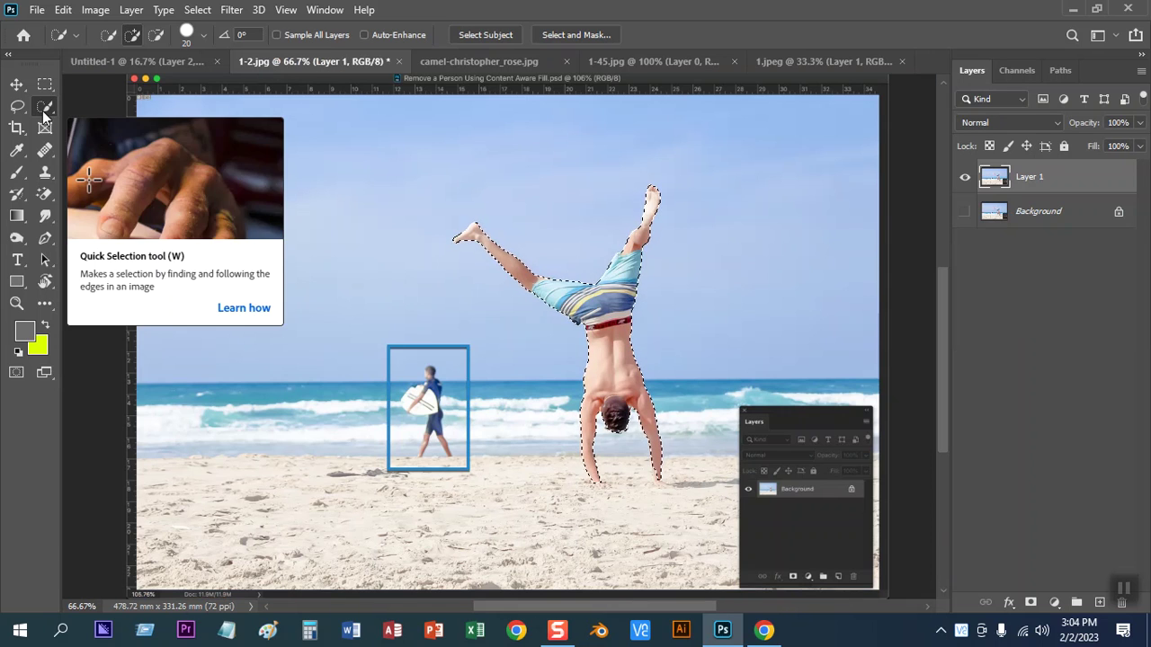
left_click(465, 63)
scroll(494, 239, "up", 1)
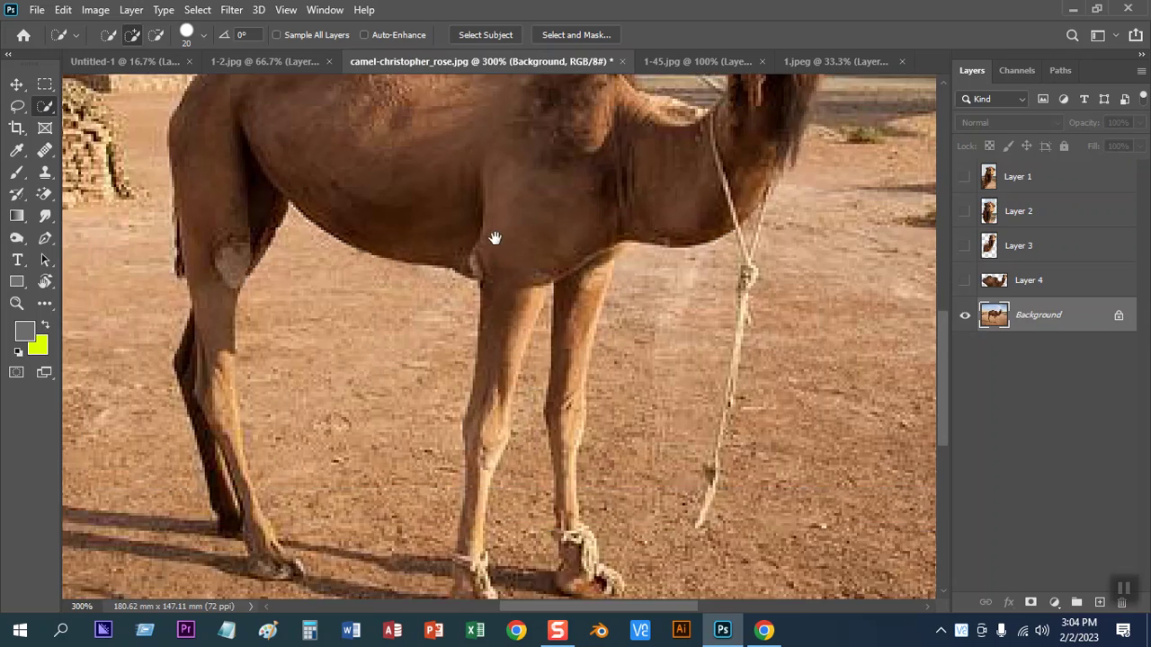
scroll(444, 224, "up", 1)
mouse_move(444, 224)
left_mouse_down()
mouse_move(211, 211)
mouse_move(206, 329)
mouse_move(254, 474)
mouse_move(378, 499)
mouse_move(440, 454)
mouse_move(470, 533)
left_mouse_up()
Open the baby-and-teddy-bear image via File > Open
left_click(36, 11)
left_click(51, 43)
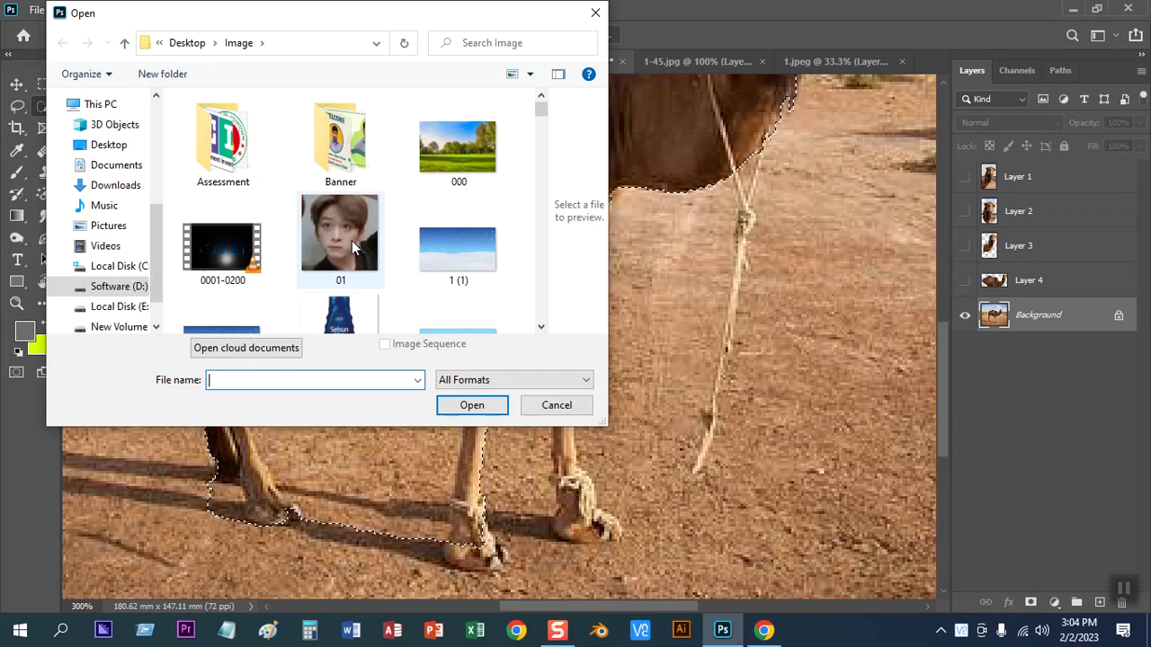
scroll(426, 247, "down", 3)
scroll(426, 248, "down", 1)
scroll(426, 247, "down", 1)
scroll(426, 248, "down", 1)
scroll(426, 248, "down", 1)
scroll(426, 247, "down", 1)
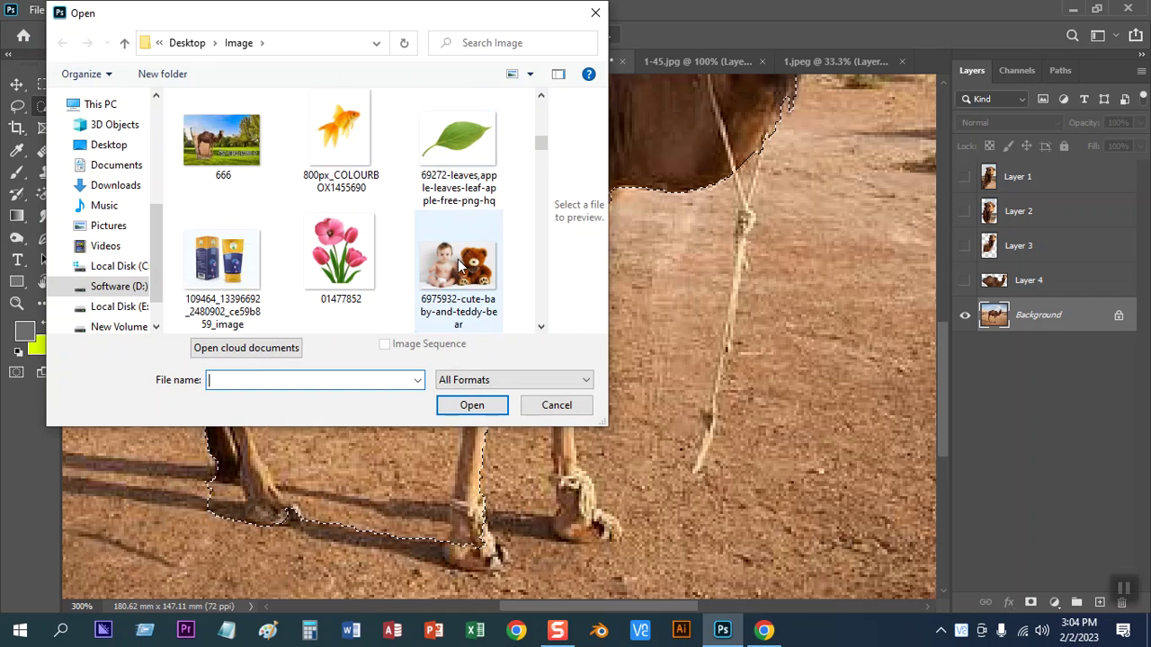
left_click(459, 265)
left_click(471, 406)
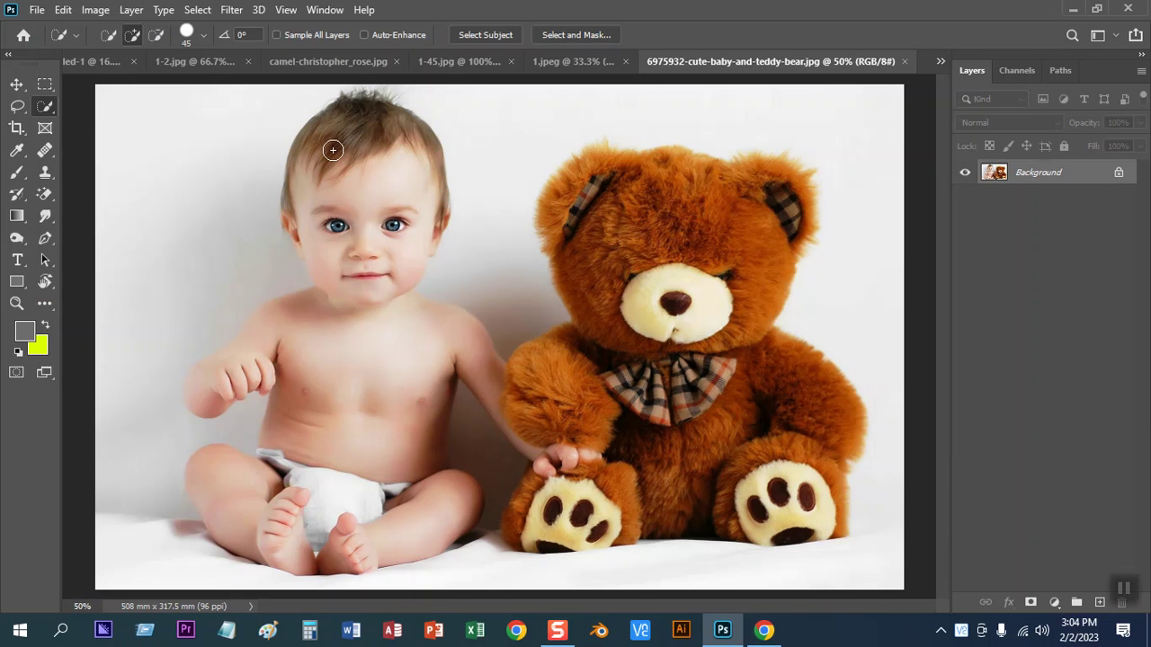
Quick-select the baby, the left background and the arm area, then return to 1-45.jpg
left_click_drag(362, 137, 349, 491)
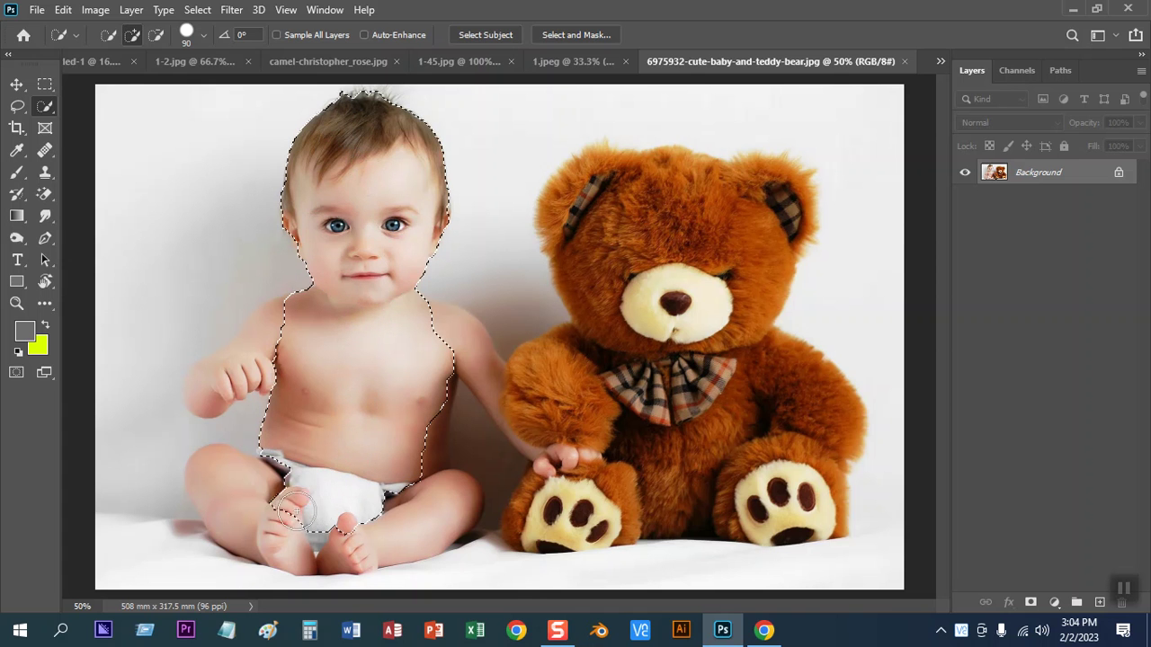
left_click_drag(293, 511, 236, 486)
left_click_drag(344, 518, 389, 520)
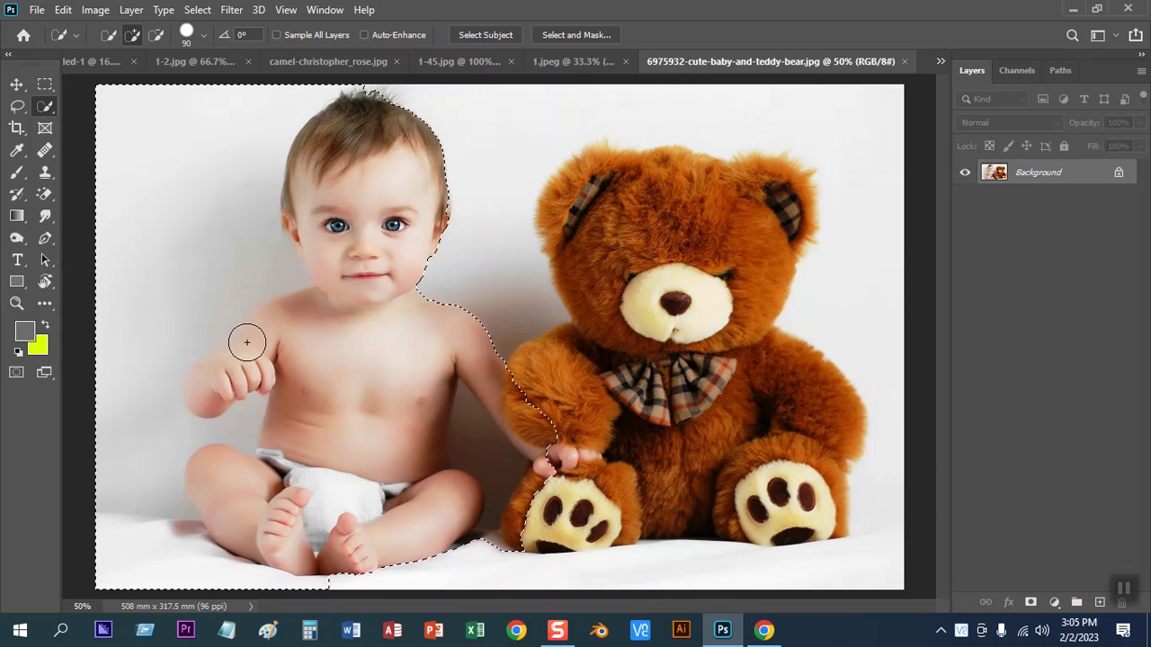
left_click(484, 61)
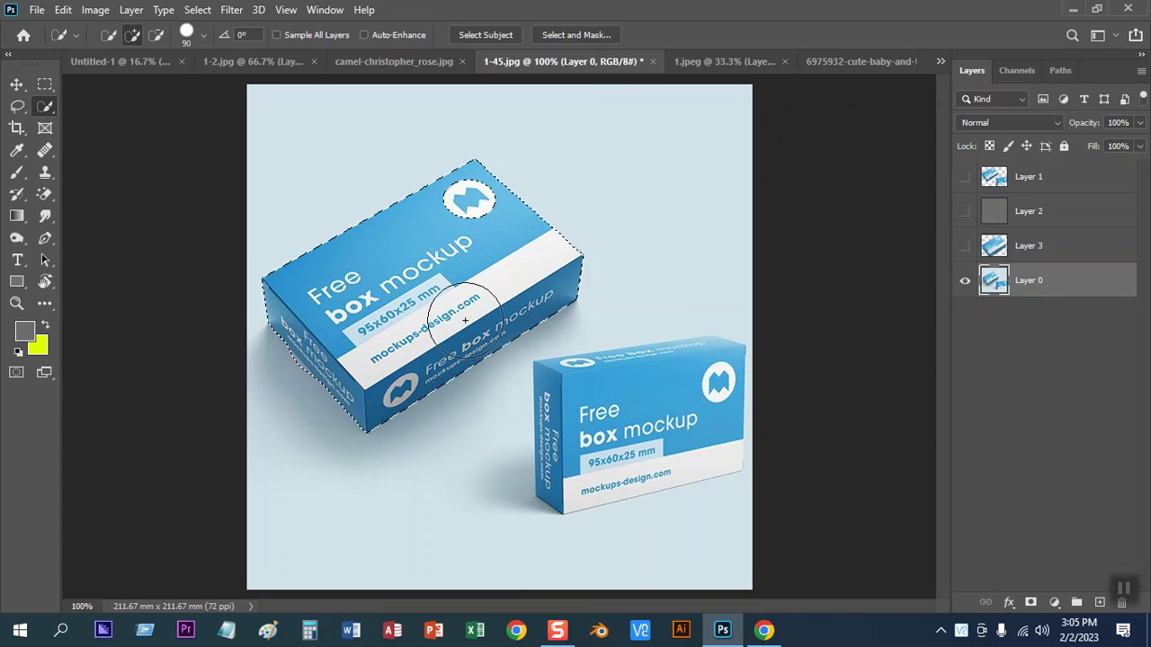
Adjust the Quick Selection on the smaller box, then deselect everything with Ctrl+D
mouse_move(615, 410)
left_mouse_down()
mouse_move(584, 465)
mouse_move(682, 449)
left_mouse_up()
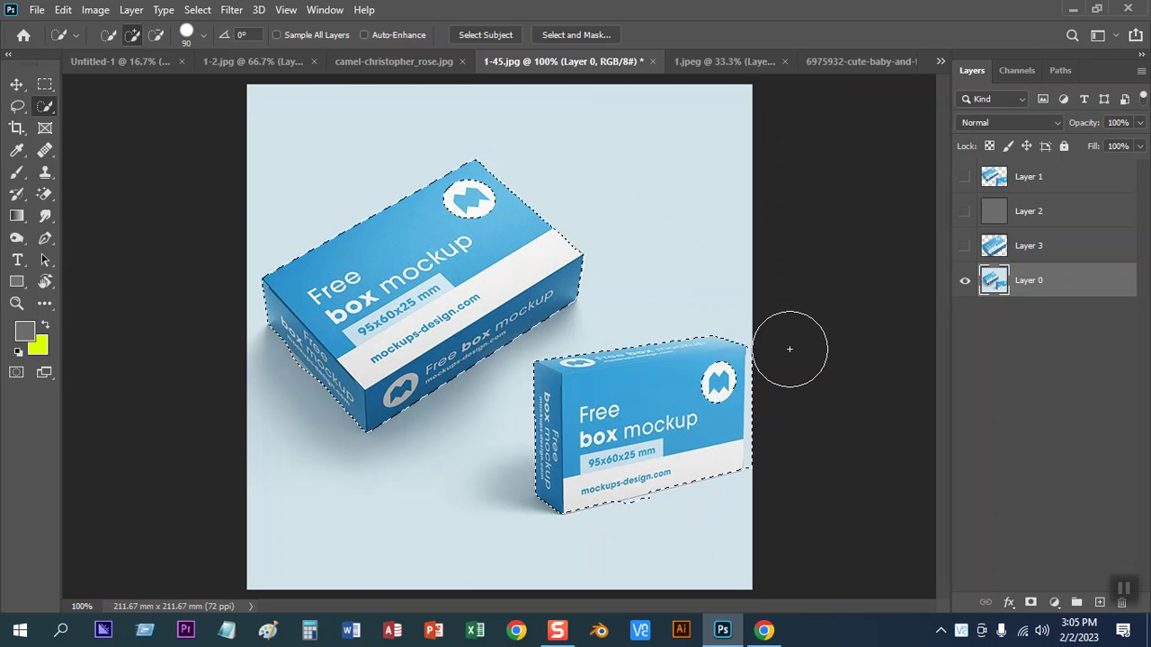
left_click_drag(789, 345, 783, 441, "alt")
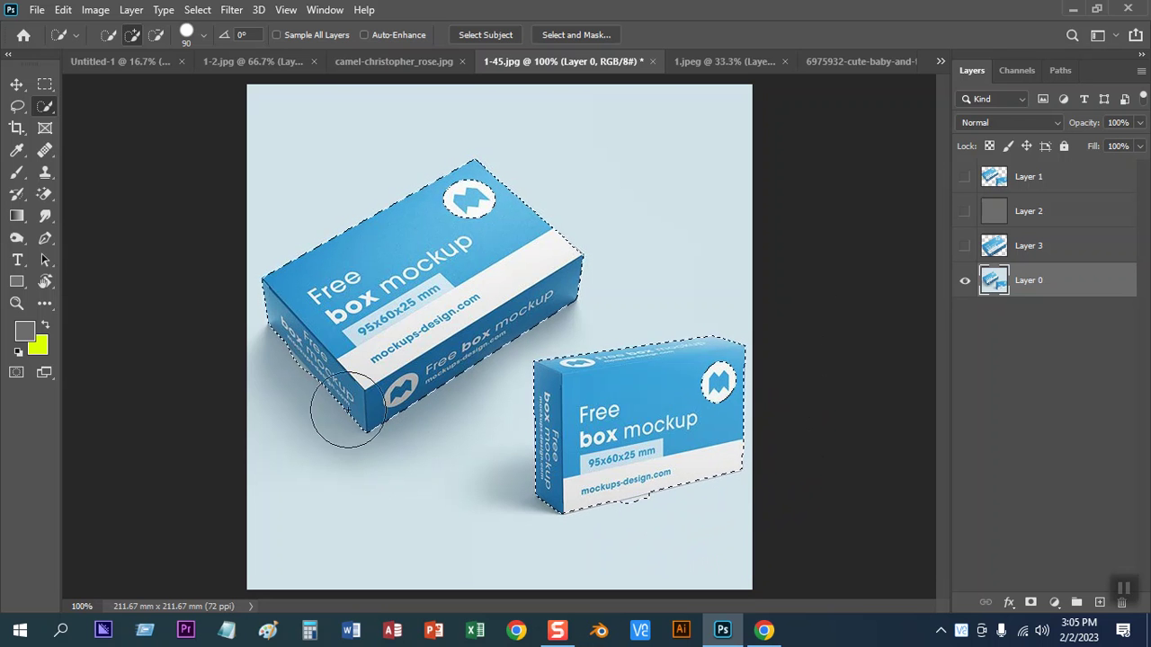
left_click(15, 87)
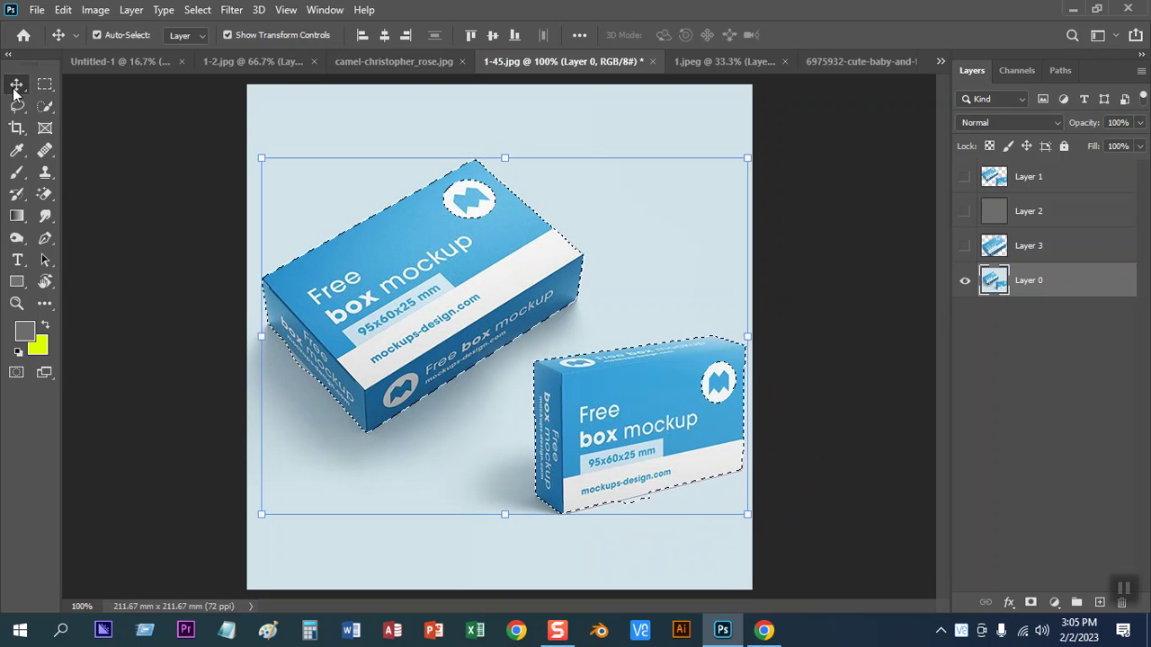
key("ctrl+d")
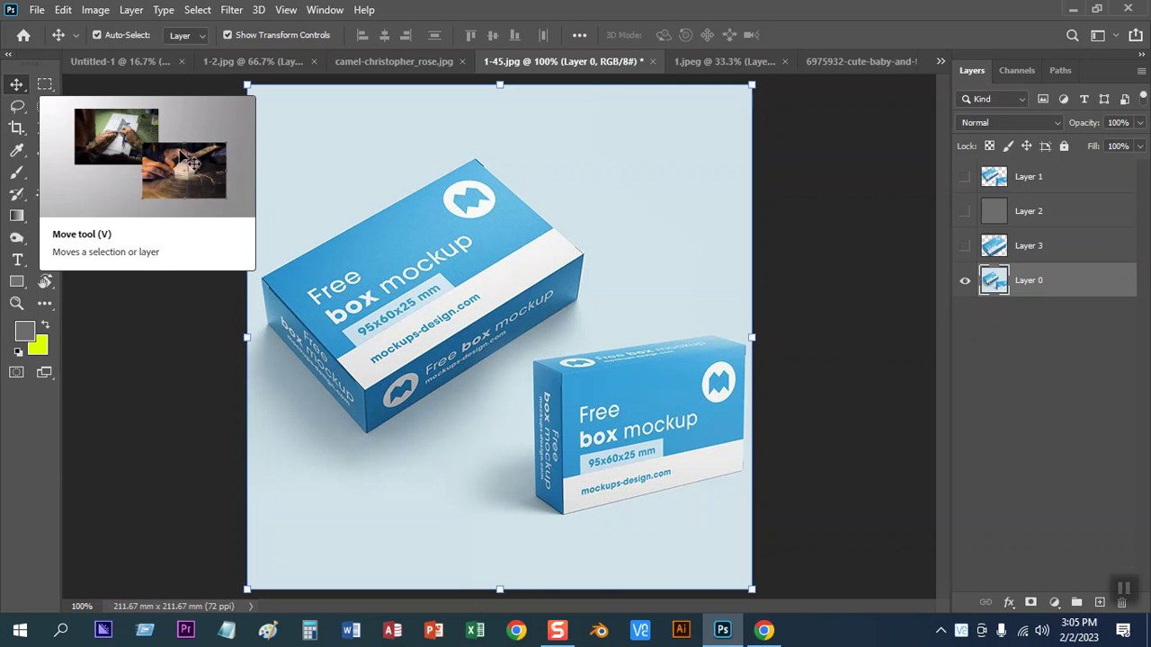
Choose the Magic Wand from the selection flyout and bring Chrome to the front
left_click(45, 106)
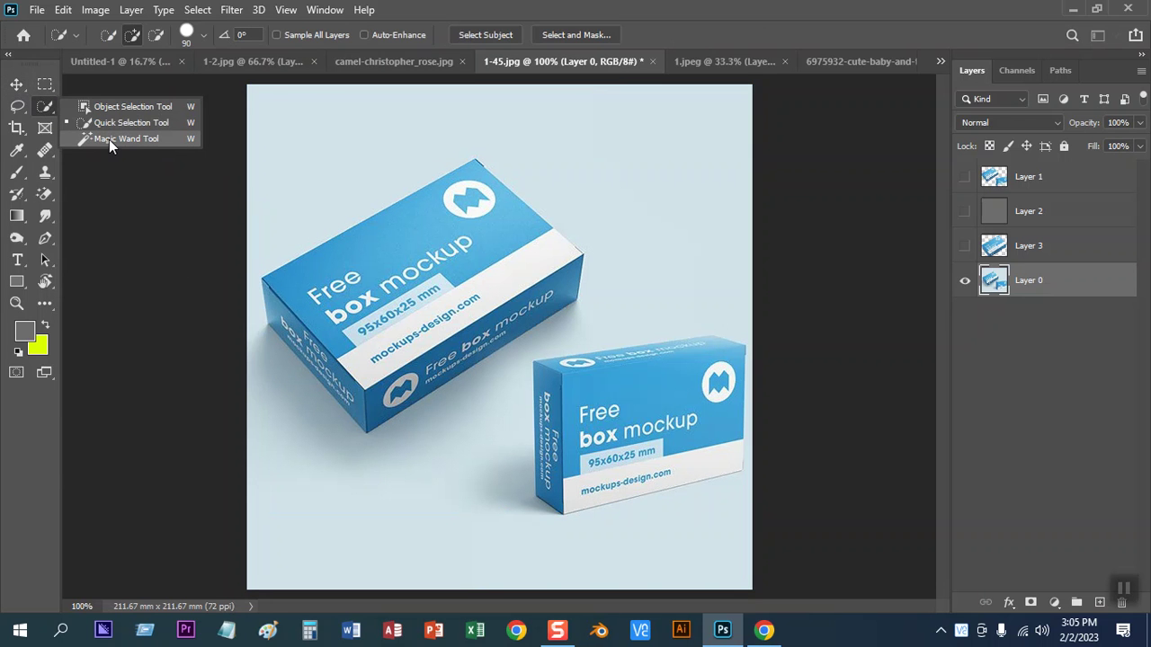
left_click(137, 139)
left_click(16, 83)
left_click(764, 630)
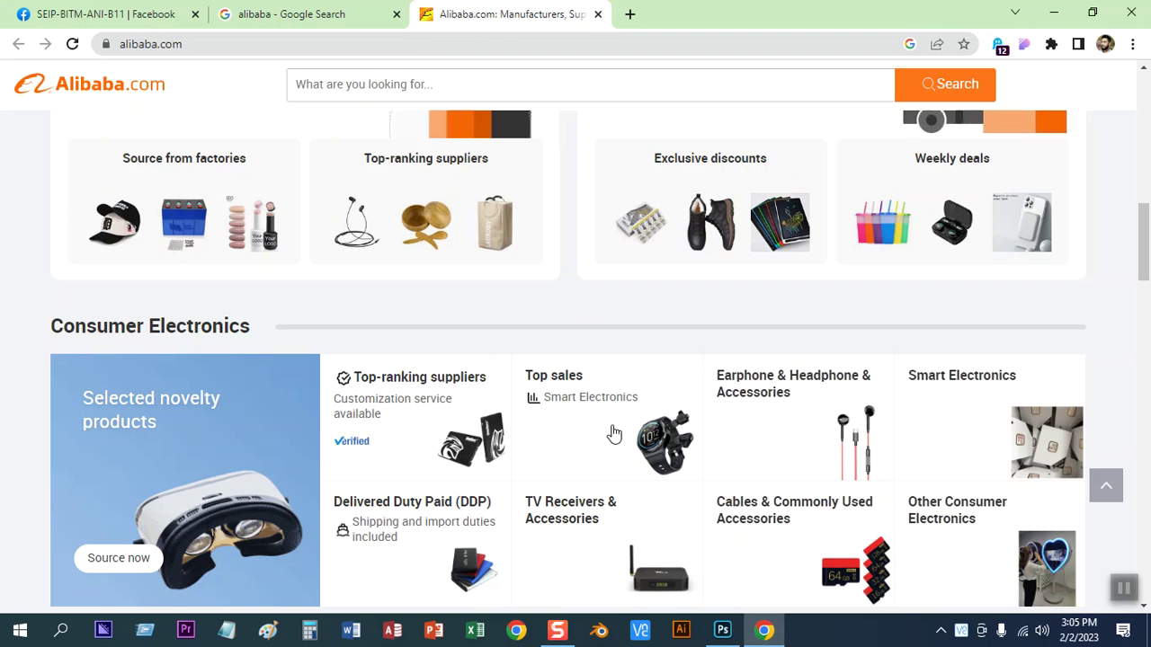
Open a new tab in Chrome
left_click(629, 14)
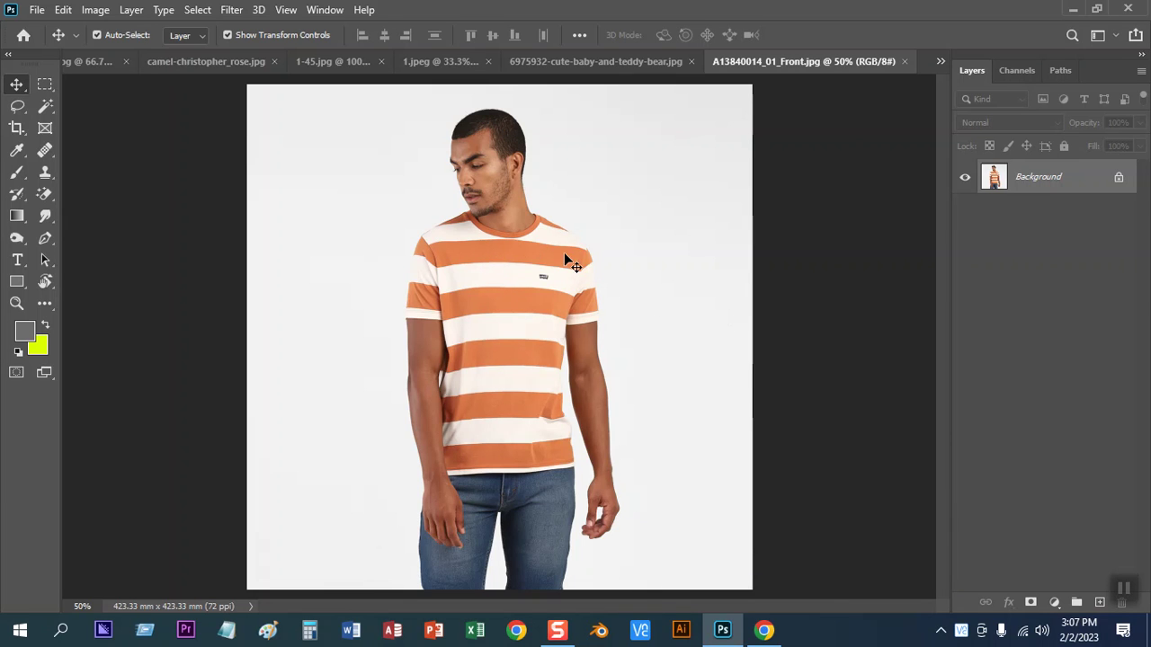
Zoom in and select the top orange chest stripe with the Magic Wand at Tolerance 20
key("ctrl+equal")
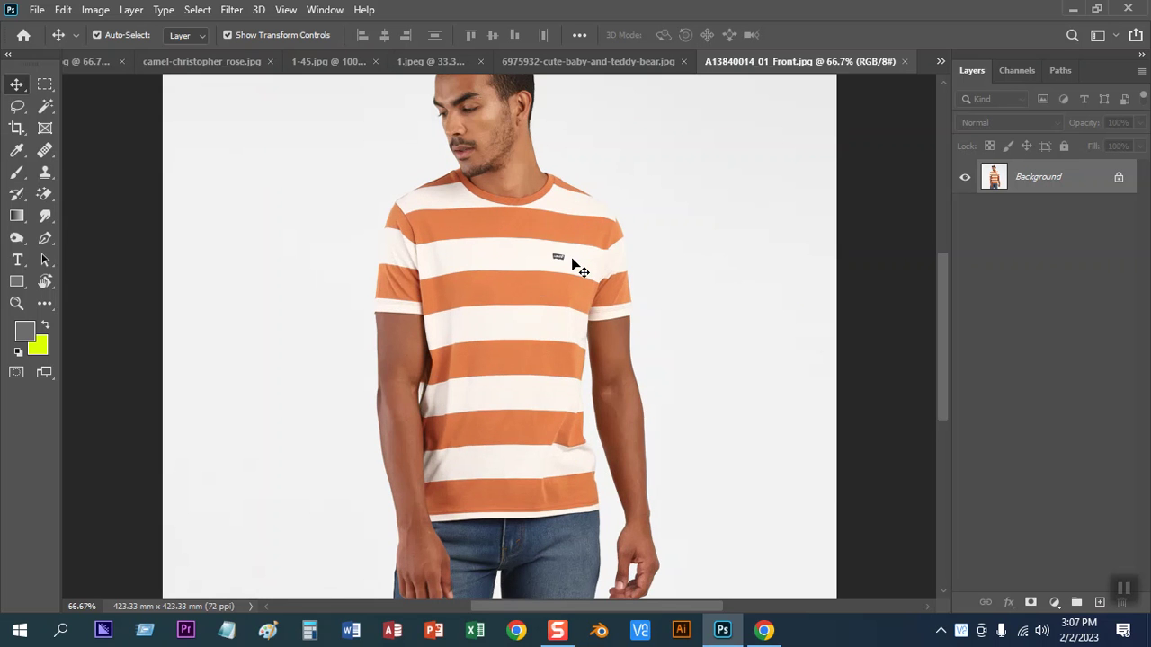
left_click(46, 107)
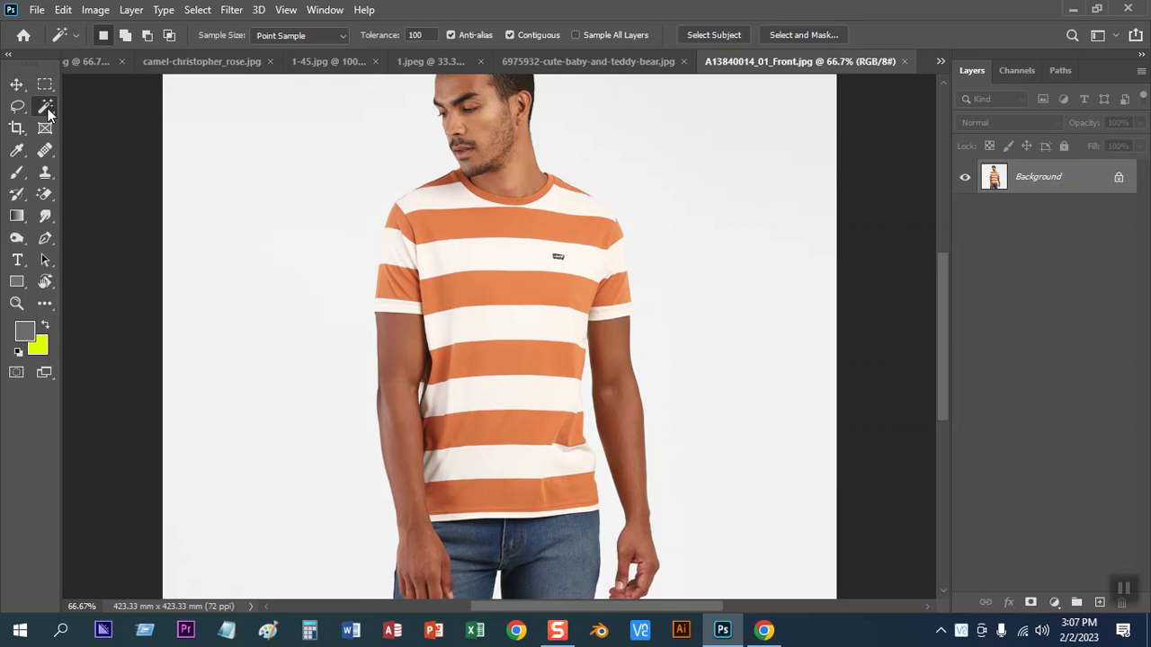
left_click(45, 108)
left_click(437, 228)
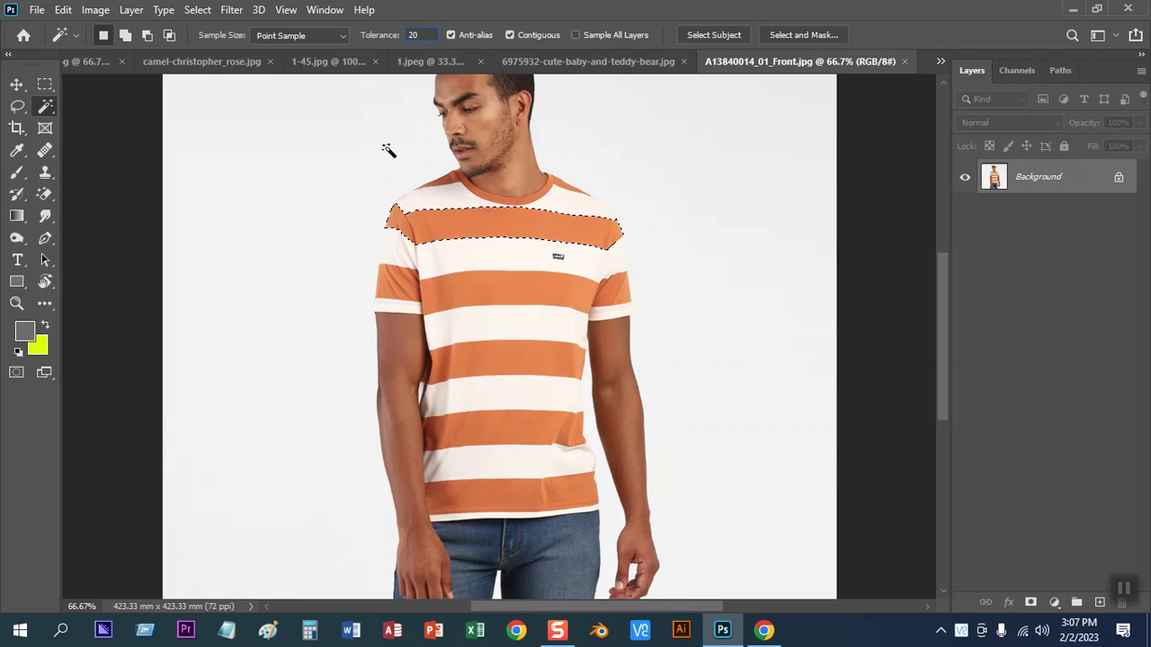
left_click(17, 85)
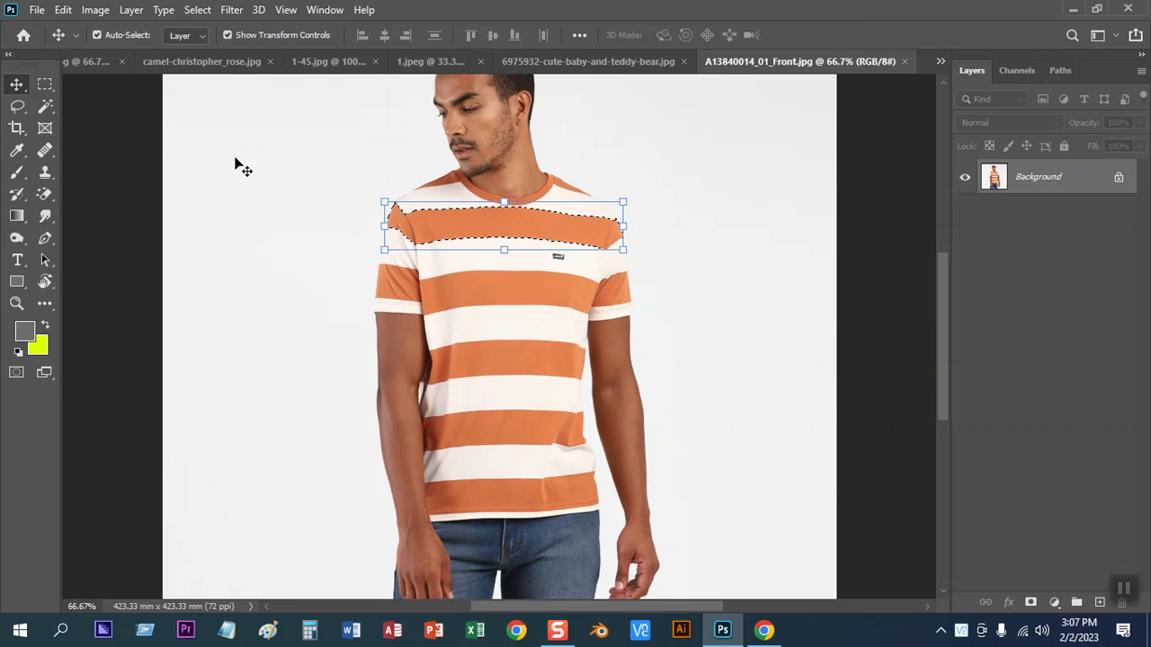
Clear the selection, zoom to the collar, and retry the Magic Wand on the top stripe
key("ctrl+d")
left_click(46, 106)
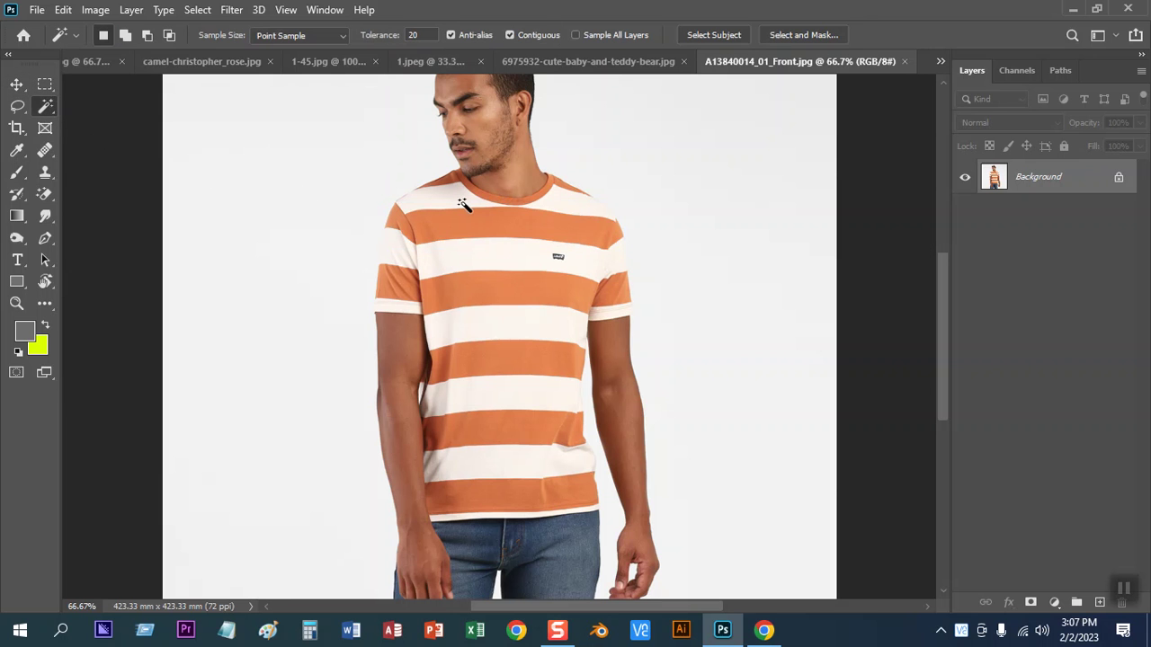
key("ctrl+plus")
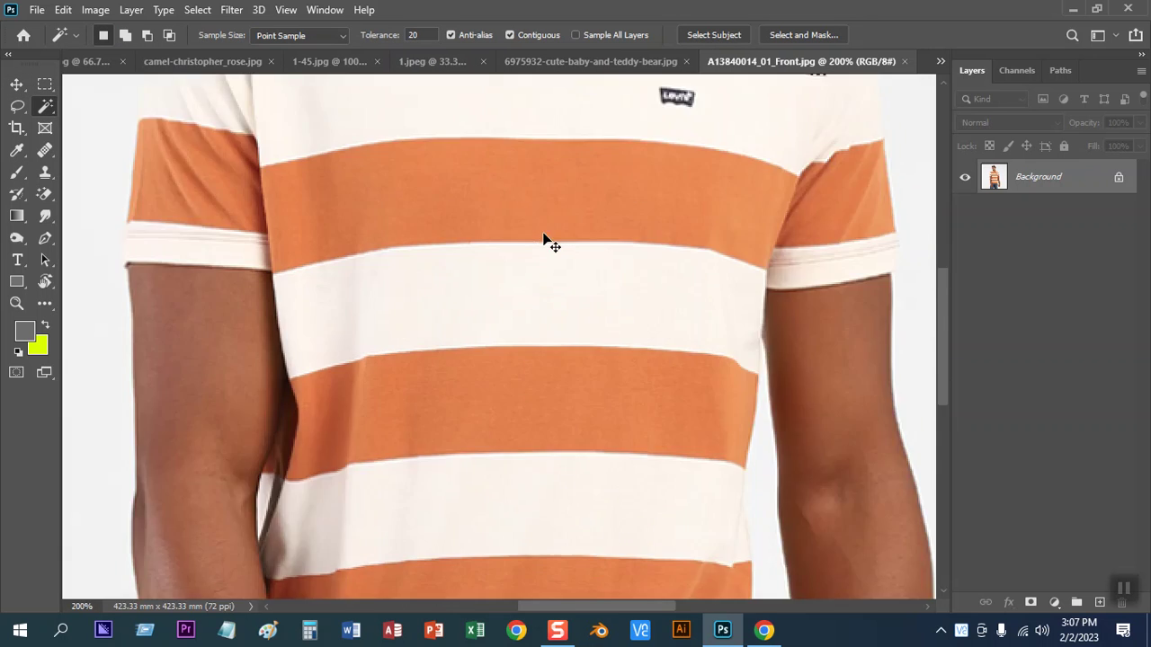
key("ctrl+plus")
key("ctrl+plus")
left_click_drag(422, 370, 372, 323)
left_click(376, 342)
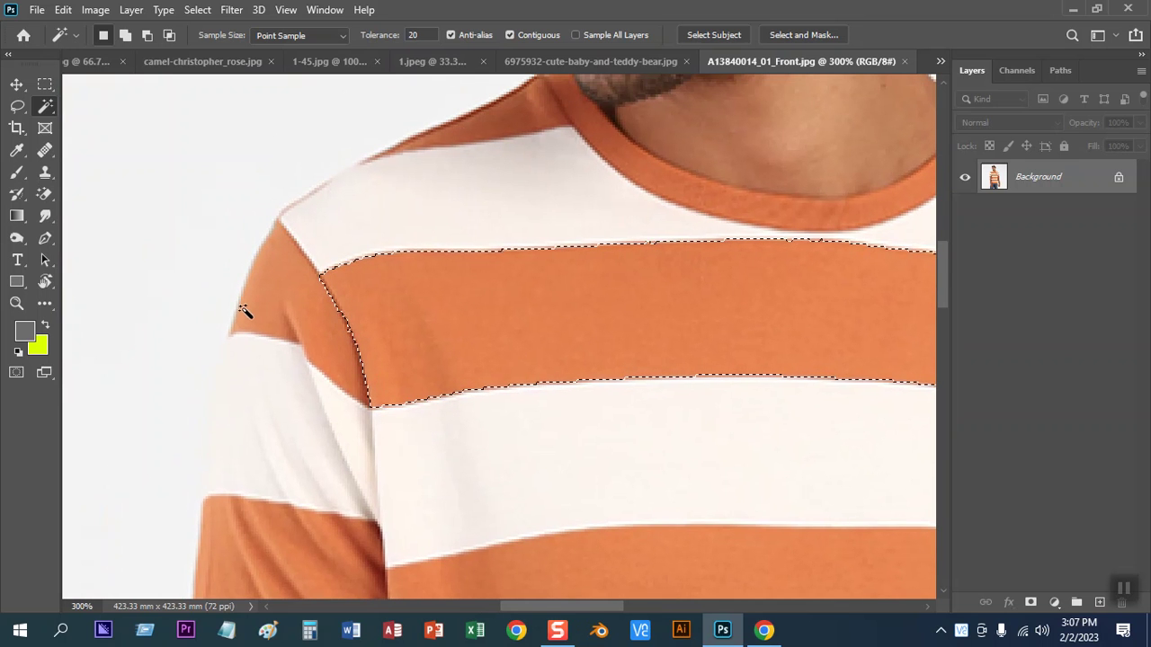
left_click(44, 84)
left_click(362, 279)
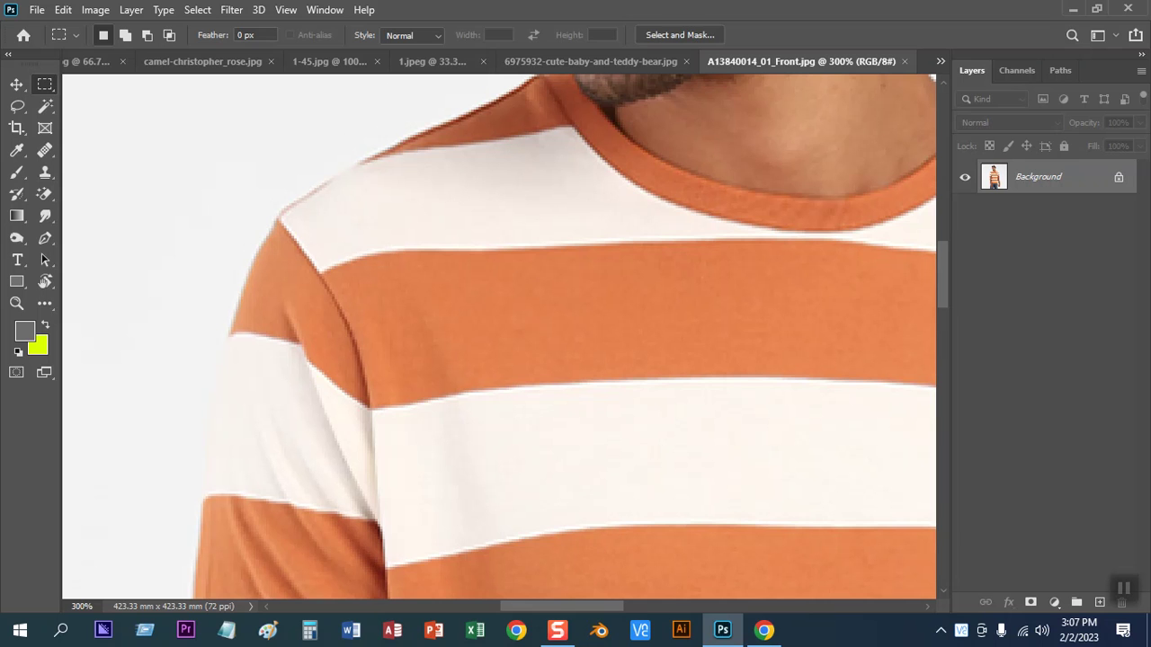
left_click(45, 106)
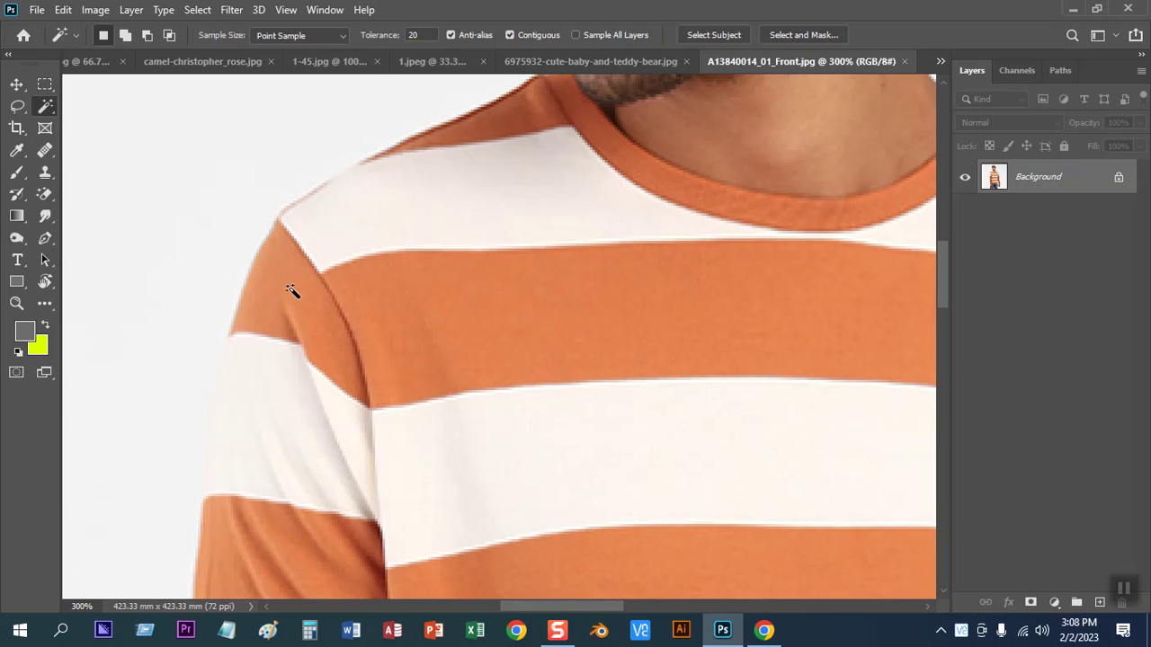
Set Magic Wand Tolerance to 100, select the whole top stripe, and pan to check it
type("100")
left_click(478, 298)
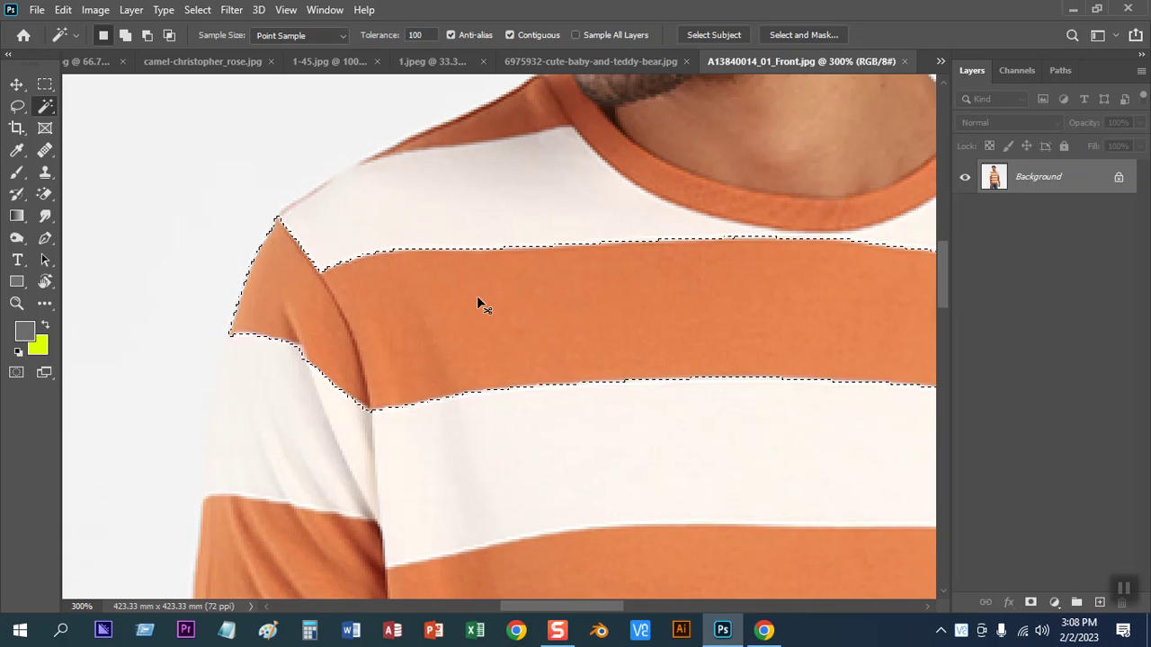
scroll(678, 331, "right", 10)
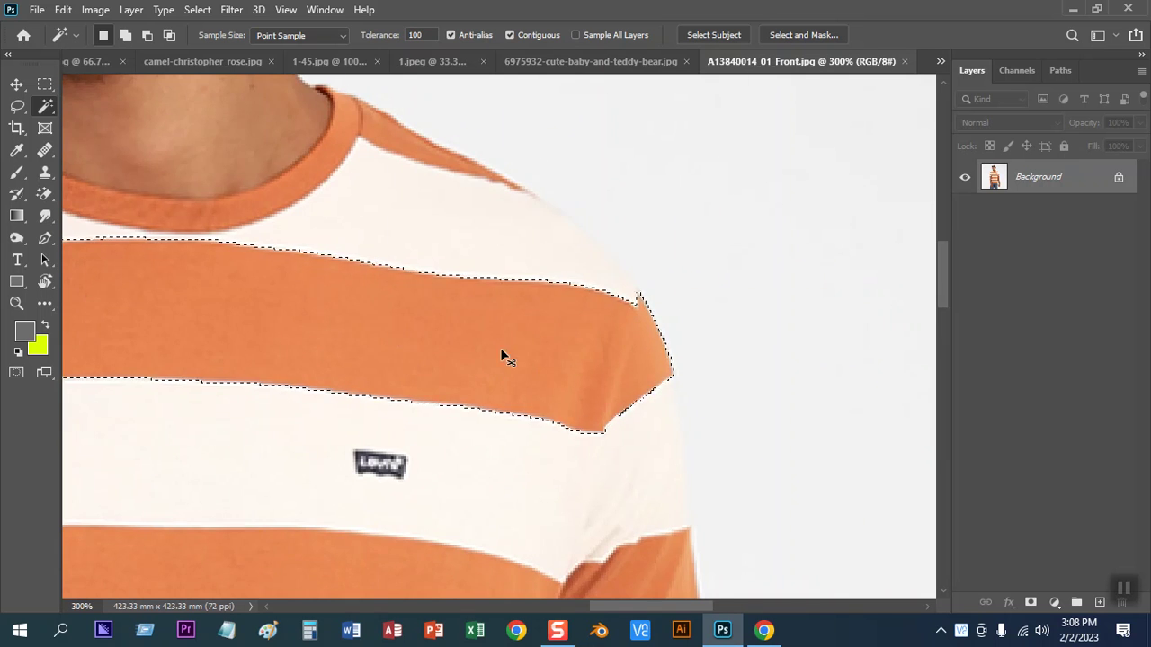
scroll(477, 346, "down", 2)
scroll(489, 347, "down", 3)
scroll(396, 261, "left", 2)
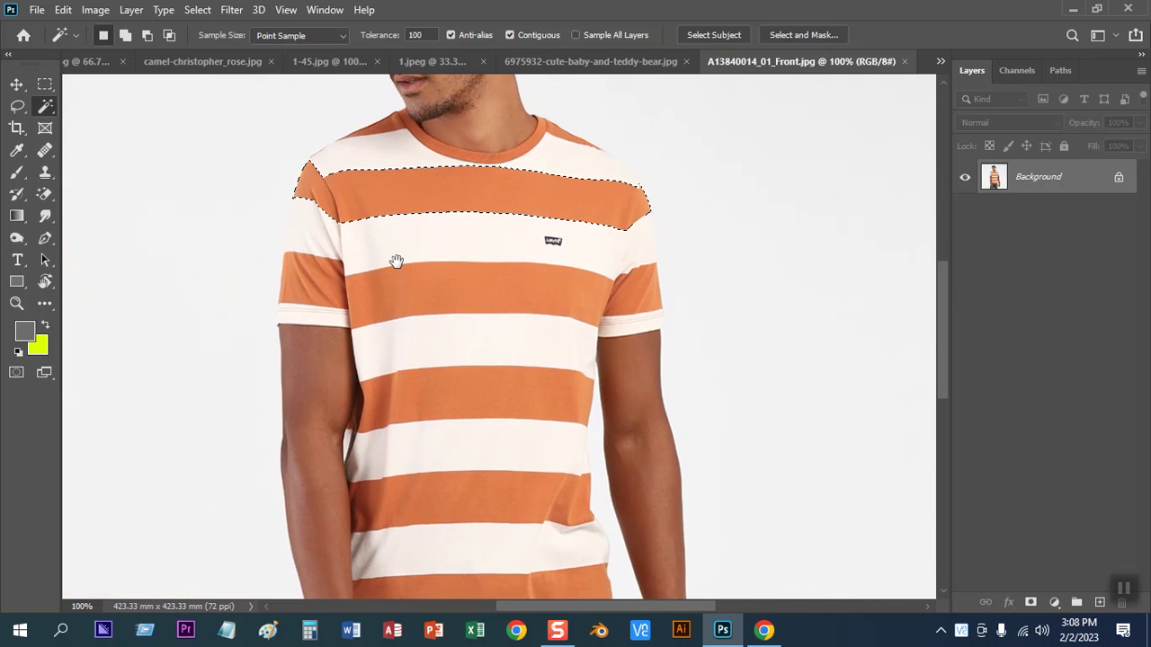
left_click_drag(513, 457, 467, 255)
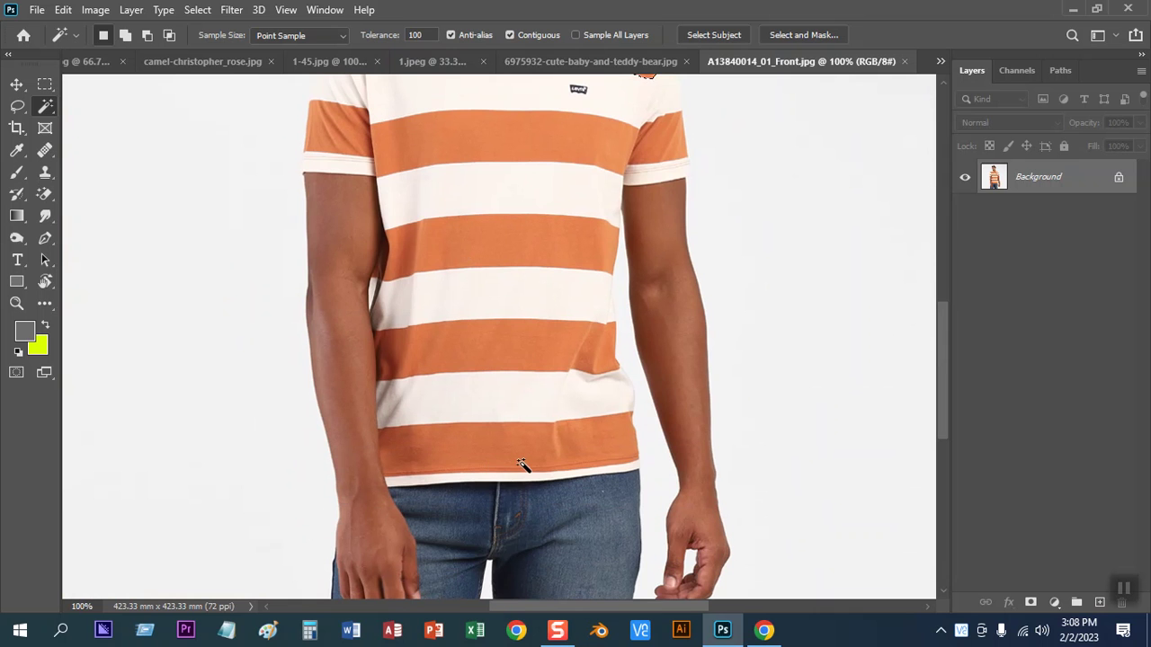
scroll(535, 426, "up", 2)
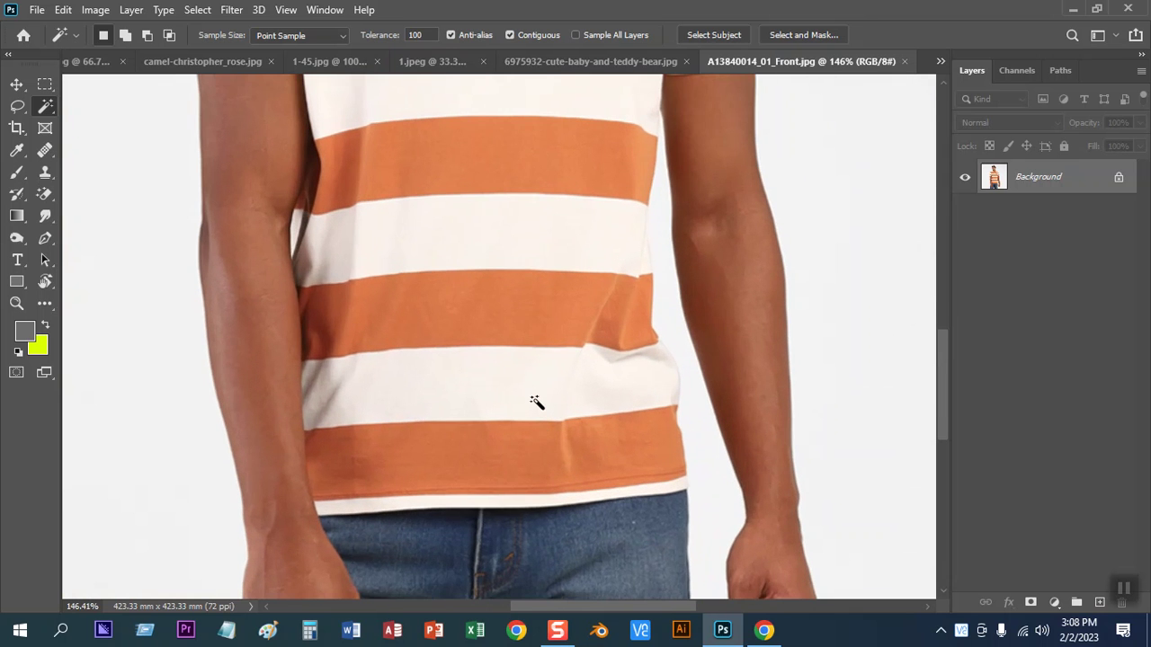
scroll(522, 432, "up", 2)
scroll(519, 431, "up", 1)
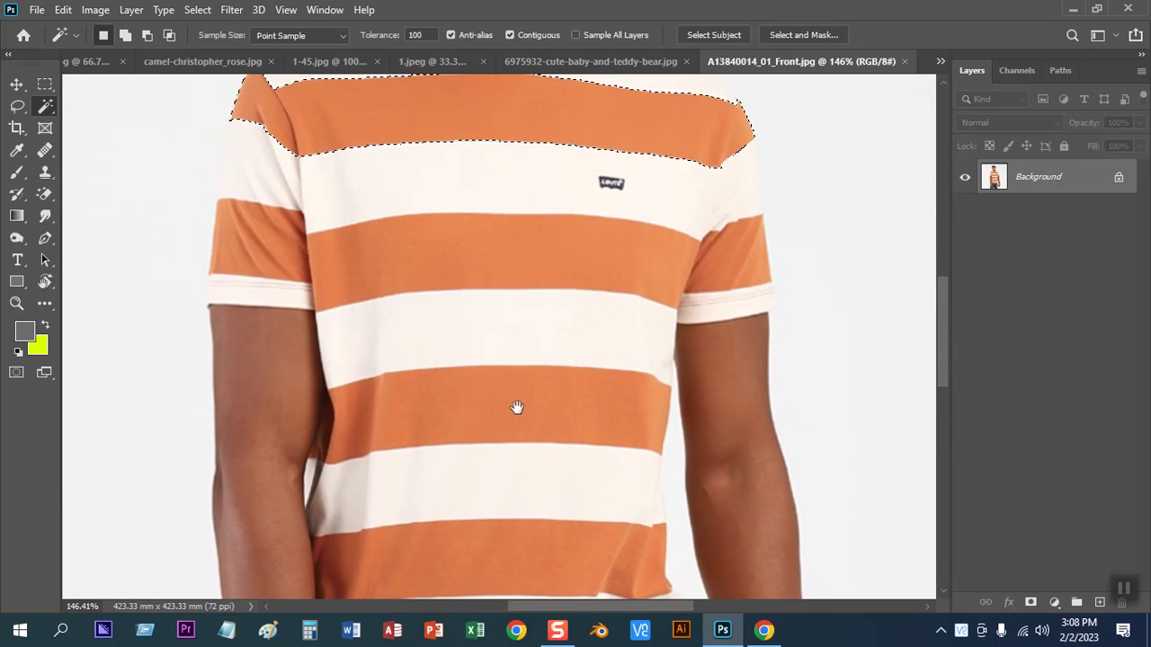
scroll(504, 400, "up", 3)
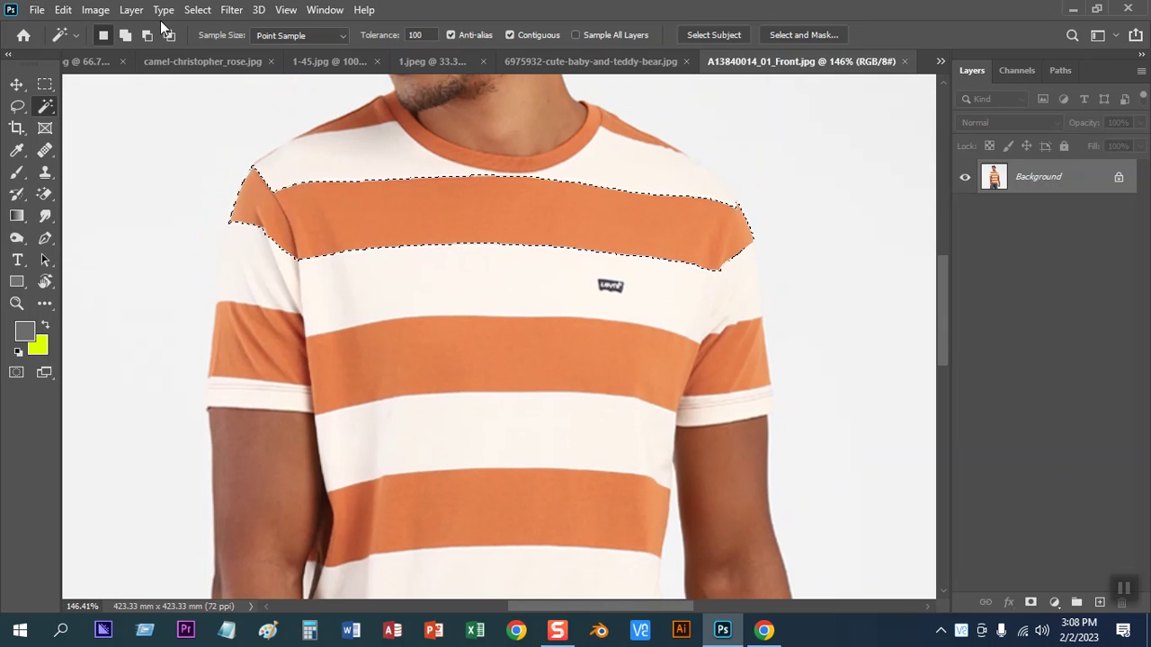
Extend the stripe selection with Select > Similar, zoom out to review, then clear it
left_click(197, 9)
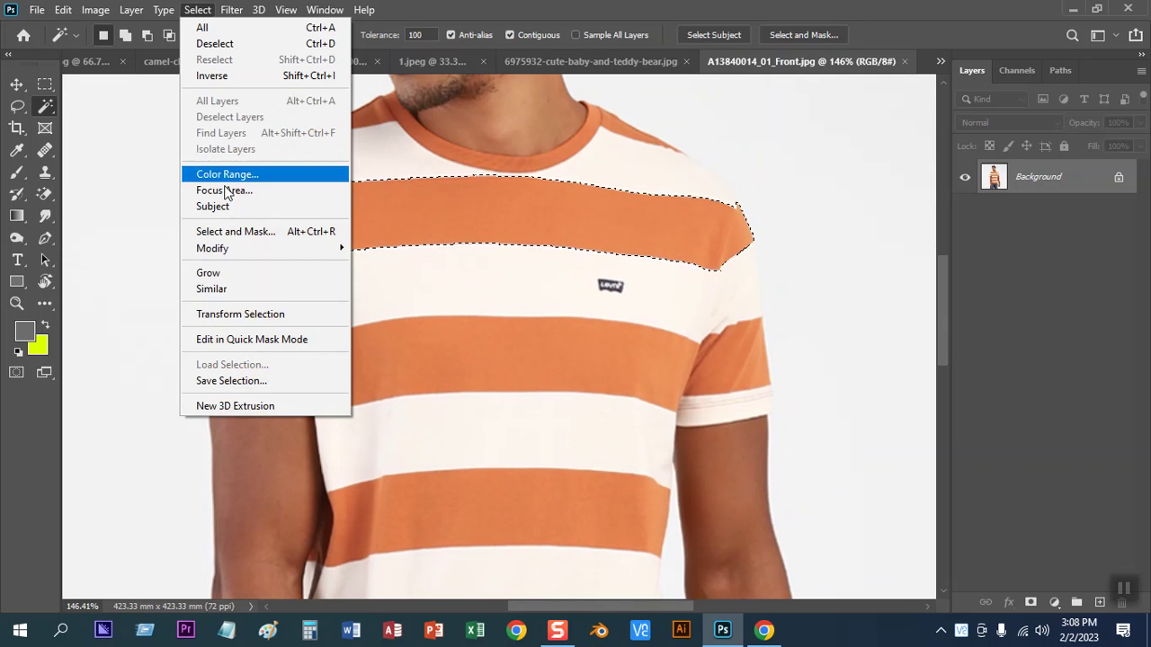
left_click(212, 289)
key("ctrl+minus")
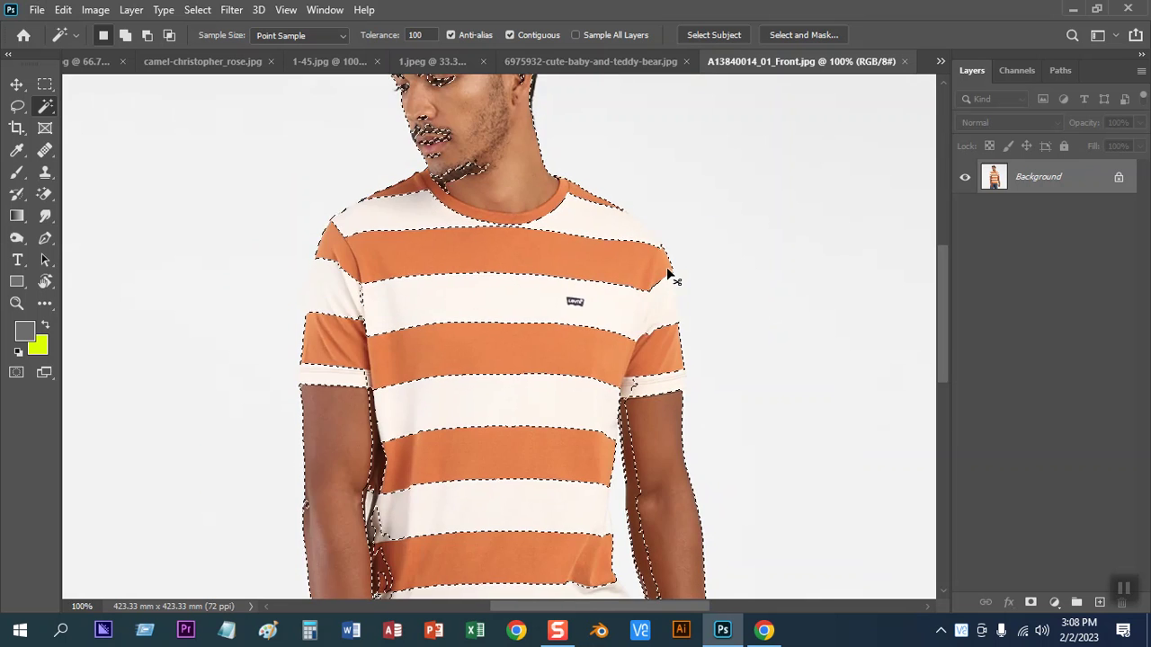
key("ctrl+minus")
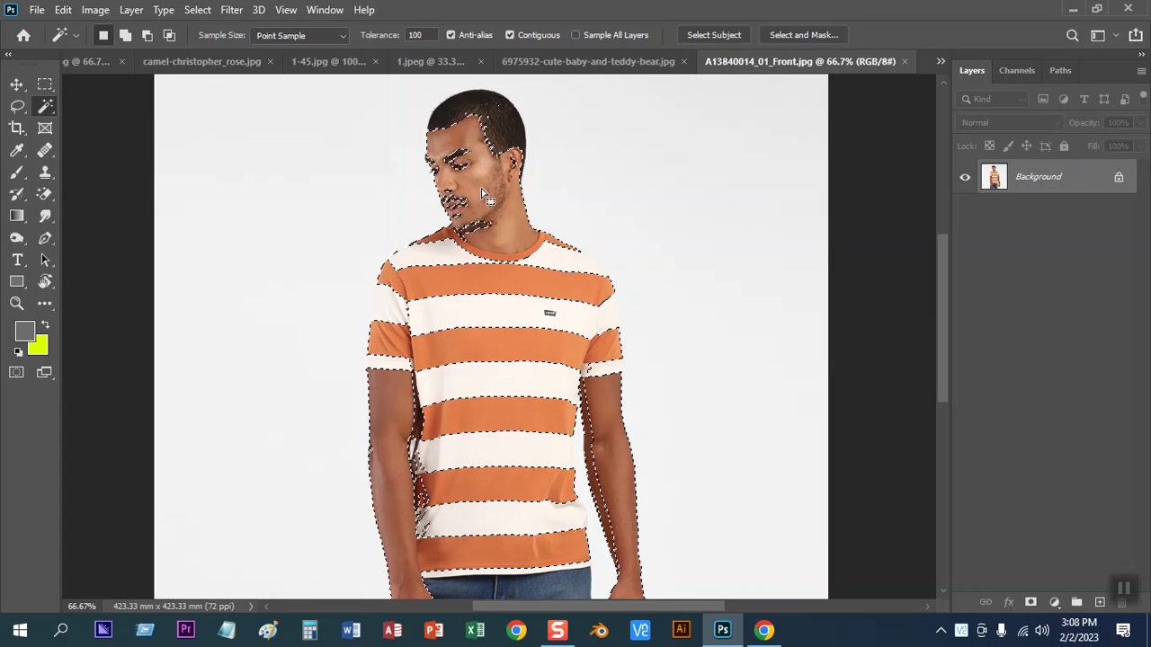
key("ctrl+d")
type("50")
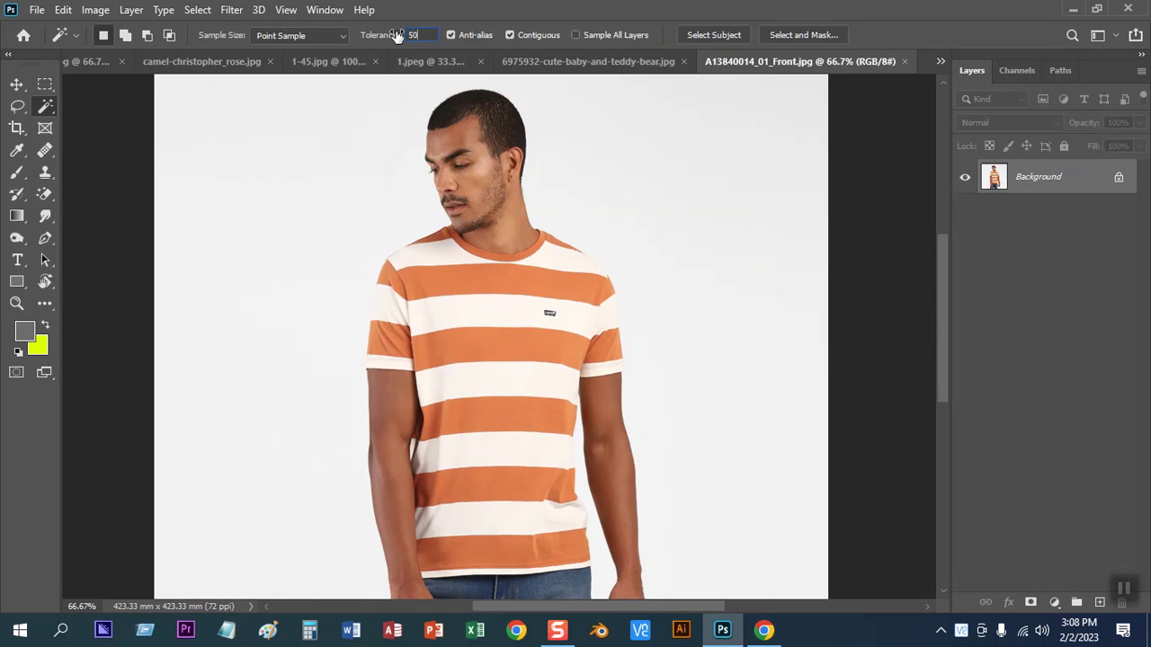
Reselect the top stripe, apply Select > Similar, and lower the tolerance to 30
left_click(471, 286)
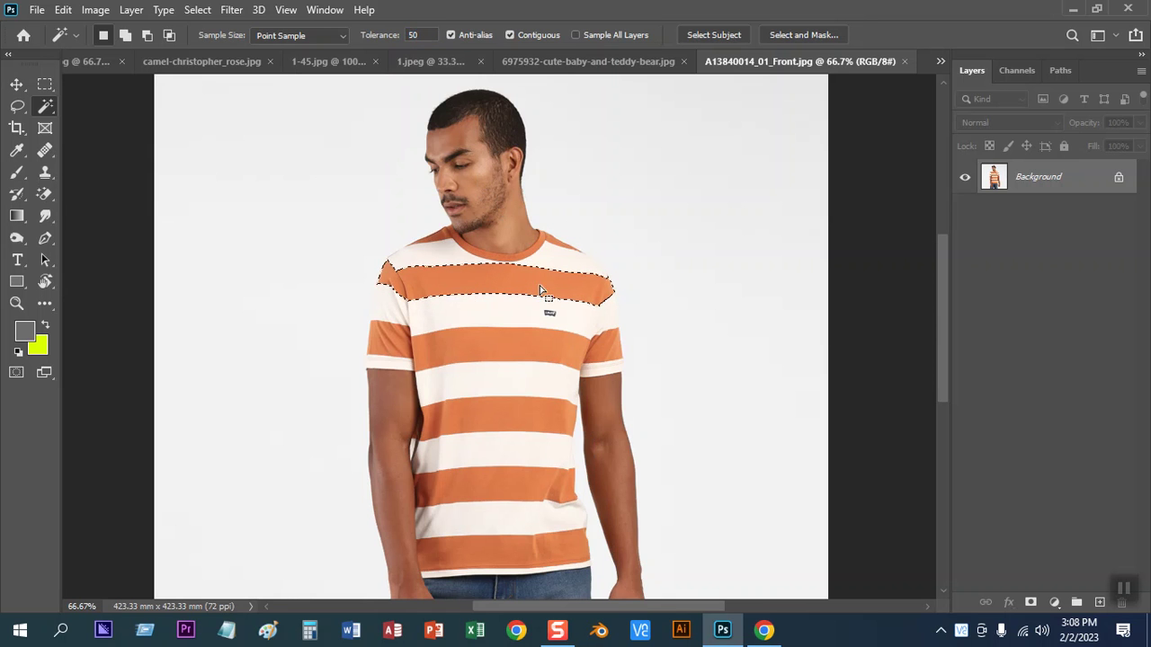
left_click(198, 10)
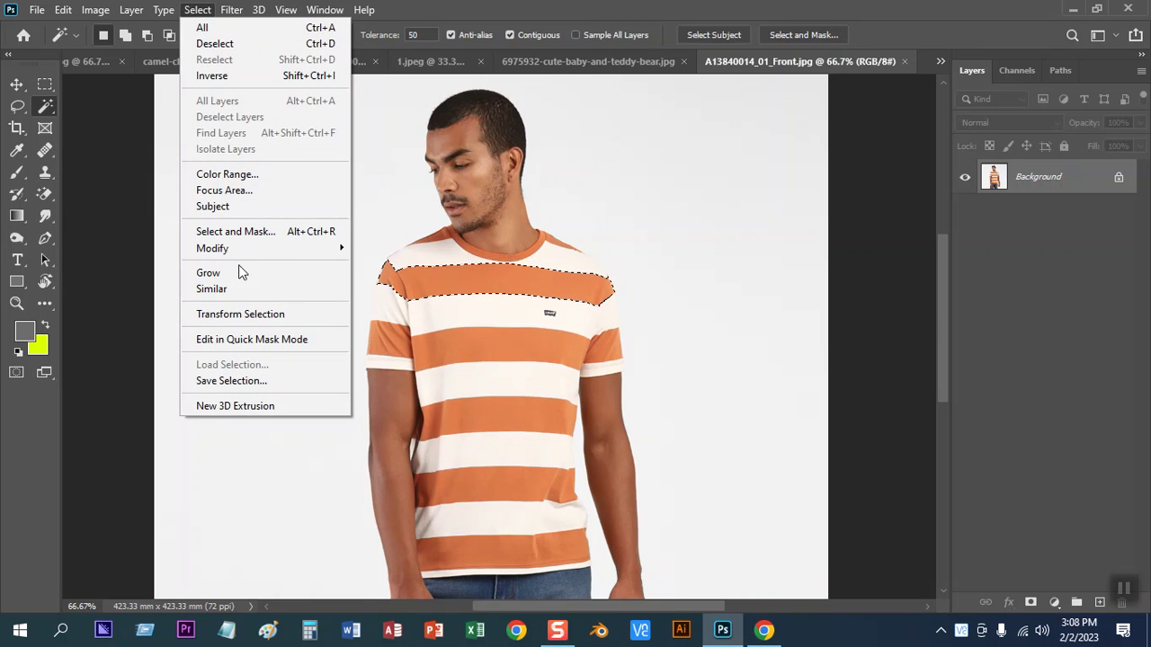
left_click(240, 288)
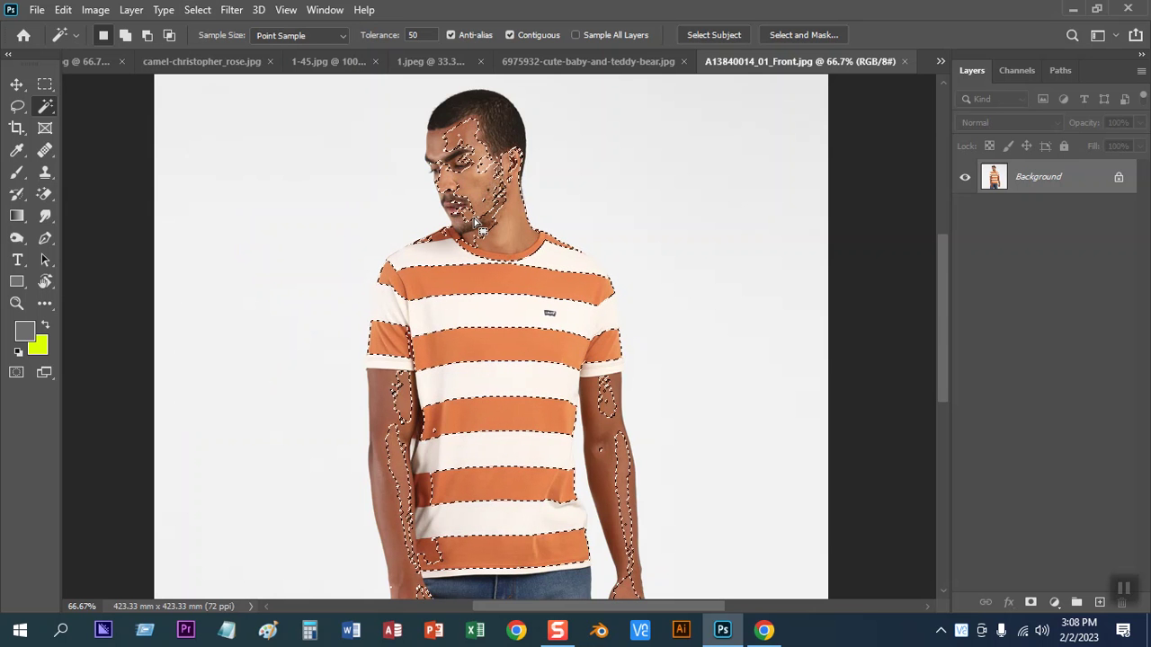
double_click(406, 35)
type("30")
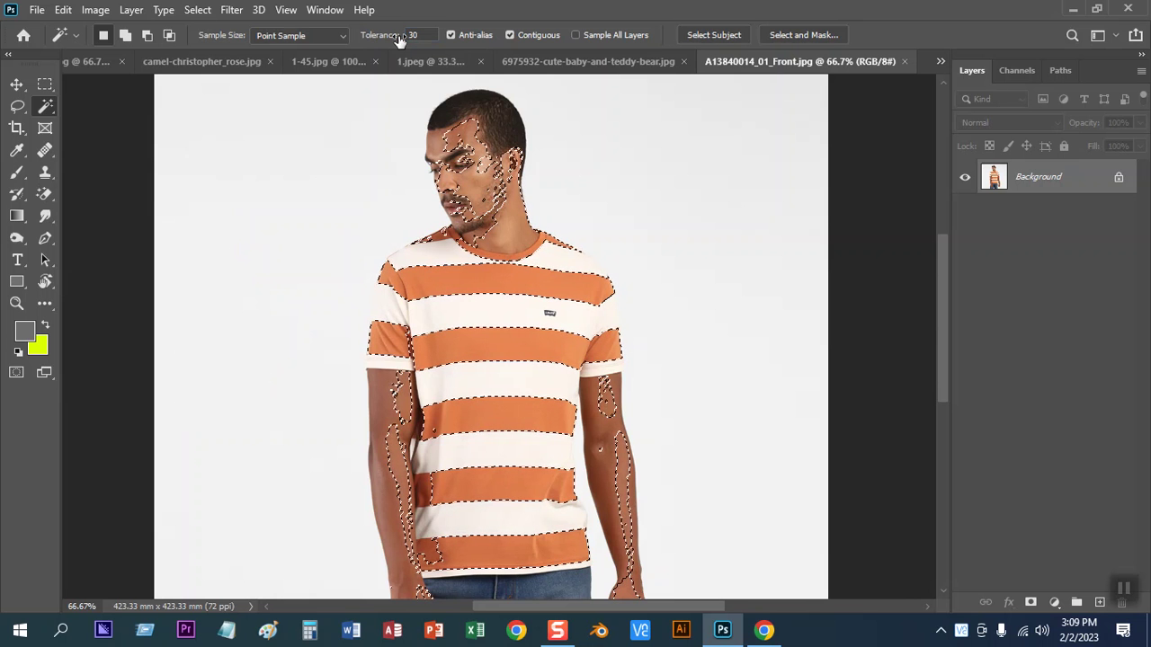
key("ctrl+d")
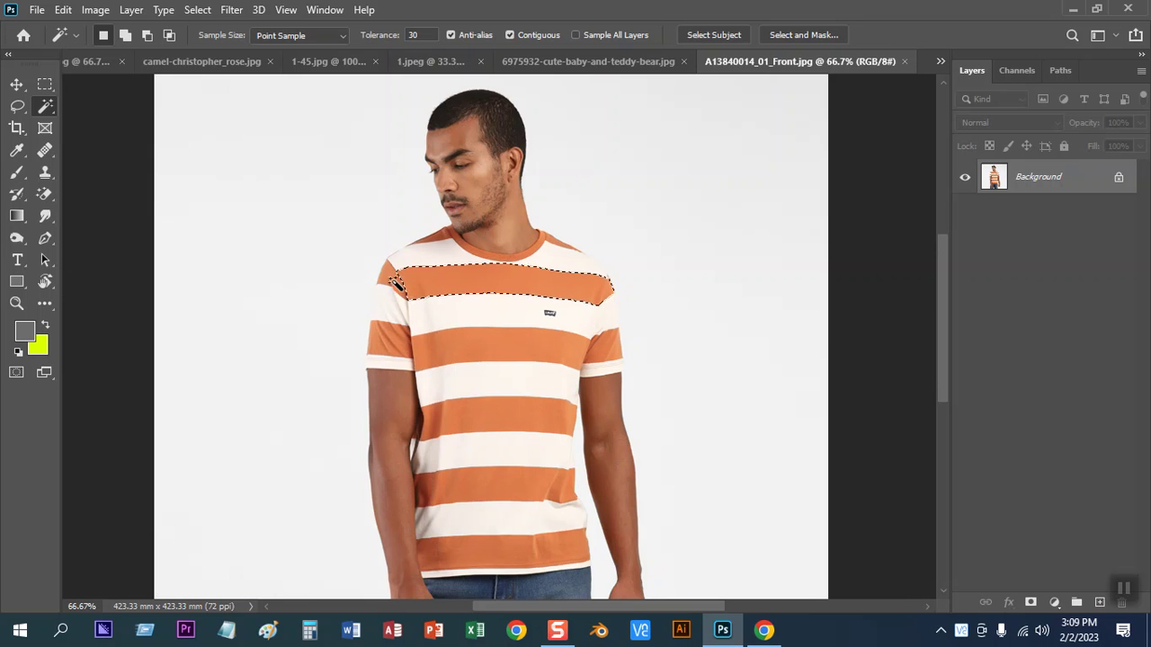
At Tolerance 30, select the stripes via Select > Similar, then set tolerance back to 100
left_click(388, 277, "shift")
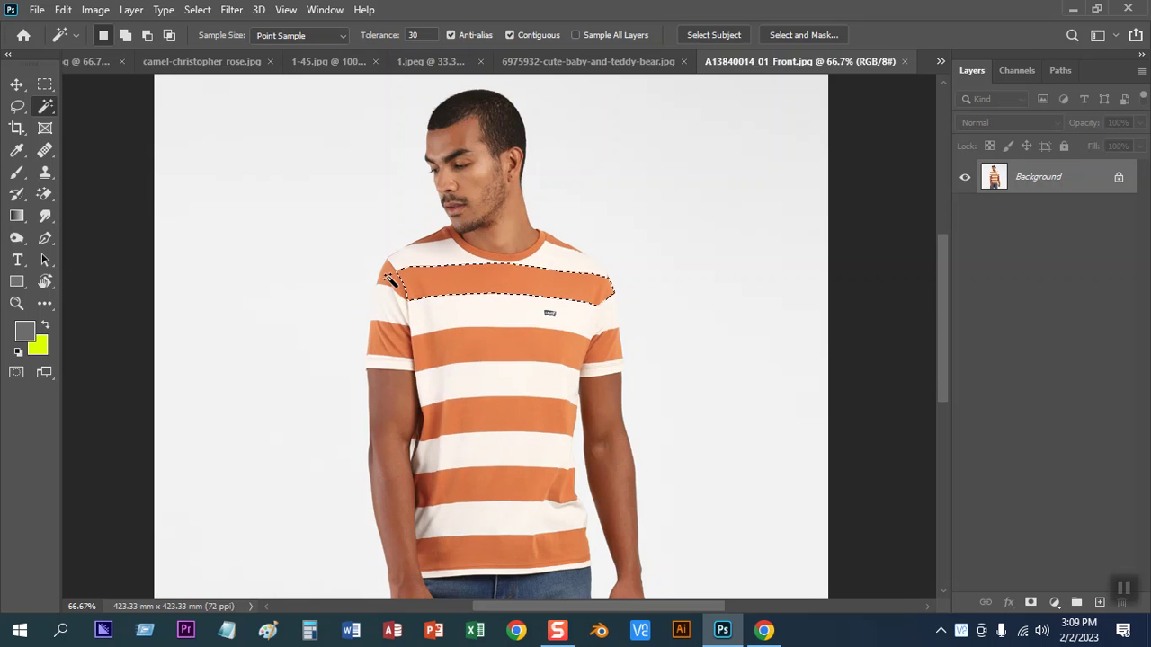
left_click(197, 10)
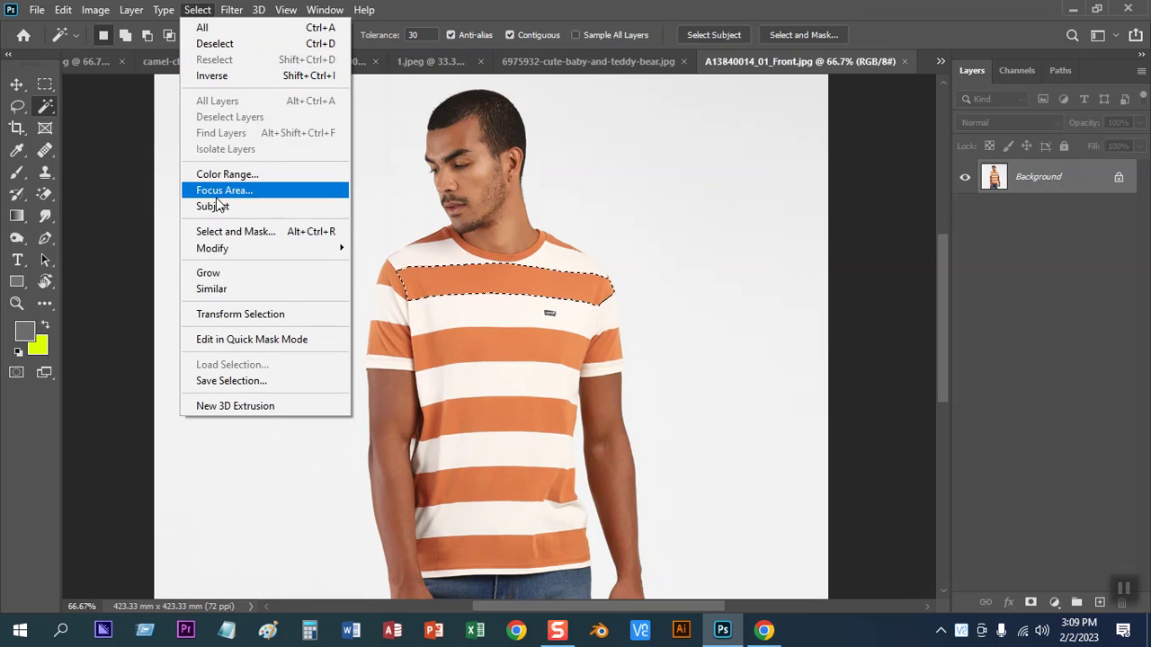
left_click(231, 286)
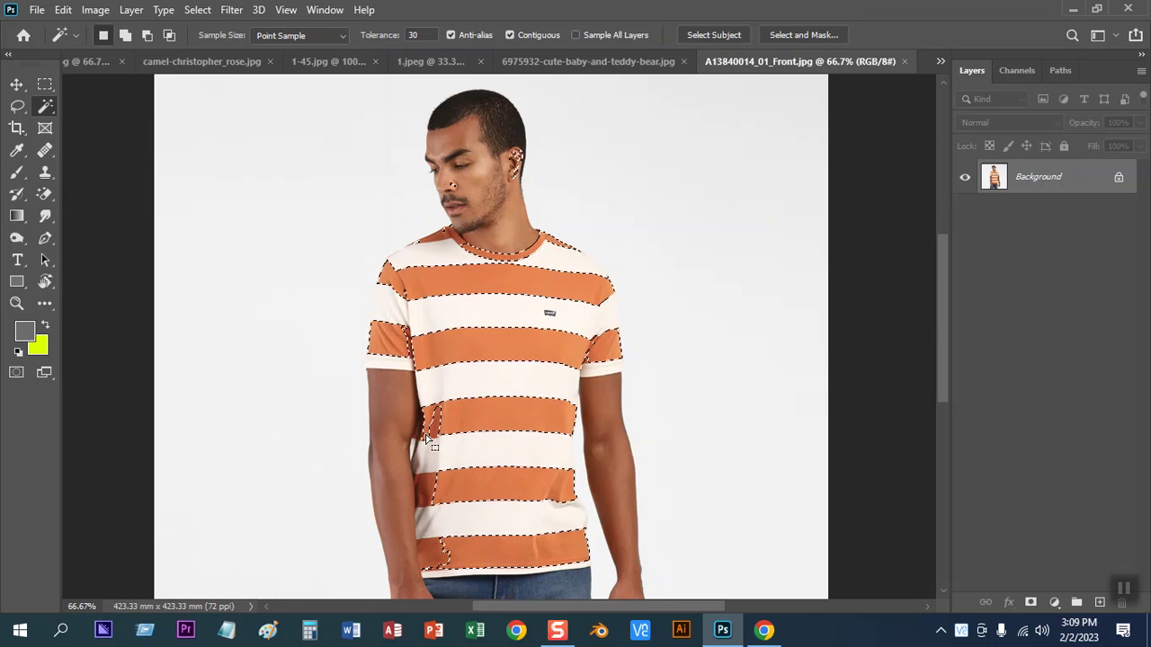
left_click(430, 481, "shift")
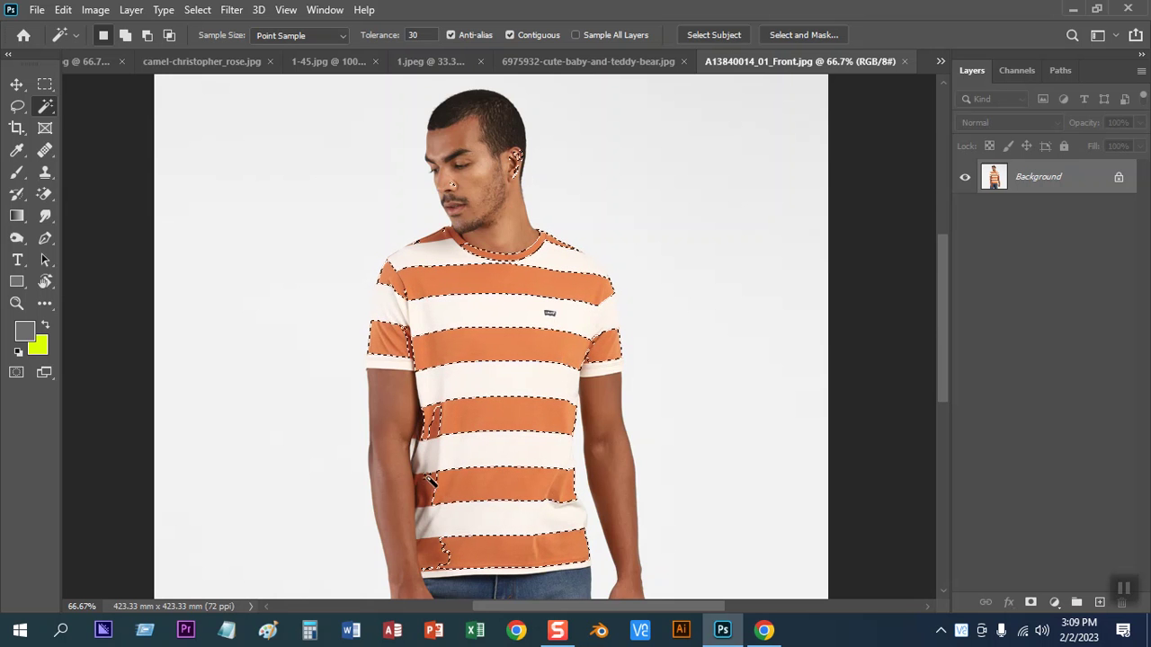
left_click(412, 35)
key("ctrl+d")
type("100")
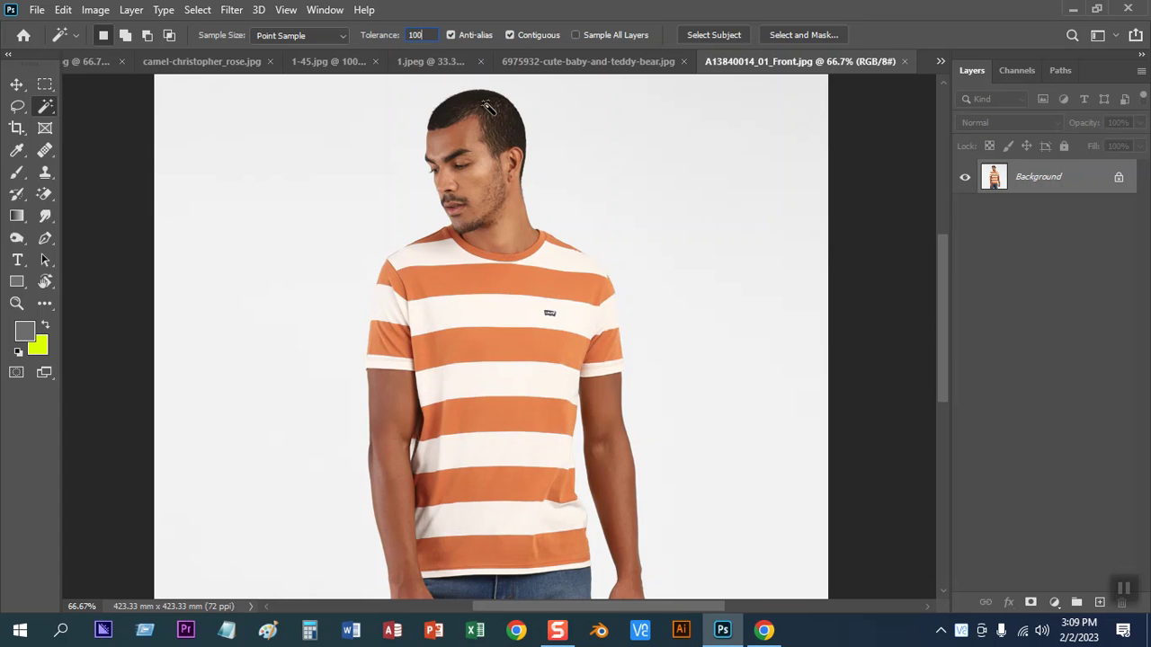
key("Return")
At Tolerance 100, select all similar orange stripes and zoom to 200% to inspect the face
left_click(430, 285)
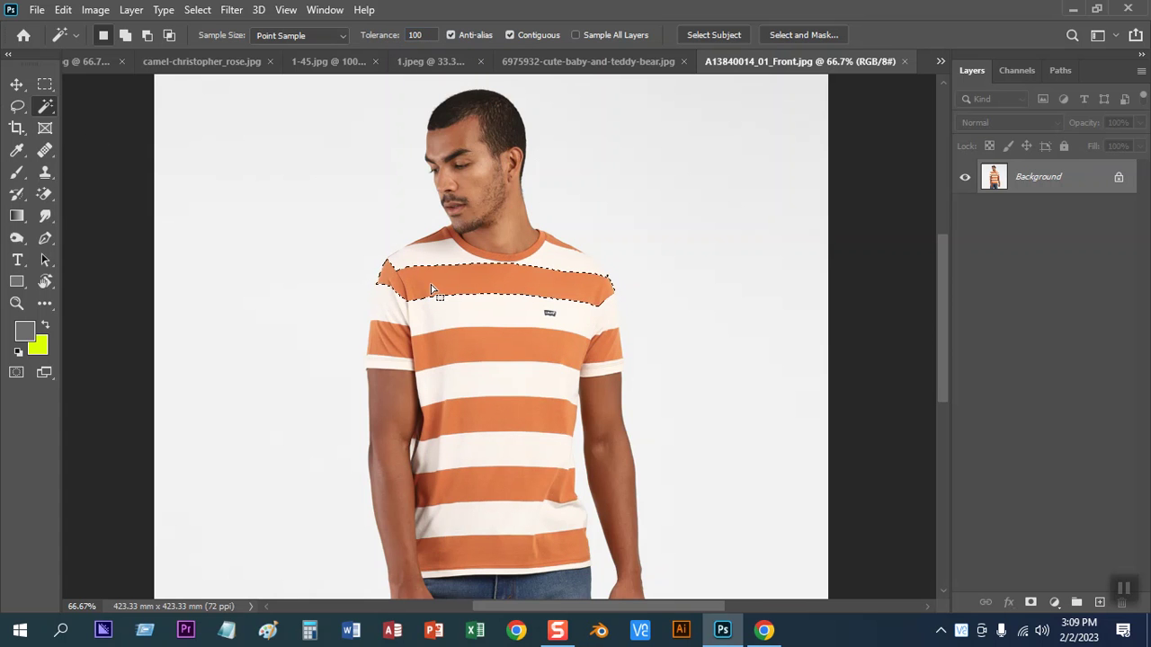
left_click(198, 11)
left_click(211, 289)
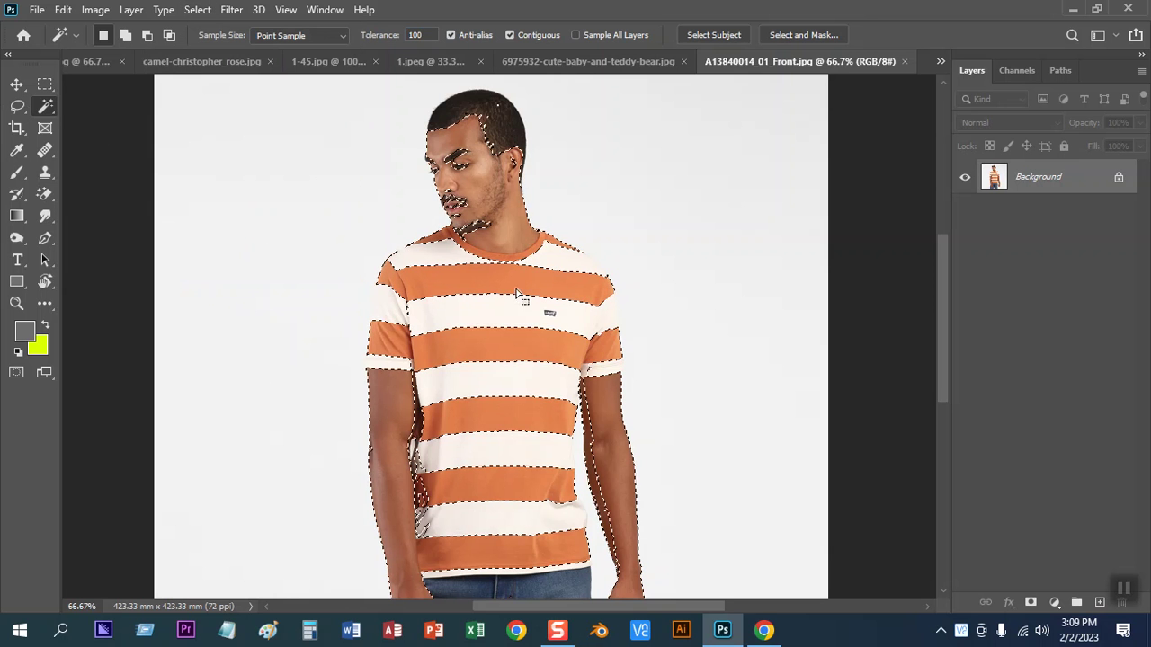
scroll(676, 220, "up", 3)
scroll(485, 387, "up", 5)
left_click_drag(437, 411, 494, 411)
scroll(494, 414, "down", 1)
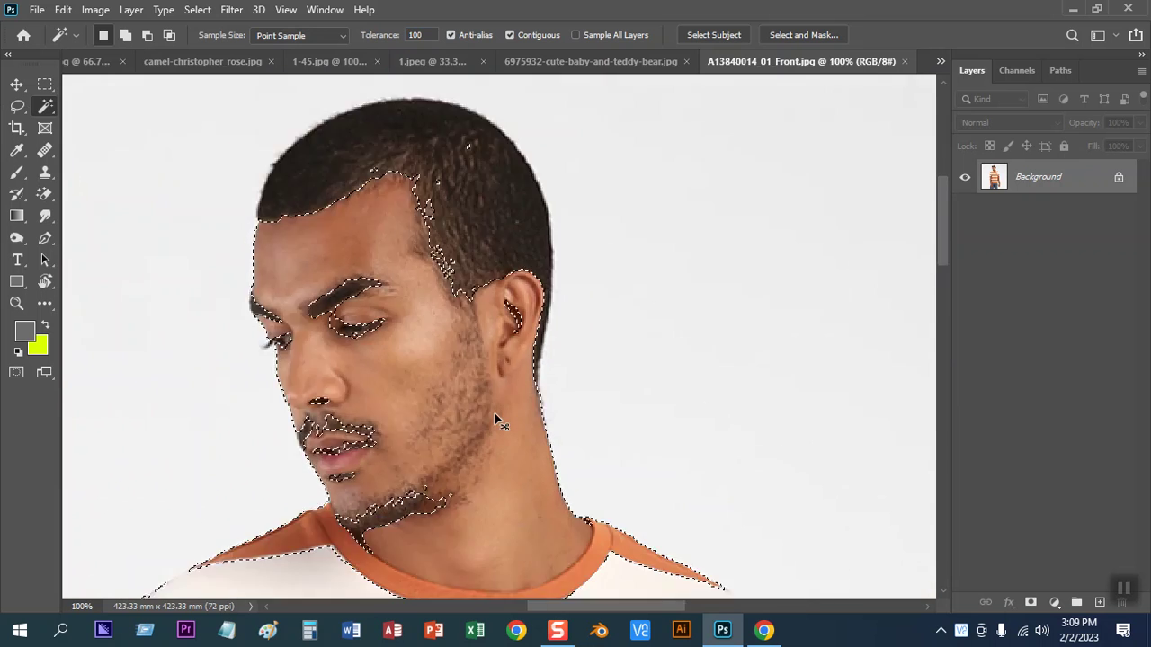
scroll(494, 414, "down", 1)
scroll(496, 419, "down", 3)
scroll(468, 395, "down", 3)
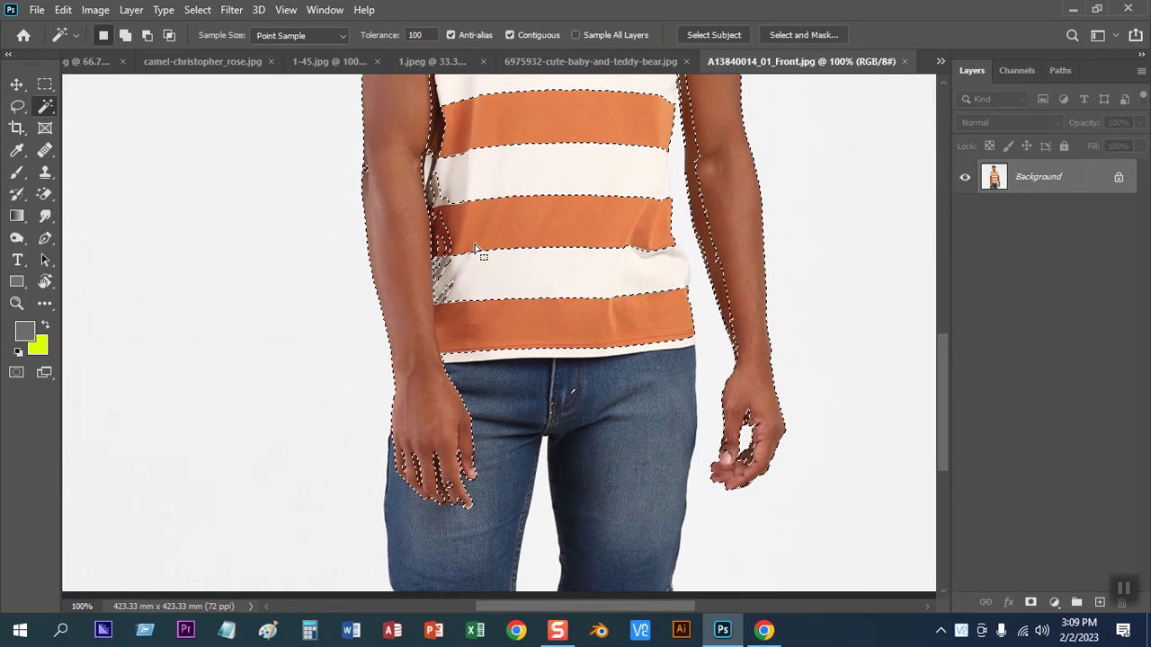
left_click_drag(495, 329, 512, 483)
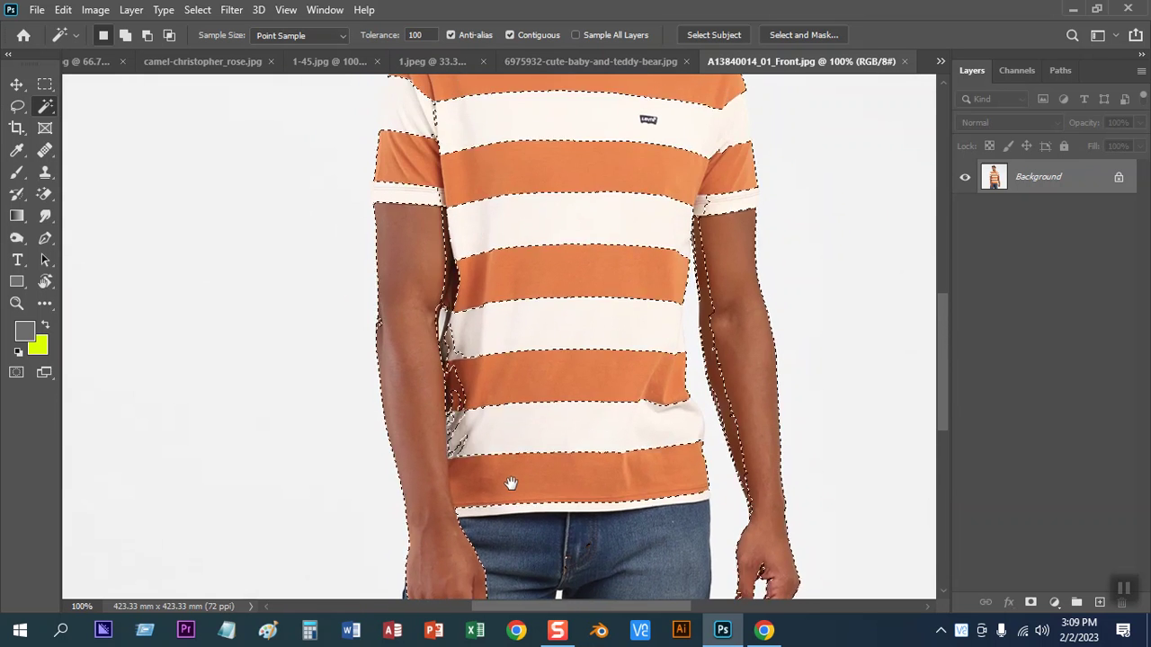
left_click_drag(508, 357, 503, 453)
left_click(506, 459)
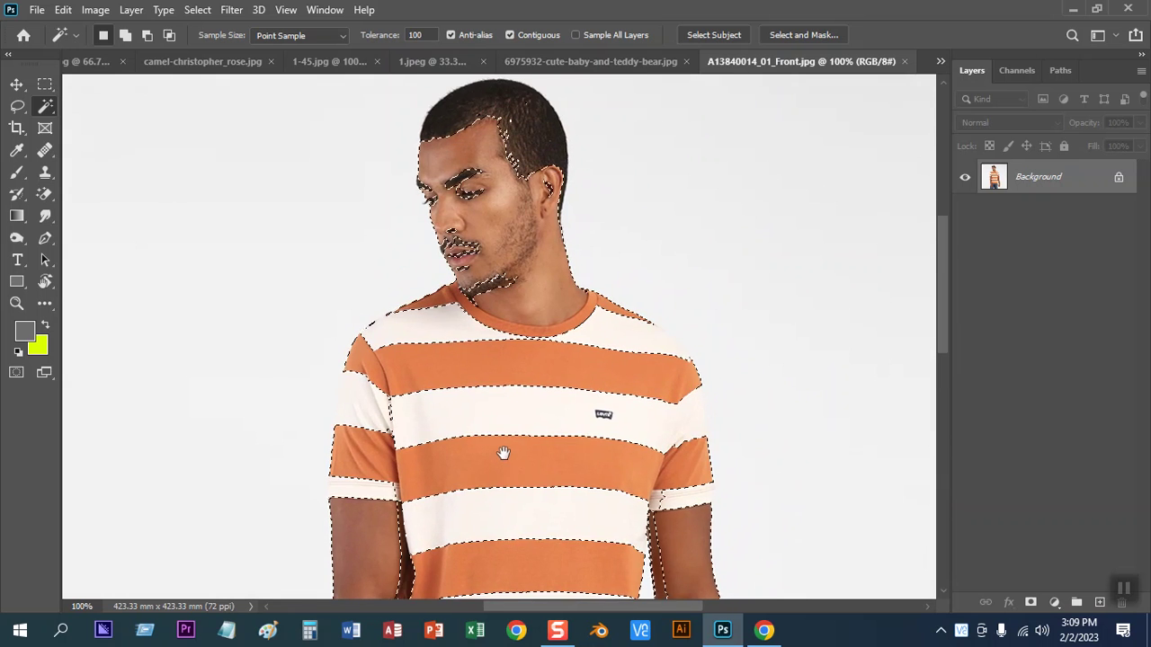
key("ctrl+plus")
left_click_drag(503, 447, 366, 502)
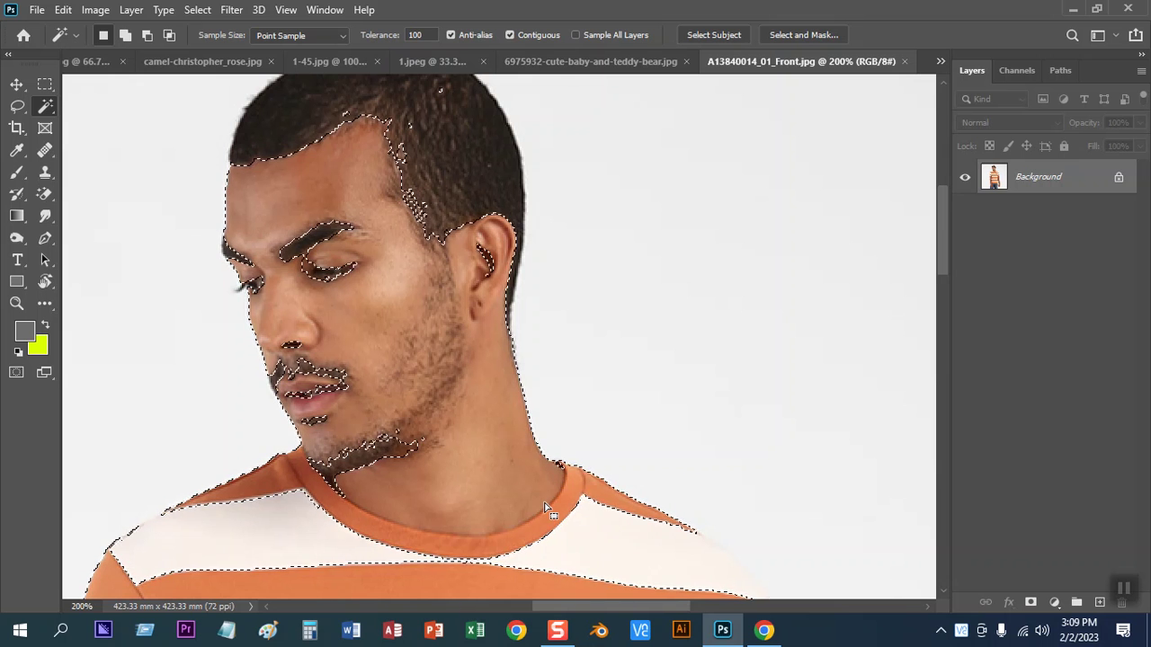
left_click(18, 106)
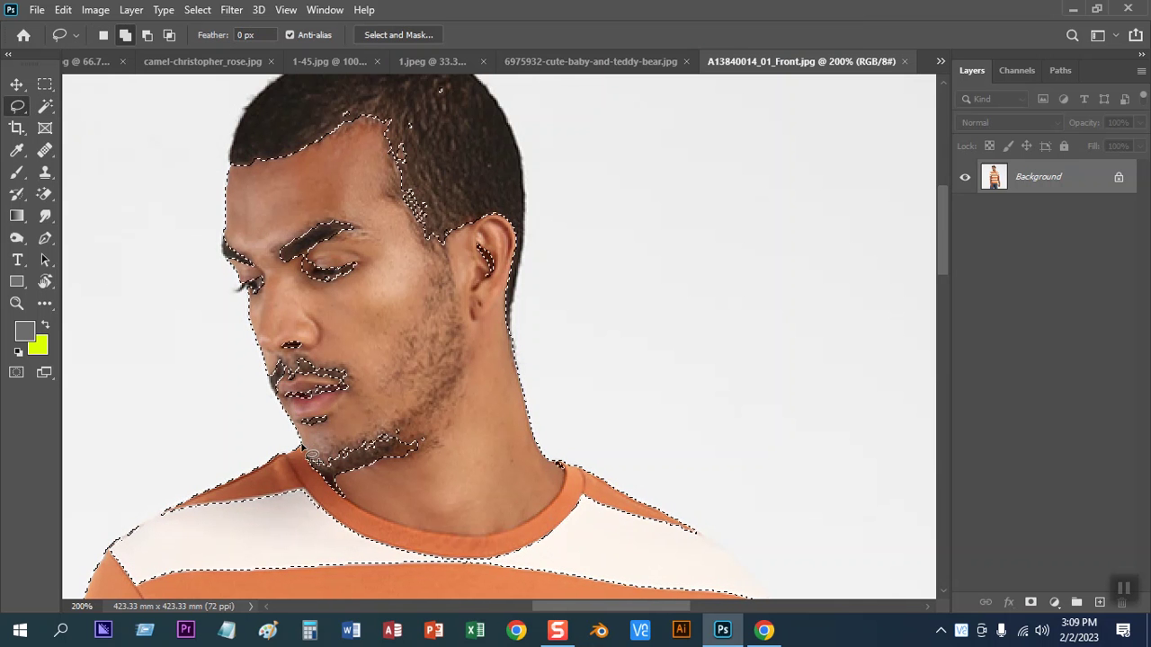
Alt-lasso around the head to subtract it from the stripe selection
scroll(364, 452, "up", 1)
scroll(422, 304, "down", 2)
scroll(423, 303, "down", 3)
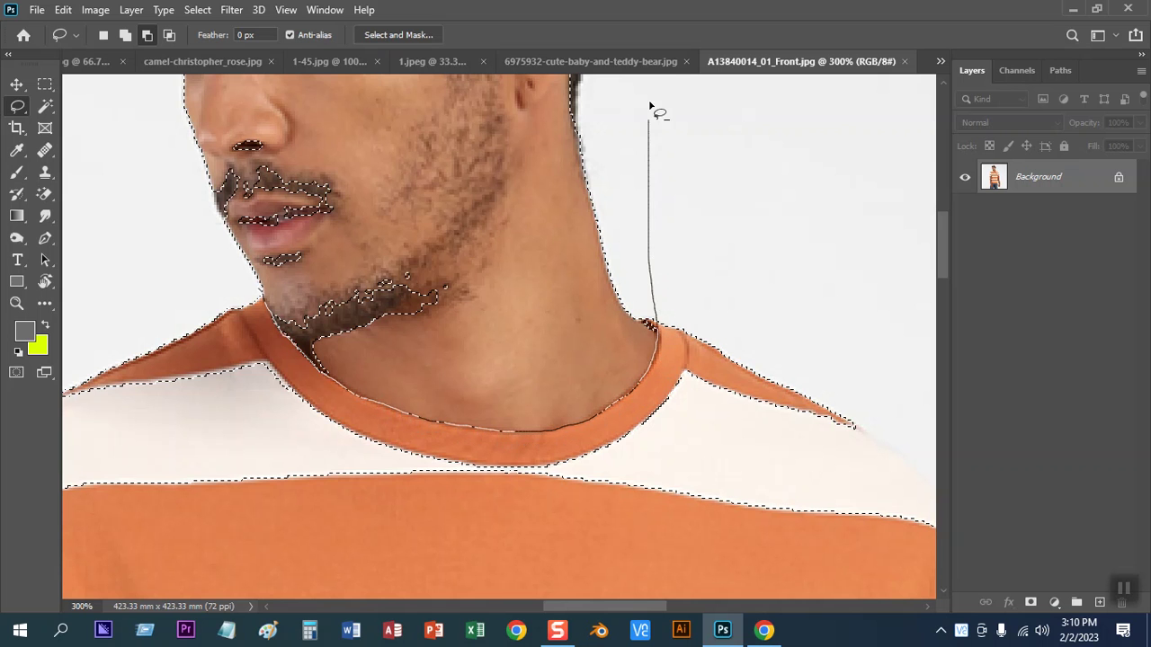
left_click_drag(266, 27, 192, 186)
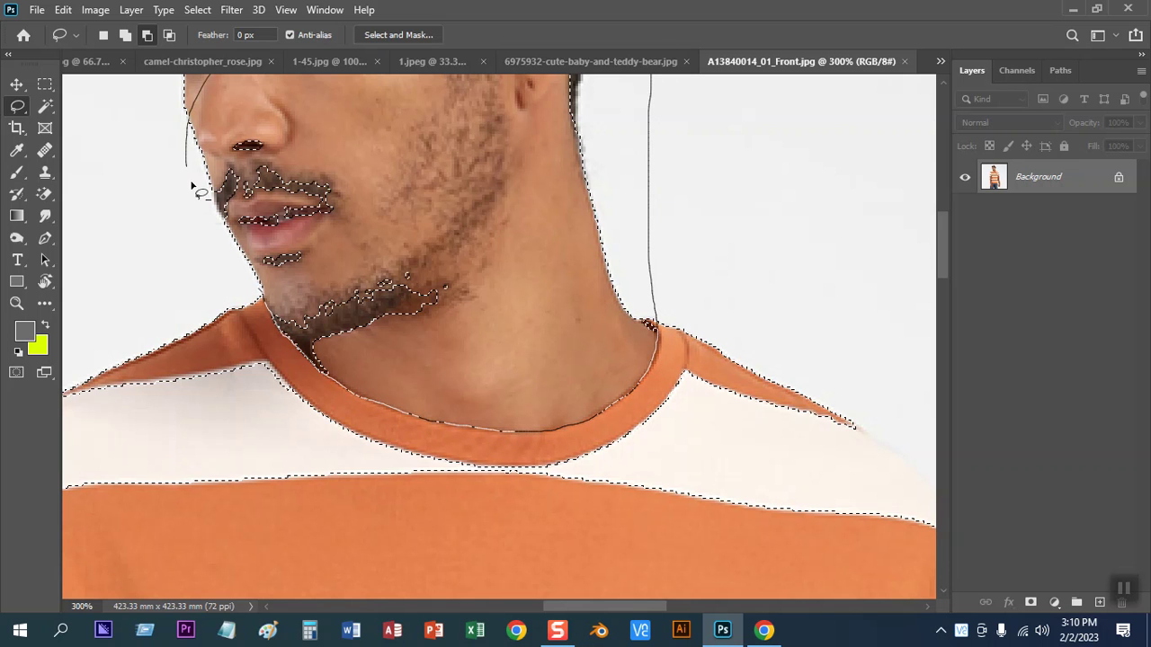
left_click_drag(268, 300, 267, 299)
scroll(530, 521, "up", 5)
scroll(645, 501, "left", 2)
key("ctrl+minus")
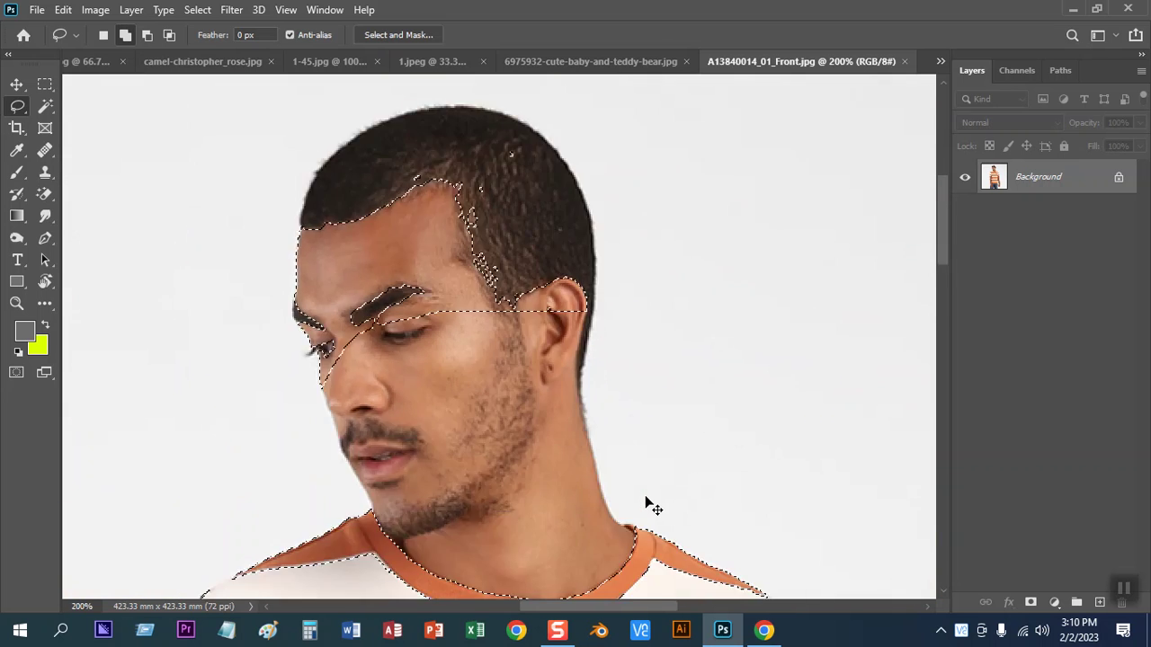
key("ctrl+minus")
left_click_drag(578, 277, 582, 270)
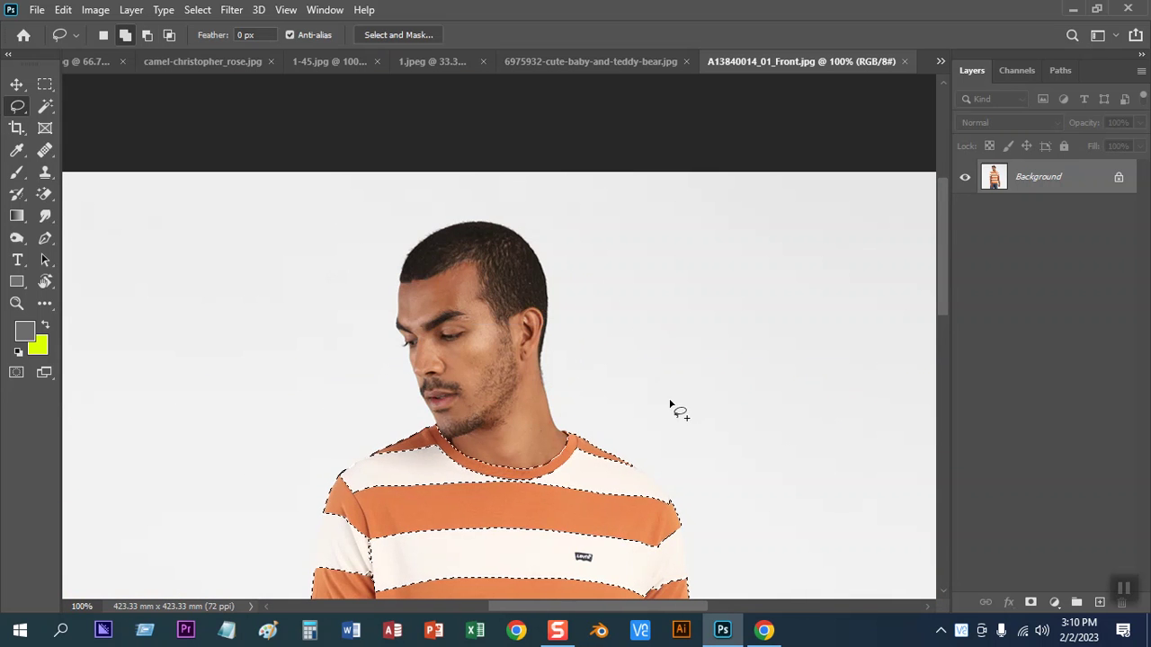
scroll(630, 315, "down", 10)
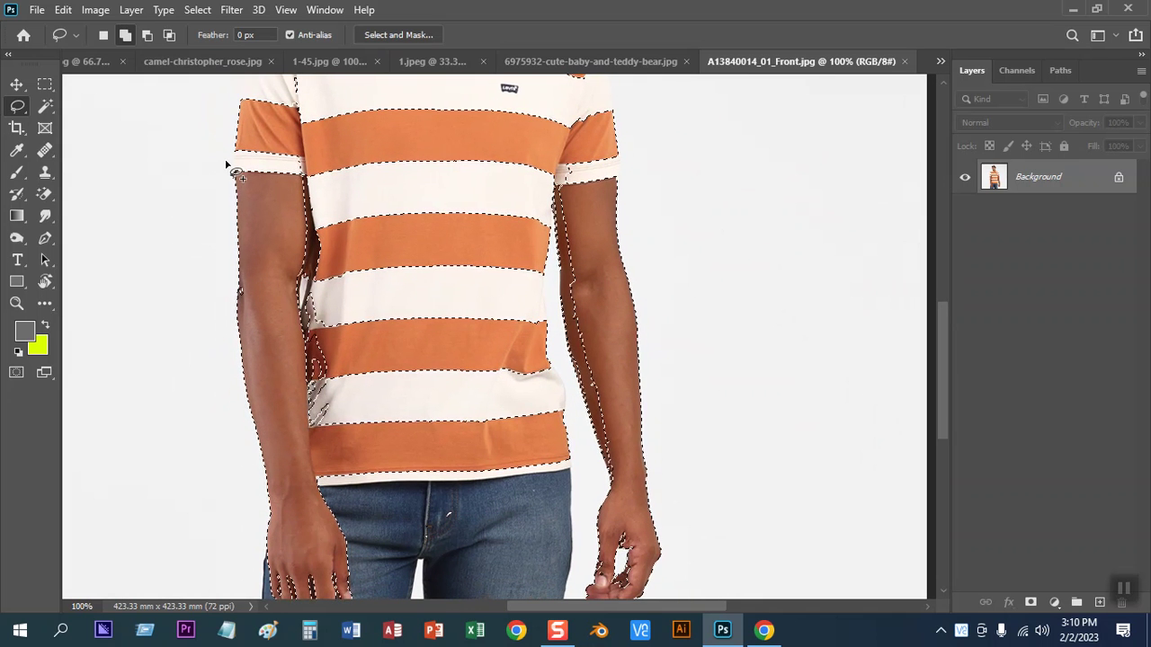
Trace a lasso loop along the arm; the selection clears and the Start menu opens
left_click_drag(232, 159, 262, 162)
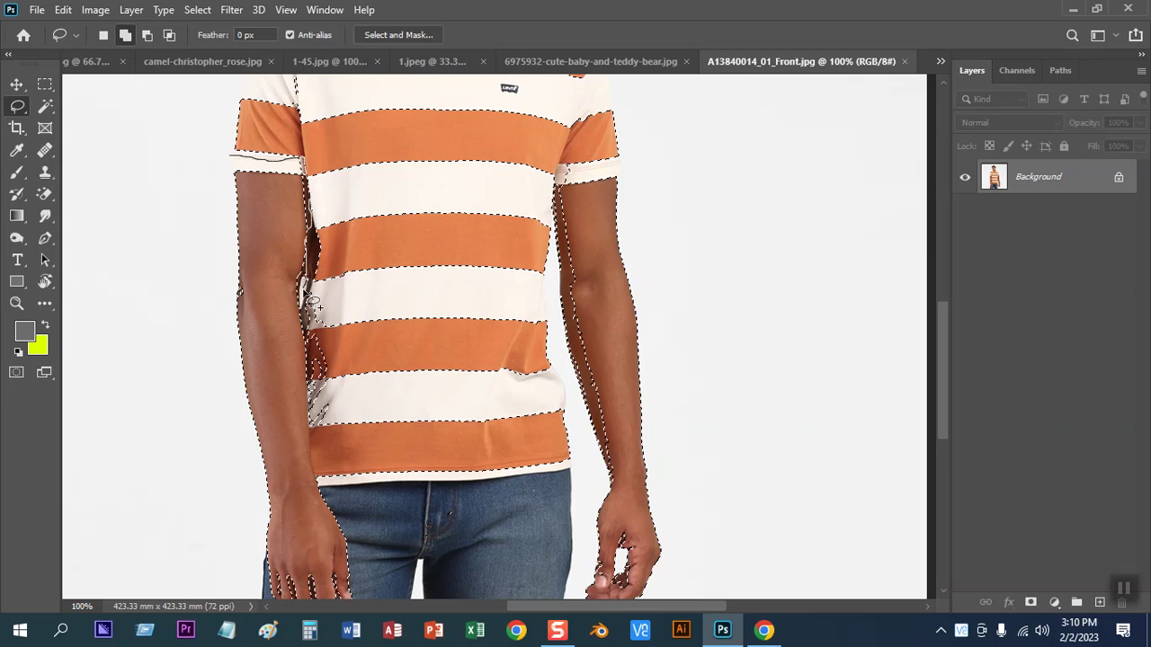
left_click_drag(333, 396, 256, 619)
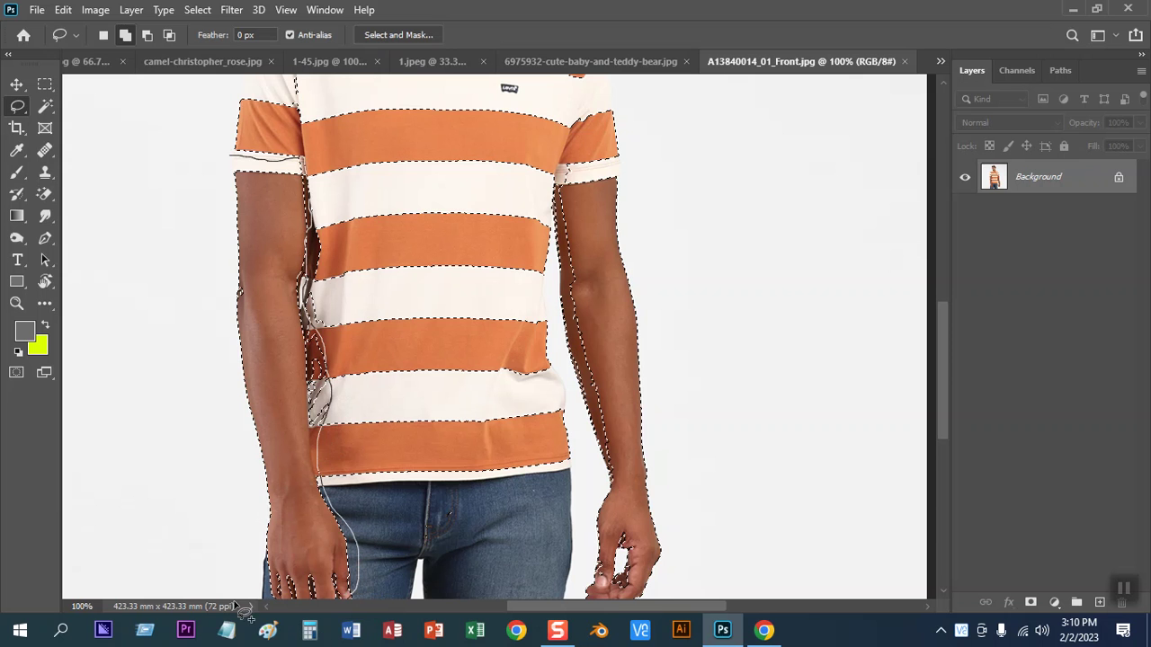
left_click_drag(256, 618, 238, 166)
key("ctrl+d")
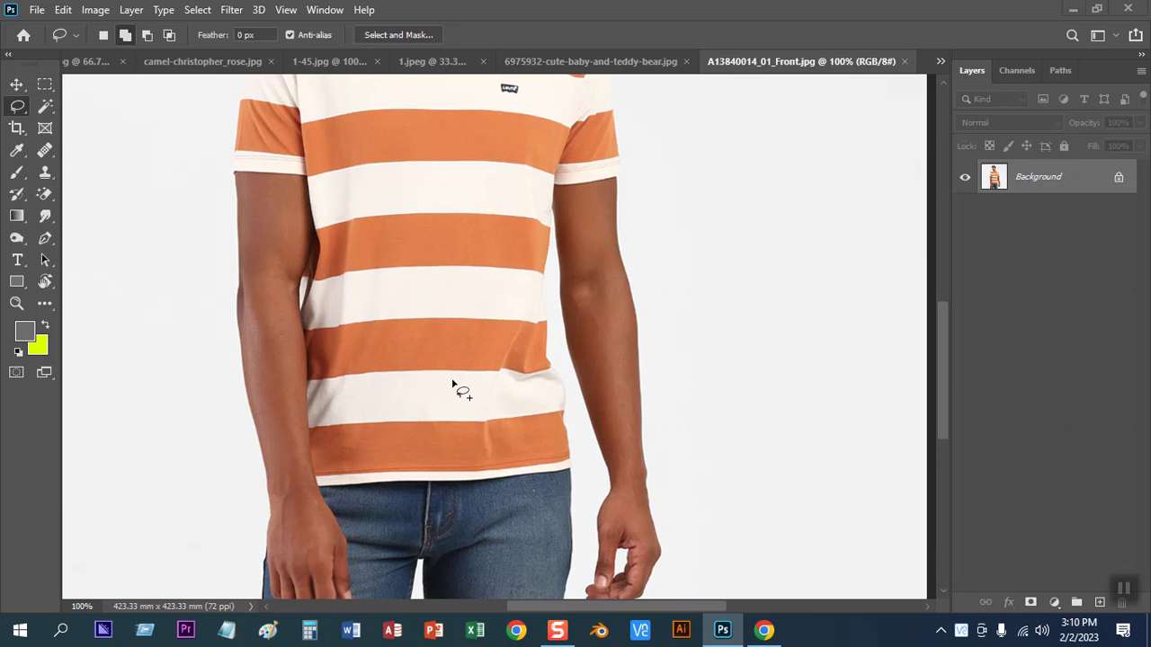
key("super")
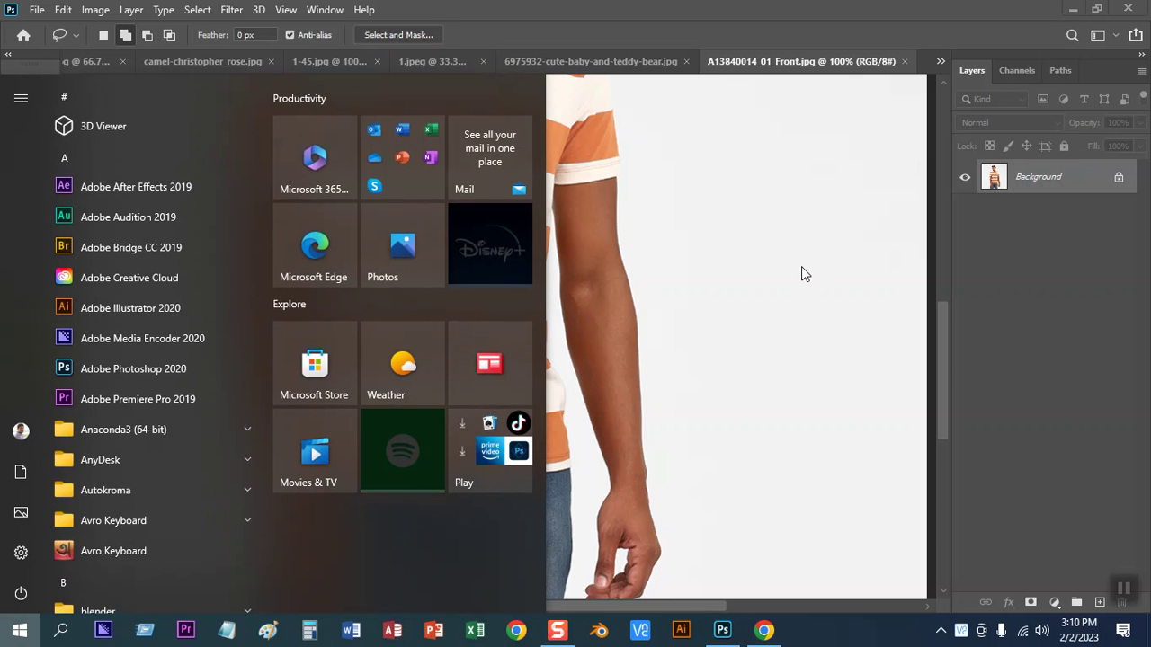
key("Escape")
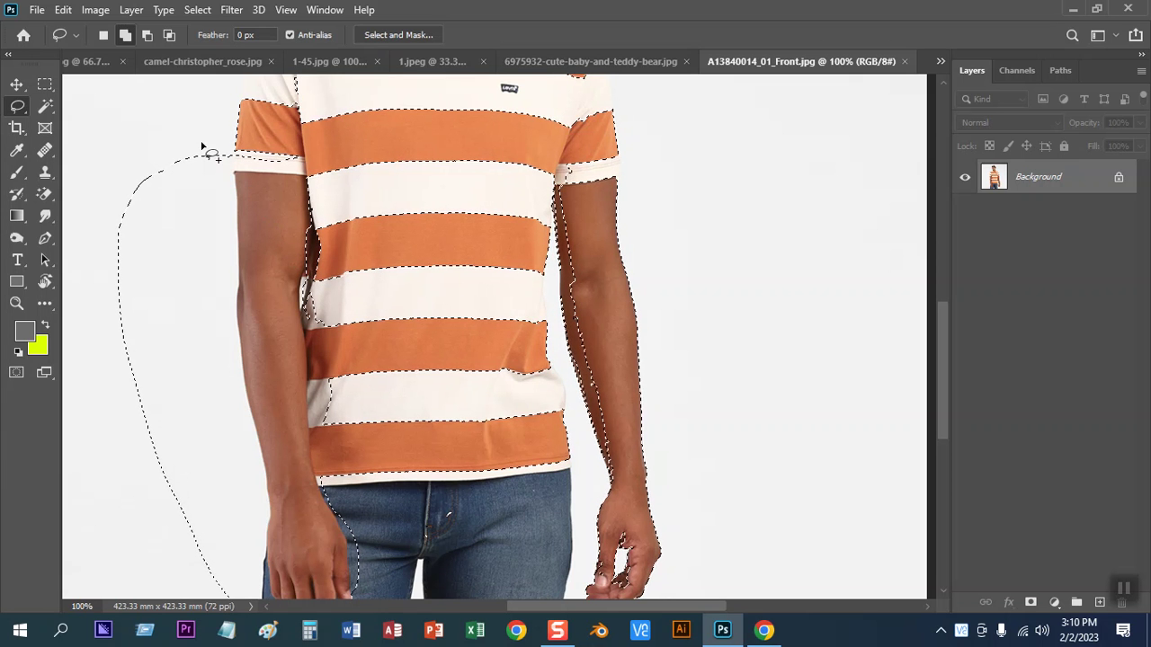
Lasso the left arm and hand, plus the right upper arm, lower arm and hand, out of the selection
left_click_drag(201, 146, 302, 178)
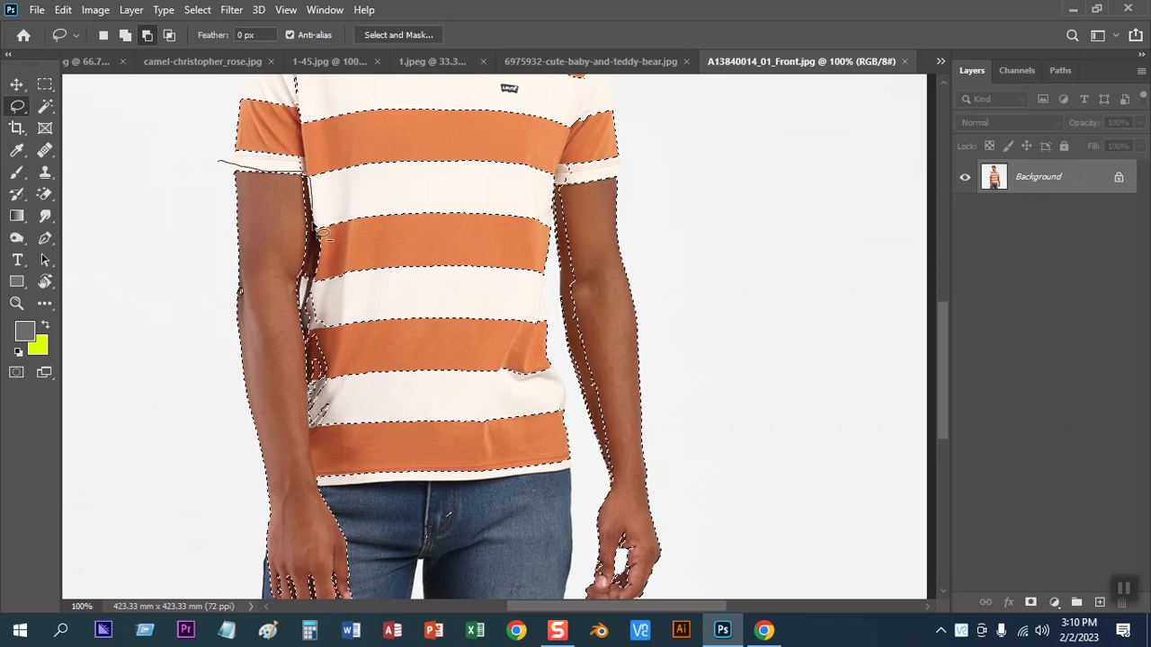
mouse_move(326, 299)
left_mouse_down()
mouse_move(224, 205)
mouse_move(220, 166)
left_mouse_up()
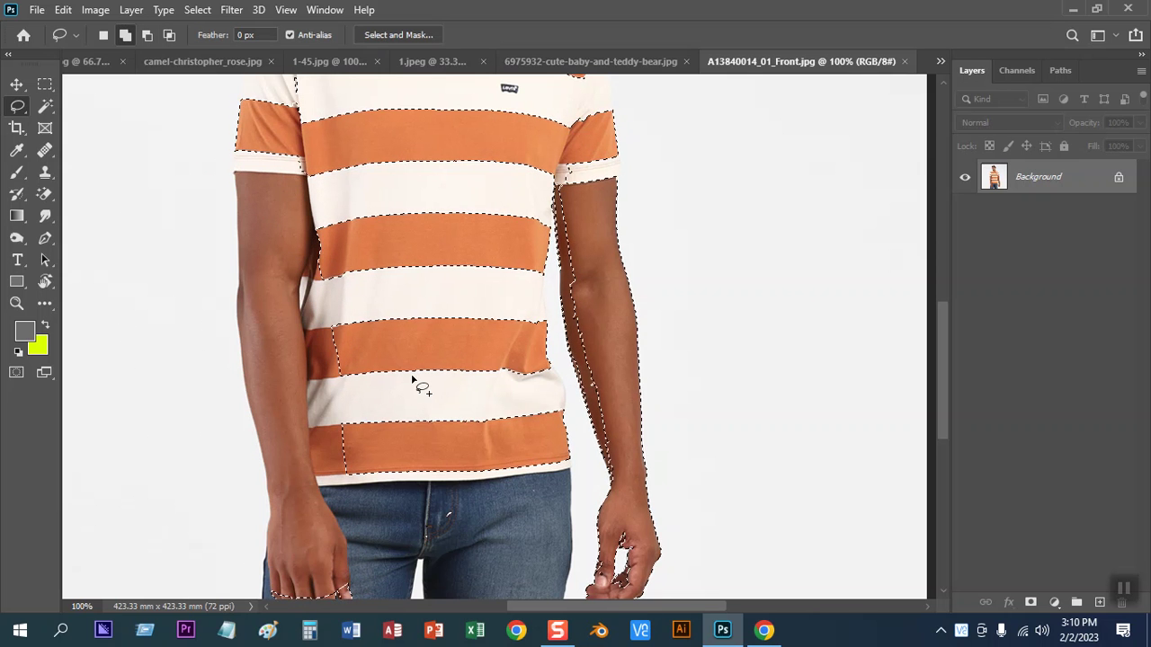
scroll(441, 400, "down", 5)
mouse_move(261, 402)
left_mouse_down()
mouse_move(339, 368)
mouse_move(270, 389)
left_mouse_up()
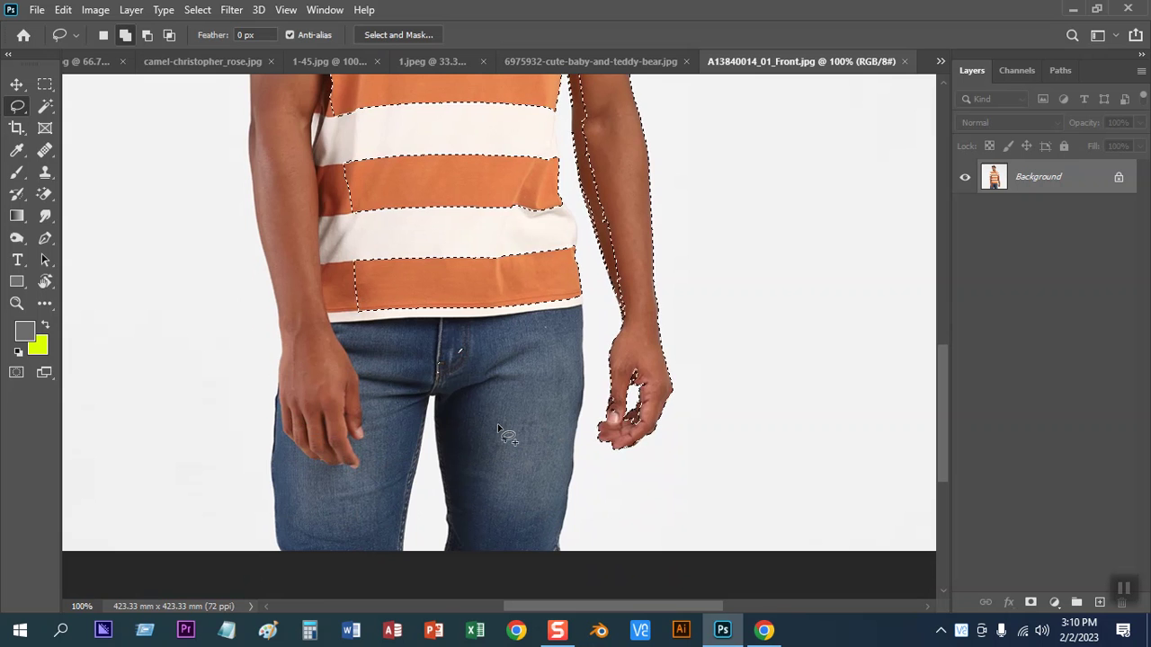
left_click_drag(773, 304, 625, 524)
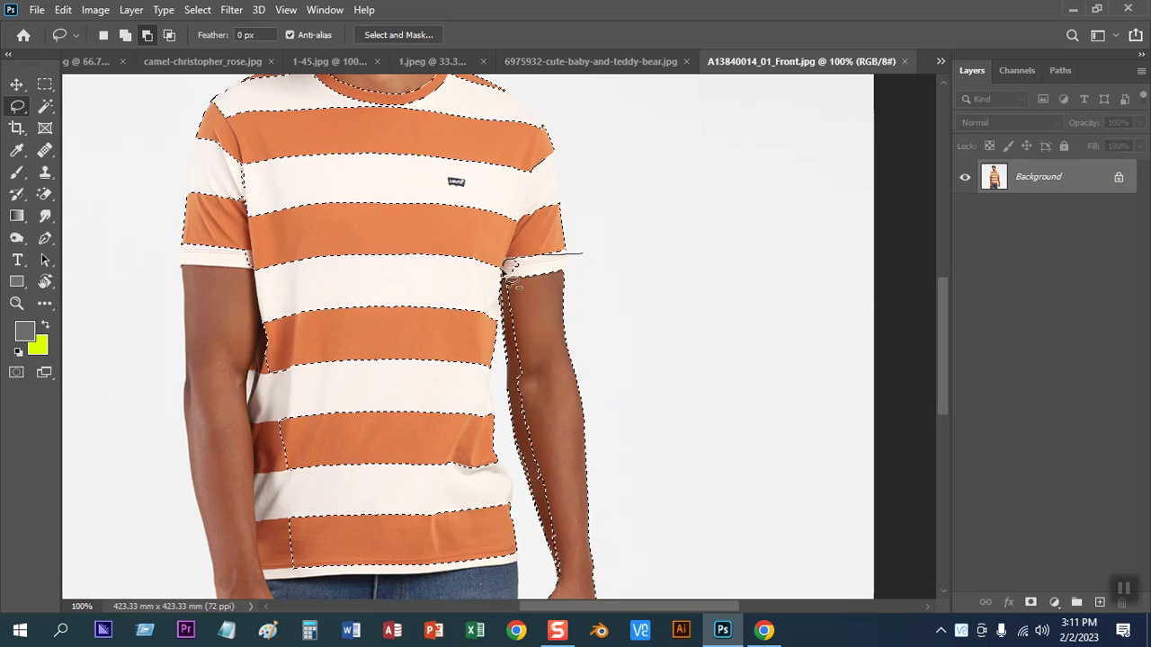
mouse_move(499, 321)
left_mouse_down()
mouse_move(513, 470)
mouse_move(655, 393)
mouse_move(582, 254)
mouse_move(589, 260)
left_mouse_up()
left_click_drag(727, 385, 647, 157)
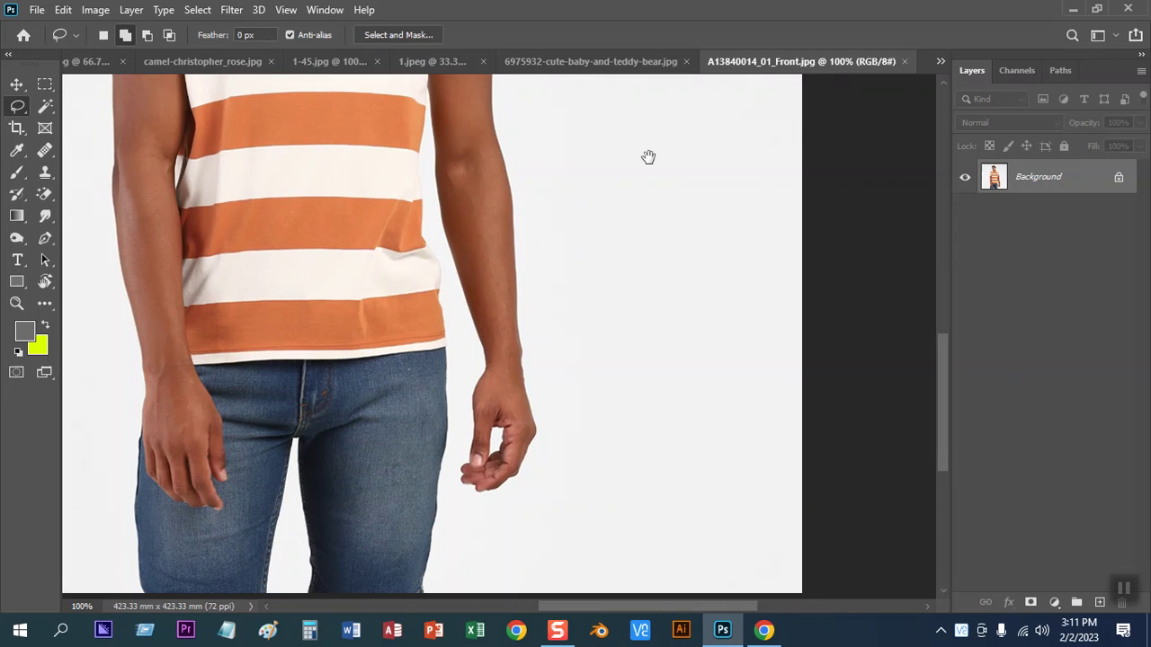
left_click_drag(576, 244, 493, 232)
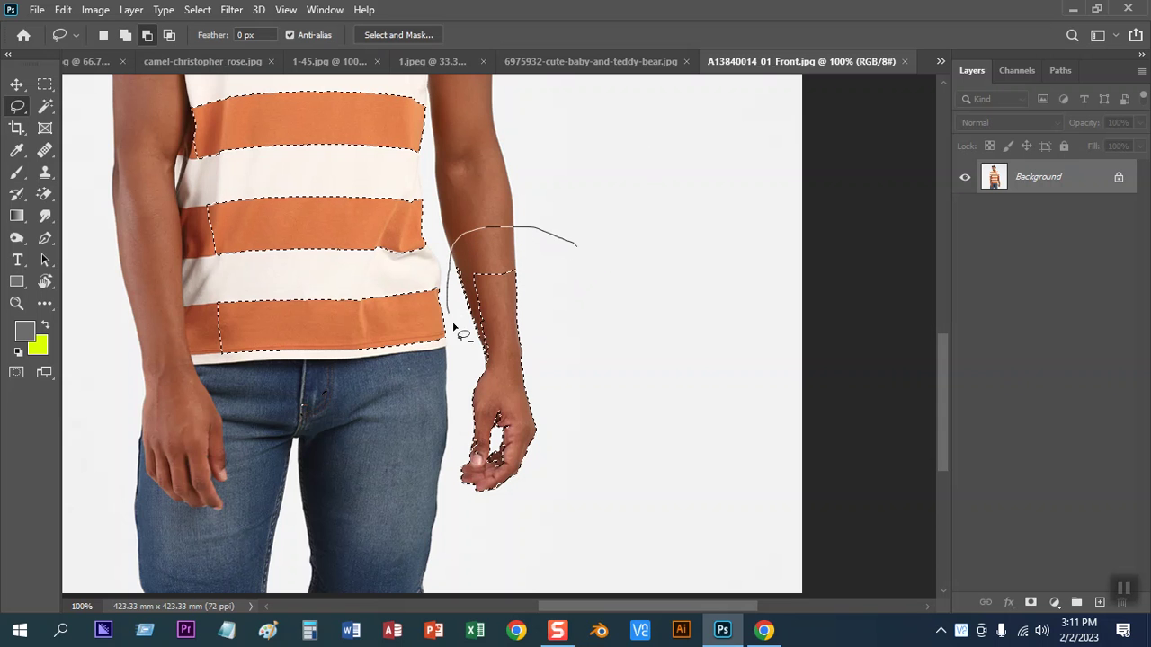
mouse_move(457, 414)
left_mouse_down()
mouse_move(516, 521)
mouse_move(593, 285)
mouse_move(589, 256)
mouse_move(717, 449)
left_mouse_up()
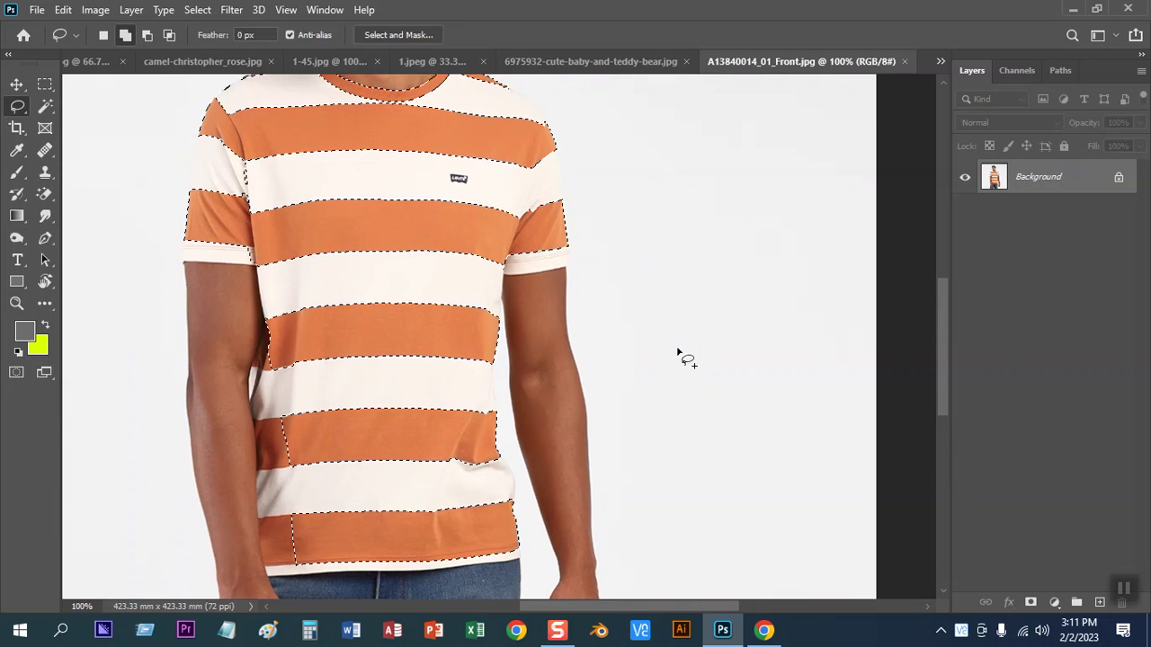
Zoom in and Shift-lasso the stripes' left edges beside the sleeve into the selection
scroll(576, 364, "up", 2)
left_click_drag(527, 333, 696, 390)
scroll(432, 386, "left", 3)
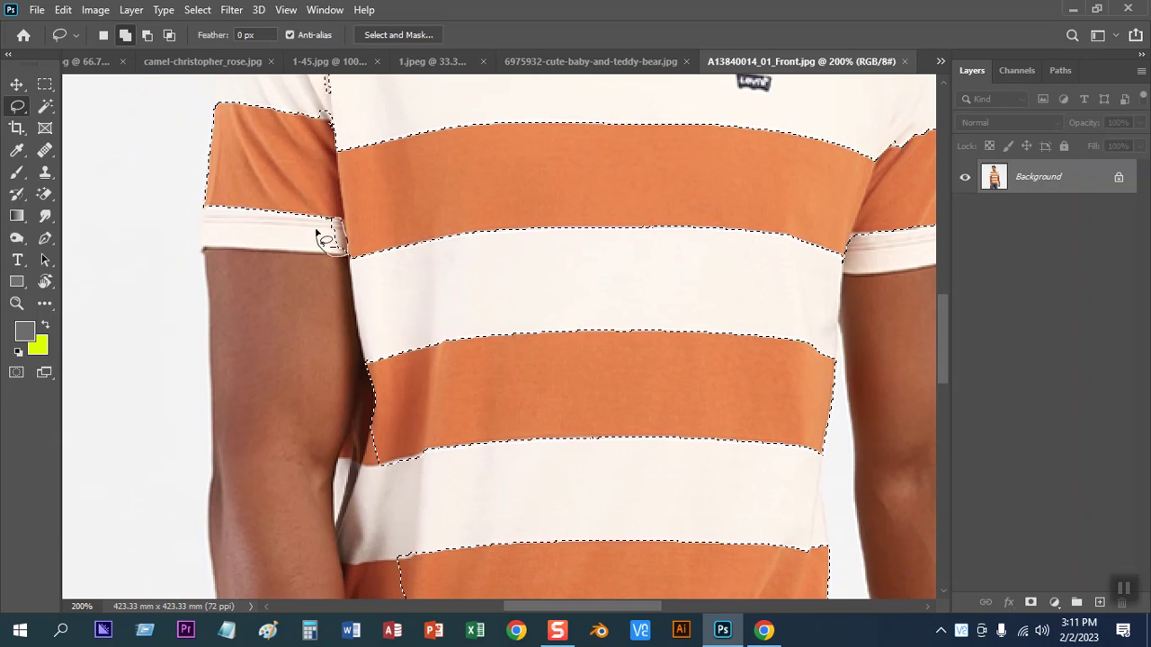
scroll(422, 428, "down", 2)
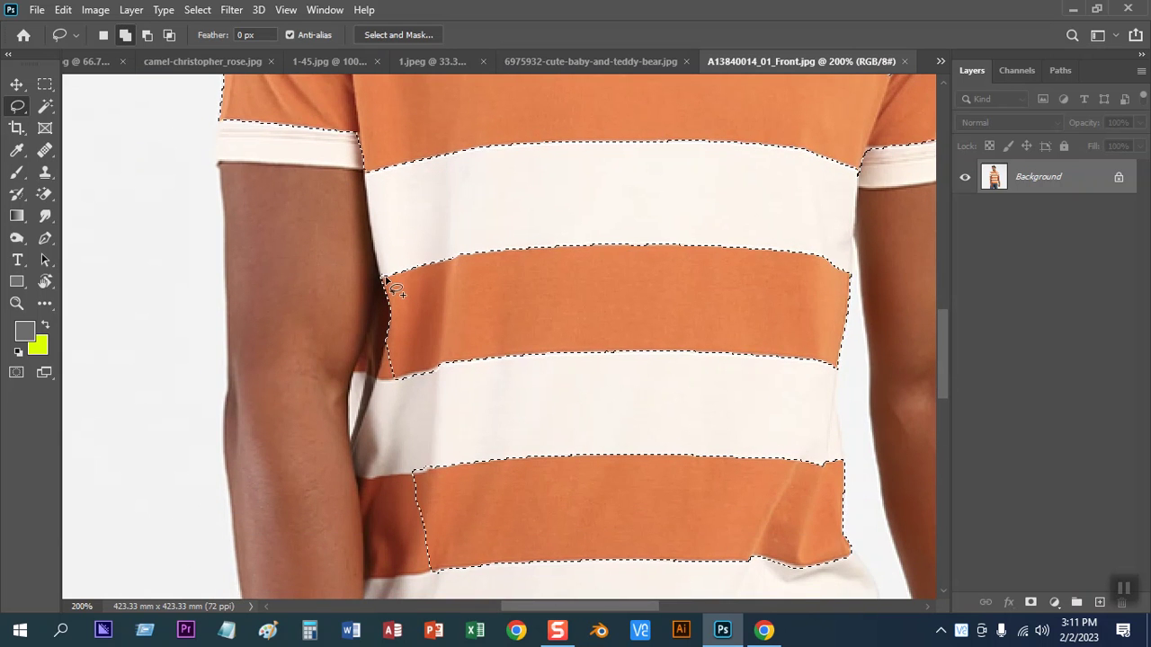
left_click_drag(379, 282, 361, 362)
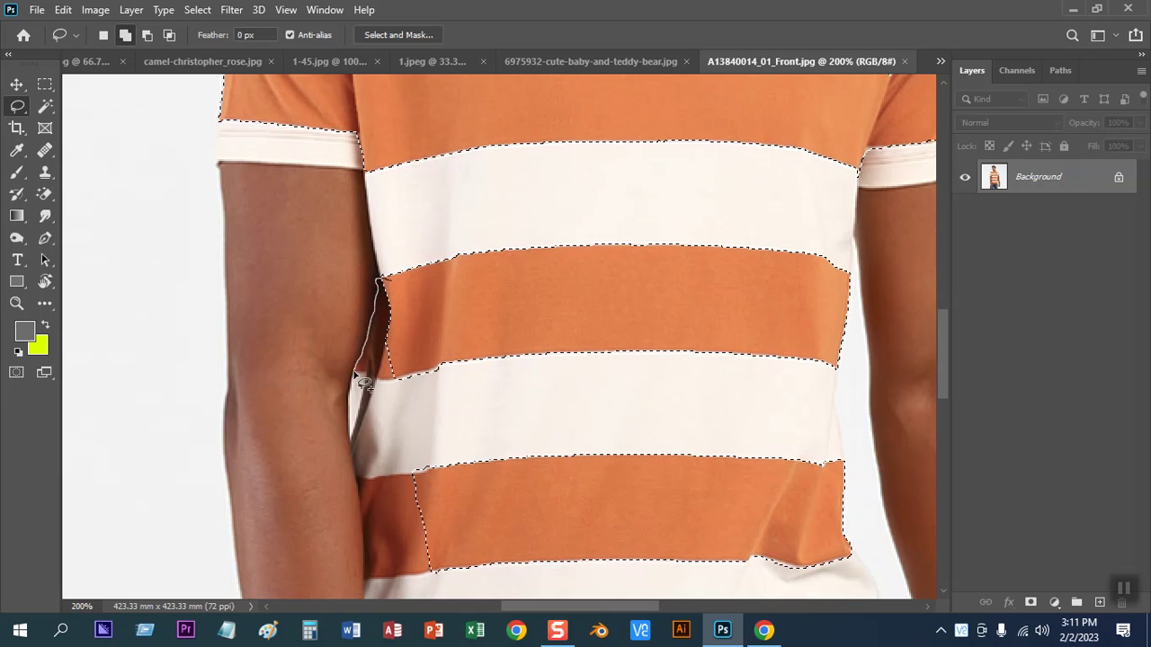
left_click_drag(414, 378, 415, 293)
left_click_drag(560, 420, 527, 249)
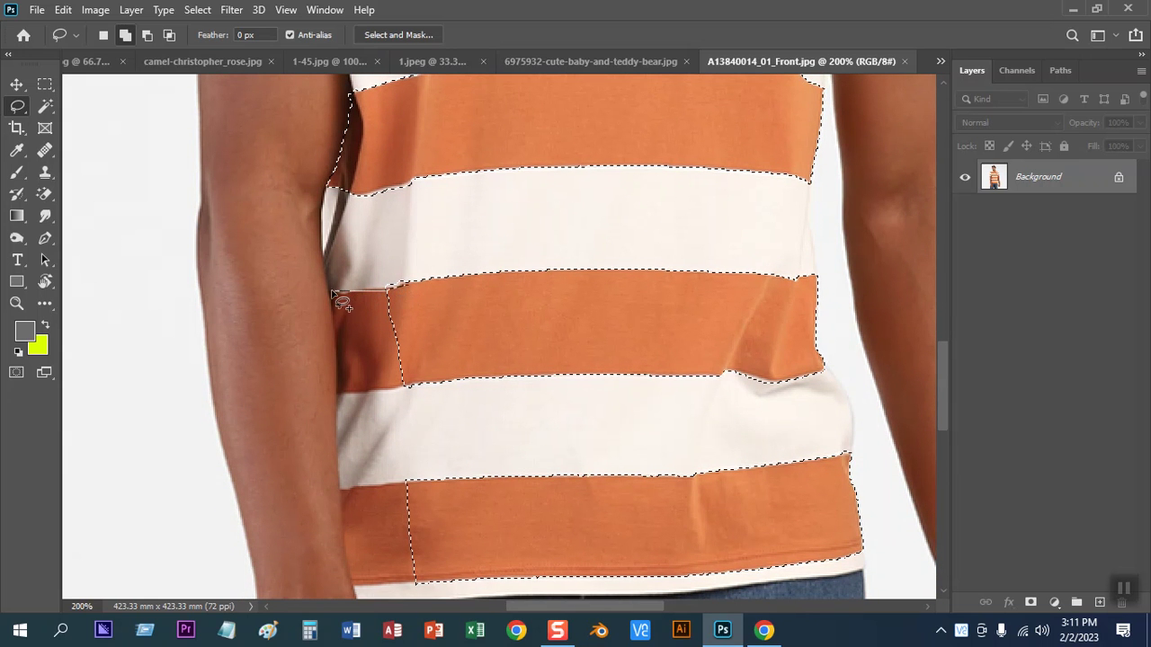
left_click_drag(335, 339, 337, 381)
left_click_drag(417, 328, 419, 335)
mouse_move(514, 405)
left_mouse_down()
mouse_move(491, 291)
mouse_move(477, 282)
left_mouse_up()
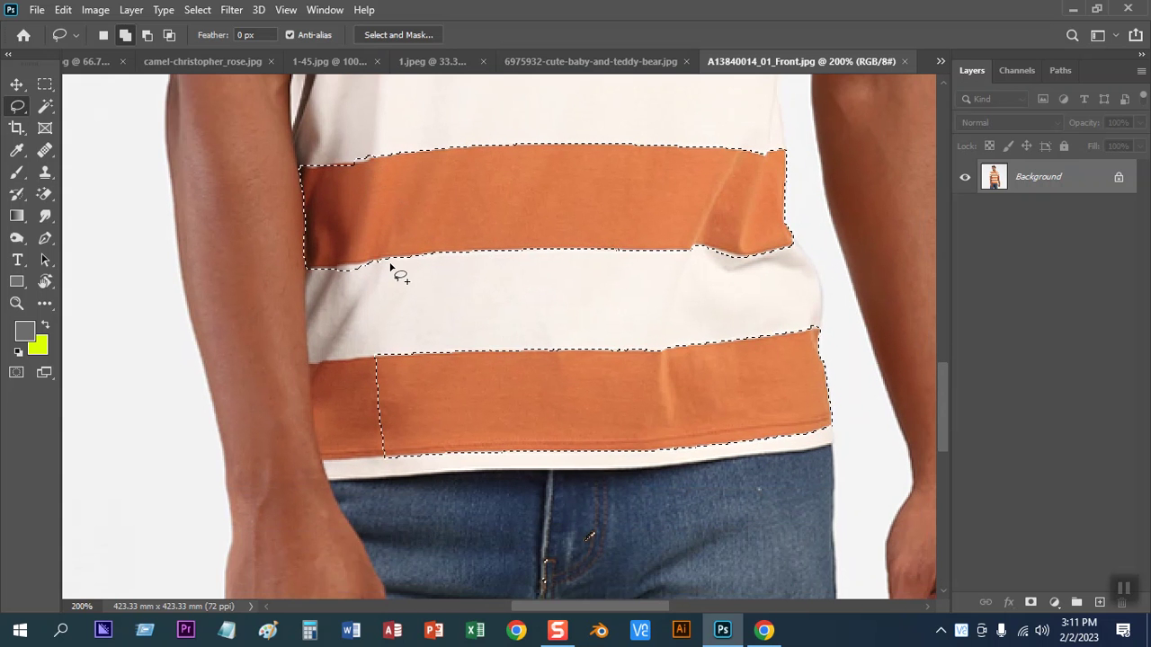
Subtract a small sliver, add the lower stripe's left end, then zoom back to 100%
key("alt")
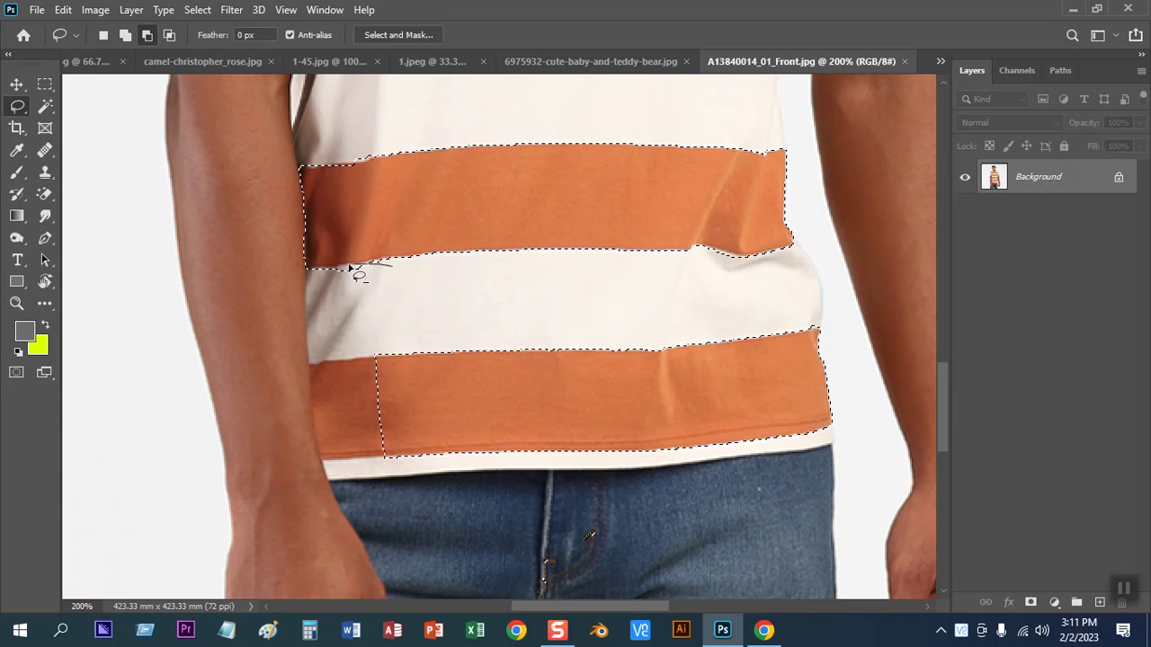
left_click_drag(389, 284, 393, 267)
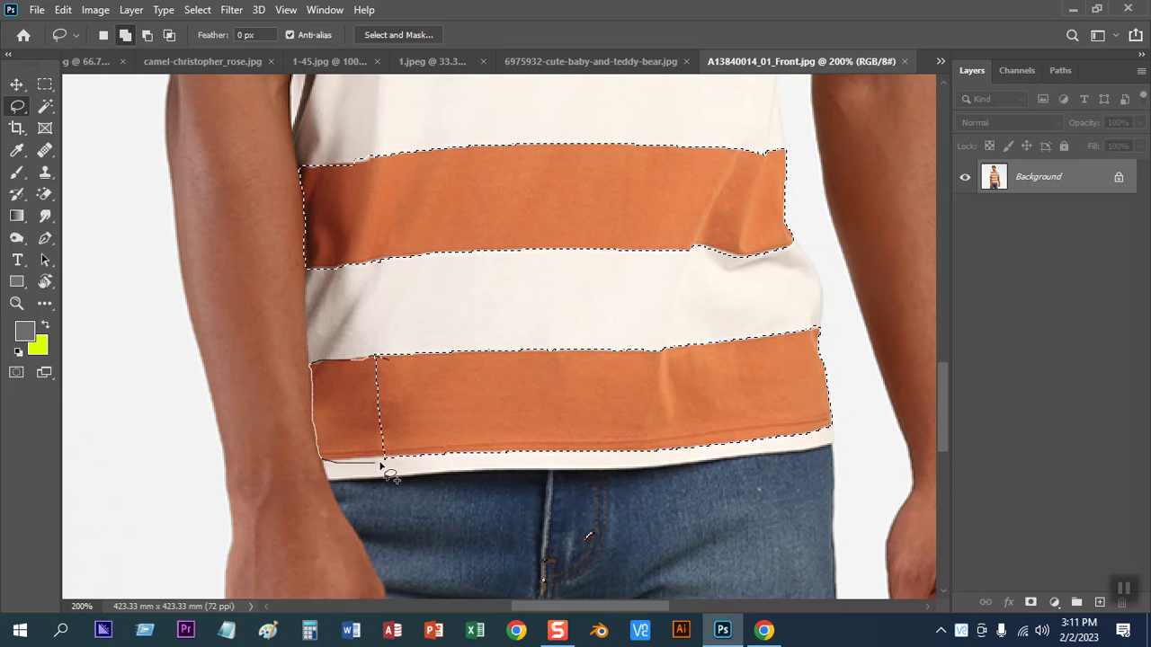
left_click_drag(410, 397, 382, 362)
mouse_move(743, 241)
left_mouse_down()
mouse_move(401, 238)
mouse_move(359, 547)
left_mouse_up()
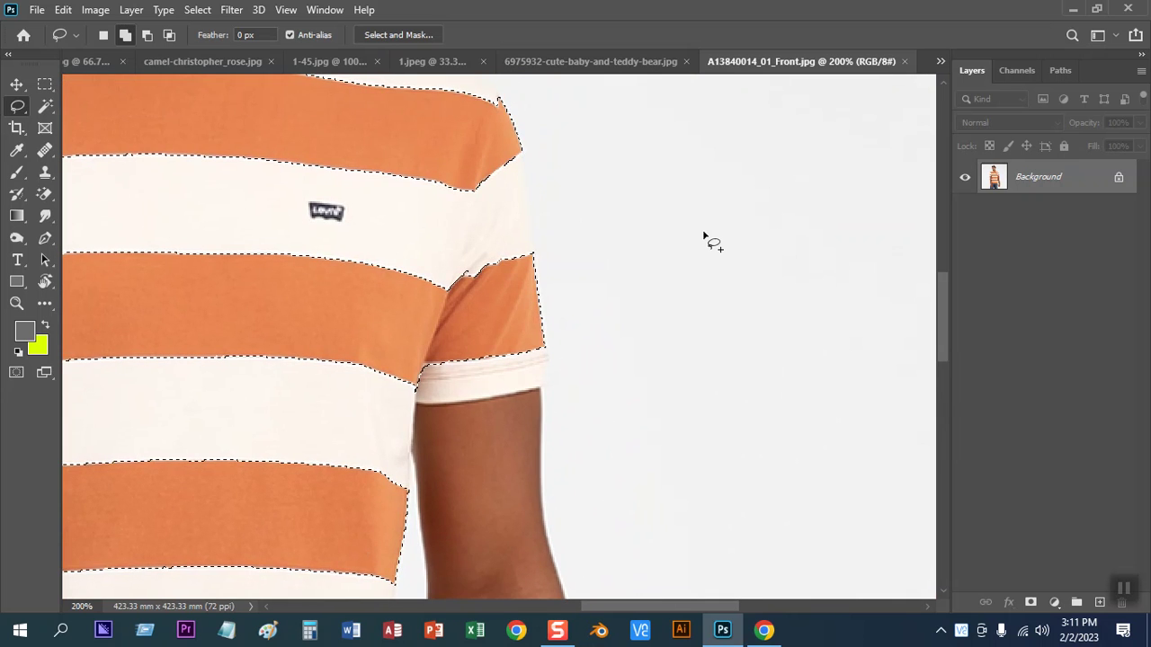
key("ctrl+minus")
key("ctrl+minus")
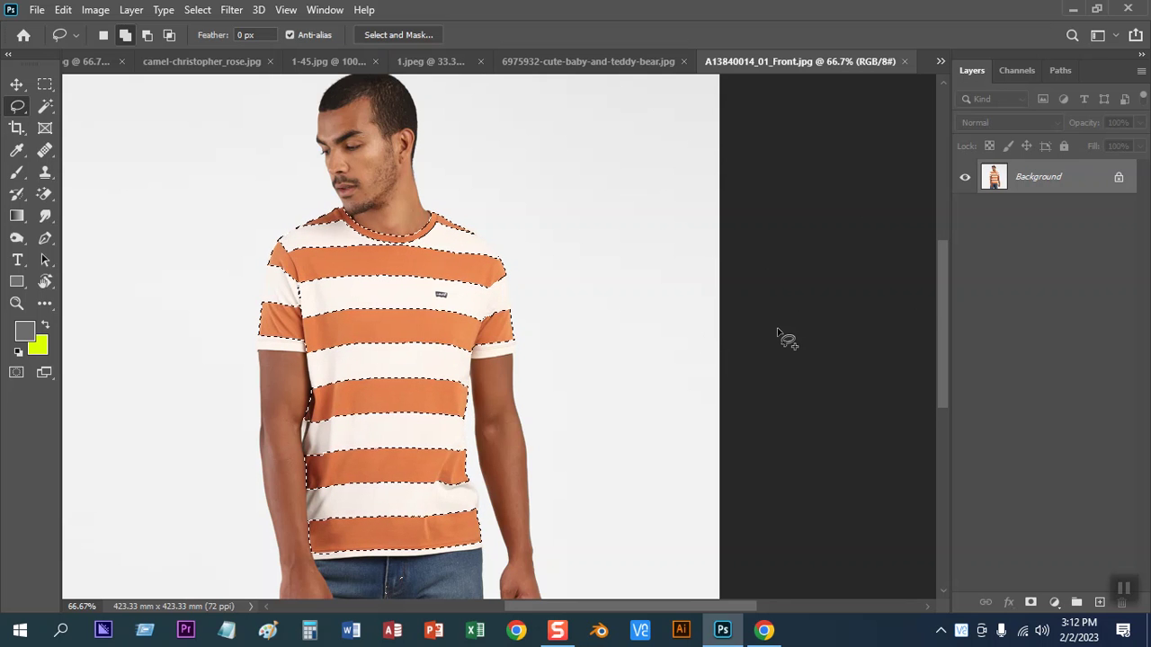
key("ctrl+plus")
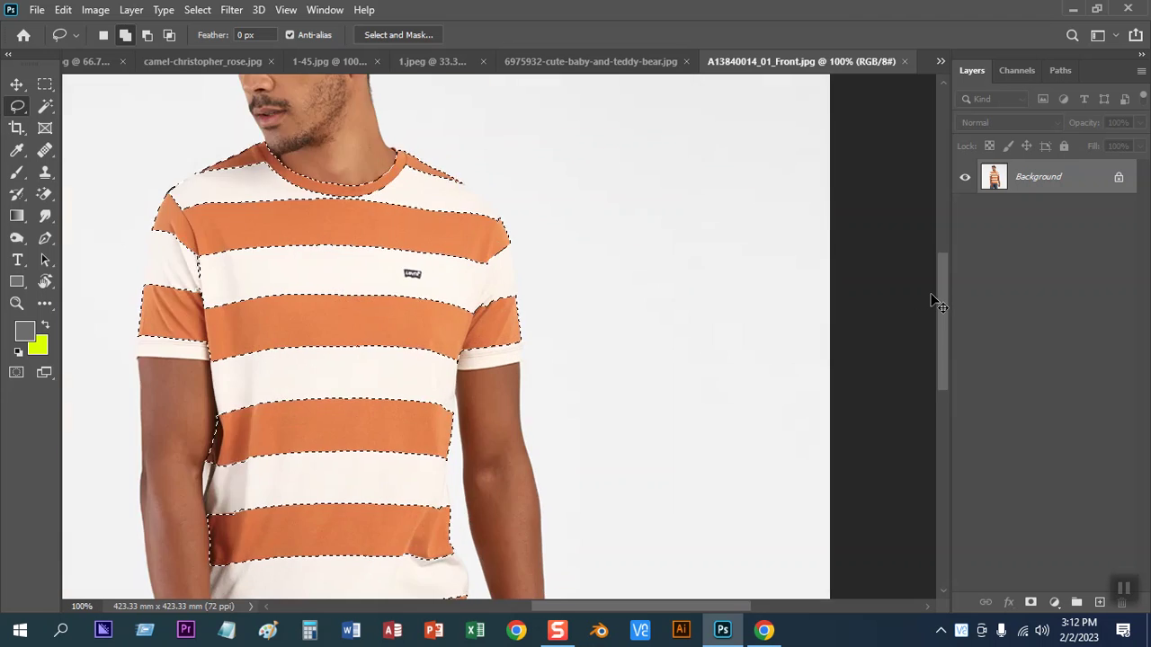
key("ctrl+plus")
key("ctrl+minus")
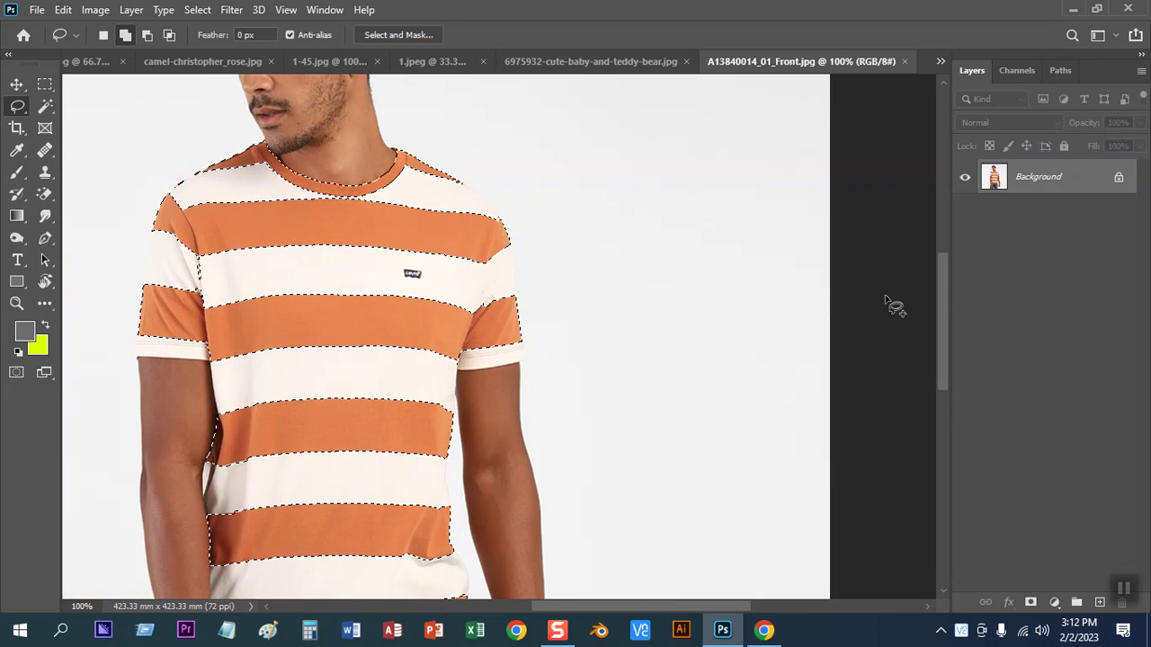
Set the foreground colour to dark red #670d11 in the Color Picker
left_click(24, 333)
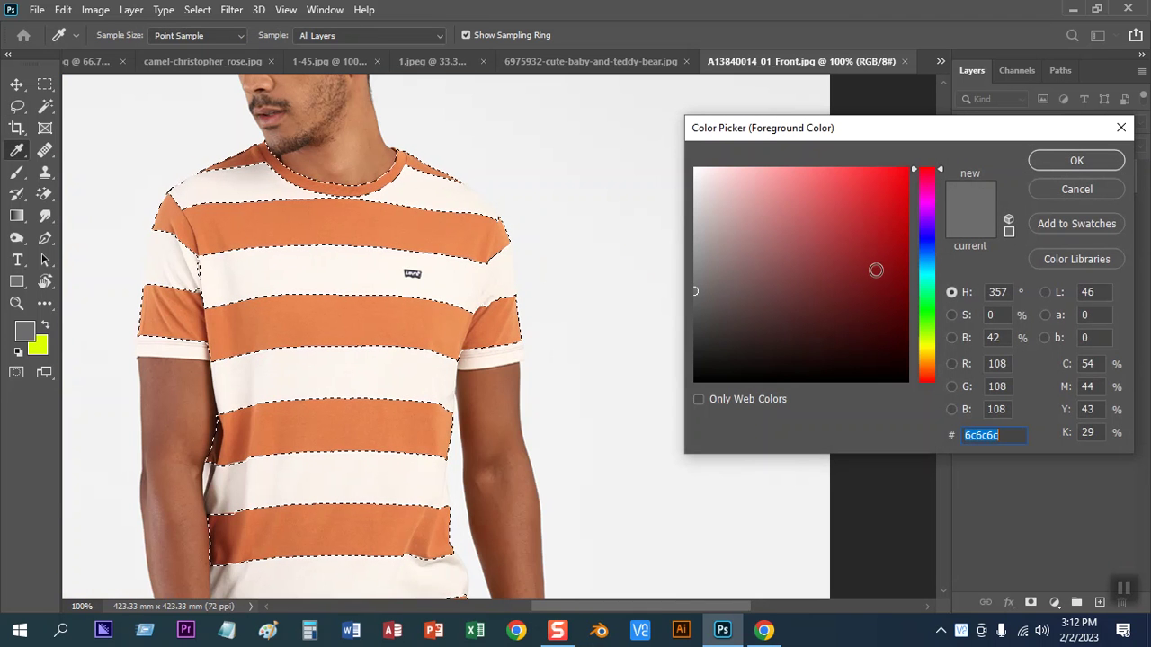
left_click(890, 282)
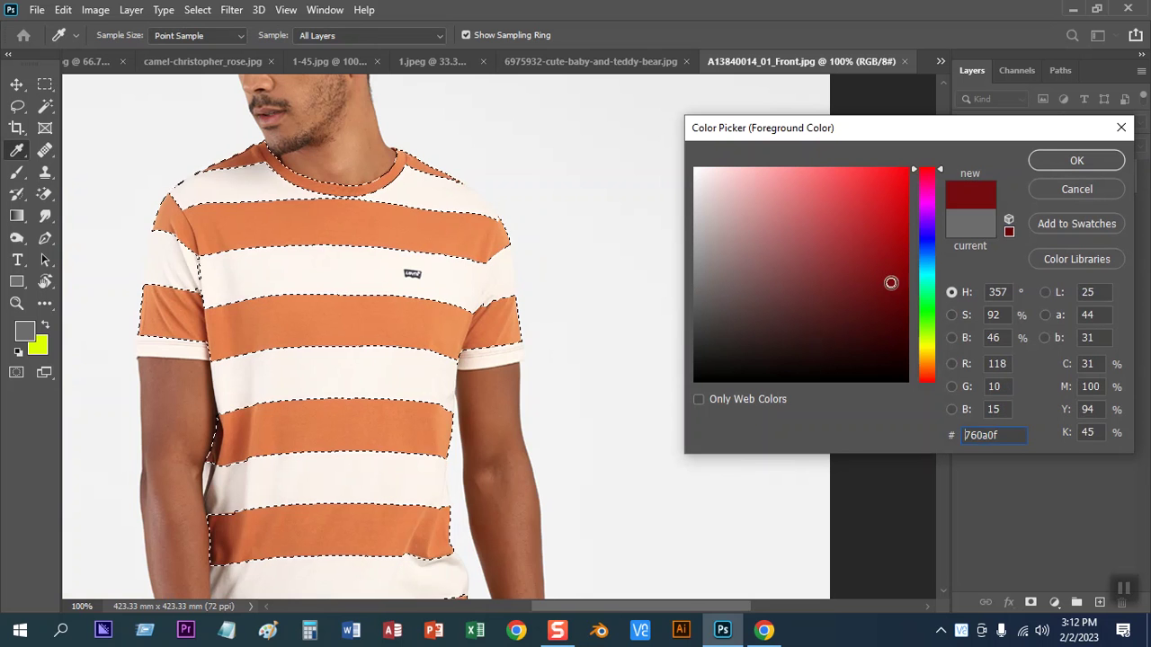
left_click(893, 311)
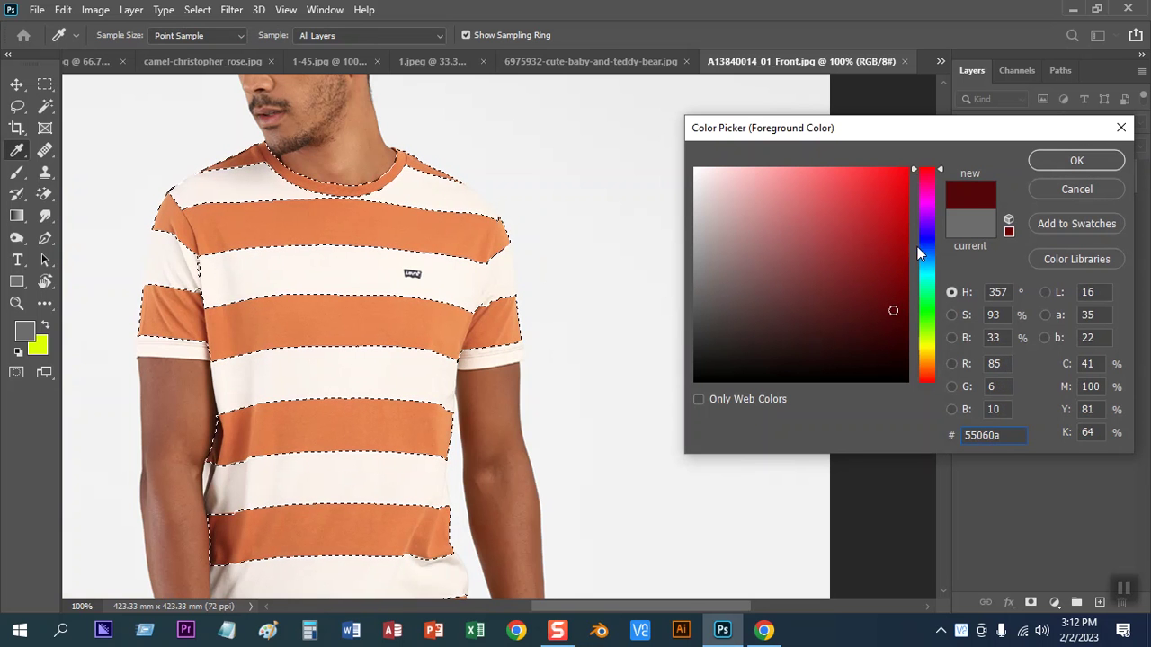
left_click(881, 294)
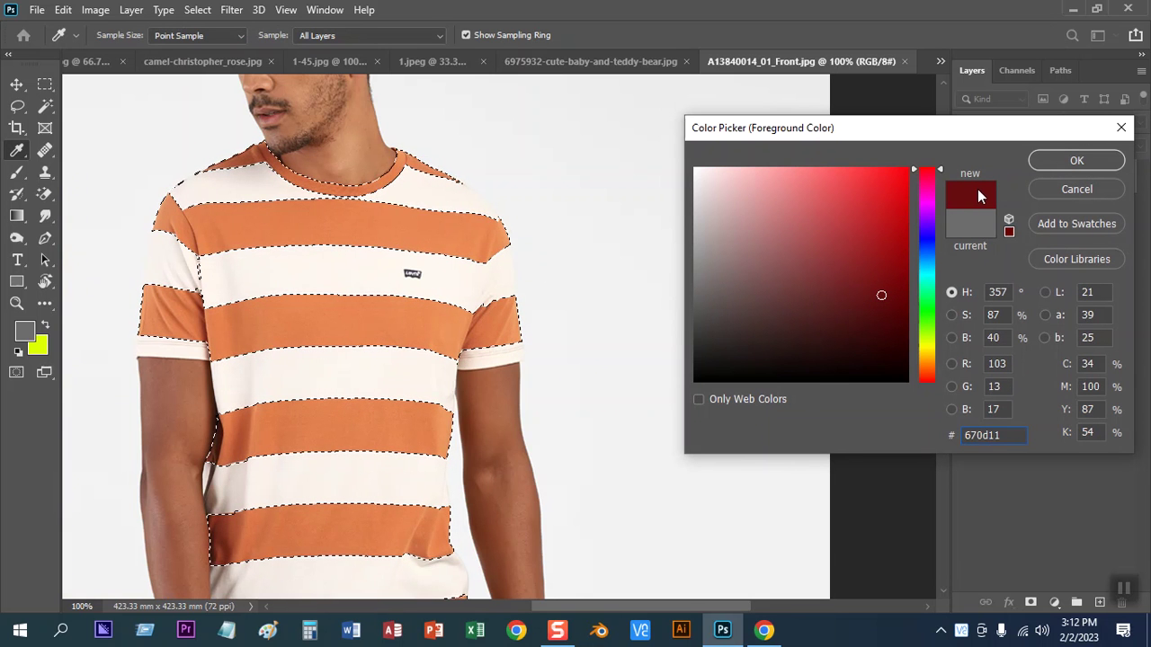
left_click(1070, 161)
key("l")
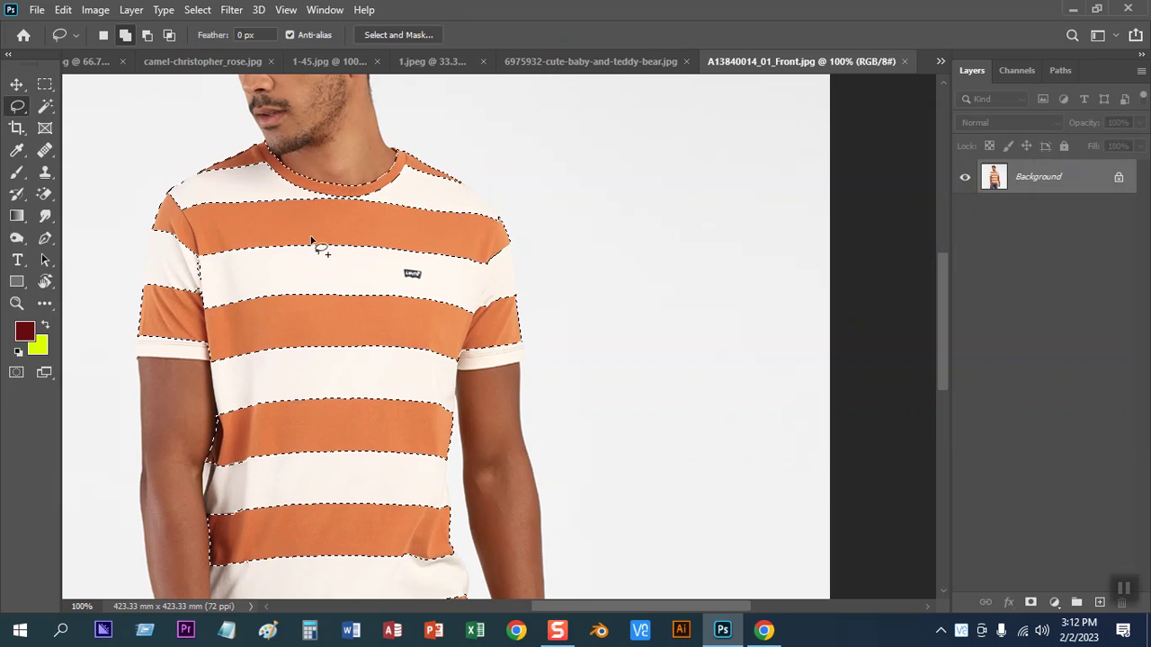
Trial-fill the selected stripes with dark red, inspect it at different zooms, then undo
key("alt+BackSpace")
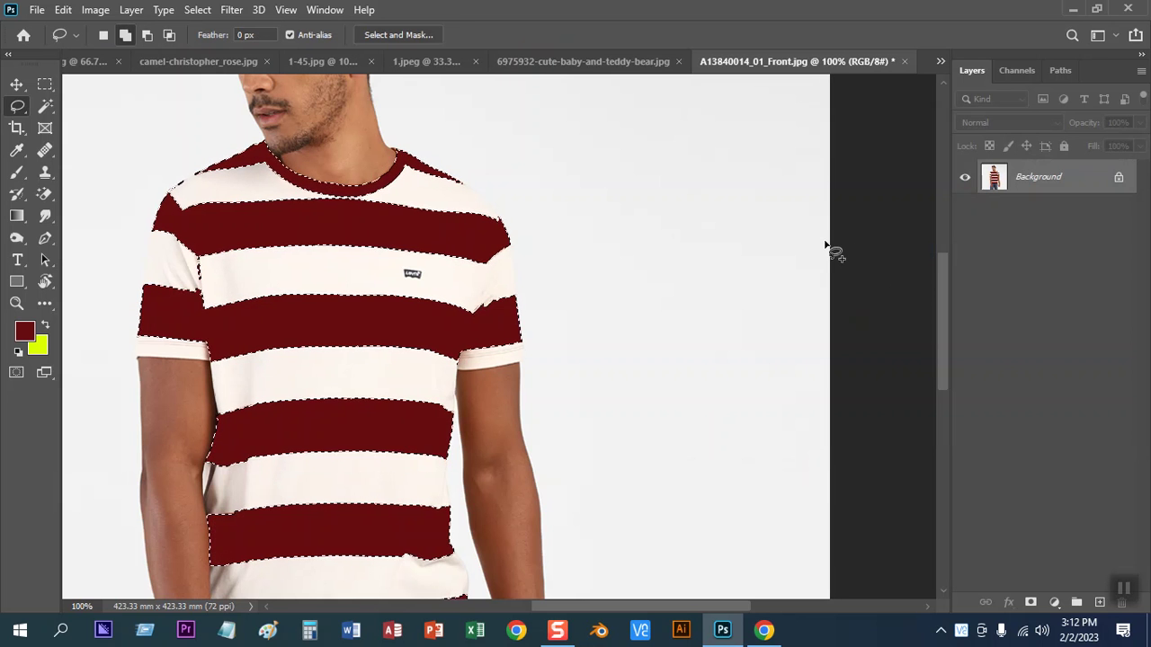
key("ctrl+minus")
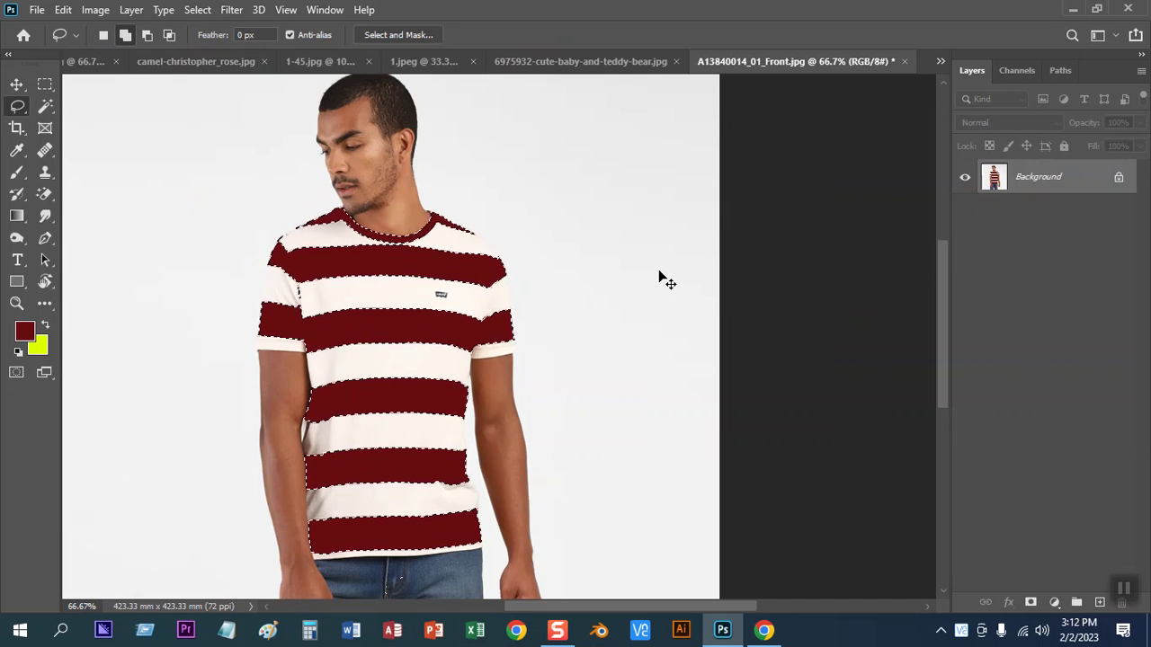
key("ctrl+plus")
key("ctrl+plus")
key("ctrl+minus")
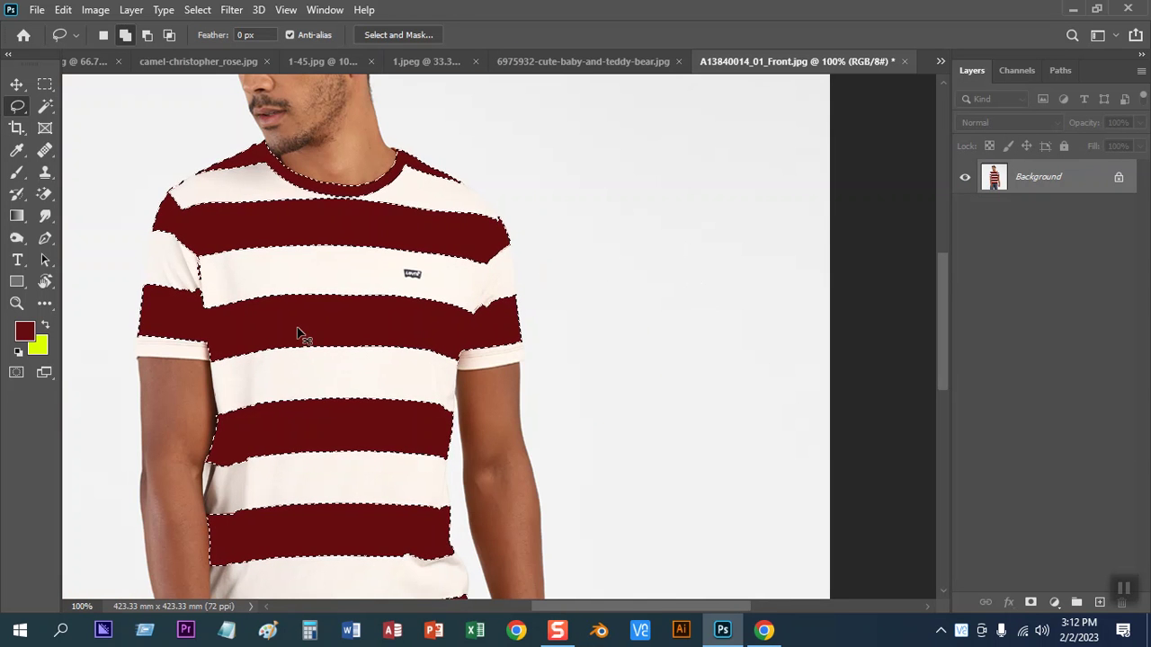
key("ctrl+z")
key("ctrl+plus")
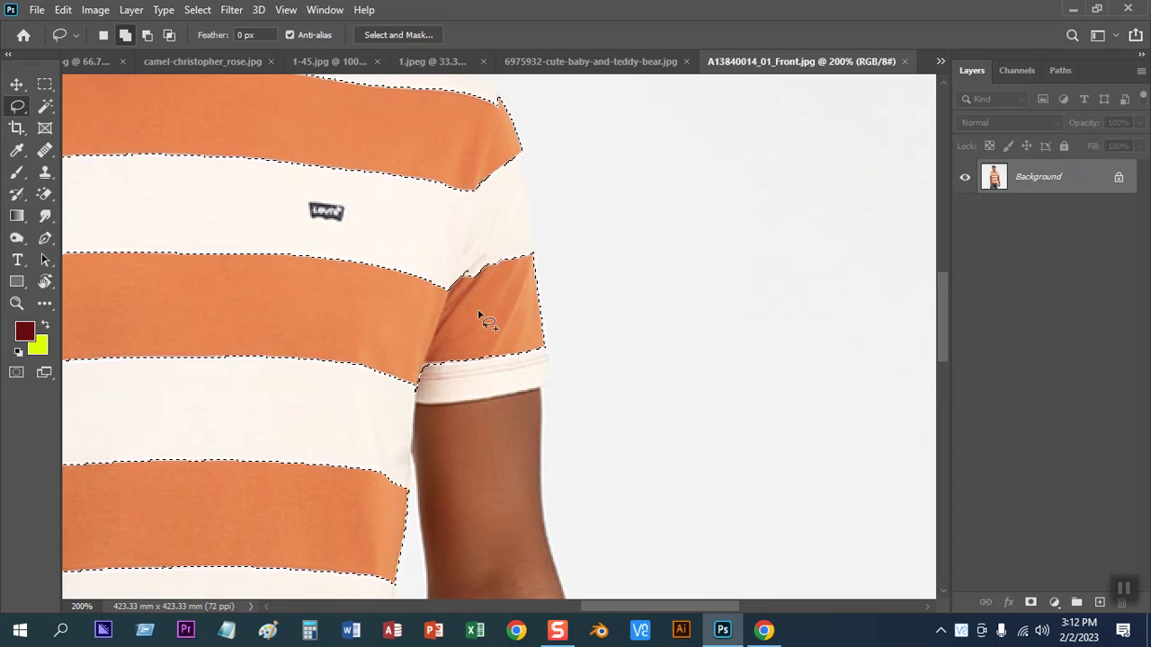
Trim the white stripe edge from the selection, fill with dark red again, then undo
key("ctrl+d")
left_click_drag(393, 327, 736, 327)
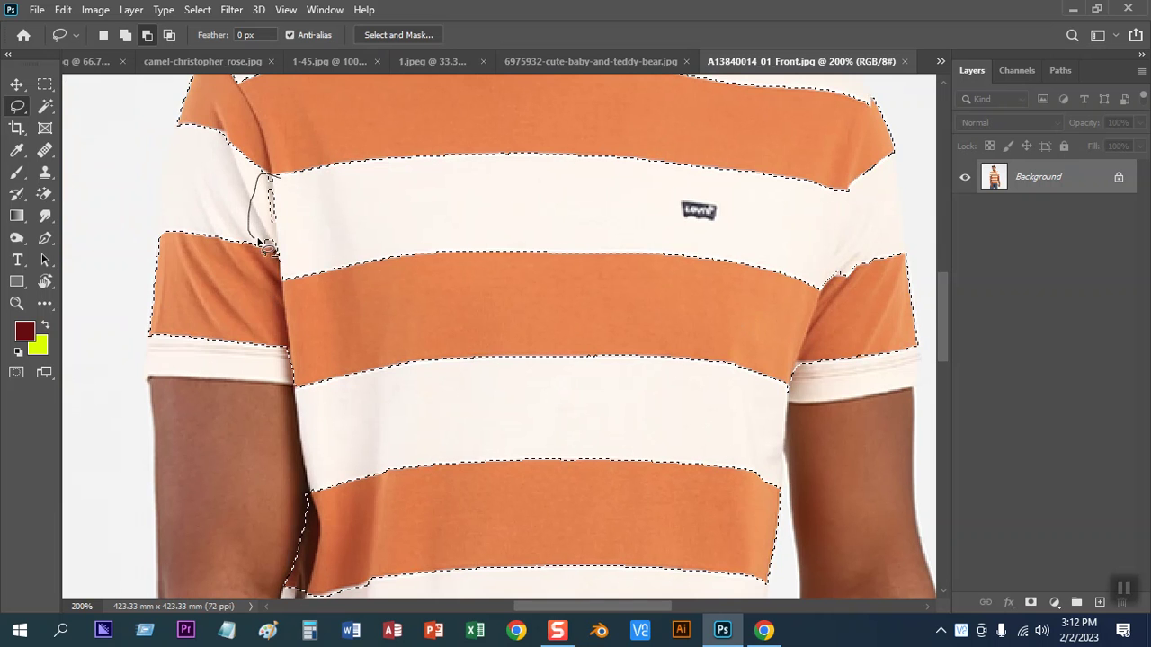
left_click_drag(297, 203, 304, 210)
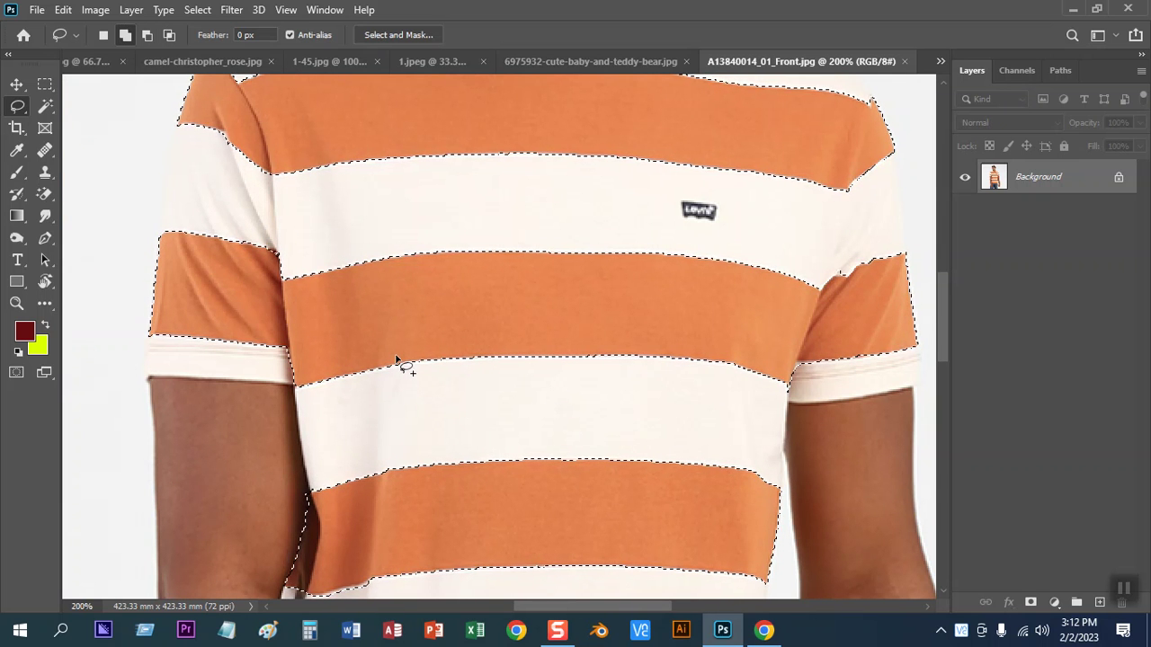
key("alt+BackSpace")
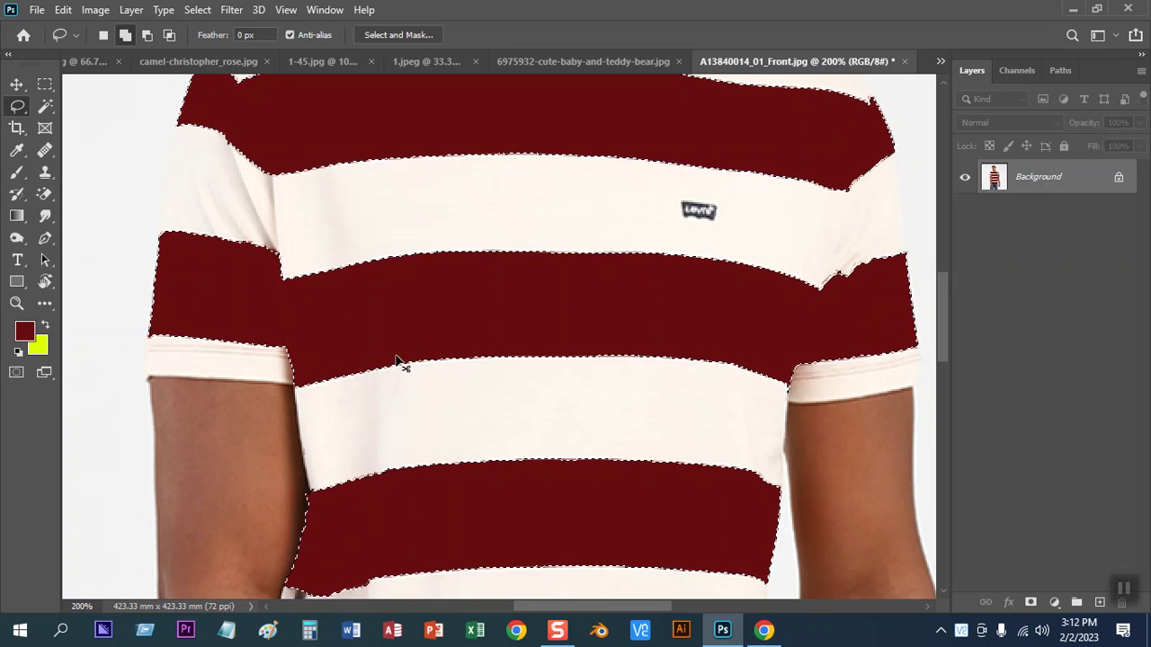
key("ctrl+z")
key("ctrl+minus")
key("ctrl+minus")
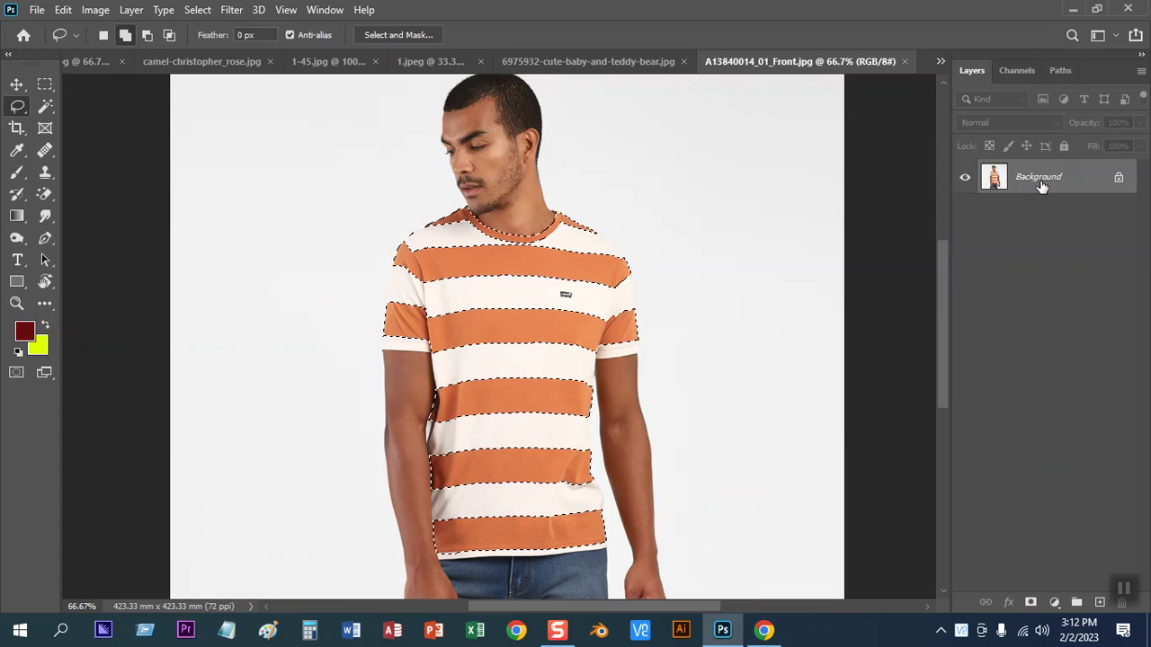
Copy the stripes to Layer 1 and duplicate Background into a Background copy layer
key("ctrl+j")
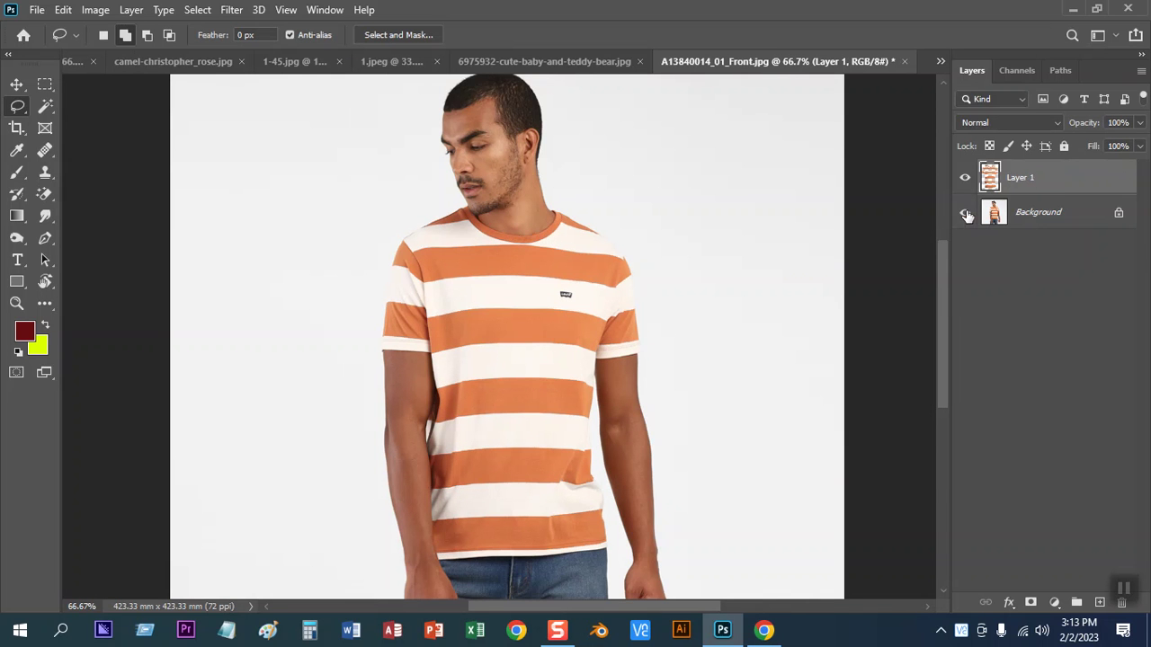
left_click(1052, 214)
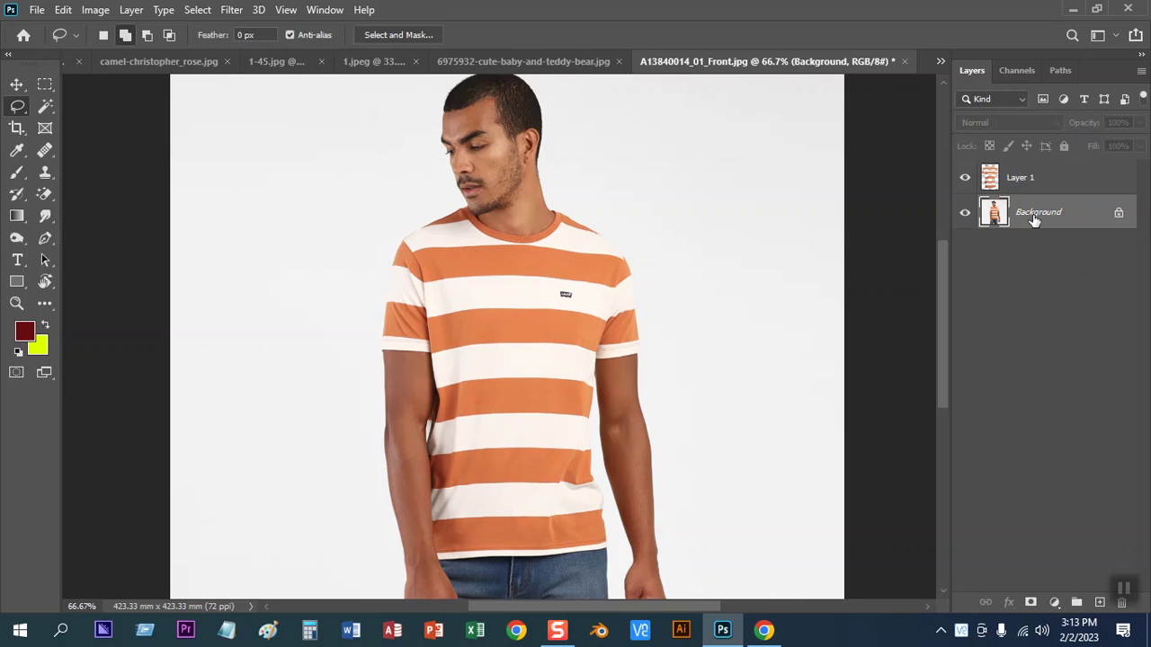
key("ctrl+j")
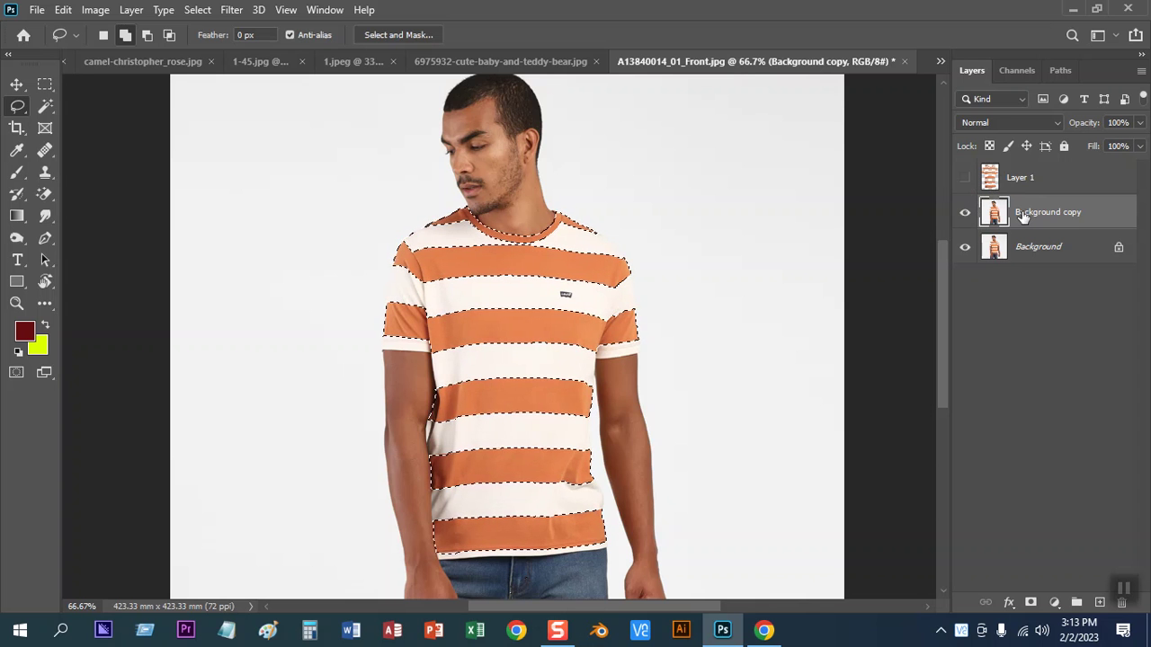
Delete the temporary Layer 1 and confirm the deletion
left_click(1025, 179)
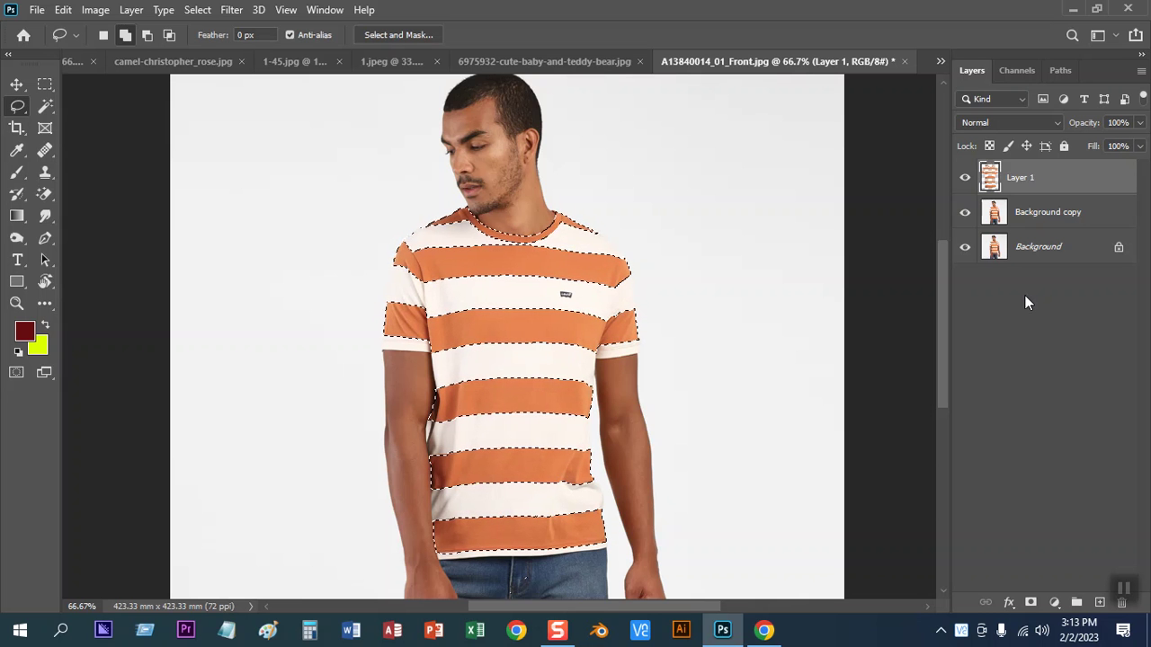
key("Delete")
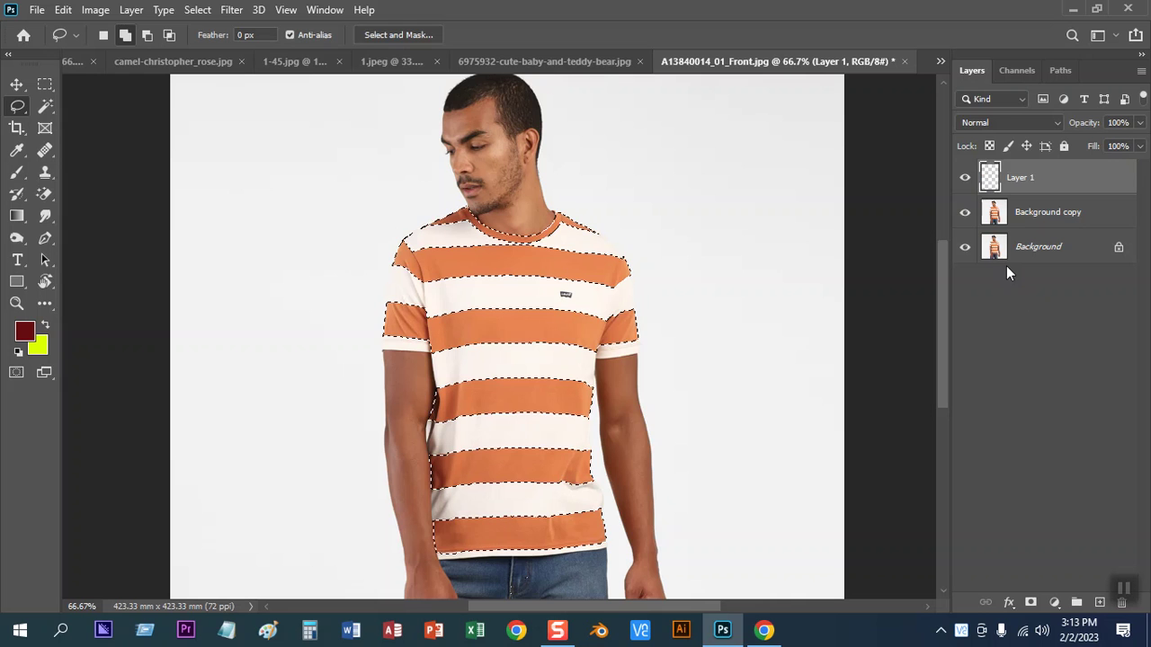
left_click(1040, 387)
left_click(1027, 177)
right_click(1023, 176)
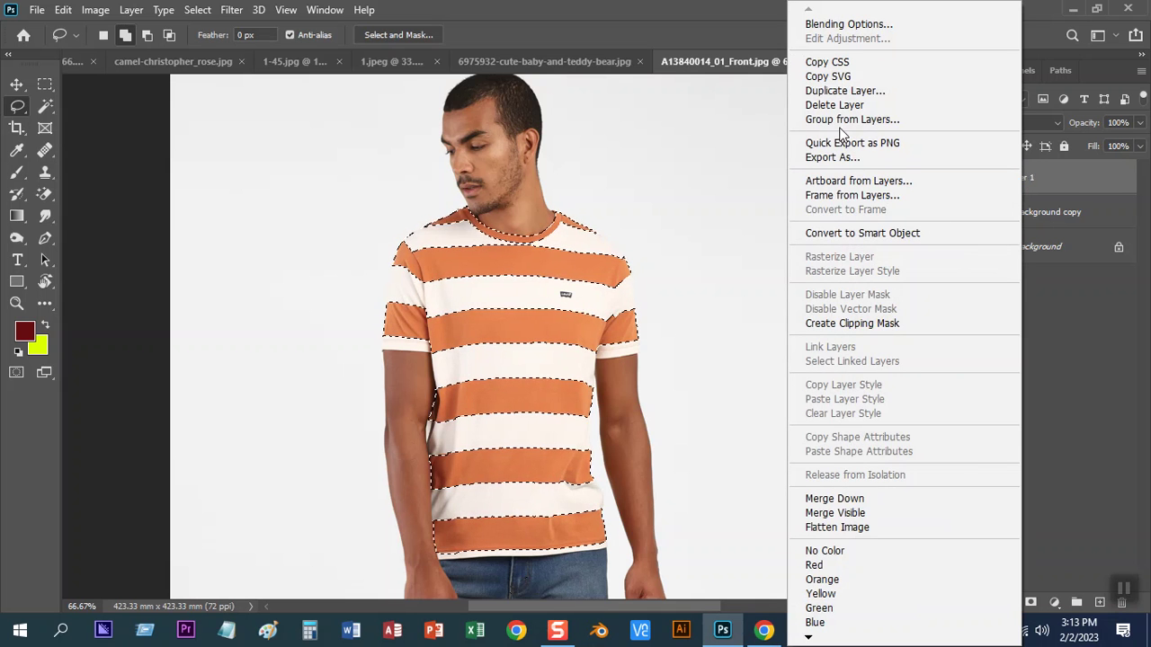
left_click(834, 104)
left_click(497, 245)
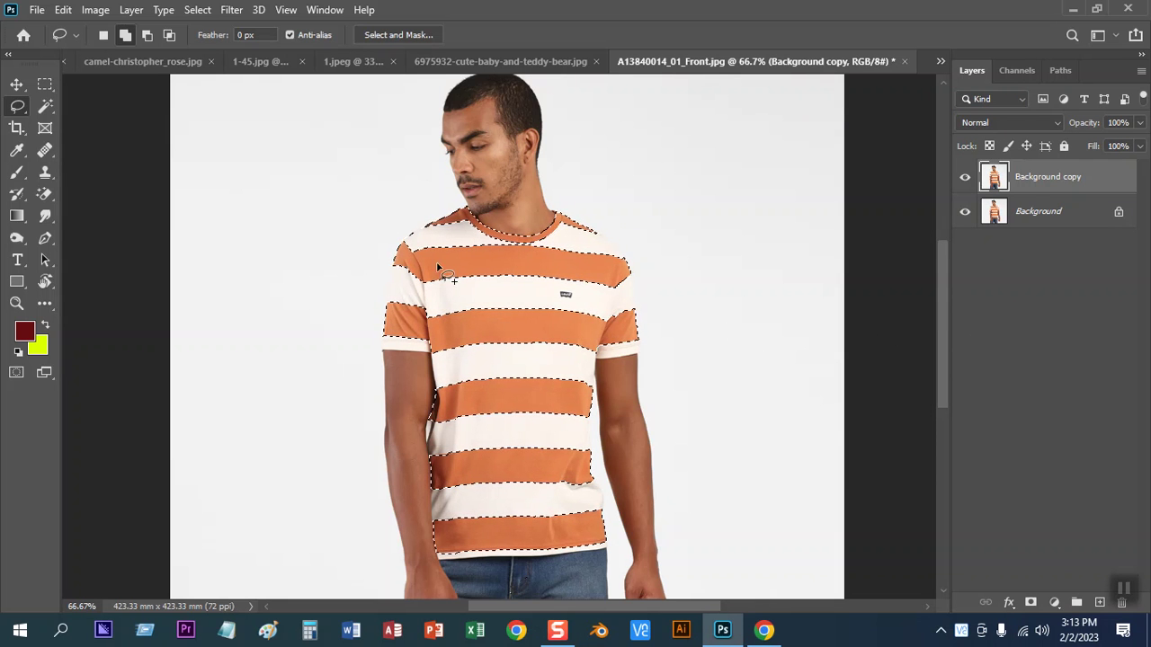
Open Hue/Saturation and experiment with the stripes' hue, saturation and lightness
left_click(93, 11)
mouse_move(121, 54)
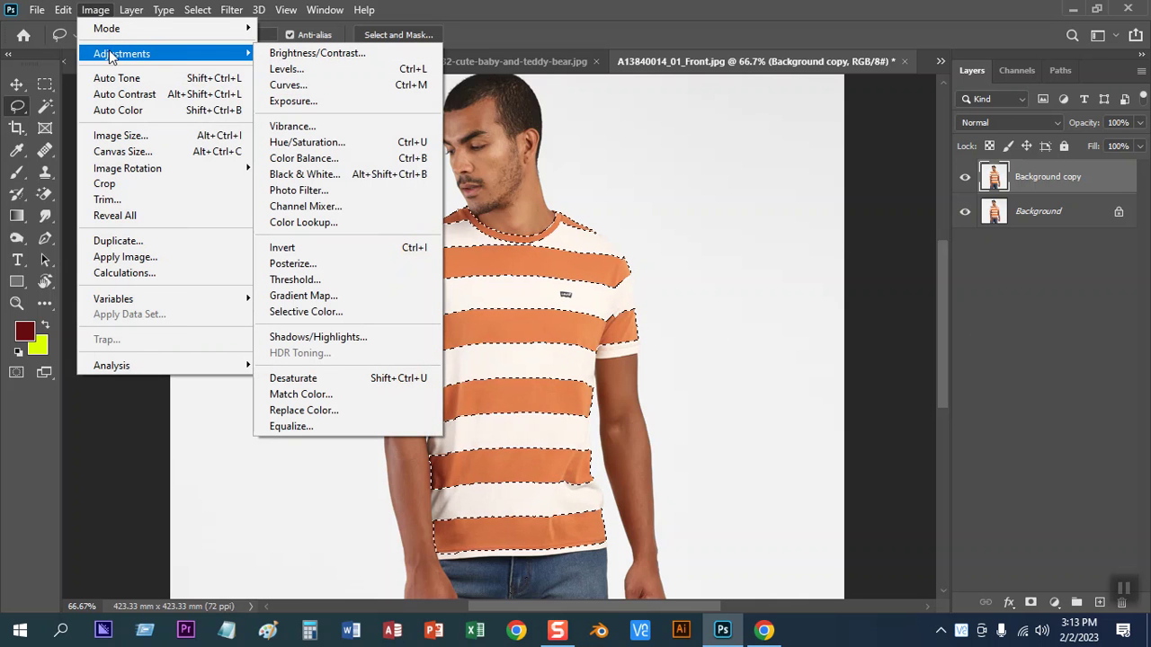
left_click(294, 144)
left_click_drag(836, 205, 831, 93)
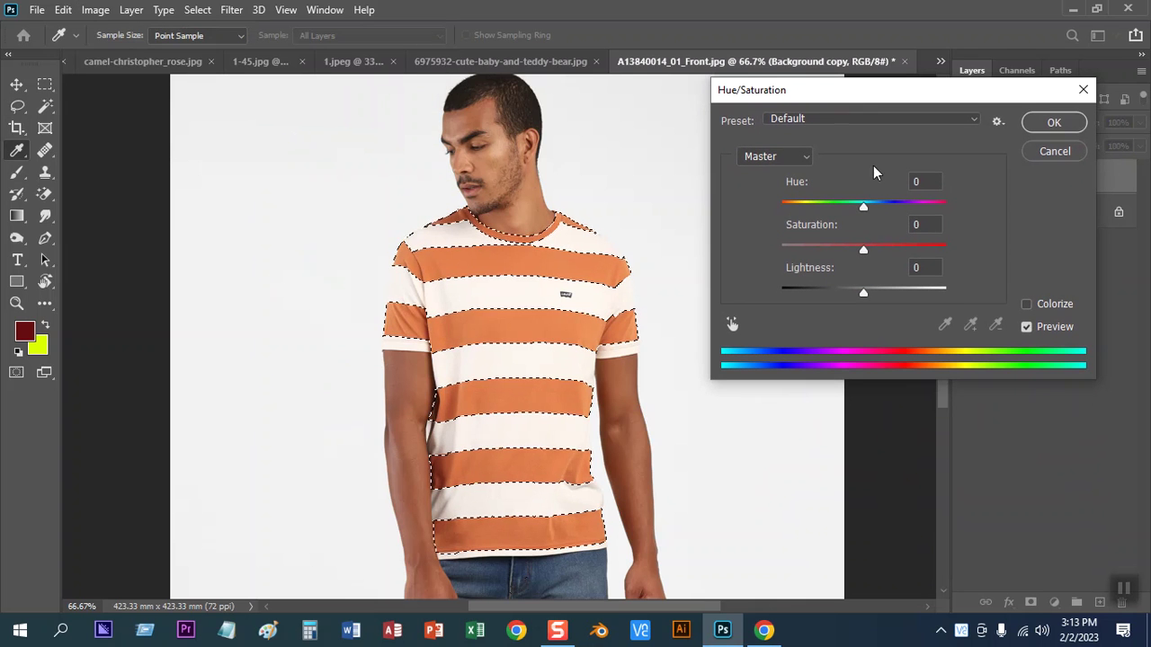
mouse_move(864, 206)
left_mouse_down()
mouse_move(813, 206)
mouse_move(891, 203)
mouse_move(811, 187)
left_mouse_up()
mouse_move(865, 250)
left_mouse_down()
mouse_move(830, 251)
mouse_move(889, 250)
left_mouse_up()
mouse_move(817, 212)
left_mouse_down()
mouse_move(788, 209)
mouse_move(852, 213)
left_mouse_up()
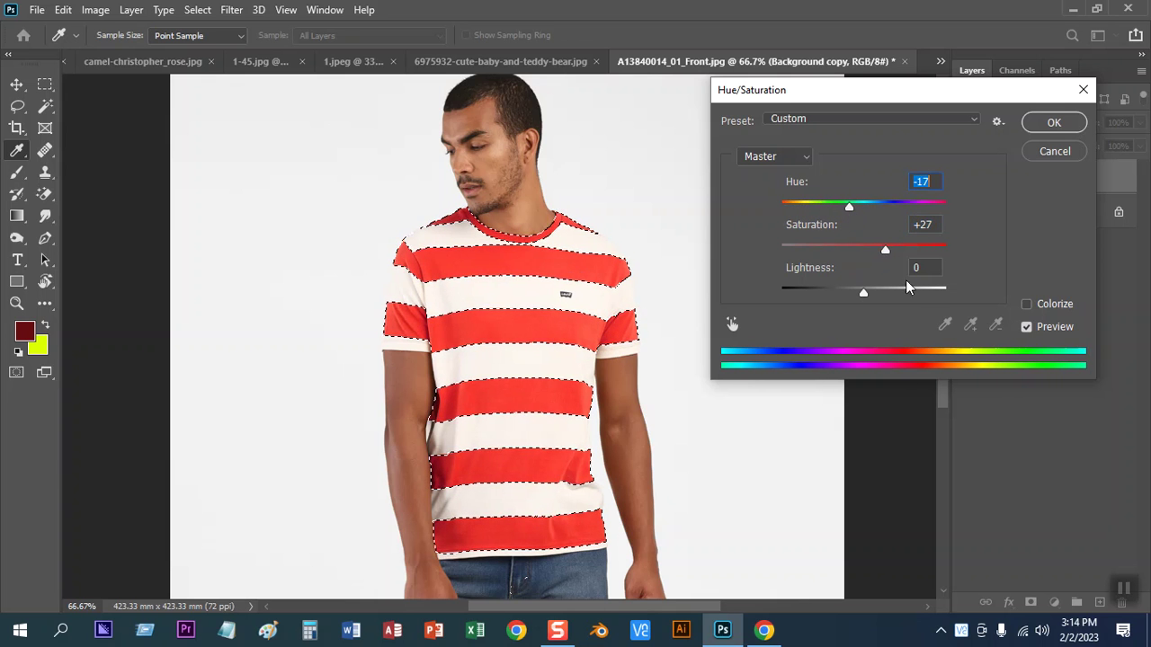
mouse_move(863, 293)
left_mouse_down()
mouse_move(820, 293)
mouse_move(869, 287)
left_mouse_up()
mouse_move(849, 208)
left_mouse_down()
mouse_move(899, 207)
mouse_move(873, 210)
left_mouse_up()
left_click_drag(868, 293, 850, 288)
Enable Colorize, settle on brick red (Saturation 40, Lightness -13), apply, and deselect
left_click(1026, 304)
left_click_drag(943, 209, 772, 213)
mouse_move(821, 248)
left_mouse_down()
mouse_move(848, 252)
mouse_move(832, 252)
left_mouse_up()
mouse_move(868, 302)
left_mouse_down()
mouse_move(836, 297)
mouse_move(876, 296)
mouse_move(854, 293)
left_mouse_up()
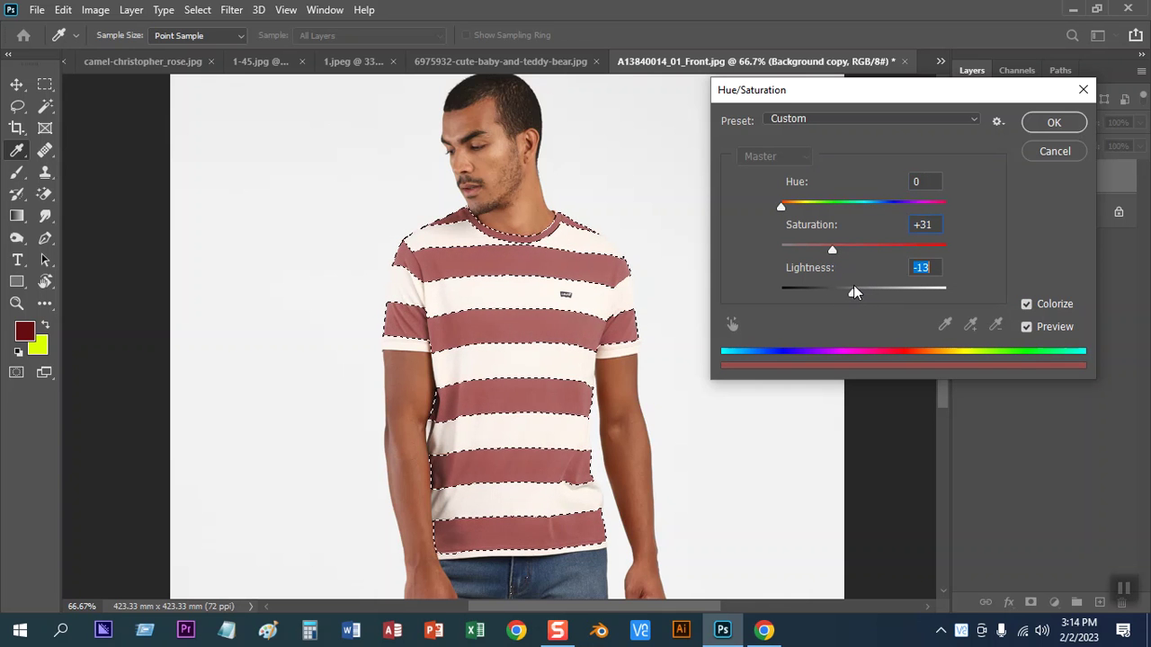
left_click_drag(834, 253, 847, 250)
left_click(1054, 123)
key("ctrl+d")
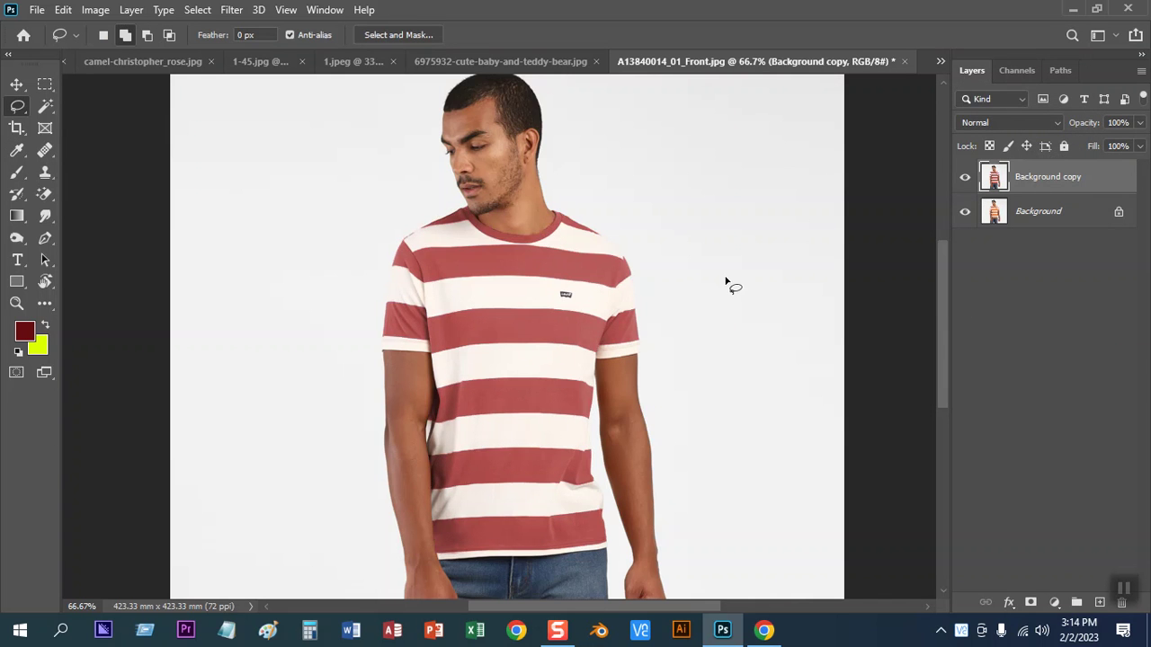
Inspect the recoloured stripe edges up close, toggling Background copy's visibility to compare with the original
key("ctrl+plus")
key("ctrl+plus")
key("ctrl+plus")
left_click_drag(334, 333, 662, 390)
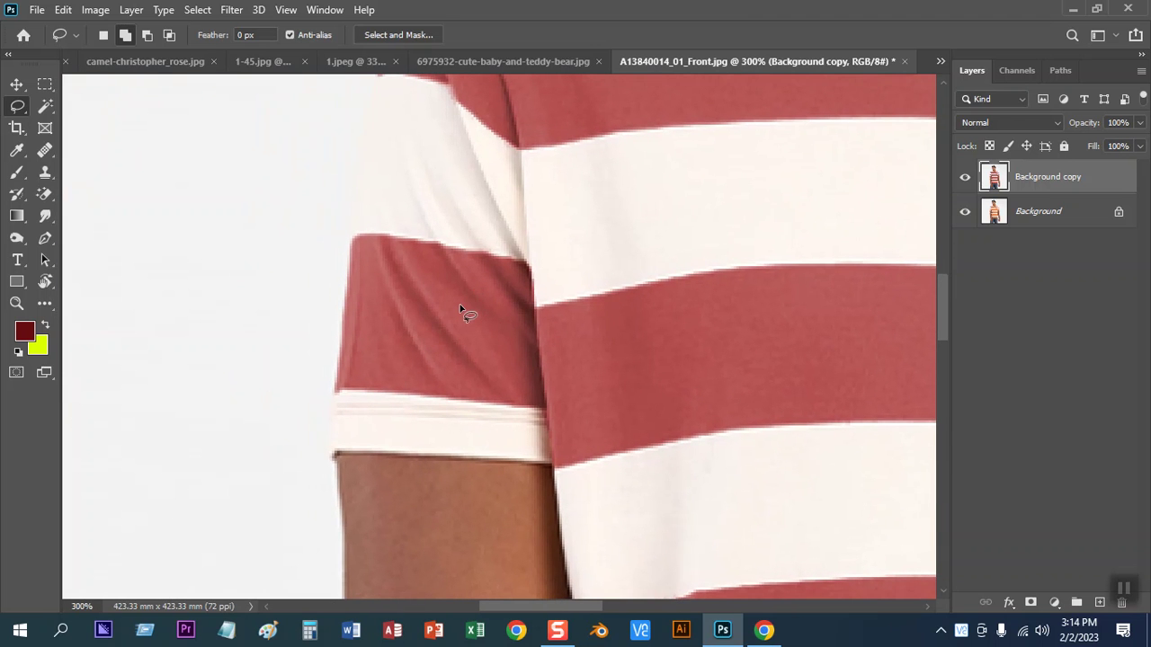
key("ctrl+minus")
key("ctrl+minus")
key("ctrl+minus")
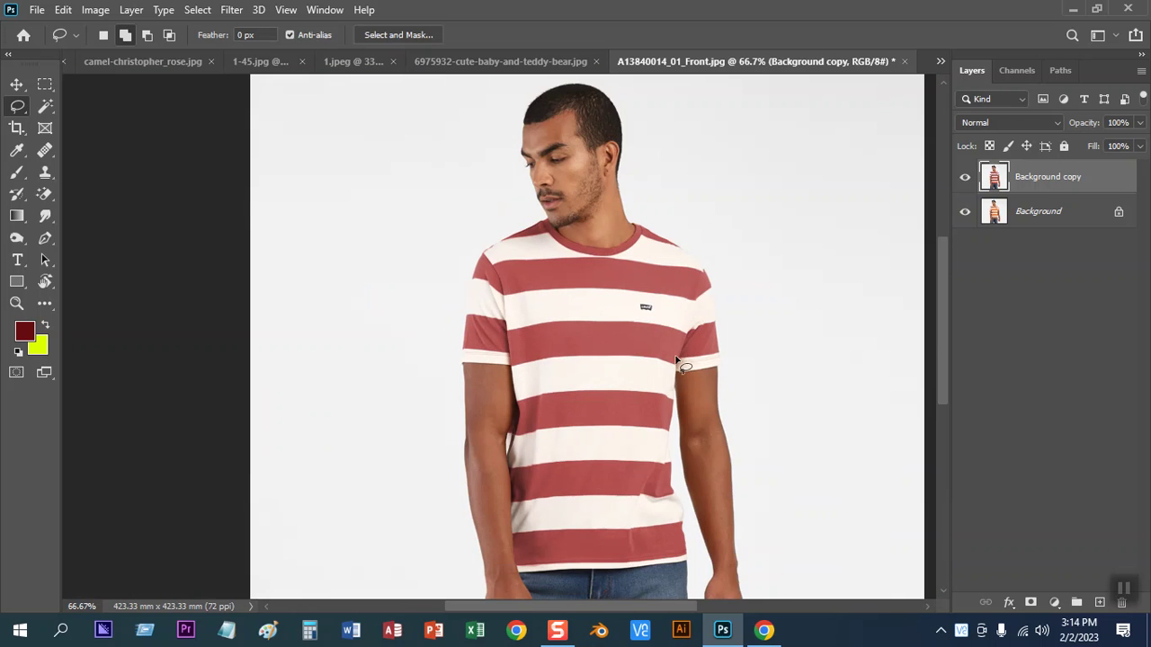
key("ctrl+plus")
key("ctrl+plus")
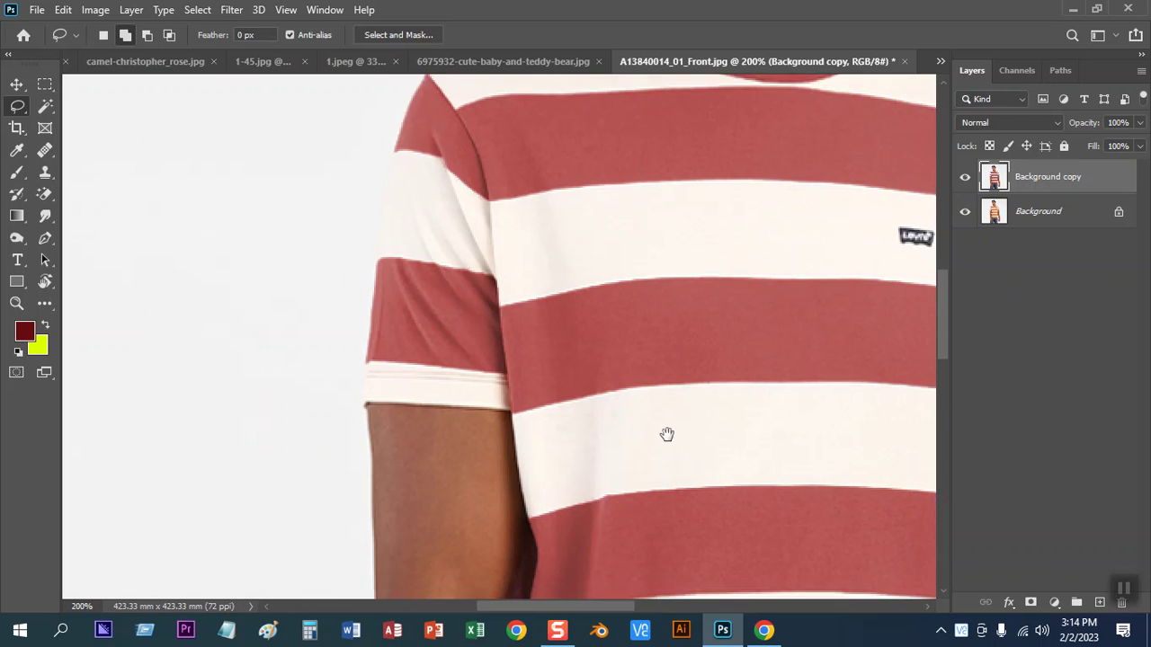
left_click_drag(665, 434, 540, 265)
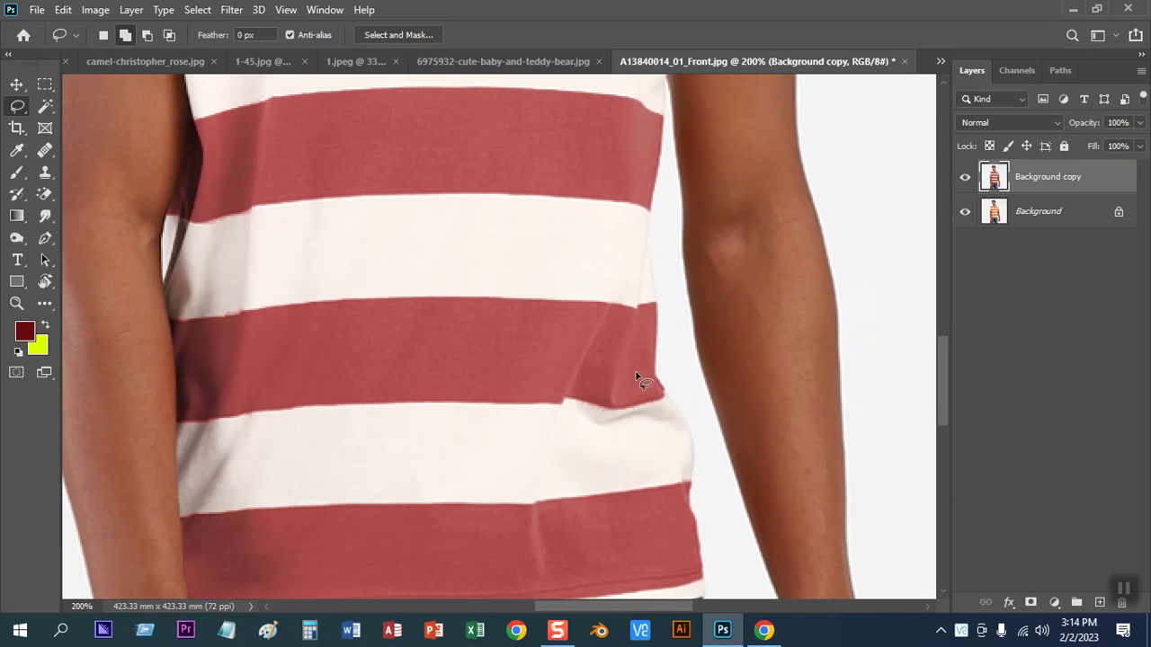
left_click(965, 177)
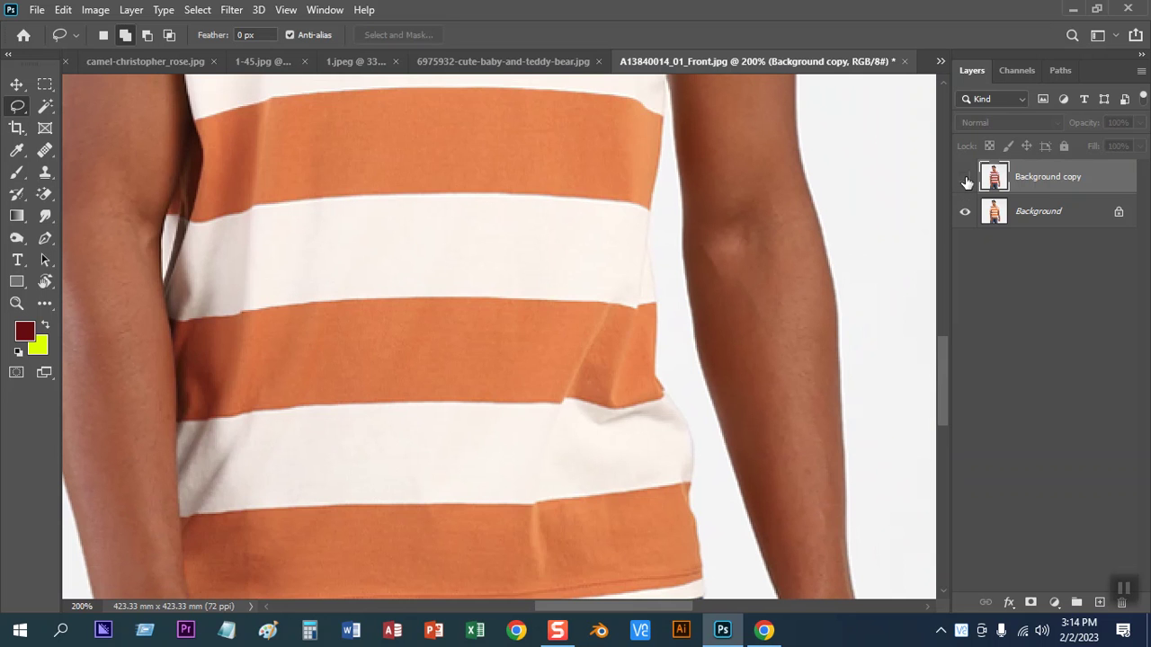
left_click(965, 178)
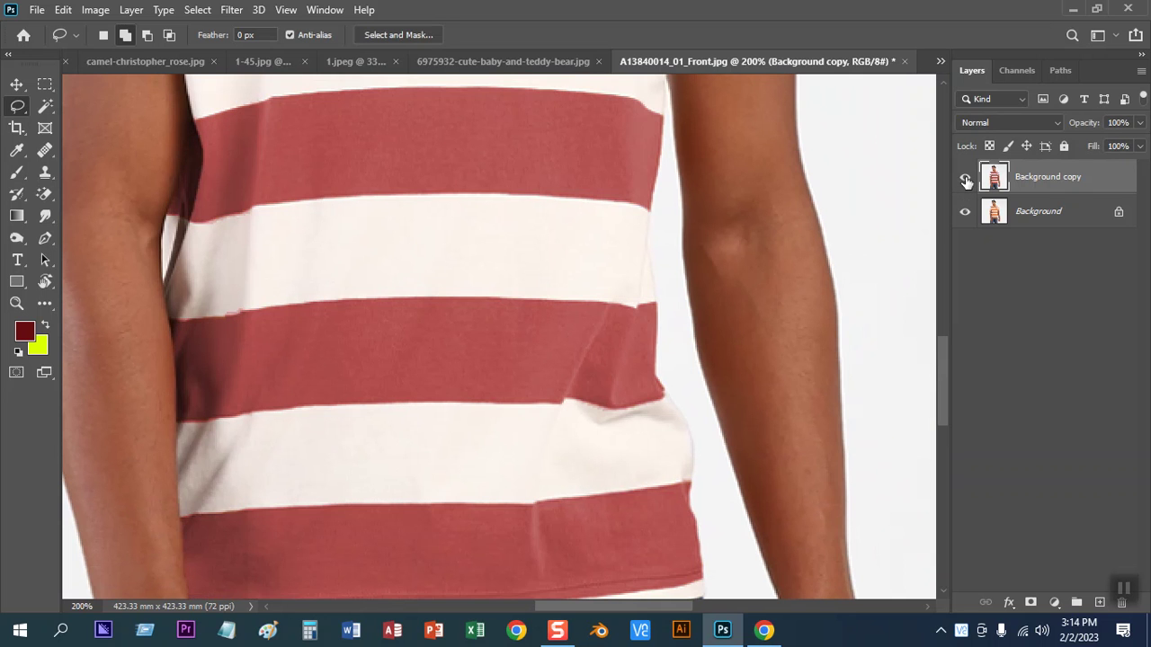
key("ctrl+minus")
key("ctrl+minus")
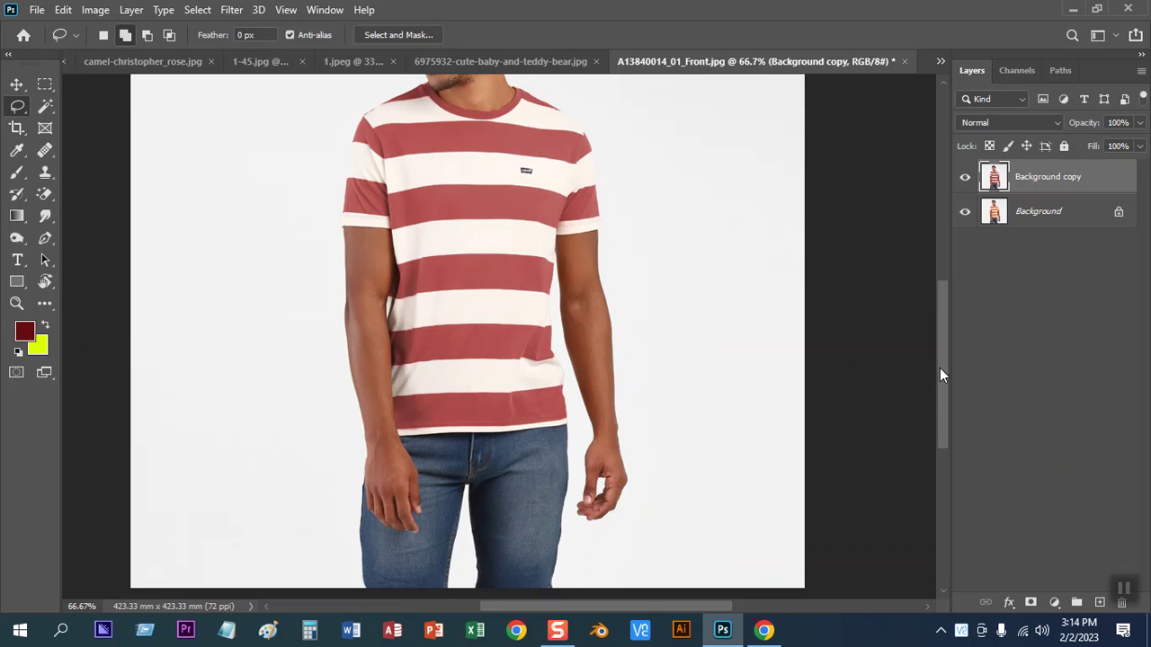
key("ctrl+minus")
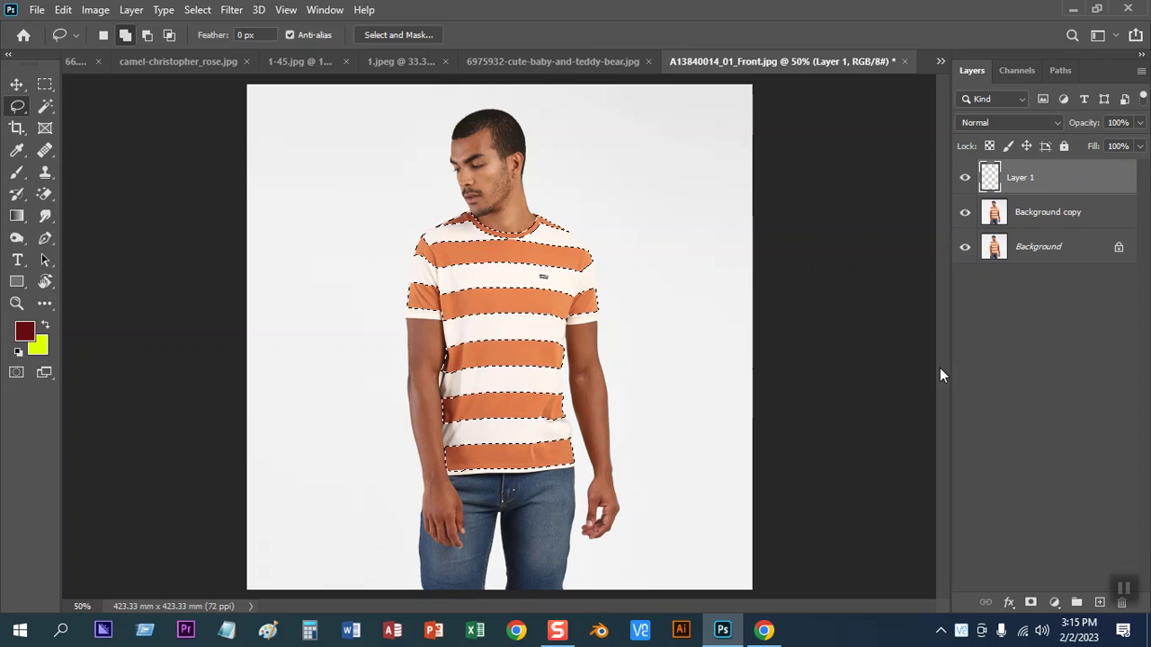
Delete the empty Layer 1 and confirm
right_click(1025, 178)
left_click(895, 105)
left_click(496, 248)
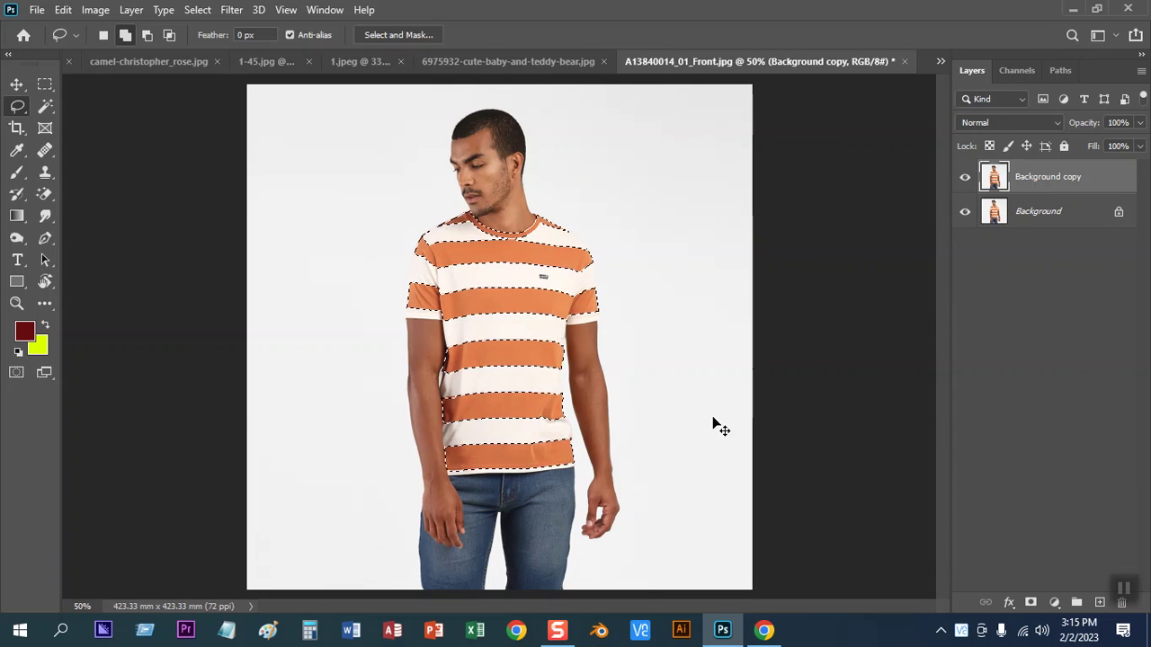
Trial-fill the selected stripes with dark red, inspect them zoomed in, then undo
key("ctrl+plus")
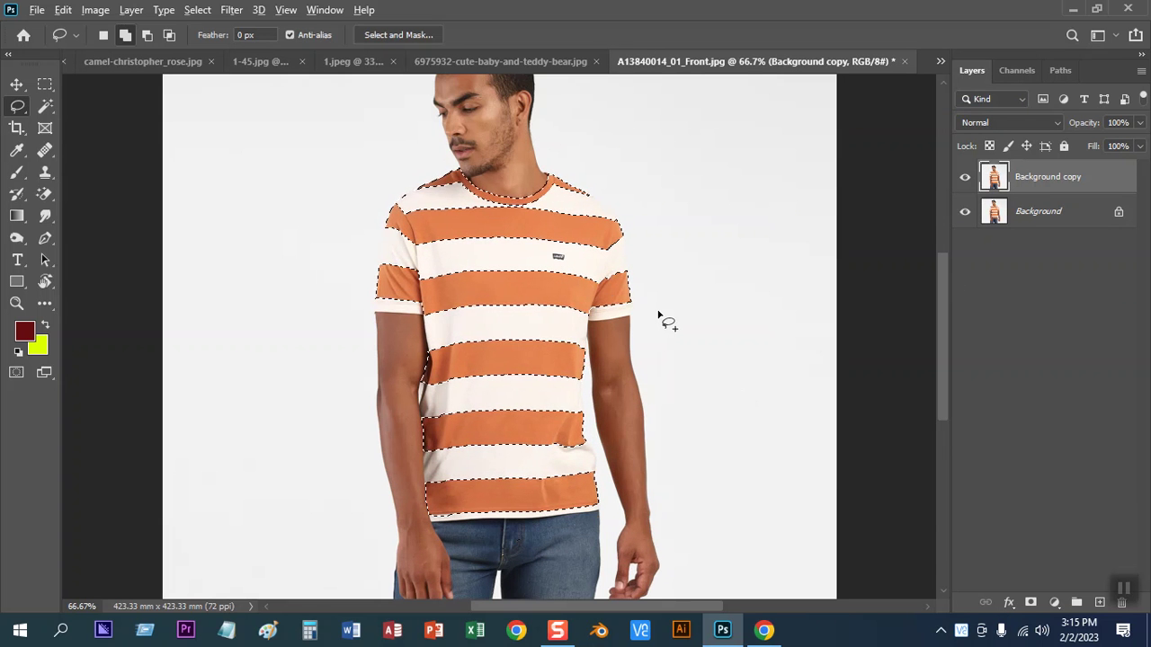
key("alt+BackSpace")
key("ctrl+plus")
key("ctrl+plus")
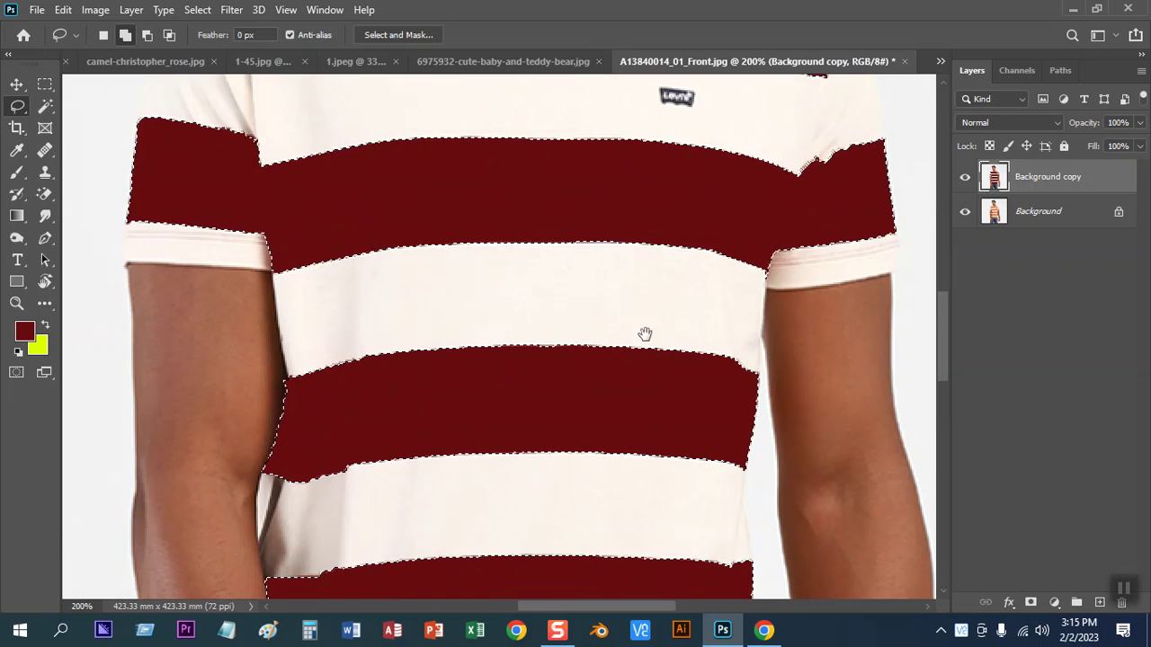
left_click_drag(632, 305, 560, 180)
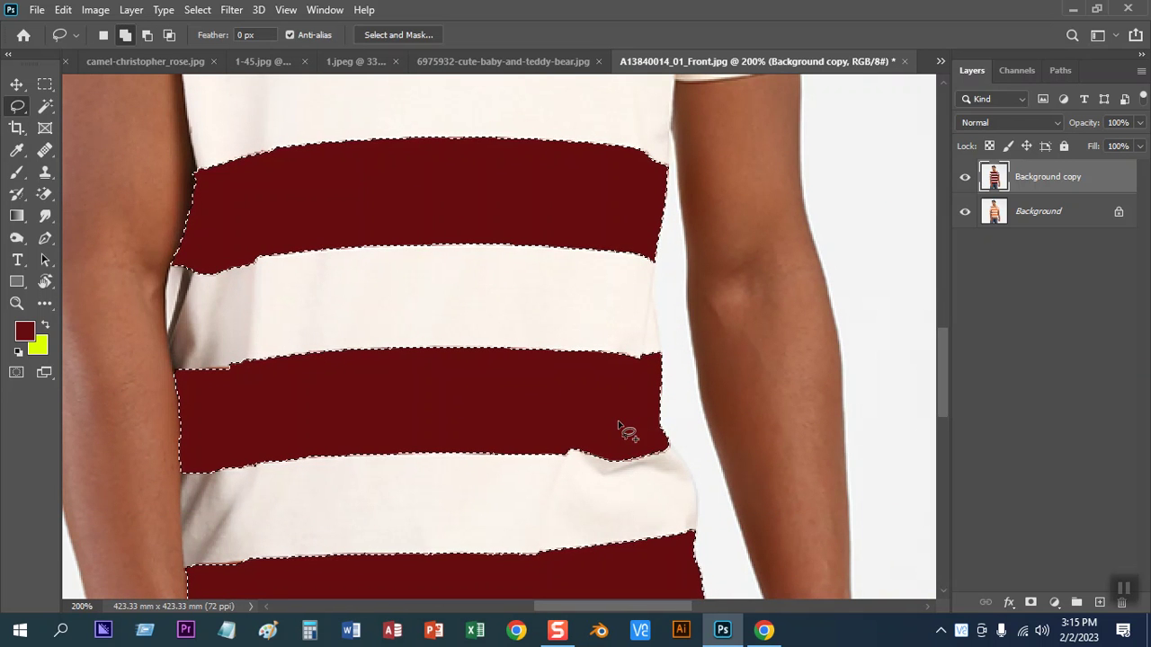
key("ctrl+z")
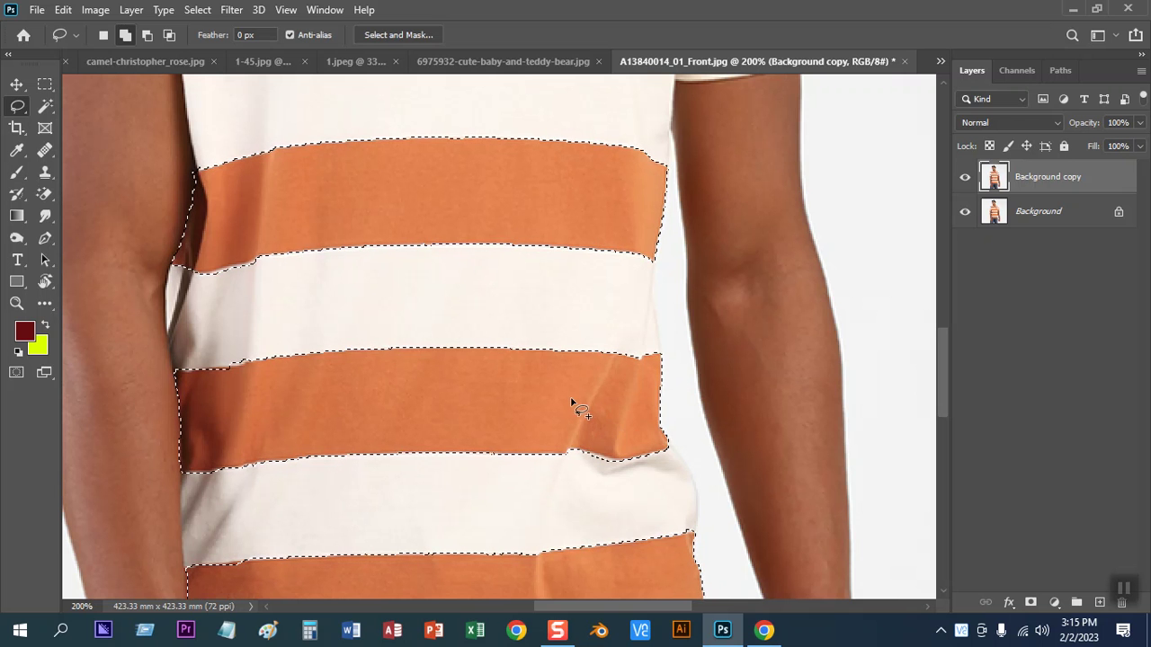
left_click(95, 11)
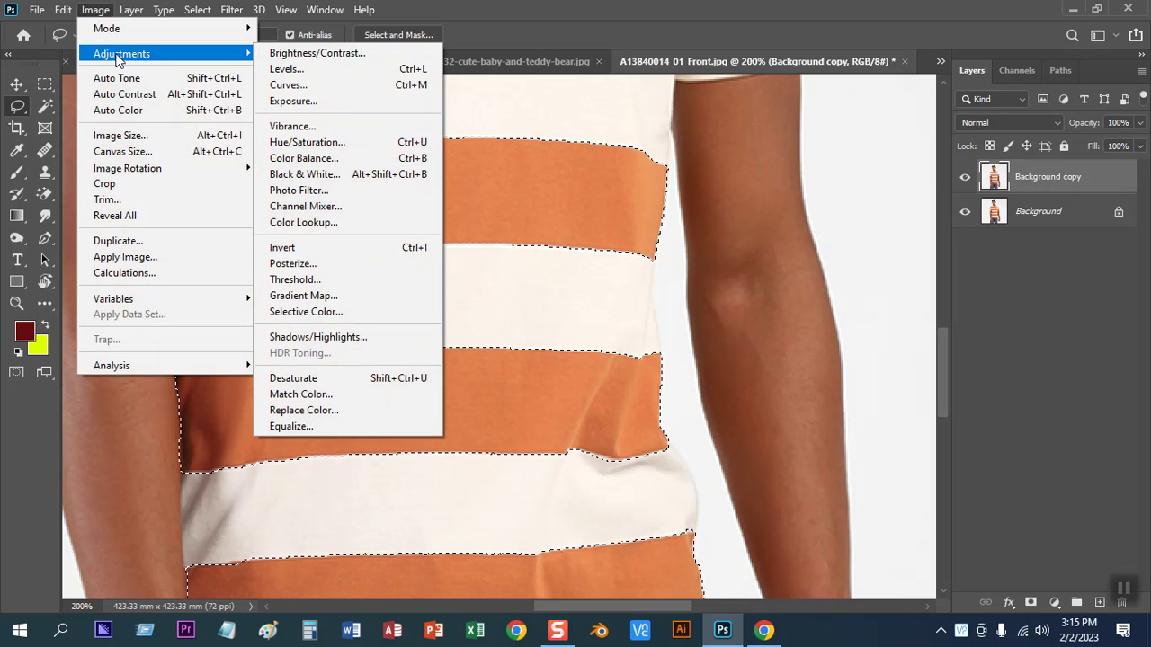
mouse_move(122, 54)
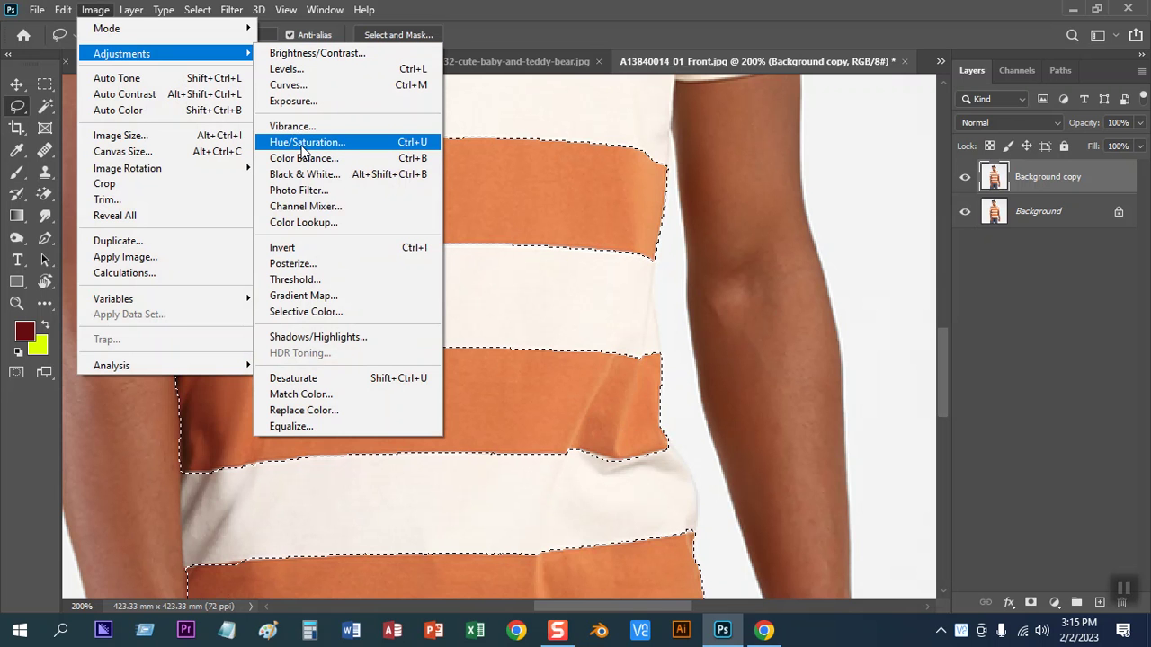
Colorize the selected stripes to dusty maroon: Hue 357, Saturation +23, Lightness -17
left_click(302, 144)
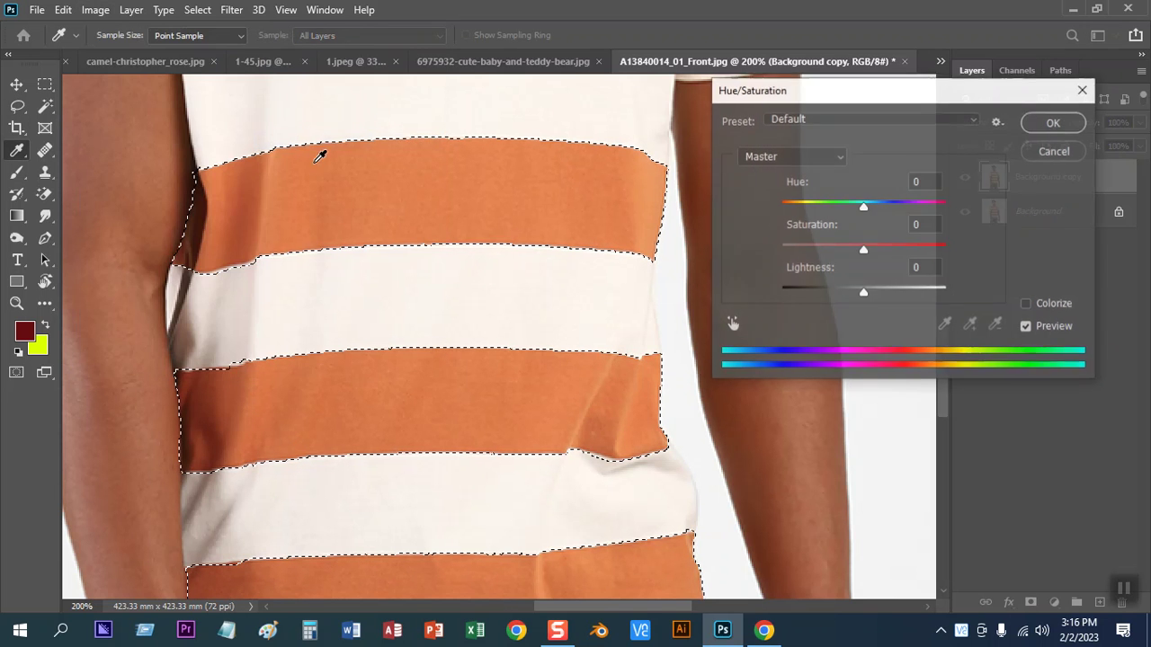
left_click(1027, 305)
mouse_move(832, 247)
left_mouse_down()
mouse_move(779, 248)
mouse_move(897, 248)
mouse_move(818, 249)
left_mouse_up()
mouse_move(864, 293)
left_mouse_down()
mouse_move(836, 294)
mouse_move(864, 294)
mouse_move(849, 294)
left_mouse_up()
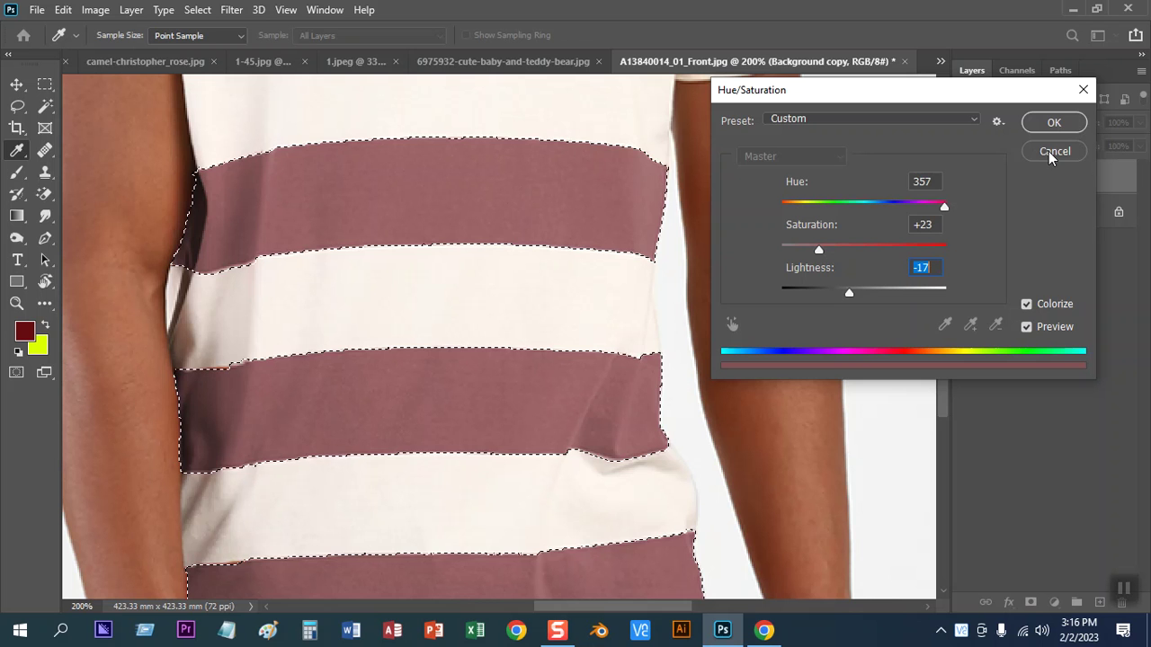
left_click(1054, 123)
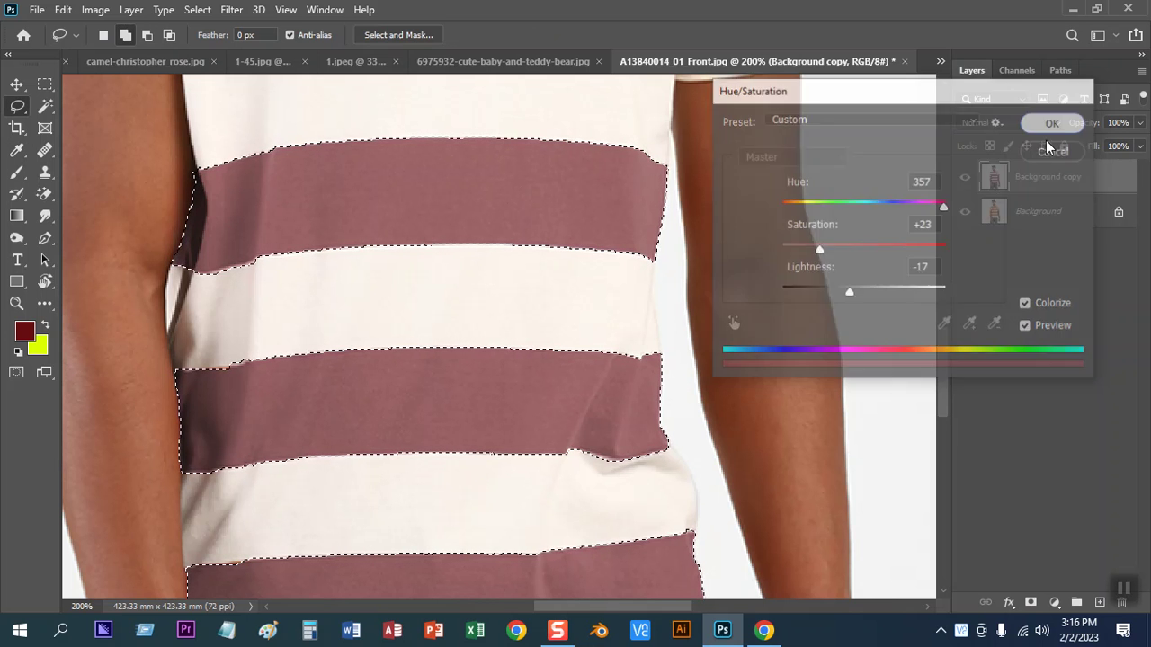
key("ctrl+minus")
key("ctrl+minus")
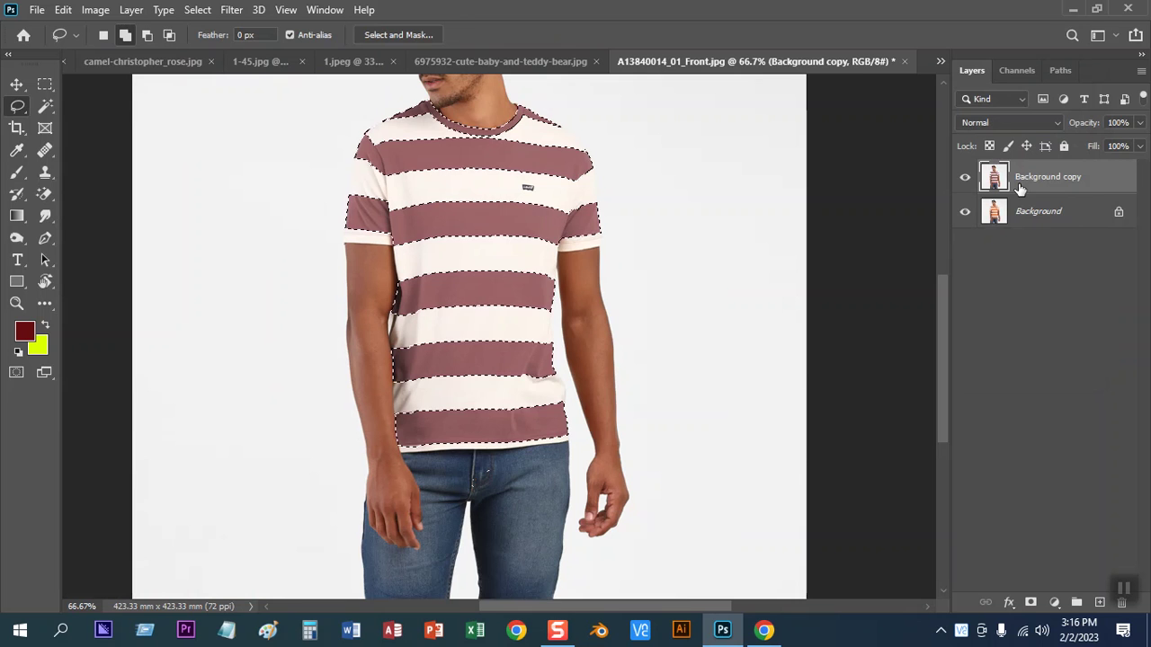
Copy the stripes to Layer 1, hide Background copy, and duplicate Background into Background copy 2
left_click(1019, 214)
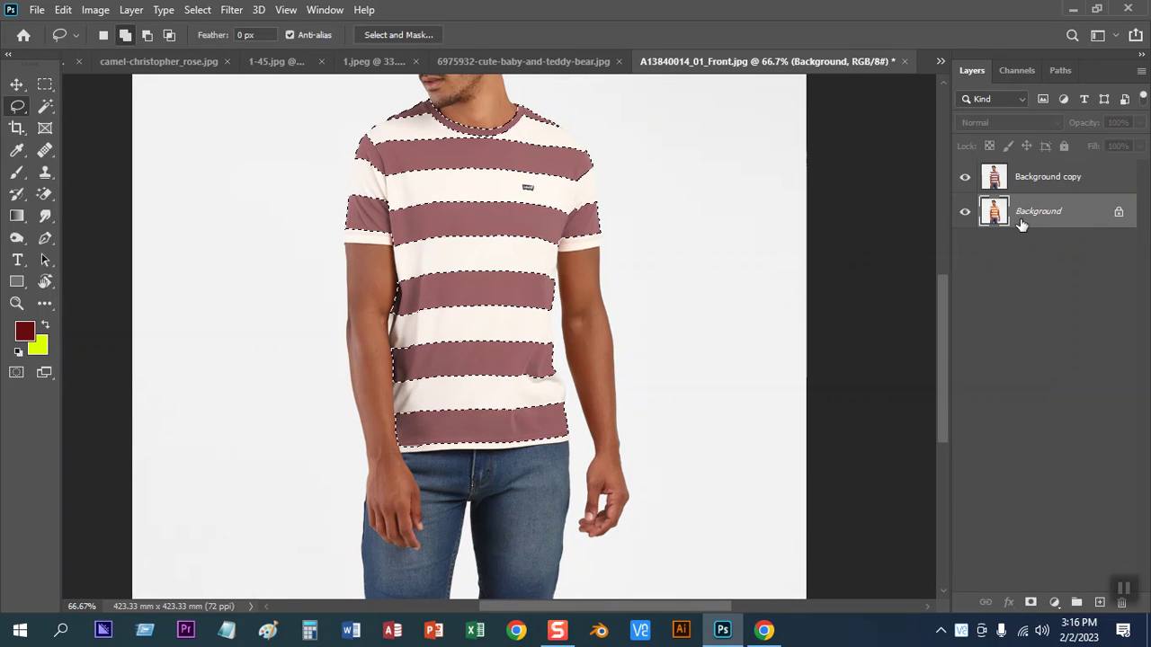
key("ctrl+j")
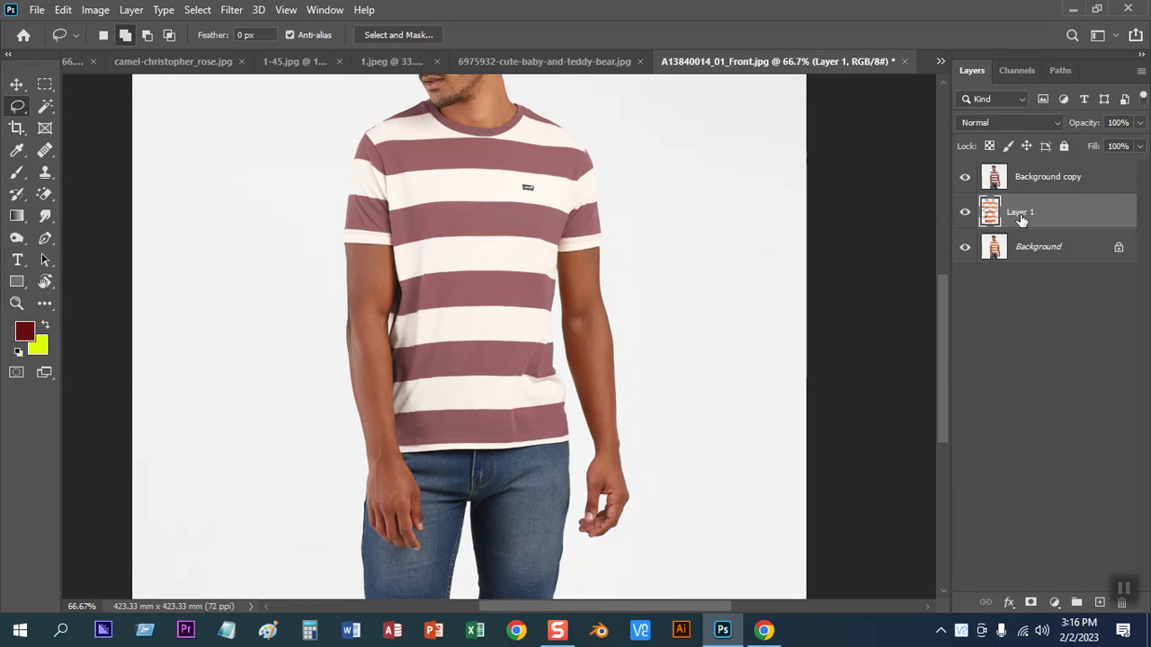
left_click(967, 180)
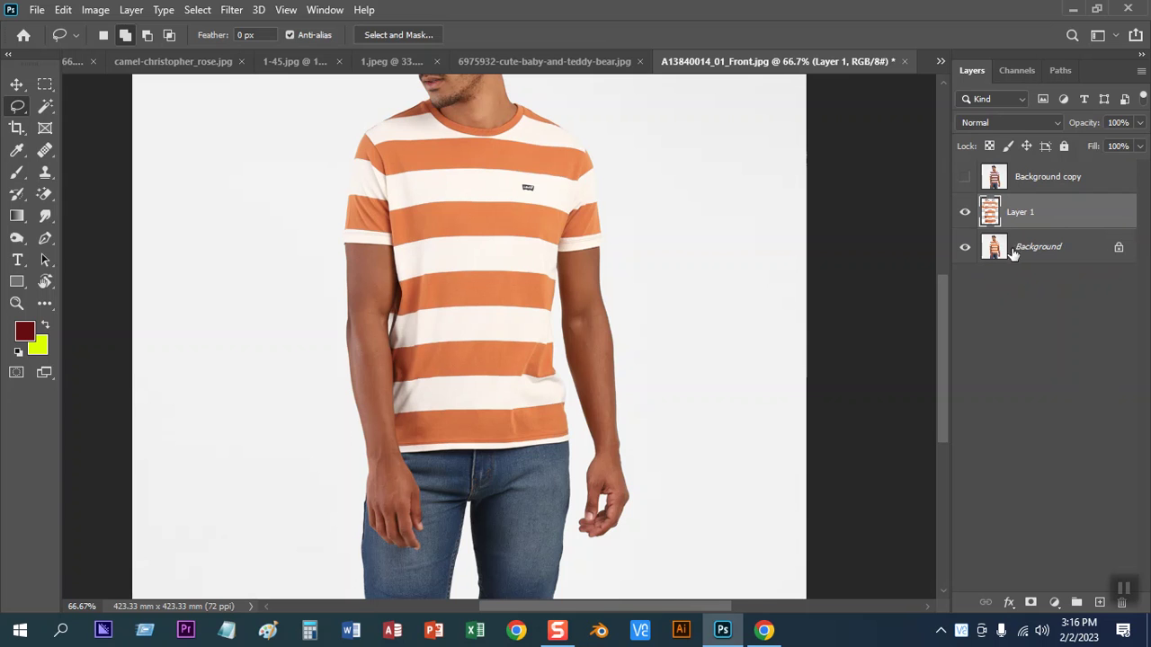
left_click(1019, 256)
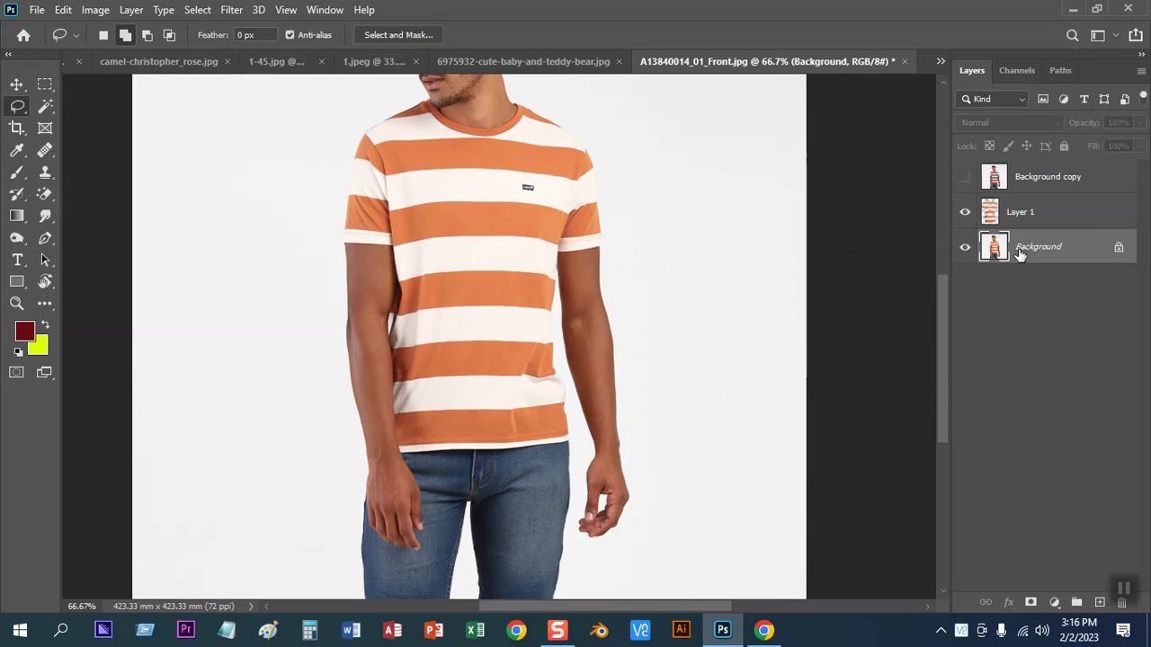
key("ctrl+j")
Load Layer 1's stripe shape as a selection, delete Layer 1, and compare with the colorized layer
left_click(989, 216, "ctrl")
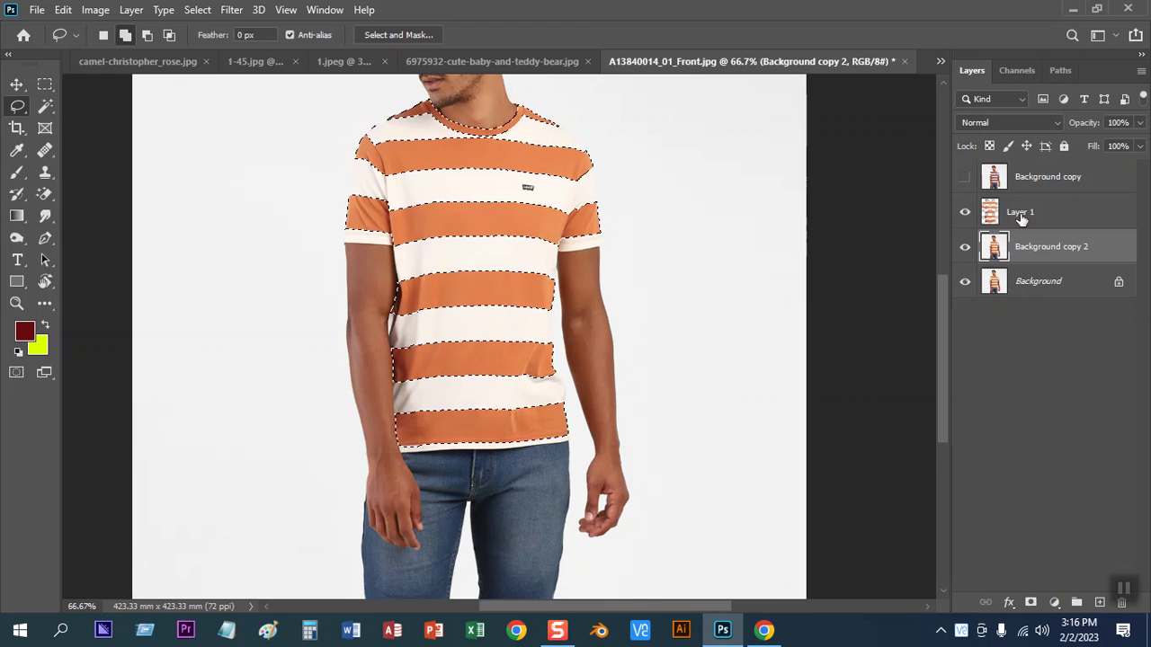
left_click(1021, 218)
right_click(1020, 215)
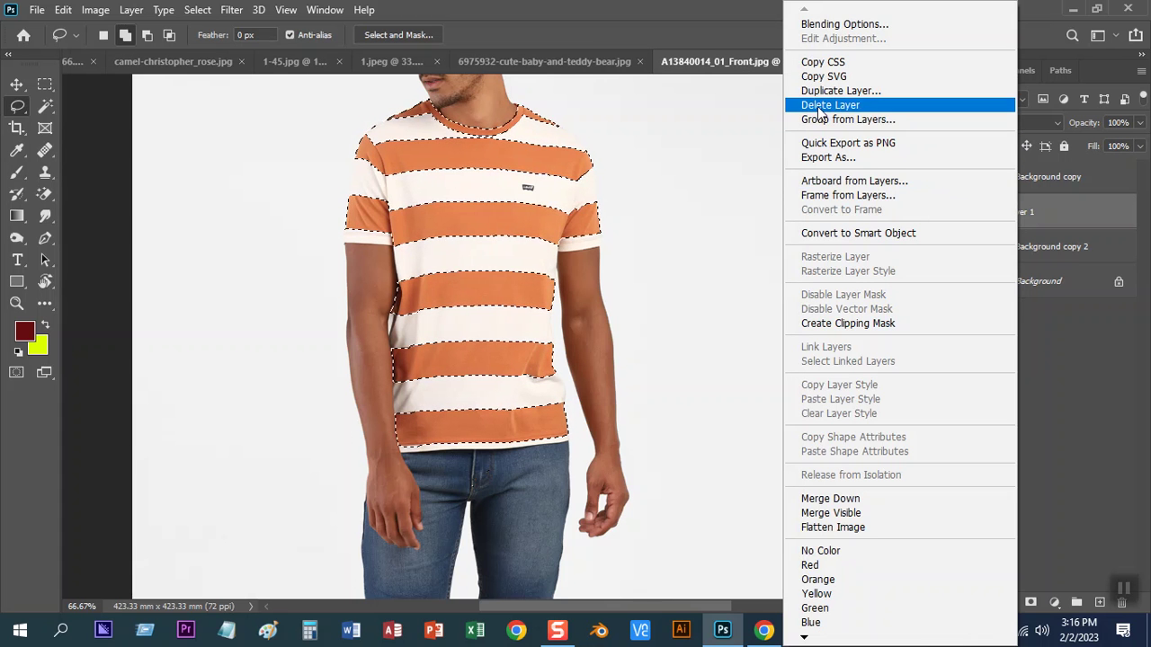
left_click(829, 105)
left_click(514, 249)
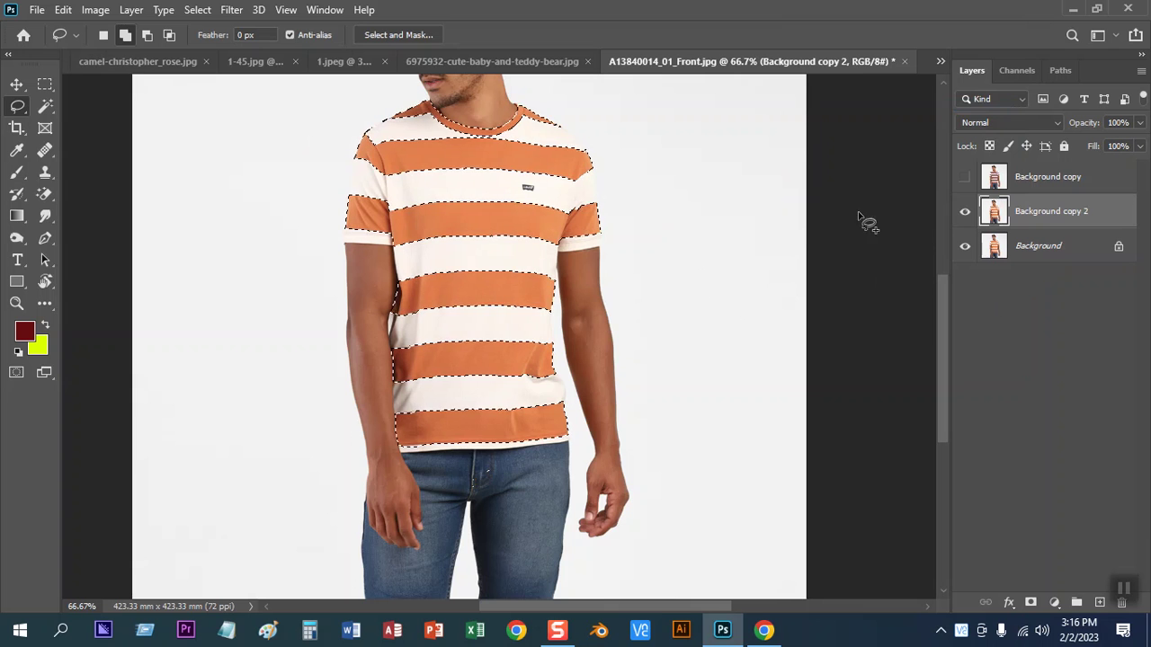
left_click(965, 177)
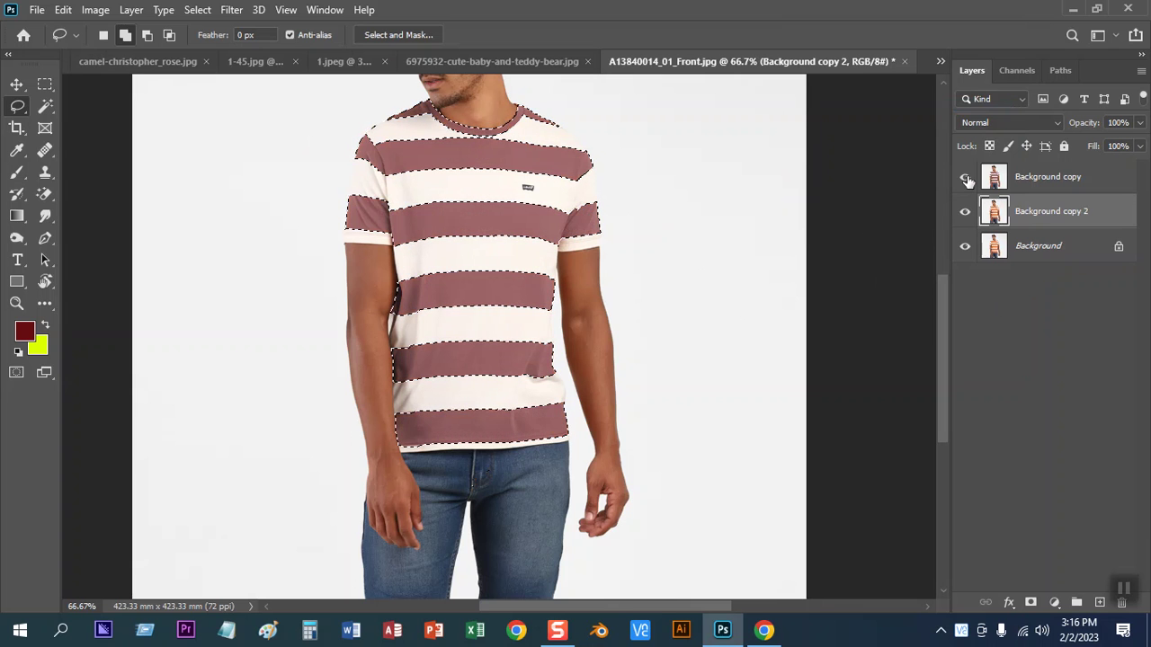
left_click(965, 178)
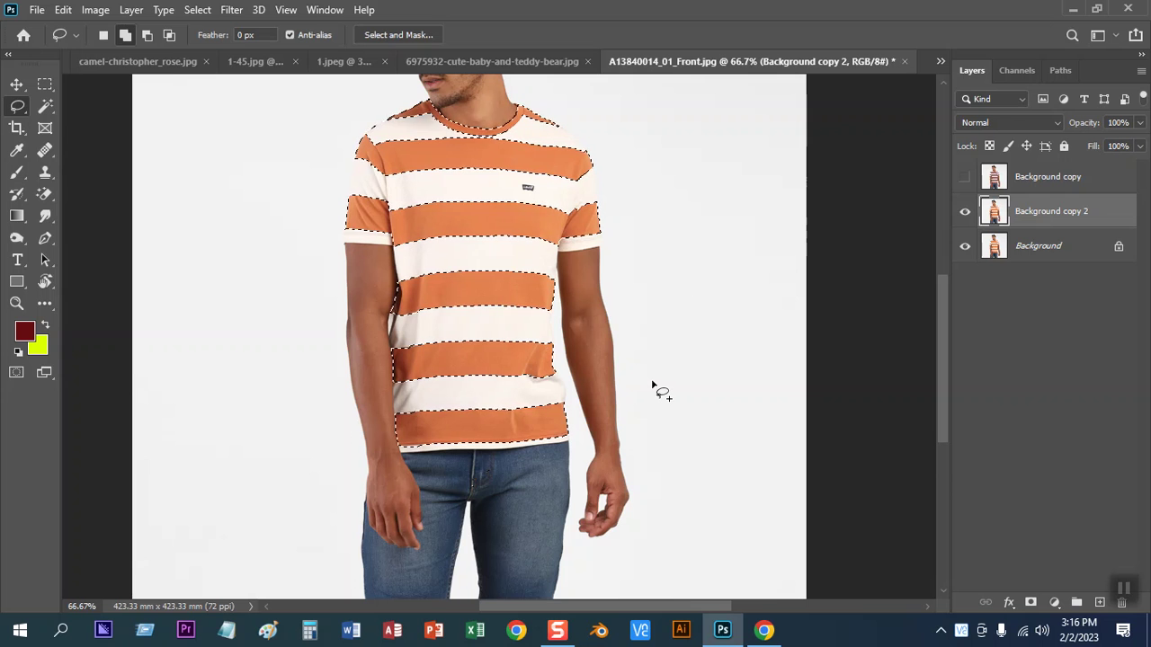
Fill the stripes with dark red and scroll through blend modes starting from Dissolve
key("alt+BackSpace")
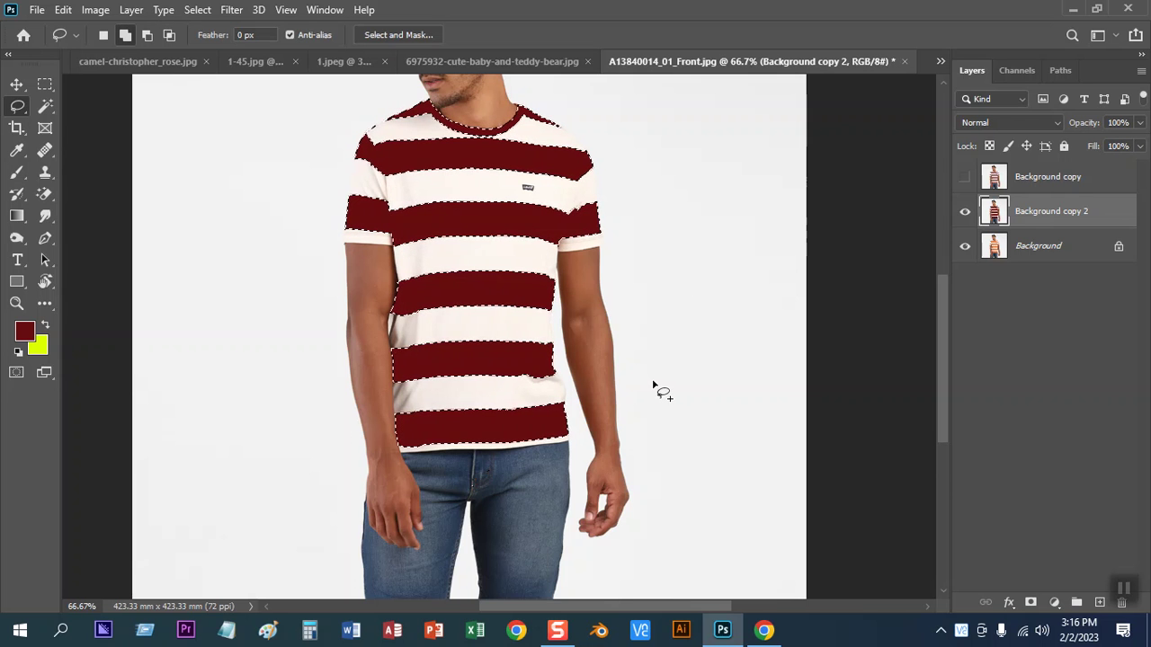
left_click(1024, 126)
left_click(989, 148)
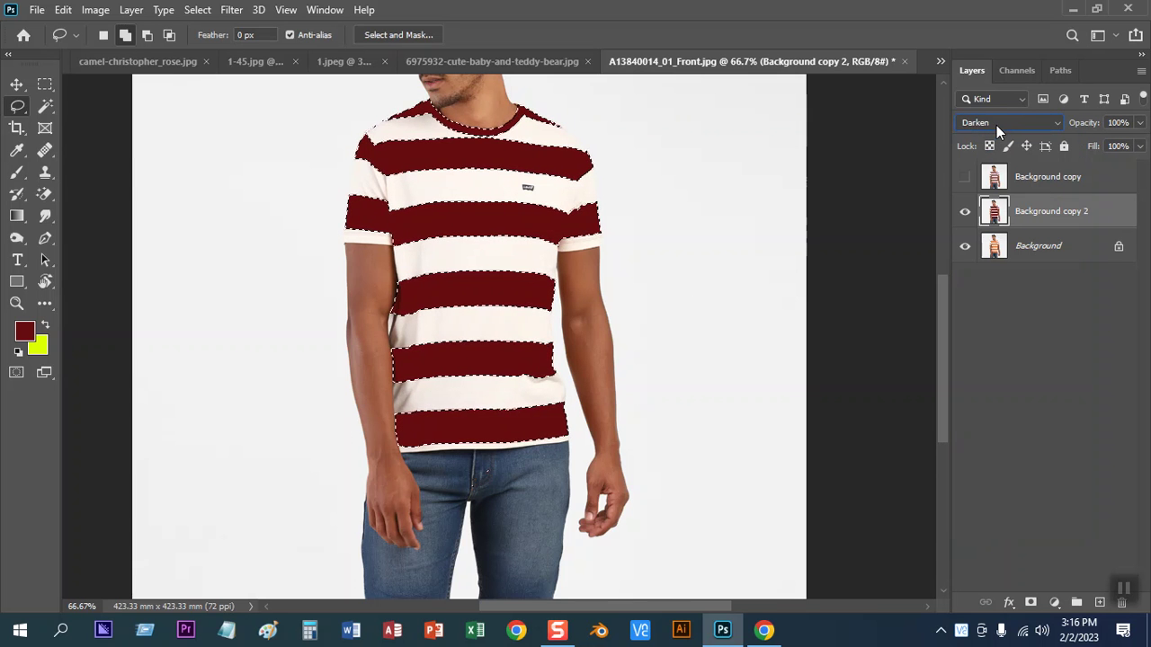
scroll(997, 125, "down", 2)
scroll(996, 125, "down", 1)
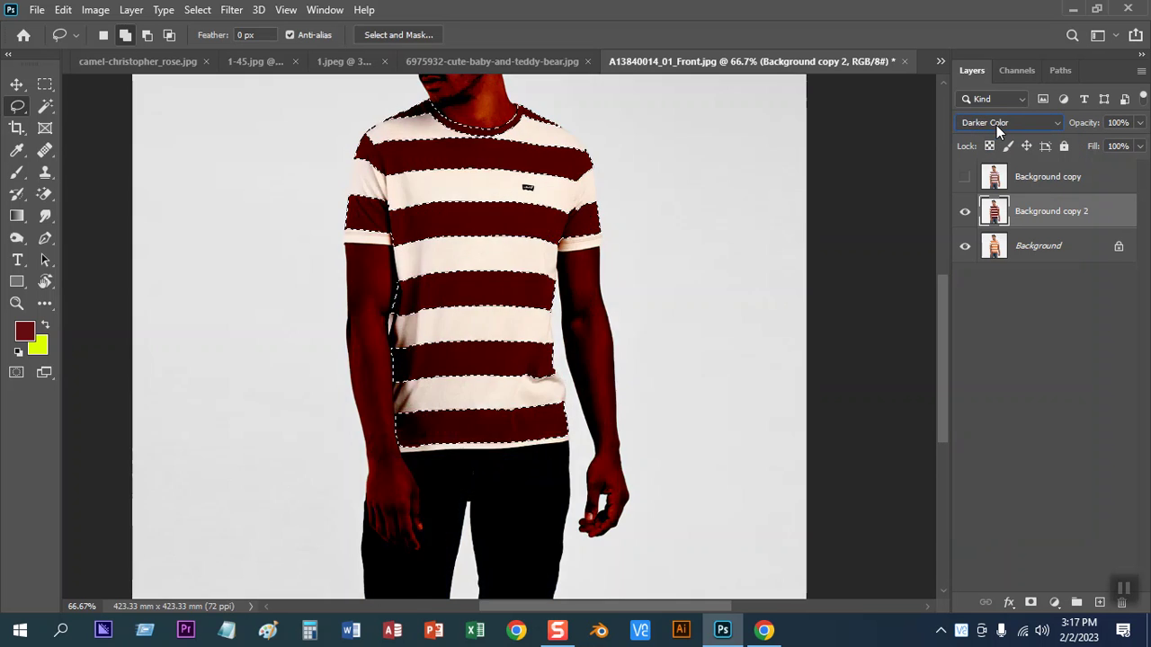
scroll(997, 125, "down", 1)
scroll(996, 125, "down", 2)
scroll(994, 124, "down", 1)
scroll(995, 124, "down", 1)
scroll(994, 124, "down", 2)
scroll(995, 124, "down", 1)
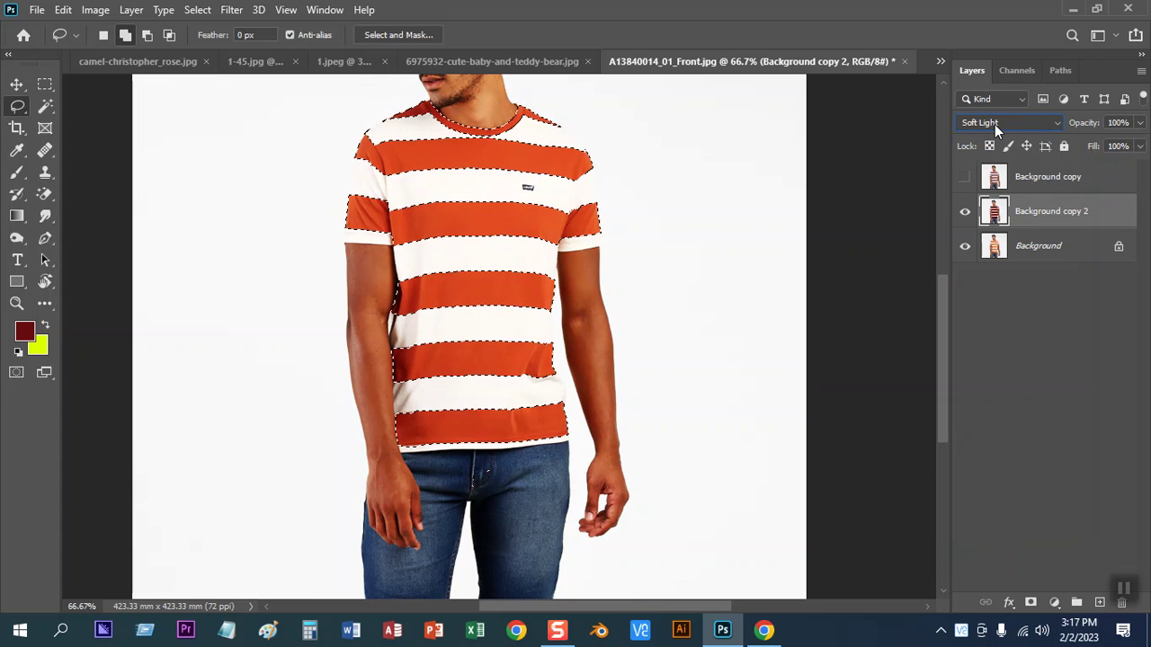
Cycle Background copy 2 through nearby blend modes, return it to Normal, and copy the stripes to a new Layer 1
left_click(995, 122)
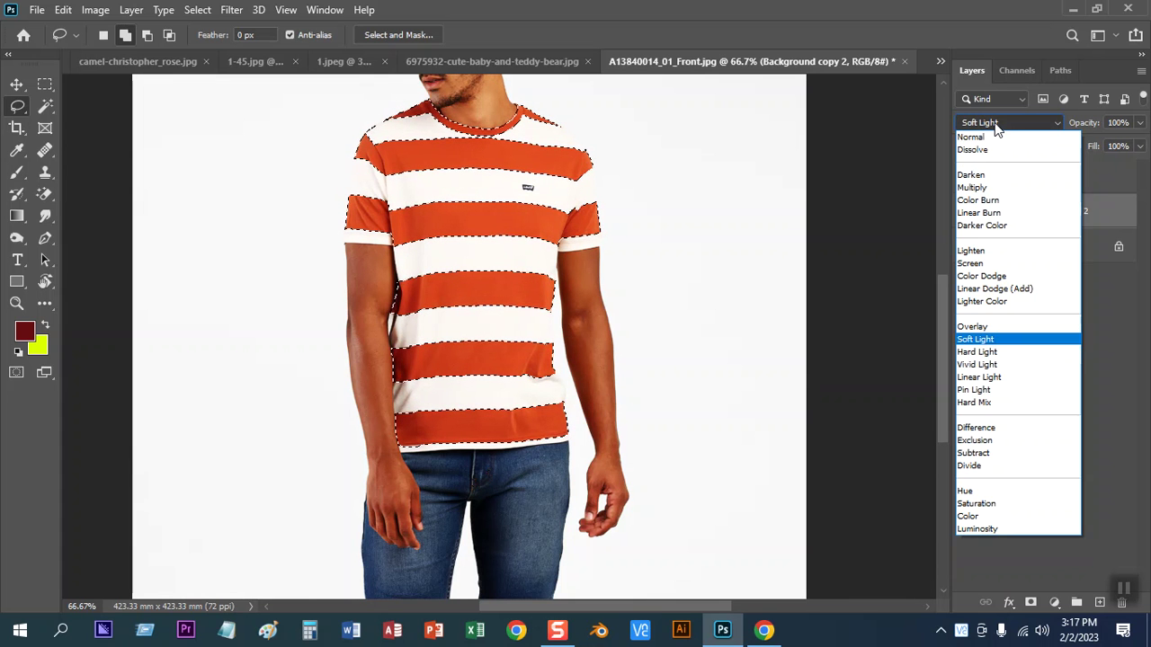
left_click(976, 134)
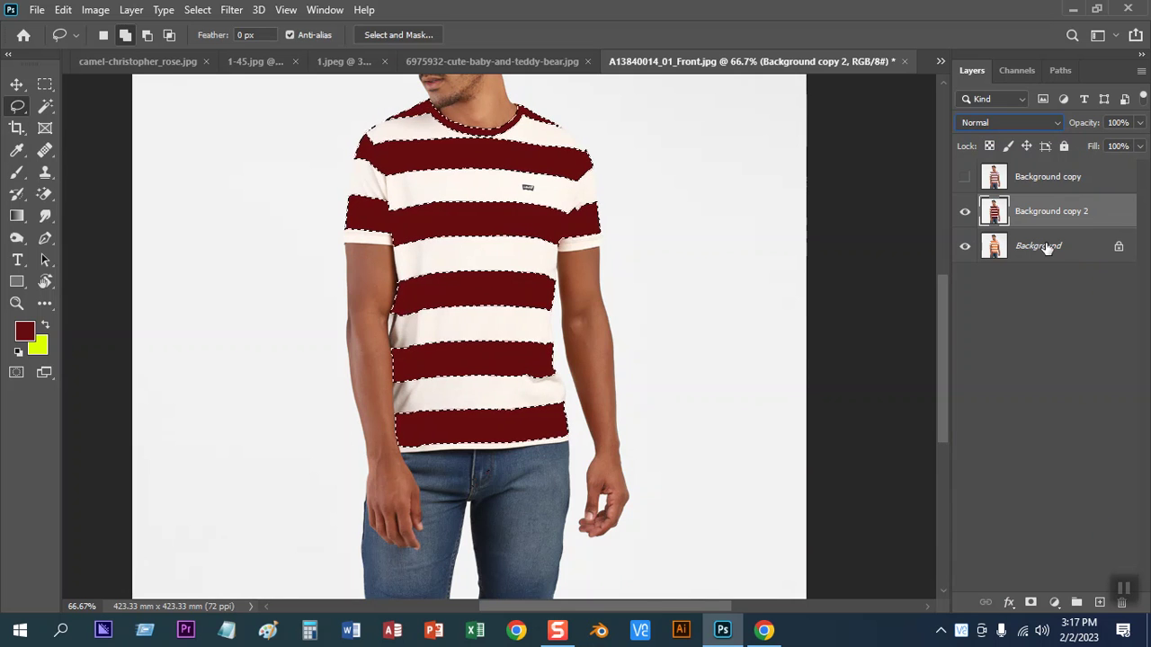
key("Down")
key("Down")
key("Down")
key("Down")
key("Down")
key("Down")
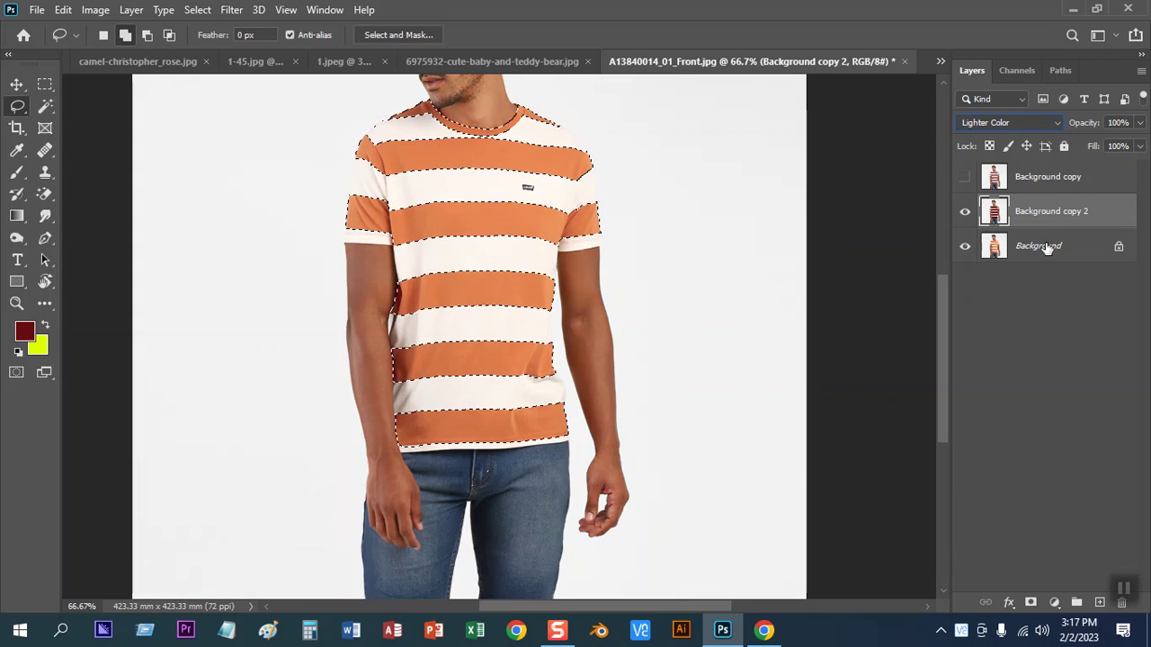
key("Up")
key("Up")
key("Up")
key("Up")
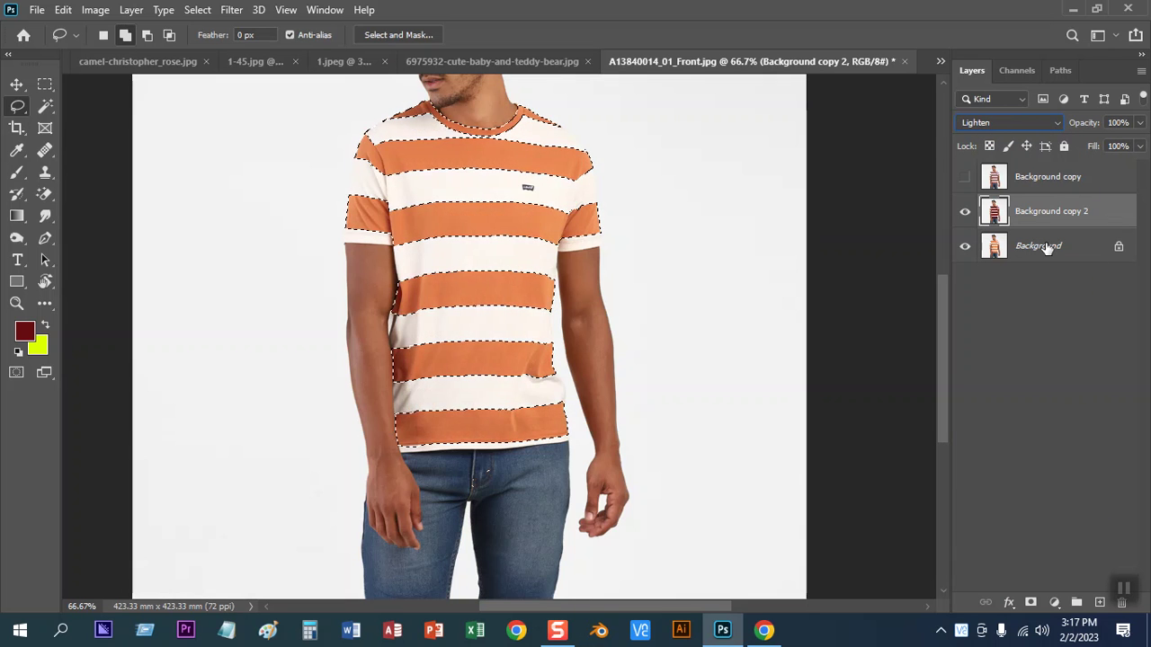
key("Up")
key("Up")
key("Up")
key("Up")
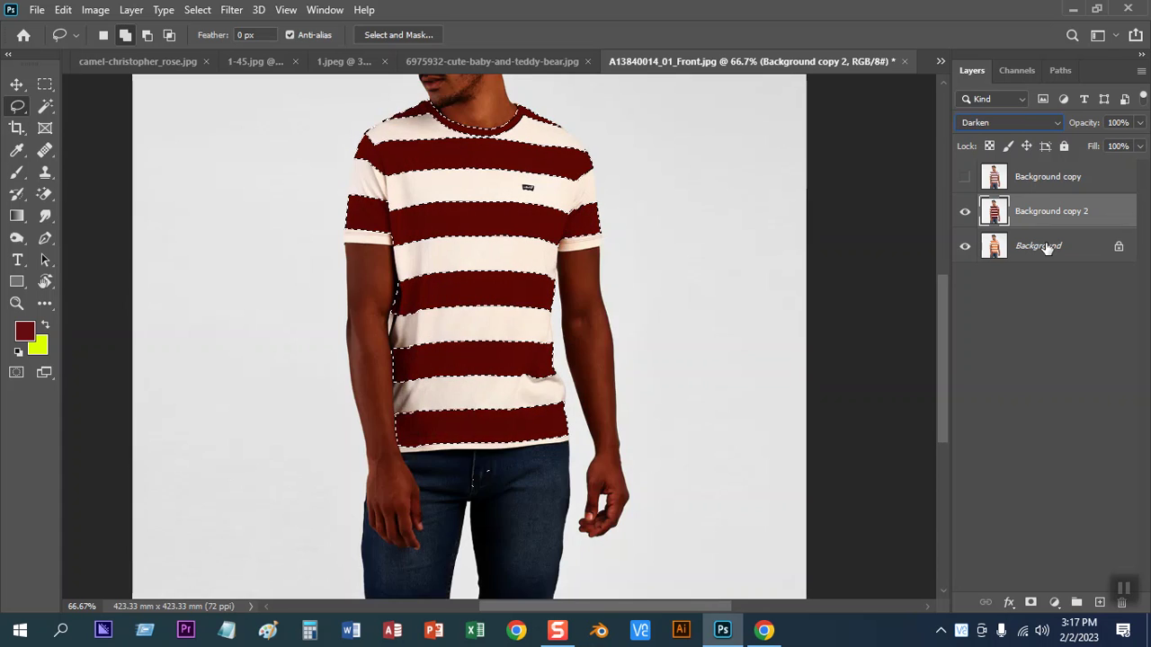
key("Up")
key("Up")
key("Up")
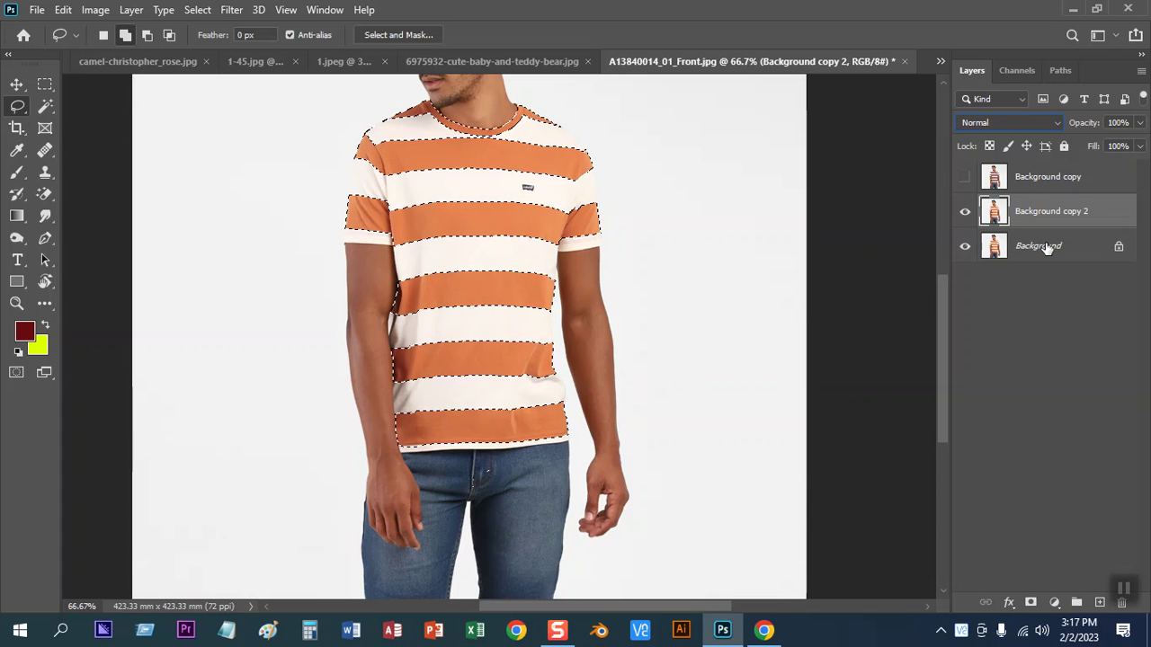
key("ctrl+j")
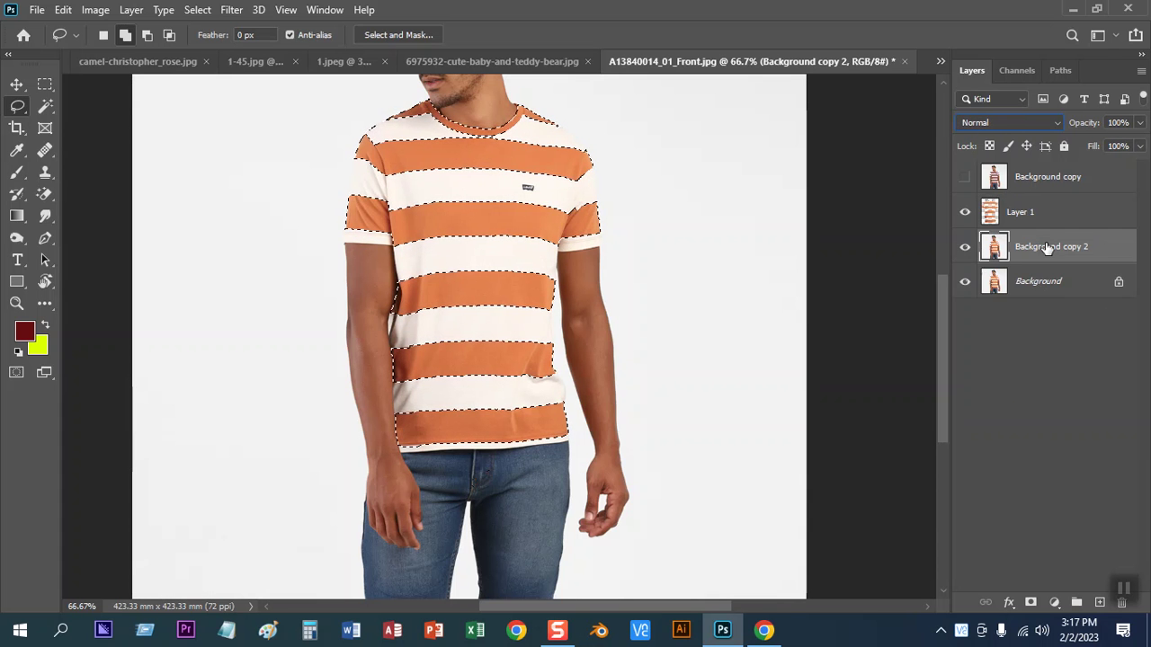
left_click(998, 217)
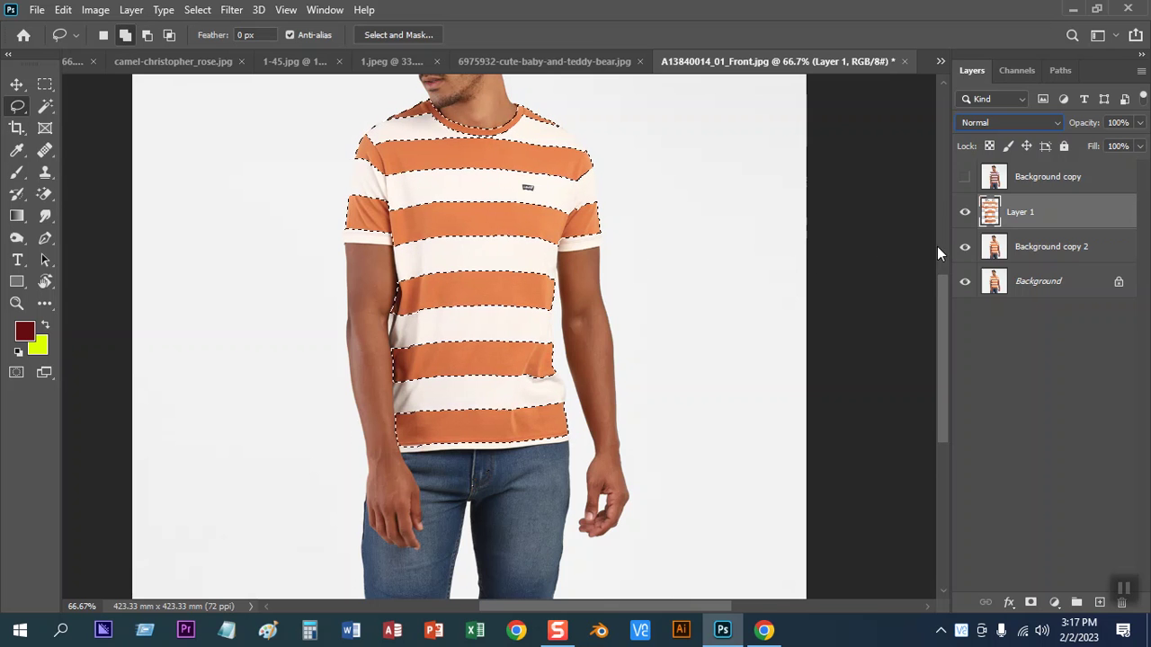
Fill Layer 1's stripes with dark red and set the layer to Darken blending
left_click(17, 85)
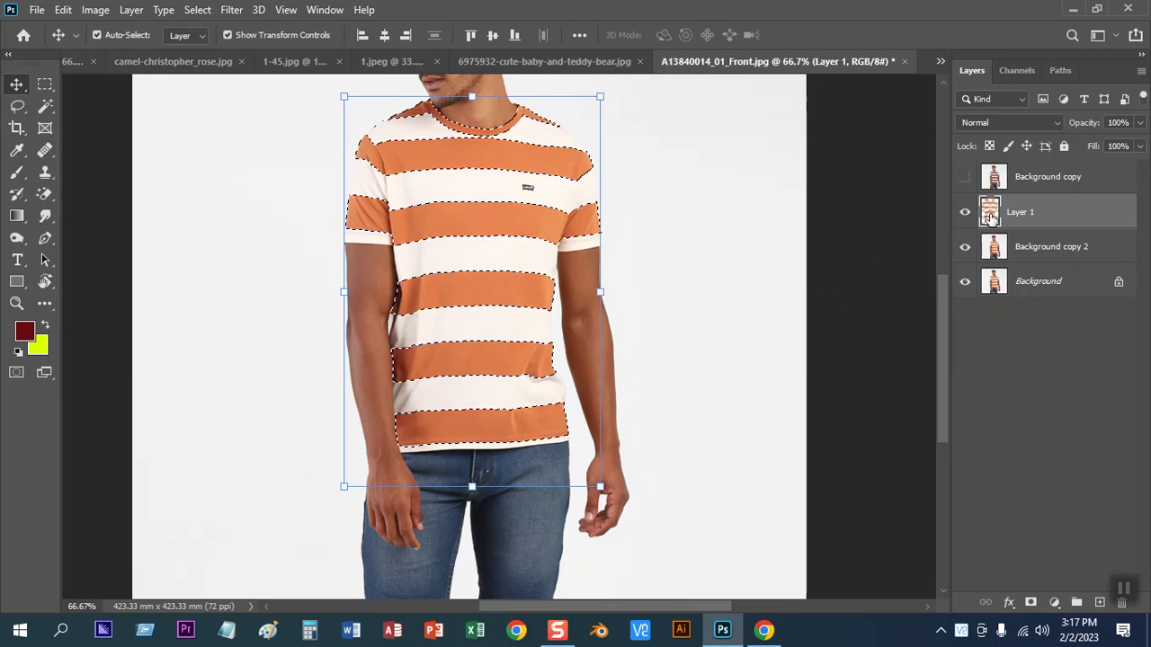
key("alt+BackSpace")
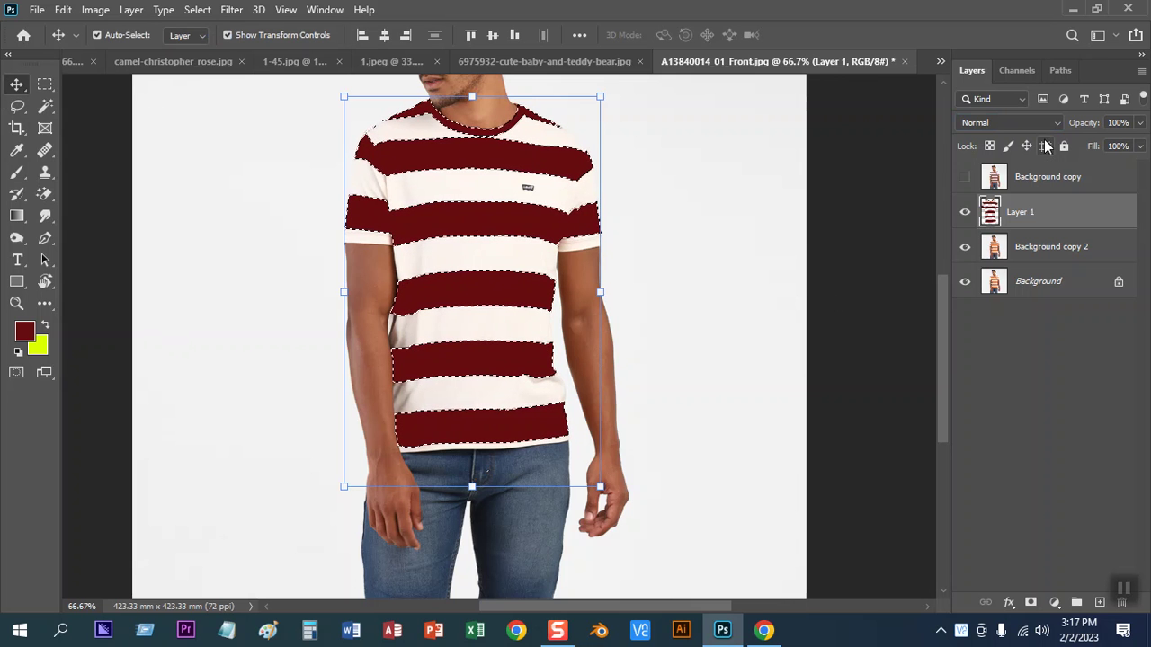
left_click(1025, 123)
left_click(996, 169)
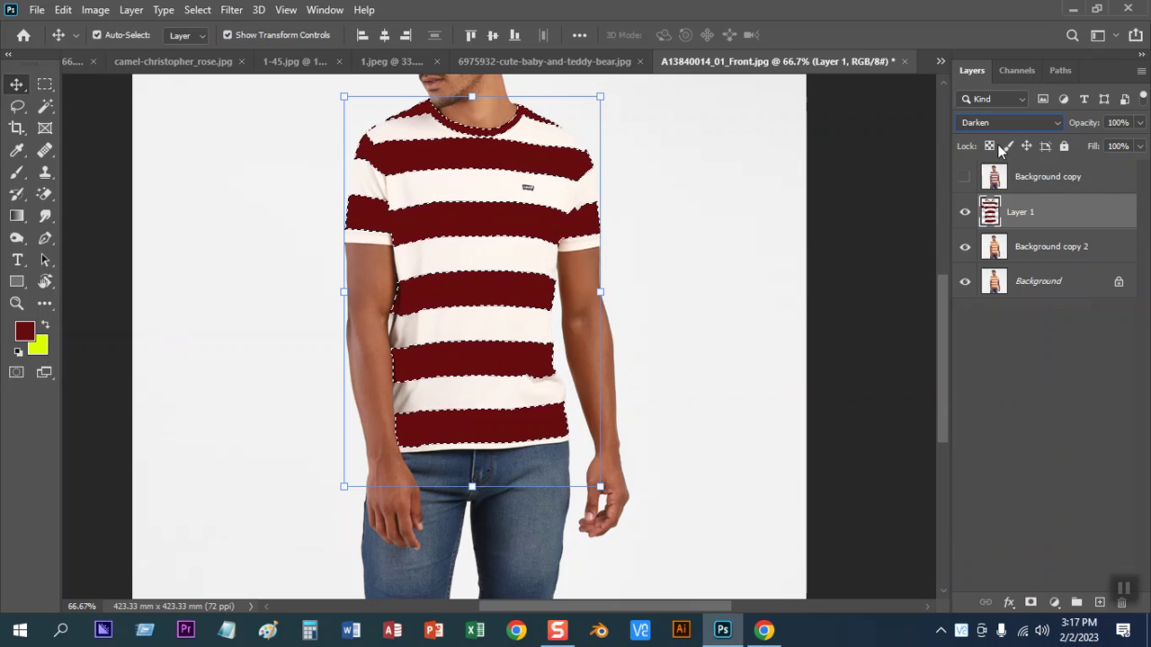
scroll(1002, 126, "down", 1)
scroll(1002, 126, "down", 1)
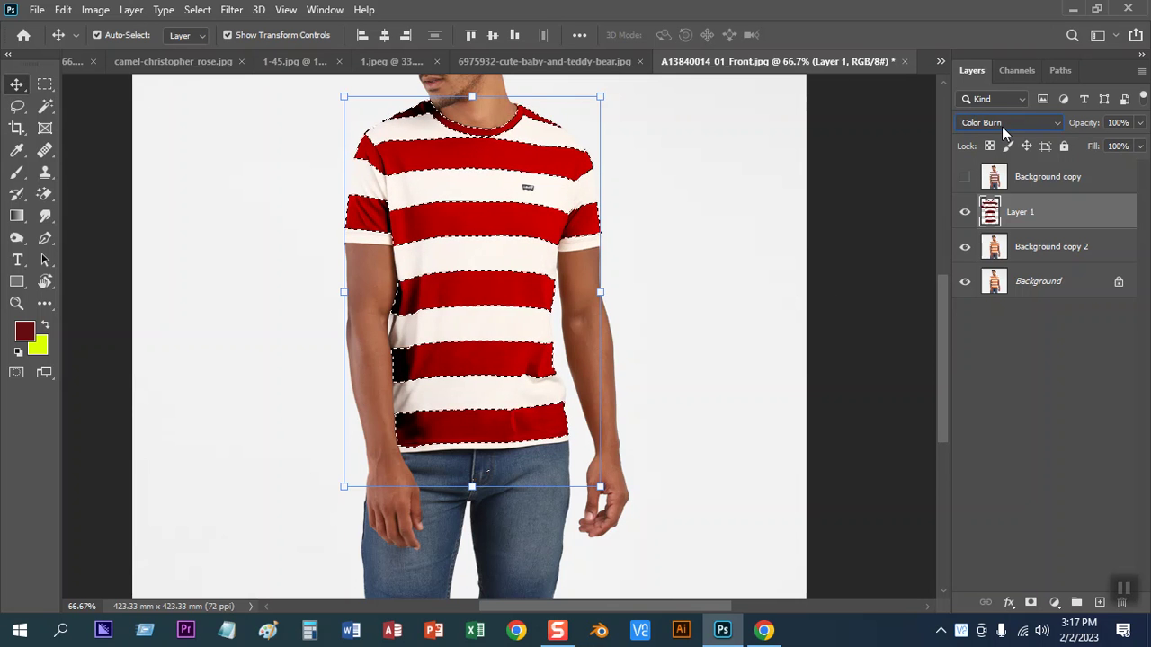
At 200% zoom, scroll through Layer 1's blend modes, return it to Normal, and hide it
key("ctrl+plus")
key("ctrl+plus")
key("ctrl")
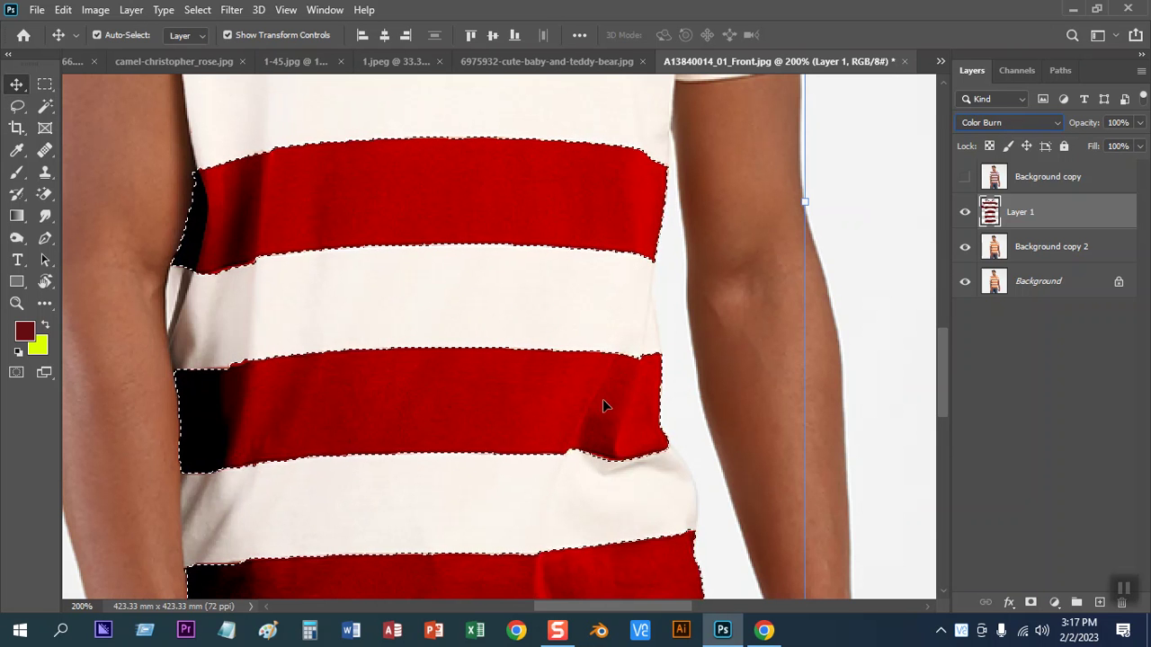
scroll(992, 124, "down", 1)
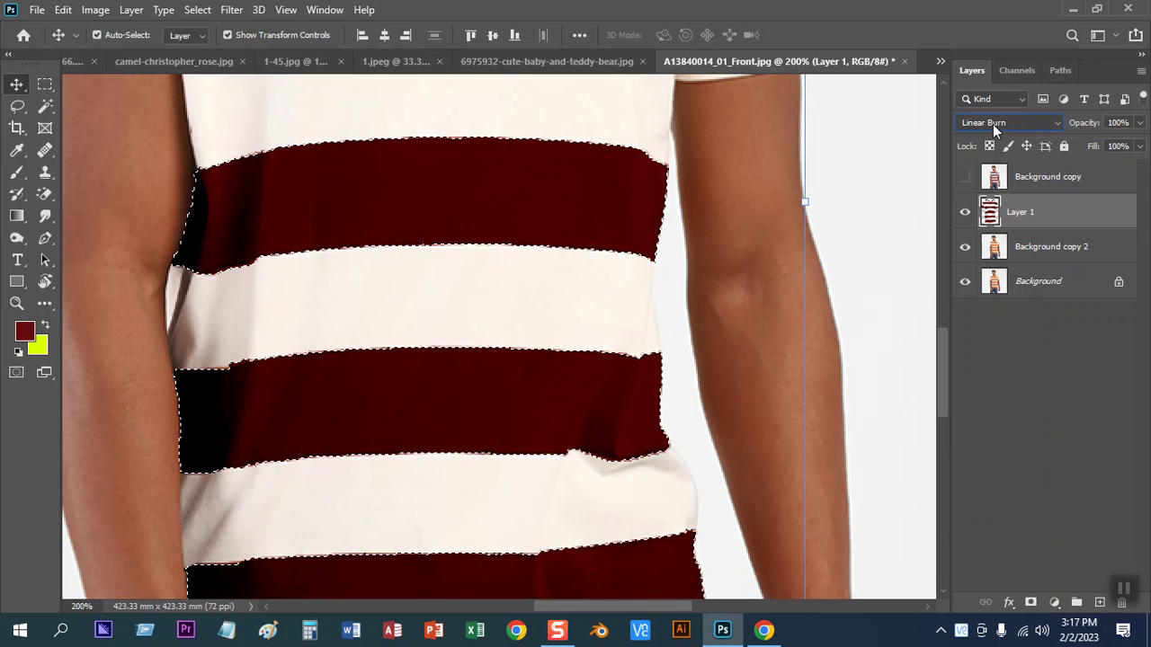
scroll(993, 124, "down", 1)
scroll(993, 124, "down", 1)
scroll(993, 124, "down", 1)
scroll(993, 124, "down", 1)
scroll(993, 124, "down", 1)
scroll(993, 124, "down", 1)
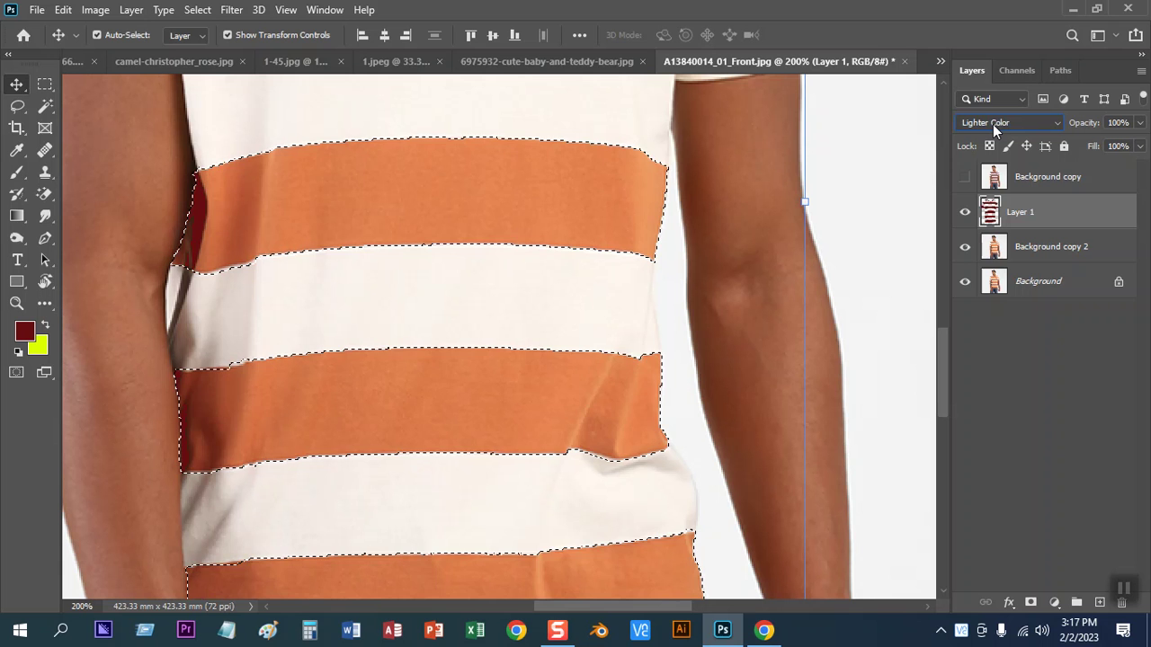
scroll(993, 124, "down", 1)
scroll(993, 124, "down", 1)
scroll(993, 125, "down", 1)
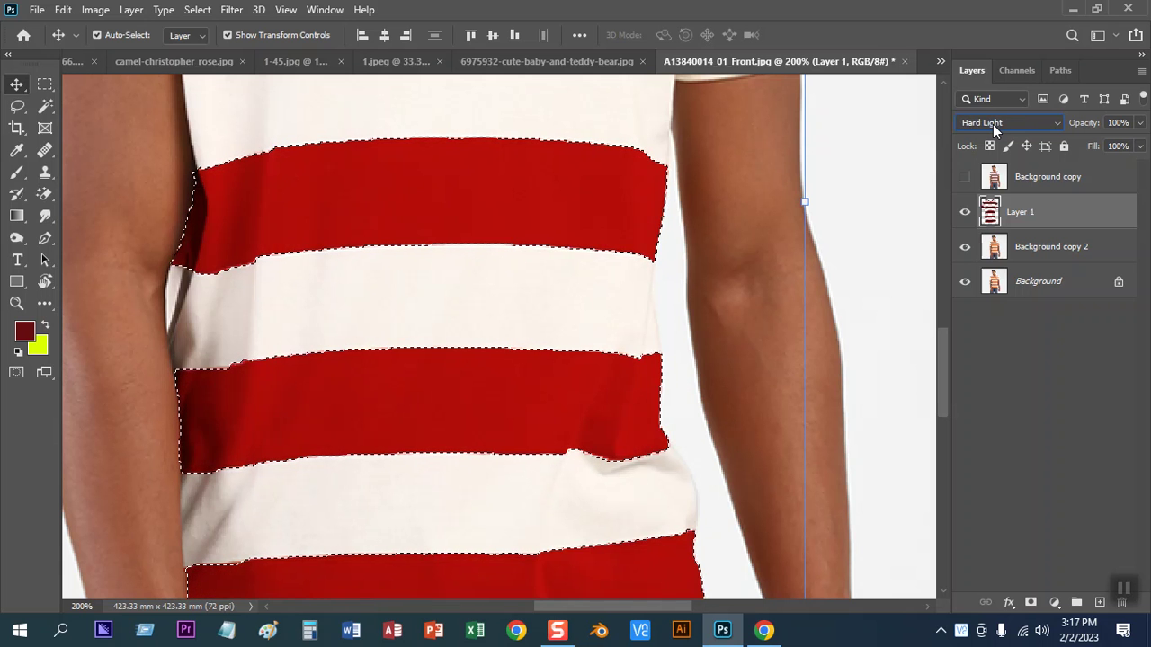
scroll(993, 124, "down", 1)
scroll(993, 124, "down", 1)
scroll(993, 124, "down", 1)
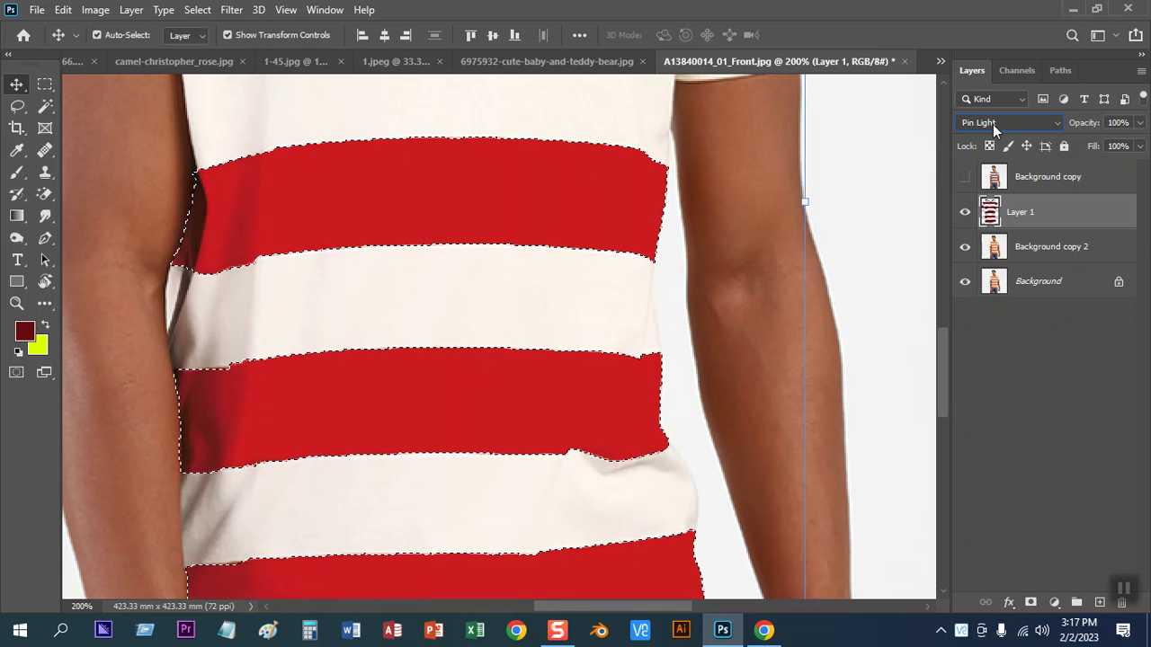
left_click(993, 124)
left_click(981, 126)
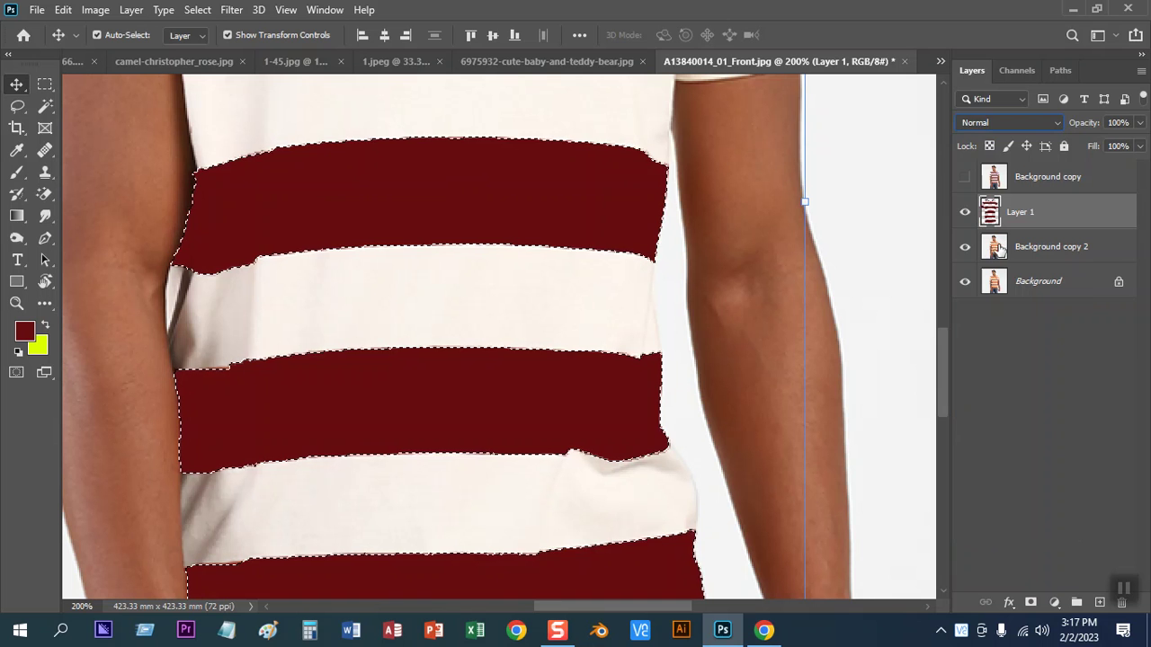
left_click(965, 211)
Hide Background copy 2, show the muted-red Background copy, zoom out, and deselect the stripes
left_click(965, 247)
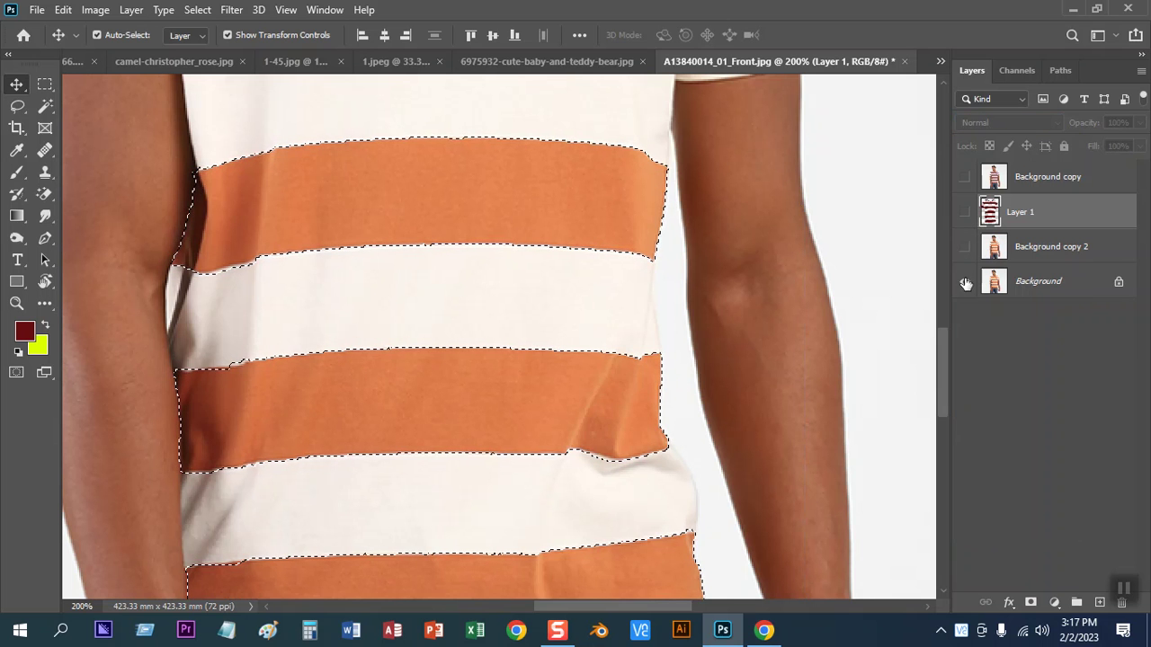
left_click(965, 177)
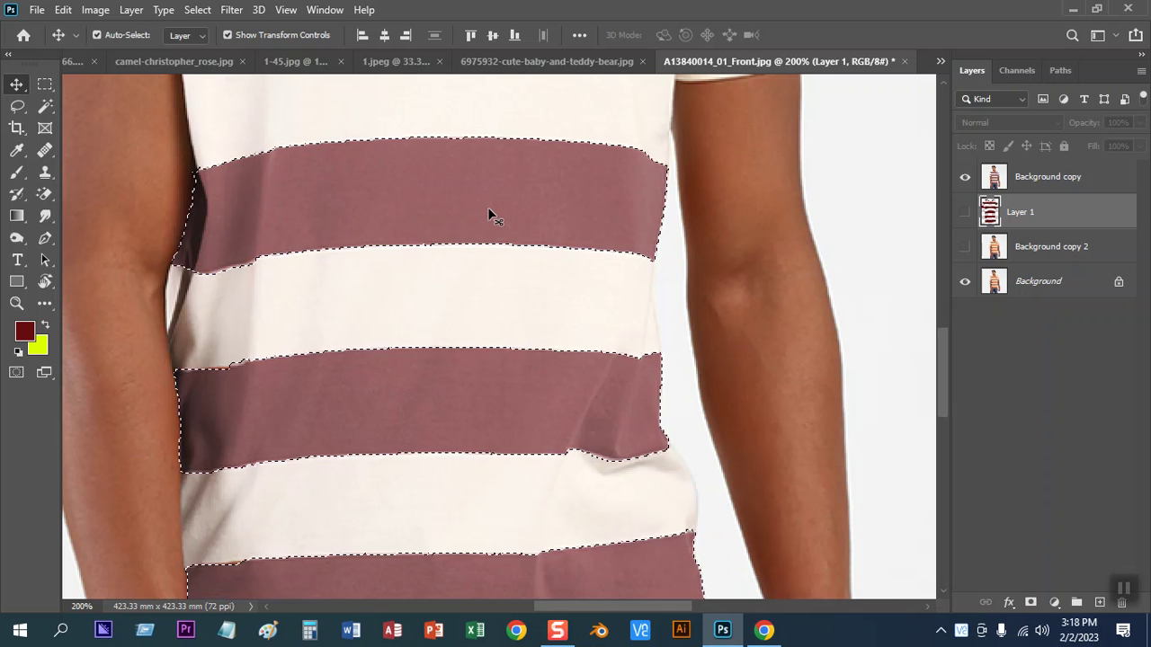
key("ctrl+minus")
key("ctrl+minus")
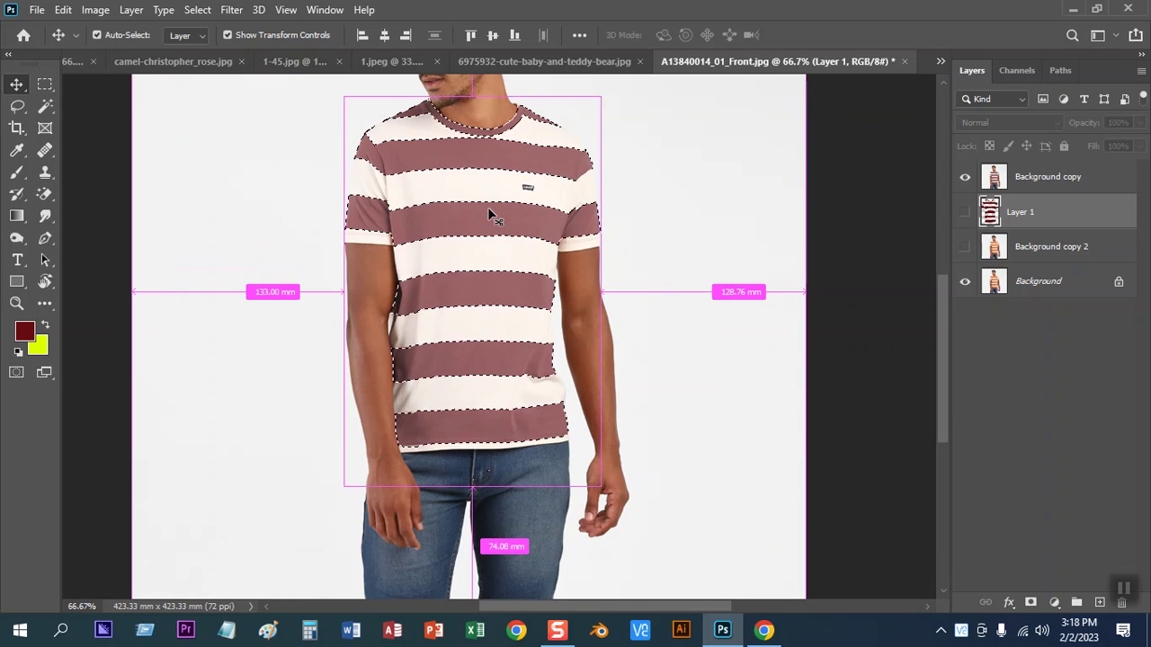
left_click(820, 304)
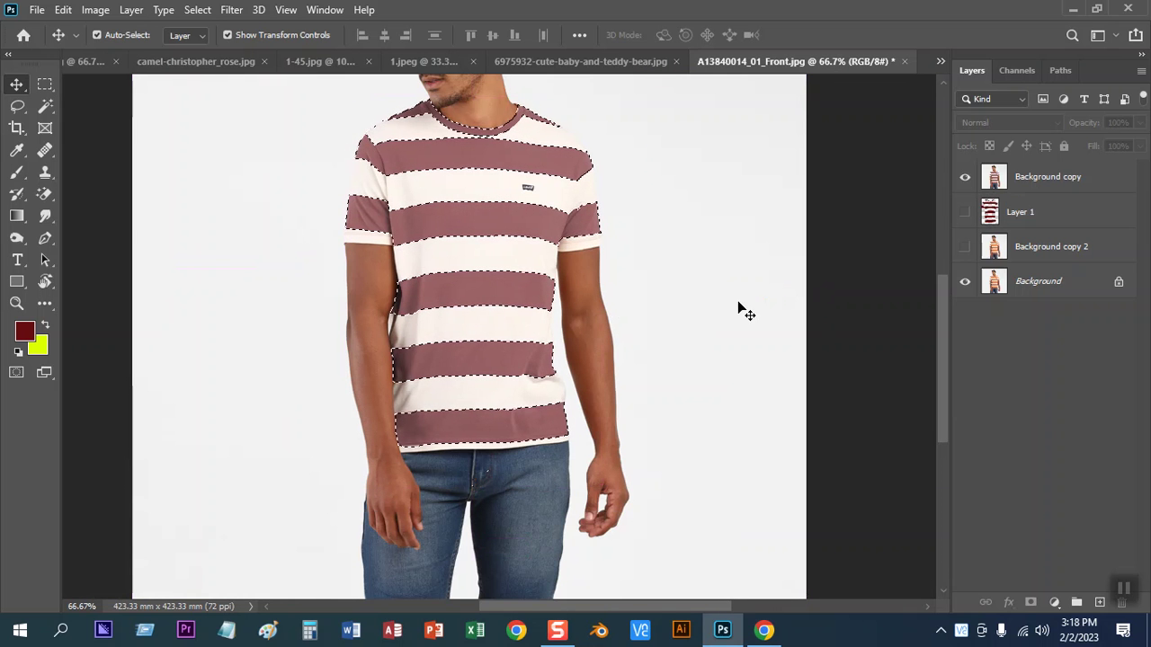
key("ctrl+d")
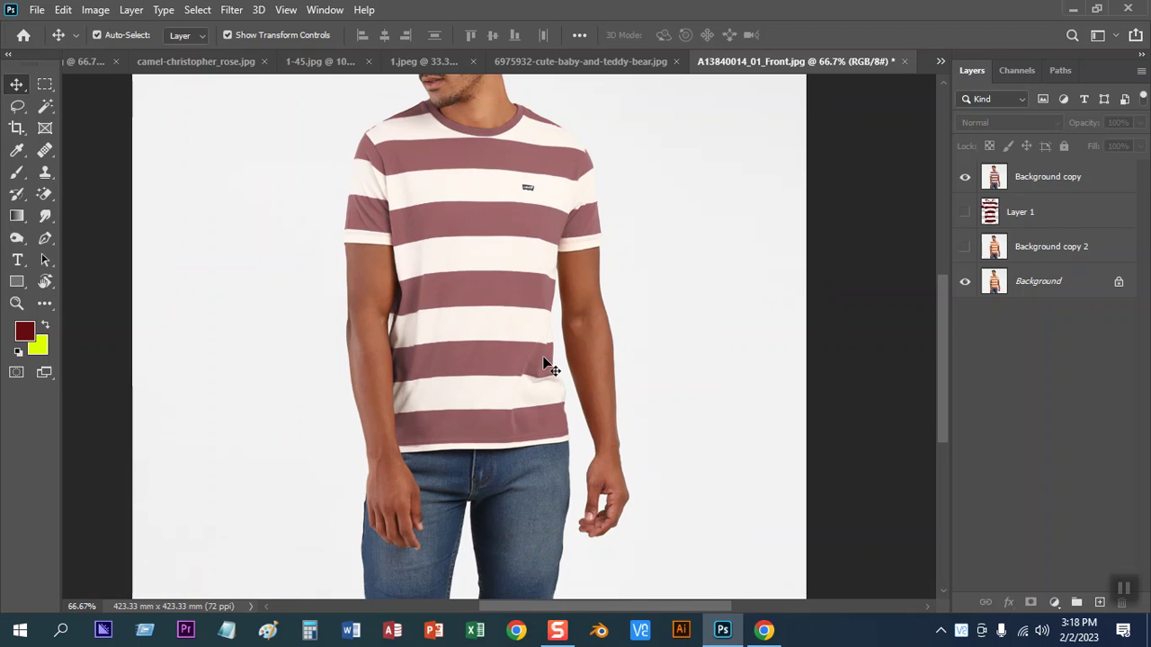
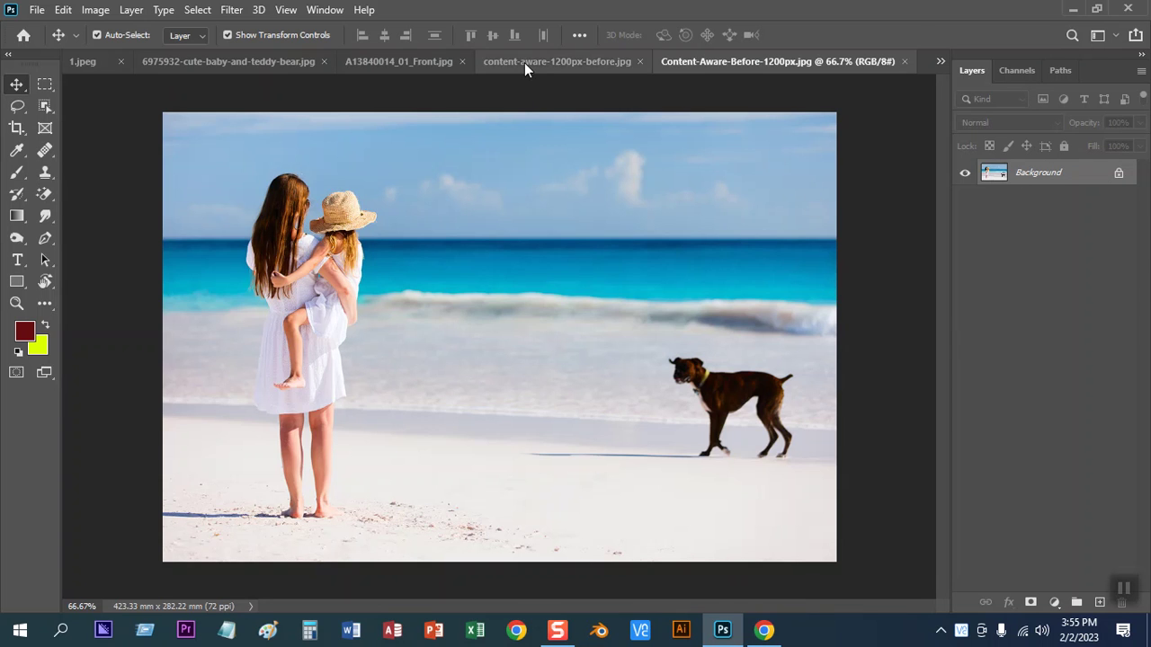
Close the baby-and-teddy-bear image
left_click(525, 63)
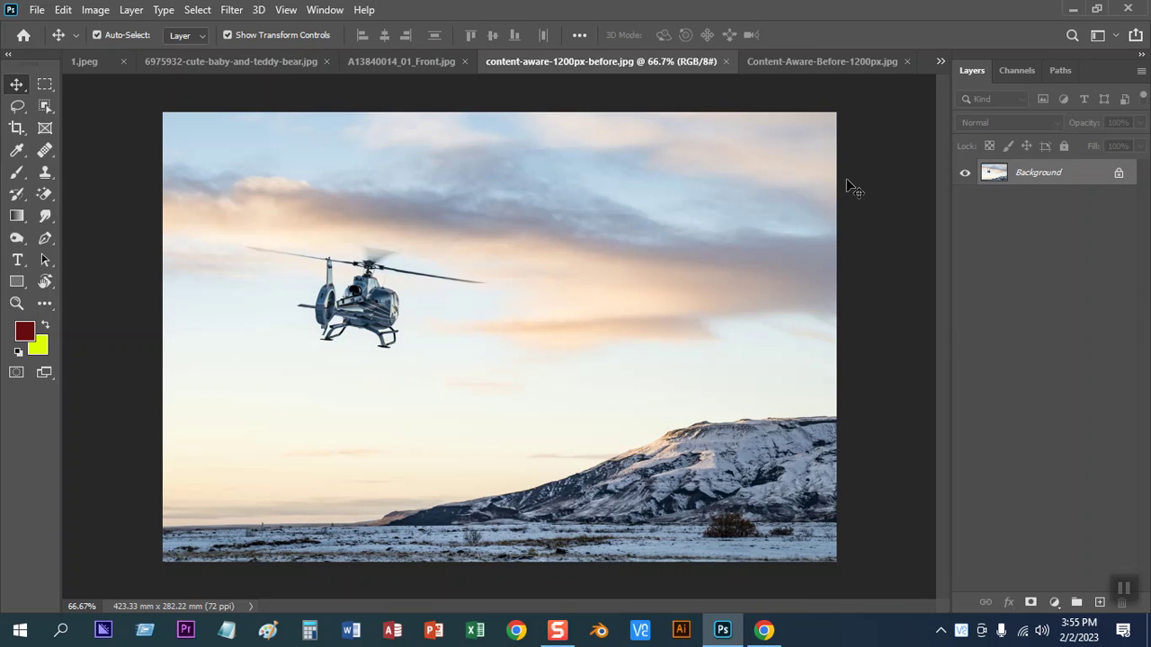
left_click(408, 64)
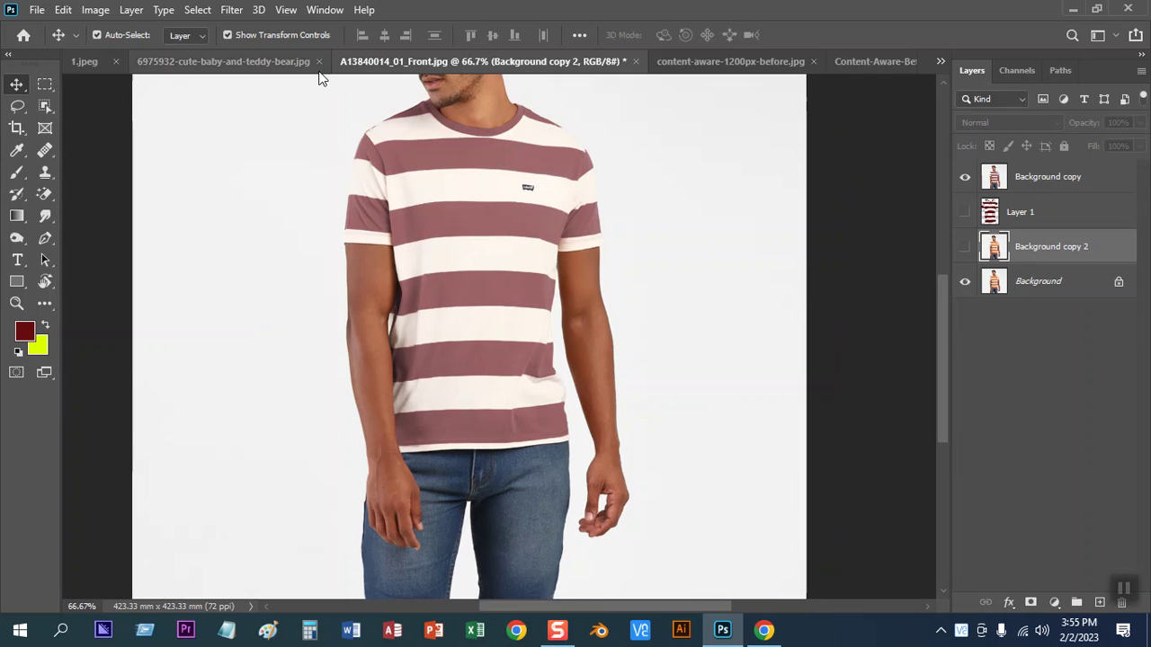
left_click(308, 69)
left_click(471, 62)
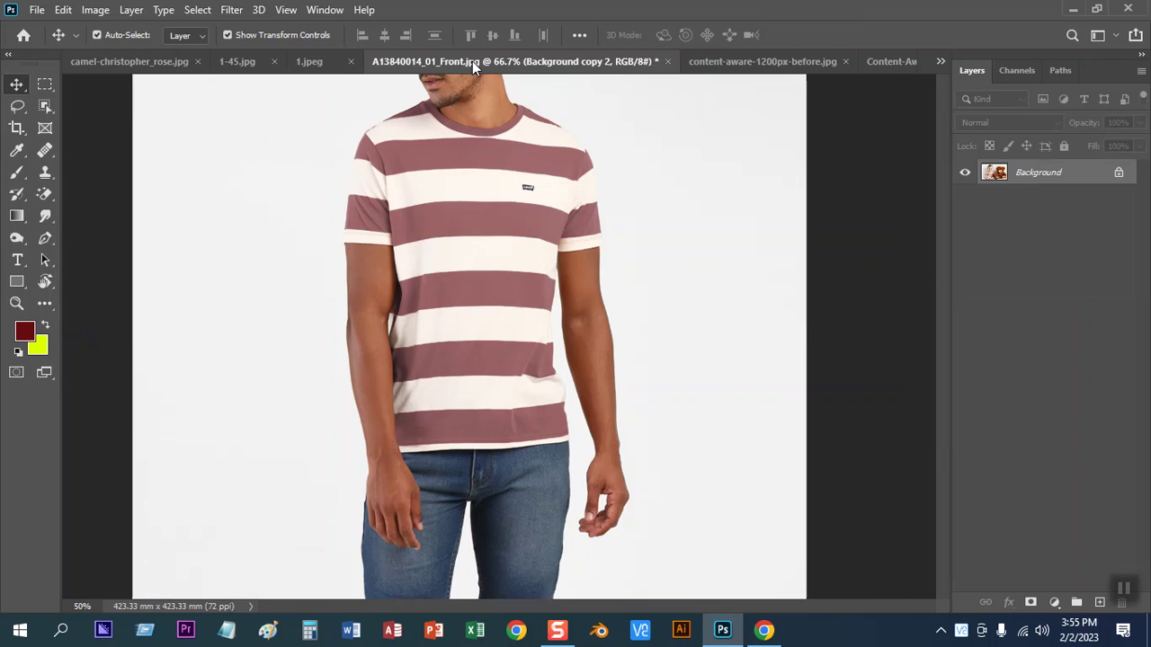
Close the striped T-shirt and 1.jpeg shampoo bottle images without saving
left_click(668, 62)
left_click(587, 241)
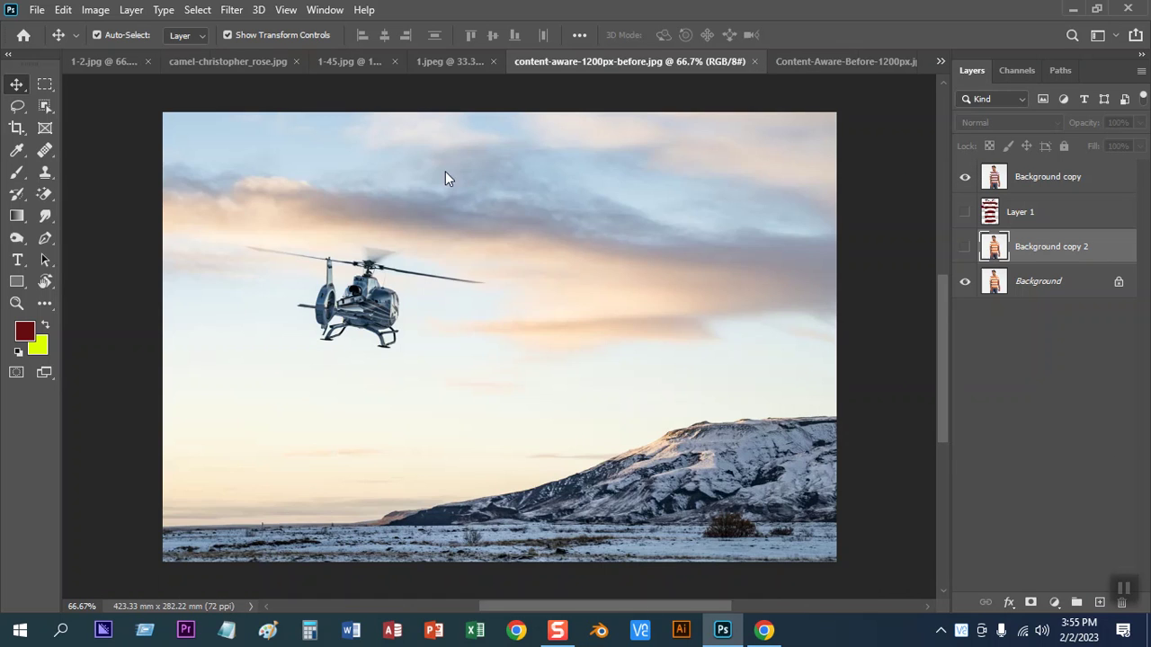
left_click(472, 60)
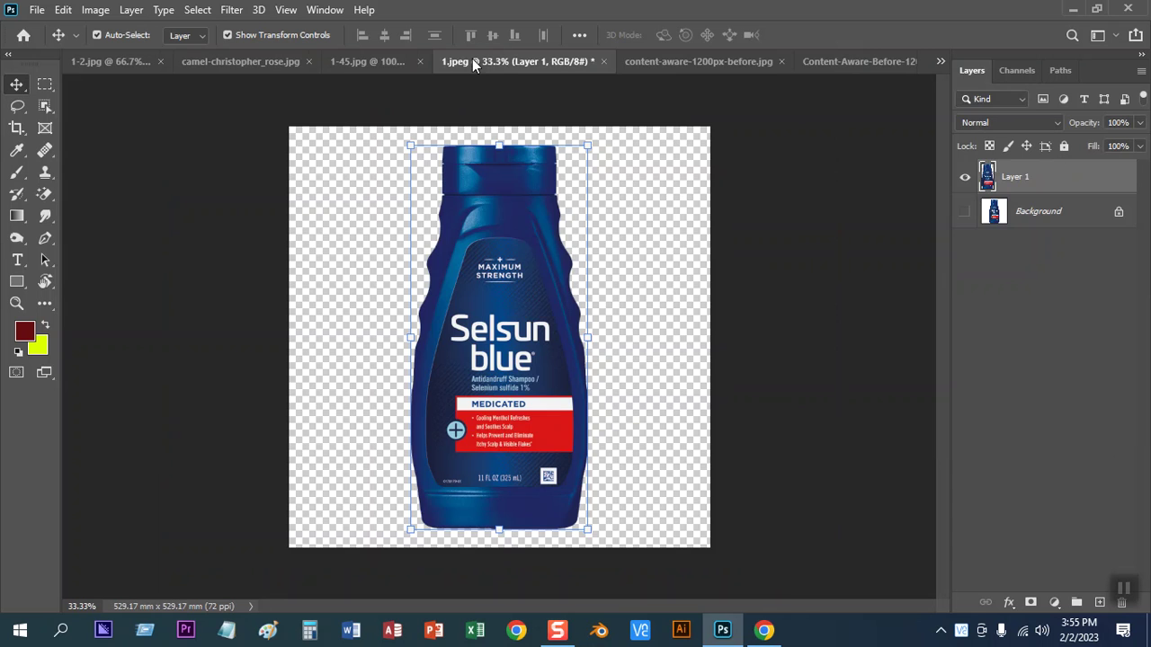
left_click(604, 61)
left_click(611, 245)
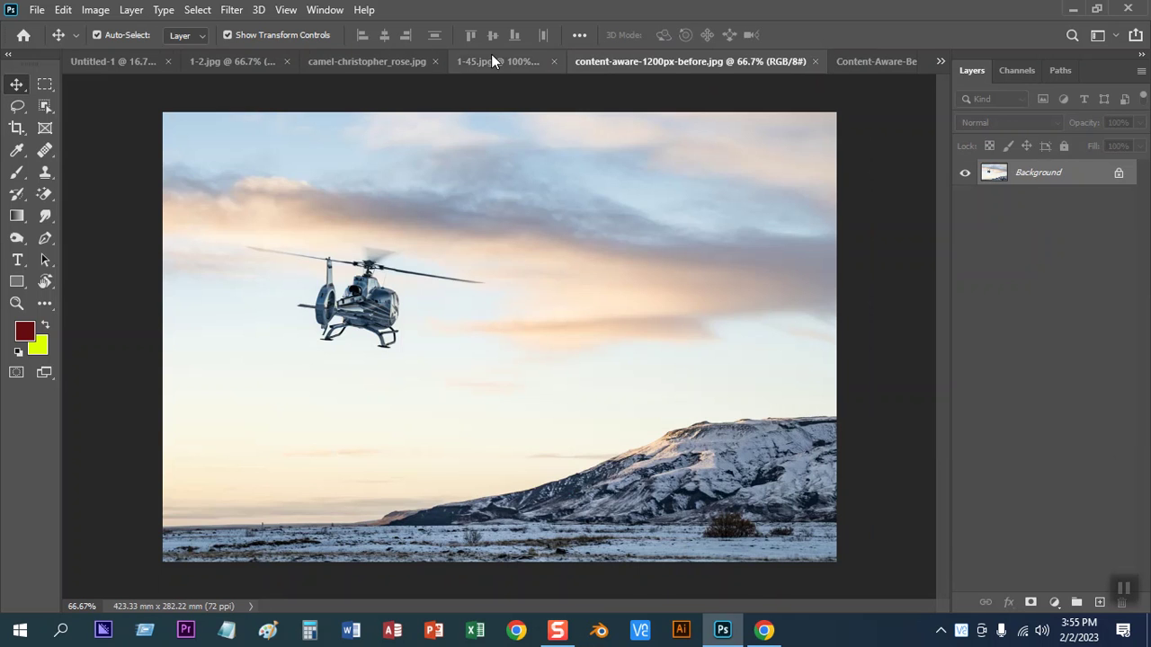
Close the 1-45.jpg box mockup unsaved and bring up the beach photo 1-2.jpg
left_click(535, 61)
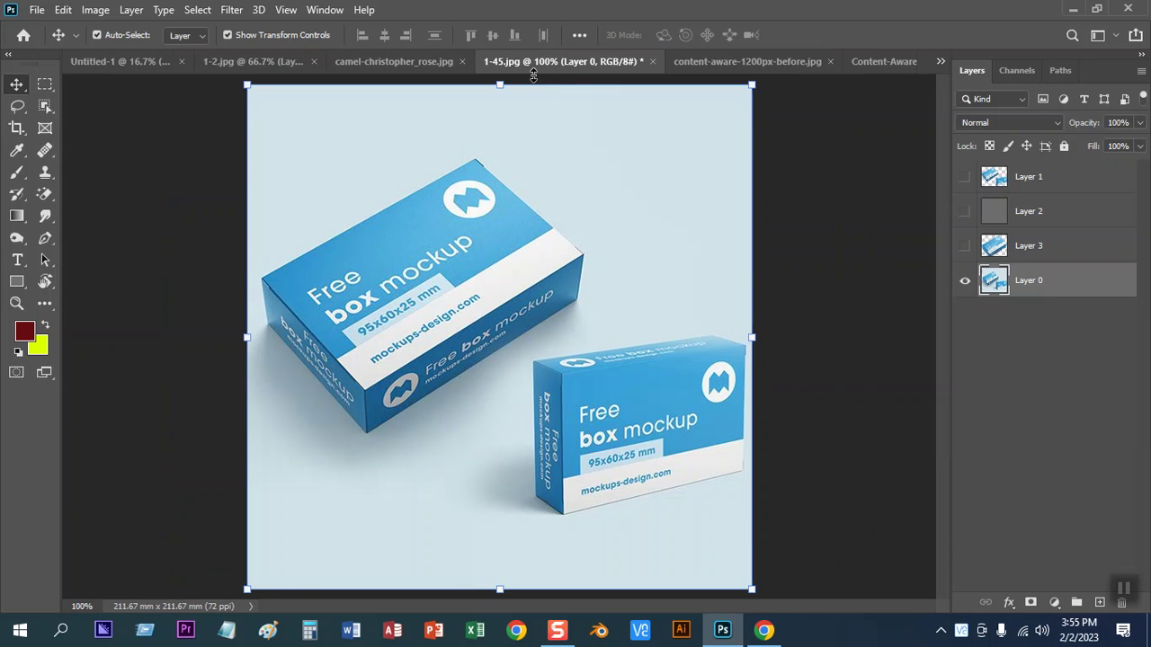
left_click(652, 62)
left_click(612, 241)
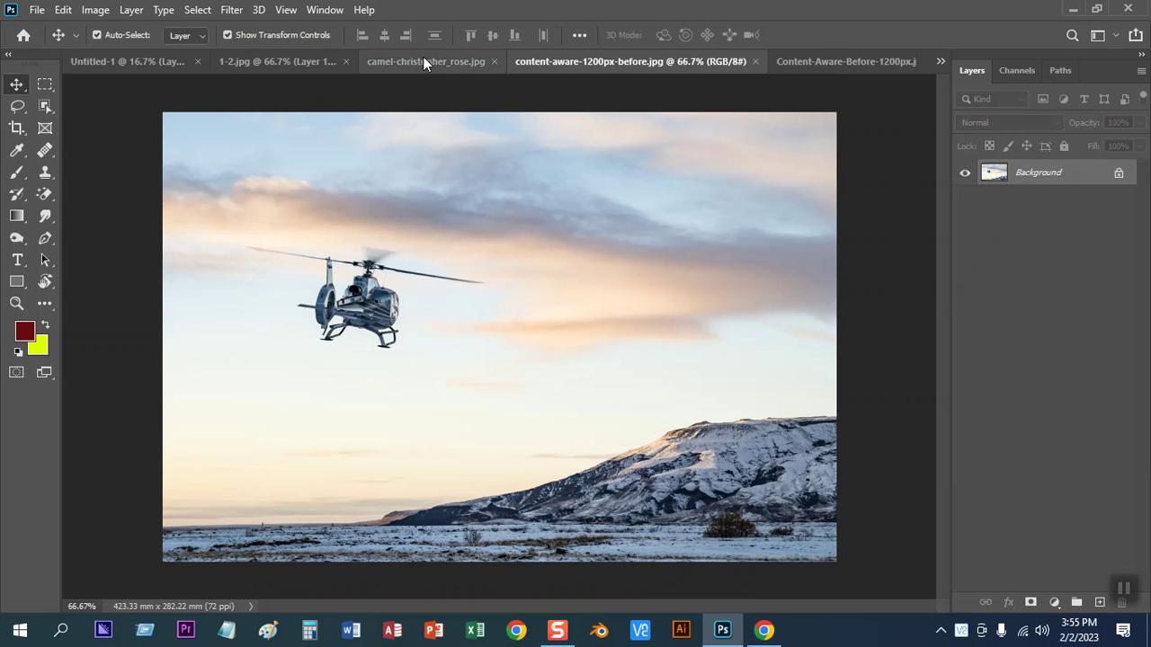
left_click(424, 60)
left_click(701, 65)
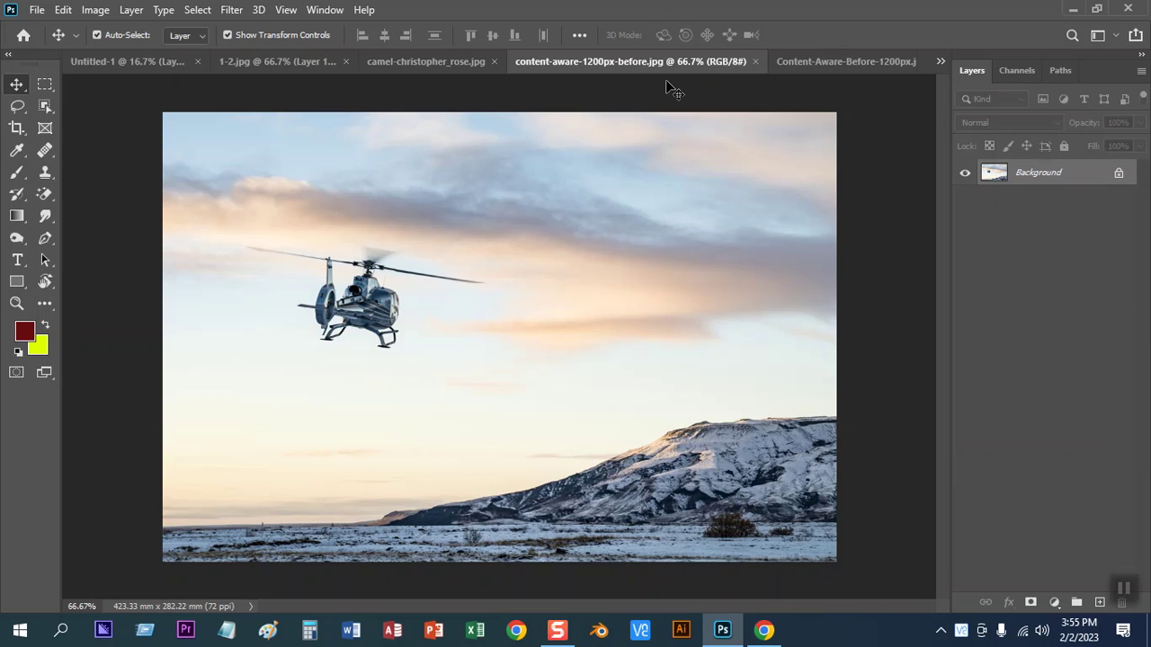
left_click(272, 56)
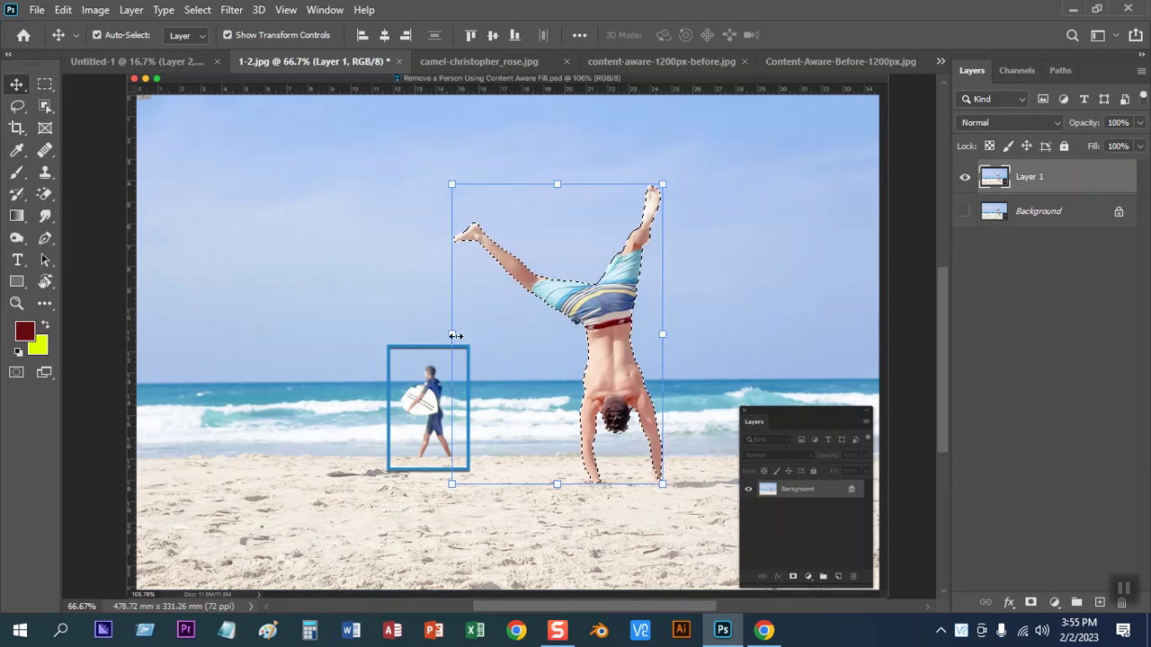
Drop the old selection, delete Layer 1, and marquee-select around the handstanding man
key("ctrl+d")
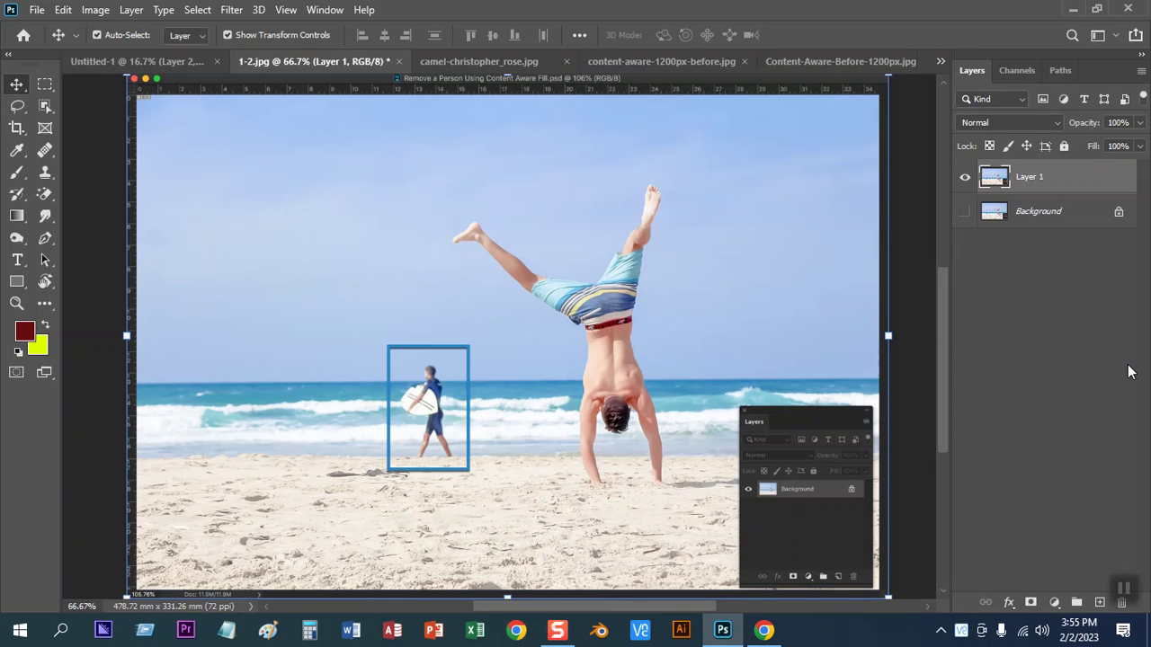
key("ctrl+e")
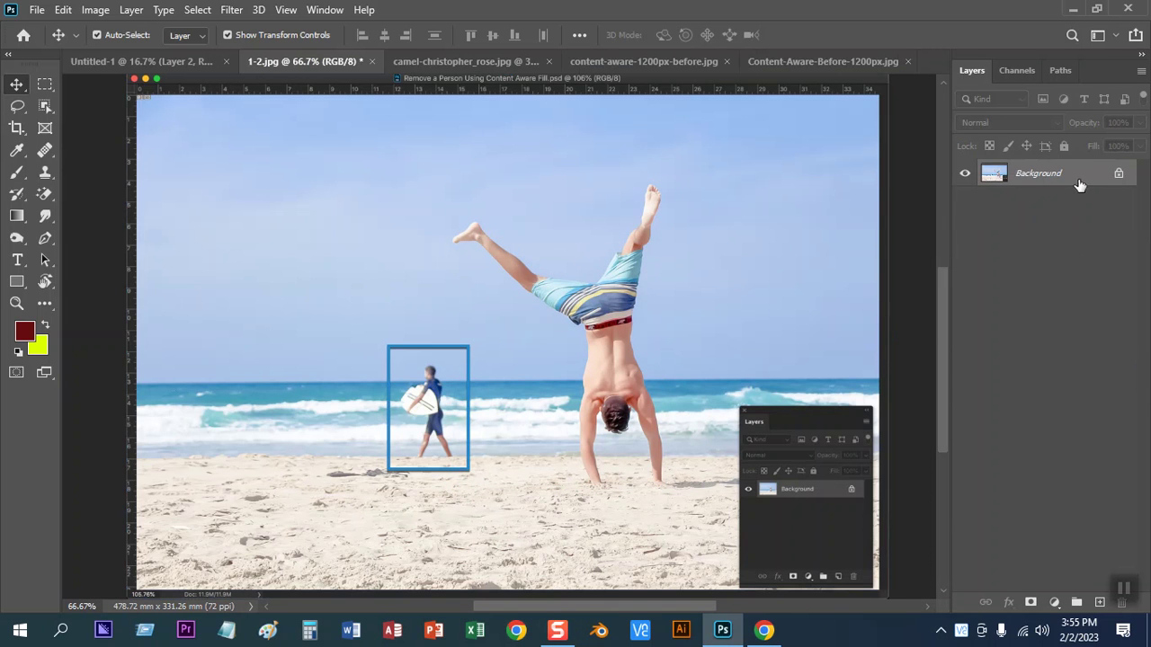
left_click(46, 87)
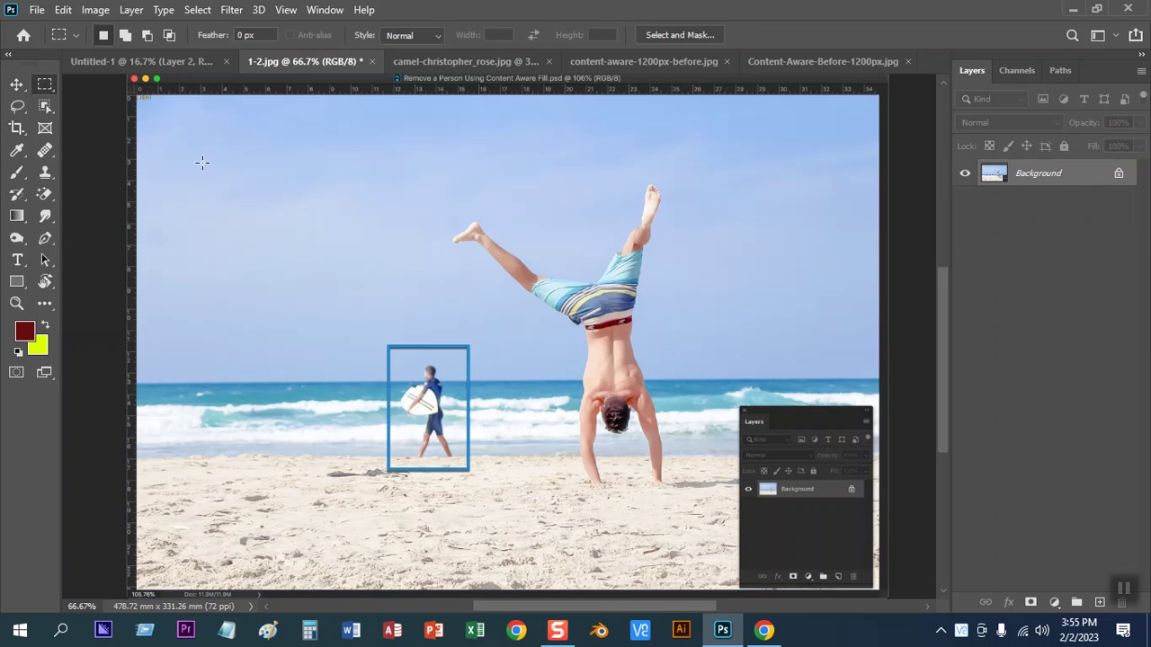
left_click_drag(447, 155, 695, 486)
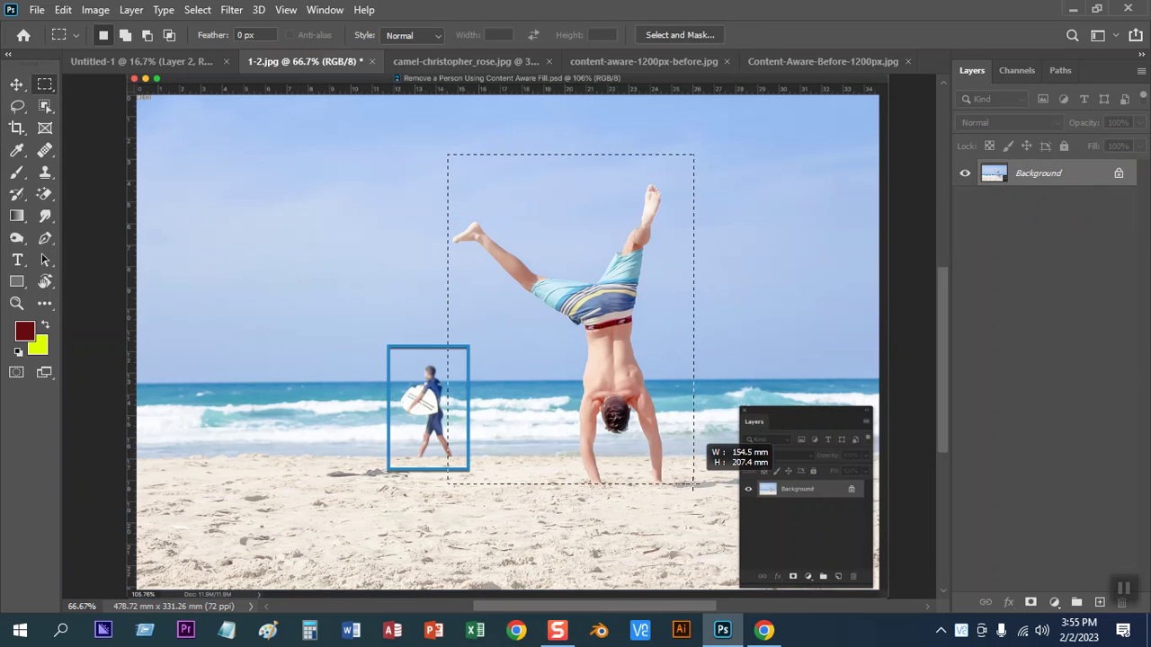
Redraw a taller rectangle around the man and bring up Fill set to Content-Aware
key("shift+BackSpace")
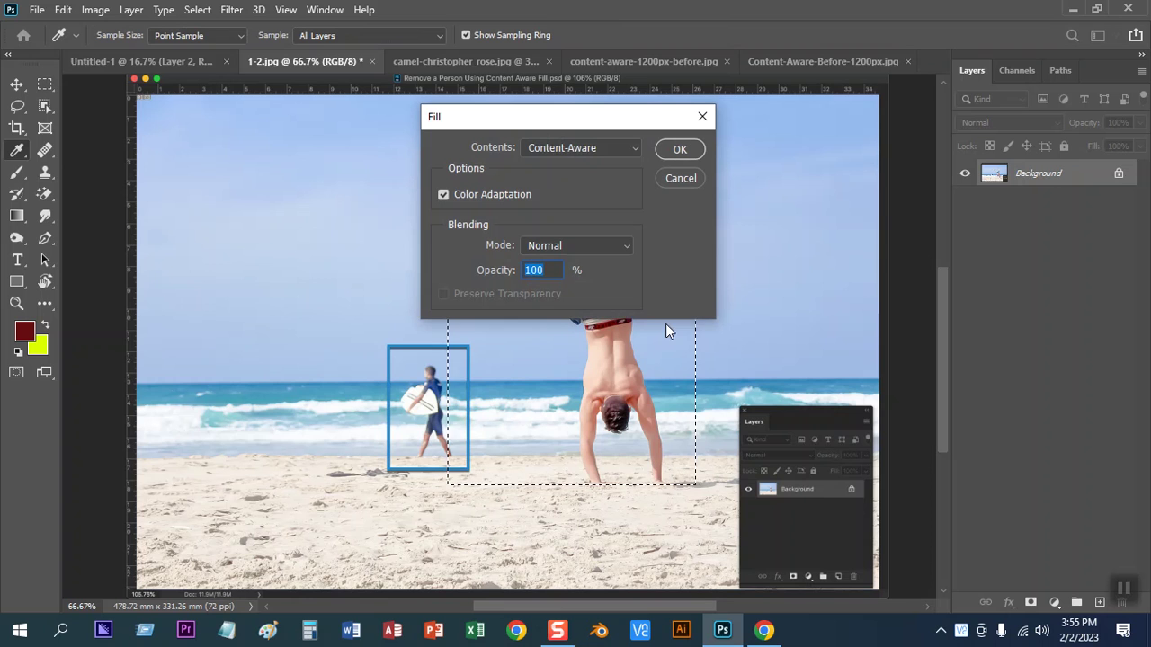
left_click(593, 148)
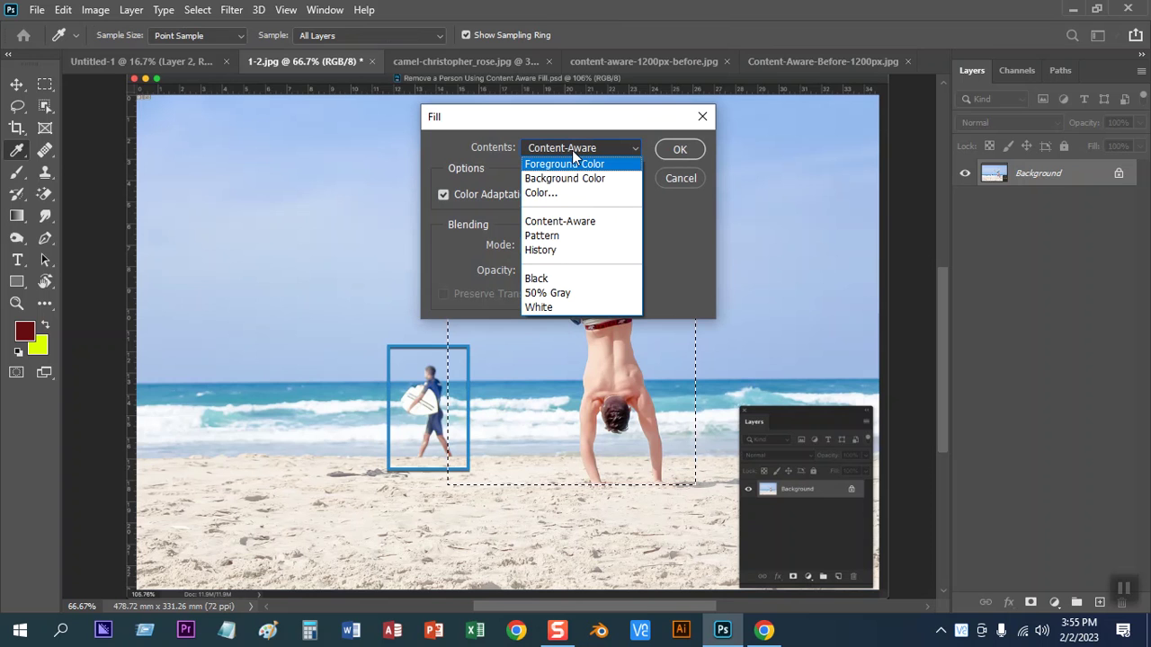
left_click(692, 179)
left_click(691, 177)
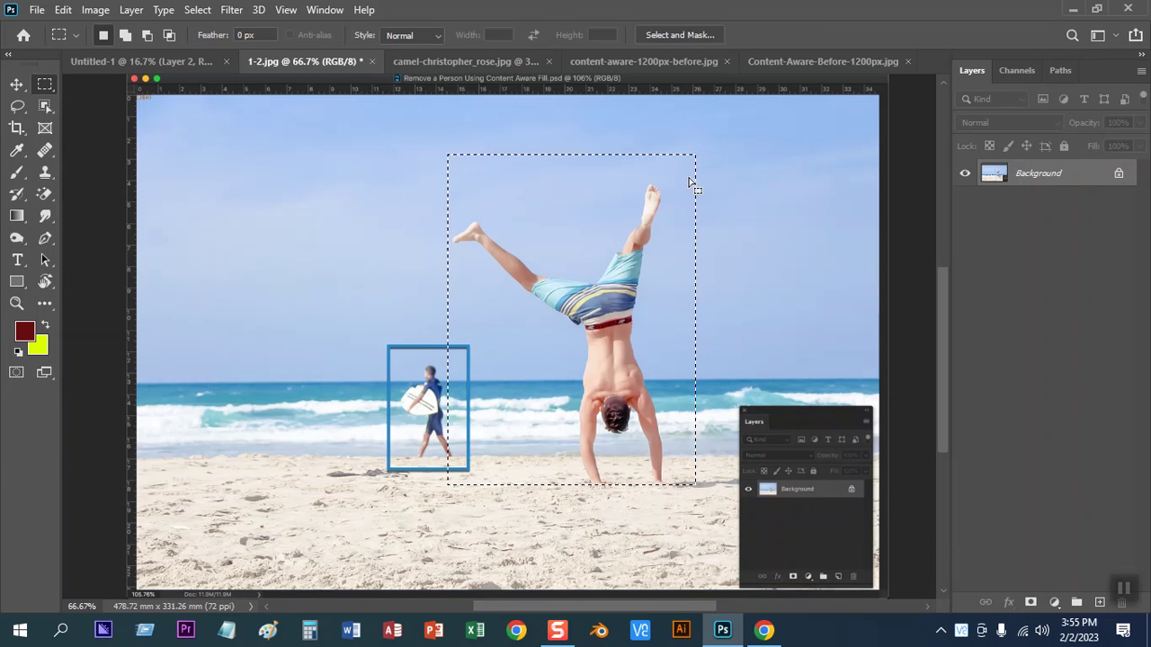
left_click(760, 259)
left_click_drag(427, 125, 689, 501)
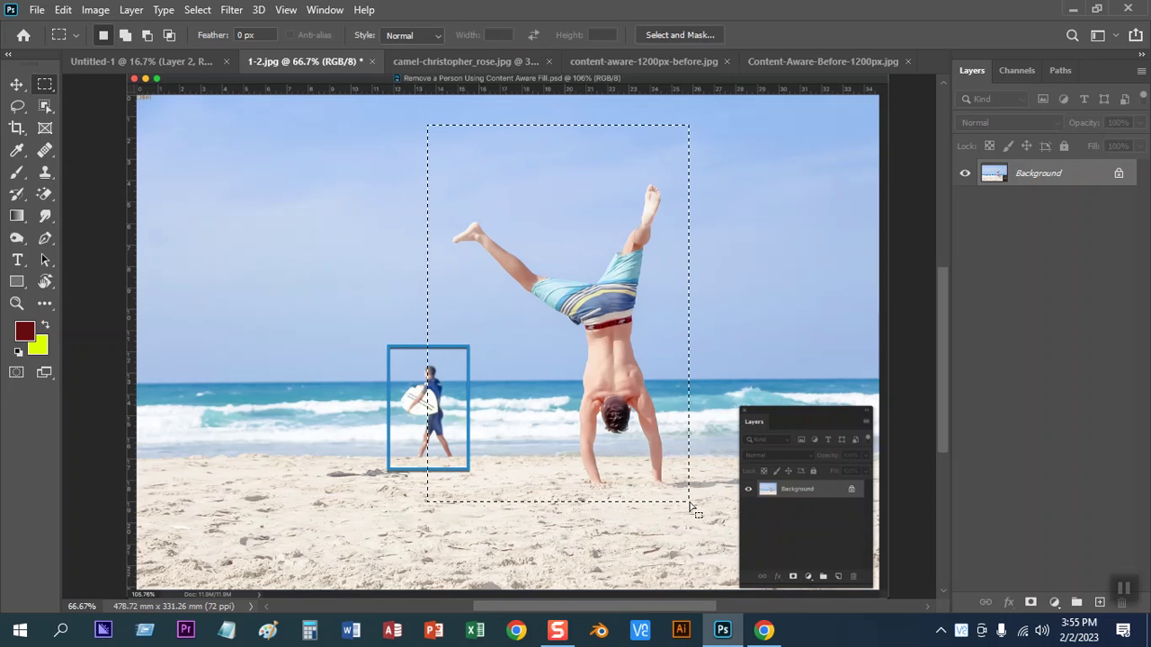
key("shift+BackSpace")
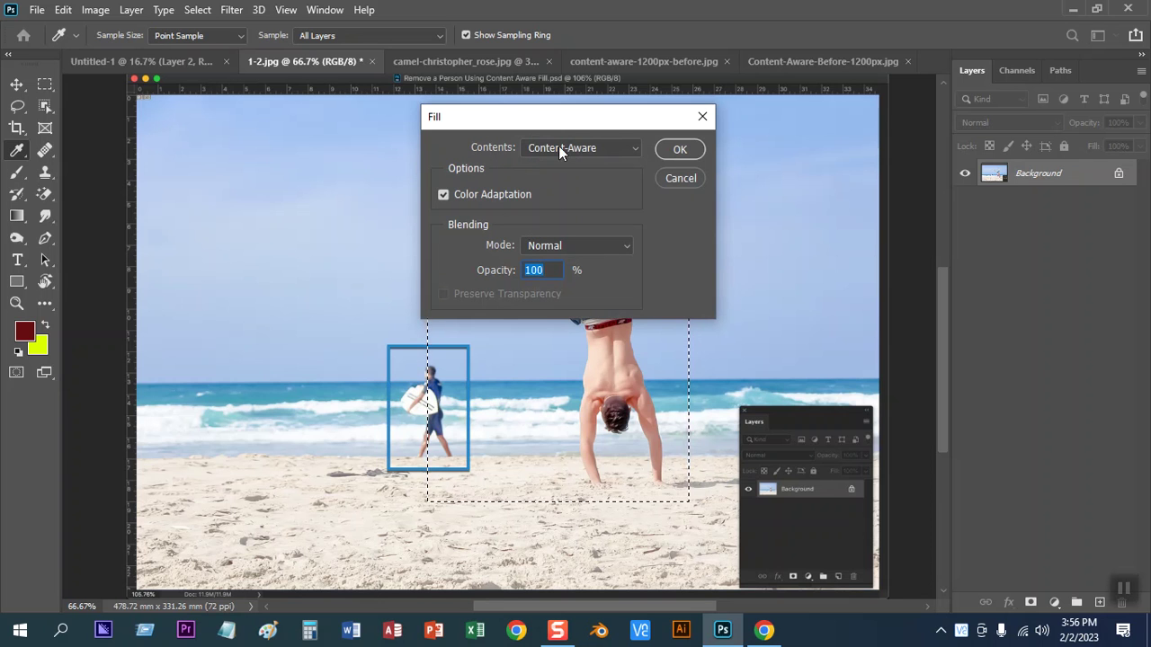
Try dark red foreground and yellow background colour fills on the selection, undoing each
left_click(594, 148)
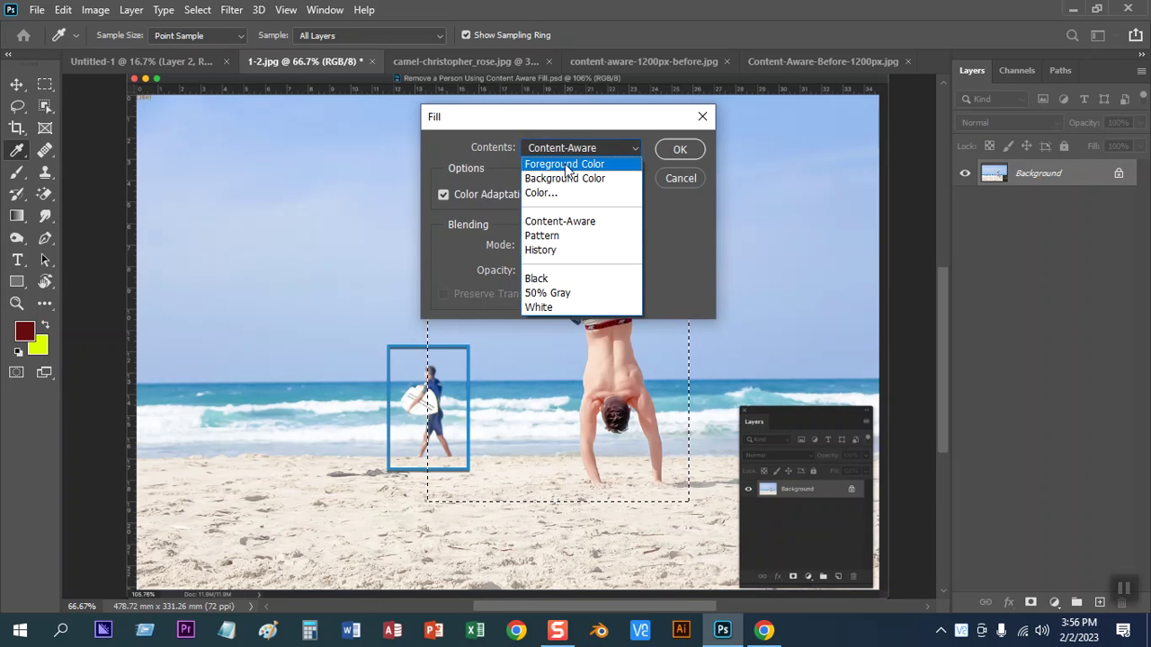
left_click(565, 160)
left_click(673, 150)
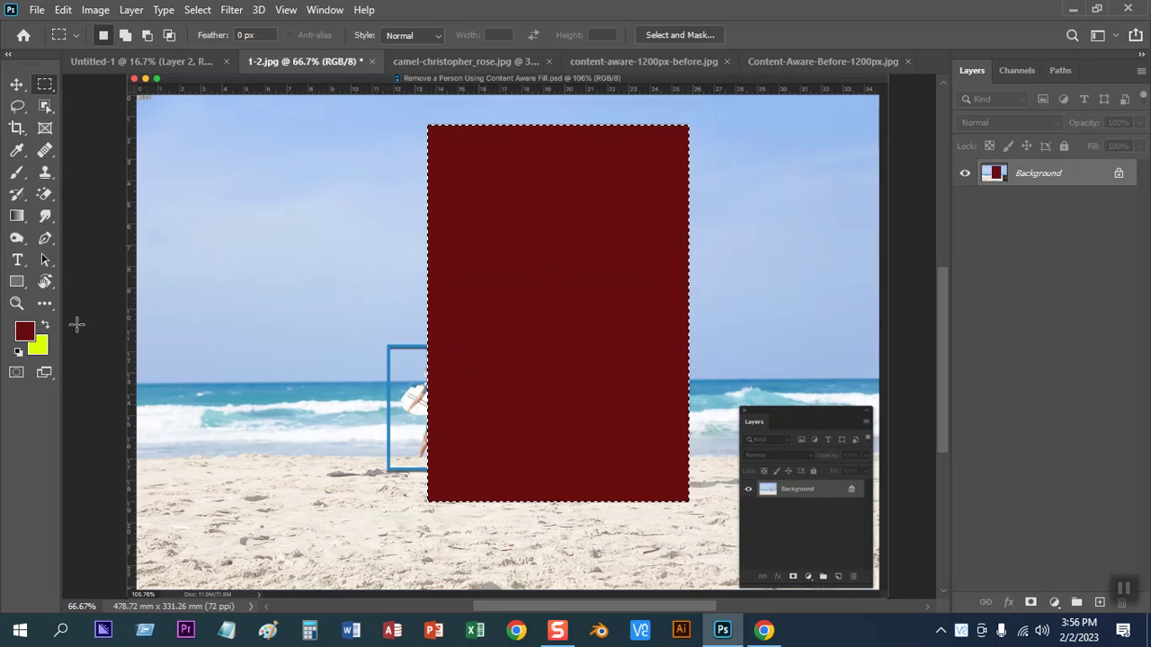
key("ctrl+z")
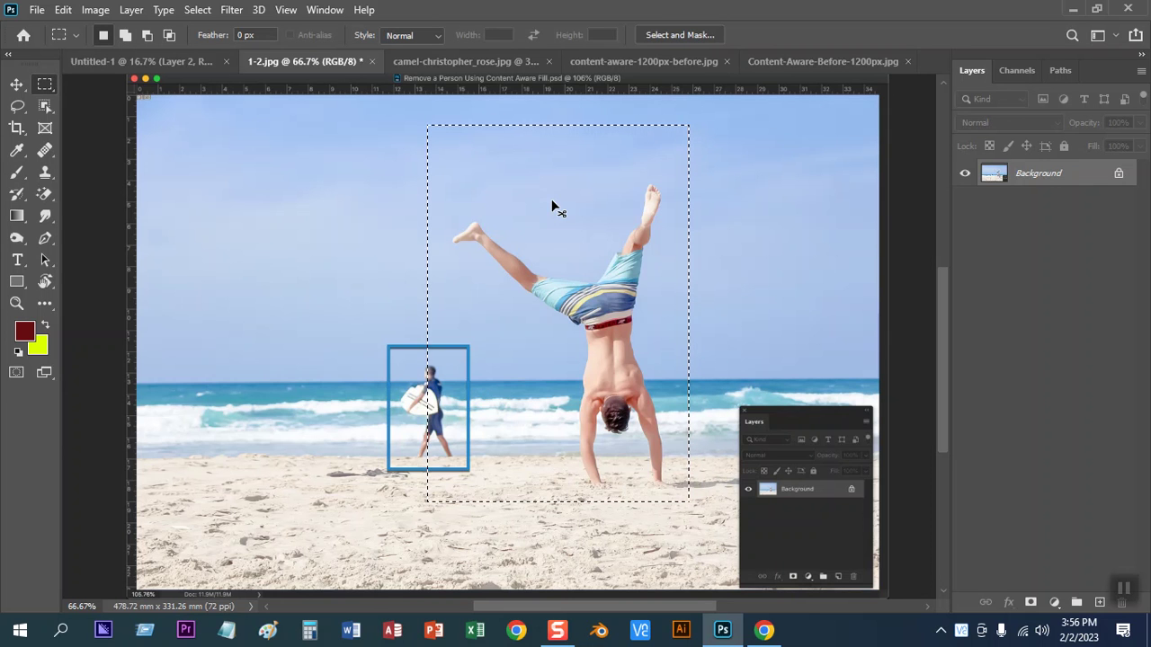
key("shift+F5")
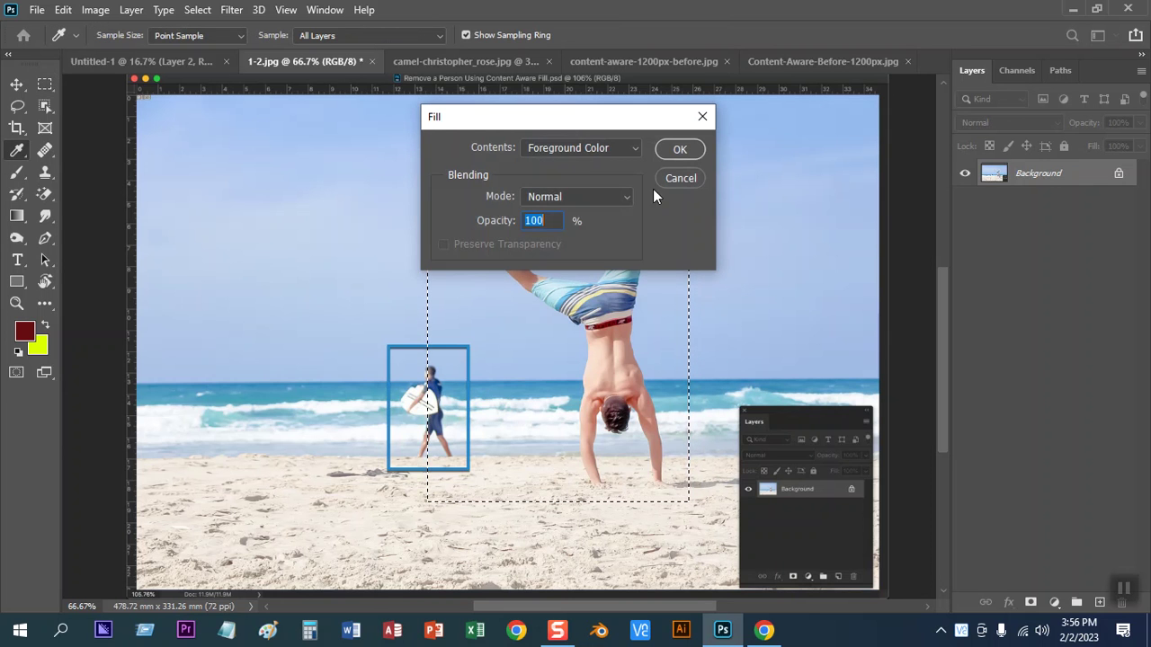
left_click(610, 154)
left_click(576, 178)
left_click(679, 150)
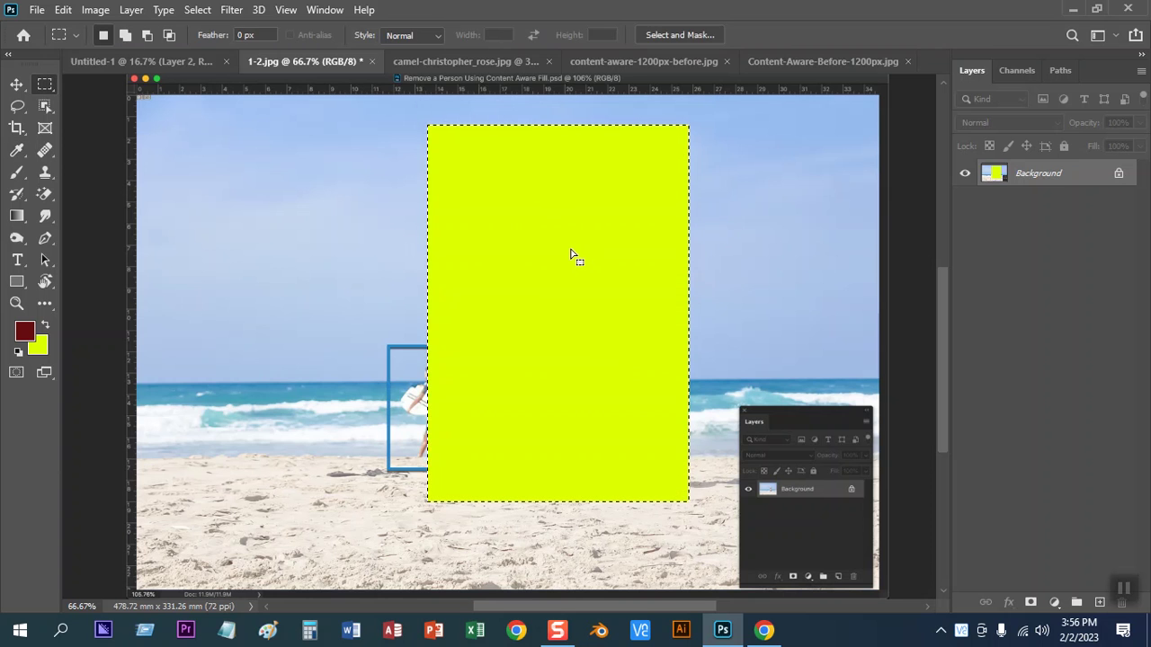
key("ctrl+z")
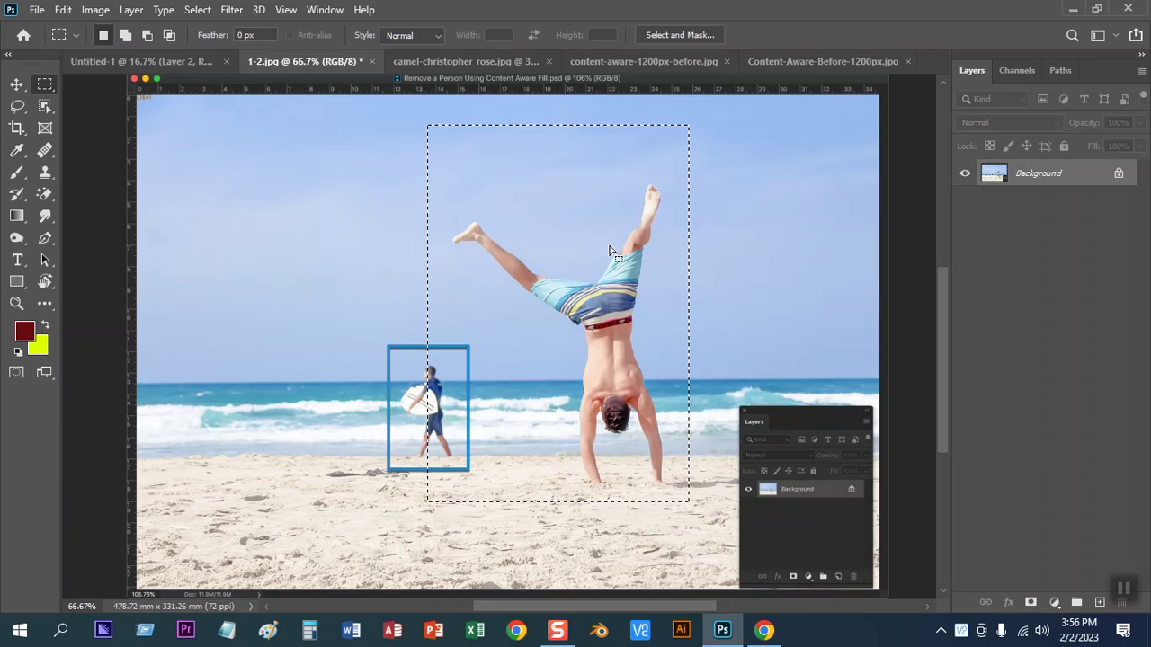
Try a custom red colour fill on the selection and undo it
key("shift+F5")
left_click(617, 145)
left_click(564, 193)
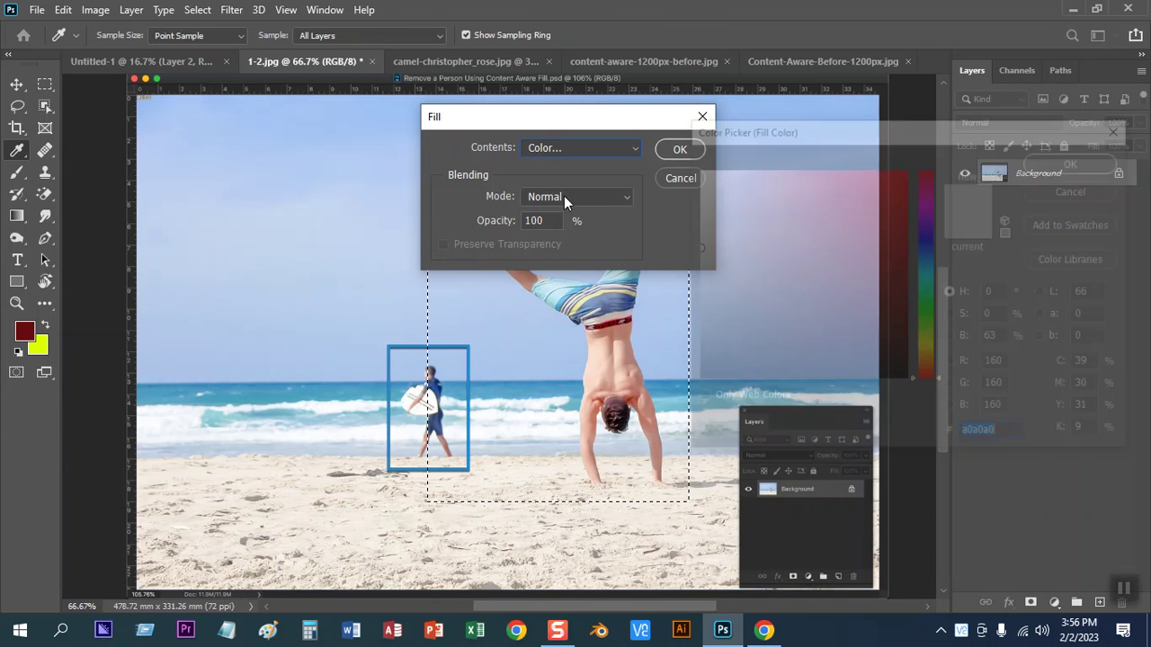
left_click(876, 188)
left_click(1077, 160)
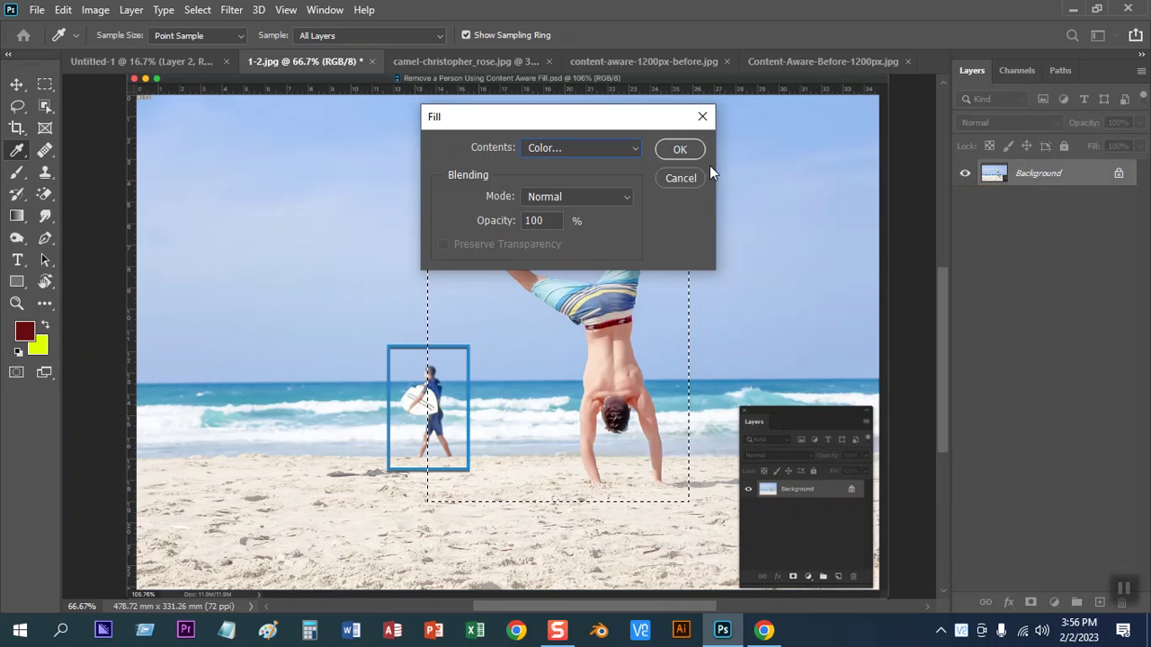
left_click(687, 156)
key("ctrl+z")
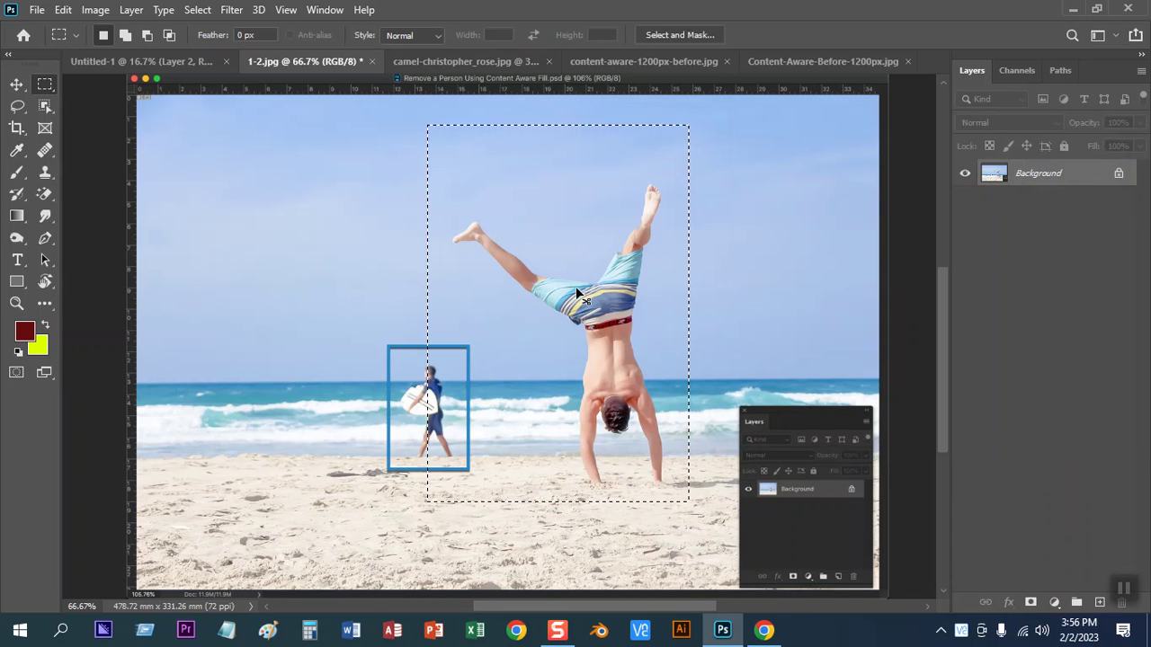
Fill the selection with a blue texture pattern, undo it, and clear the selection
key("shift+F5")
left_click(629, 148)
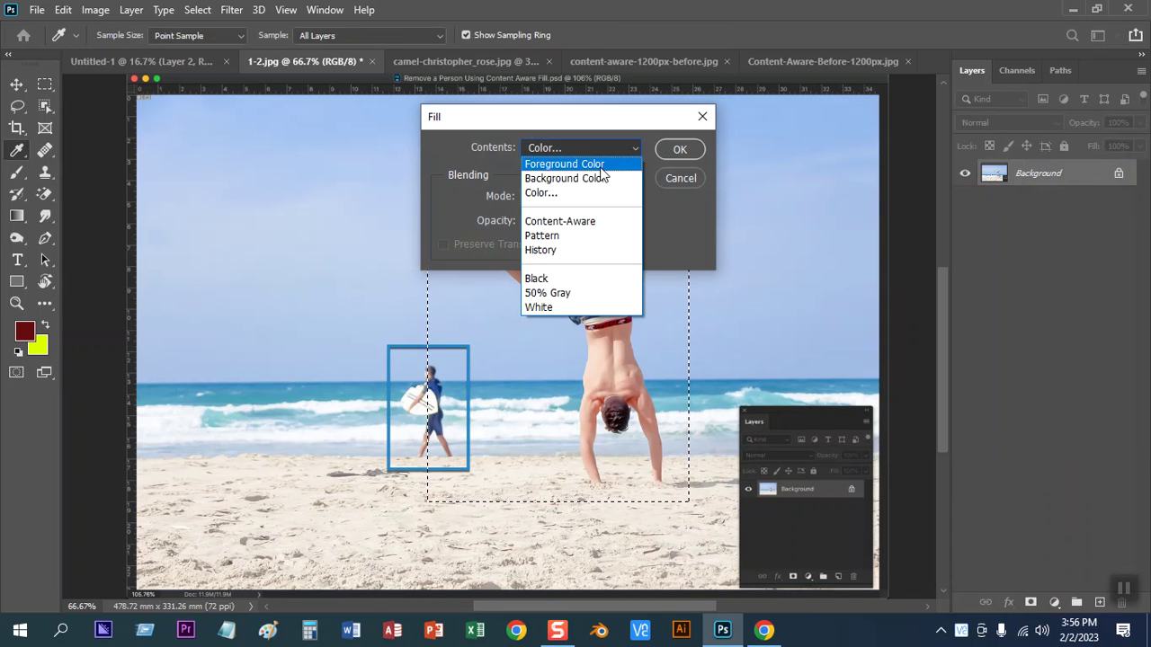
left_click(544, 236)
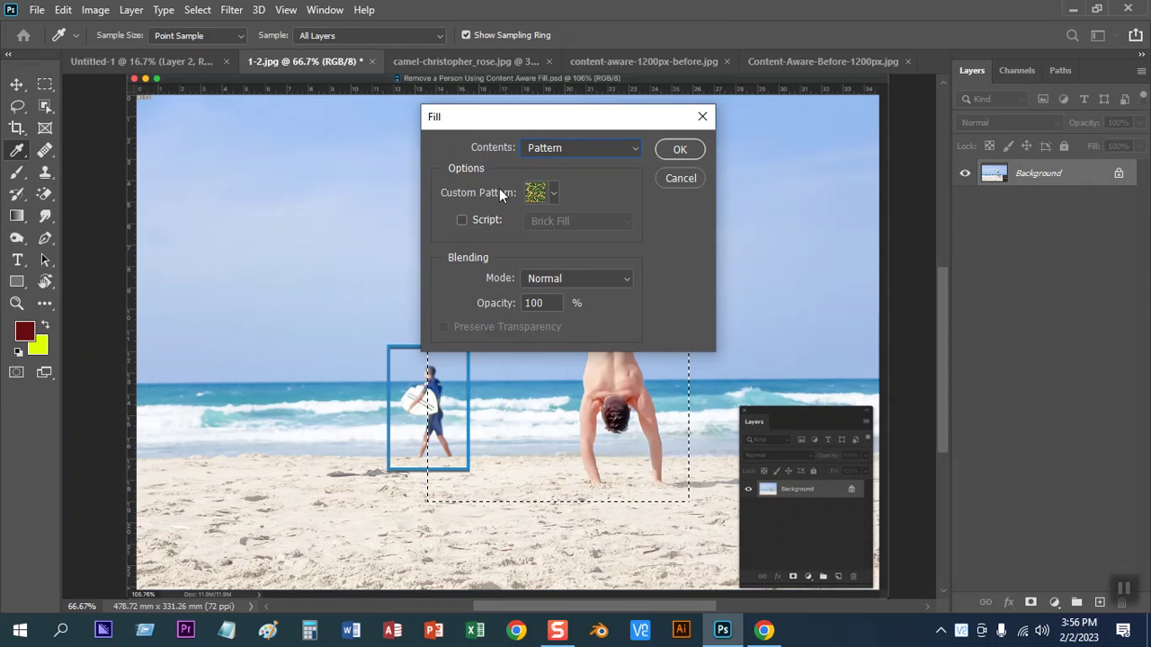
left_click(551, 195)
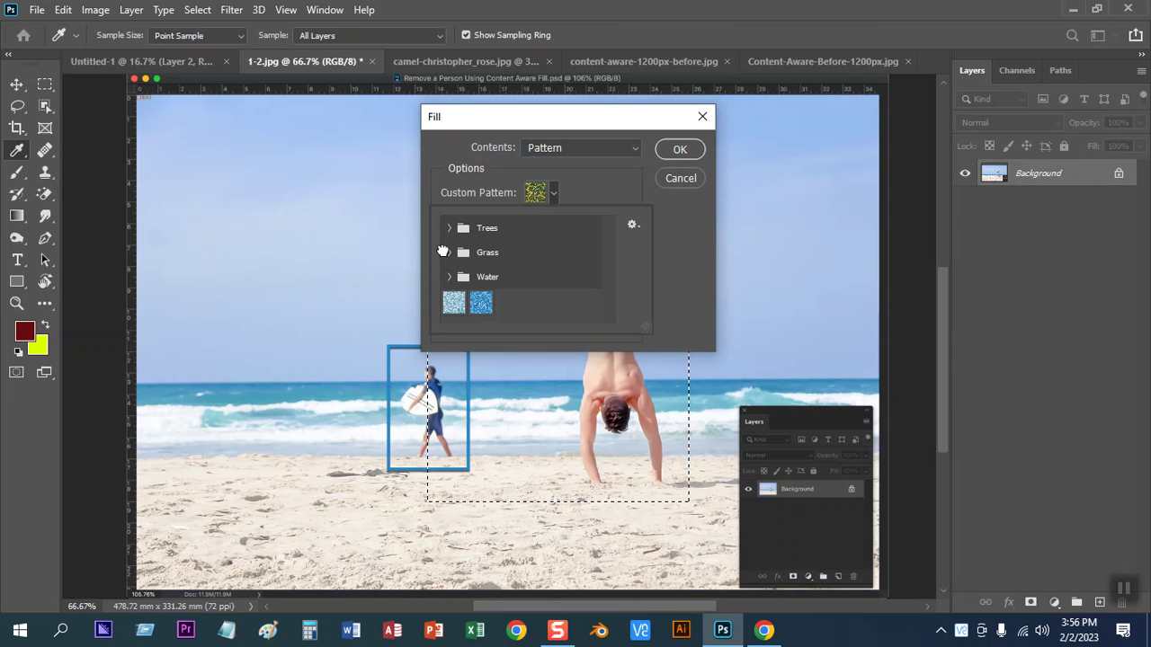
left_click(453, 302)
left_click(677, 153)
left_click(680, 150)
key("ctrl+z")
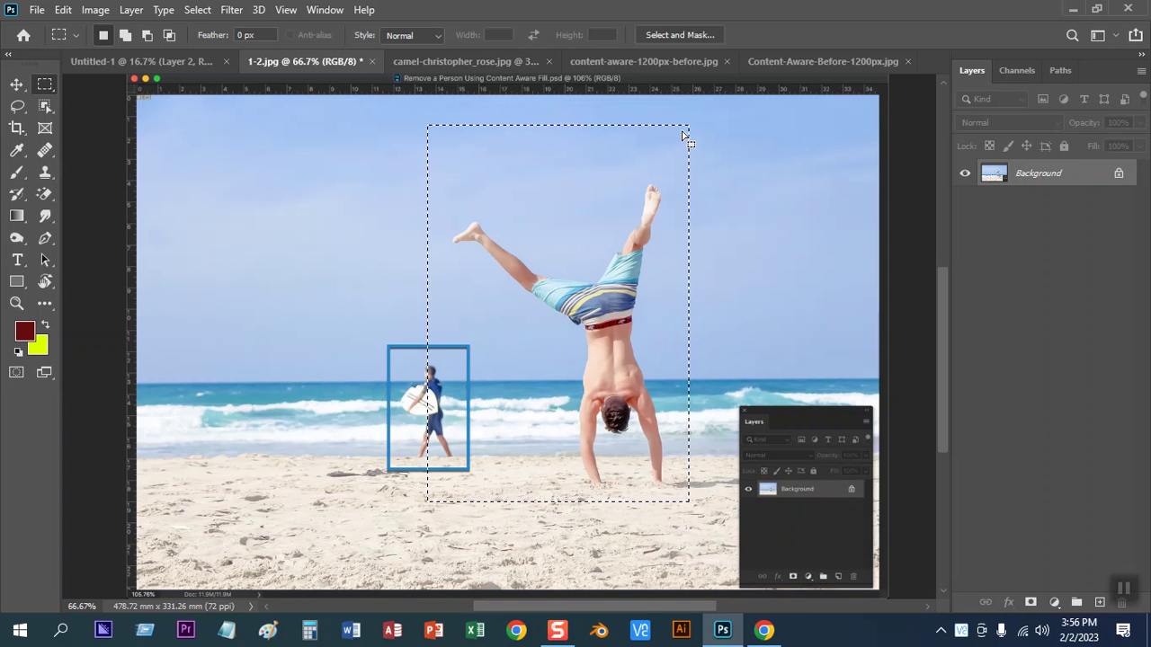
left_click(620, 250)
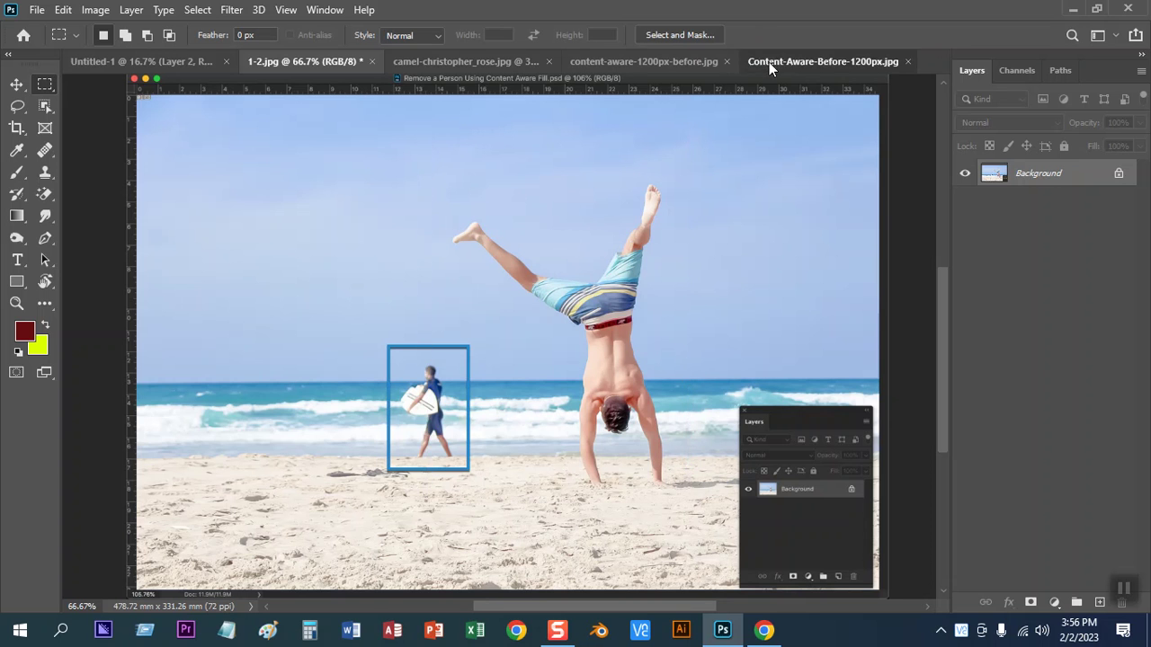
Switch to the Content-Aware-Before-1200px.jpg photo of the woman, child and dog
left_click(769, 62)
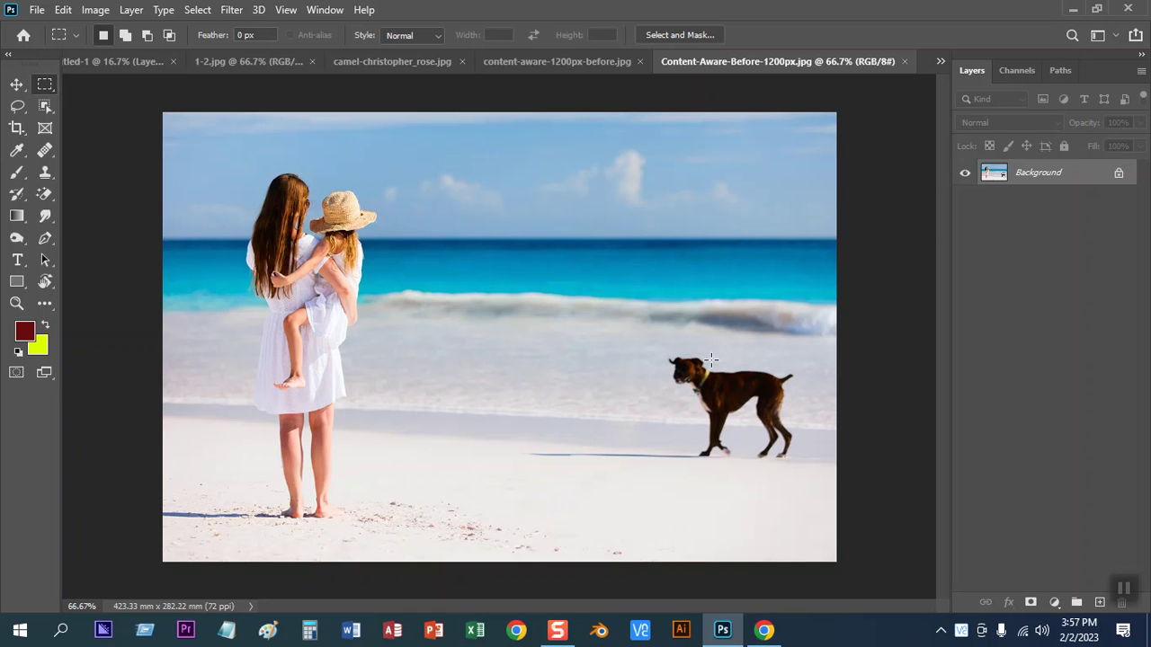
Duplicate the photo to a hidden Layer 1, select Background, and zoom to 200% on the dog
key("ctrl+plus")
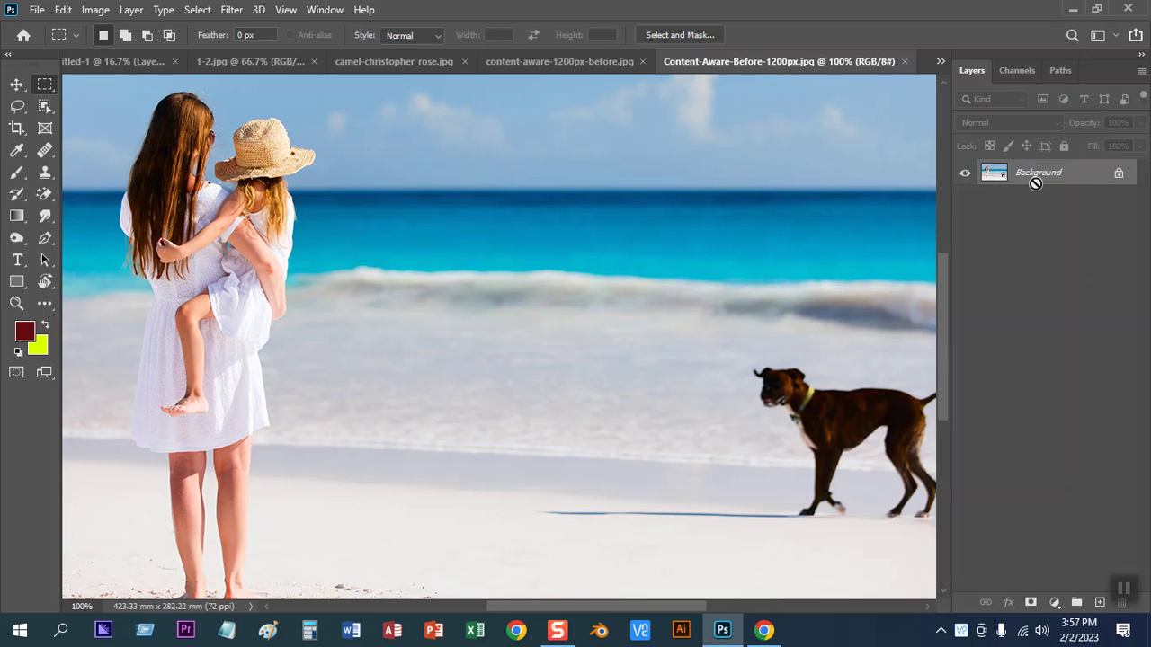
key("ctrl+j")
left_click(965, 177)
left_click(1040, 220)
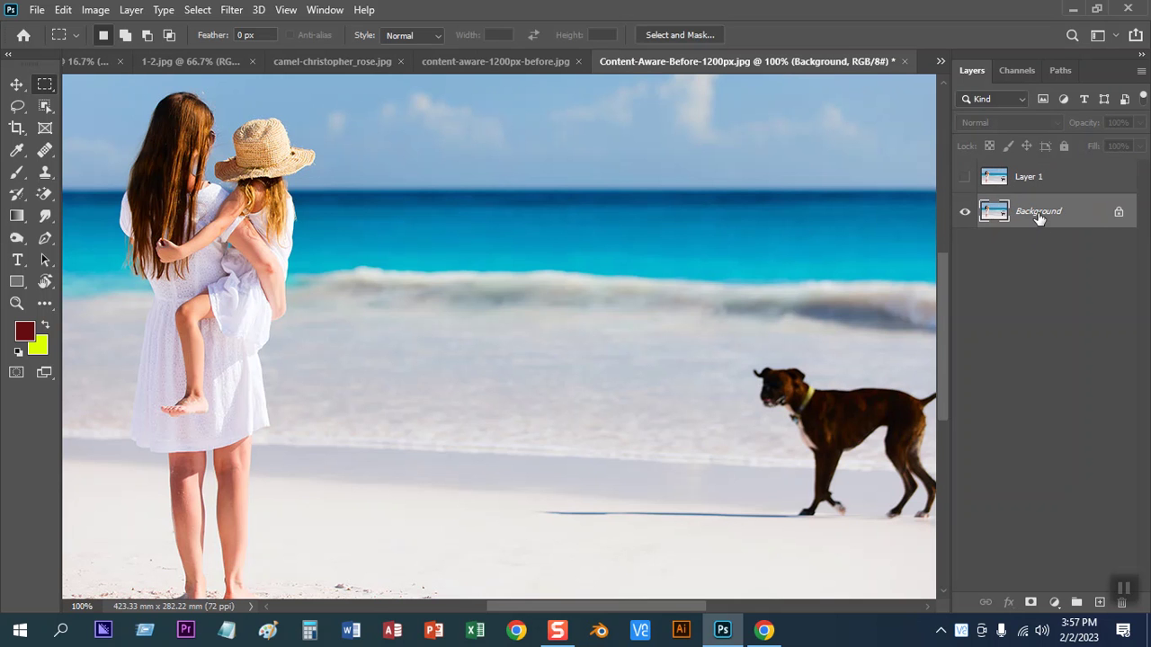
key("ctrl+plus")
left_click_drag(900, 539, 499, 328)
mouse_move(897, 418)
left_mouse_down()
mouse_move(727, 309)
mouse_move(768, 332)
left_mouse_up()
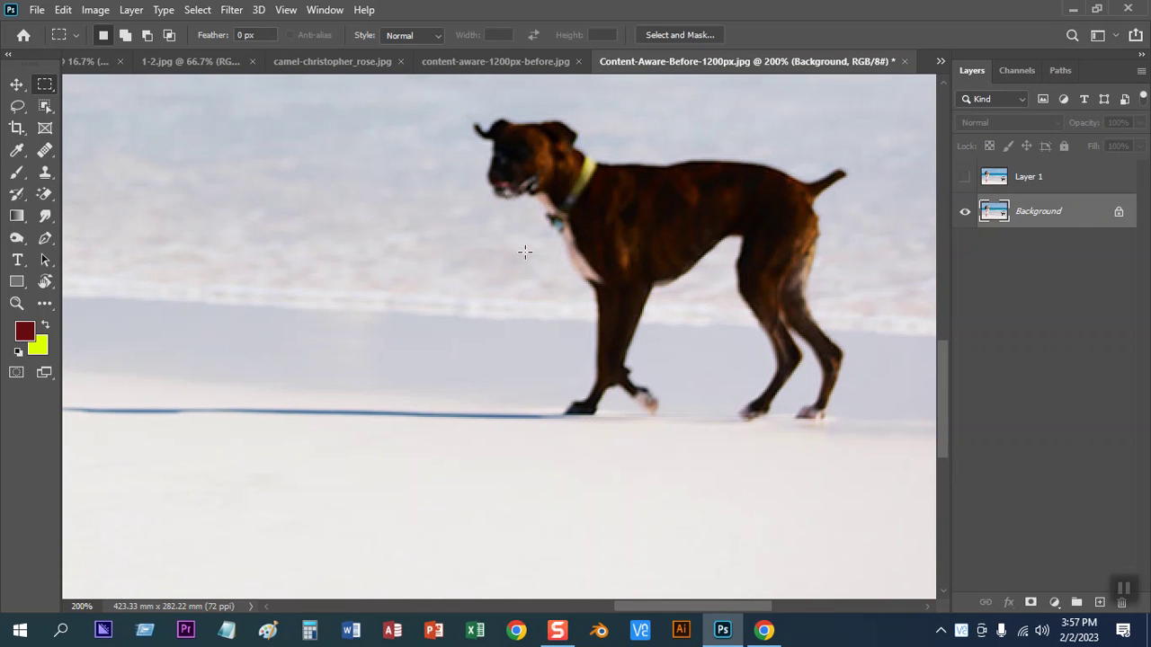
Lasso around the dog and its shadow at 100% and bring up Fill
left_click(18, 108)
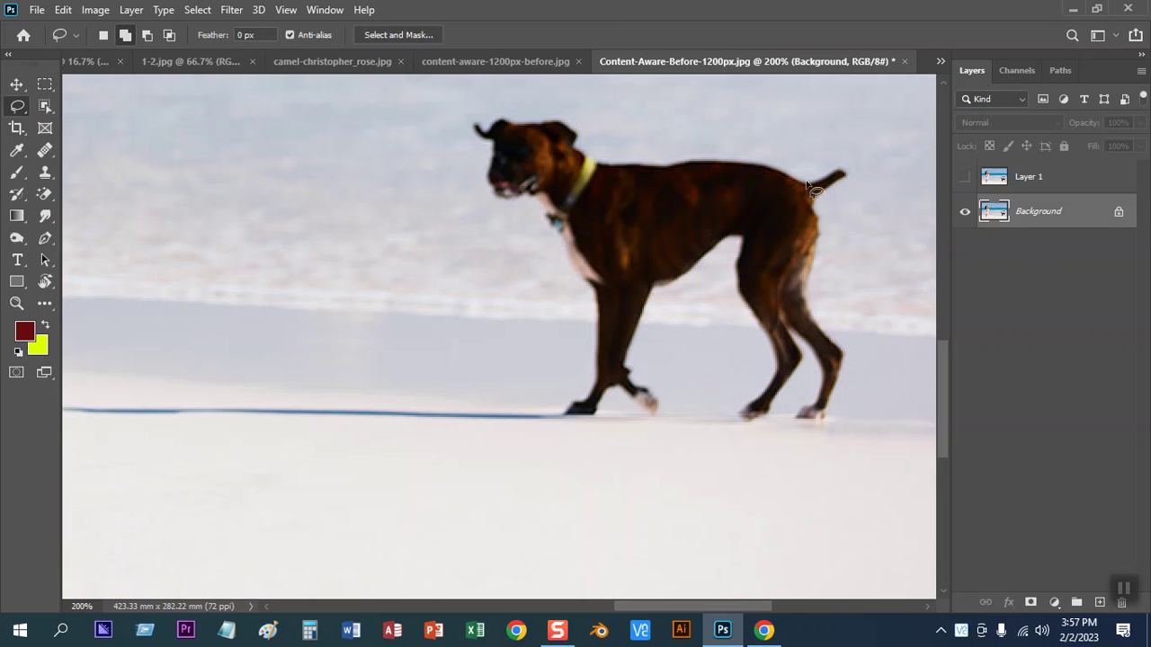
left_click(45, 87)
left_click_drag(462, 97, 878, 440)
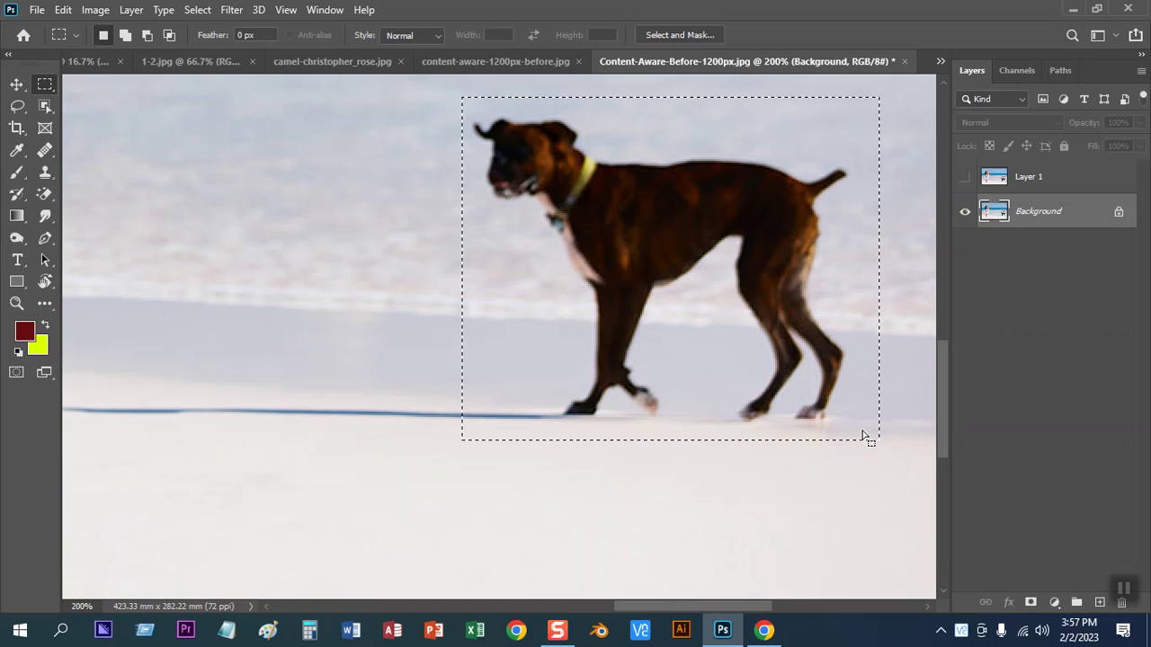
left_click(854, 430)
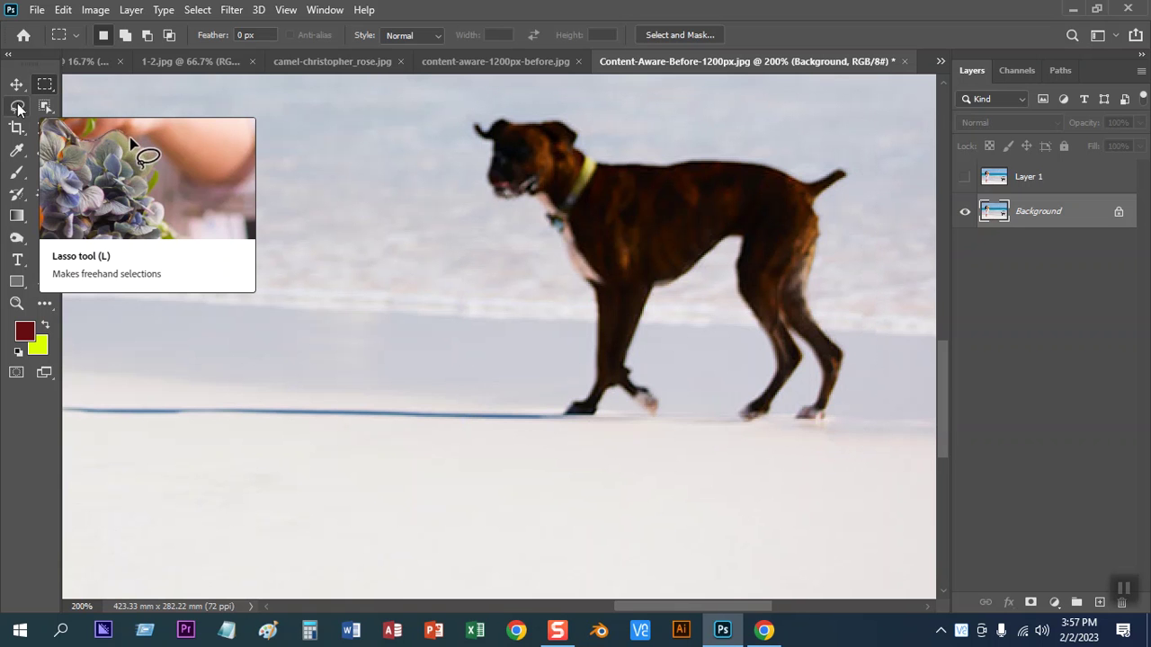
key("ctrl+minus")
left_click(18, 107)
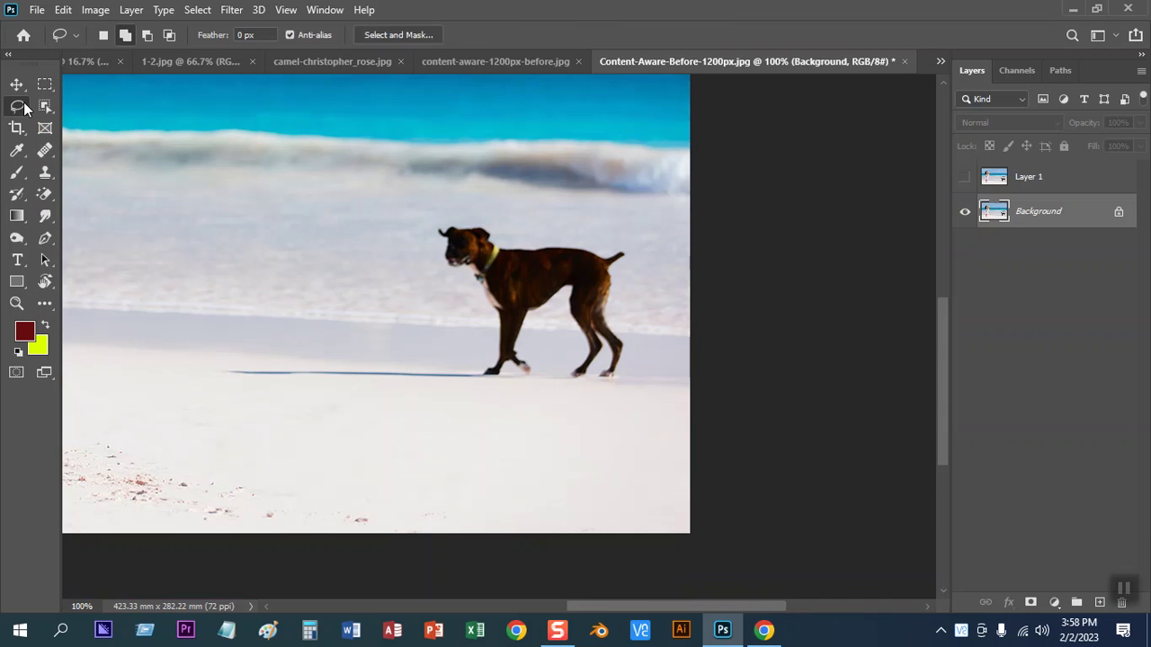
left_click_drag(491, 368, 479, 303)
mouse_move(470, 285)
left_mouse_down()
mouse_move(464, 219)
mouse_move(616, 249)
mouse_move(635, 270)
mouse_move(619, 317)
mouse_move(637, 372)
mouse_move(569, 385)
mouse_move(564, 331)
mouse_move(537, 334)
mouse_move(541, 378)
mouse_move(218, 390)
mouse_move(236, 364)
mouse_move(470, 368)
mouse_move(494, 356)
left_mouse_up()
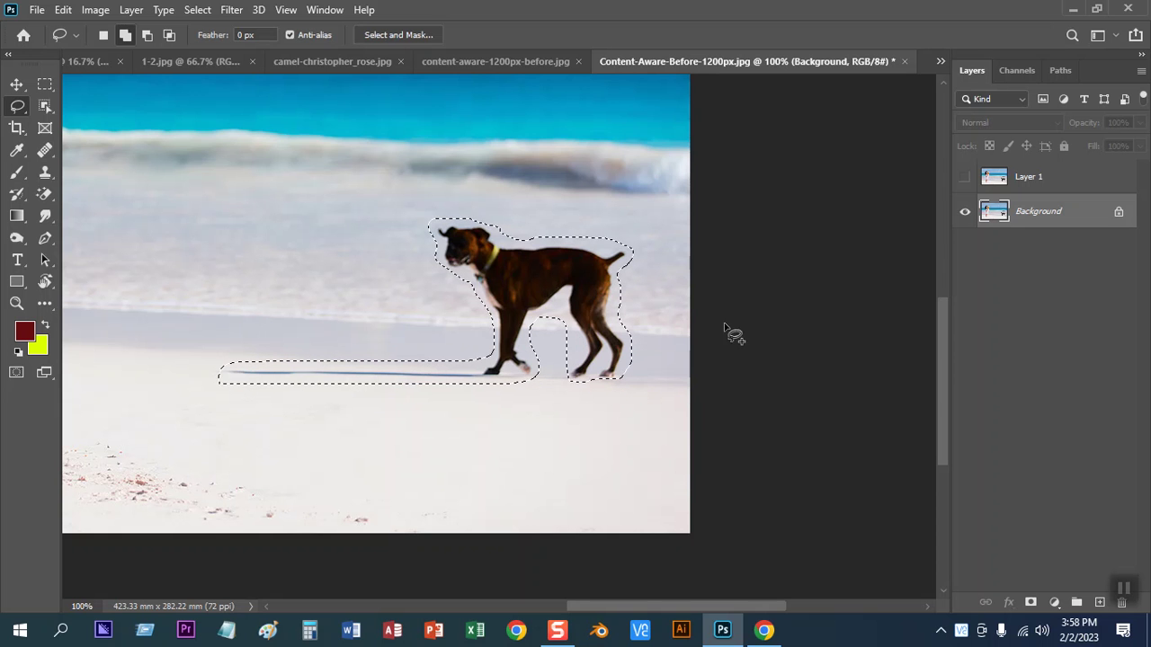
key("shift+F5")
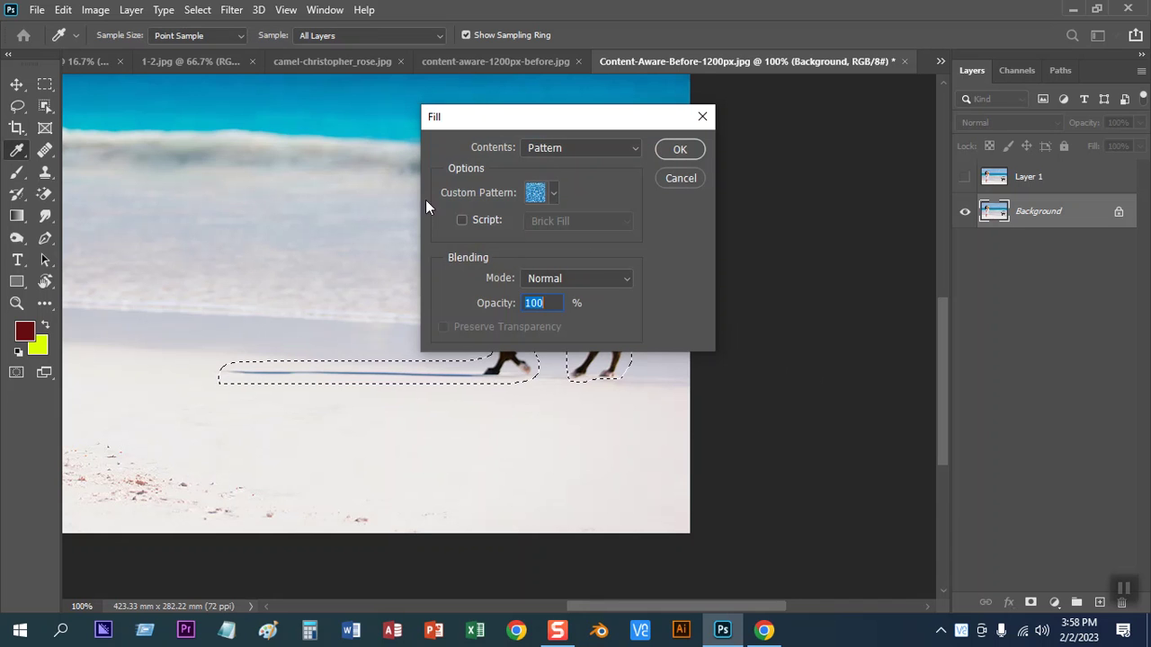
Content-Aware fill the selection to erase the dog, then deselect
left_click(589, 149)
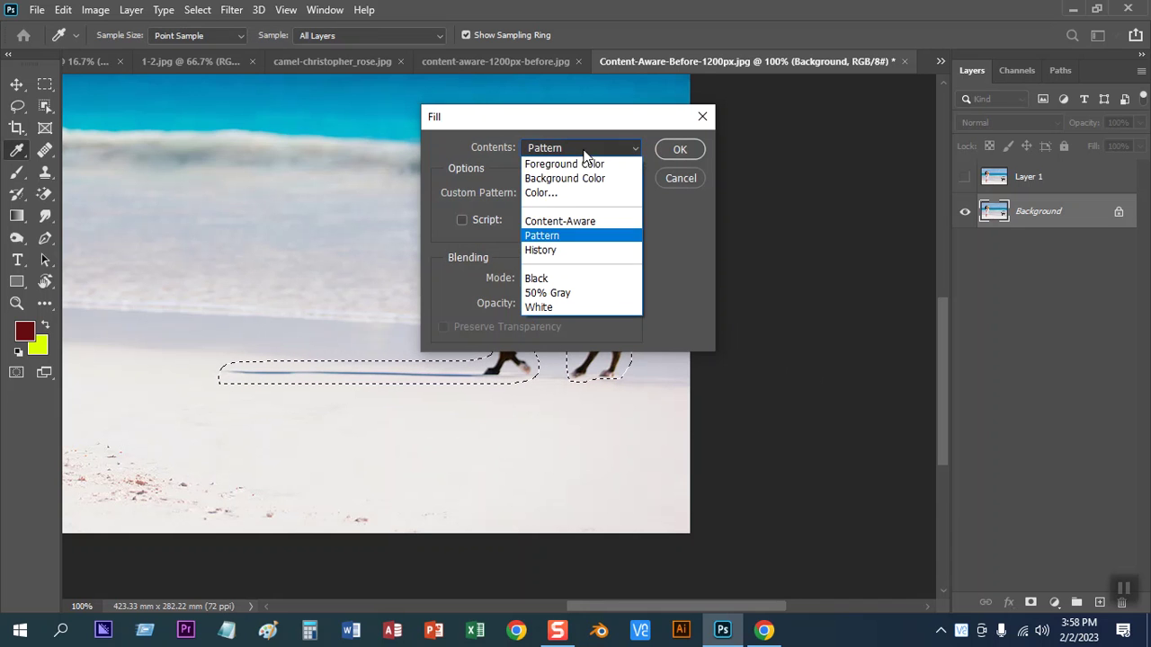
left_click(554, 225)
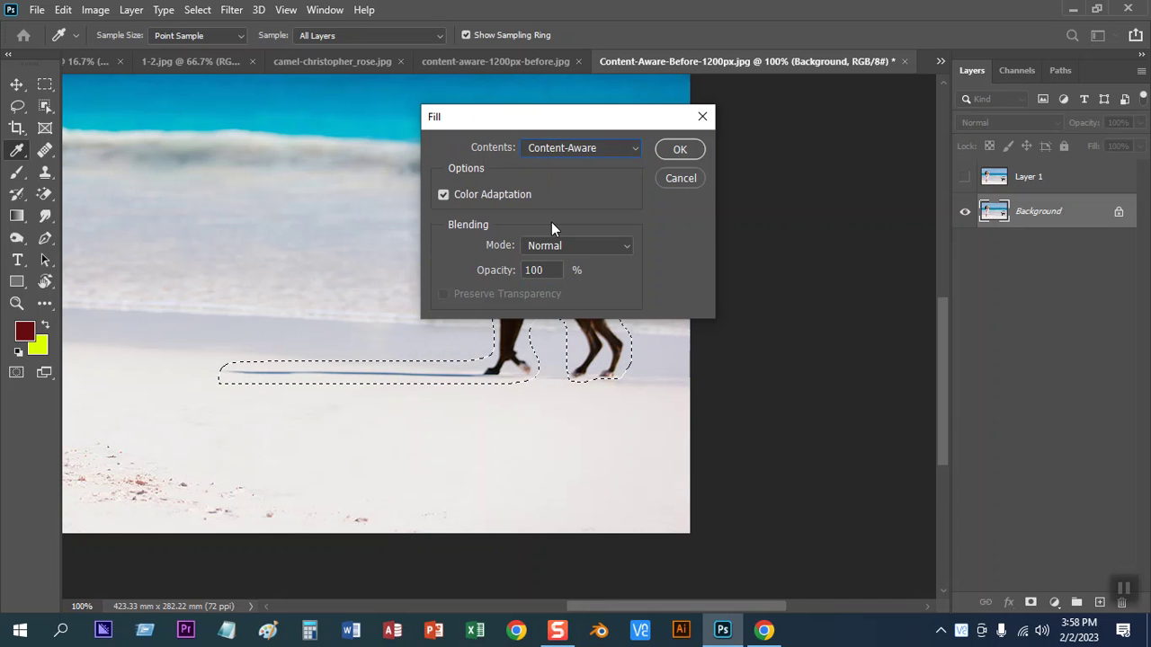
left_click(672, 150)
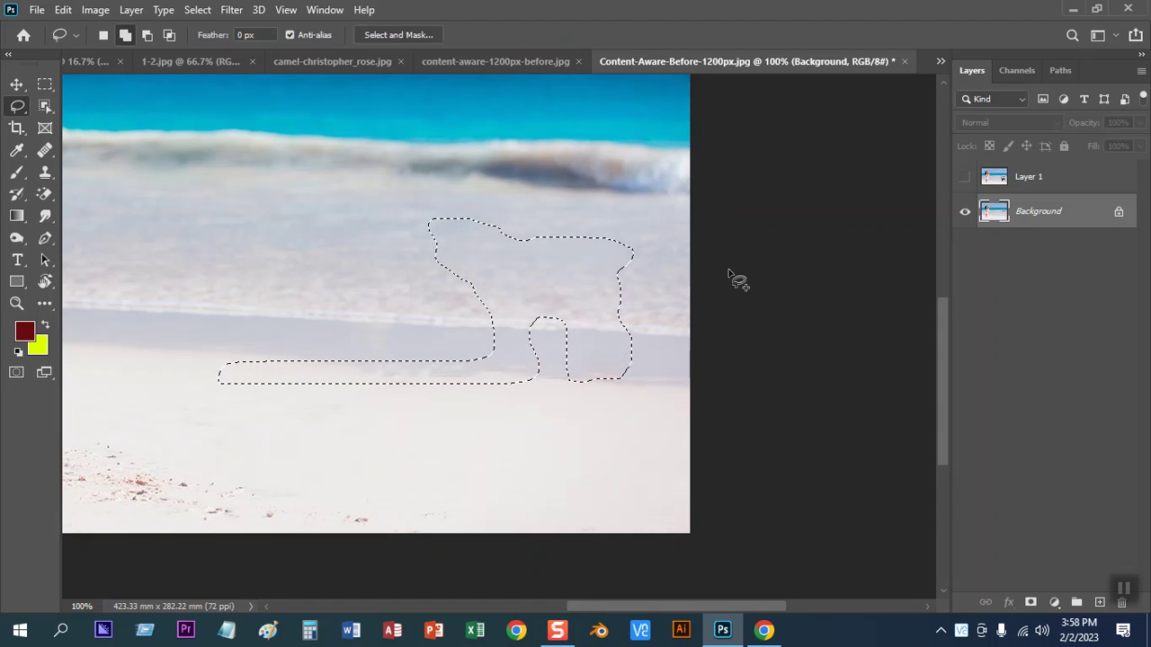
key("ctrl+d")
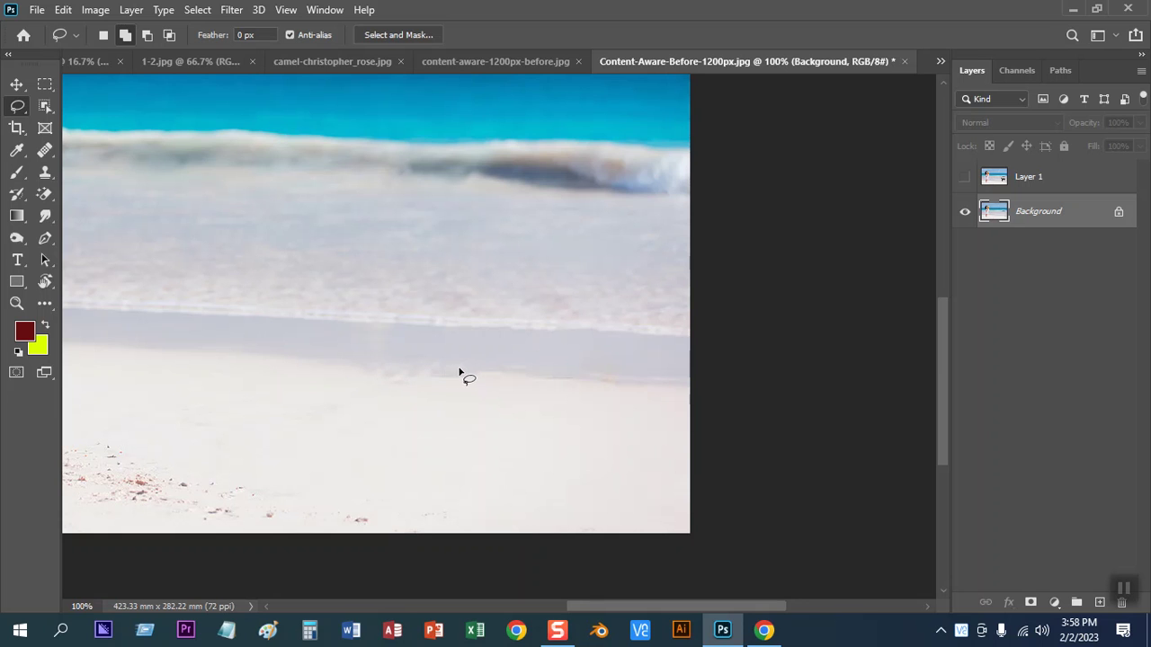
Lasso the leftover shadow patch, Content-Aware fill it, and clear the selection
left_click_drag(482, 383, 353, 378)
left_click_drag(353, 377, 478, 387)
key("shift+BackSpace")
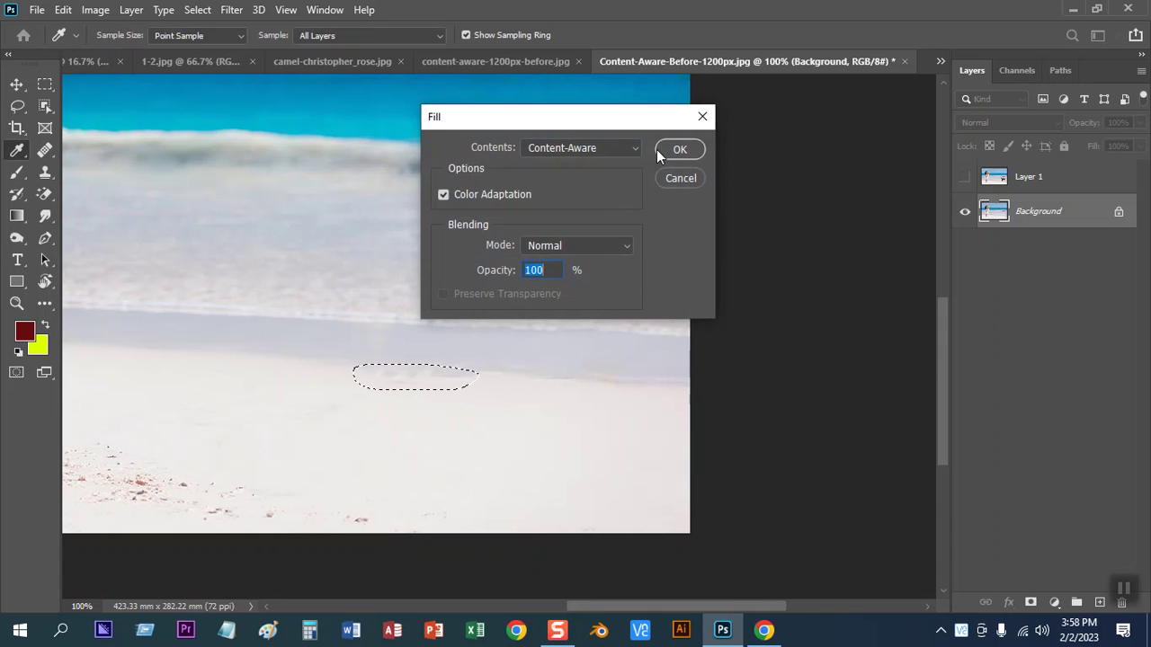
left_click(659, 150)
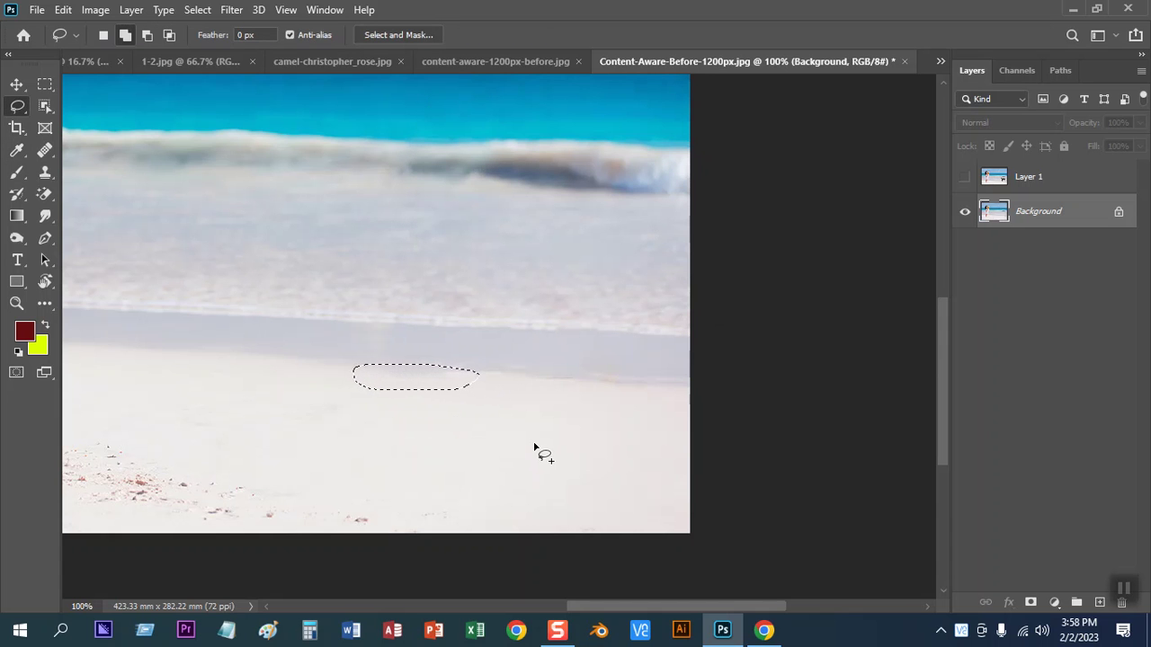
left_click(45, 84)
left_click(571, 509)
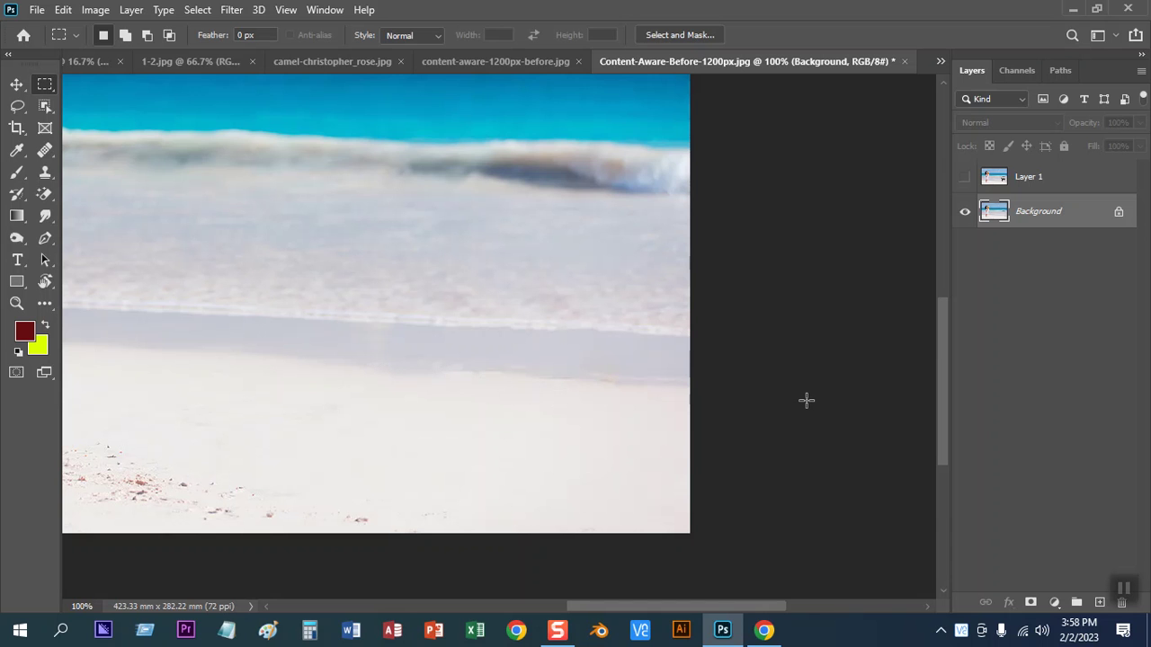
Zoom to 200% to inspect the cleaned sand around the woman's feet
key("ctrl+minus")
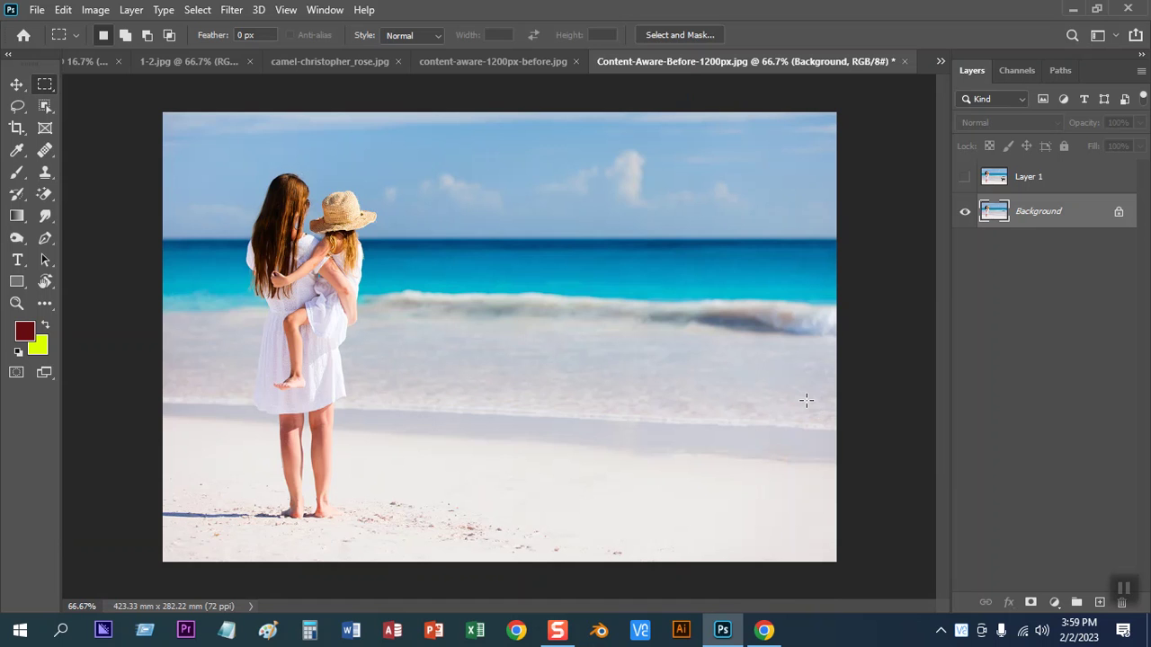
key("ctrl+plus")
key("ctrl+plus")
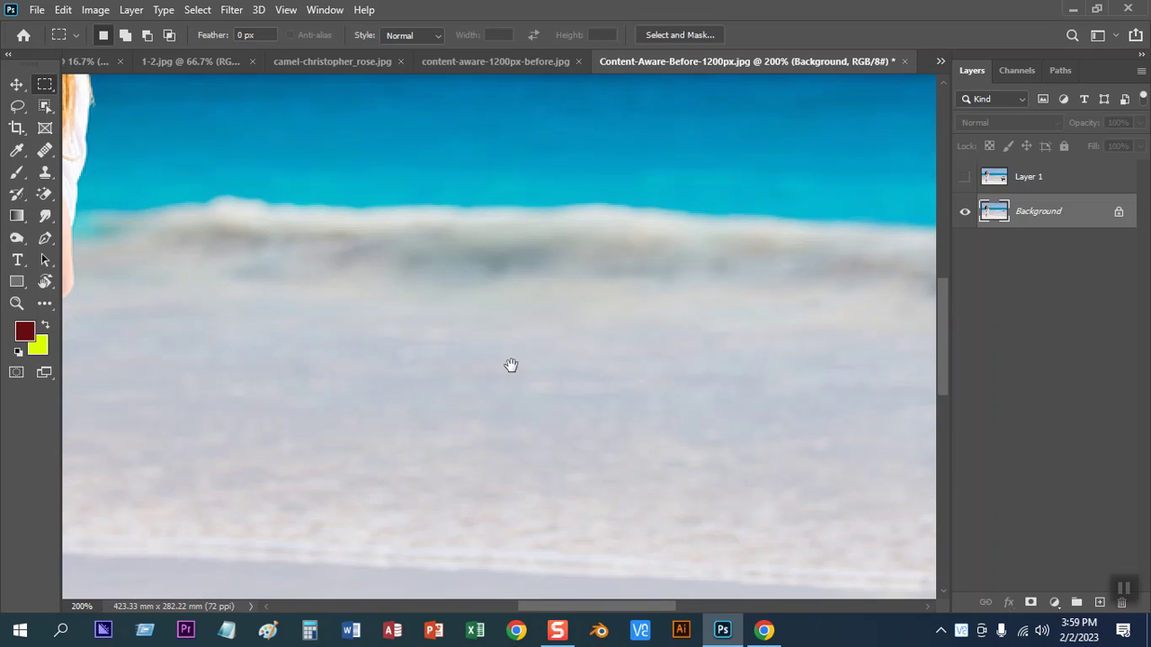
left_click_drag(512, 366, 603, 187)
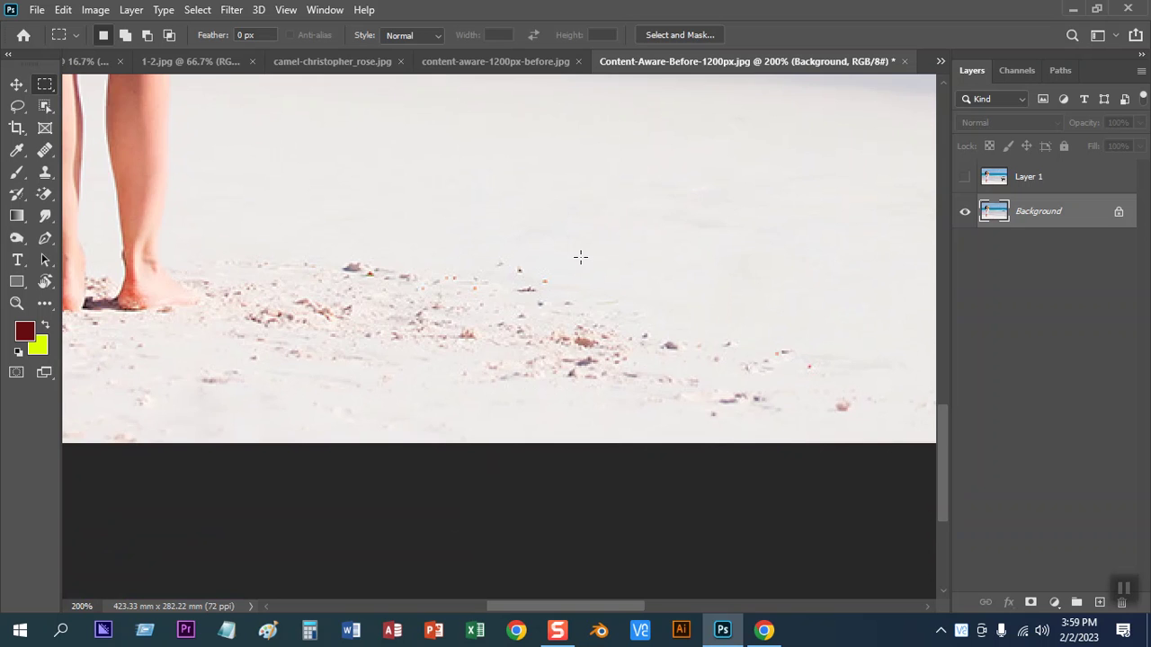
key("ctrl+minus")
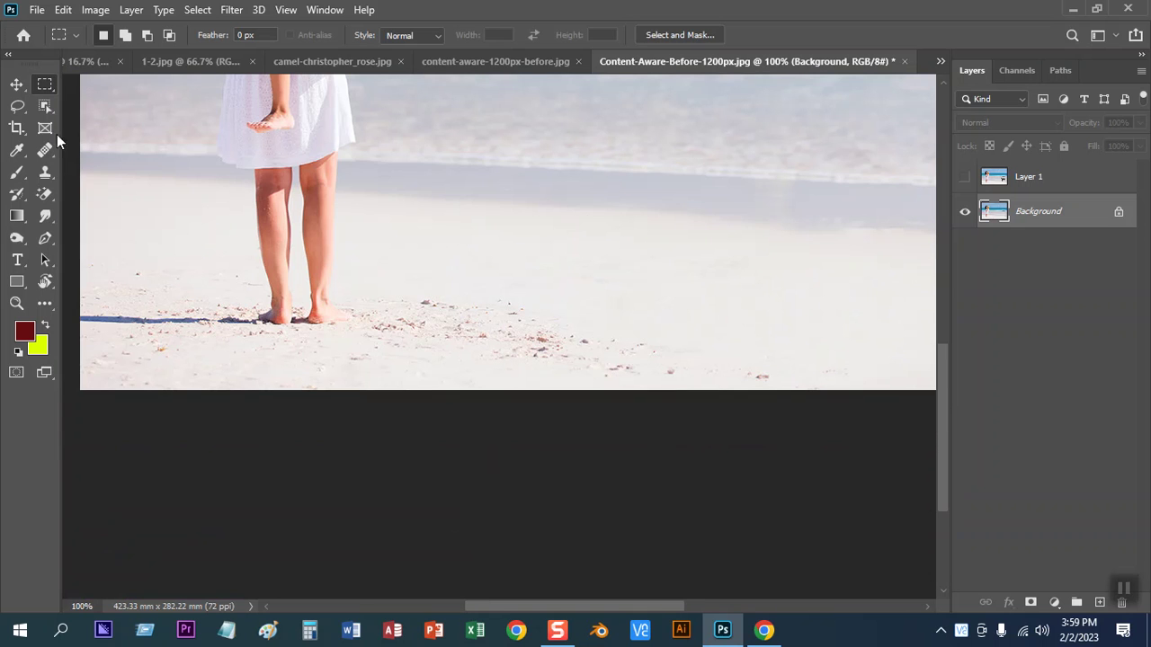
Content-Aware fill the sand debris near the feet, deselect, and show Layer 1 again
left_click(17, 106)
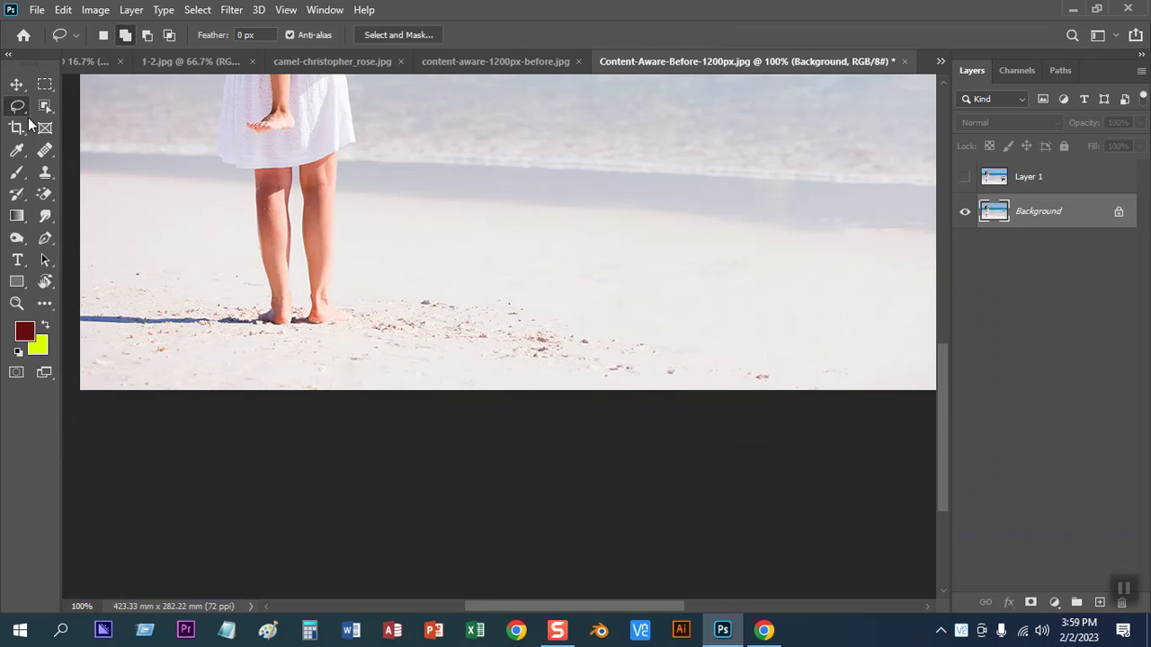
mouse_move(400, 287)
left_mouse_down()
mouse_move(361, 335)
mouse_move(488, 385)
mouse_move(727, 411)
mouse_move(771, 357)
mouse_move(516, 268)
mouse_move(416, 270)
left_mouse_up()
key("shift+BackSpace")
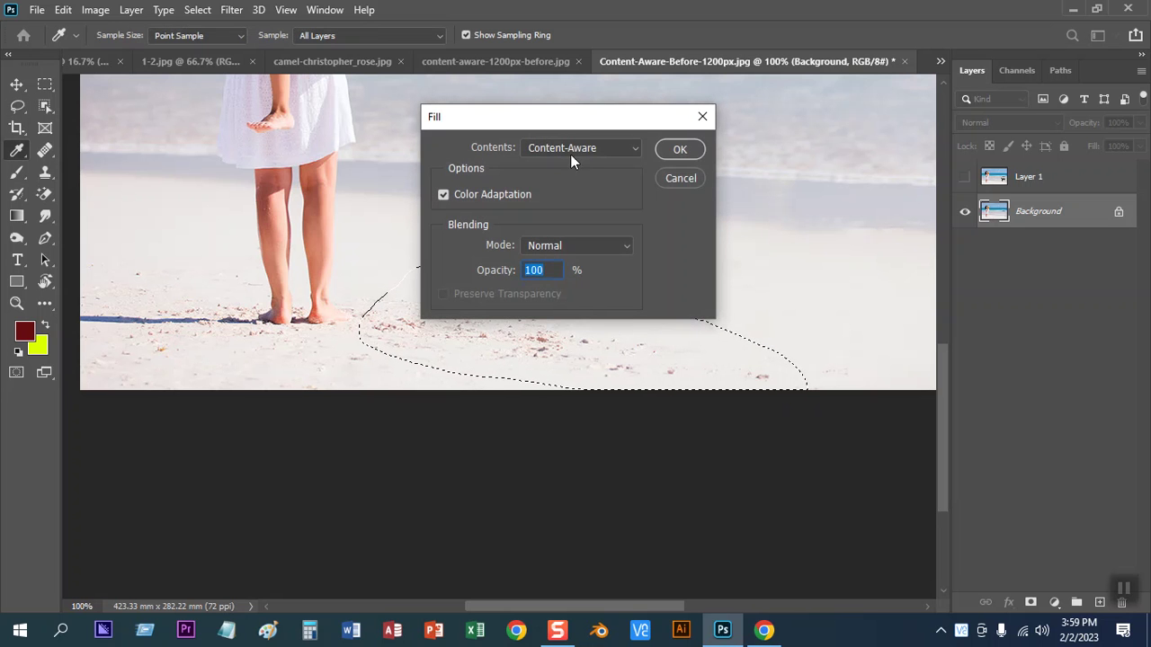
left_click(676, 151)
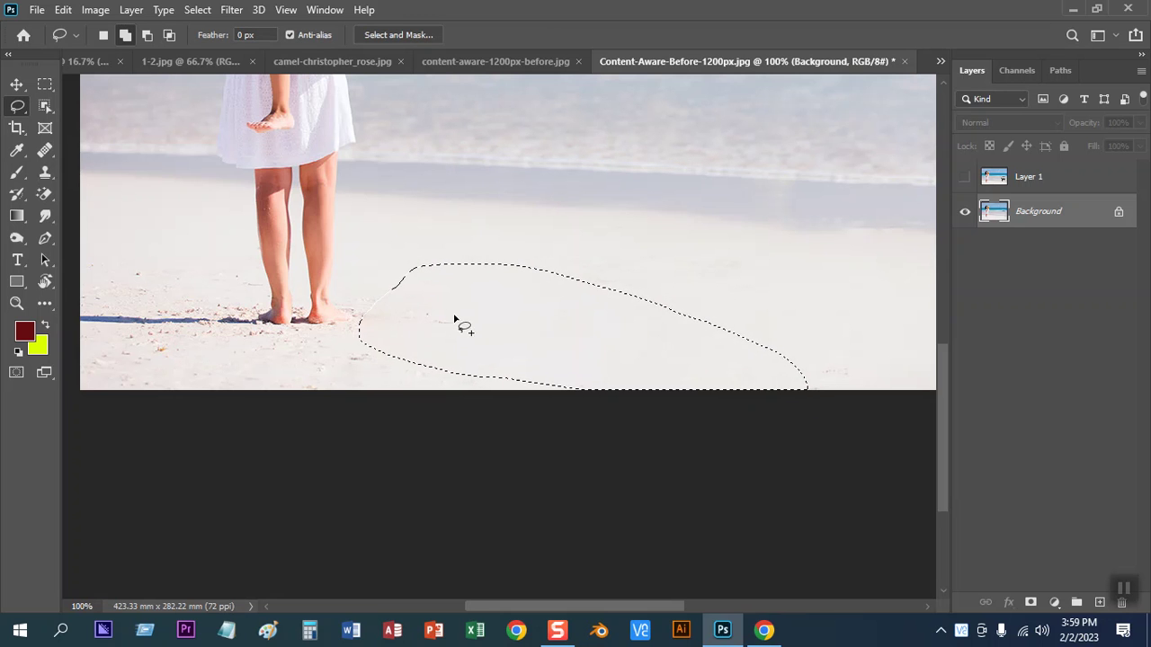
left_click(45, 86)
left_click(539, 204)
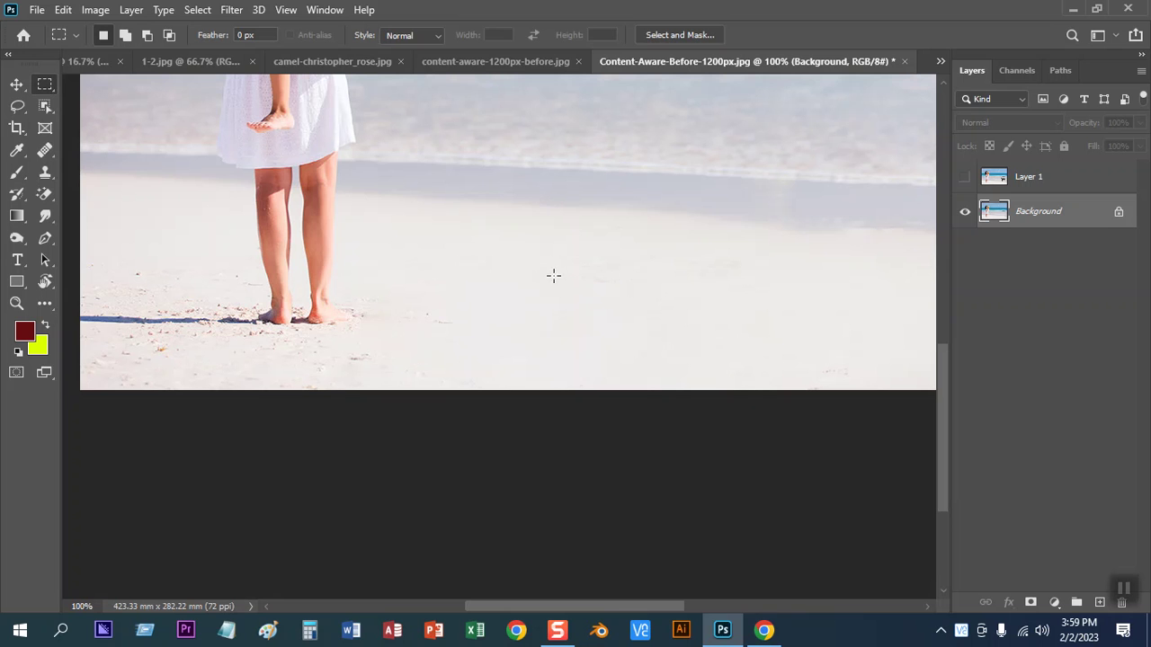
left_click(965, 181)
key("ctrl+0")
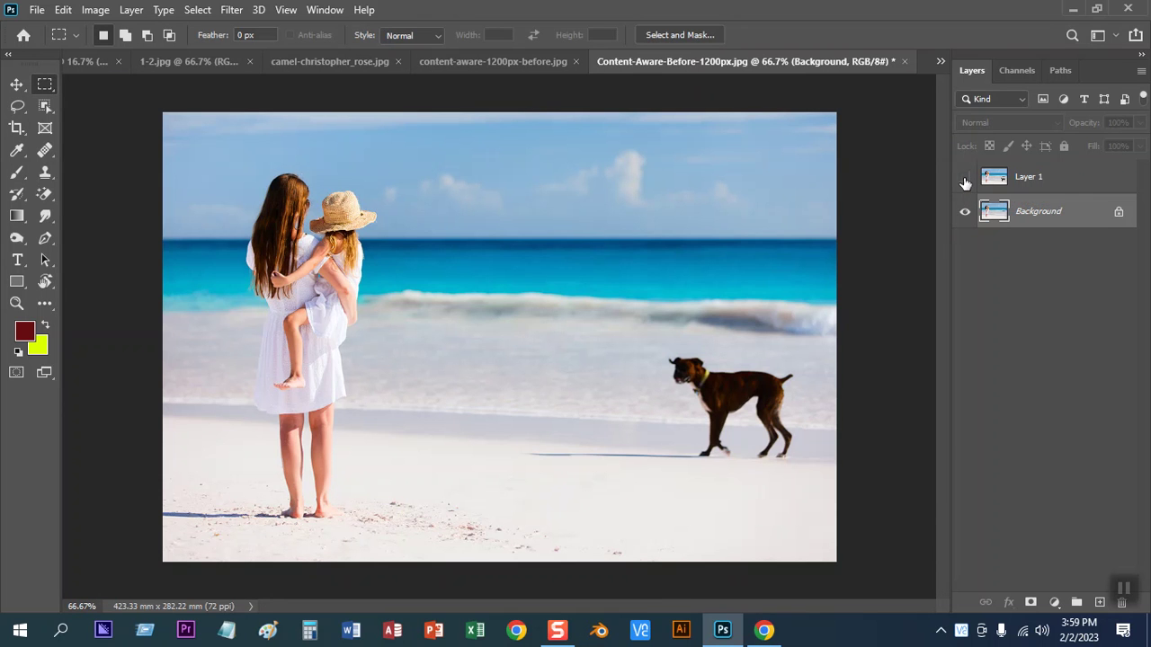
Toggle Layer 1 on and off to compare the photo before and after cleanup
left_click(965, 183)
left_click(965, 182)
left_click(965, 182)
left_click(965, 183)
left_click(965, 182)
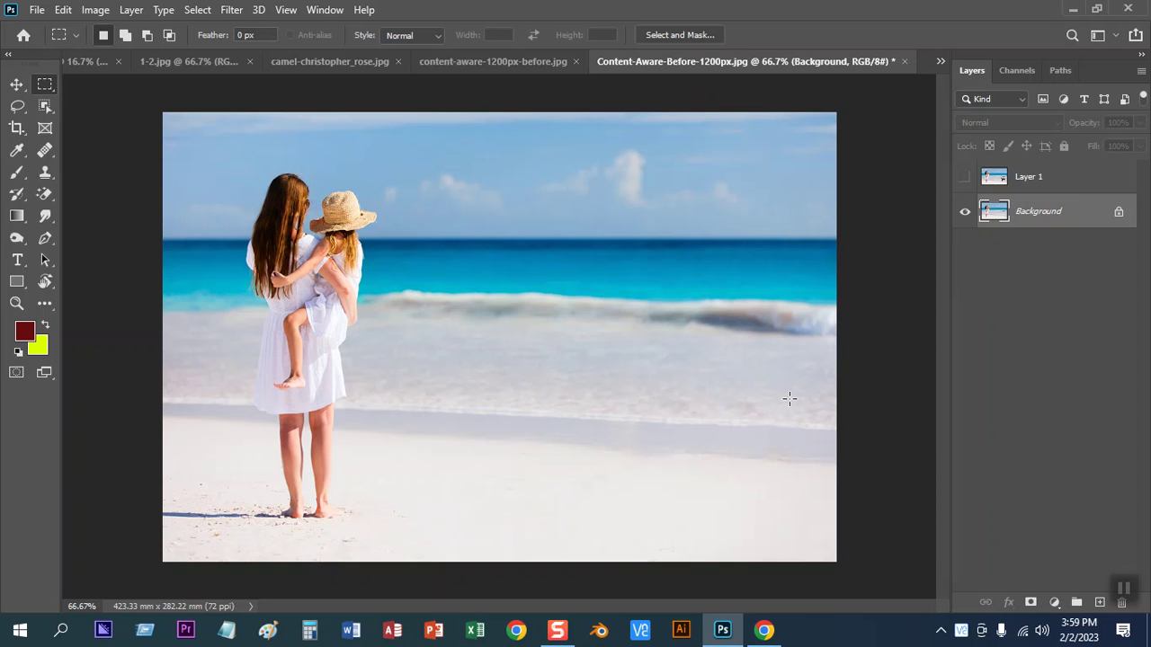
scroll(837, 396, "down", 1)
scroll(837, 396, "up", 1)
scroll(837, 396, "up", 1)
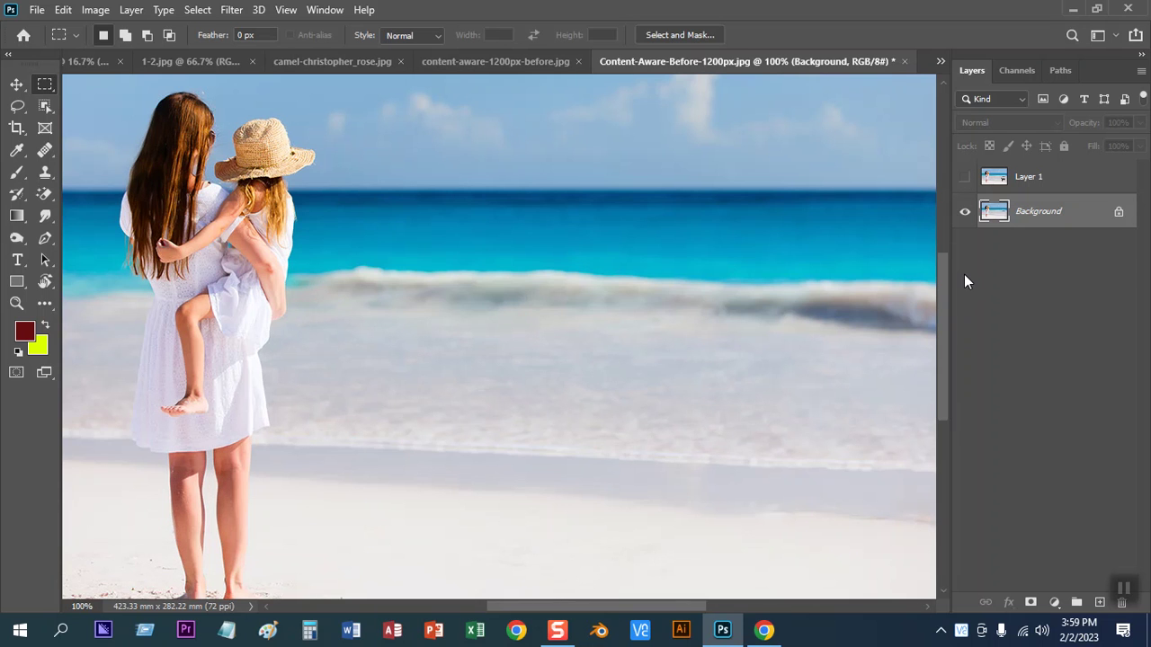
Duplicate Layer 1, show Layer 1 copy with the dog, hide Layer 1, and select the copy
left_click(1023, 180)
key("ctrl+j")
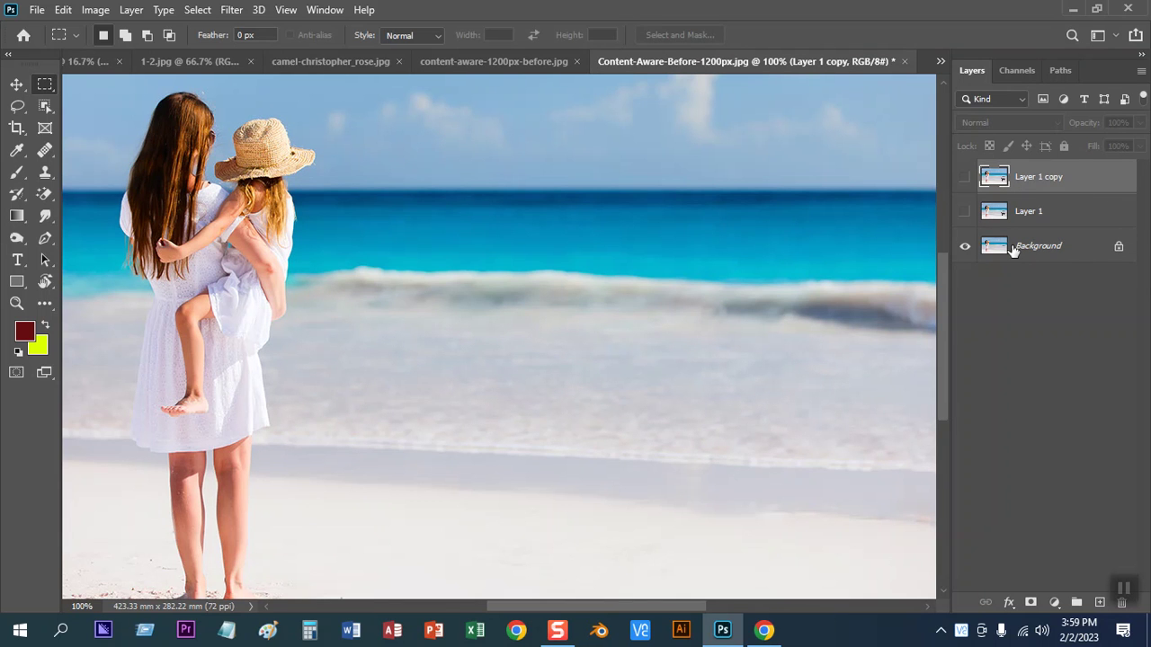
left_click(965, 177)
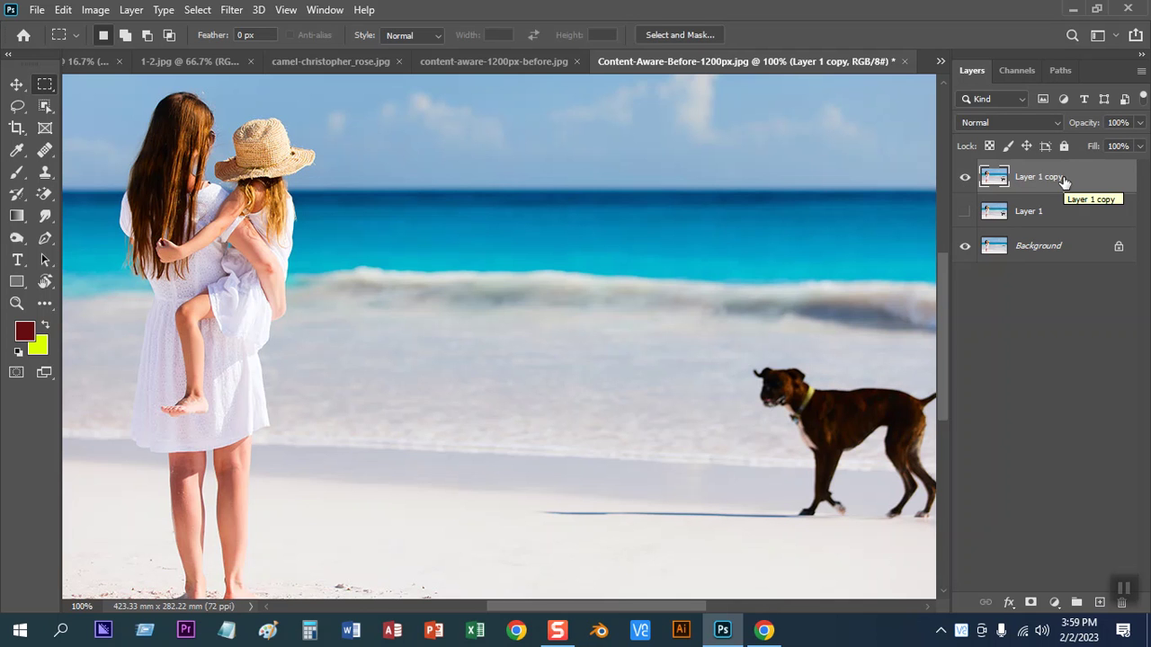
left_click(963, 178)
left_click(1036, 253)
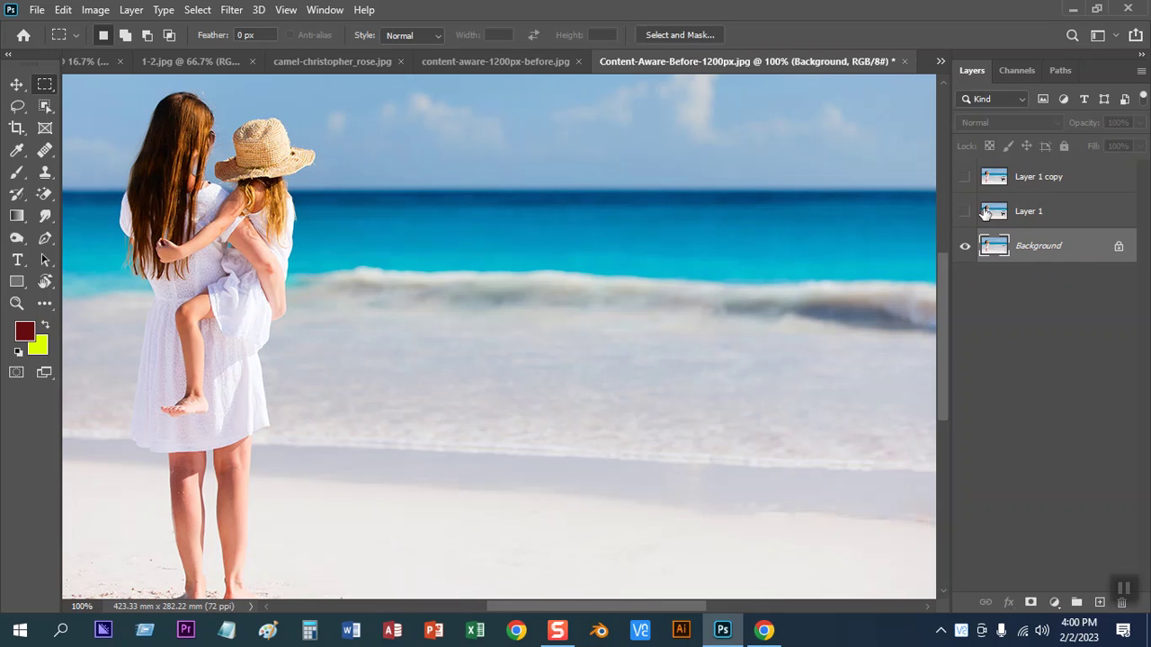
left_click(965, 177)
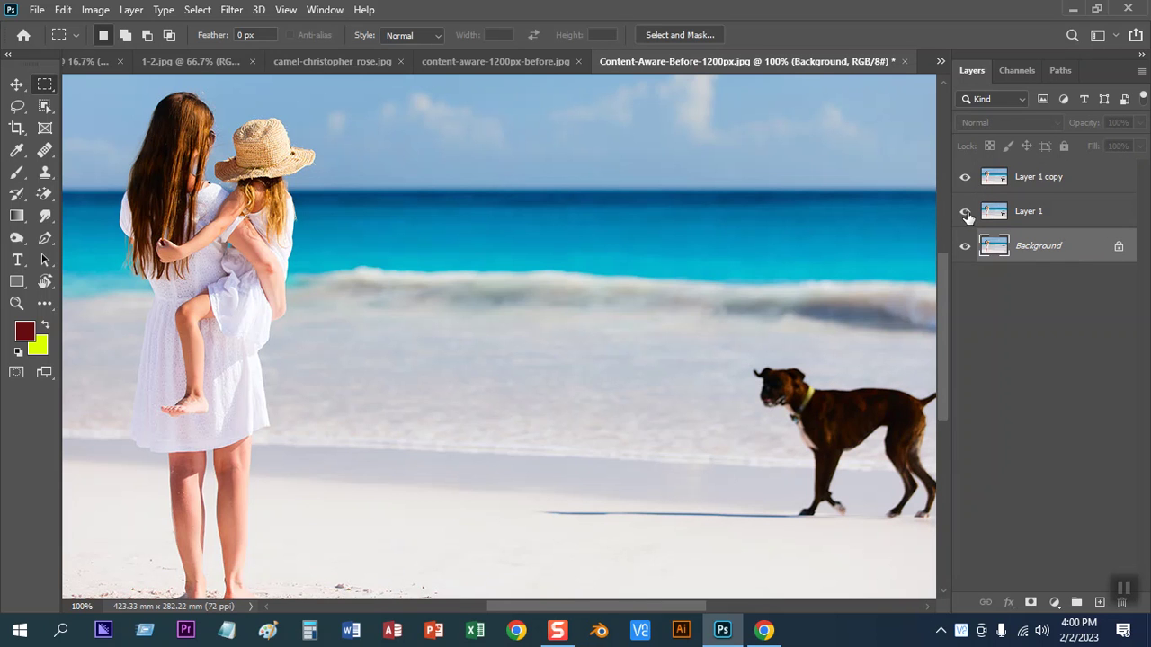
left_click(967, 213)
left_click(1042, 180)
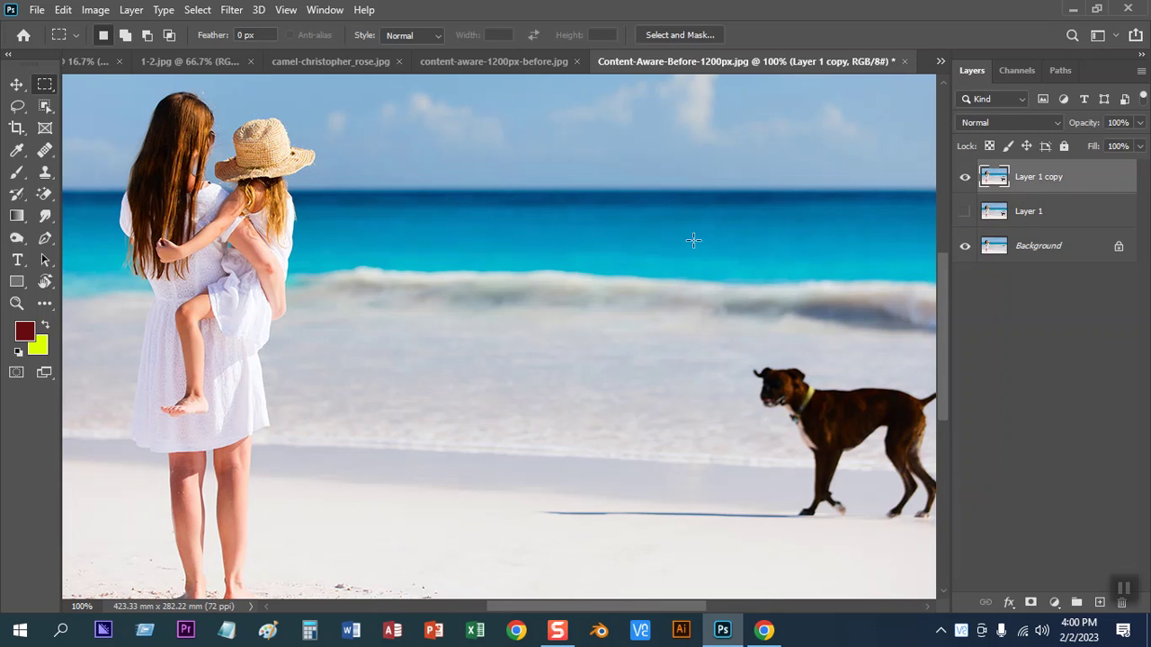
left_click(17, 106)
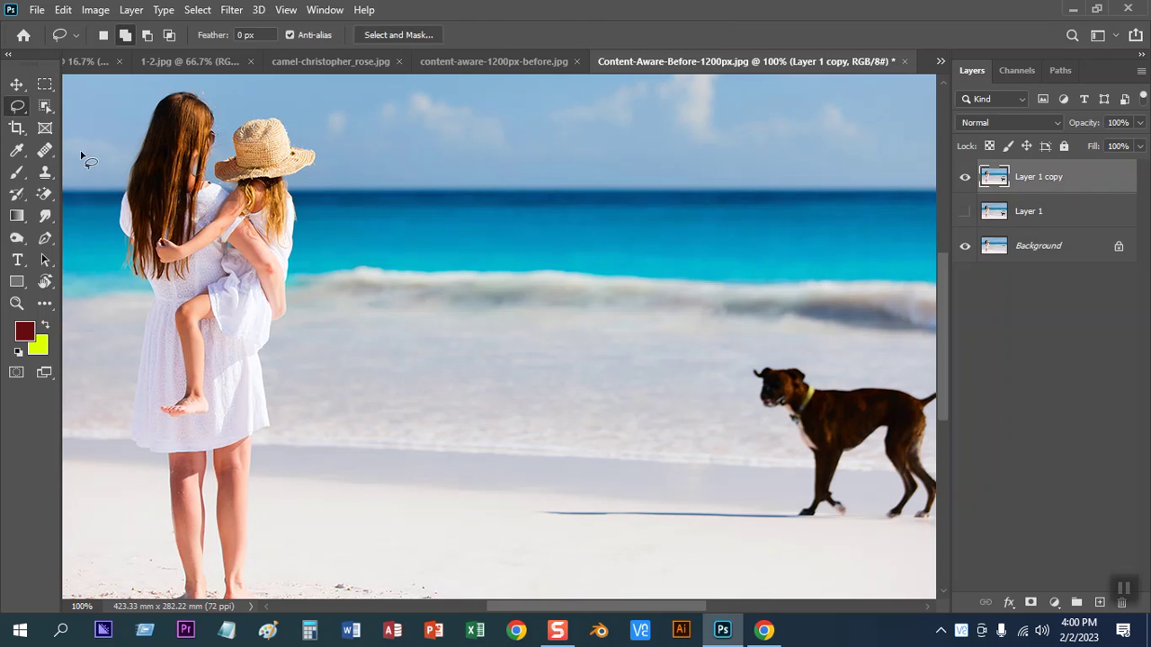
Lasso the dog and its shadow, trying a Delete clear and undoing it
left_click_drag(838, 300, 714, 249)
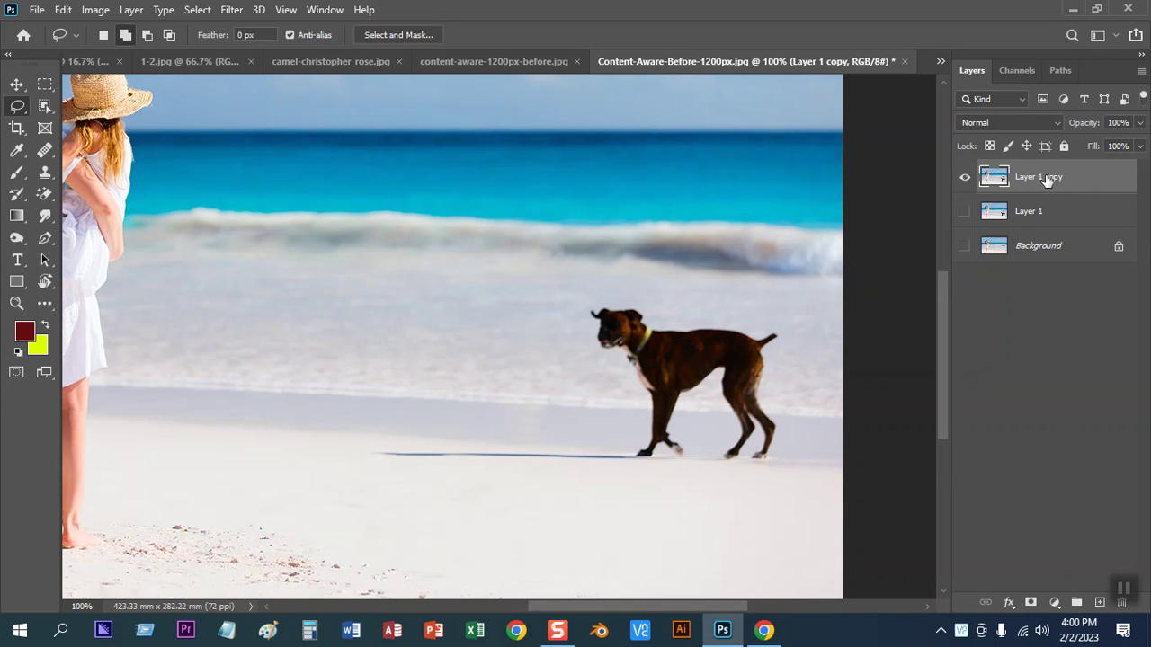
mouse_move(712, 397)
left_mouse_down()
mouse_move(394, 450)
mouse_move(799, 347)
left_mouse_up()
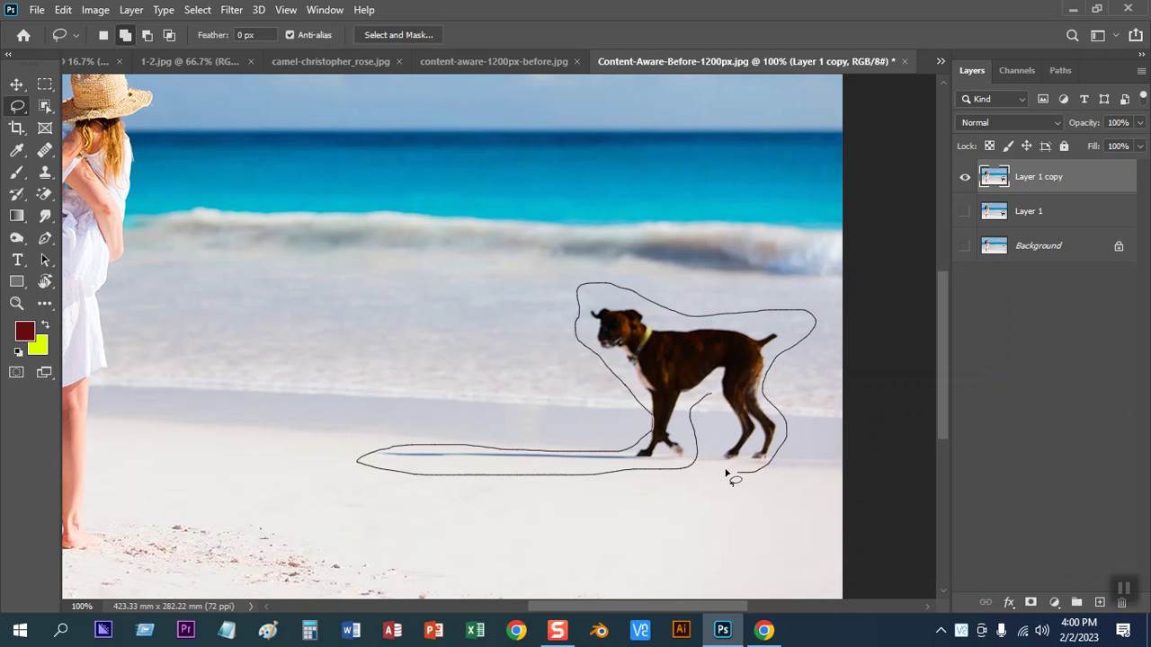
left_click_drag(798, 347, 731, 441)
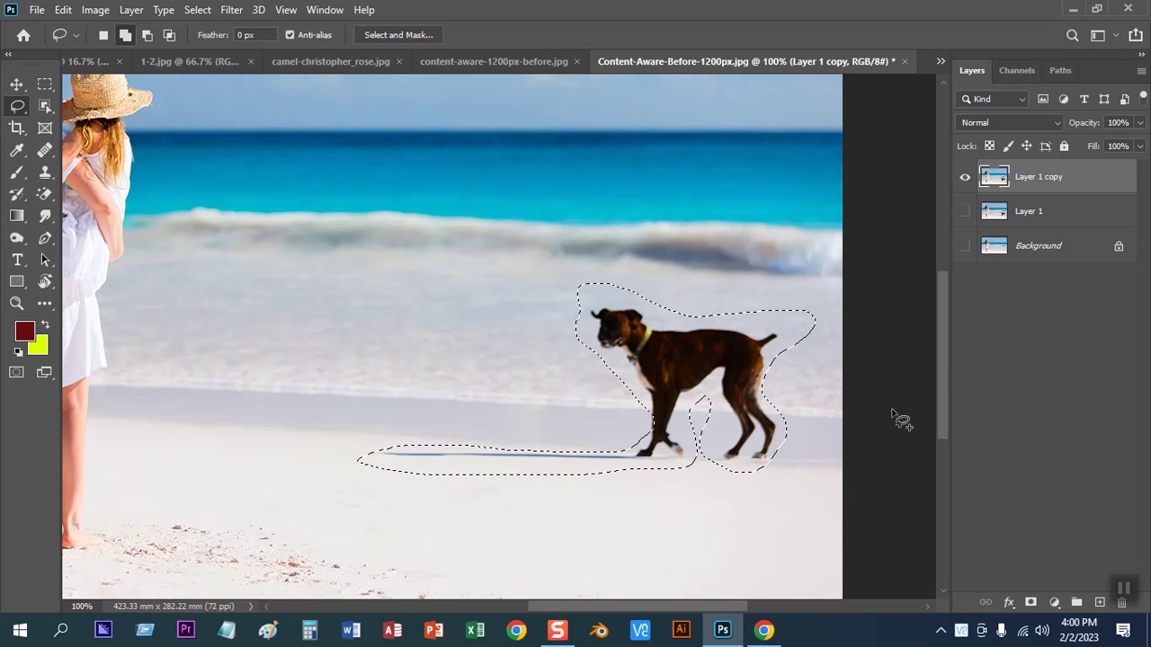
key("Delete")
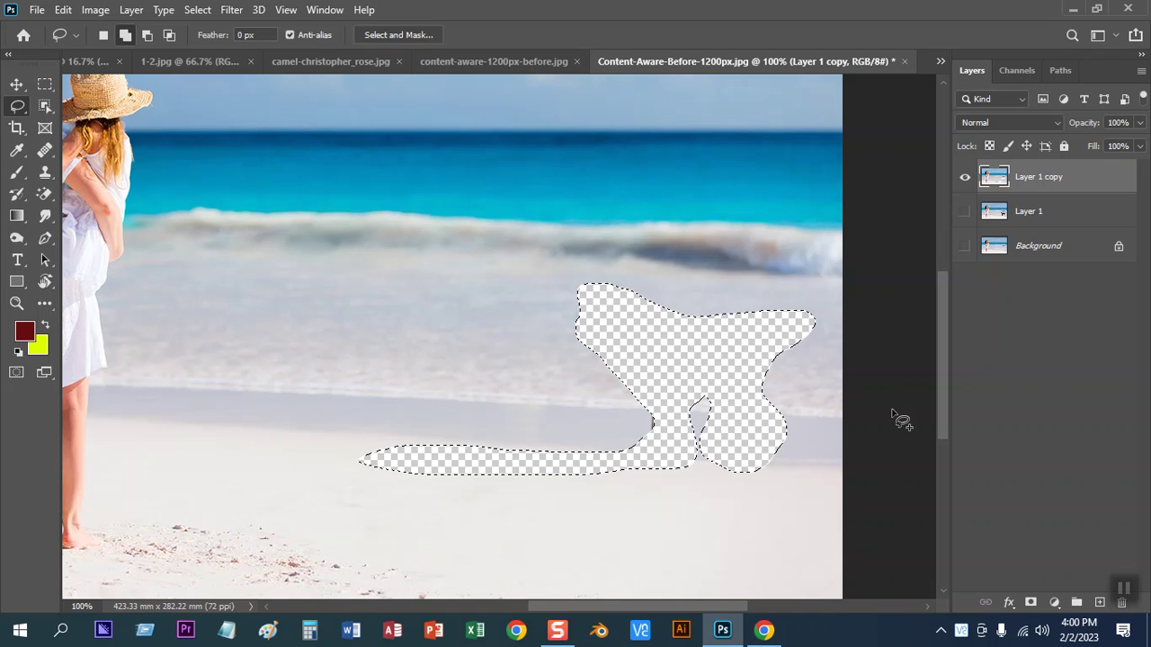
key("ctrl+z")
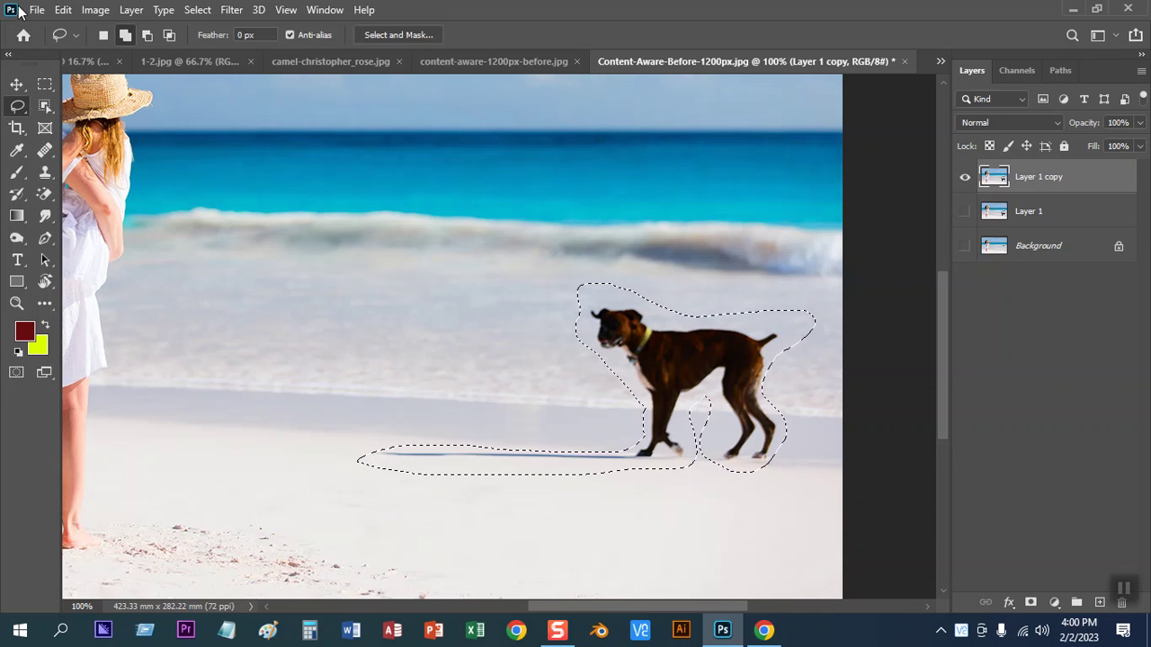
Content-Aware fill the dog away via Edit > Fill, then delete Layer 1 copy
left_click(63, 10)
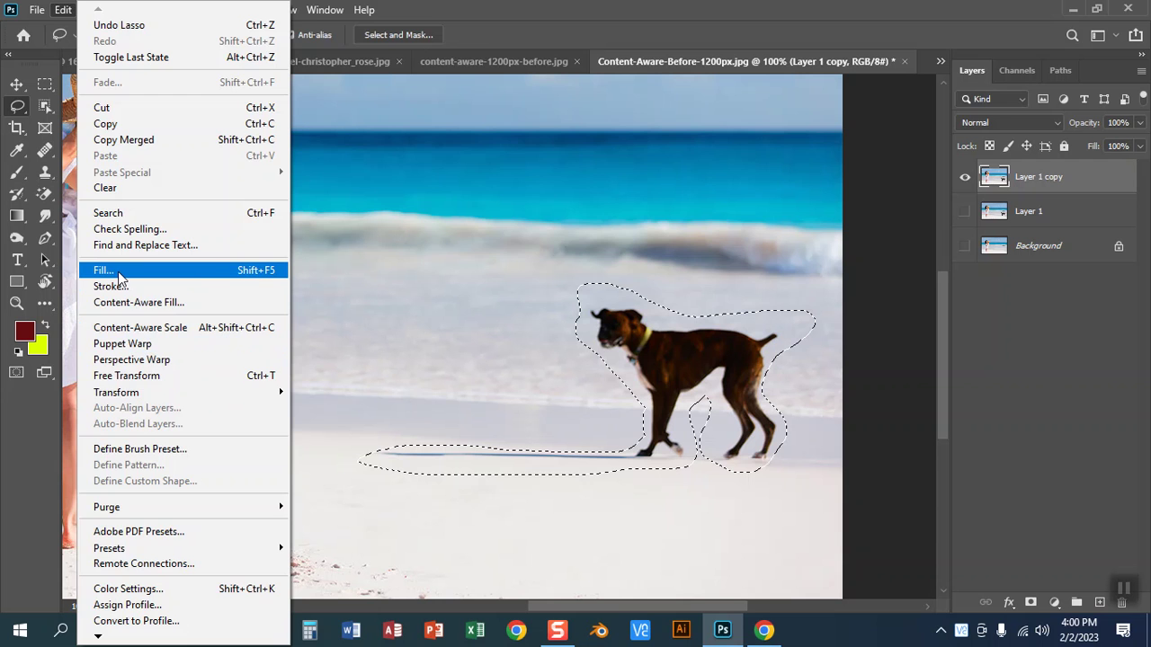
left_click(118, 272)
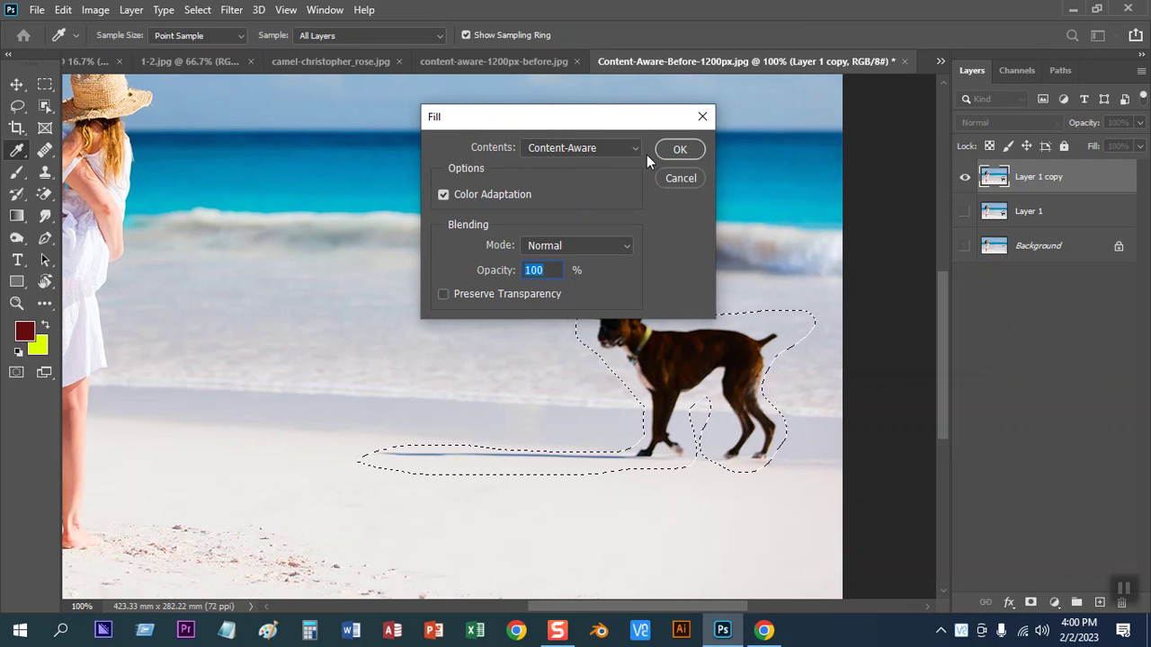
left_click(681, 150)
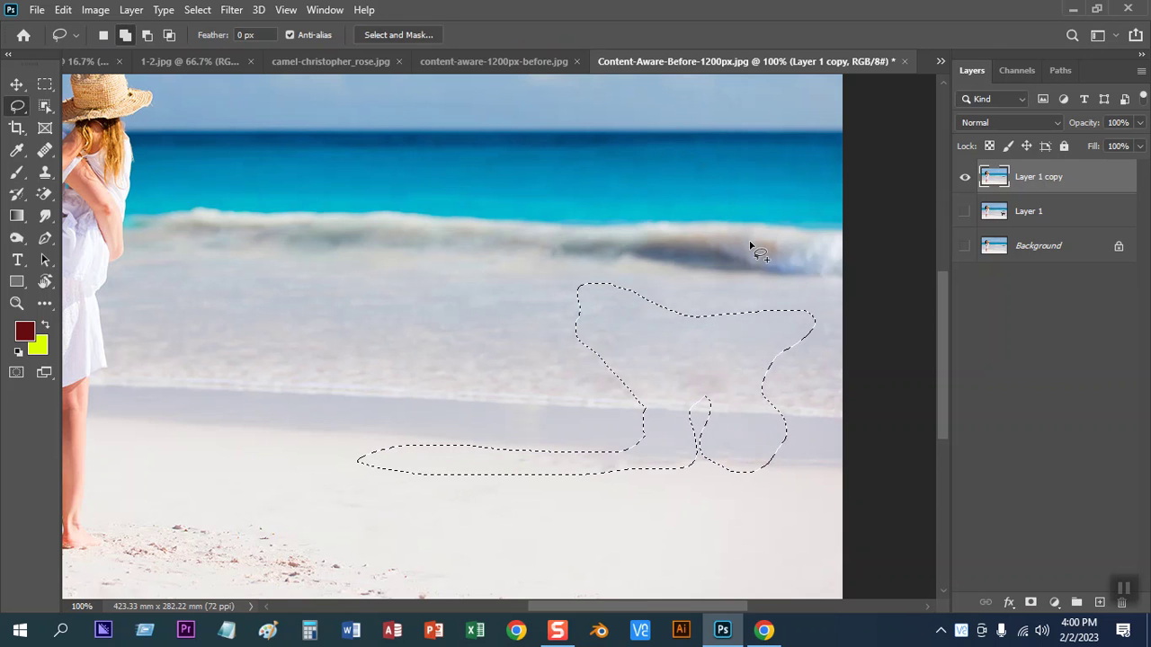
key("ctrl+d")
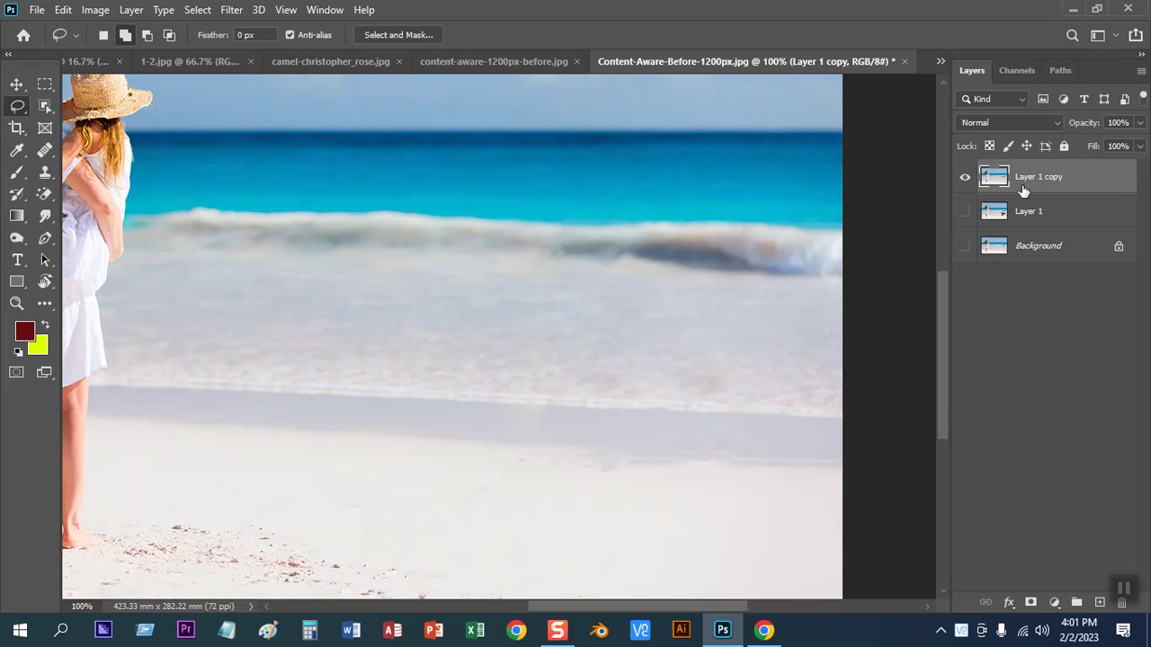
key("Delete")
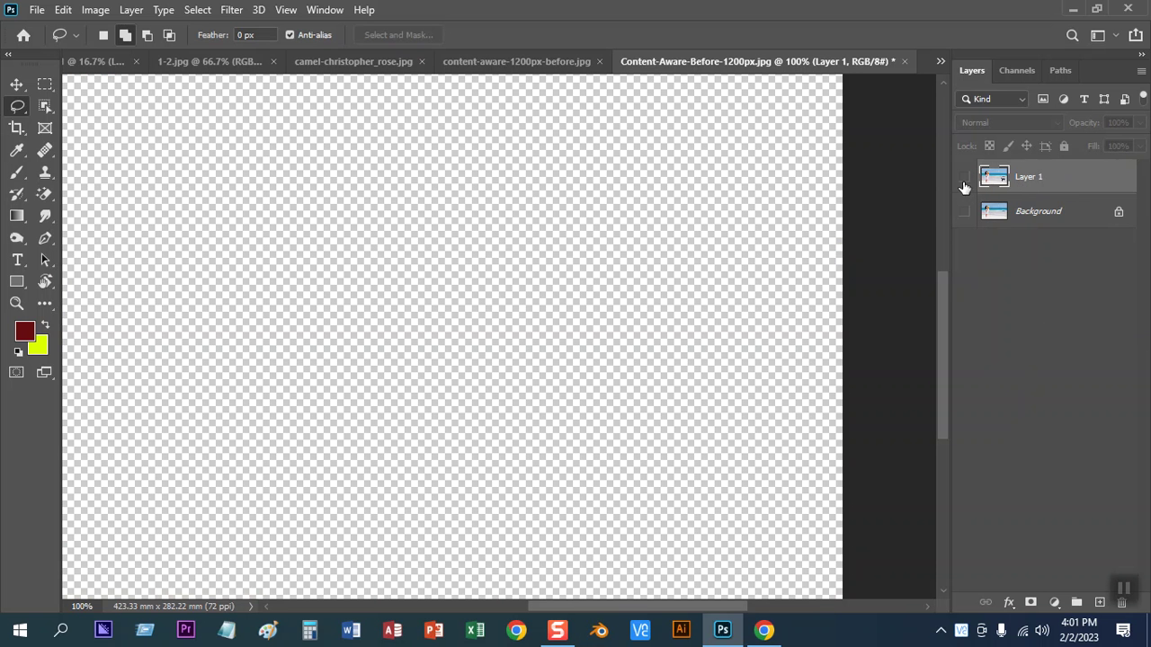
left_click(965, 178)
left_click(964, 212)
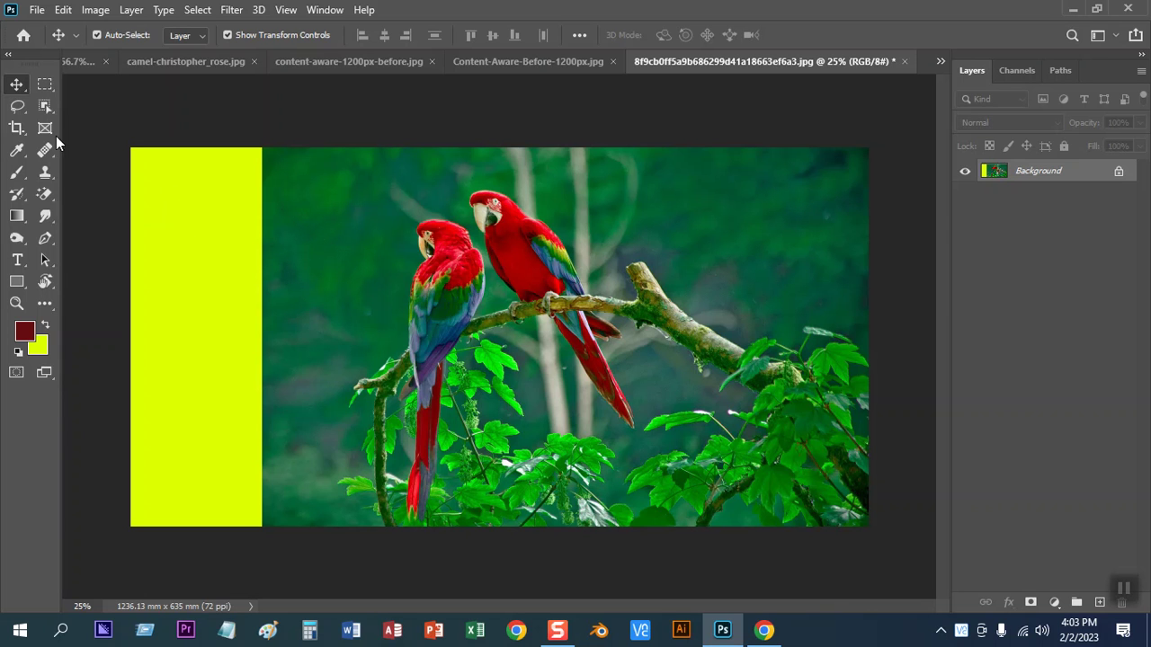
Marquee-select the yellow strip on the left edge and Content-Aware fill it
left_click(45, 85)
mouse_move(131, 149)
left_mouse_down()
mouse_move(268, 439)
mouse_move(285, 529)
left_mouse_up()
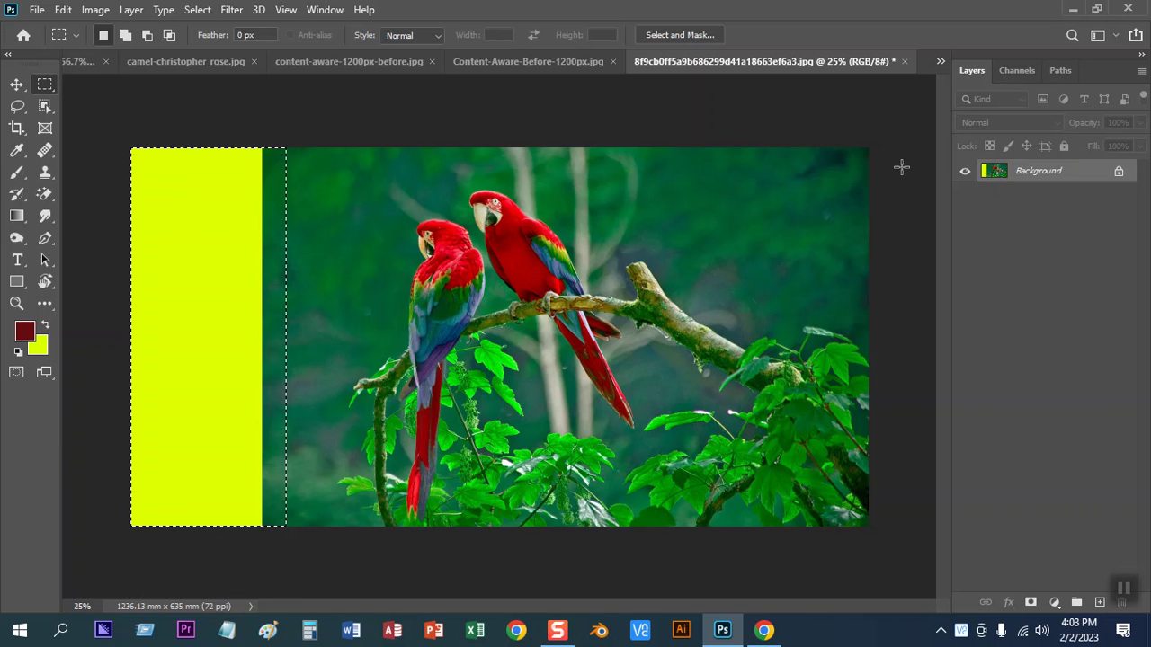
key("shift+BackSpace")
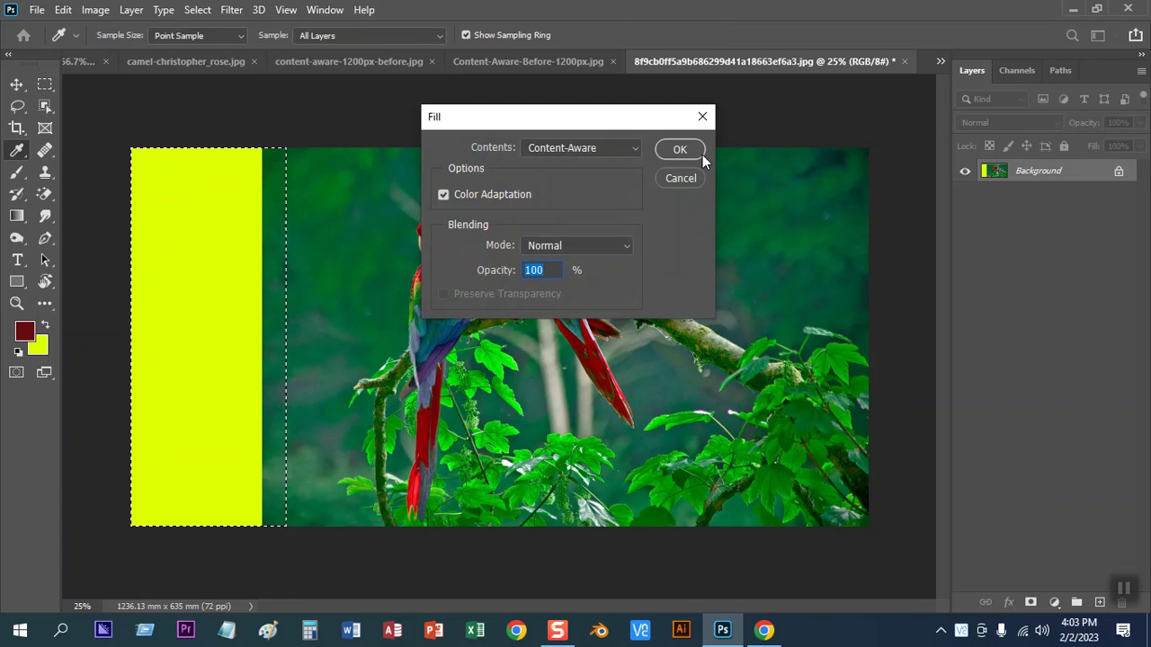
left_click(675, 148)
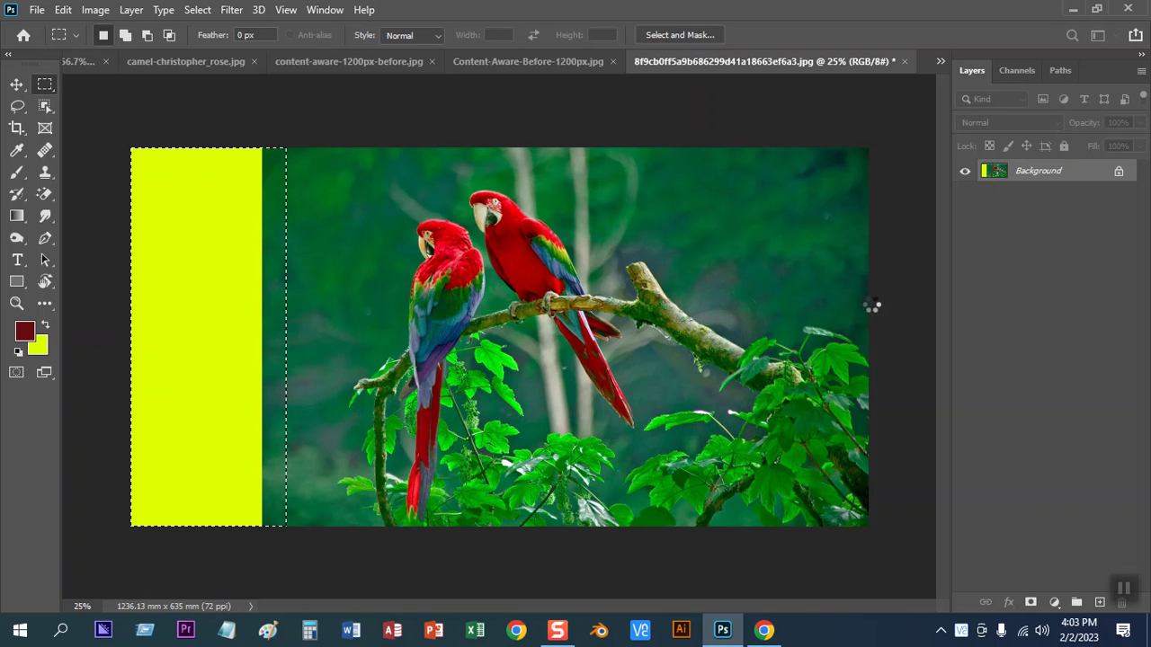
key("ctrl+d")
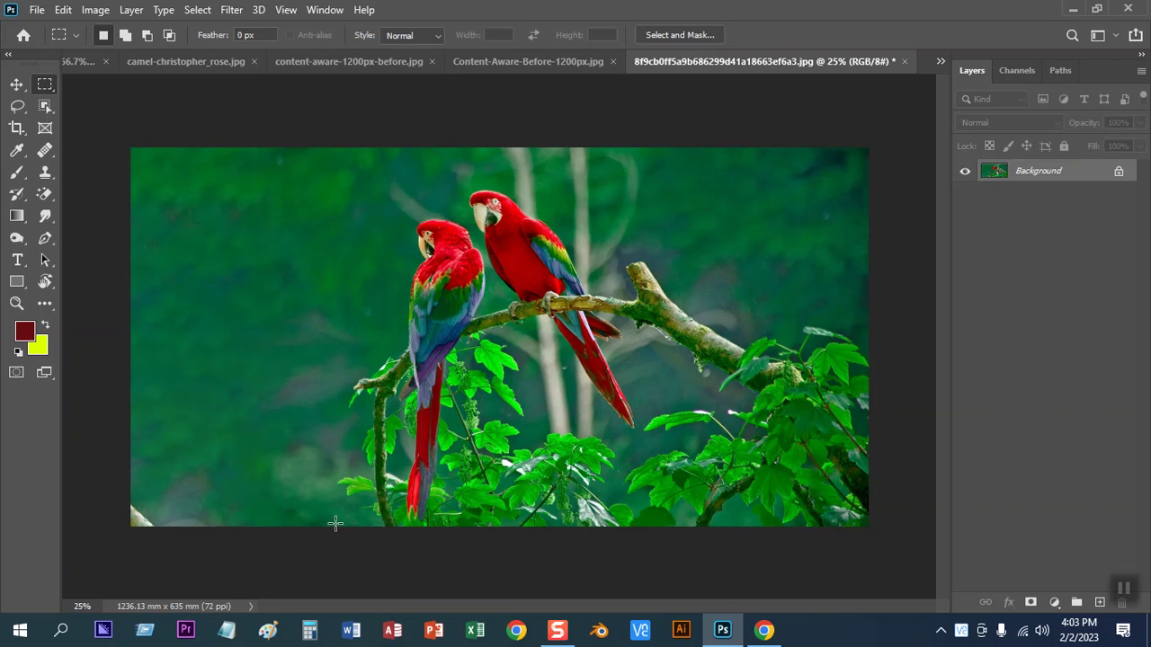
Content-Aware fill the small bottom-left corner patch and deselect
mouse_move(106, 476)
left_mouse_down()
mouse_move(181, 558)
mouse_move(168, 560)
left_mouse_up()
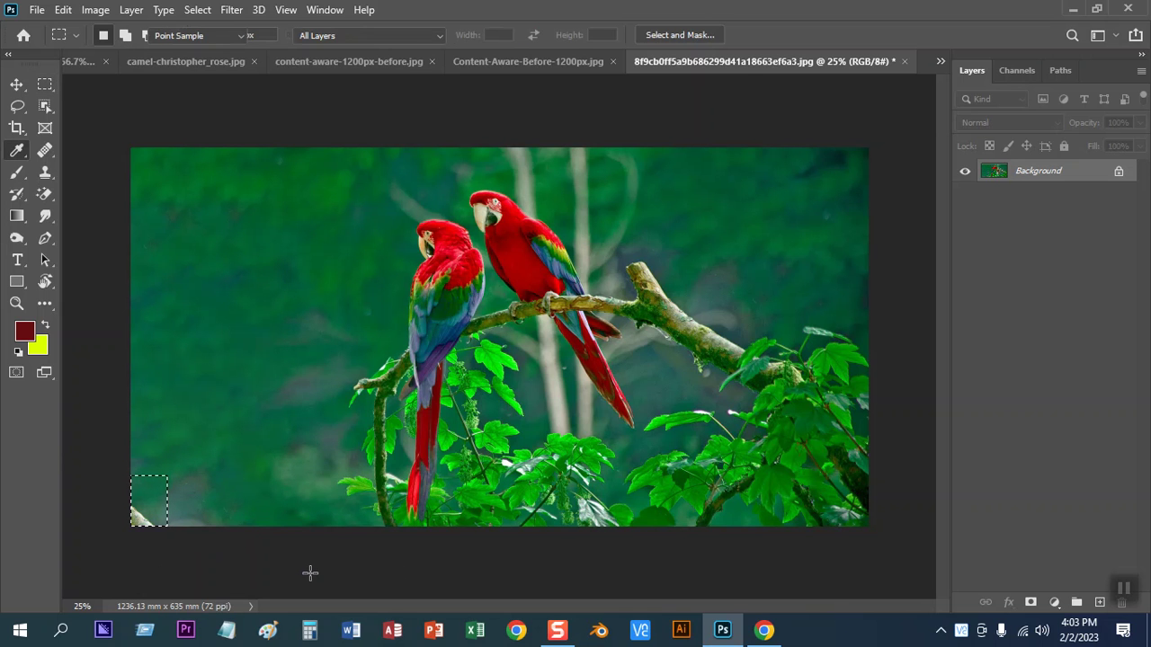
key("shift+F5")
left_click(694, 151)
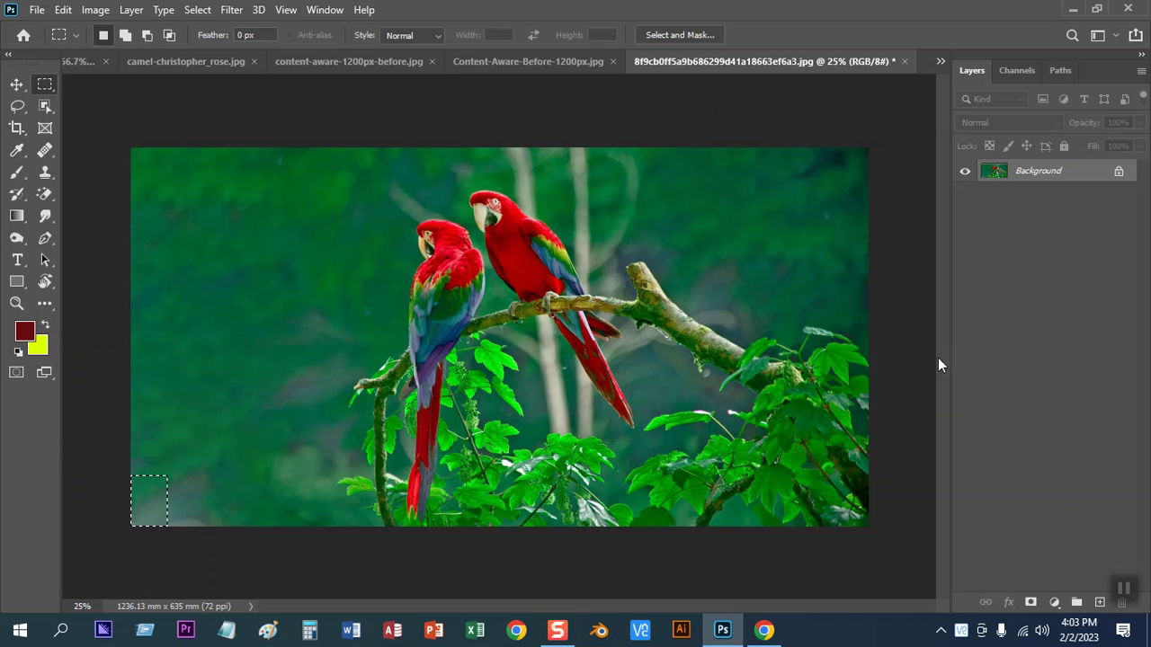
key("ctrl+d")
left_click(20, 86)
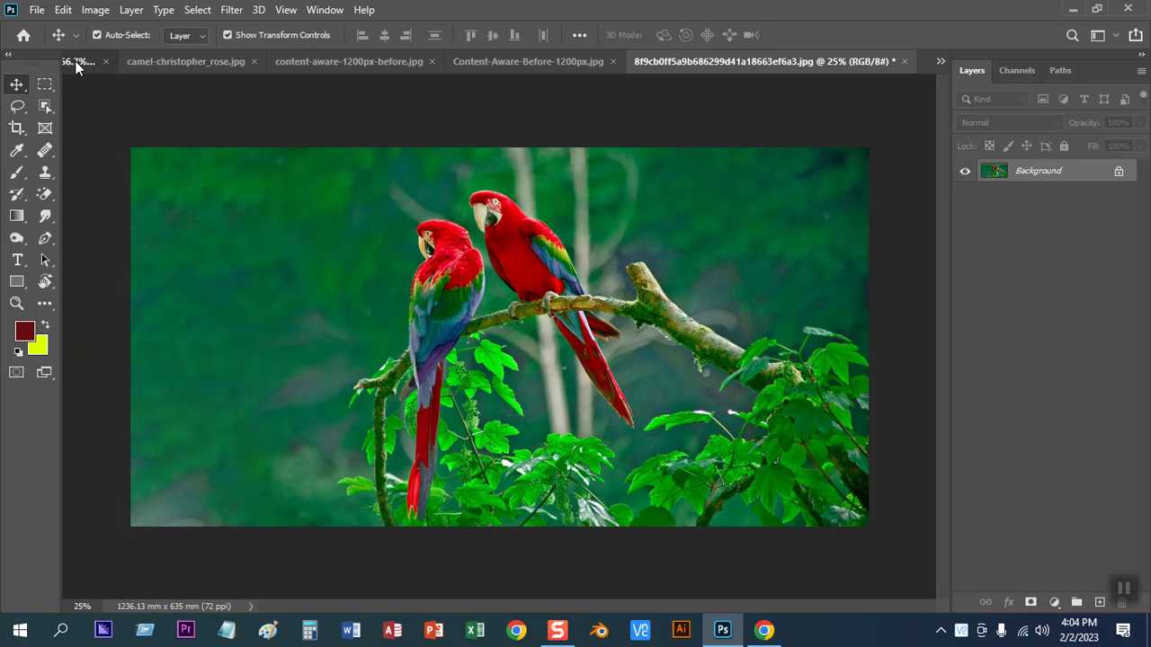
On the 1-2.jpg beach photo, marquee the surfer and apply a Content-Aware fill
left_click(77, 63)
left_click(940, 61)
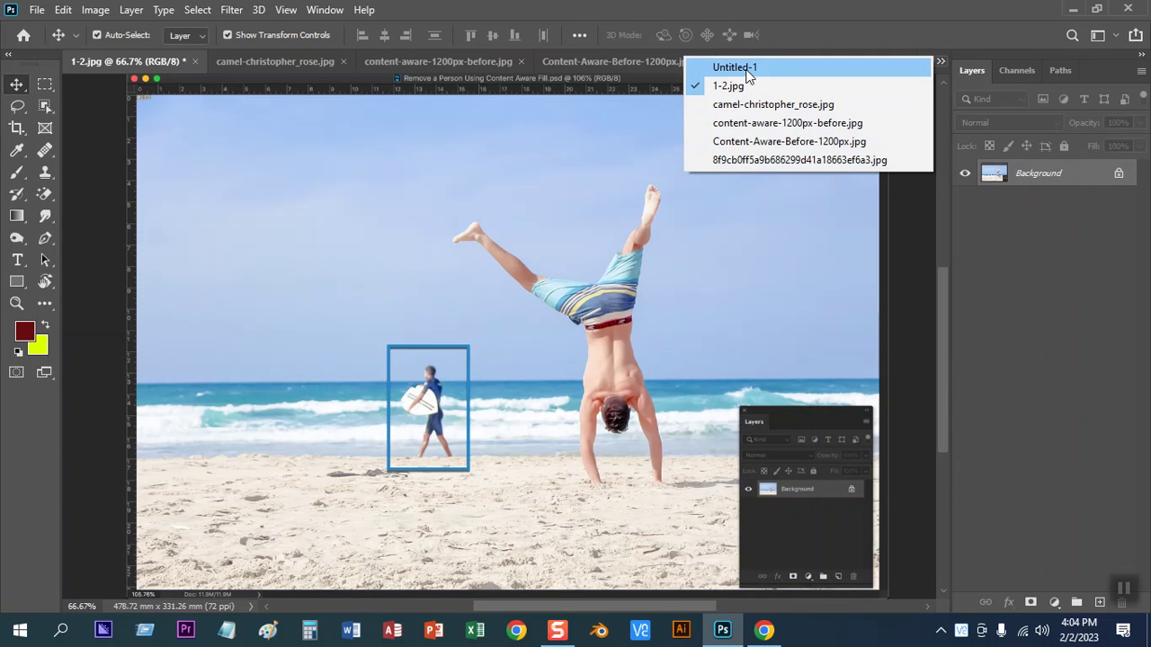
left_click(916, 333)
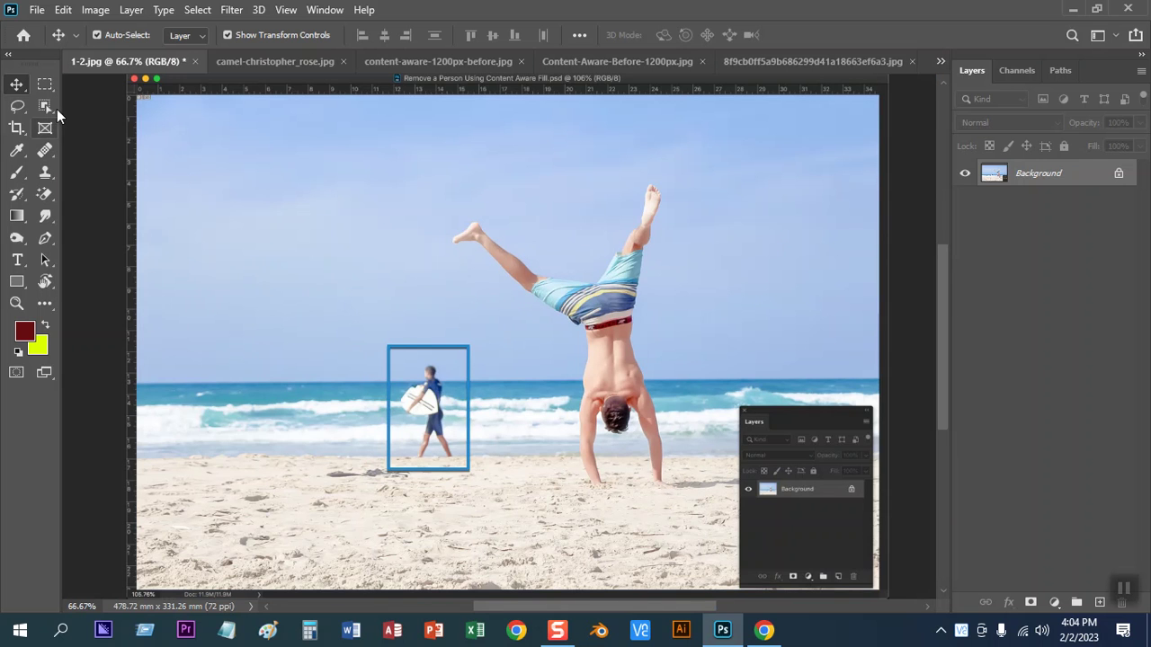
left_click(46, 86)
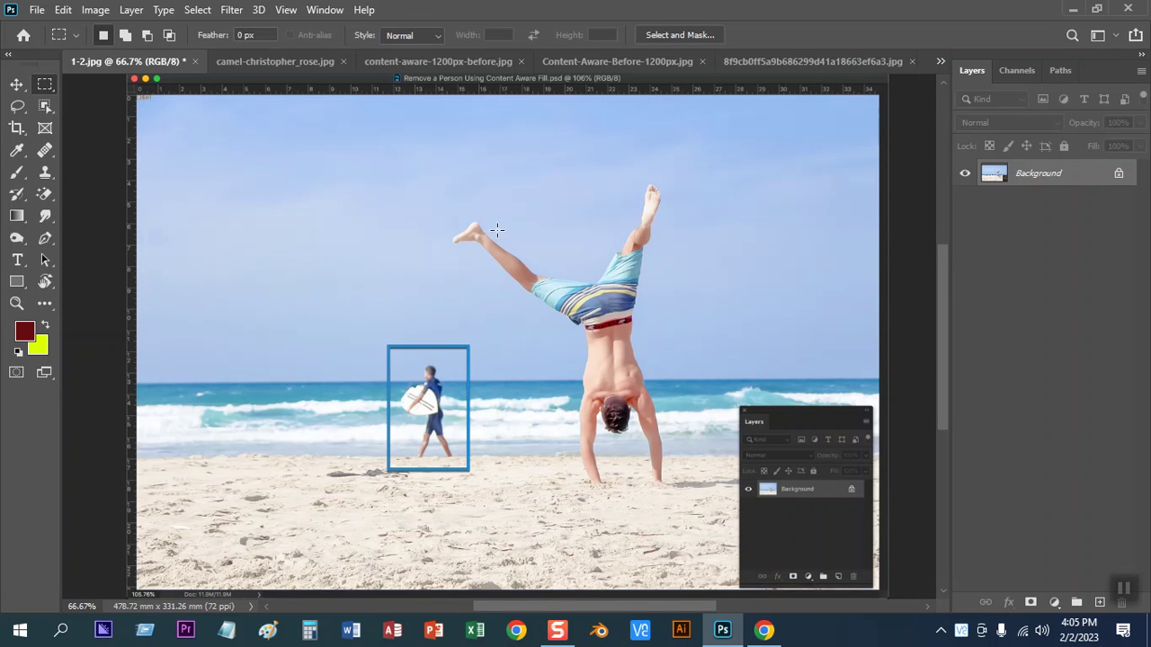
left_click_drag(381, 334, 467, 478)
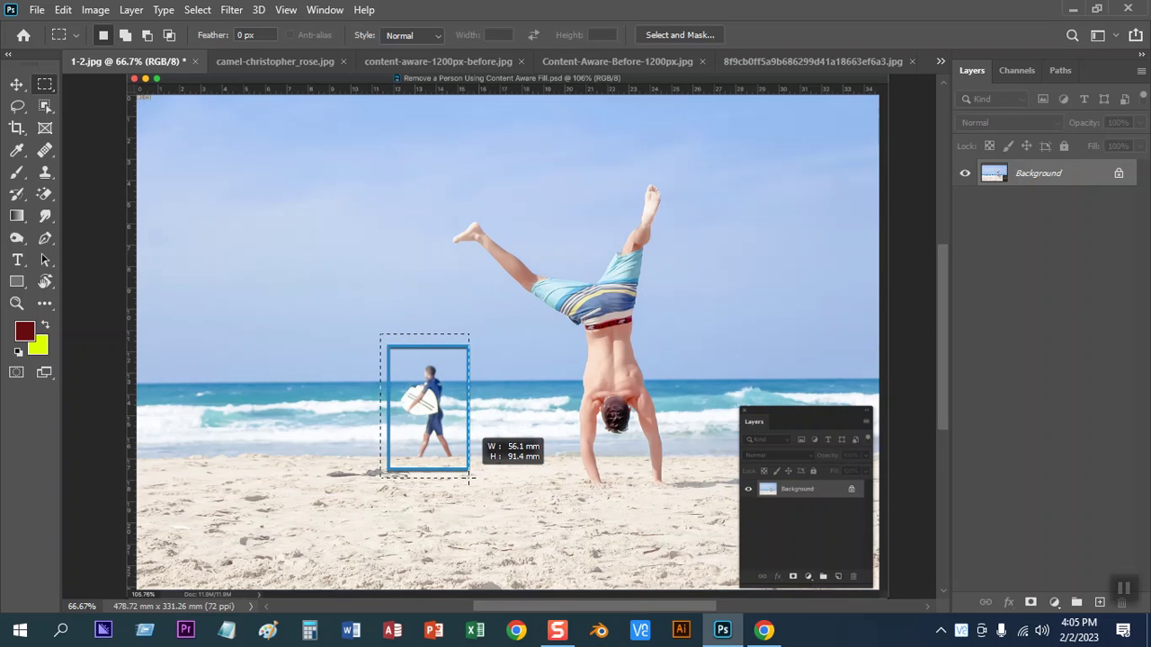
left_click_drag(467, 478, 481, 480)
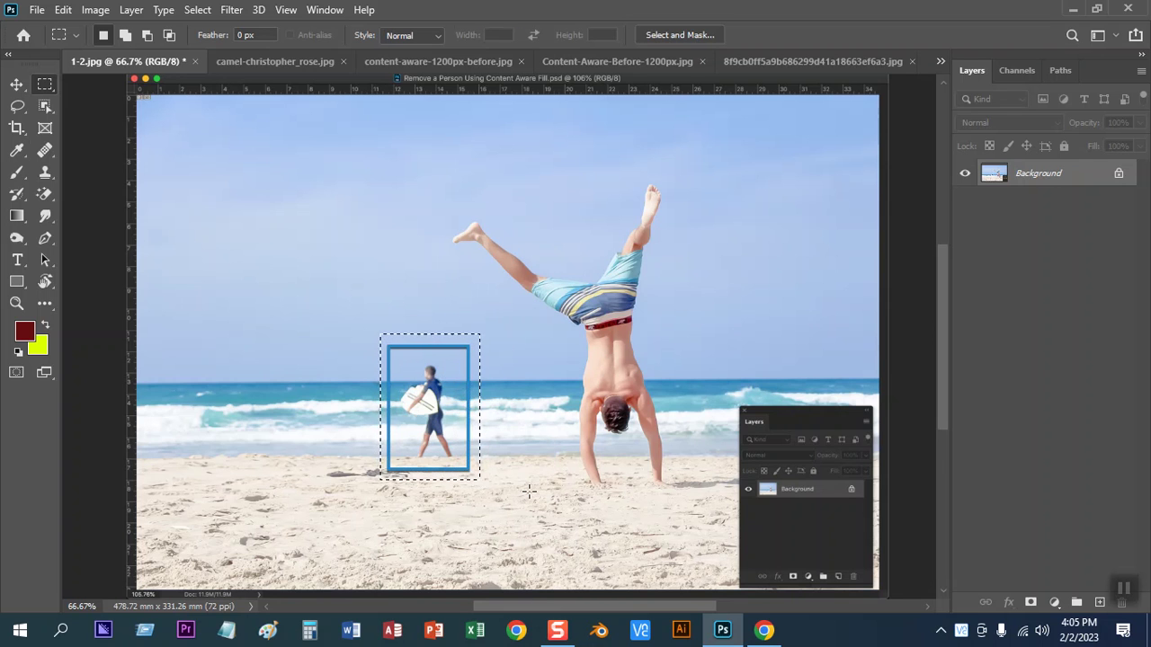
key("shift+F5")
left_click(668, 152)
left_click(474, 406)
Content-Aware fill a larger area around the surfer, deselect, then show content-aware-1200px-before.jpg
left_click(530, 373)
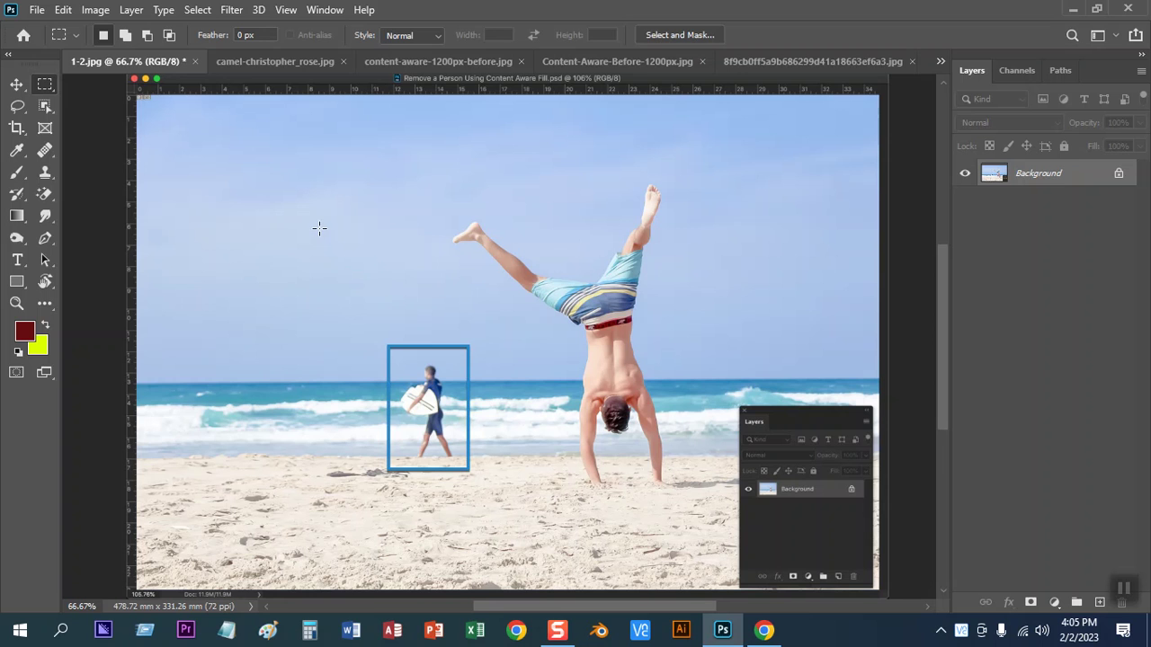
left_click_drag(332, 255, 508, 520)
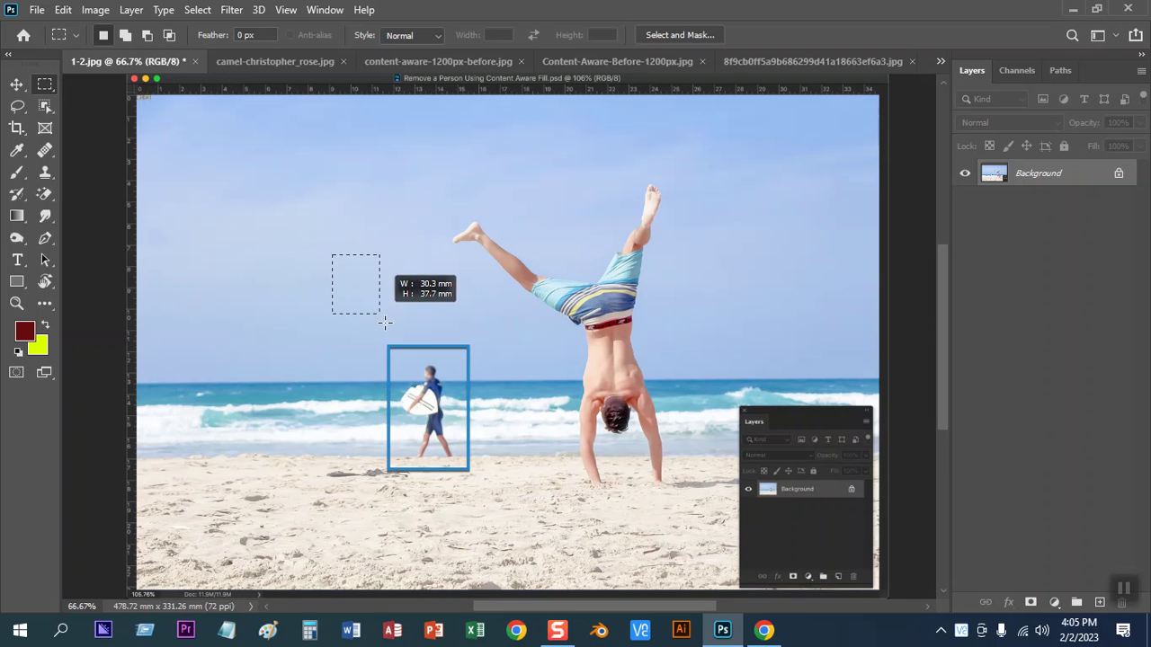
left_click(493, 514)
left_click_drag(493, 515, 332, 254)
left_click(63, 9)
left_click(409, 174)
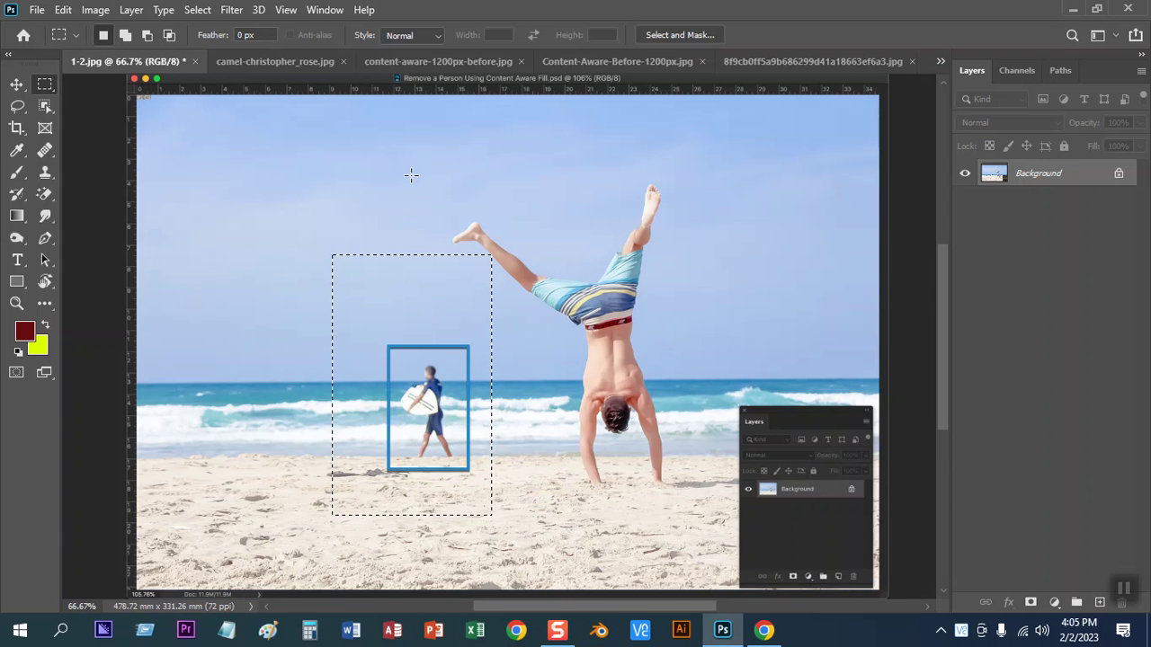
key("shift+BackSpace")
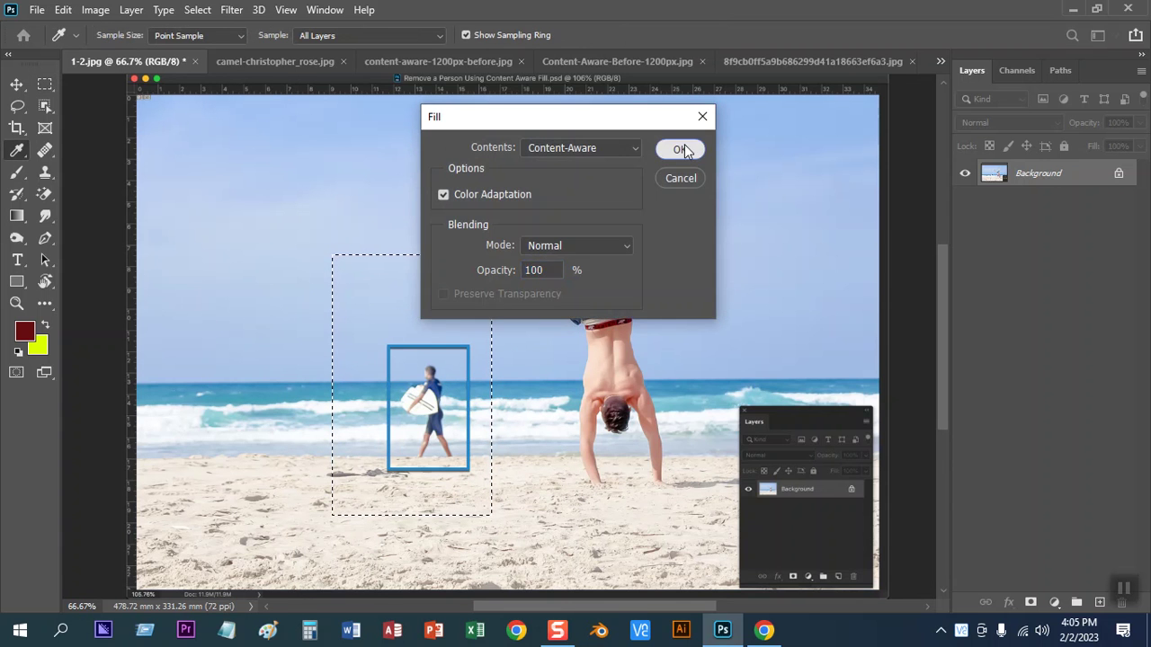
left_click(683, 149)
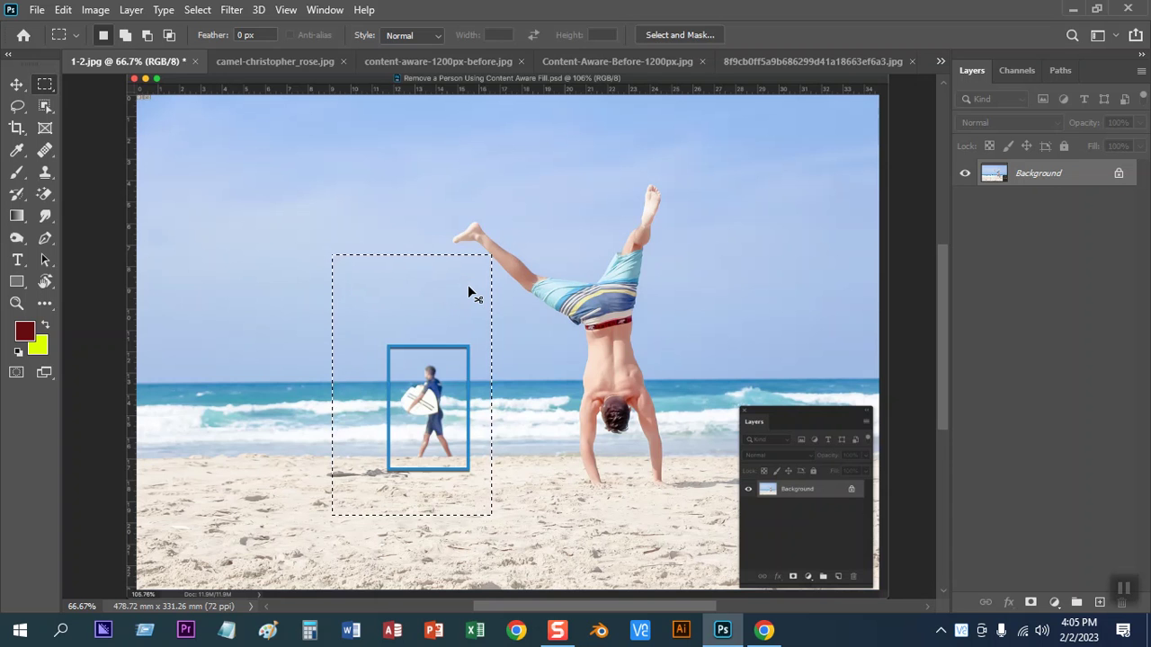
key("ctrl+d")
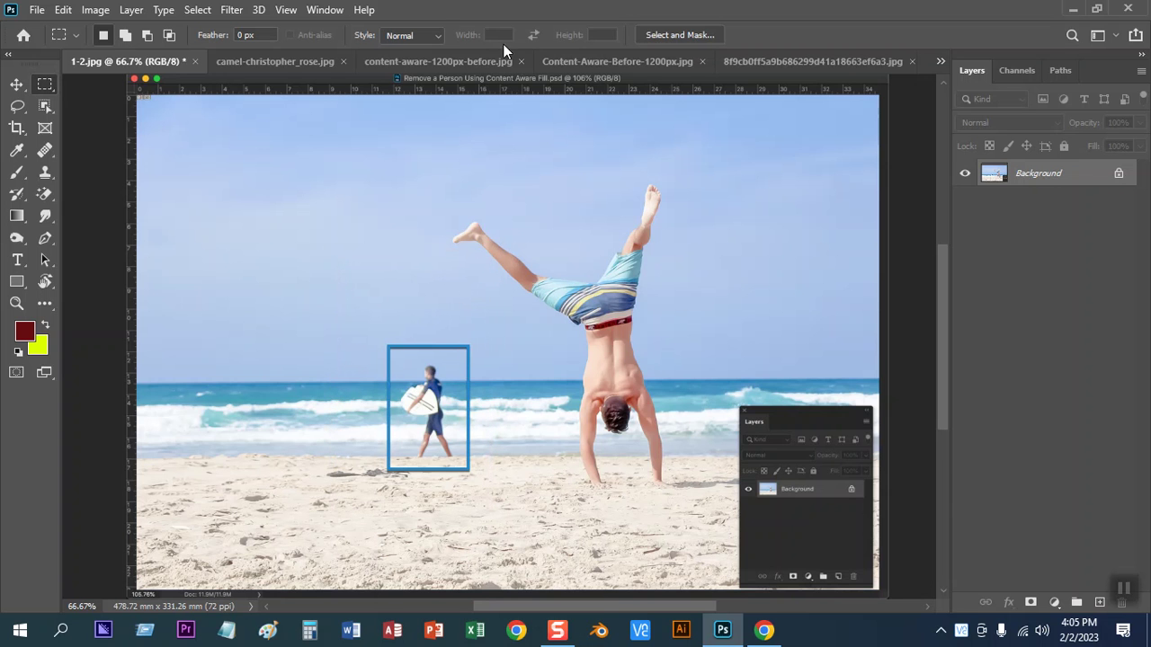
left_click(445, 56)
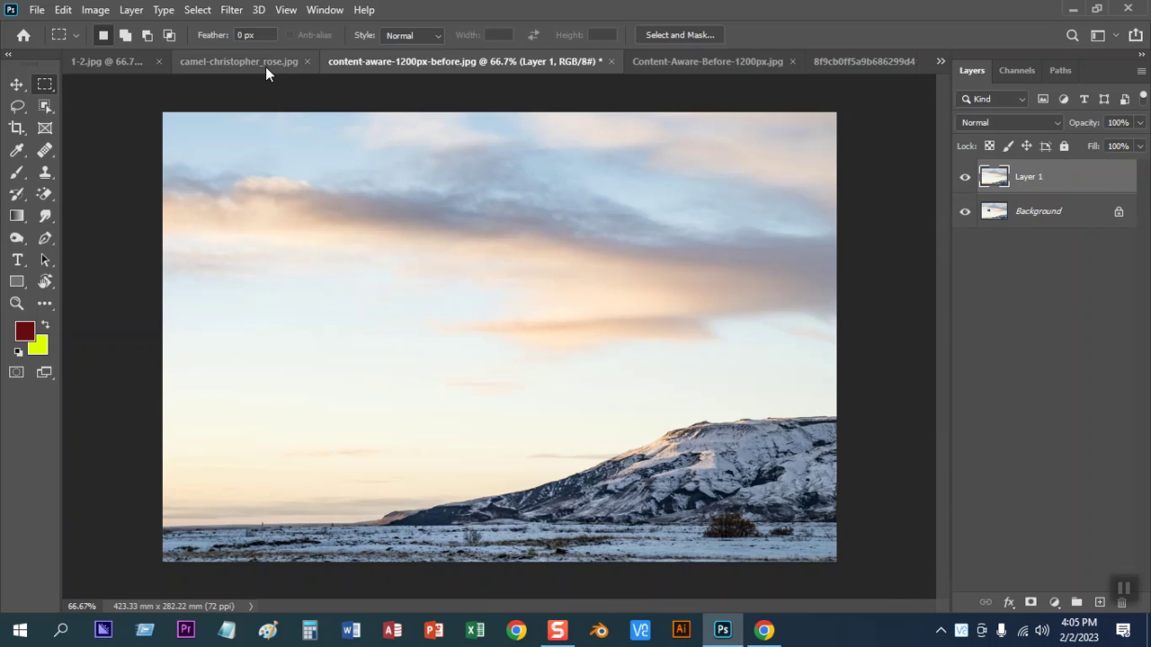
On the parrots image, Content-Aware fill a tall rectangle left of the left parrot
left_click(260, 65)
left_click(865, 67)
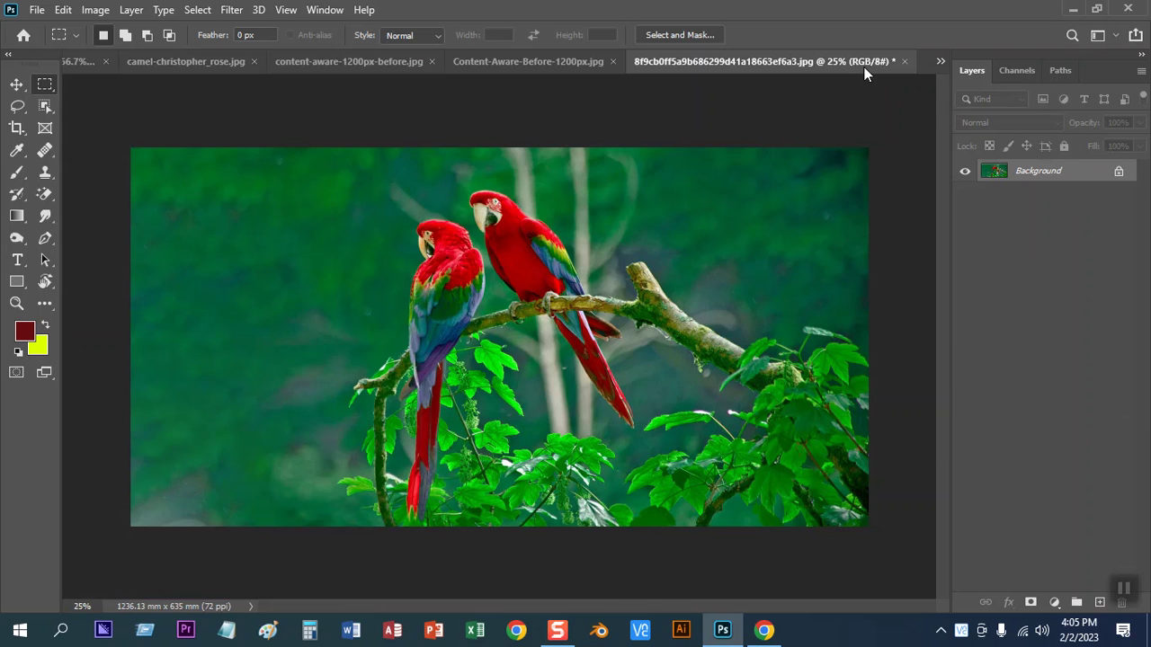
left_click_drag(308, 210, 402, 479)
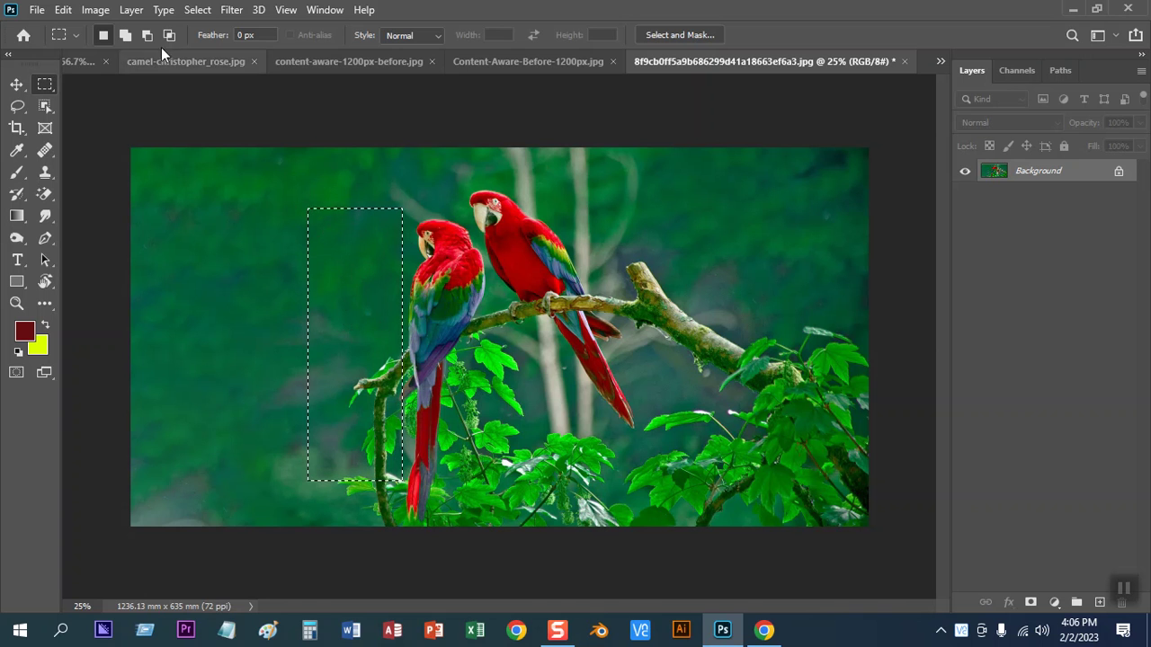
left_click(63, 10)
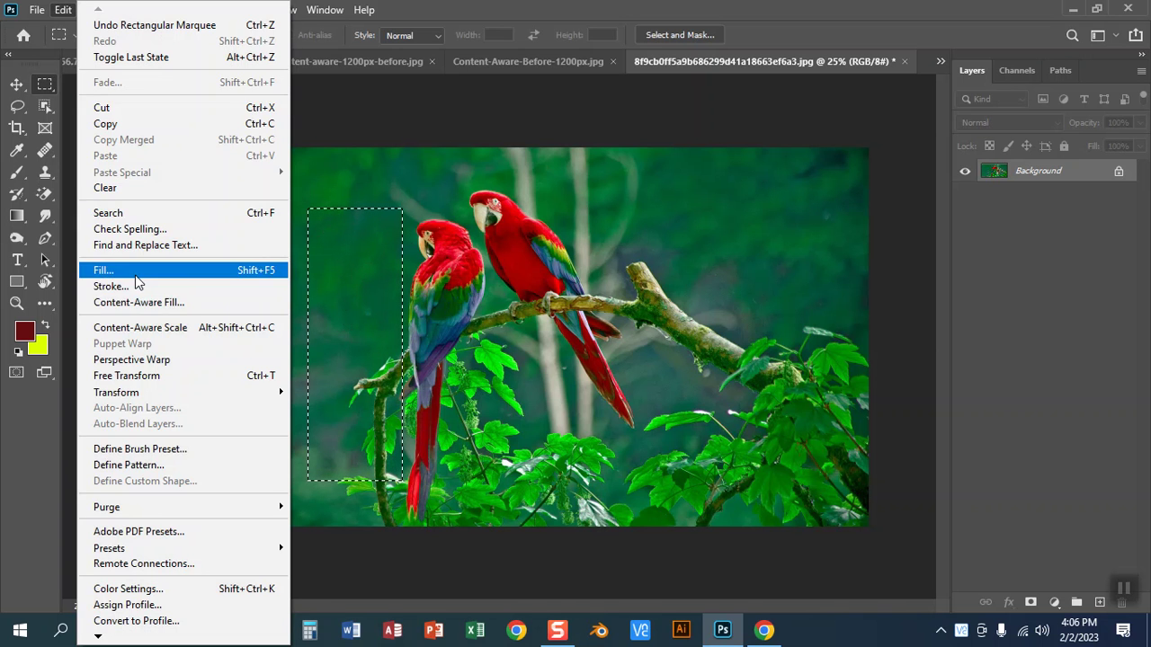
left_click(136, 275)
left_click(683, 154)
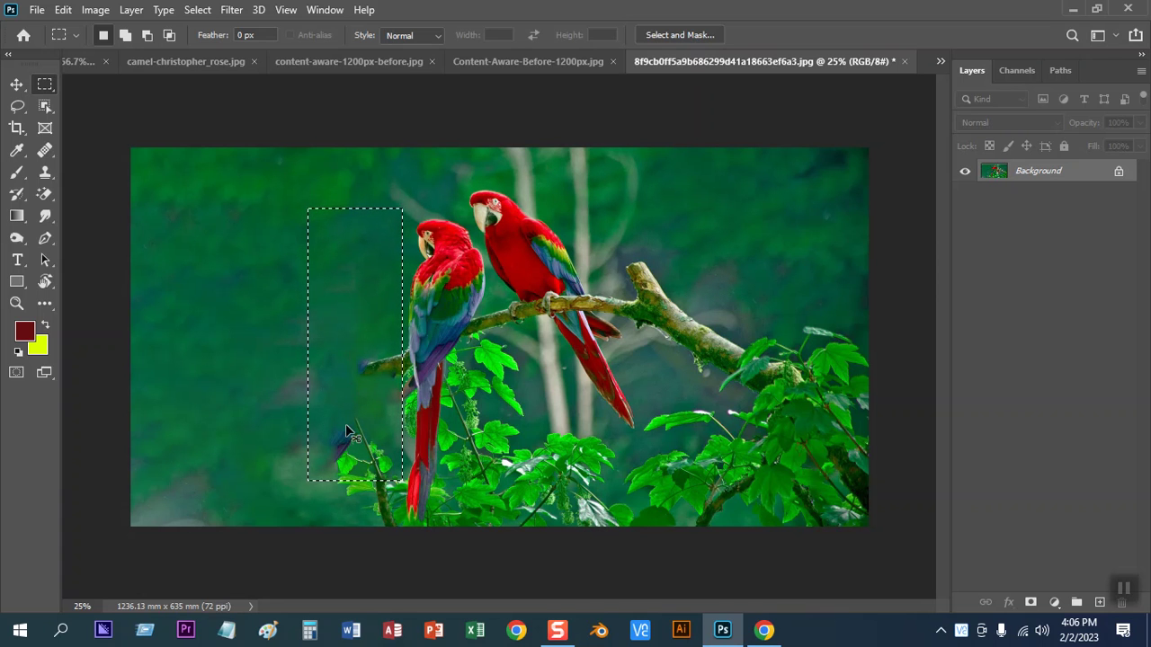
Undo the fill, deselect, and pick the Lasso tool
key("ctrl+z")
key("ctrl+d")
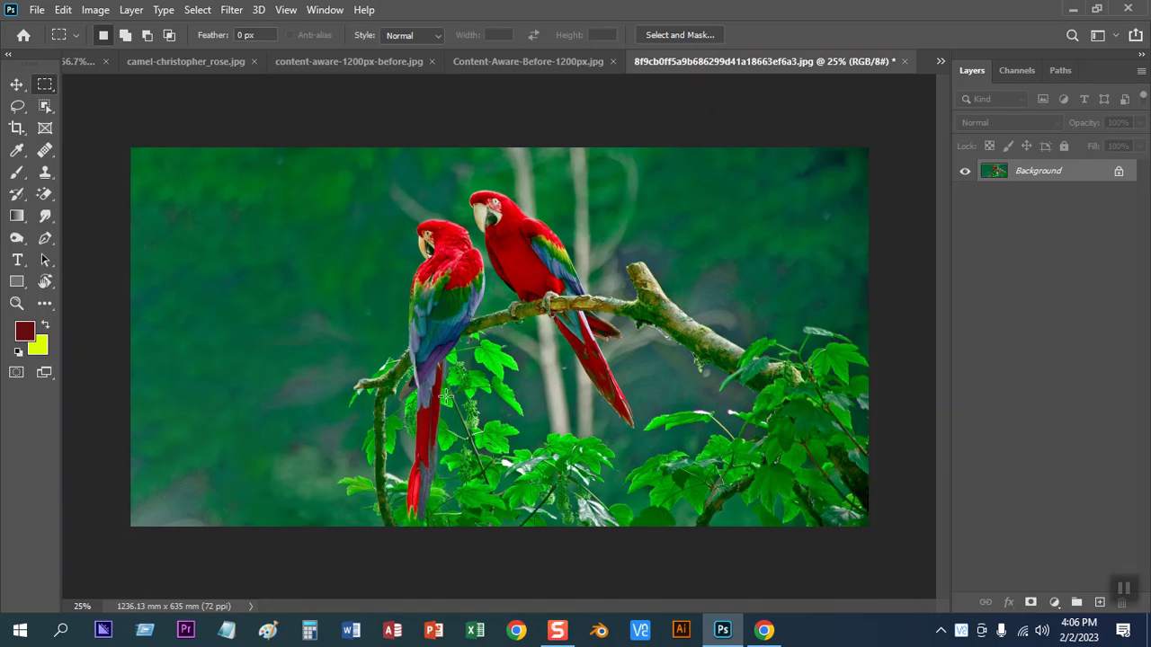
left_click(17, 106)
mouse_move(462, 186)
left_mouse_down()
mouse_move(464, 219)
mouse_move(592, 412)
mouse_move(464, 169)
left_mouse_up()
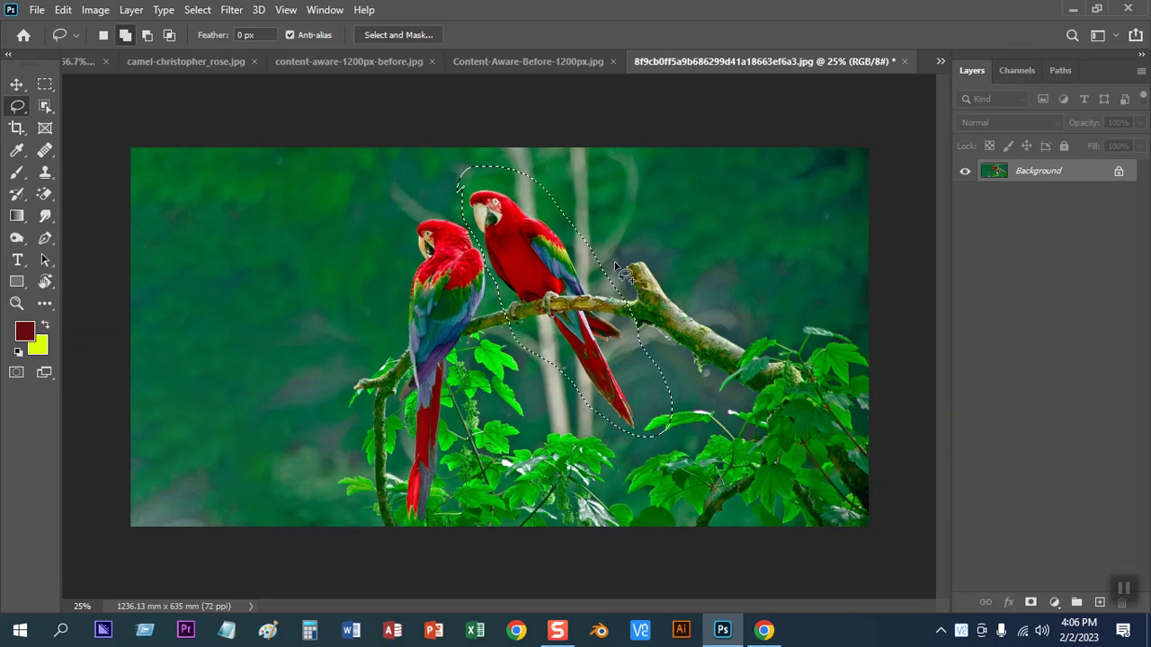
key("shift+F5")
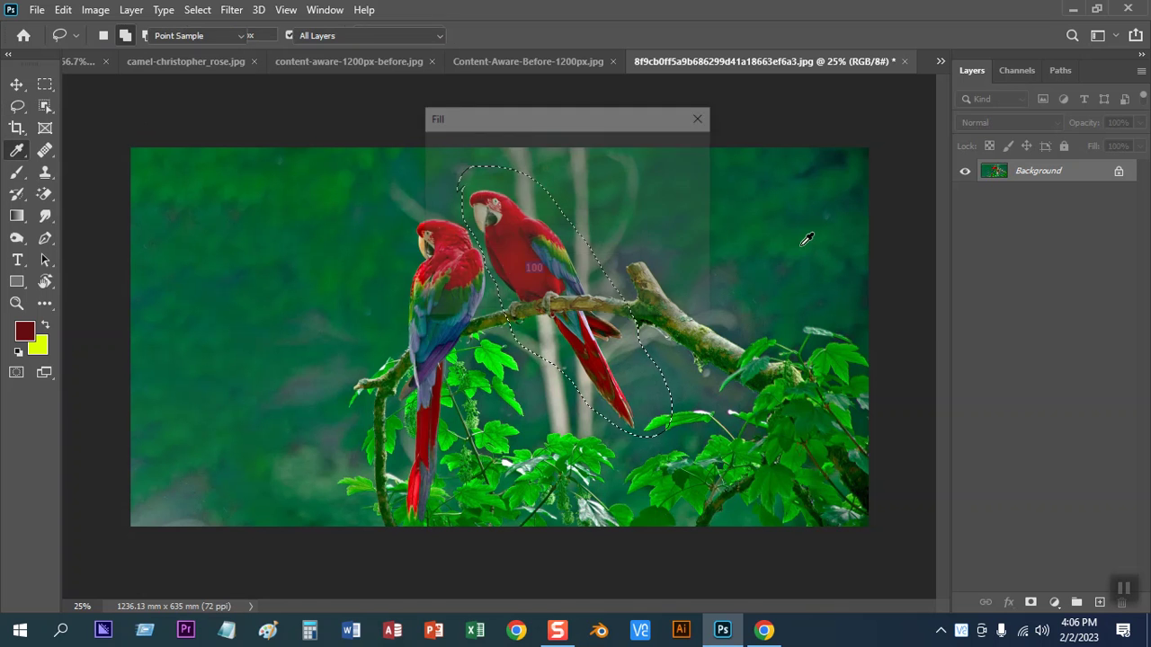
left_click(686, 148)
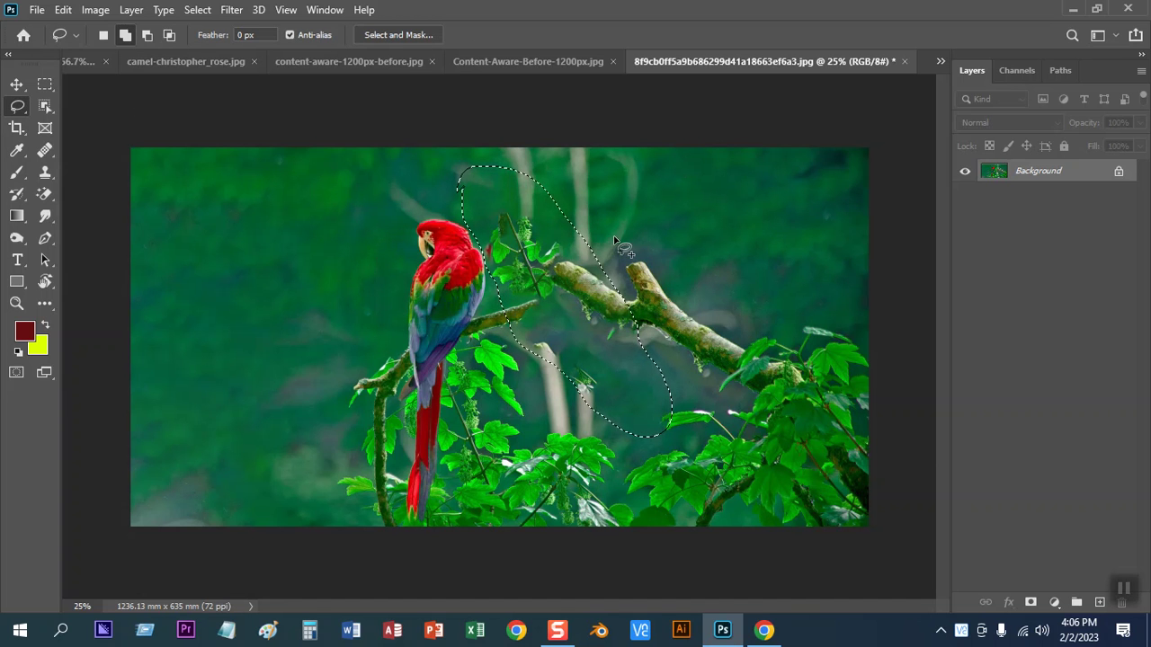
key("ctrl+d")
key("ctrl+z")
key("ctrl+z")
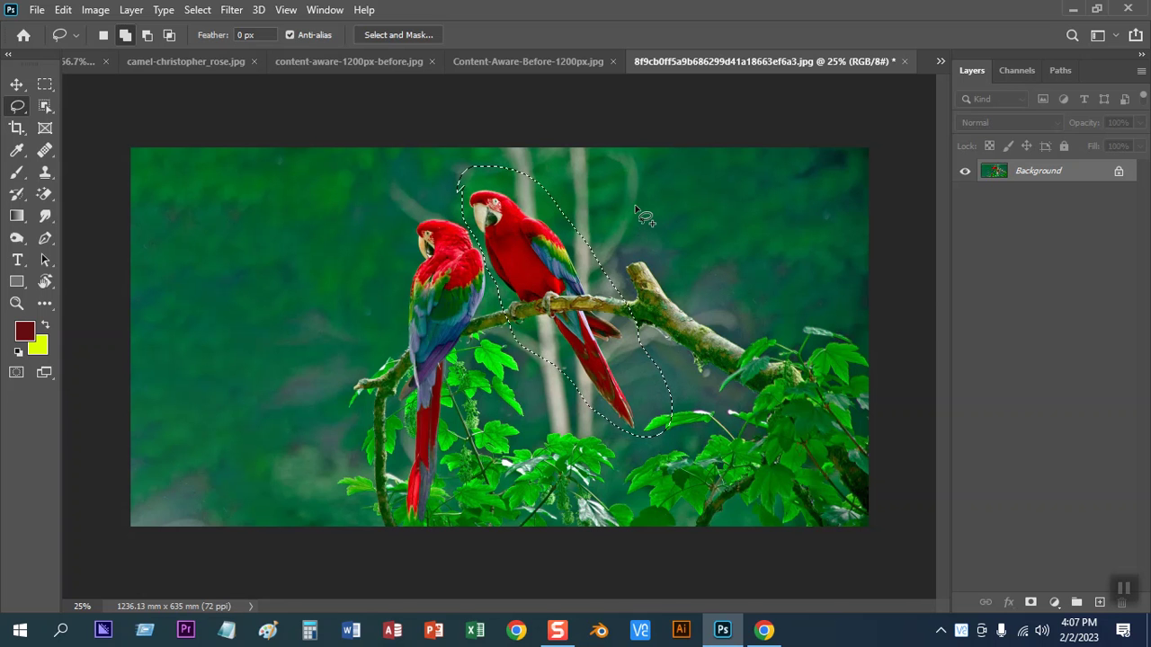
key("ctrl+d")
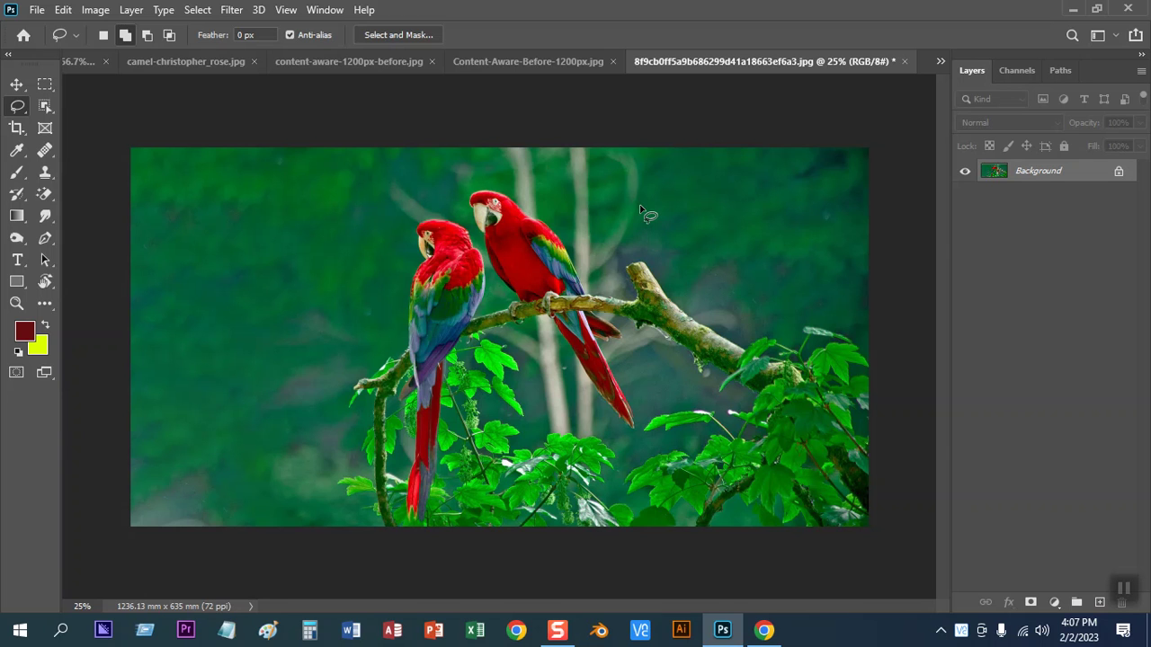
left_click(359, 61)
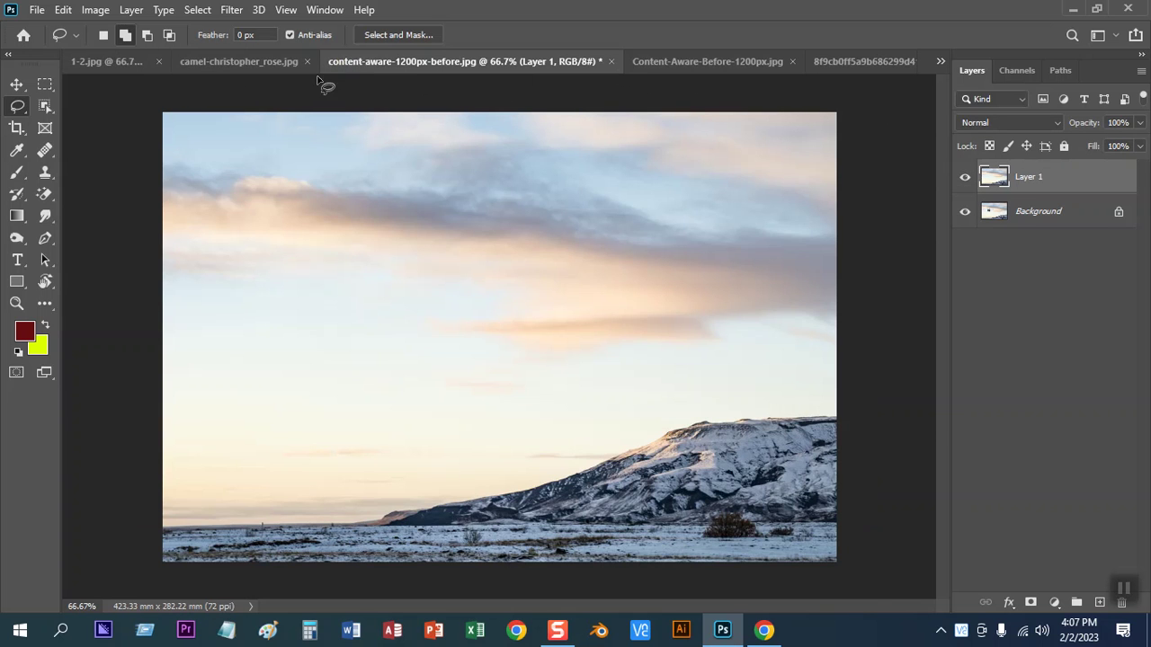
In 1-2.jpg, Object-select the handstanding man, trial a Content-Aware fill, then undo it
left_click(111, 61)
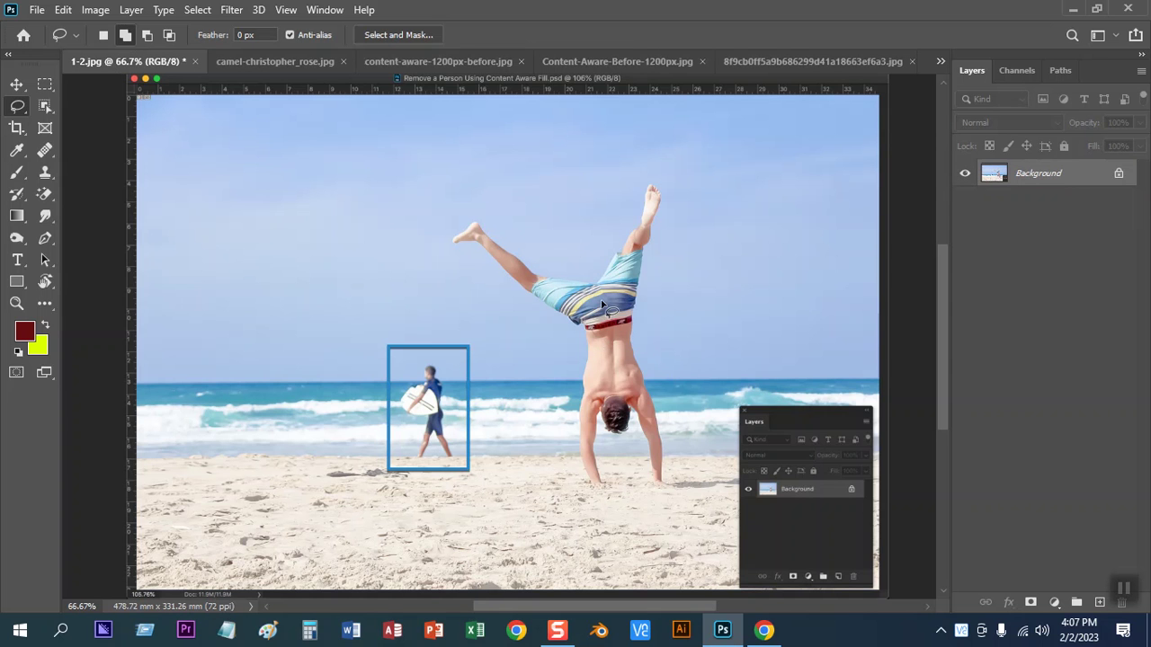
left_click(45, 105)
mouse_move(431, 164)
left_mouse_down()
mouse_move(582, 228)
mouse_move(699, 492)
left_mouse_up()
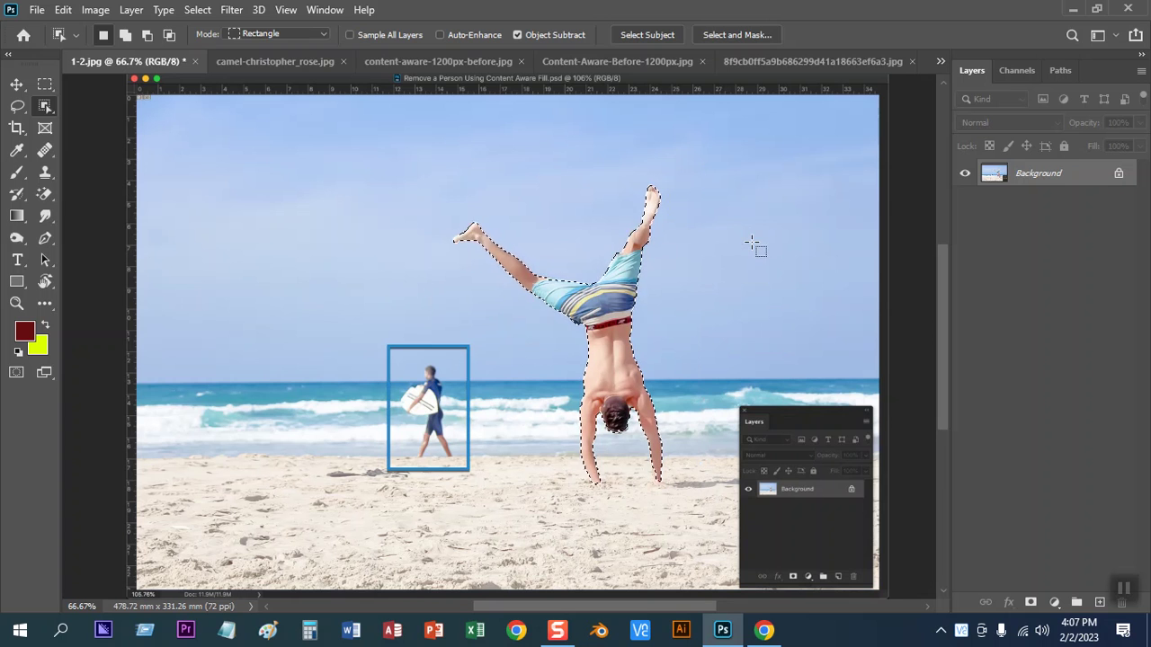
key("shift+BackSpace")
left_click(670, 151)
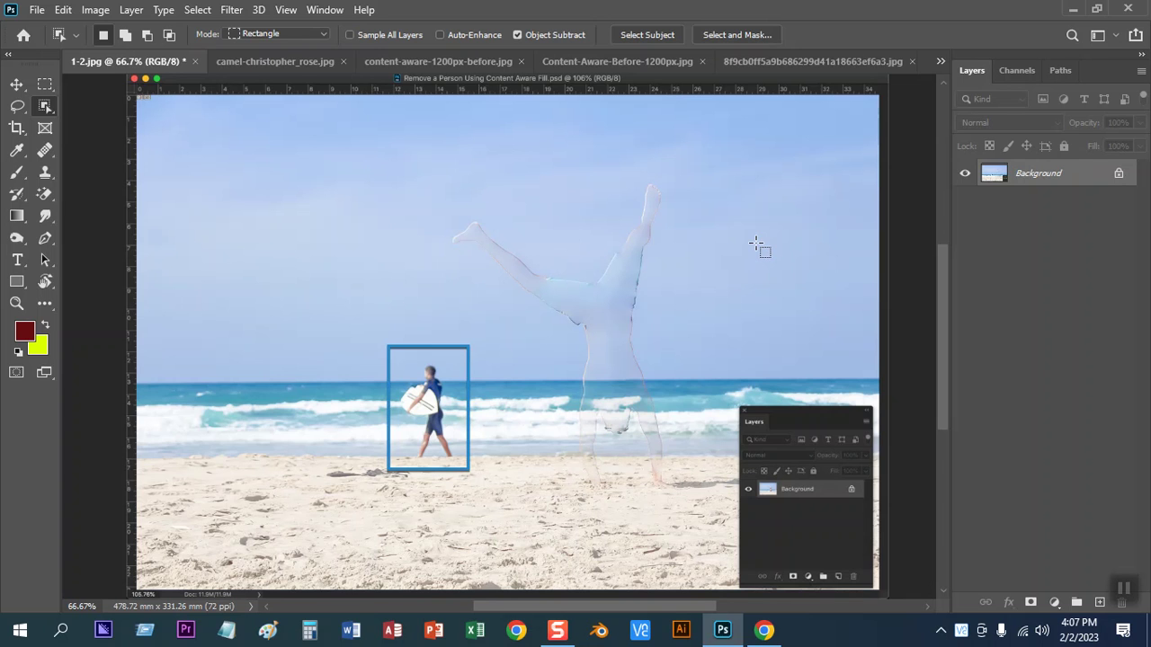
key("ctrl+z")
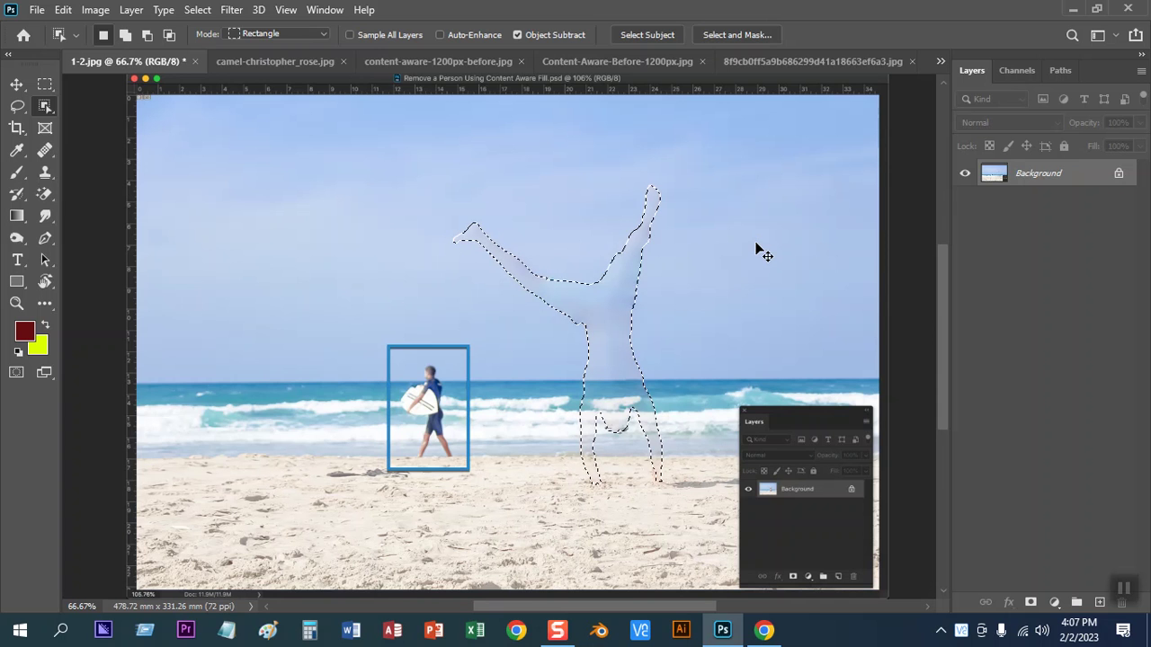
Expand the selection by 5 px and Content-Aware fill it to remove the man
left_click(197, 10)
mouse_move(234, 256)
left_click(423, 278)
double_click(670, 192)
type("5")
left_click(793, 189)
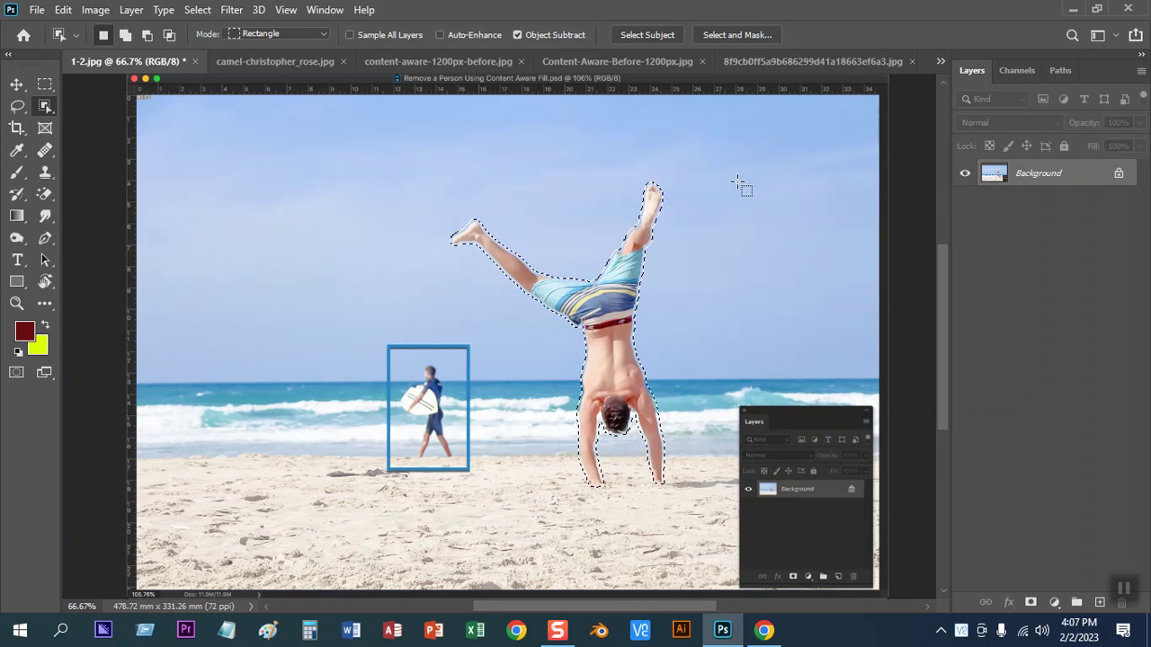
key("shift+F5")
left_click(680, 150)
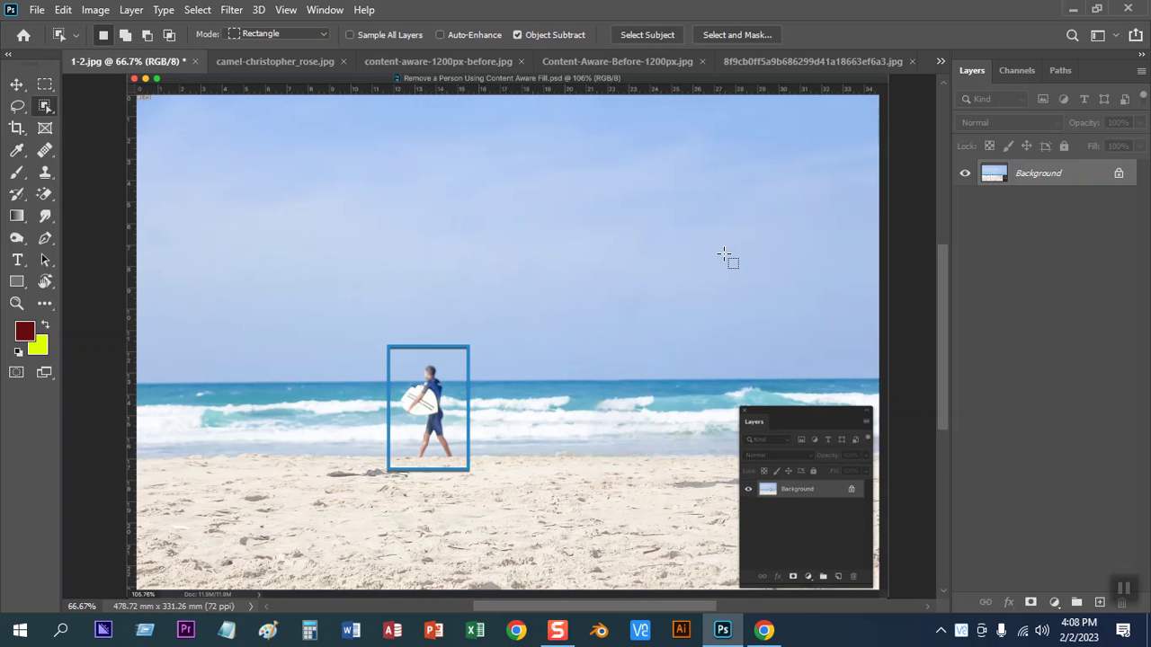
key("ctrl+0")
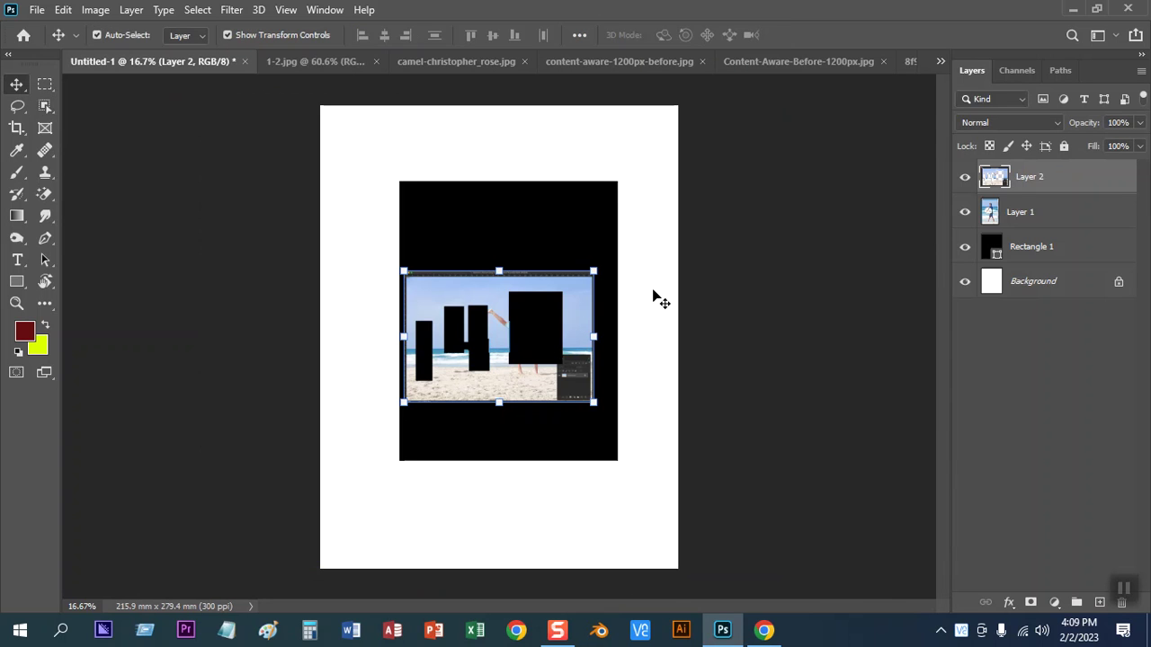
Delete the added layers from Untitled-1, then flip through the beach, camel, mountain and parrots tabs
key("Delete")
key("Delete")
key("Delete")
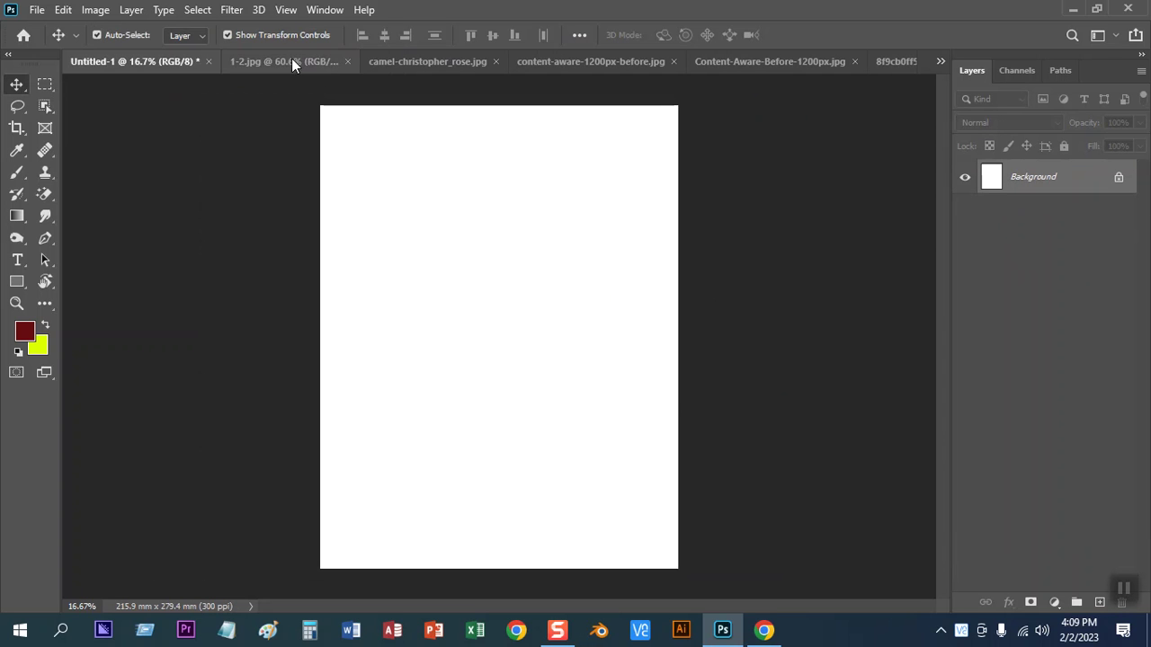
left_click(287, 60)
left_click(410, 60)
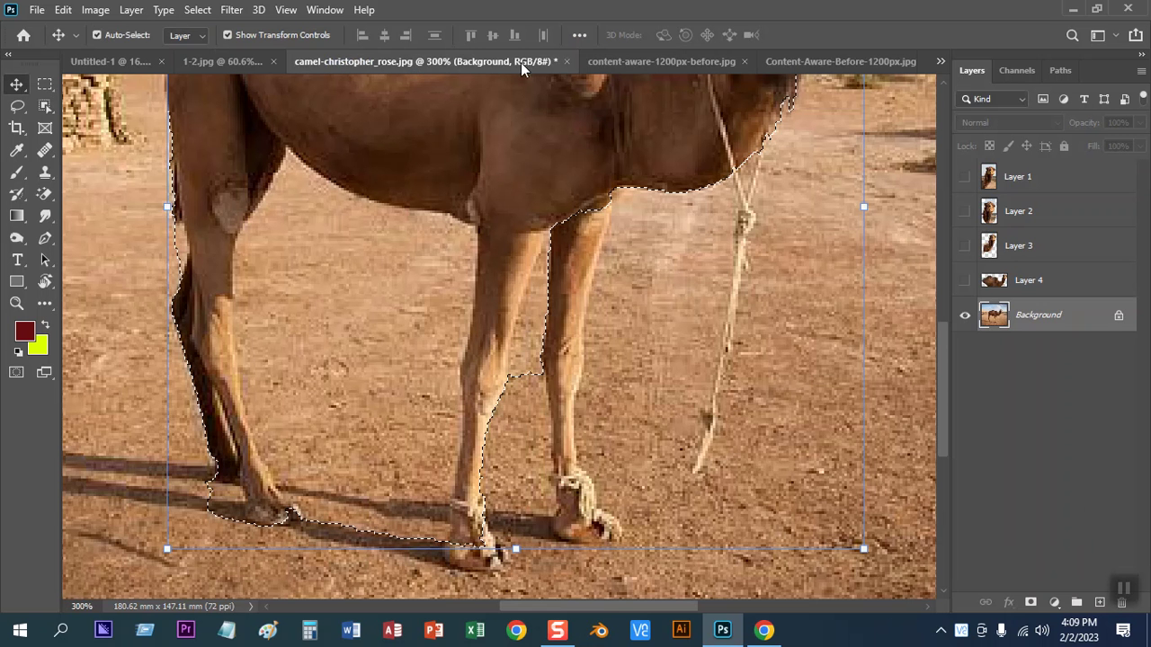
left_click(635, 64)
left_click(822, 61)
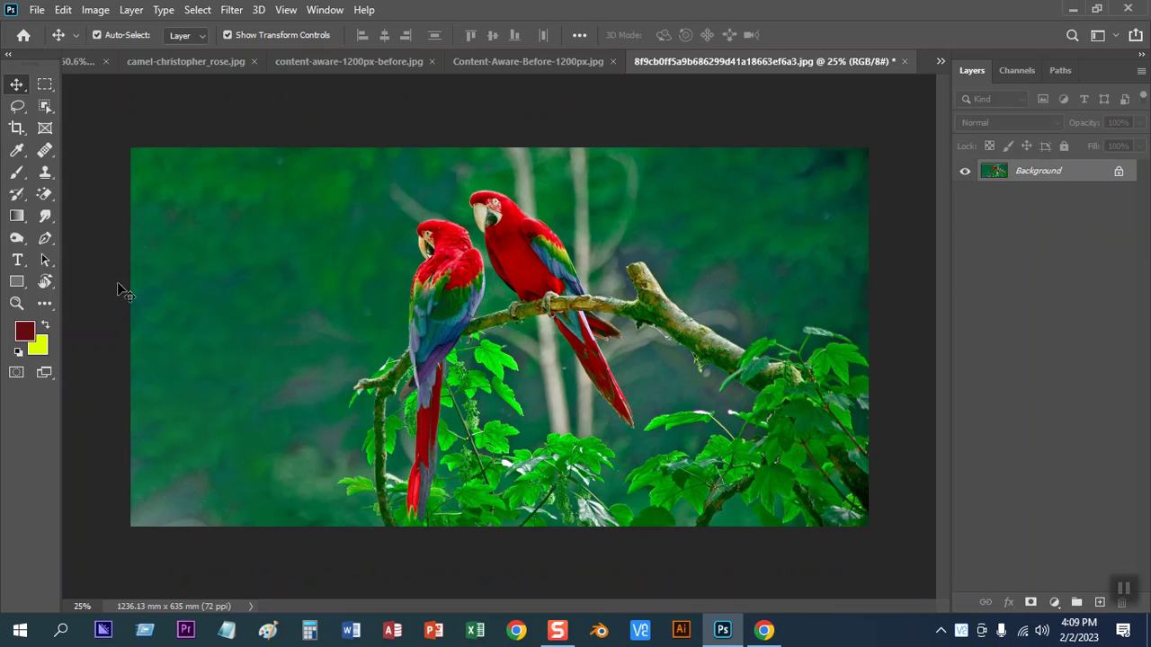
Return to Untitled-1 from the overflow document list and zoom out
left_click(941, 61)
left_click(774, 66)
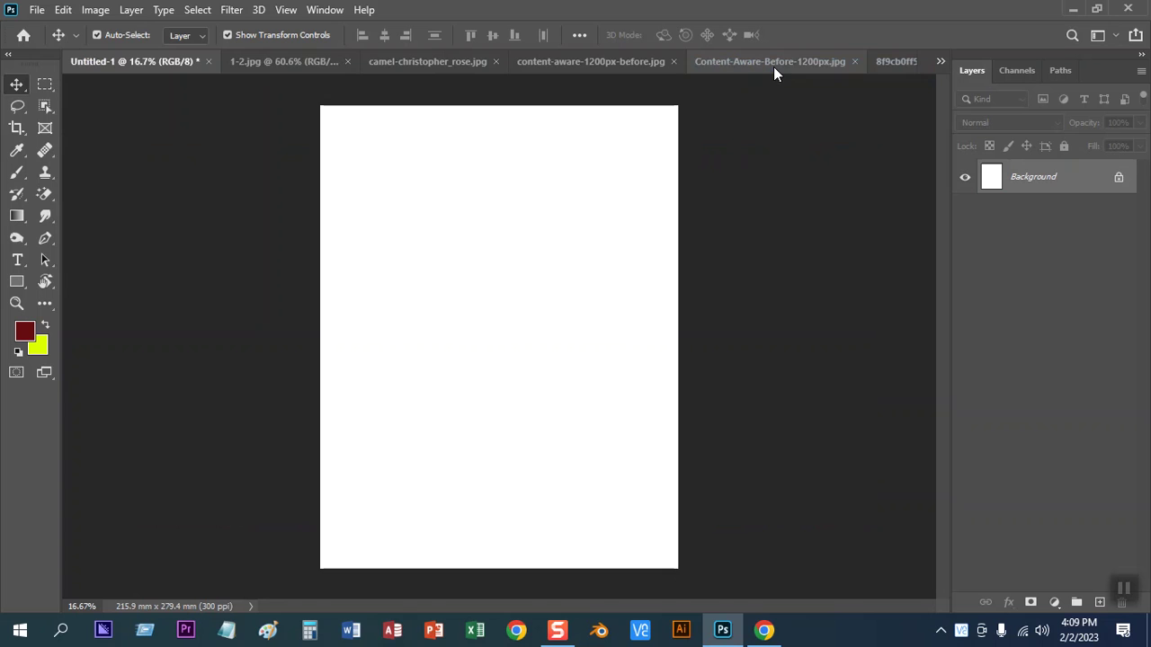
key("ctrl+minus")
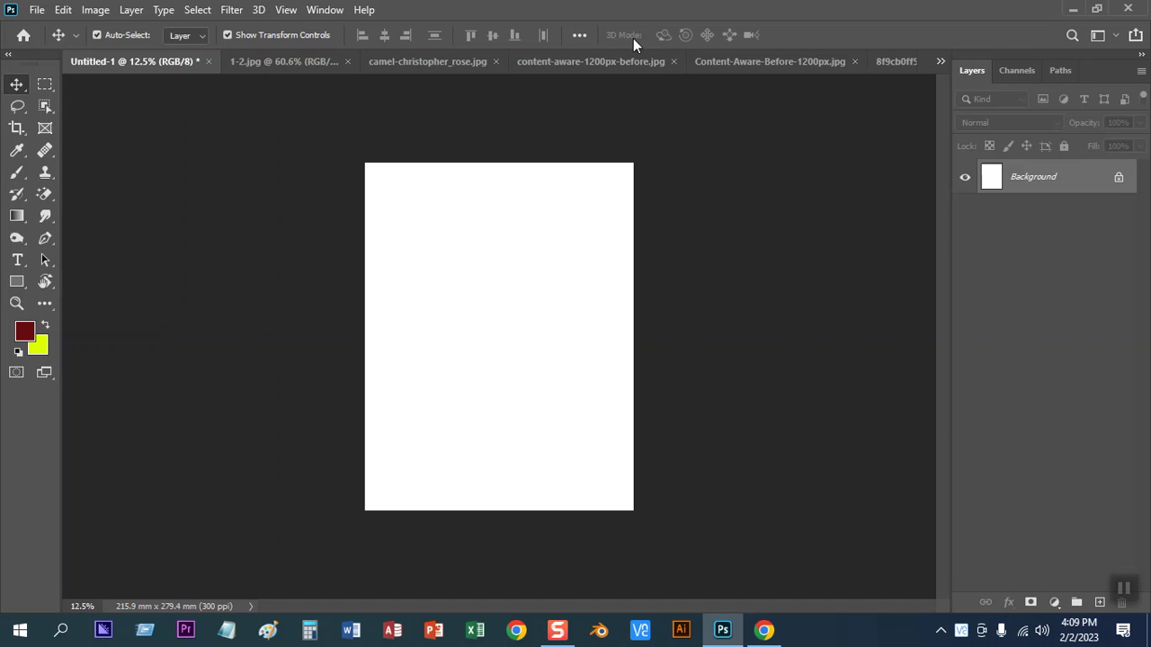
left_click(36, 10)
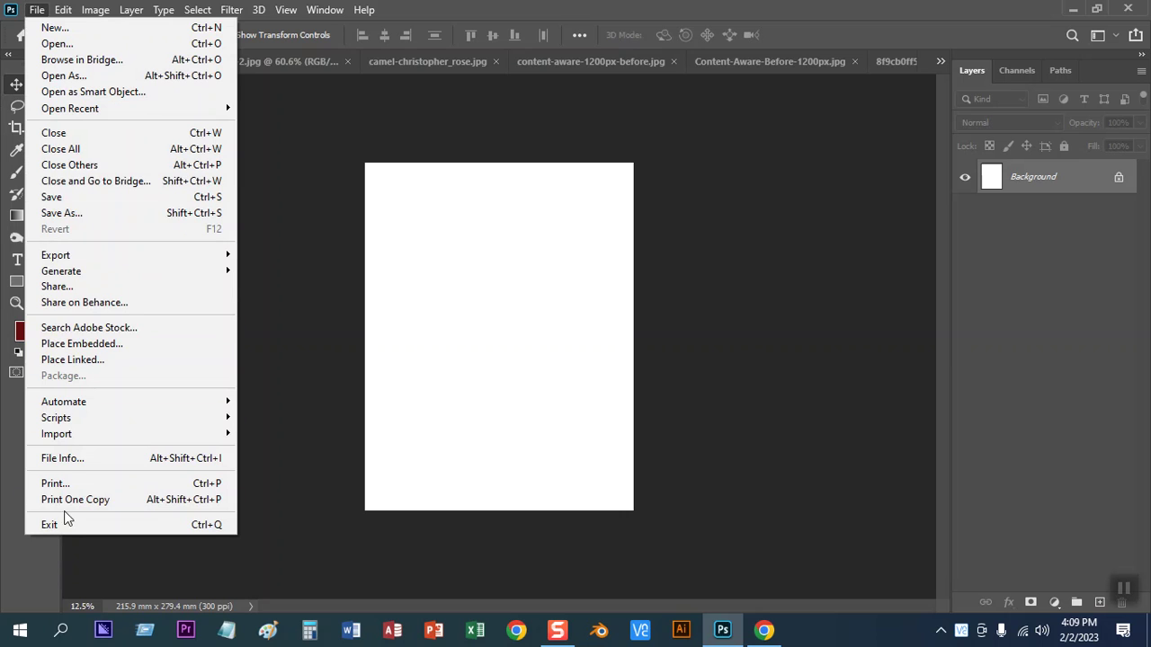
left_click(88, 460)
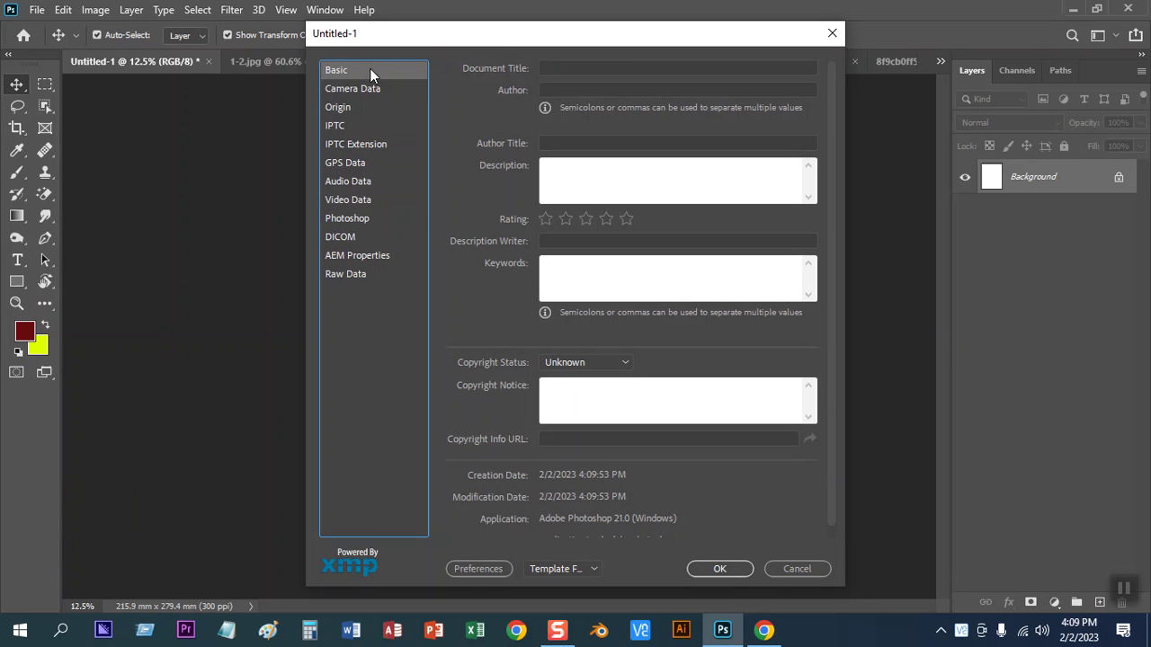
left_click(790, 572)
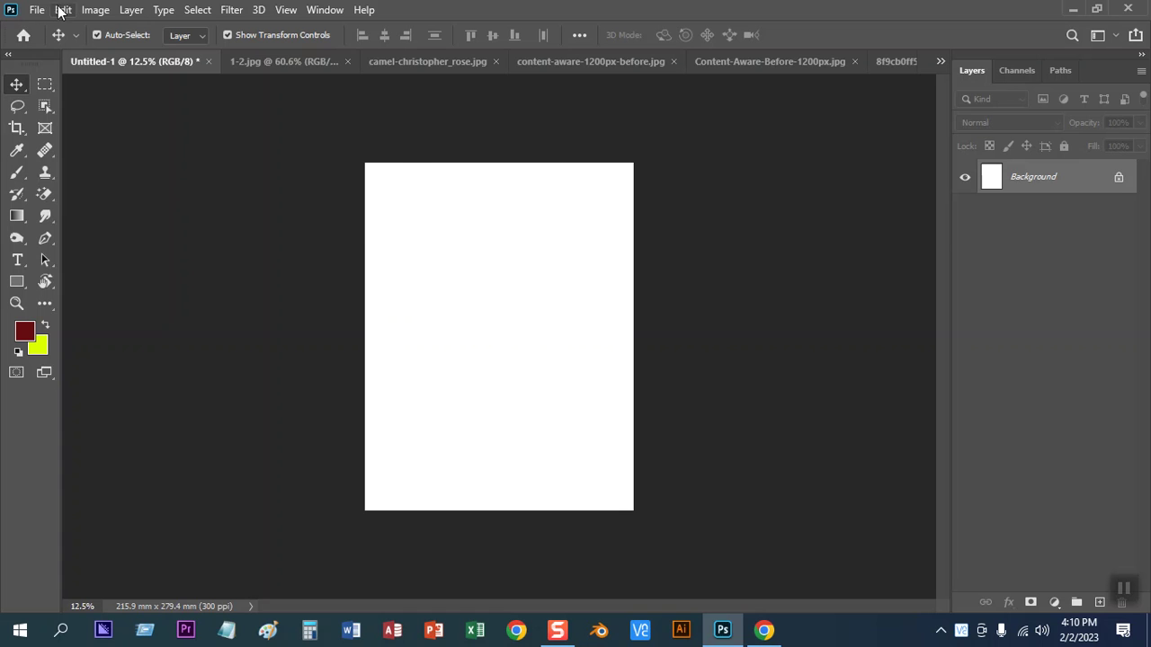
In Canvas Size, turn off Relative and set width 12 and height 20 inches
left_click(96, 10)
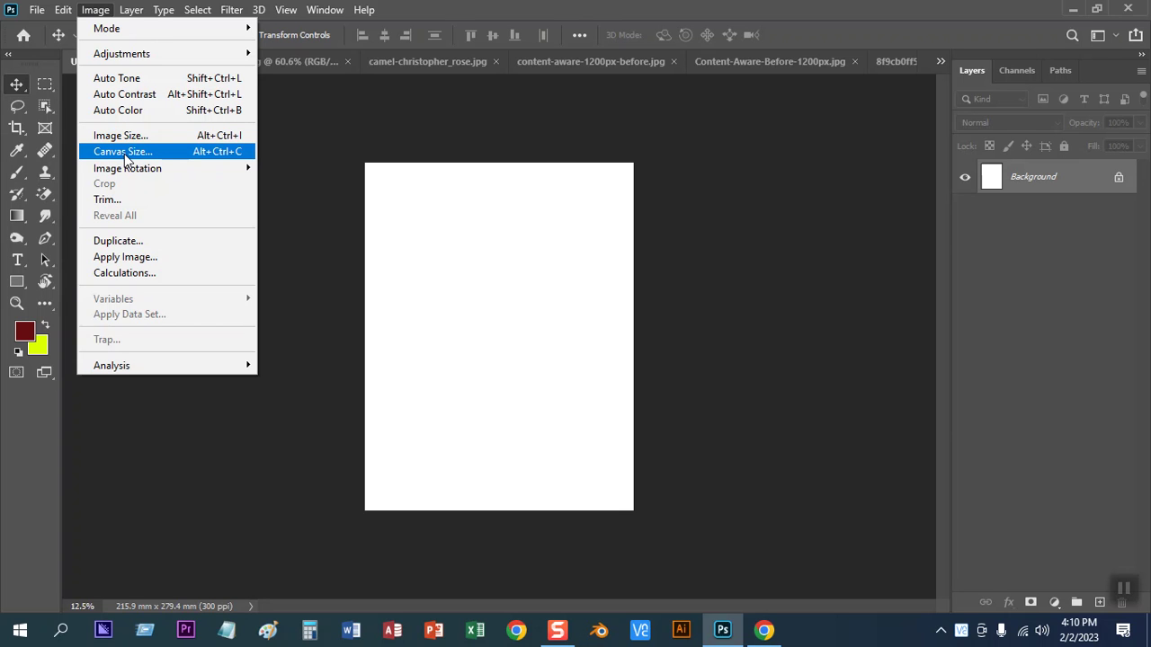
left_click(126, 153)
left_click_drag(326, 103, 790, 94)
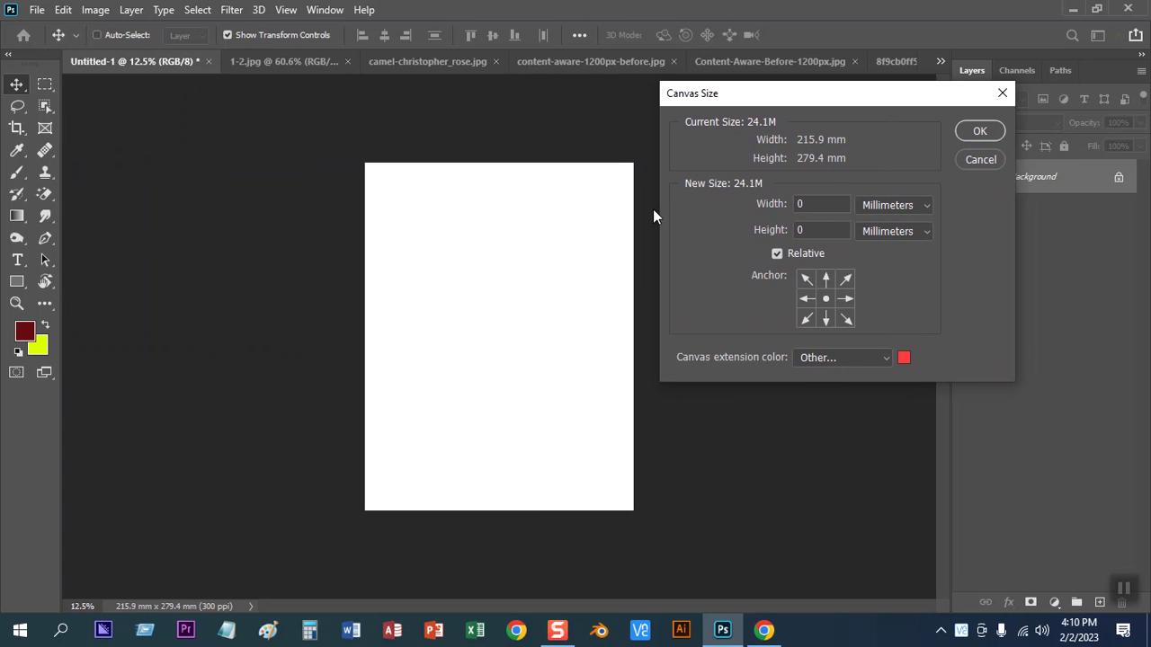
key("ctrl")
left_click(780, 254)
left_click(885, 208)
left_click(875, 250)
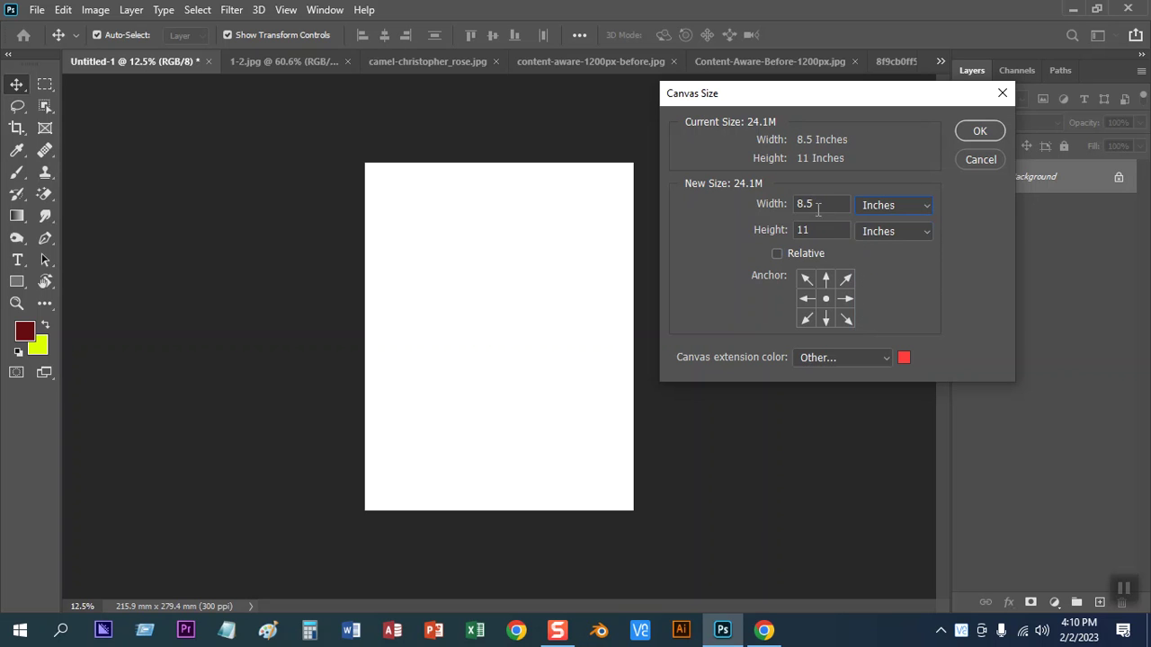
mouse_move(815, 204)
left_mouse_down()
mouse_move(793, 204)
mouse_move(785, 226)
left_mouse_up()
left_click(813, 204)
left_click_drag(829, 204, 794, 205)
type("12")
left_click_drag(815, 231, 787, 234)
type("20")
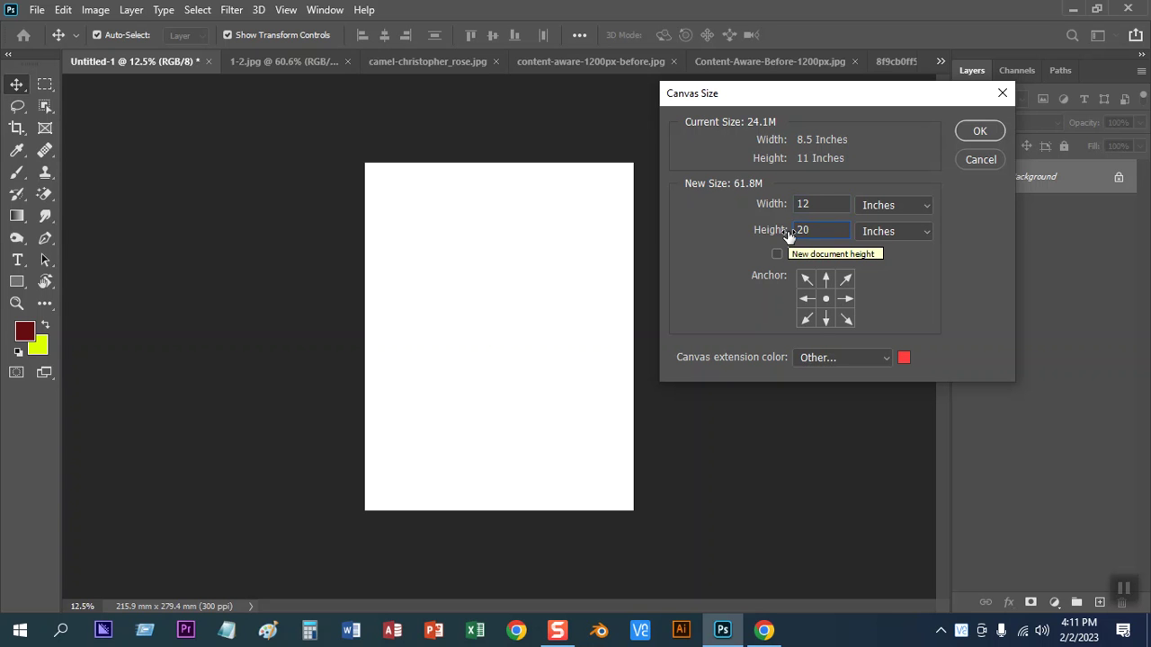
Set the canvas extension colour to bright red and apply the resize
left_click(905, 361)
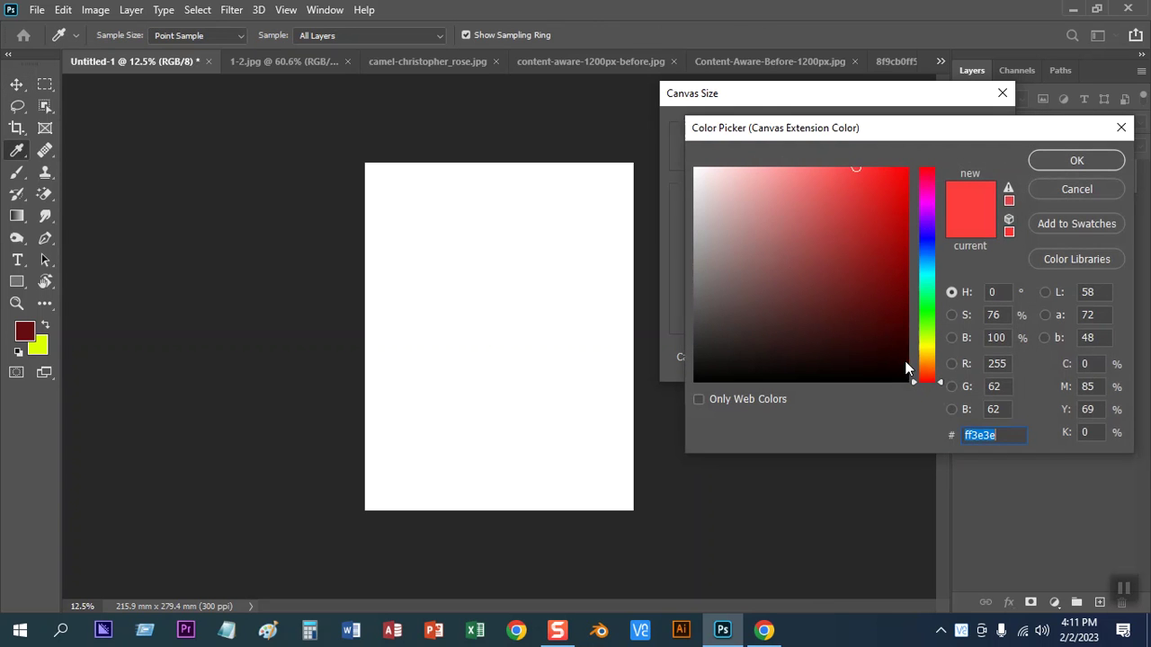
left_click(883, 171)
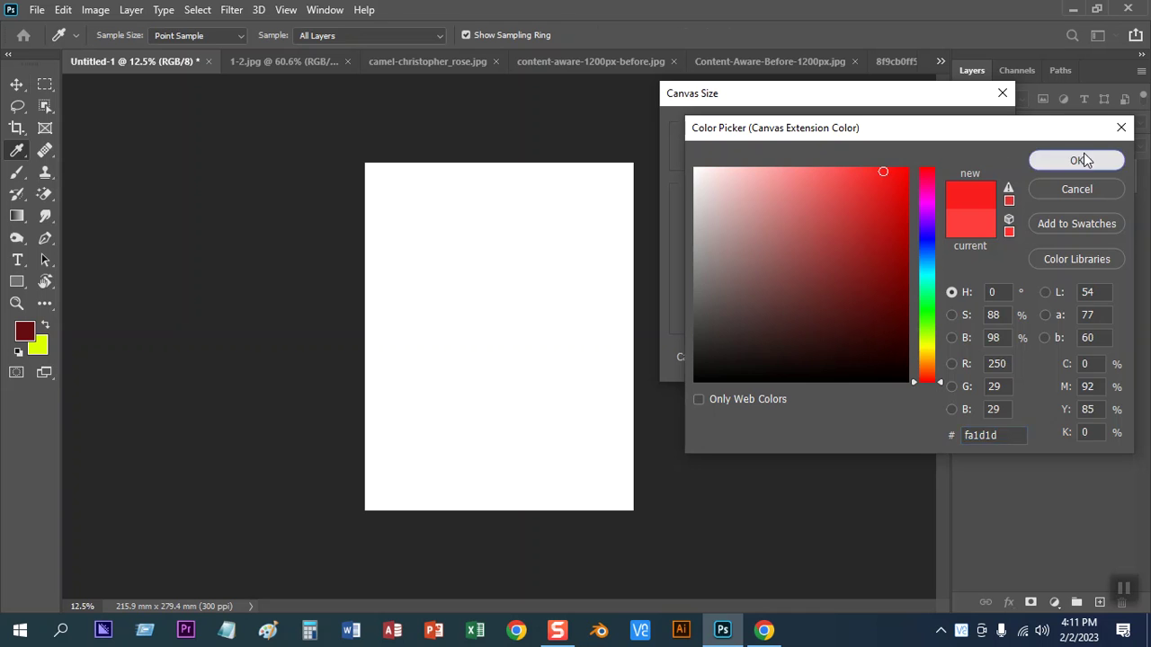
left_click(1082, 158)
left_click(905, 361)
type("ffffff")
left_click(1082, 164)
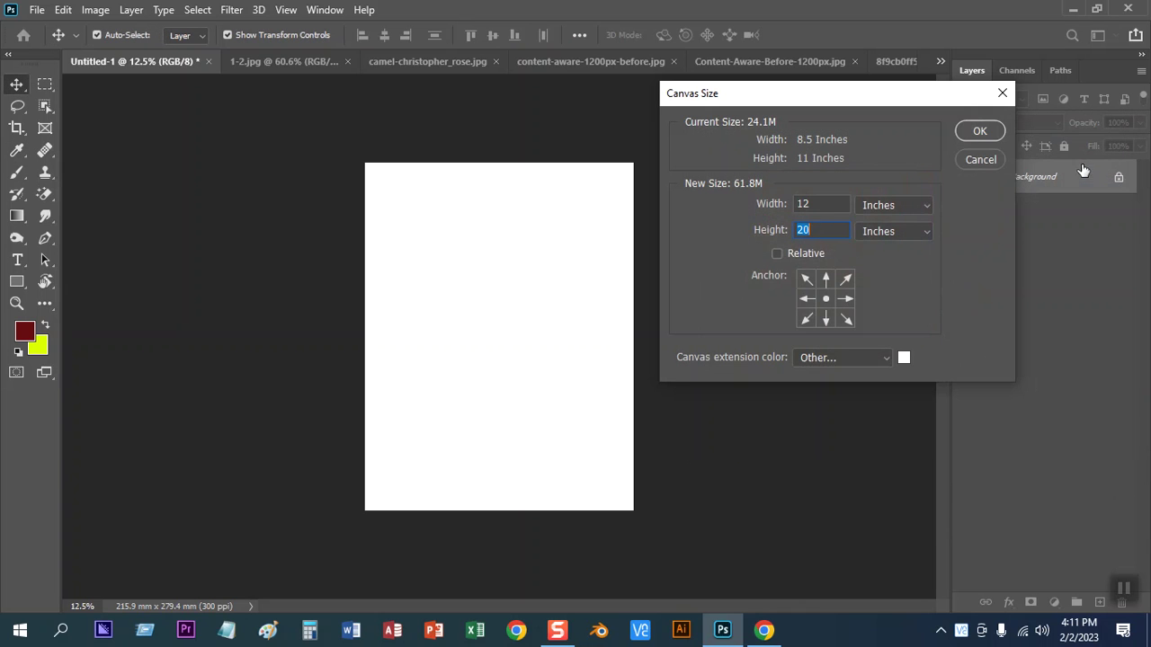
left_click(903, 358)
left_click_drag(887, 313, 886, 160)
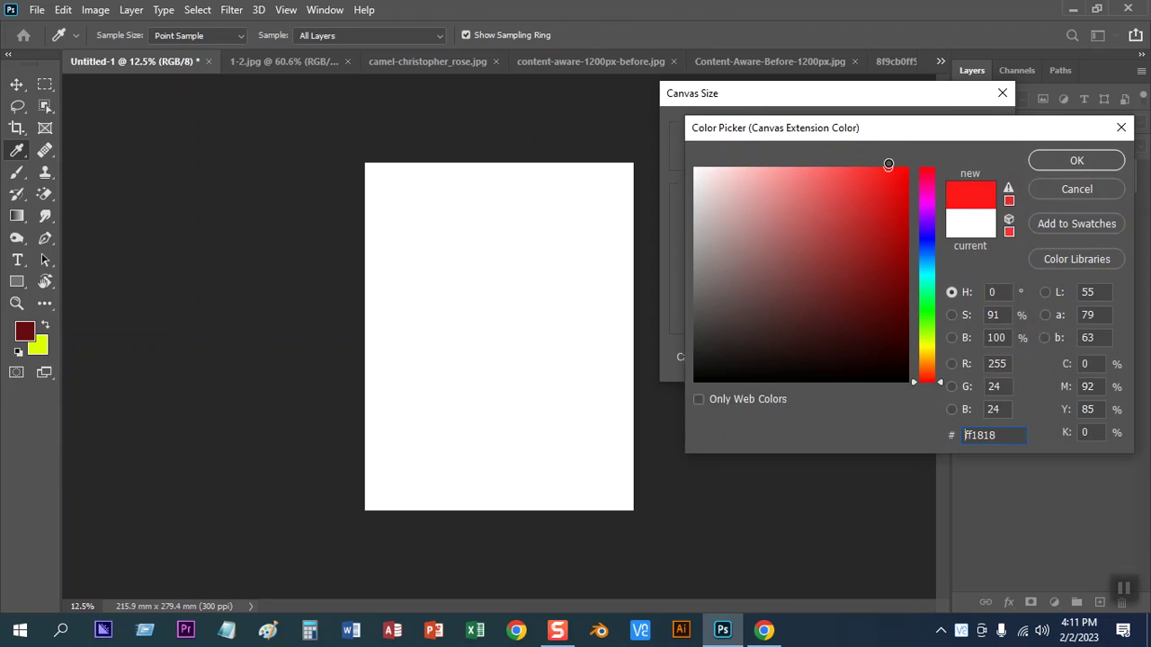
left_click(1050, 164)
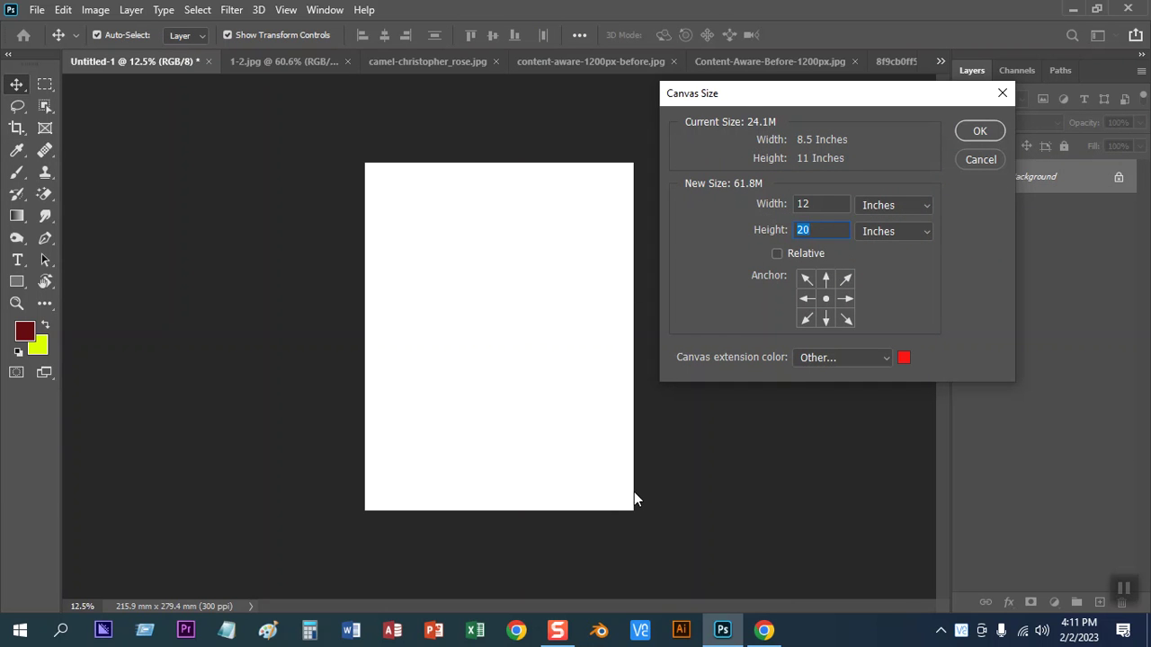
left_click(989, 128)
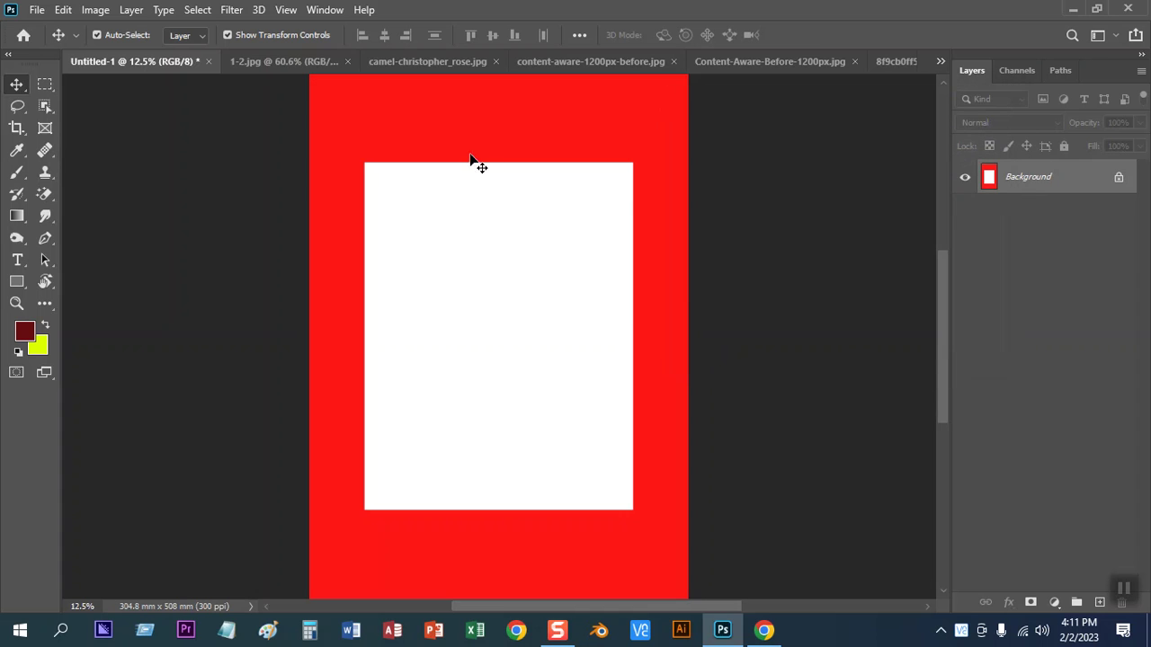
Undo the canvas enlargement back to the white 215.9 × 279.4 mm page, then go to Chrome
key("ctrl+minus")
key("ctrl")
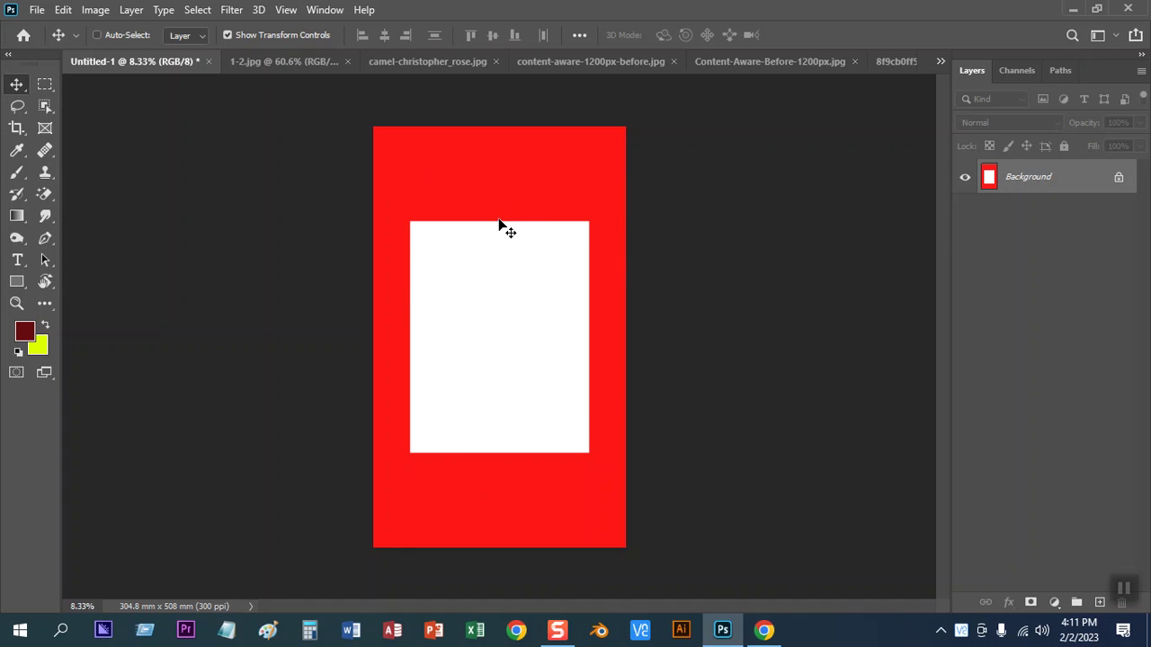
key("ctrl+z")
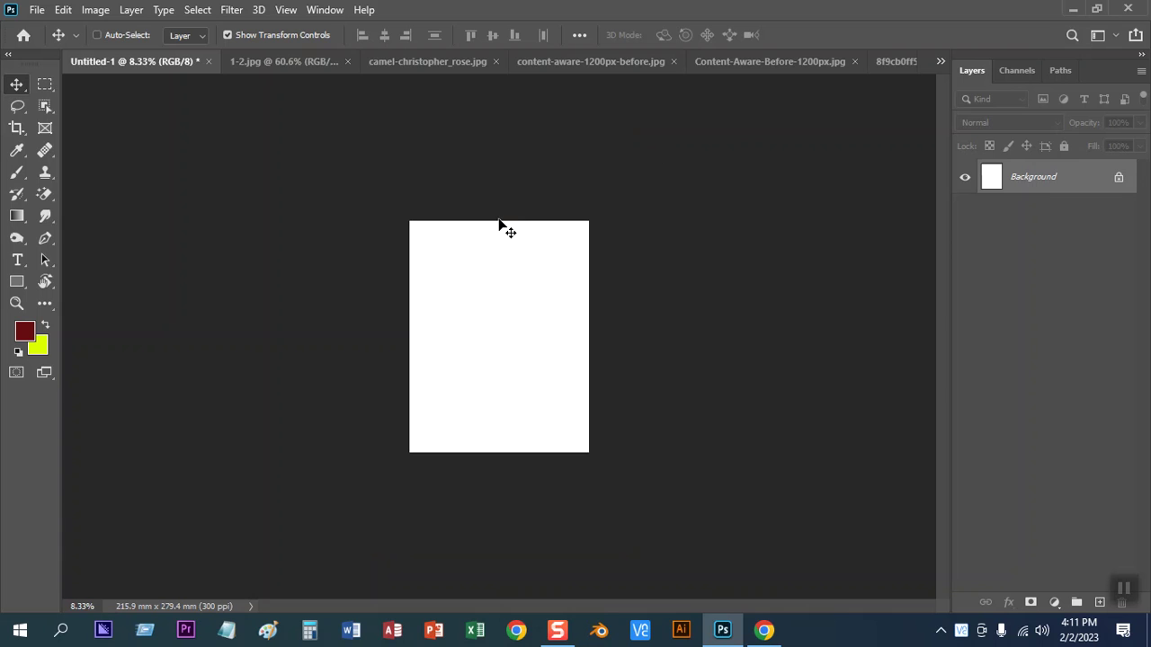
key("ctrl+plus")
key("ctrl+plus")
key("ctrl")
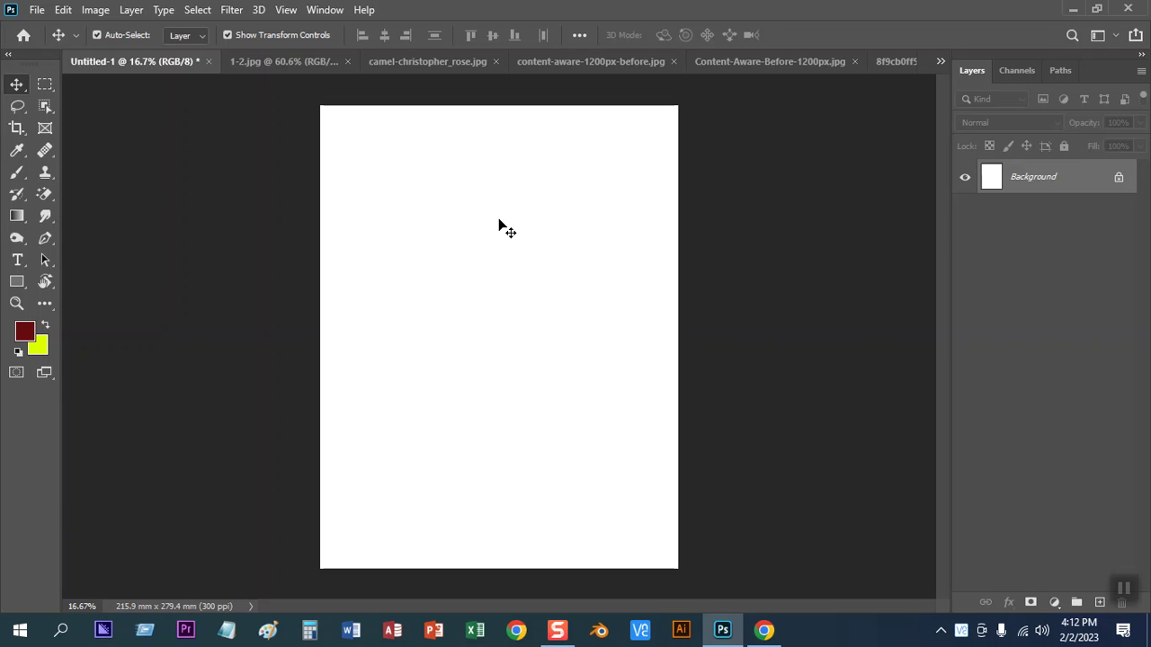
left_click(763, 630)
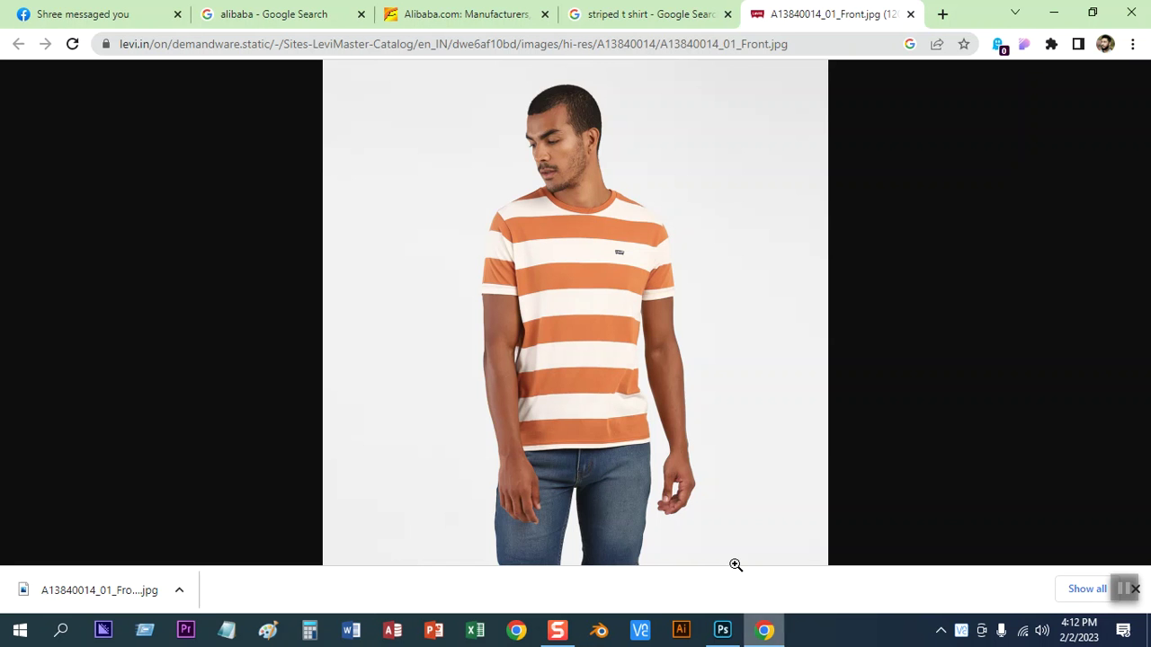
In a new tab, view Google Images results for 'web banner size', briefly checking Photoshop
left_click(935, 16)
left_click(455, 324)
type("web")
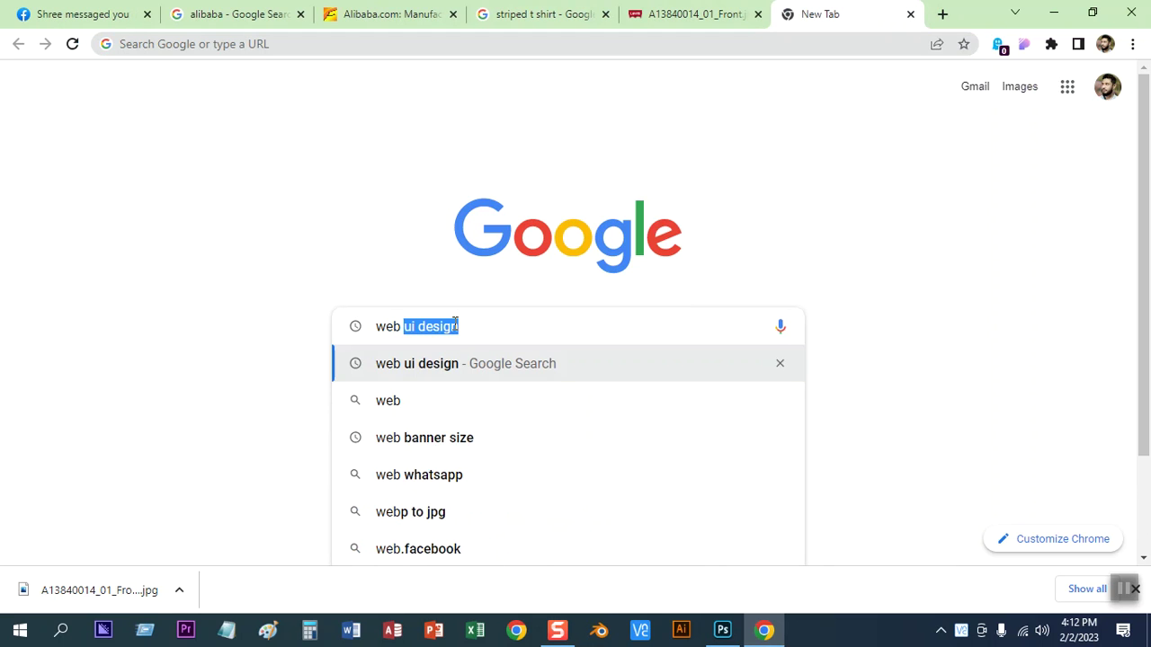
type(" banne")
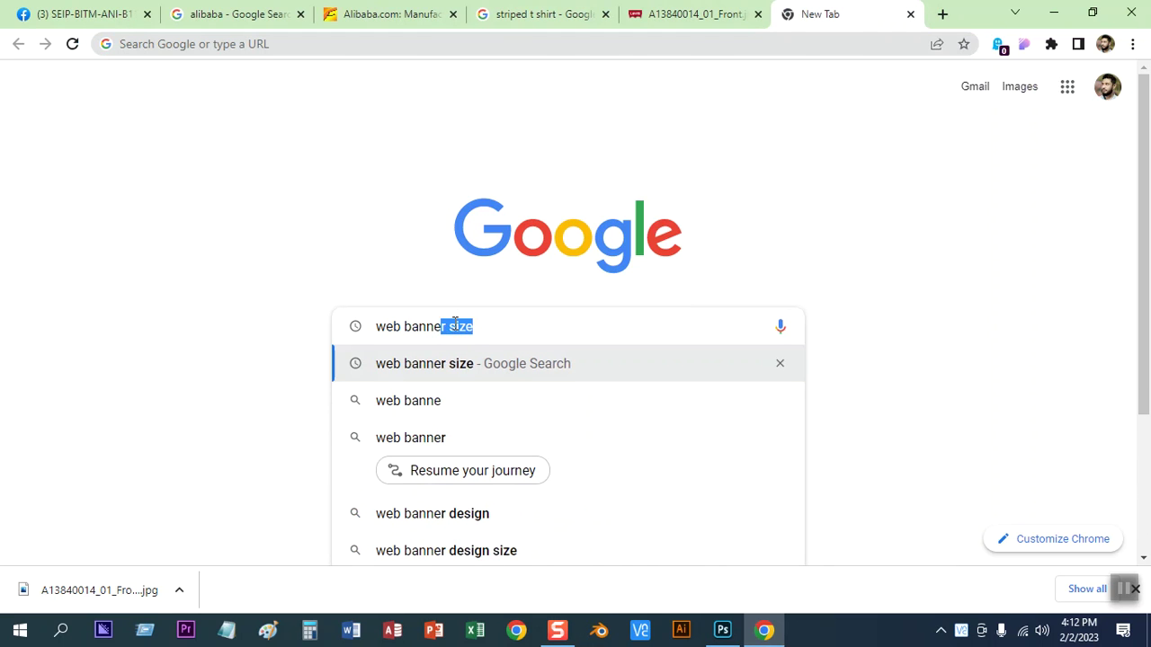
type("r")
left_click(463, 369)
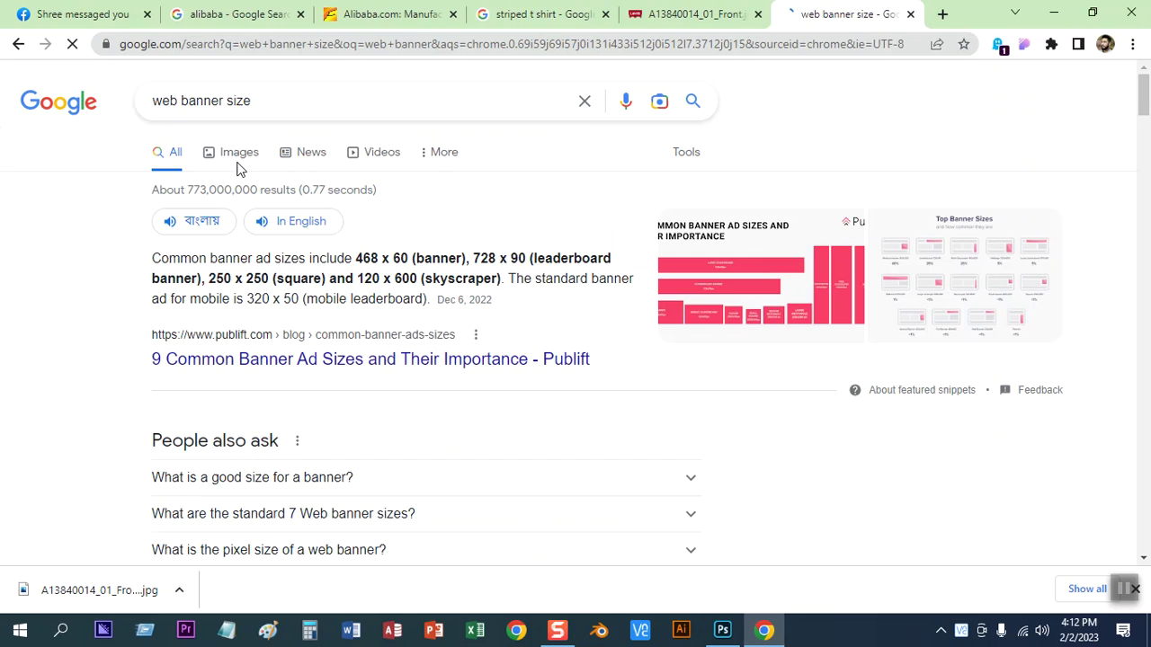
left_click(240, 154)
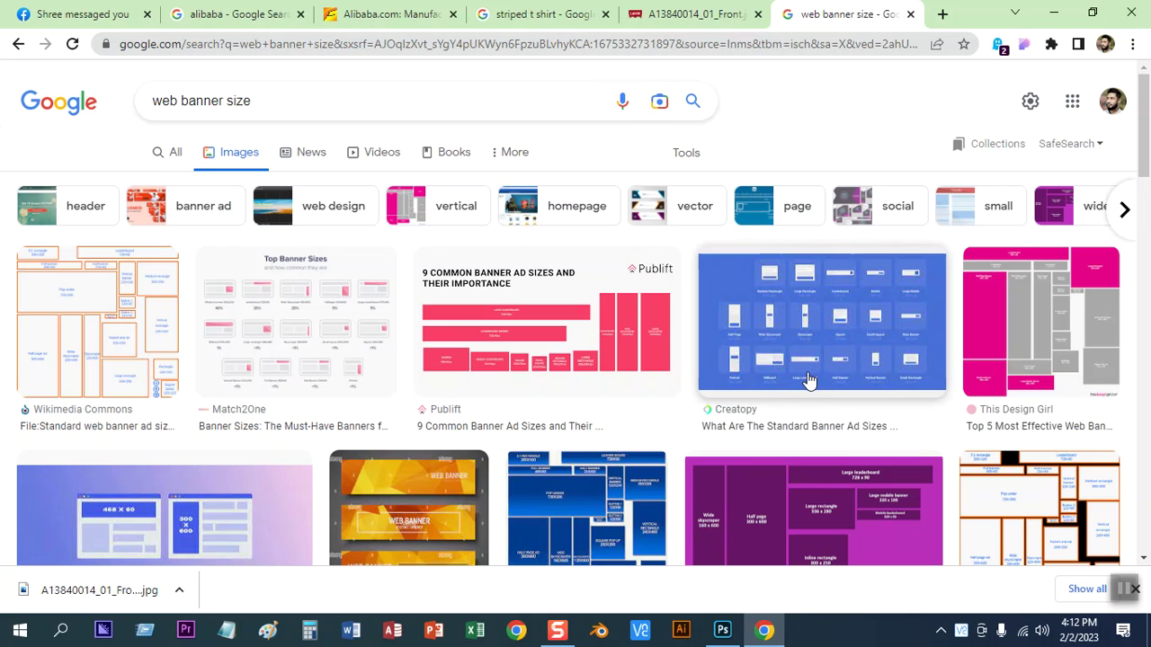
left_click(722, 629)
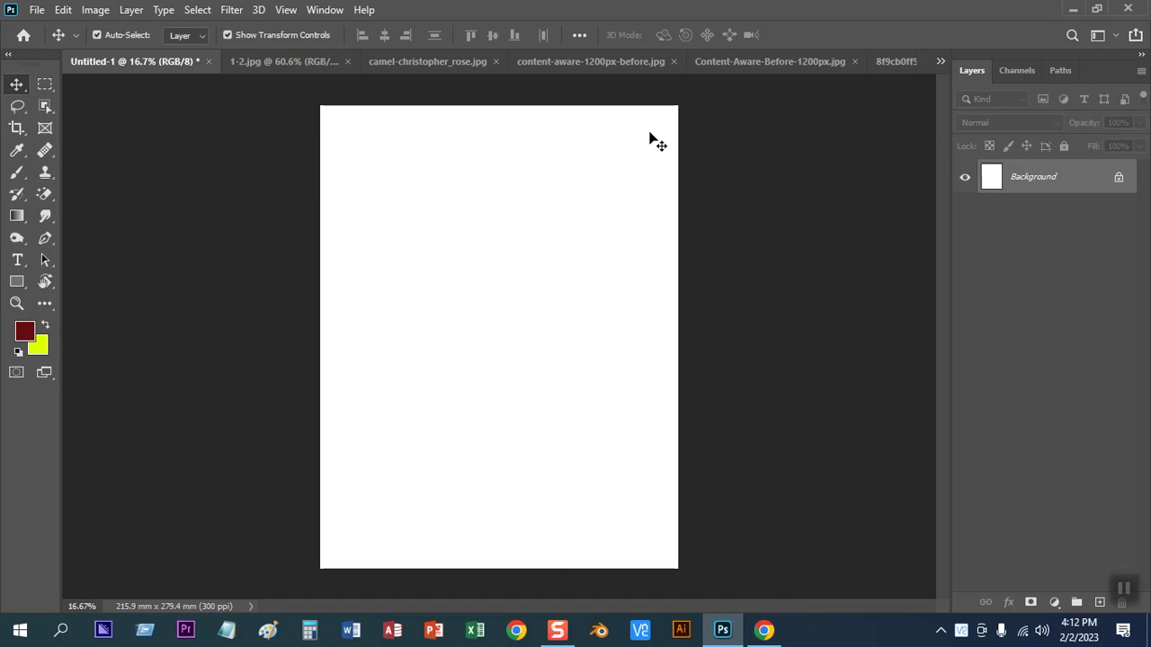
left_click(765, 630)
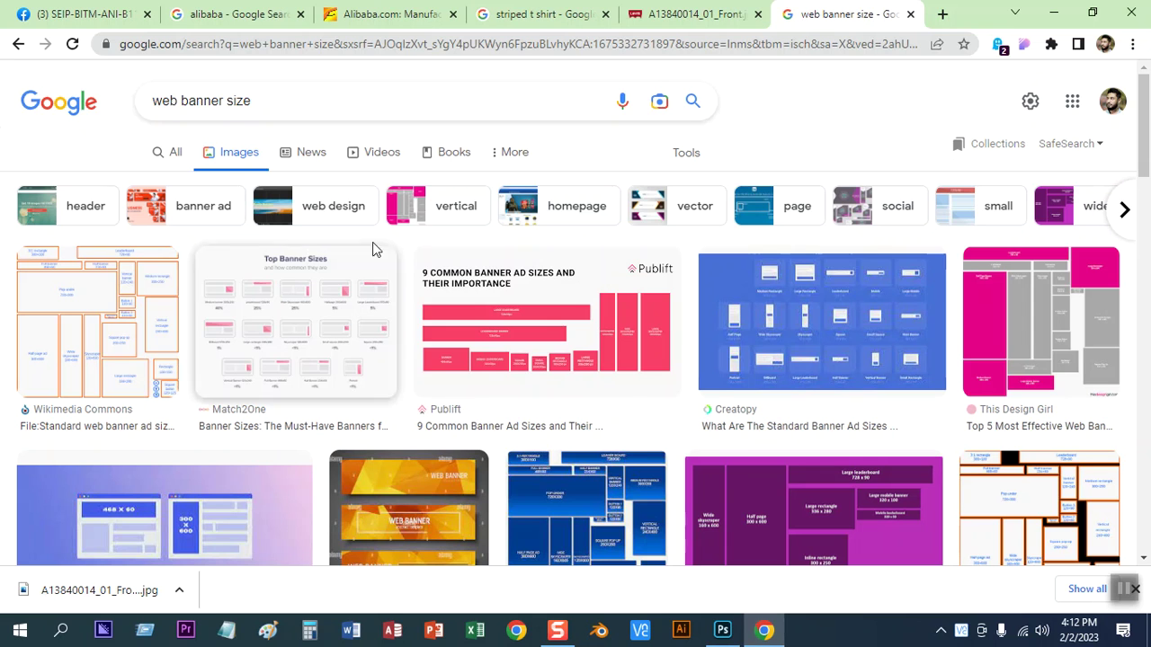
left_click_drag(251, 100, 132, 105)
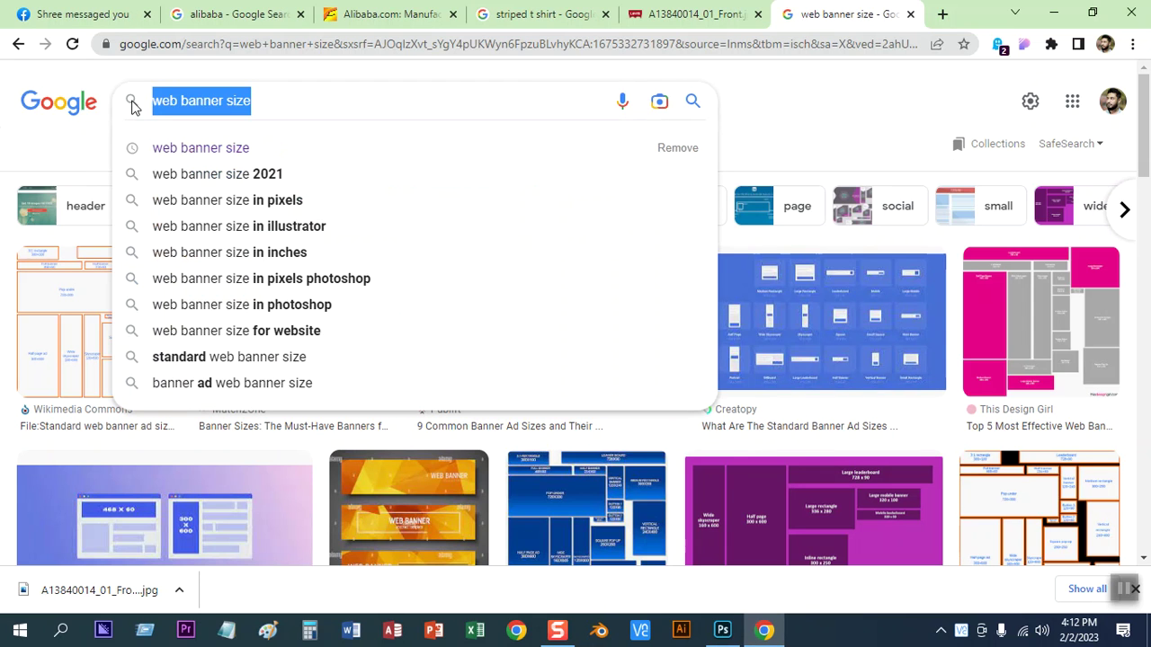
Search images for 'web ui design' and preview the Behance result
type("web")
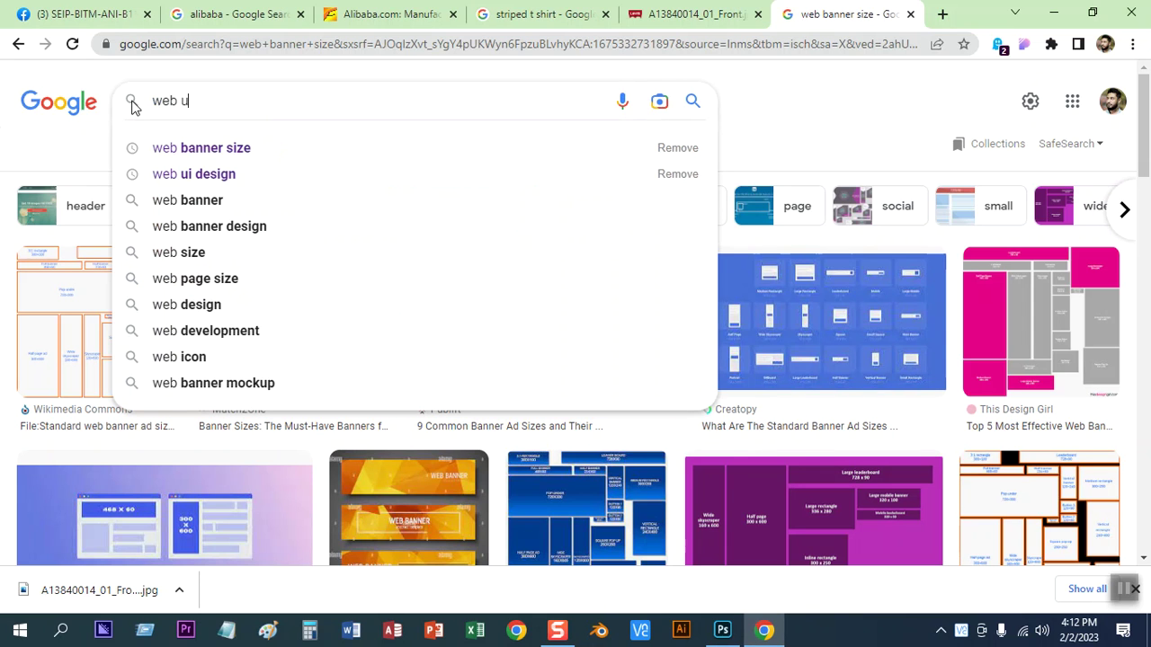
type(" u")
left_click(223, 150)
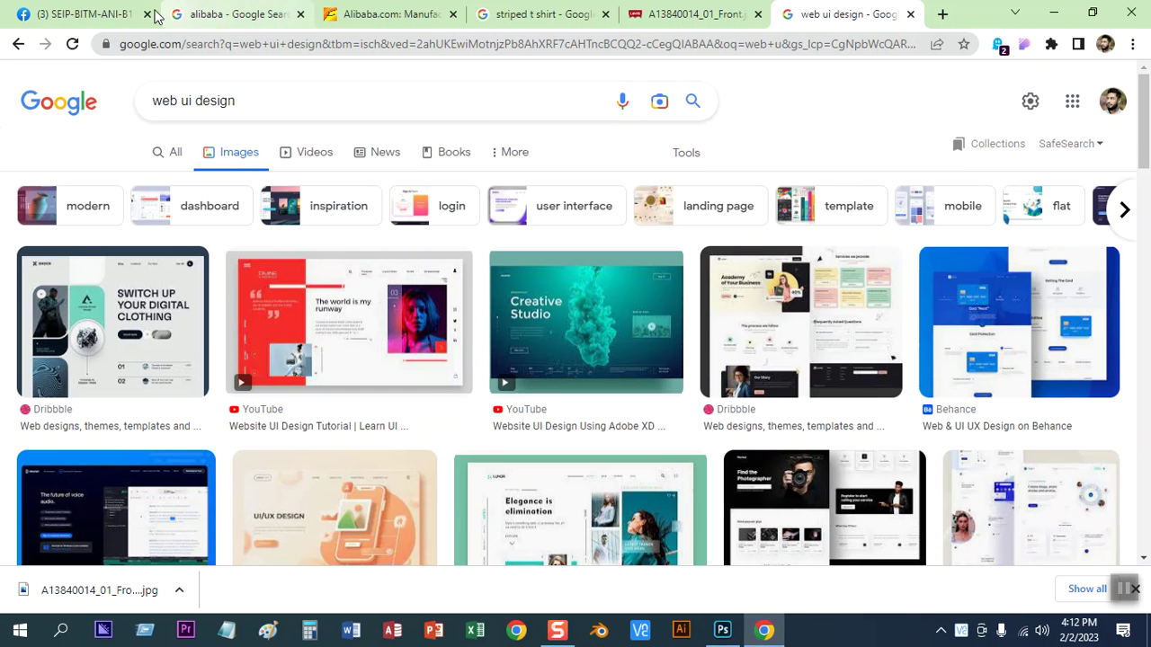
left_click(982, 351)
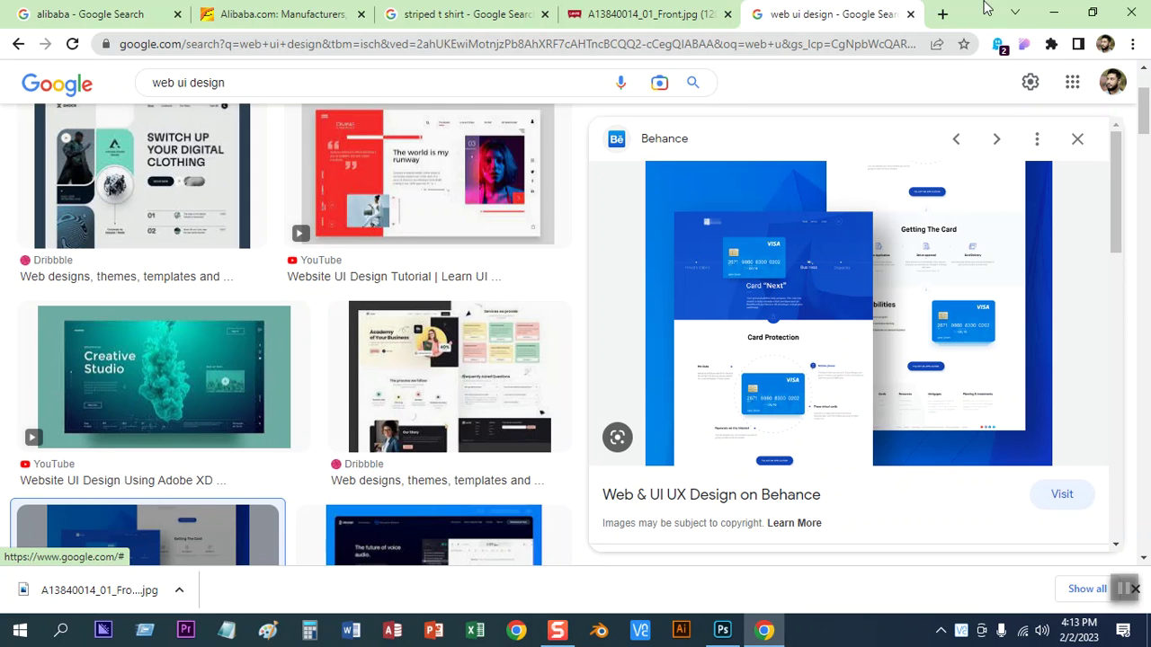
In a new tab, search Google for 'grameenphone' from the suggestions
left_click(942, 13)
left_click(580, 326)
left_click(447, 474)
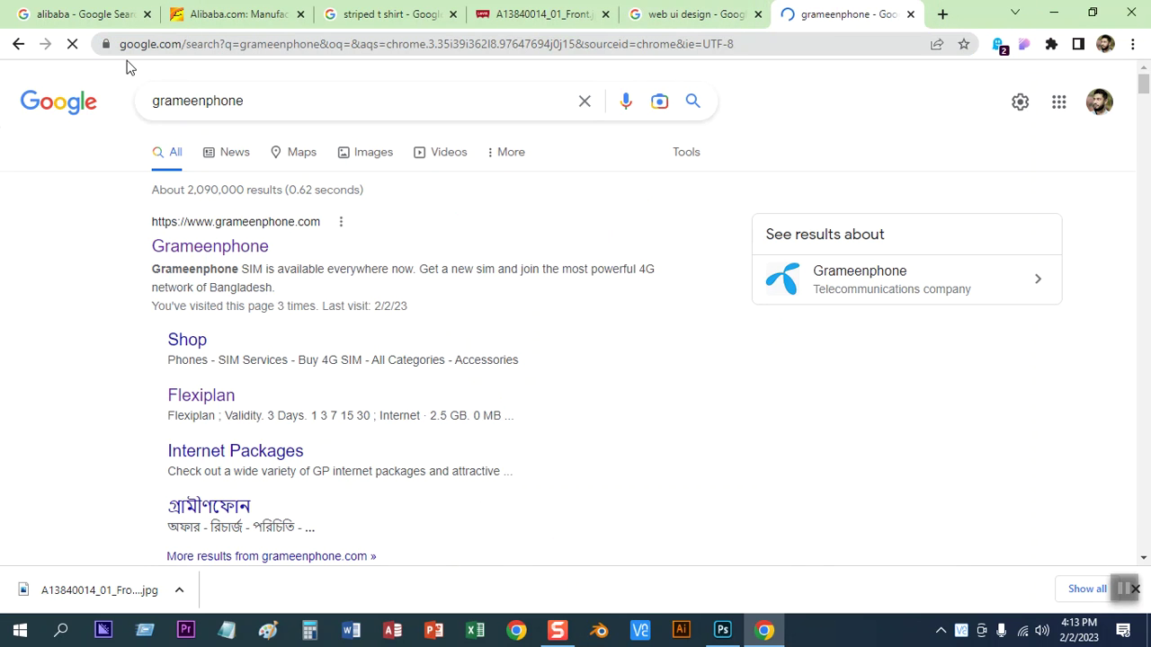
Open the Grameenphone site and visit its Recharge and Flexiplan pages, returning home each time
left_click(194, 248)
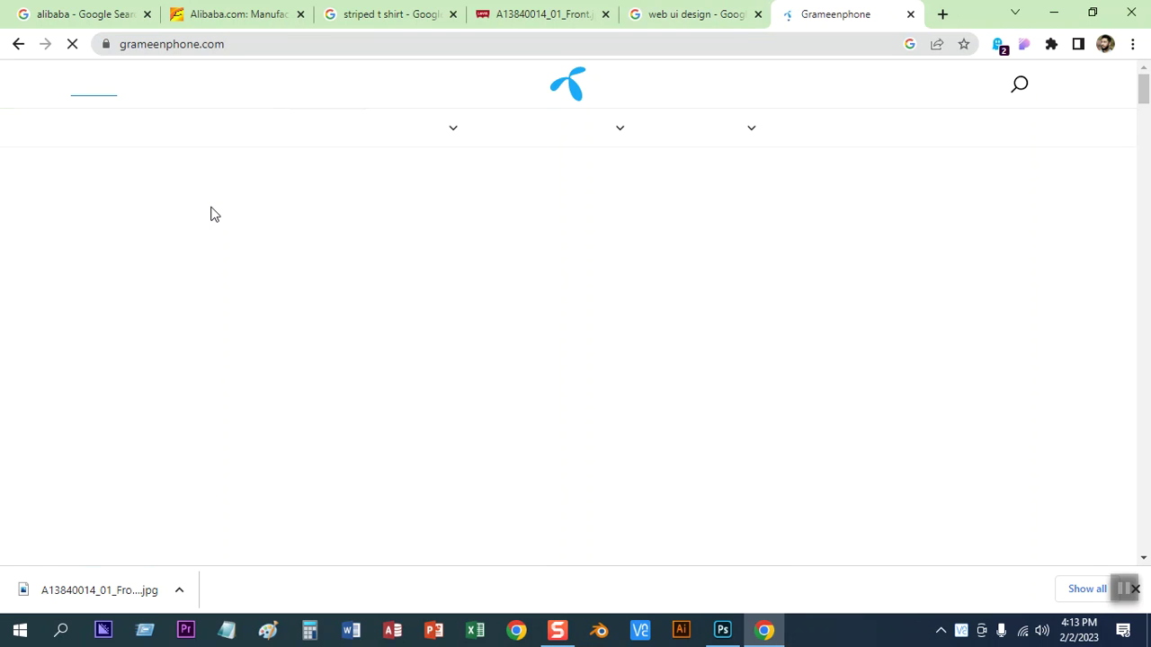
left_click(323, 140)
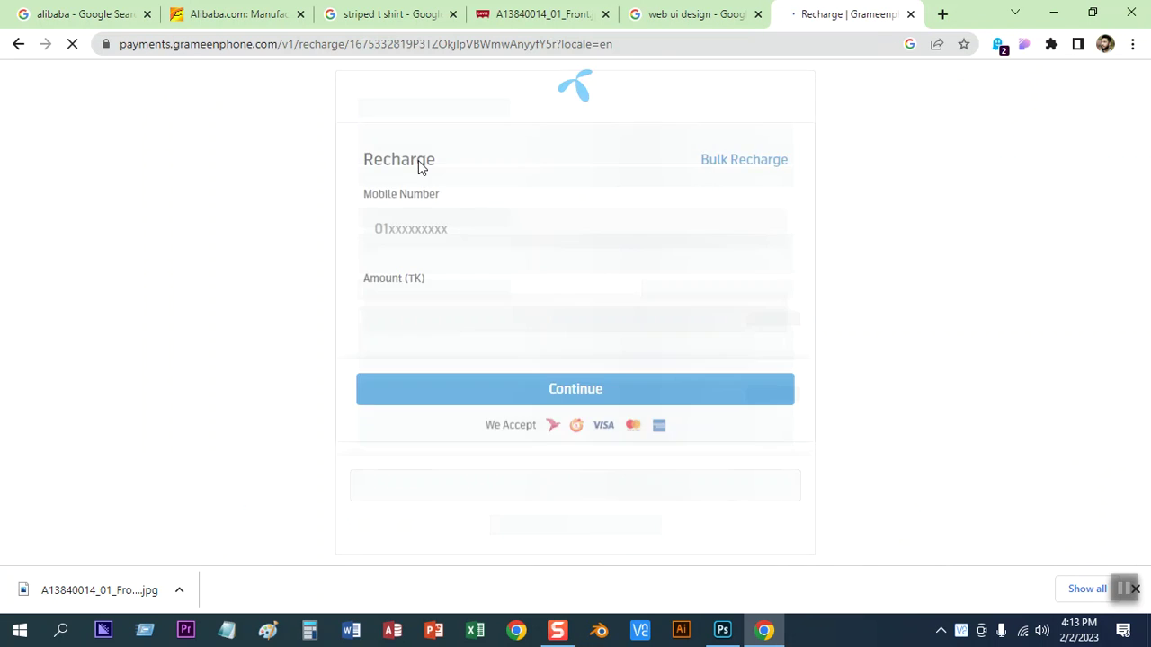
left_click(16, 47)
left_click(835, 131)
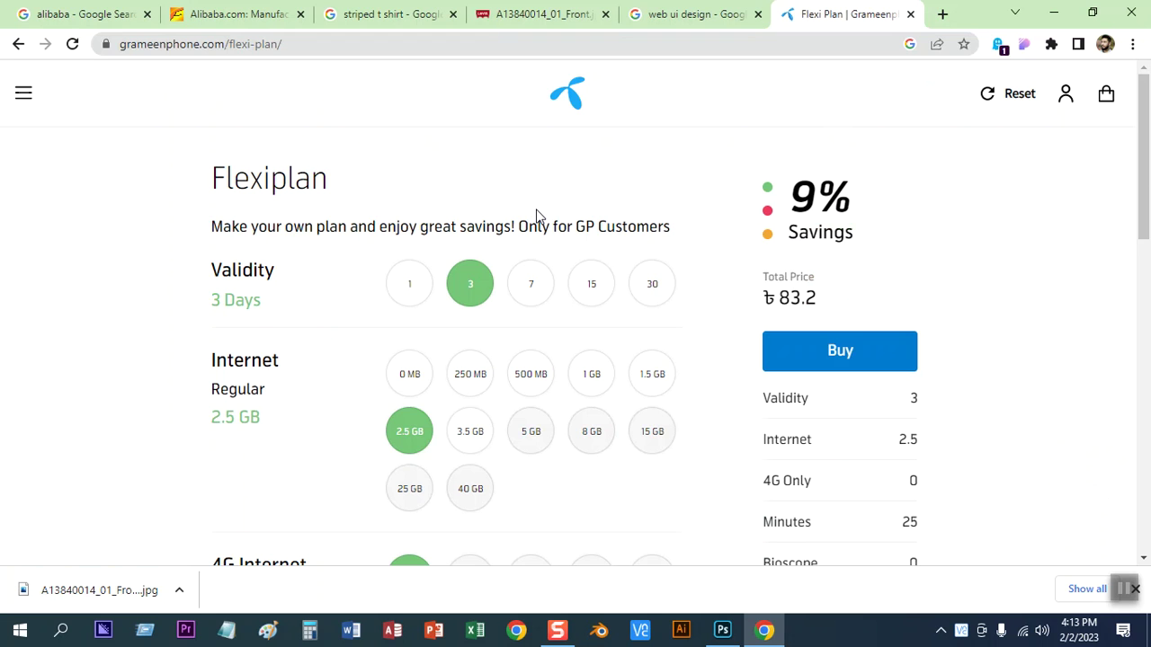
left_click(19, 47)
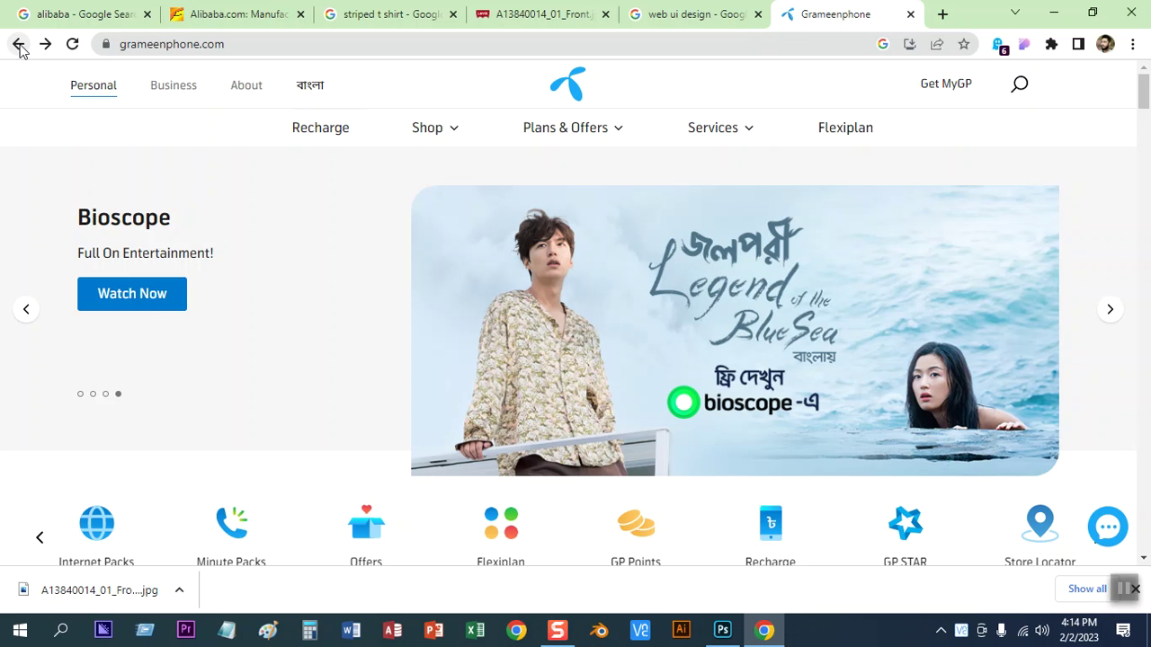
Scroll the Grameenphone homepage, then open and scroll through the Flexiplan plan builder
scroll(167, 147, "down", 5)
scroll(126, 148, "down", 5)
scroll(139, 176, "down", 5)
scroll(141, 224, "down", 5)
scroll(141, 219, "down", 5)
scroll(141, 216, "down", 5)
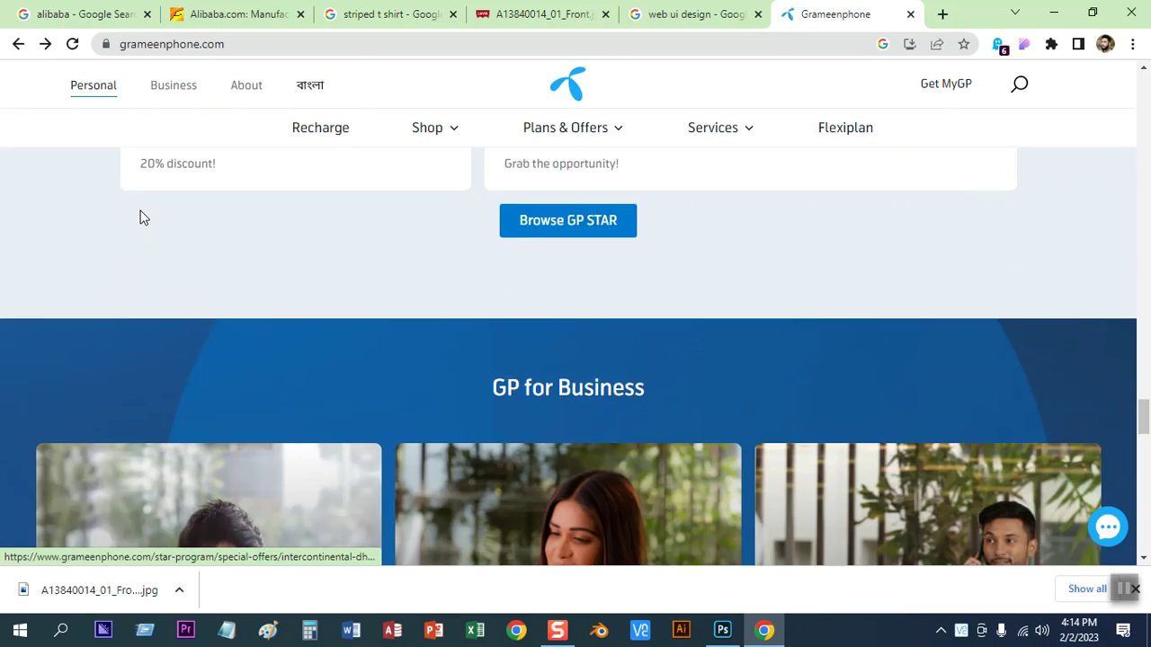
scroll(140, 216, "down", 5)
scroll(140, 216, "down", 5)
scroll(183, 108, "up", 3)
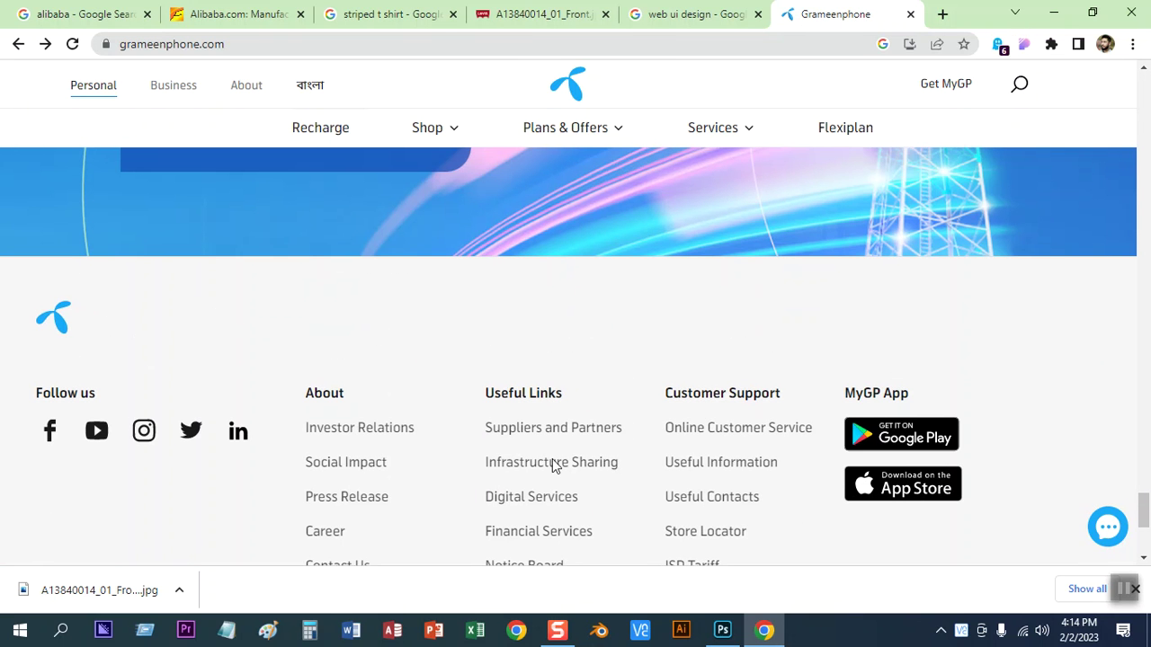
left_click_drag(1143, 511, 1147, 70)
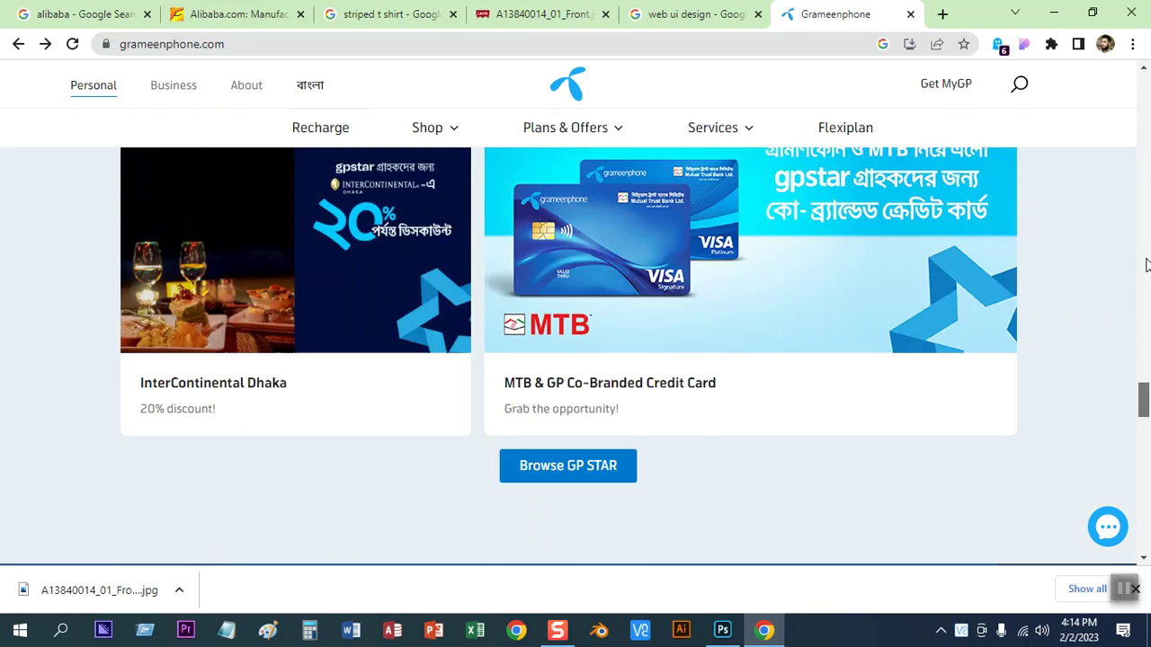
left_click(848, 133)
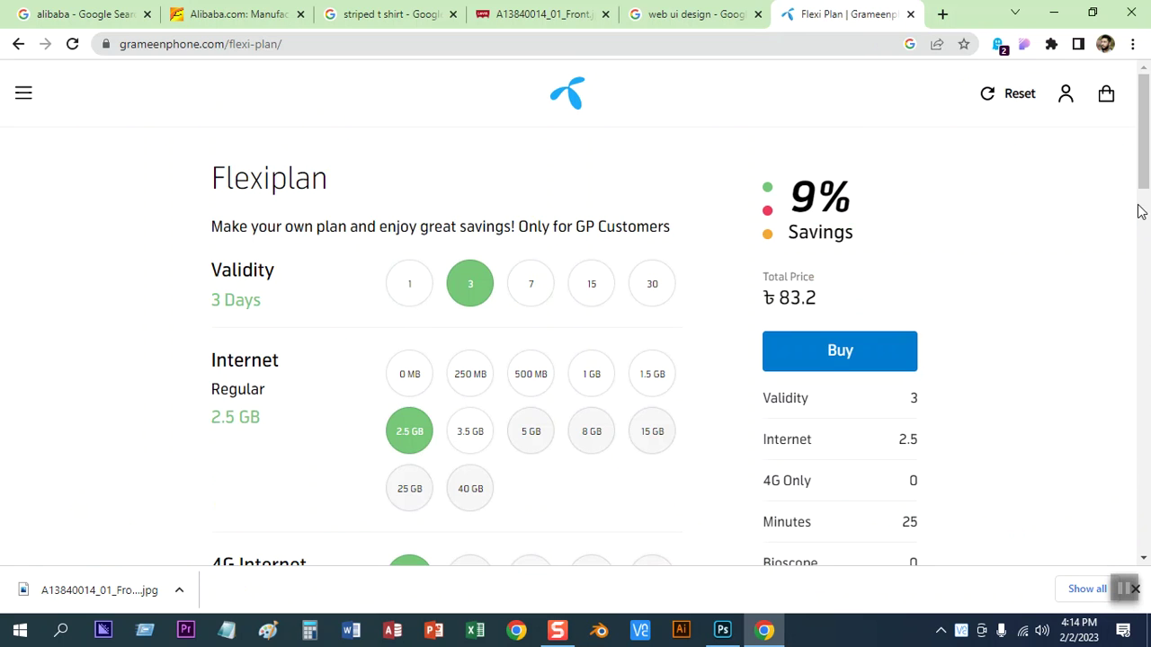
left_click_drag(1143, 149, 1143, 511)
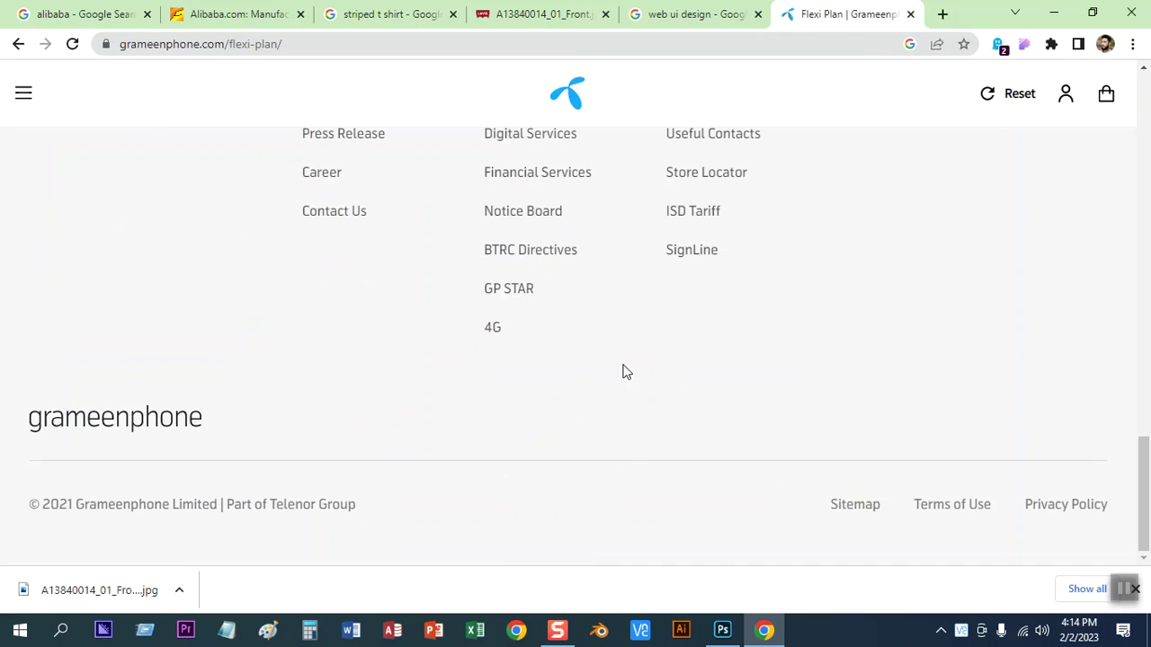
scroll(535, 185, "up", 2)
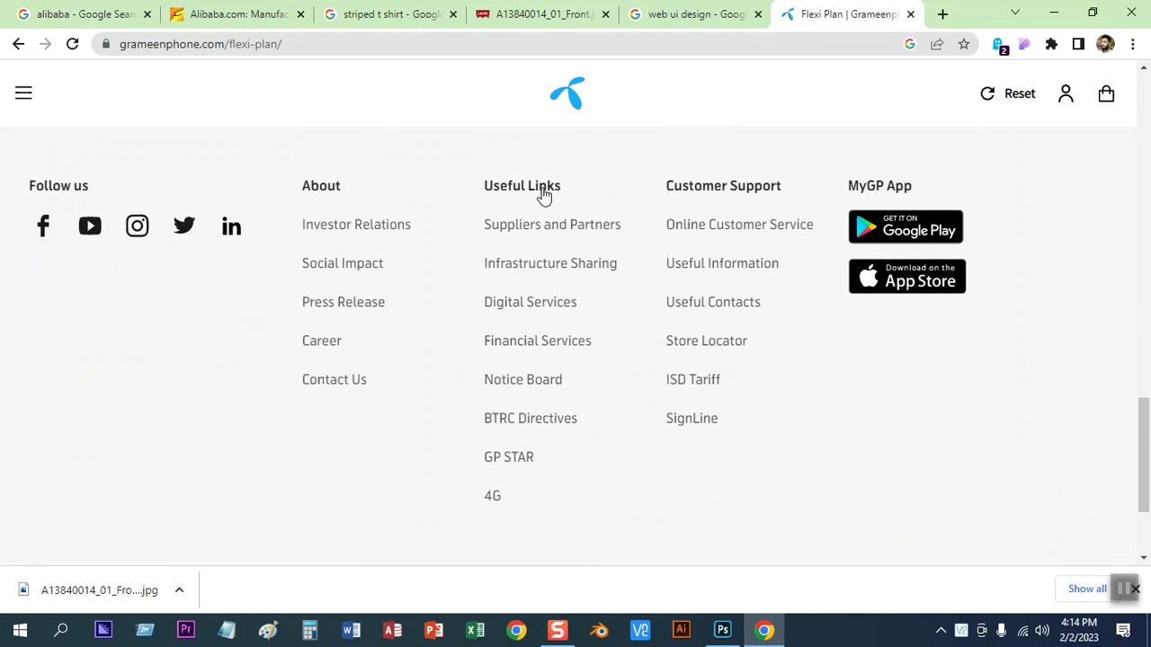
scroll(543, 195, "up", 2)
mouse_move(1142, 423)
left_mouse_down()
mouse_move(1123, 237)
mouse_move(1124, 56)
left_mouse_up()
Reopen Flexiplan, toggle the site's side navigation, then return to Photoshop's Untitled-1
left_click(569, 93)
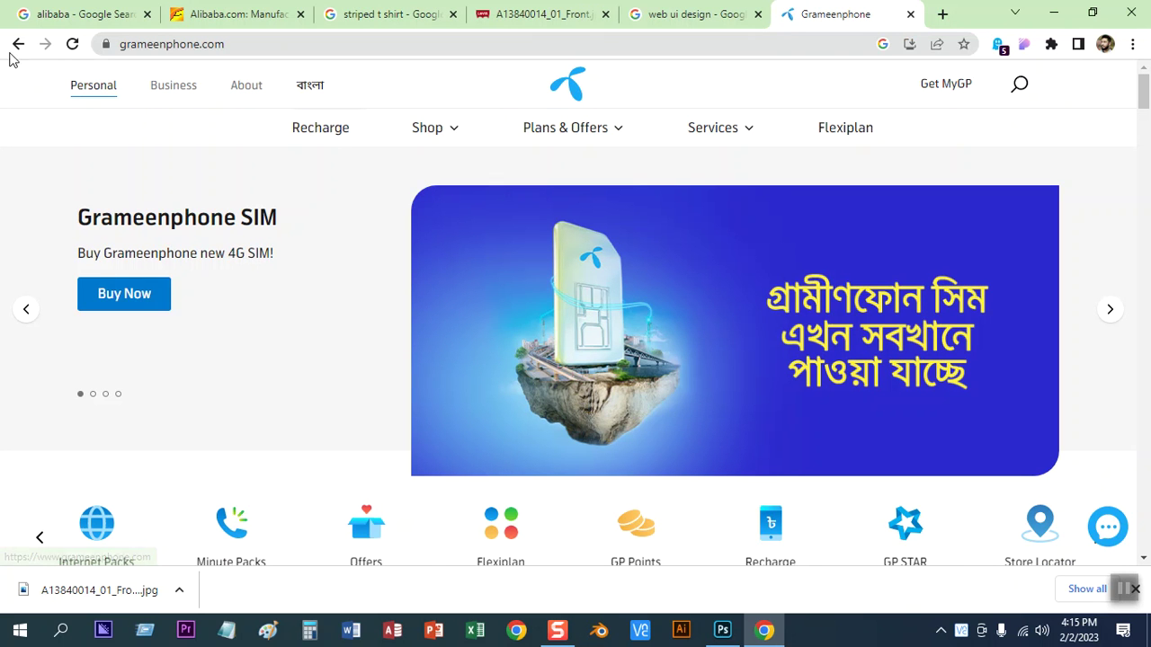
left_click(851, 139)
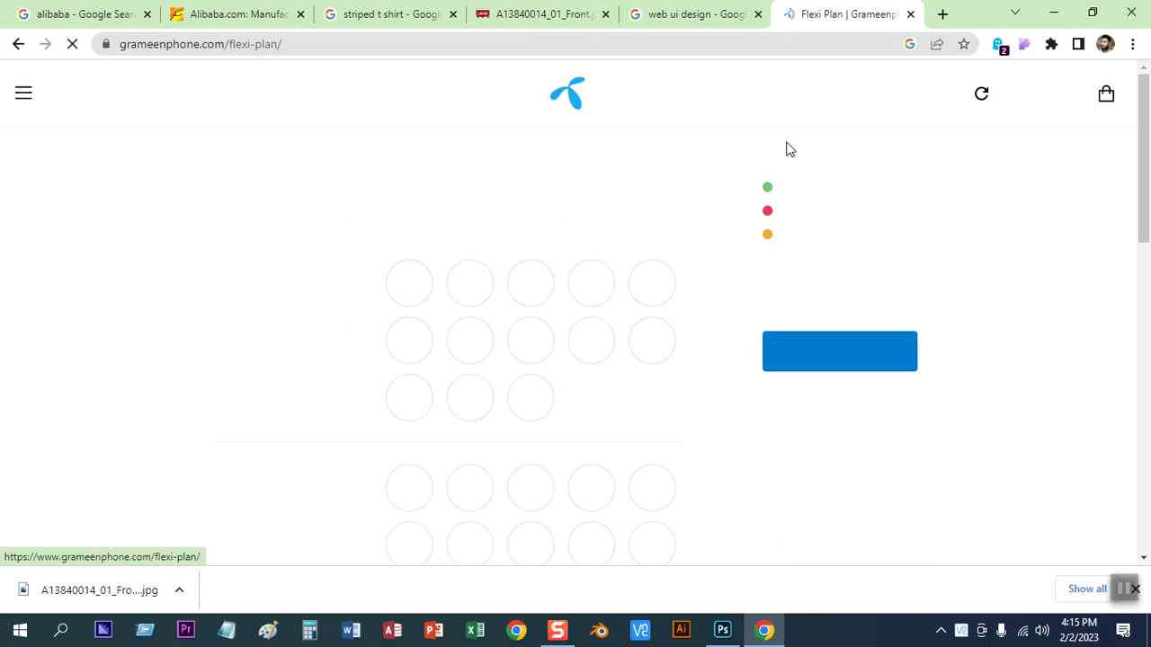
left_click(25, 94)
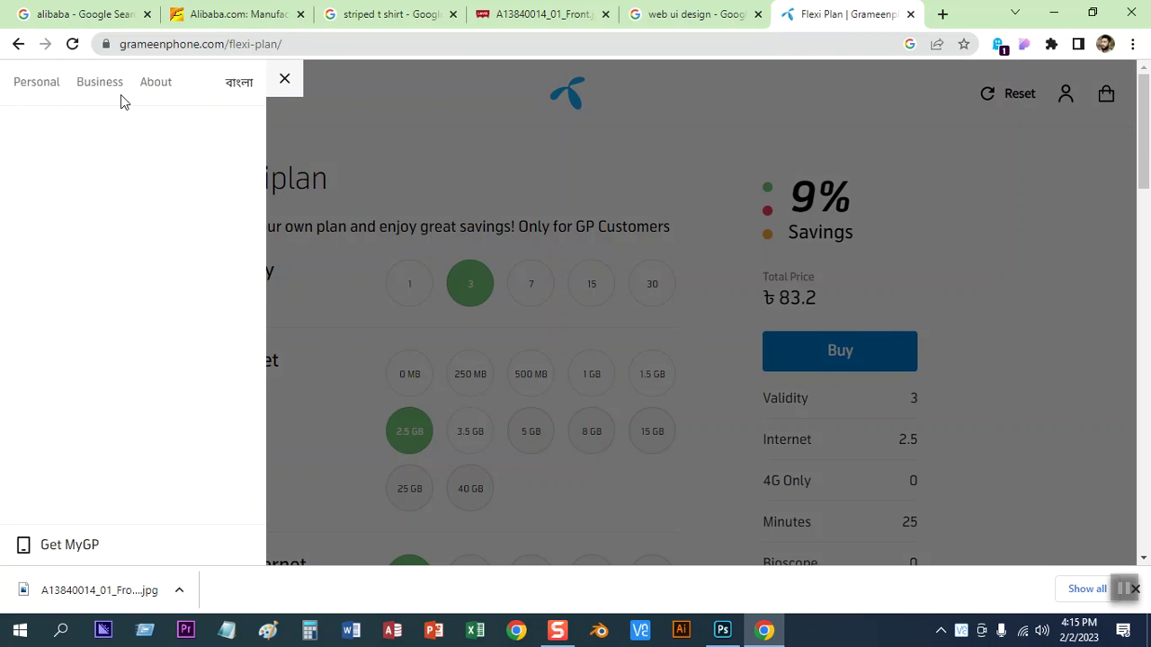
left_click(284, 79)
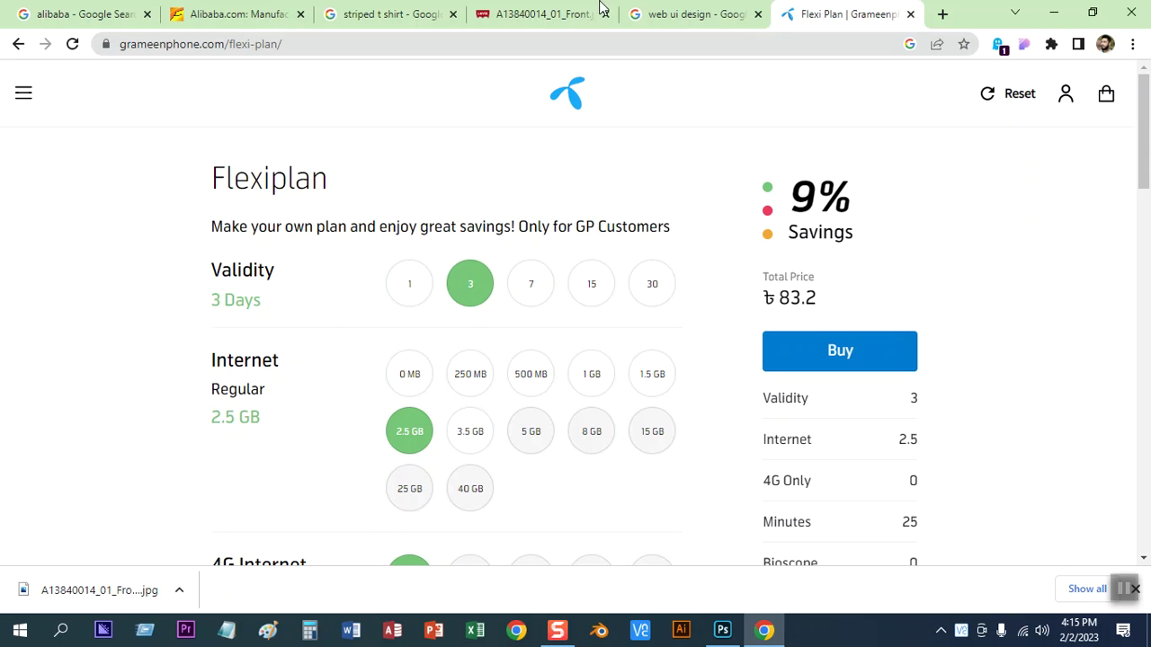
left_click(722, 630)
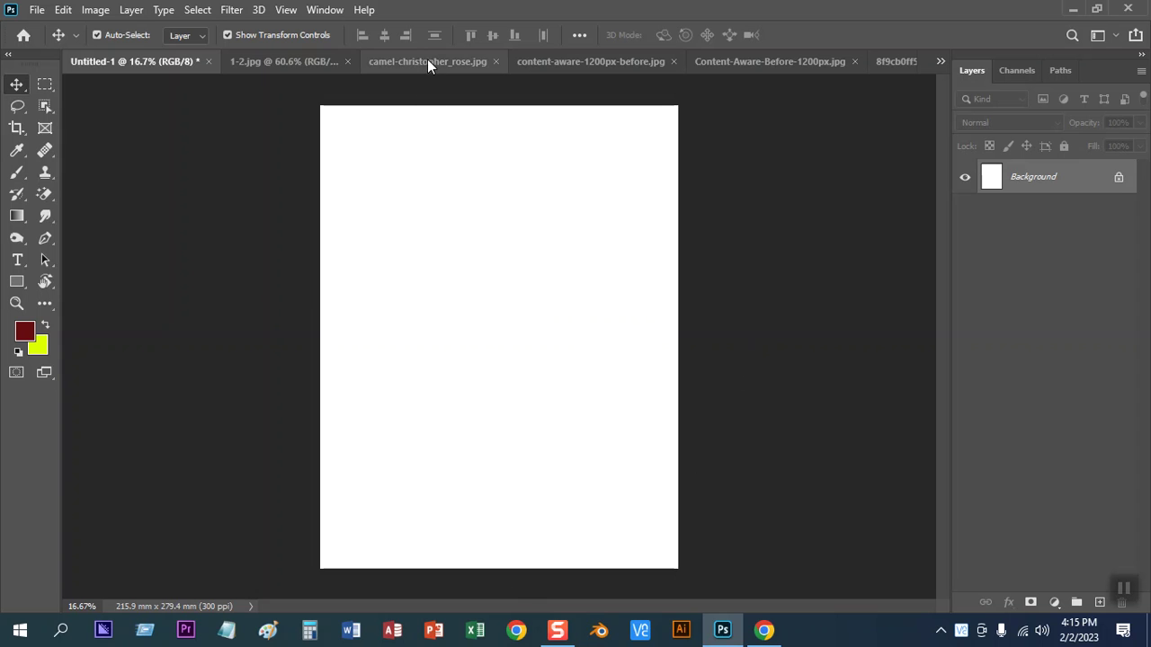
left_click(98, 11)
left_click(128, 151)
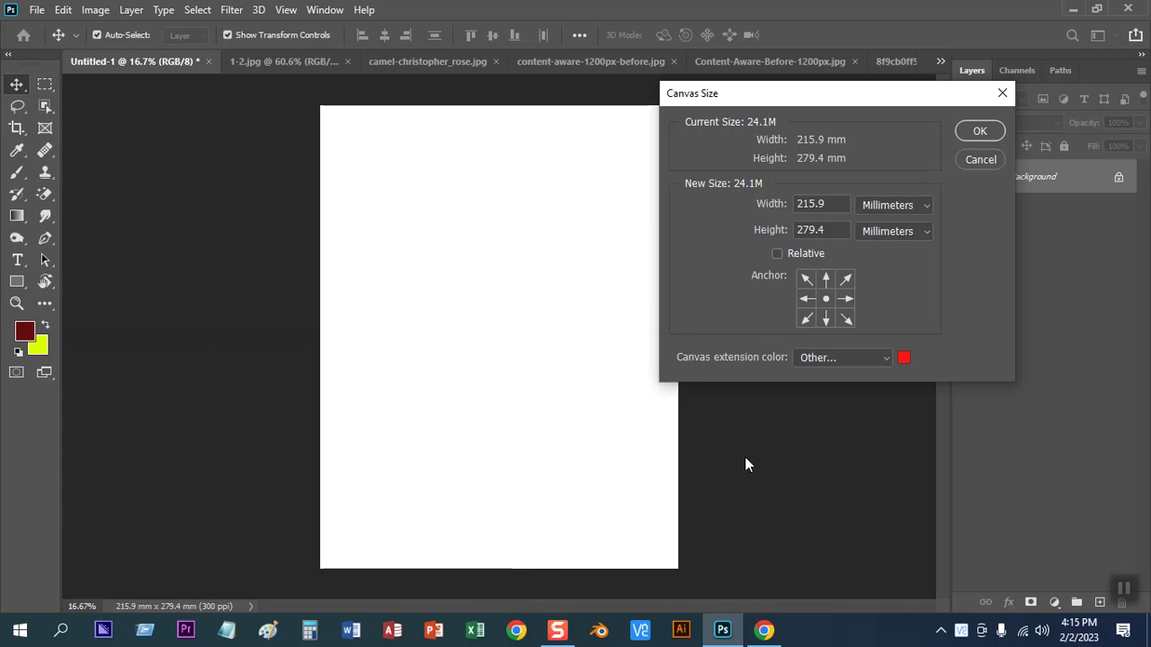
left_click(826, 279)
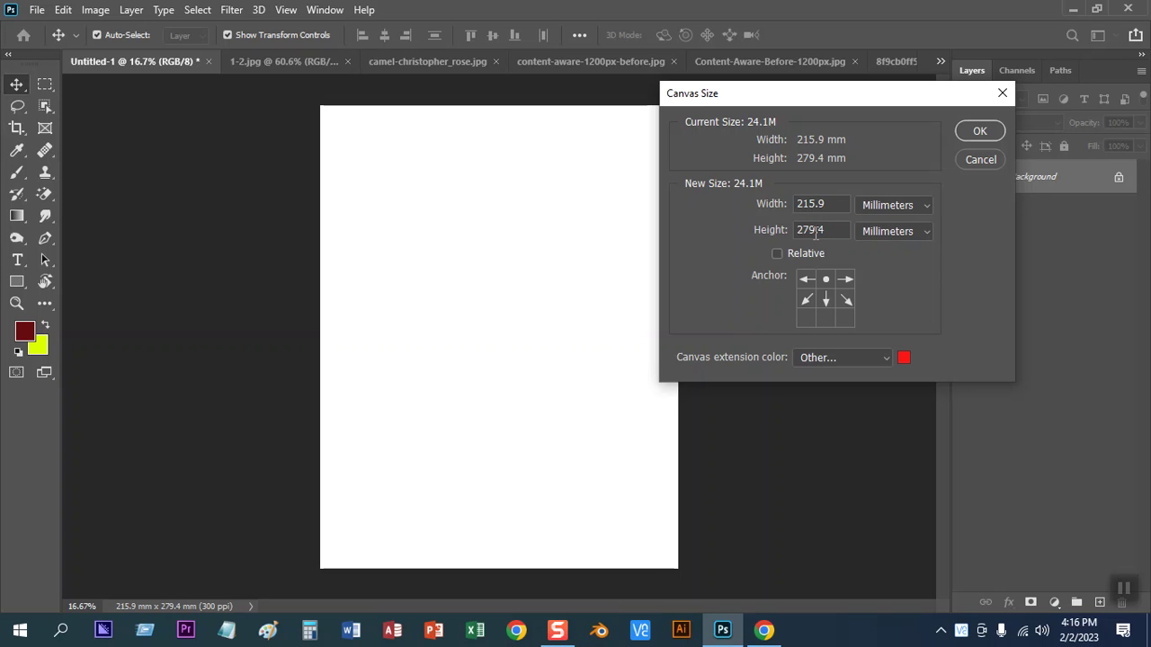
double_click(811, 231)
type("320")
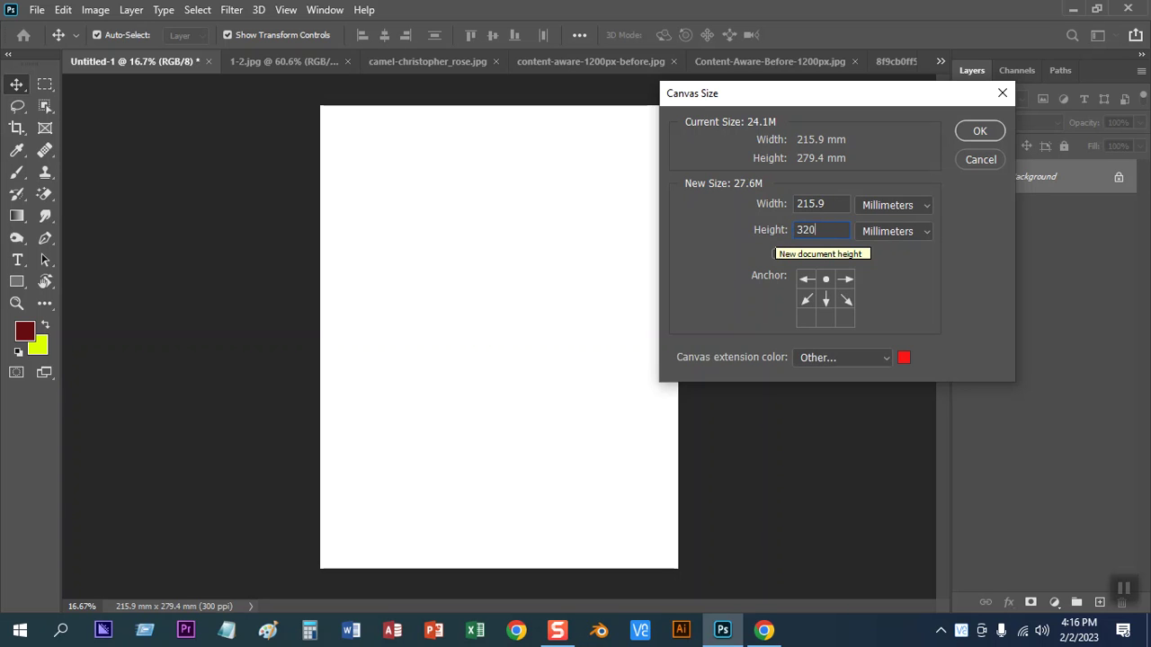
left_click(979, 132)
scroll(693, 367, "down", 2)
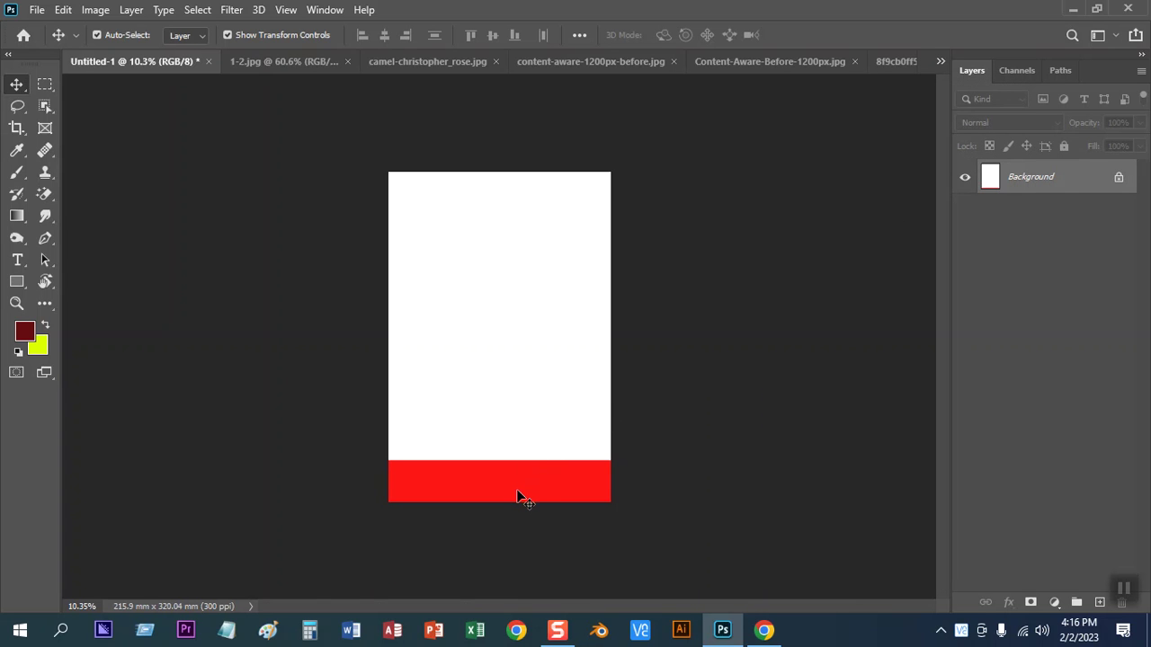
key("ctrl+z")
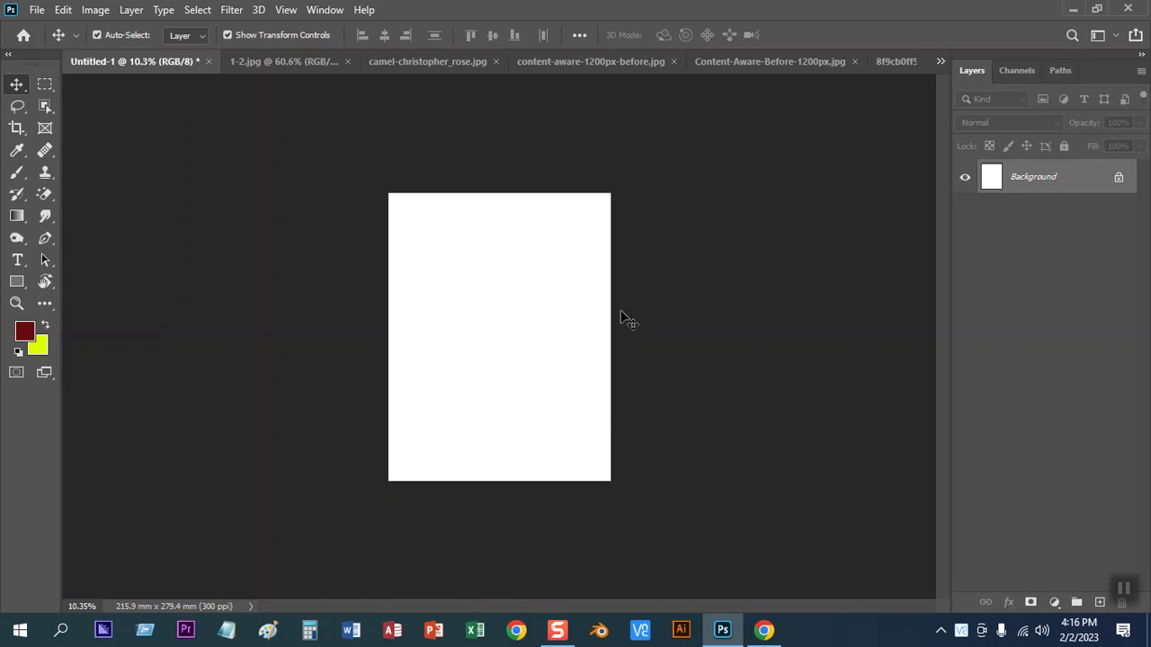
key("ctrl+plus")
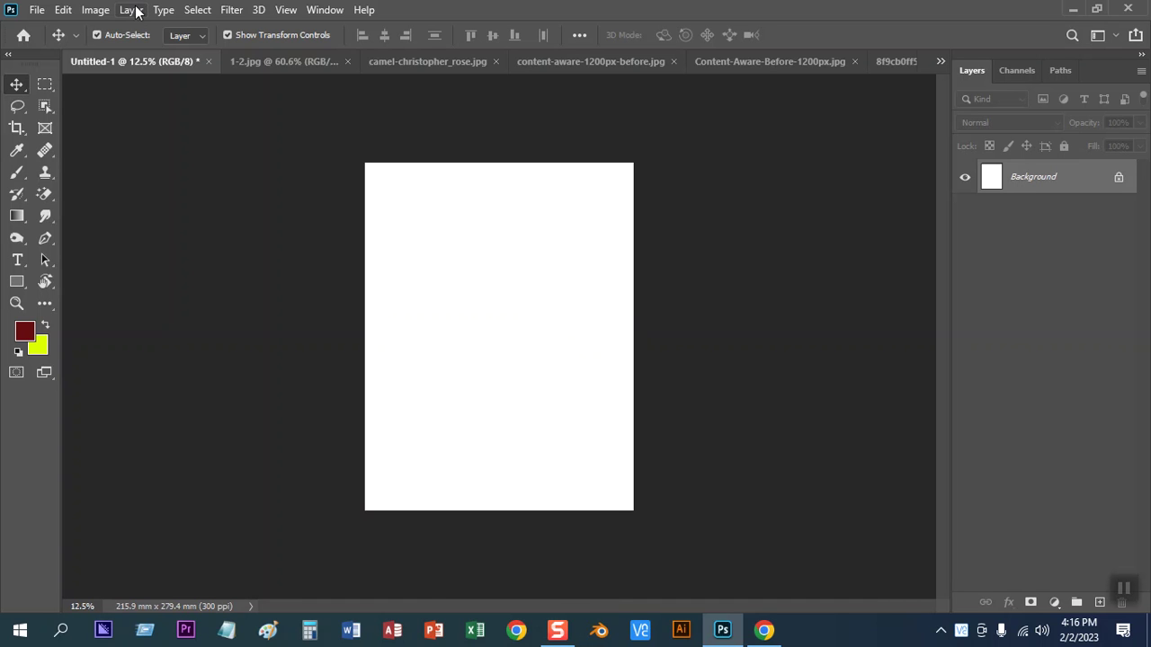
left_click(95, 10)
left_click(135, 151)
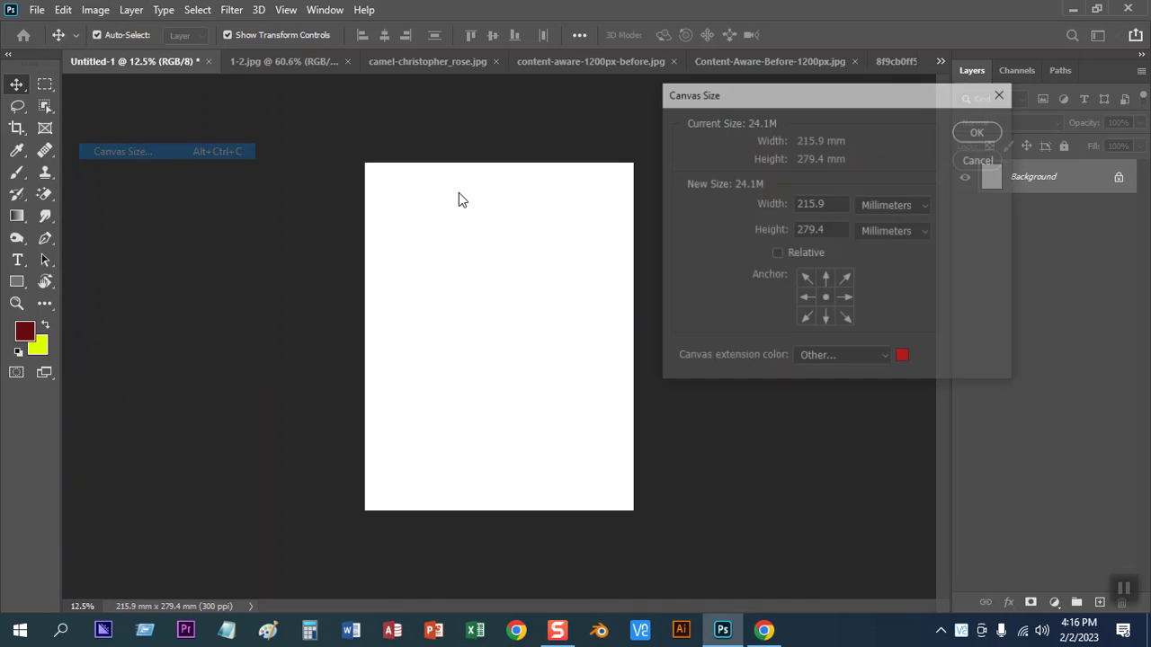
left_click(800, 299)
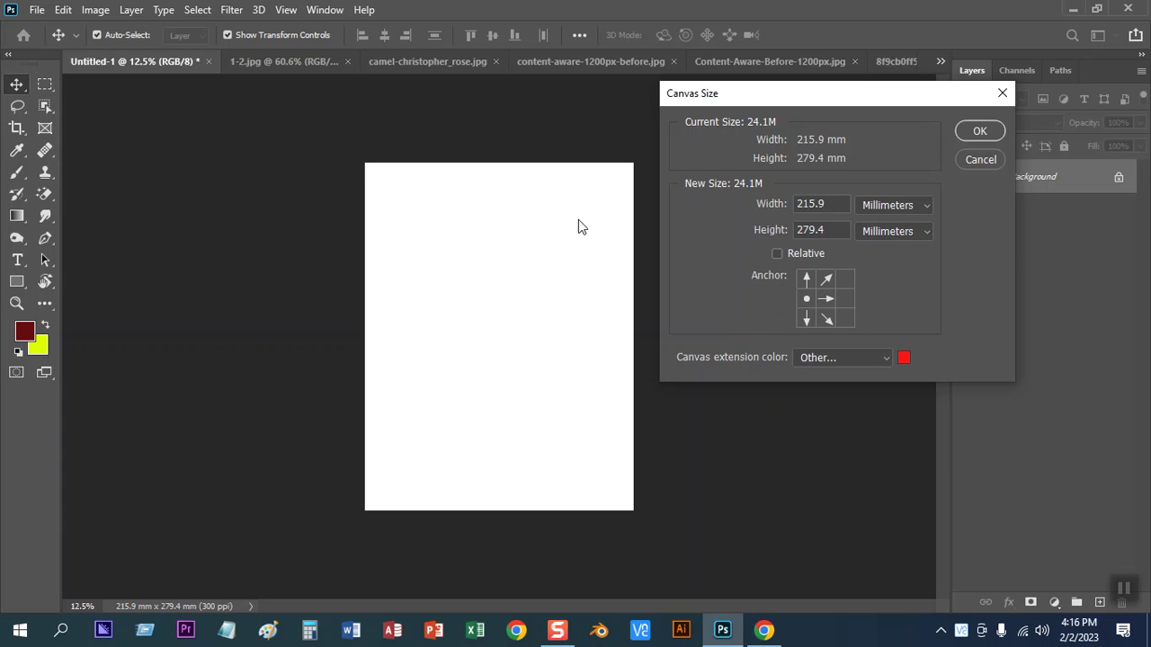
left_click_drag(841, 204, 780, 197)
type("250")
left_click(980, 130)
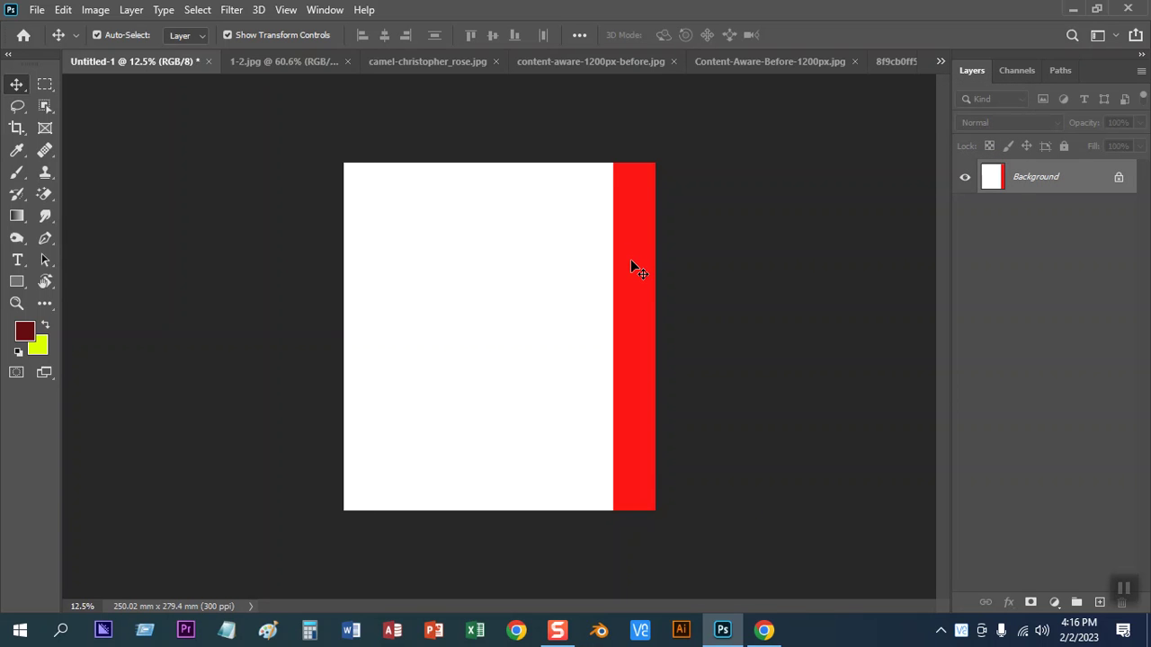
key("ctrl+z")
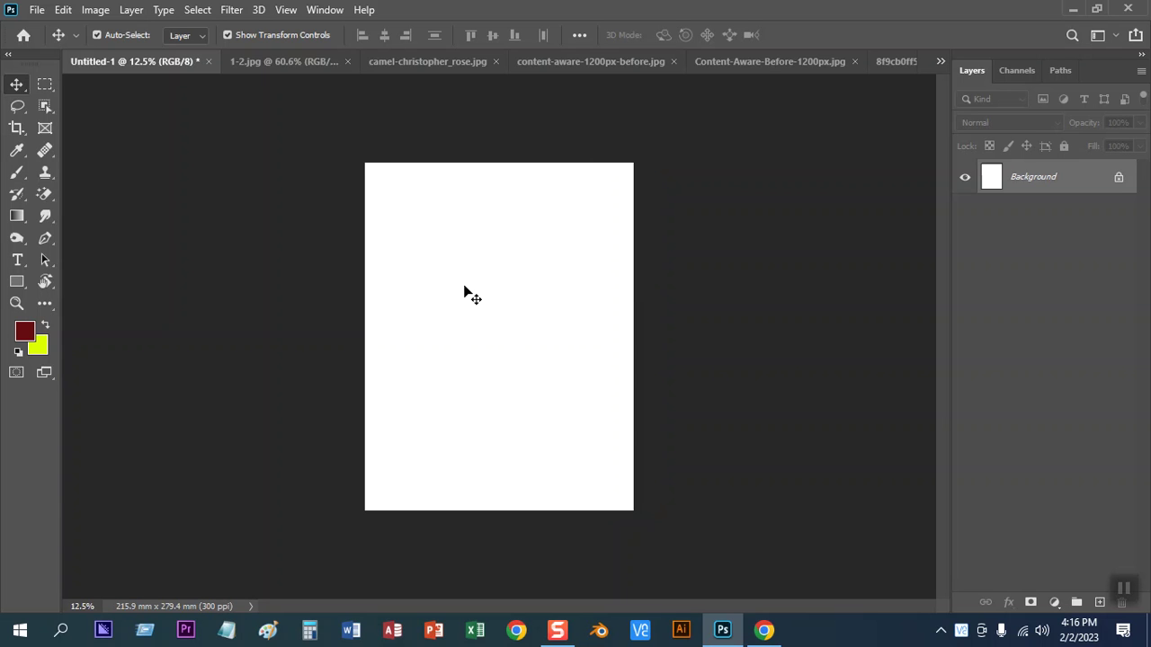
left_click(135, 151)
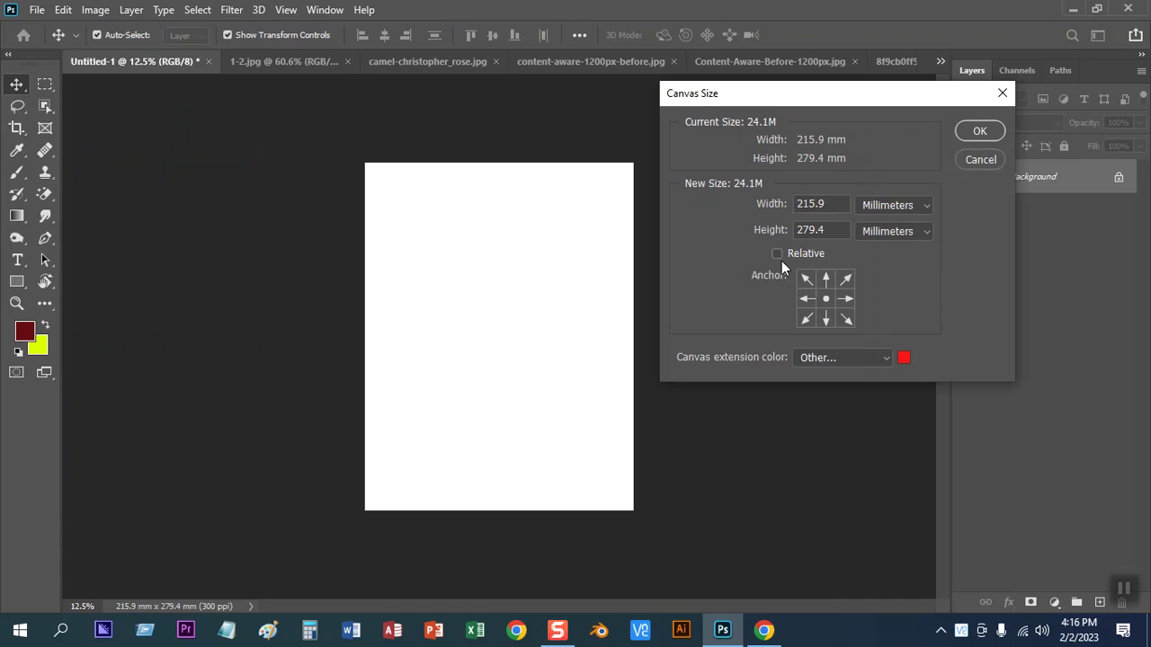
left_click(779, 254)
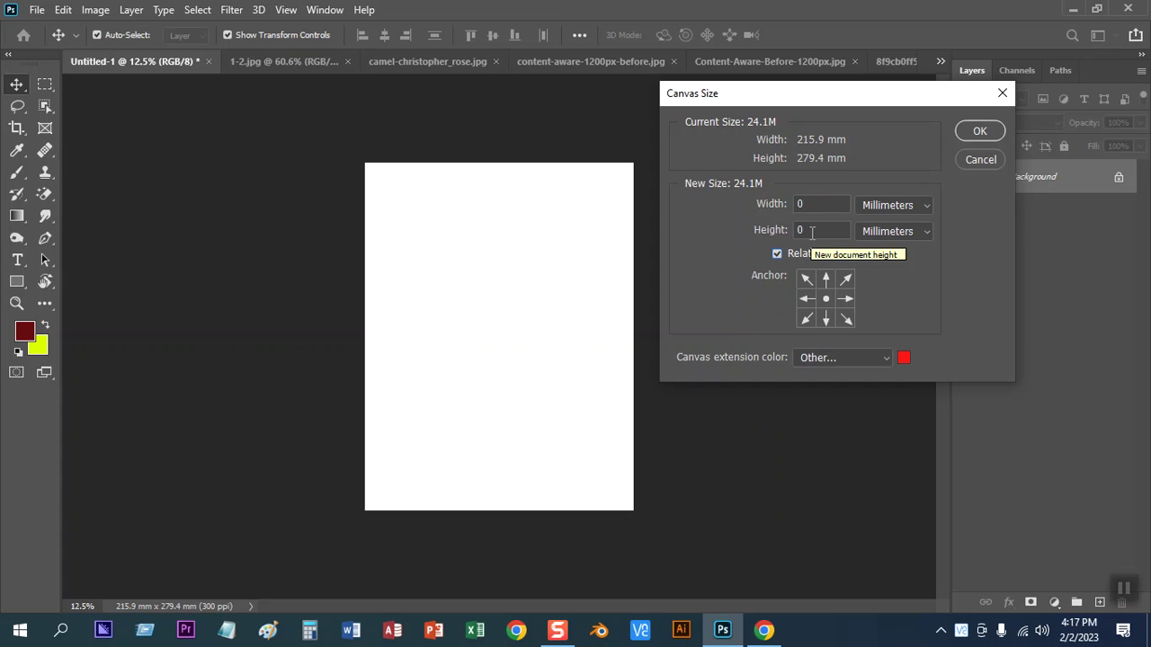
left_click(778, 254)
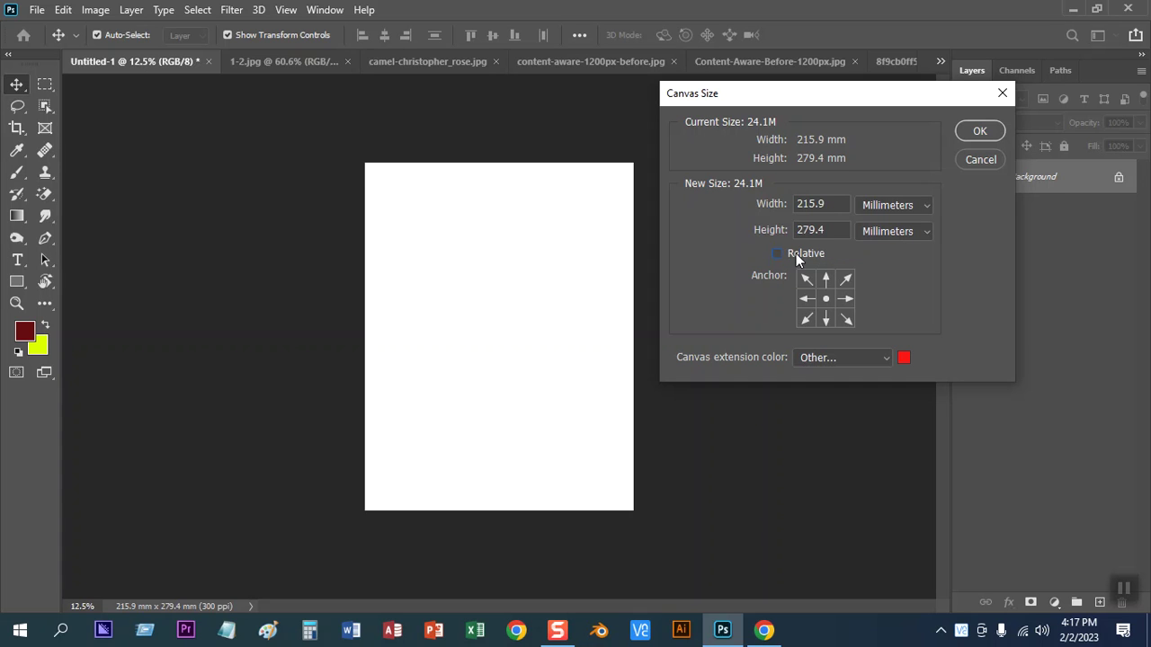
left_click(779, 254)
double_click(798, 204)
type("50")
left_click(805, 229)
double_click(803, 230)
type("50")
left_click(980, 132)
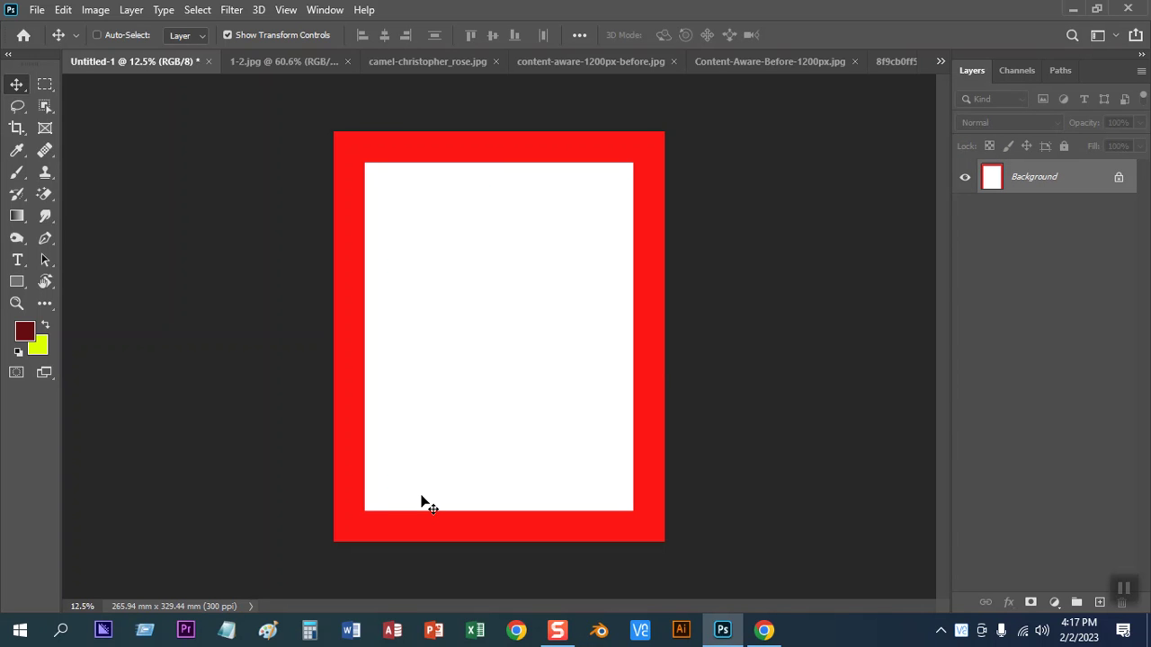
key("ctrl+z")
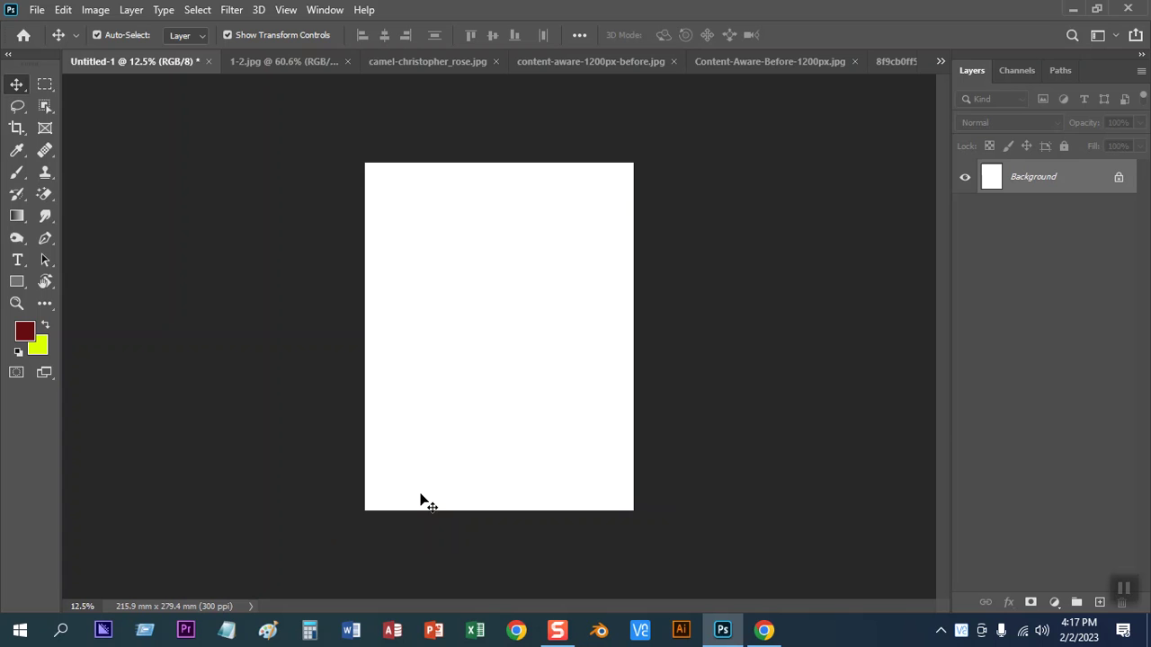
key("ctrl")
key("ctrl+plus")
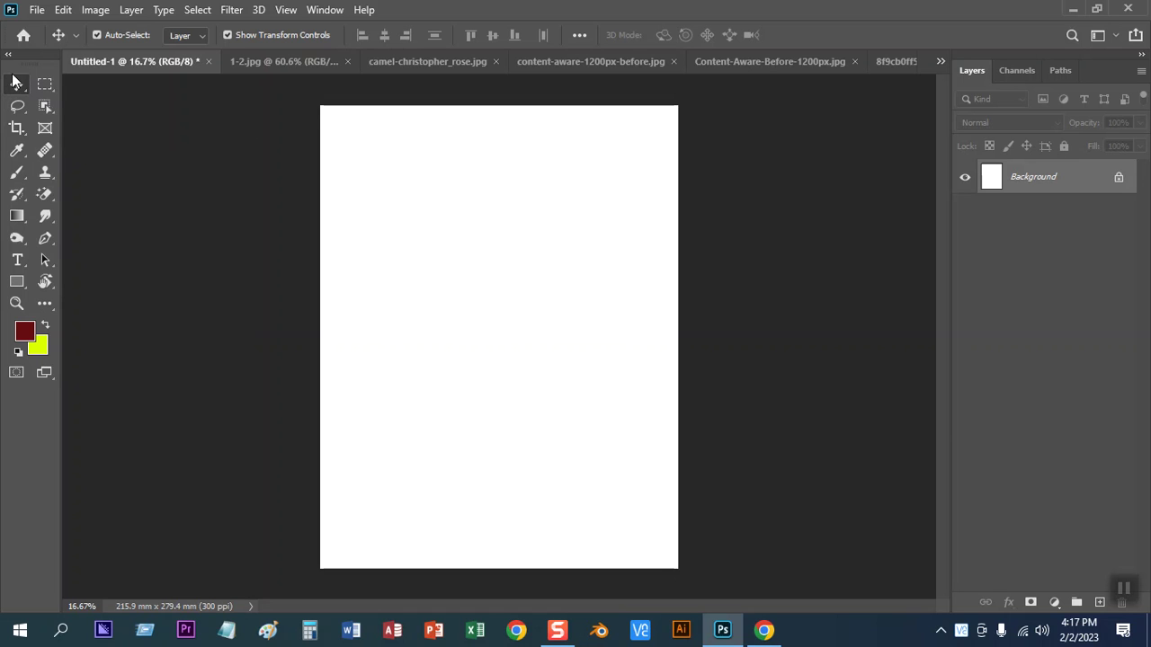
left_click(17, 129)
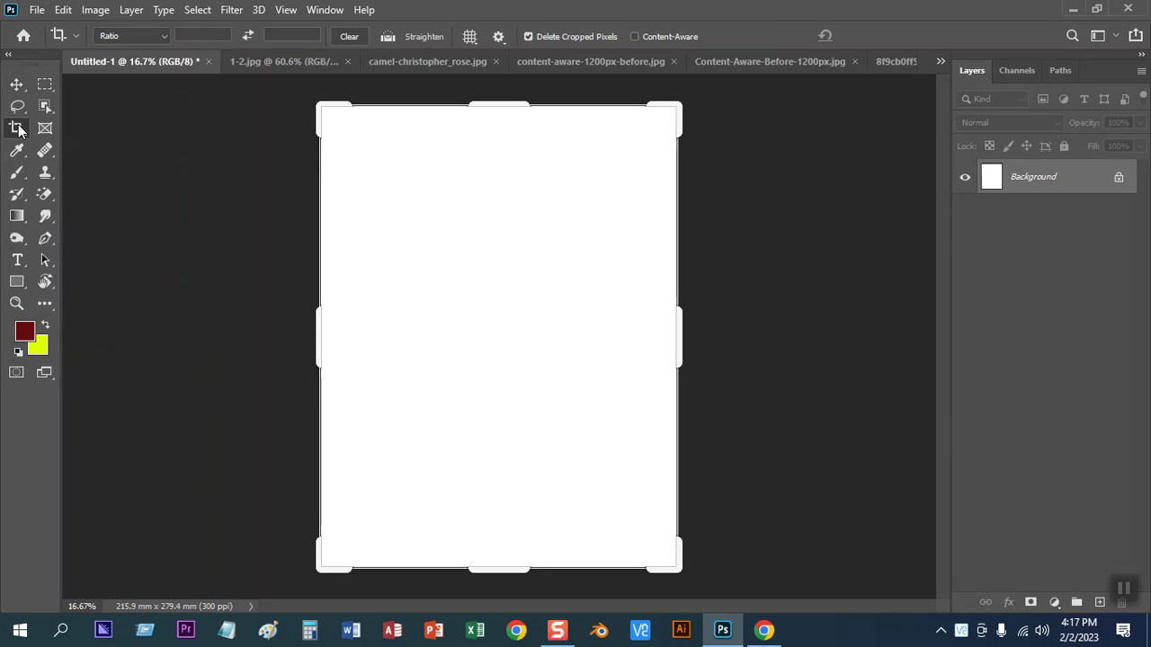
scroll(482, 513, "down", 2)
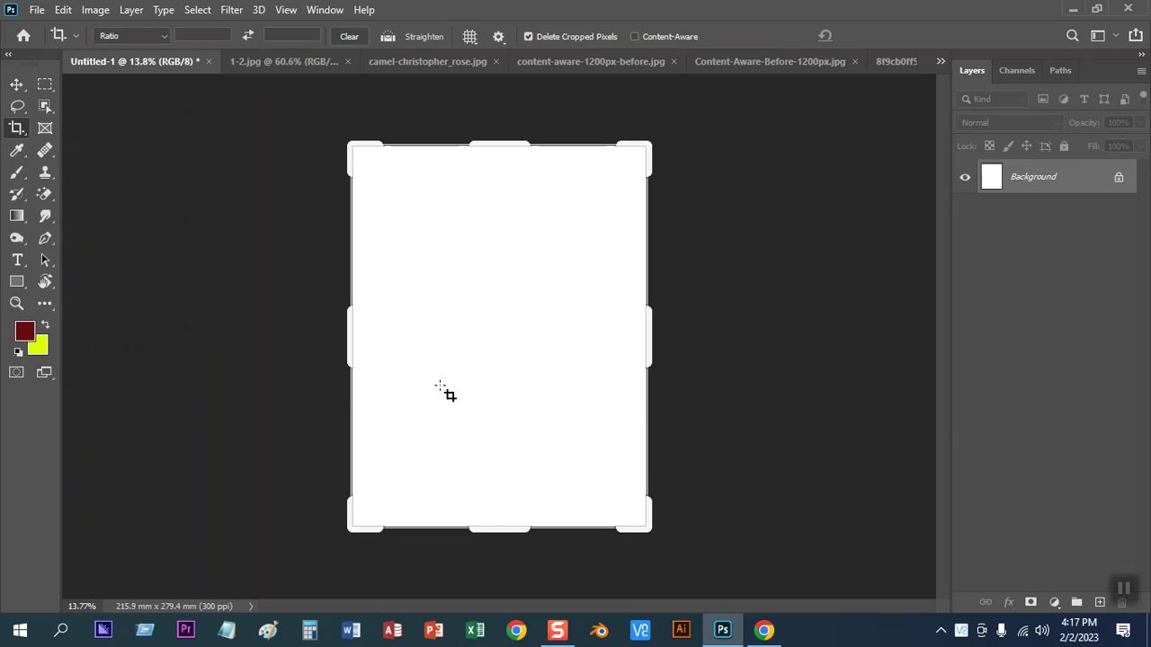
left_click_drag(499, 528, 497, 576)
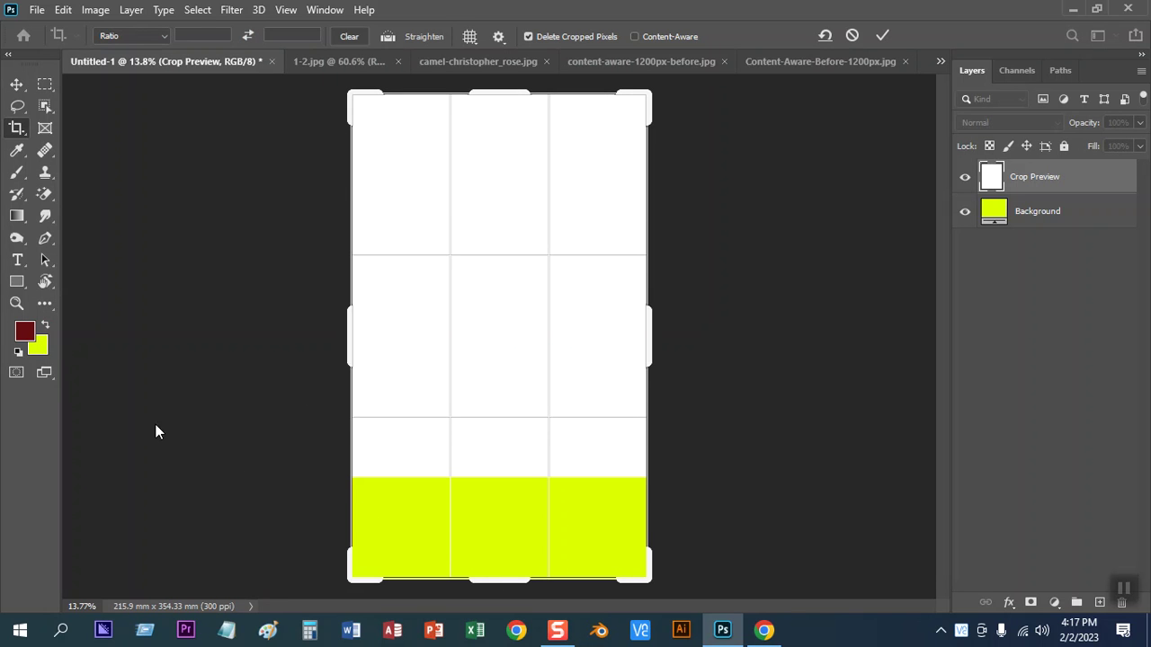
key("ctrl+z")
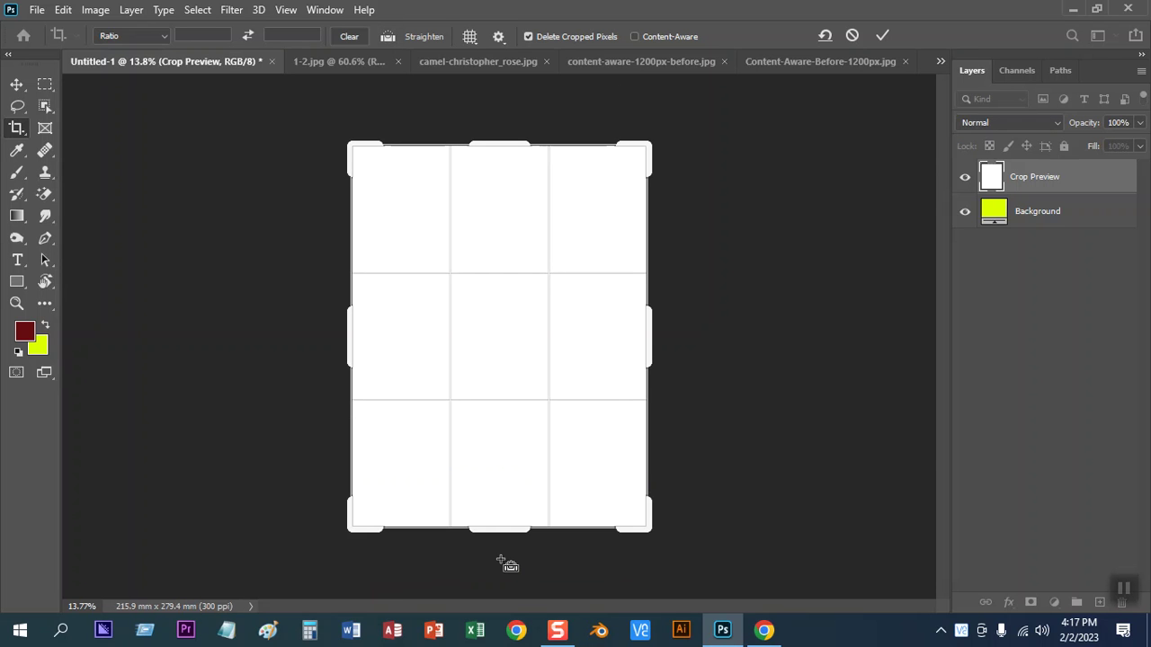
left_click(41, 346)
left_click_drag(761, 188, 666, 148)
left_click(1076, 160)
left_click_drag(502, 529, 499, 594)
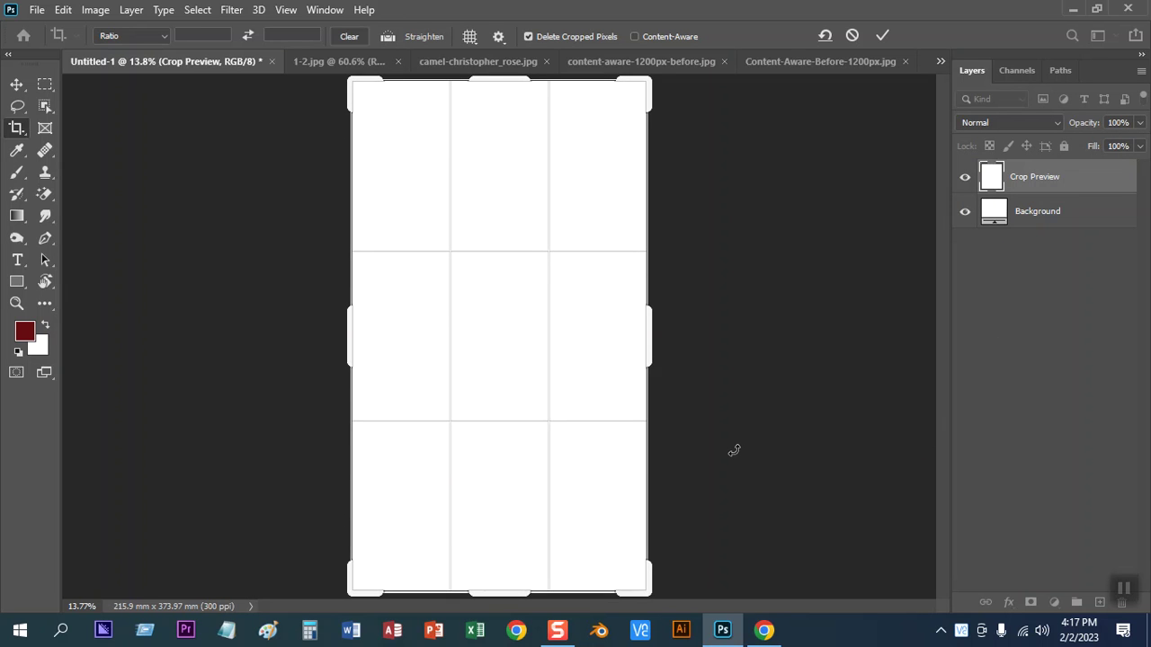
left_click(880, 37)
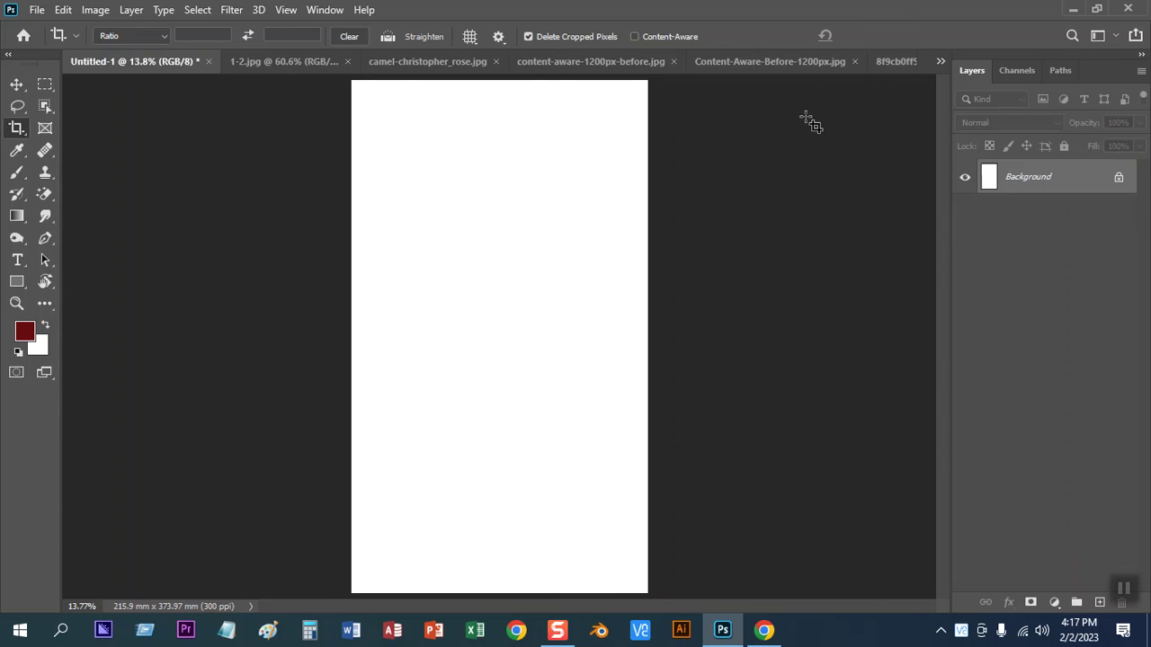
key("ctrl+z")
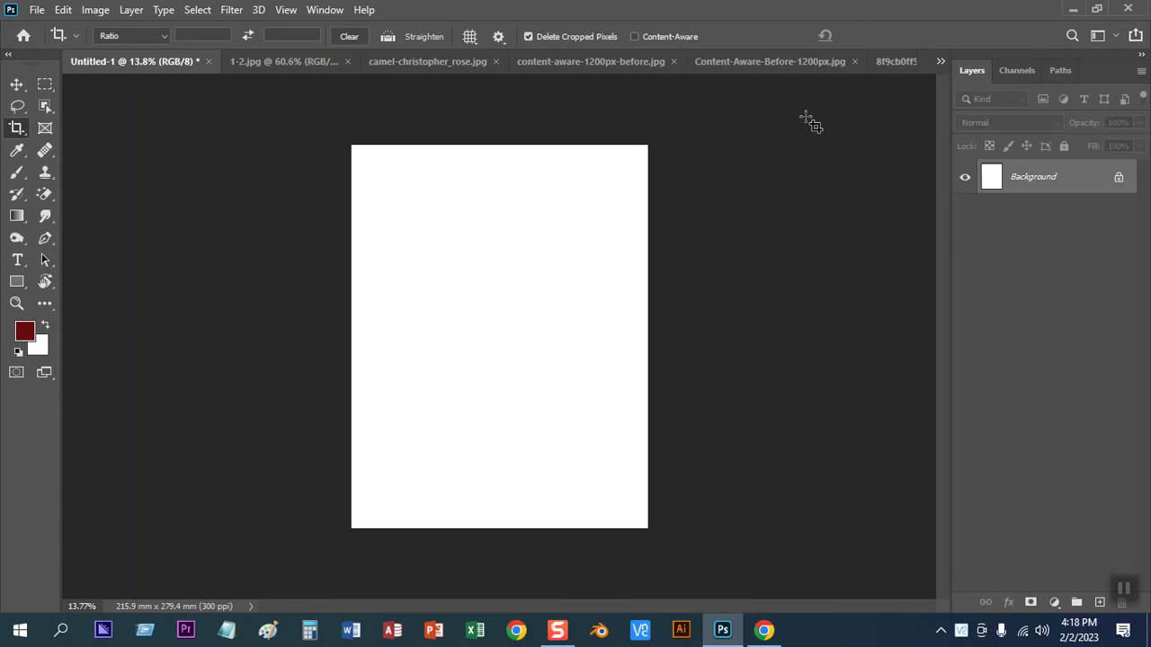
left_click(490, 329)
mouse_move(510, 530)
left_mouse_down()
mouse_move(511, 508)
mouse_move(518, 535)
left_mouse_up()
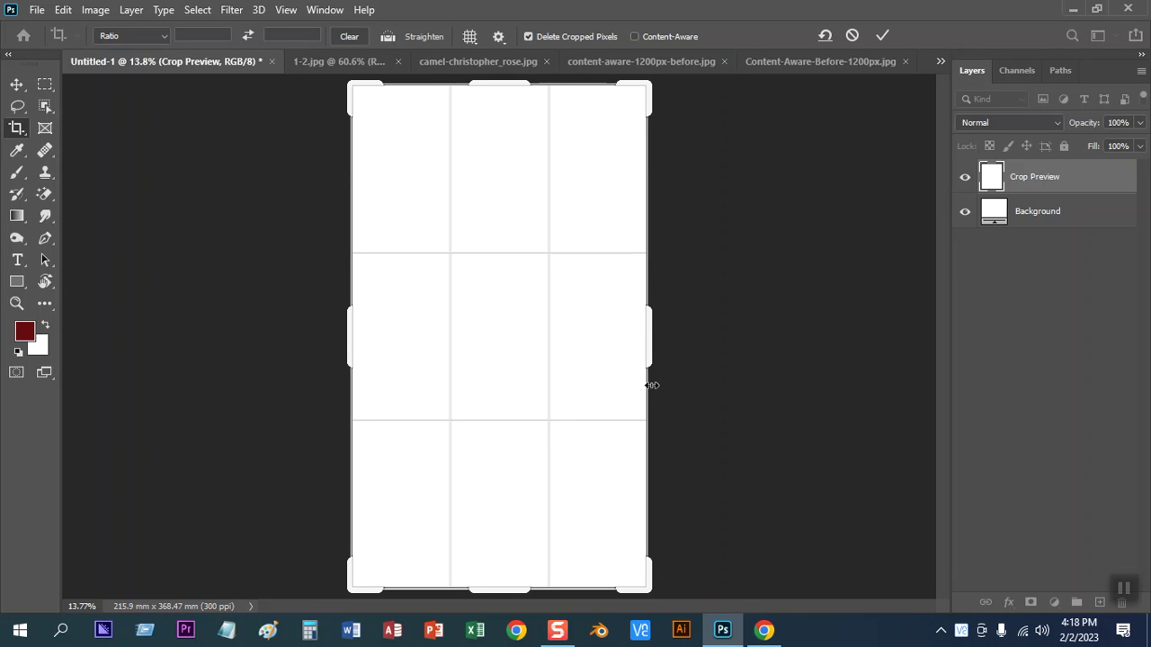
key("ctrl+z")
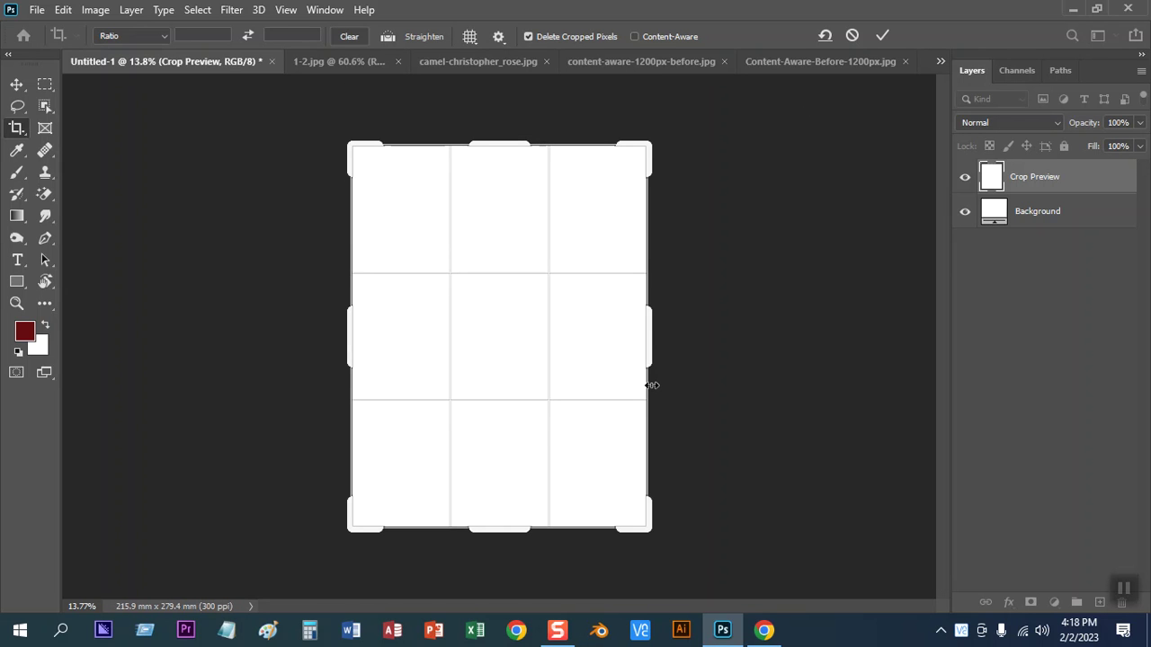
left_click(882, 35)
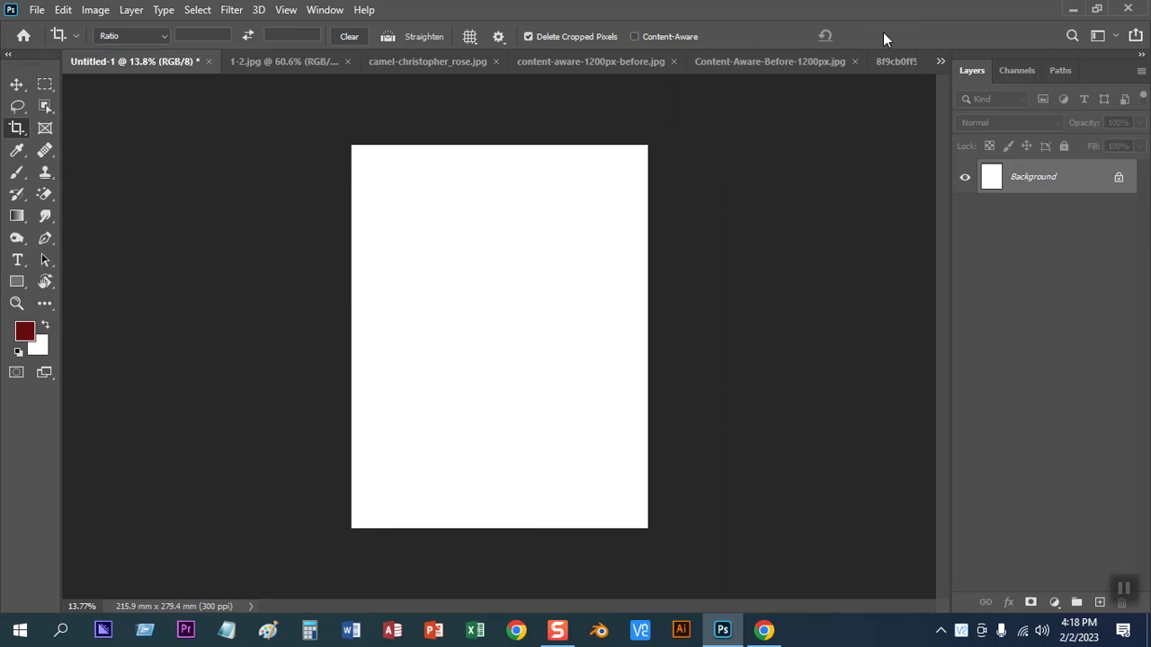
left_click(16, 86)
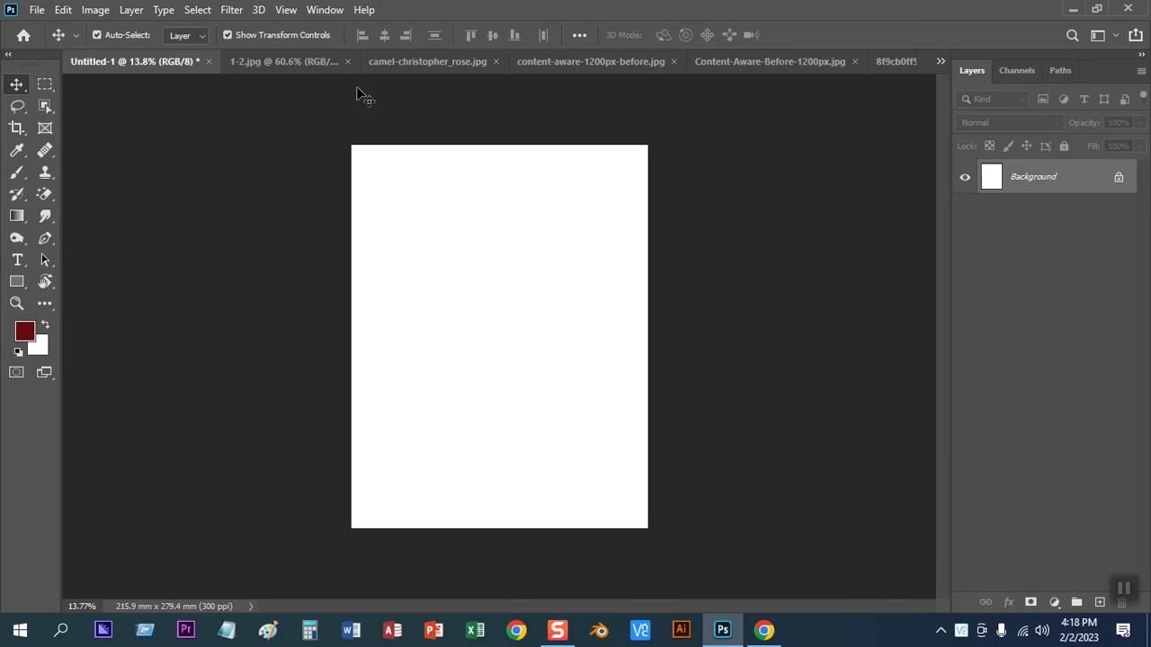
left_click(426, 58)
On the 1-2.jpg beach photo, pull the crop edges inward from the top, left, bottom and right
left_click(240, 63)
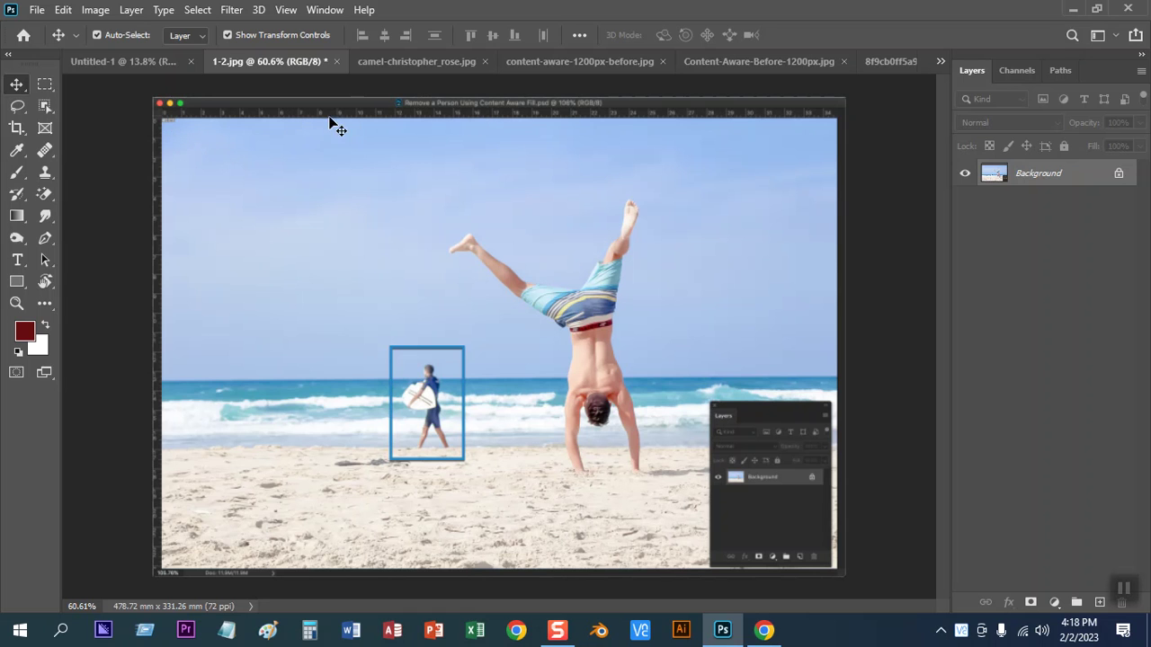
left_click(17, 127)
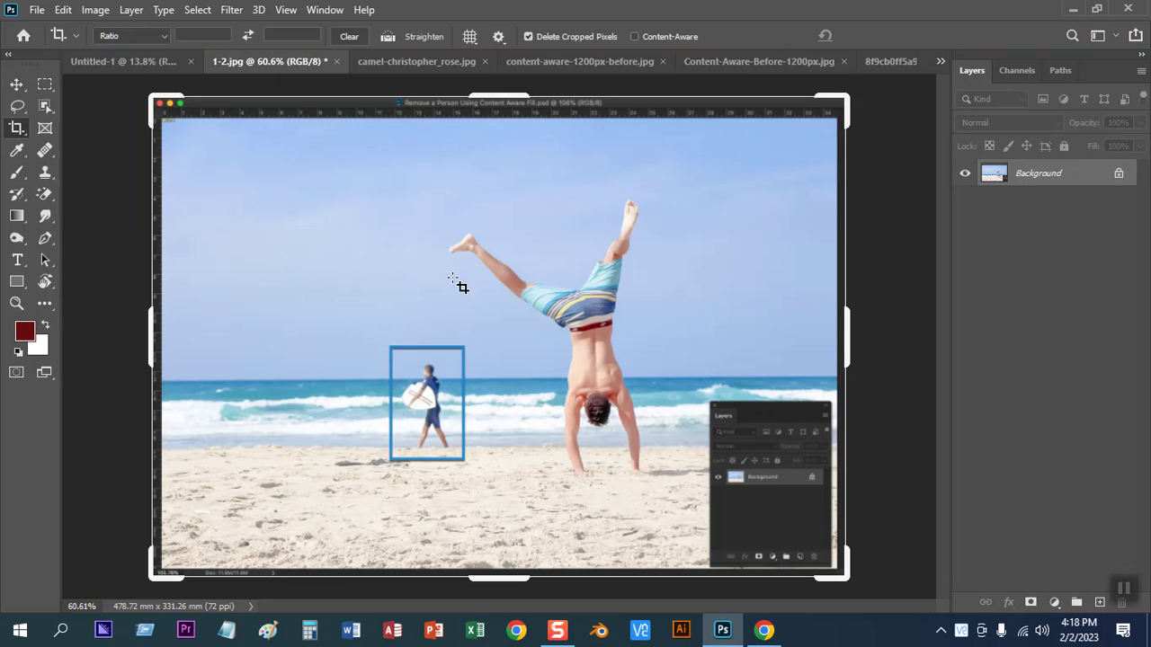
left_click_drag(495, 93, 495, 100)
left_click_drag(154, 335, 160, 338)
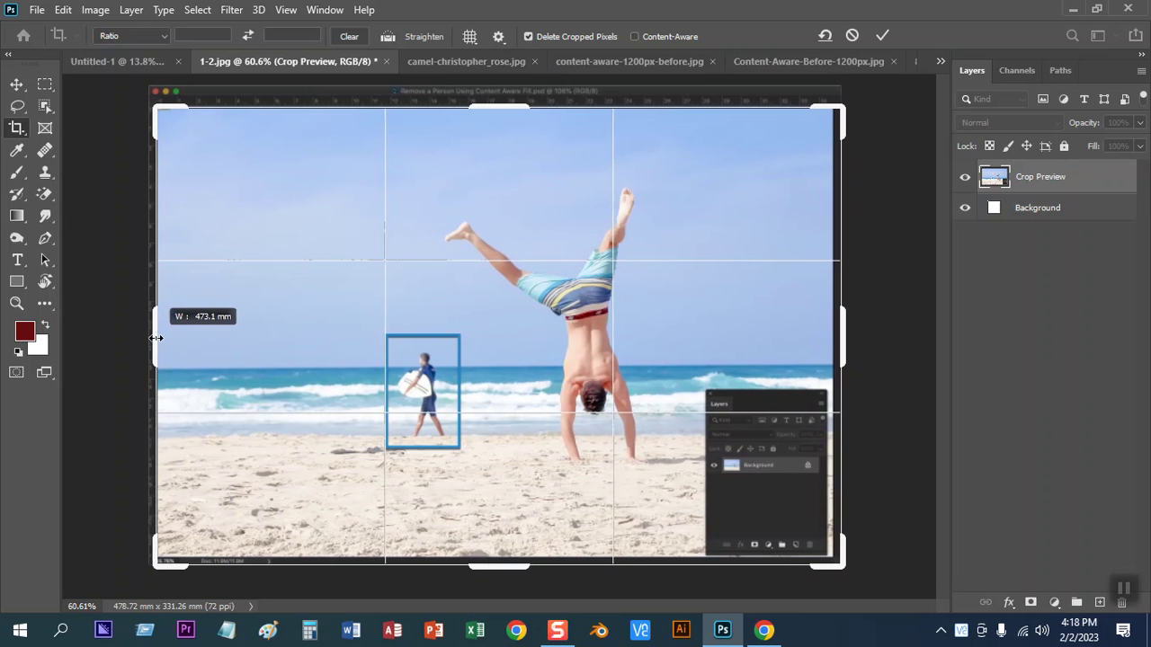
left_click_drag(160, 338, 160, 338)
left_click_drag(499, 565, 499, 559)
left_click_drag(843, 363, 771, 363)
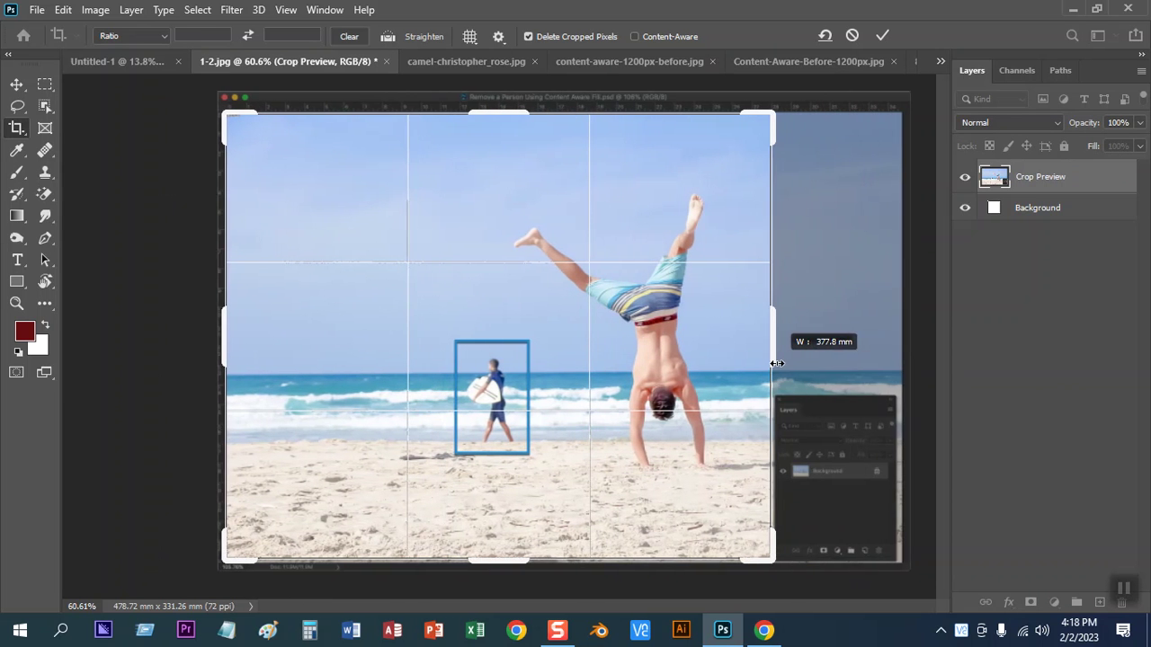
Apply the trial crop, then undo it to restore the full 478.72 mm photo
key("Return")
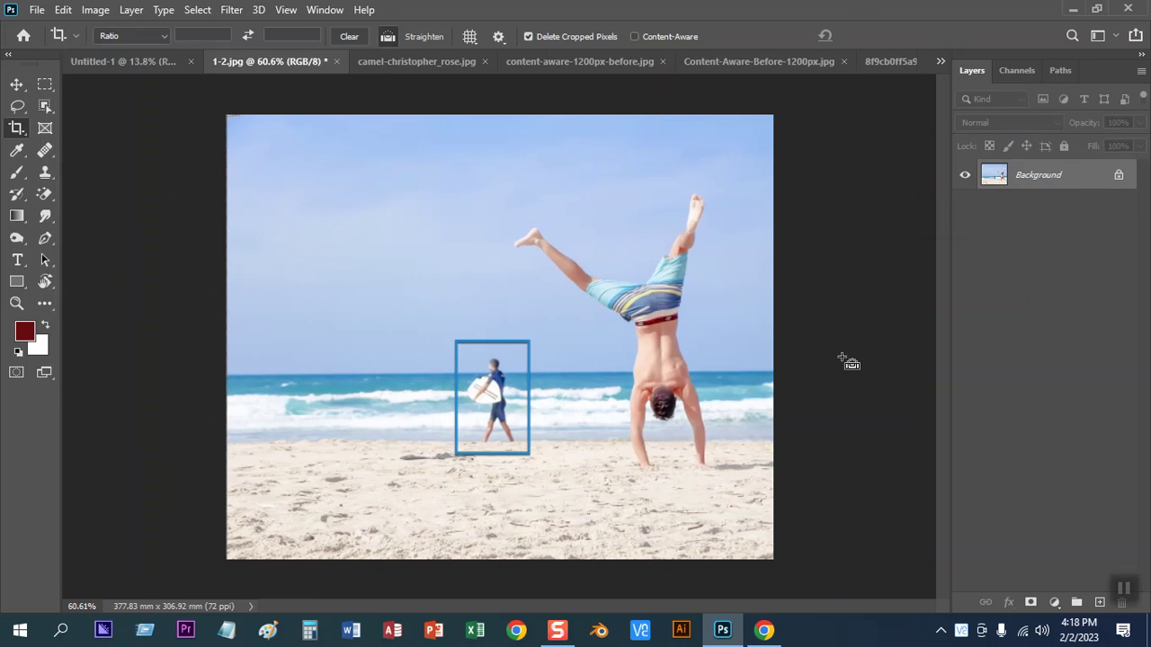
key("ctrl+z")
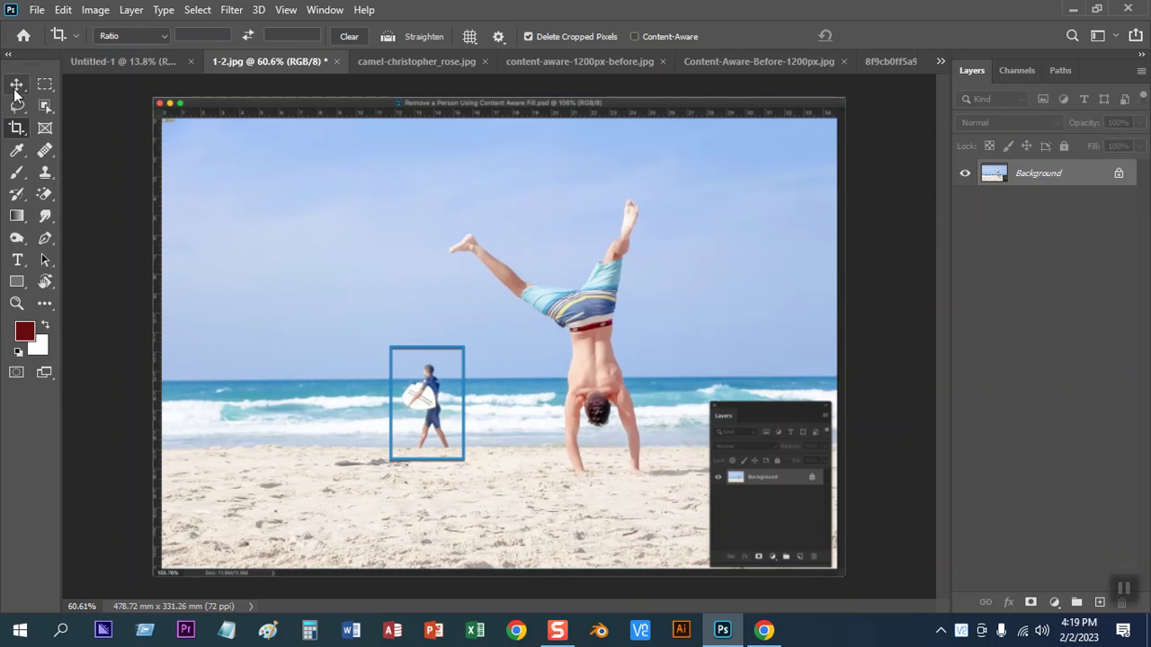
left_click(16, 84)
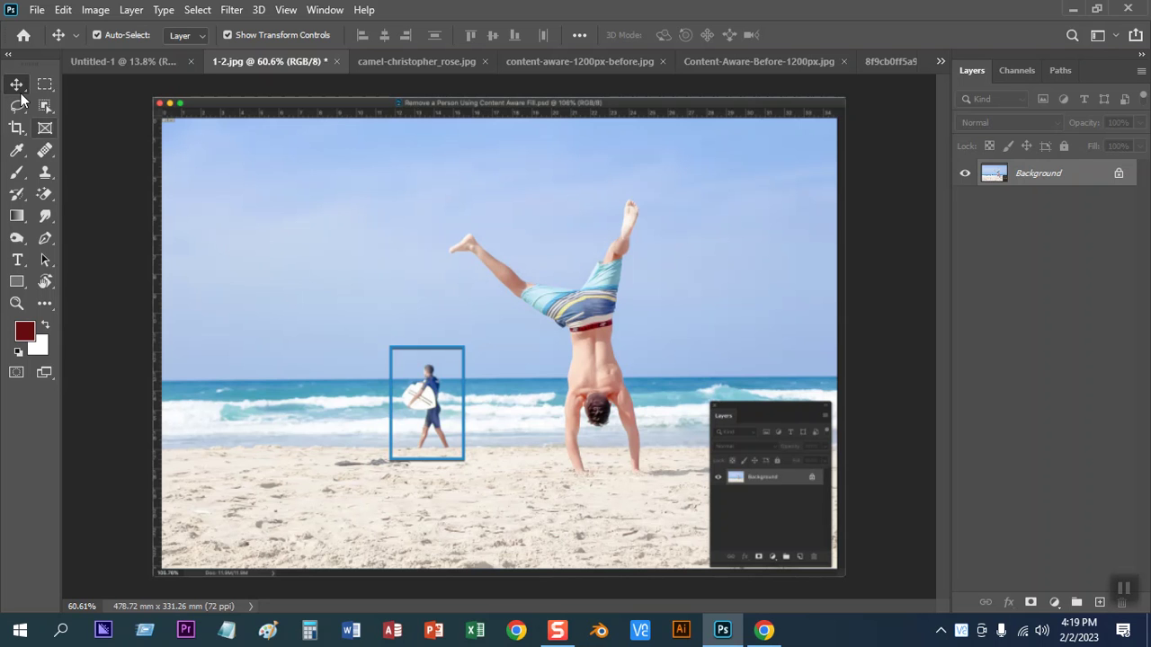
left_click(373, 235)
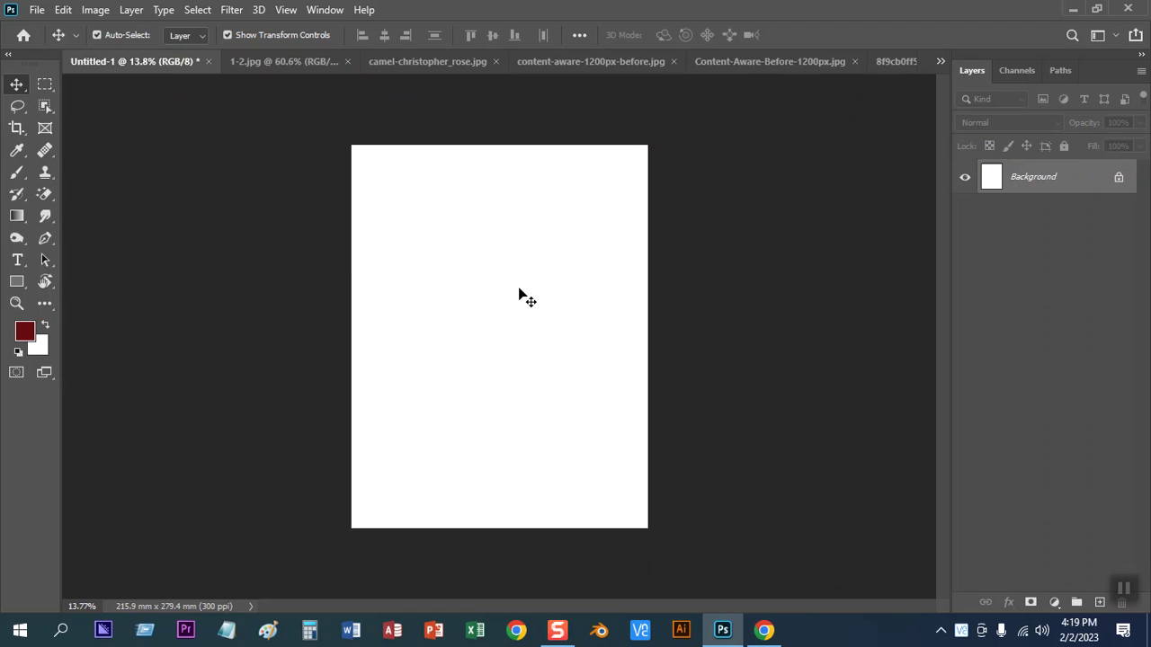
Drop the beach photo onto Untitled-1 as Layer 1 and enlarge it from the corner
left_click_drag(135, 83, 505, 297)
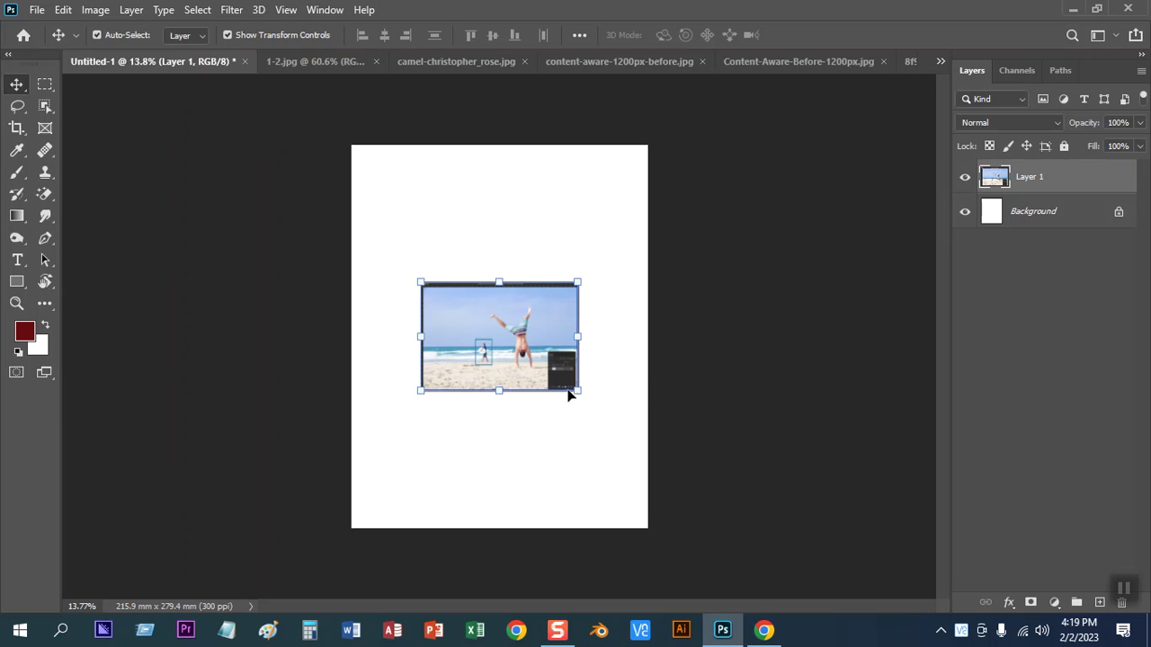
left_click_drag(578, 393, 628, 444)
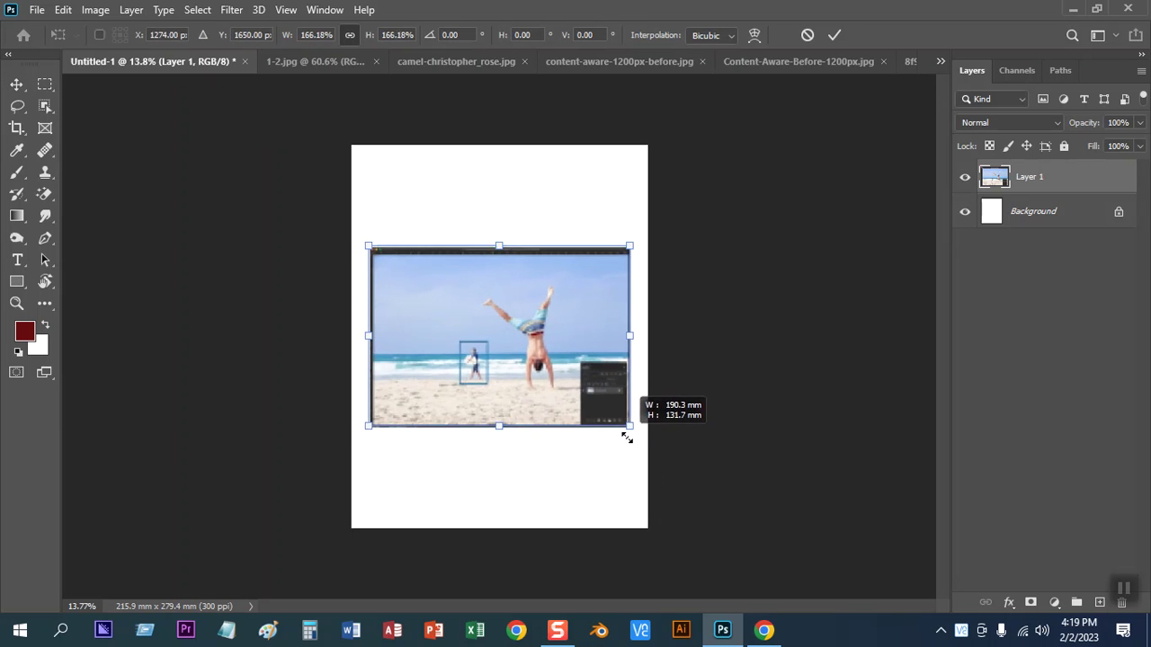
key("Return")
key("ctrl+plus")
key("ctrl+plus")
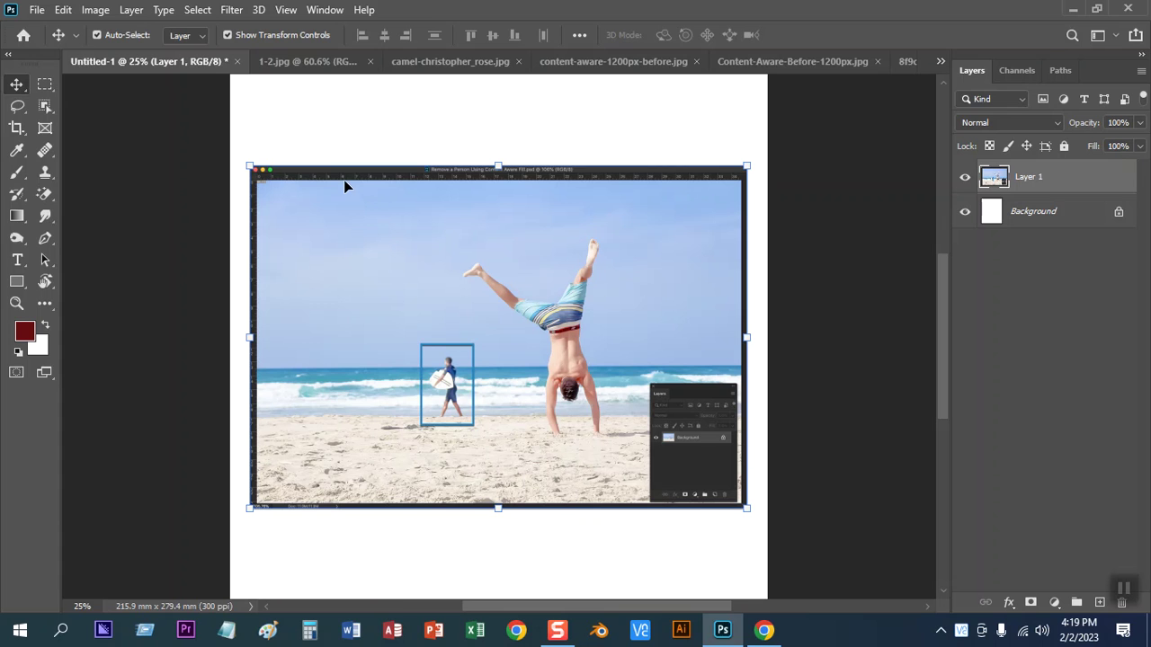
left_click(17, 128)
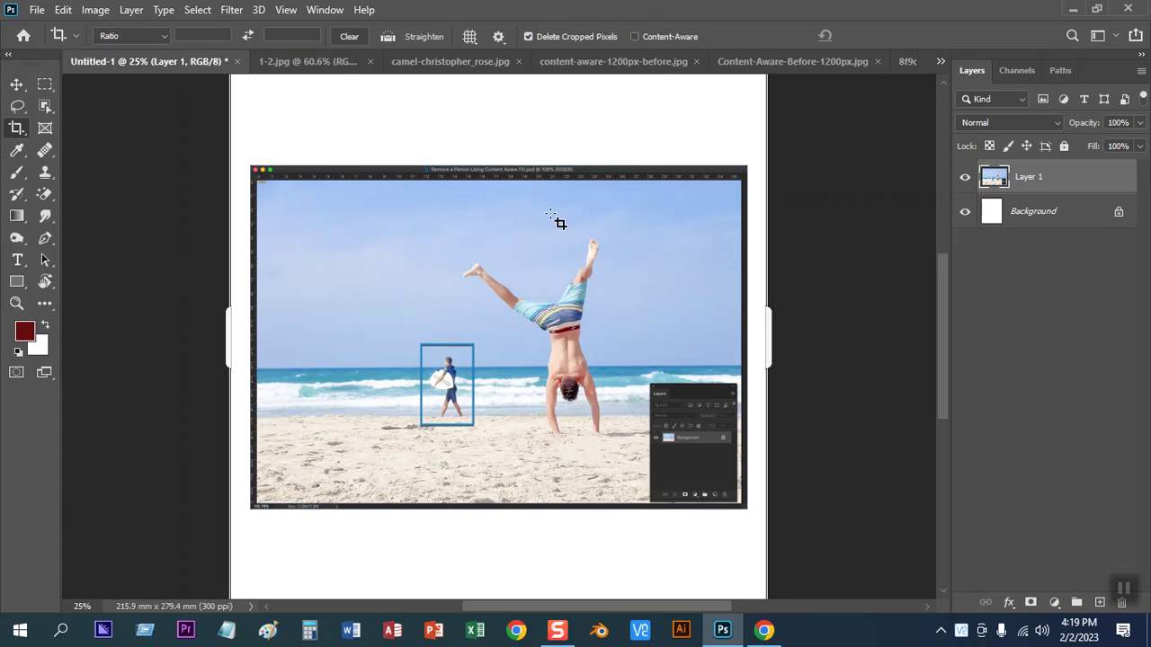
key("ctrl+minus")
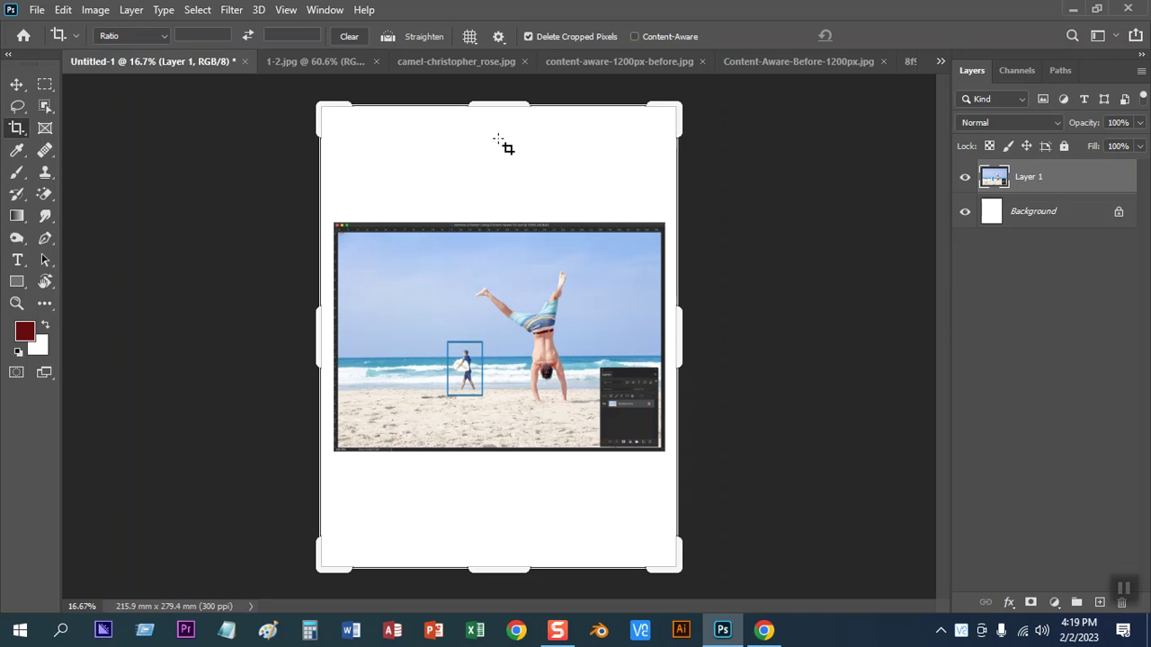
Crop the Untitled-1 page tightly around the placed beach photo
left_click(16, 84)
left_click(17, 126)
left_click_drag(492, 103, 492, 164)
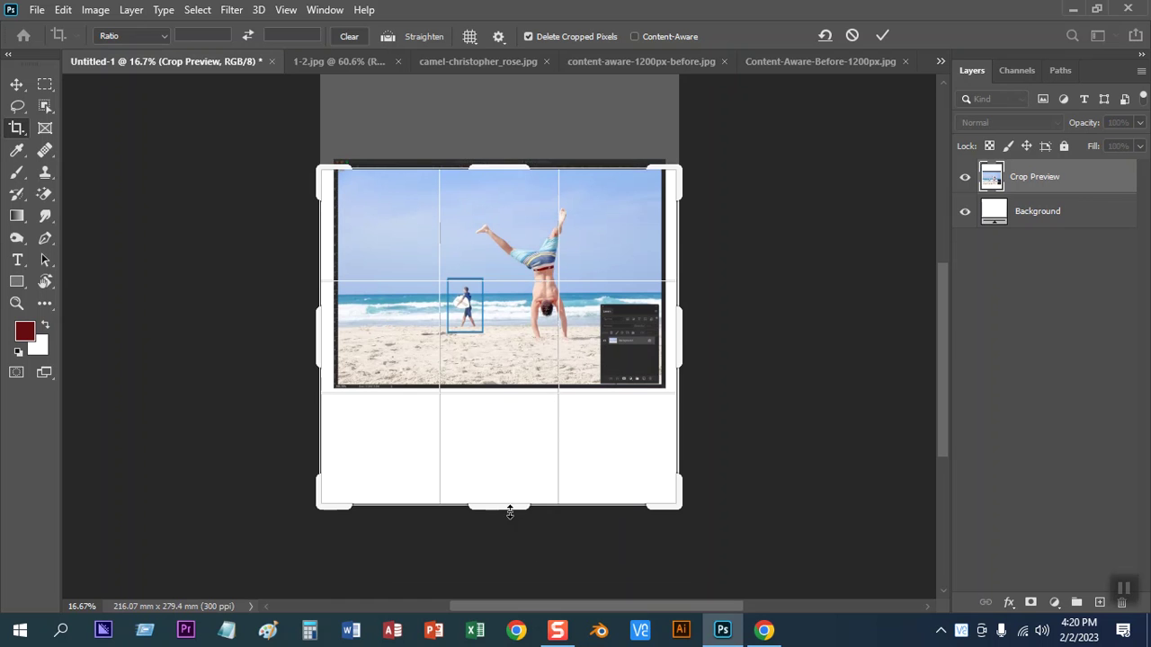
left_click_drag(505, 507, 504, 445)
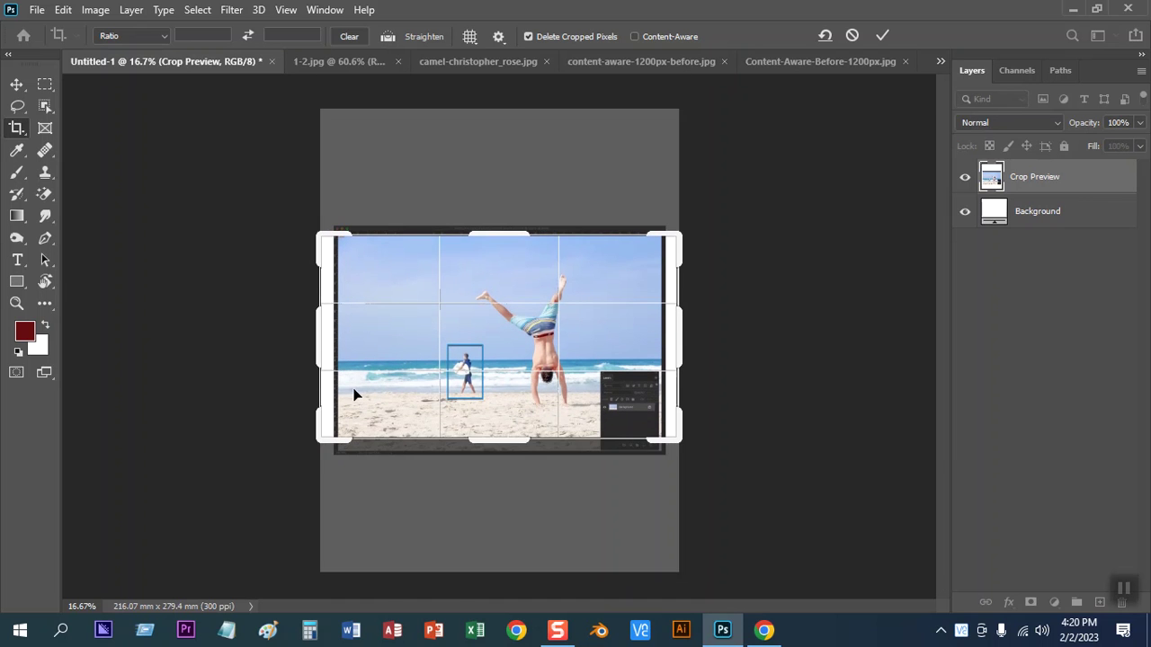
left_click_drag(321, 342, 334, 342)
left_click_drag(664, 332, 644, 332)
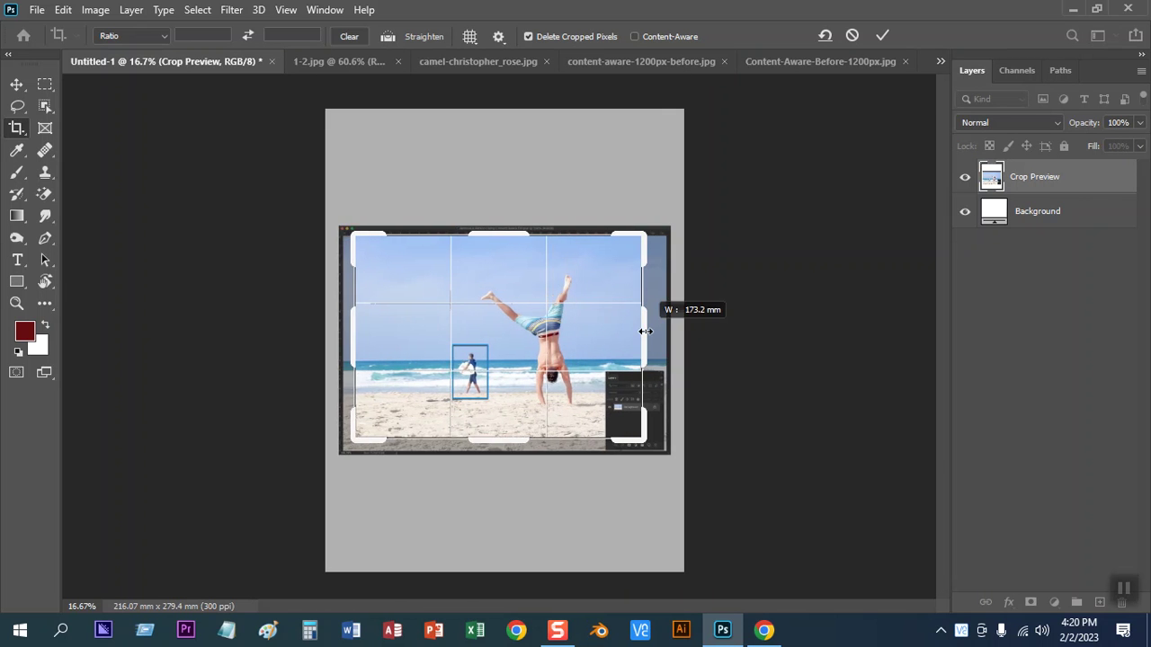
key("Return")
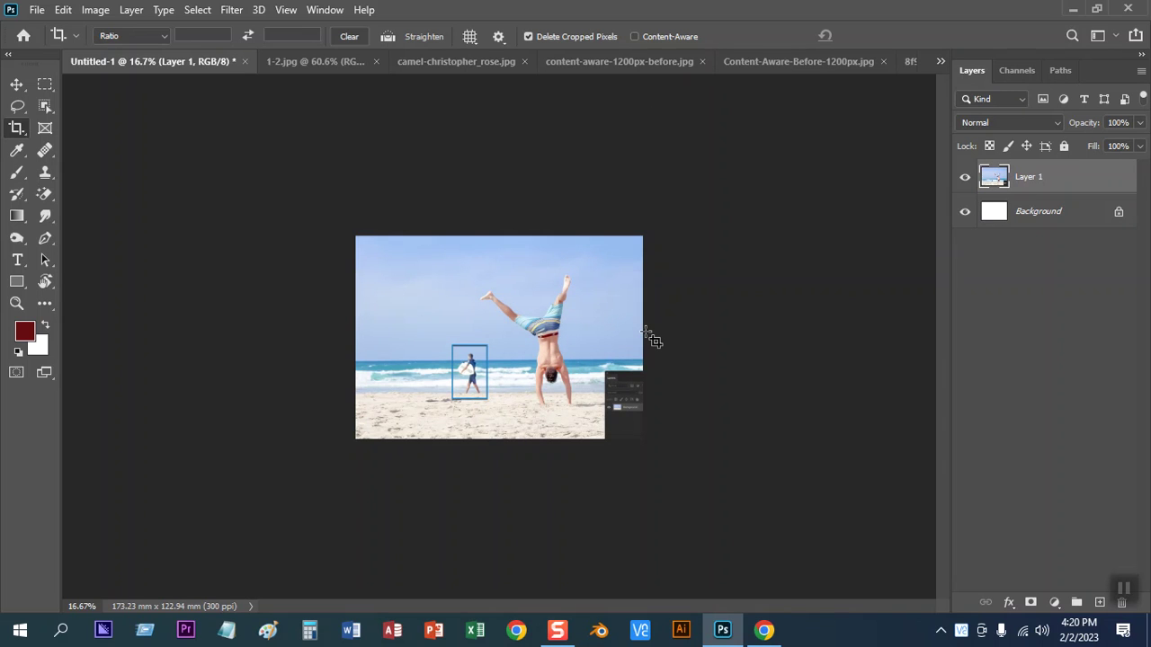
Undo the page crop and switch to the content-aware-1200px-before.jpg snowy landscape
key("ctrl")
key("ctrl+z")
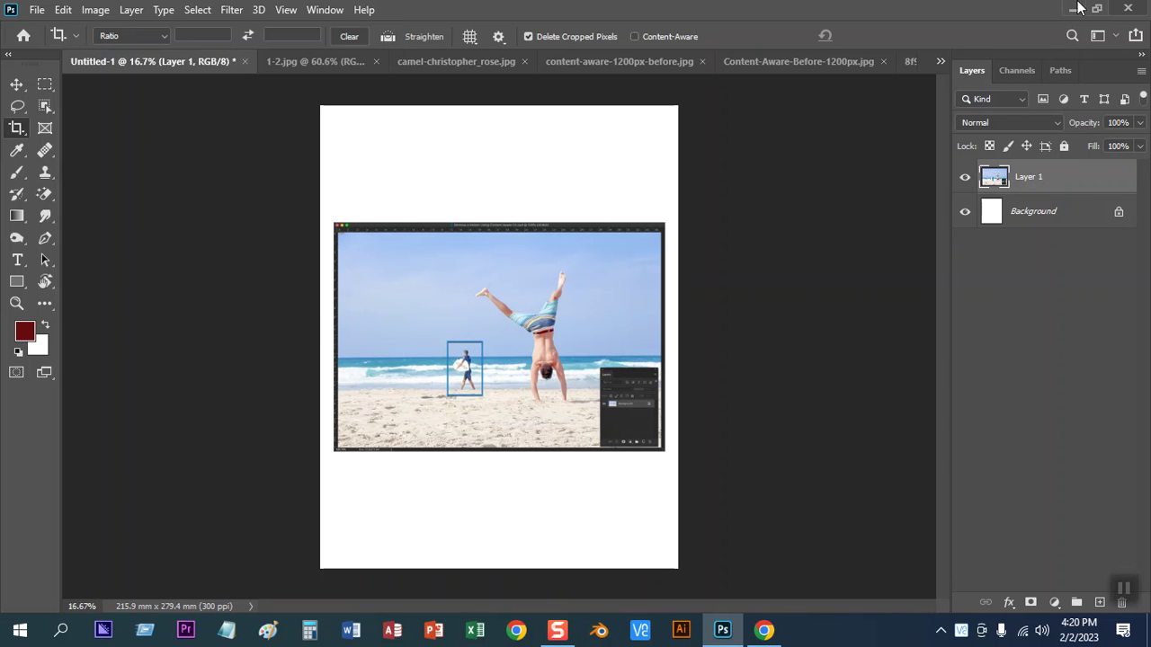
left_click(18, 84)
left_click(648, 63)
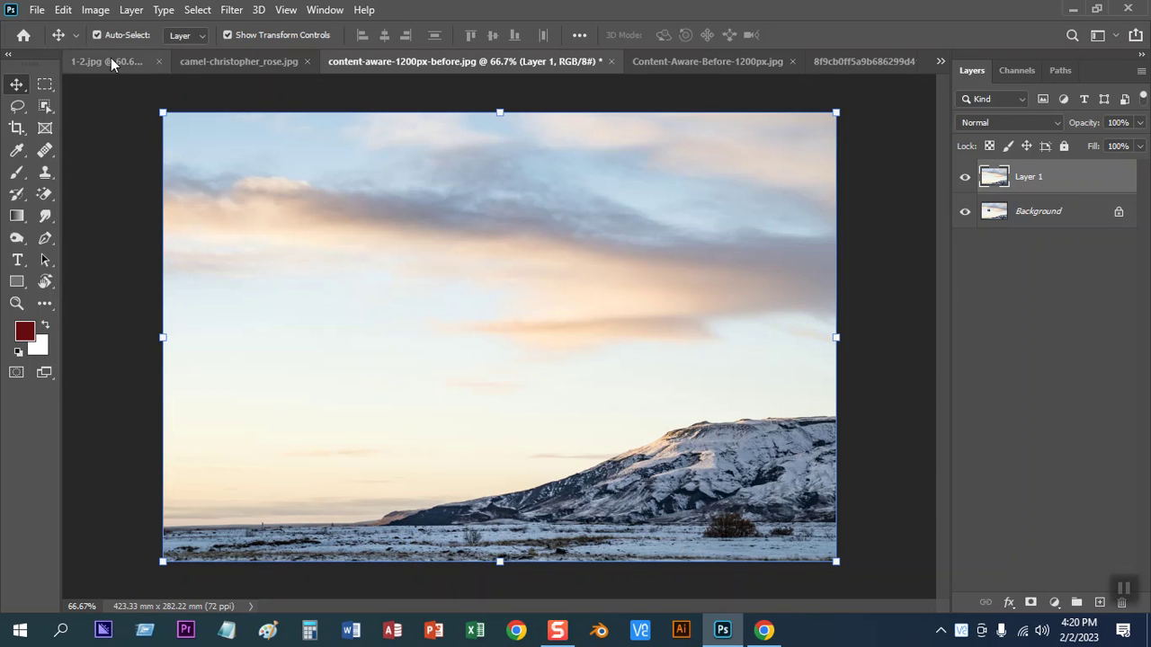
Switch to the 1-2.jpg document, open the Image menu, then bring Chrome forward
left_click(113, 61)
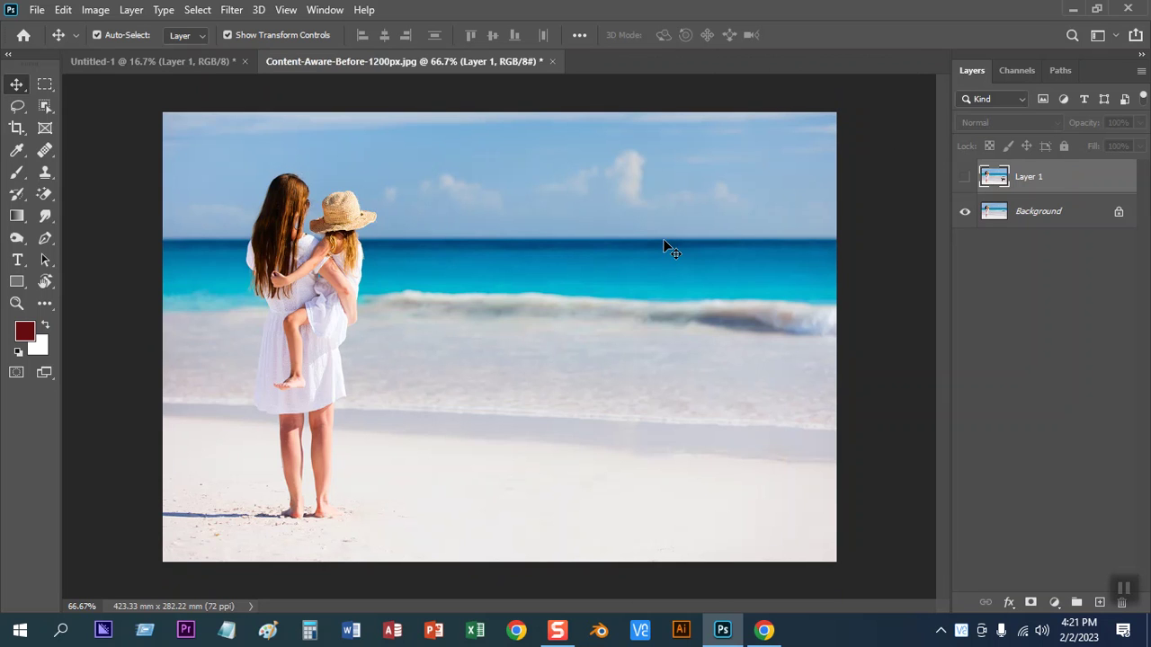
left_click(95, 10)
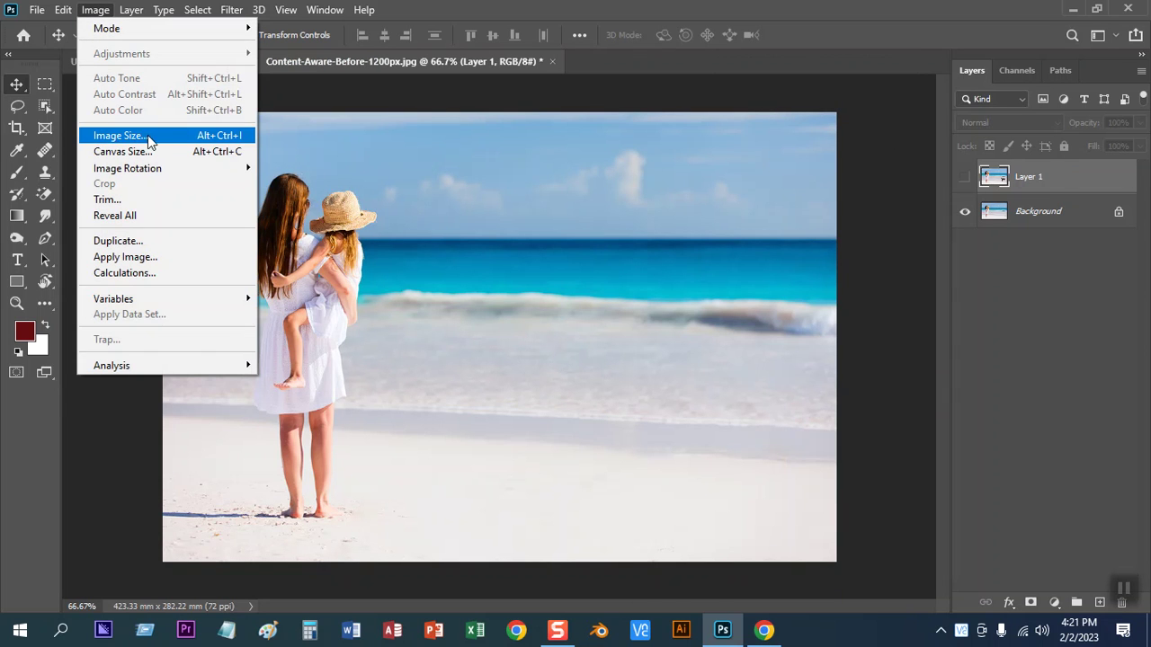
left_click(777, 633)
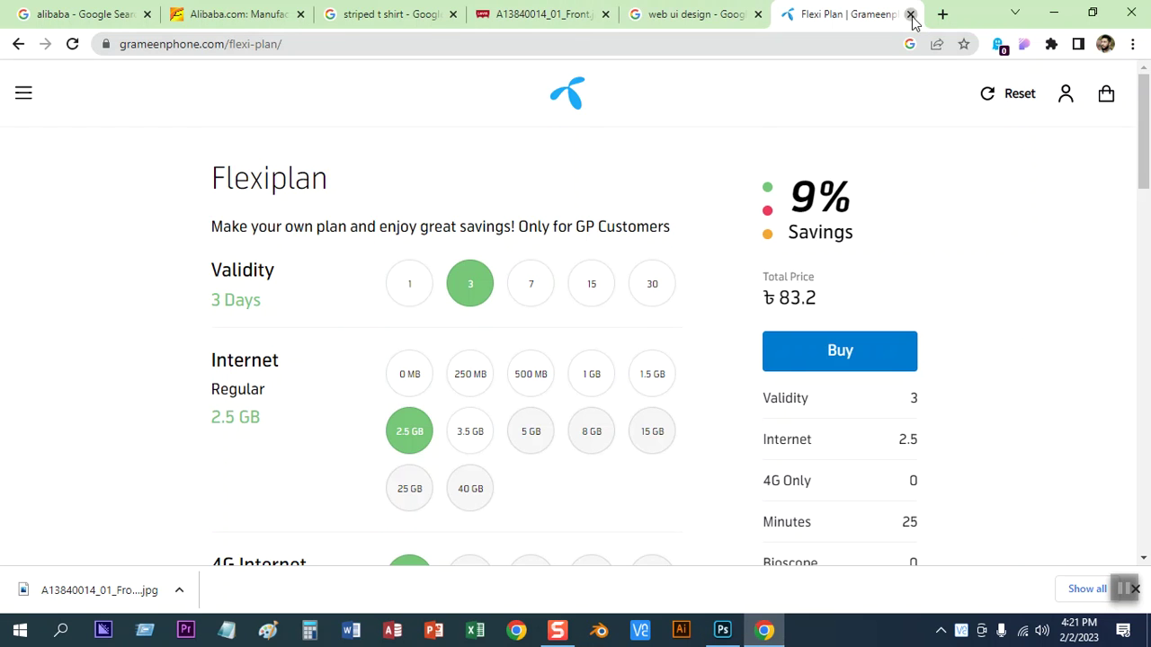
Close the Flexi Plan, web ui design, striped shirt and Alibaba.com tabs
left_click(911, 14)
left_click(910, 14)
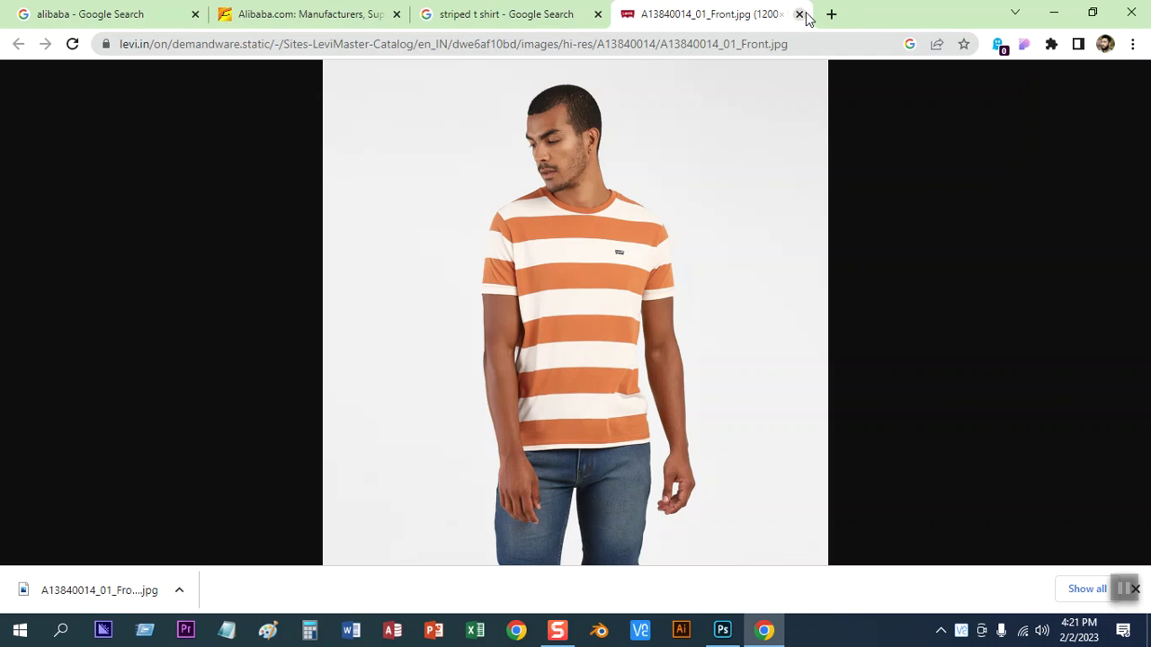
left_click(799, 15)
left_click(598, 14)
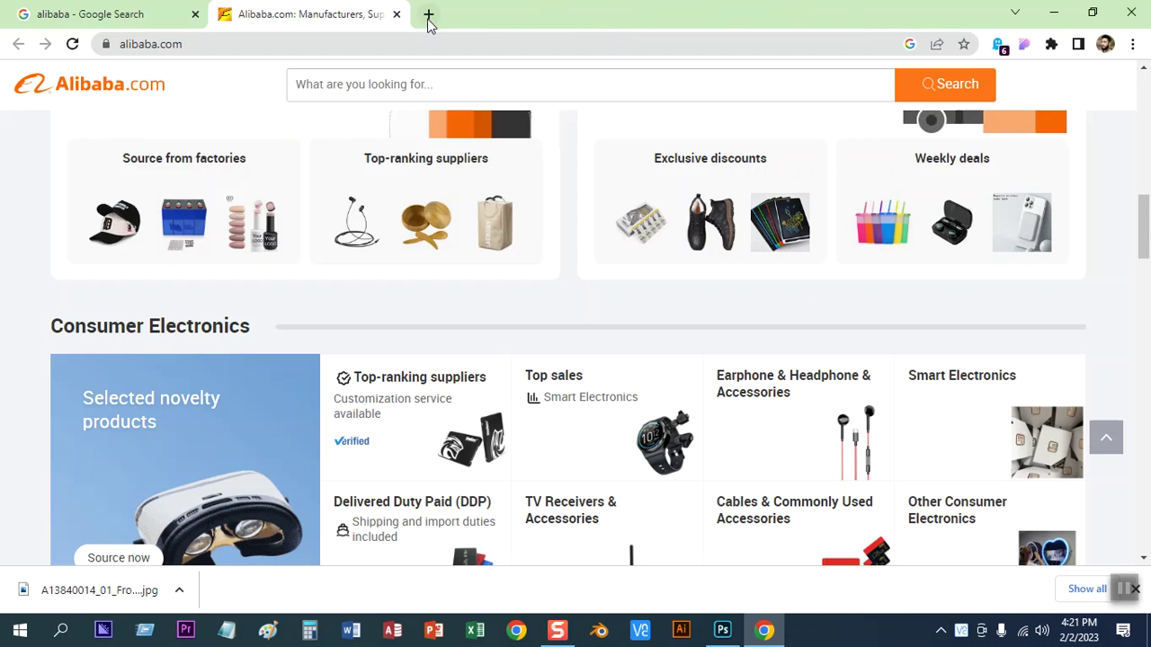
left_click(397, 14)
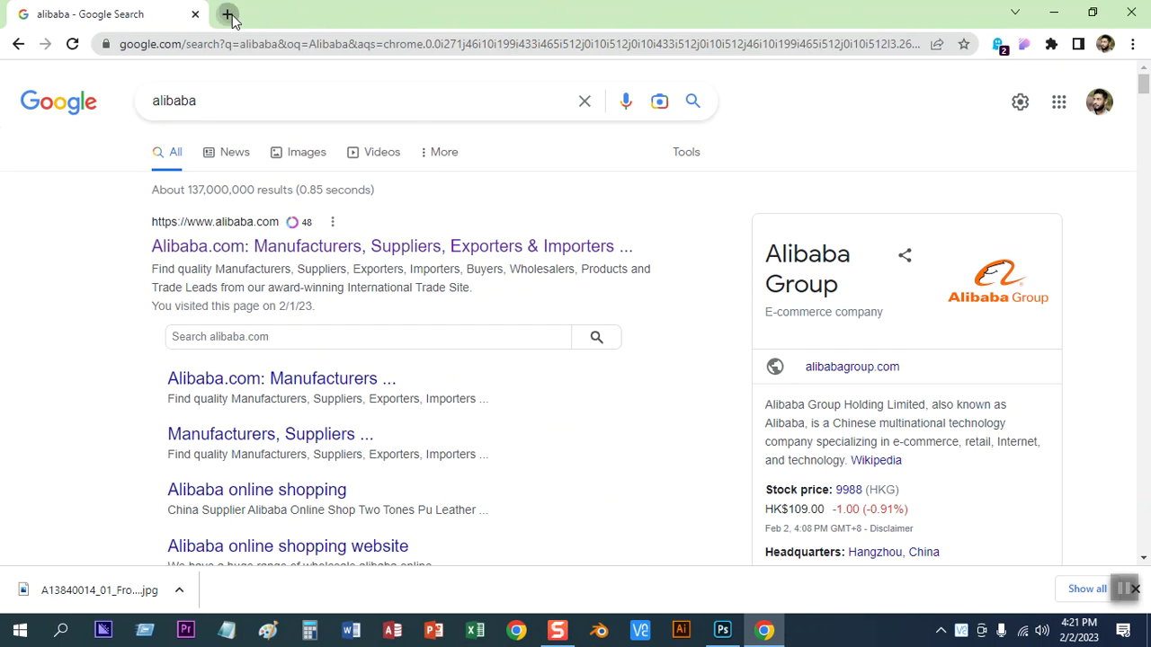
In a new tab, search Google for 'Bird' and switch to the Images results
left_click(229, 14)
left_click(439, 322)
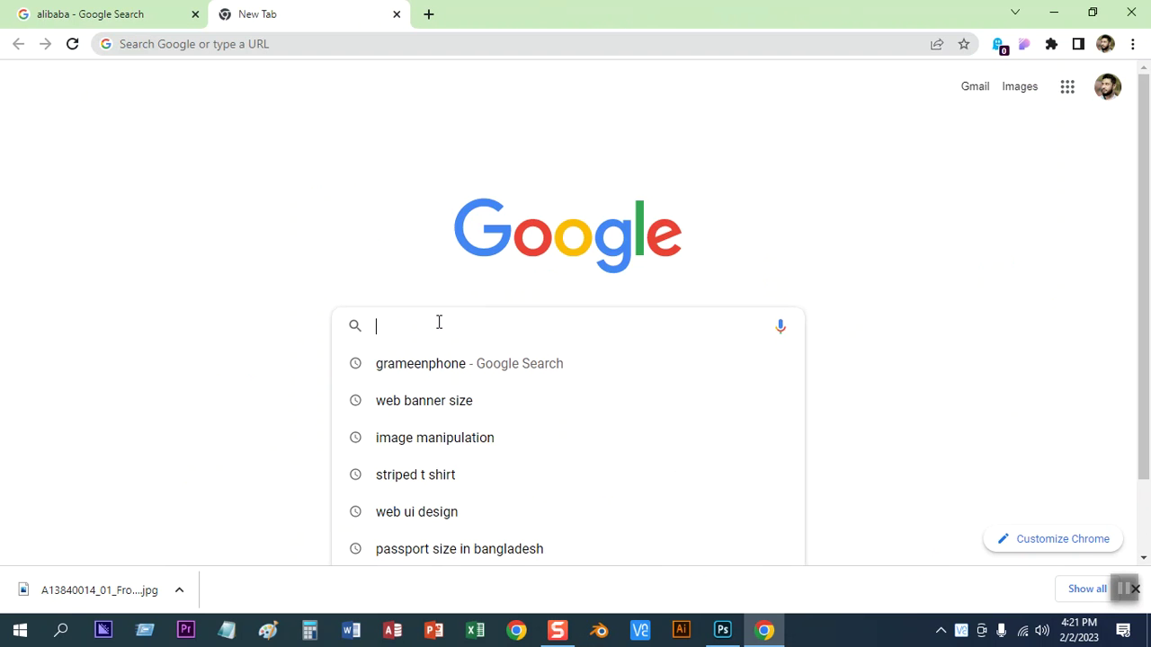
type("V")
key("BackSpace")
type("Nird")
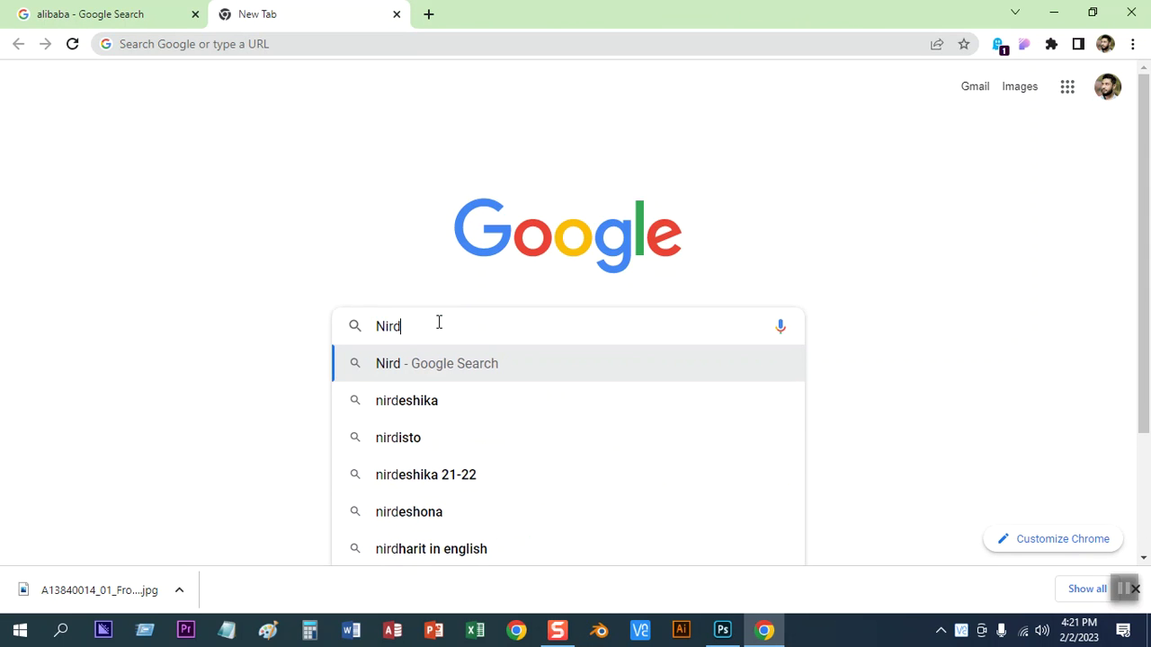
key("BackSpace")
key("BackSpace")
key("BackSpace")
key("BackSpace")
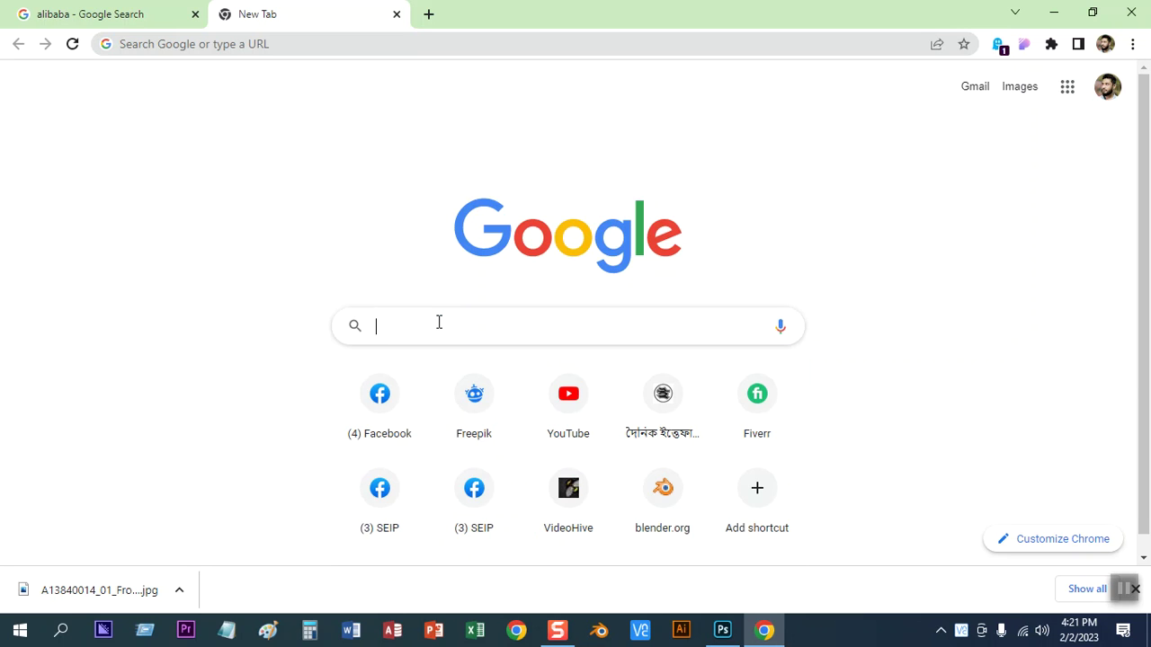
type("Bird")
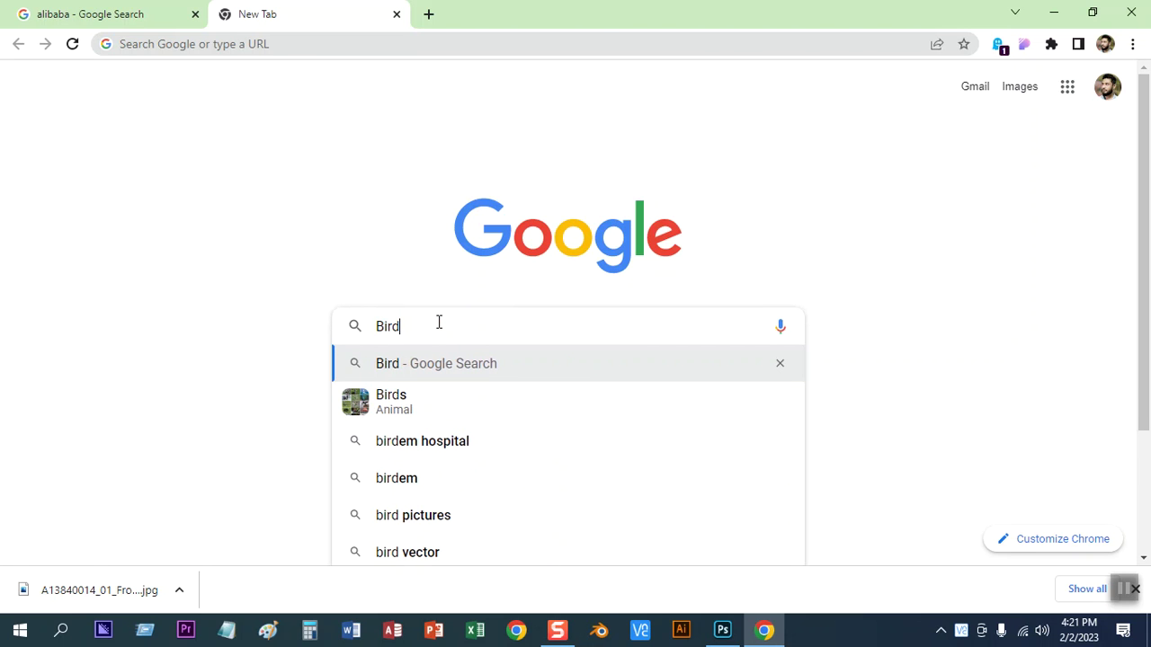
key("Return")
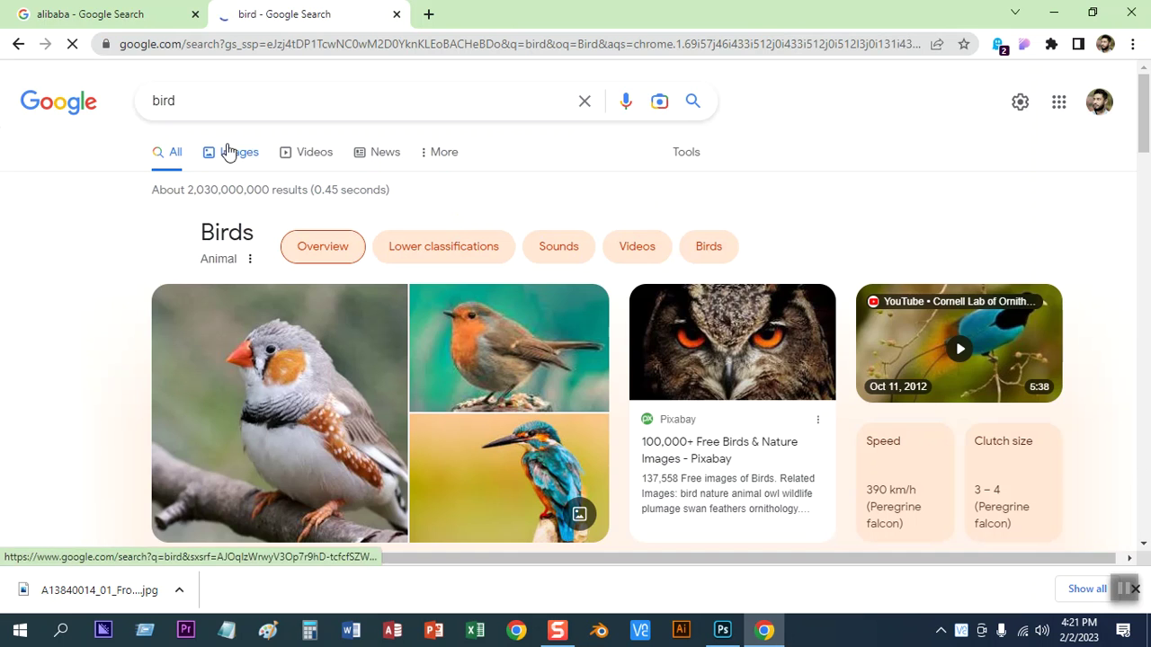
left_click(228, 153)
Scroll the bird results, previewing the parrot, titmouse, white flying bird and drawn bird images
scroll(656, 418, "down", 2)
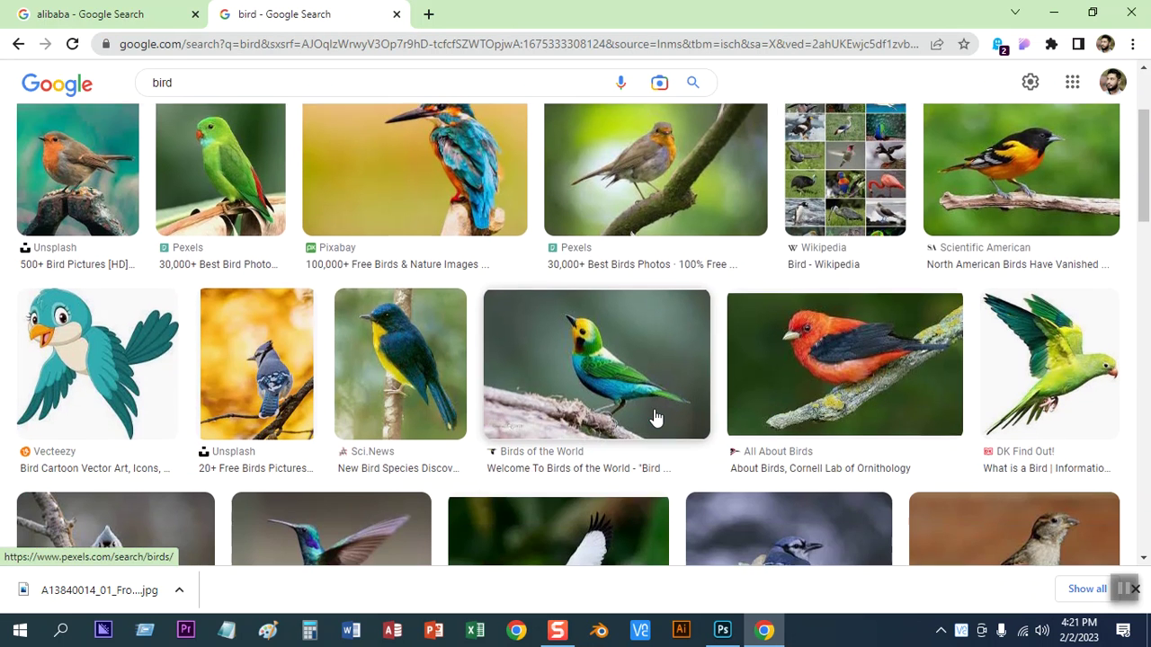
scroll(630, 378, "down", 1)
scroll(449, 422, "down", 1)
scroll(689, 422, "down", 3)
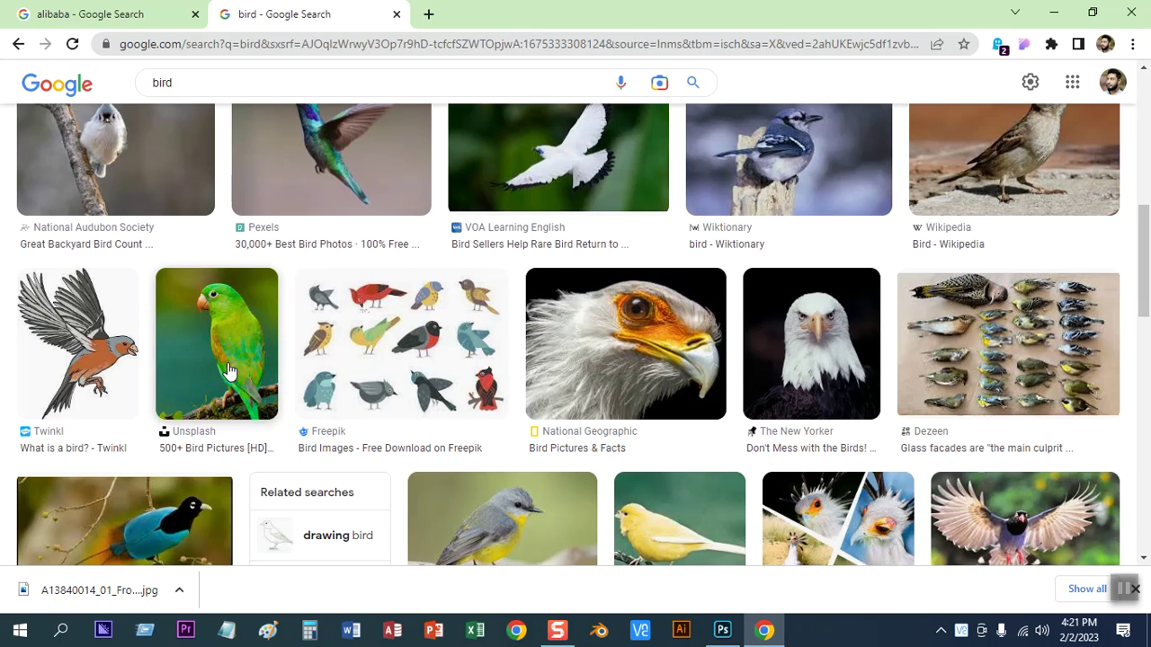
left_click(229, 371)
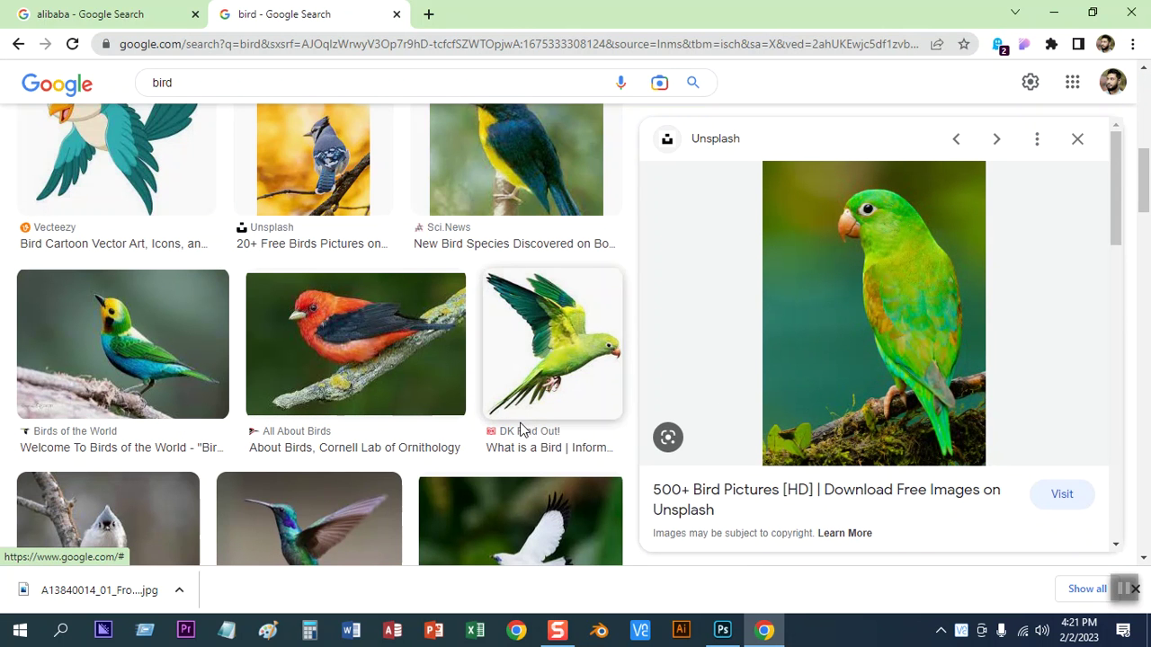
scroll(522, 430, "down", 3)
left_click(126, 316)
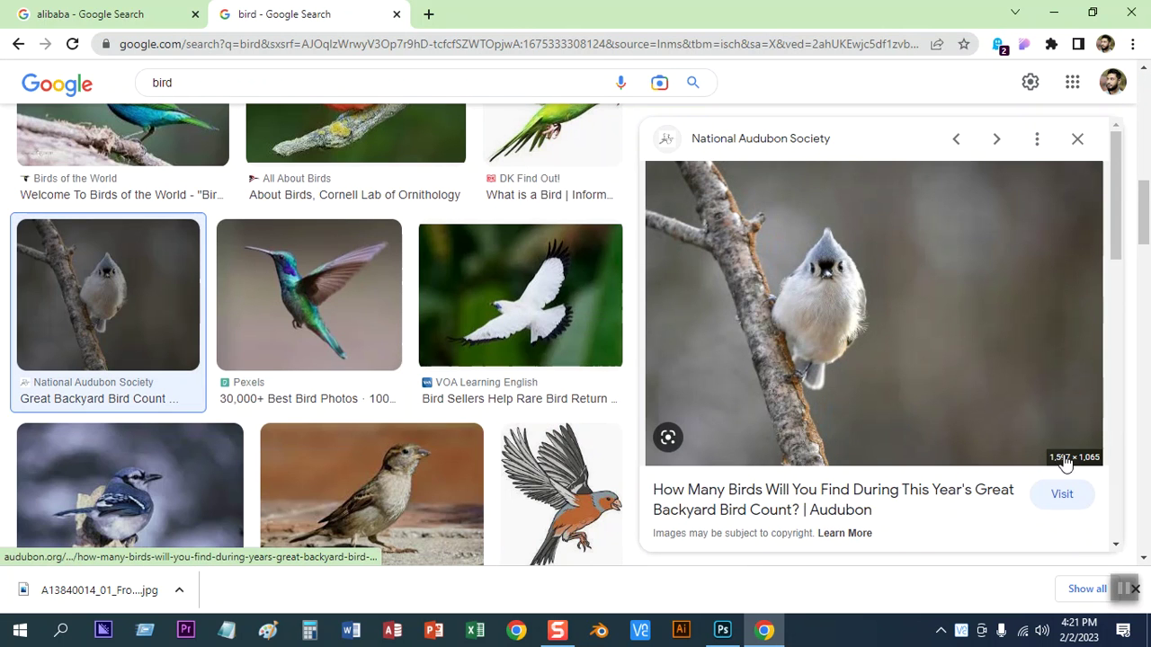
left_click(537, 349)
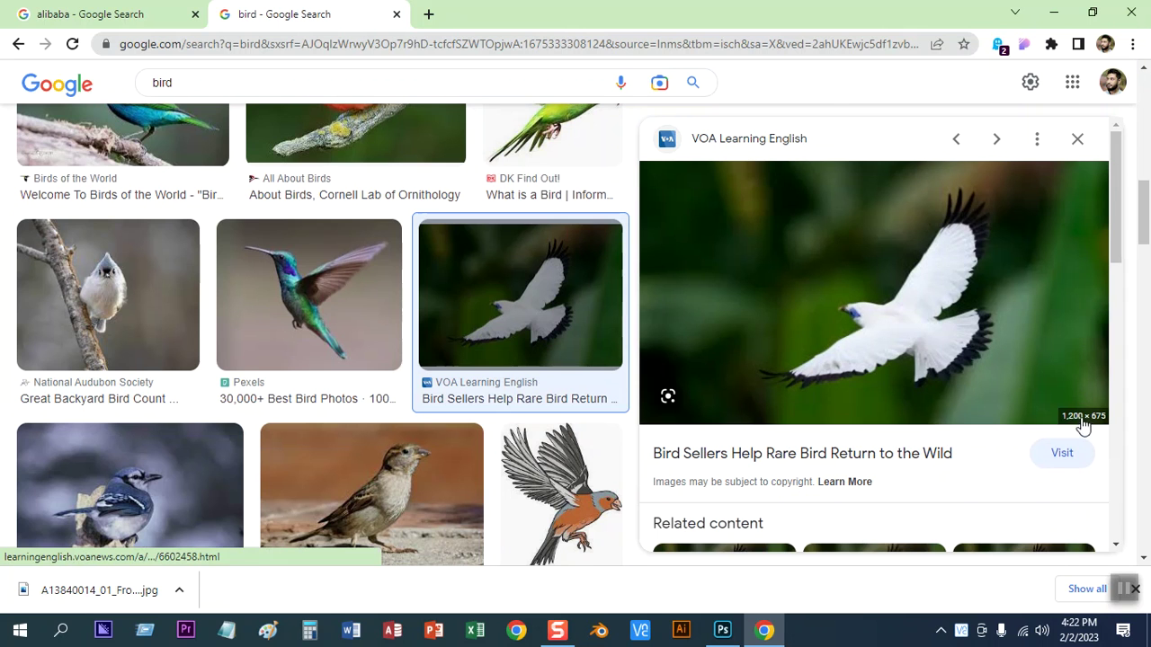
scroll(432, 468, "down", 3)
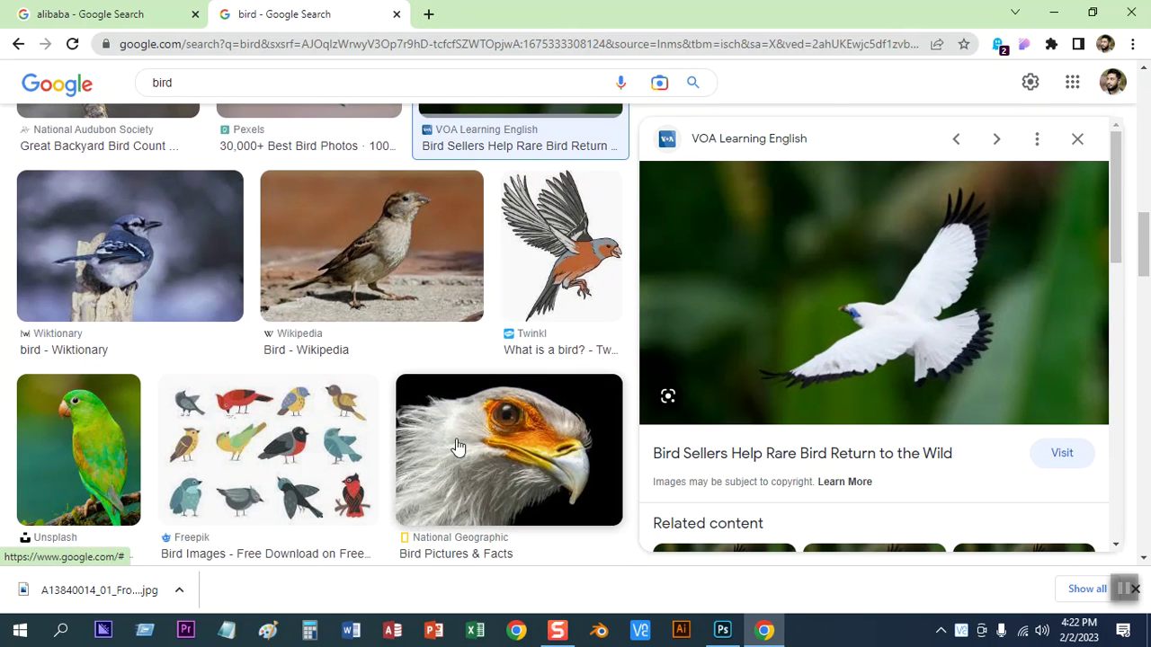
left_click(549, 319)
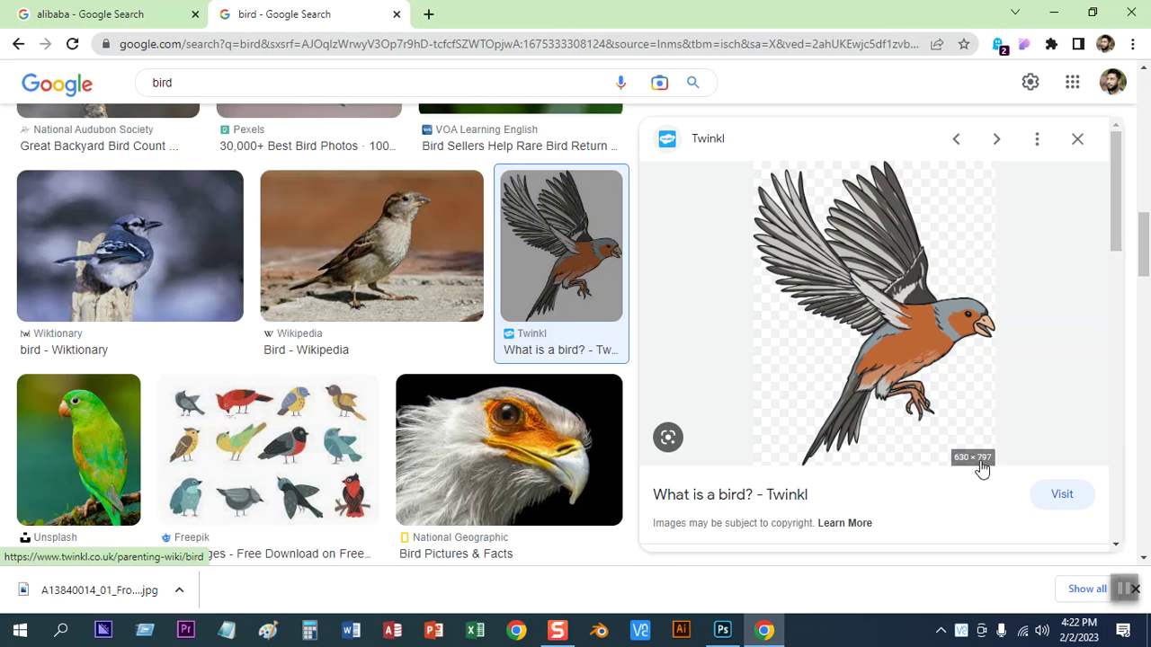
Scroll further down and preview the Smithsonian blue bird photo
scroll(449, 419, "down", 5)
scroll(447, 422, "down", 2)
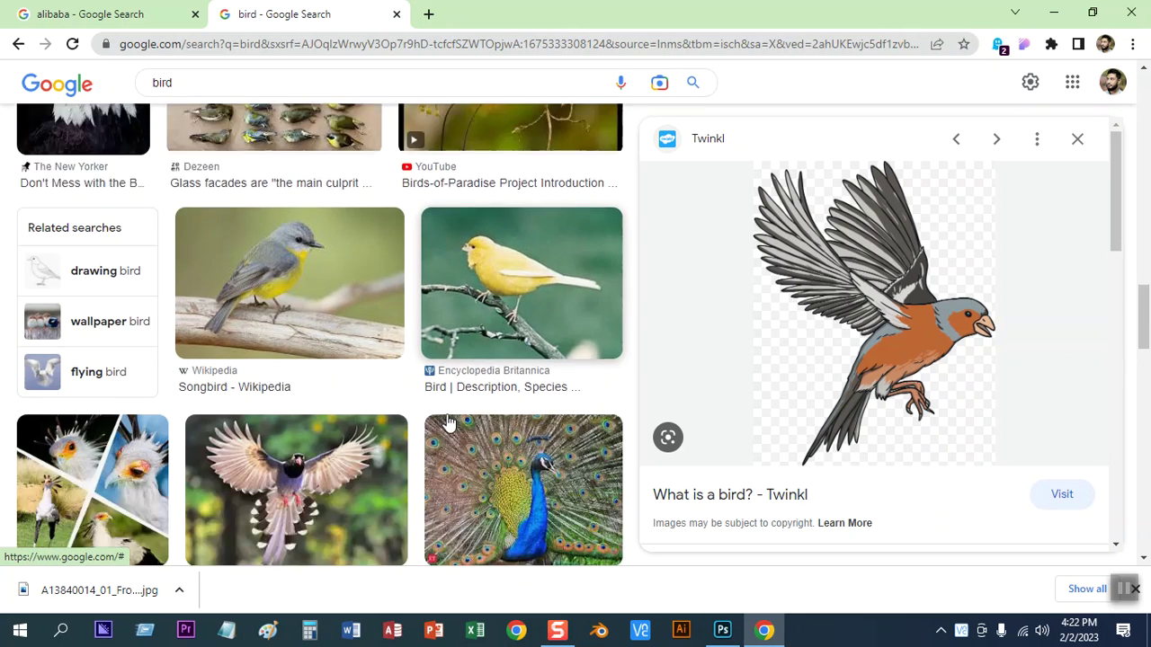
scroll(448, 423, "down", 1)
scroll(448, 423, "down", 1)
scroll(448, 422, "down", 3)
left_click(151, 297)
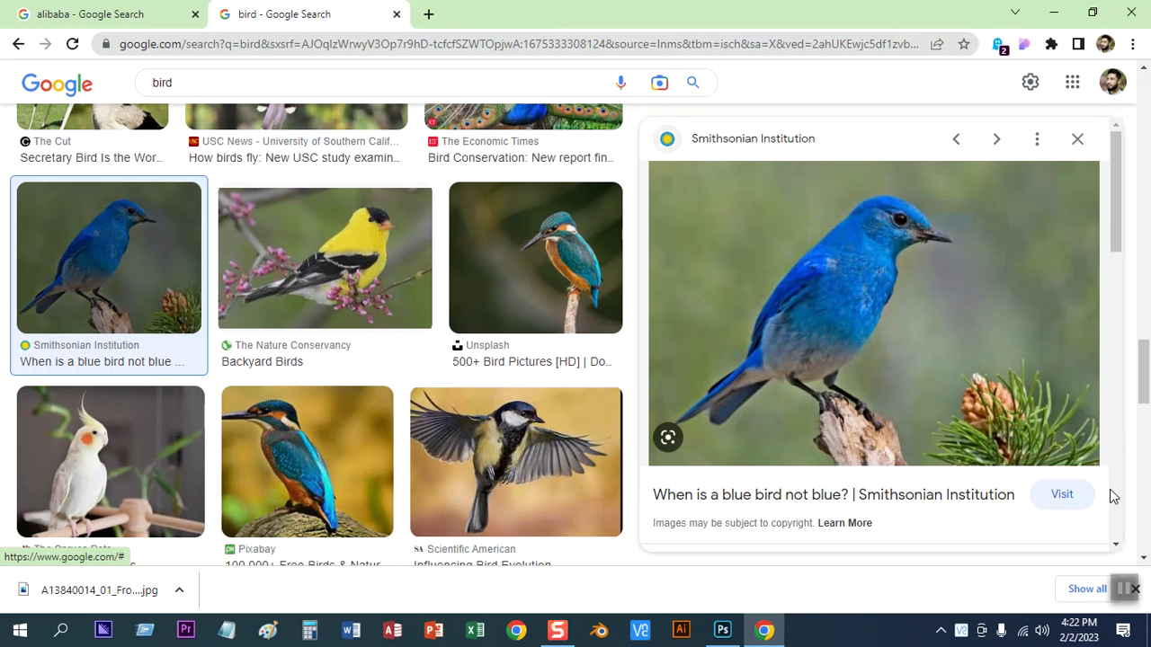
mouse_move(1095, 466)
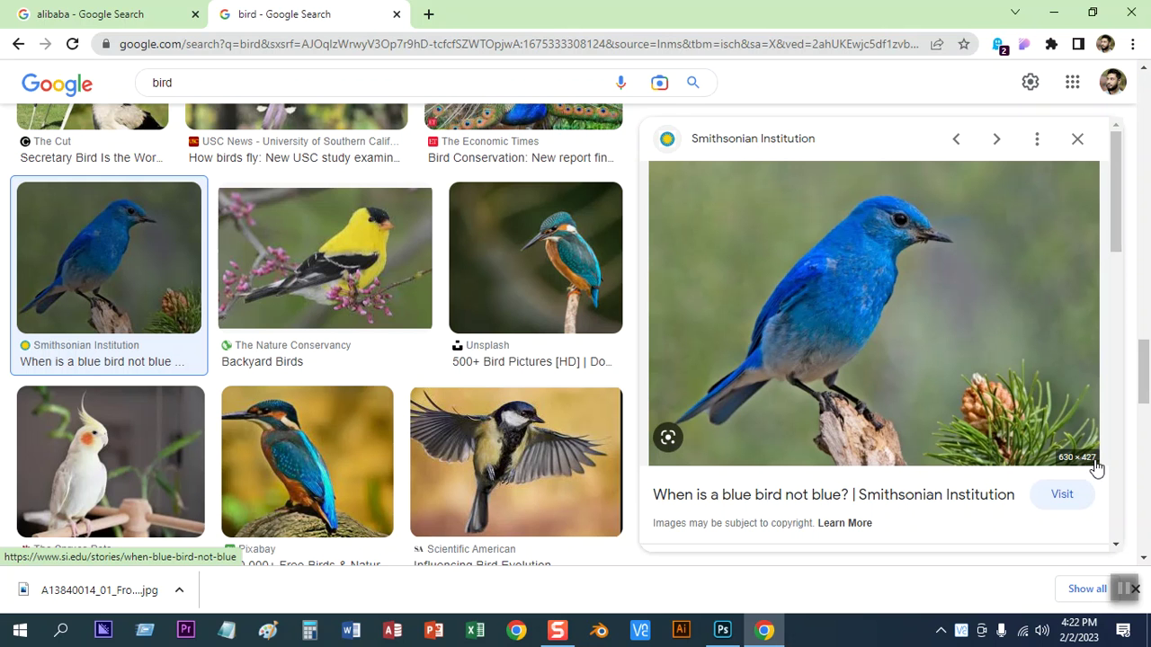
Open the full bluebird image from the preview in its own tab
right_click(841, 299)
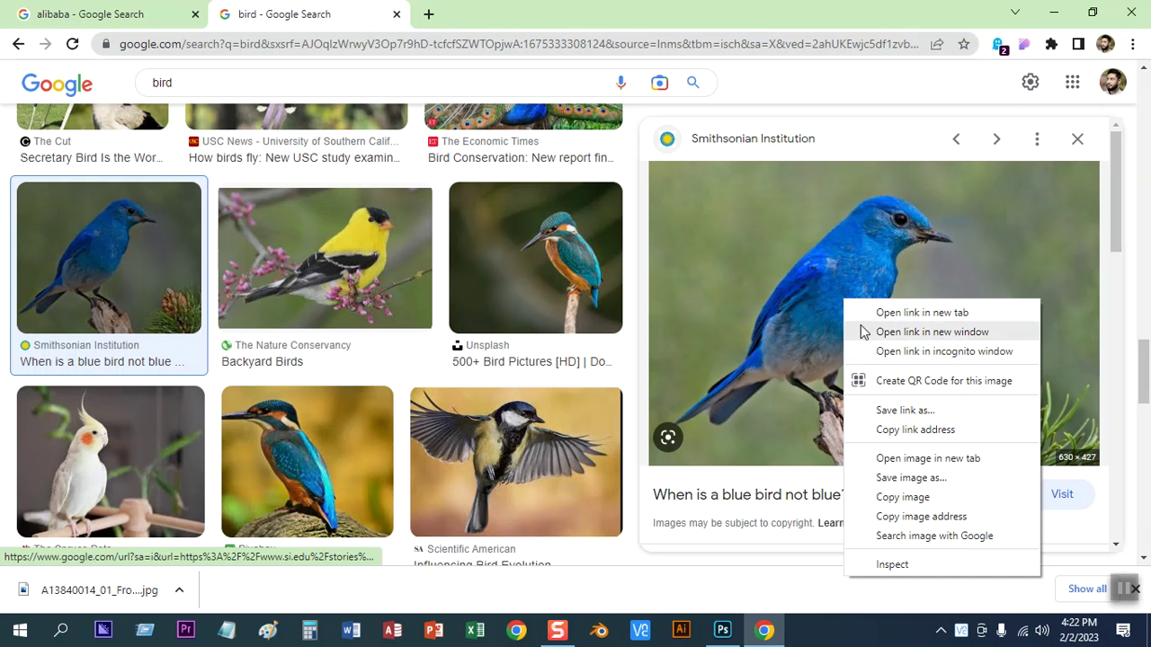
left_click(899, 457)
left_click(526, 11)
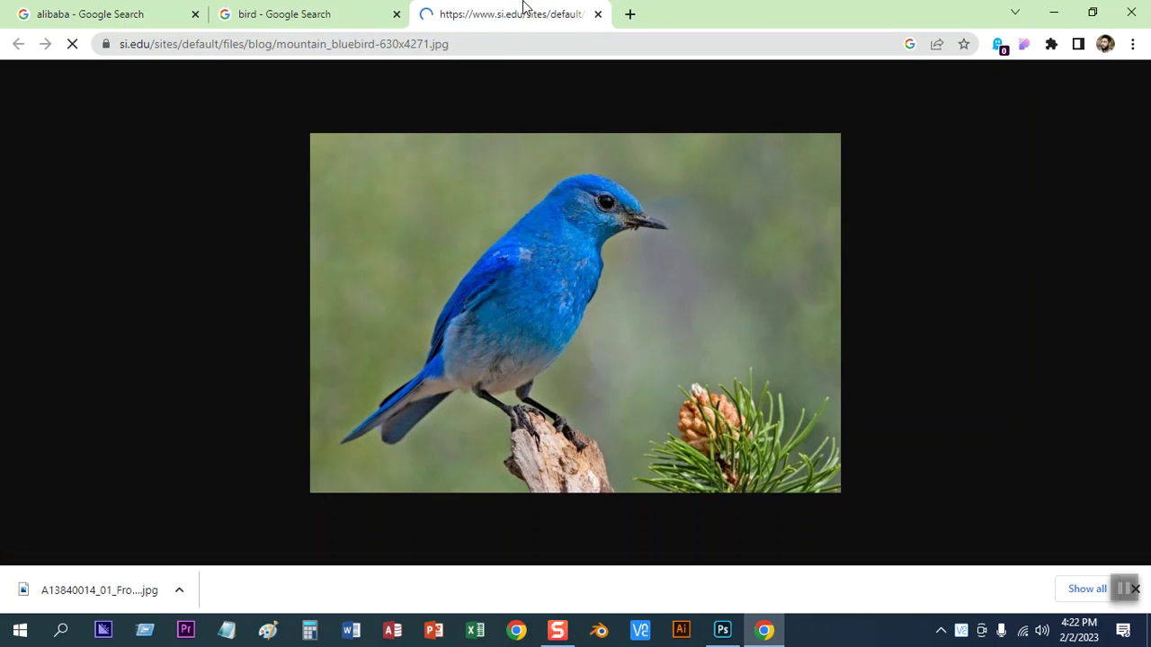
Save the bluebird image to the Desktop as mountain_bluebird-630x4271
right_click(500, 268)
left_click(526, 295)
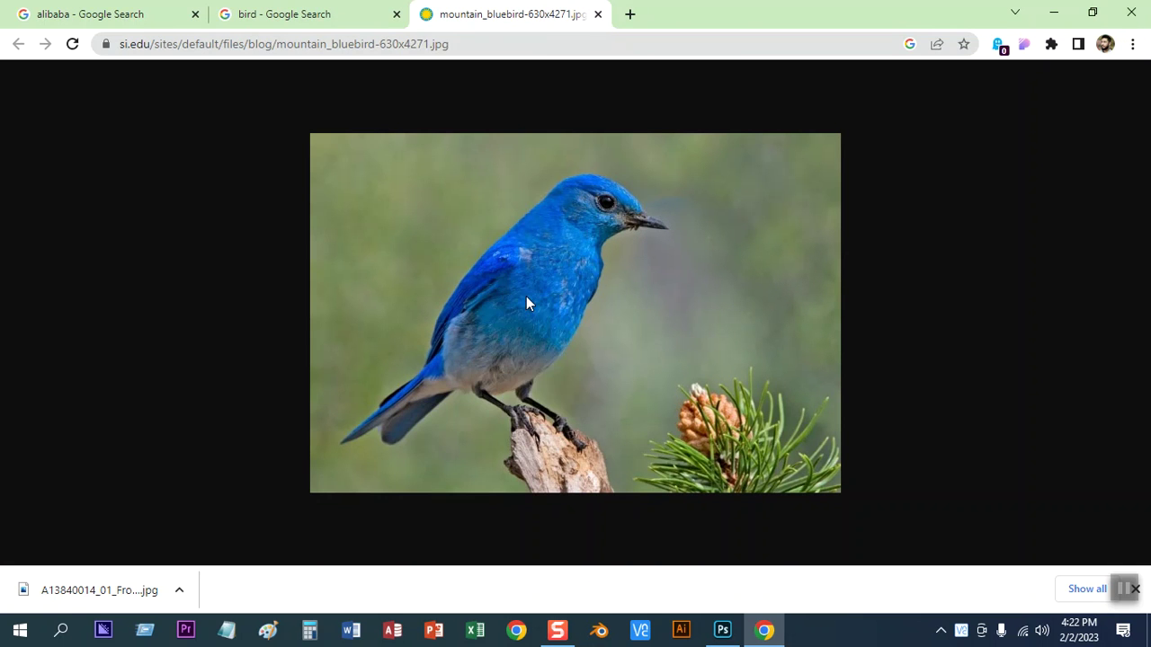
left_click(72, 219)
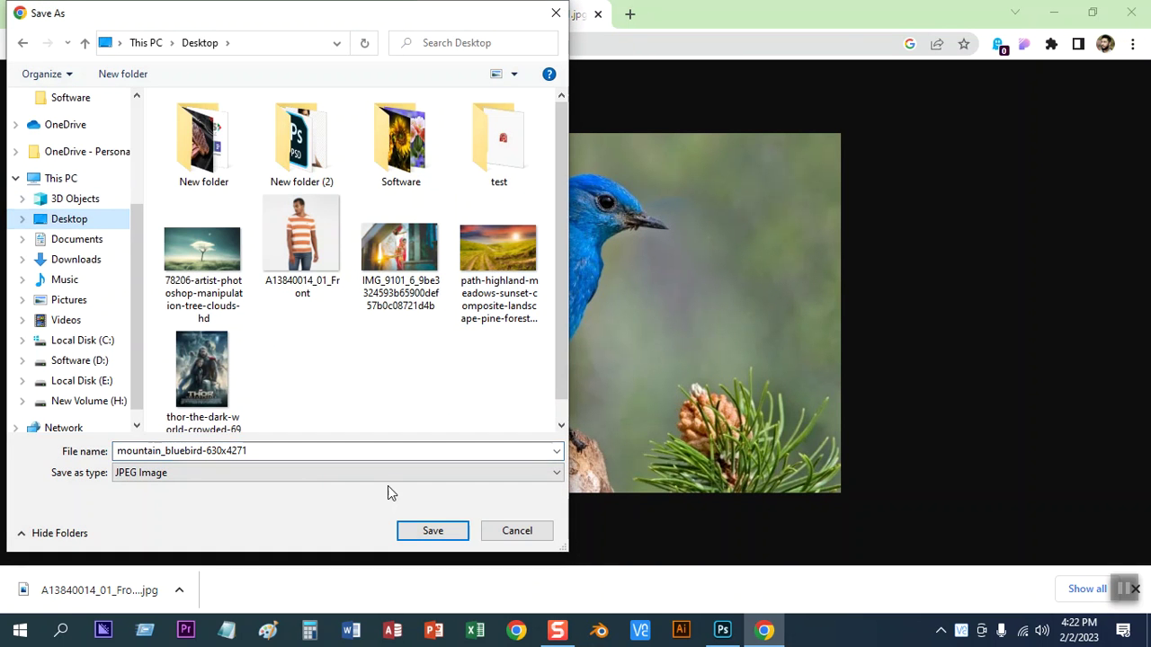
left_click(423, 529)
left_click(722, 630)
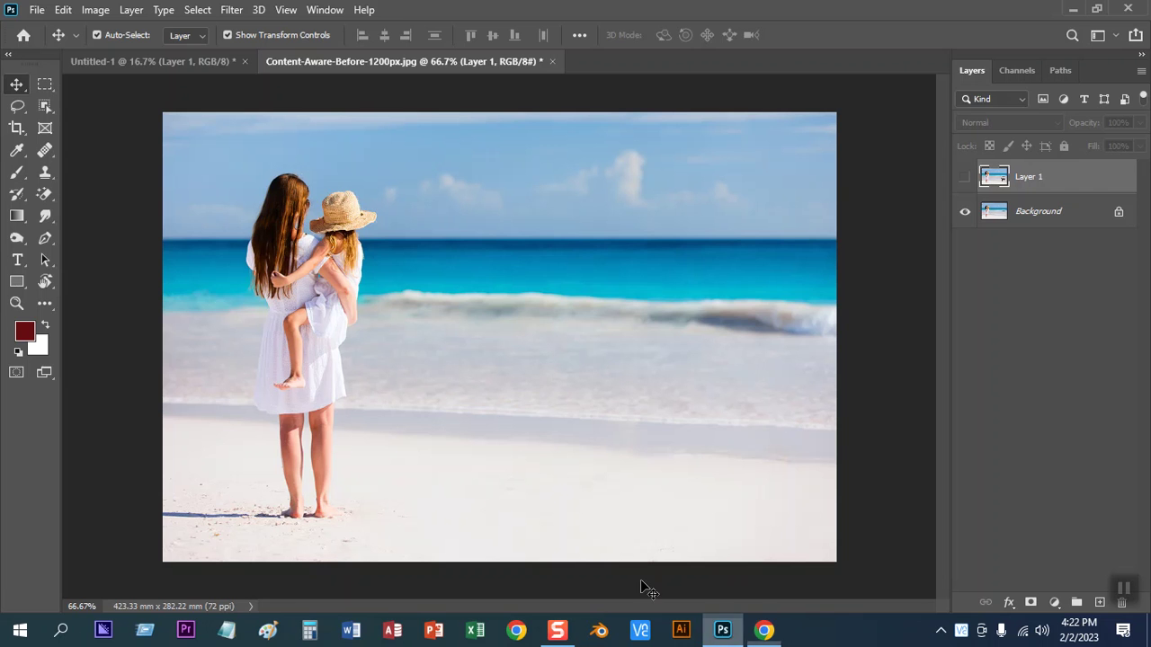
Open mountain_bluebird-630x4271.jpg from the Desktop via File > Open
left_click(37, 9)
left_click(54, 43)
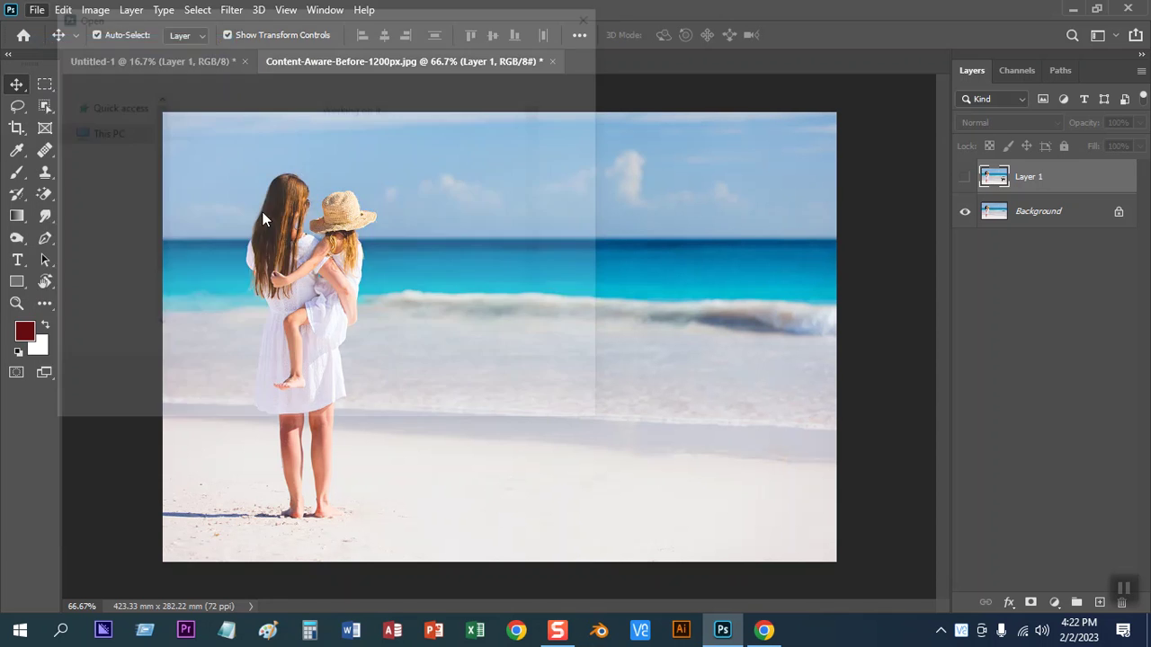
left_click(108, 145)
scroll(432, 234, "down", 2)
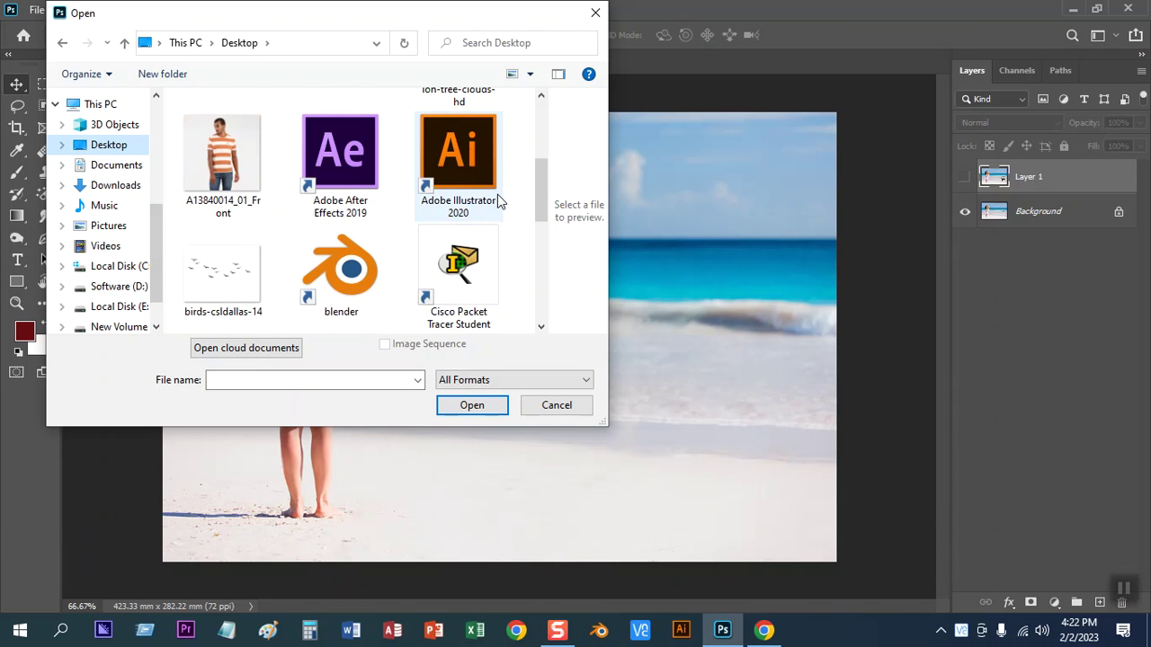
scroll(497, 199, "up", 2)
scroll(497, 200, "down", 2)
scroll(497, 200, "down", 2)
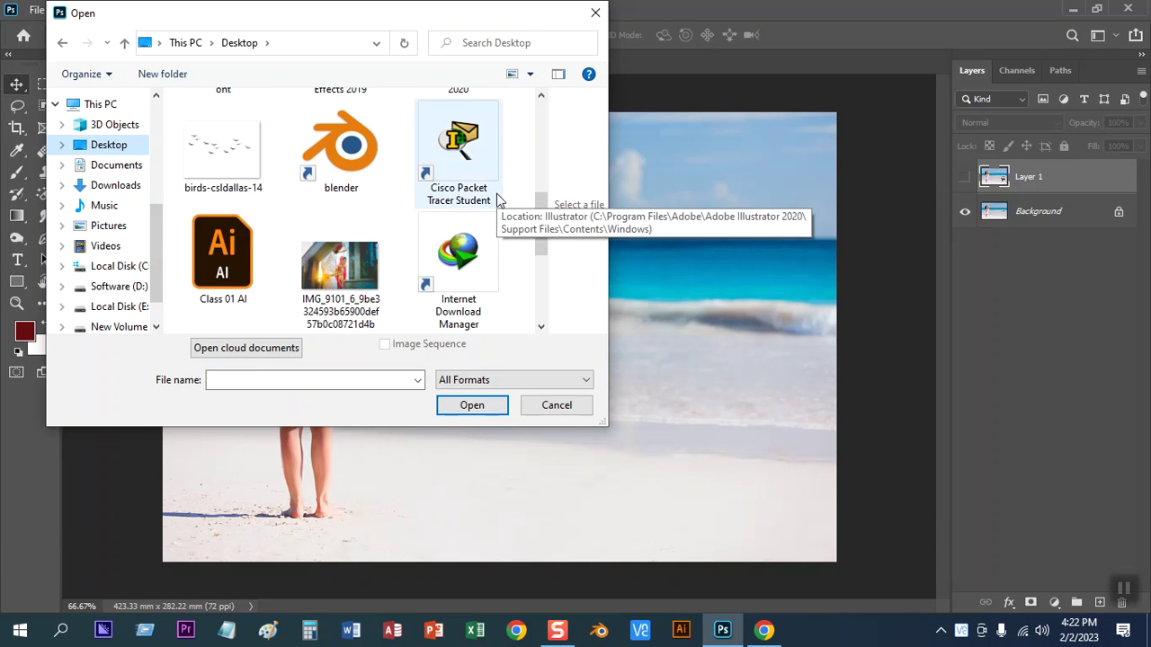
scroll(498, 198, "down", 3)
left_click(340, 144)
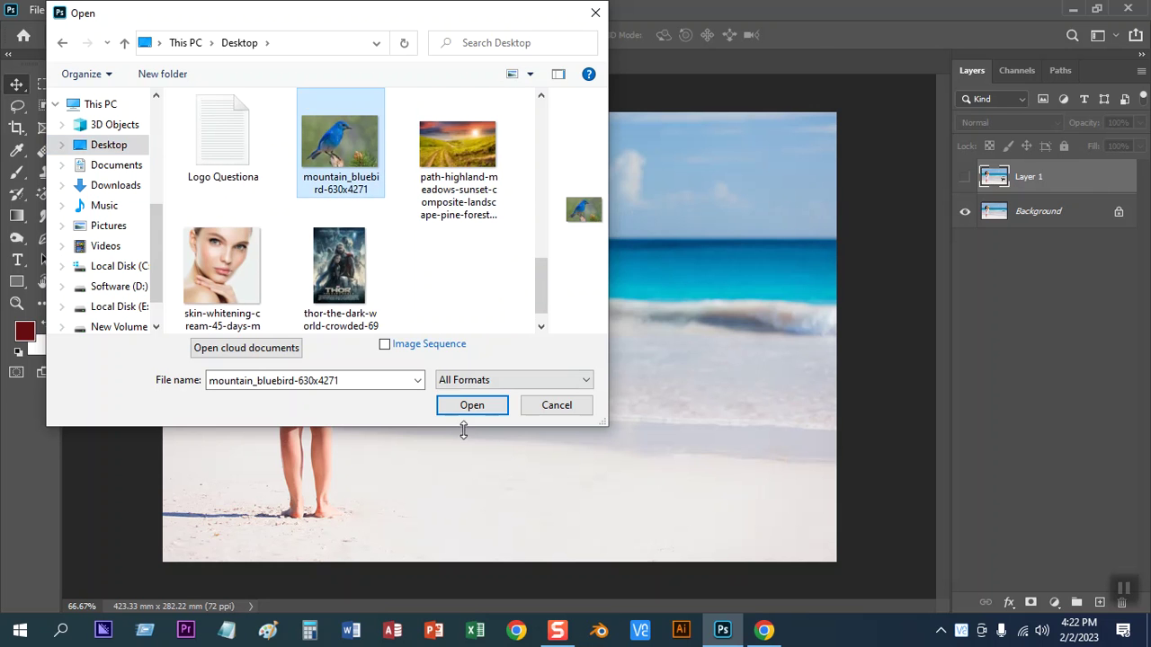
left_click(467, 406)
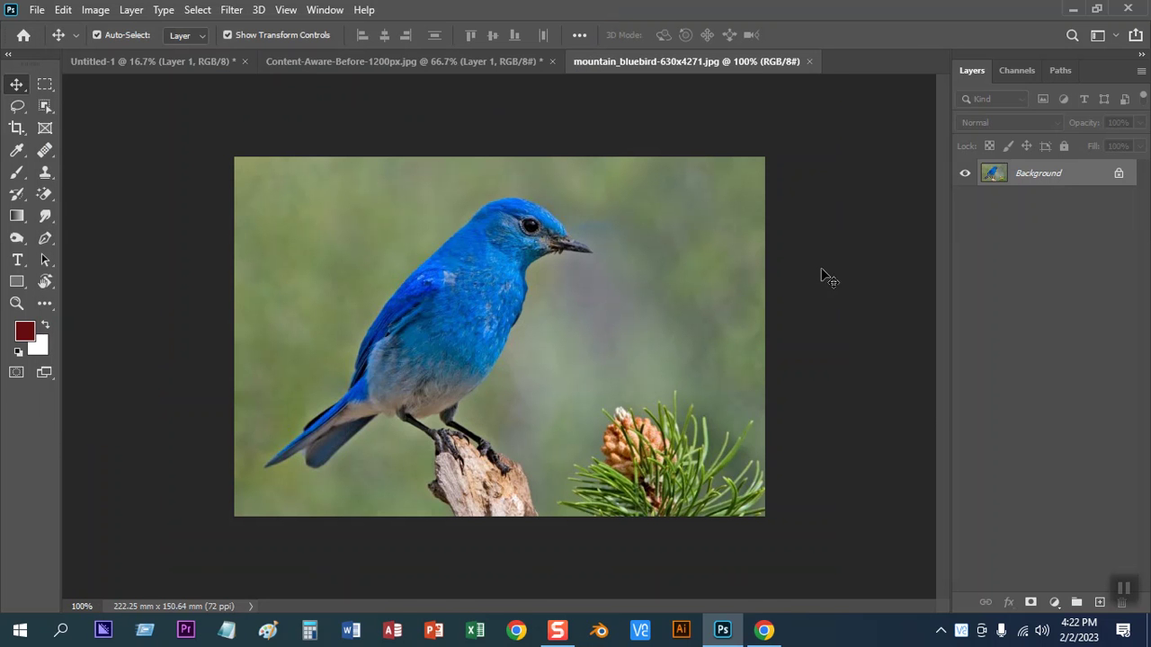
Zoom the bluebird photo up to 800% to reveal pixels, then fit it on screen
key("ctrl+plus")
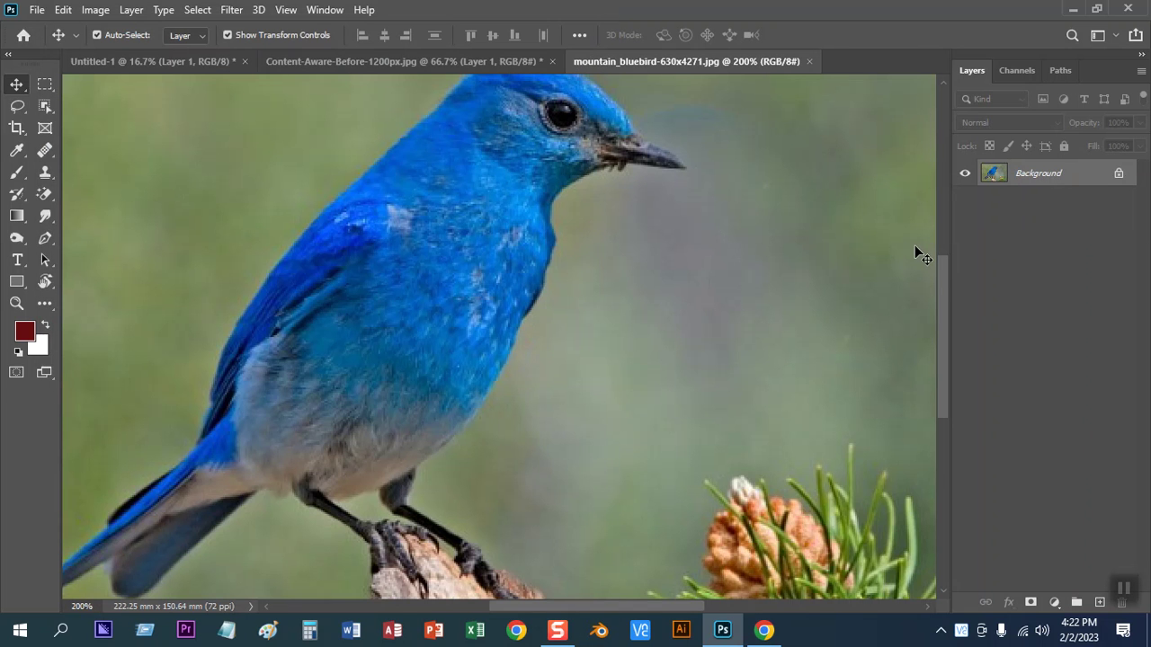
left_click_drag(661, 228, 665, 322)
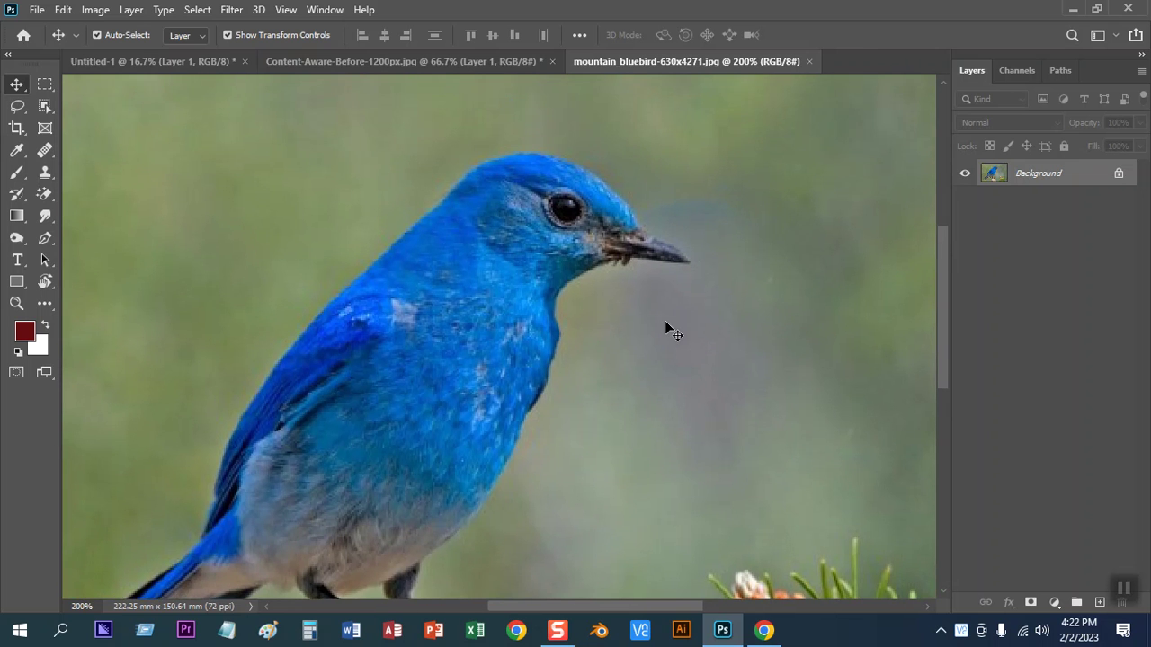
key("ctrl+plus")
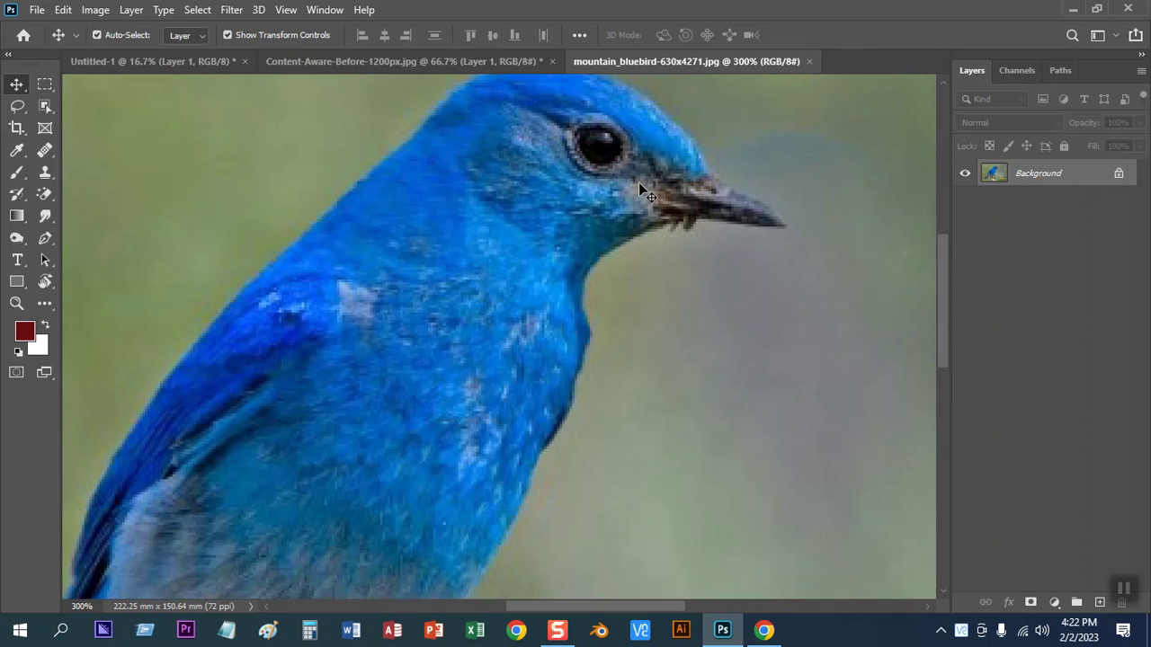
key("ctrl+plus")
key("ctrl+plus")
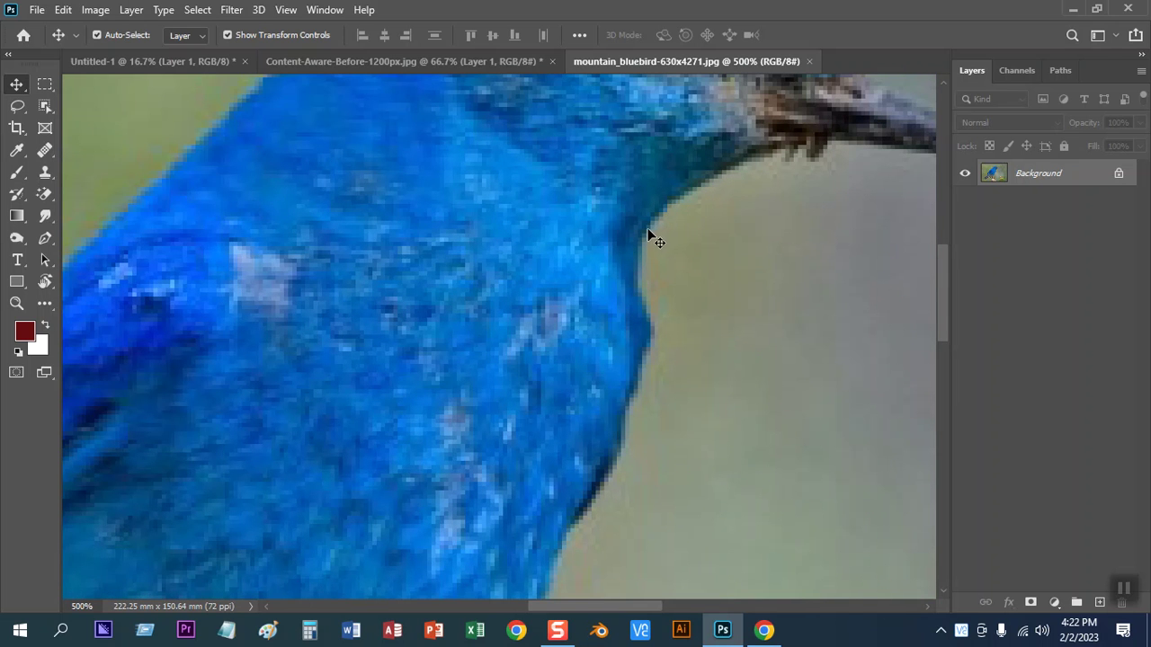
key("ctrl+plus")
key("ctrl+plus")
key("ctrl+plus")
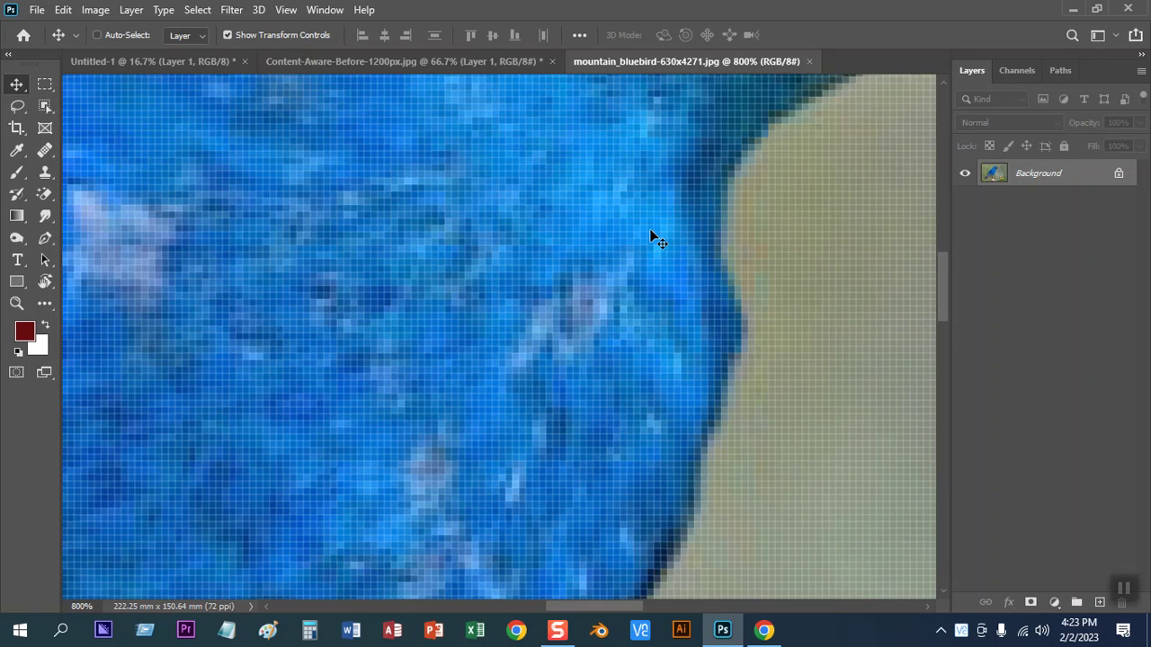
key("ctrl+minus")
key("ctrl+minus")
key("ctrl+minus")
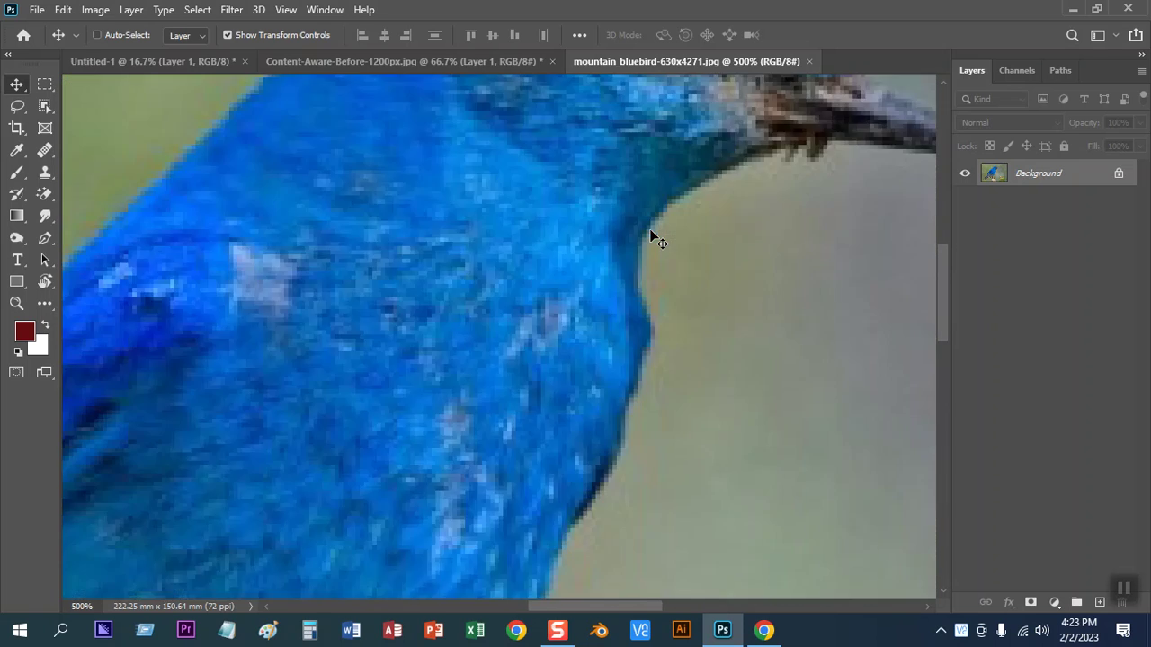
key("ctrl+minus")
key("ctrl+minus")
key("ctrl+minus")
key("ctrl+0")
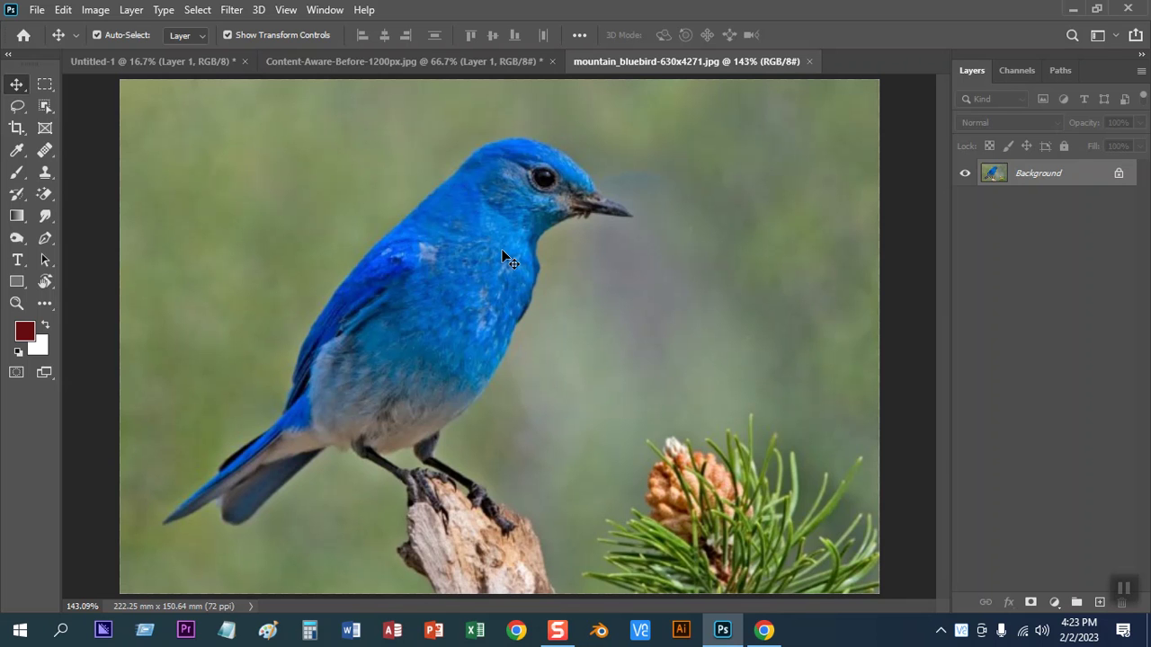
Fit the bluebird photo in view and bring up its 630 x 427 px Image Size settings
key("ctrl+minus")
key("ctrl+plus")
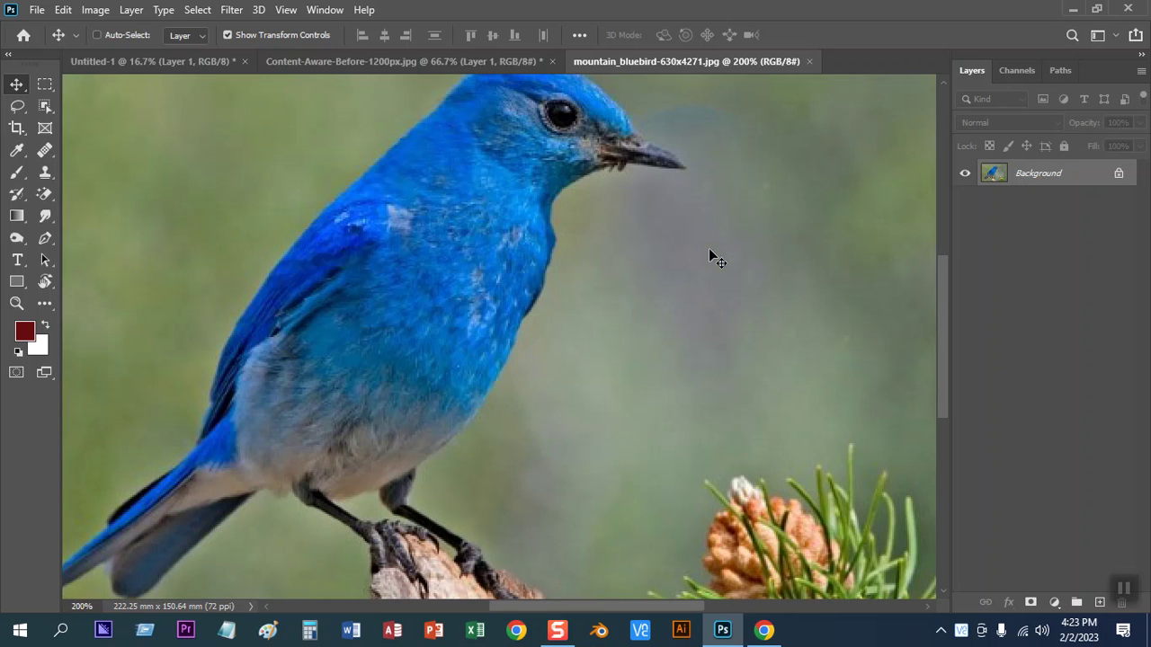
key("ctrl+minus")
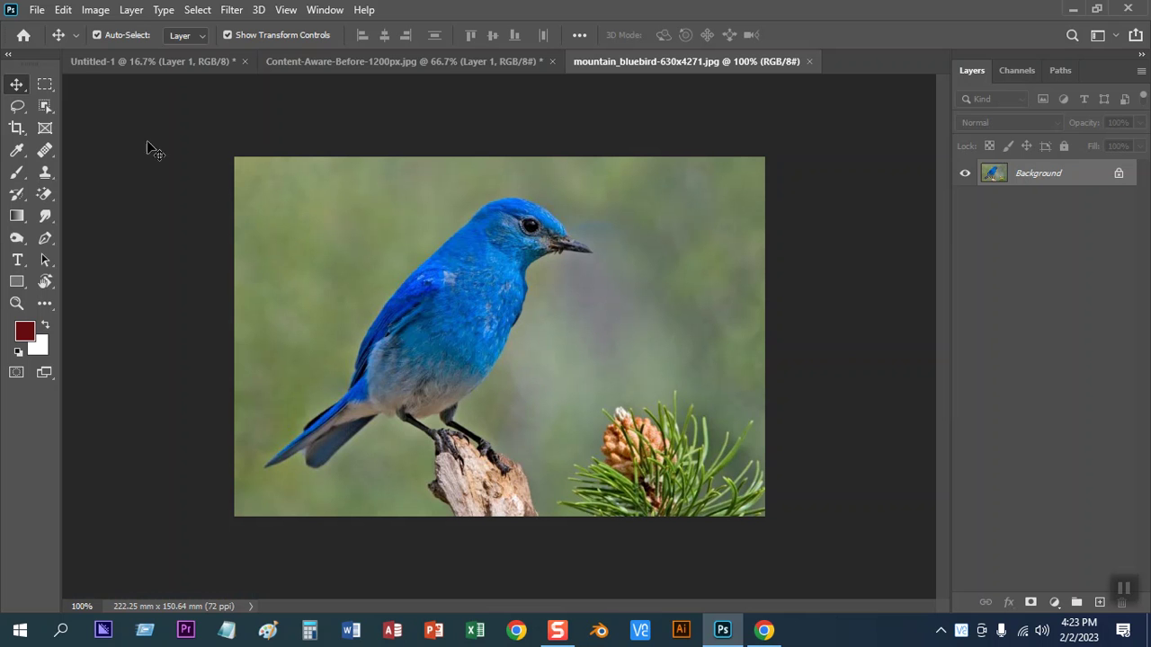
left_click(94, 10)
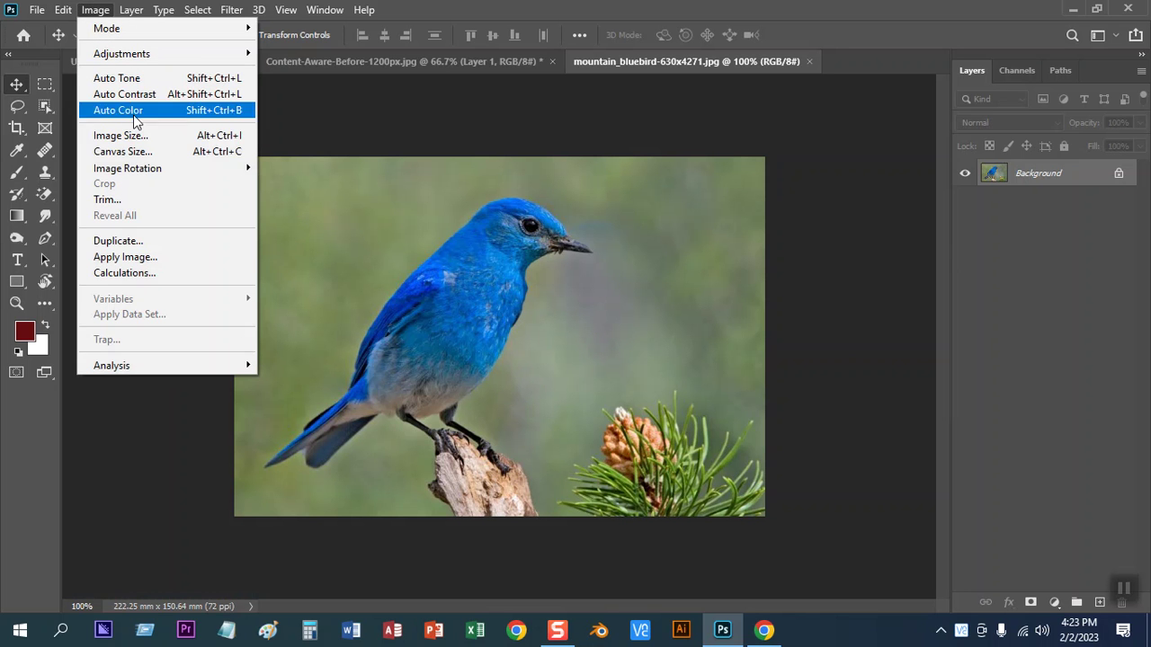
left_click(126, 142)
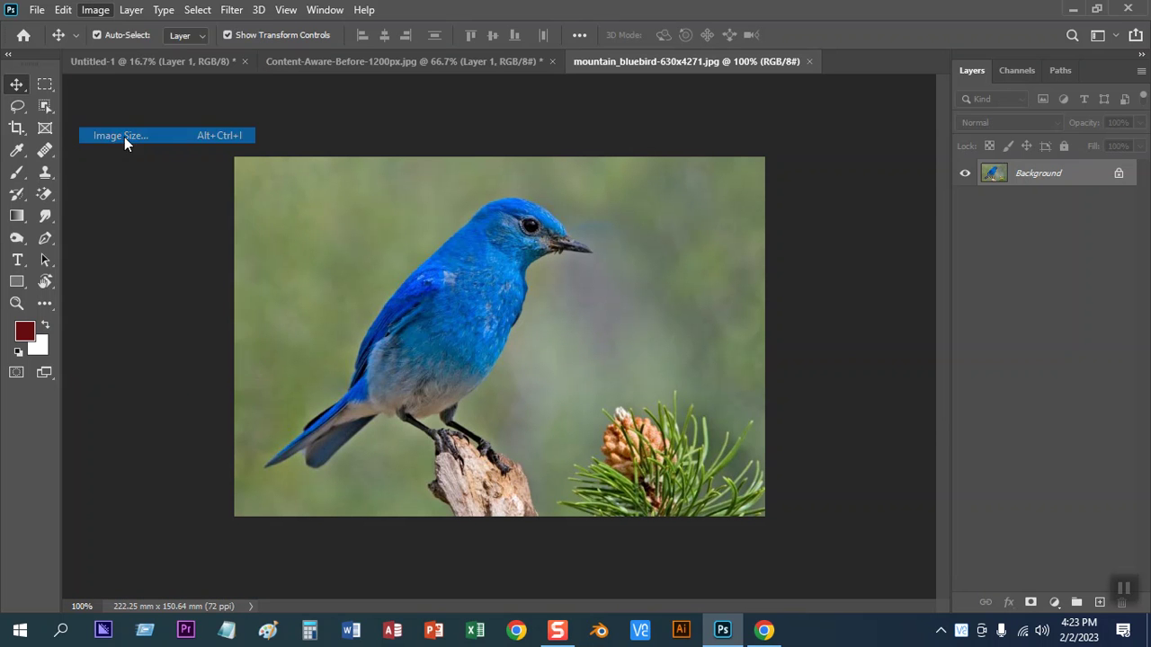
Switch the Image Size width and height units to Pixels
left_click_drag(545, 132, 630, 92)
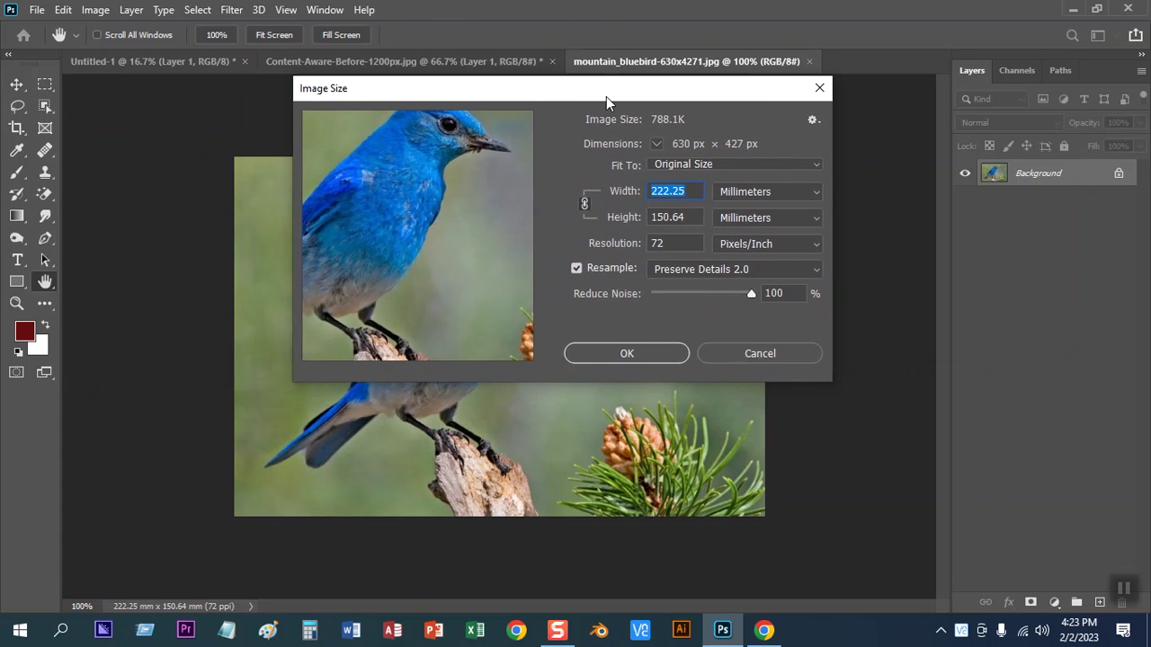
left_click_drag(468, 235, 493, 266)
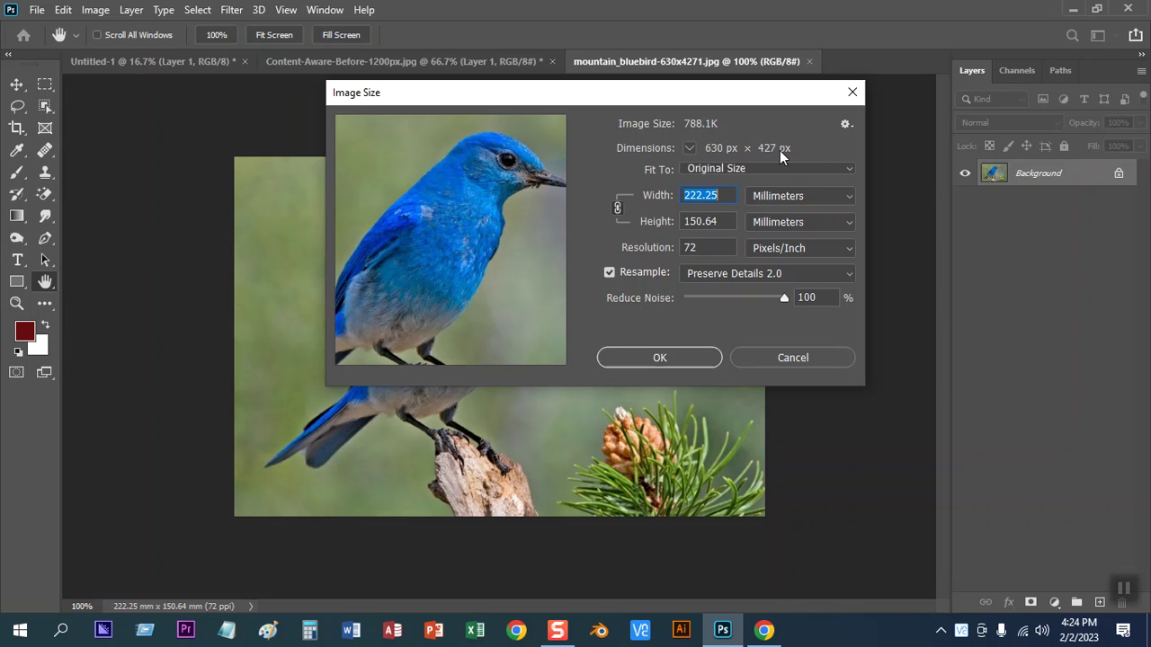
left_click(789, 195)
left_click(773, 224)
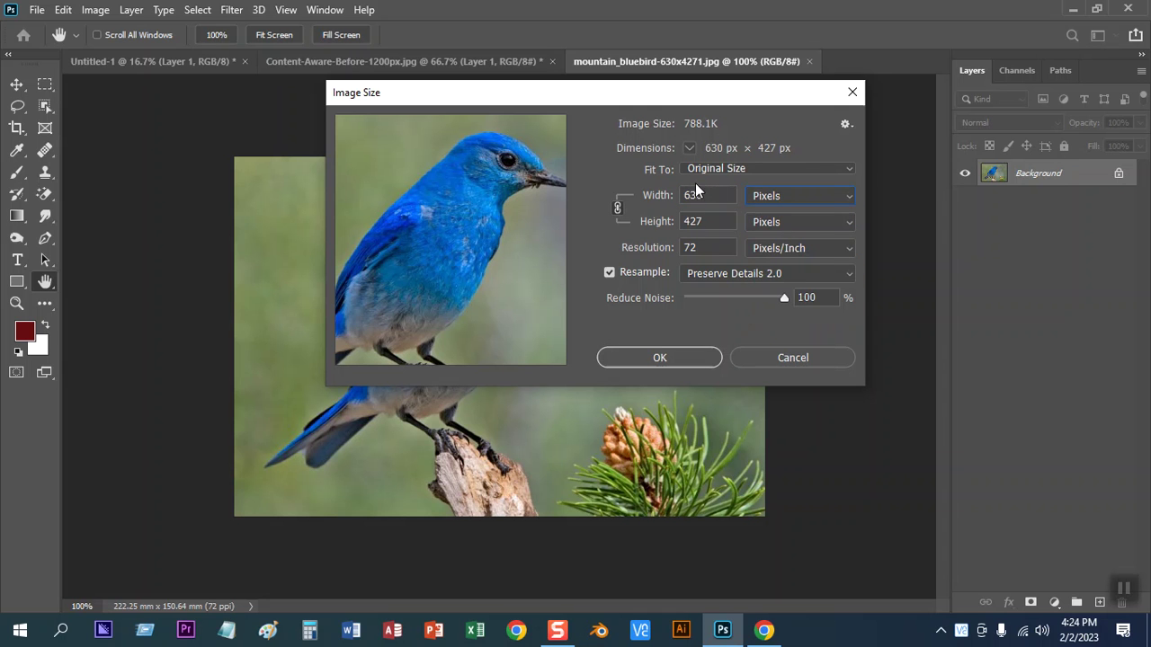
left_click_drag(453, 214, 461, 224)
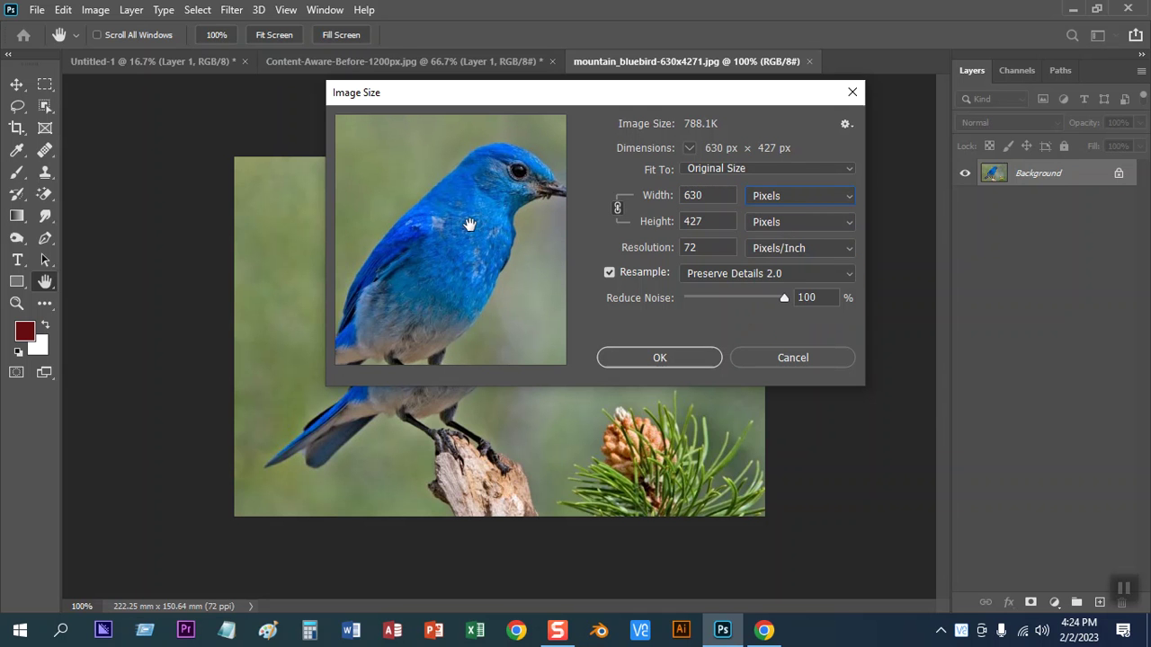
key("ctrl+plus")
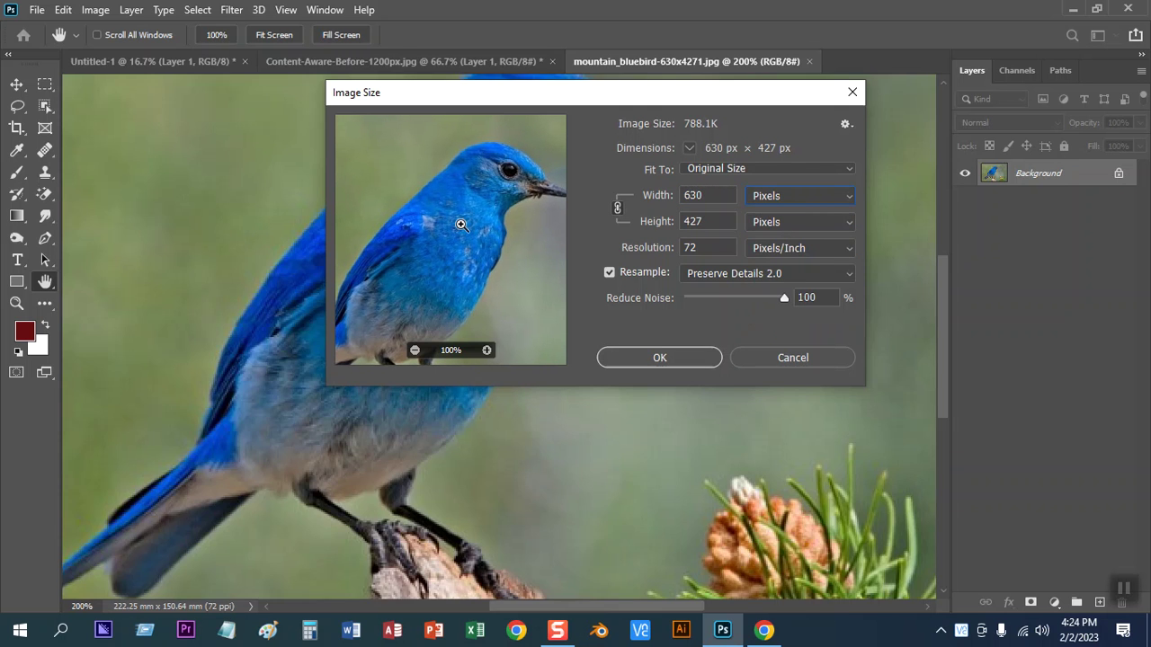
key("ctrl+minus")
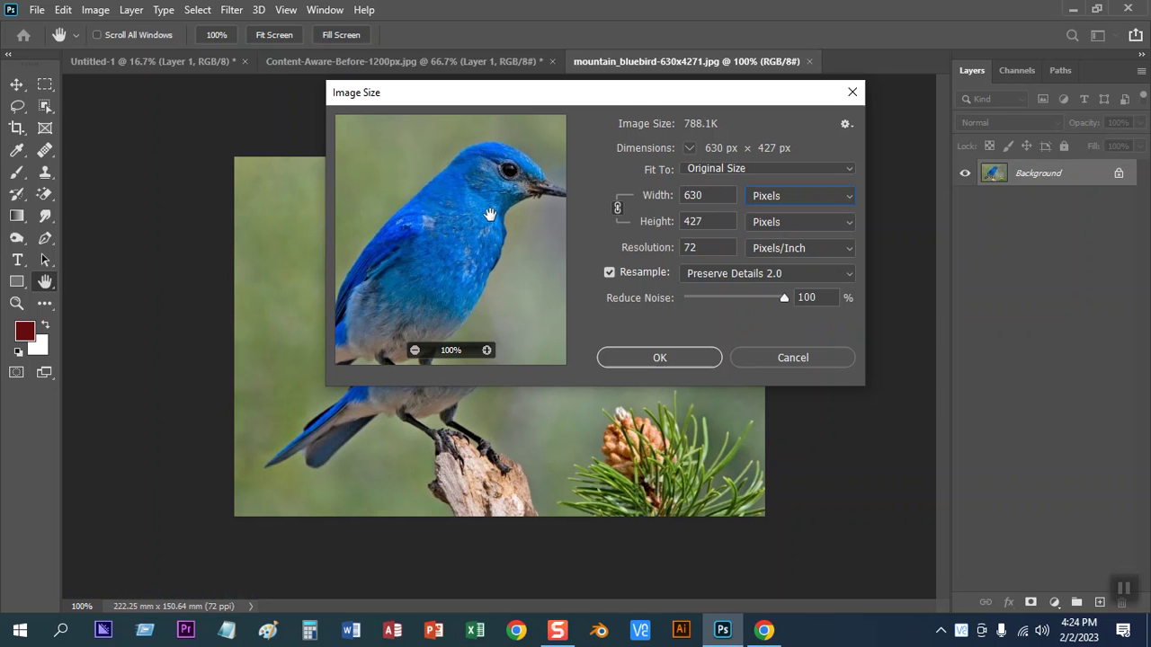
Enter a resolution of 200 pixels/inch and inspect the bird's eye in the preview
double_click(688, 249)
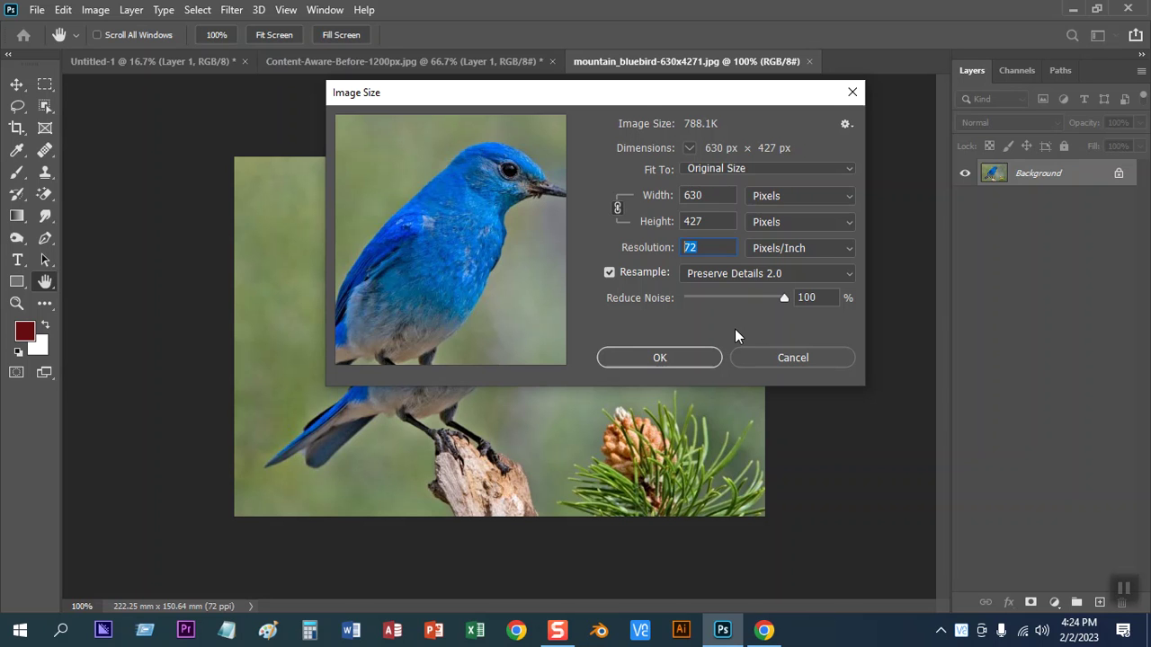
left_click_drag(706, 247, 678, 247)
type("200")
mouse_move(412, 212)
left_mouse_down()
mouse_move(456, 351)
mouse_move(411, 316)
mouse_move(449, 287)
mouse_move(446, 244)
left_mouse_up()
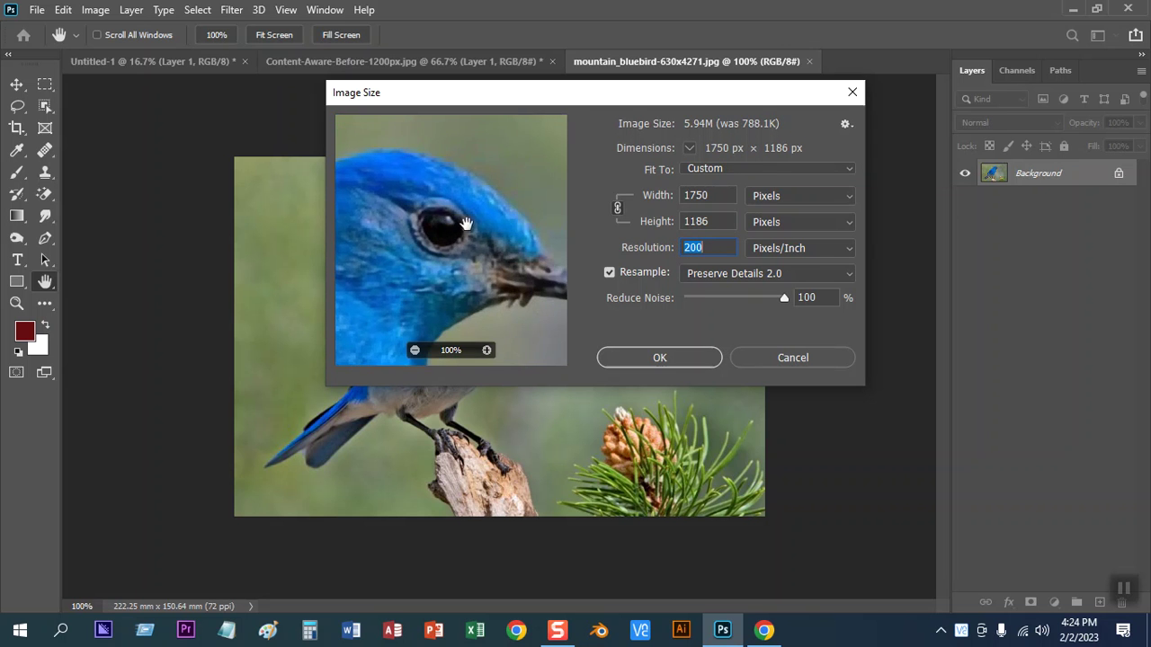
left_click_drag(439, 232, 470, 218)
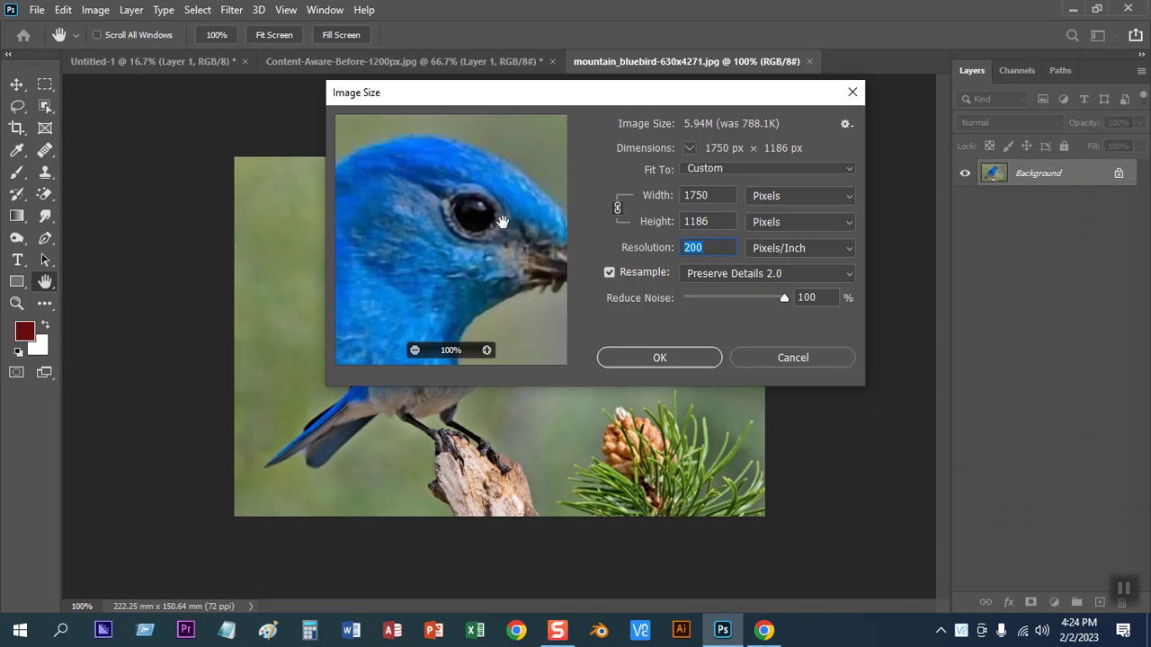
left_click(720, 249)
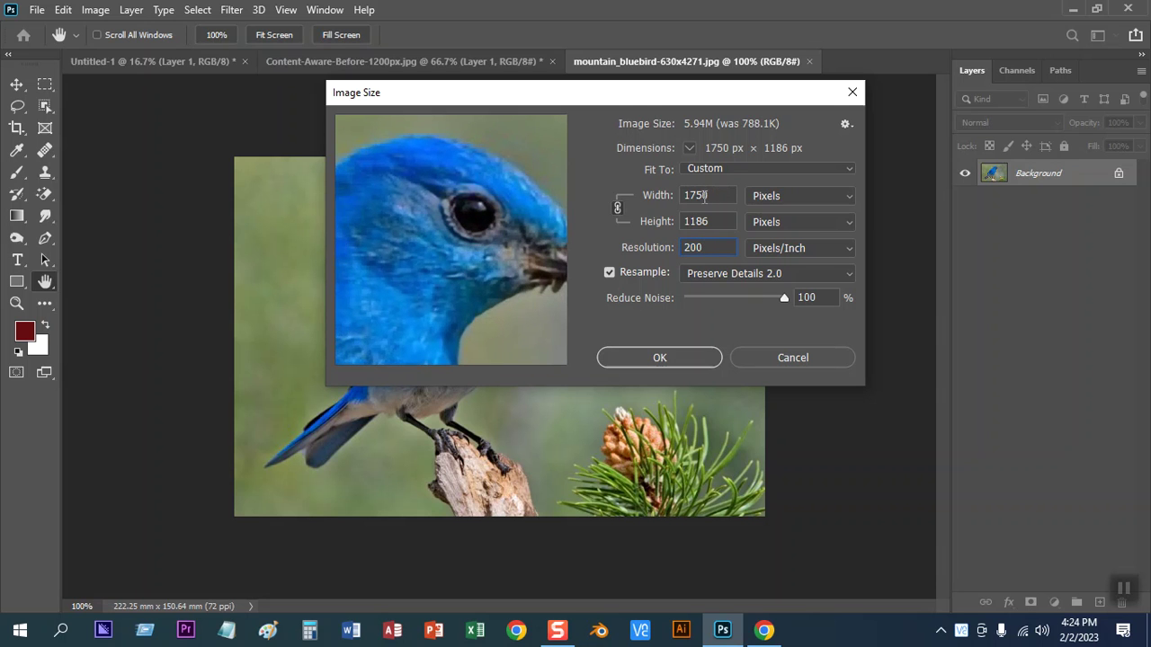
double_click(684, 223)
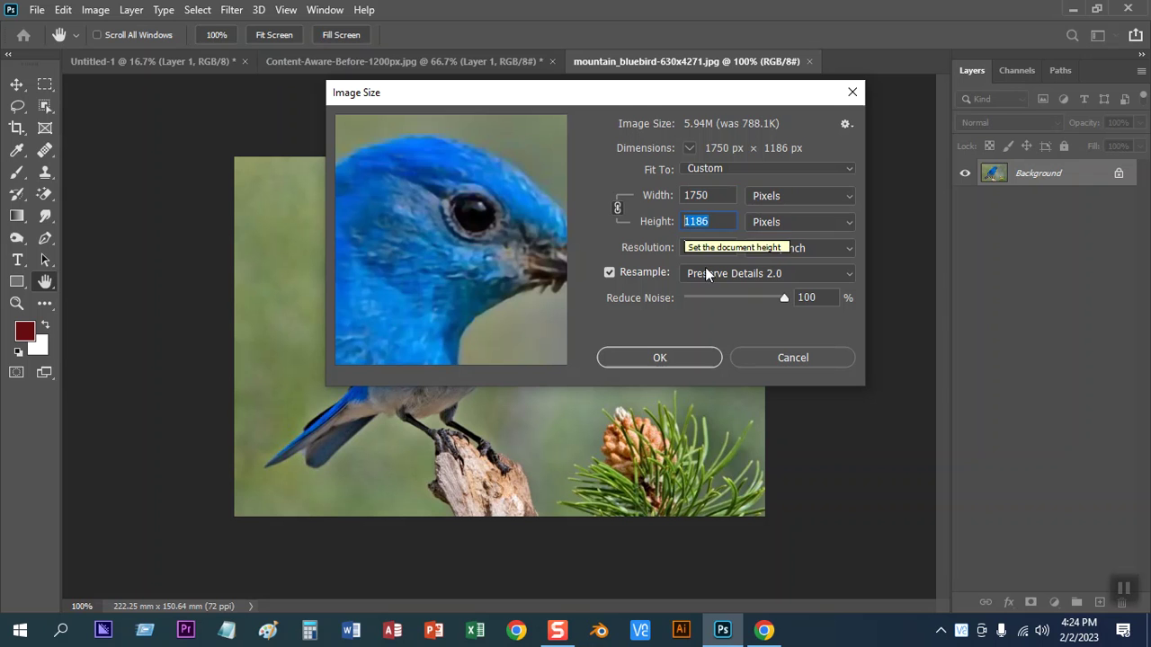
left_click(698, 246)
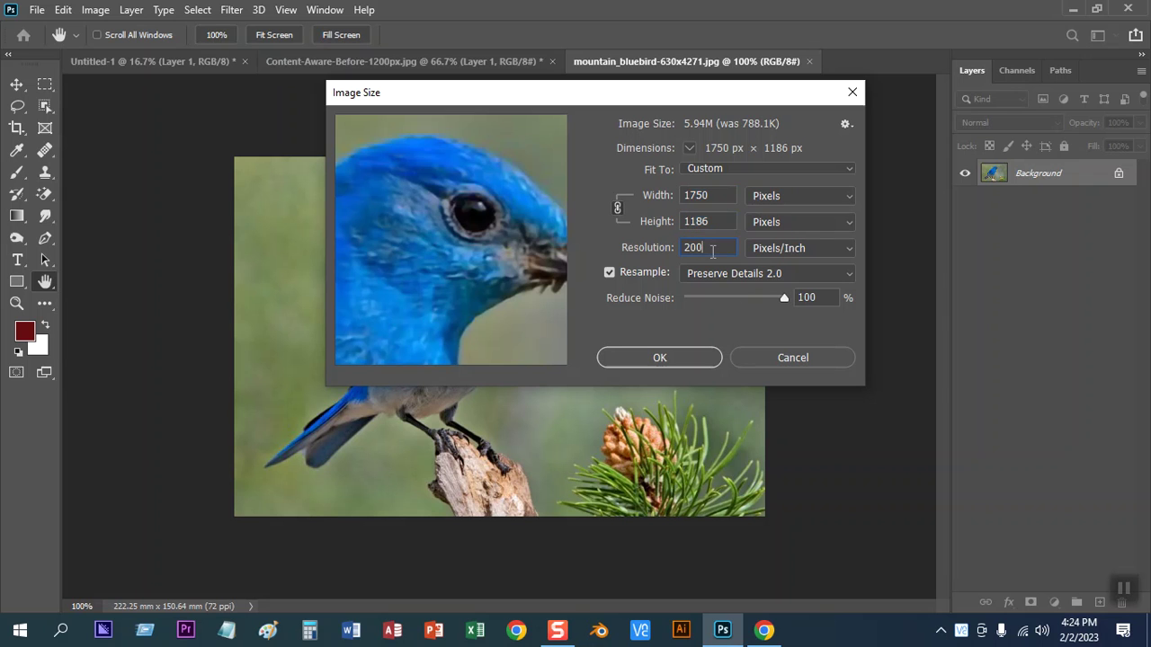
double_click(716, 196)
double_click(709, 247)
Raise the resolution to 300 pixels/inch, giving 2625 x 1779 px
type("300")
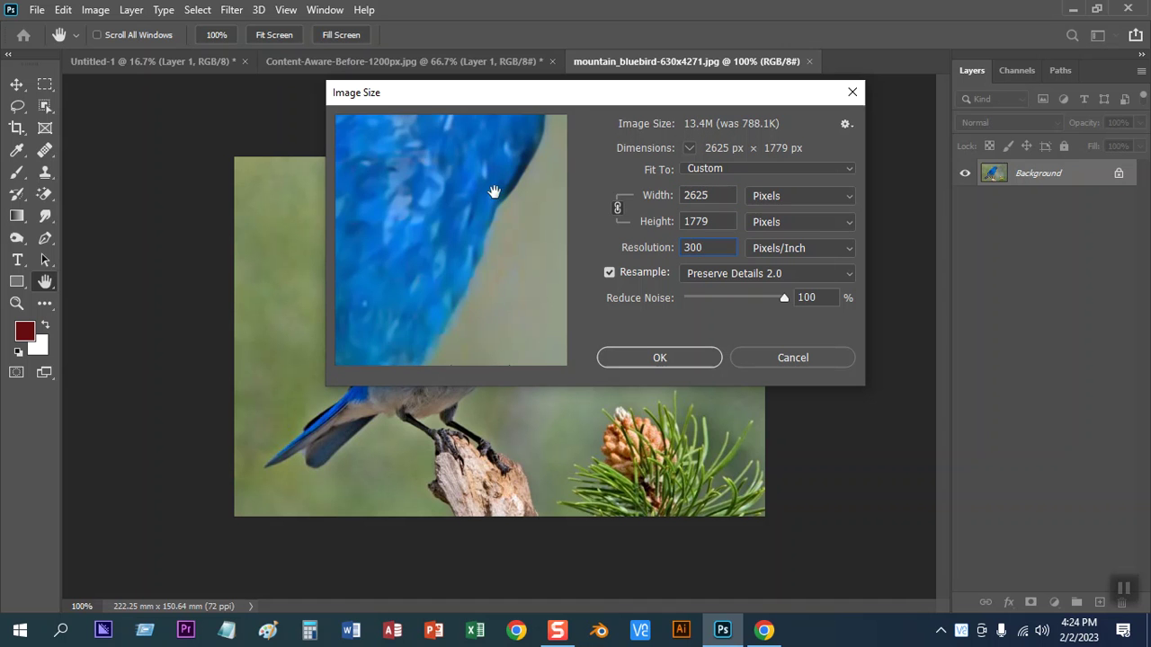
left_click_drag(494, 188, 473, 383)
left_click_drag(438, 263, 450, 218)
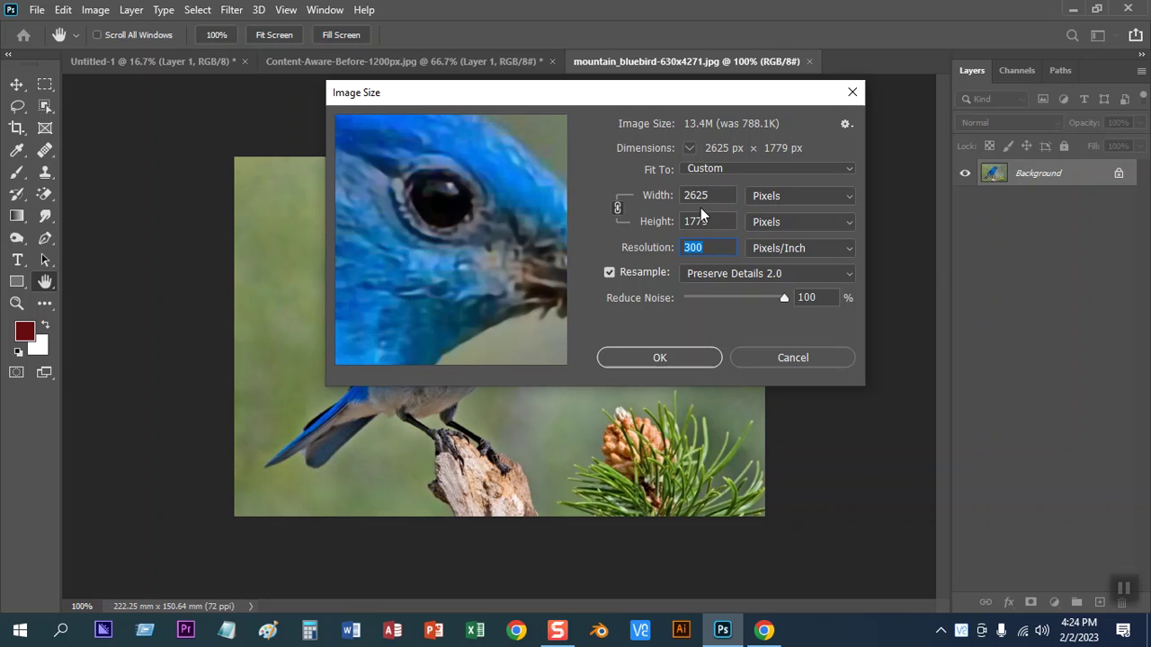
left_click_drag(520, 241, 484, 155)
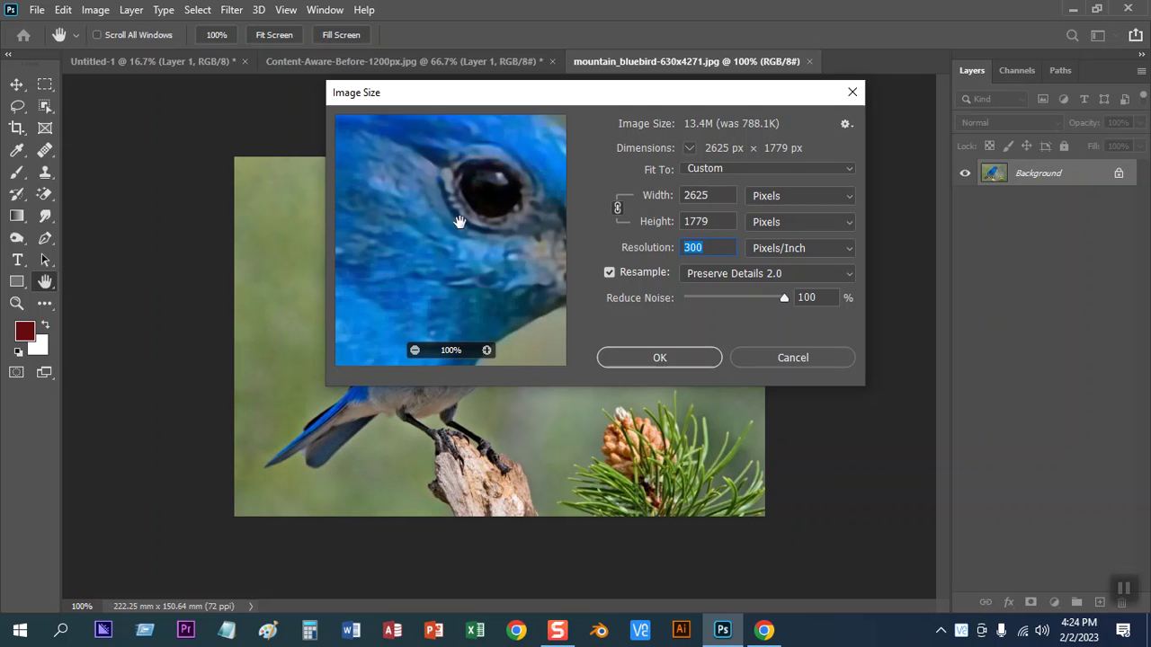
left_click_drag(477, 244, 477, 272)
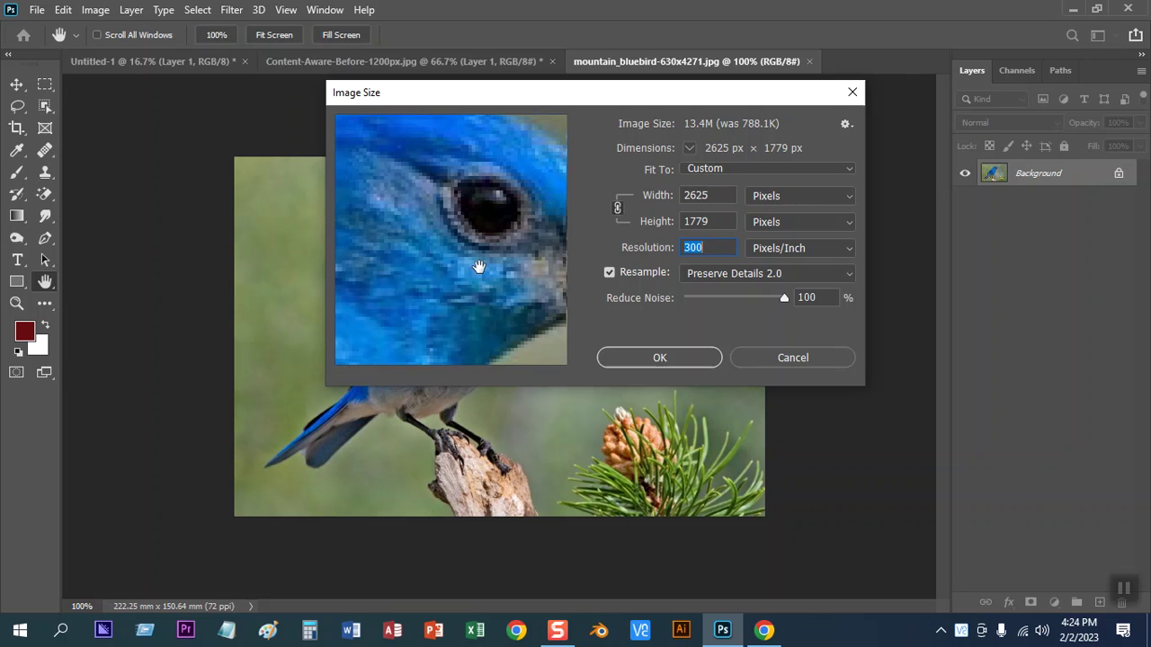
Compare Automatic, Preserve Details, Preserve Details 2.0 and the Bicubic resampling methods in the preview
left_click(738, 273)
left_click(720, 289)
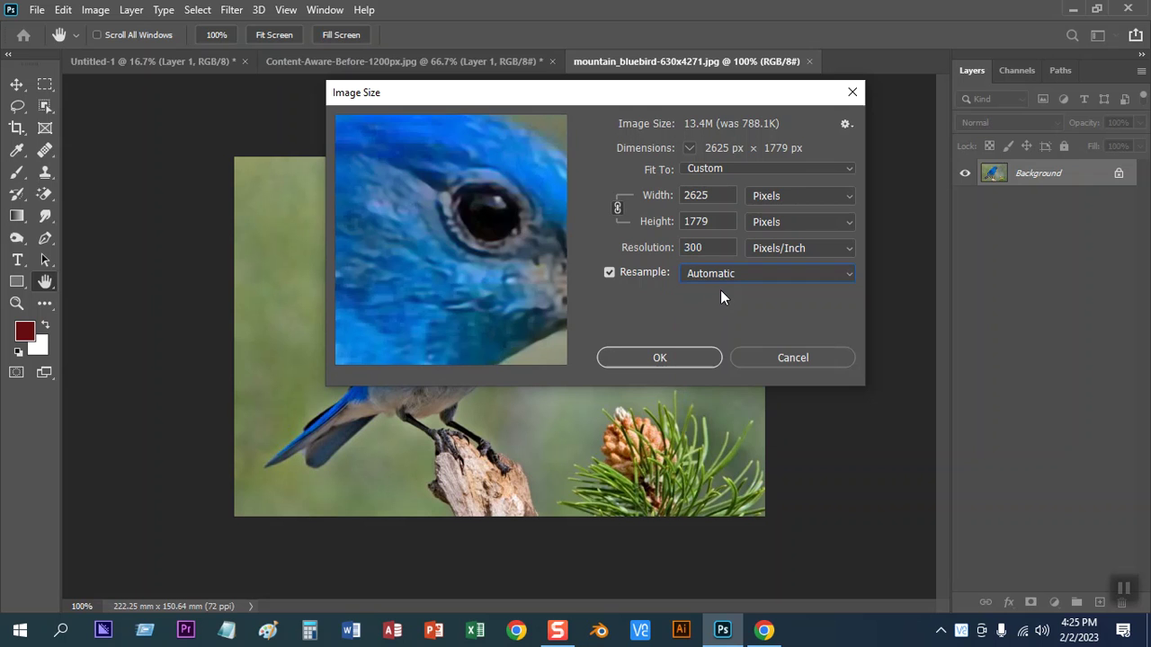
mouse_move(509, 233)
left_click(699, 275)
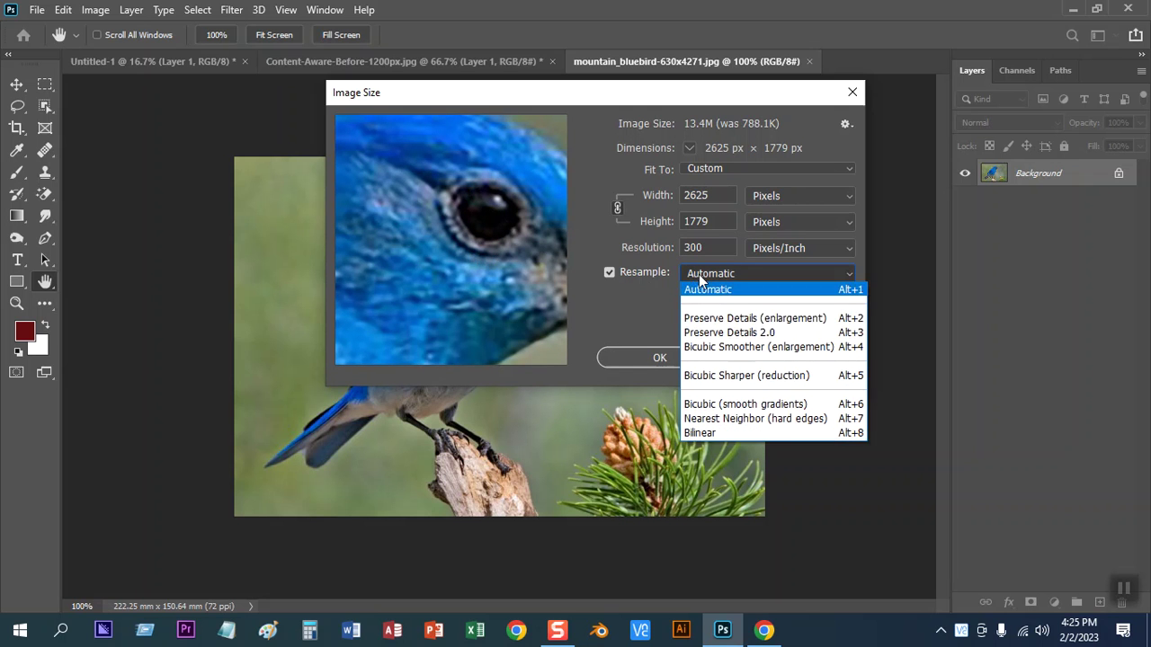
left_click(713, 319)
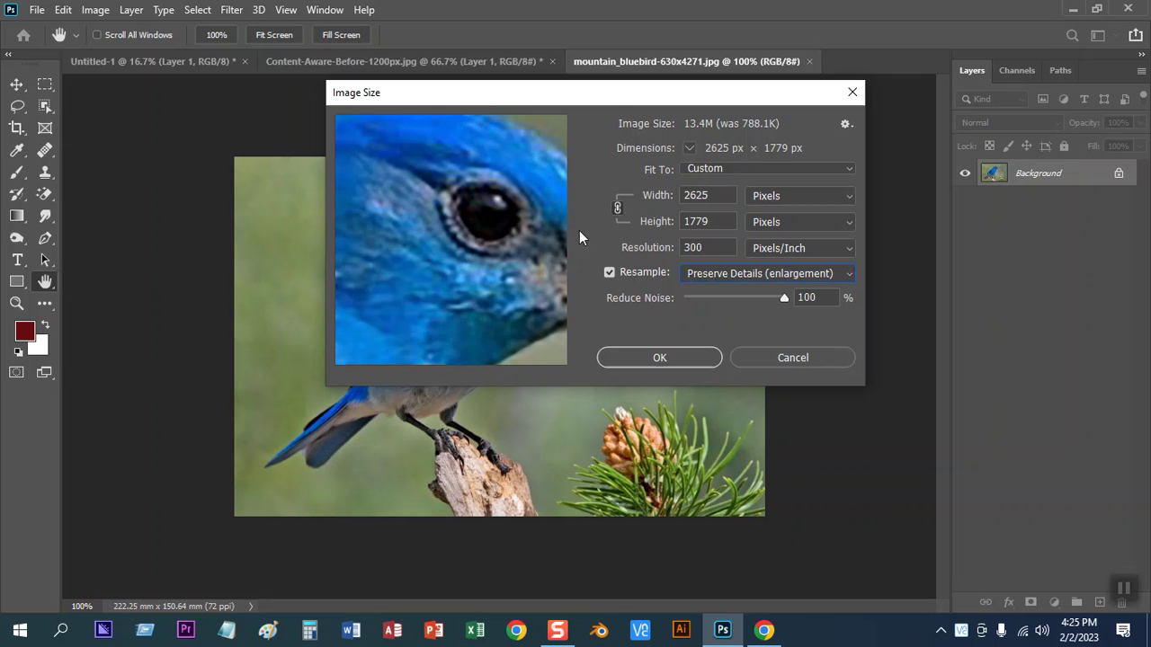
left_click(700, 275)
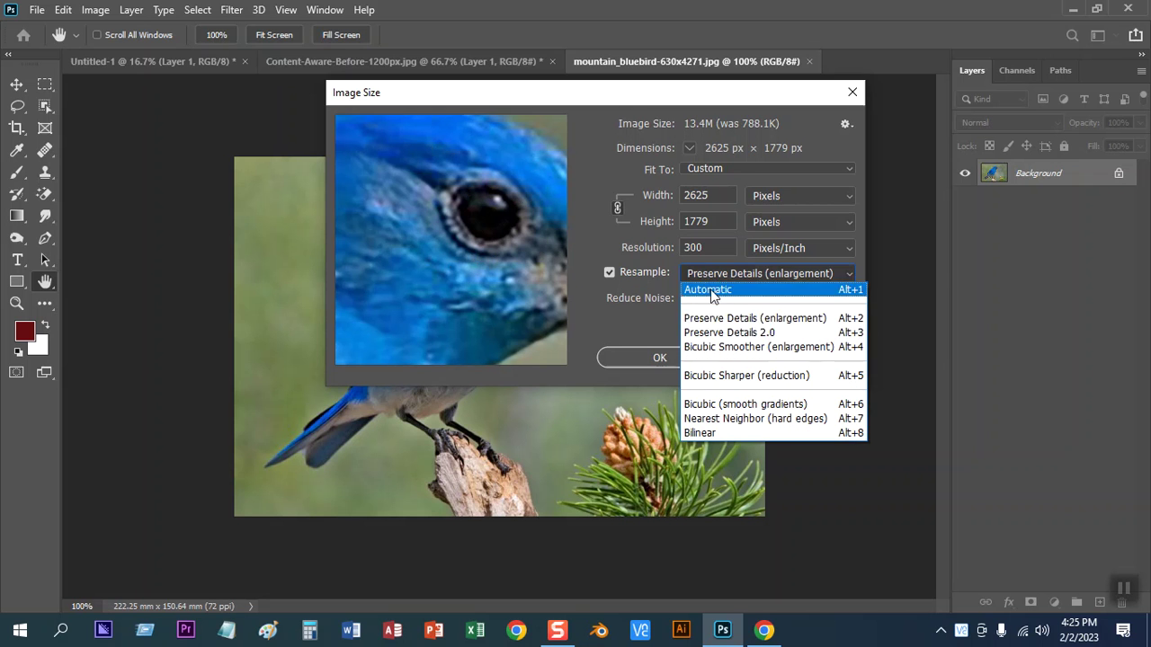
left_click(719, 334)
left_click(697, 274)
left_click(713, 346)
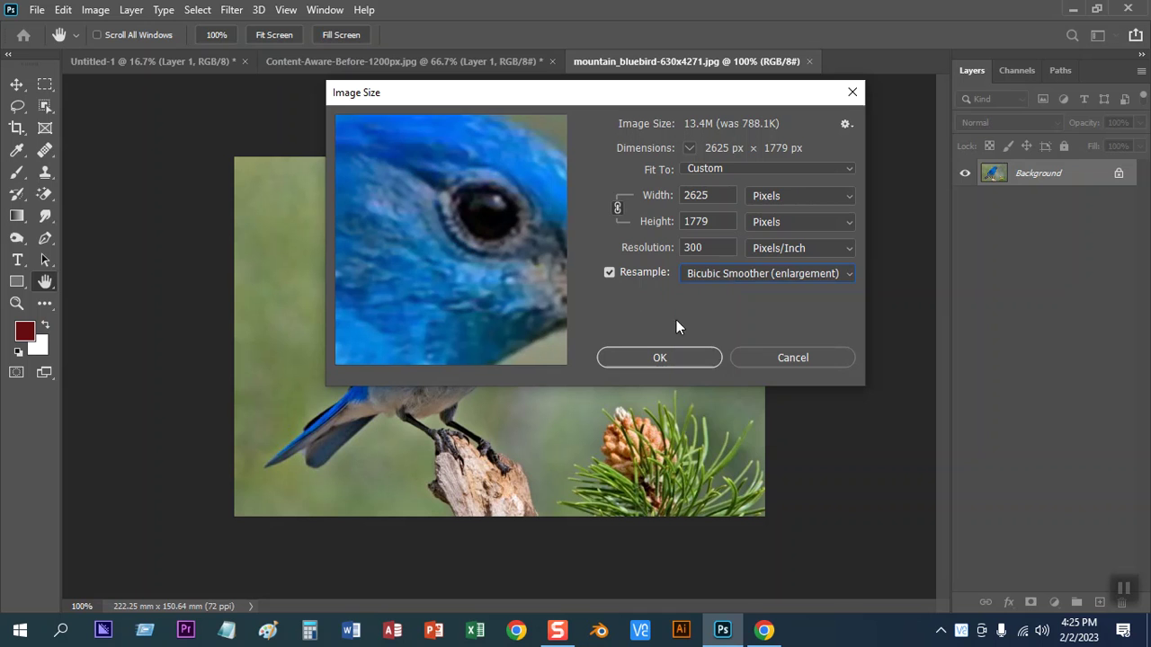
left_click(707, 273)
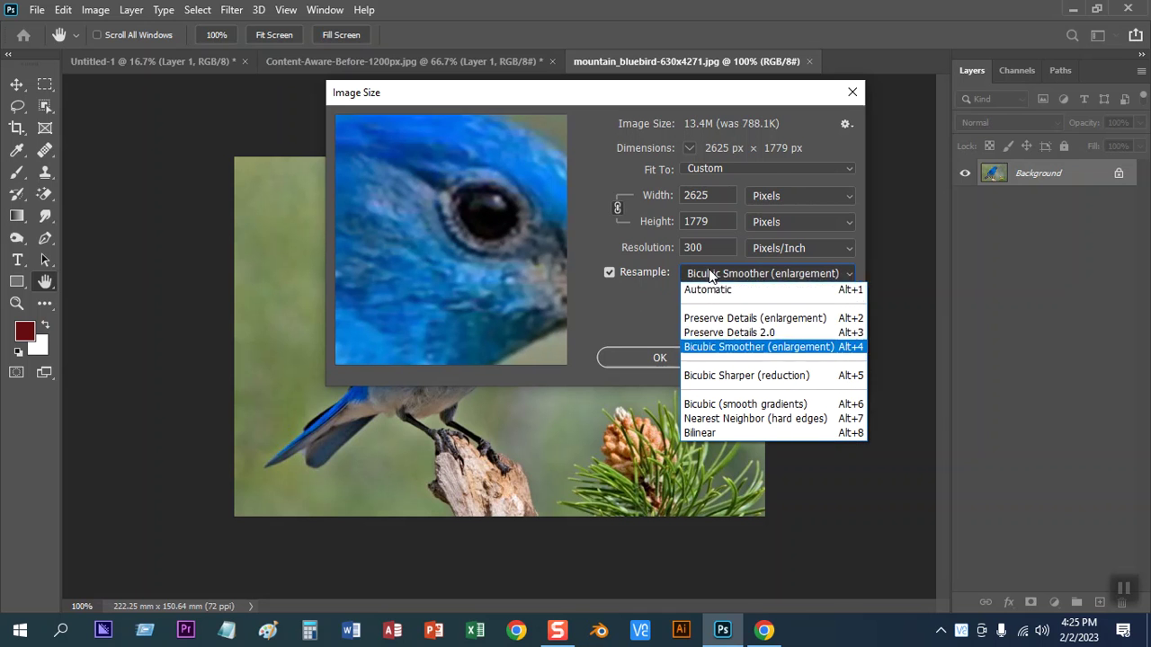
left_click(715, 376)
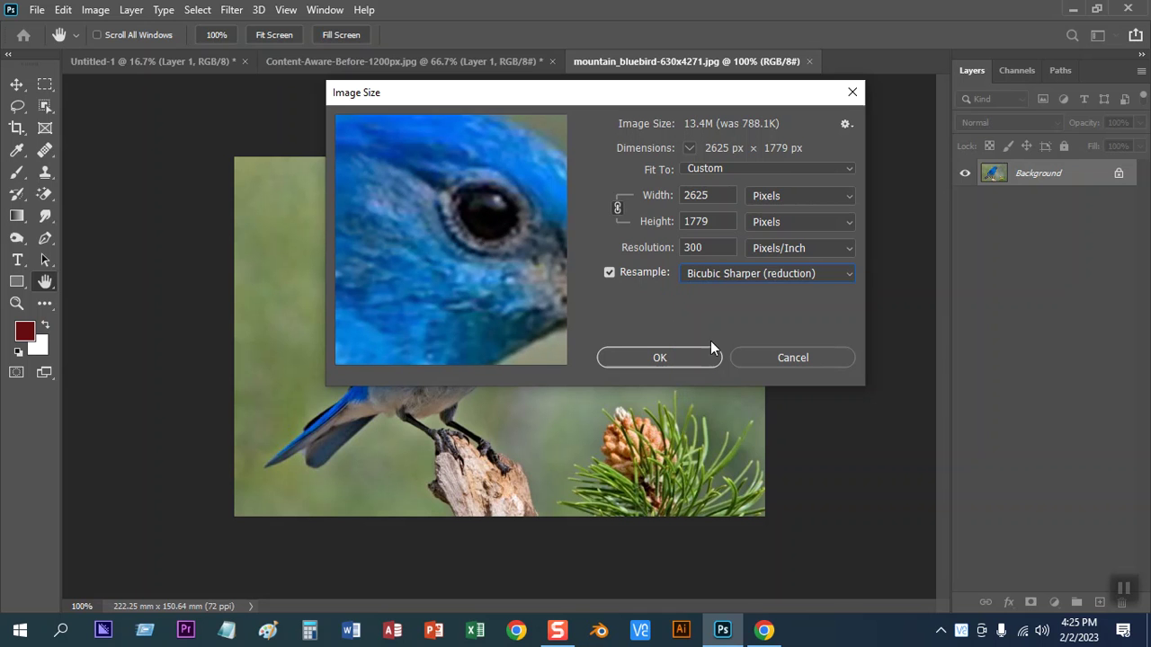
left_click(737, 273)
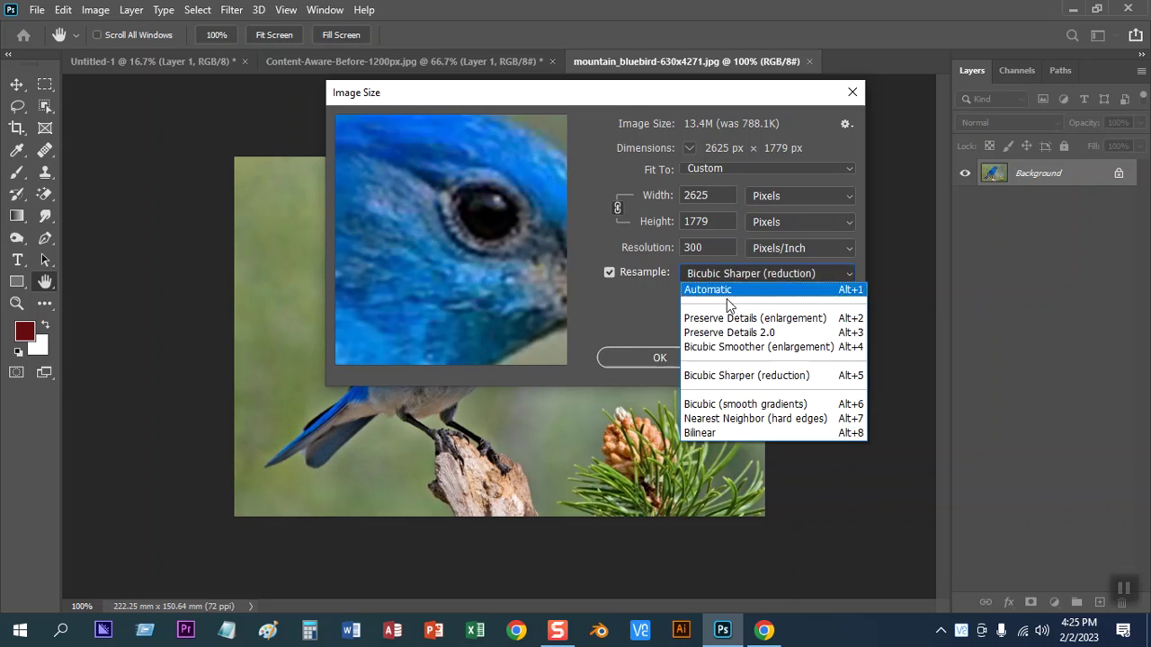
left_click(715, 405)
Set resampling back to Automatic and apply the 2625 x 1779 px resize
mouse_move(451, 240)
left_click_drag(485, 234, 544, 306)
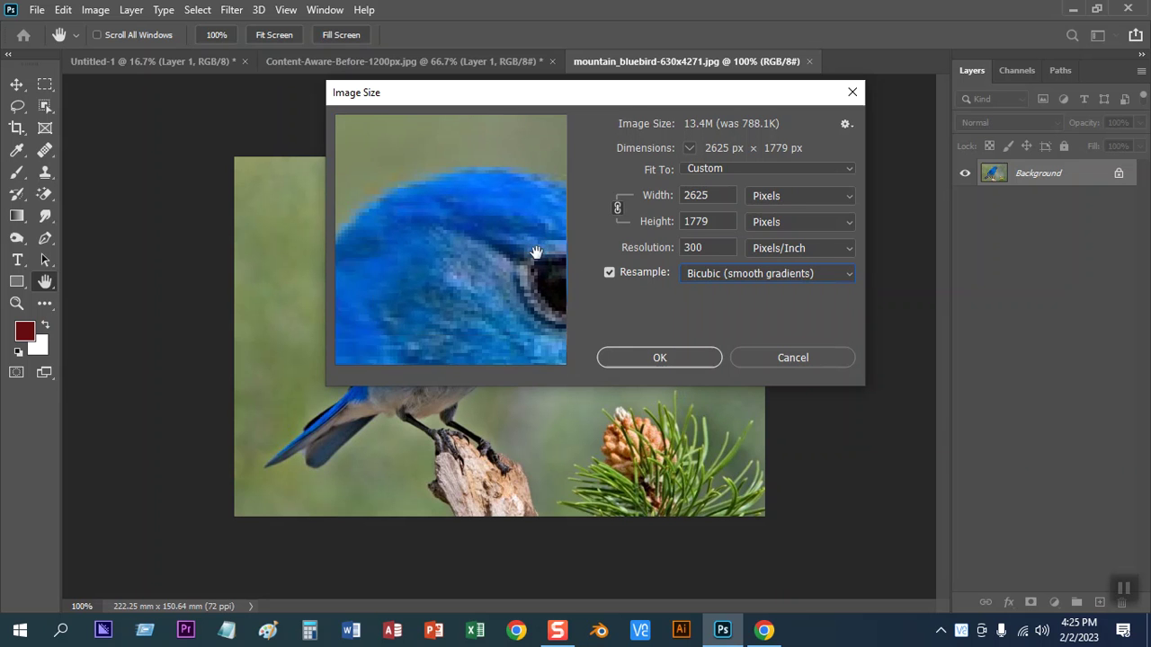
left_click(697, 281)
left_click(710, 289)
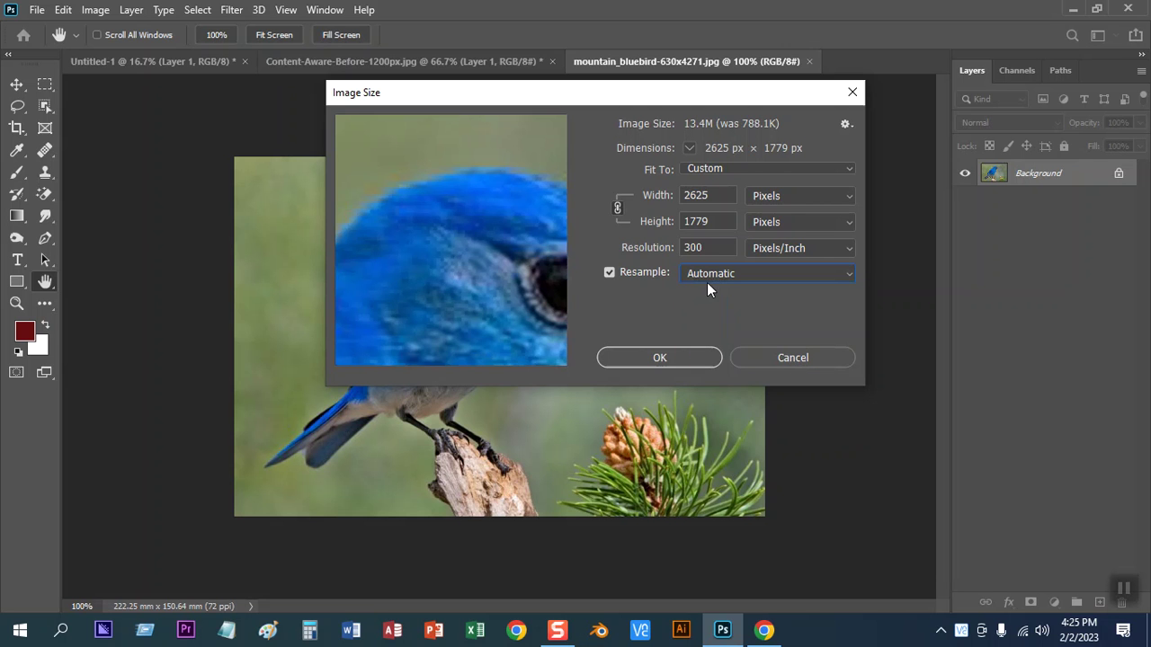
left_click(656, 359)
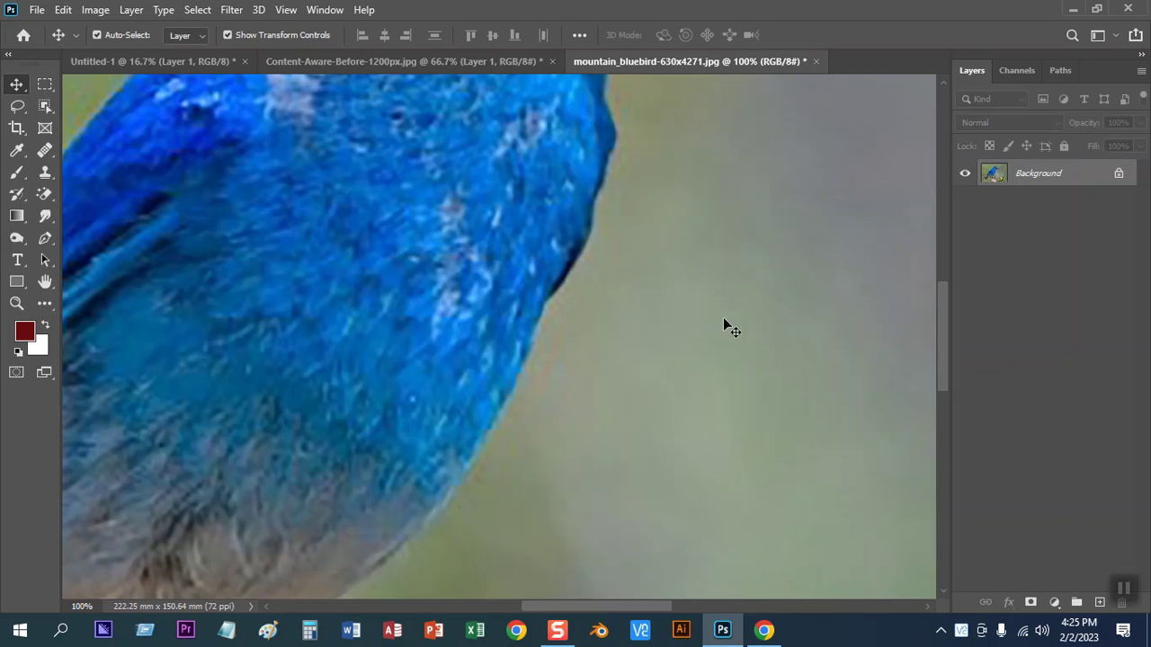
Zoom out until the whole bluebird, perch and pine cone fit in the window
key("ctrl+minus")
key("ctrl+minus")
key("ctrl+minus")
key("ctrl+plus")
key("ctrl+plus")
key("ctrl+minus")
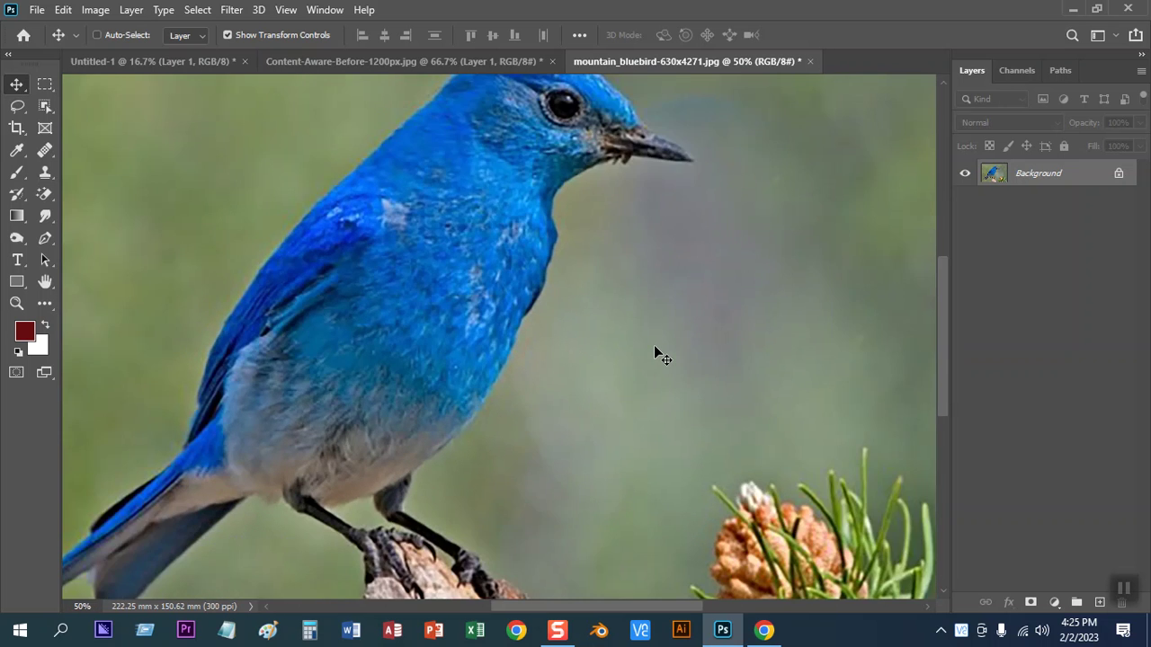
key("ctrl+minus")
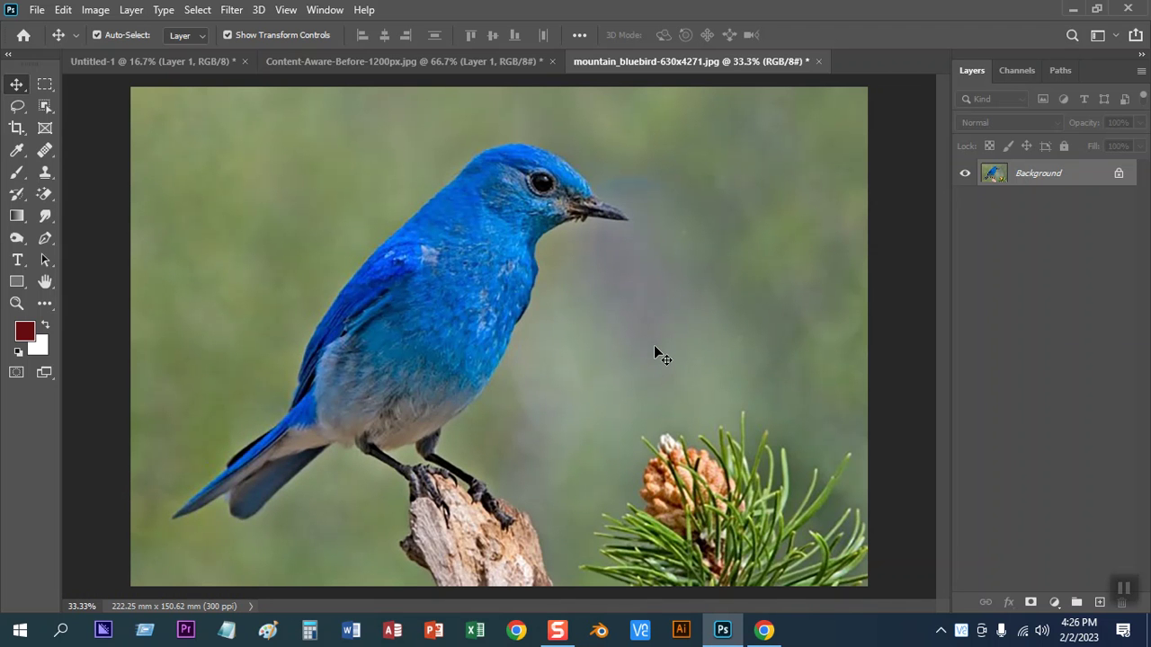
Open the girl selfie JPG from Software (D:) > Desktop > Image
left_click(36, 9)
left_click(51, 45)
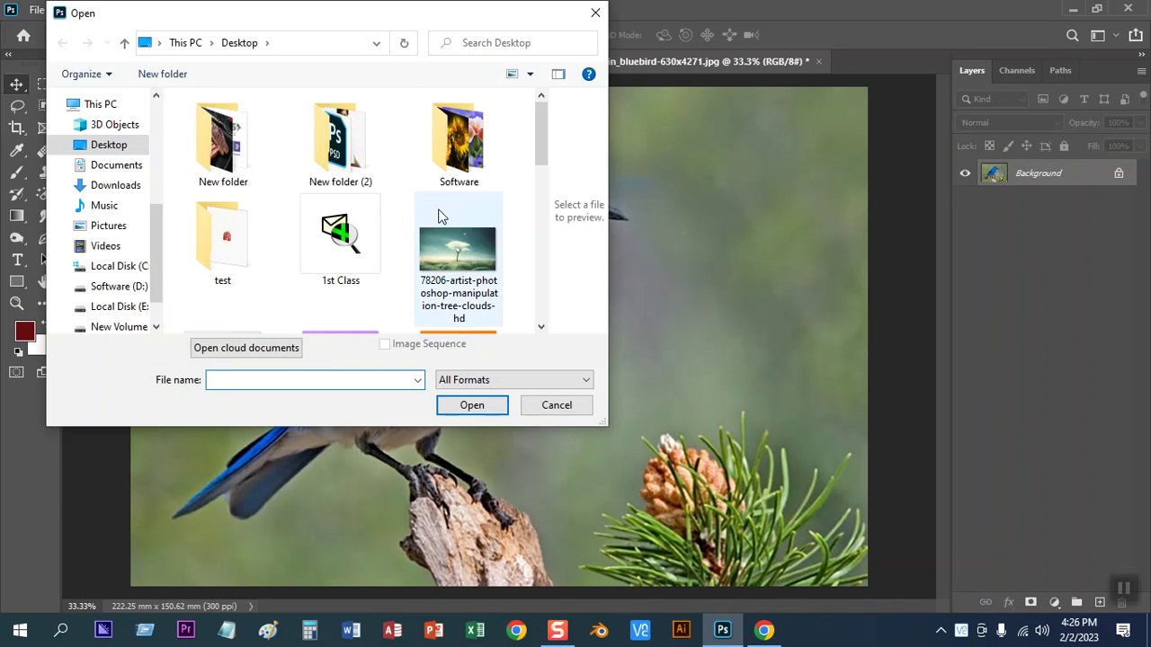
scroll(437, 218, "down", 5)
scroll(441, 216, "down", 5)
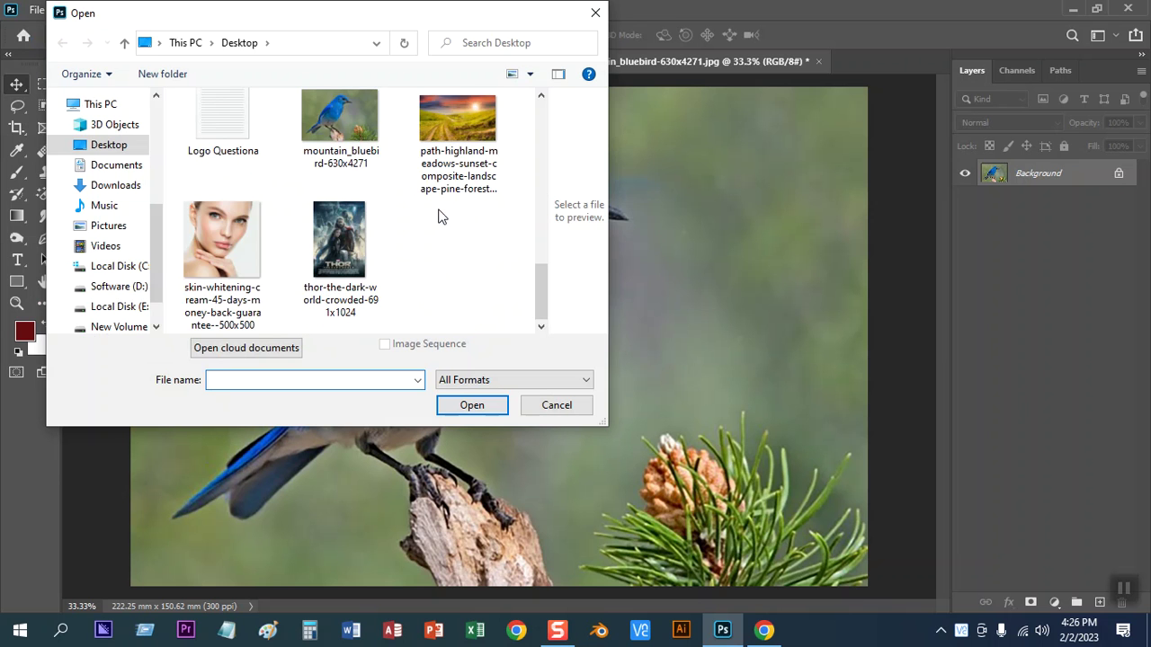
left_click(114, 288)
scroll(402, 286, "down", 3)
double_click(270, 291)
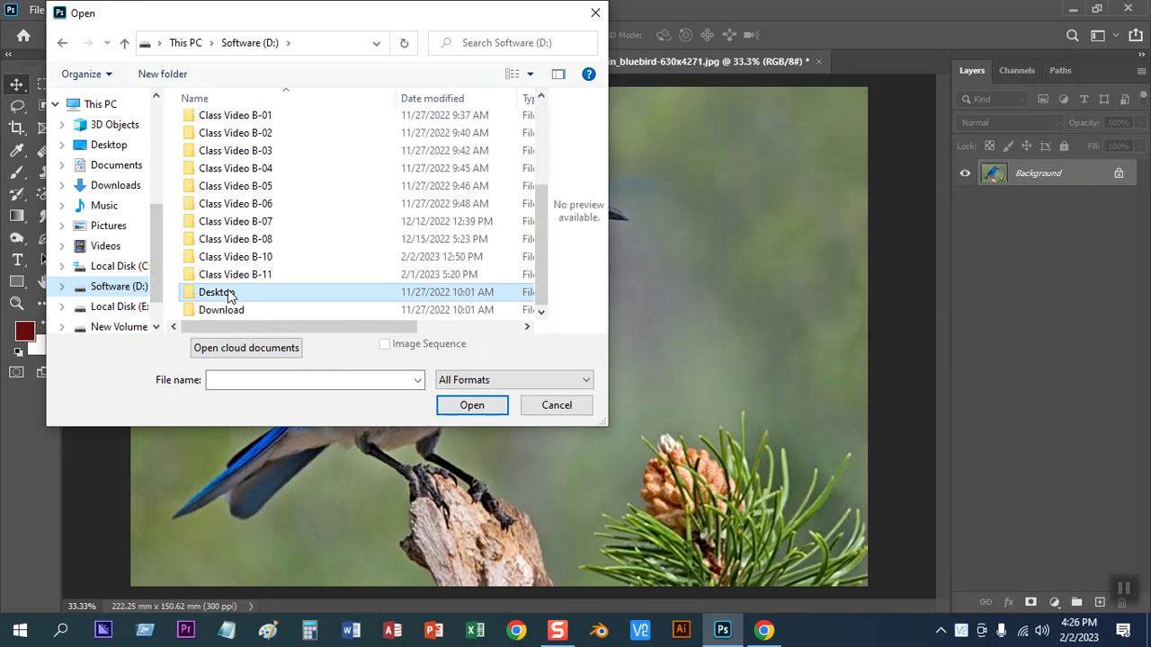
scroll(440, 246, "down", 3)
scroll(468, 176, "up", 1)
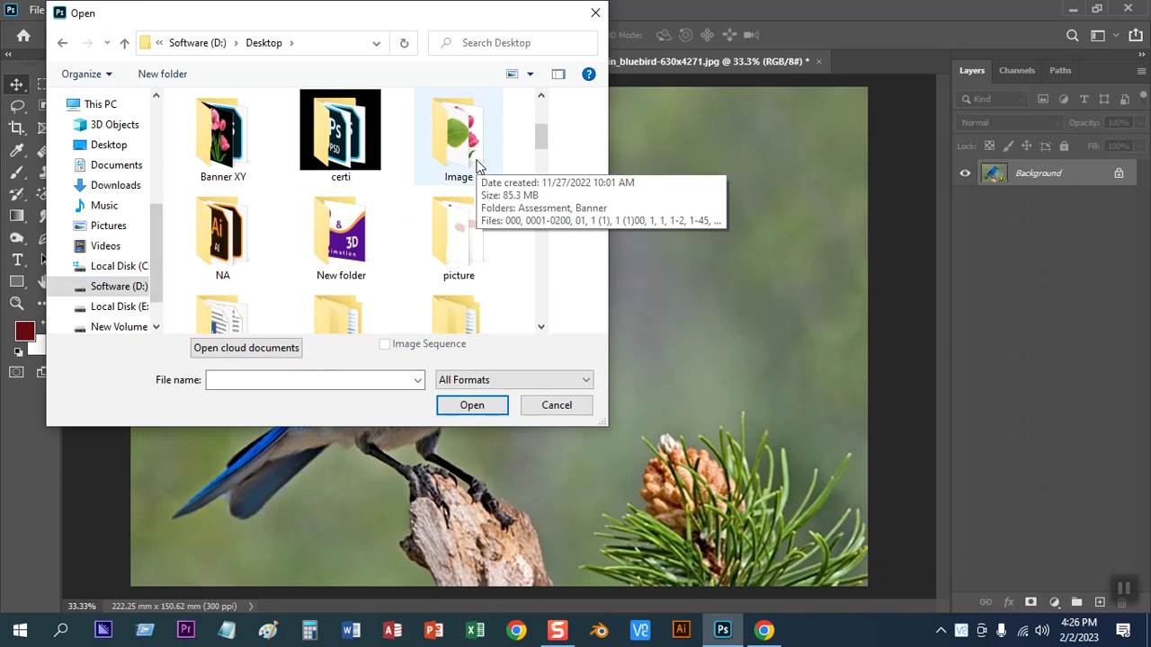
double_click(462, 164)
scroll(419, 240, "down", 3)
scroll(419, 240, "down", 3)
scroll(420, 243, "down", 2)
scroll(419, 243, "down", 3)
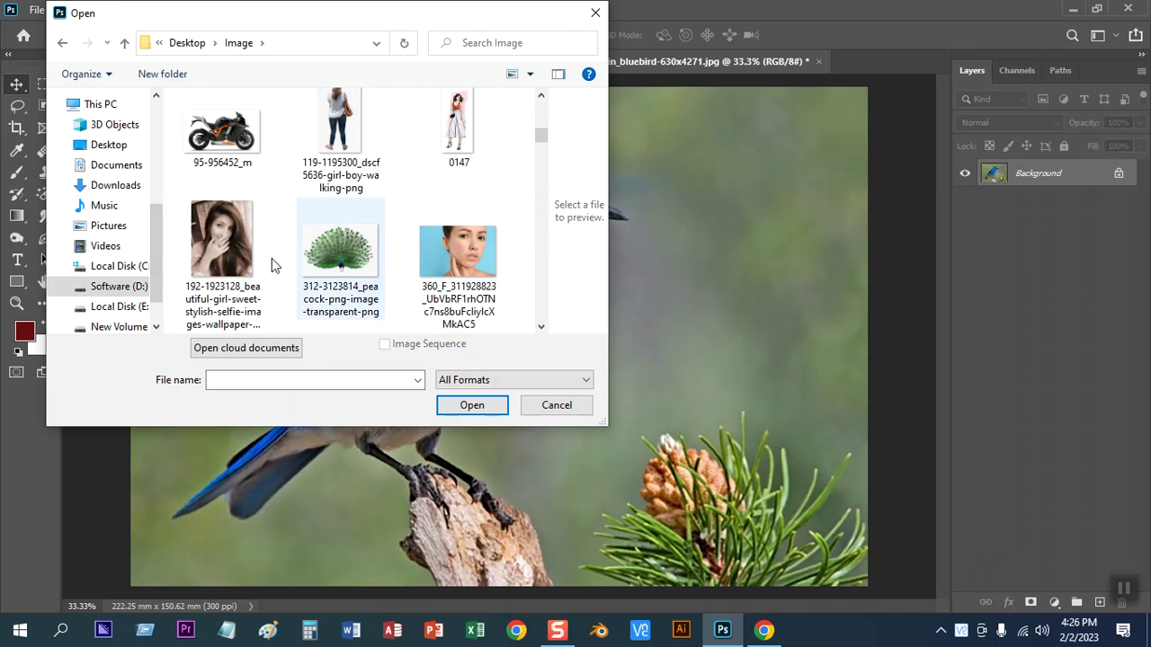
left_click(225, 251)
left_click(472, 405)
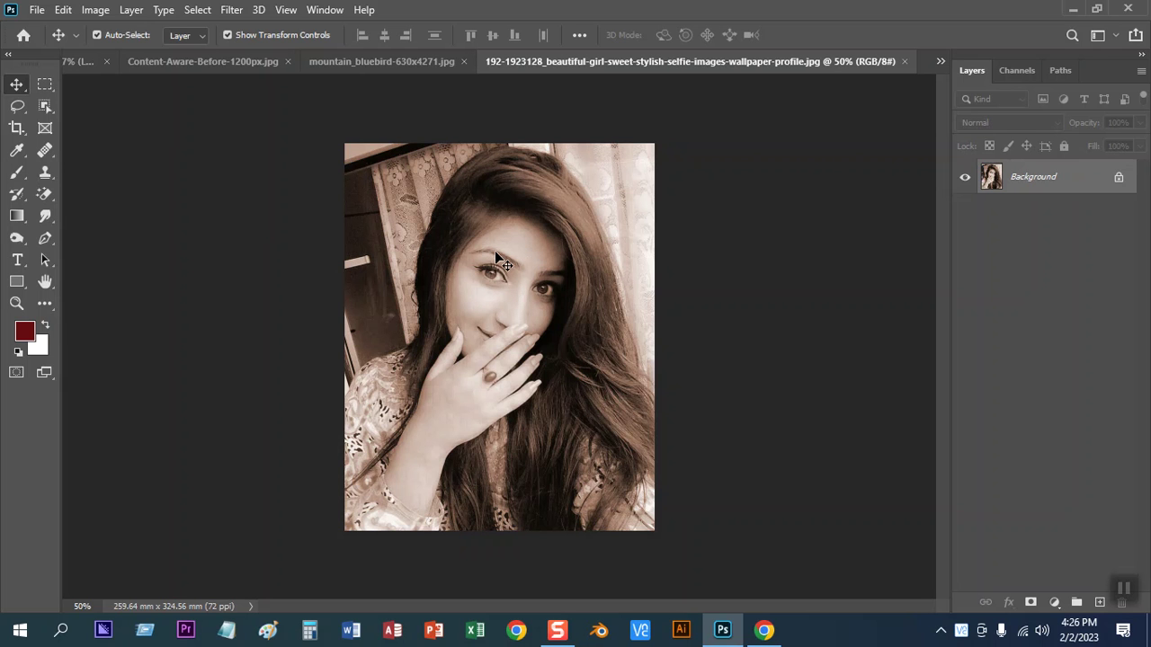
Zoom in close on the portrait to examine the eyes
key("ctrl+plus")
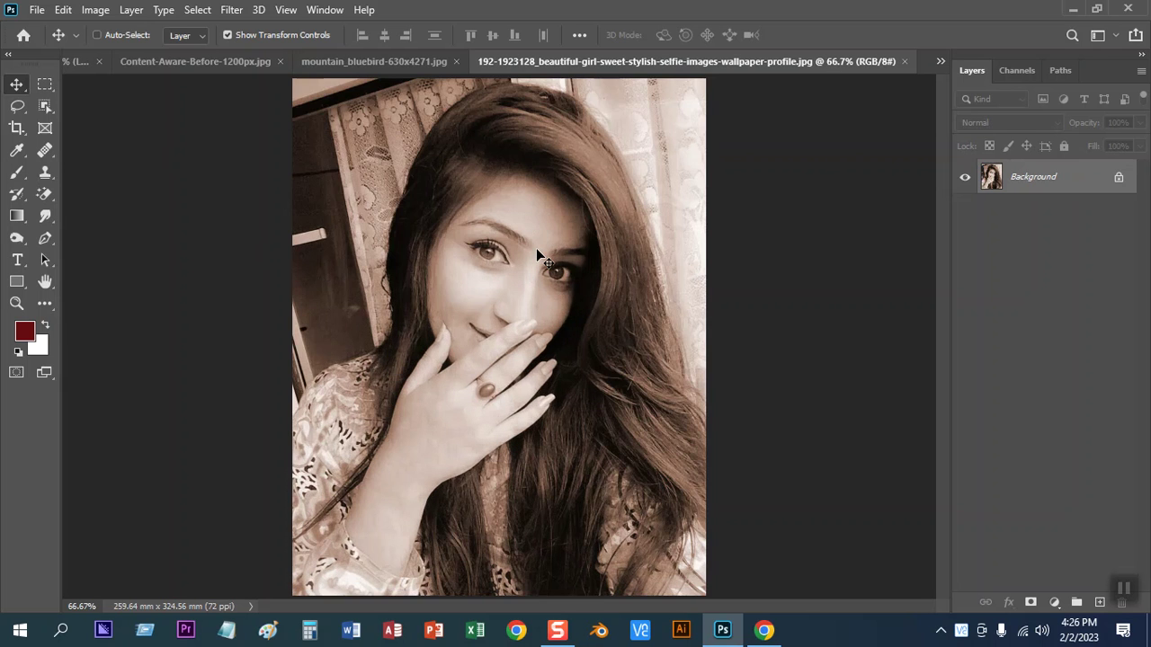
key("ctrl+plus")
key("ctrl+plus")
key("ctrl+plus")
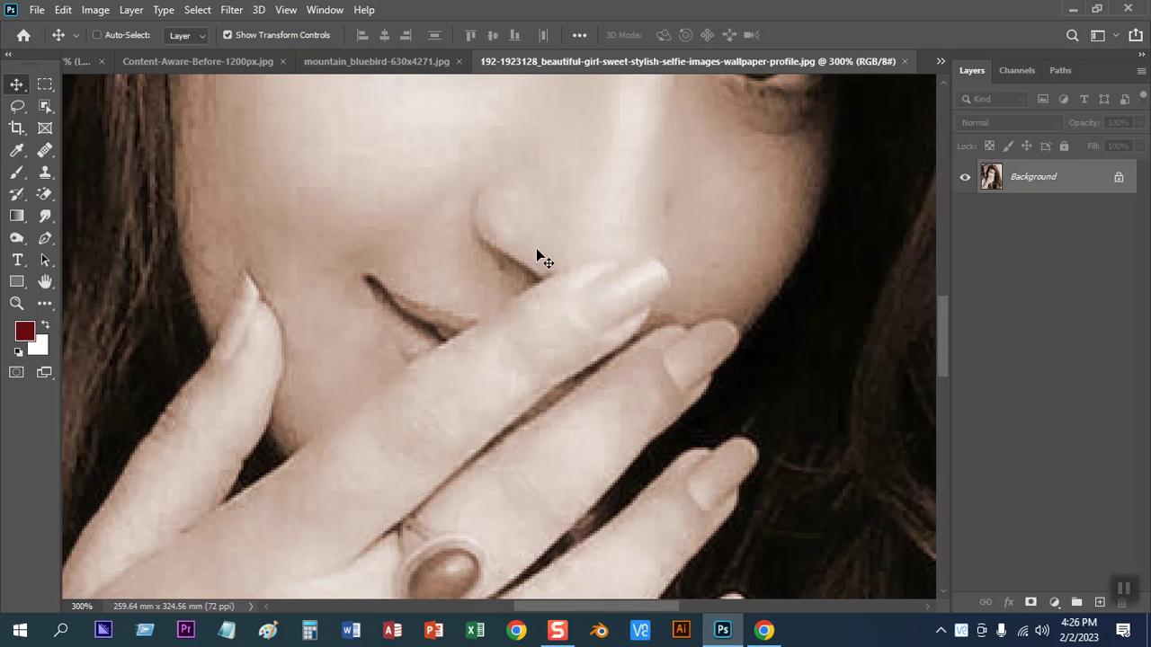
key("ctrl+plus")
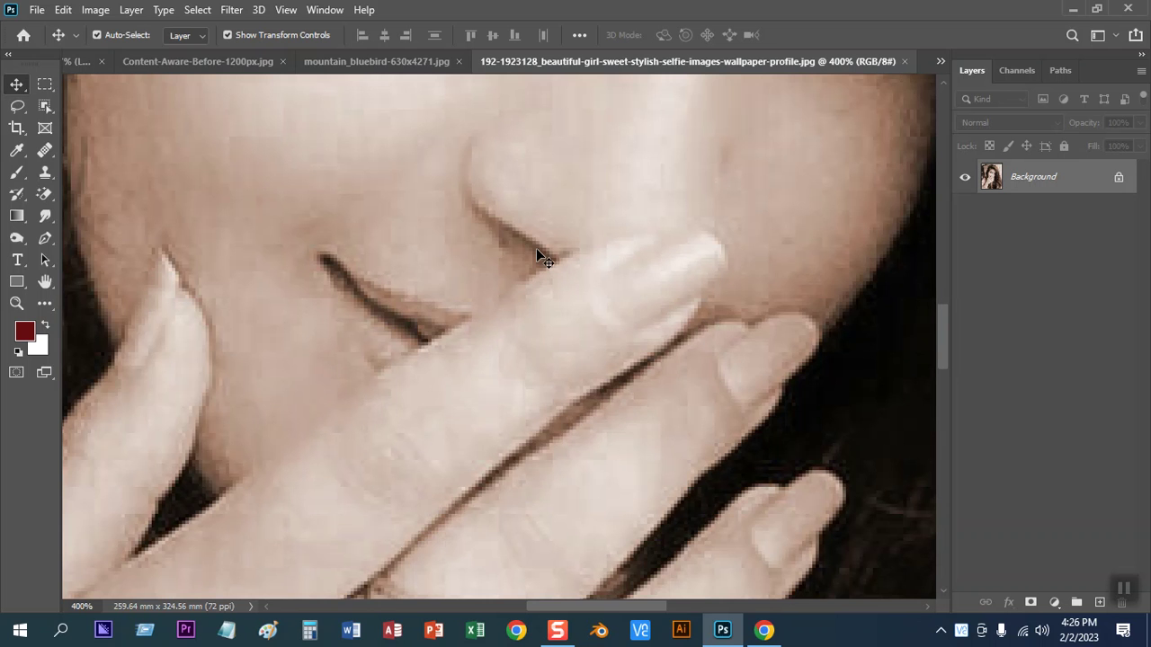
key("ctrl+plus")
mouse_move(488, 234)
left_mouse_down()
mouse_move(553, 546)
mouse_move(402, 588)
mouse_move(411, 599)
left_mouse_up()
key("ctrl+minus")
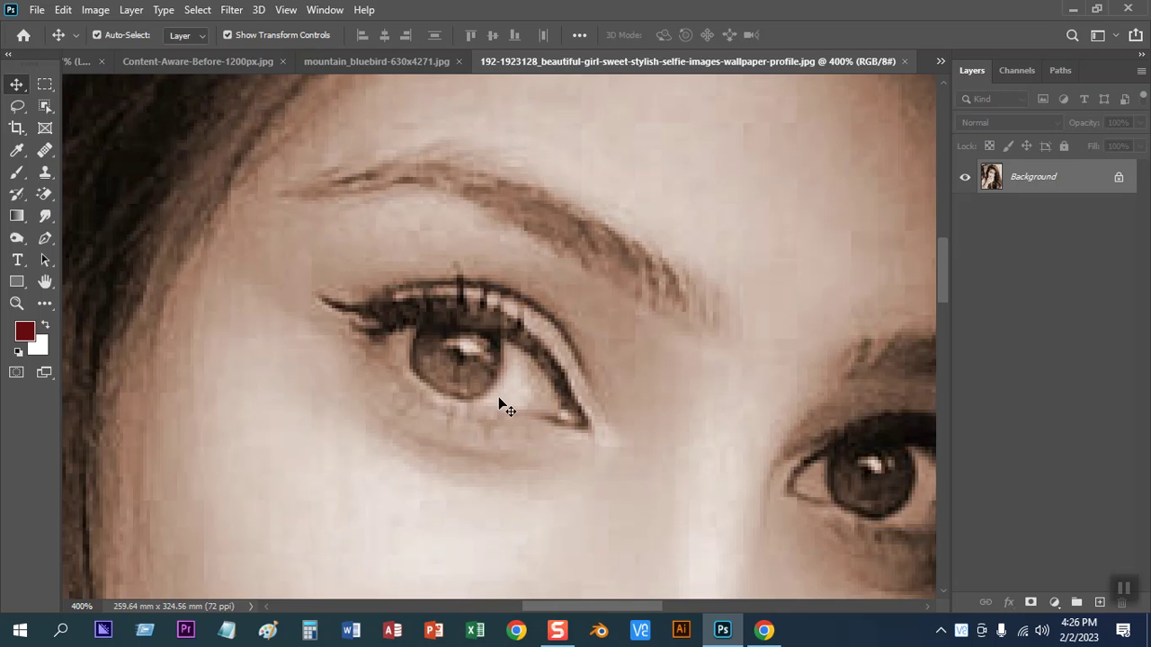
left_click(96, 11)
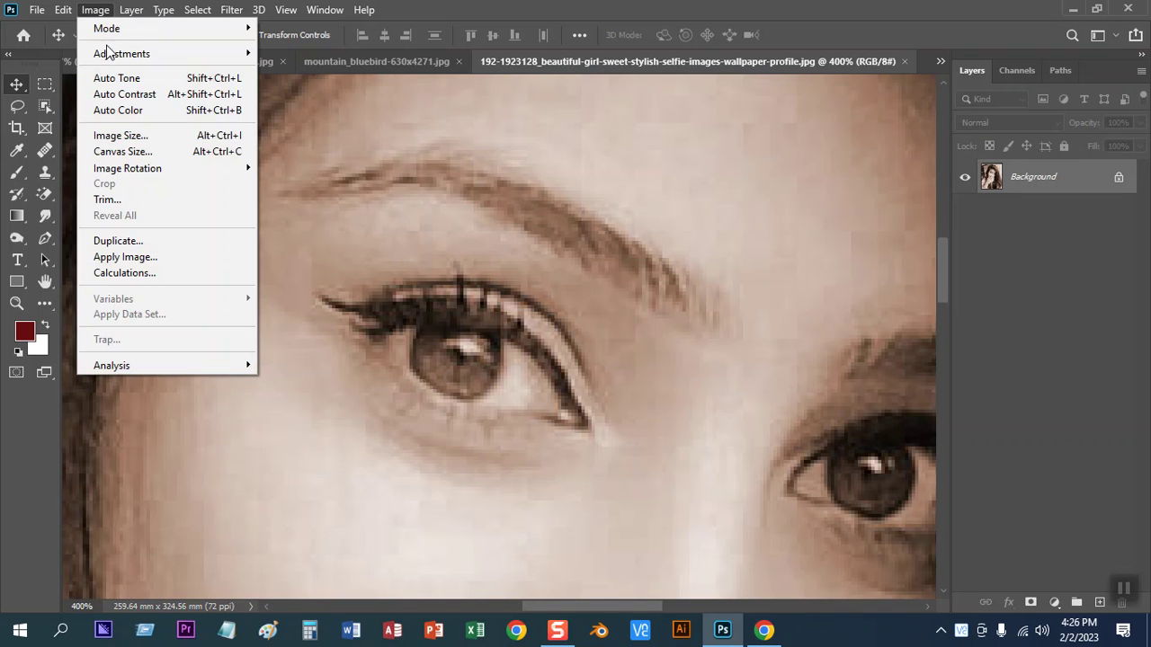
Resample the portrait to 200 pixels/inch, making it 2044 x 2556 px
left_click(120, 137)
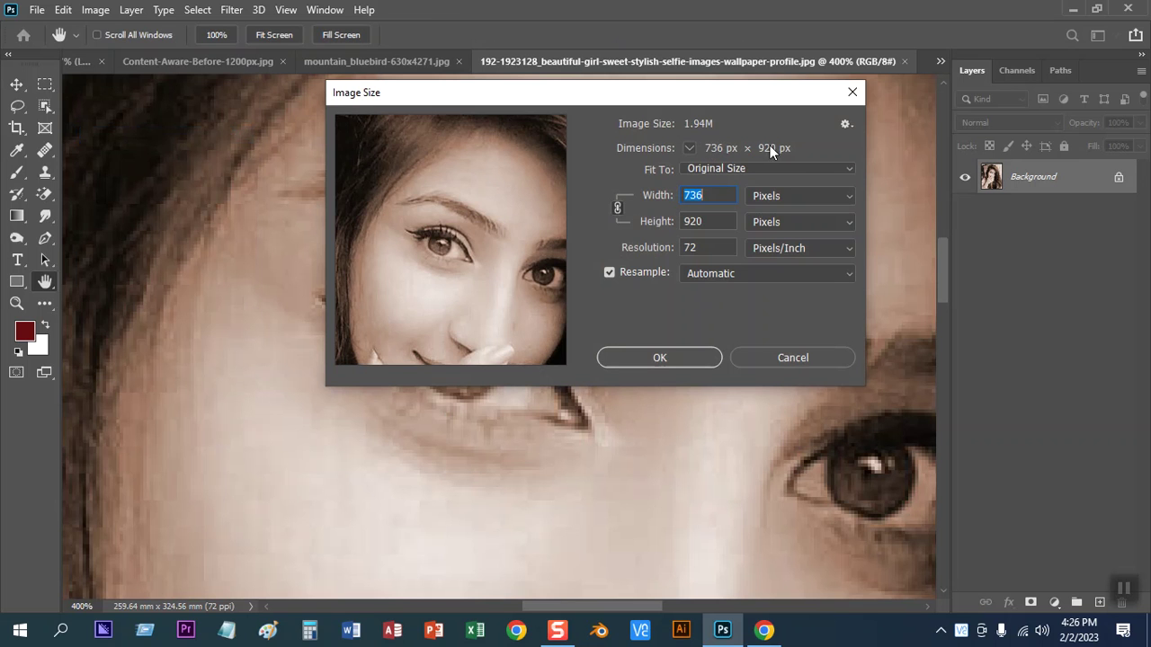
left_click(693, 250)
type("200")
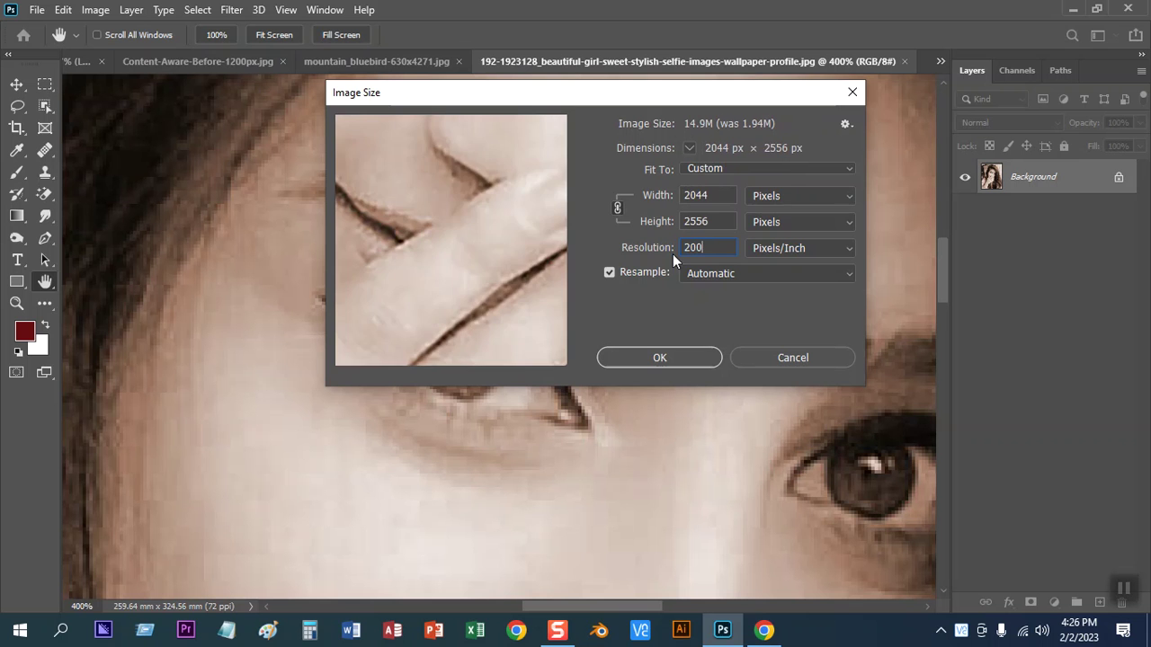
left_click_drag(491, 288, 454, 264)
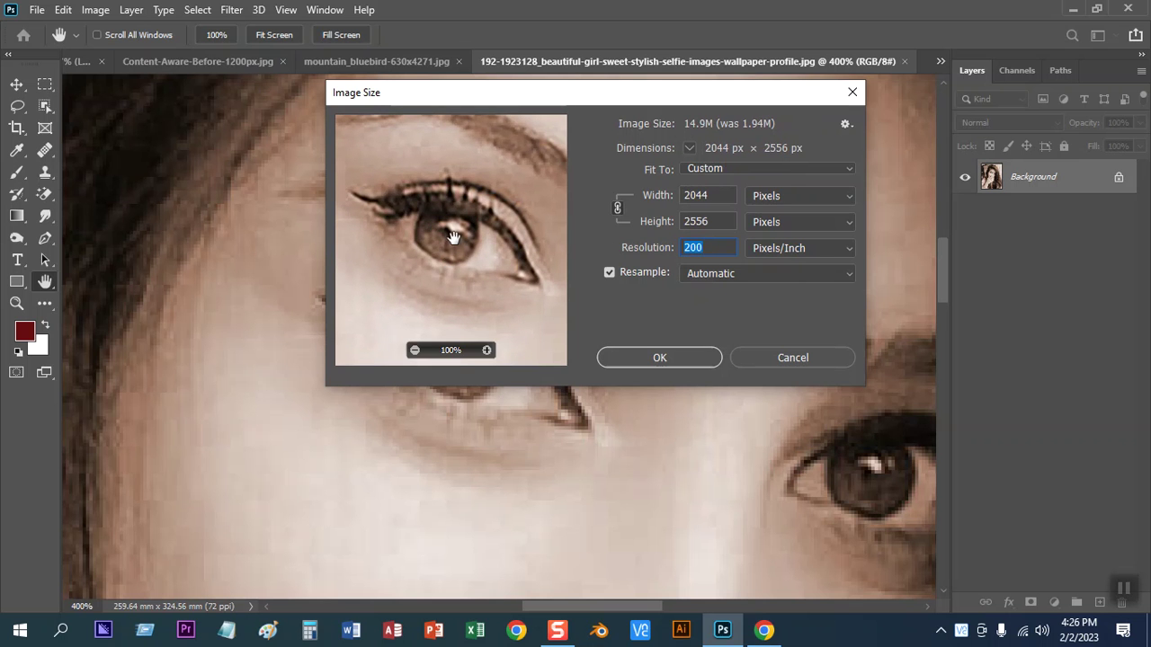
left_click(645, 359)
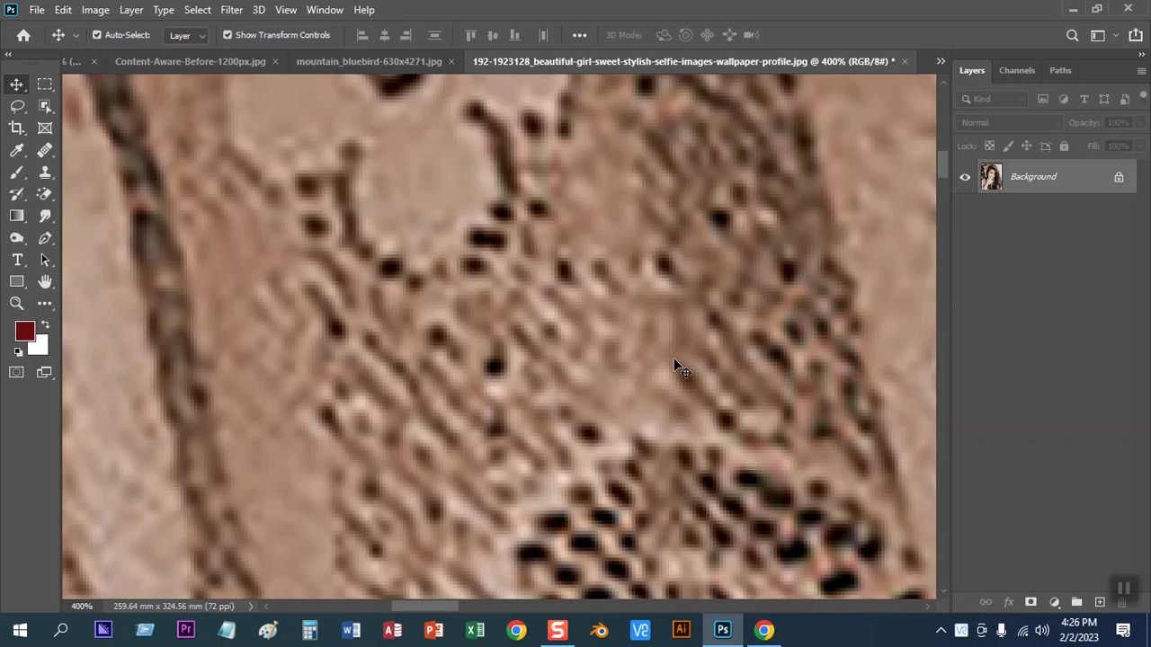
Shift the image slightly with the Move tool, converting Background into Layer 0
key("ctrl+minus")
key("ctrl+minus")
key("ctrl+minus")
key("ctrl+minus")
left_click_drag(770, 391, 494, 180)
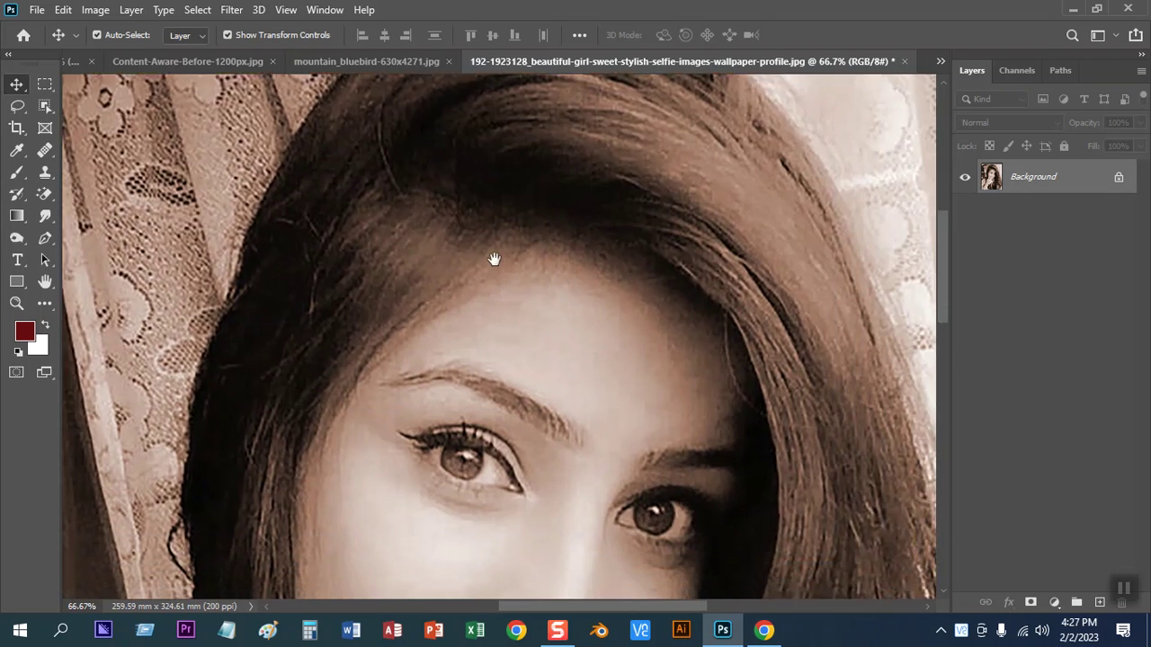
key("ctrl+minus")
key("ctrl+minus")
key("ctrl+plus")
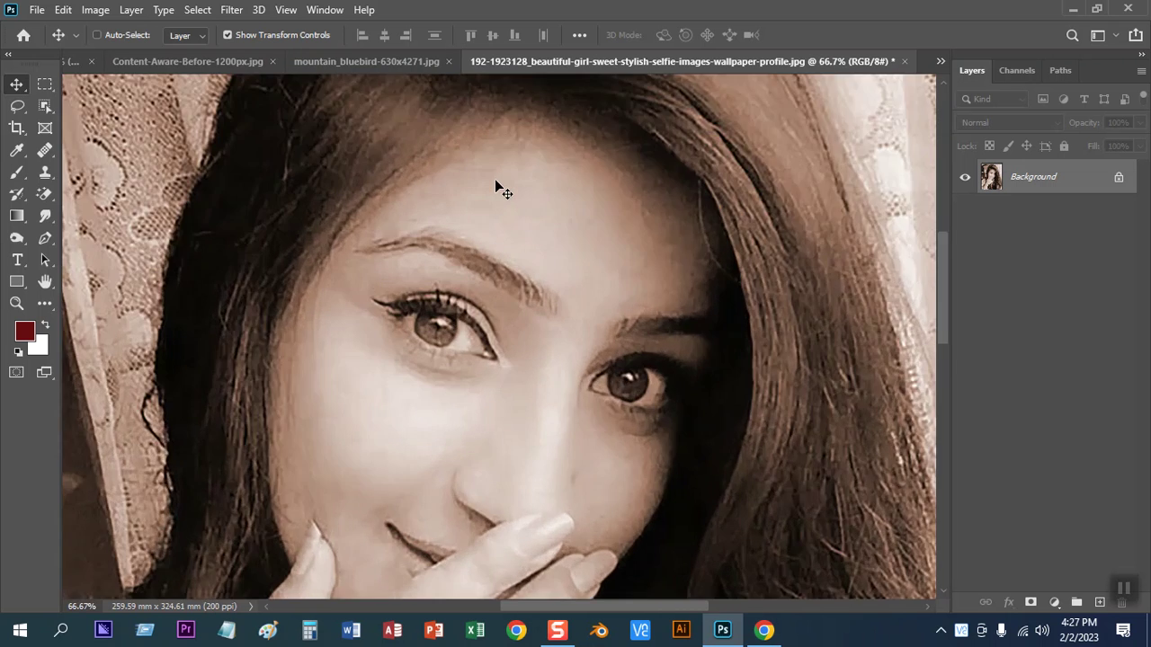
key("ctrl+plus")
key("ctrl+plus")
key("ctrl+plus")
key("ctrl+minus")
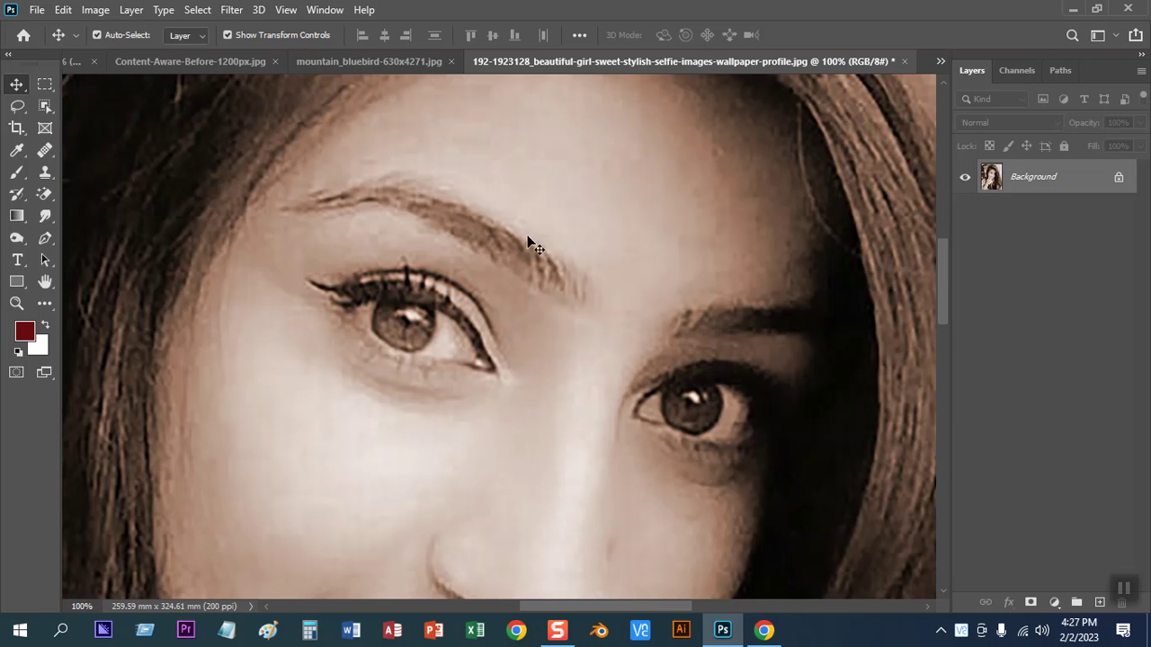
left_click_drag(596, 298, 600, 301)
key("Return")
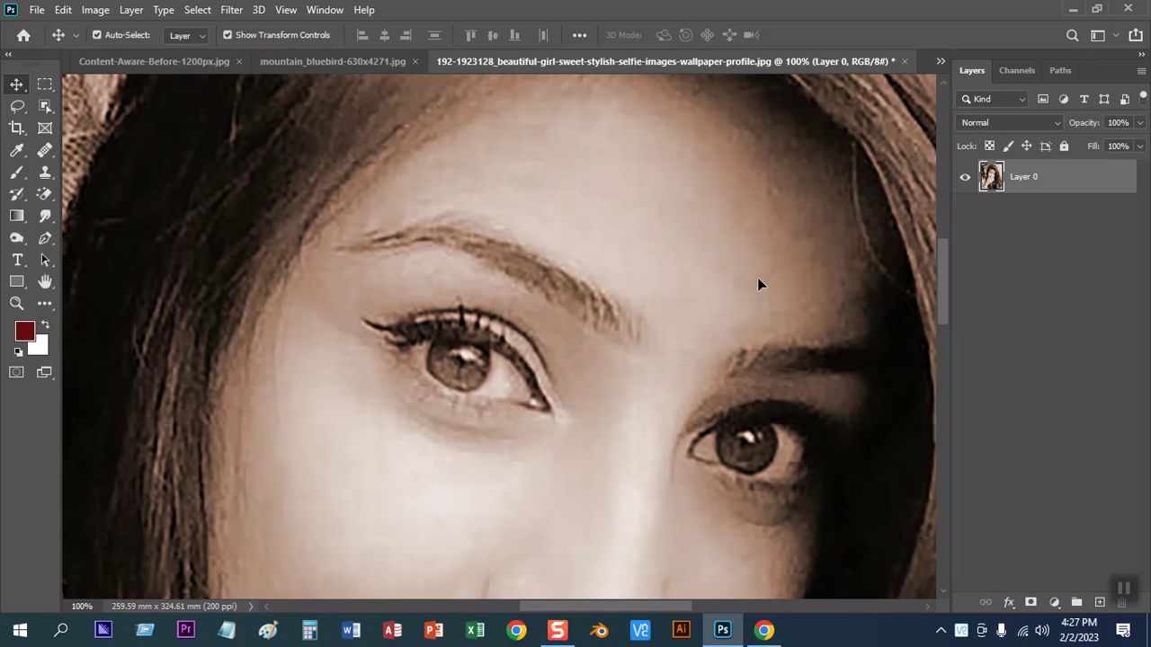
left_click_drag(594, 343, 578, 336)
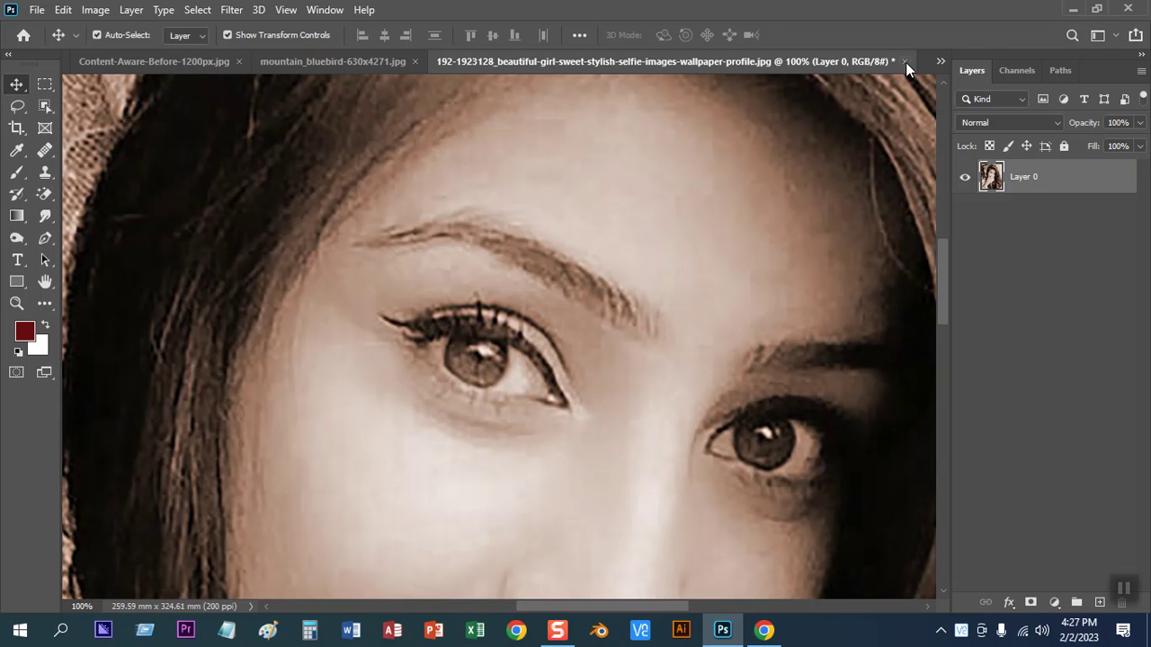
left_click(95, 10)
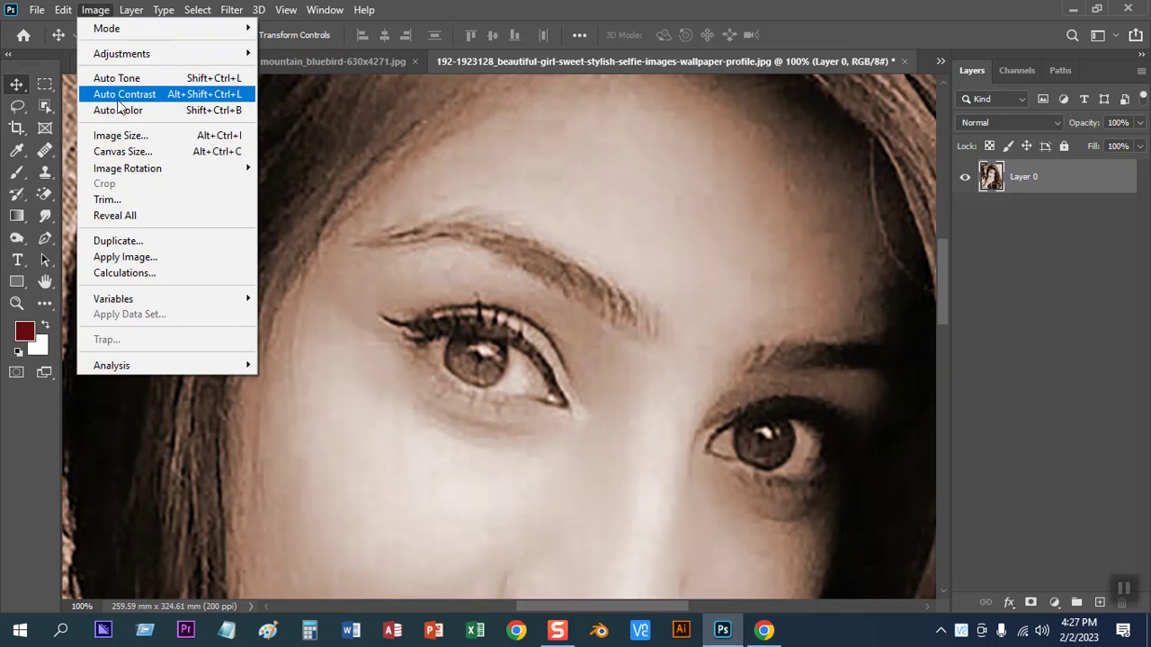
Resample the portrait to 300 pixels/inch, making it 3066 x 3834 px
left_click(121, 136)
double_click(710, 248)
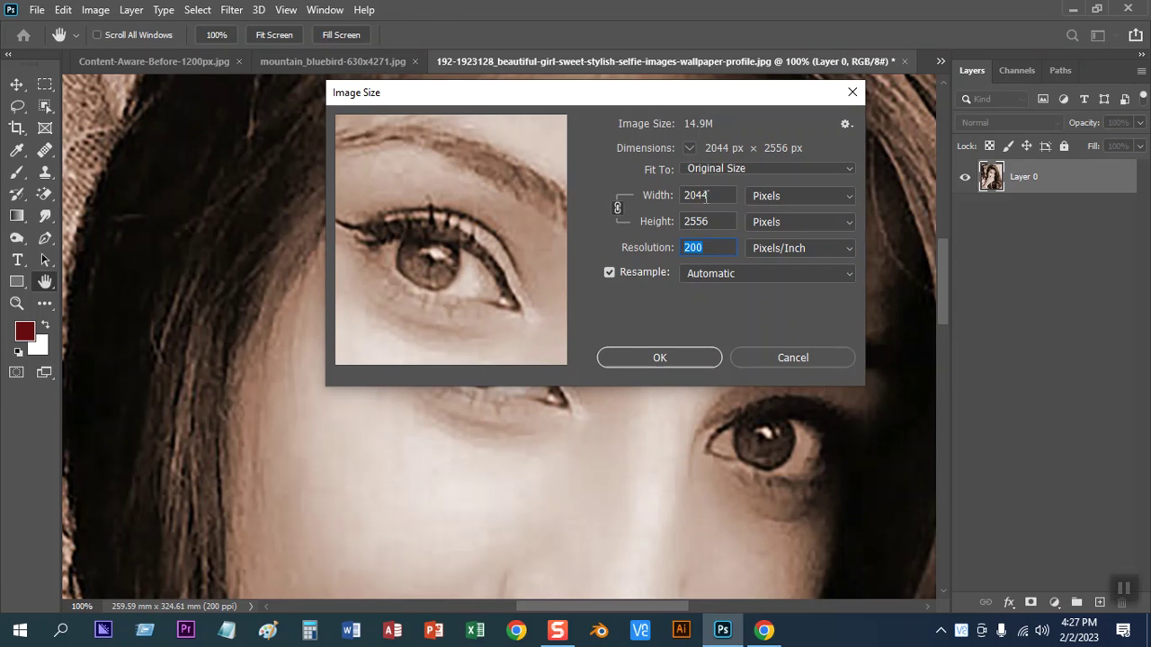
left_click(619, 210)
type("300")
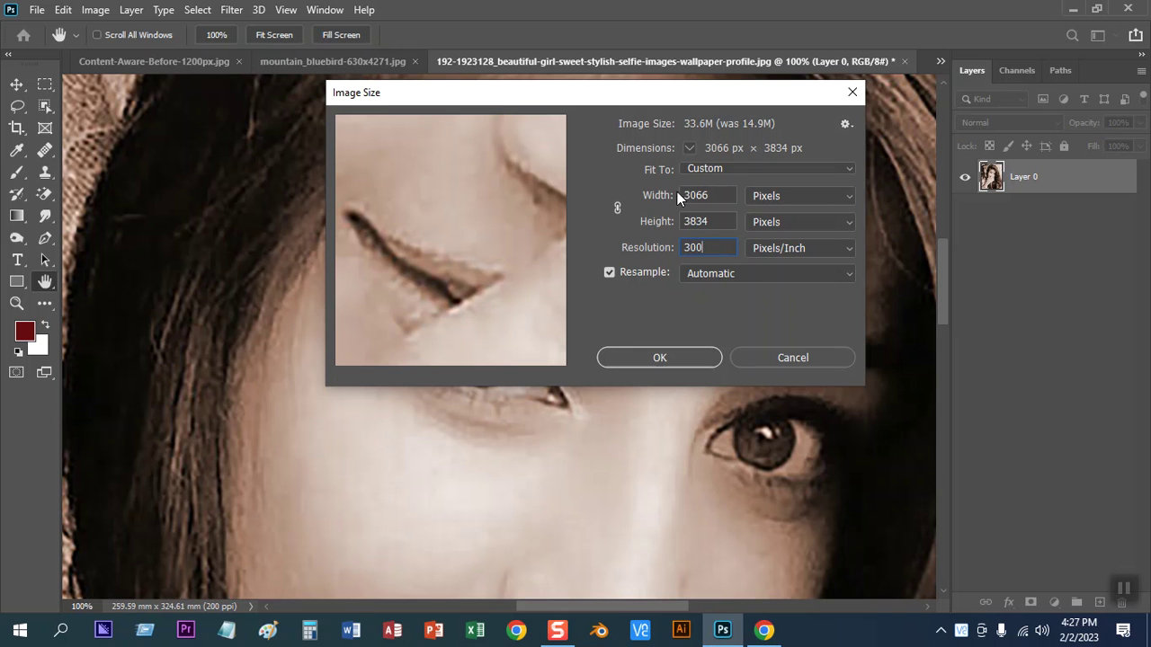
left_click(674, 354)
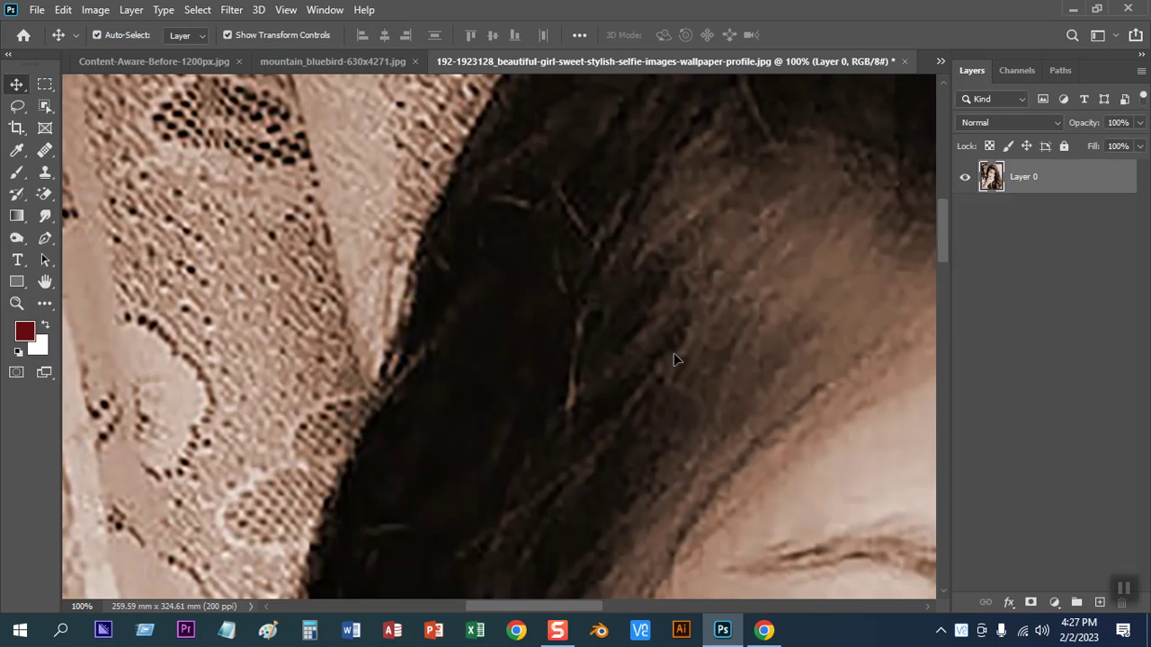
Zoom in on the left eye and eyebrow to inspect the resampled detail
key("ctrl+minus")
key("ctrl+minus")
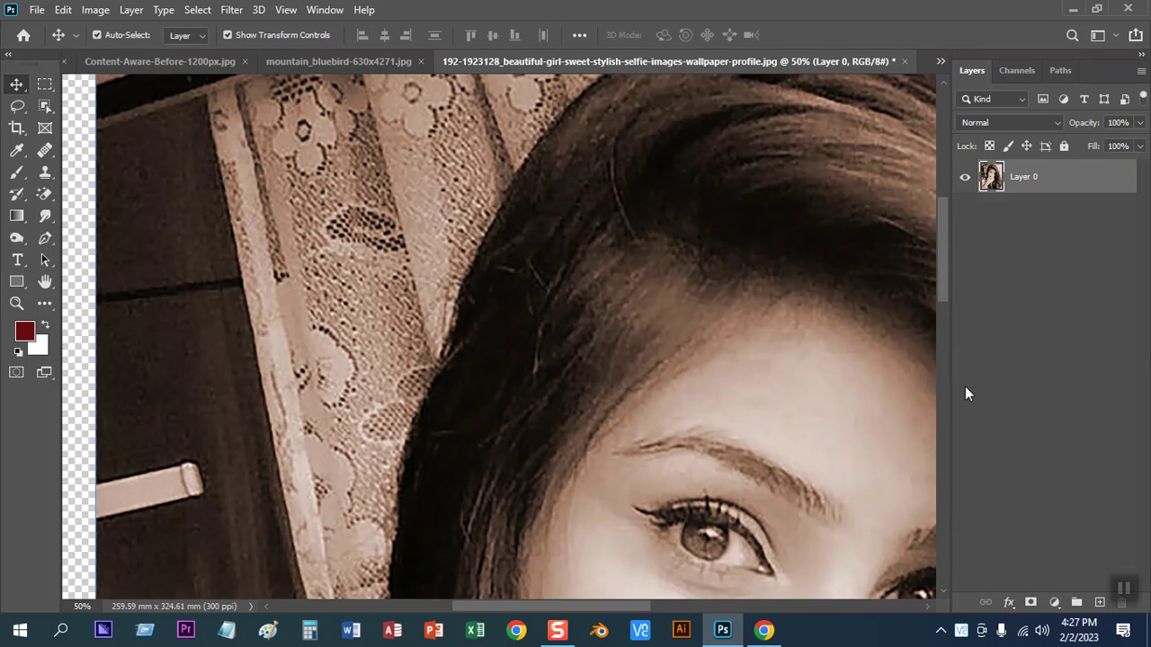
left_click_drag(734, 371, 513, 276)
key("ctrl+plus")
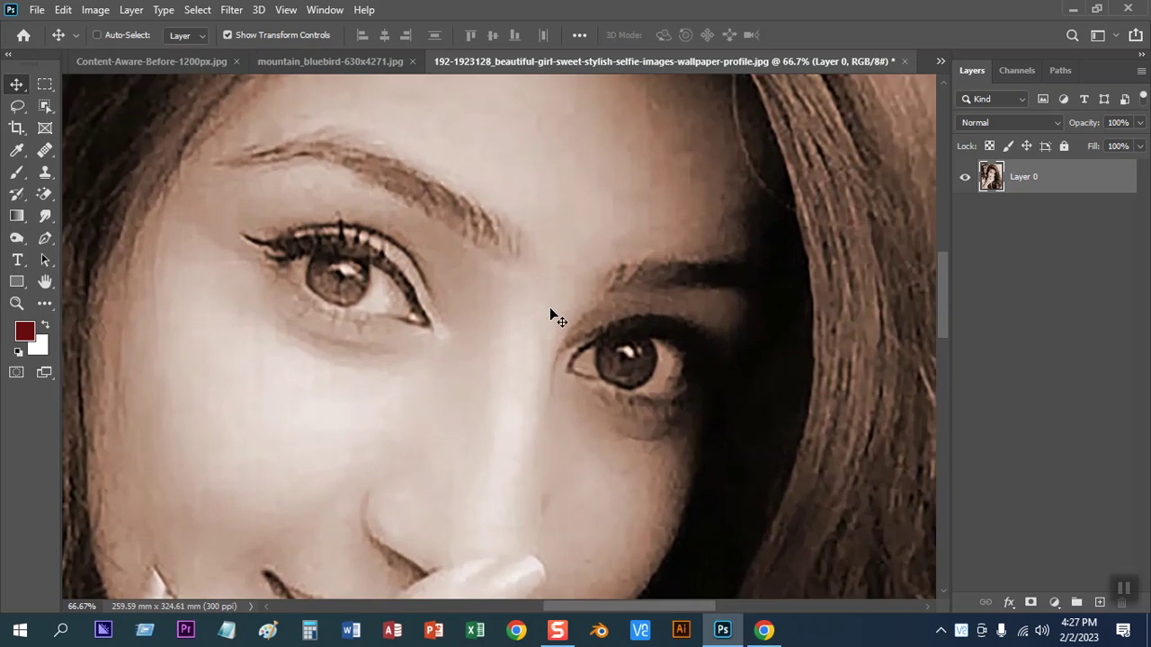
key("ctrl+plus")
left_click_drag(524, 308, 684, 429)
left_click_drag(619, 404, 658, 457)
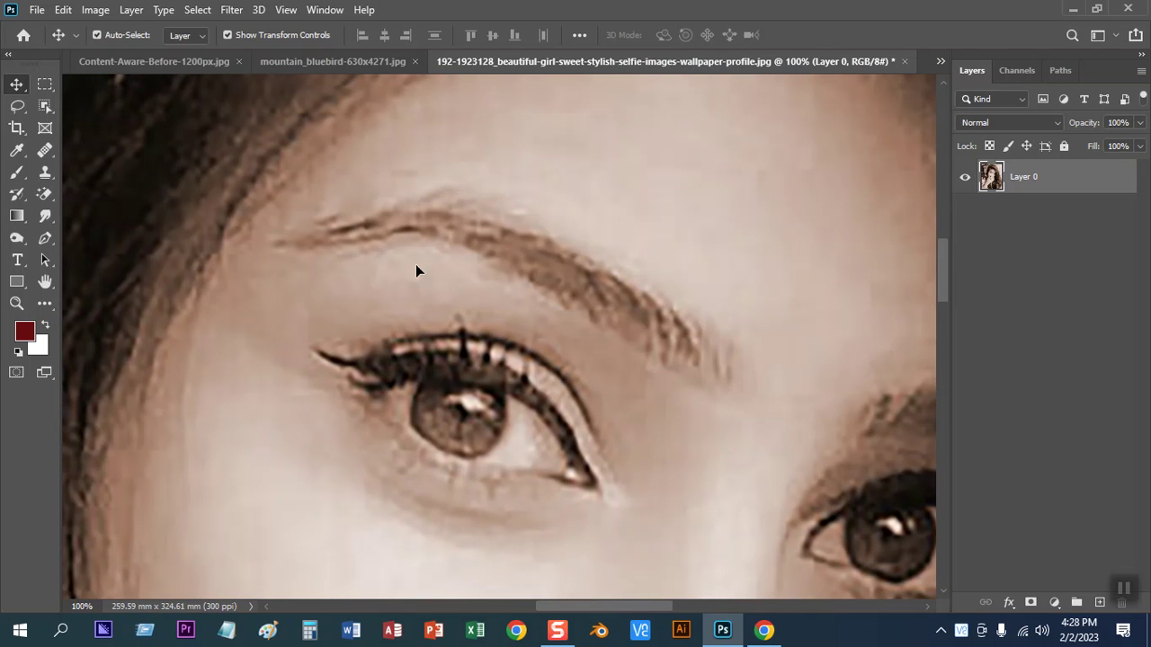
left_click(95, 10)
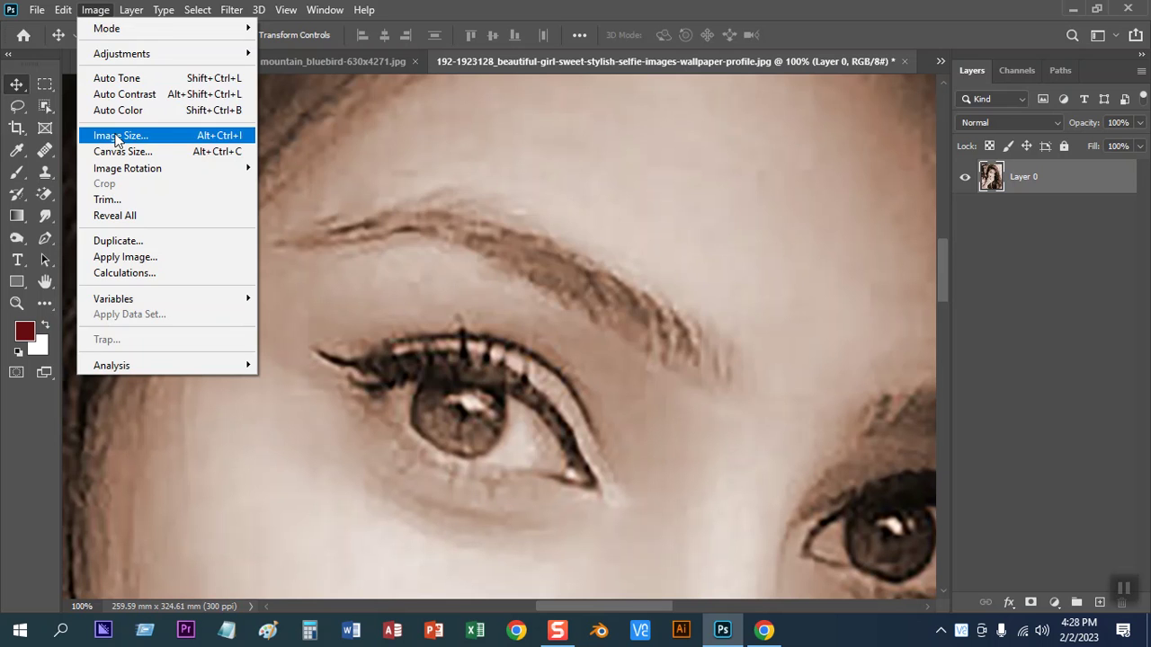
Cancel Image Size, fit the view, and nudge Layer 0 to cover the whole canvas
left_click(118, 137)
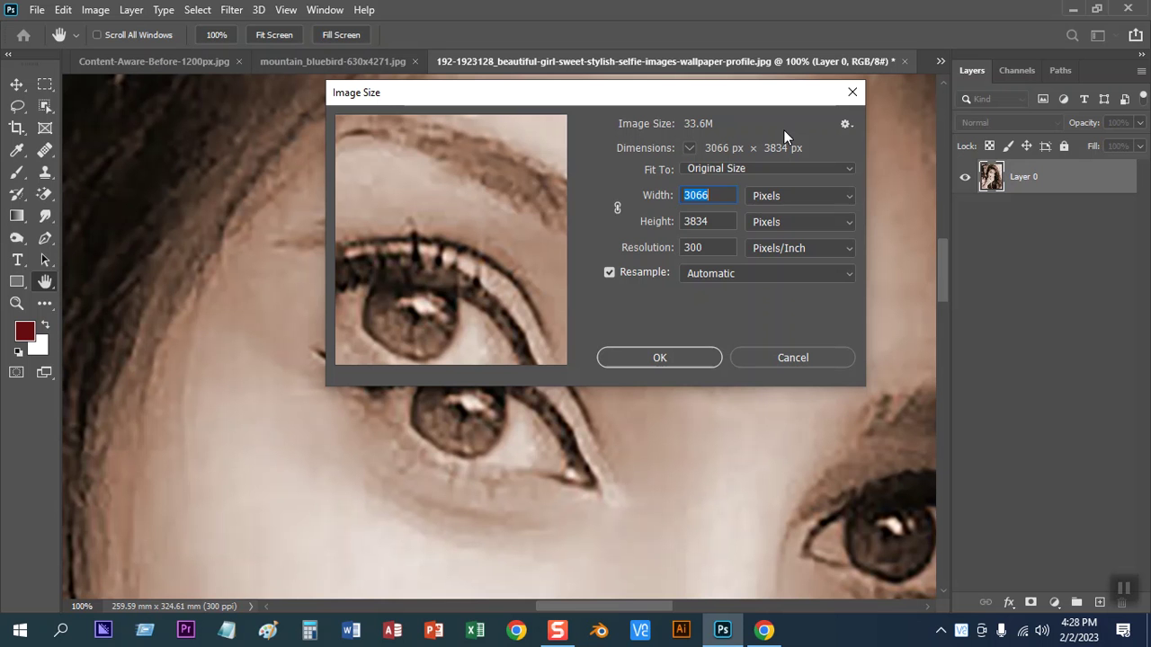
left_click(774, 359)
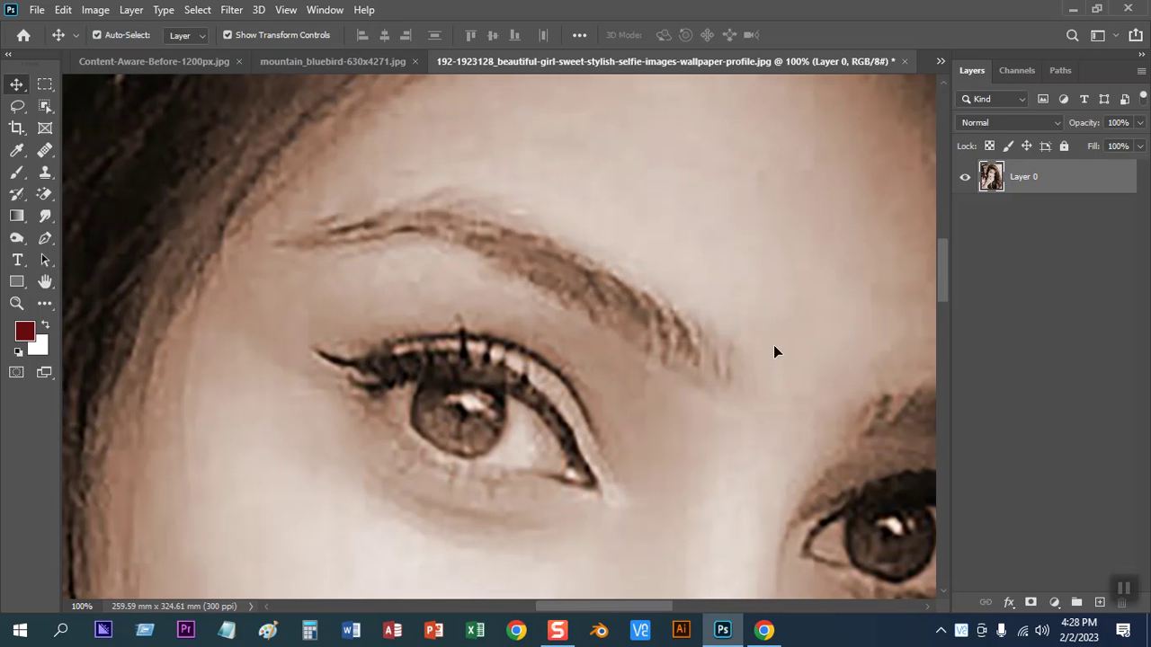
key("ctrl+0")
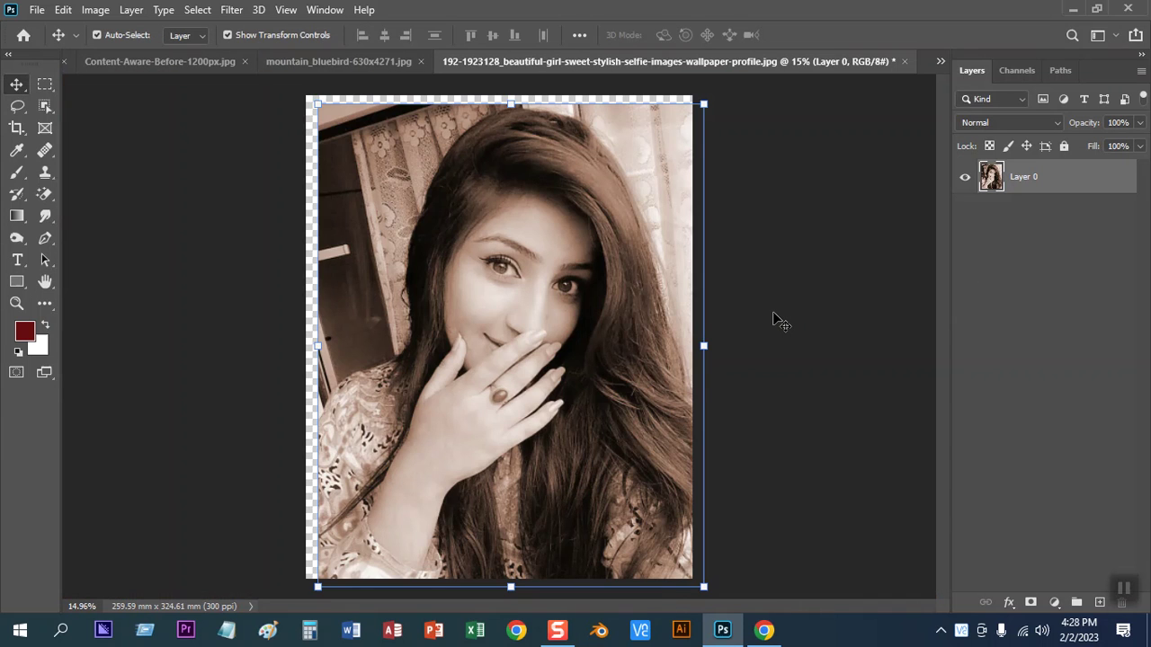
left_click_drag(531, 244, 518, 236)
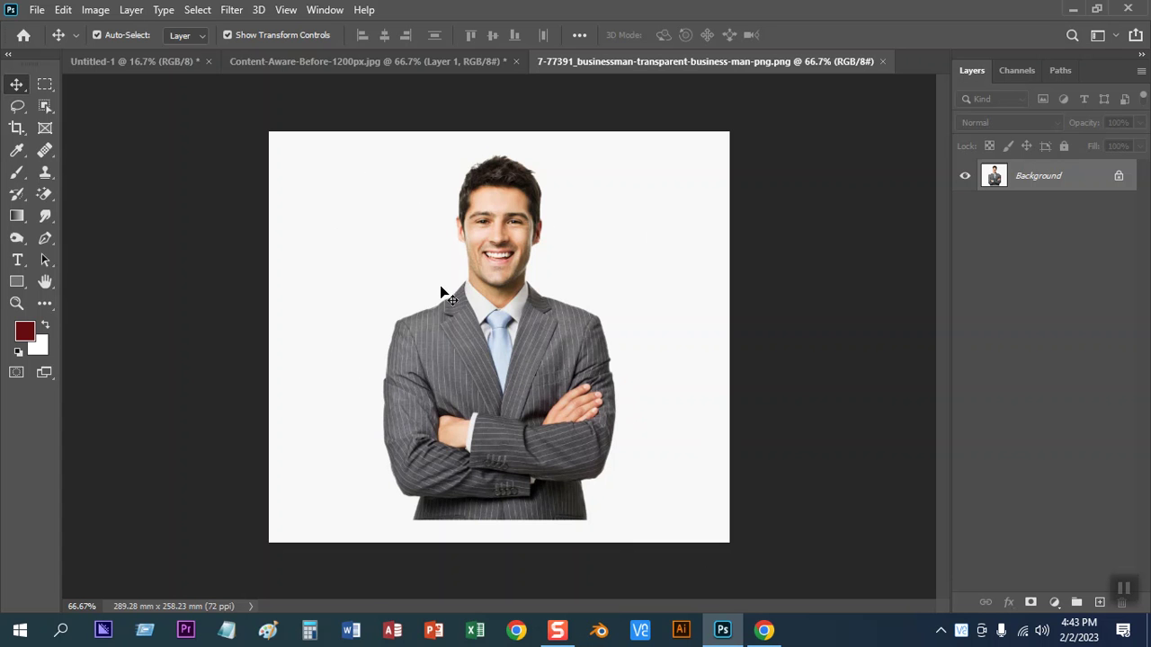
left_click(95, 10)
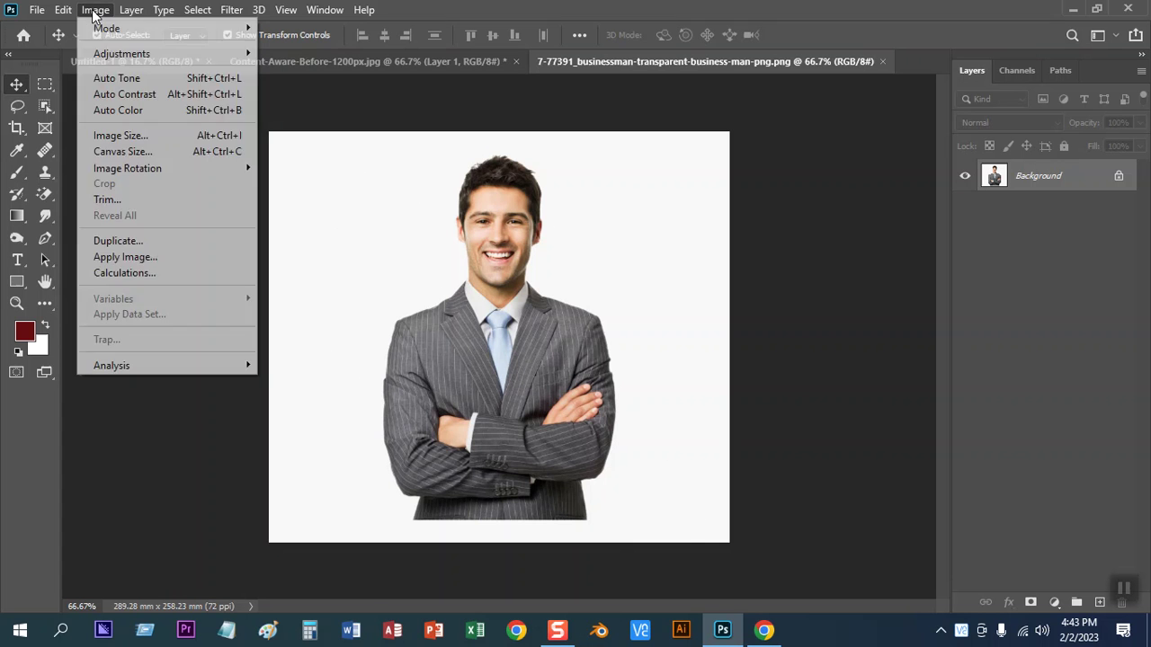
left_click(132, 141)
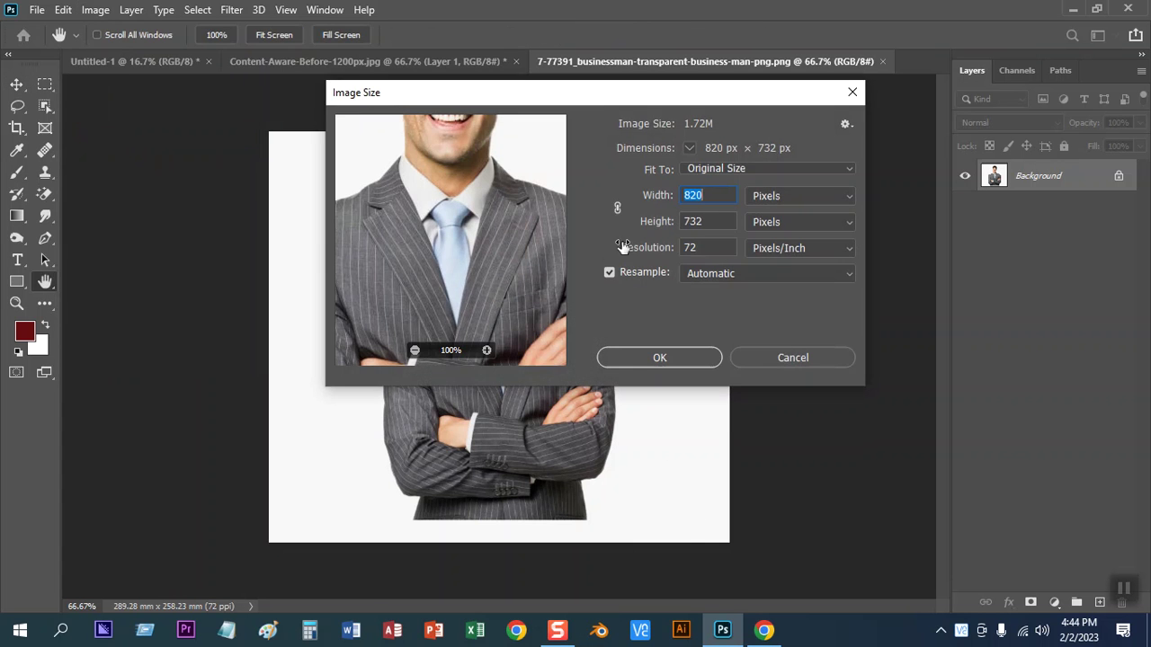
left_click_drag(702, 250, 661, 247)
type("3")
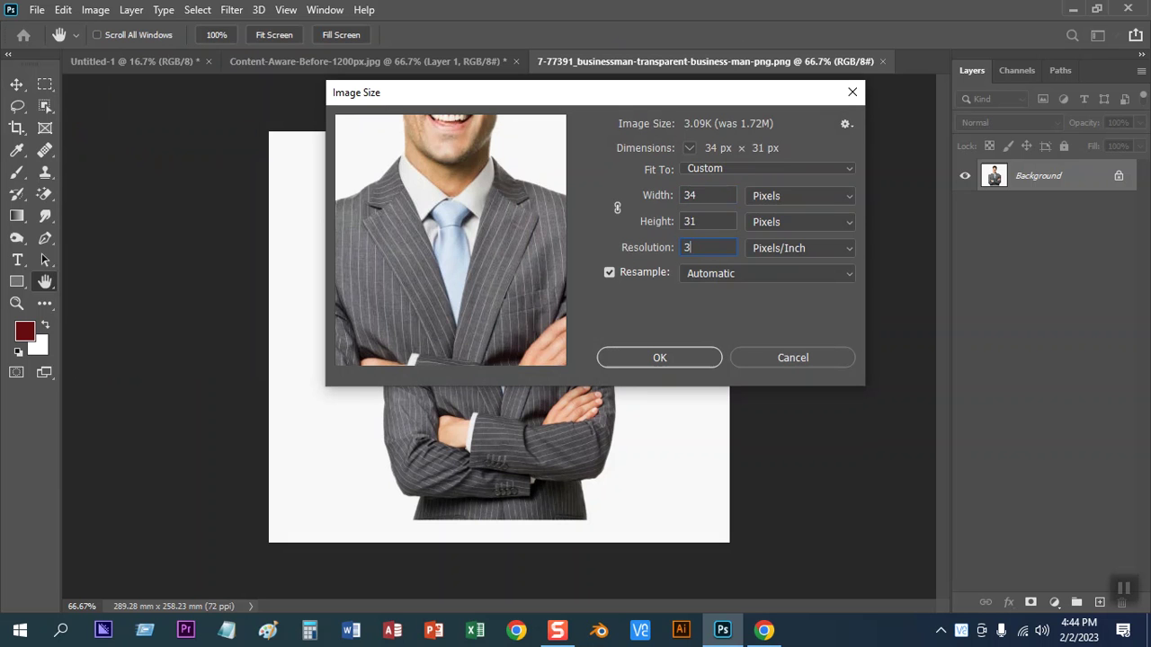
type("00")
left_click(639, 360)
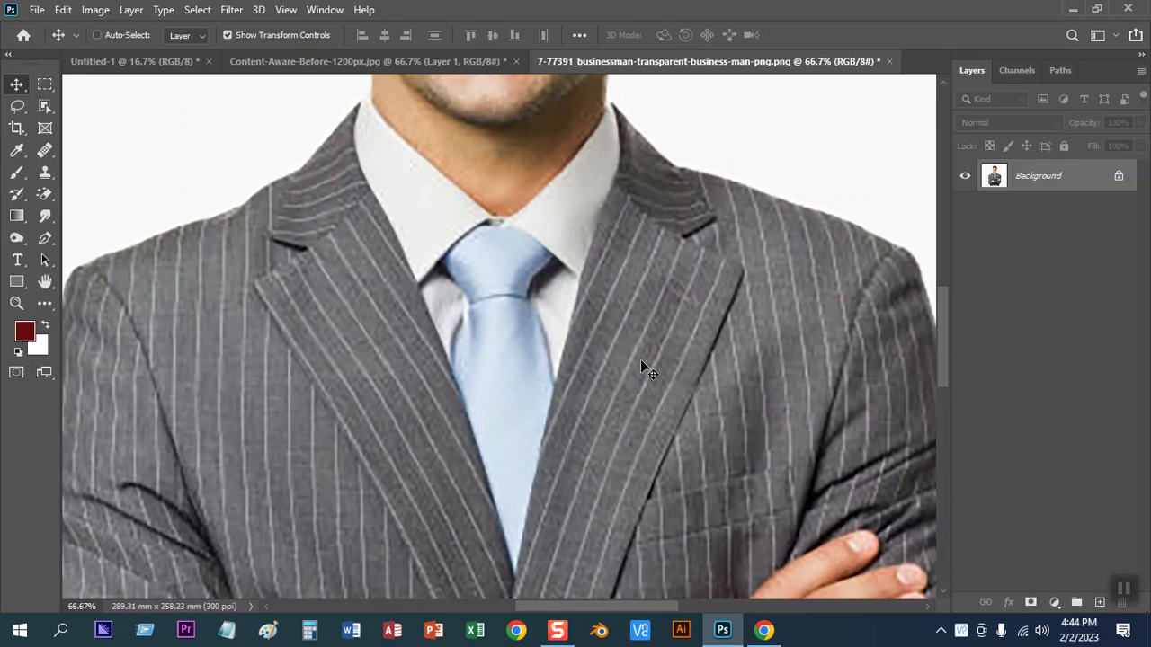
key("ctrl+z")
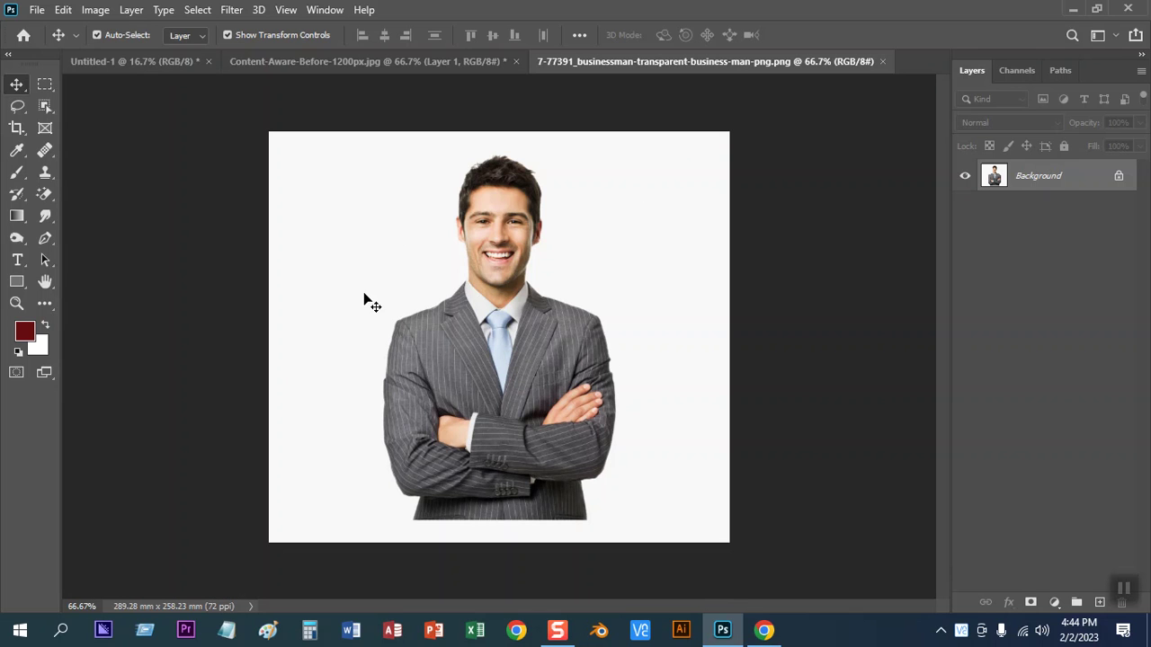
left_click(16, 129)
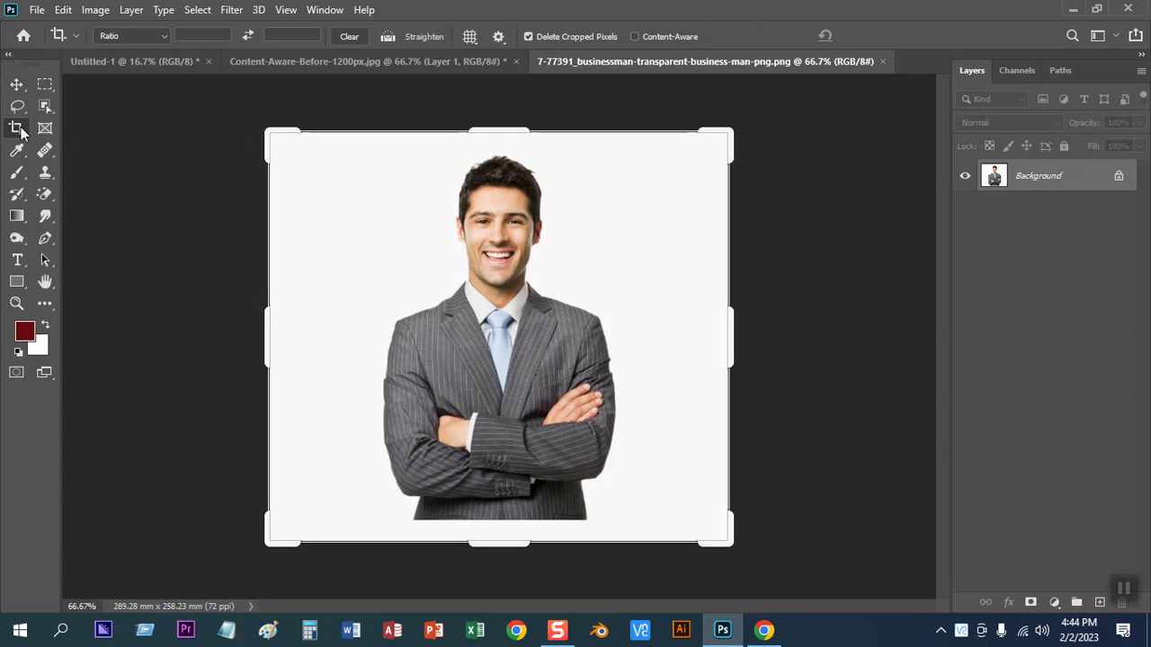
Crop the businessman photo to a narrow head-and-shoulders frame, about 111.5 x 151.3 mm
left_click_drag(268, 331, 339, 335)
left_click_drag(658, 362, 595, 339)
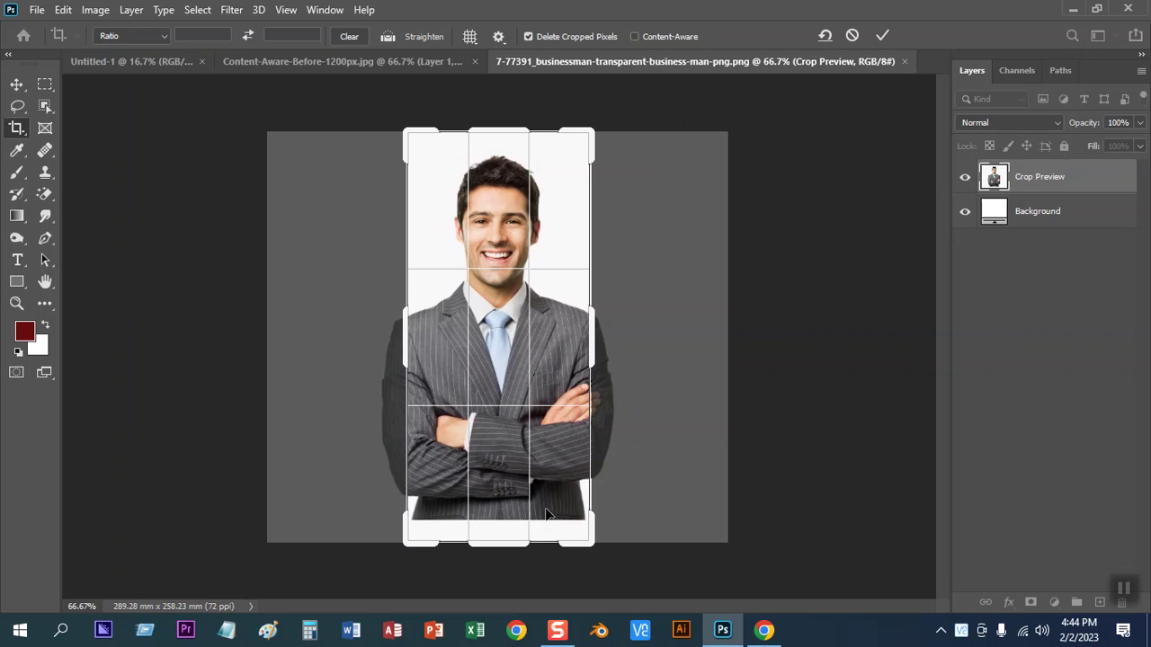
mouse_move(500, 544)
left_mouse_down()
mouse_move(500, 386)
mouse_move(500, 467)
left_mouse_up()
left_click(883, 36)
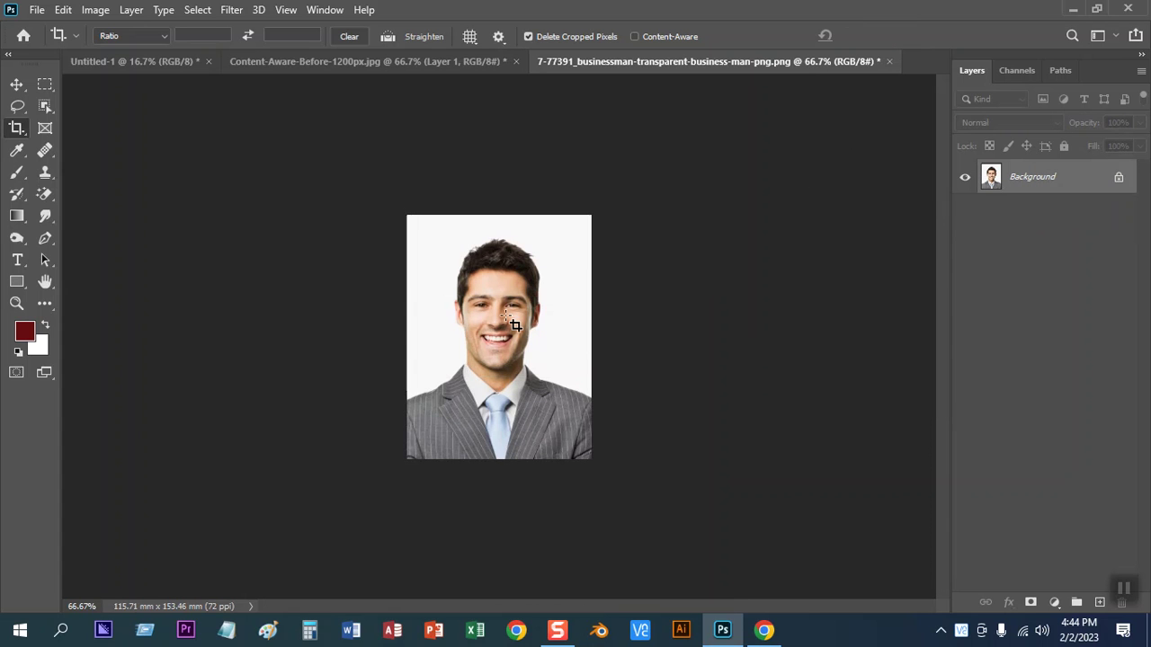
Confirm the cropped size is 328 x 435 px, then switch to Chrome
left_click(102, 10)
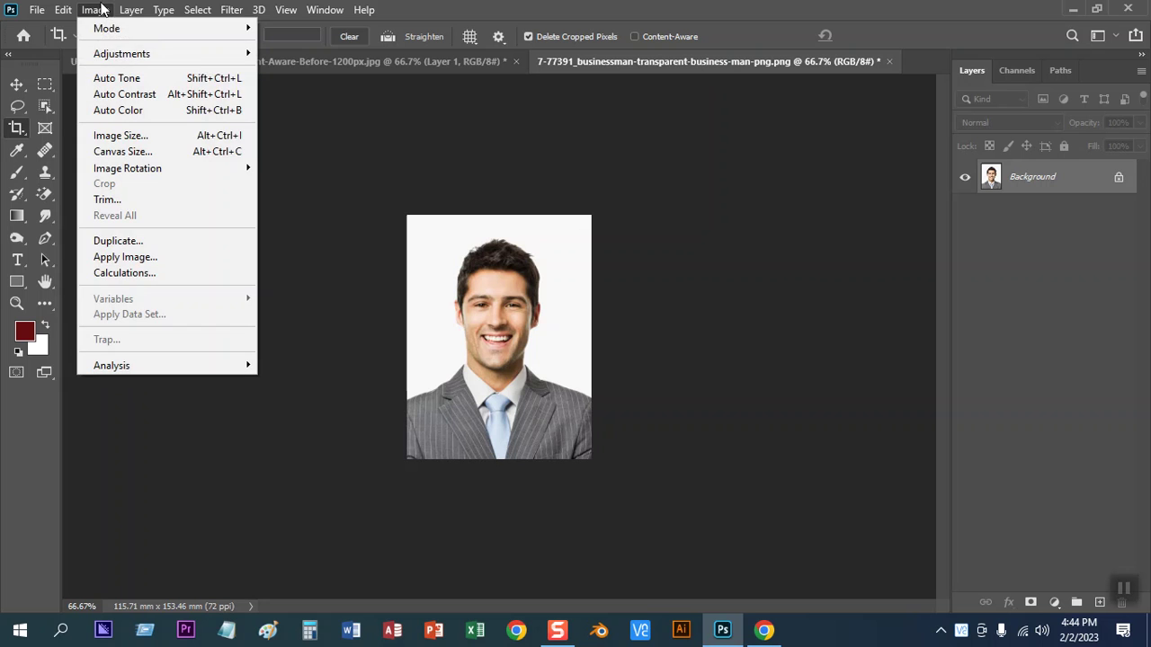
left_click(115, 136)
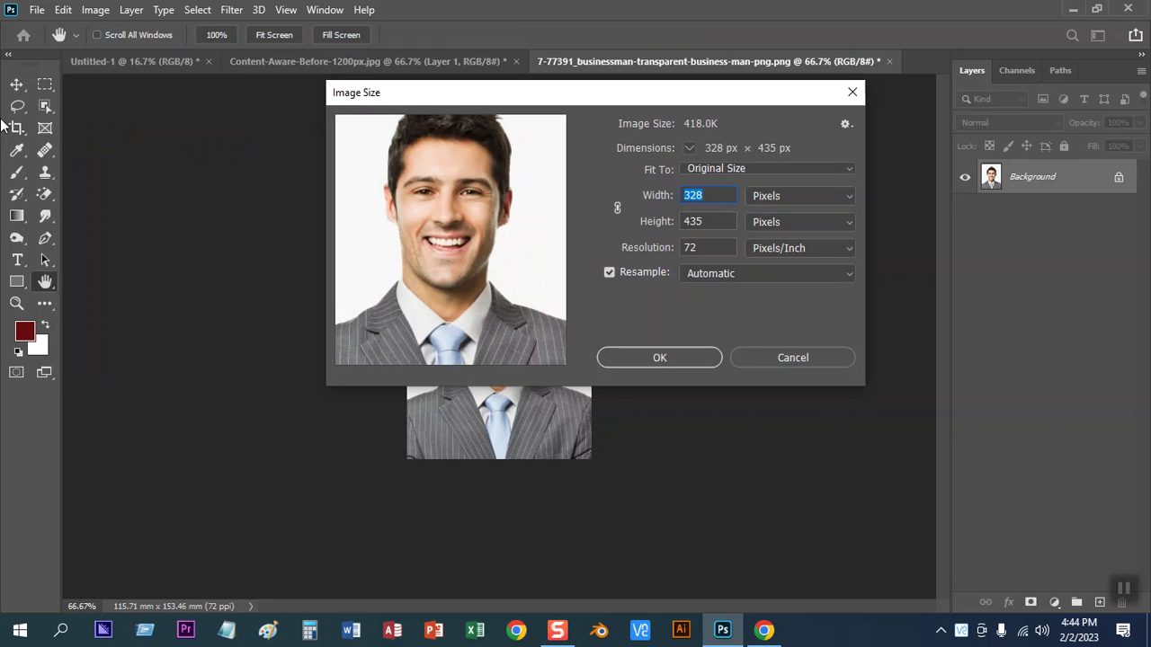
key("c")
left_click(818, 366)
left_click(779, 633)
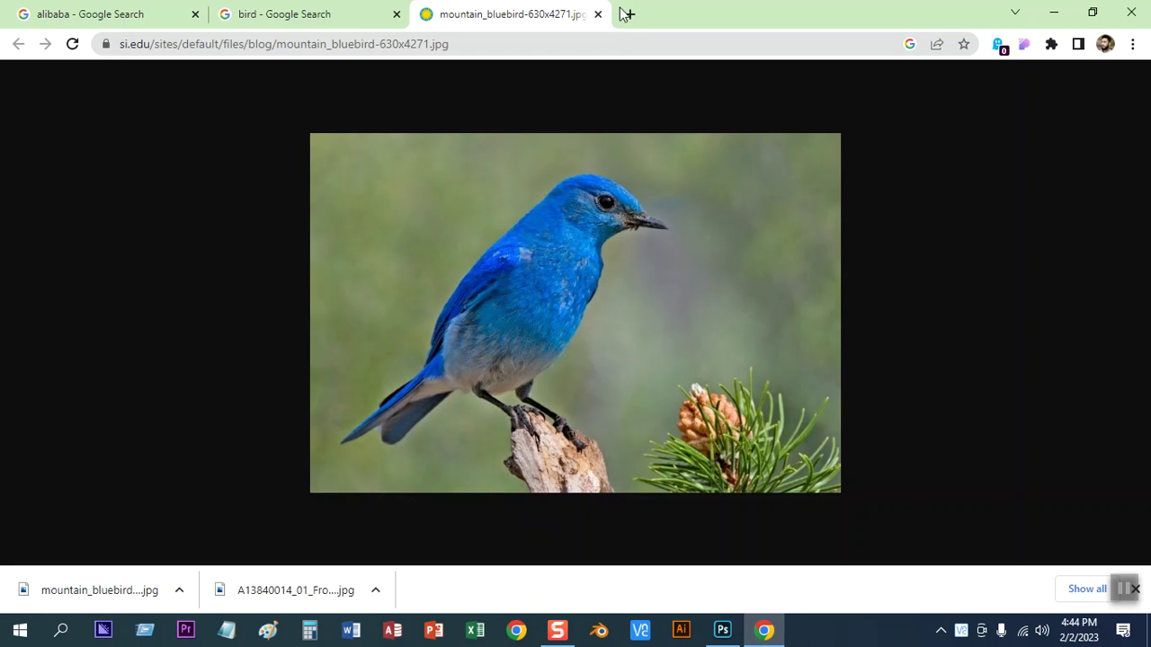
Search Google Images for 'passport size in bangladesh' and view the 40 x 50 mm specification
left_click(628, 14)
left_click(440, 334)
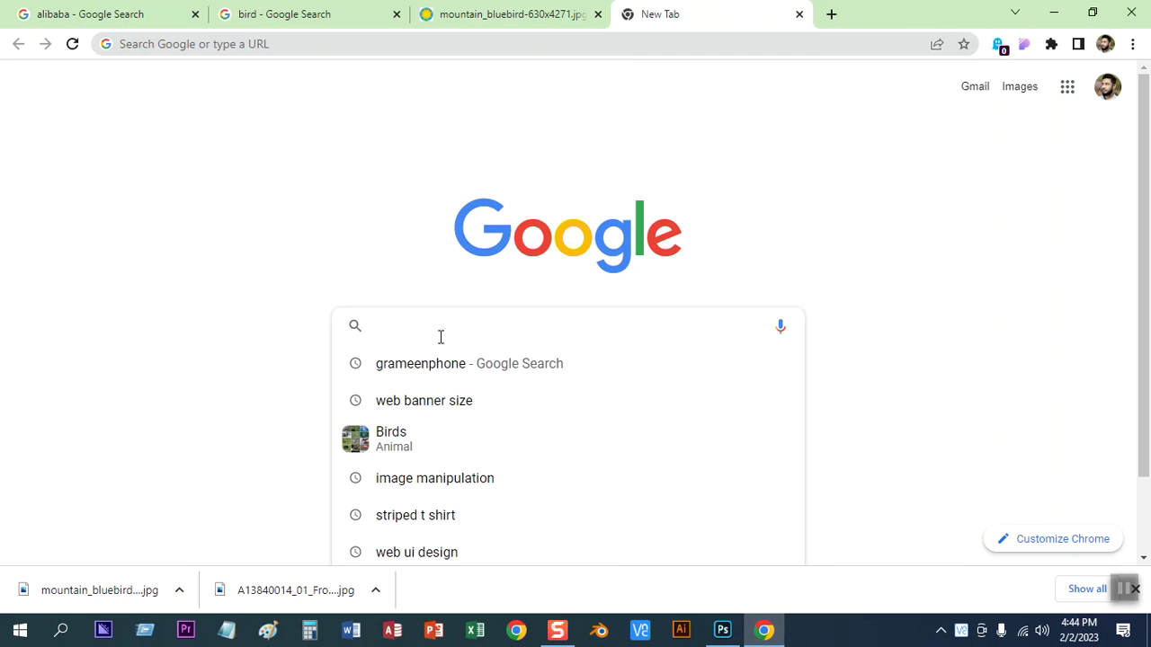
type("pass")
left_click(448, 366)
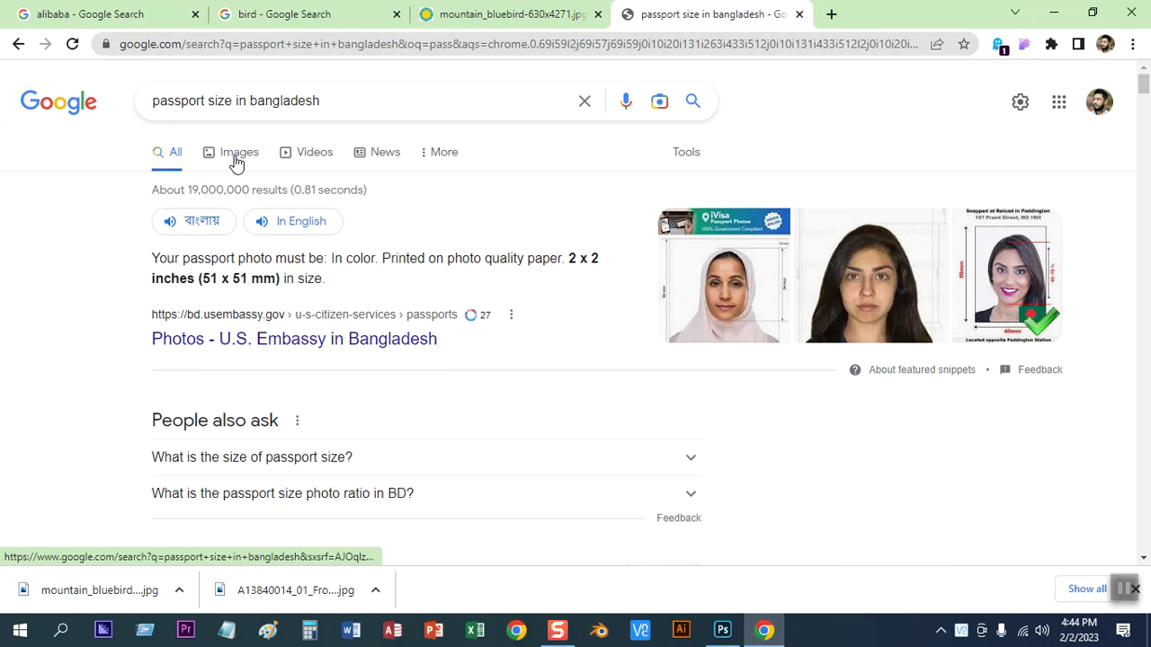
left_click(236, 157)
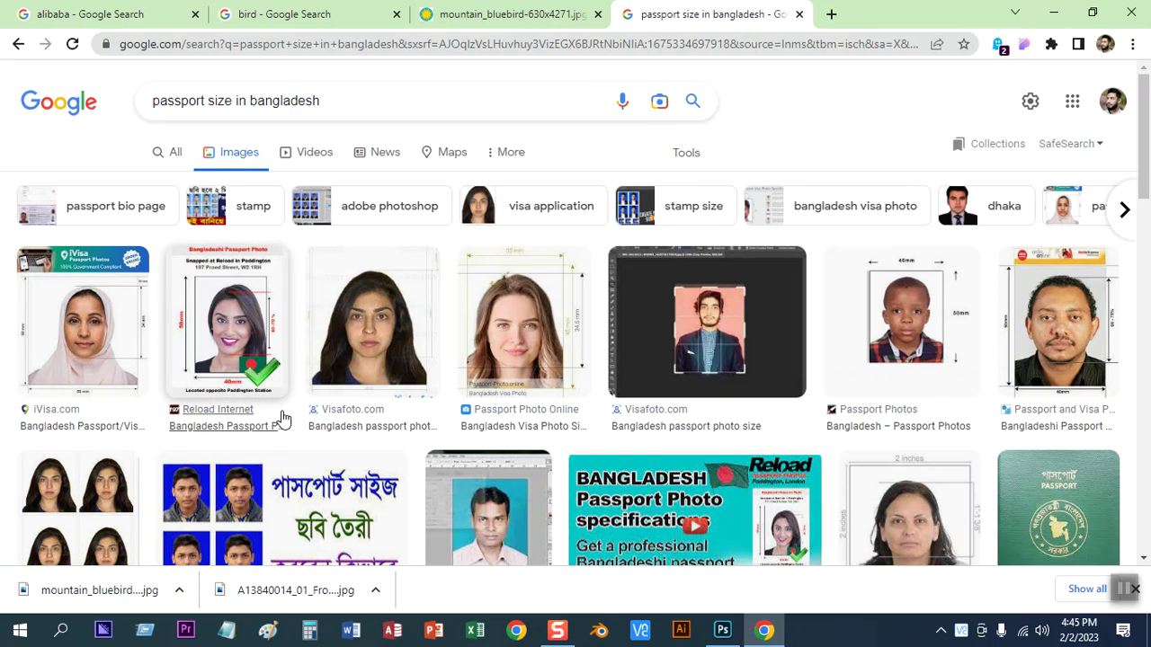
scroll(282, 419, "down", 1)
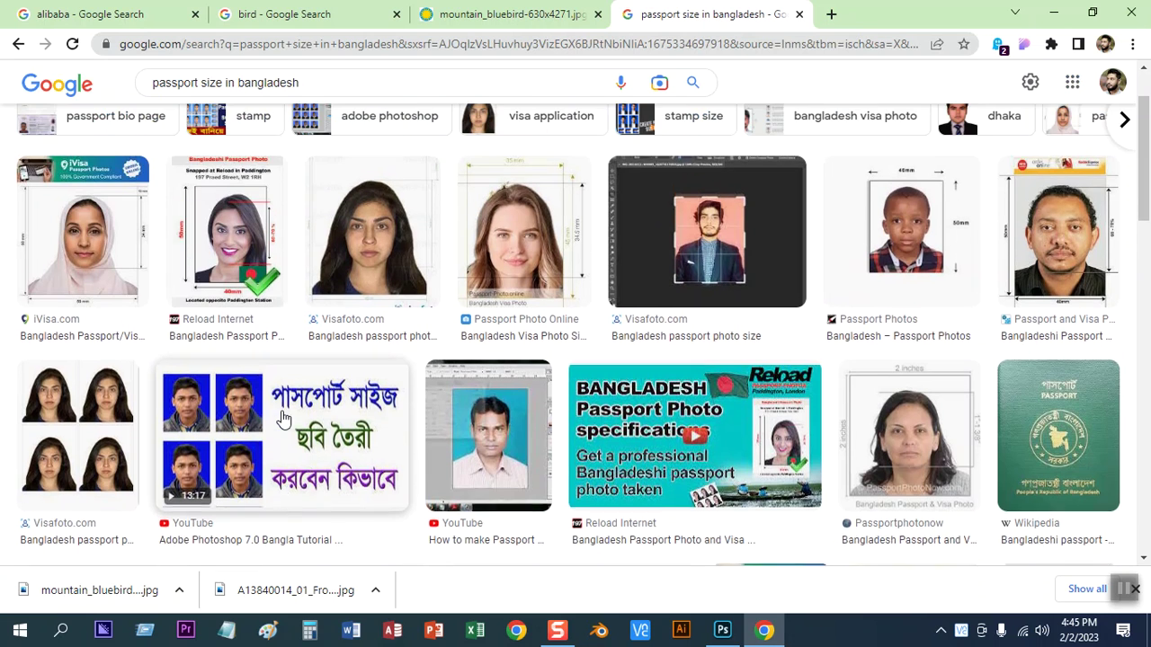
scroll(281, 420, "up", 1)
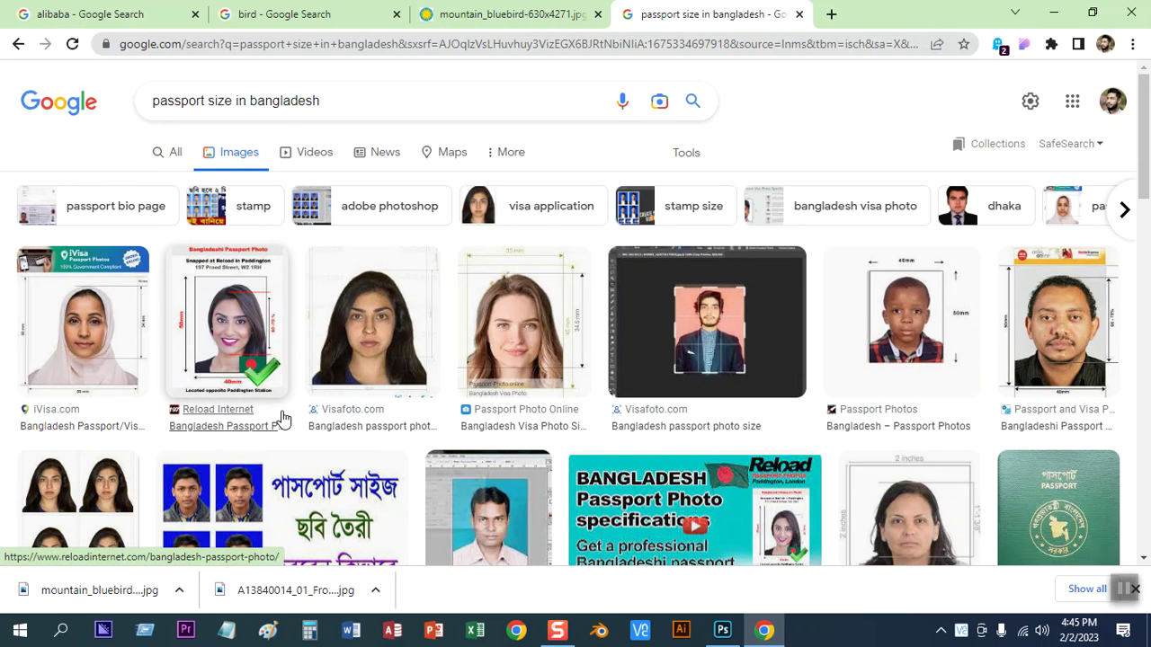
left_click(281, 419)
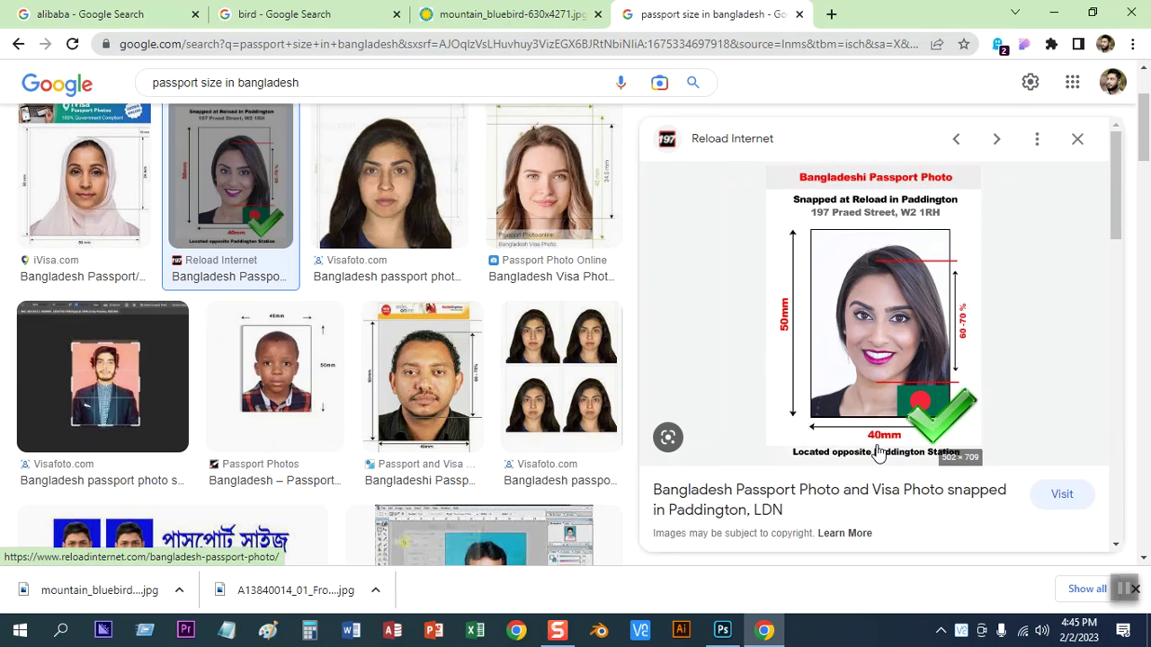
left_click(722, 630)
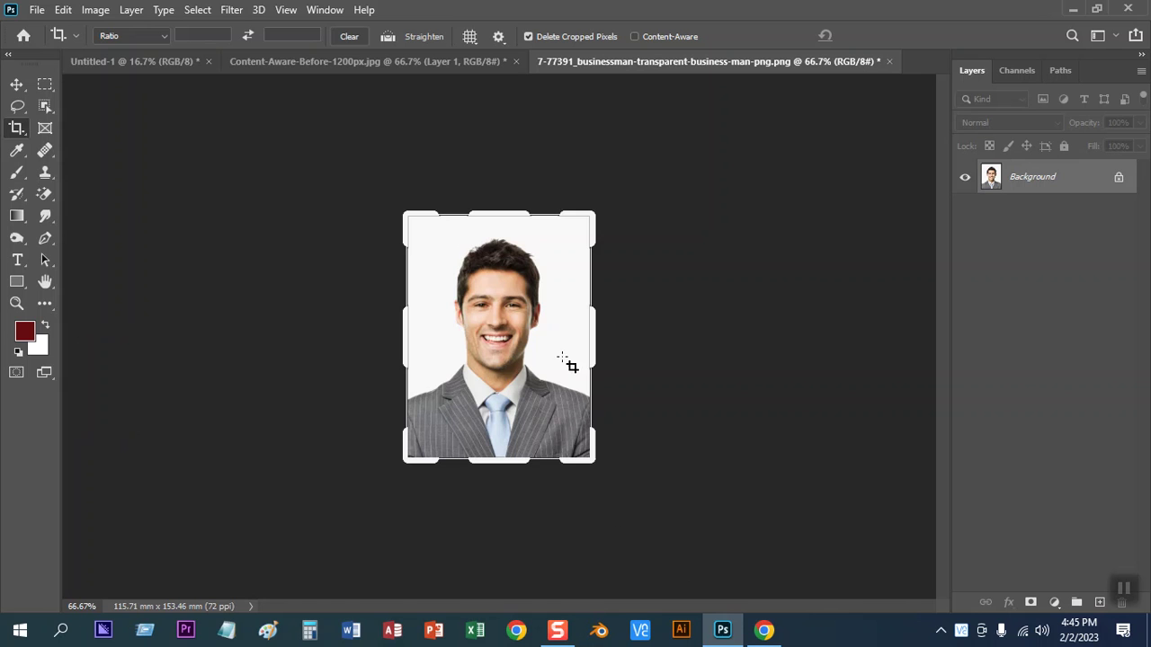
left_click(16, 84)
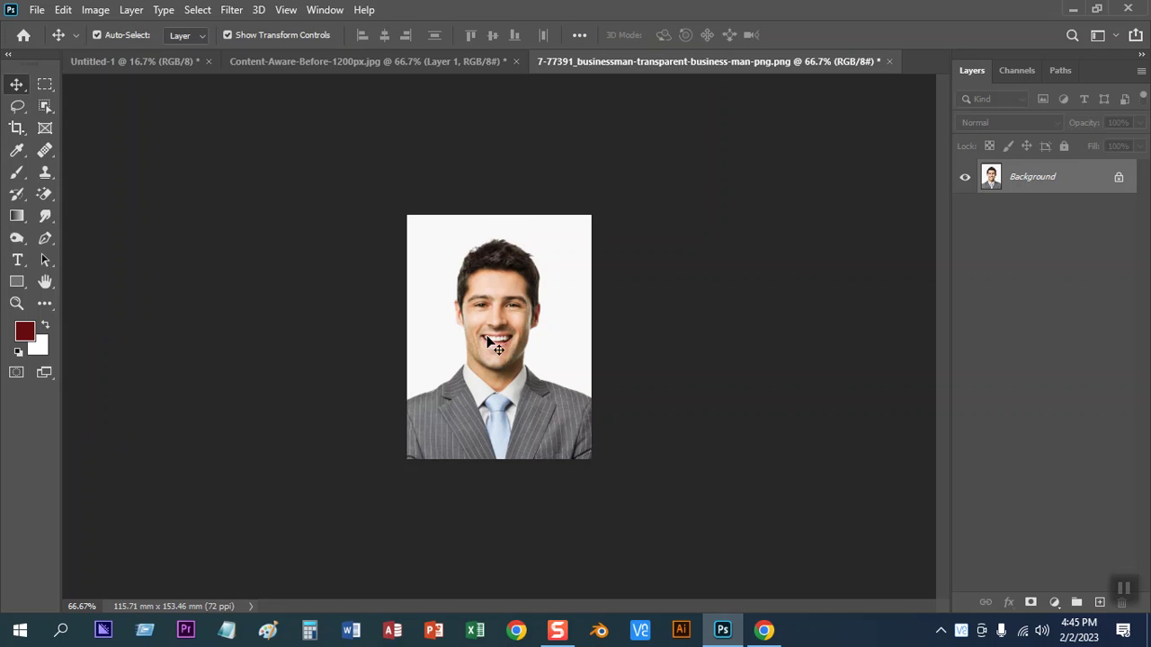
left_click(89, 9)
left_click(133, 136)
left_click(787, 199)
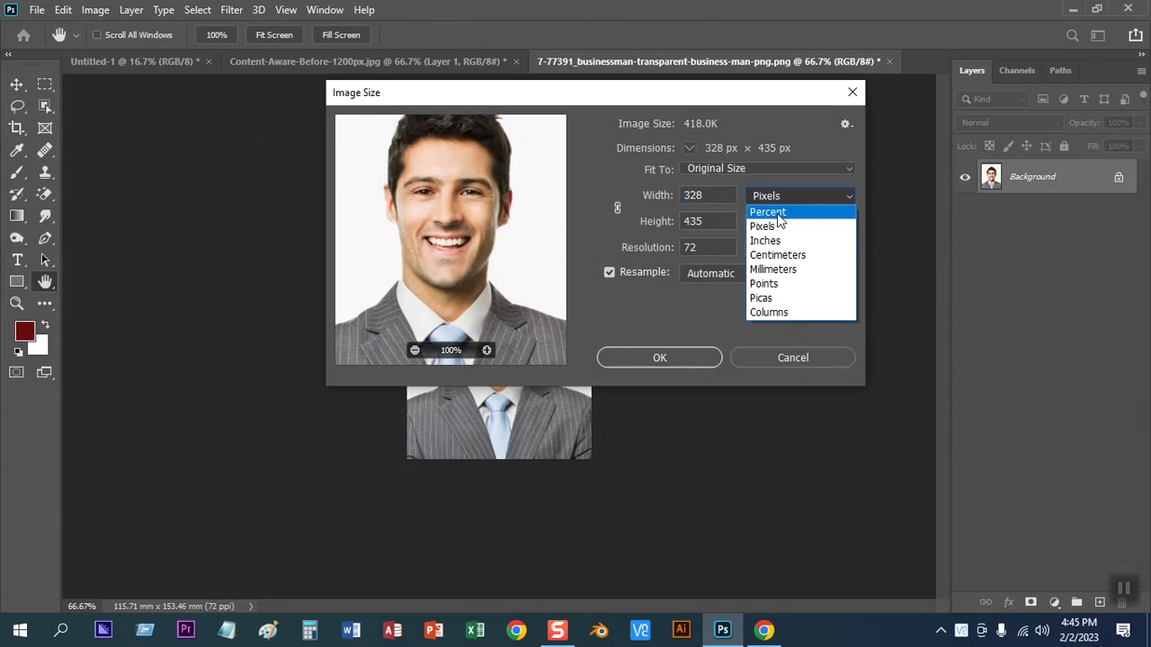
left_click(771, 269)
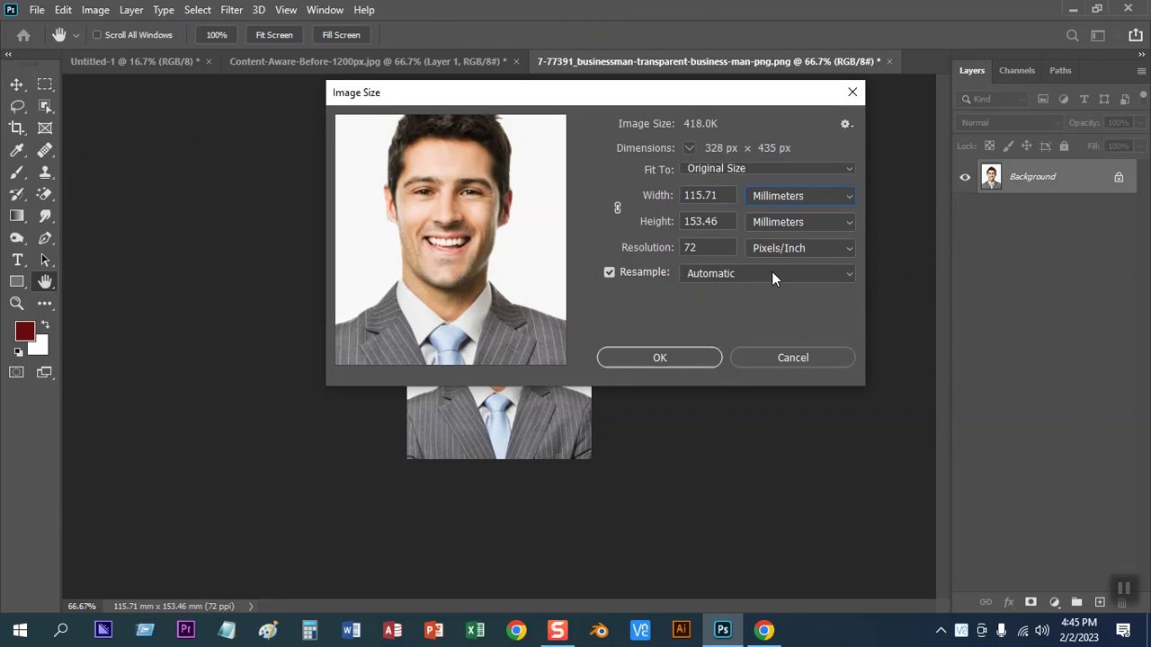
mouse_move(686, 196)
left_mouse_down()
mouse_move(729, 198)
mouse_move(726, 228)
left_mouse_up()
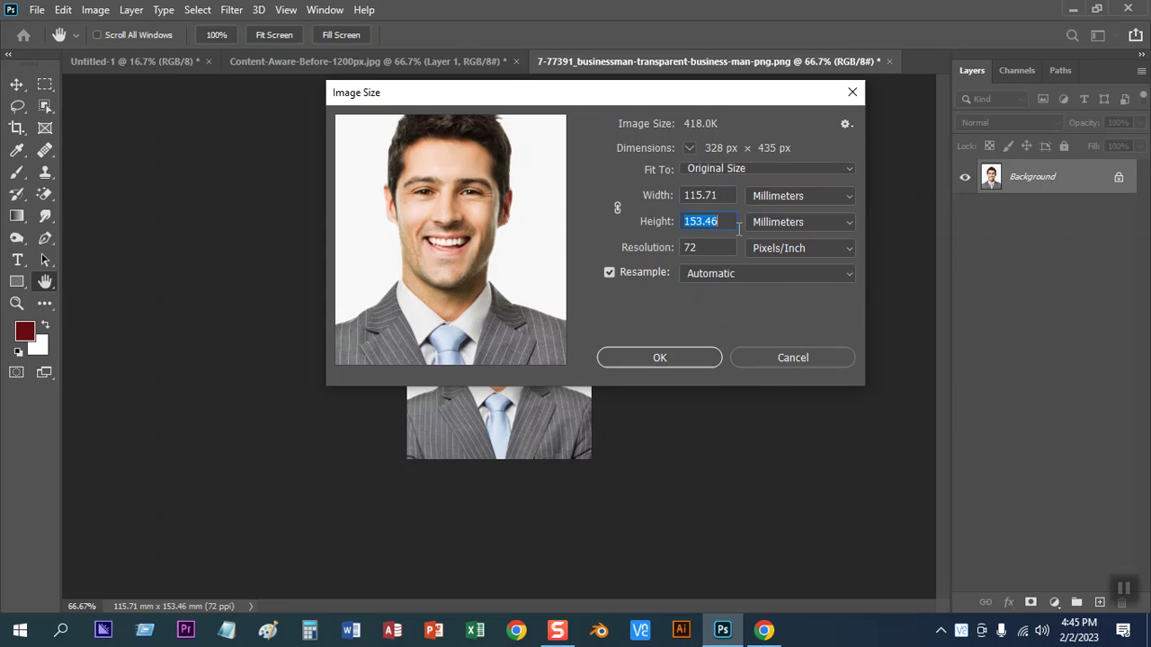
left_click(730, 245)
left_click(710, 195)
left_click_drag(711, 195, 672, 196)
type("3")
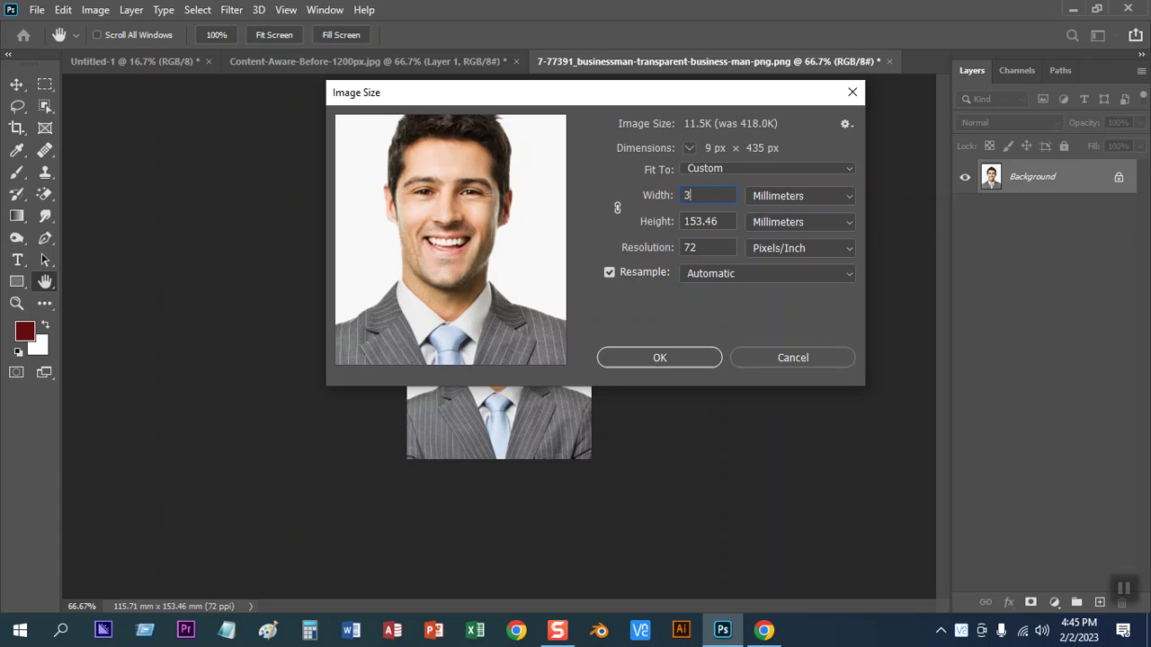
type("5")
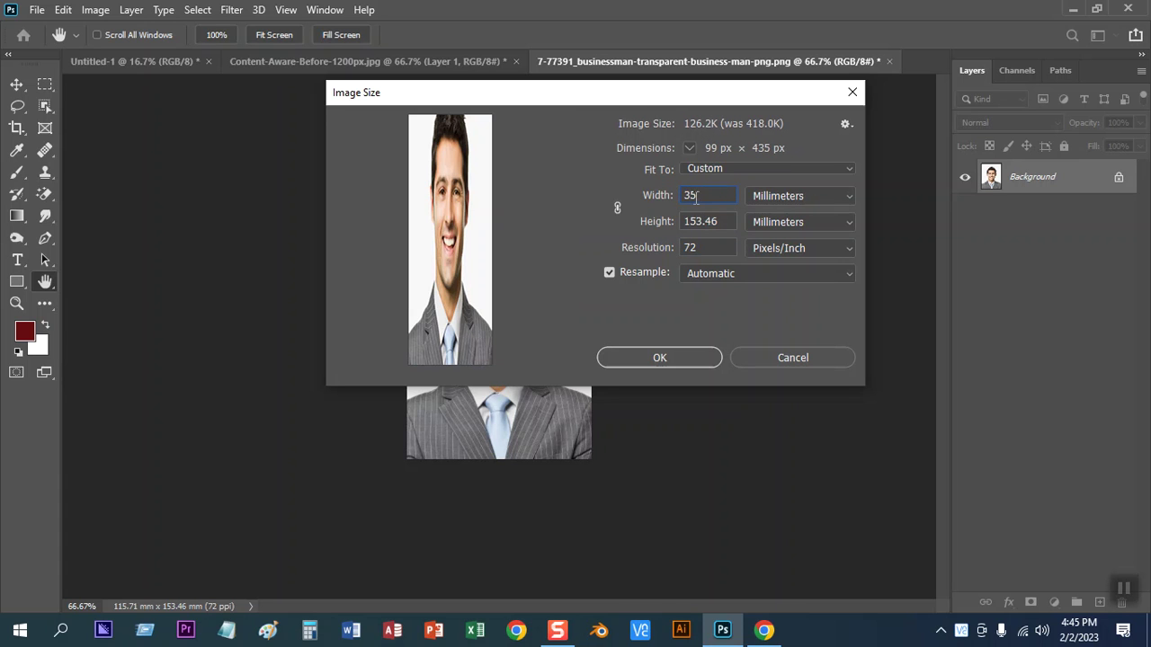
left_click_drag(687, 221, 719, 222)
left_click(812, 361)
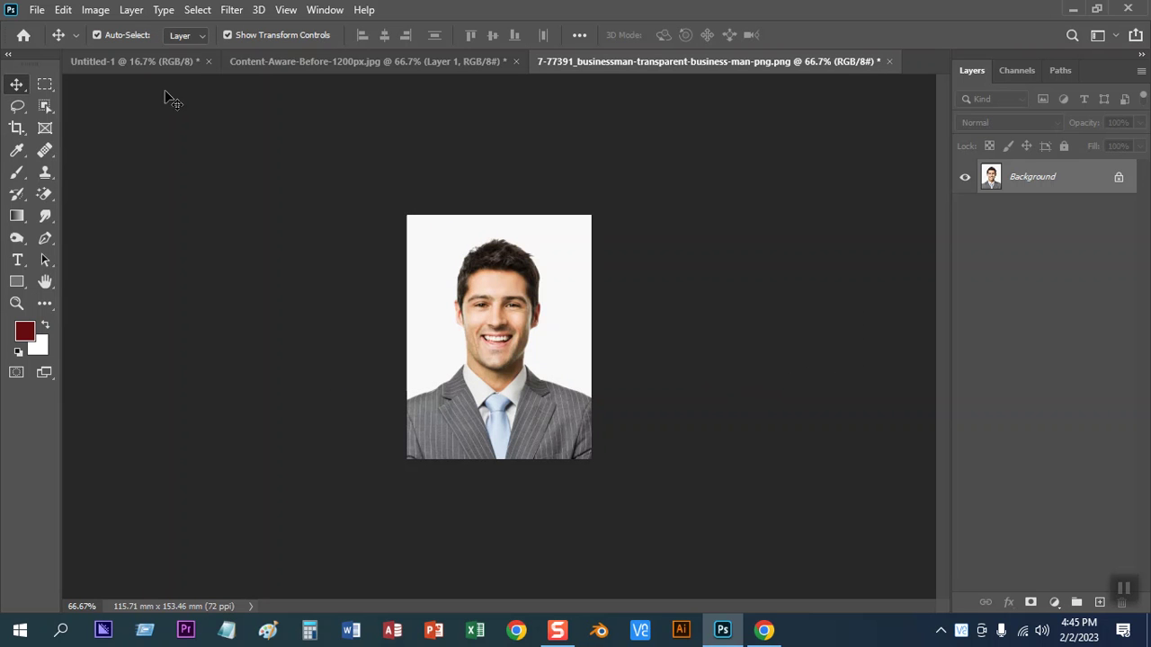
left_click(96, 10)
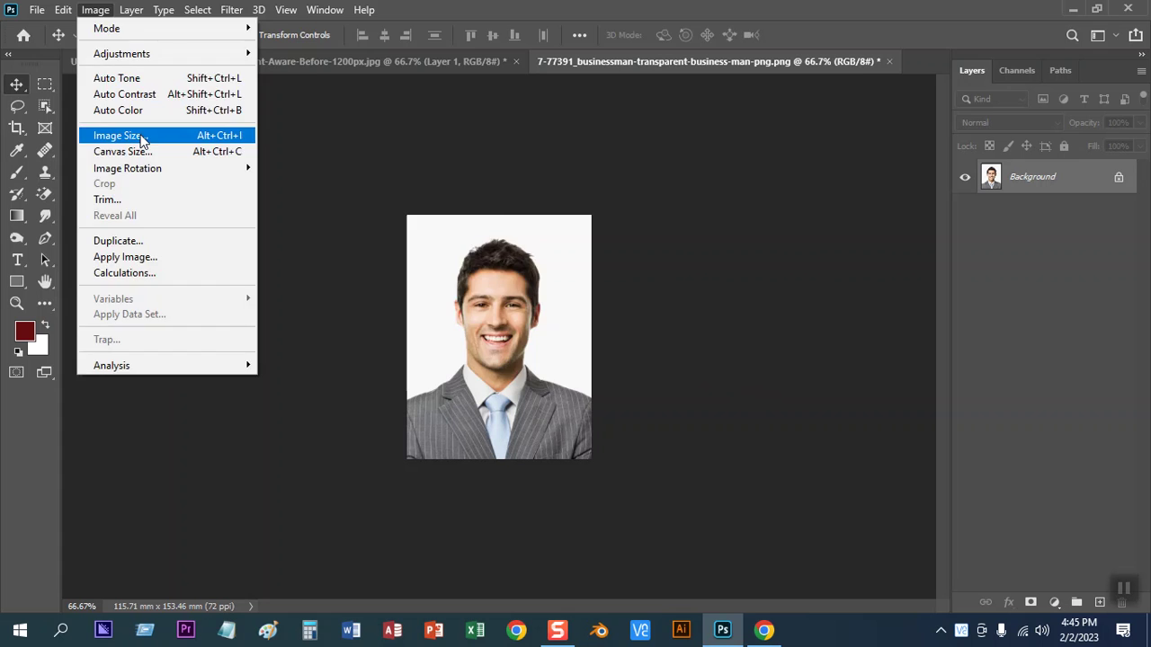
In Image Size, switch units to millimetres and enter a 35 mm width, then close
left_click(120, 136)
left_click(775, 196)
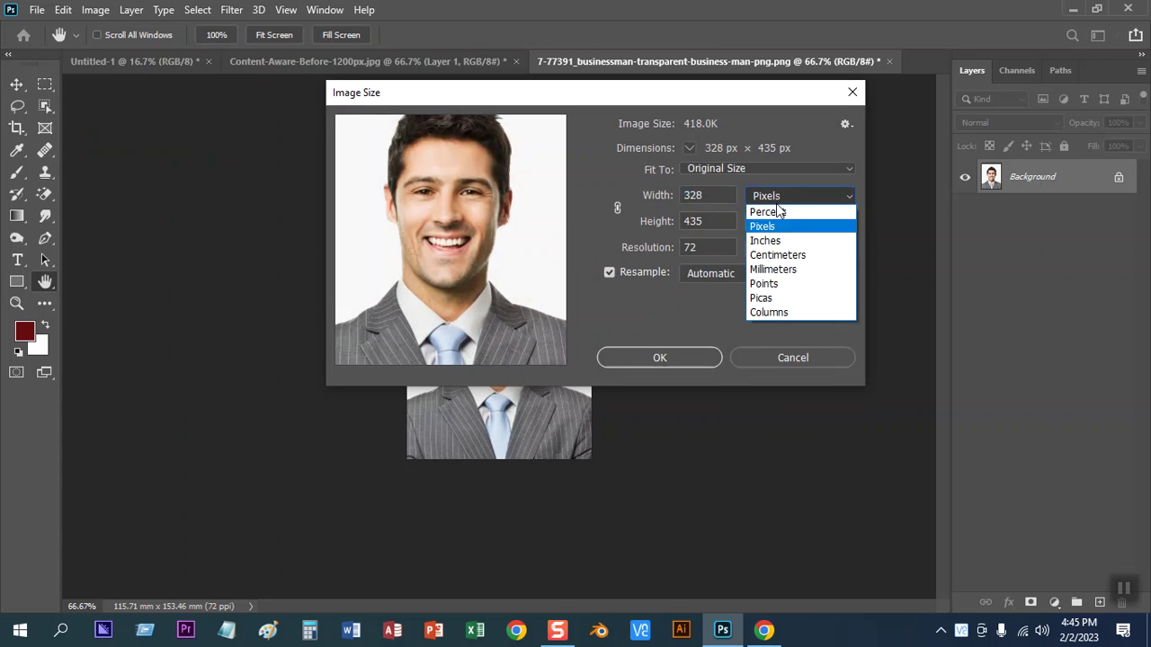
left_click(789, 270)
left_click_drag(722, 198, 677, 191)
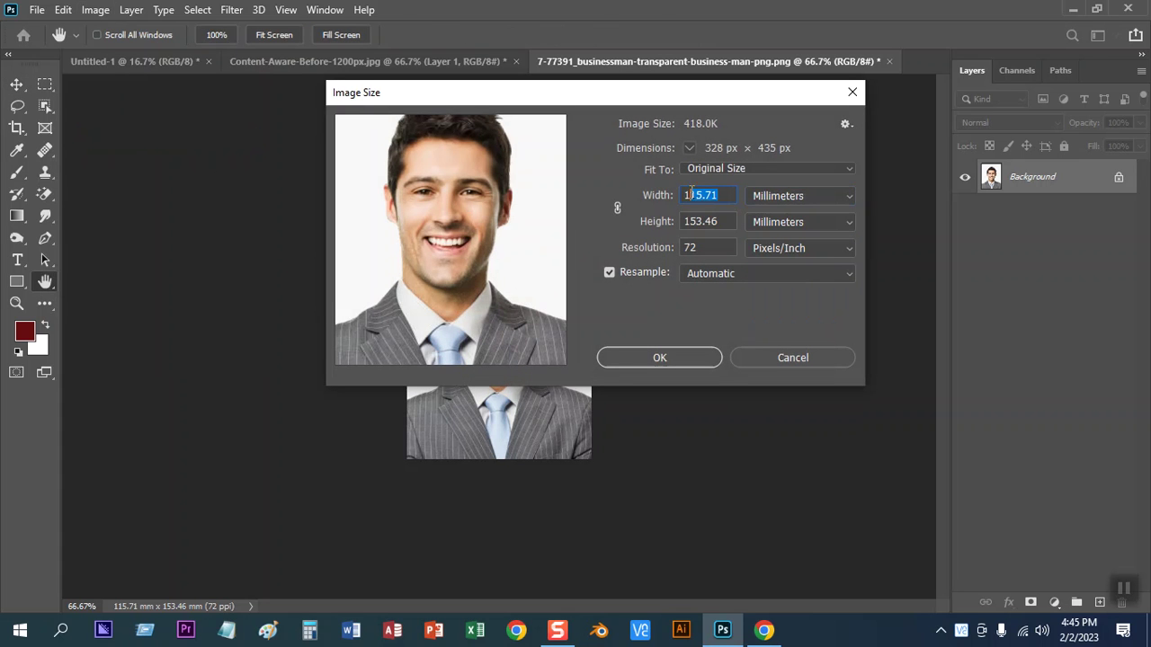
type("35")
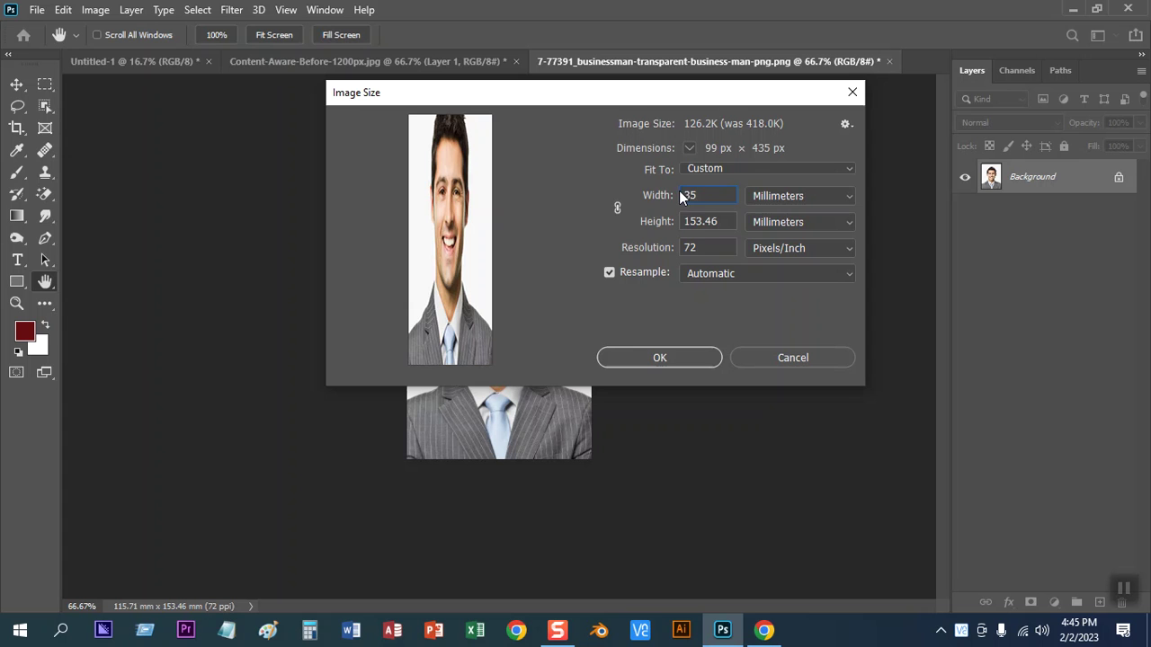
left_click(779, 357)
Reopen Image Size in millimetres and change the width to 37 mm
left_click(95, 10)
left_click(137, 138)
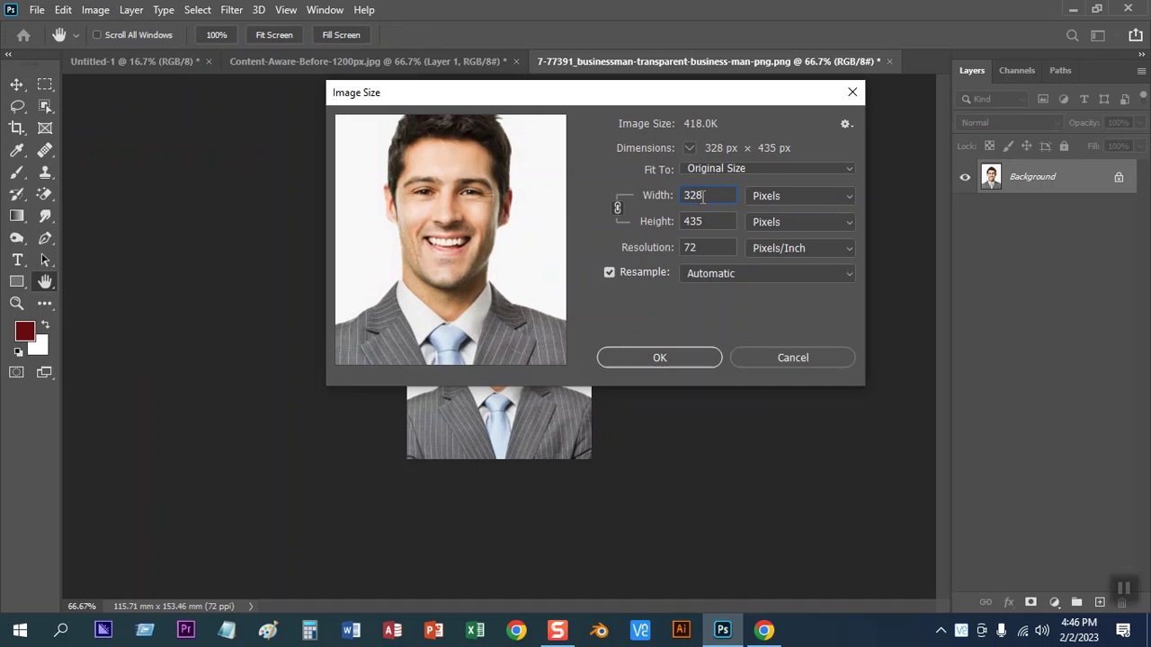
left_click(809, 195)
left_click(788, 270)
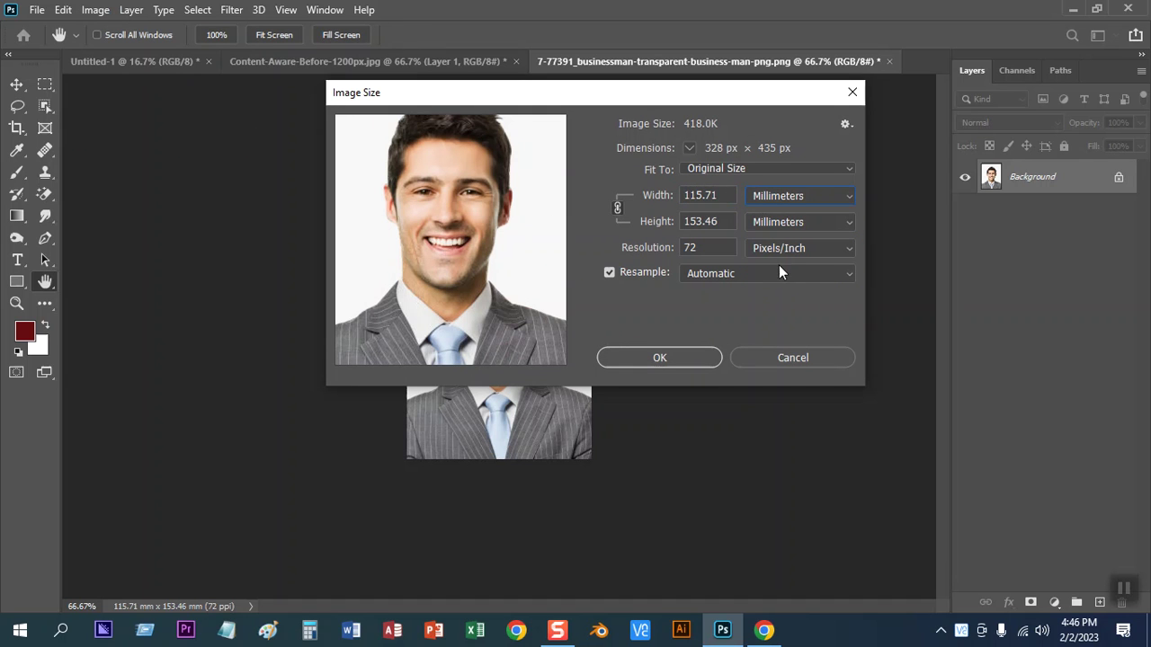
left_click_drag(732, 195, 679, 195)
type("35")
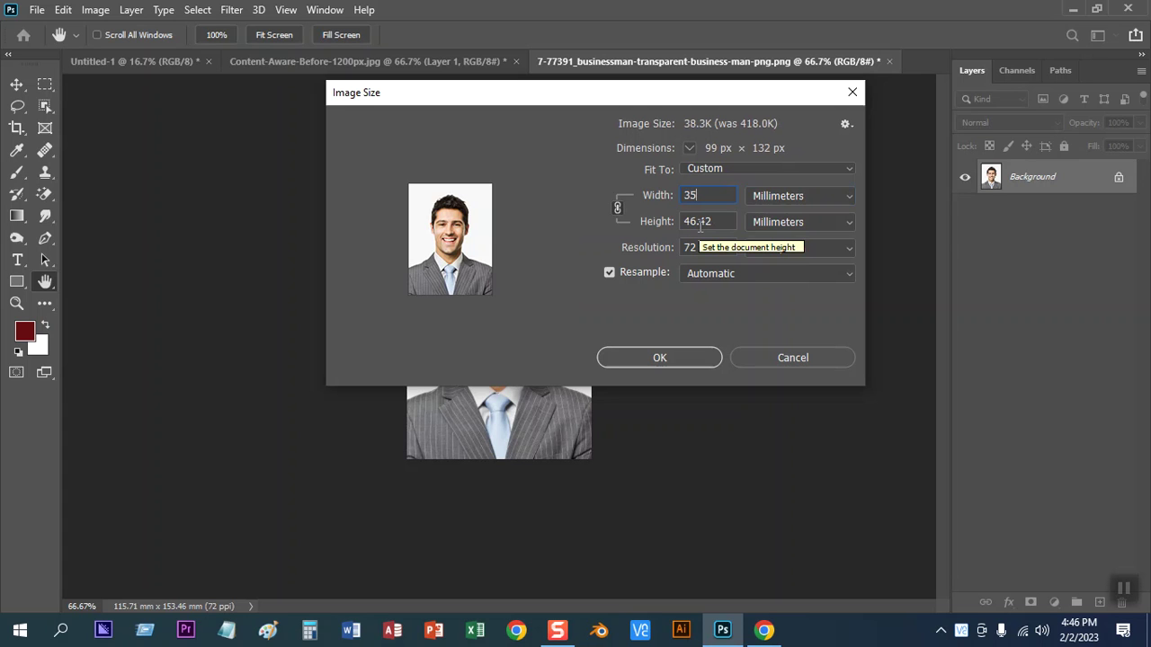
mouse_move(451, 239)
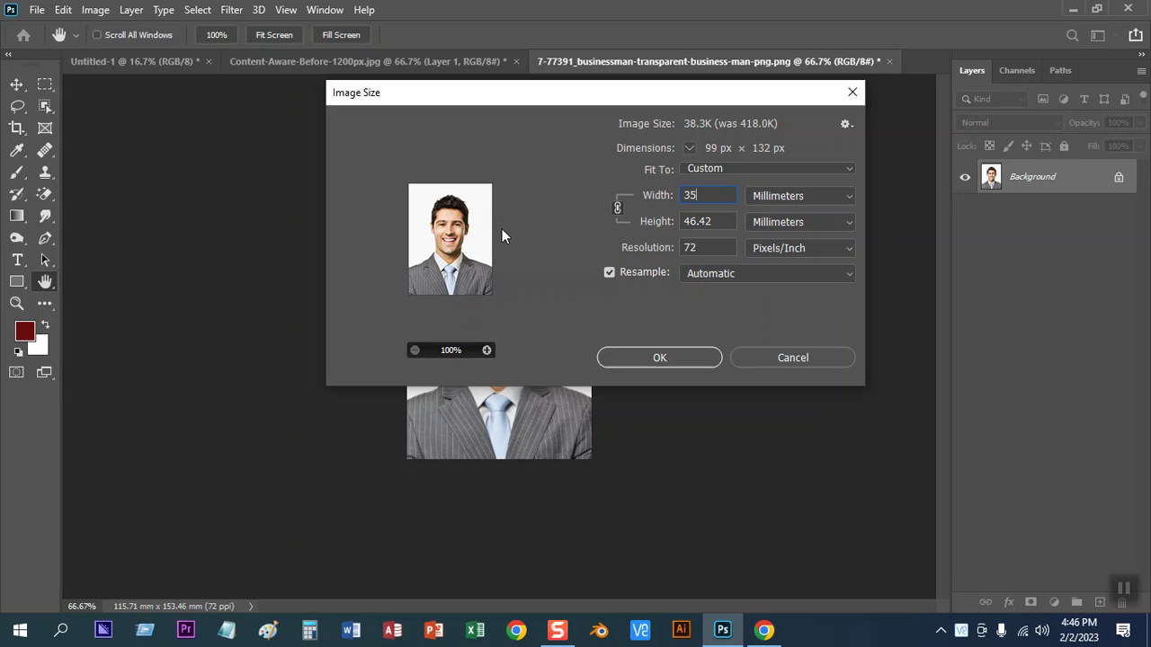
double_click(695, 205)
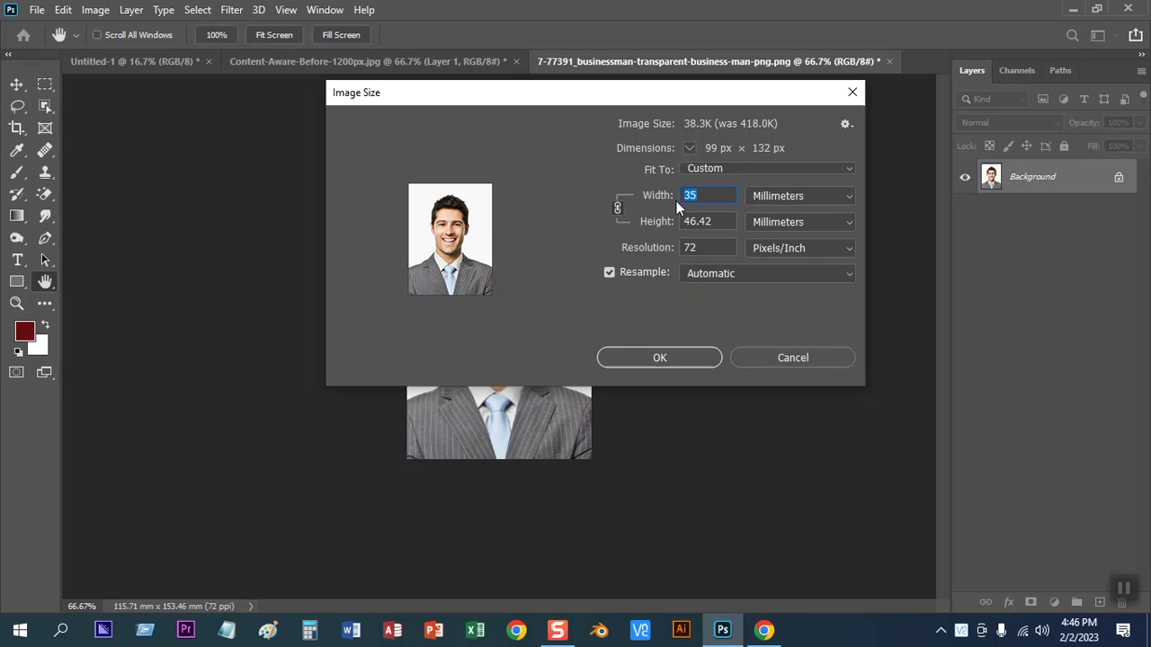
type("37")
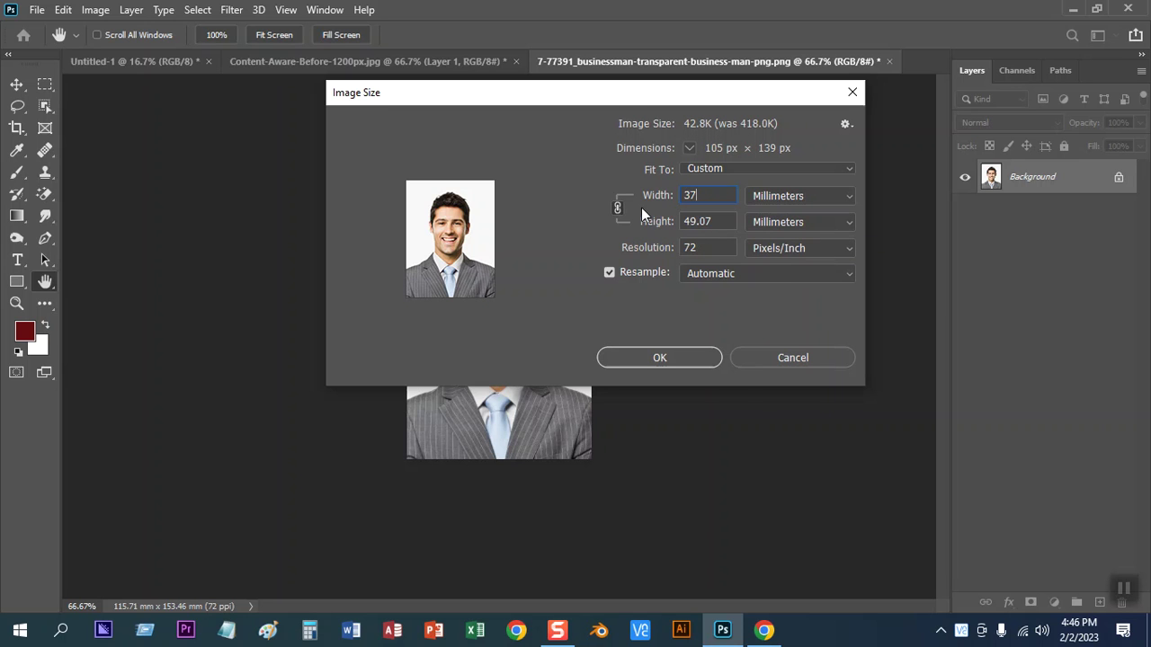
Set resolution to 300 pixels per inch and apply the new size
left_click_drag(686, 225, 712, 225)
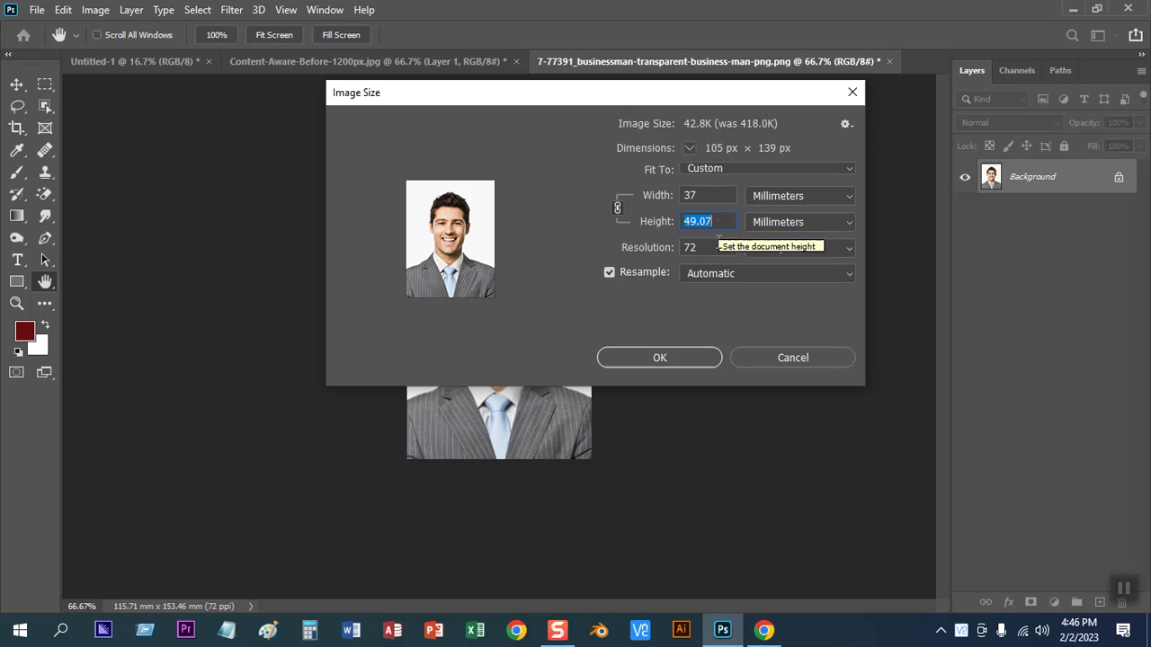
left_click(717, 248)
double_click(690, 248)
type("300")
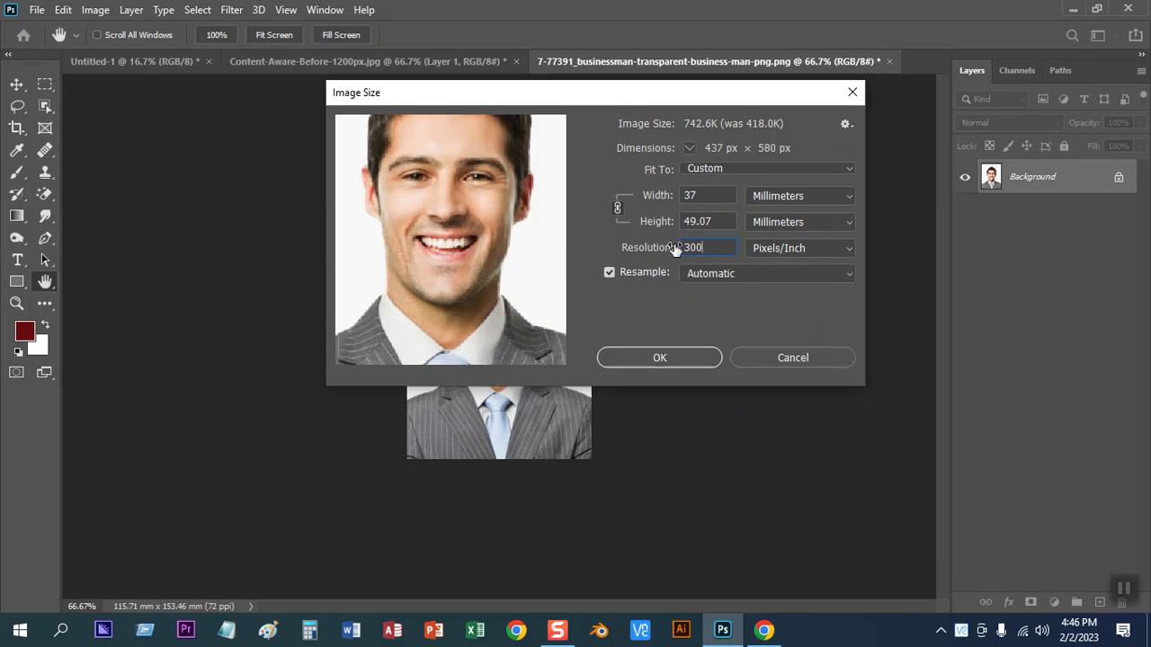
left_click(672, 357)
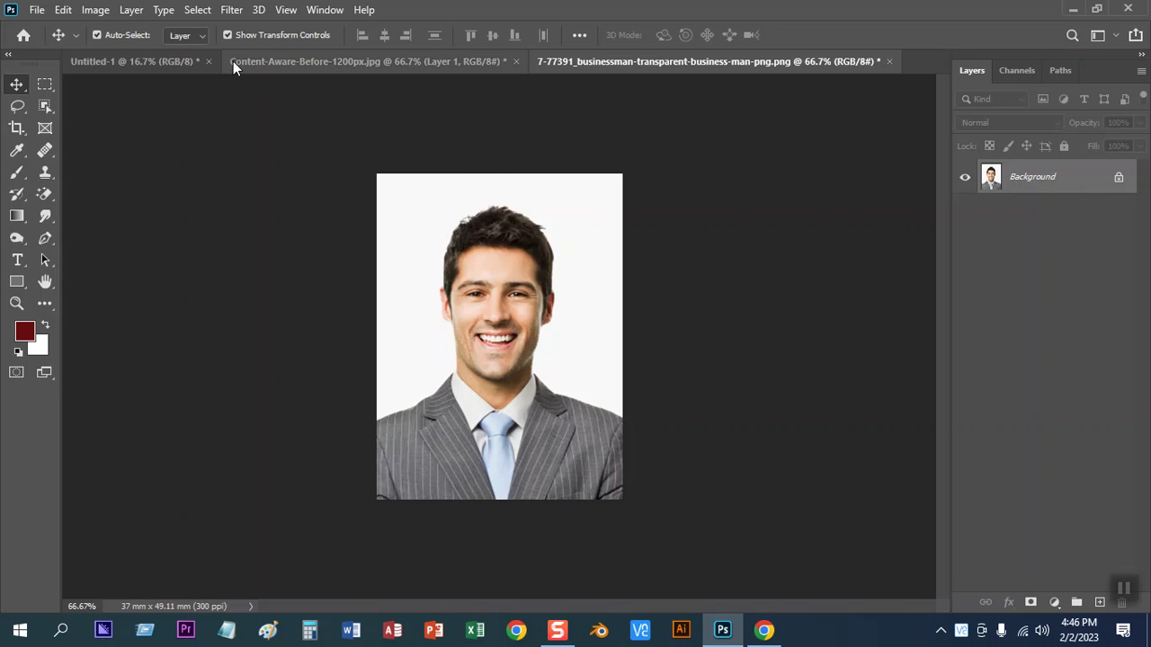
left_click(97, 11)
Set the Rectangular Marquee to a Fixed Size of 35 × 45 mm
left_click(93, 11)
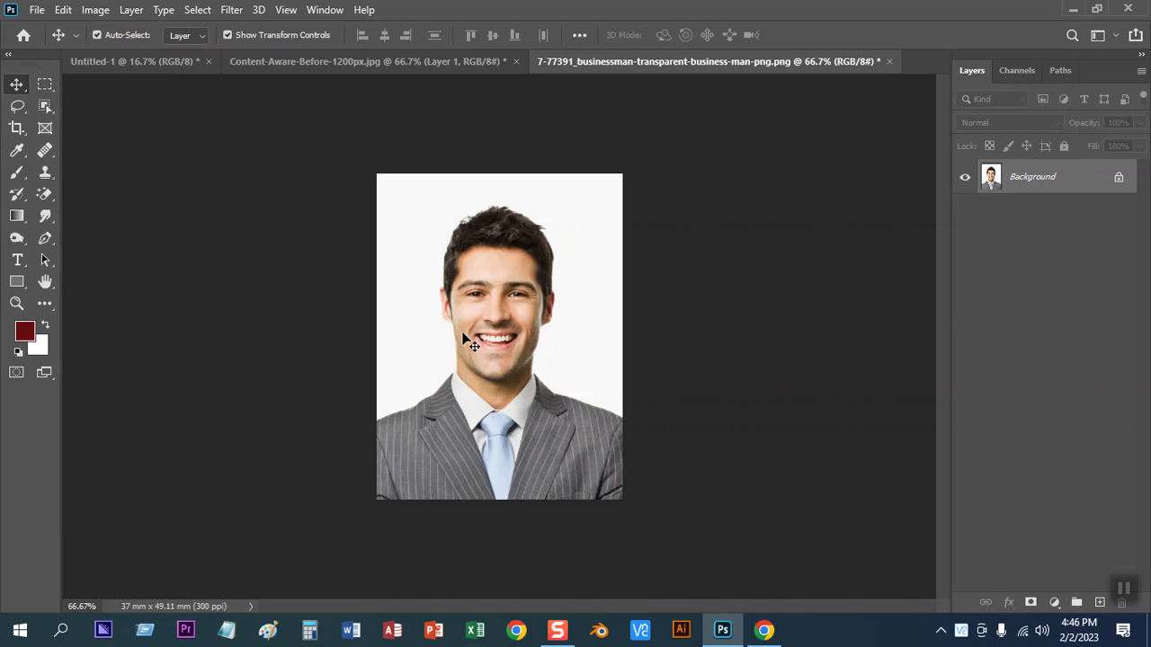
left_click(44, 85)
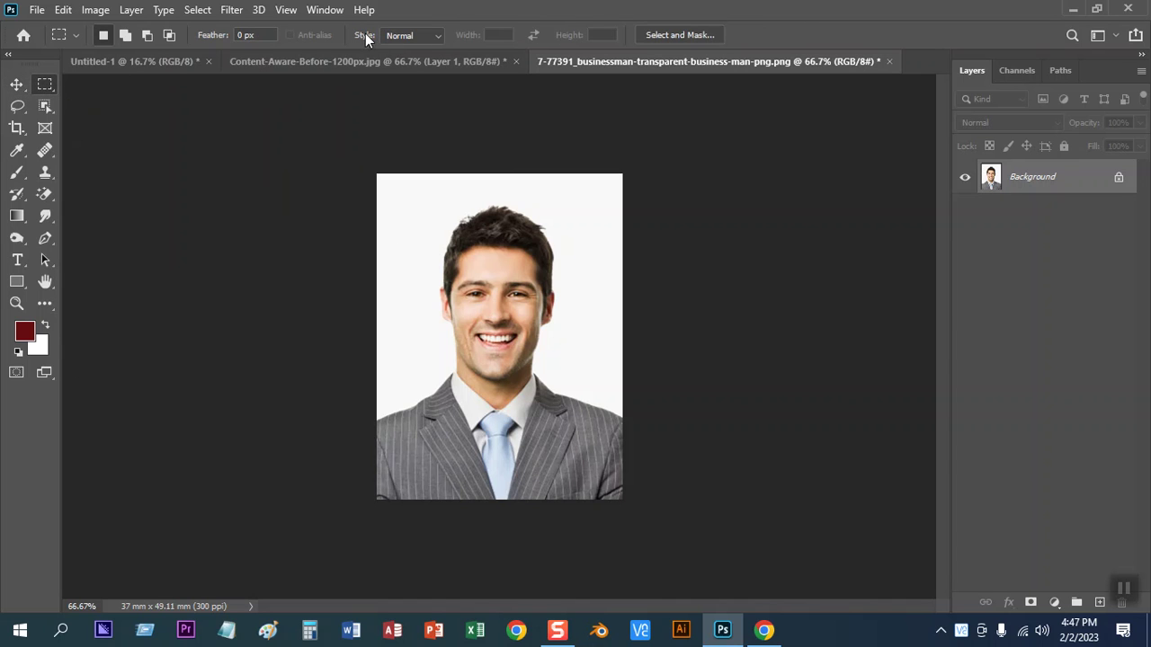
left_click(423, 35)
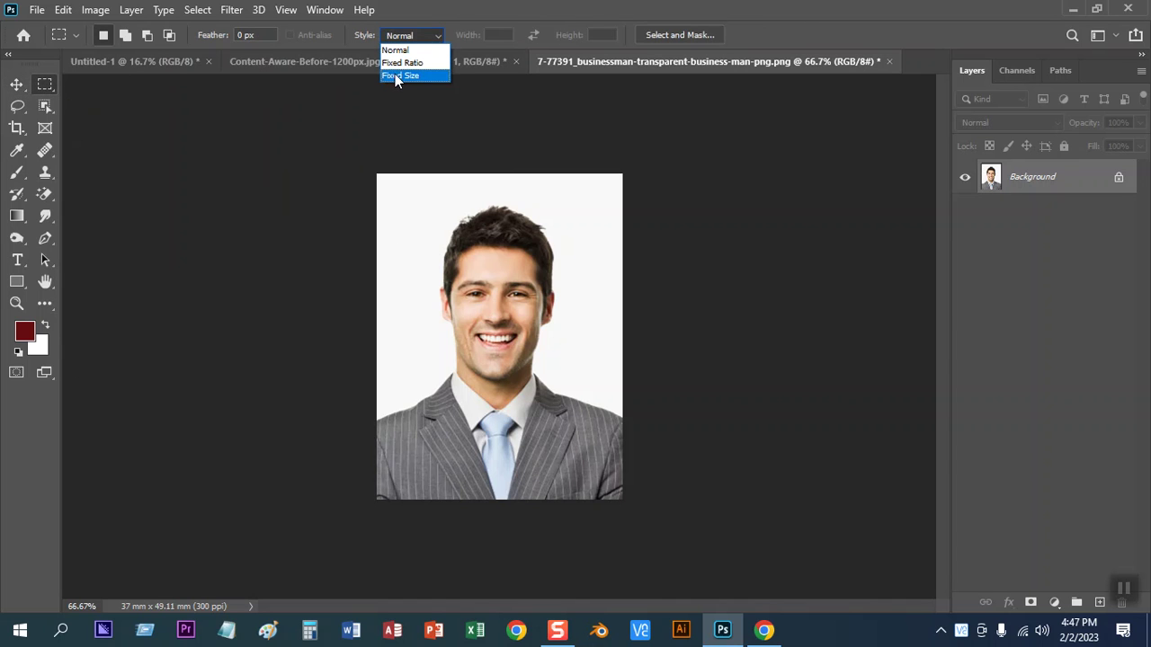
left_click(401, 75)
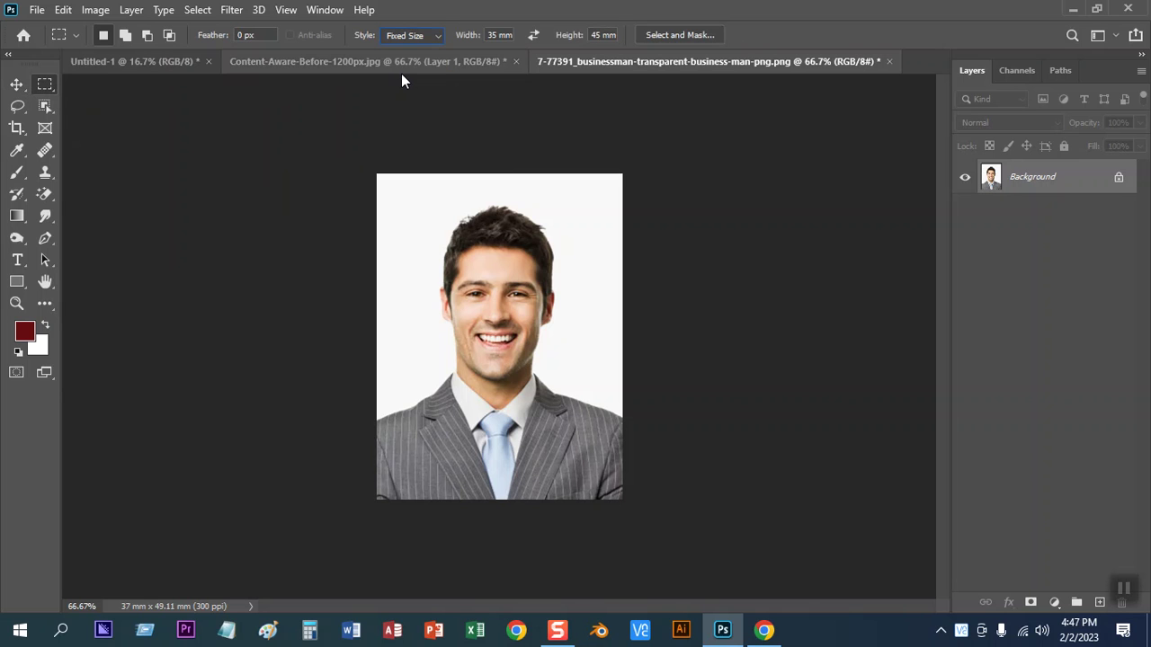
left_click_drag(488, 35, 512, 35)
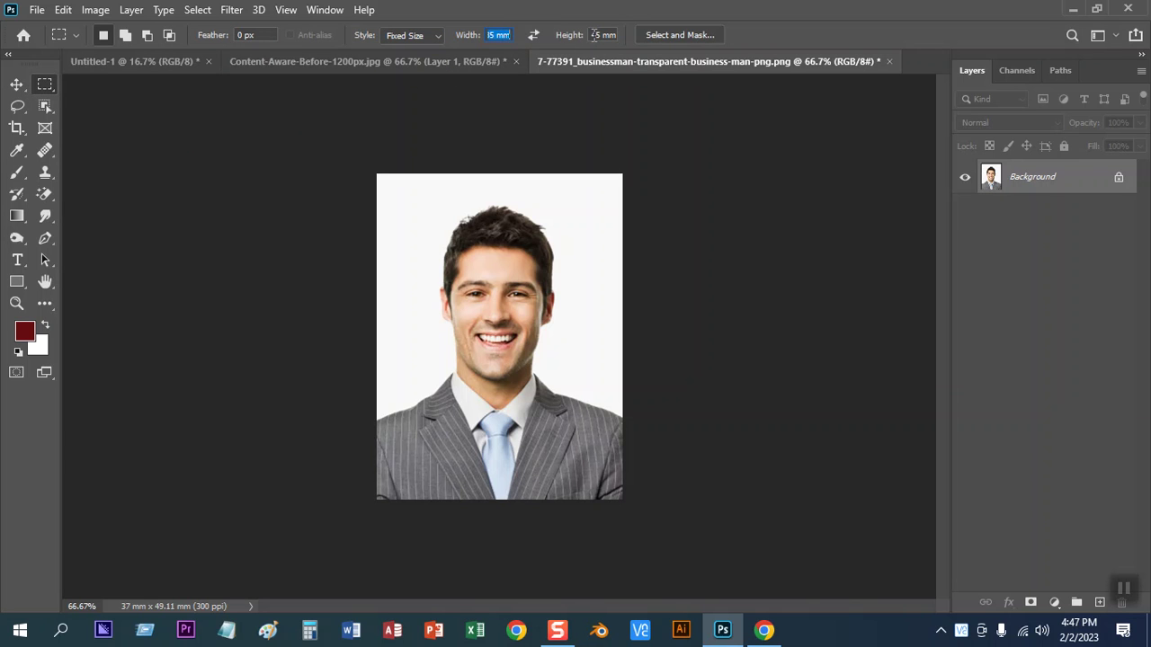
left_click_drag(593, 34, 616, 34)
Place the fixed selection at the photo's top-left, crop to it, and deselect
left_click_drag(419, 205, 379, 183)
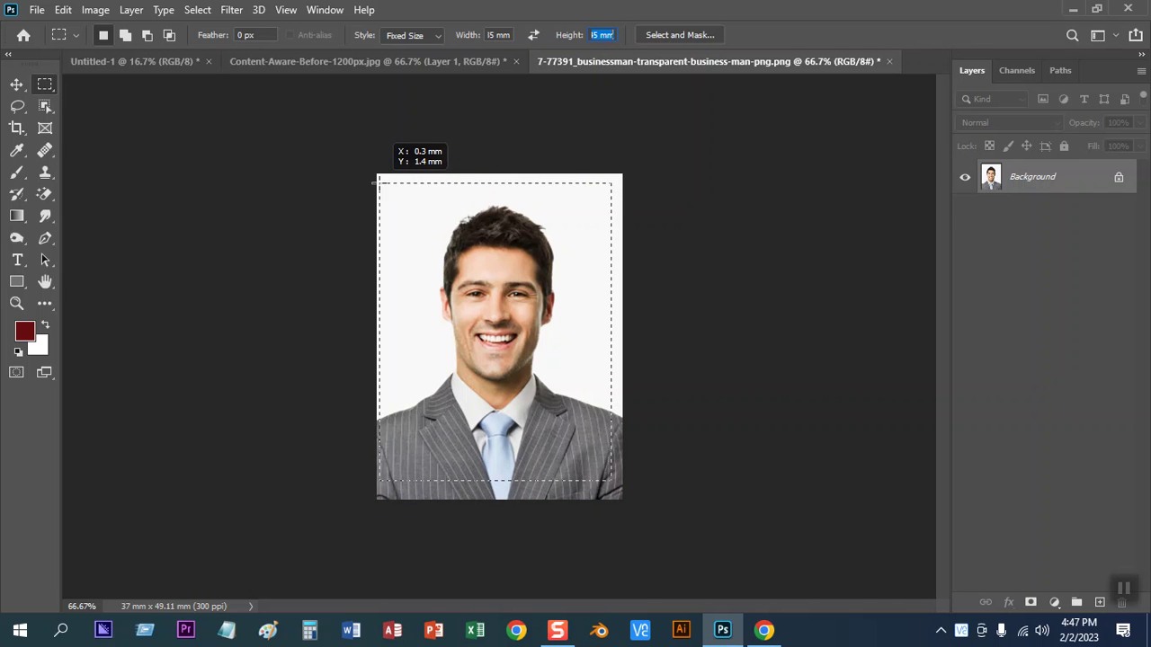
left_click_drag(379, 182, 381, 177)
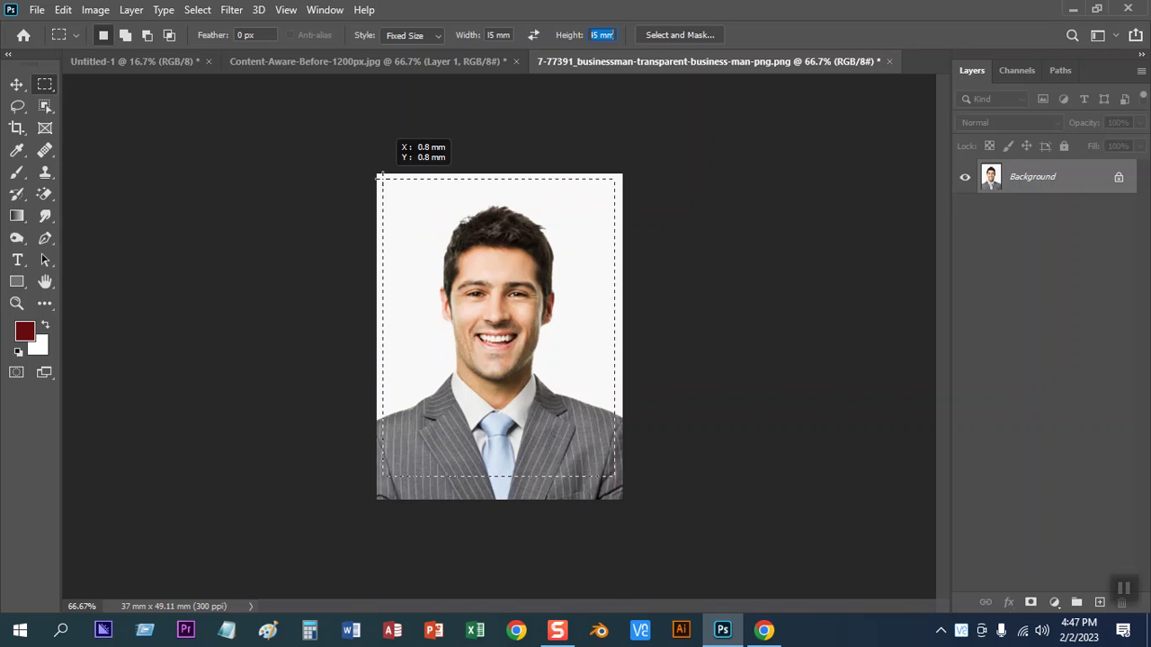
left_click_drag(381, 177, 381, 177)
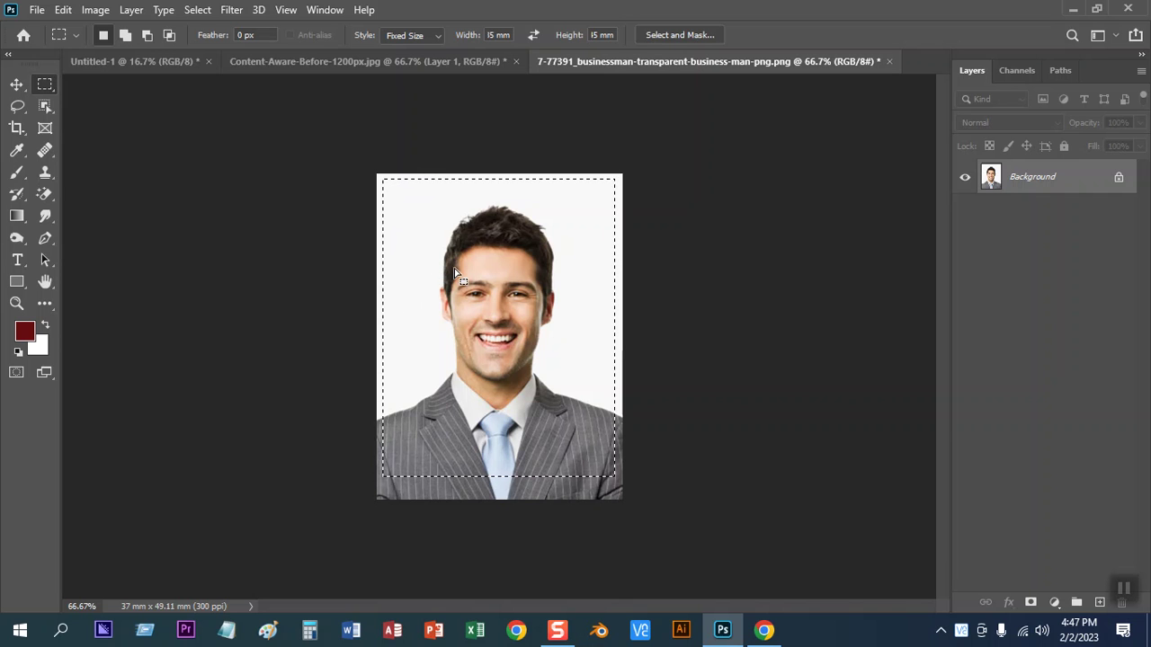
left_click(93, 11)
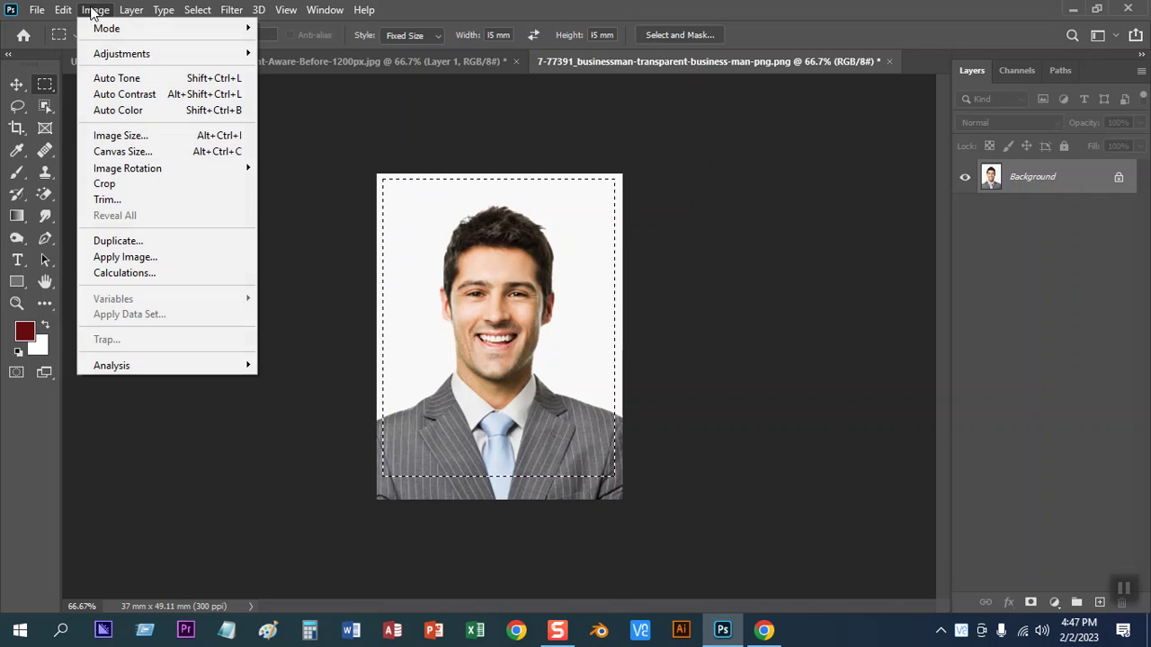
left_click(106, 185)
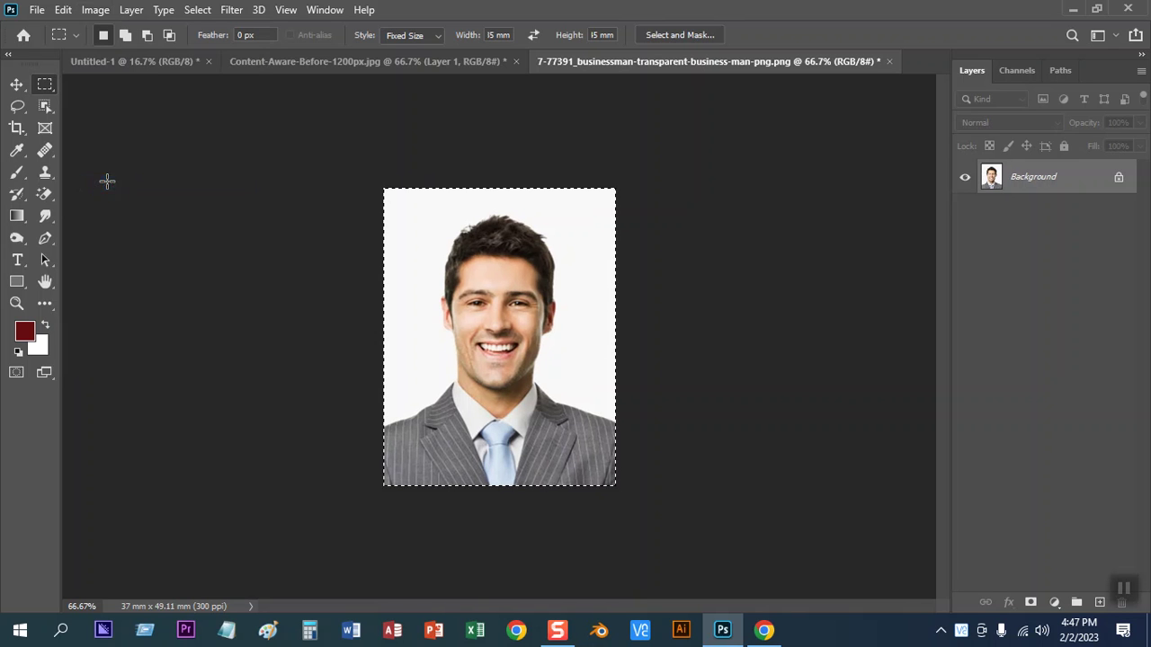
key("ctrl+d")
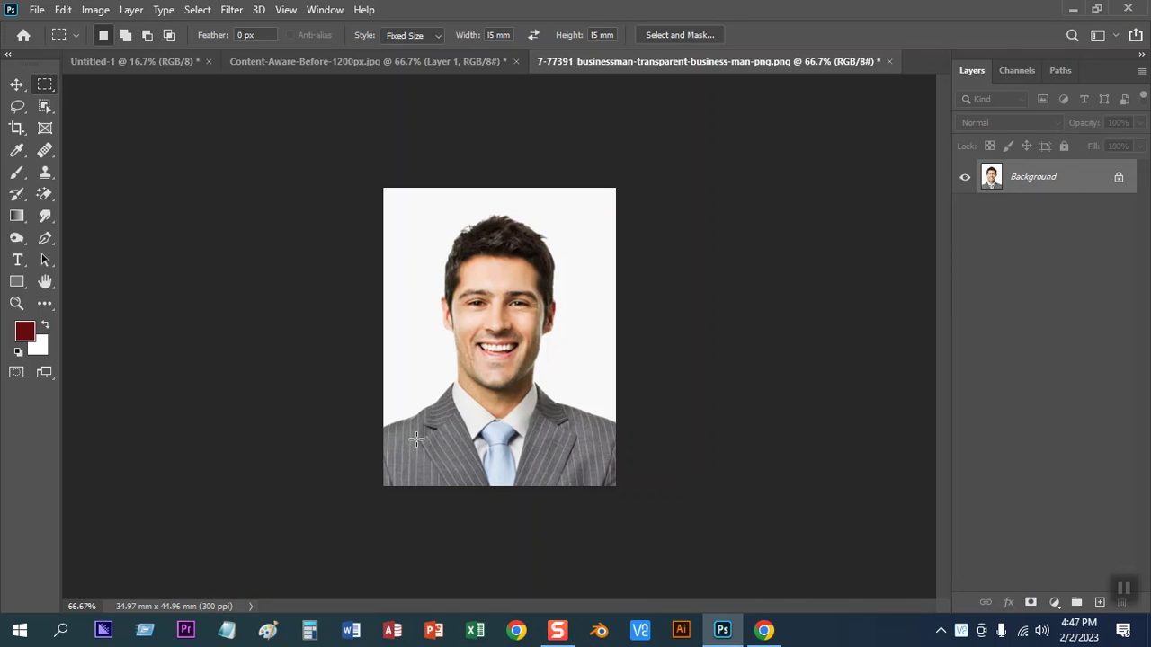
left_click(17, 84)
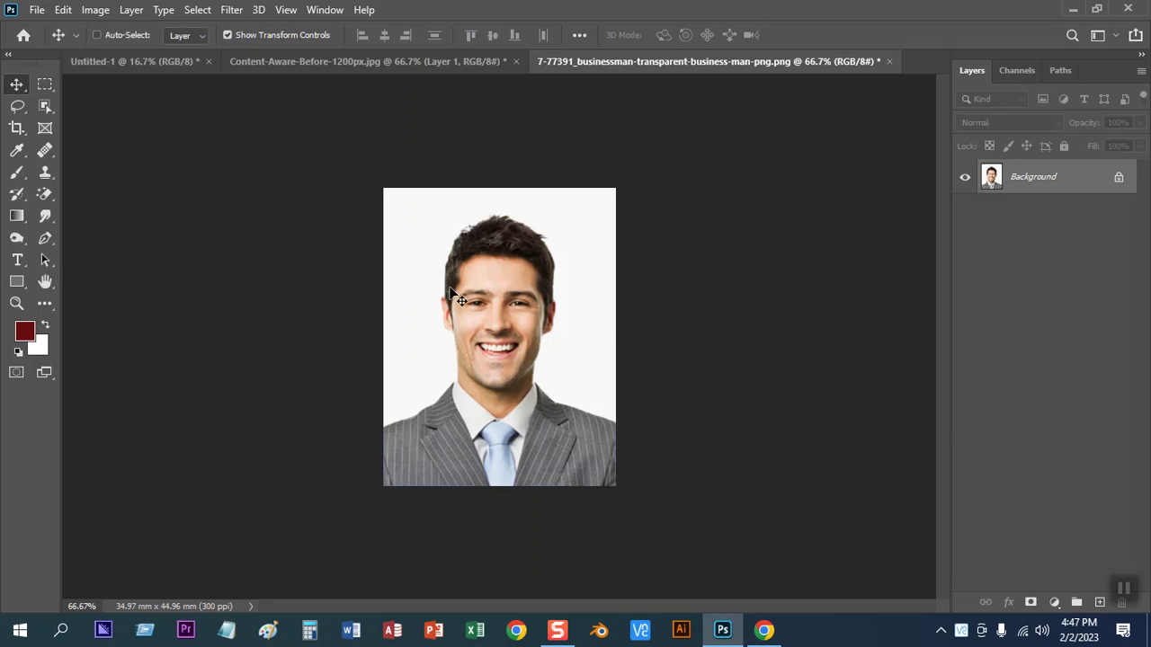
Copy the cropped portrait into Untitled-1 and move it to the page's top-left
key("ctrl+a")
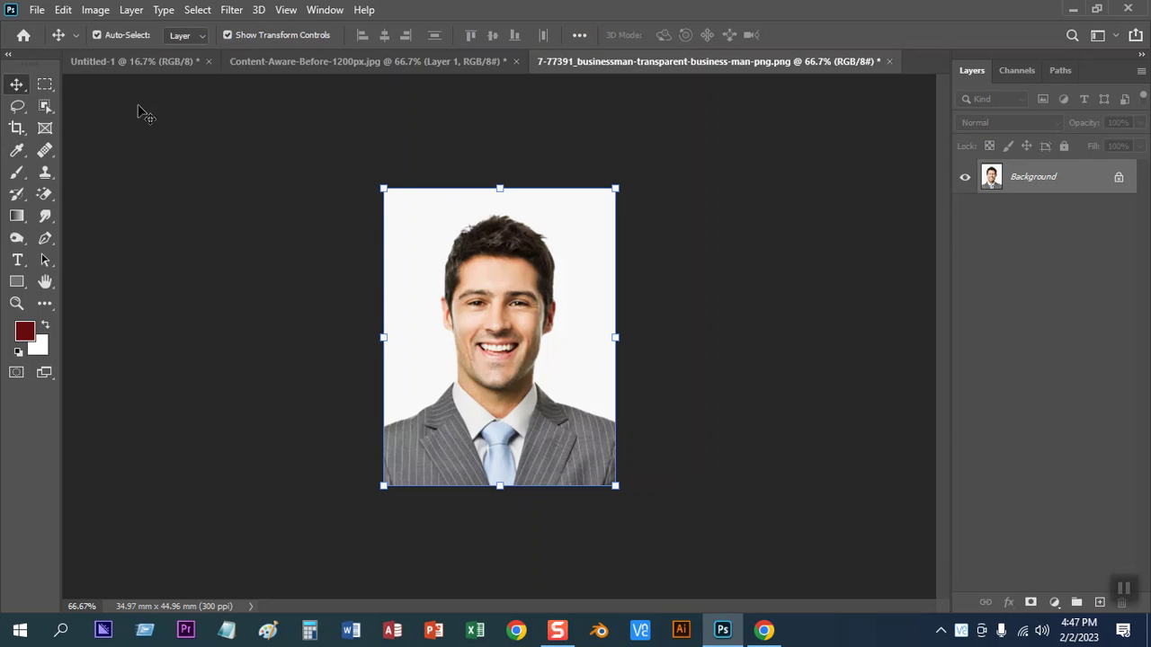
left_click(135, 61)
key("ctrl+v")
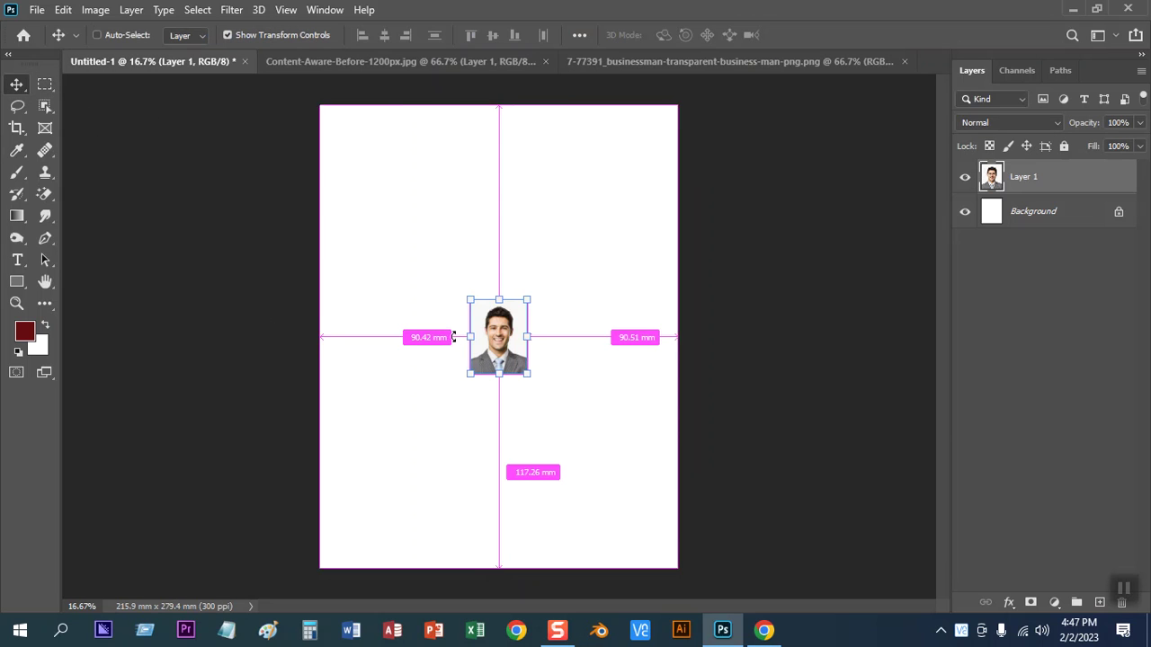
mouse_move(497, 332)
left_mouse_down()
mouse_move(358, 146)
mouse_move(515, 173)
left_mouse_up()
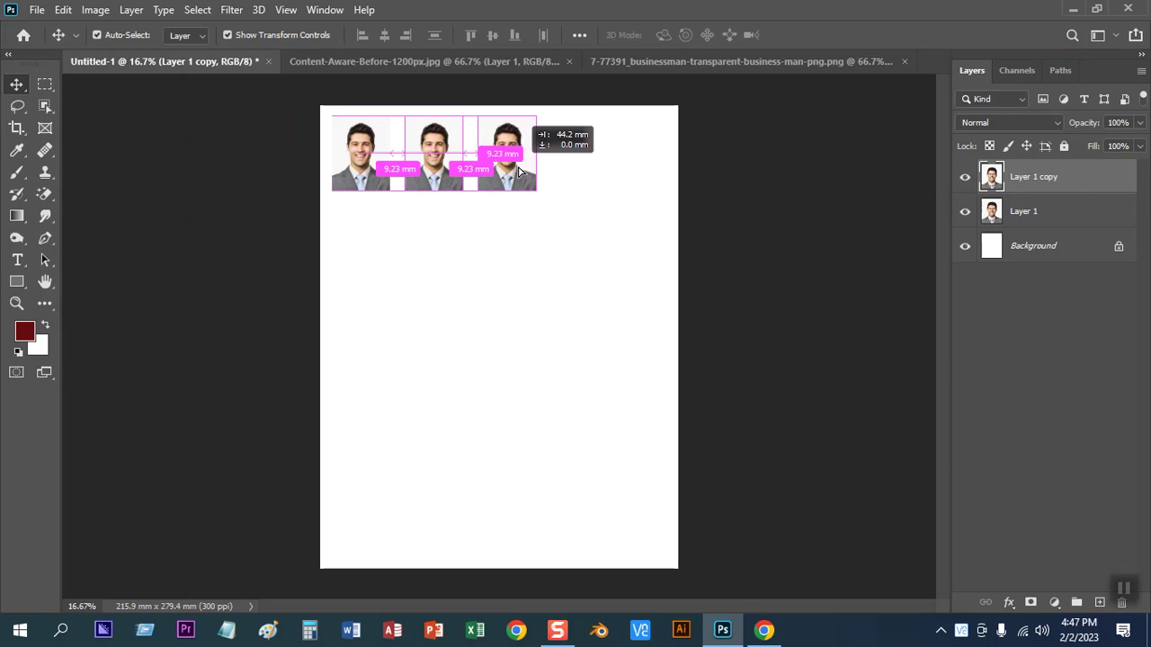
Add four more portrait copies in a row and even out the gaps between them
left_click_drag(515, 173, 647, 169)
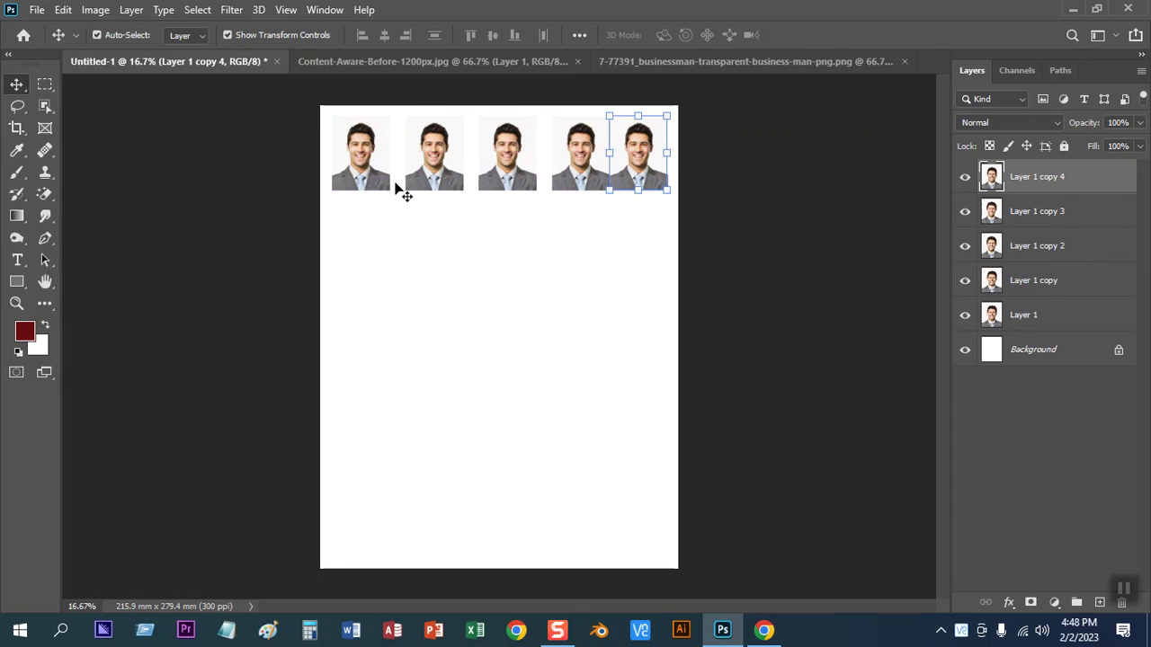
left_click(425, 182)
left_click_drag(424, 182, 416, 183)
left_click_drag(496, 186, 488, 185)
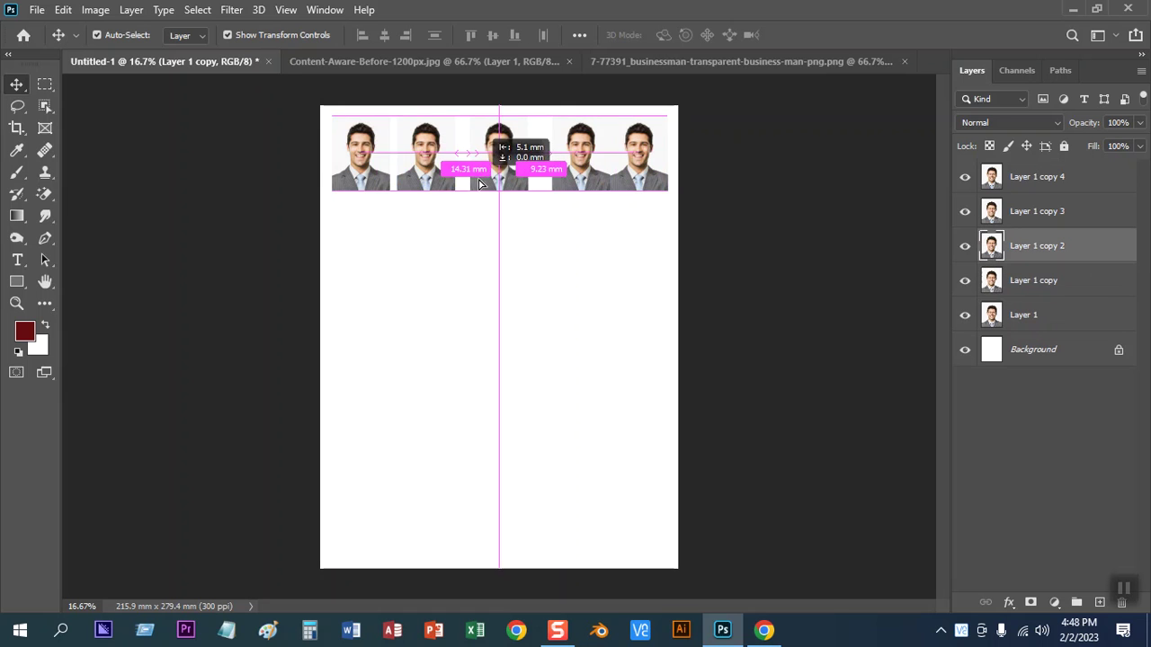
left_click_drag(593, 184, 529, 182)
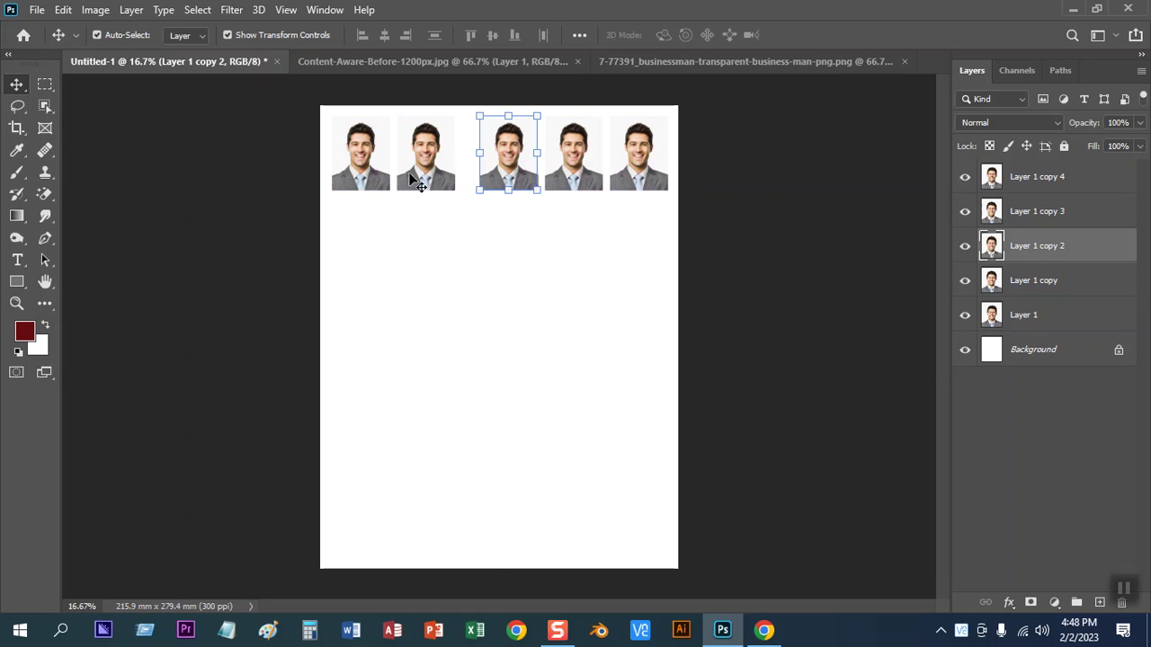
left_click_drag(410, 176, 419, 175)
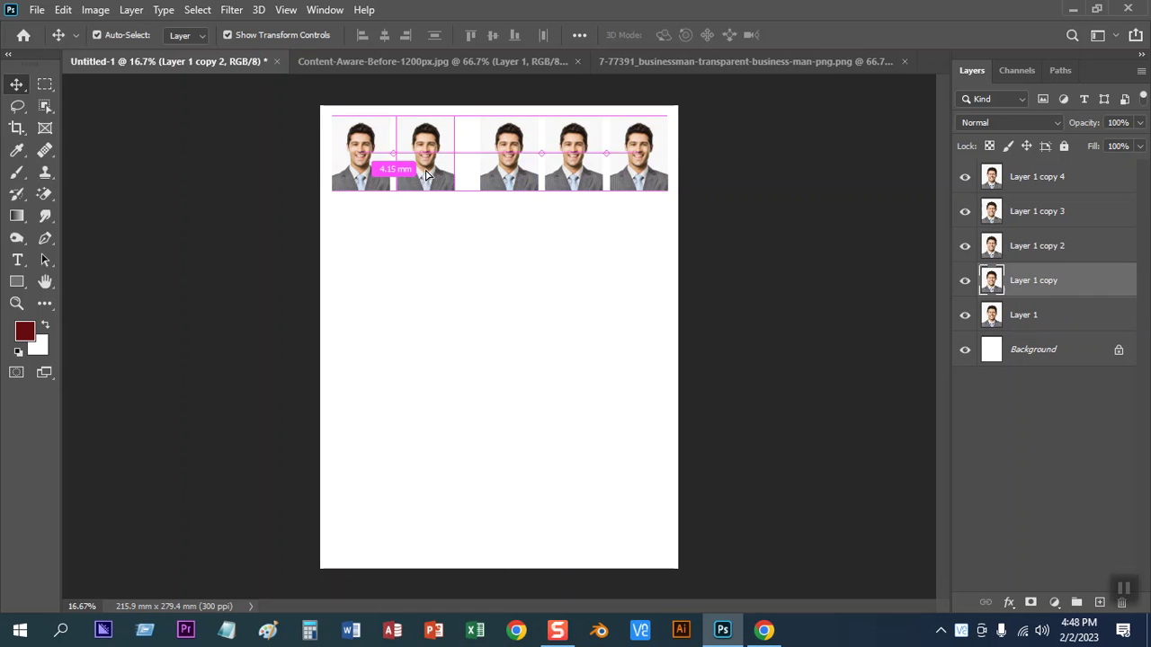
left_click(443, 260)
key("ctrl+plus")
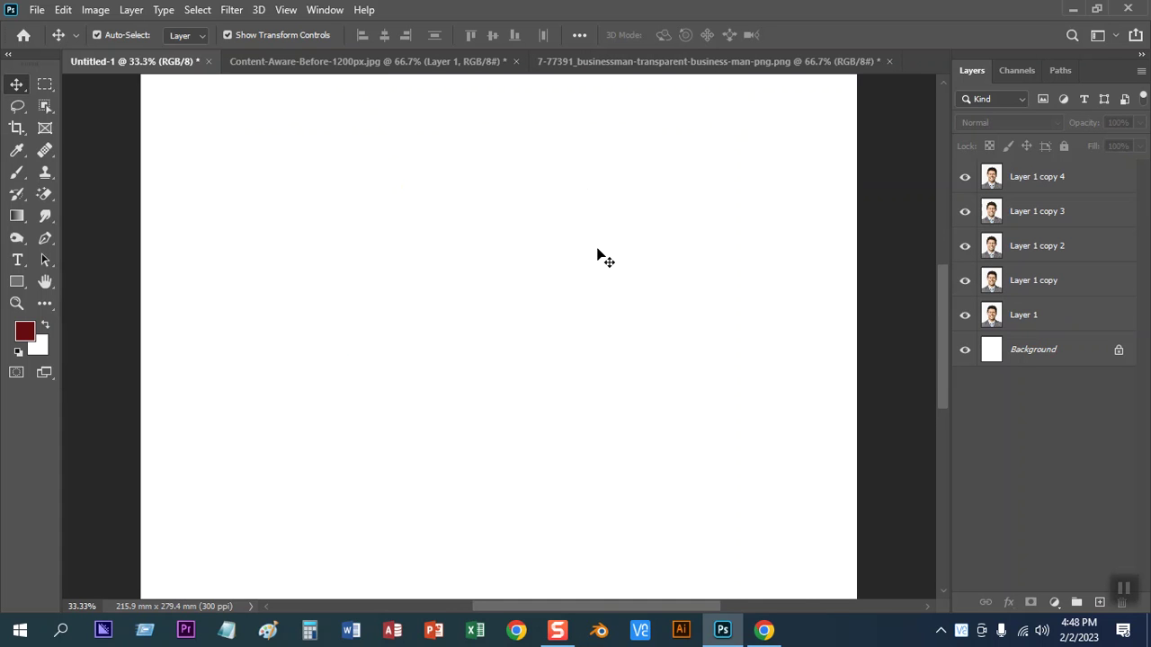
Drag the misplaced portrait copies aside and delete the extra ones
scroll(575, 270, "up", 5)
left_click_drag(413, 290, 394, 290)
mouse_move(545, 318)
left_mouse_down()
mouse_move(518, 318)
mouse_move(495, 523)
mouse_move(503, 593)
left_mouse_up()
left_click_drag(634, 288, 647, 539)
left_click_drag(737, 304, 738, 435)
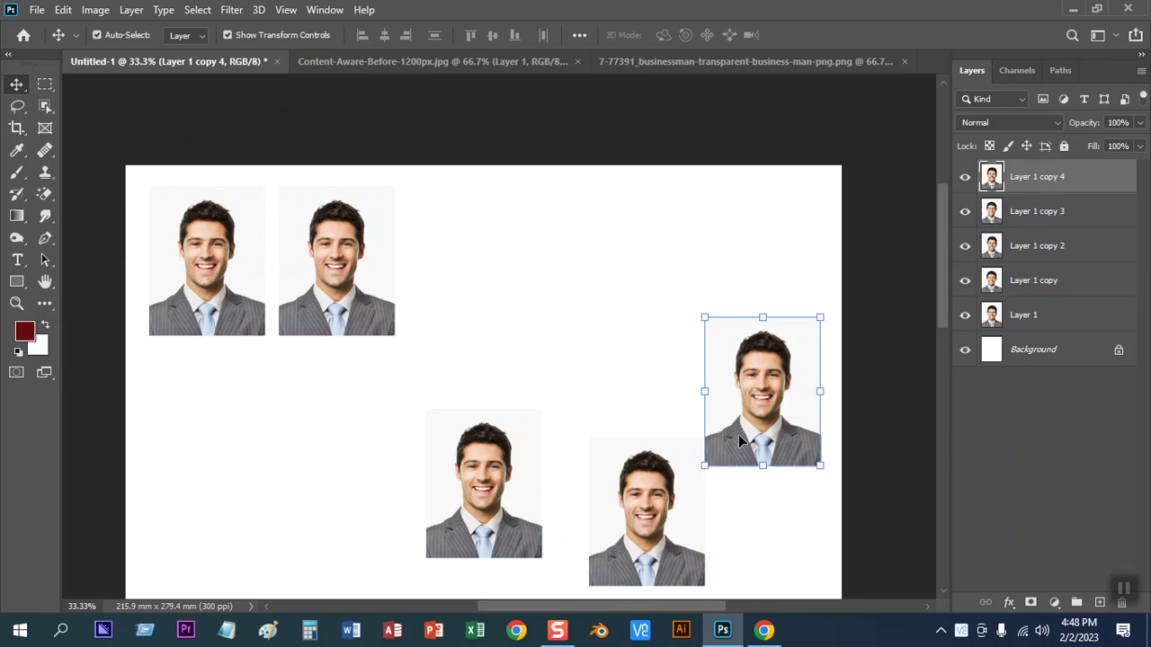
key("Delete")
key("Delete")
key("Delete")
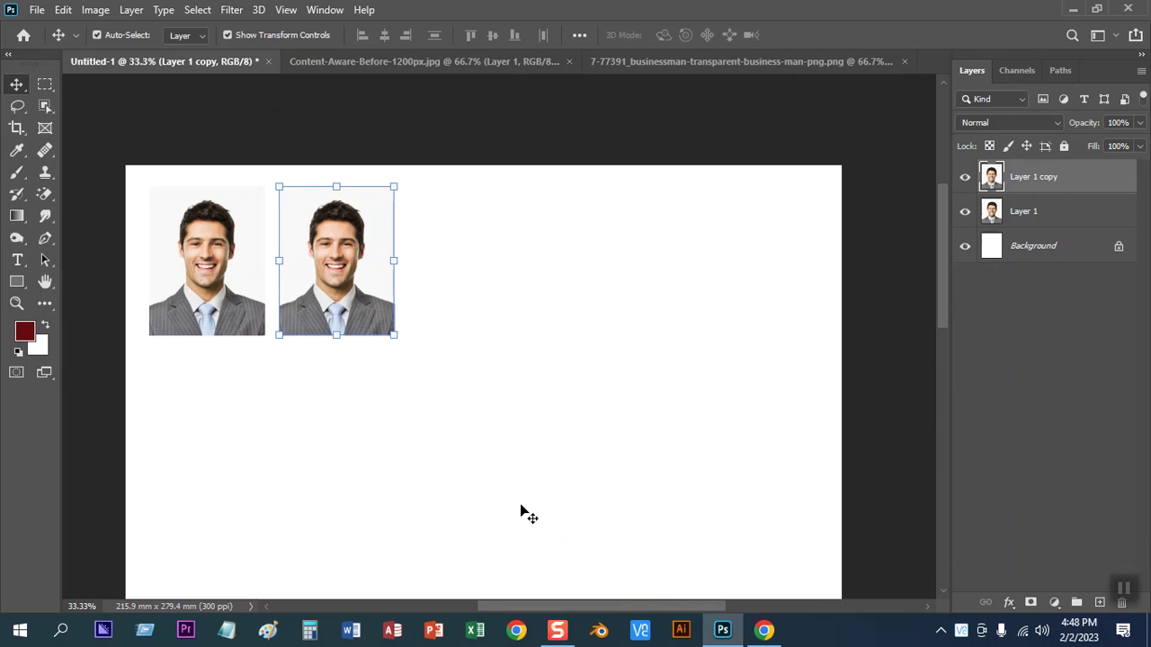
key("Delete")
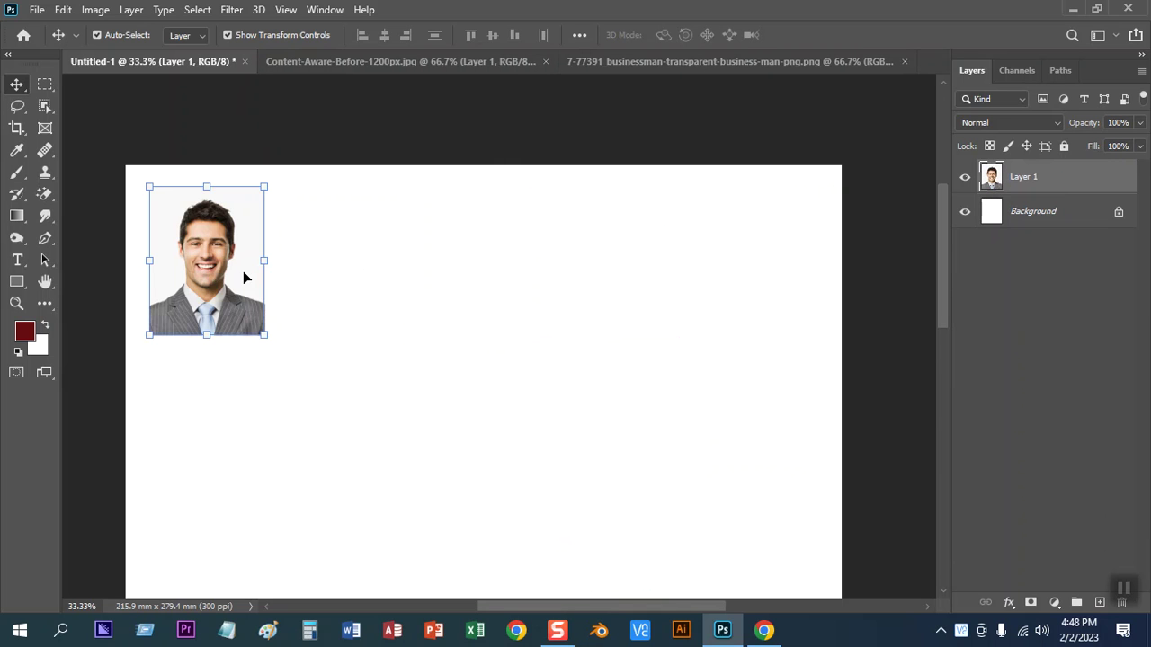
Alt-drag portrait copies to rebuild a row of five, then zoom out
left_click_drag(245, 282, 614, 297)
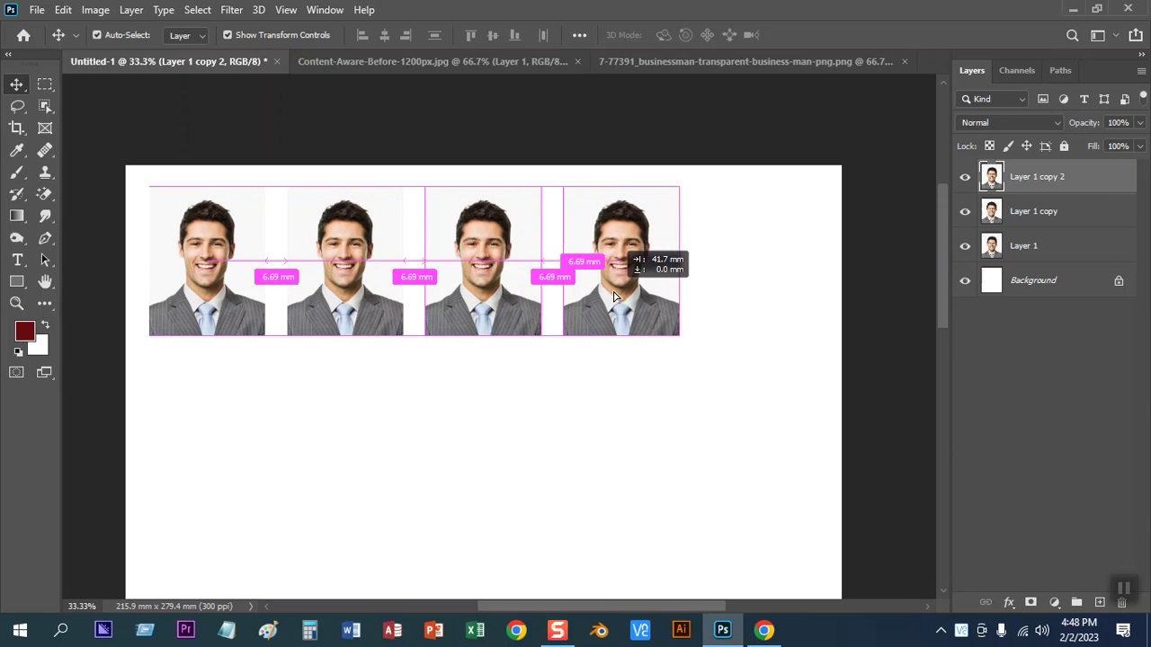
left_click_drag(614, 297, 737, 297)
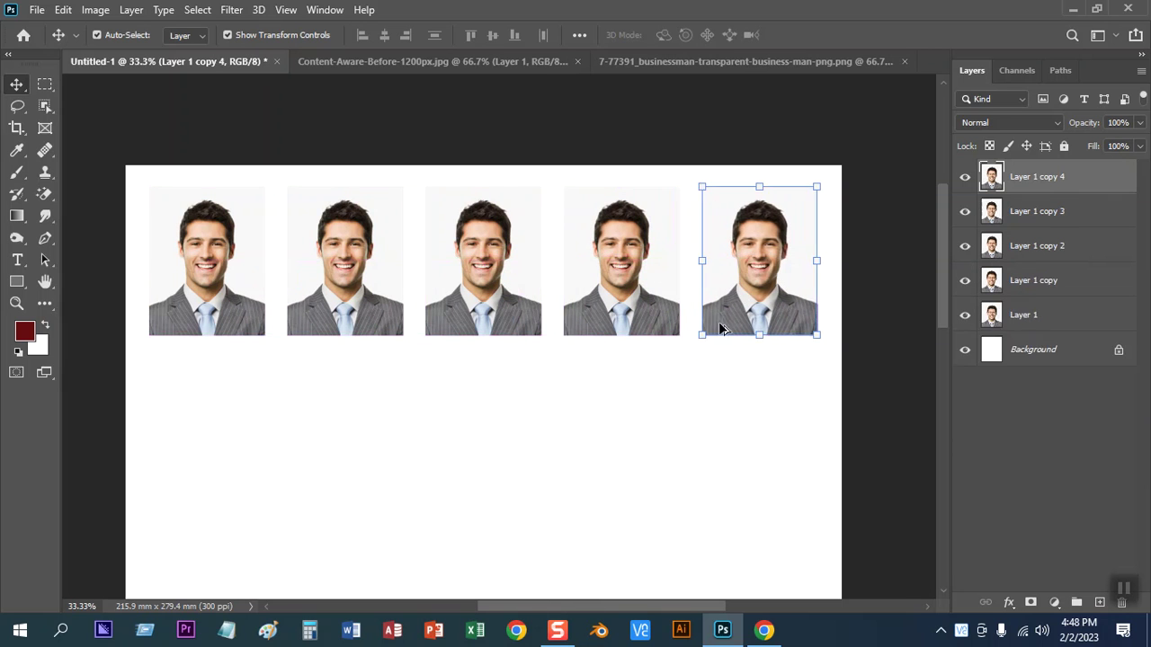
left_click(688, 434)
key("ctrl+minus")
key("ctrl+minus")
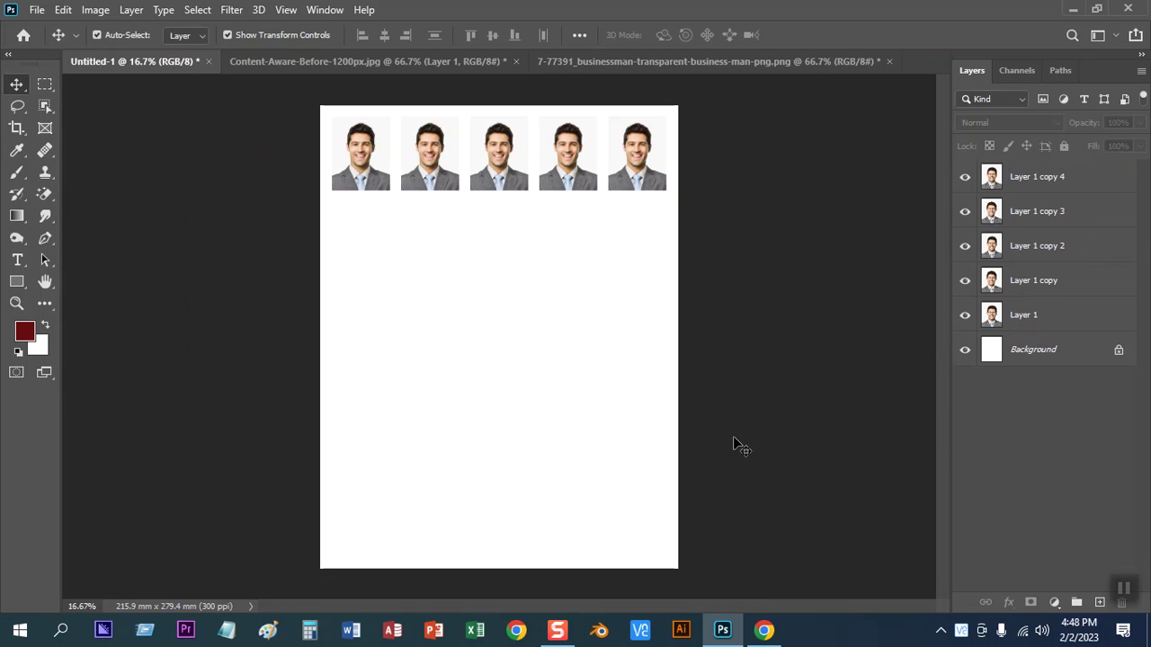
Select the row of five photos and Alt-drag a copy down as a new row
mouse_move(654, 231)
left_mouse_down()
mouse_move(339, 161)
mouse_move(360, 187)
mouse_move(366, 381)
left_mouse_up()
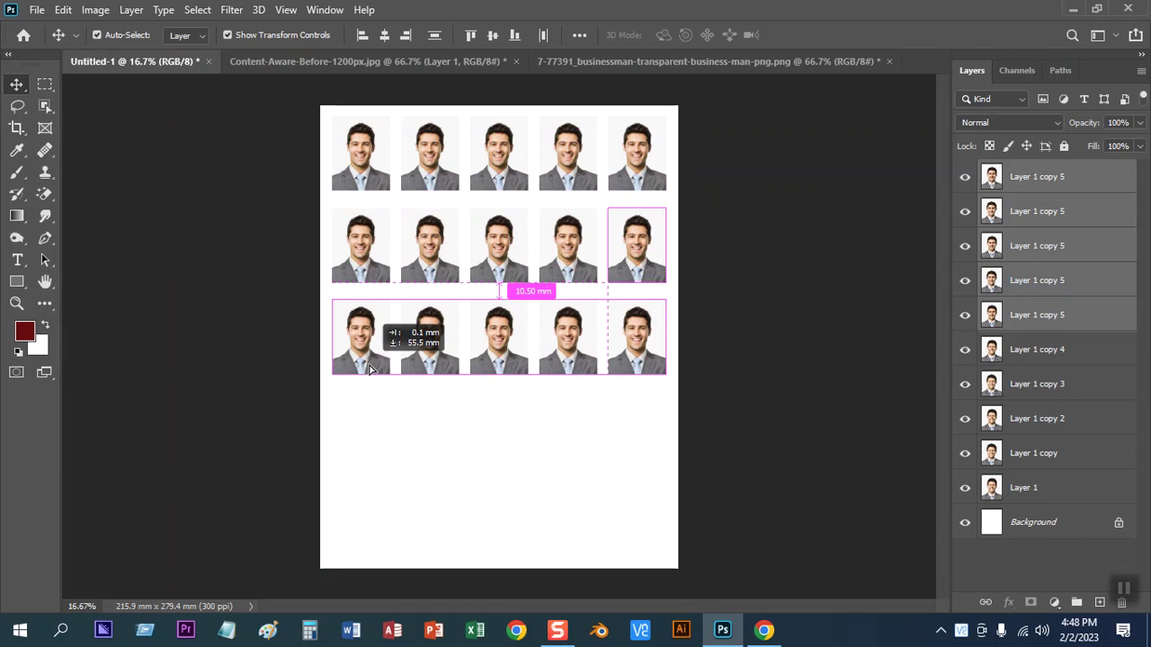
mouse_move(366, 381)
left_mouse_down()
mouse_move(373, 387)
mouse_move(367, 360)
left_mouse_up()
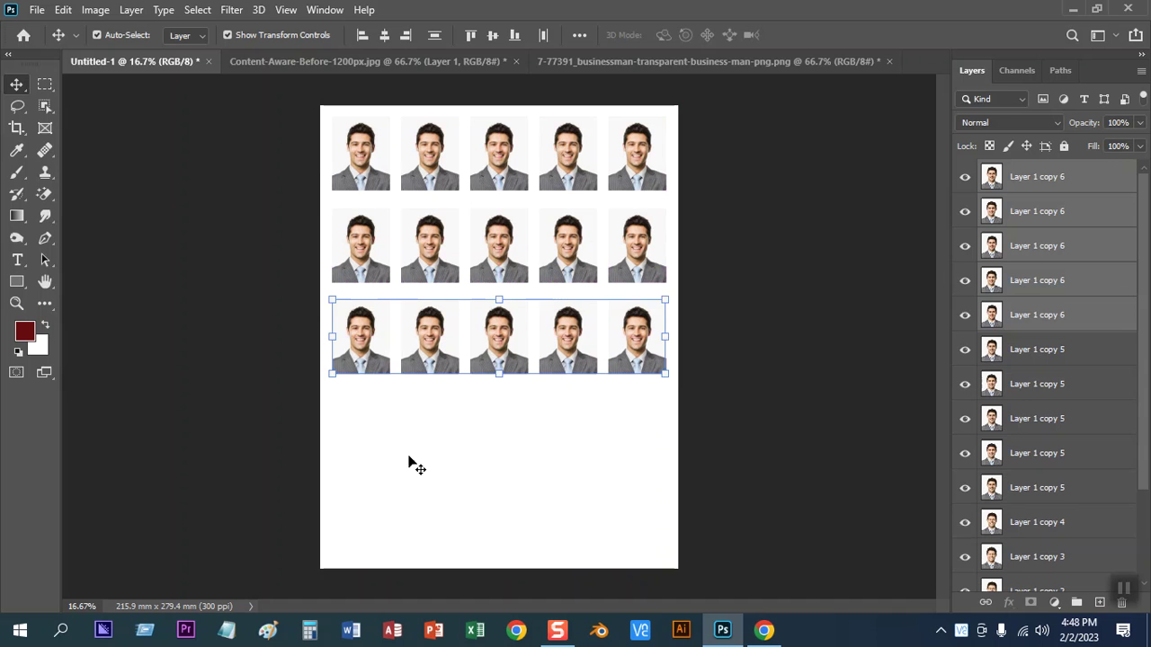
left_click(534, 465)
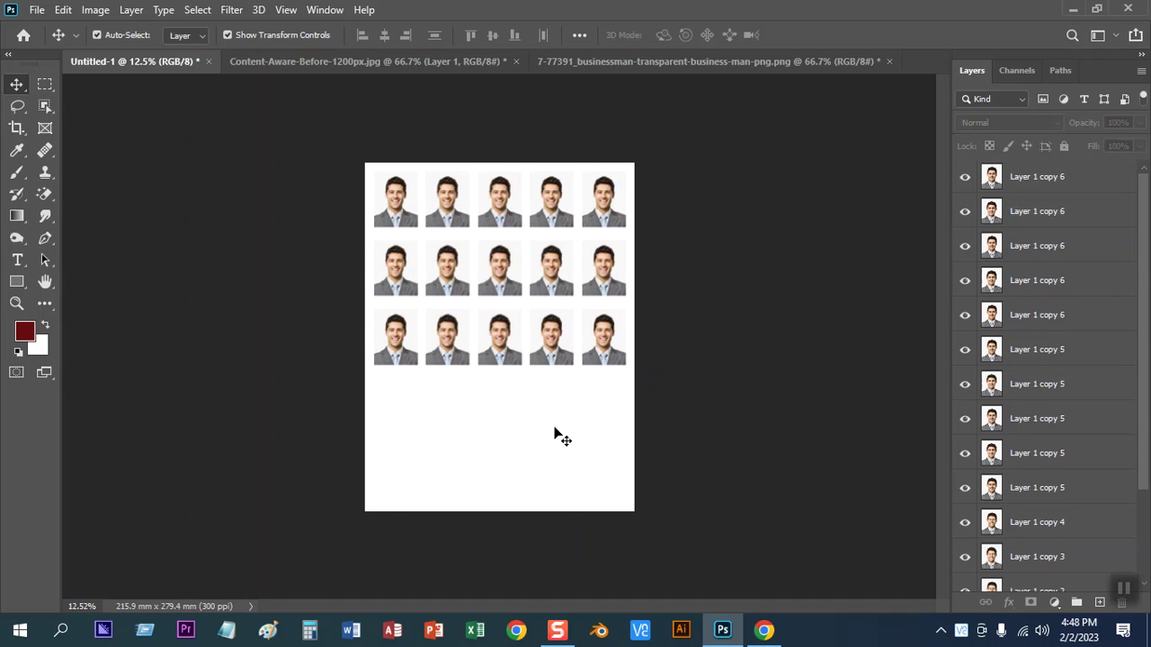
Copy the bottom row down to complete five rows of portraits, then deselect
scroll(552, 434, "up", 2)
mouse_move(681, 425)
left_mouse_down()
mouse_move(293, 332)
mouse_move(303, 471)
left_mouse_up()
scroll(660, 402, "down", 2)
scroll(640, 406, "up", 1)
left_click_drag(382, 443, 383, 528)
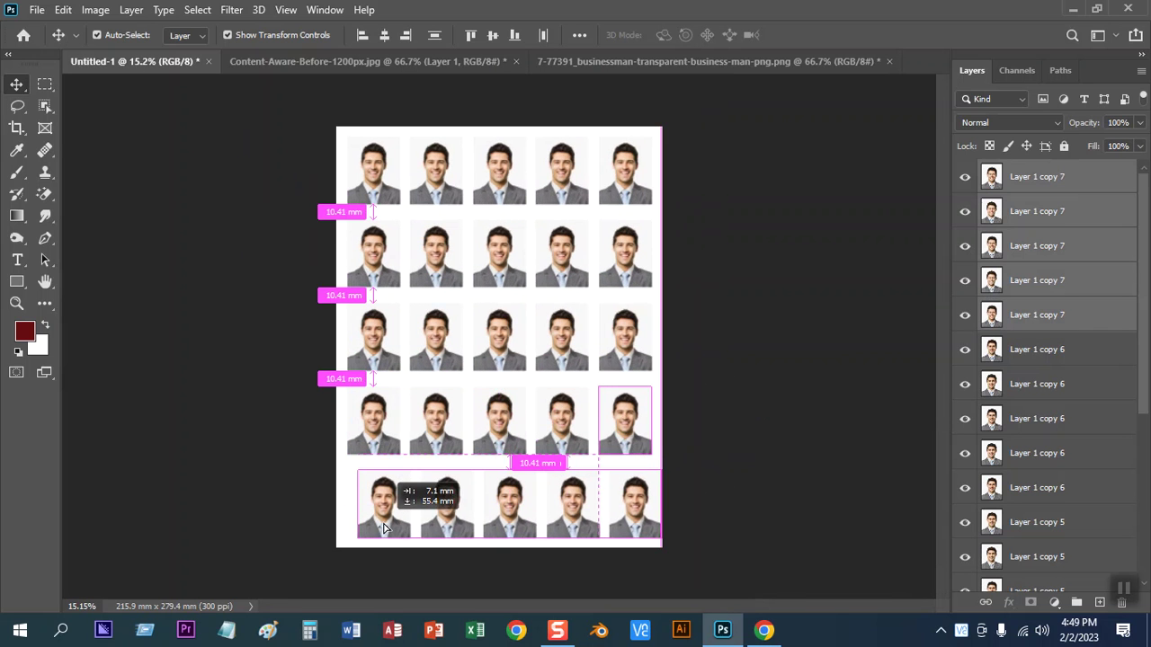
left_click_drag(382, 527, 382, 528)
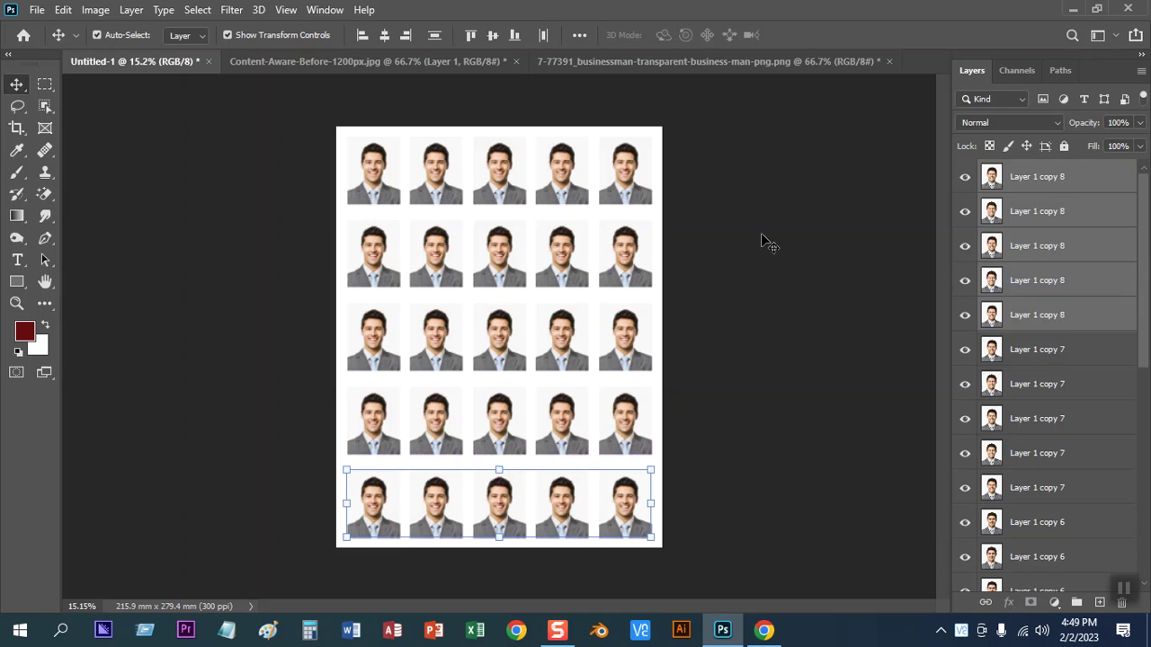
left_click(772, 241)
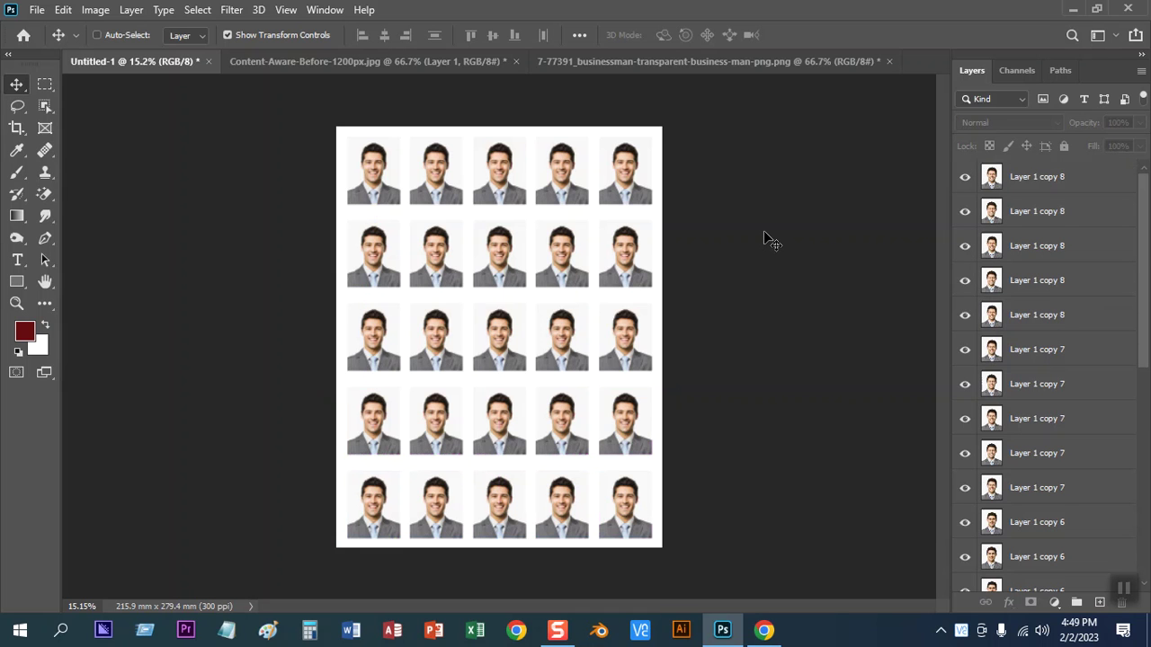
Zoom in to check the 25-photo grid, then return to the businessman PNG
scroll(772, 241, "up", 1)
key("ctrl+plus")
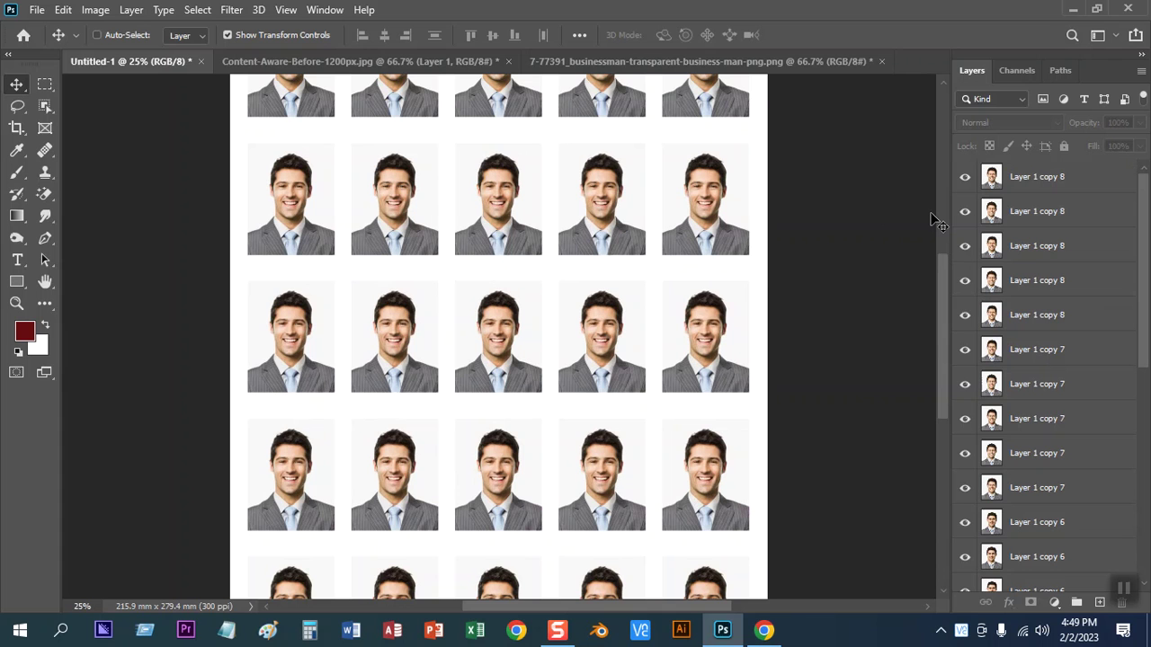
key("ctrl+plus")
key("ctrl+minus")
key("ctrl+minus")
left_click(606, 60)
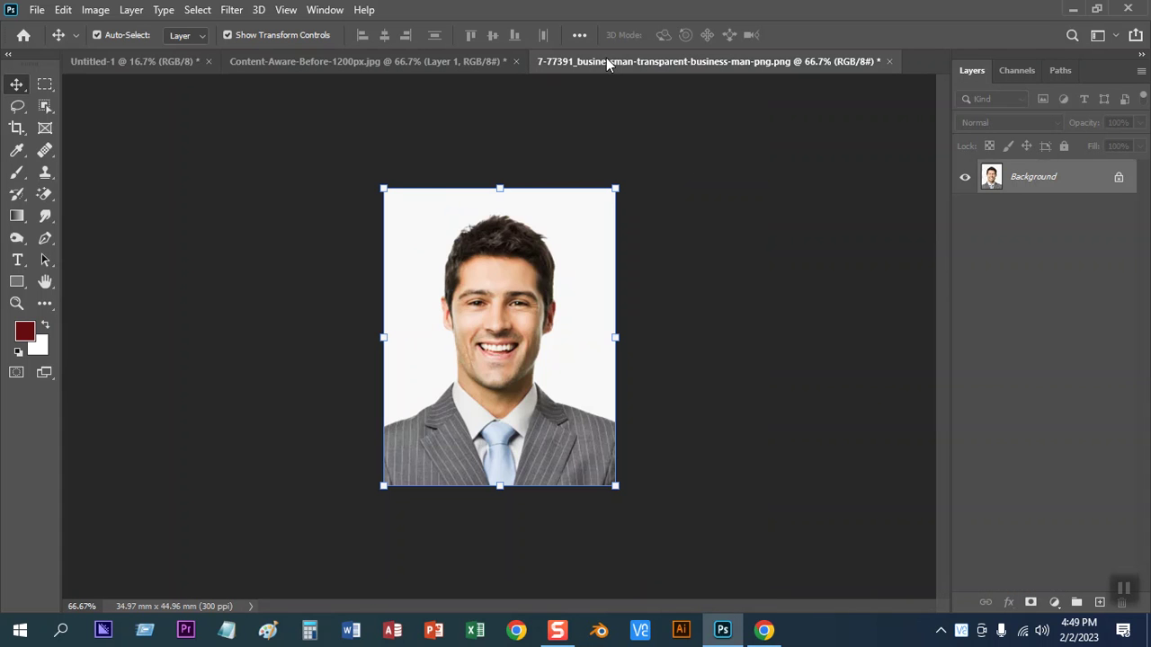
key("ctrl+a")
key("ctrl+t")
key("Return")
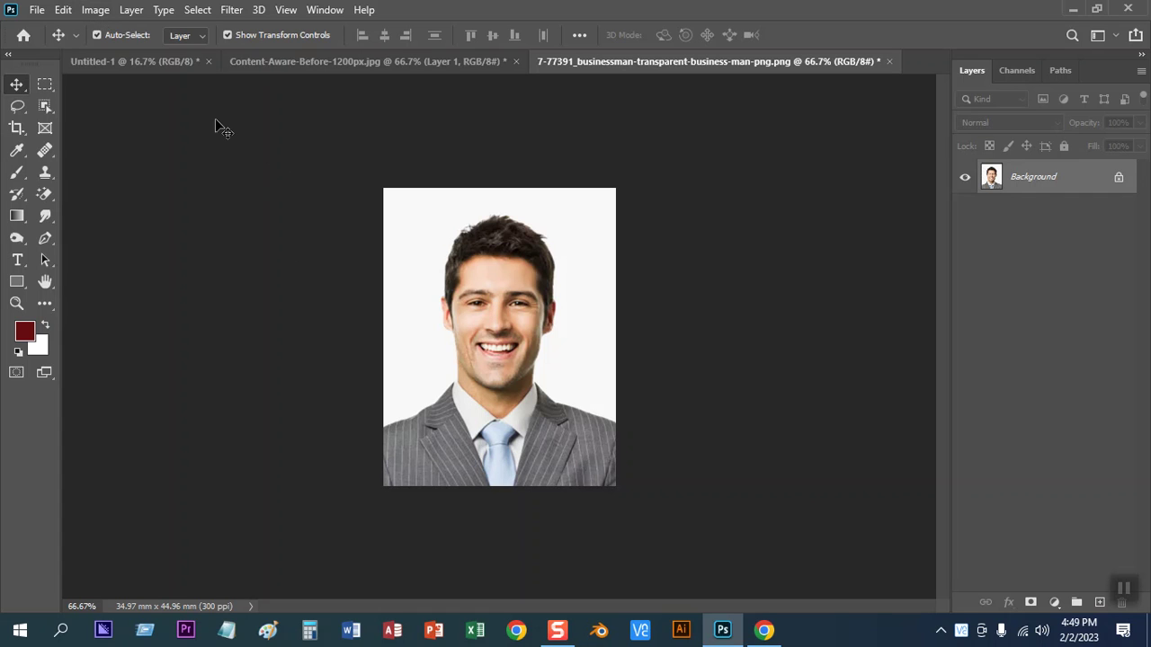
left_click(95, 10)
left_click(124, 135)
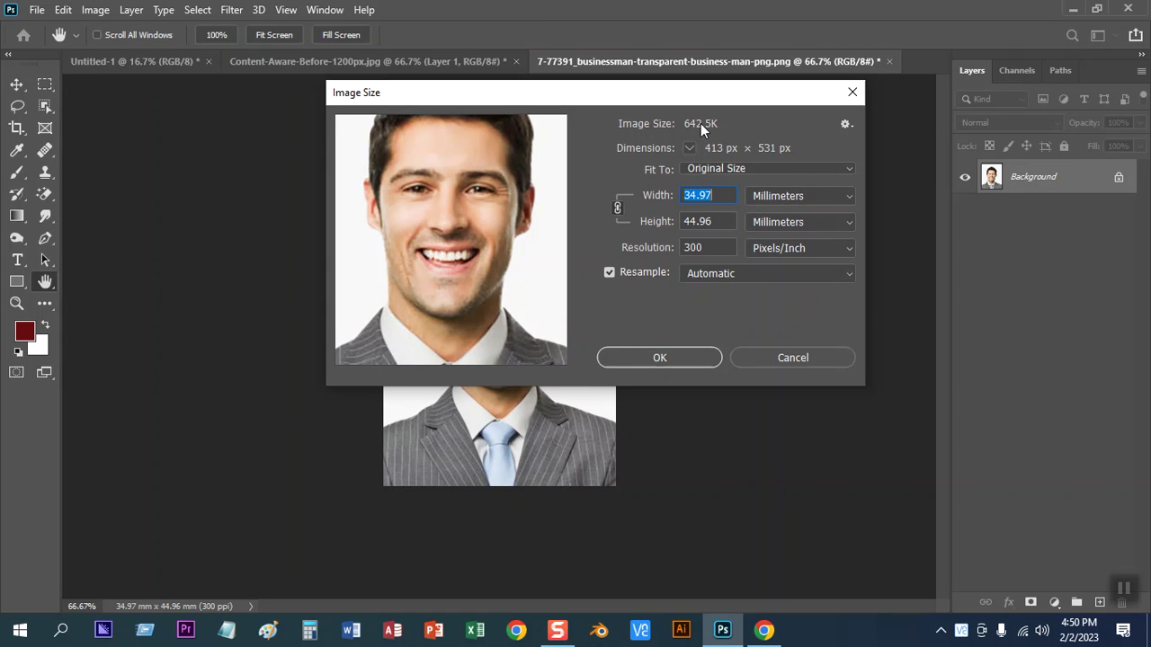
left_click(755, 356)
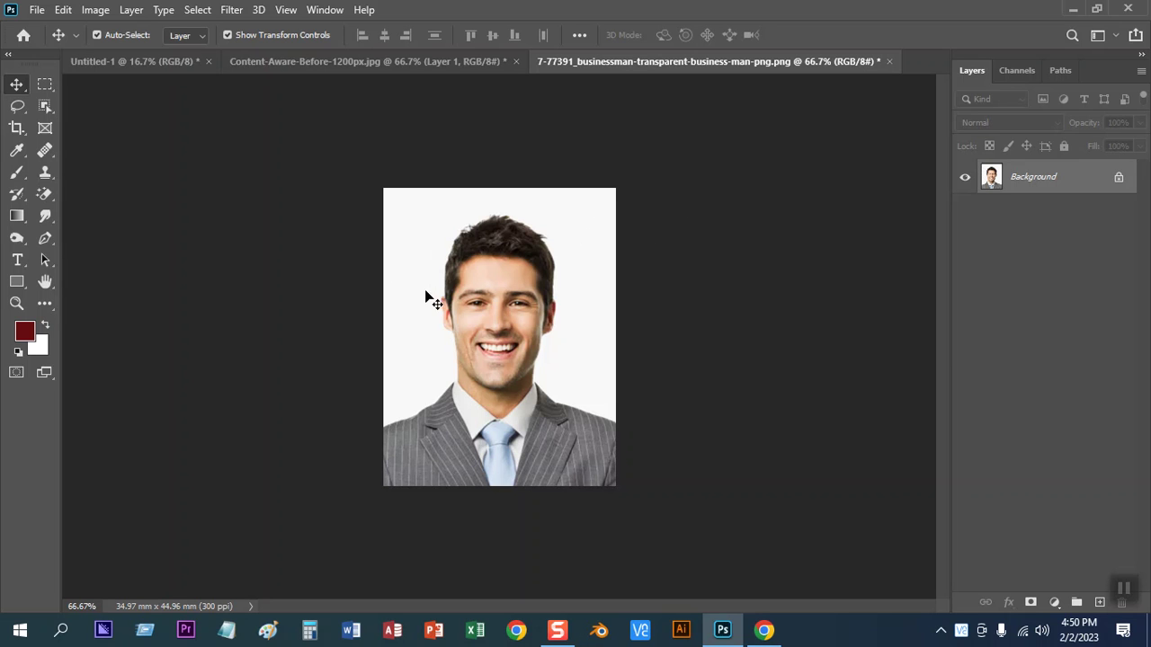
left_click(37, 9)
mouse_move(55, 255)
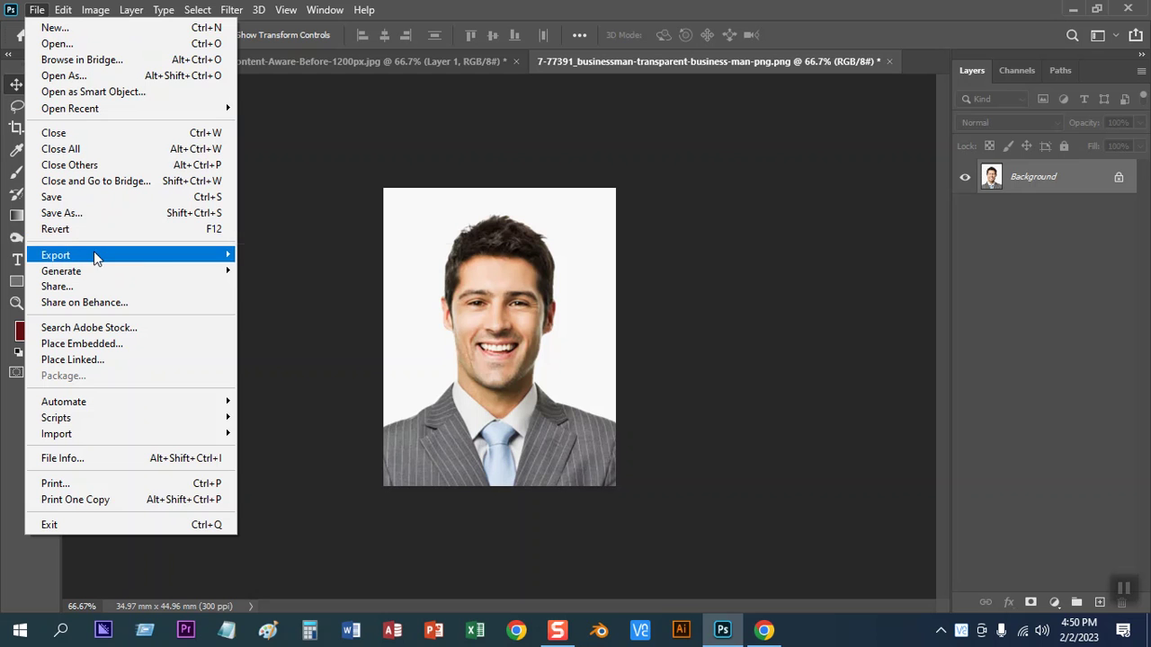
In Save for Web (Legacy), set JPEG compression quality to Maximum
left_click(307, 320)
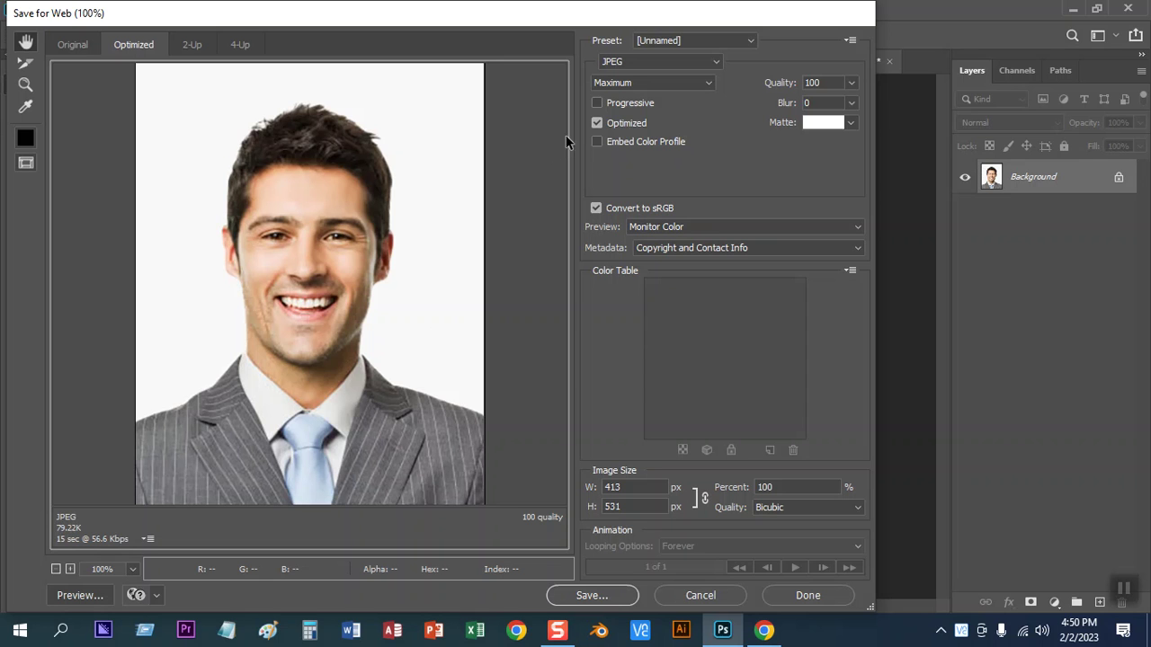
left_click(641, 80)
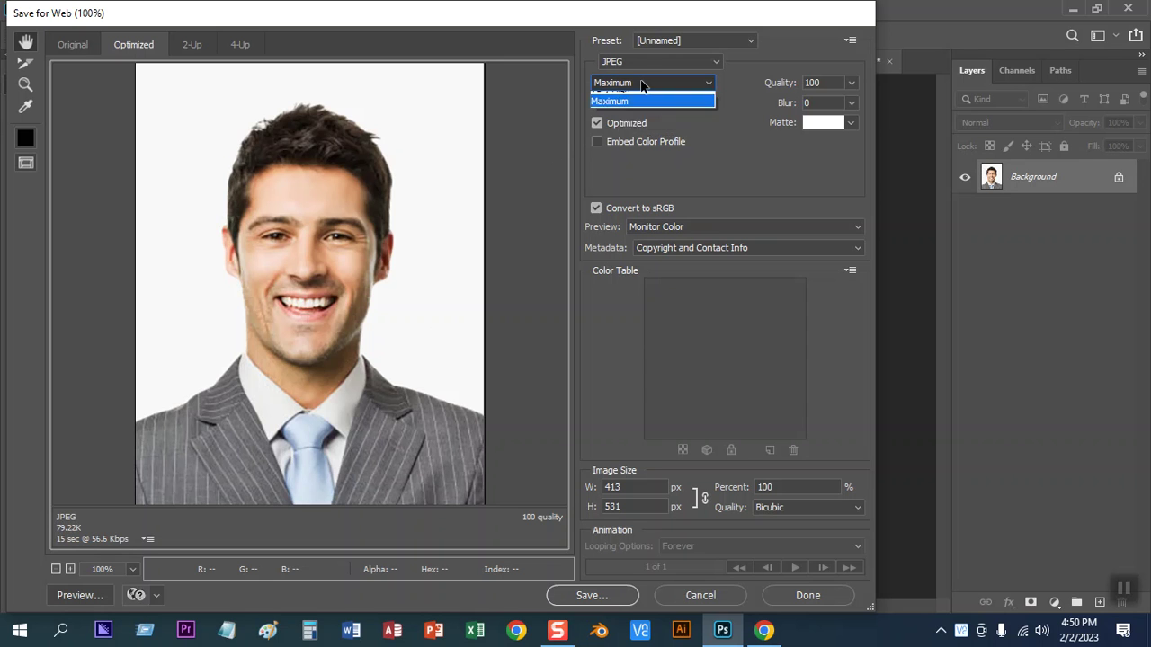
left_click(613, 134)
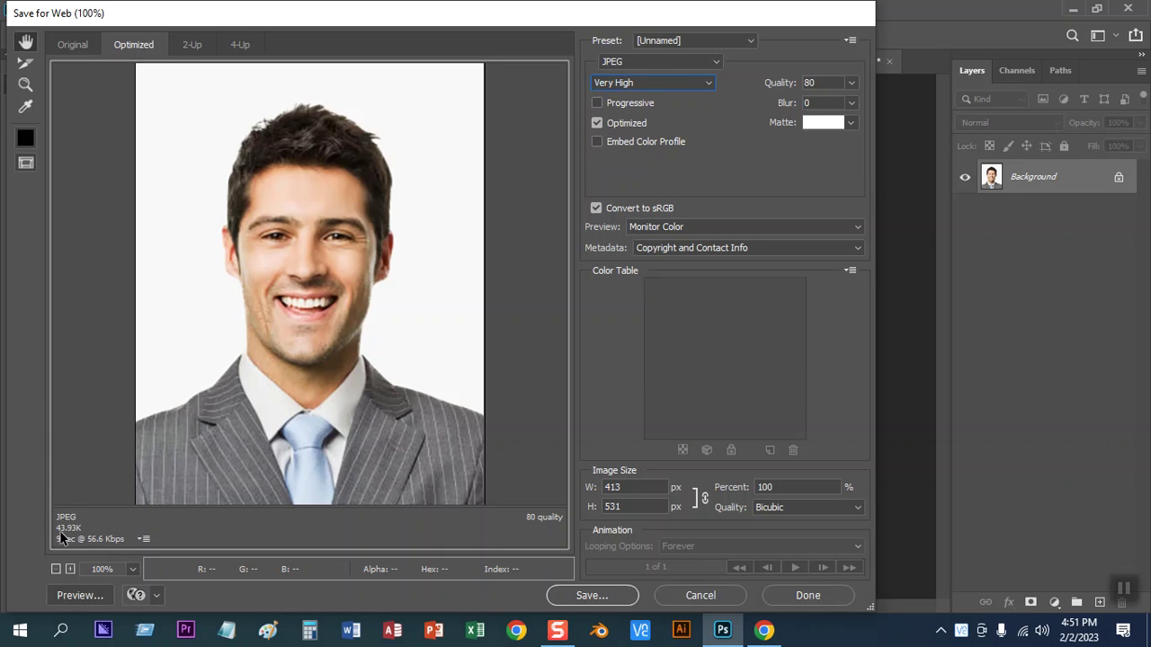
left_click(624, 82)
left_click(621, 126)
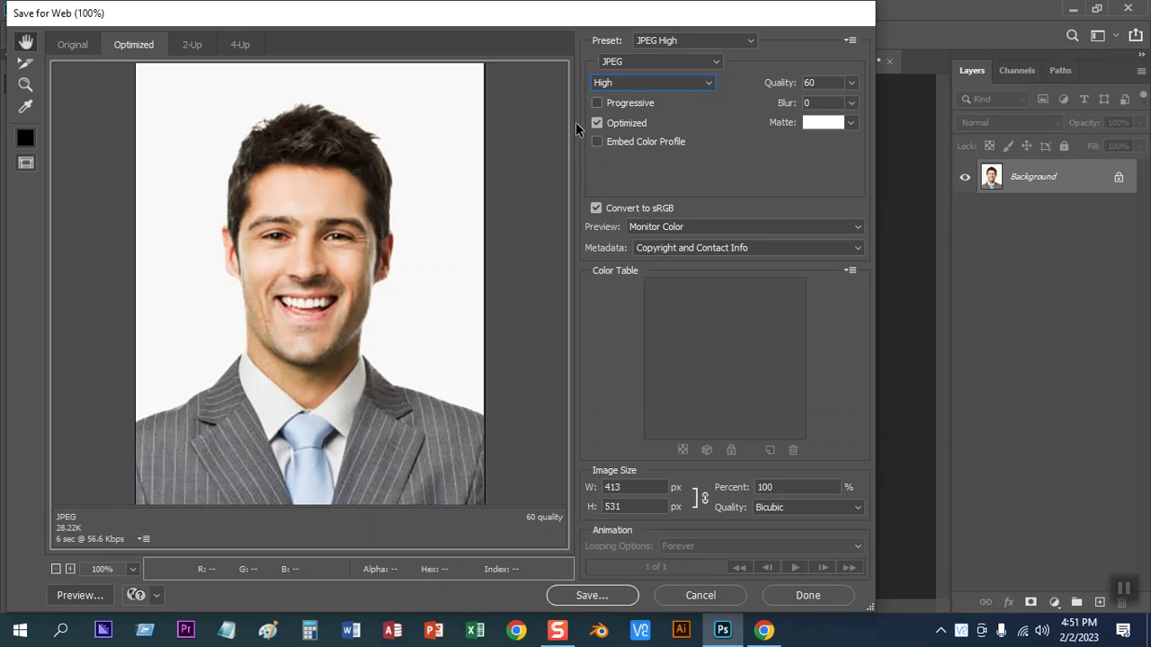
left_click(619, 83)
left_click(618, 136)
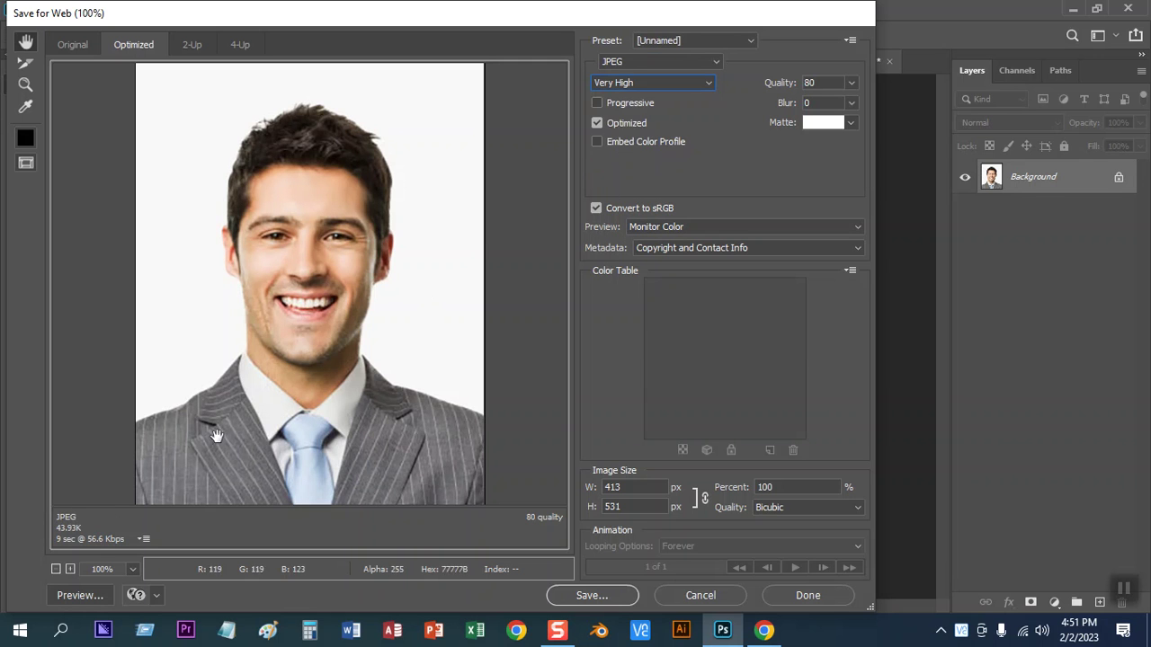
left_click(631, 85)
left_click(625, 149)
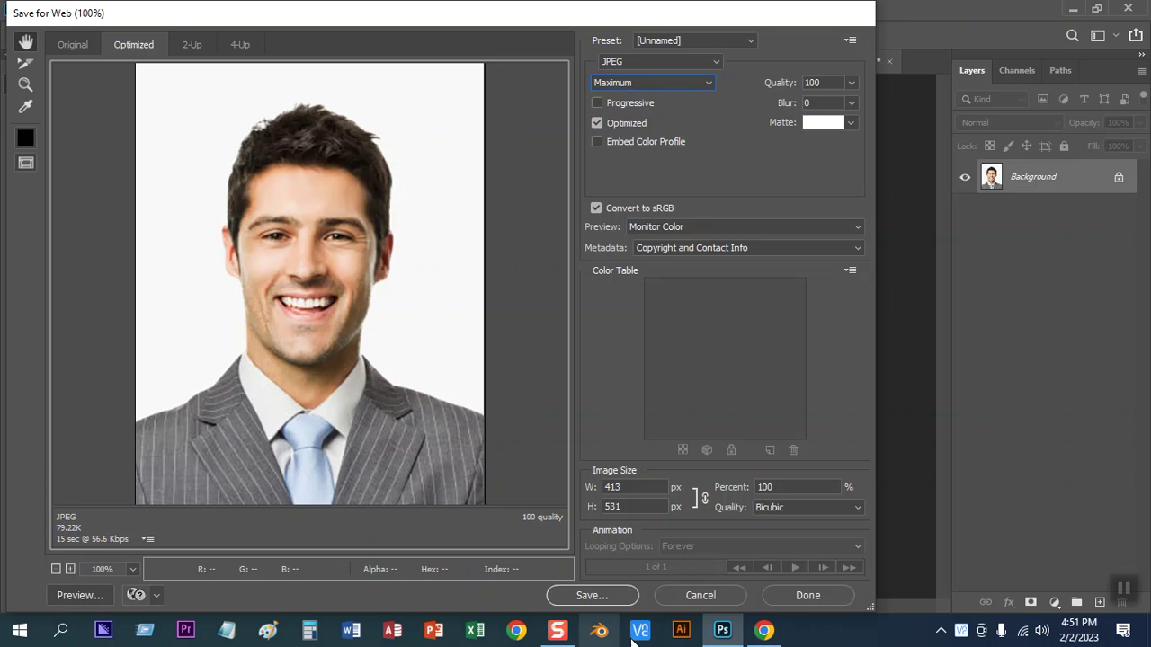
Save the JPEG to the Desktop, then minimize Photoshop and Chrome
left_click(591, 597)
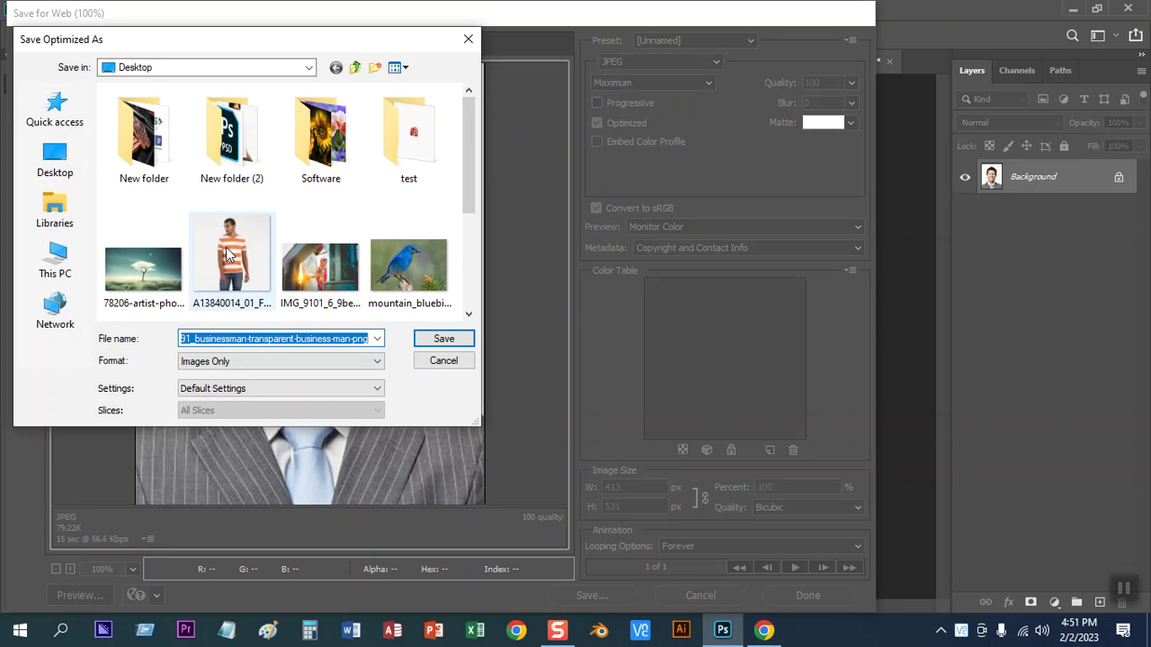
left_click(56, 167)
left_click(441, 339)
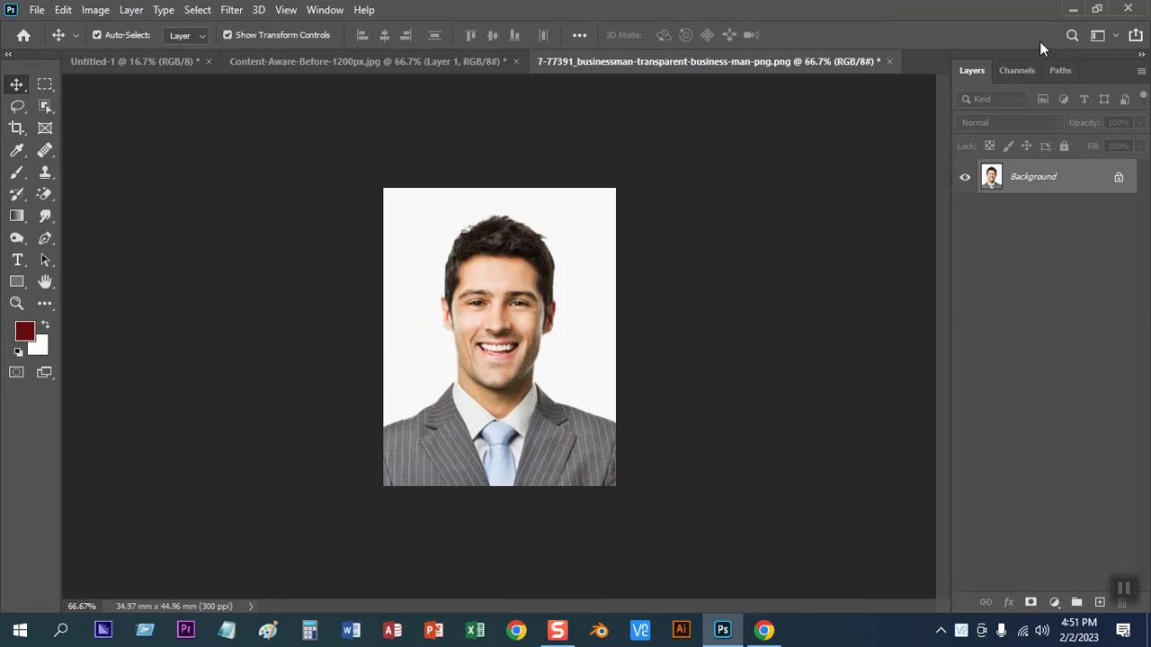
left_click(1074, 11)
left_click(1053, 13)
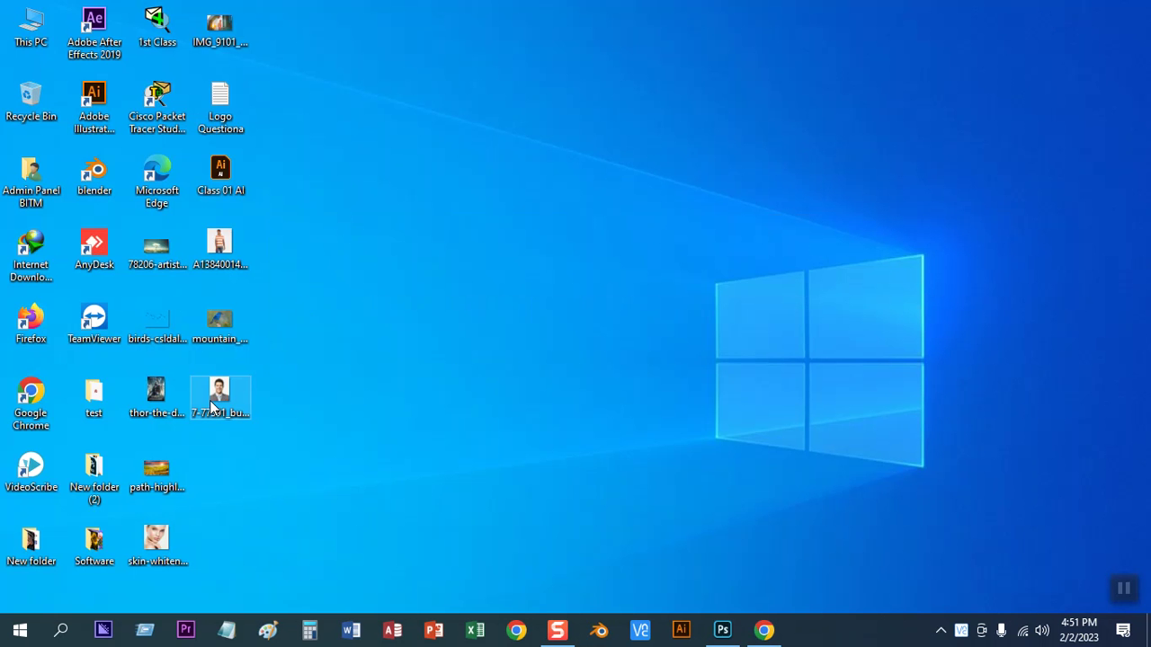
mouse_move(220, 396)
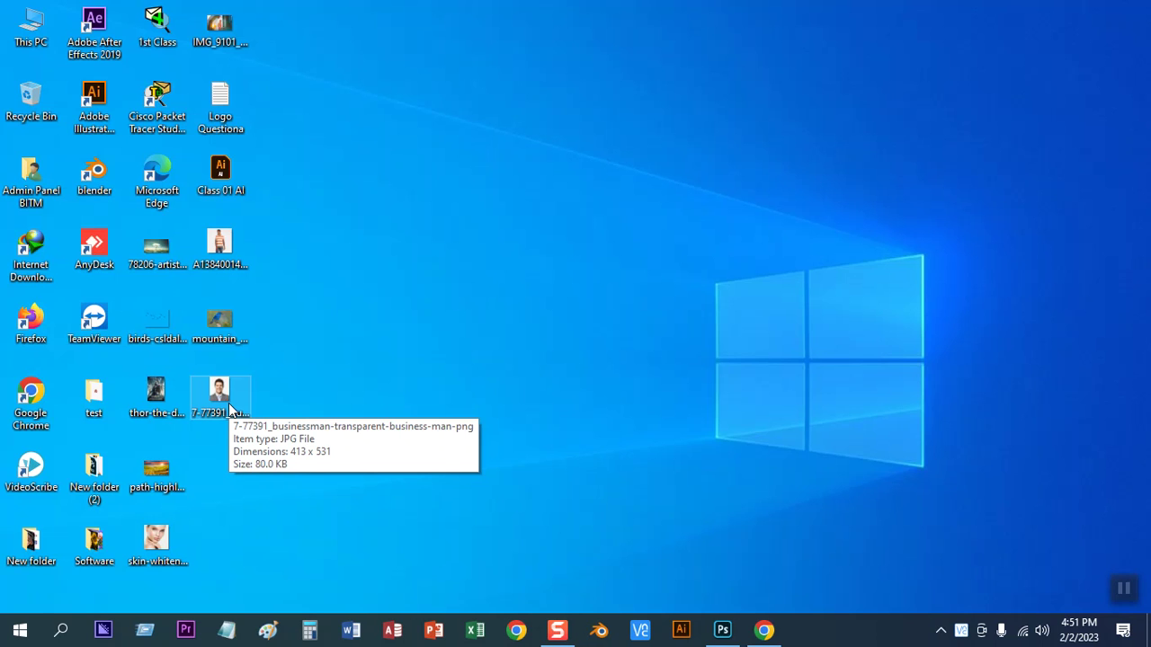
Delete the businessman JPG plus the orange-shirt and bluebird images from the desktop
left_click(229, 403)
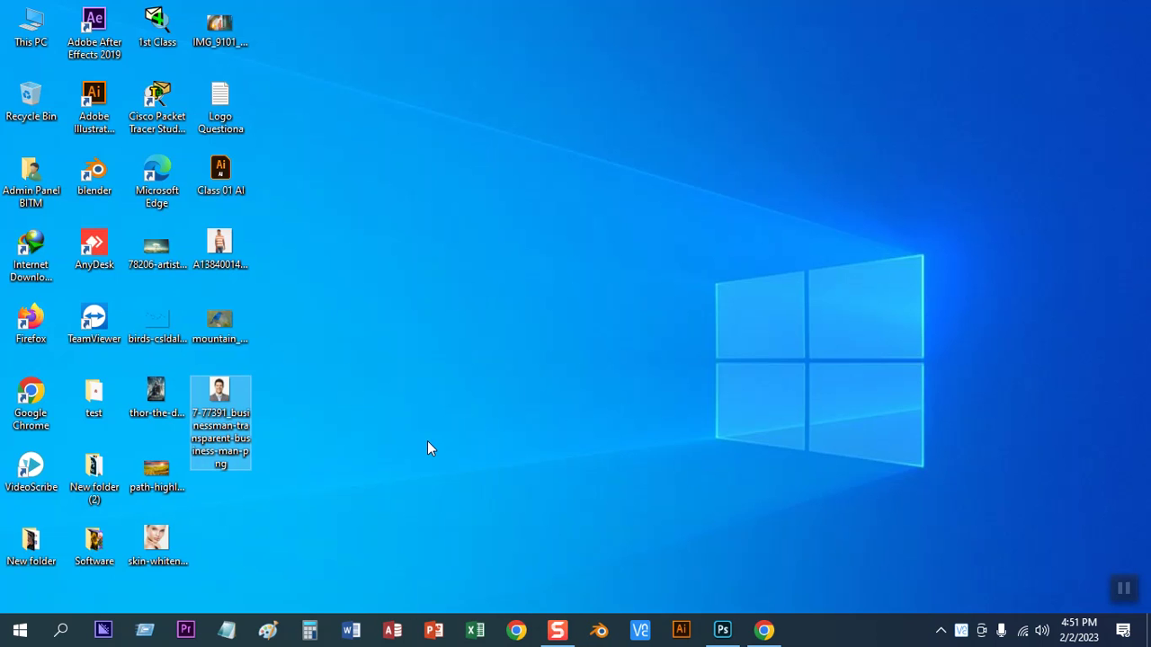
key("Delete")
left_click_drag(269, 280, 238, 369)
left_click_drag(277, 231, 198, 343)
key("Delete")
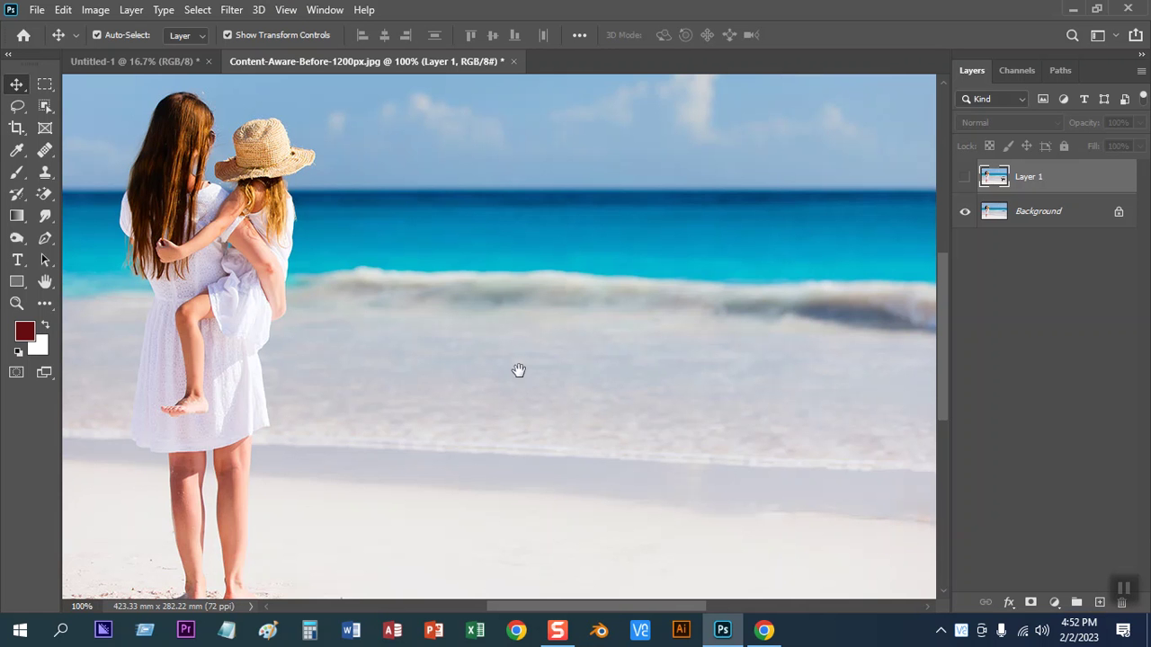
mouse_move(519, 372)
left_mouse_down()
mouse_move(627, 438)
mouse_move(678, 373)
left_mouse_up()
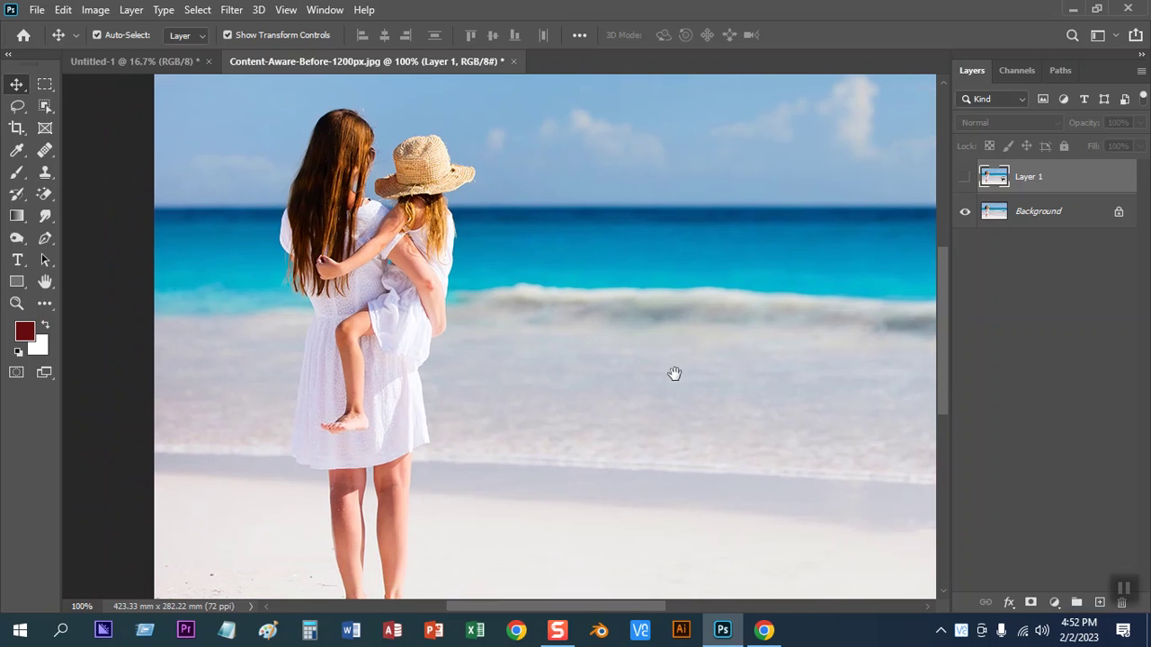
Drag an Object Selection rectangle around the mother and child, then switch to the Move tool
left_click(45, 106)
mouse_move(223, 96)
left_mouse_down()
mouse_move(498, 494)
mouse_move(498, 403)
left_mouse_up()
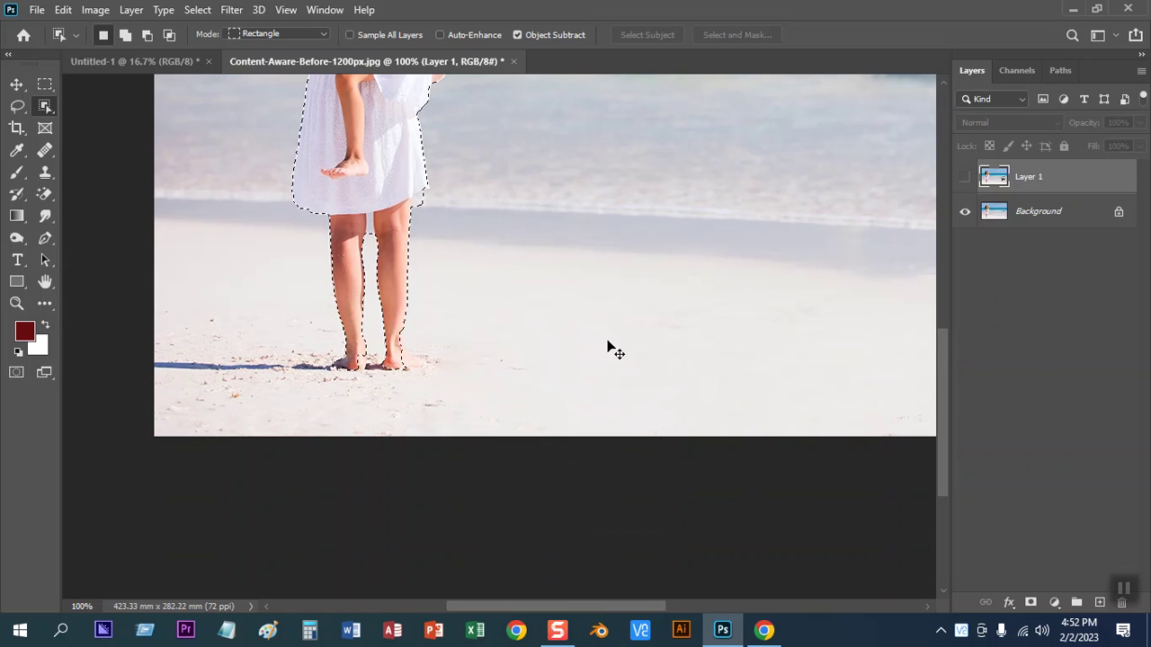
key("ctrl+minus")
key("ctrl+plus")
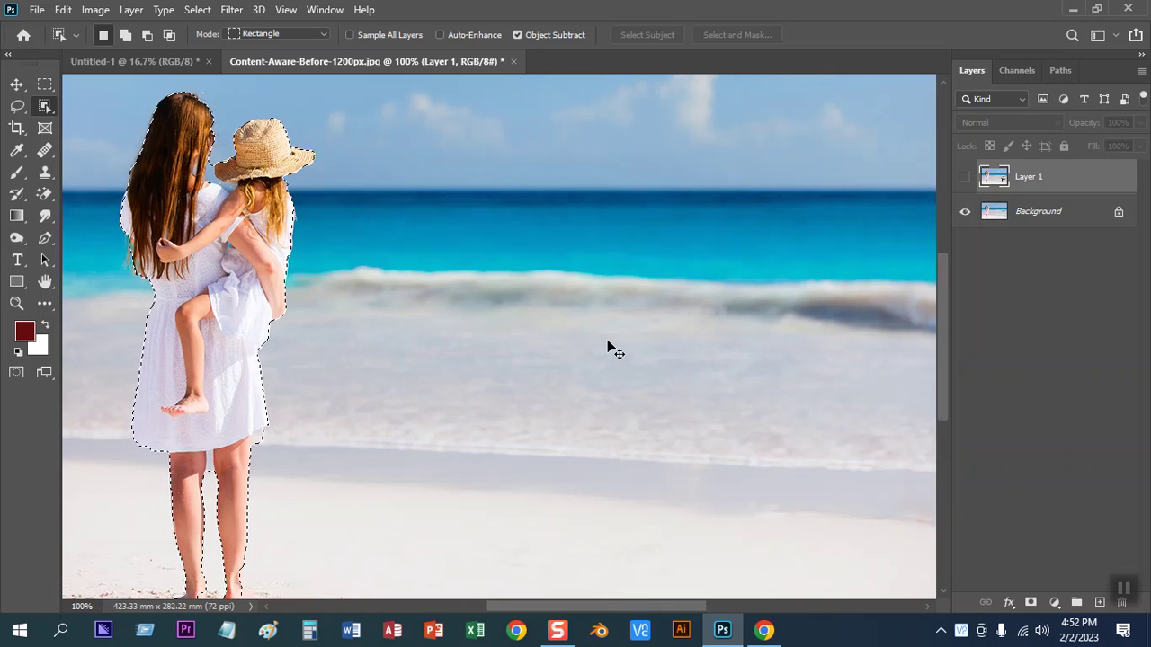
left_click_drag(467, 357, 650, 399)
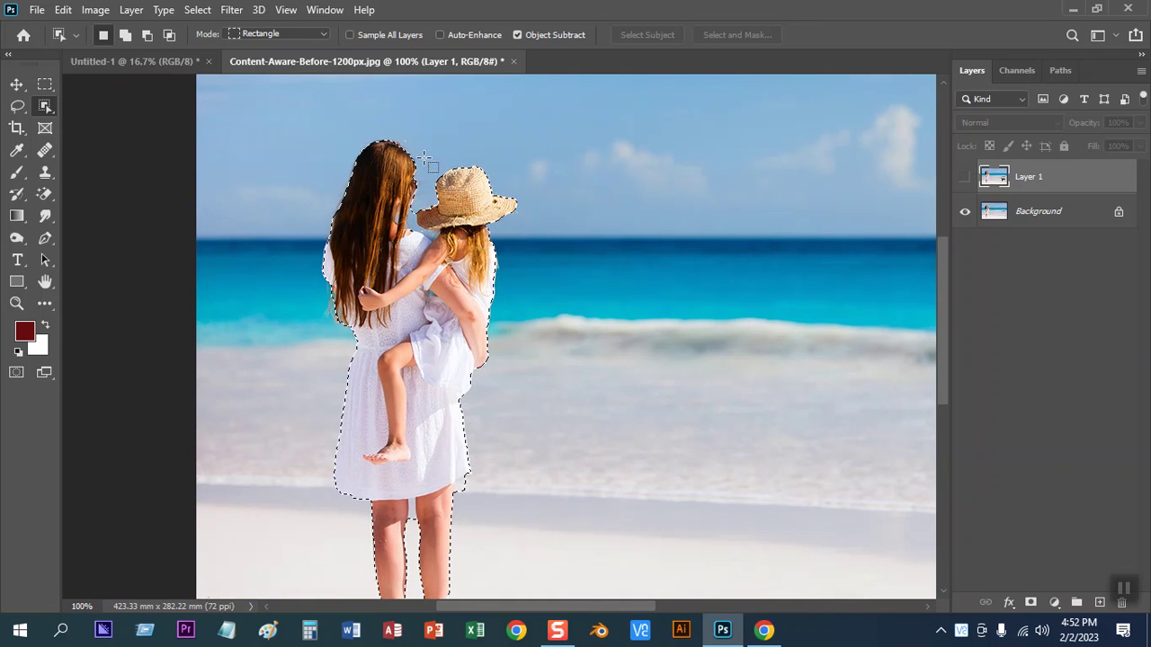
key("v")
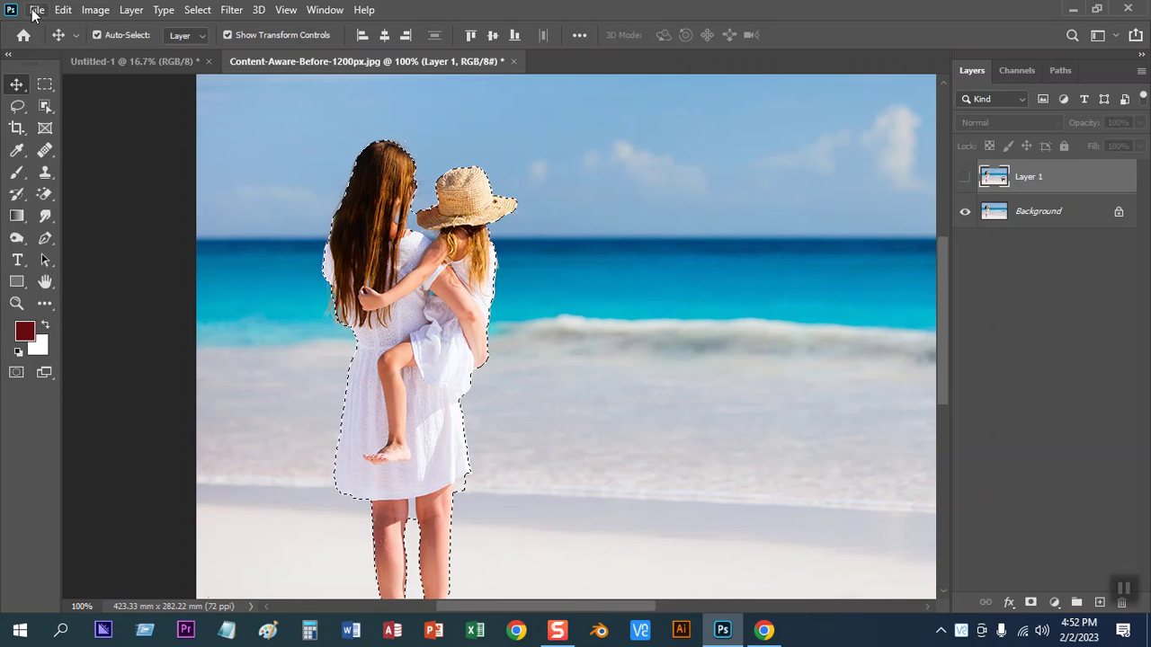
left_click(198, 10)
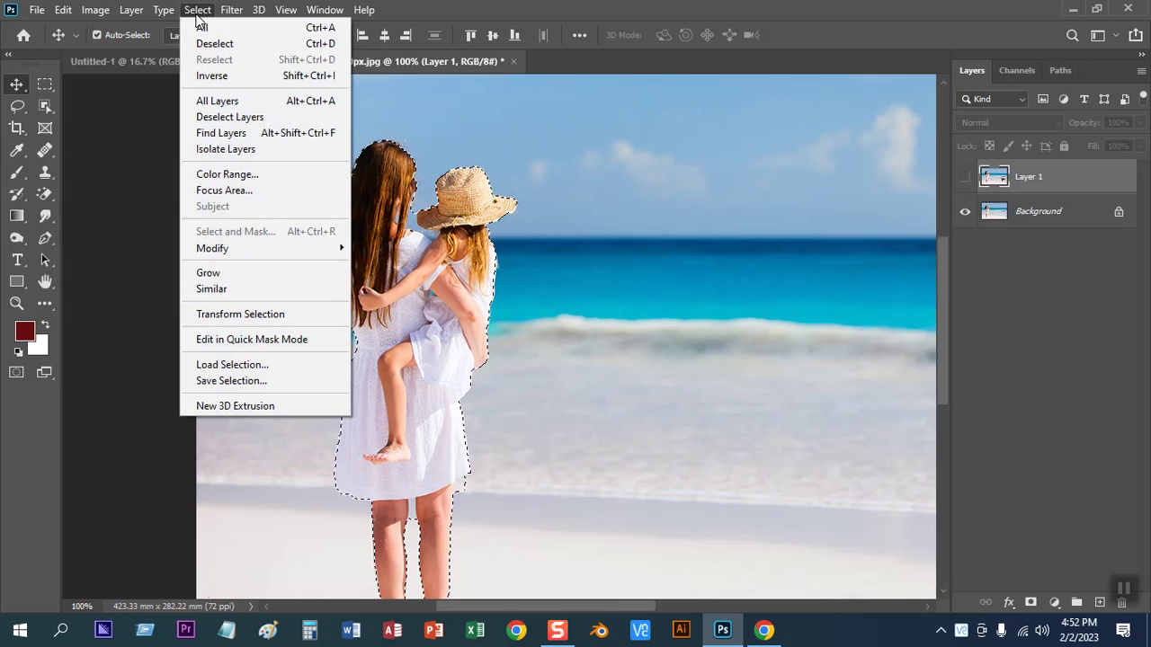
mouse_move(213, 248)
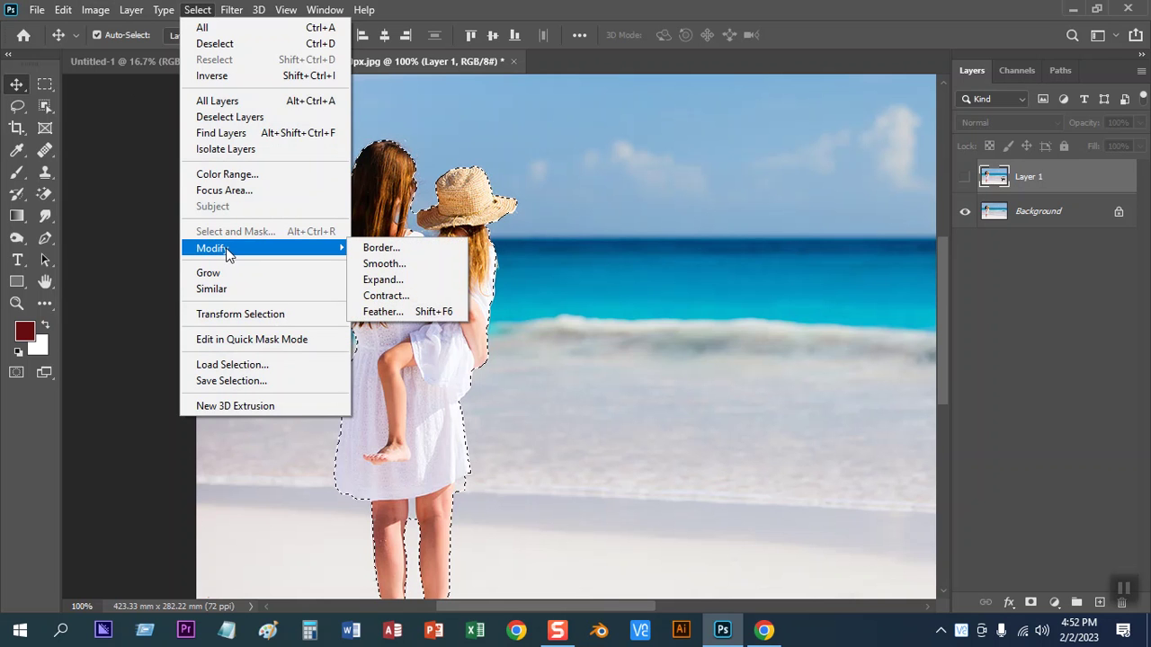
Back out of the Select menu and zoom in on the selection's hair edge
left_click(194, 11)
left_click(193, 11)
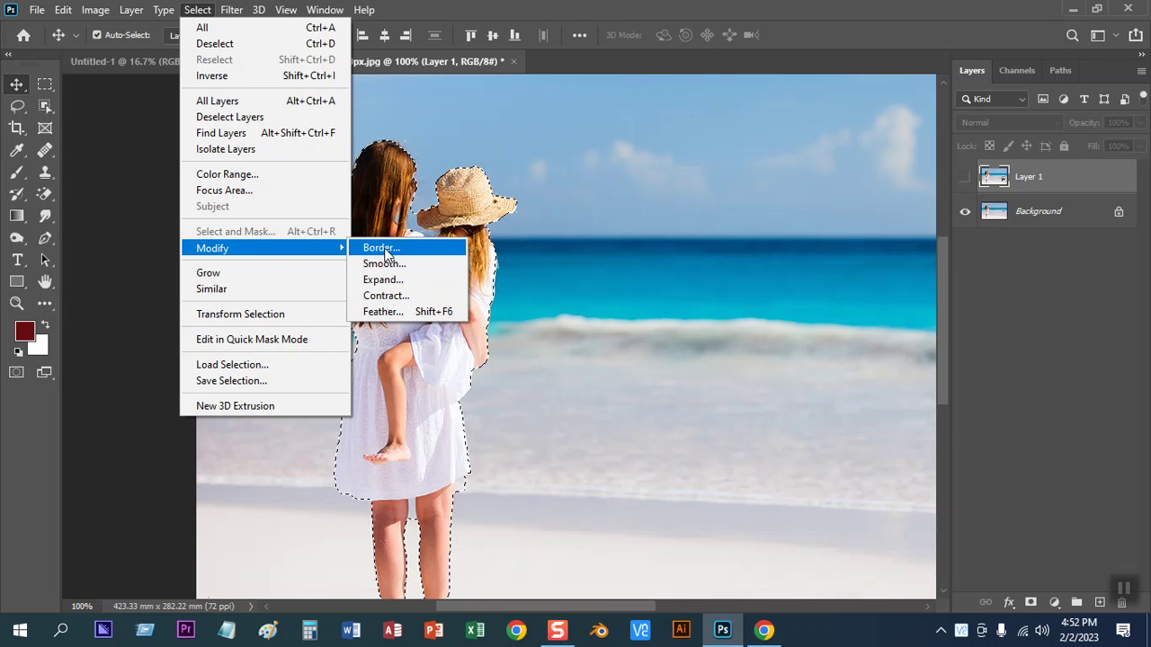
left_click(717, 278)
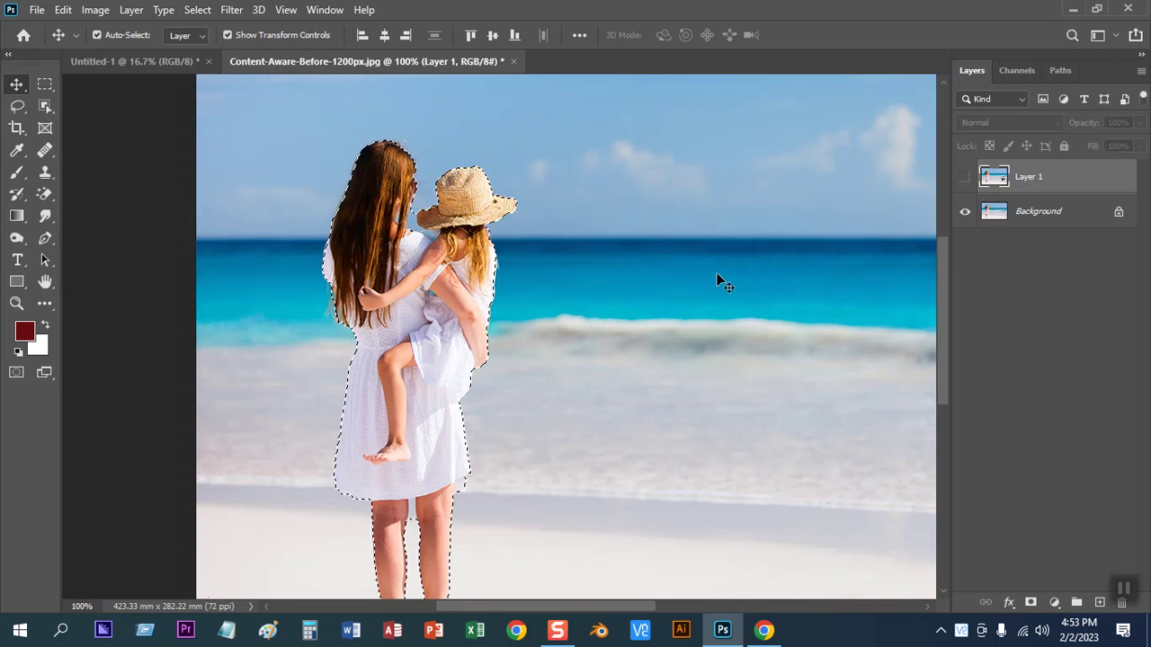
key("ctrl+plus")
key("ctrl+plus")
key("ctrl+plus")
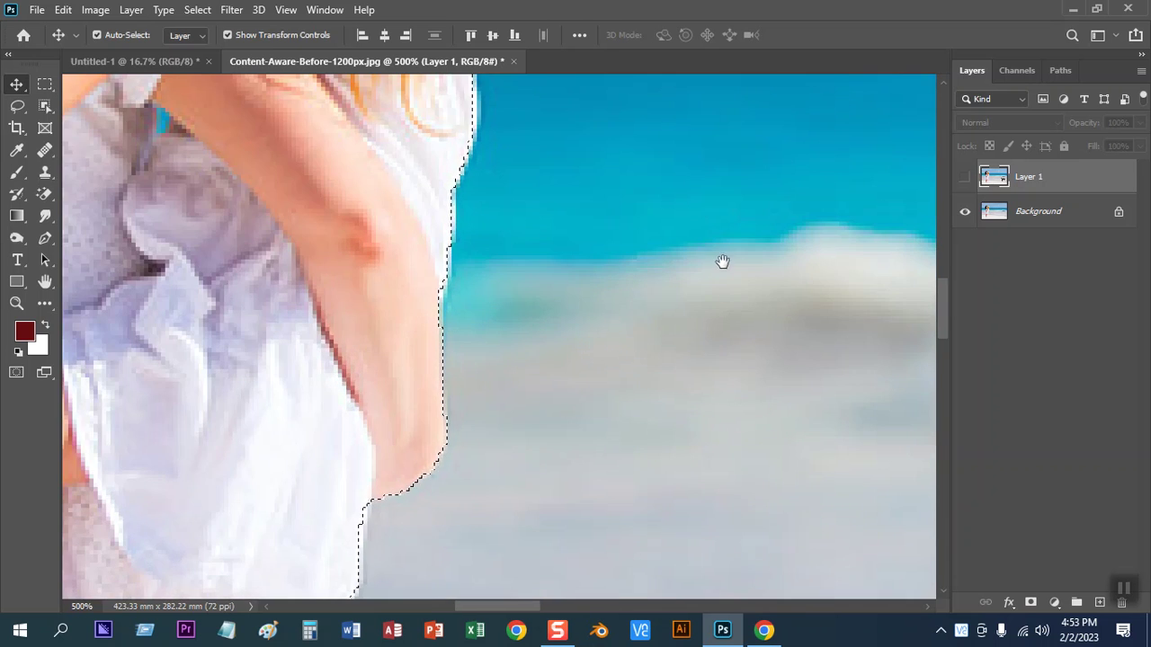
key("ctrl+plus")
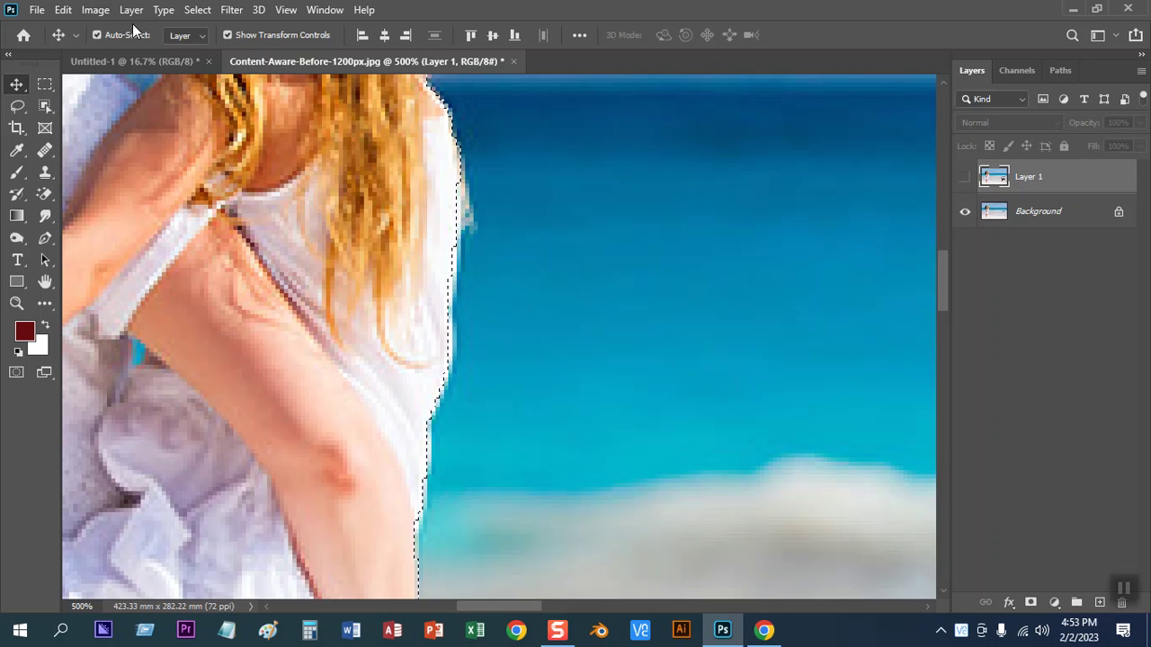
Apply Select > Modify > Border with a 10-pixel width
left_click(95, 10)
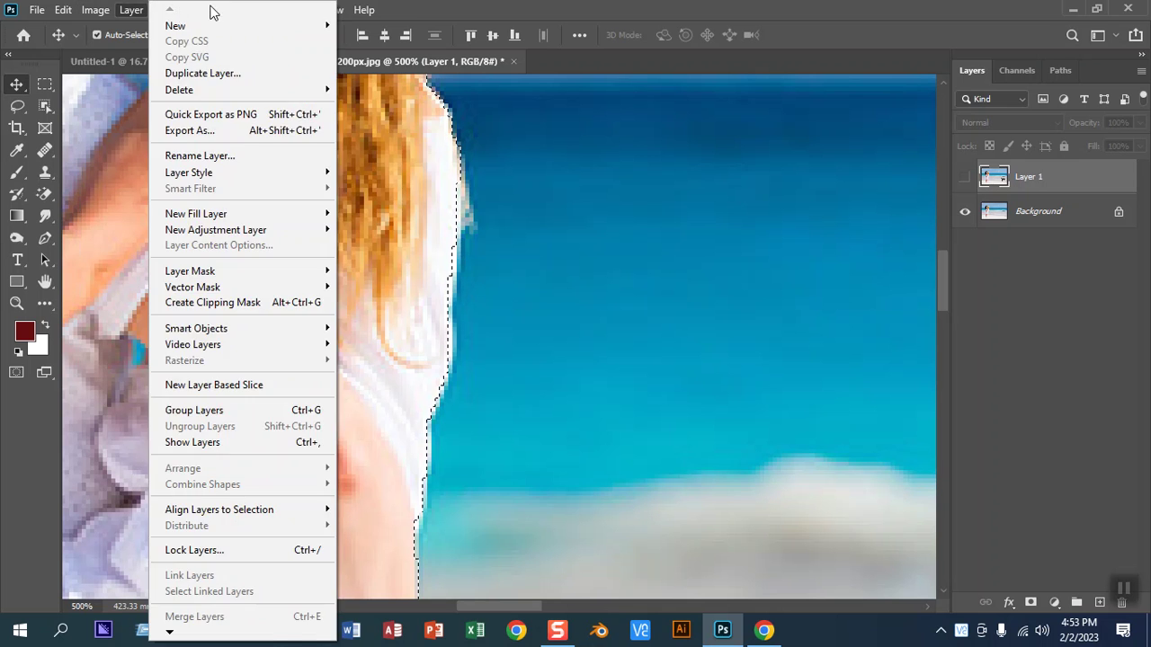
left_click(202, 10)
left_click(199, 10)
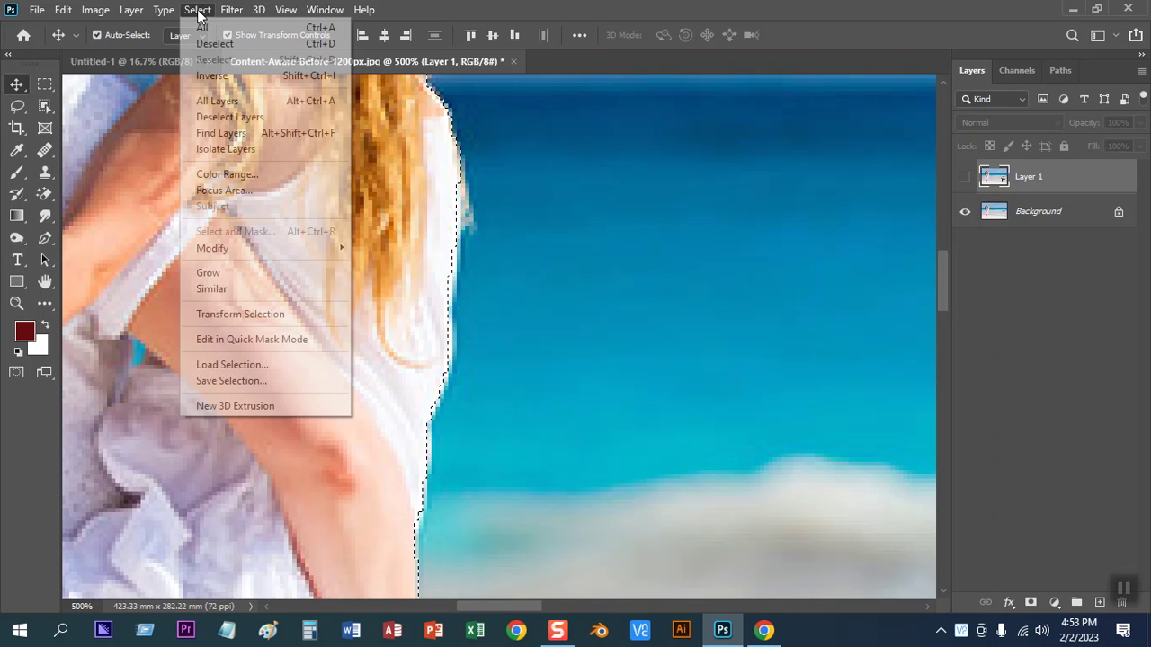
mouse_move(216, 248)
left_click(380, 249)
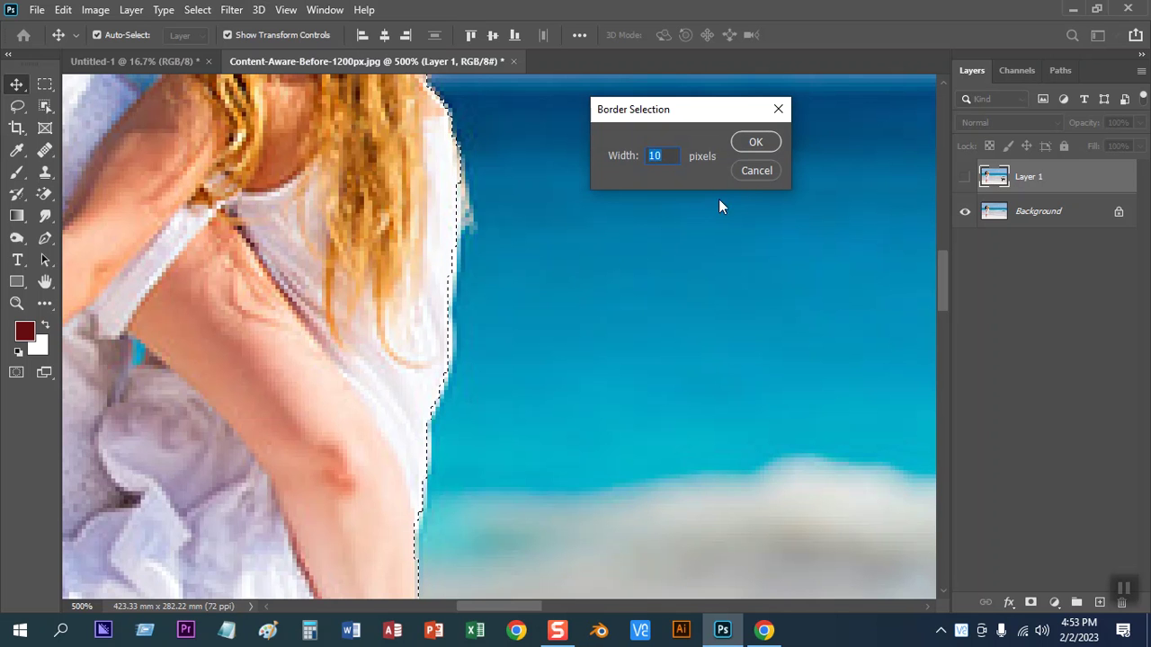
left_click(747, 143)
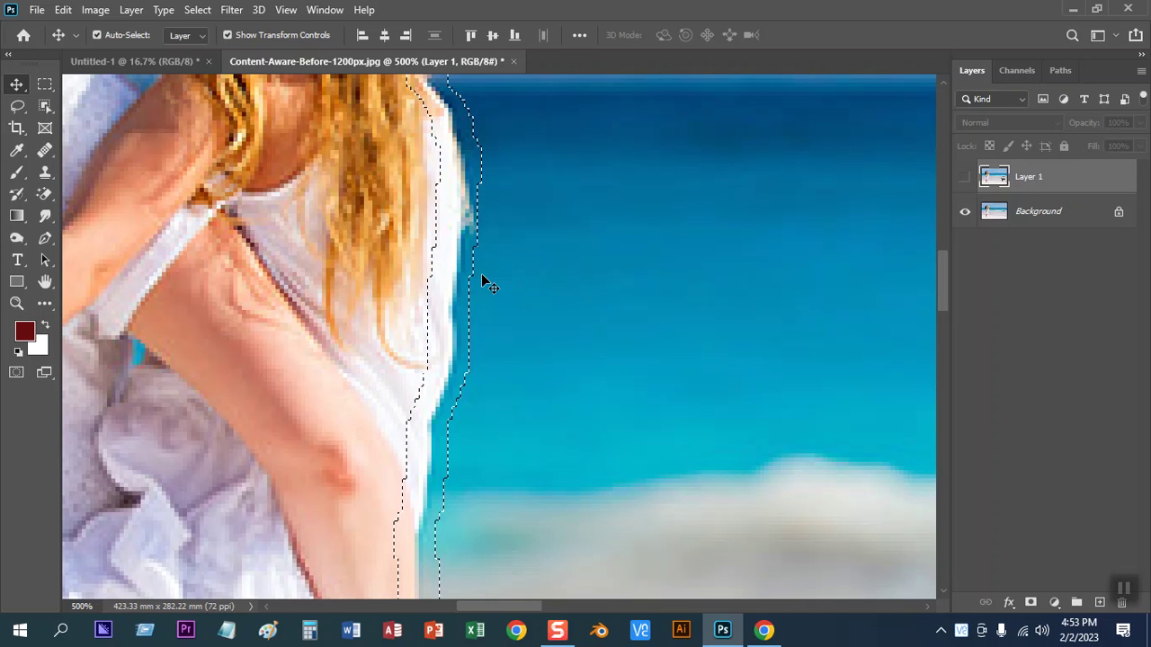
scroll(402, 229, "up", 3)
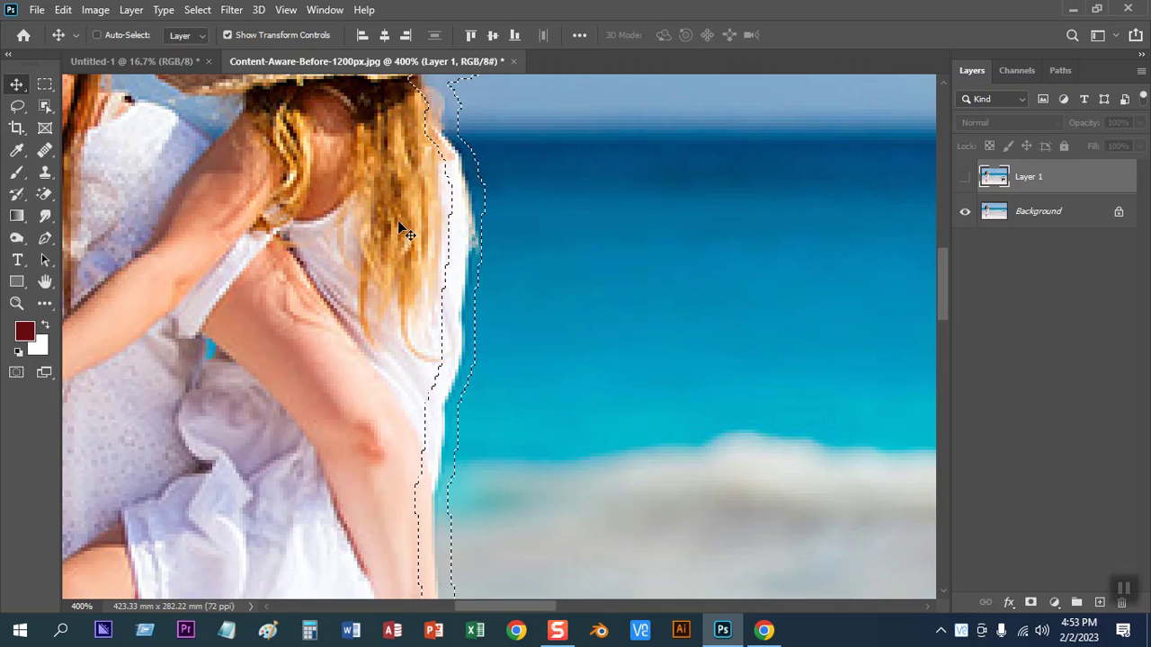
scroll(408, 233, "up", 2)
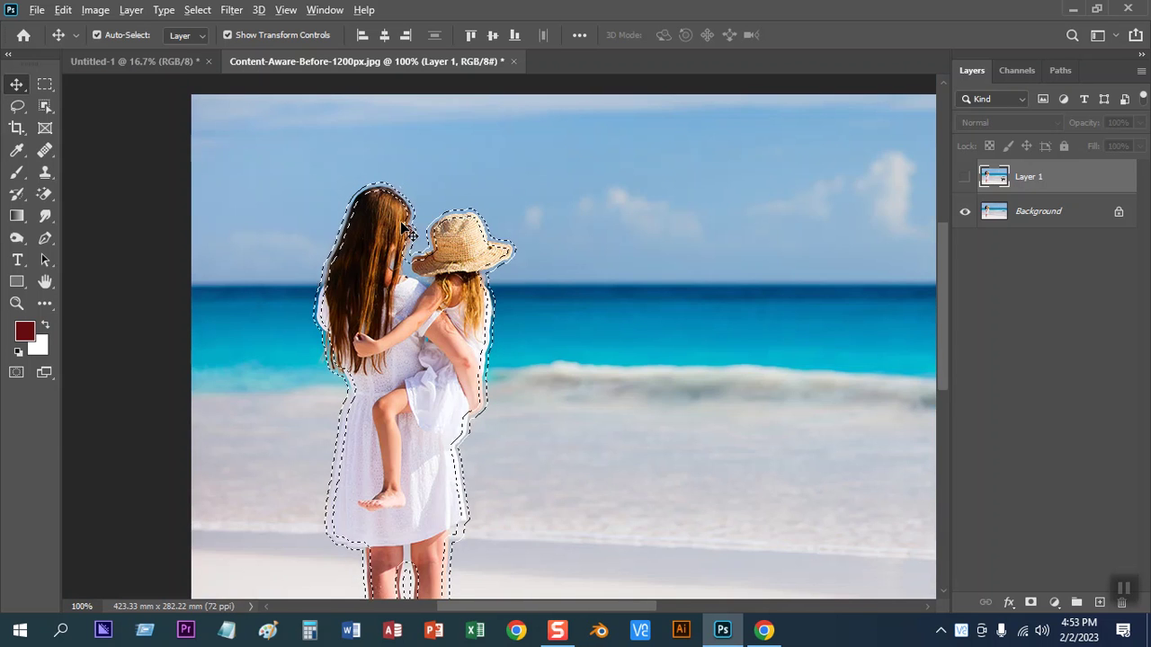
Make Layer 1 visible, fill the border band with dark red, and deselect
key("ctrl+BackSpace")
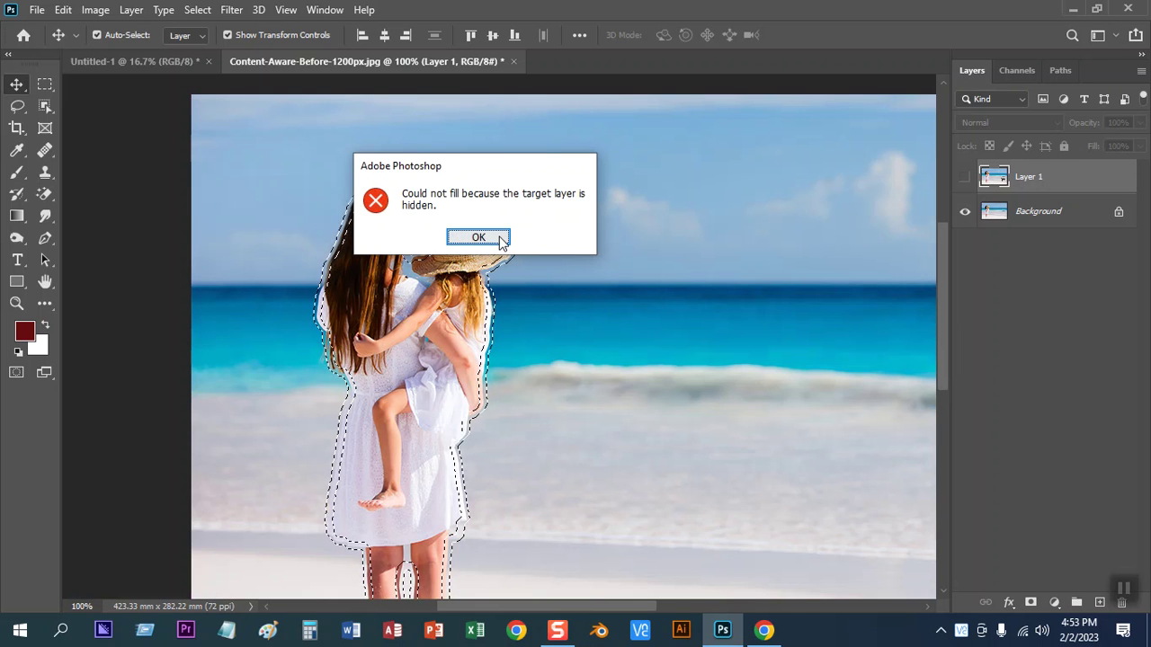
left_click(494, 236)
left_click(964, 178)
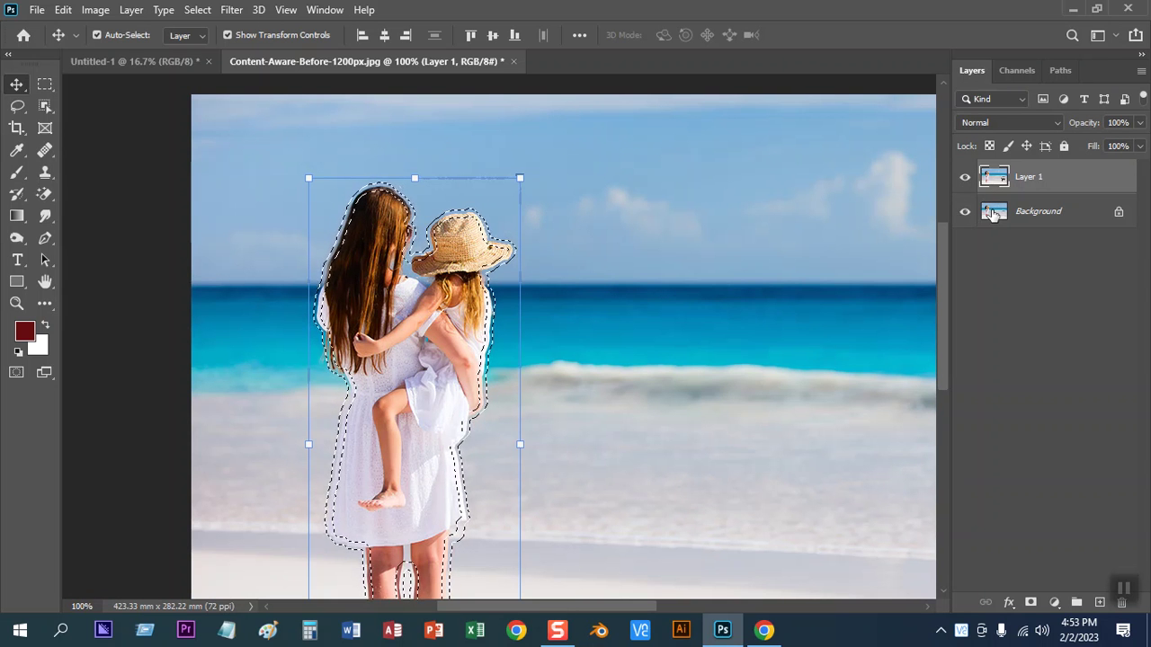
key("alt+BackSpace")
key("ctrl+d")
key("ctrl")
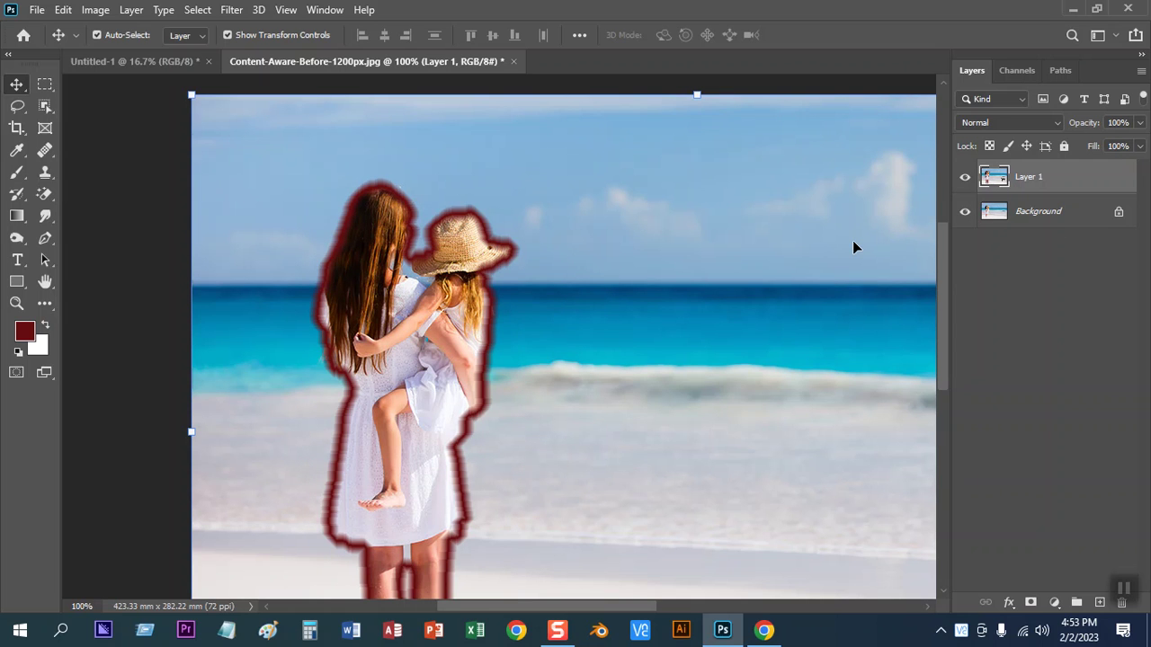
key("ctrl+minus")
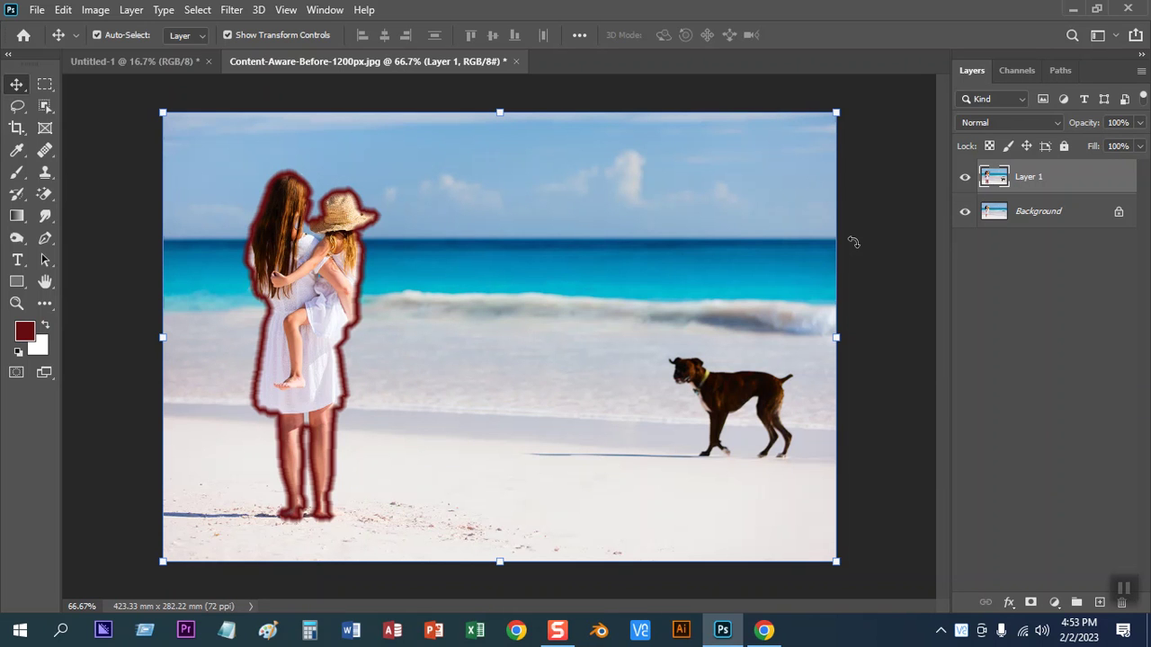
Reselect the mother and child, undo the dark-red fill, zoom in, and hide Layer 1
key("ctrl+shift+d")
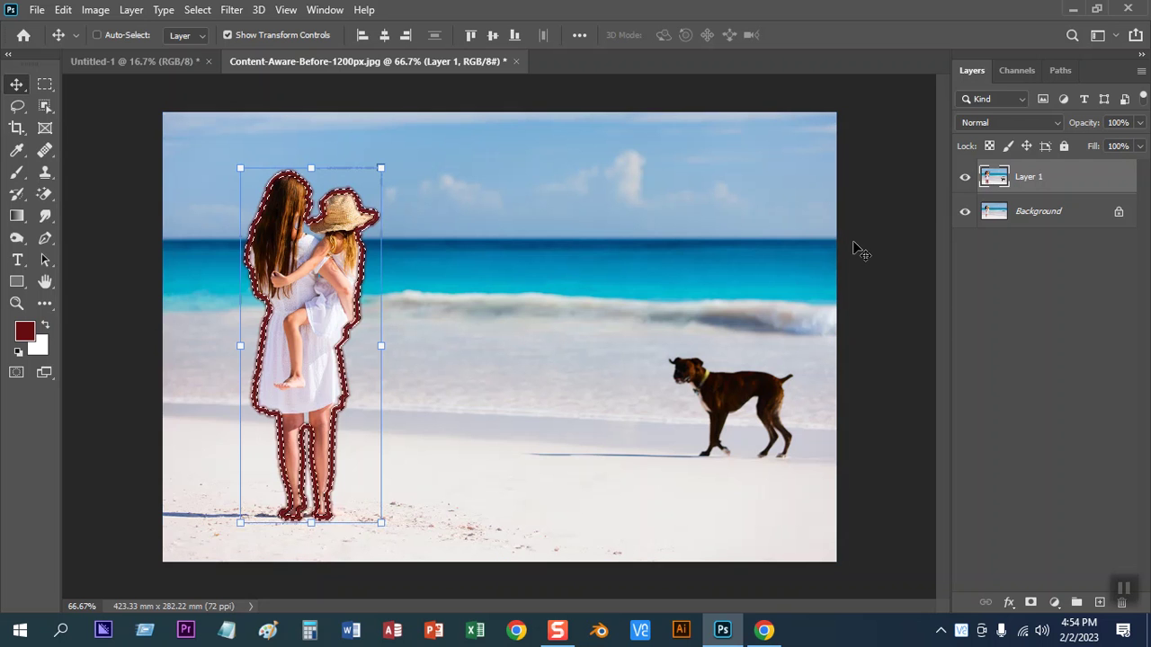
key("ctrl")
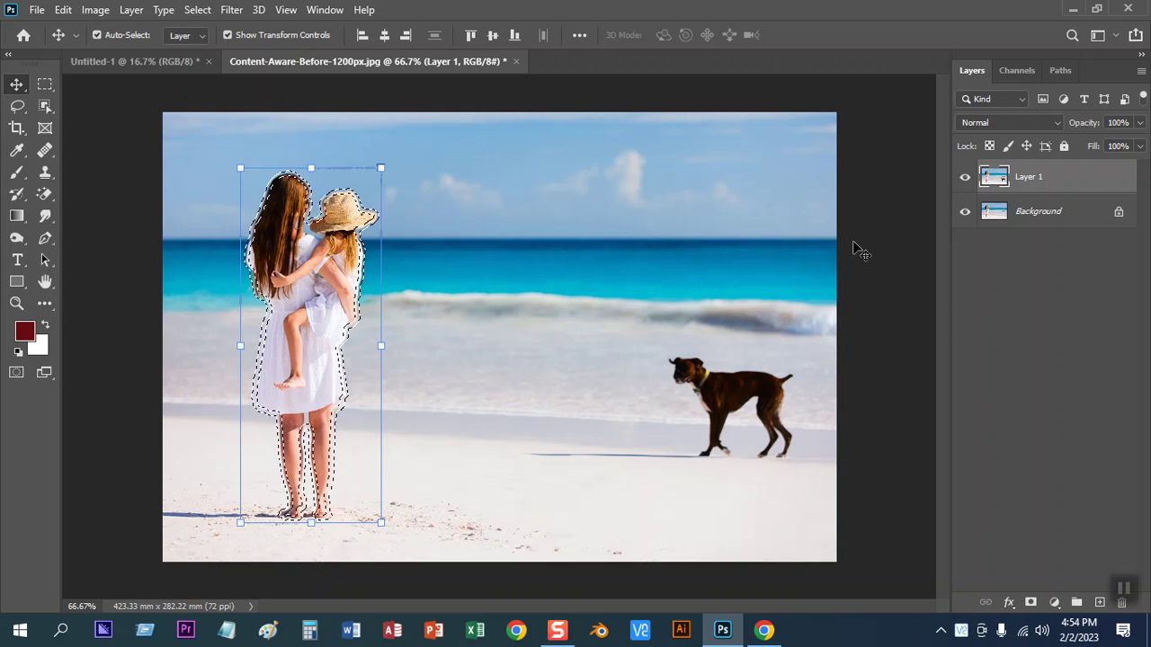
key("ctrl+plus")
key("ctrl+plus")
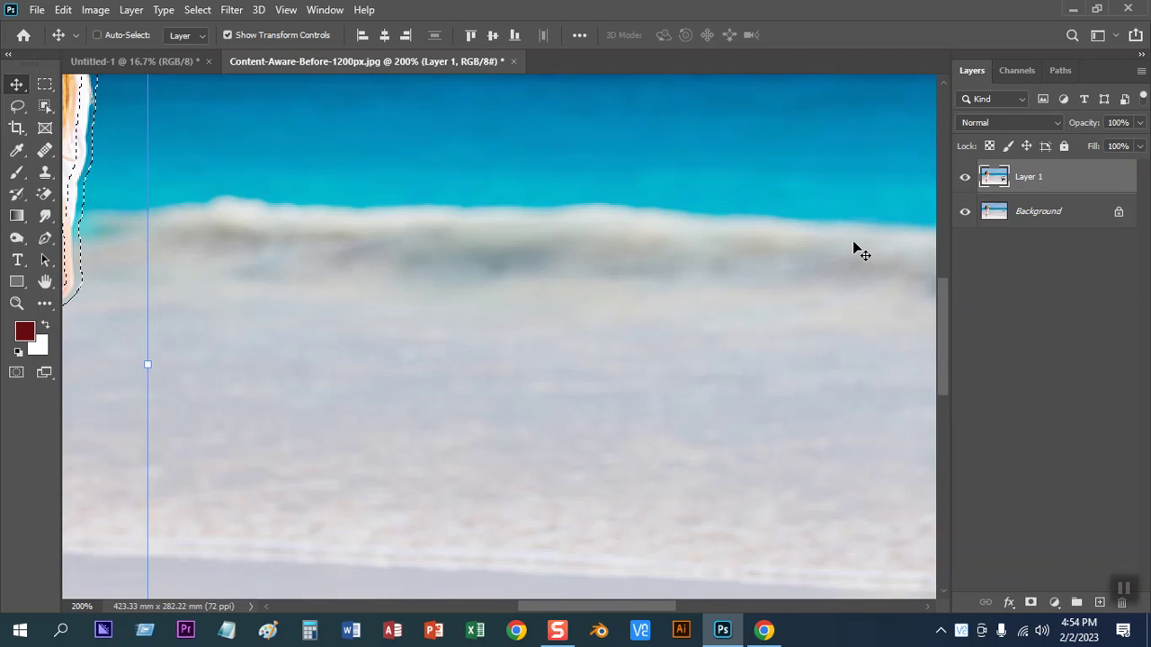
key("ctrl+plus")
left_click_drag(563, 334, 567, 405)
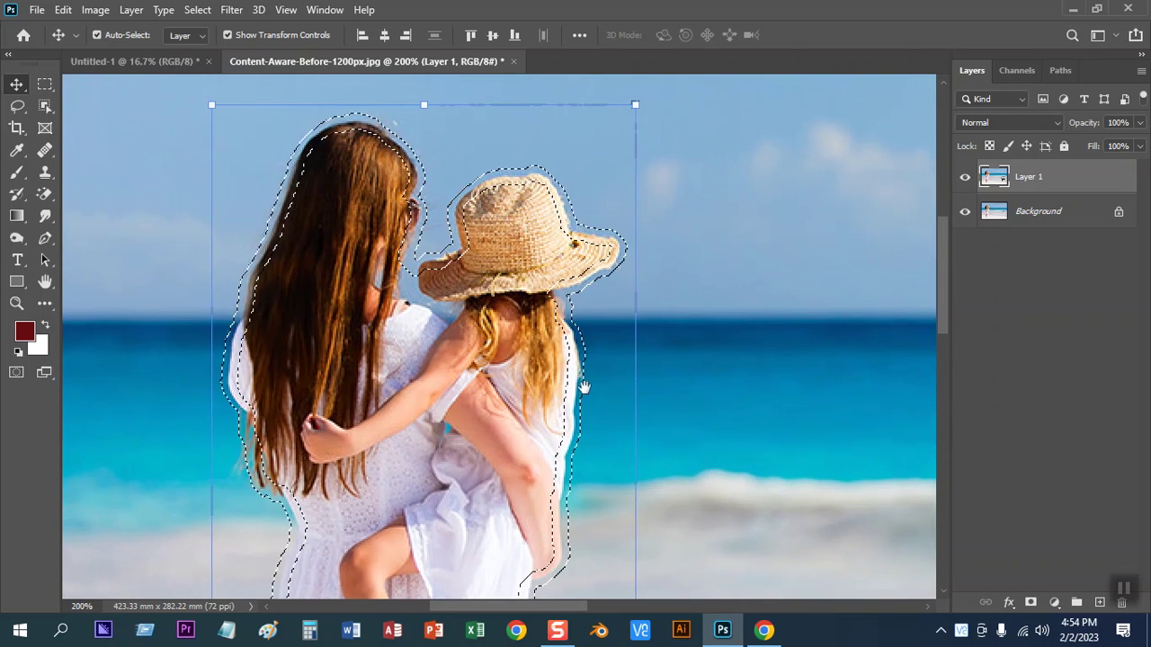
key("ctrl+comma")
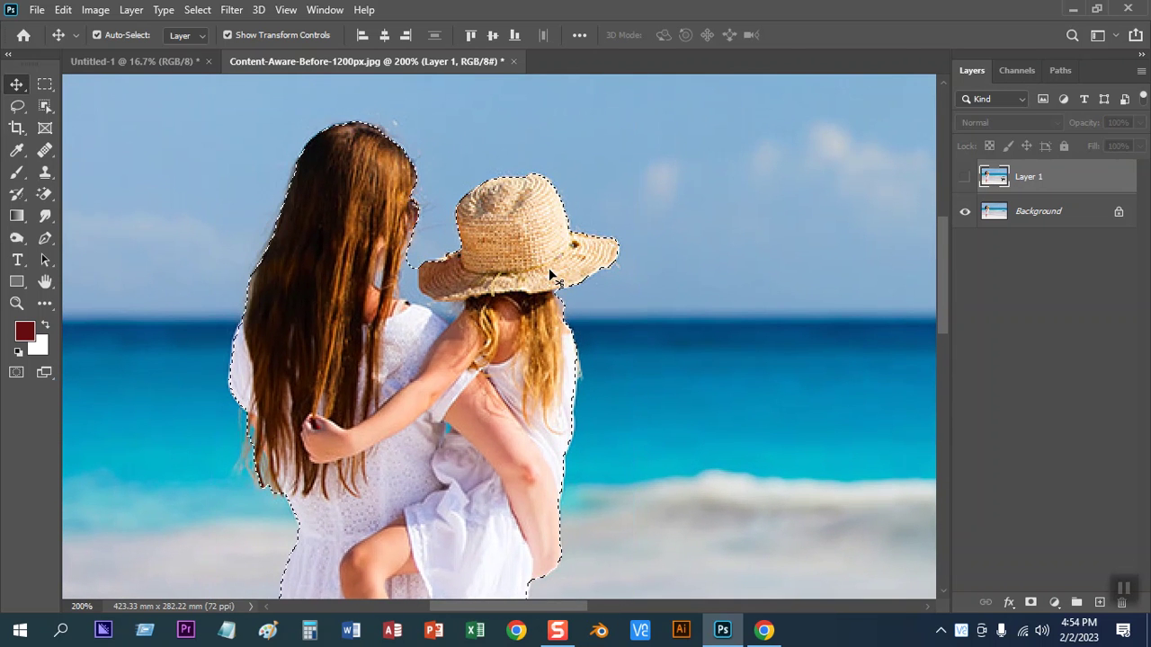
Turn the selection into a 10 px border, then make Layer 1 visible and active
left_click(196, 10)
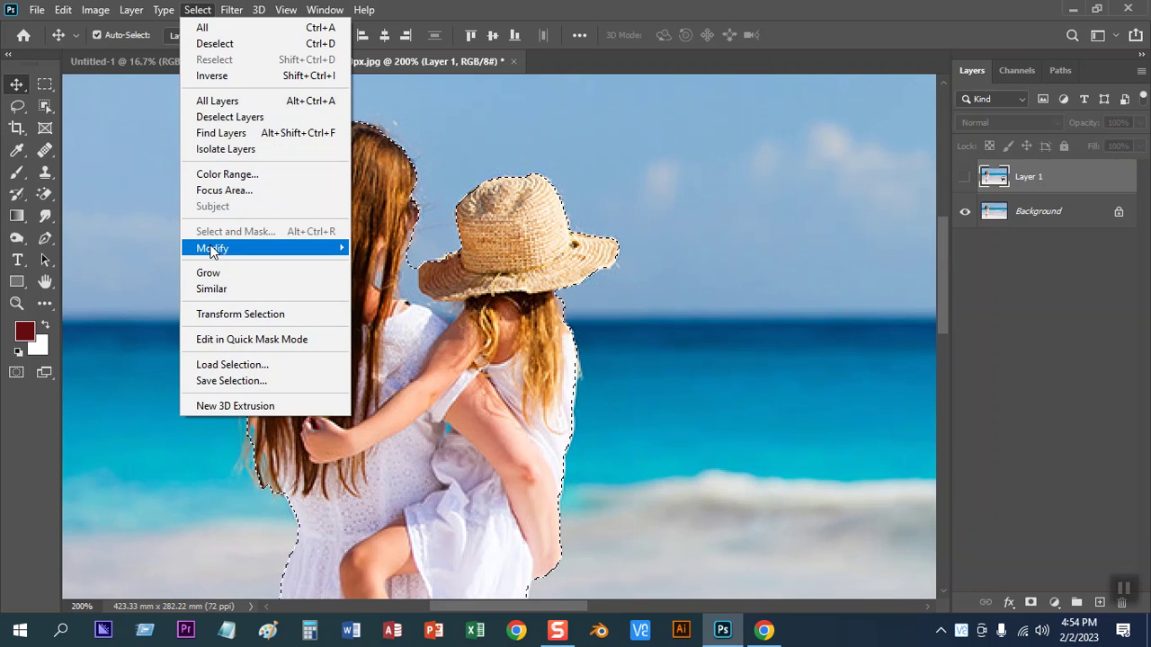
mouse_move(213, 249)
left_click(372, 249)
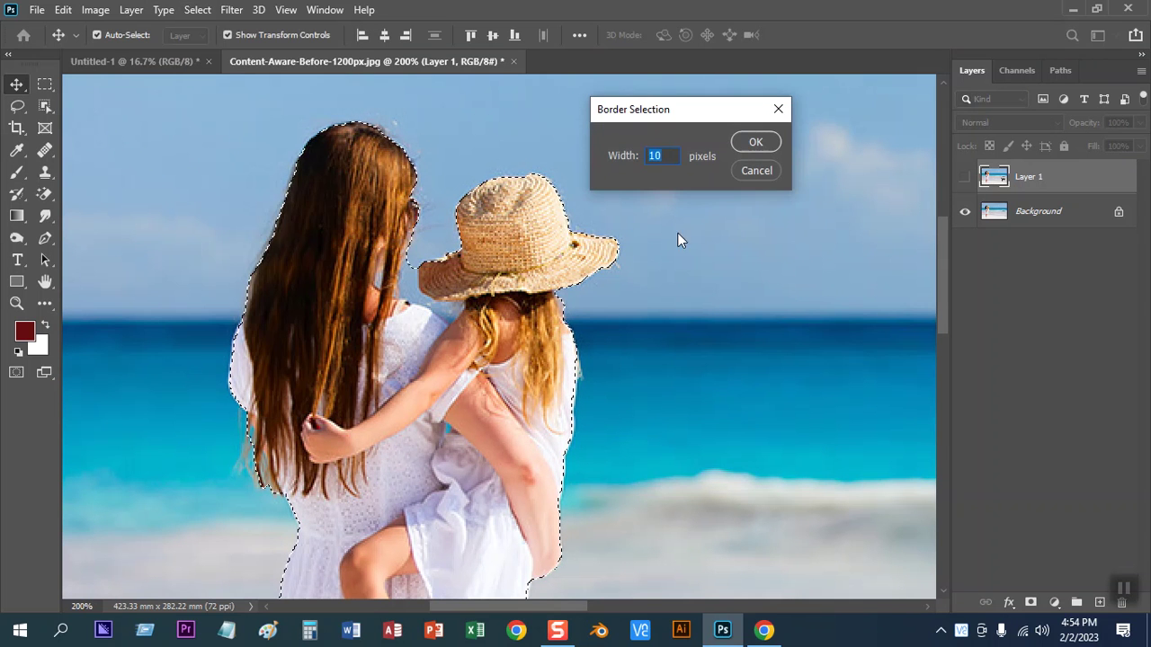
left_click(651, 159)
left_click(755, 142)
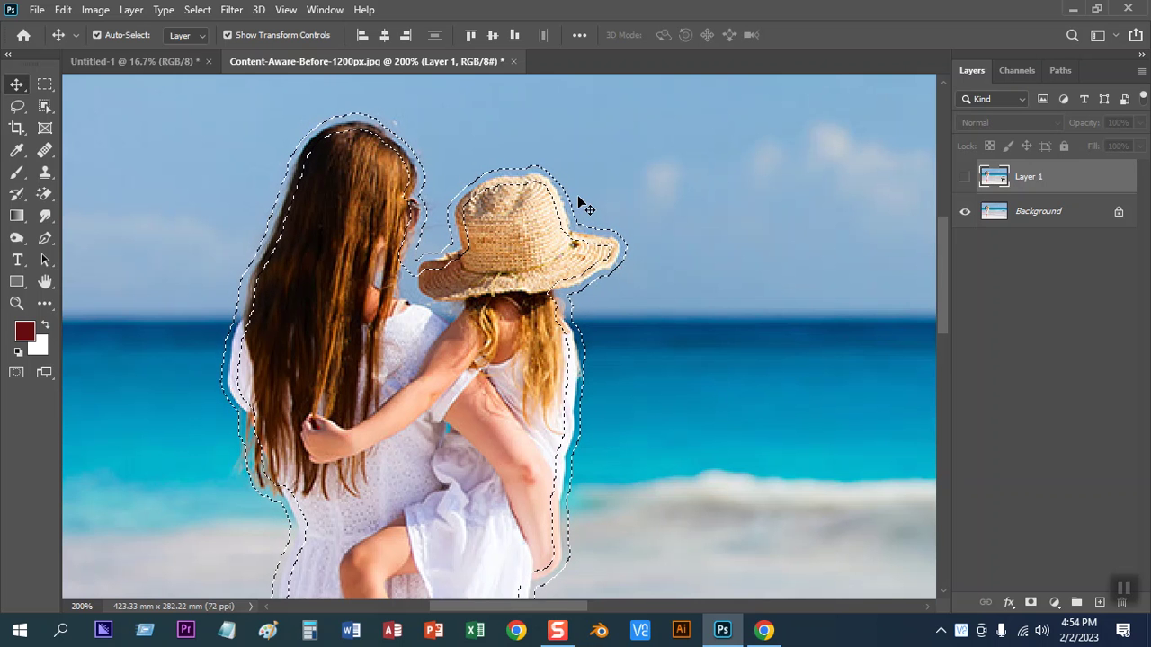
left_click(1048, 215)
left_click(965, 177)
left_click(1034, 182)
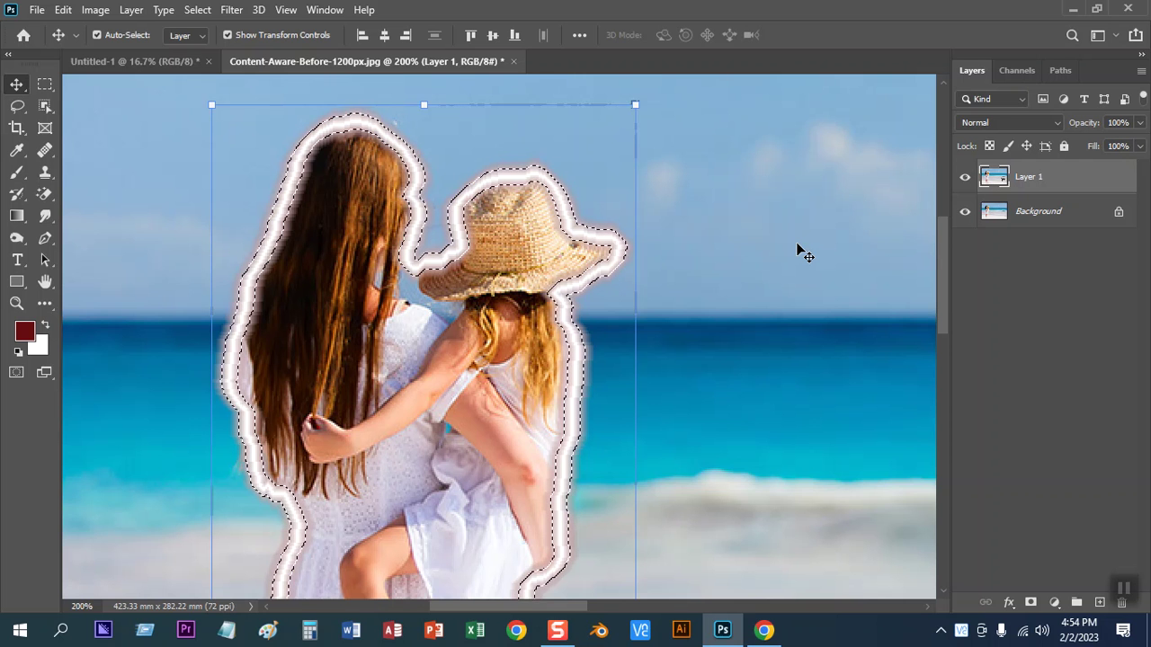
Undo the border to restore the tight selection and hide Layer 1 again
key("ctrl+z")
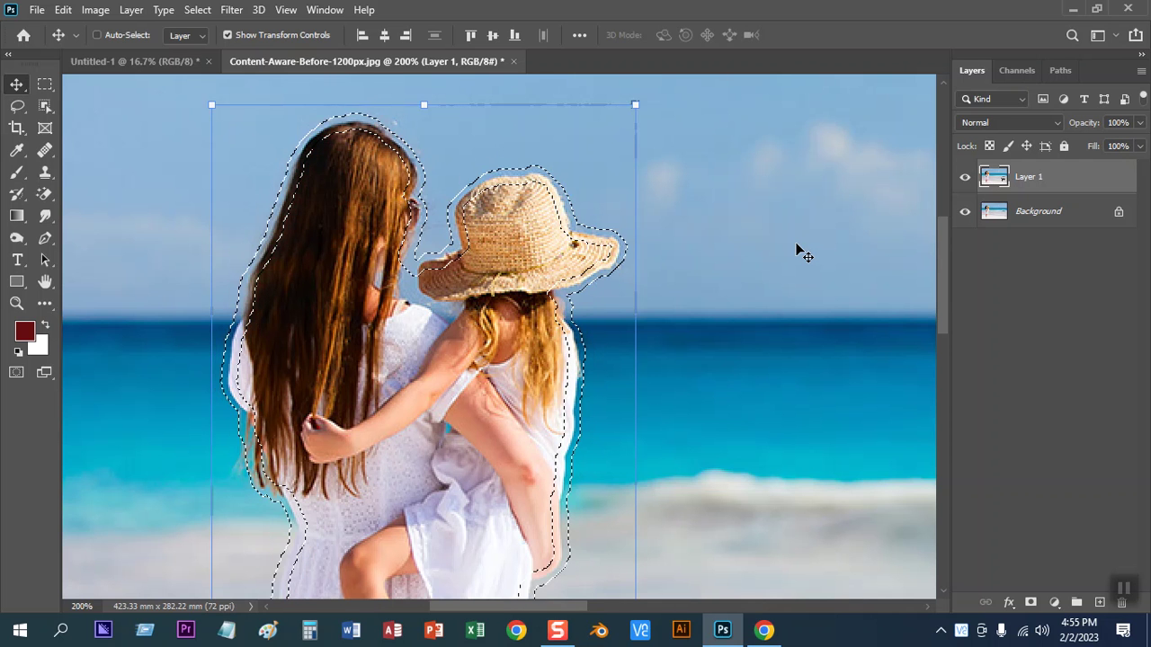
key("ctrl+z")
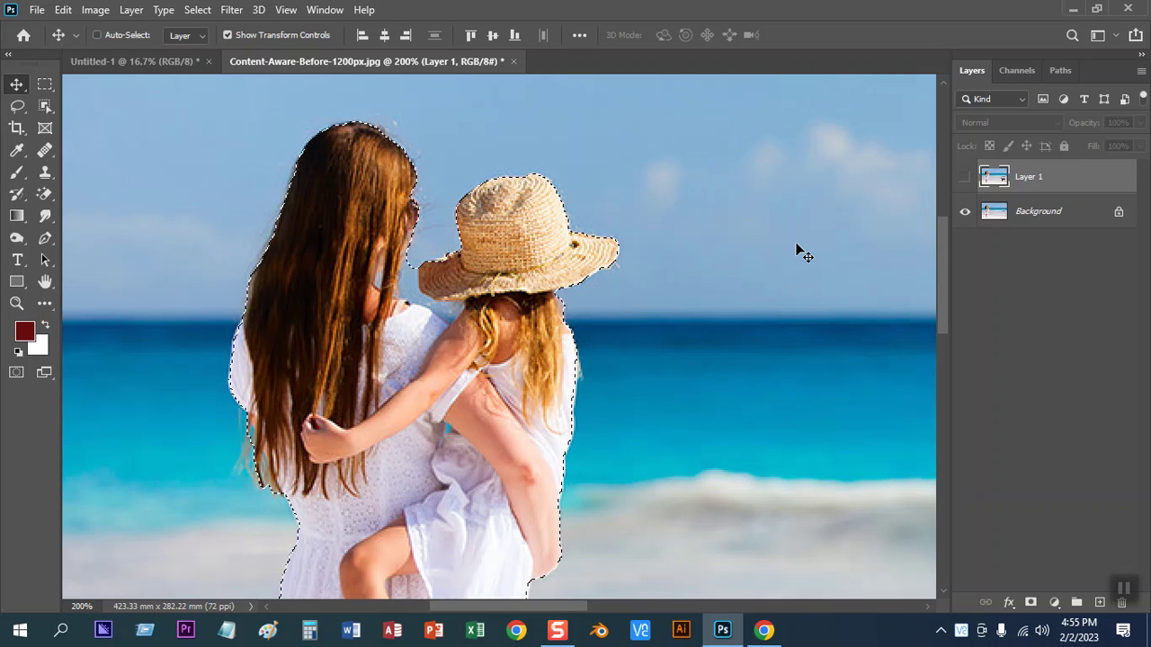
left_click(97, 34)
left_click(198, 10)
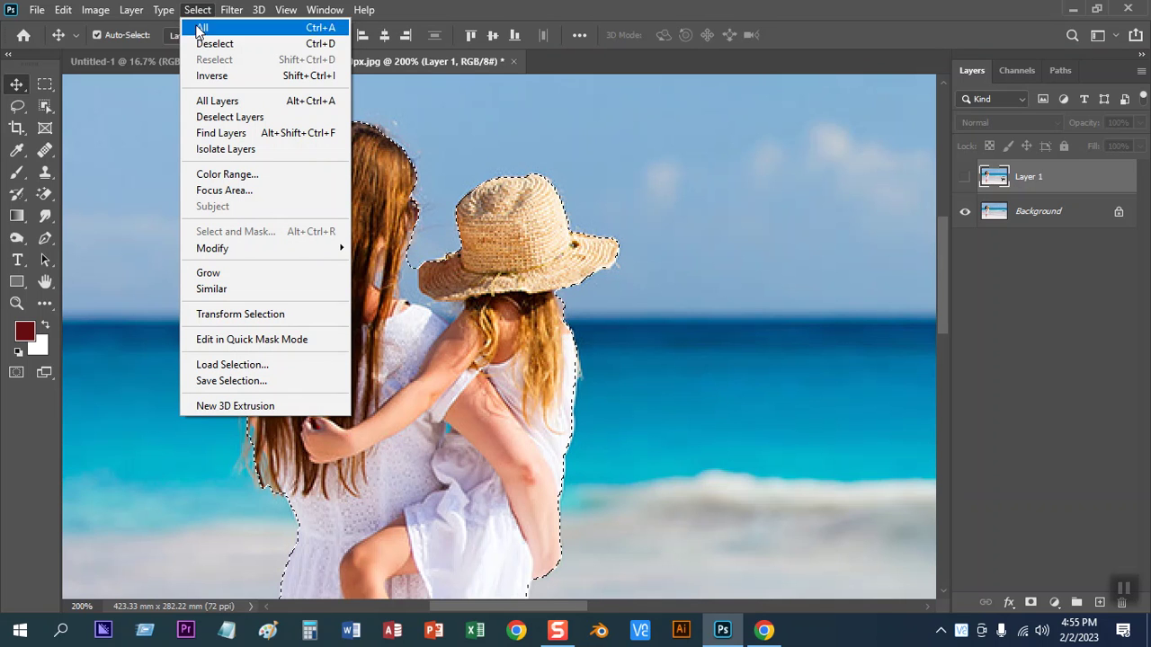
mouse_move(213, 248)
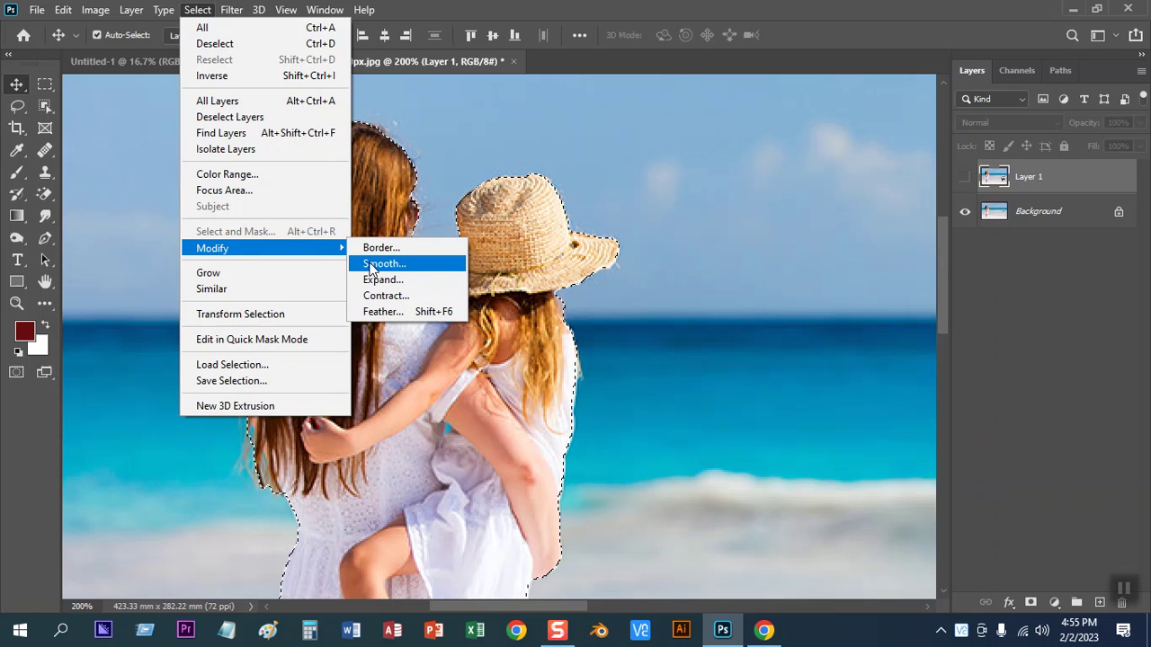
left_click(811, 332)
scroll(783, 273, "up", 3)
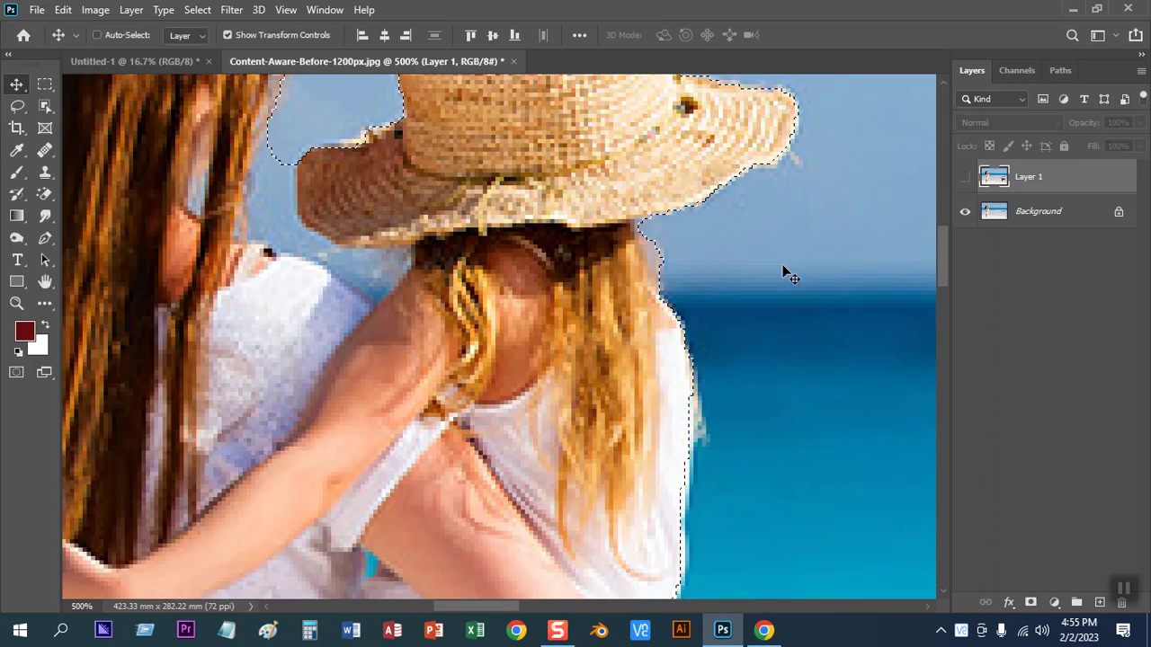
scroll(783, 273, "up", 1)
left_click_drag(784, 273, 405, 104)
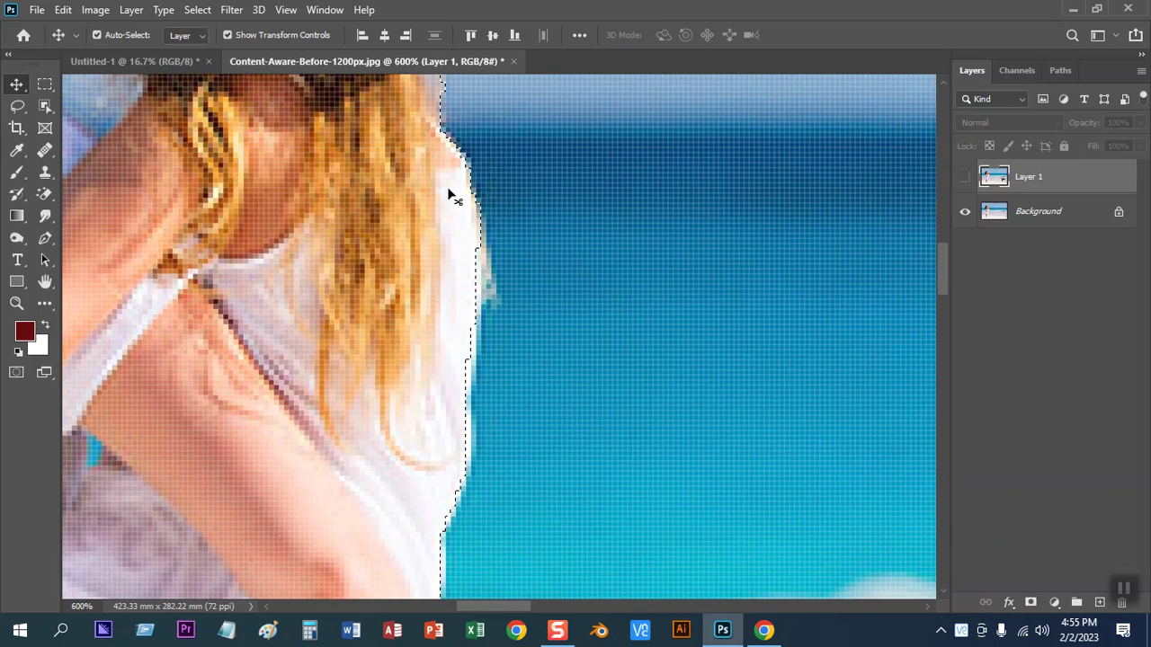
scroll(450, 198, "up", 3)
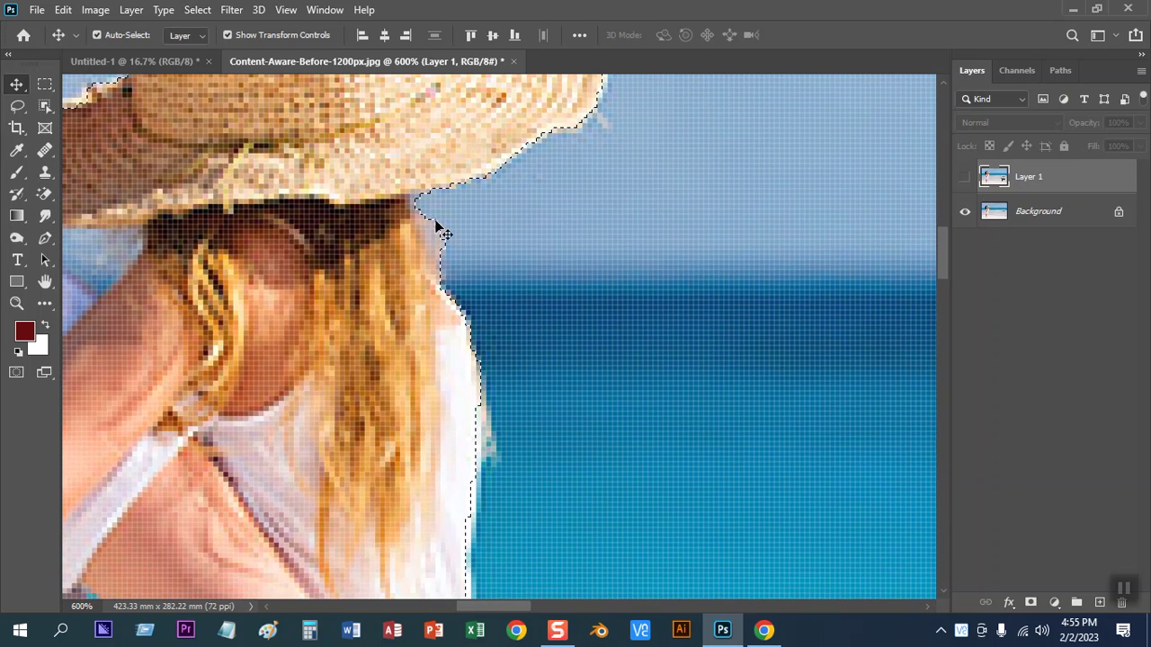
key("ctrl+d")
scroll(511, 356, "down", 3)
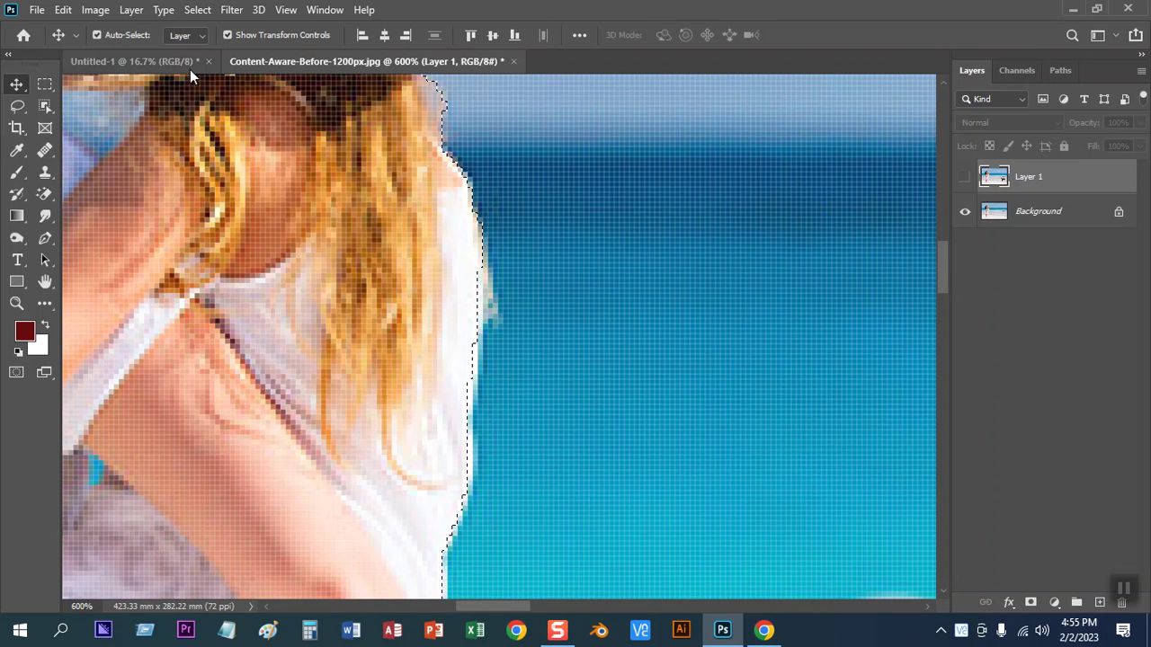
left_click(197, 10)
mouse_move(214, 248)
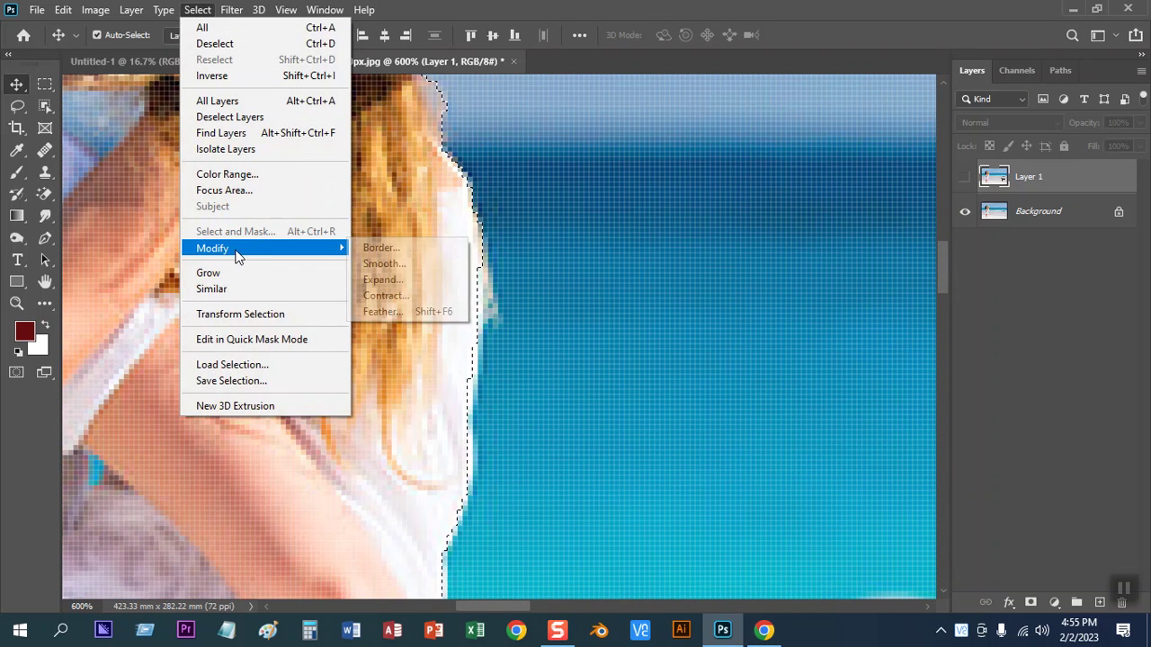
left_click(384, 263)
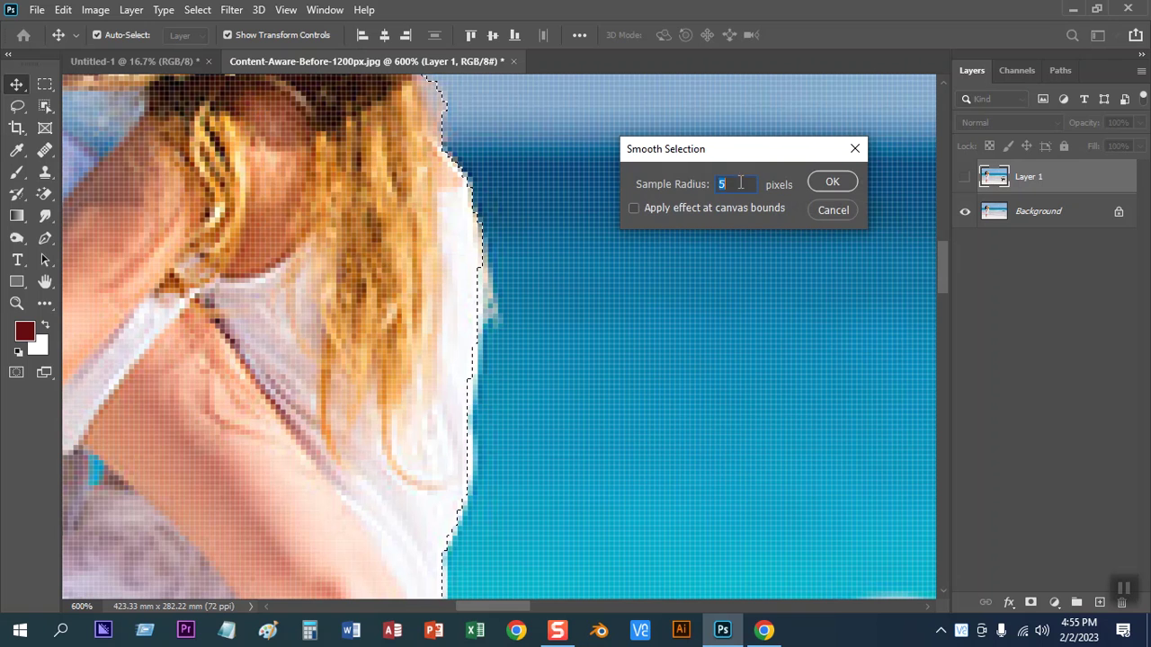
type("10")
left_click(835, 182)
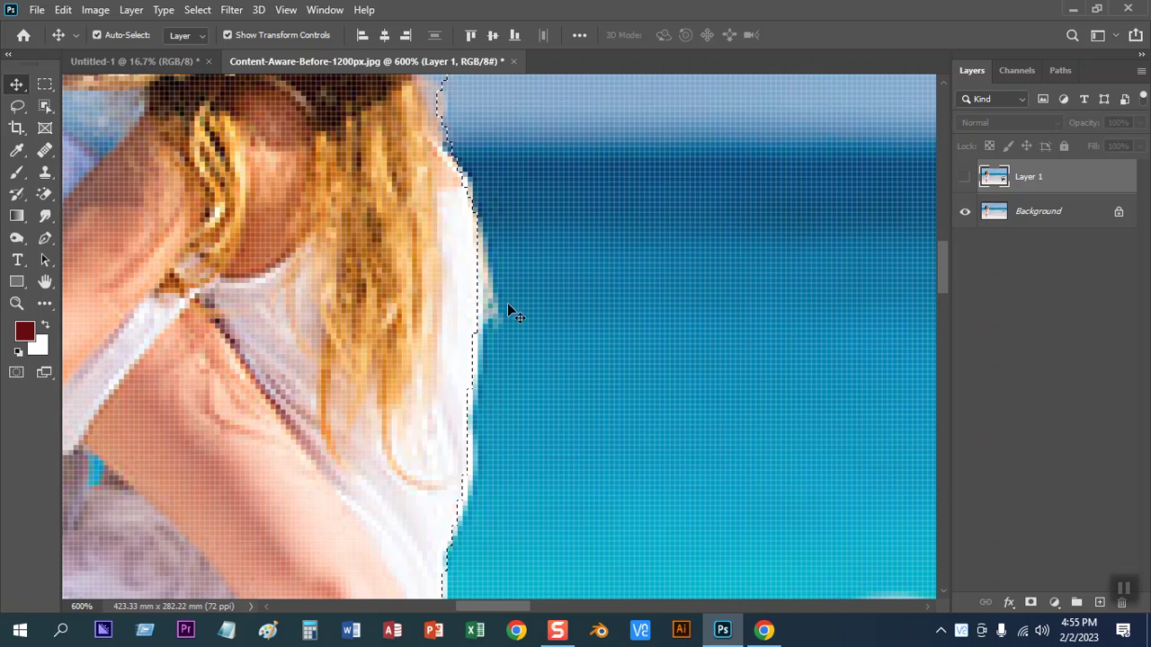
left_click(197, 10)
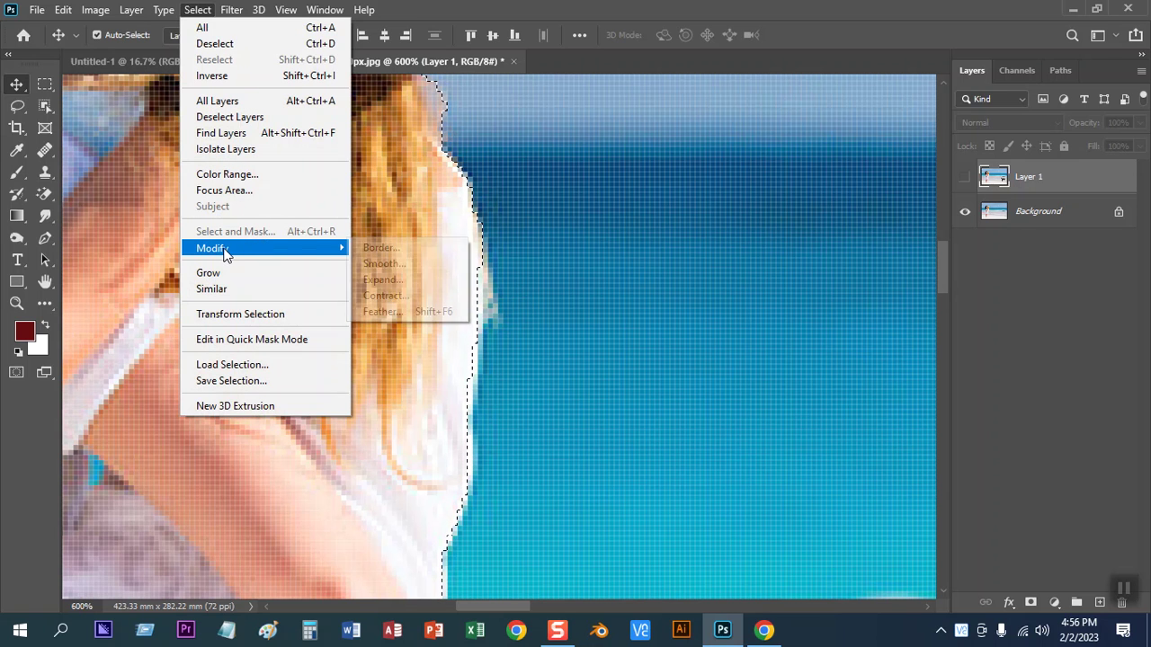
mouse_move(213, 249)
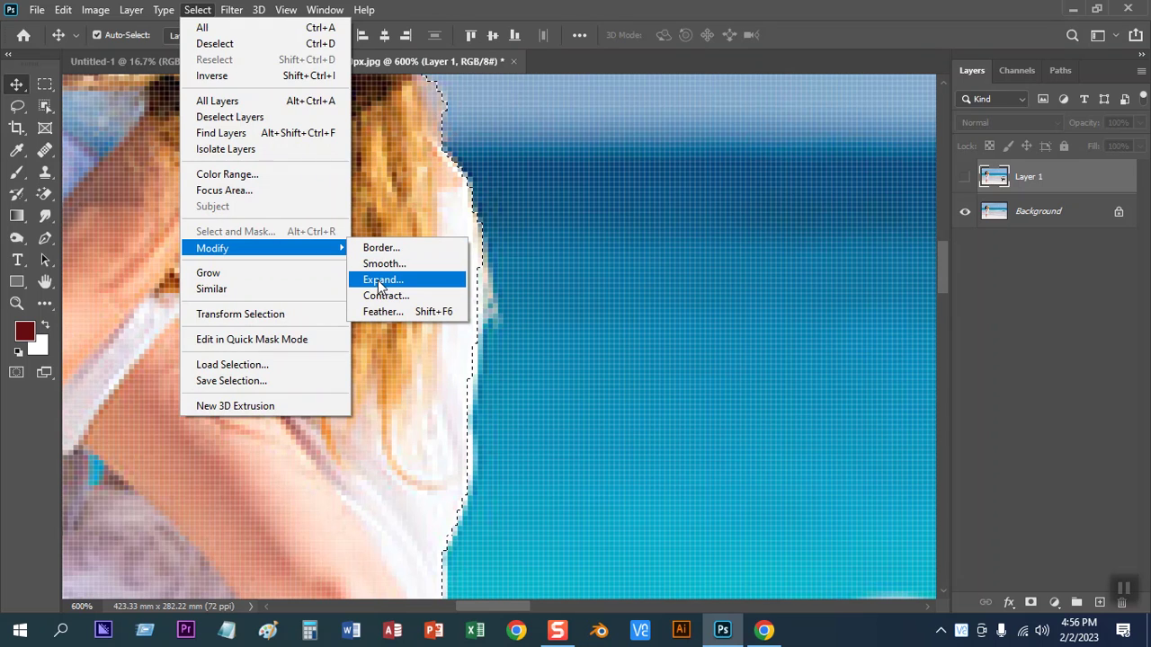
left_click(381, 280)
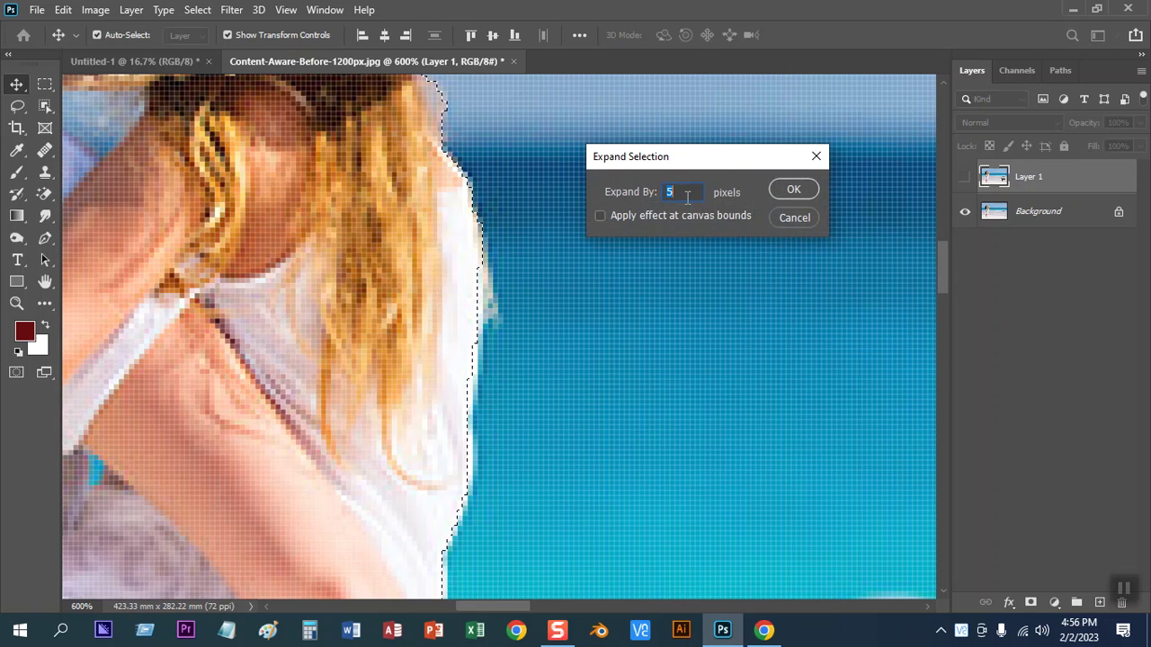
type("0")
left_click(814, 190)
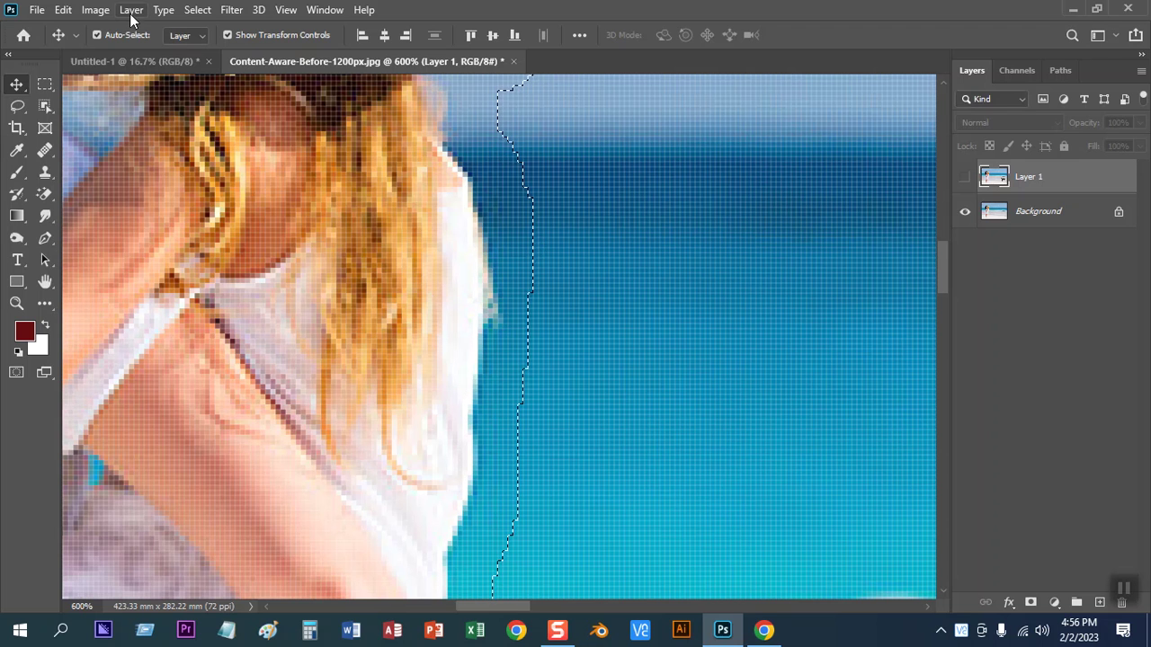
left_click(95, 11)
left_click(95, 10)
key("ctrl+z")
left_click(197, 10)
mouse_move(213, 248)
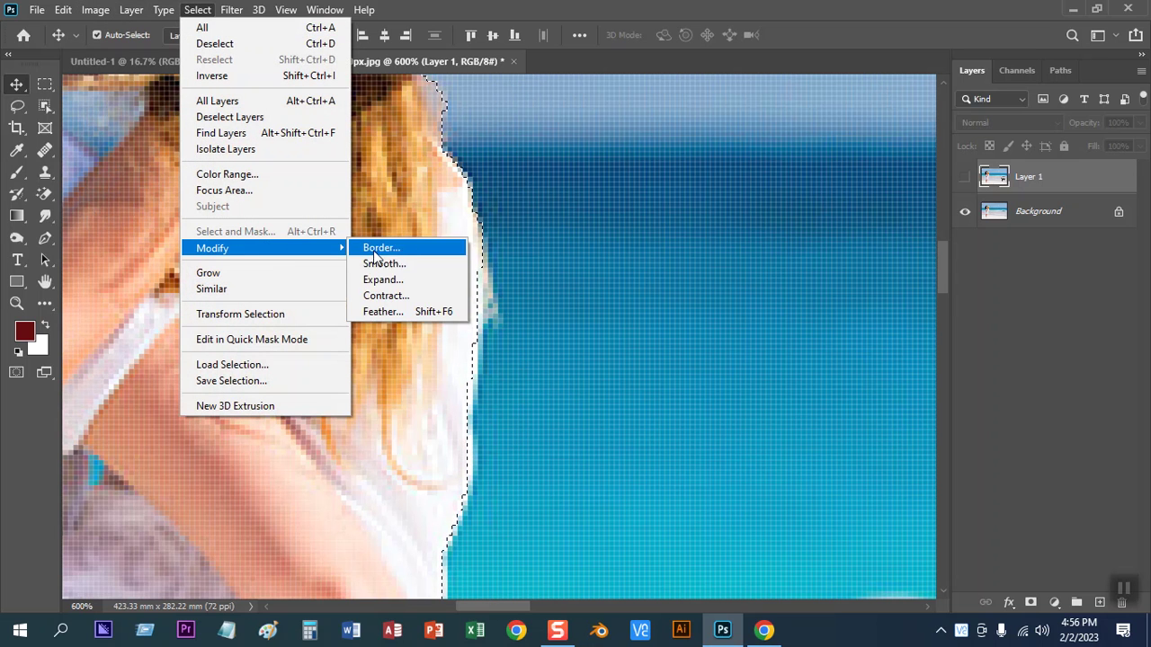
left_click(449, 280)
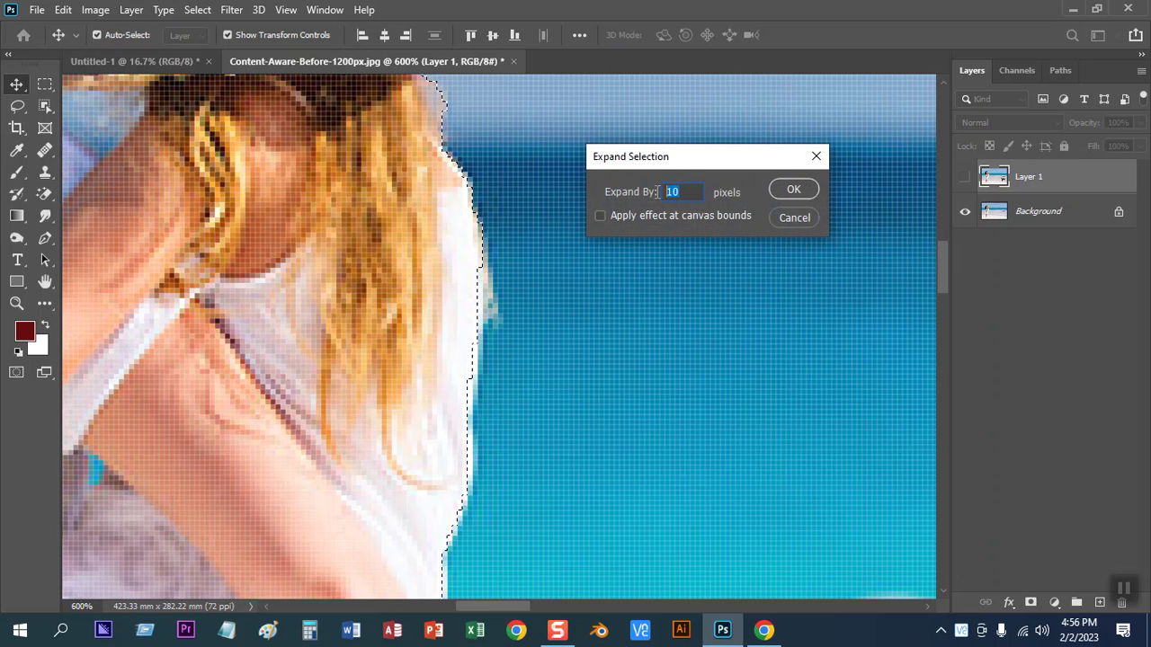
type("5")
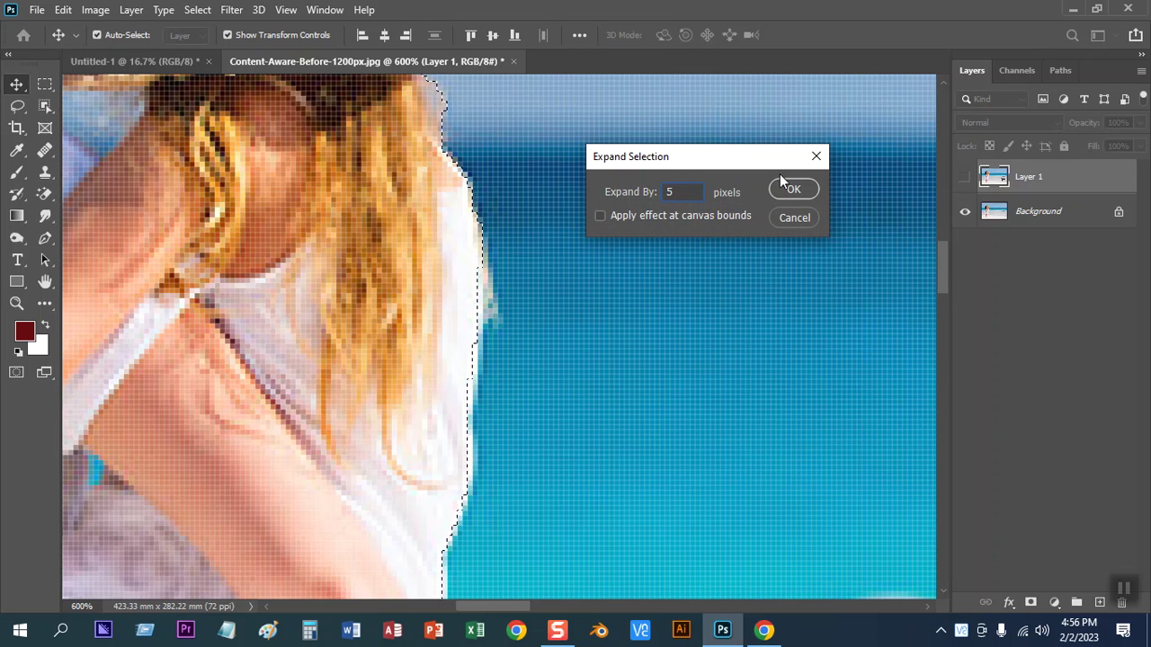
left_click(794, 189)
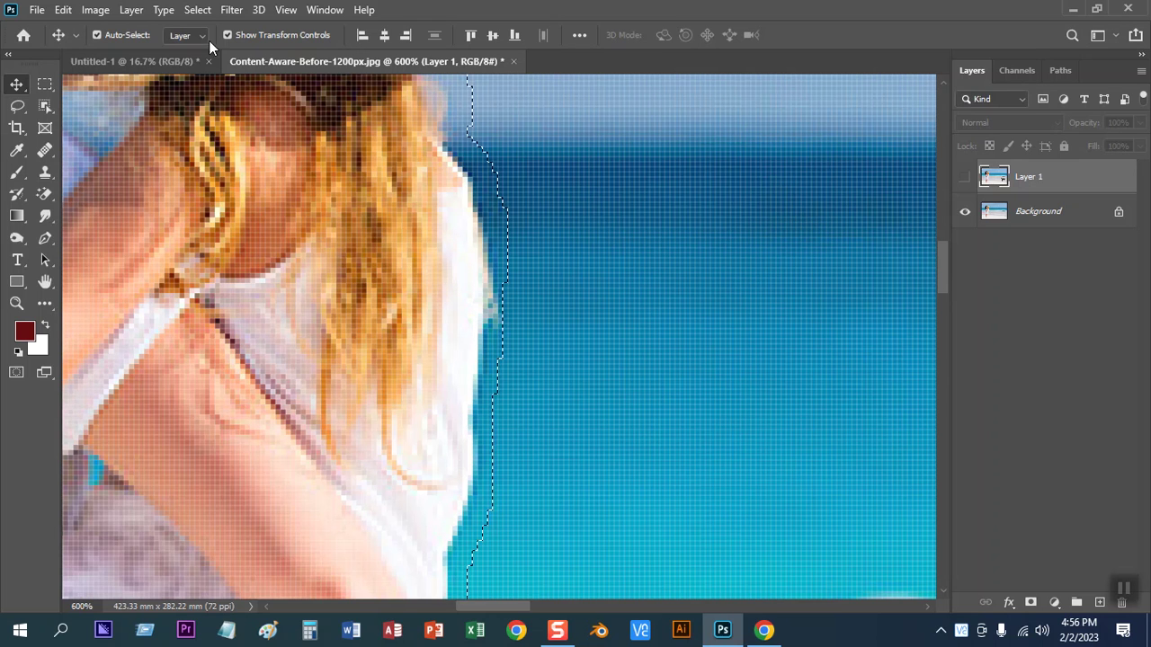
left_click(198, 9)
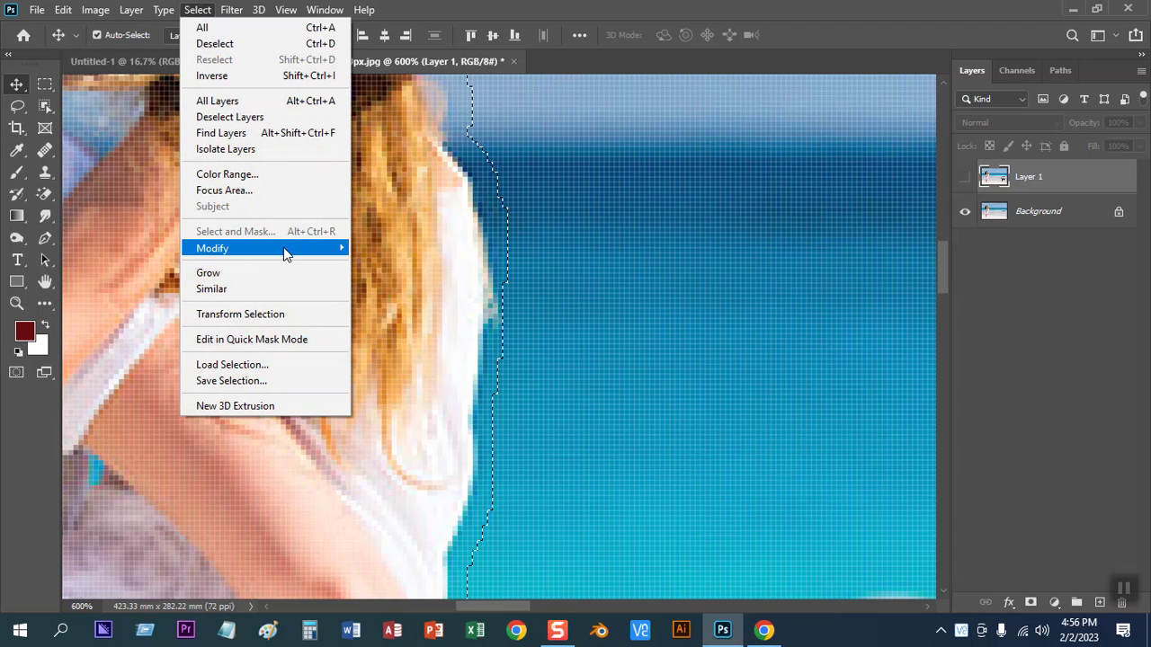
mouse_move(261, 248)
left_click(375, 248)
left_click(758, 144)
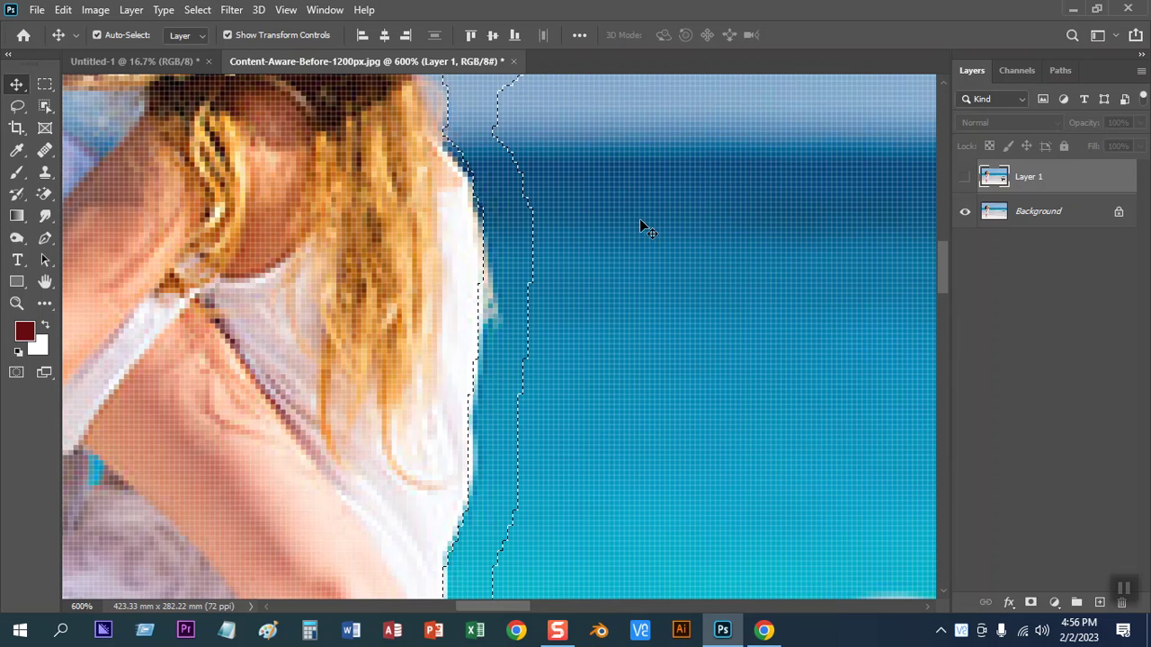
key("ctrl+minus")
key("ctrl+minus")
key("ctrl+minus")
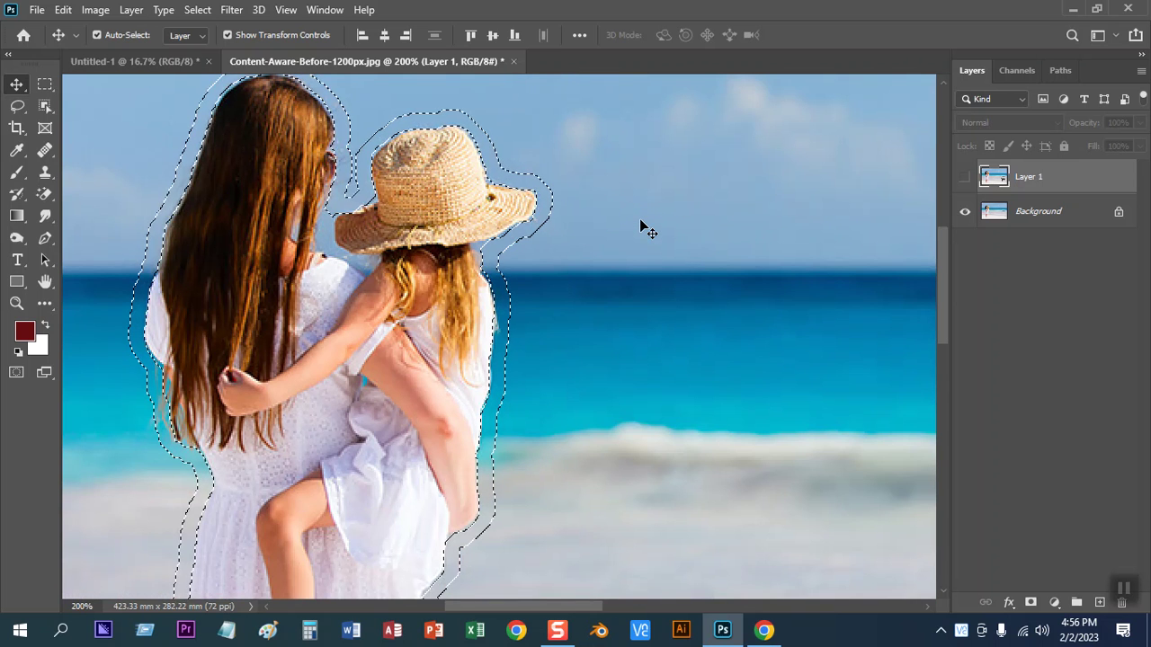
key("ctrl")
key("ctrl+z")
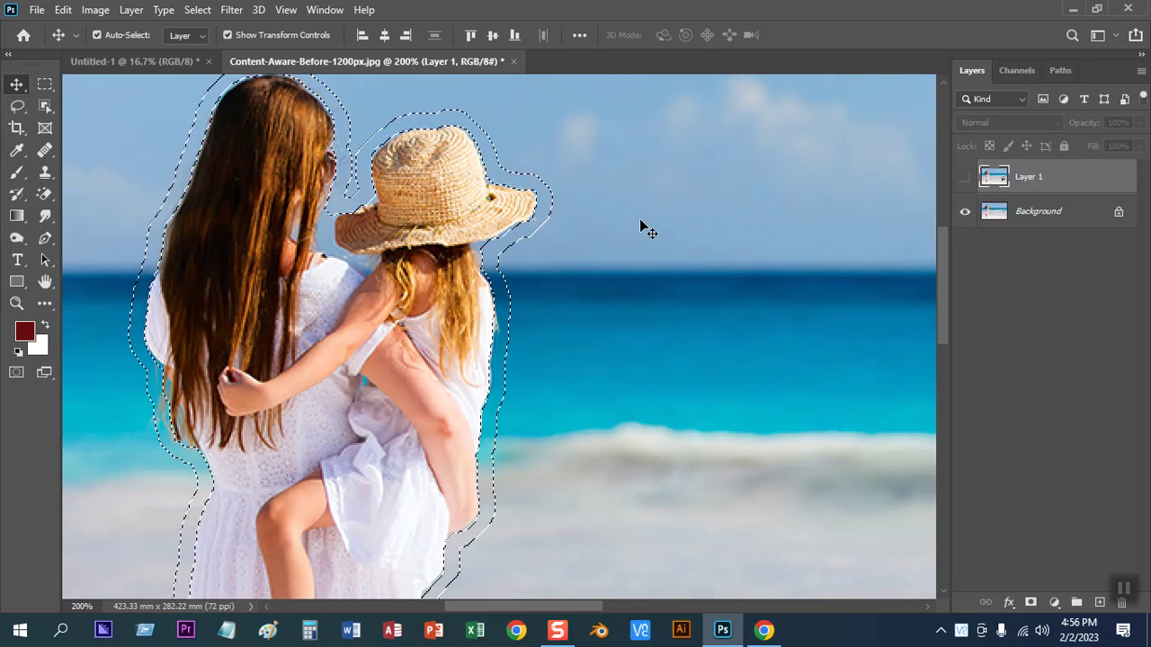
key("ctrl+z")
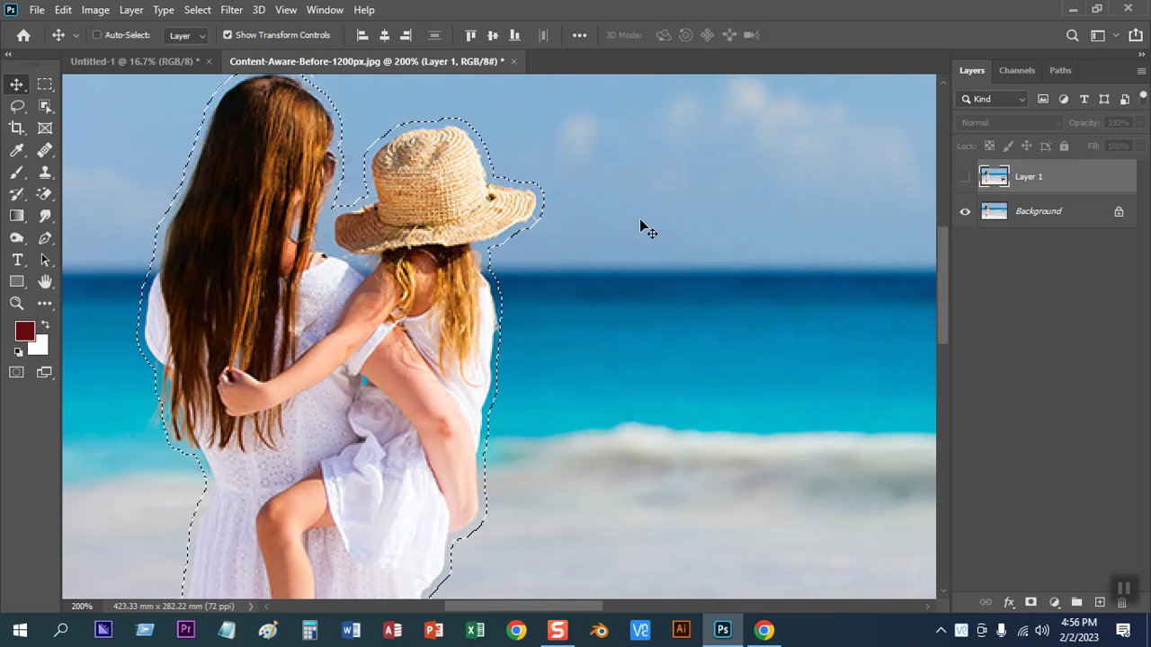
key("ctrl+0")
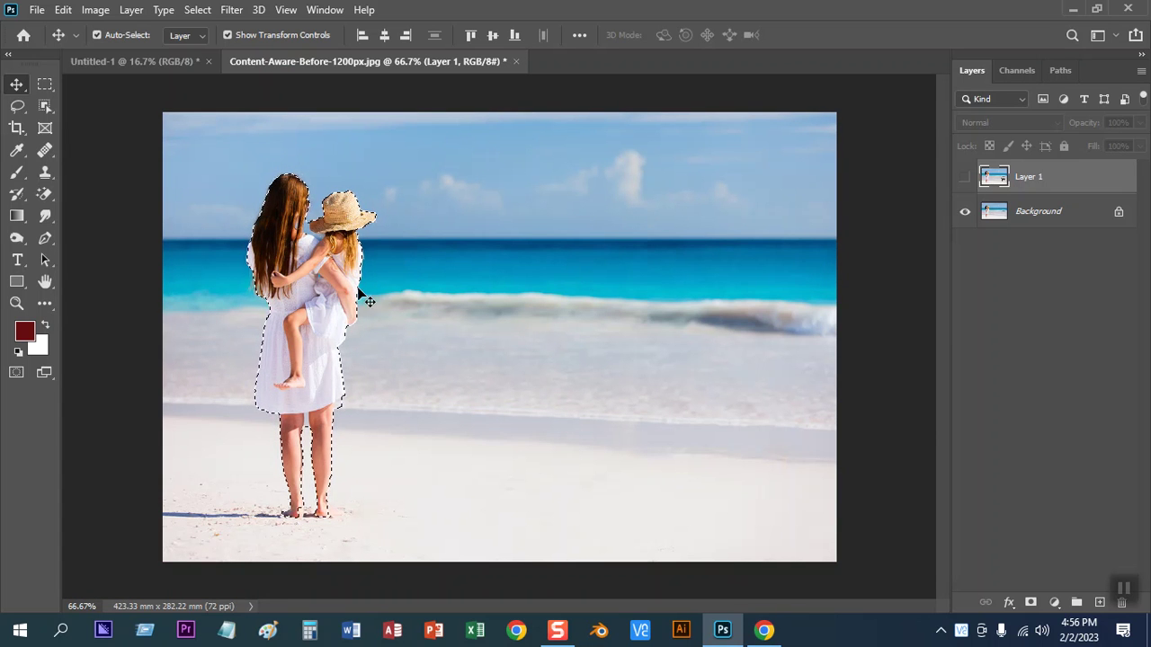
key("ctrl+1")
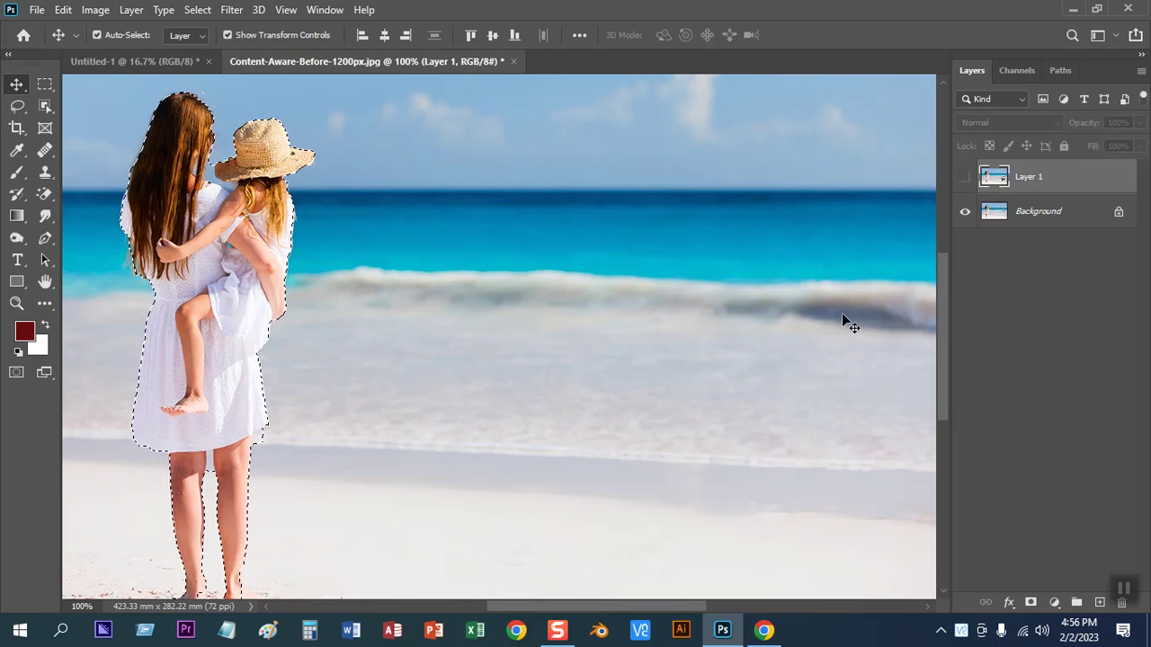
left_click(1020, 213)
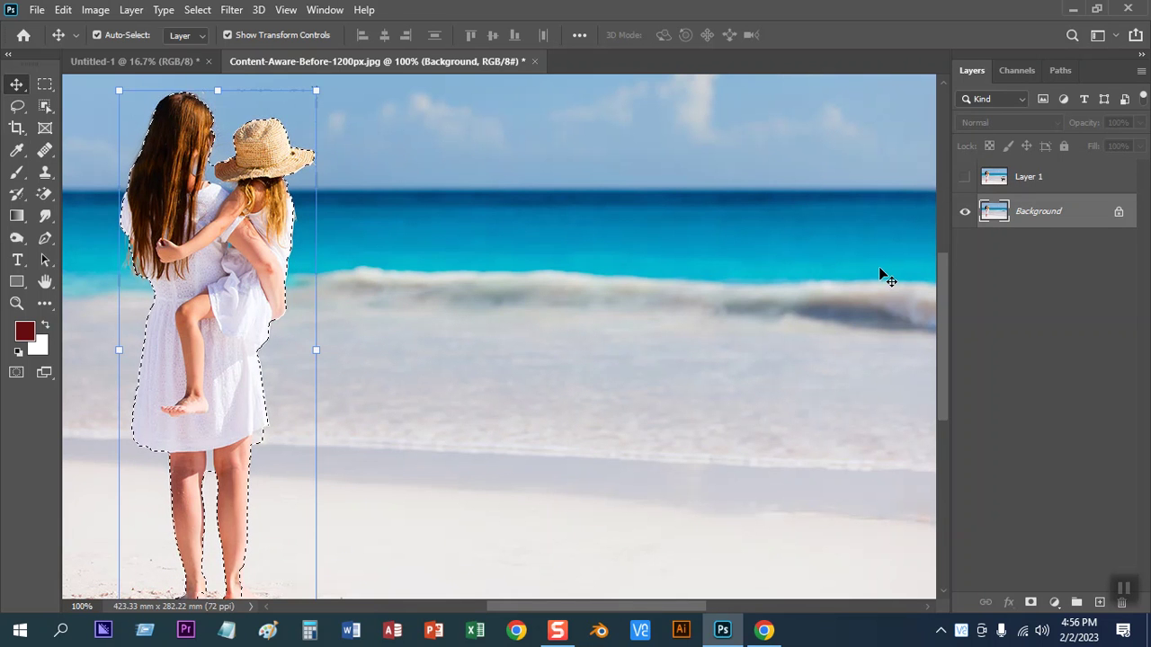
Apply a Content-Aware Fill to the selection, then zoom in on the figures
key("shift+F5")
left_click(684, 155)
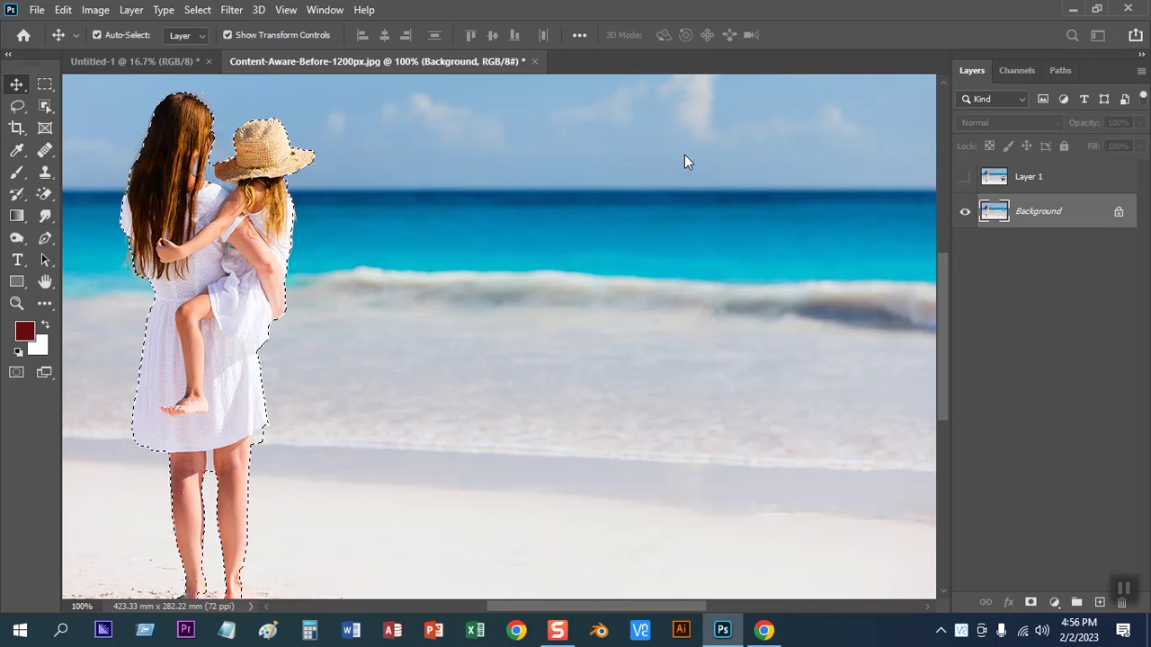
key("ctrl+0")
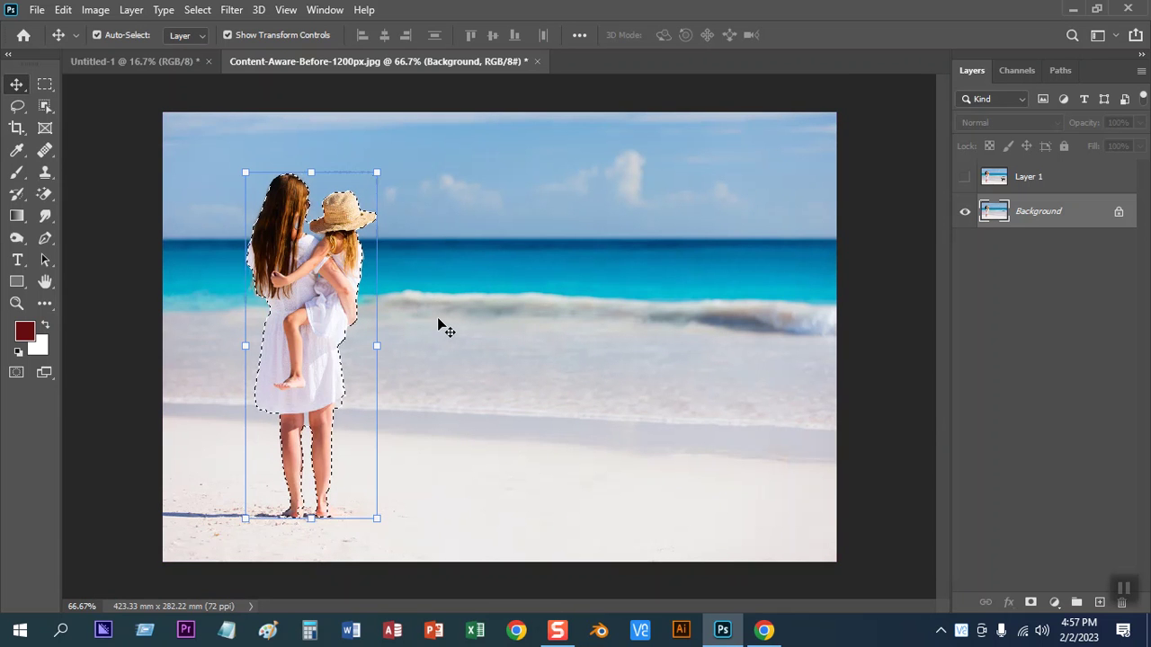
key("ctrl+plus")
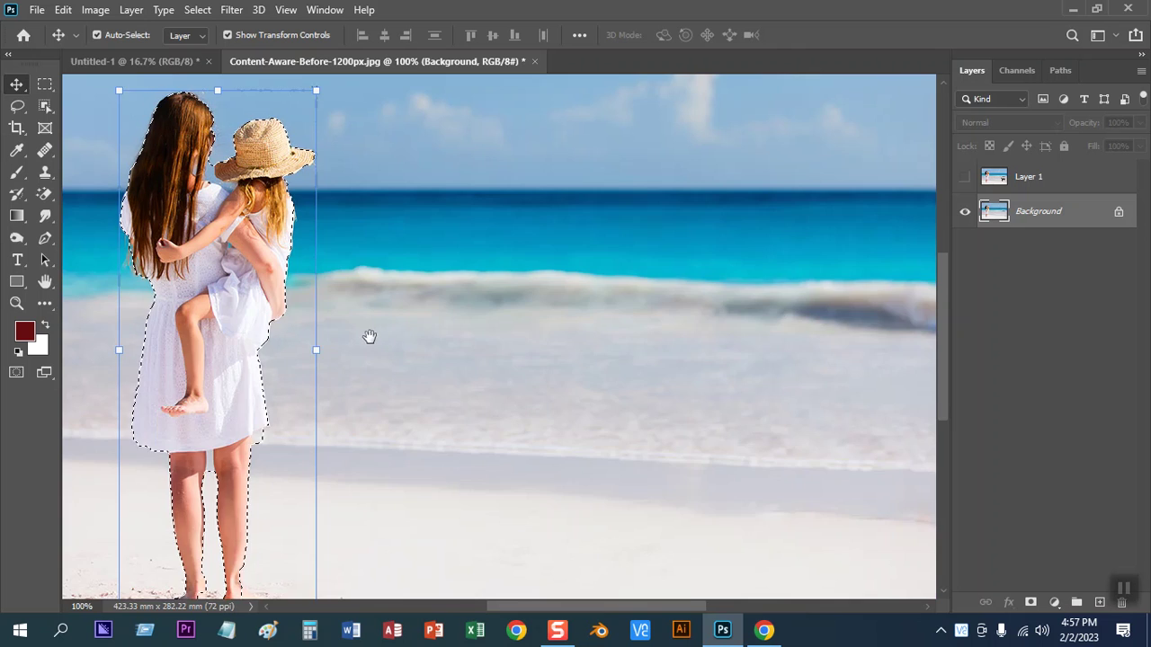
left_click_drag(375, 333, 513, 326)
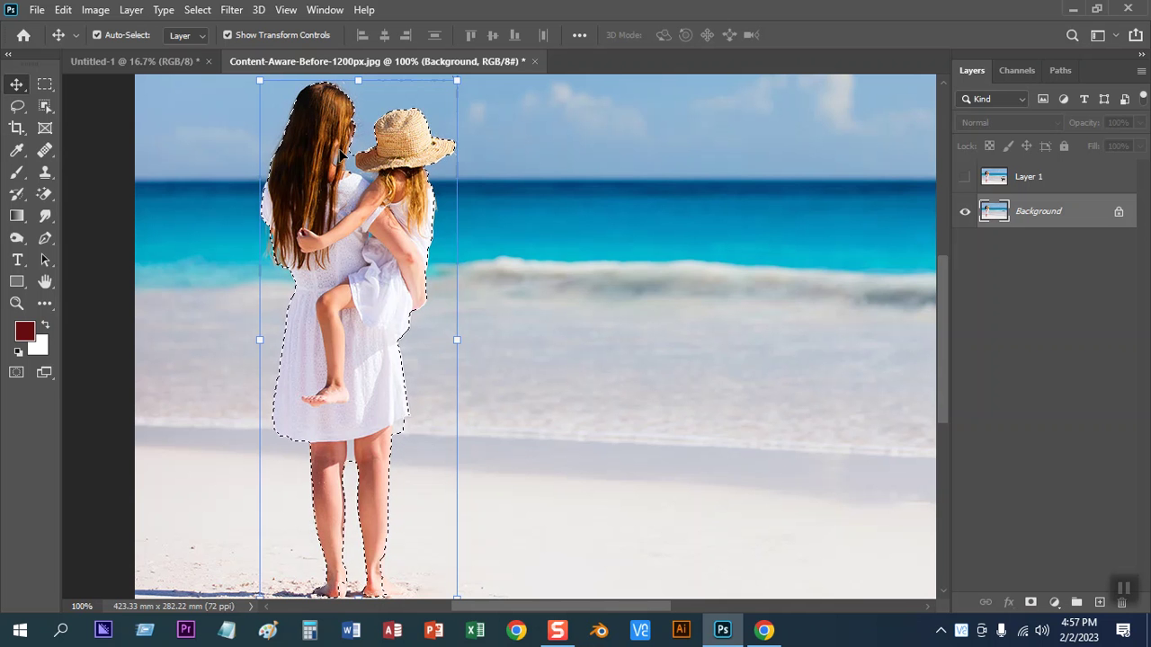
key("ctrl+plus")
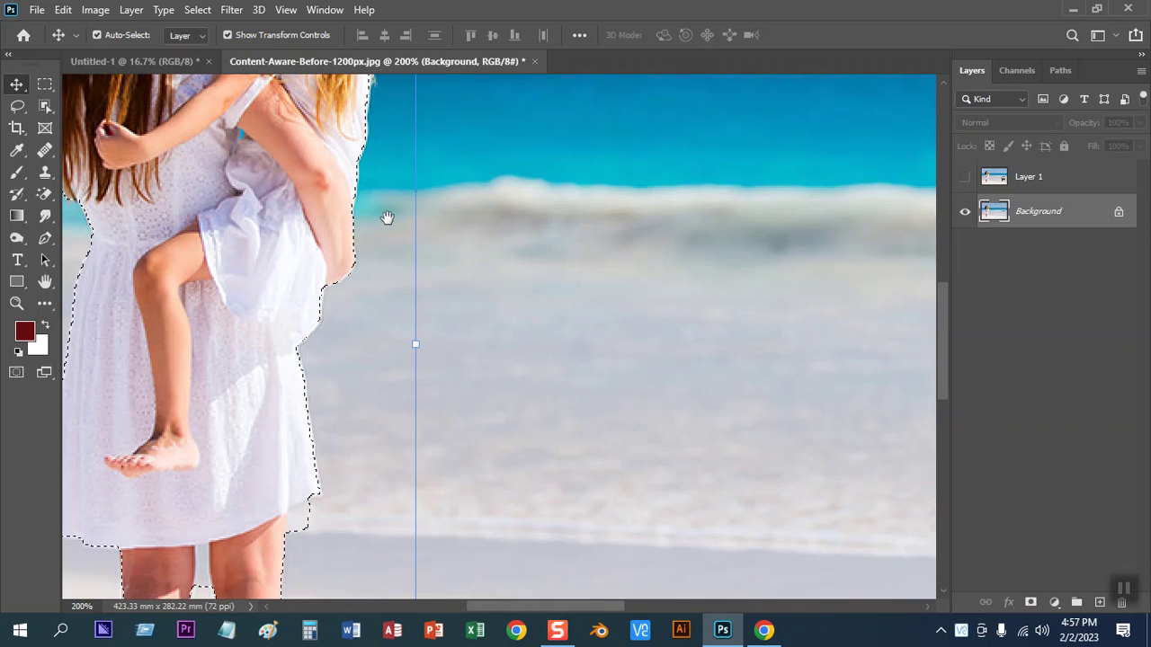
scroll(340, 156, "up", 5)
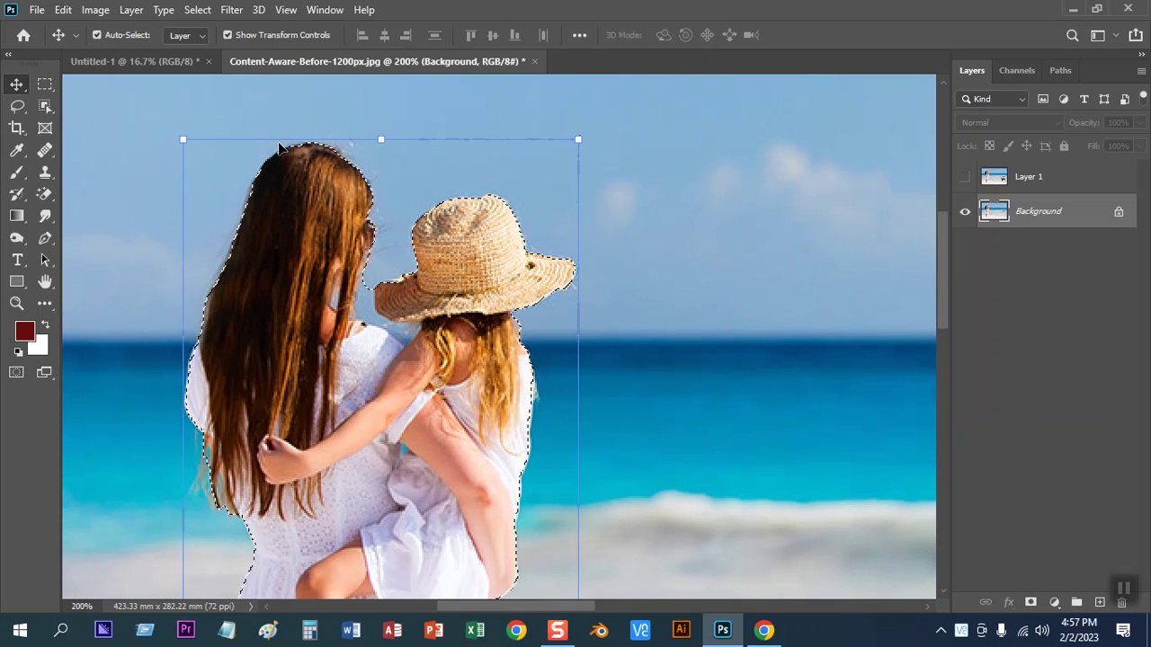
Expand the selection around the mother and child by 10 pixels
left_click(198, 9)
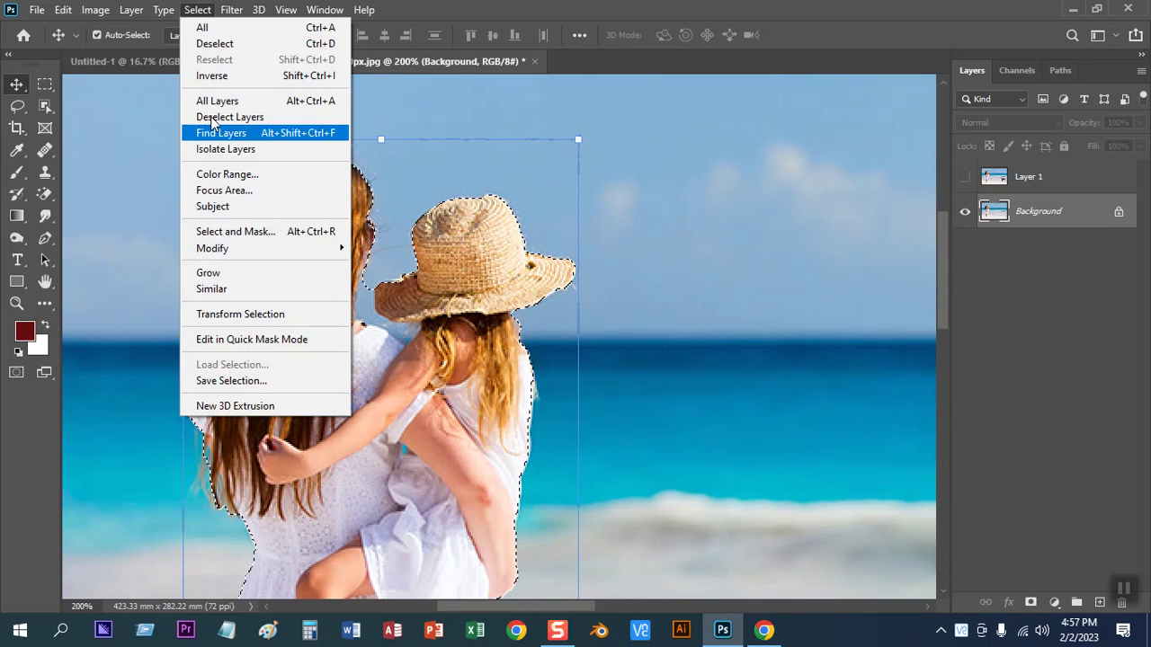
mouse_move(261, 249)
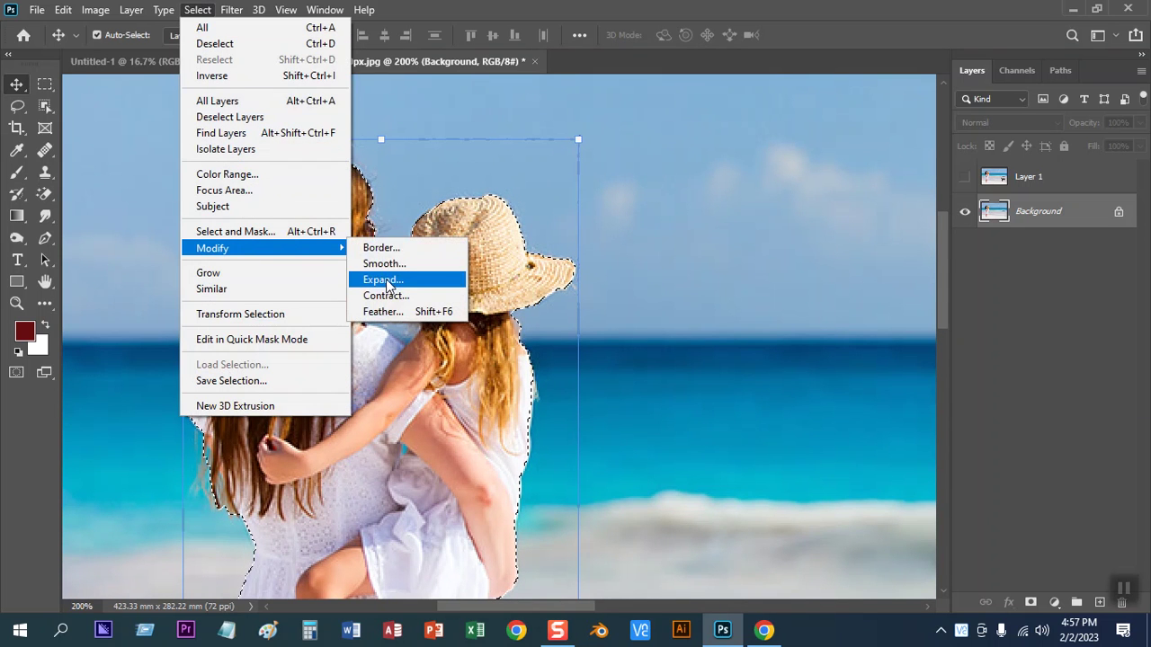
left_click(384, 280)
type("10")
left_click(795, 191)
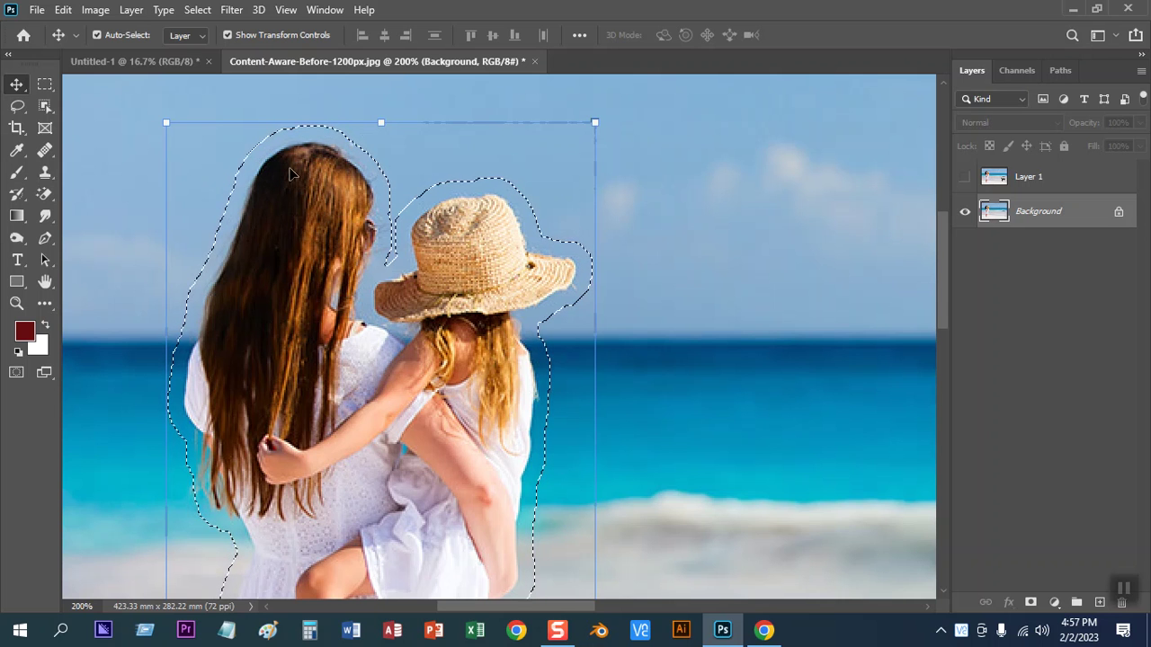
Content-Aware Fill the expanded selection, undo it, and recentre the figures at actual size
key("shift+BackSpace")
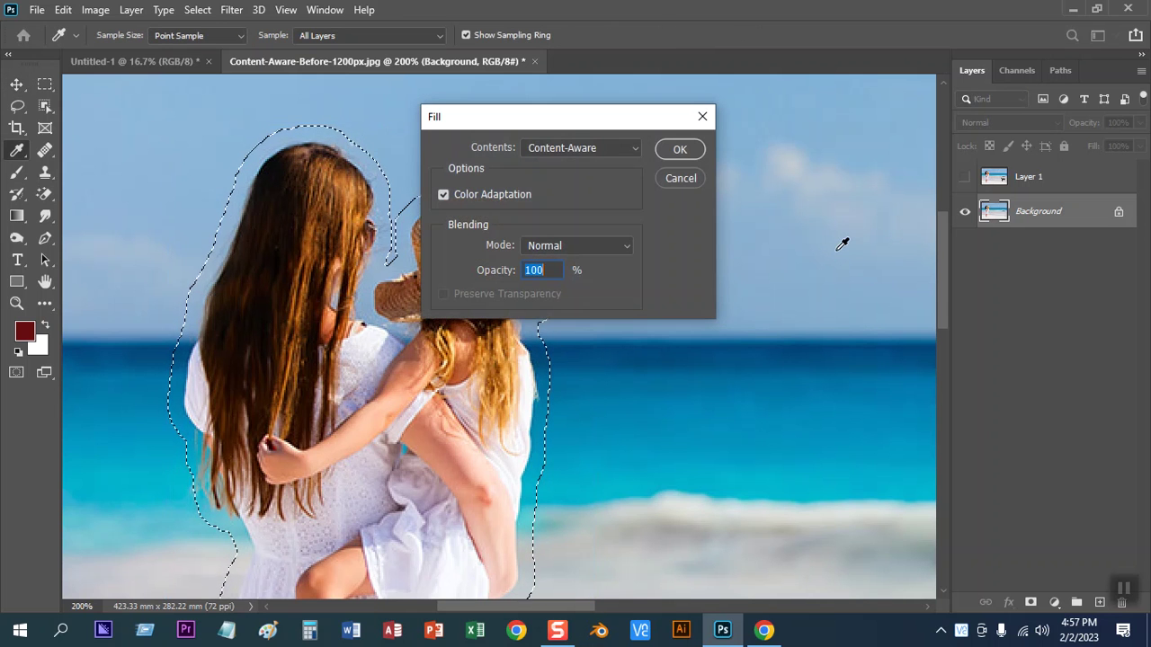
left_click(681, 149)
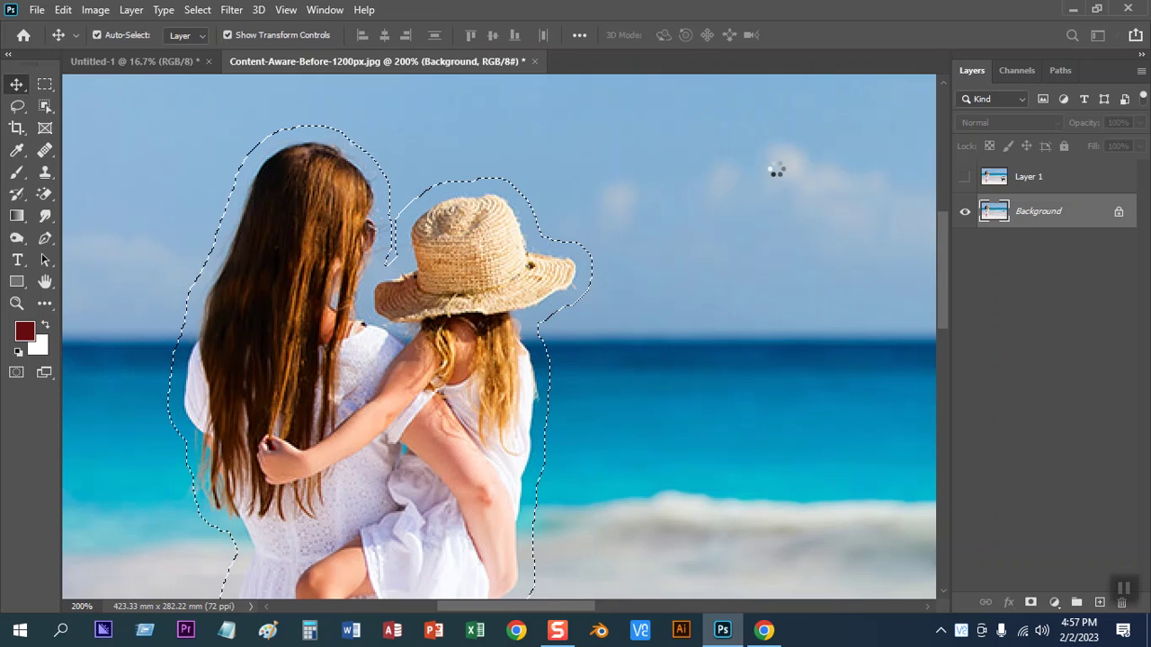
key("ctrl+0")
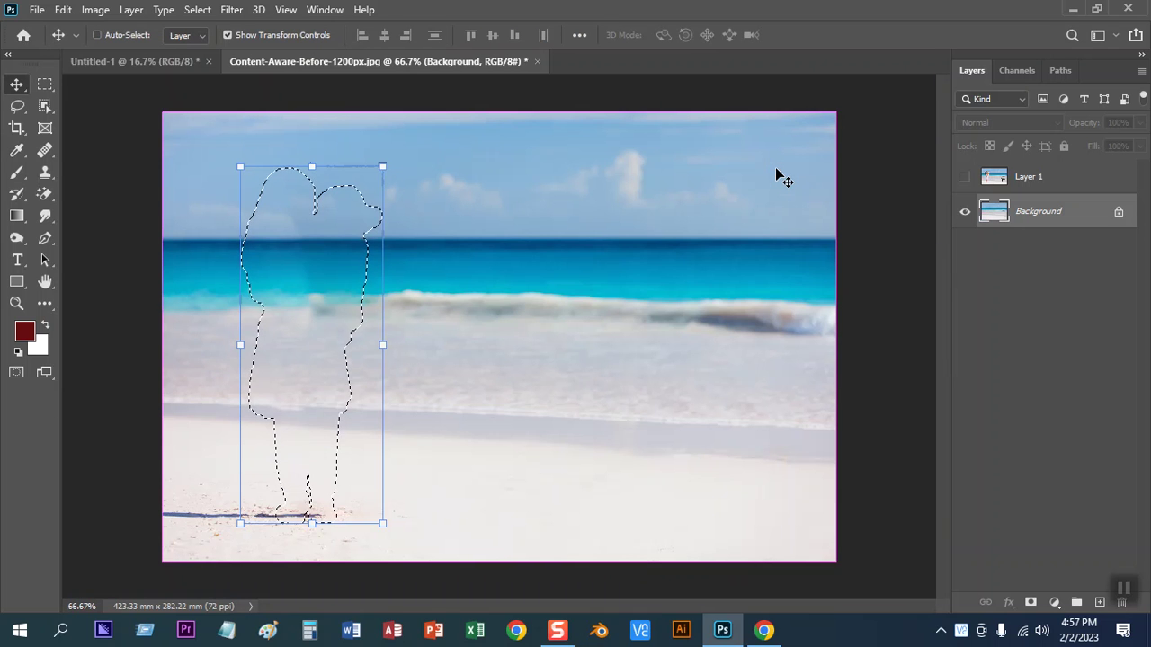
key("ctrl")
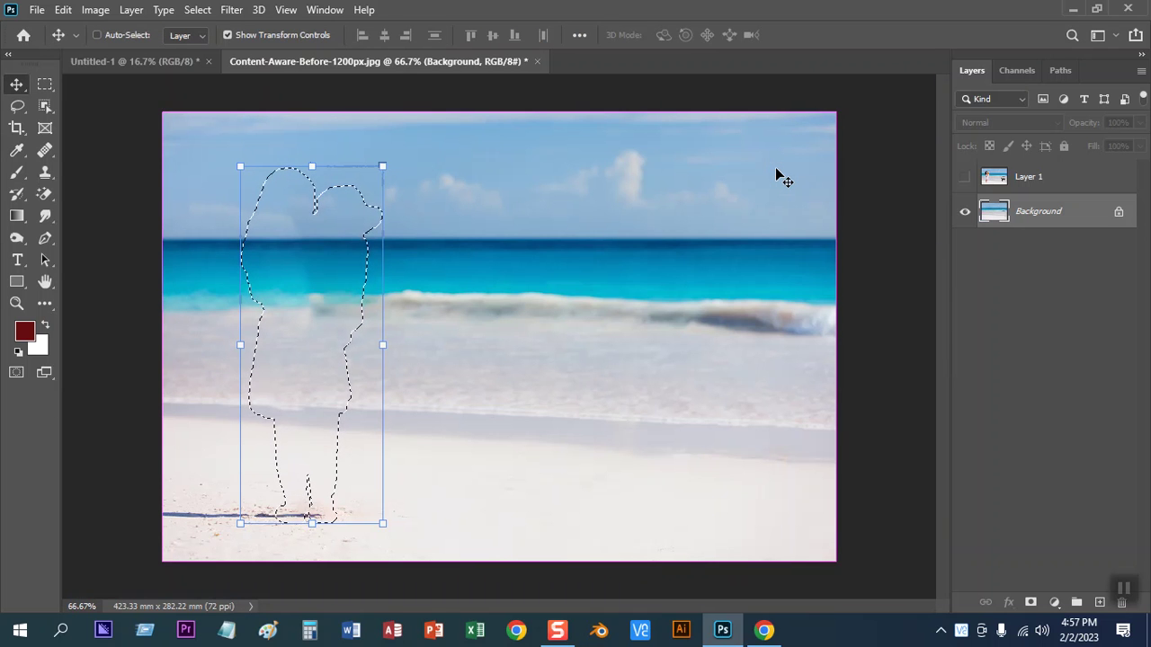
key("ctrl+z")
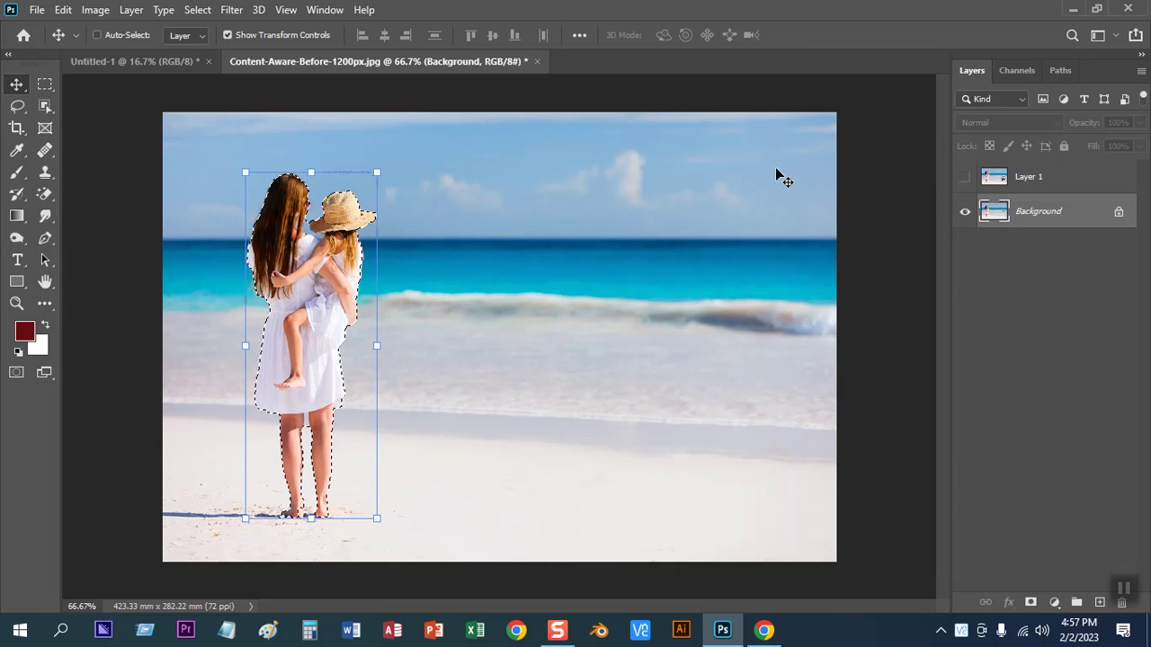
key("ctrl+plus")
key("ctrl+plus")
key("ctrl+minus")
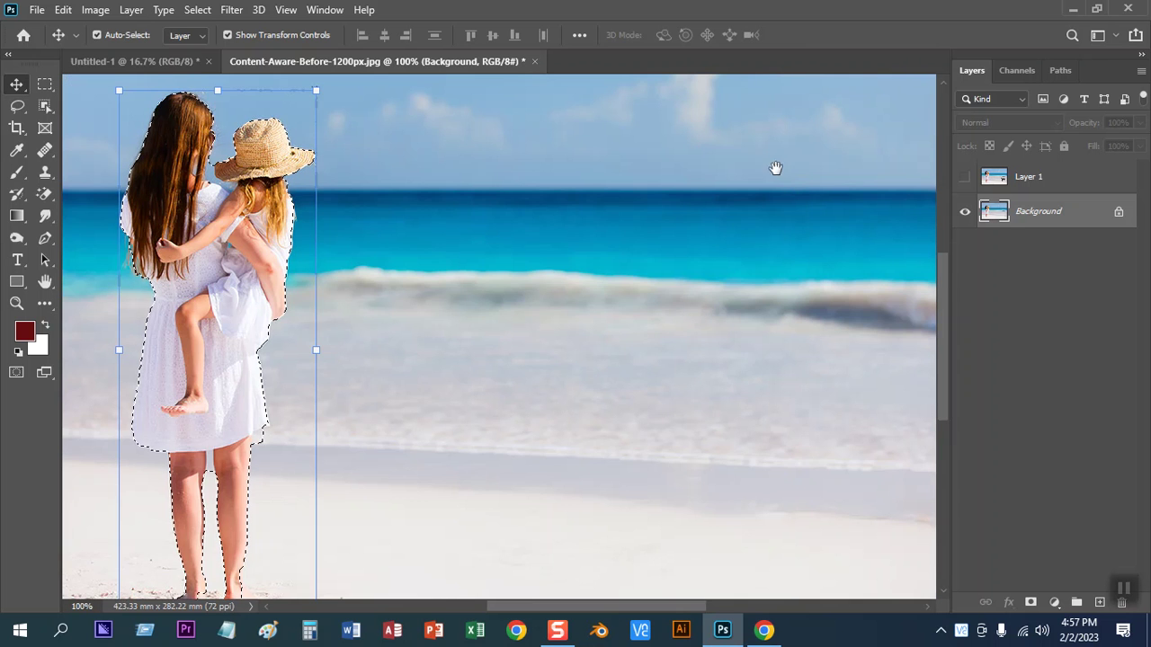
left_click_drag(378, 243, 488, 293)
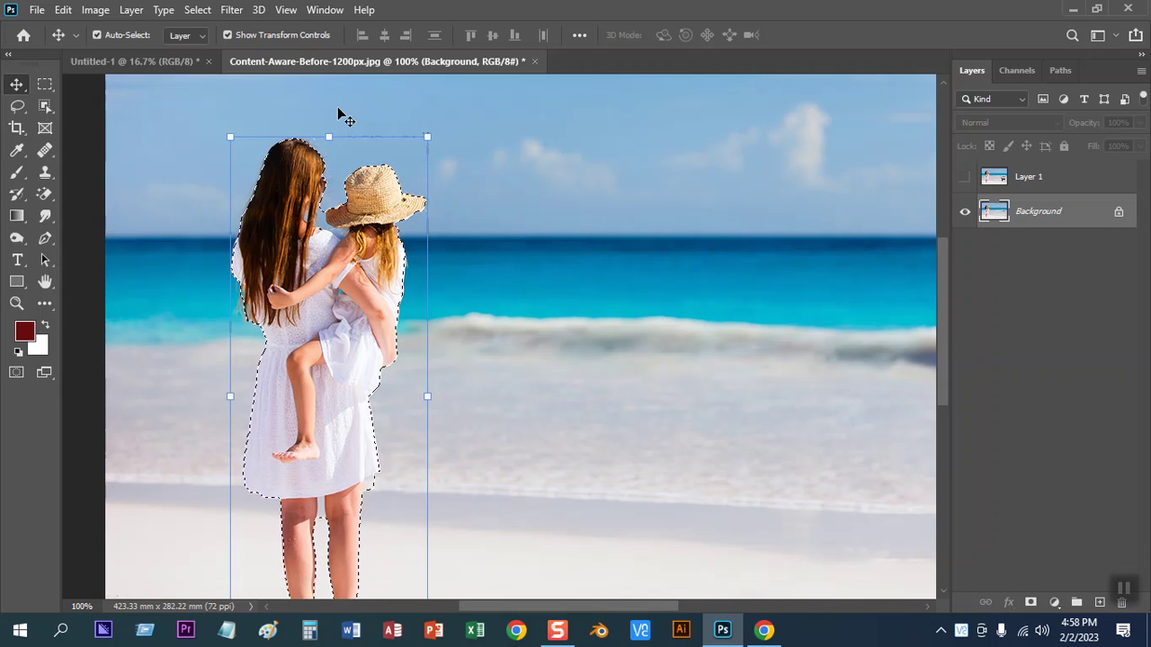
Contract the figures' selection by 1 px and copy the woman and girl onto Layer 2
left_click(196, 11)
mouse_move(263, 248)
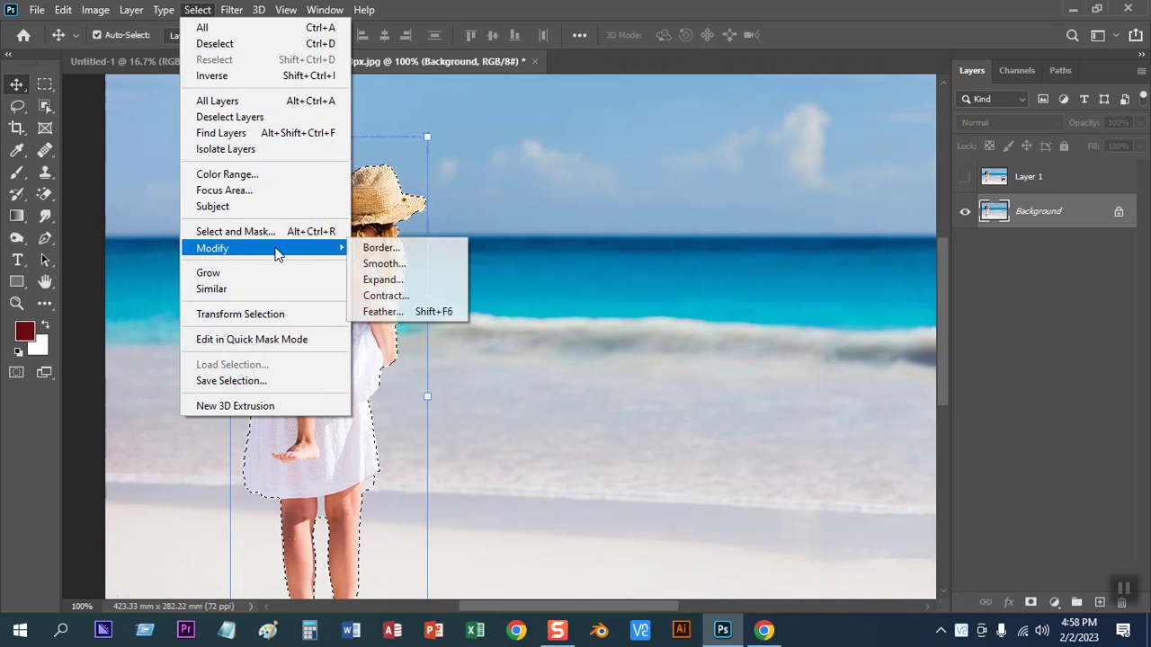
left_click(416, 300)
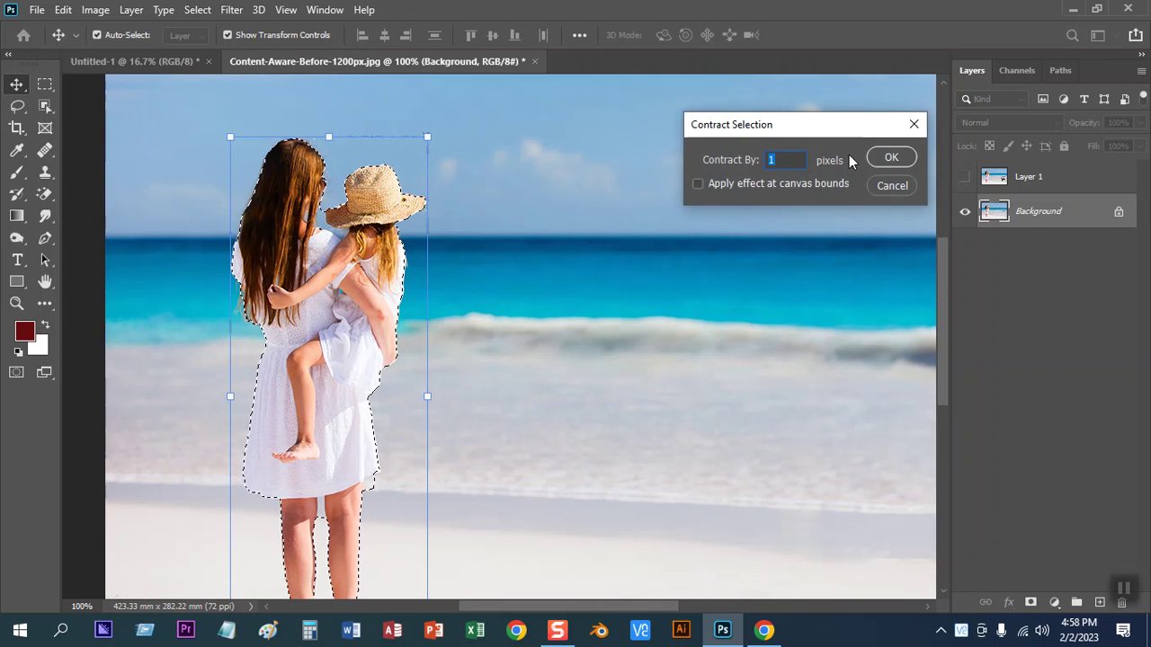
left_click(902, 185)
key("ctrl+plus")
key("ctrl+plus")
key("ctrl+plus")
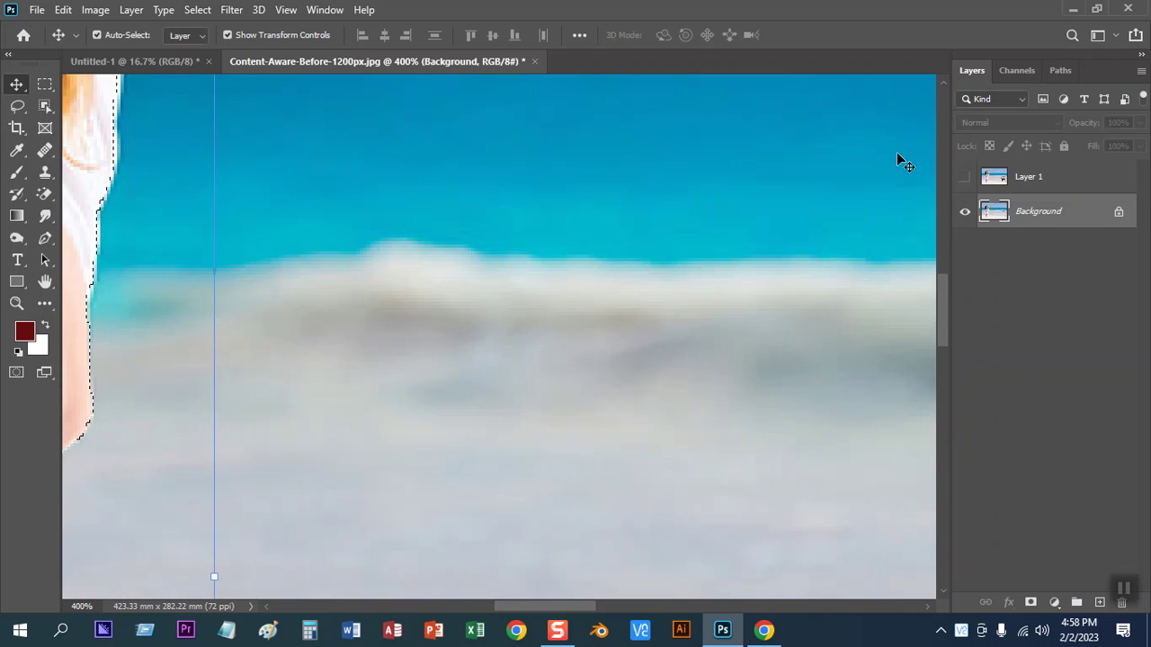
mouse_move(462, 252)
left_mouse_down()
mouse_move(753, 458)
mouse_move(849, 261)
left_mouse_up()
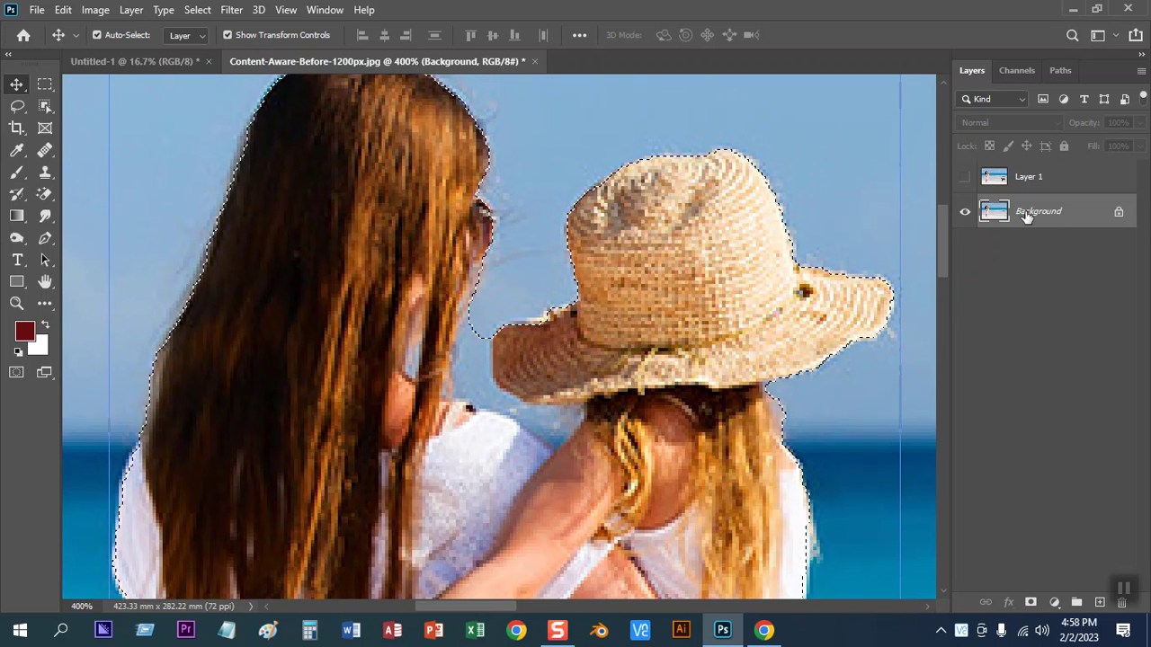
key("ctrl+j")
Hide the beach Background layer and add an empty Layer 3
key("ctrl+1")
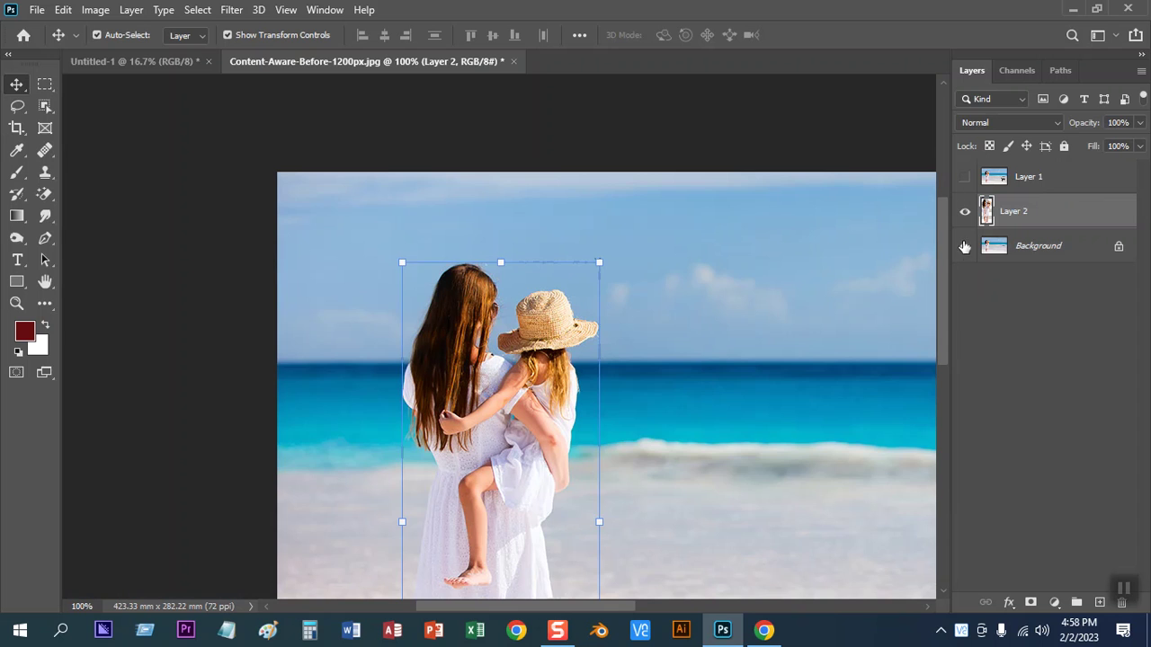
left_click(965, 246)
left_click(1021, 247)
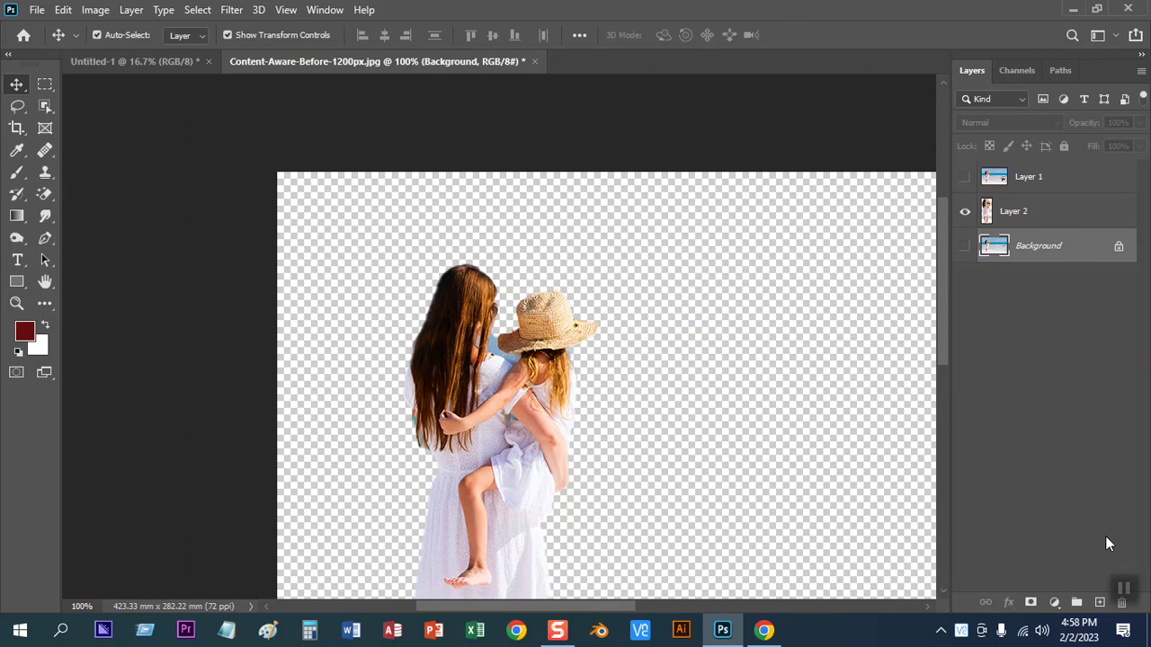
left_click(1099, 602)
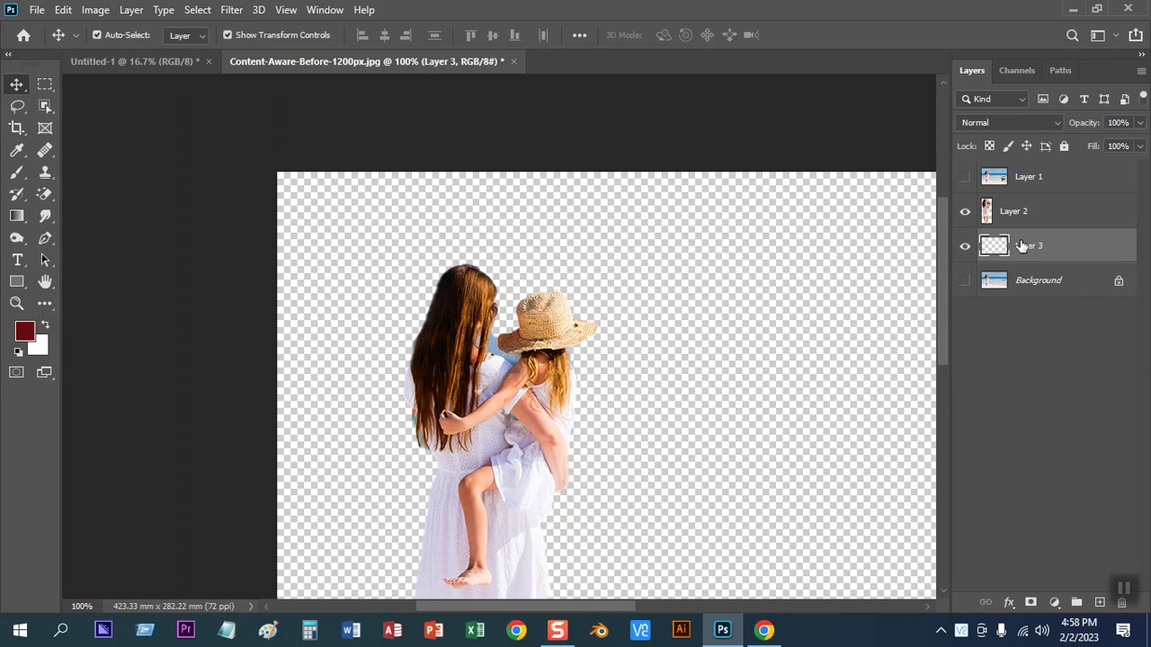
Set the foreground colour to black and fill Layer 3 with it
left_click(25, 331)
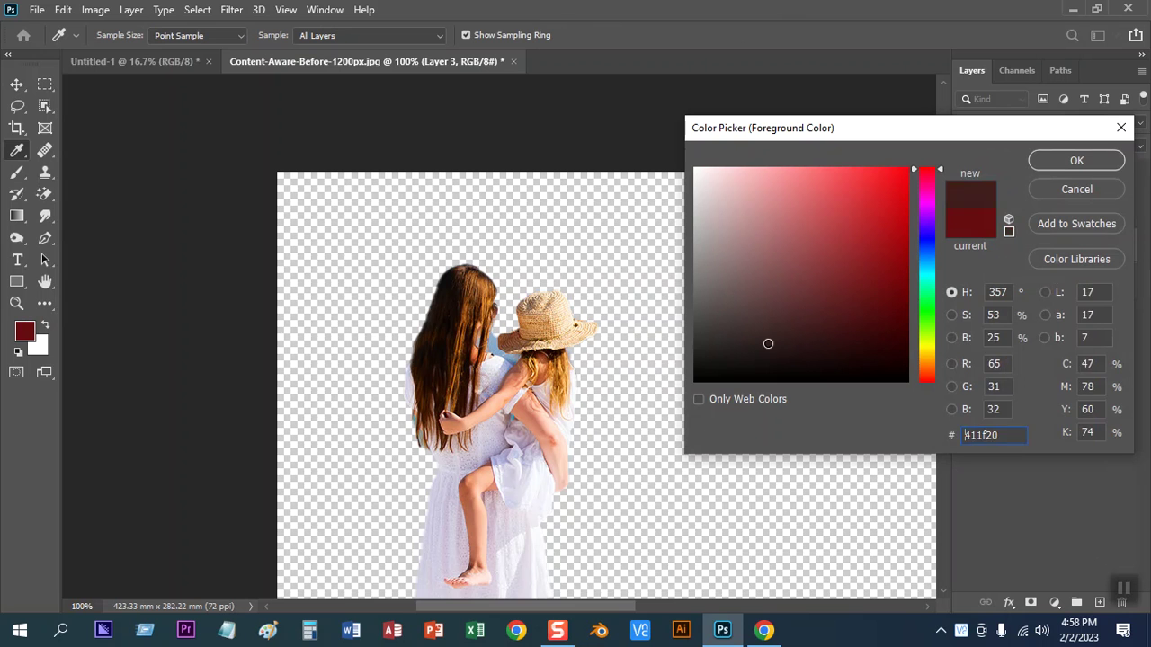
left_click_drag(846, 323, 663, 378)
left_click(1070, 164)
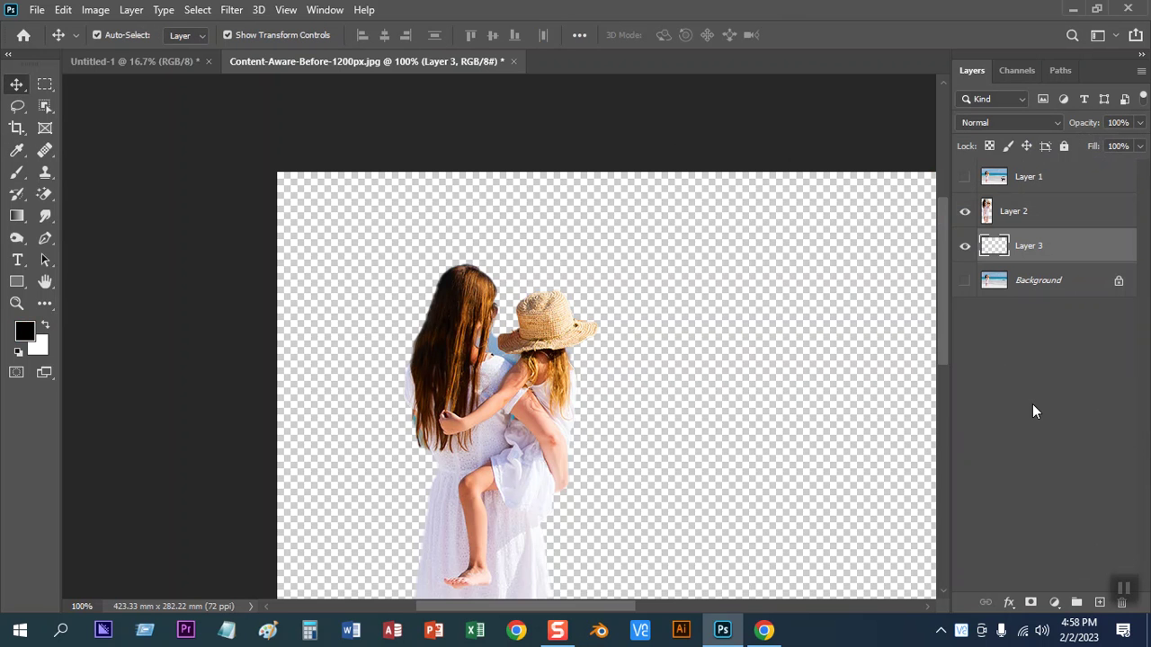
key("alt+BackSpace")
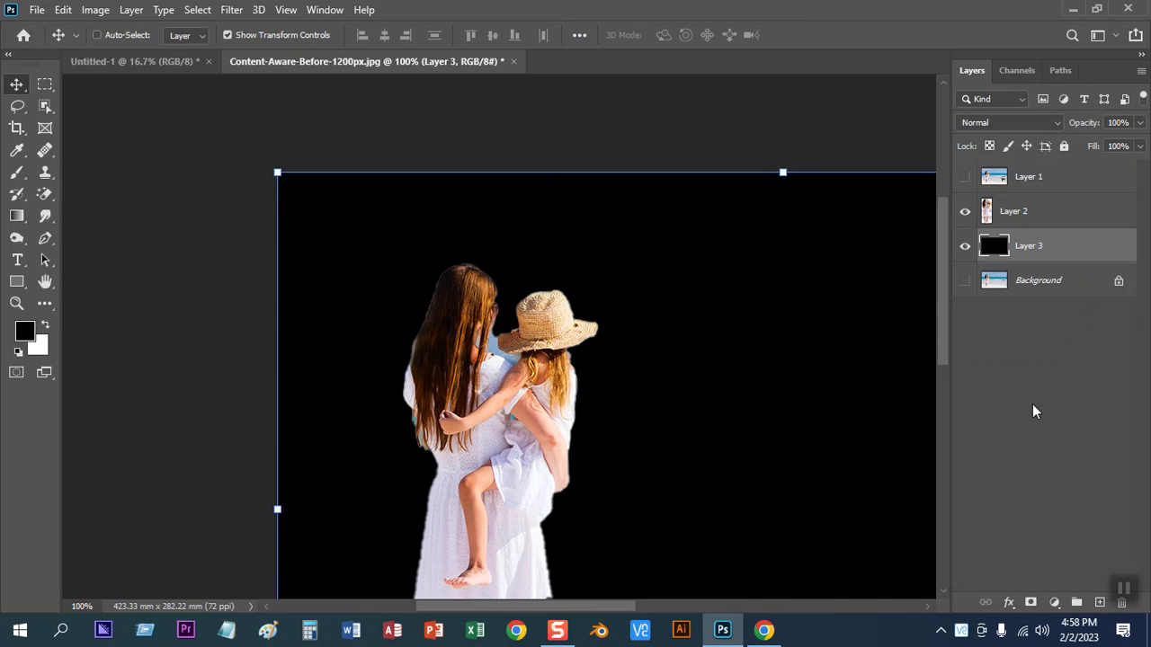
Inspect the cut-out edges up close and load Layer 2's figure outline as a selection
key("ctrl+plus")
key("ctrl+plus")
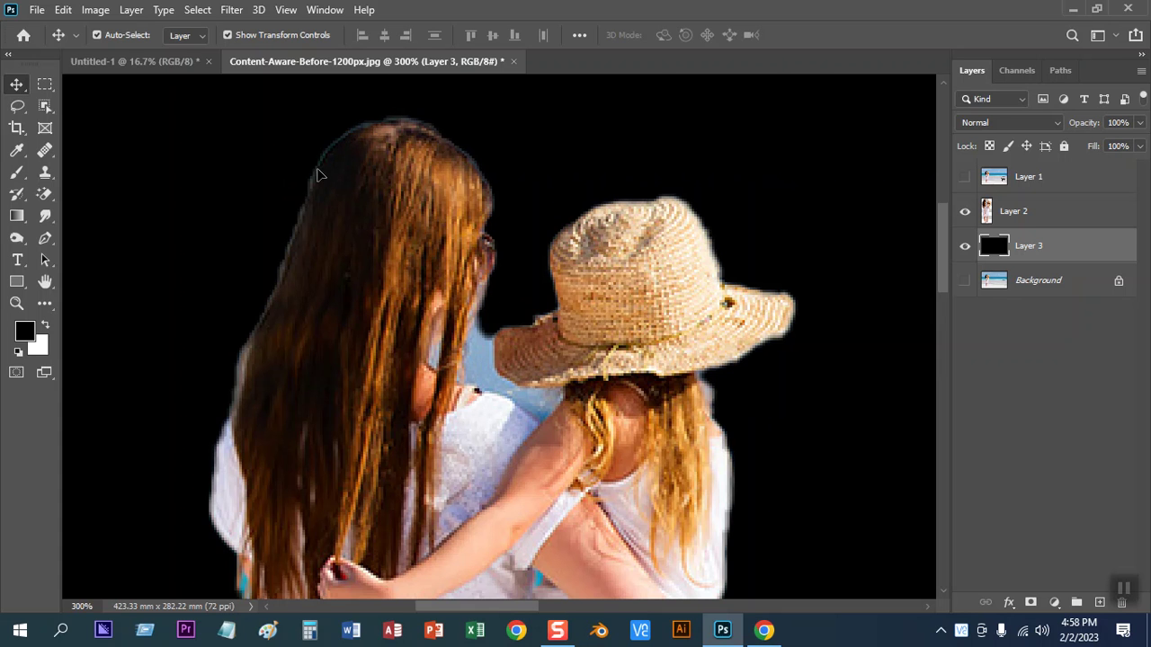
left_click_drag(351, 381, 413, 174)
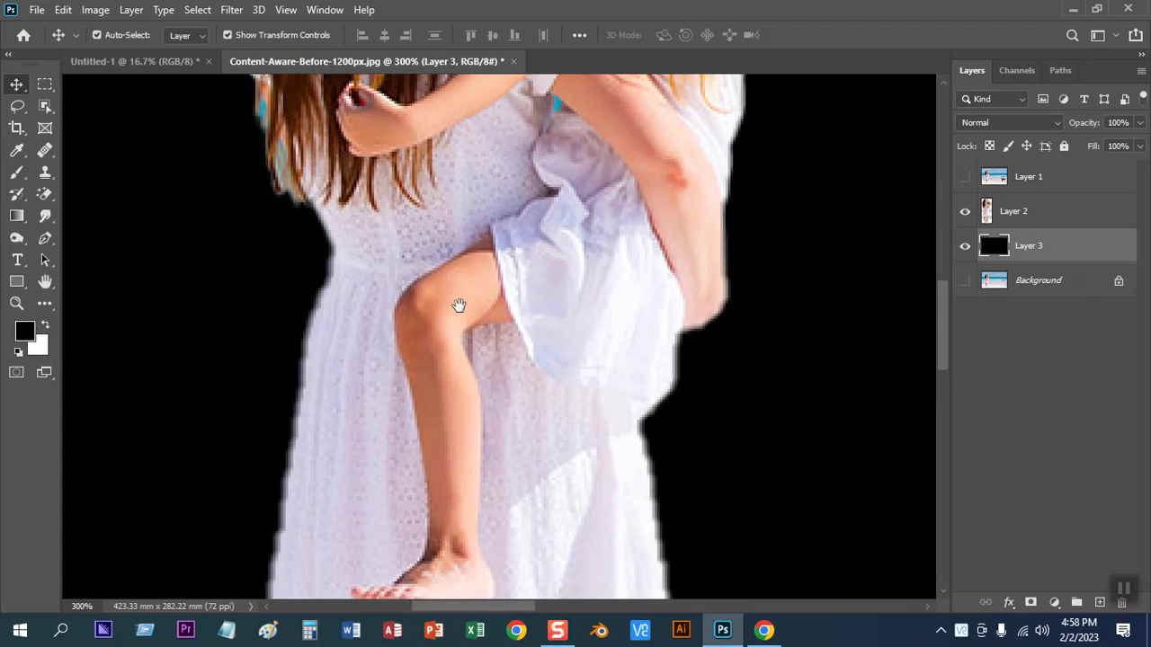
left_click_drag(360, 331, 503, 236)
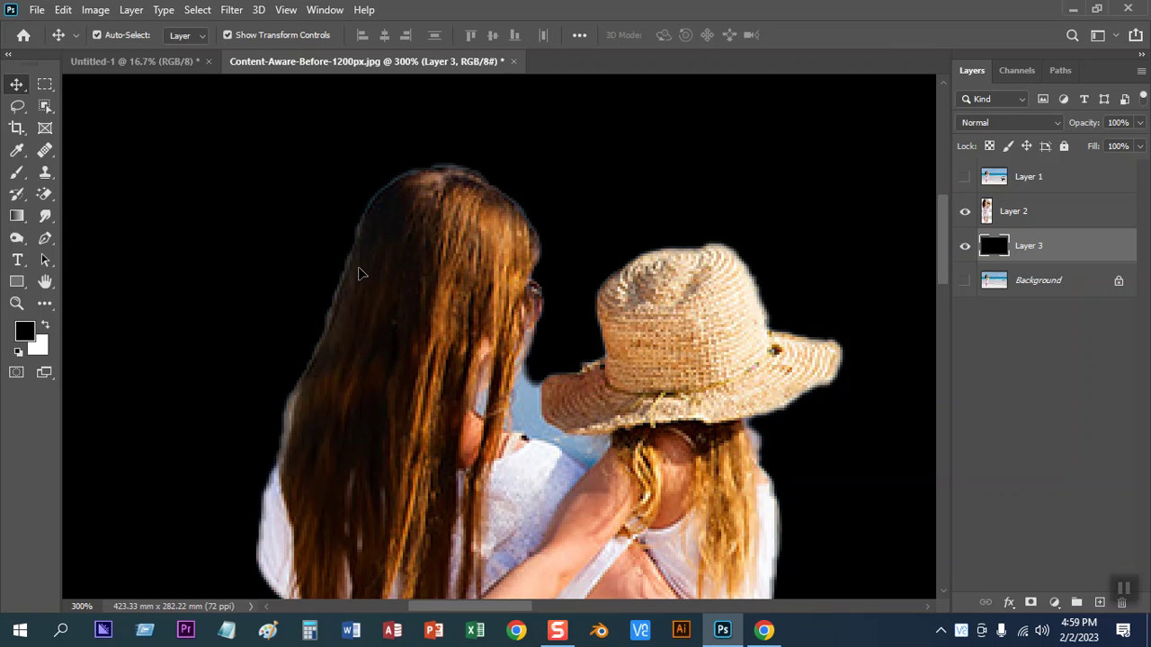
left_click(987, 211, "ctrl")
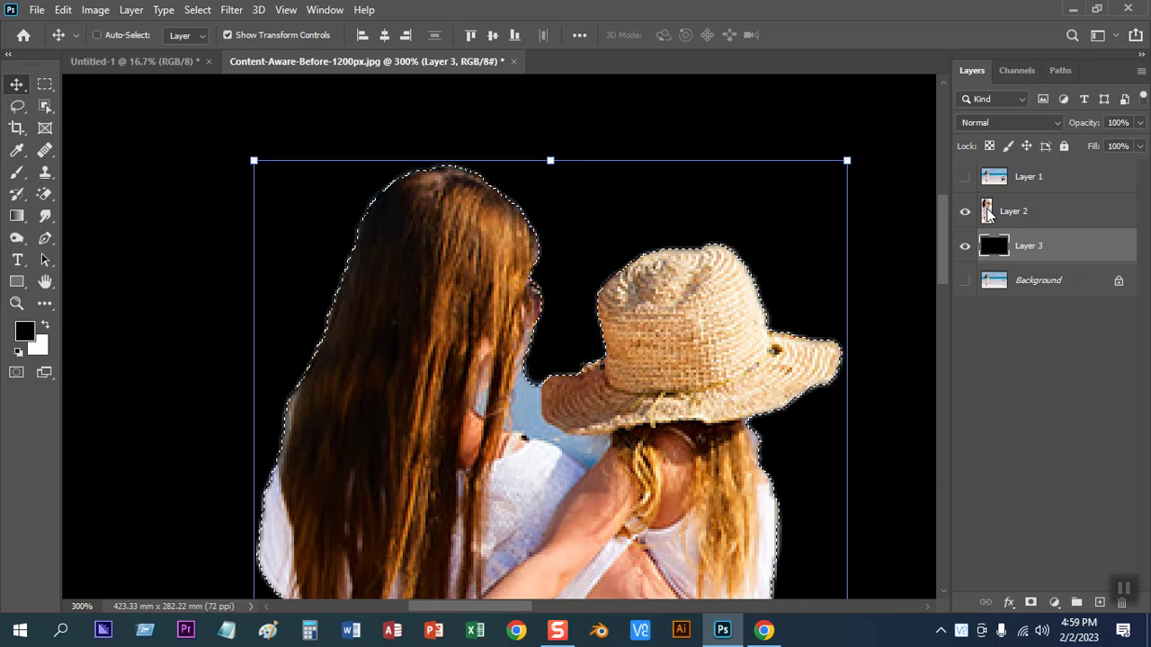
Contract the selection by 1 px and copy Layer 2's figures onto a new Layer 4
left_click(197, 10)
mouse_move(212, 248)
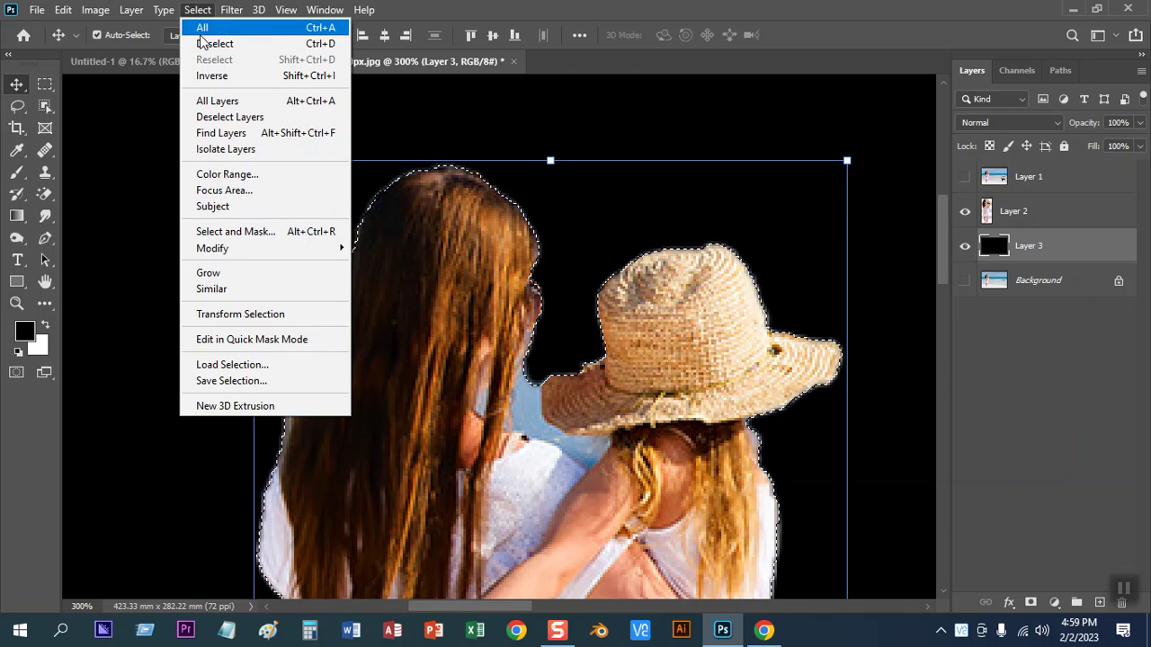
left_click(396, 296)
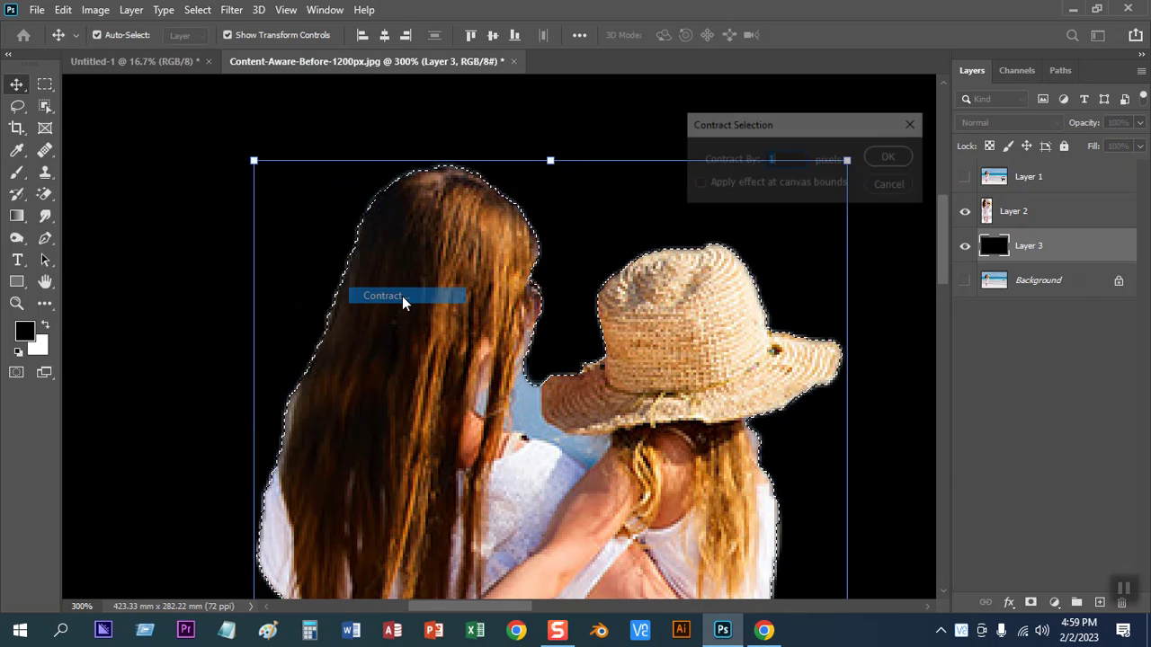
left_click(891, 157)
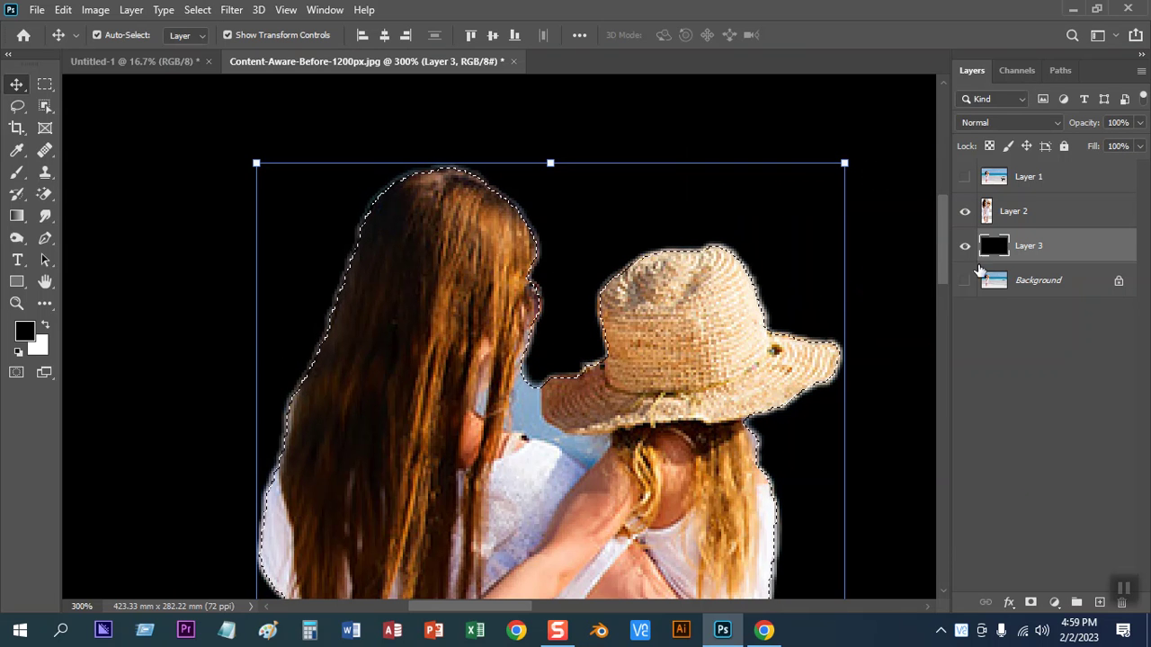
left_click(1014, 225)
key("ctrl+j")
left_click(966, 245)
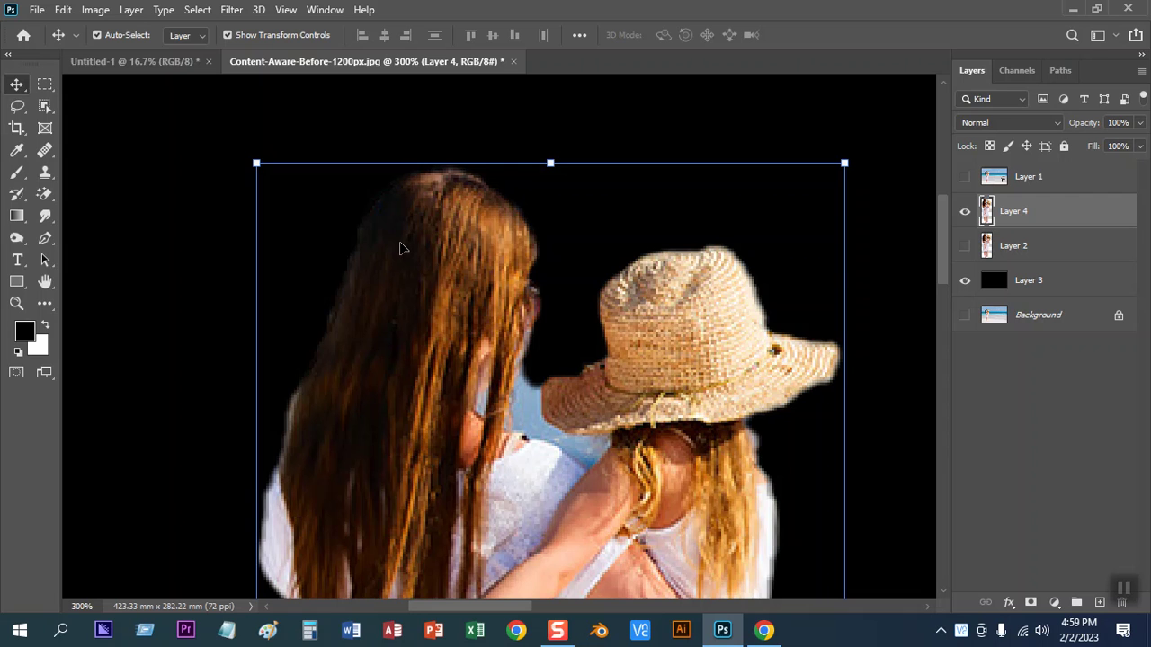
key("ctrl")
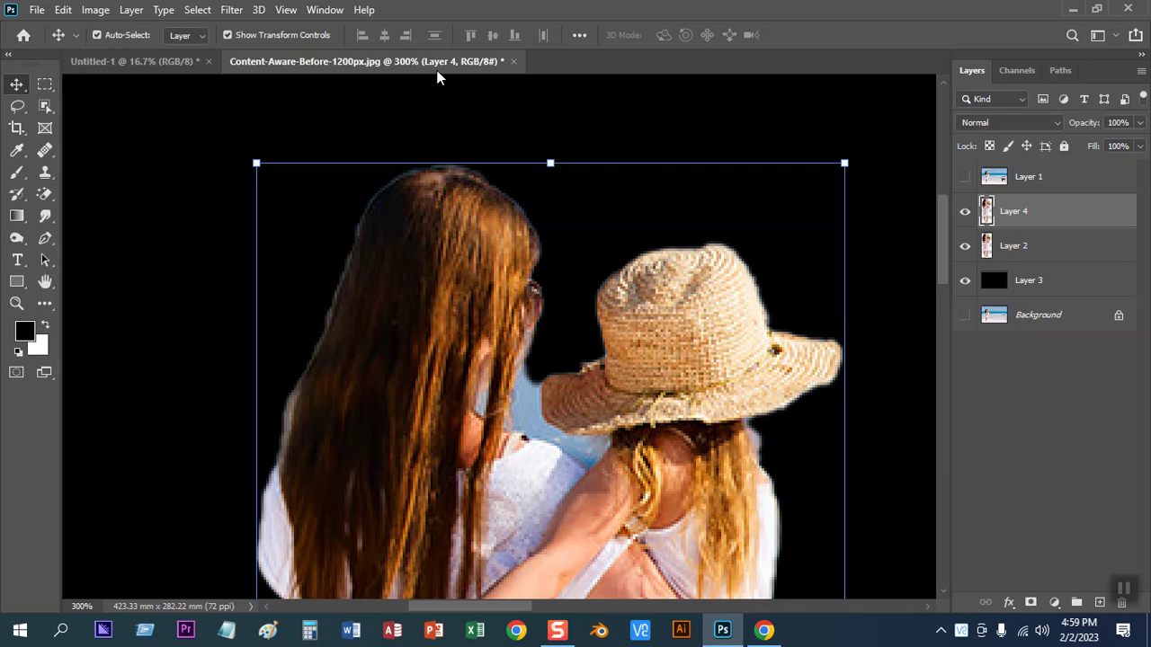
Show only the beach photo on Layer 1, make it active, and fit the image on screen
left_click(964, 246)
left_click(965, 211)
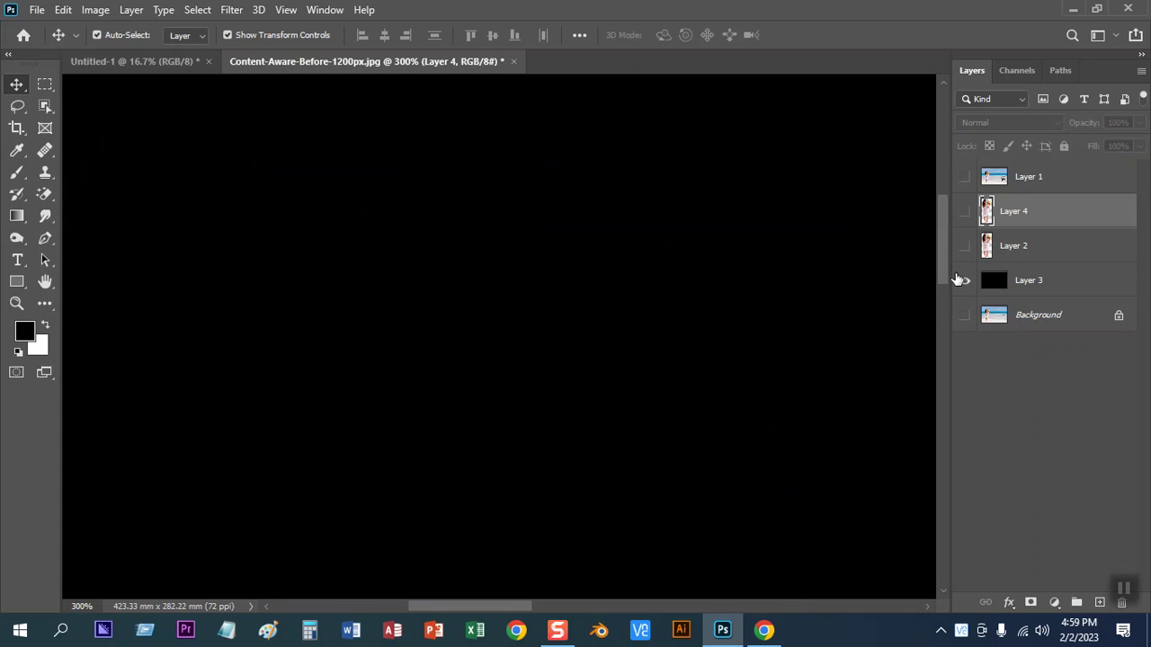
left_click(964, 281)
left_click(965, 315)
left_click(964, 178)
left_click(1028, 184)
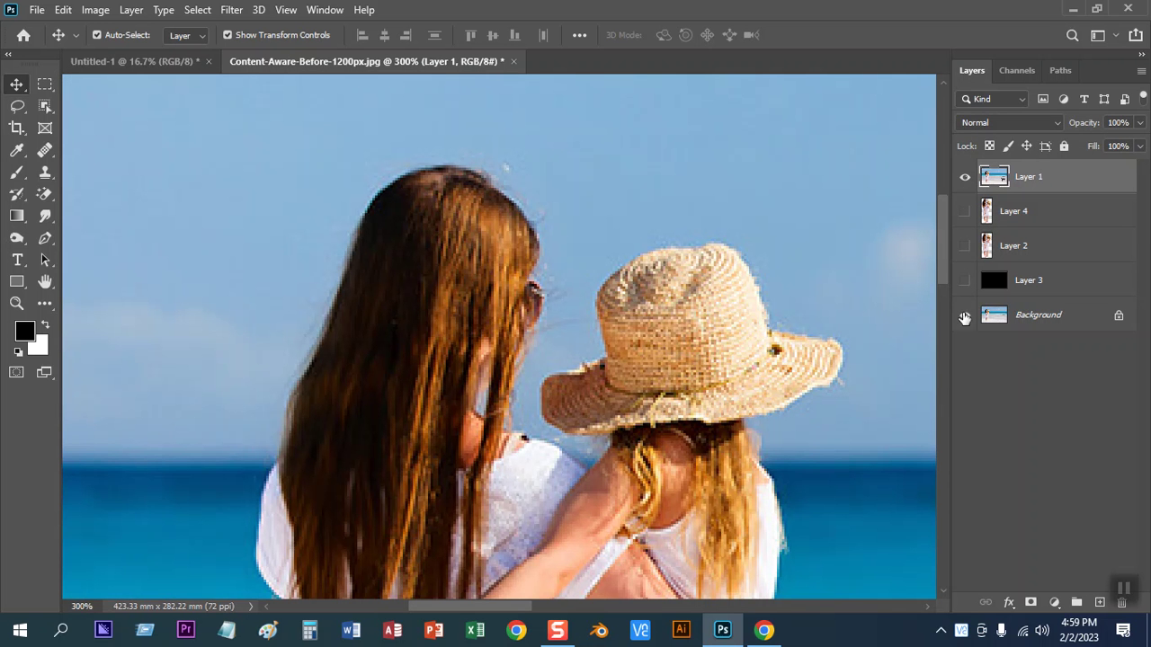
key("ctrl+0")
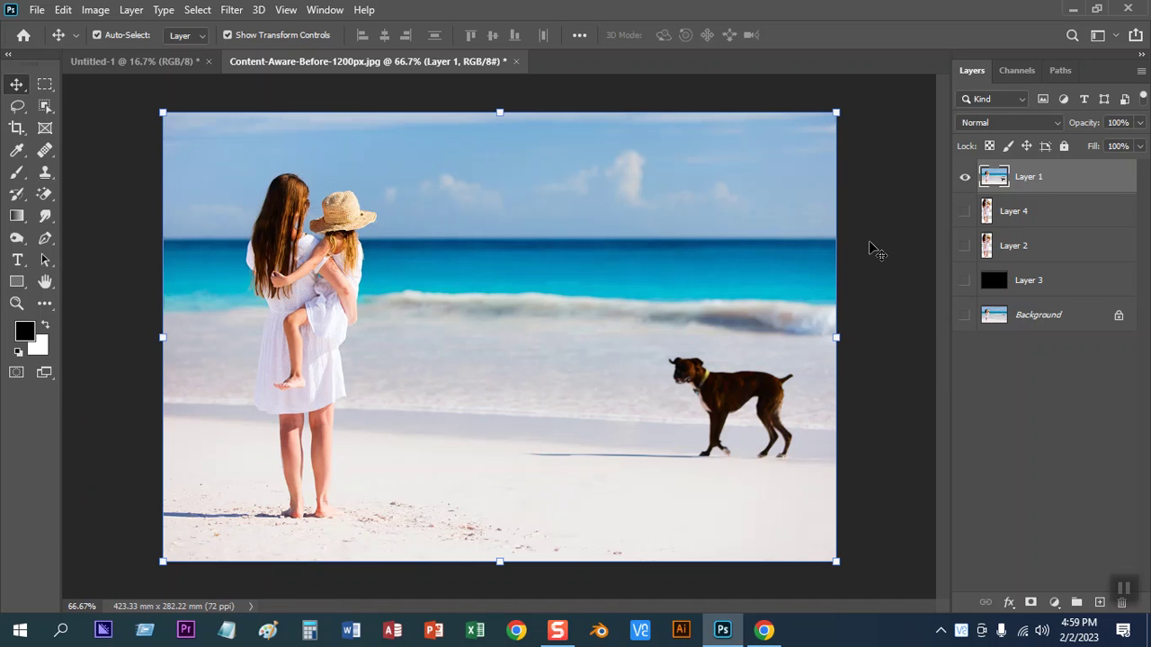
Place the beach photo onto the Untitled-1 page and enlarge it
left_click(135, 61)
left_click_drag(542, 340, 542, 346)
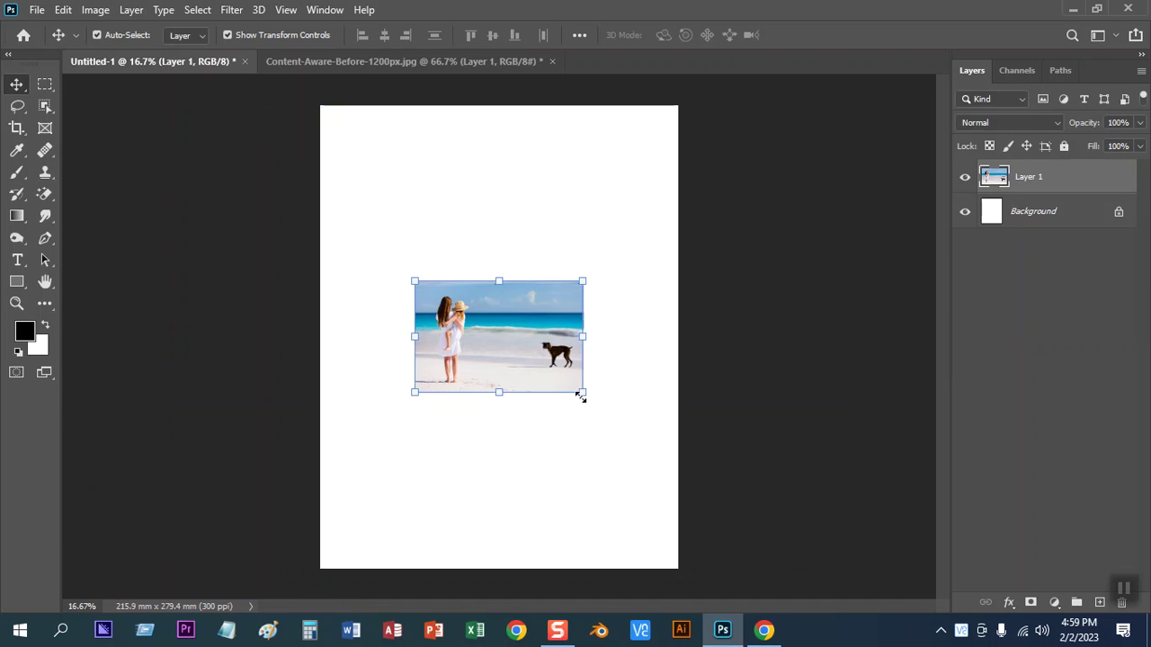
left_click_drag(597, 409, 628, 425)
key("Return")
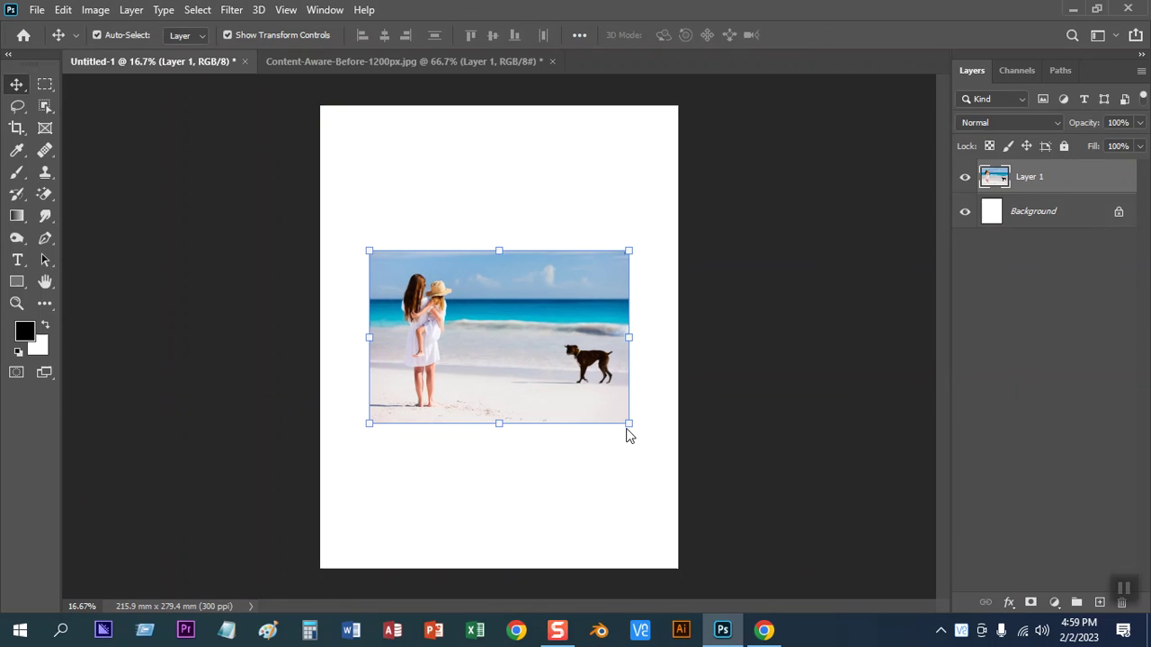
Draw a red 2556 × 2124 px rectangle across the page's middle band
left_click(17, 282)
left_click(90, 281)
left_click_drag(320, 176, 679, 474)
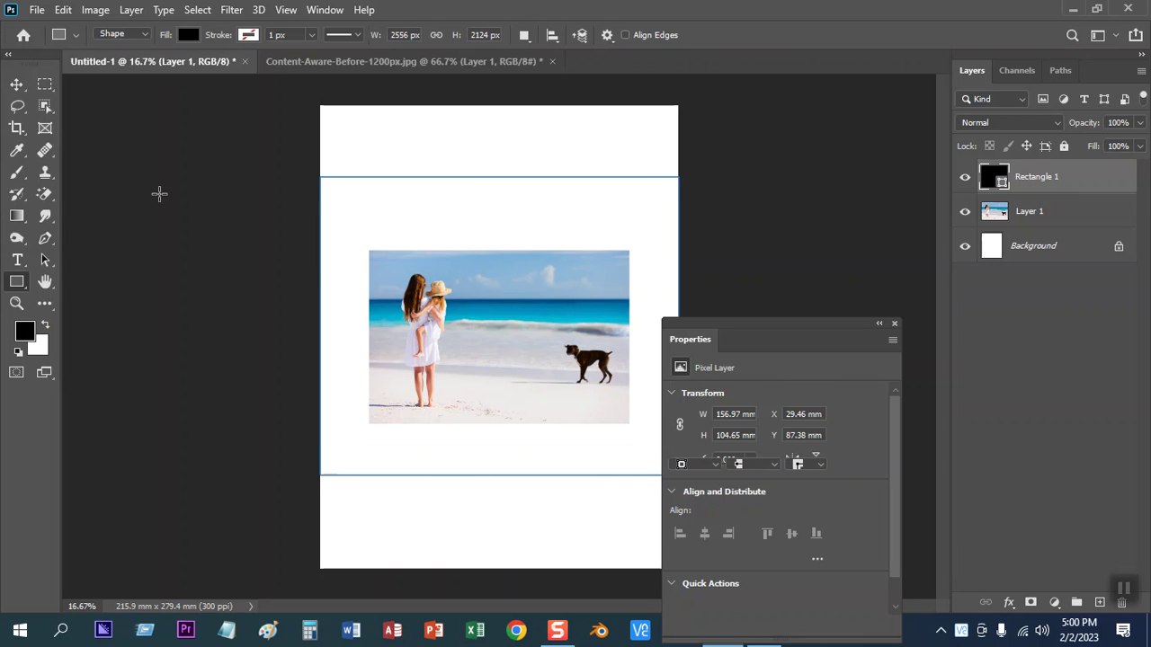
left_click(686, 447)
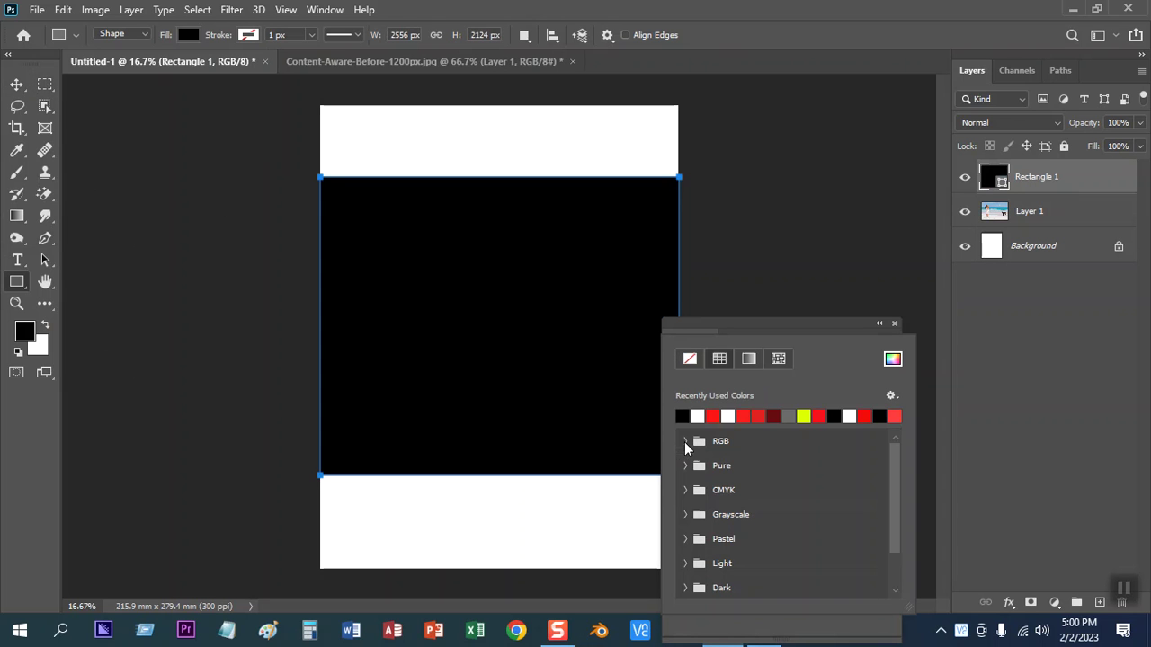
left_click(744, 414)
left_click(16, 84)
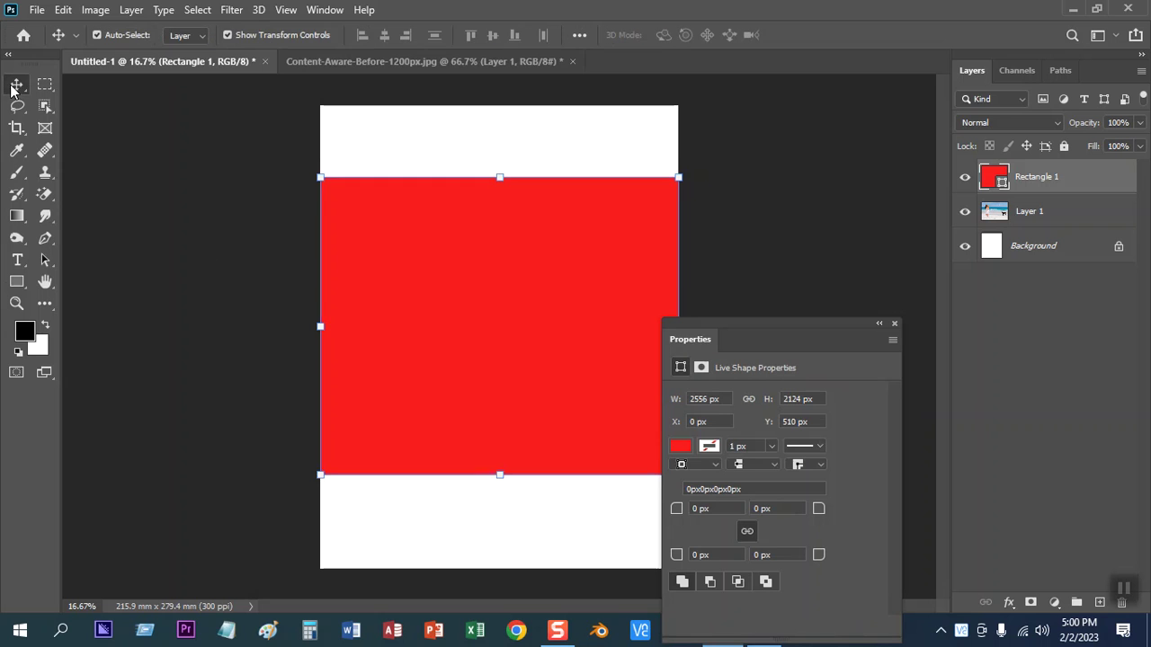
left_click(894, 323)
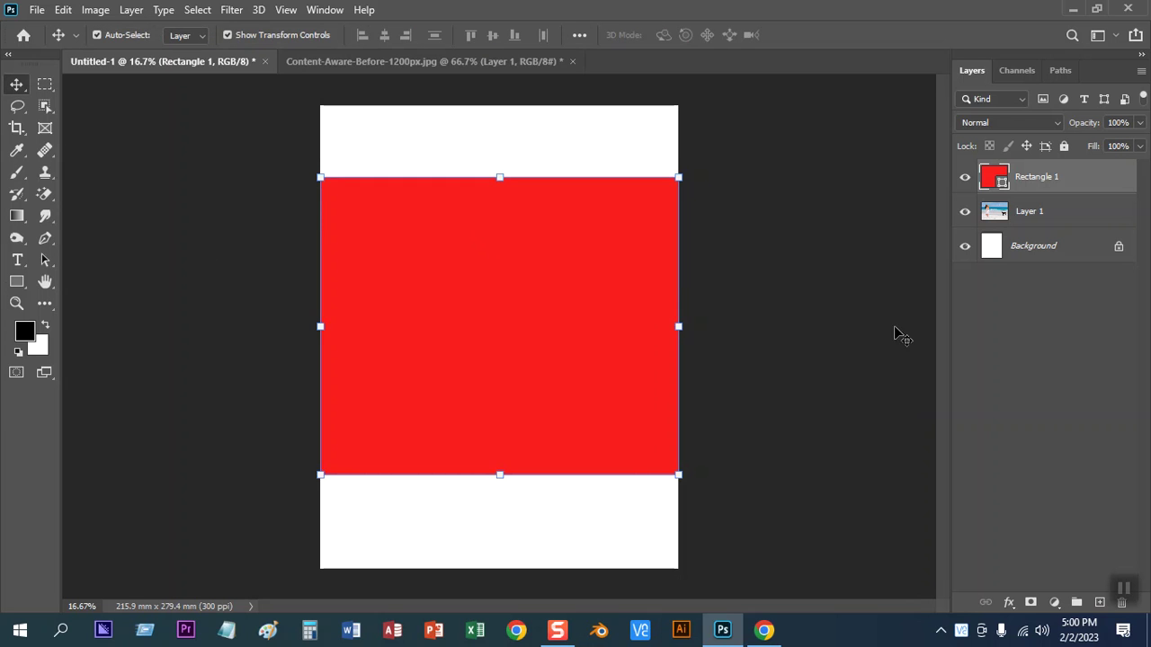
left_click(16, 128)
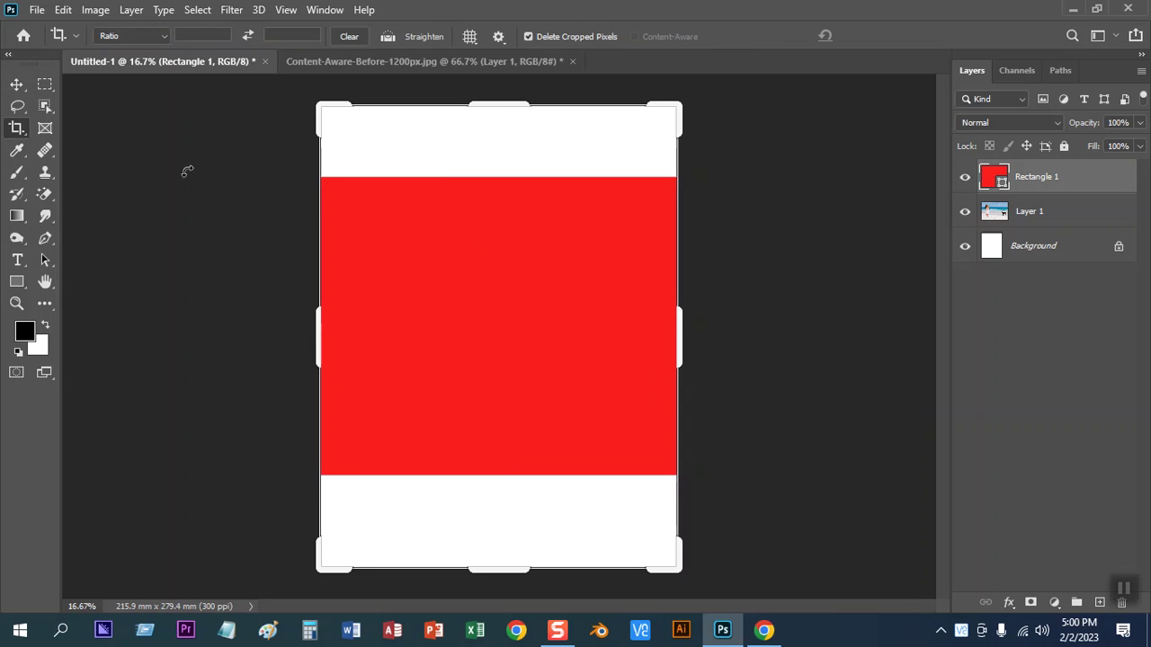
Crop the canvas top and bottom down to the red rectangle
left_click_drag(494, 105, 495, 139)
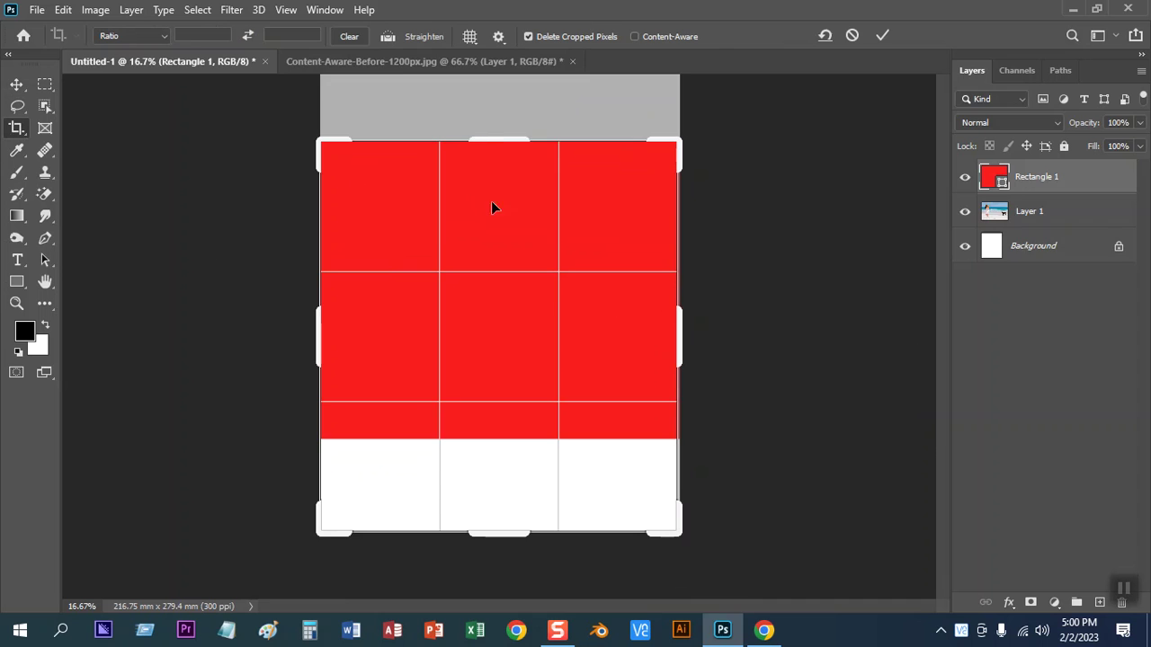
left_click_drag(491, 531, 505, 484)
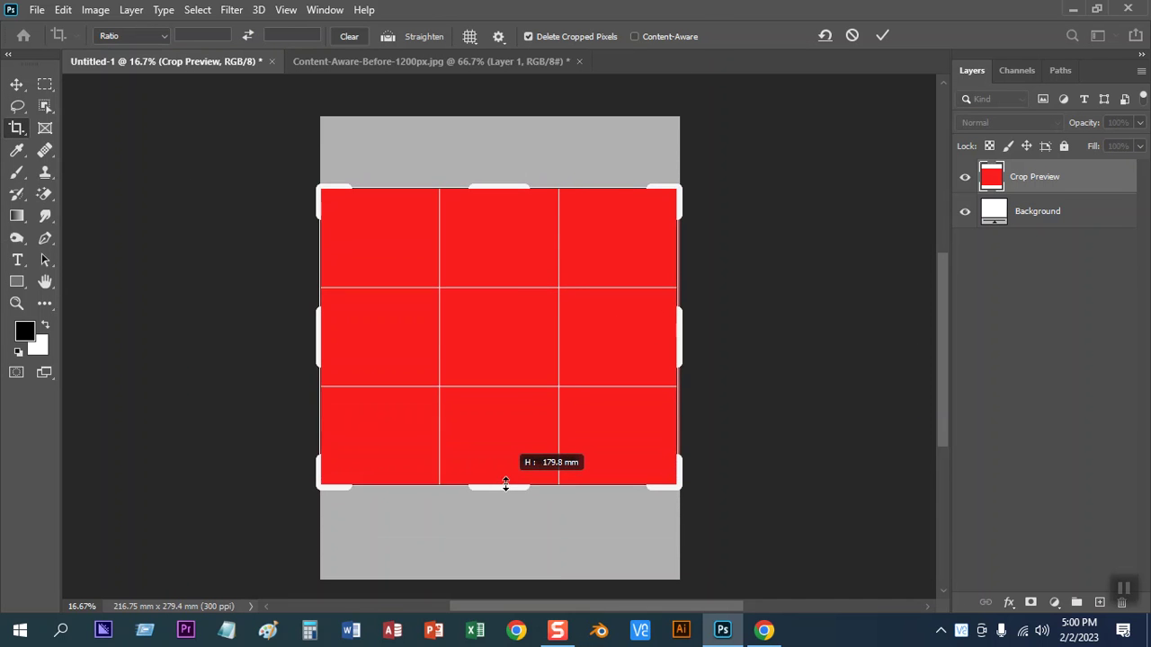
key("Return")
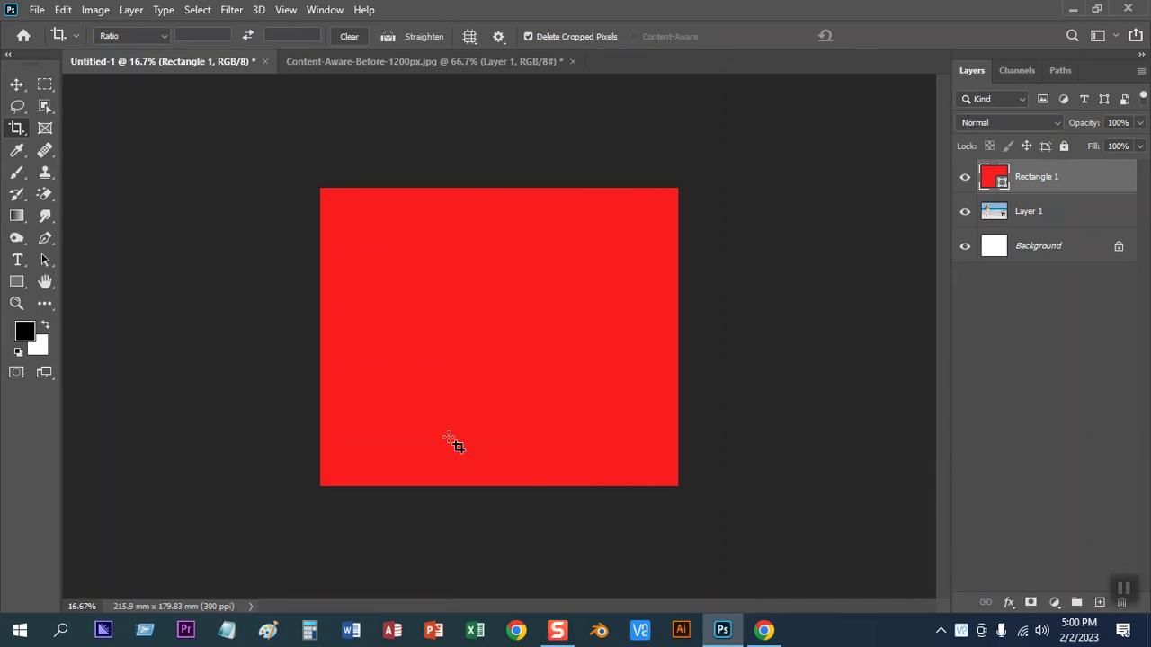
Move Rectangle 1 below the beach photo's Layer 1 and make Layer 1 active
left_click(15, 85)
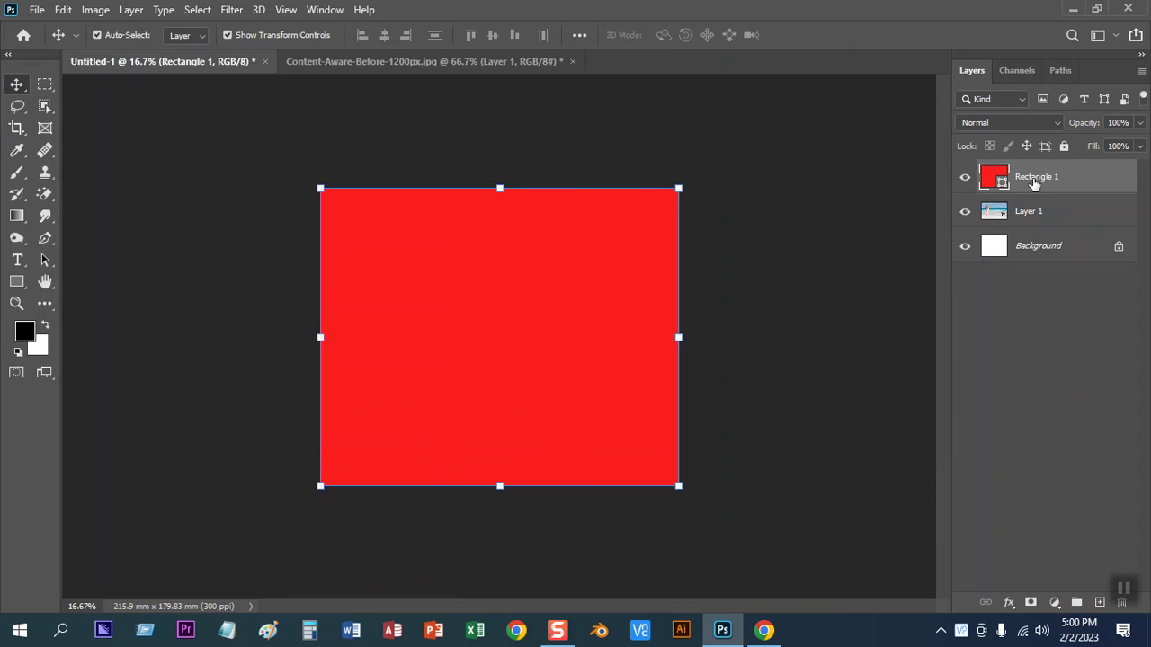
left_click_drag(1037, 191, 1029, 226)
left_click(533, 312)
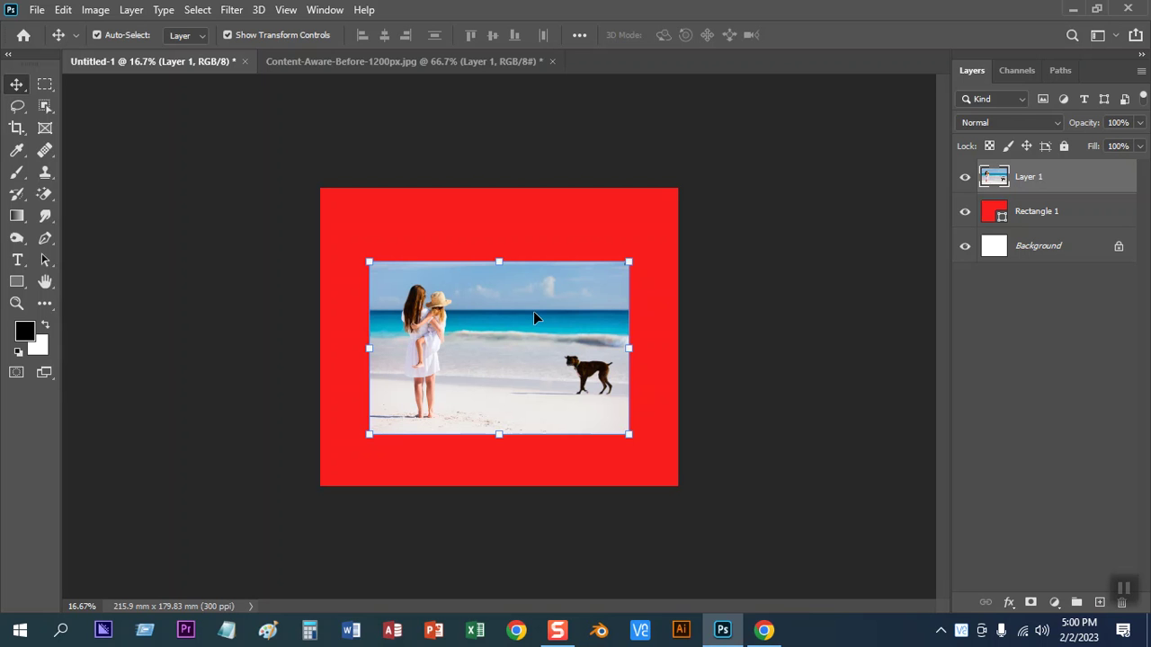
key("ctrl+plus")
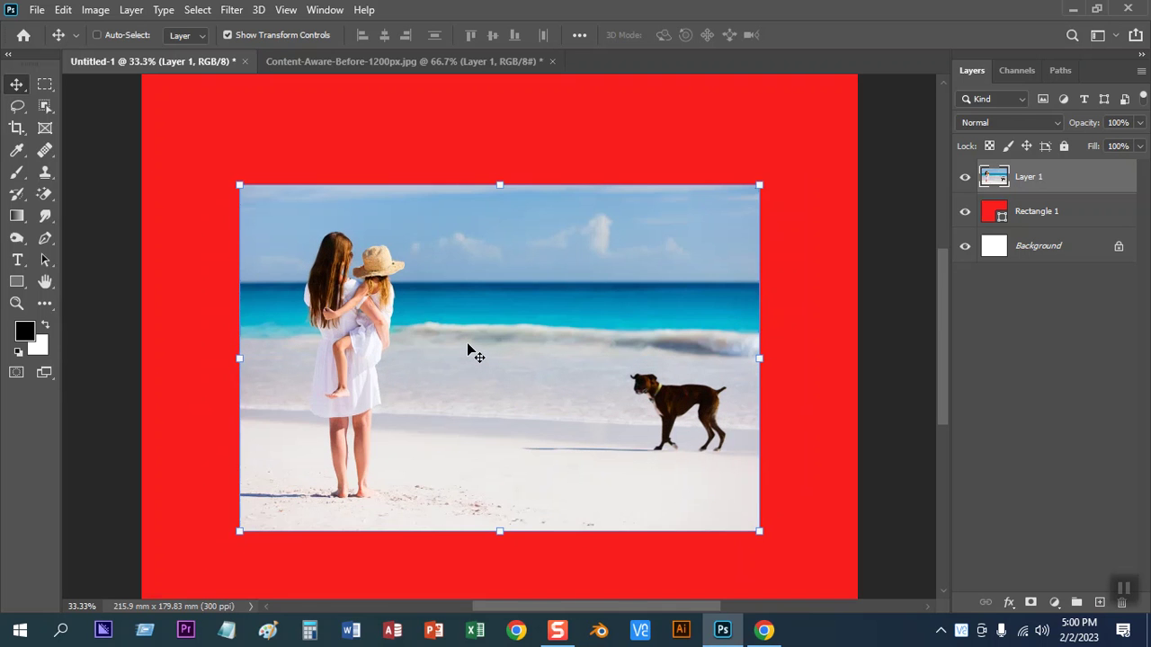
Marquee a free-size strip across the beach photo's bottom edge
left_click_drag(473, 362, 462, 298)
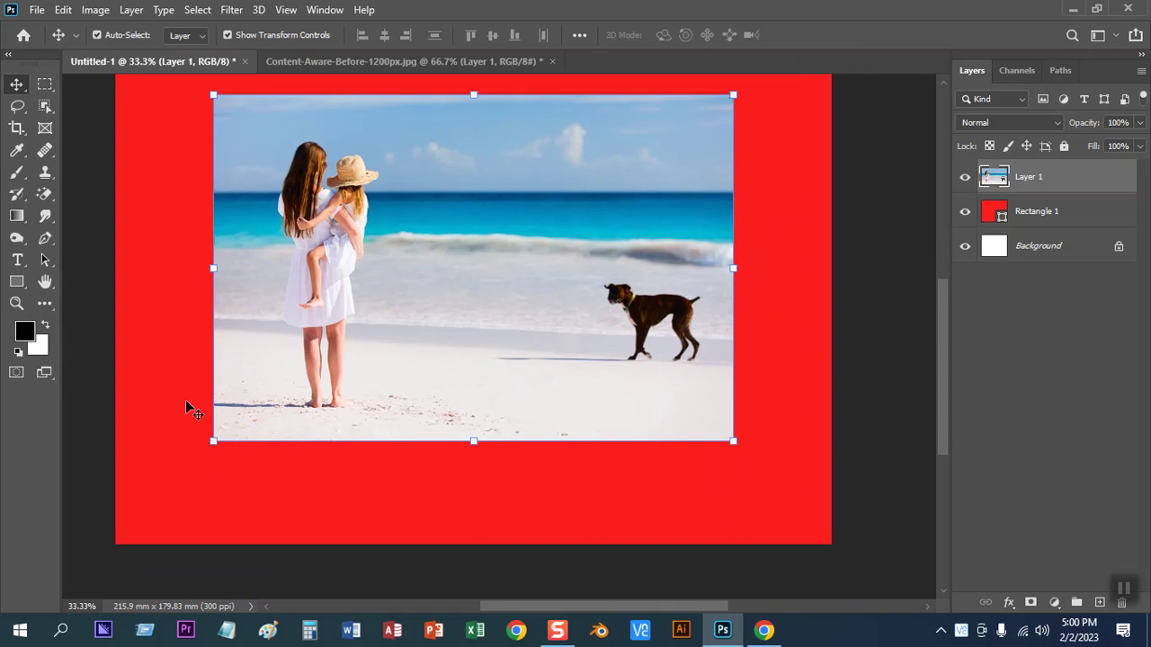
key("ctrl+plus")
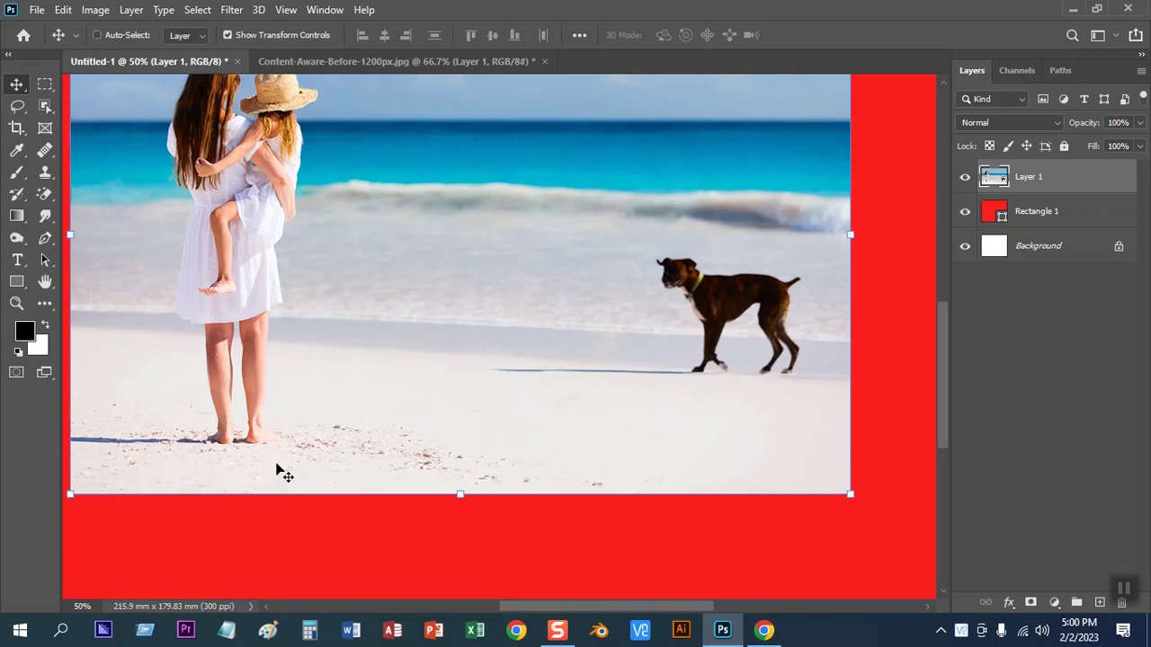
left_click_drag(422, 466, 451, 415)
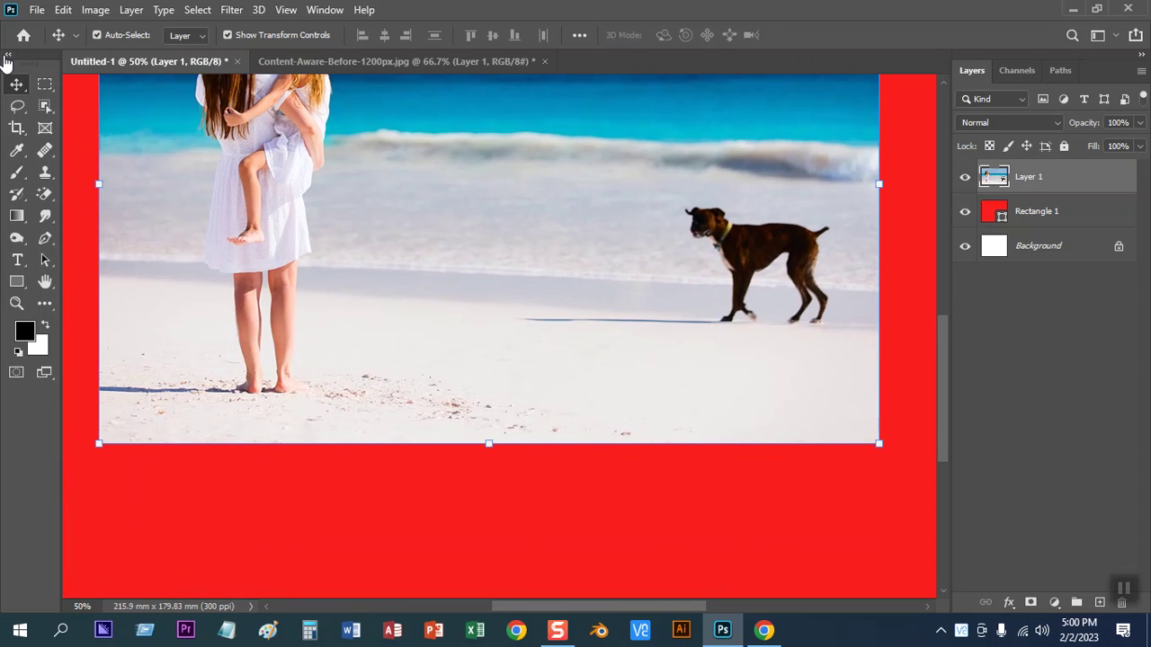
left_click(45, 83)
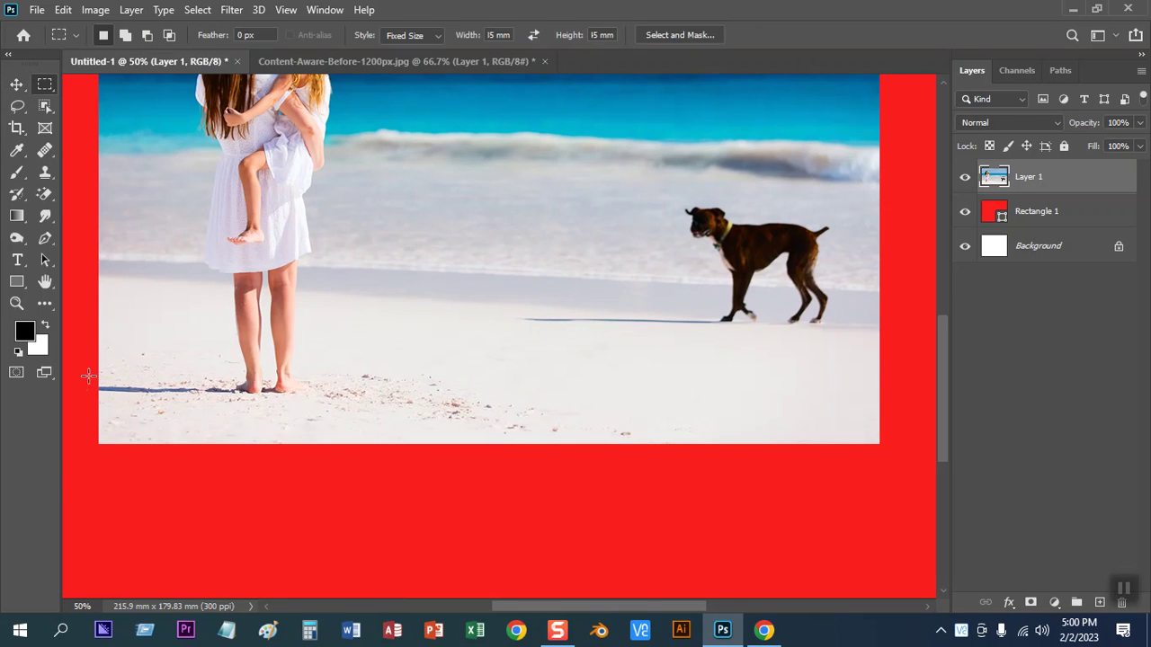
mouse_move(81, 407)
left_mouse_down()
mouse_move(319, 271)
mouse_move(310, 261)
left_mouse_up()
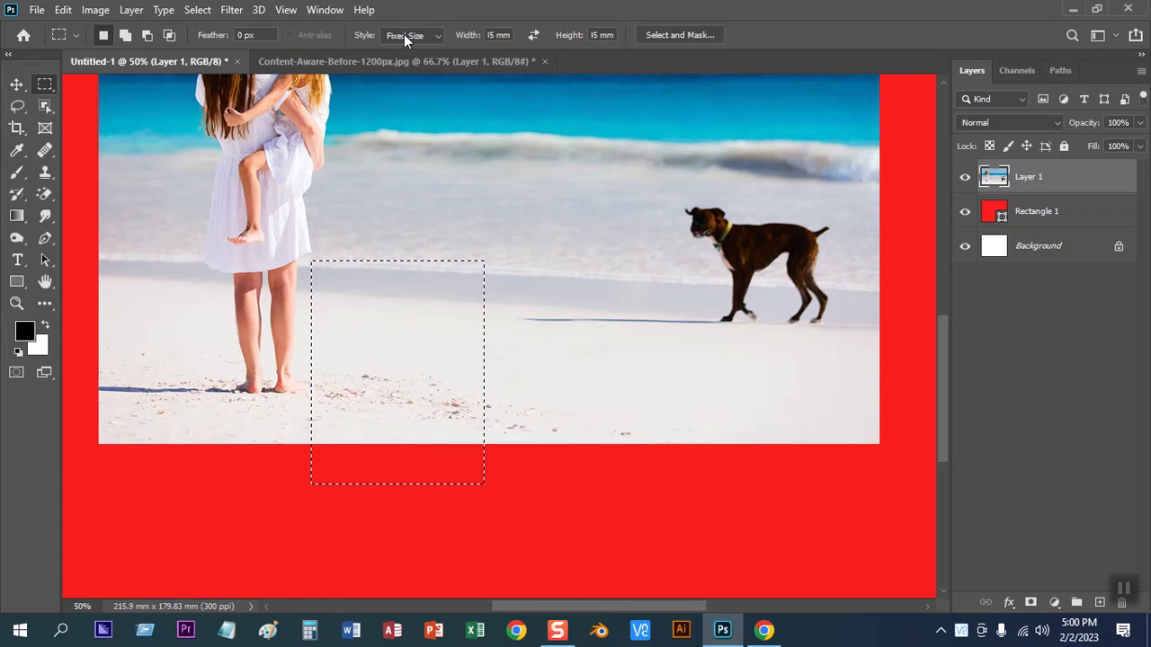
left_click(405, 34)
left_click(395, 48)
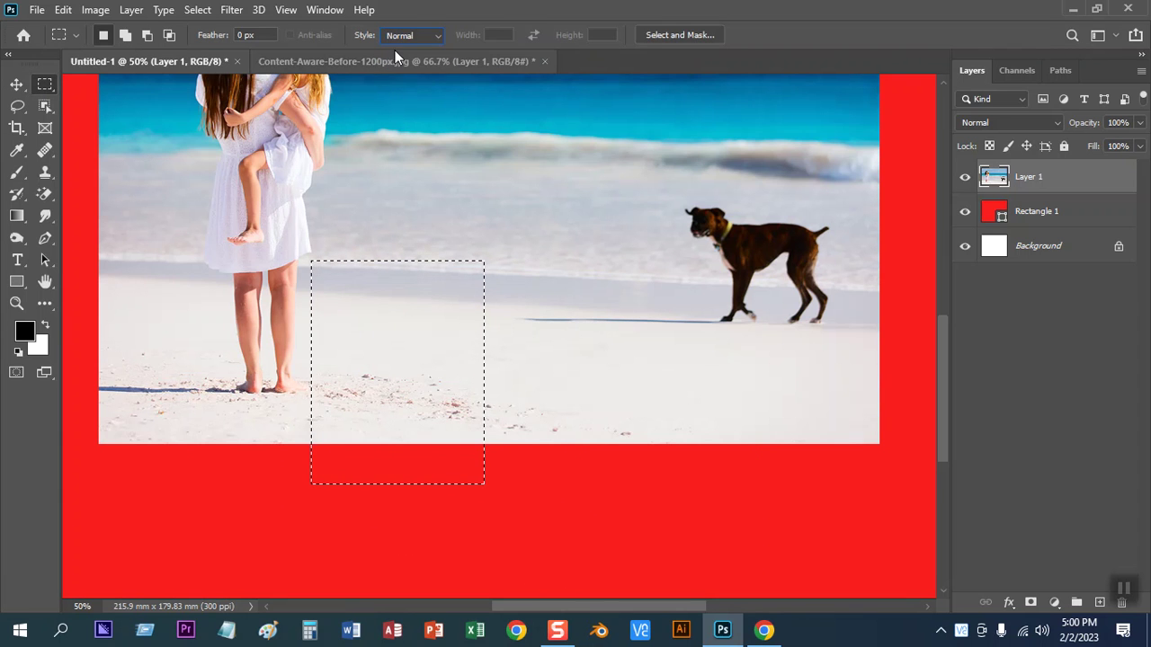
left_click_drag(82, 415, 901, 479)
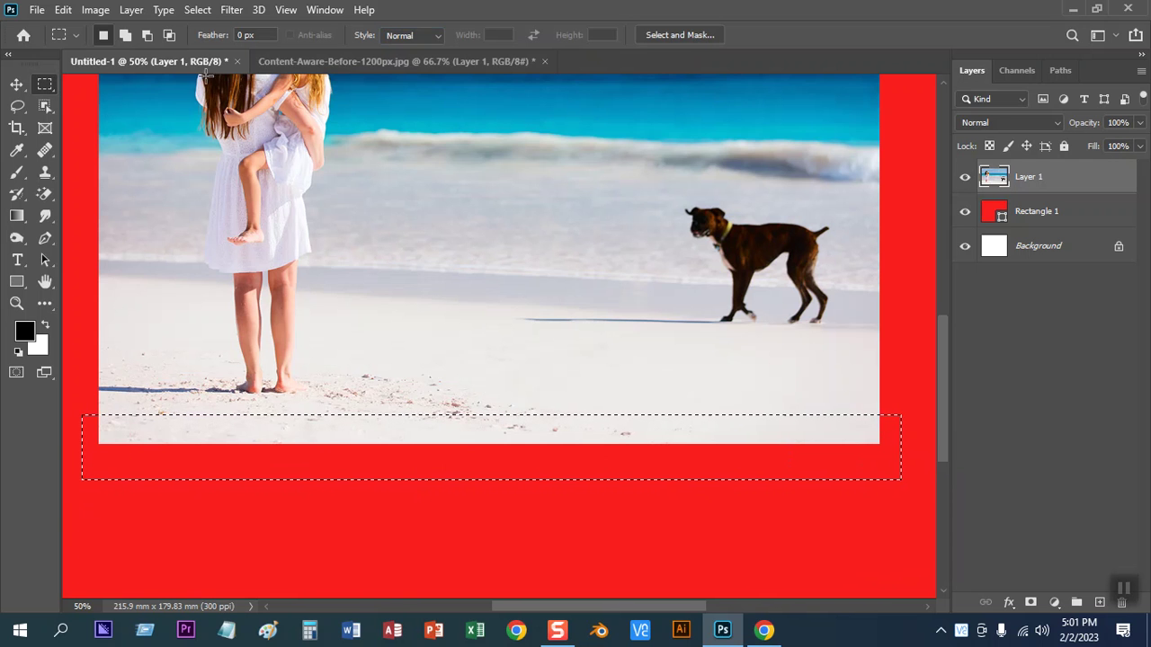
key("ctrl+plus")
key("ctrl+minus")
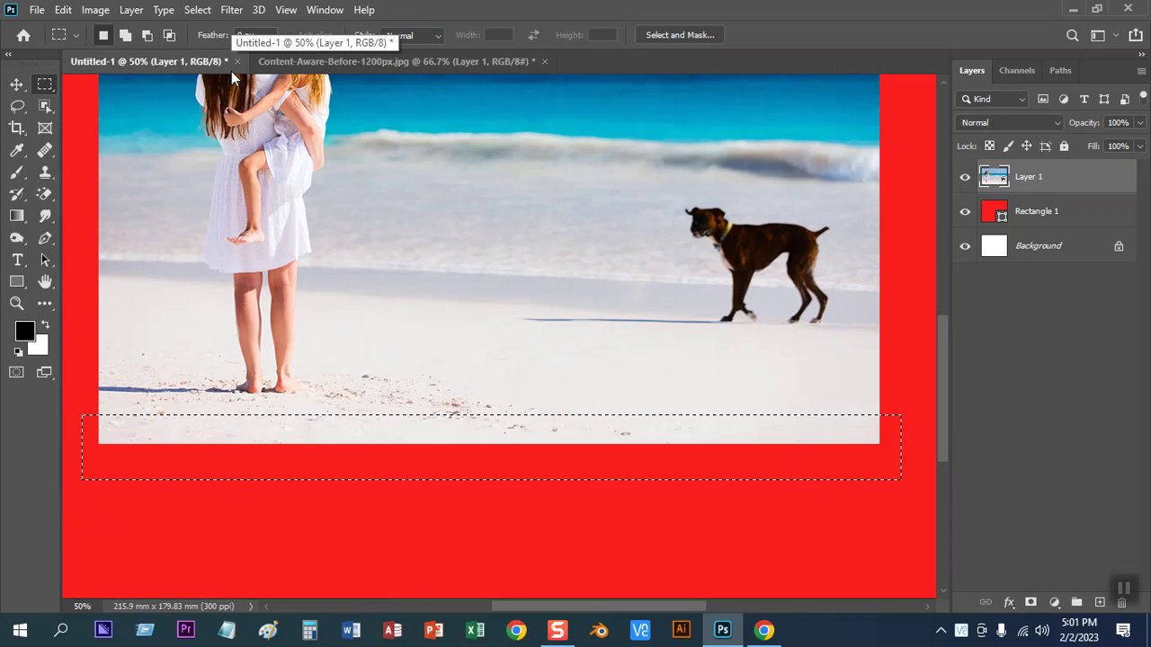
scroll(319, 130, "left", 2)
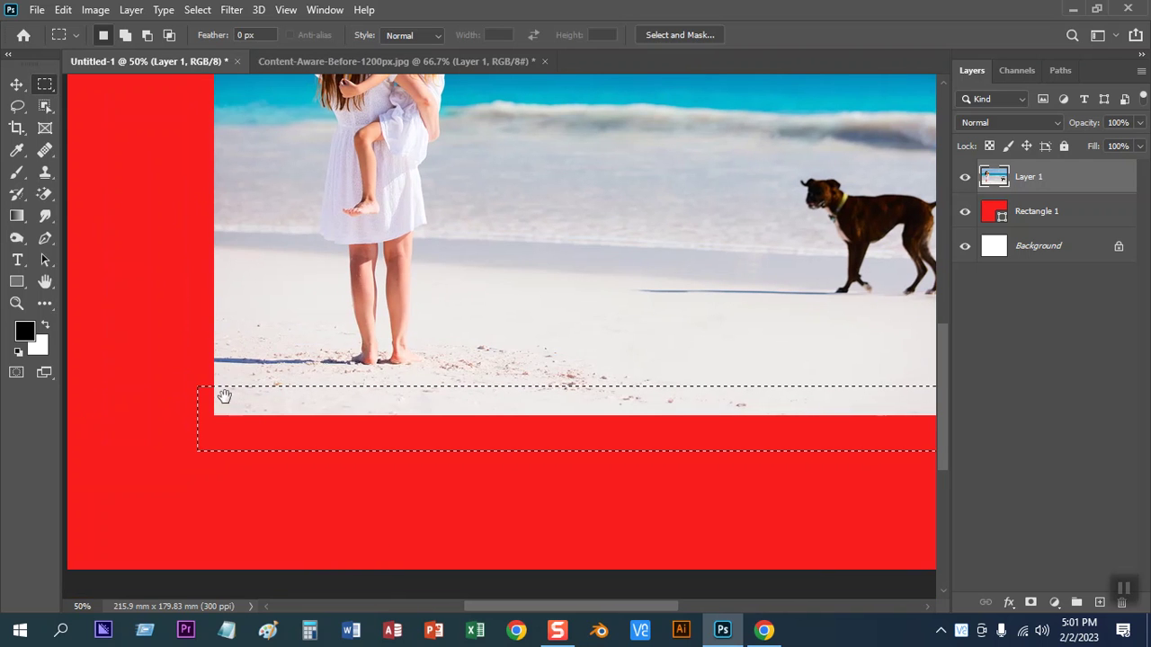
Try a 5 px feather and delete on the strip, then undo it
left_click(198, 10)
mouse_move(213, 248)
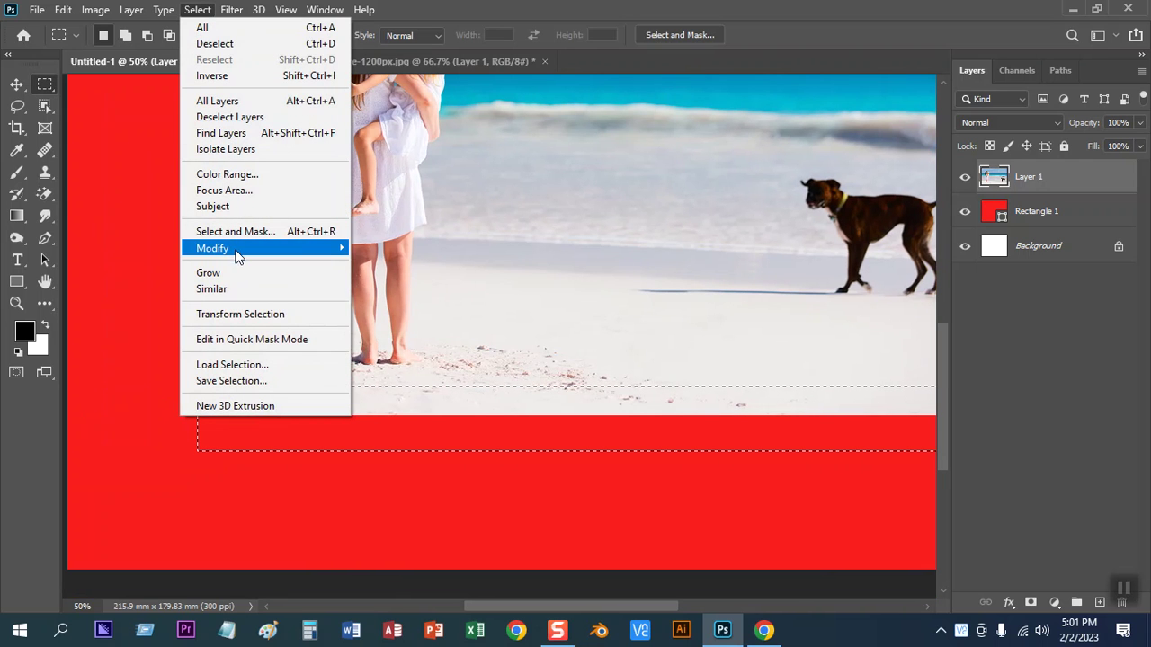
left_click(401, 307)
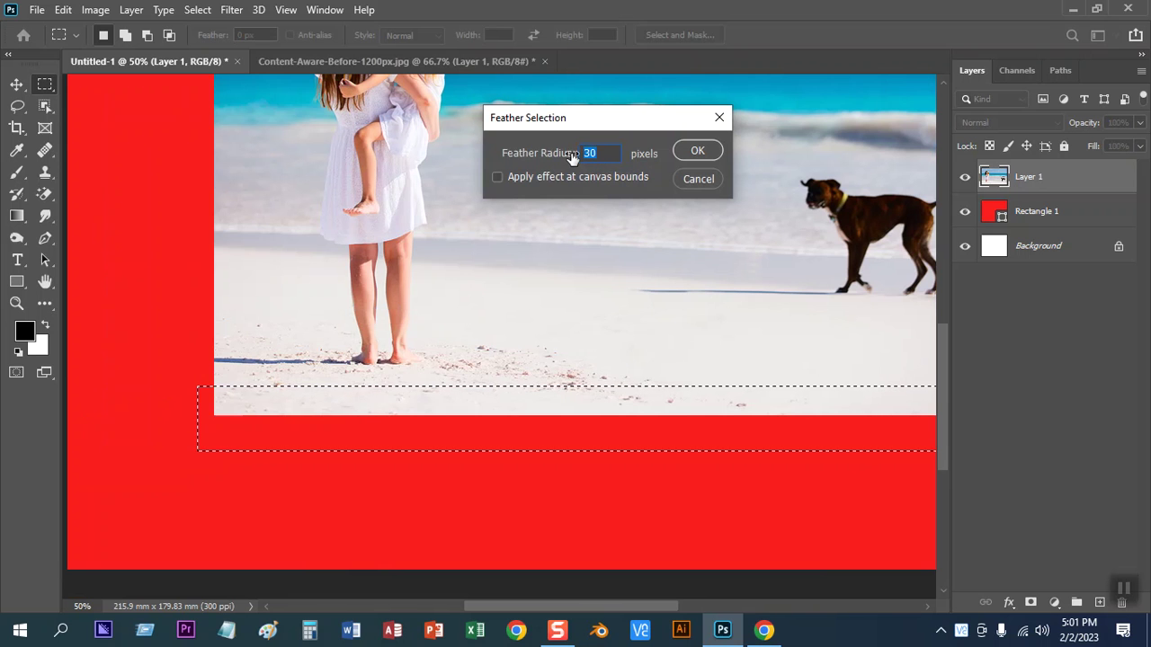
type("5")
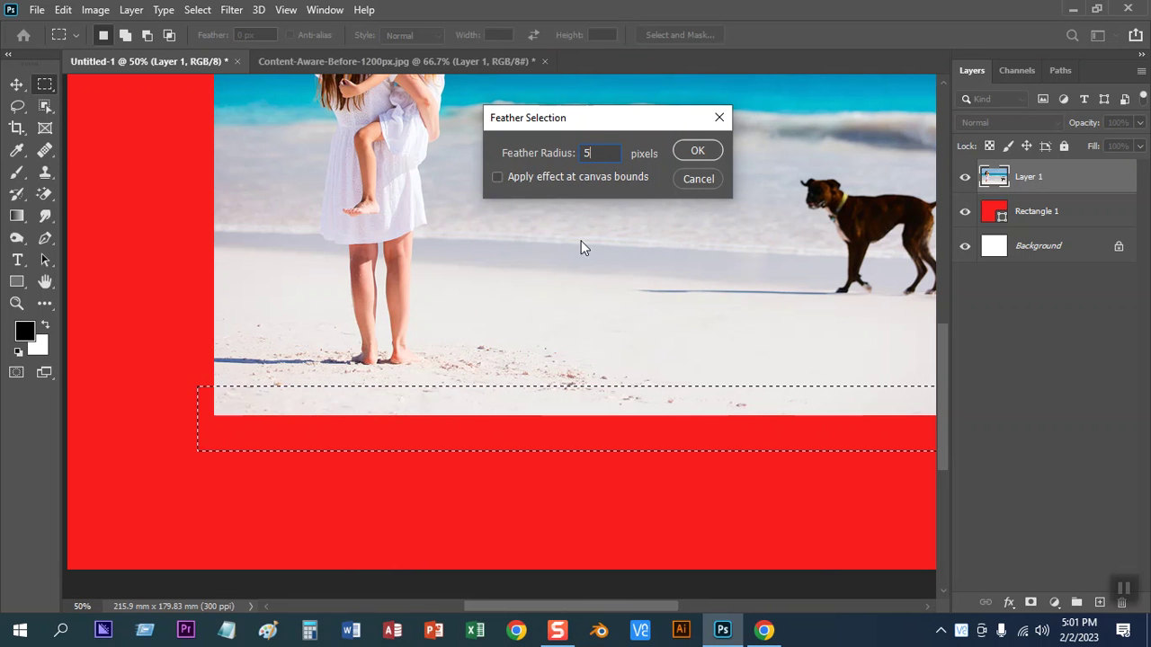
left_click(697, 150)
key("ctrl+plus")
key("Delete")
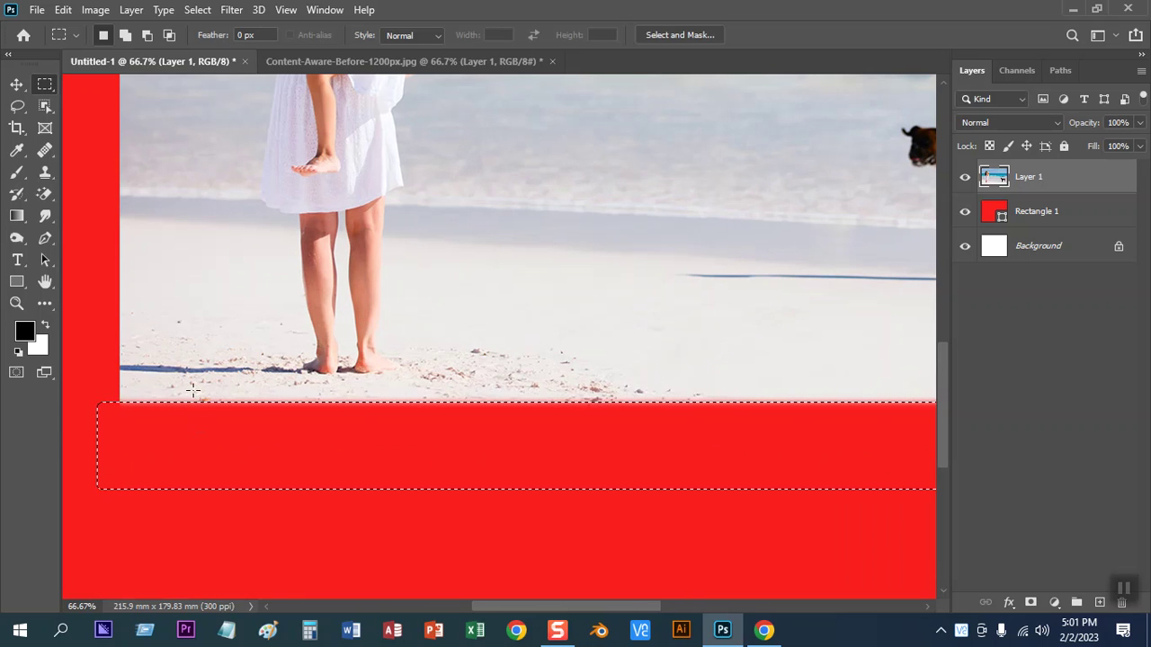
key("ctrl+d")
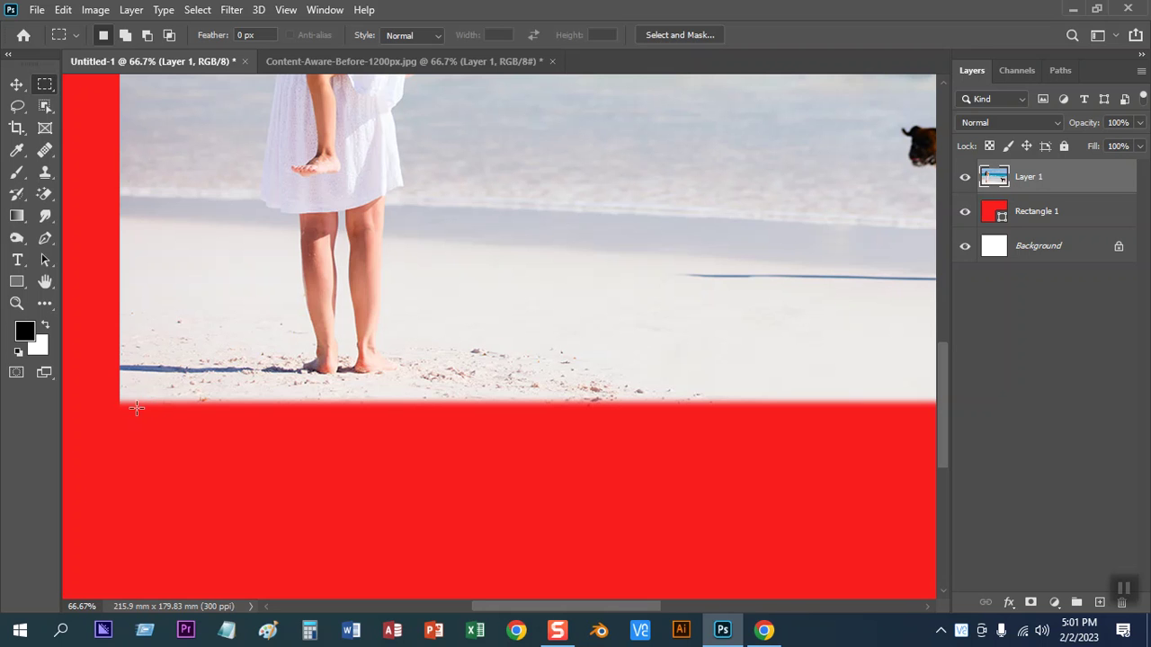
key("ctrl+z")
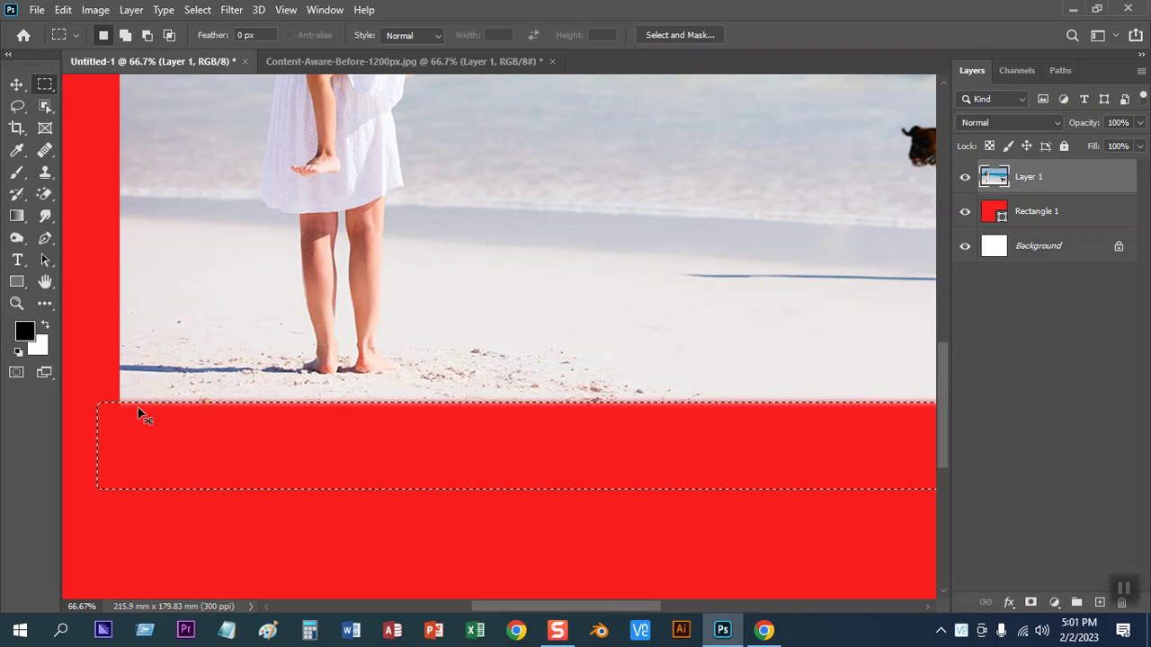
key("ctrl+z")
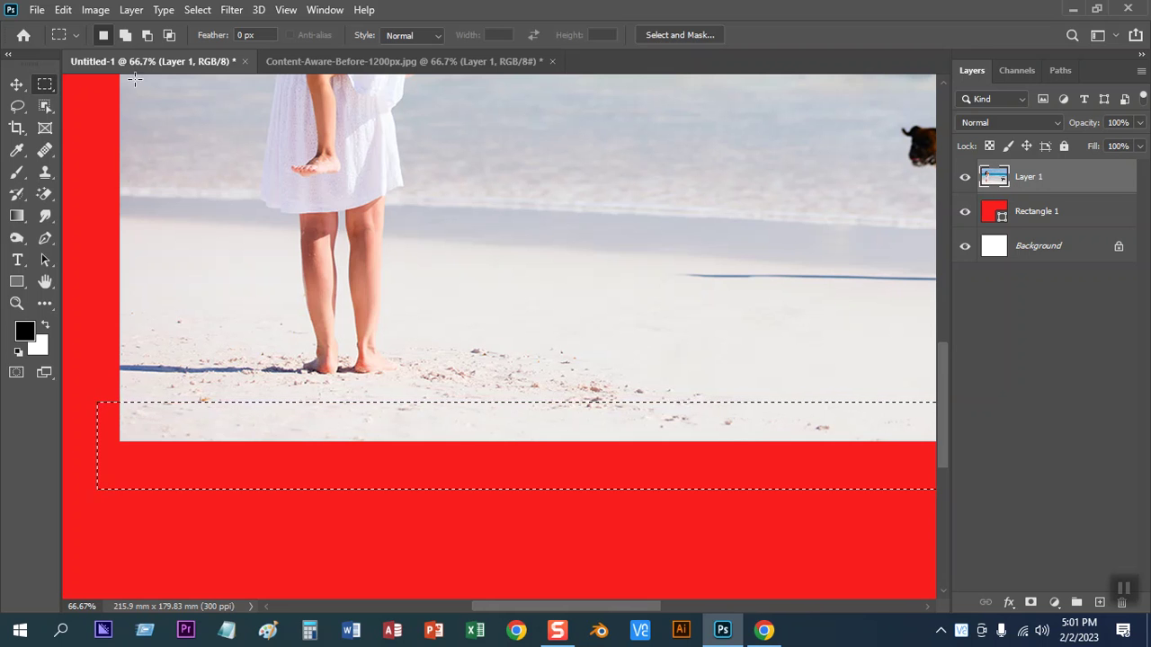
Feather the strip 30 px and delete it so the photo fades into red, then deselect
left_click(196, 10)
mouse_move(214, 248)
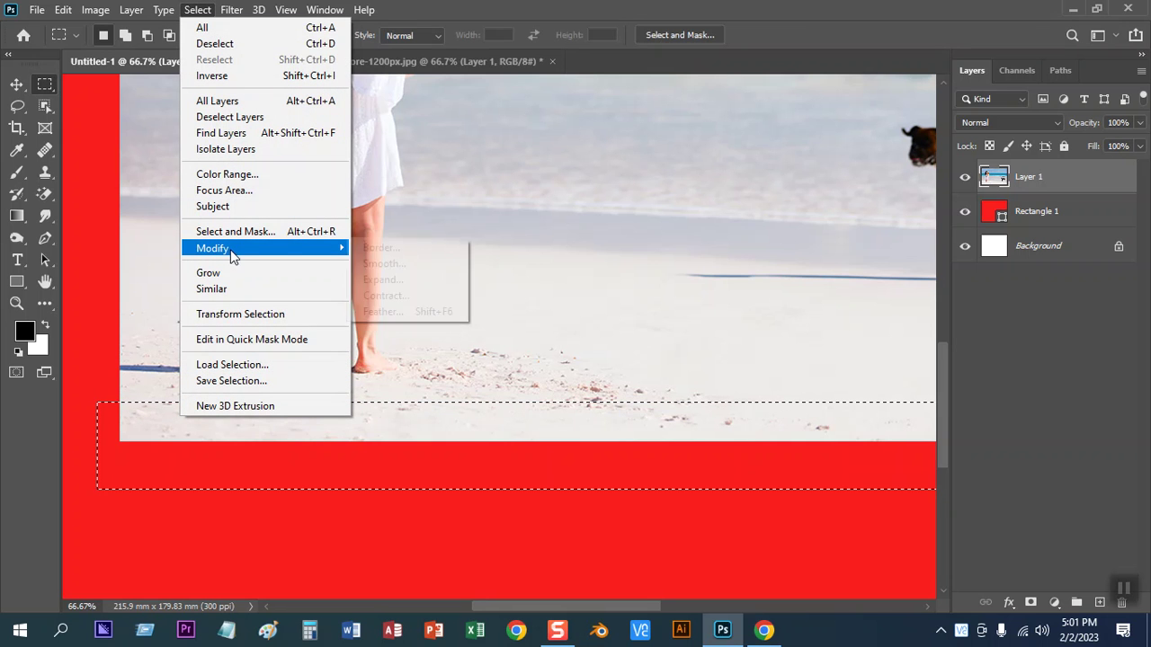
left_click(383, 312)
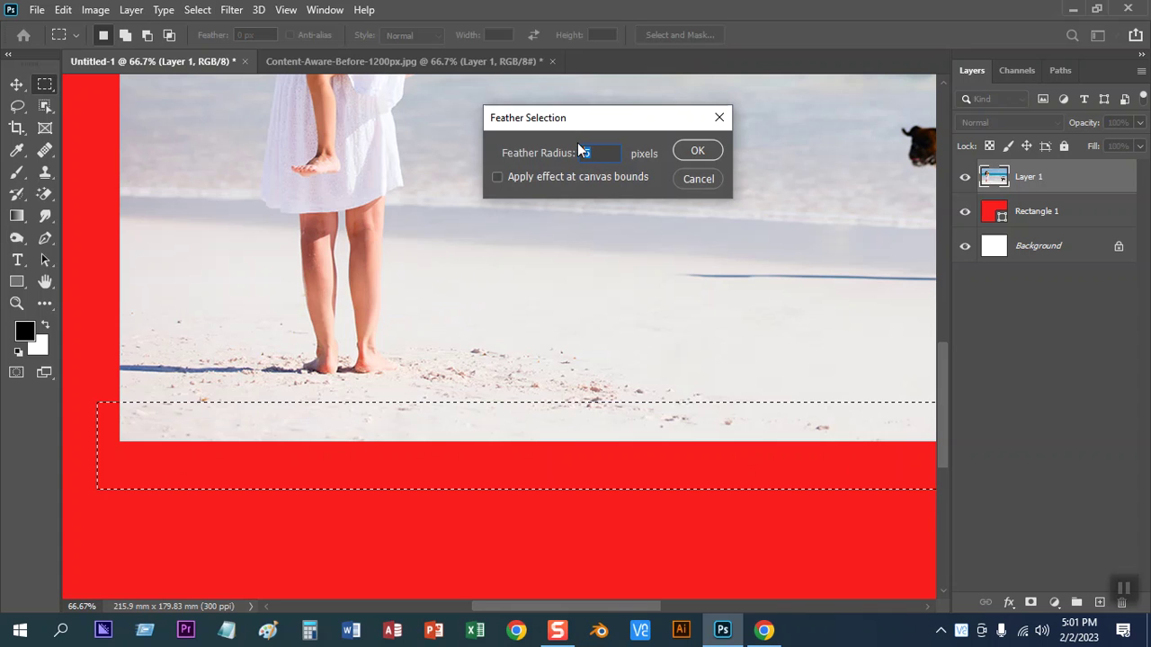
type("30")
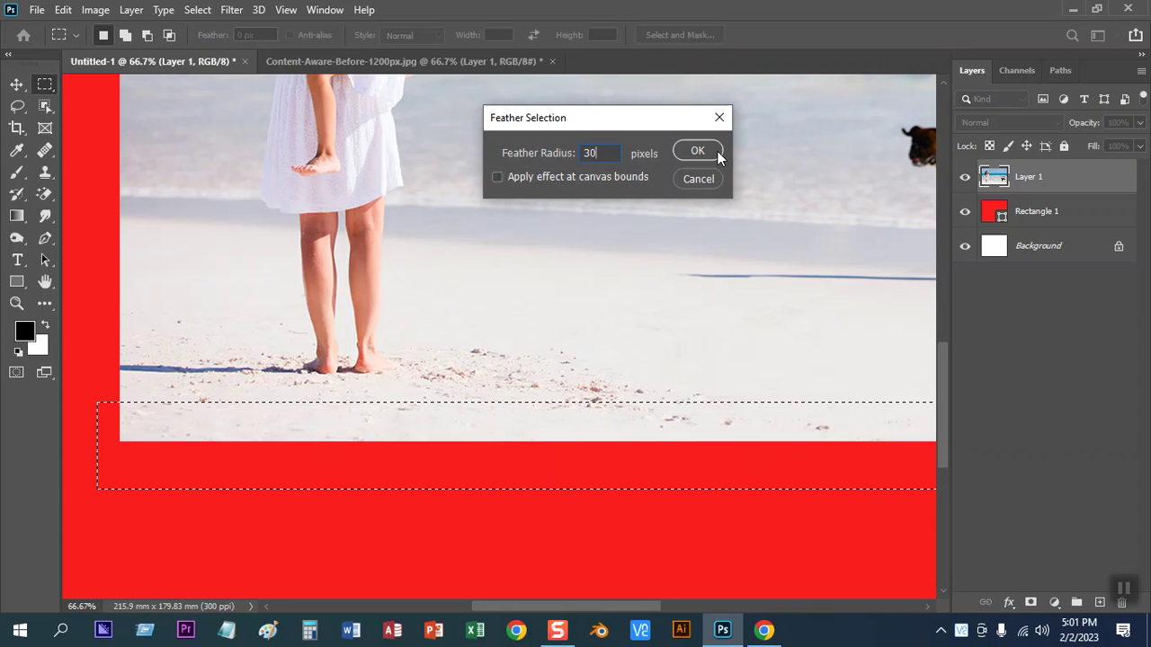
left_click(706, 150)
key("Delete")
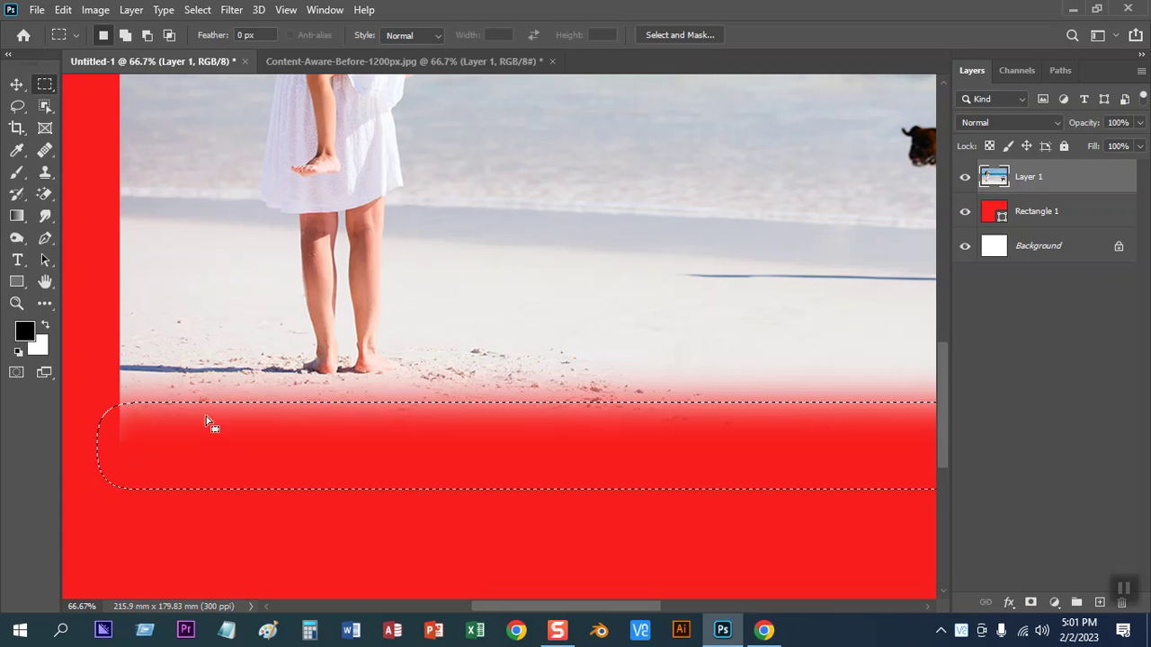
key("ctrl+d")
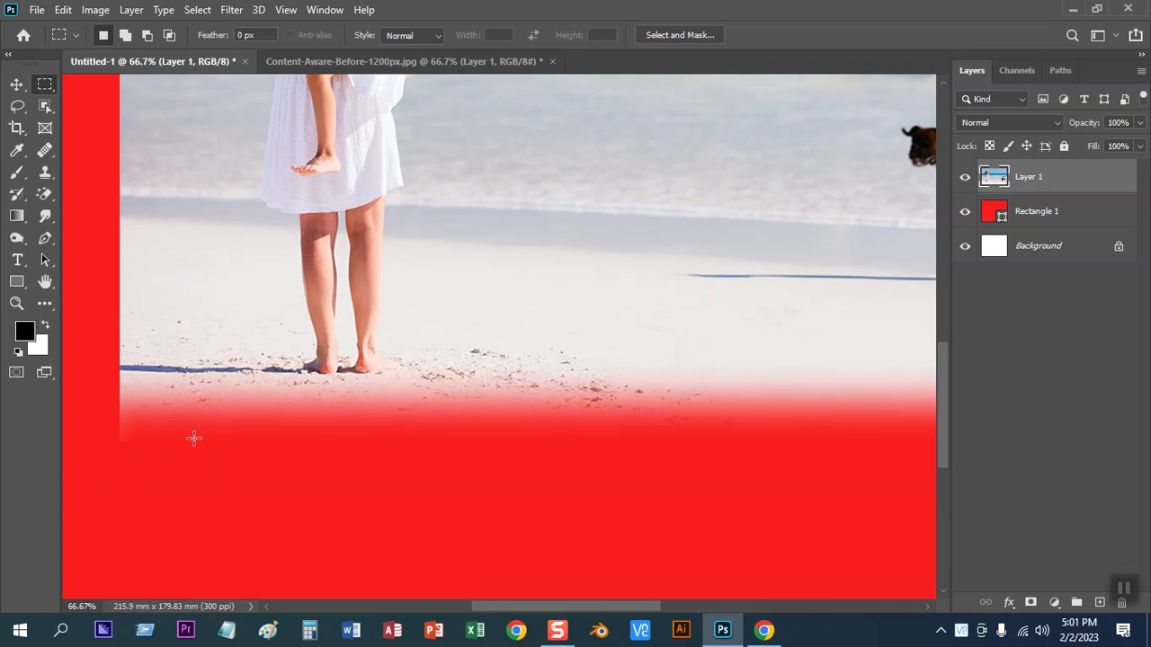
key("ctrl+minus")
key("ctrl+minus")
key("ctrl+minus")
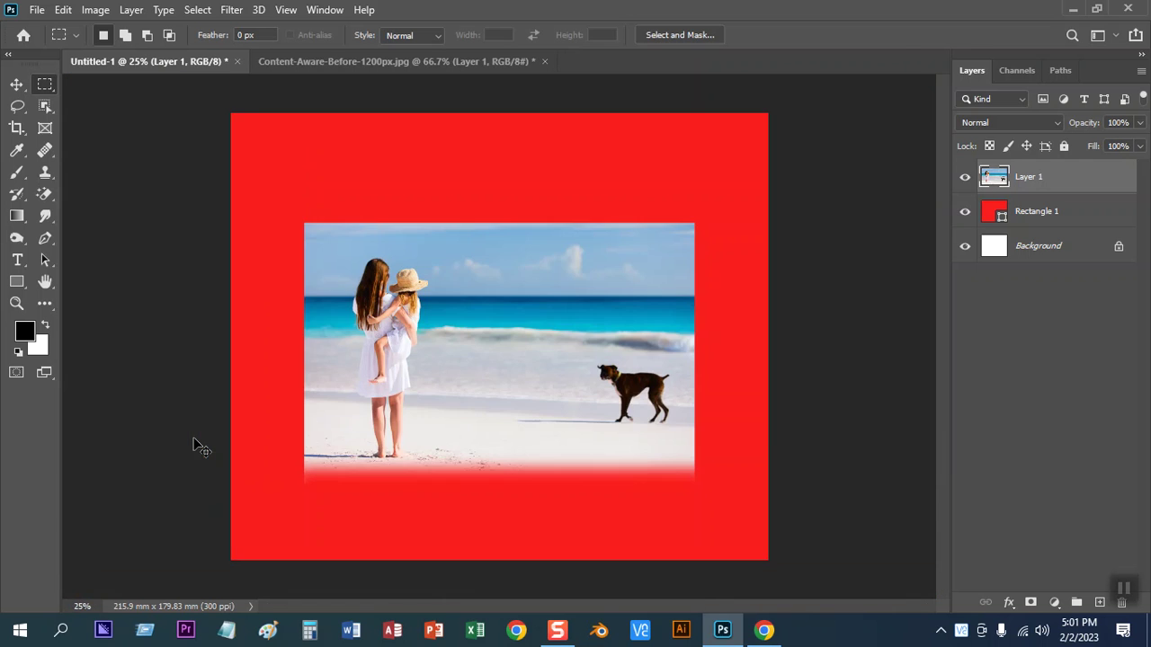
key("ctrl+plus")
key("ctrl+plus")
key("ctrl+minus")
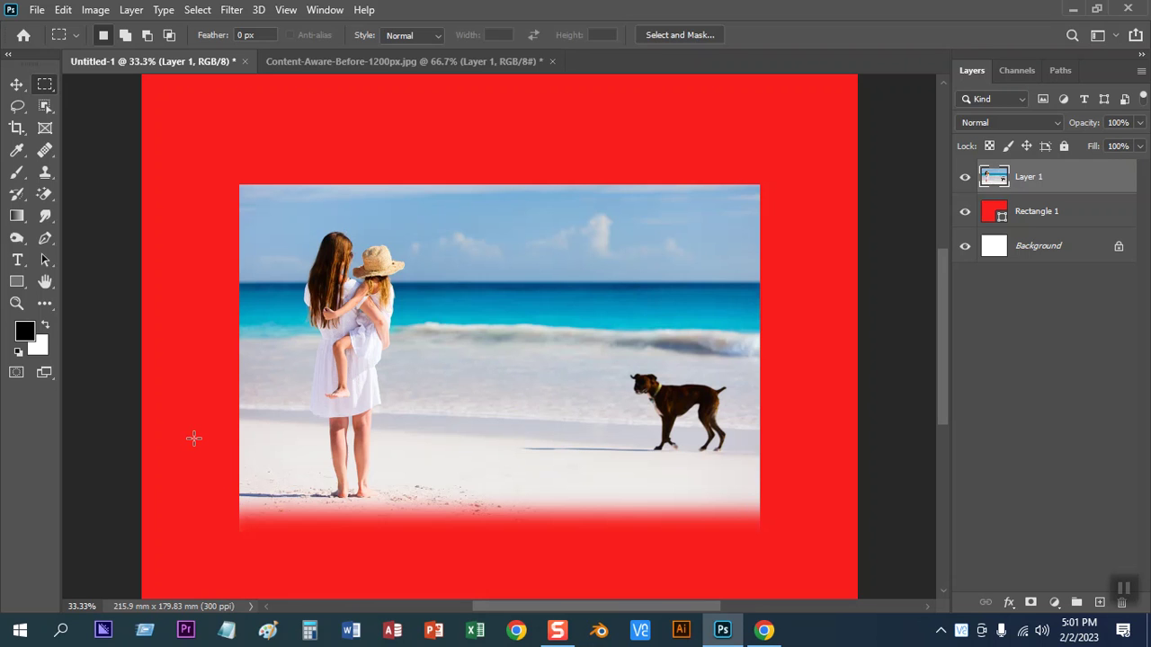
key("ctrl+z")
key("ctrl+z")
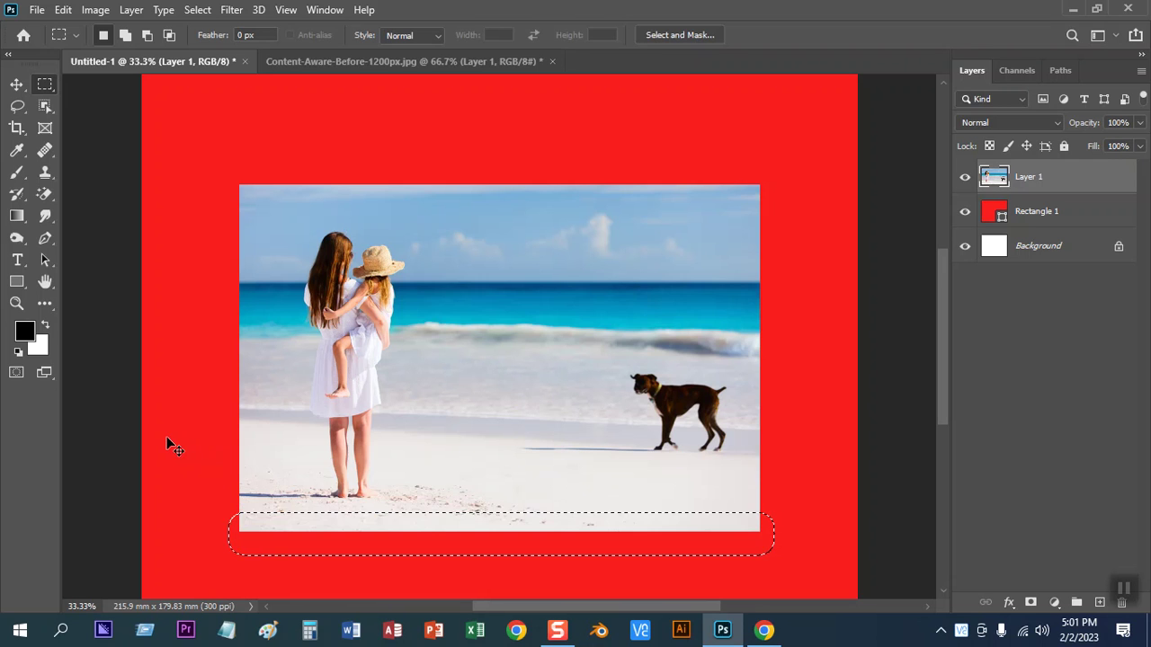
key("ctrl+z")
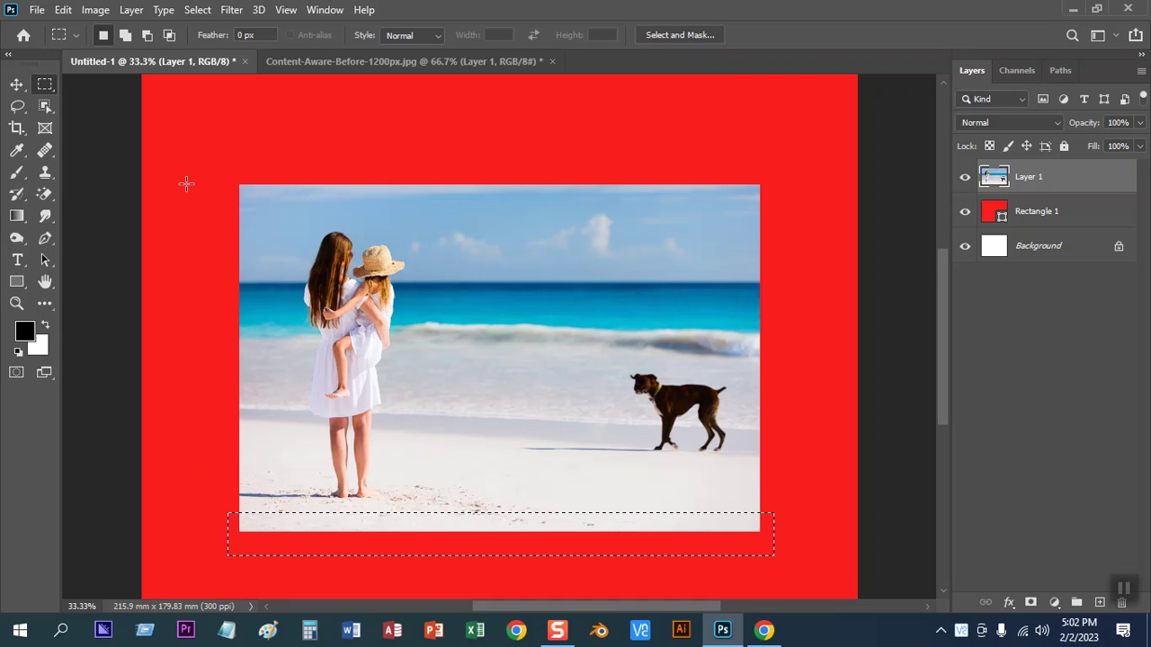
left_click_drag(217, 166, 258, 530)
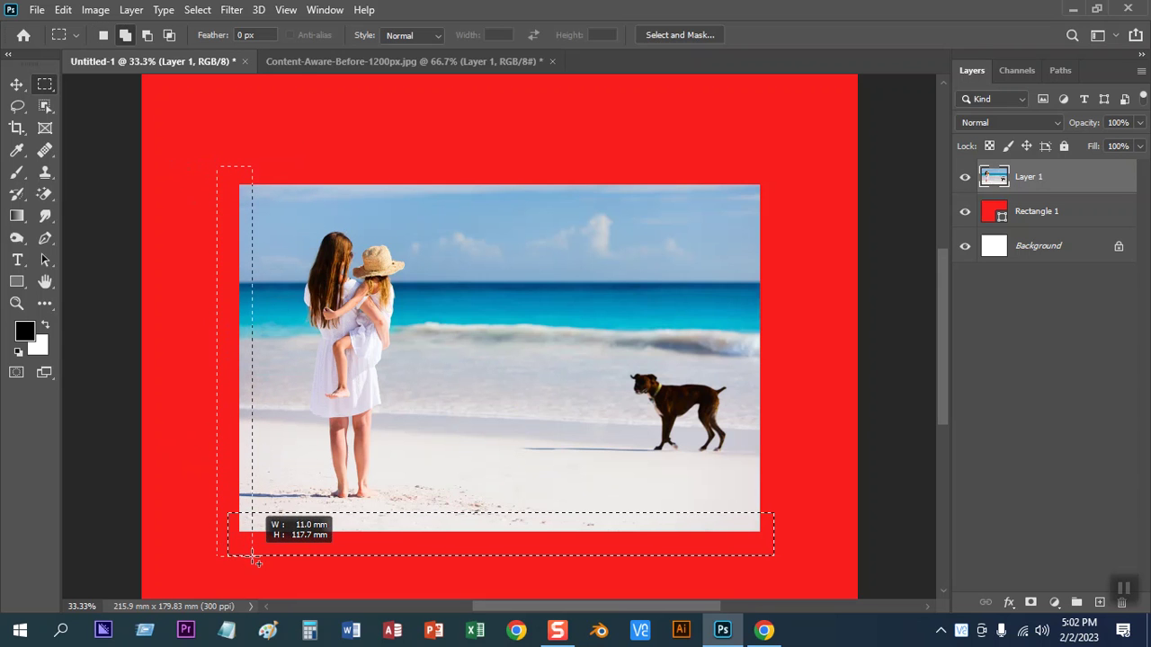
left_click_drag(257, 529, 251, 554)
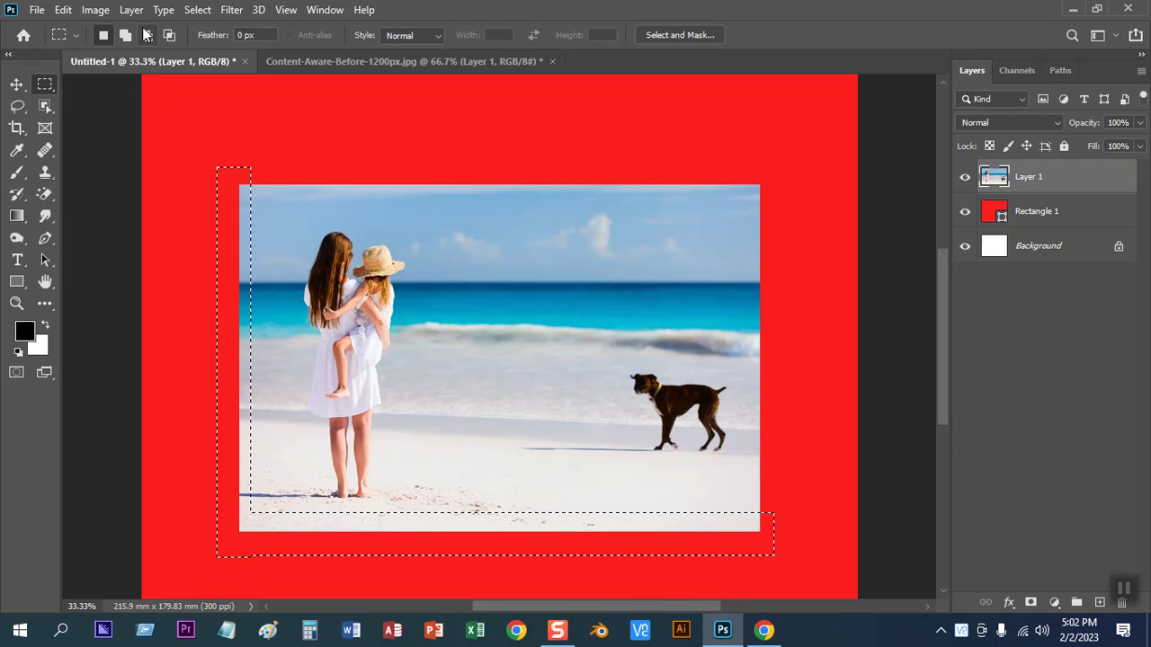
left_click(194, 10)
mouse_move(212, 248)
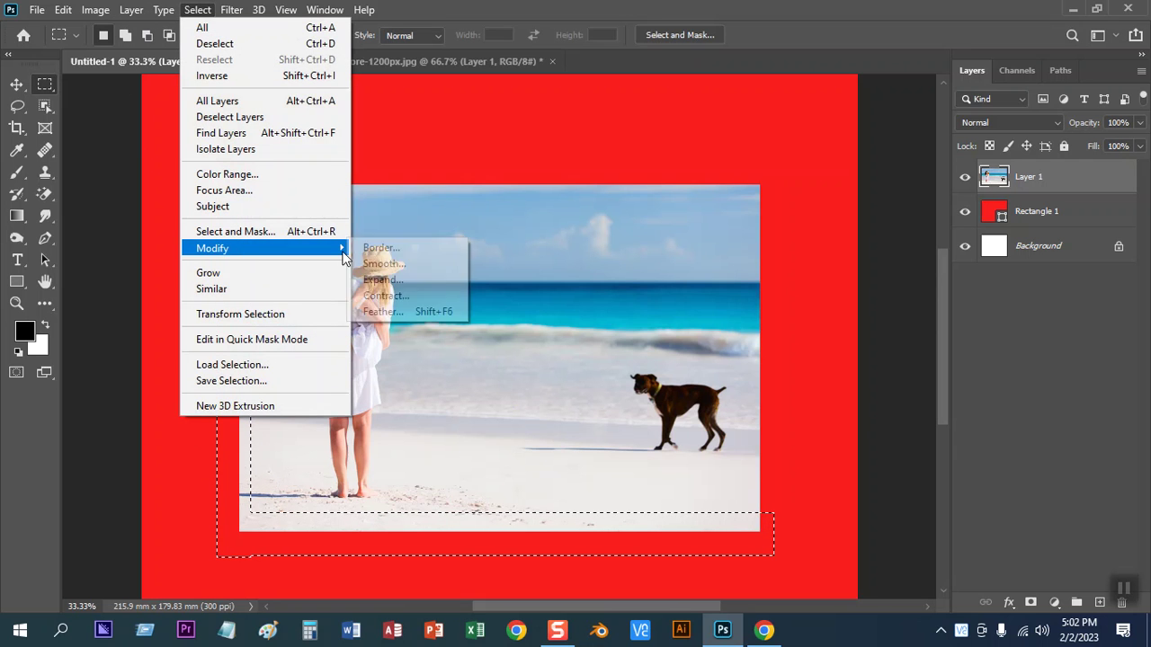
left_click(385, 311)
left_click(698, 155)
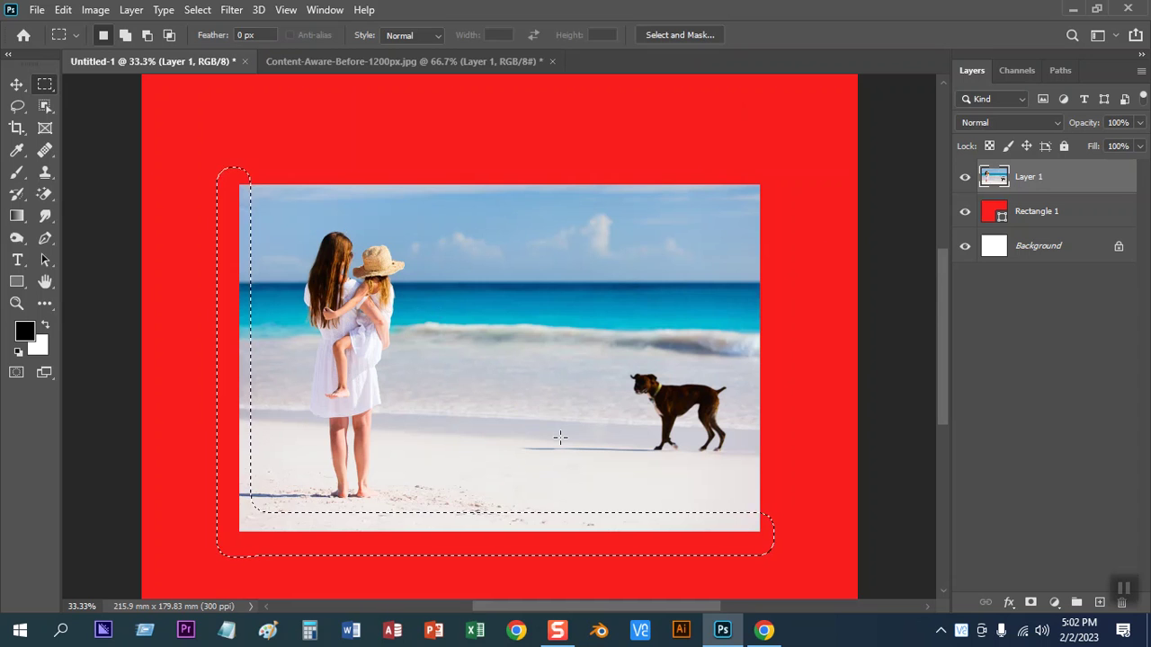
key("Delete")
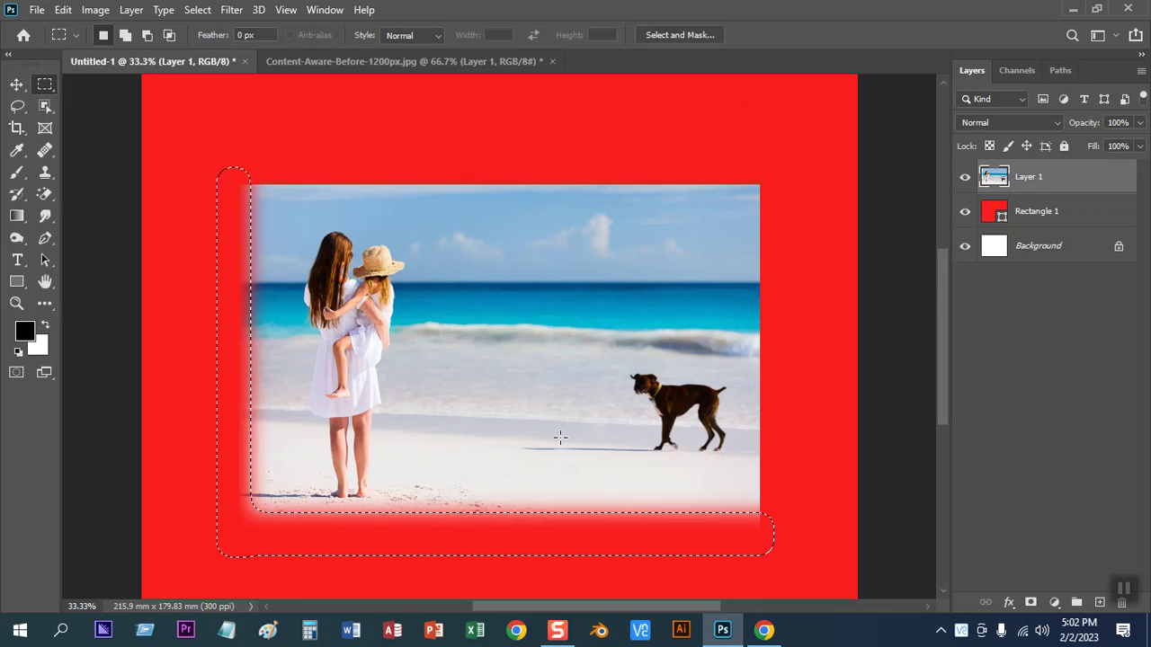
key("Delete")
left_click(318, 136)
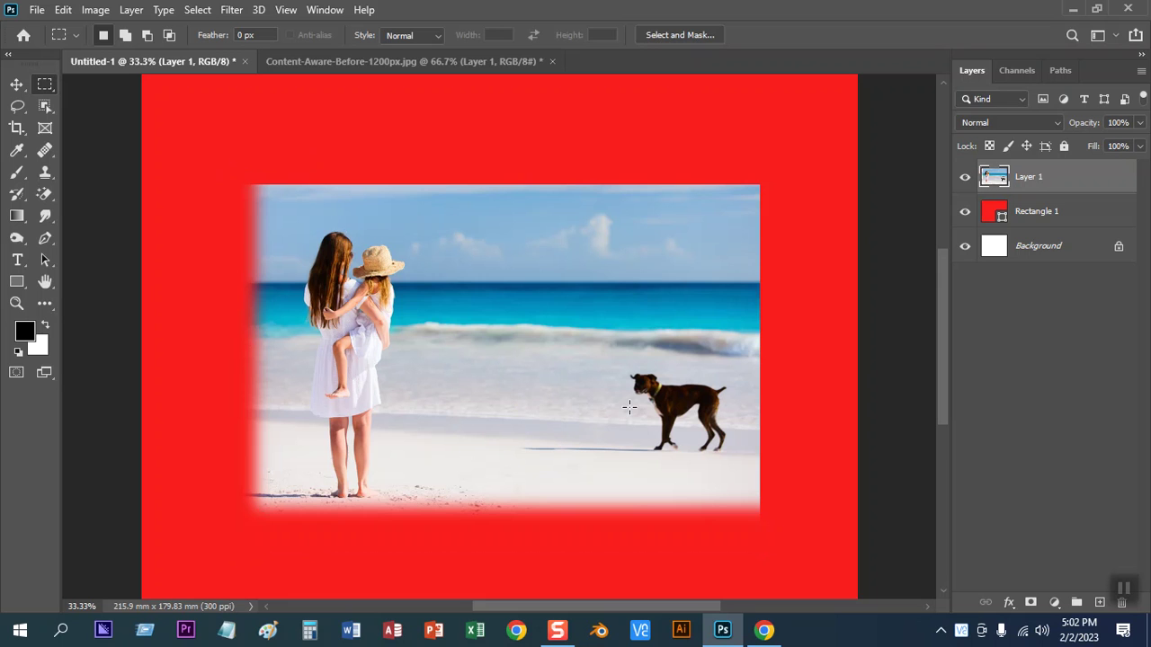
key("ctrl+z")
key("ctrl+z")
key("ctrl+z")
key("ctrl+z")
key("ctrl+z")
key("ctrl+z")
key("ctrl+z")
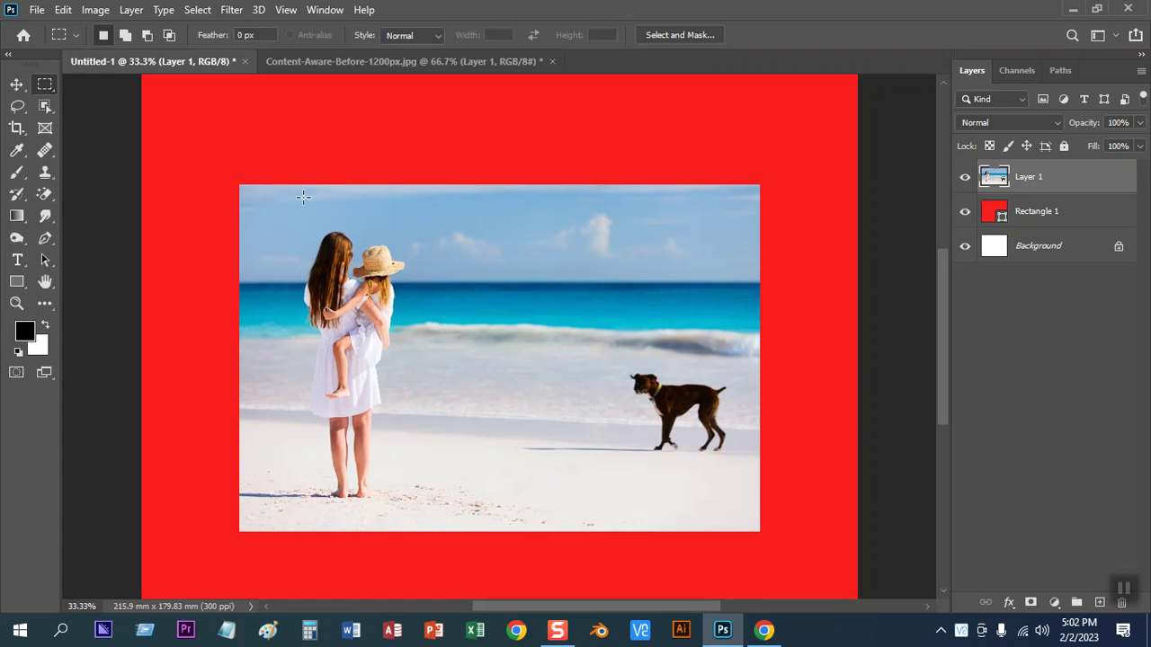
left_click_drag(257, 199, 736, 519)
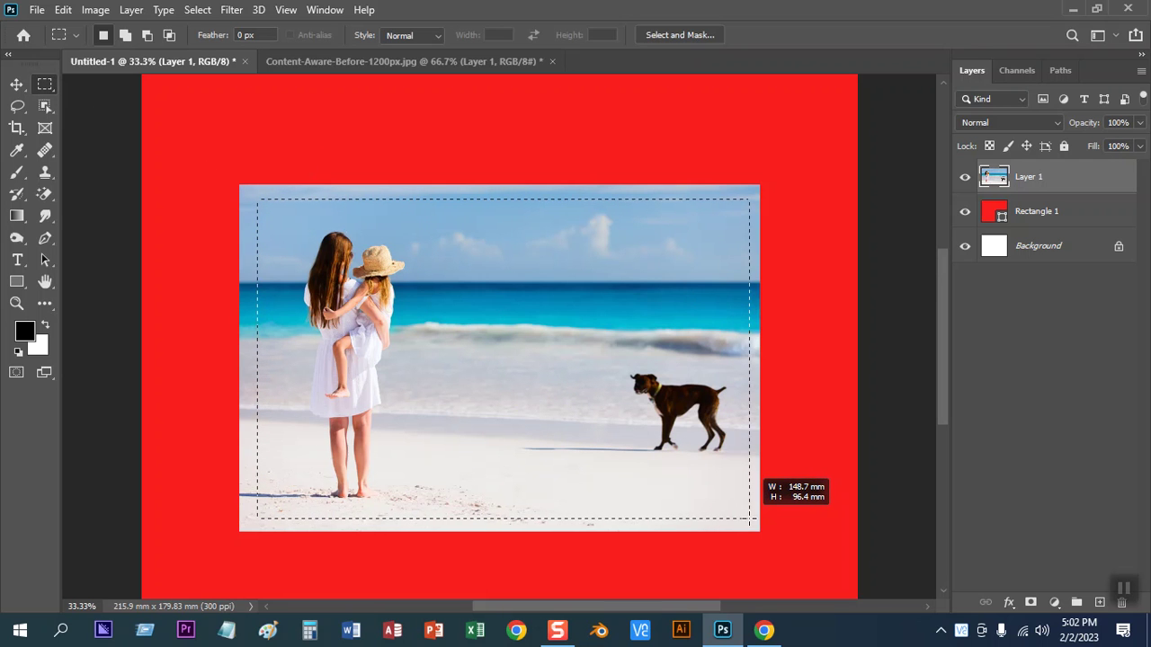
left_click_drag(736, 519, 749, 519)
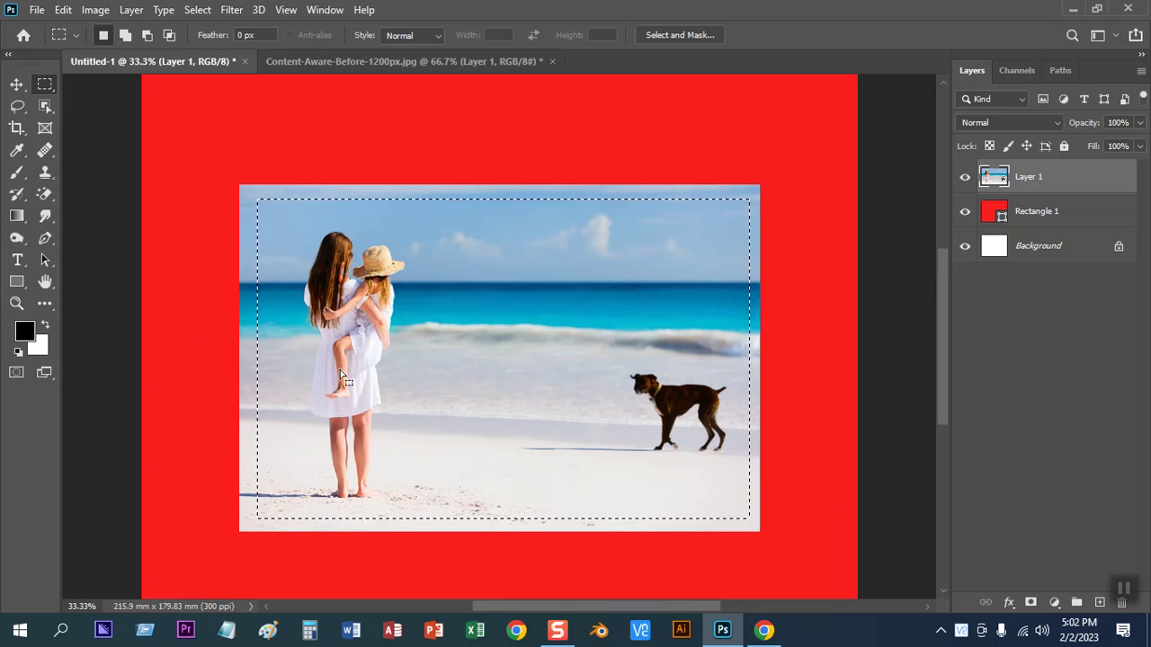
key("ctrl+d")
left_click_drag(221, 514, 763, 552)
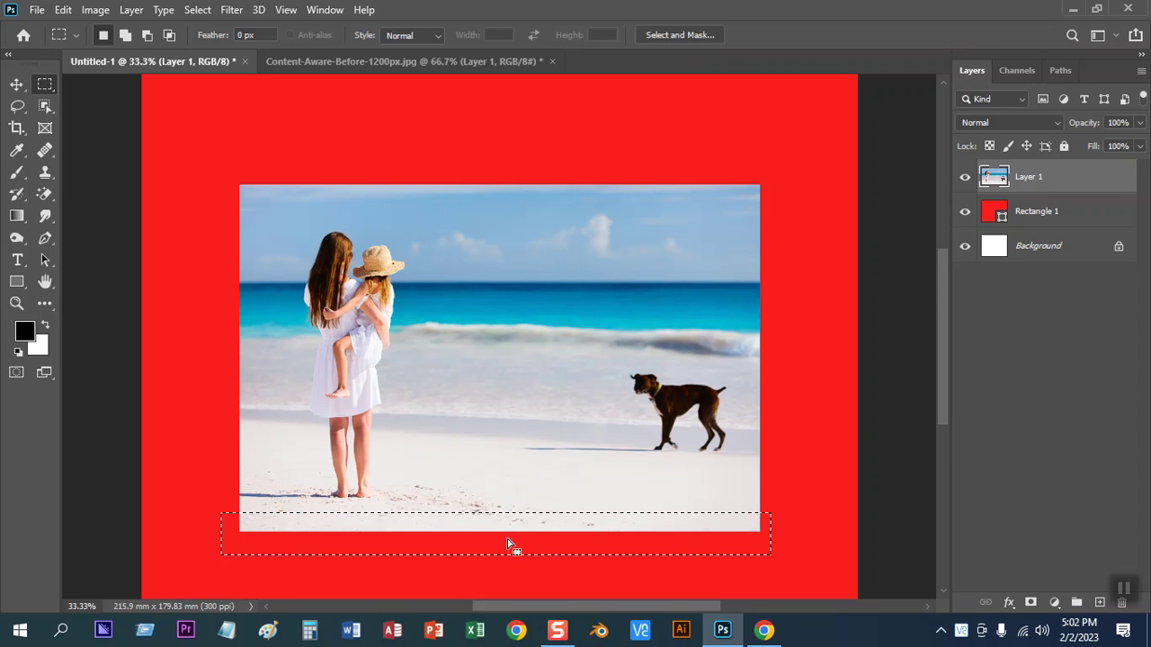
left_click(301, 374)
left_click_drag(255, 199, 741, 510)
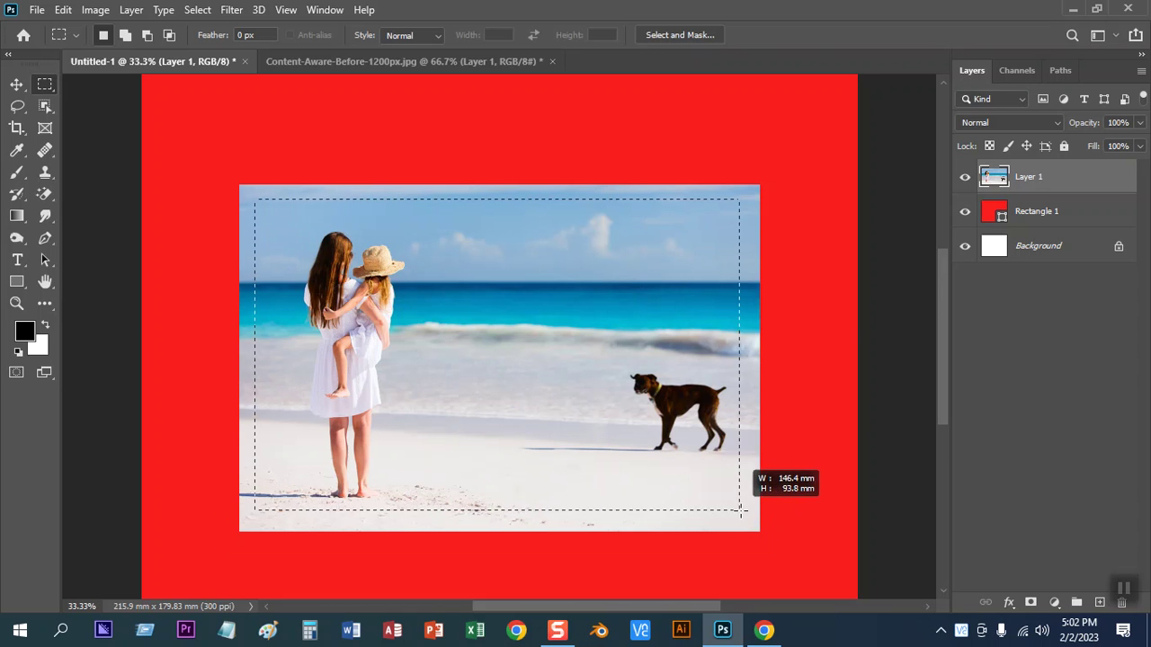
left_click_drag(741, 510, 741, 519)
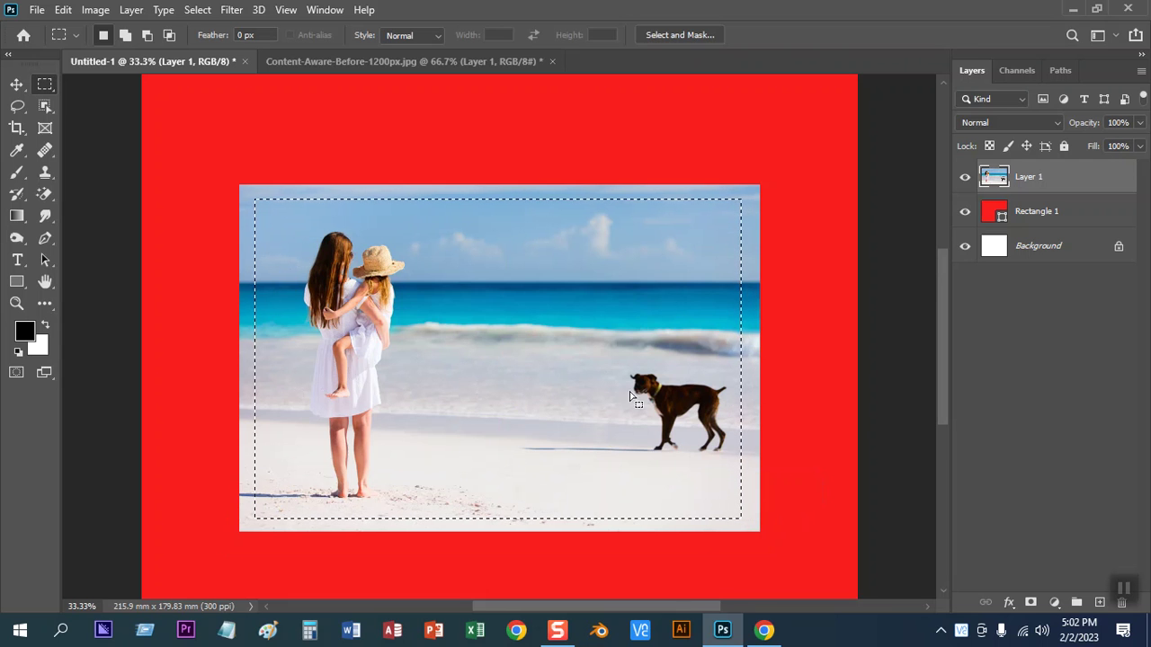
left_click(206, 9)
left_click(224, 76)
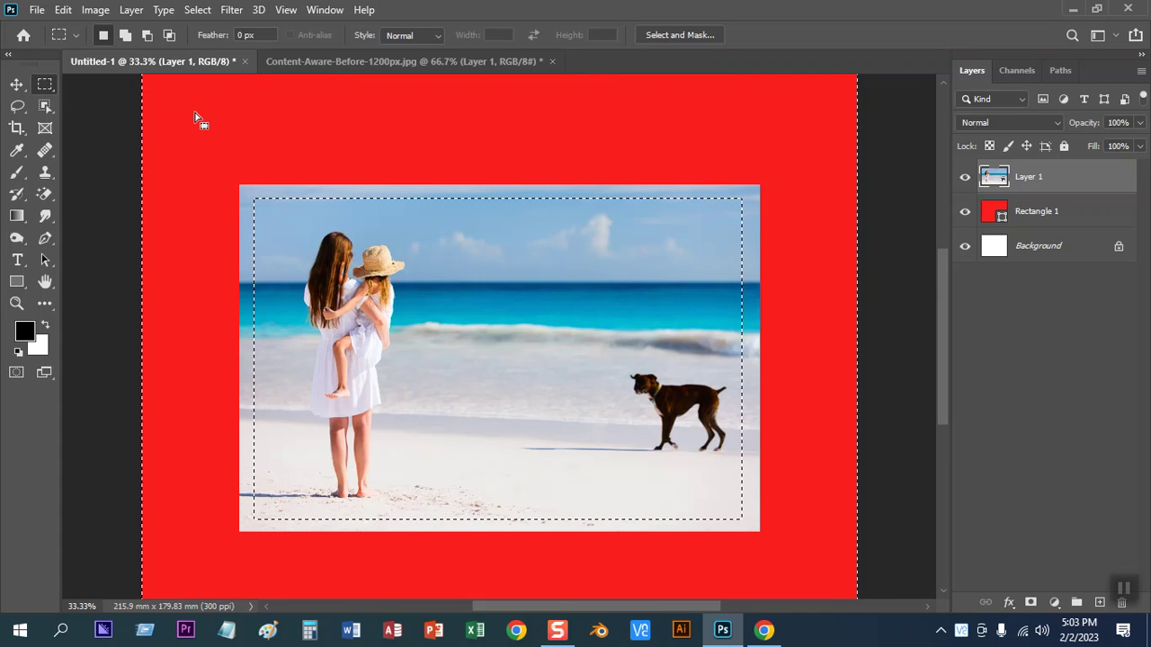
left_click(209, 10)
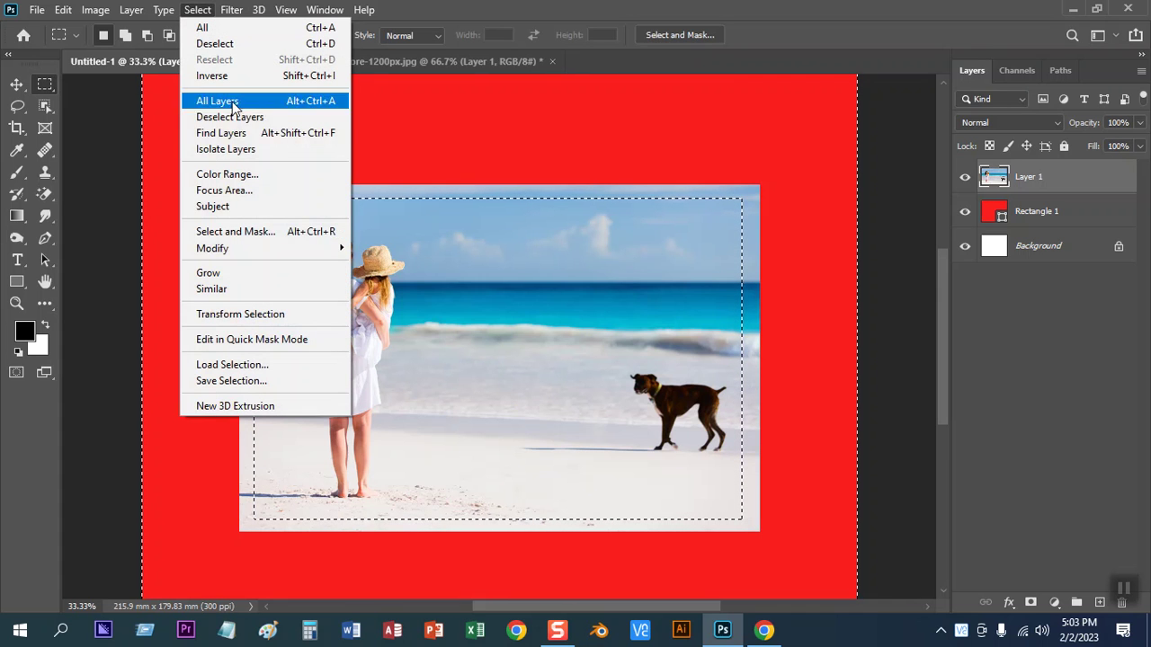
mouse_move(212, 249)
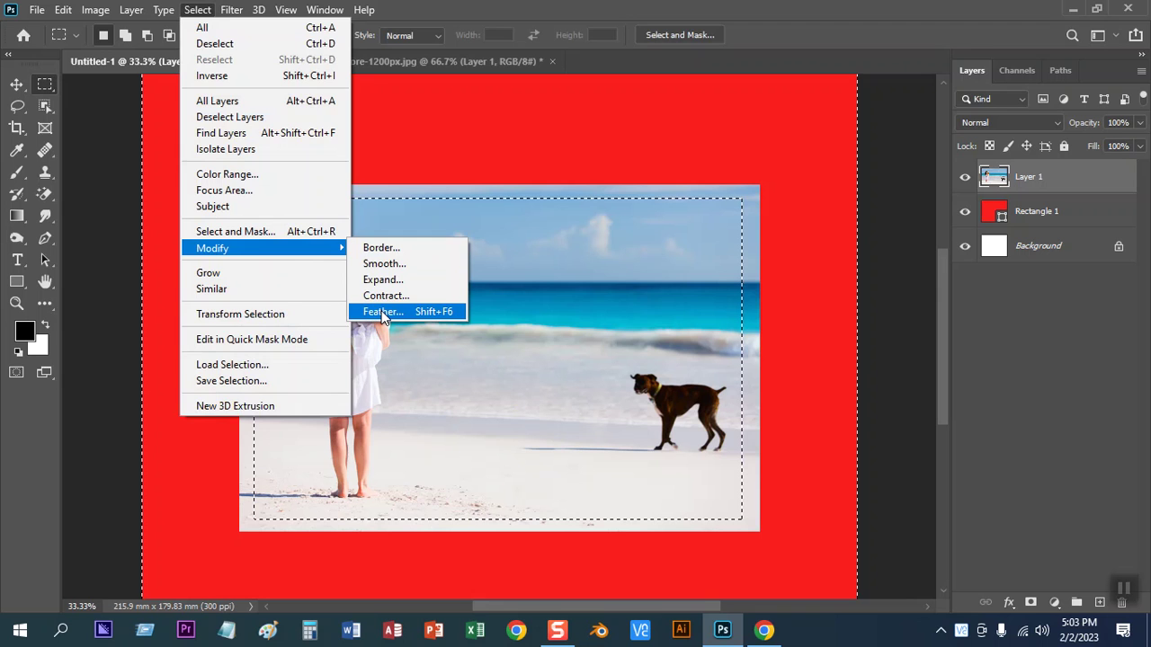
left_click(381, 312)
left_click(706, 149)
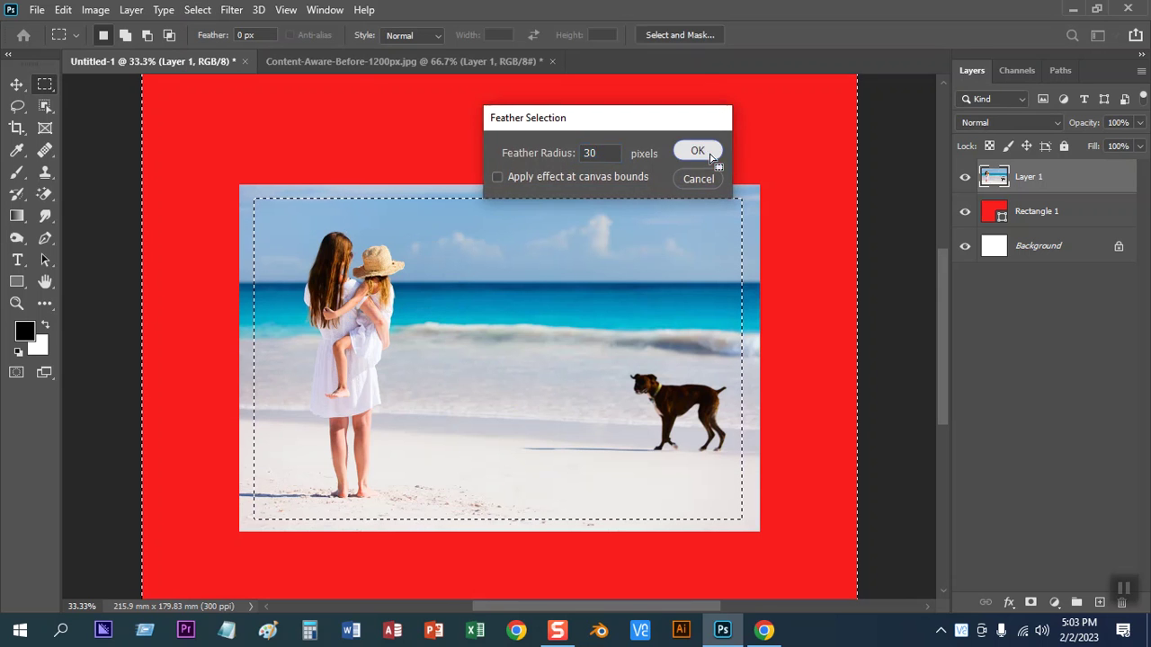
key("Delete")
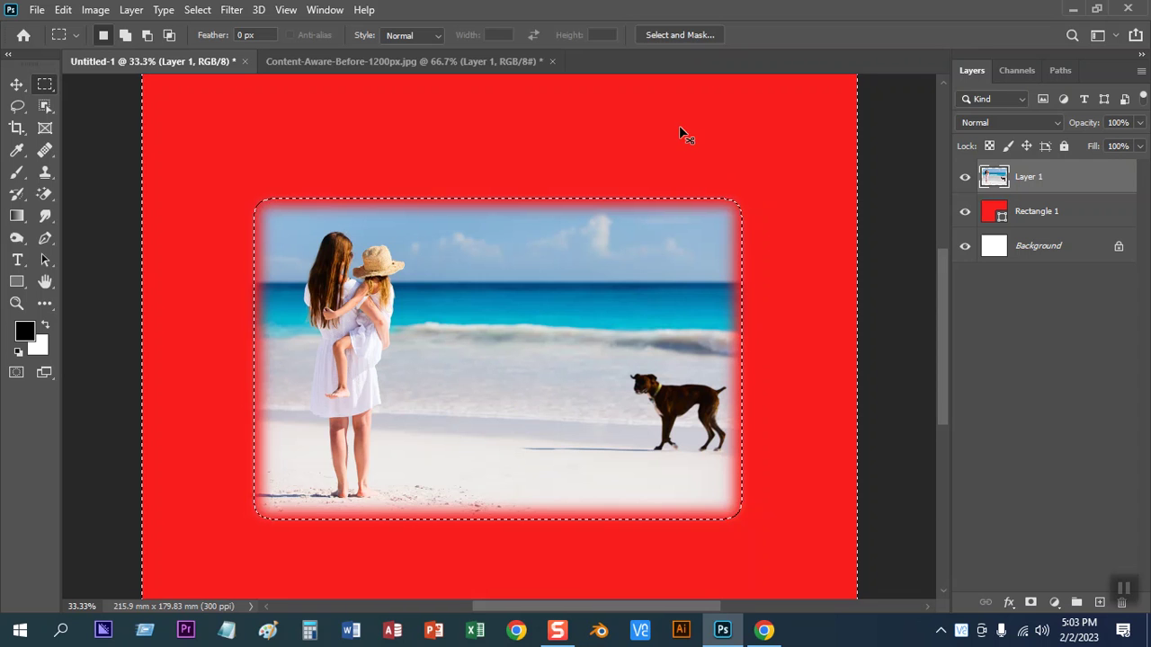
key("ctrl+d")
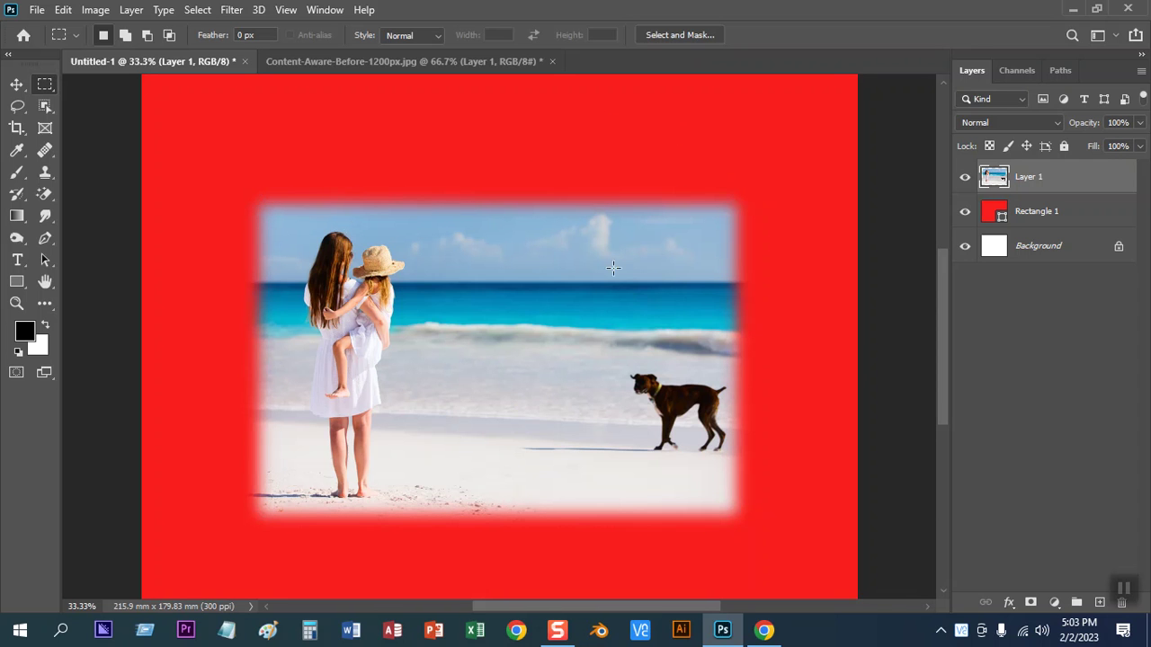
key("ctrl+z")
key("ctrl+z")
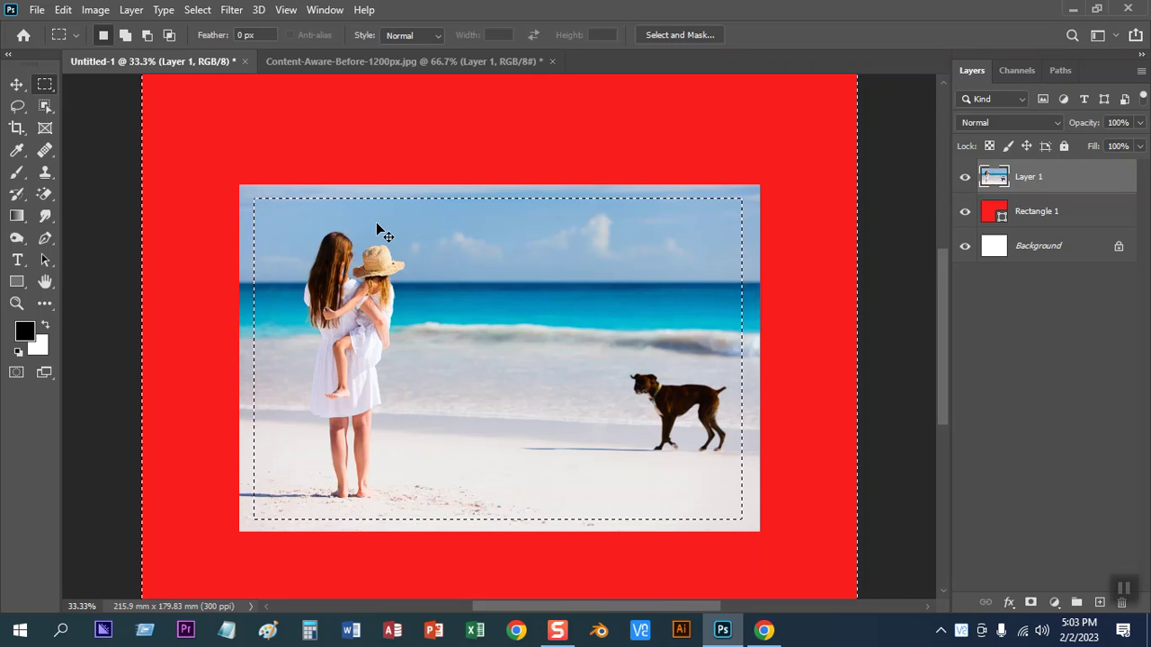
key("ctrl+d")
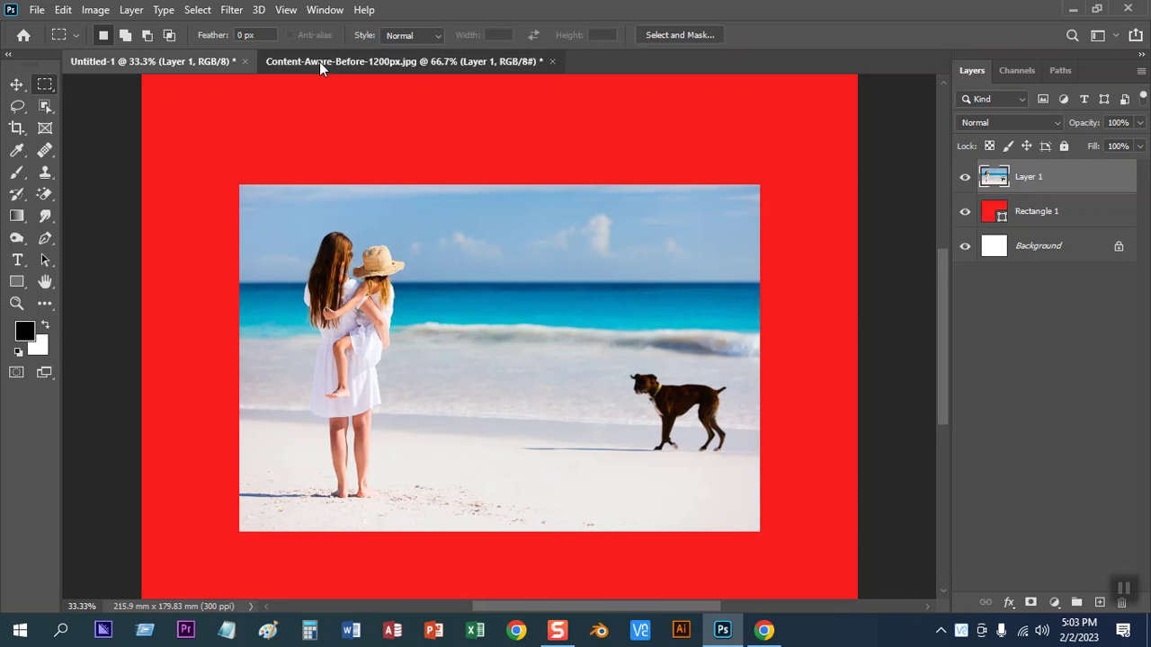
Open the businessman PNG image via File > Open
left_click(318, 61)
left_click(155, 62)
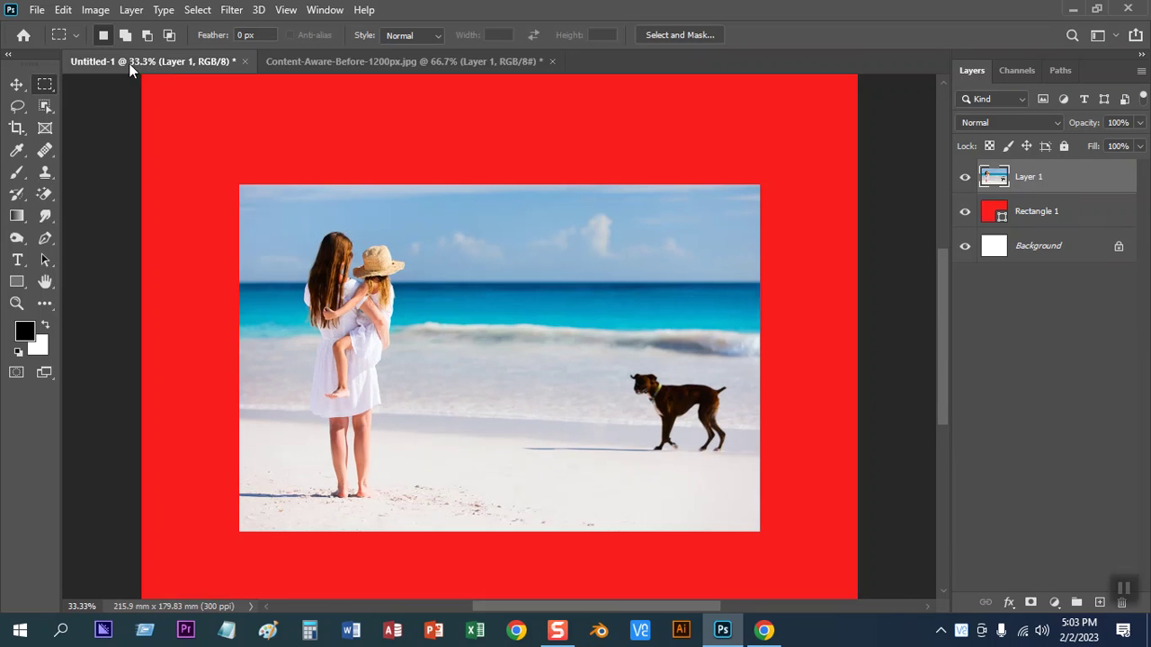
left_click(37, 9)
left_click(49, 42)
scroll(342, 189, "down", 2)
scroll(360, 201, "down", 1)
scroll(359, 202, "down", 1)
scroll(359, 203, "down", 1)
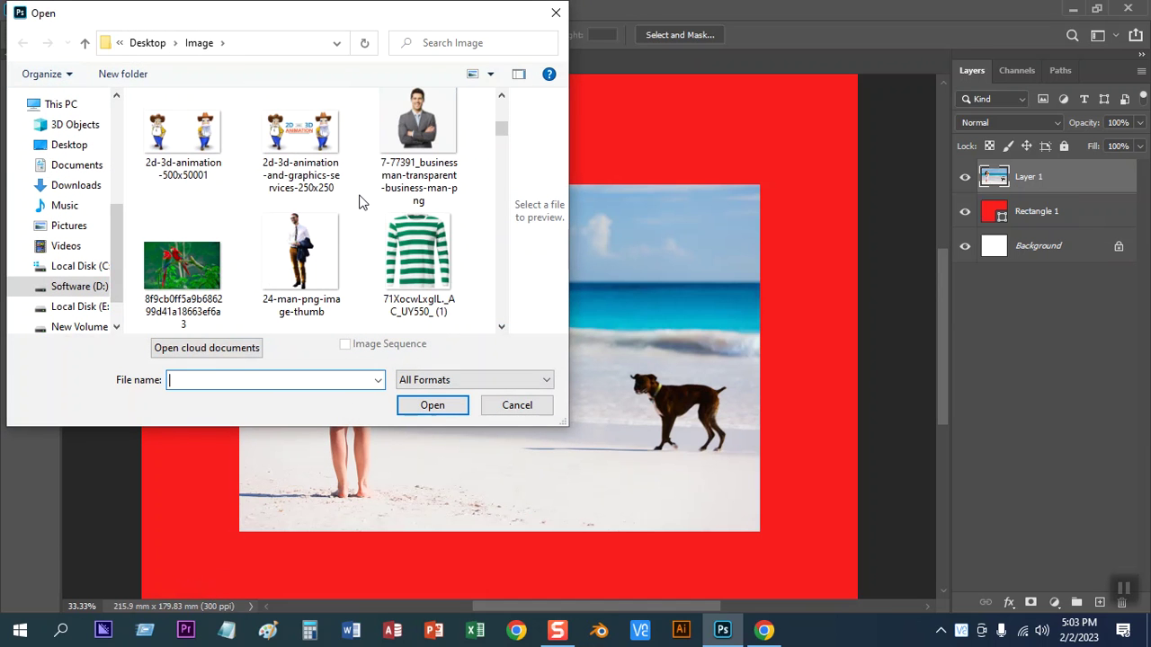
left_click(414, 144)
left_click(435, 405)
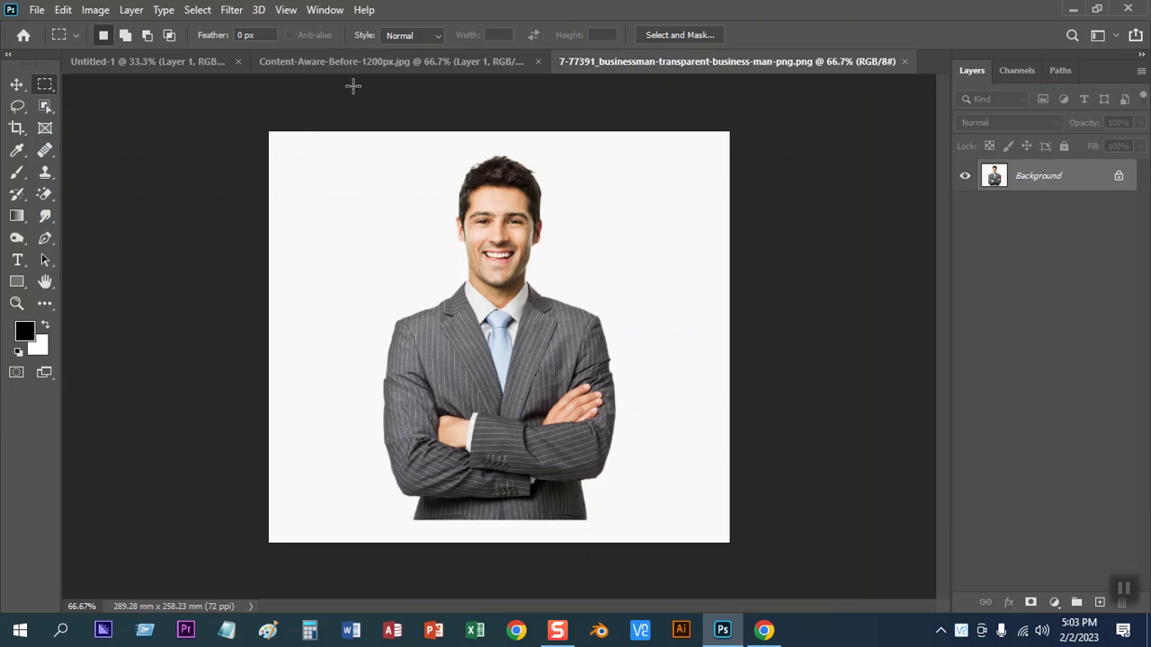
Erase the businessman's white background with the Magic Eraser Tool
left_click(357, 63)
left_click(144, 61)
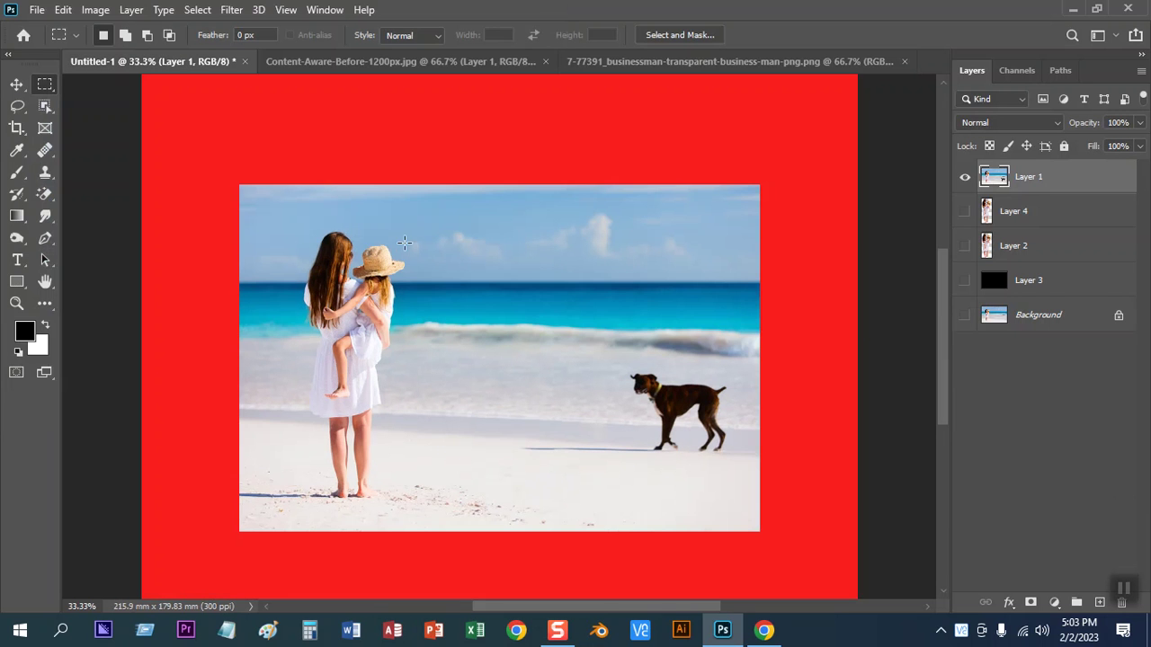
left_click(662, 61)
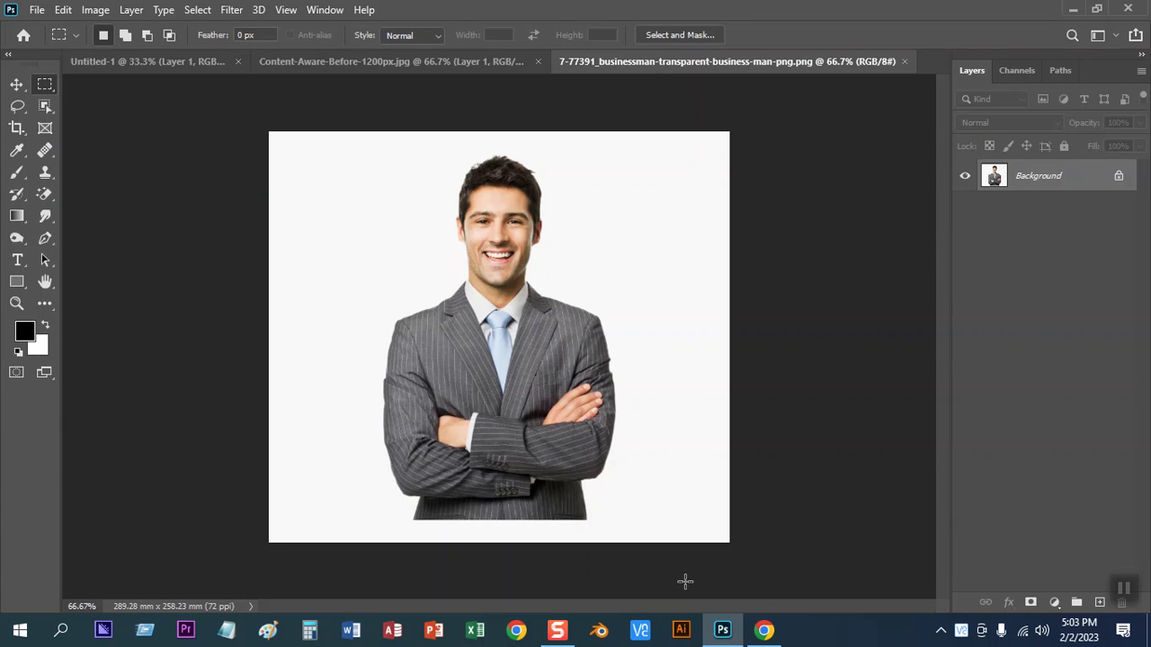
left_click(171, 55)
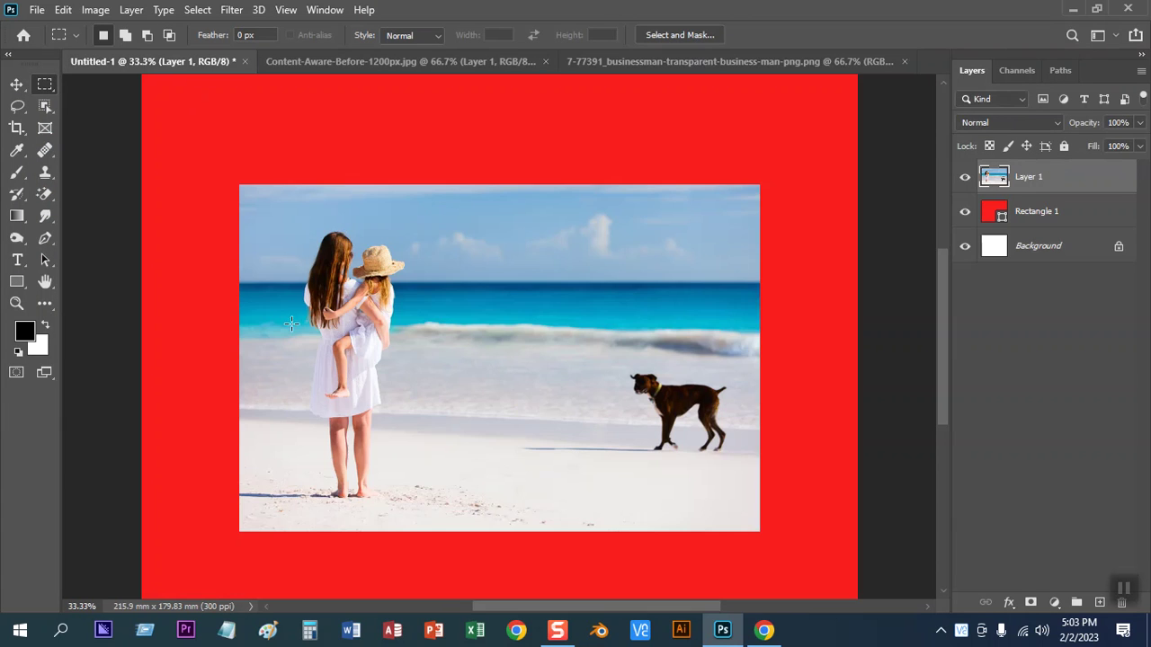
scroll(274, 453, "up", 2)
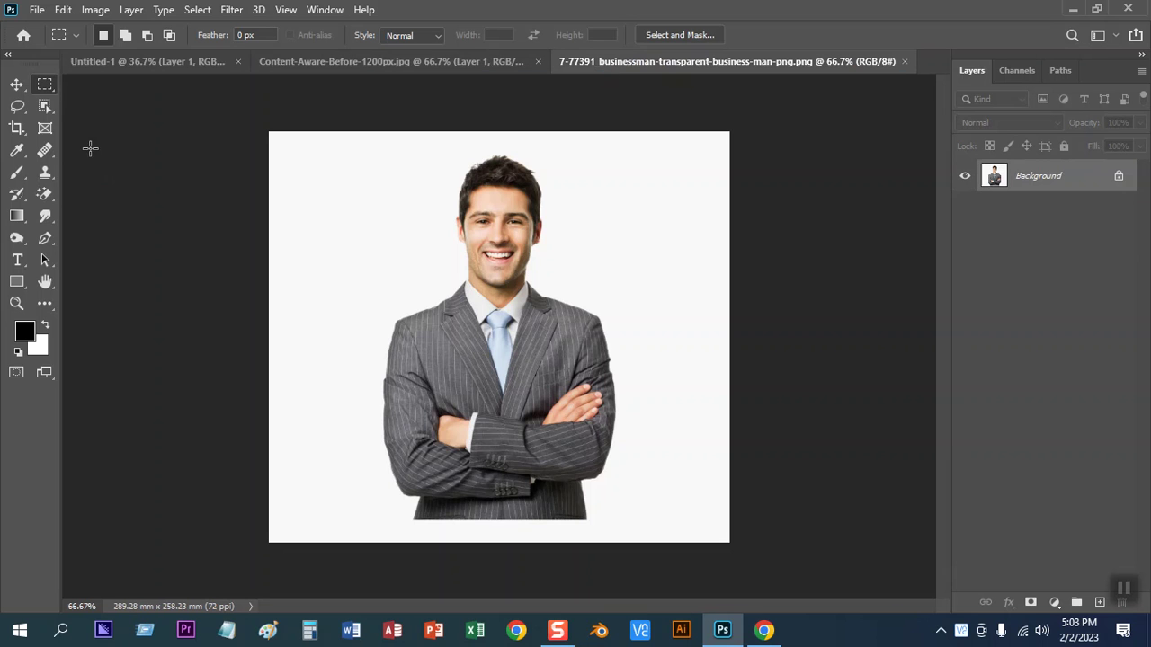
left_click(48, 193)
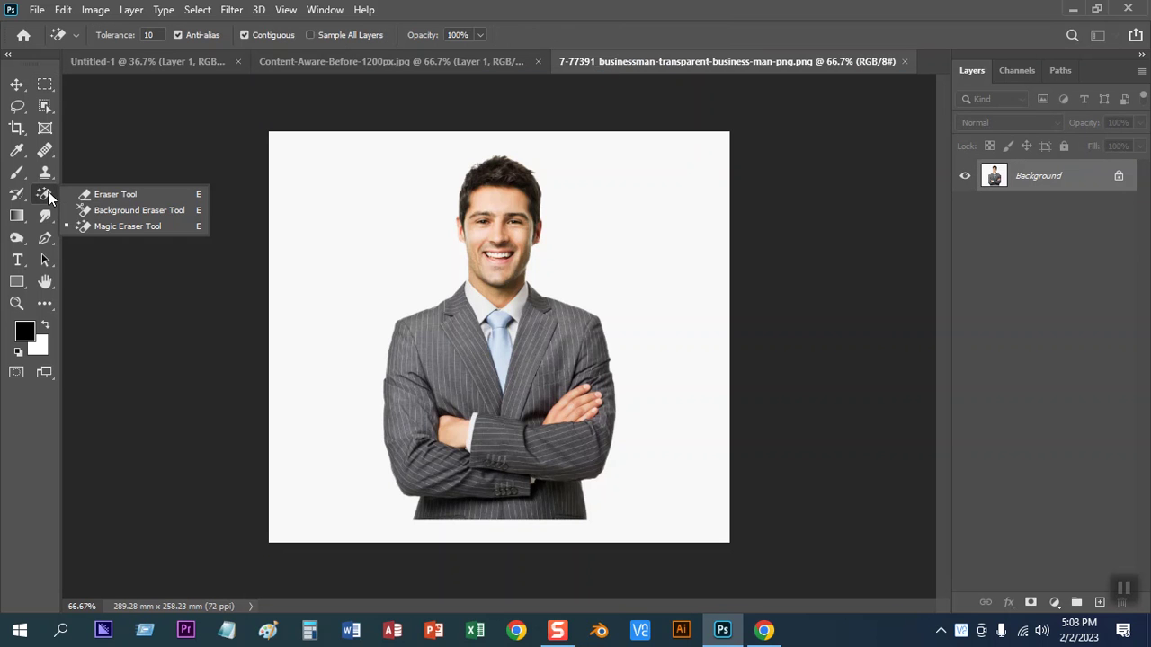
left_click(128, 226)
left_click(366, 270)
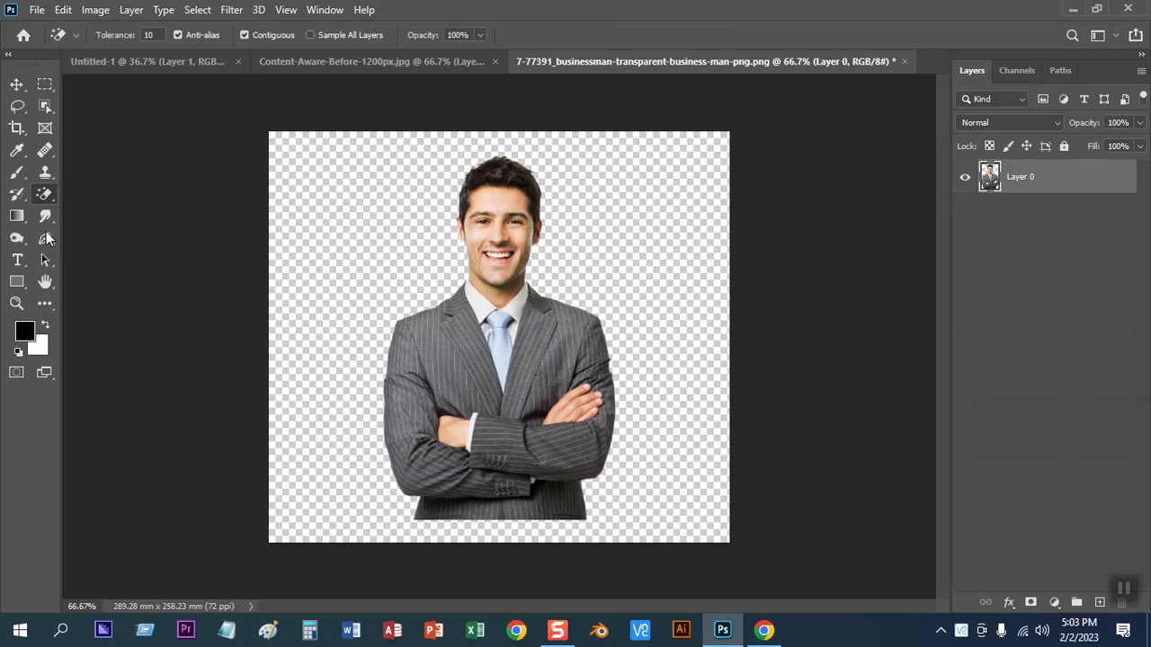
left_click(17, 83)
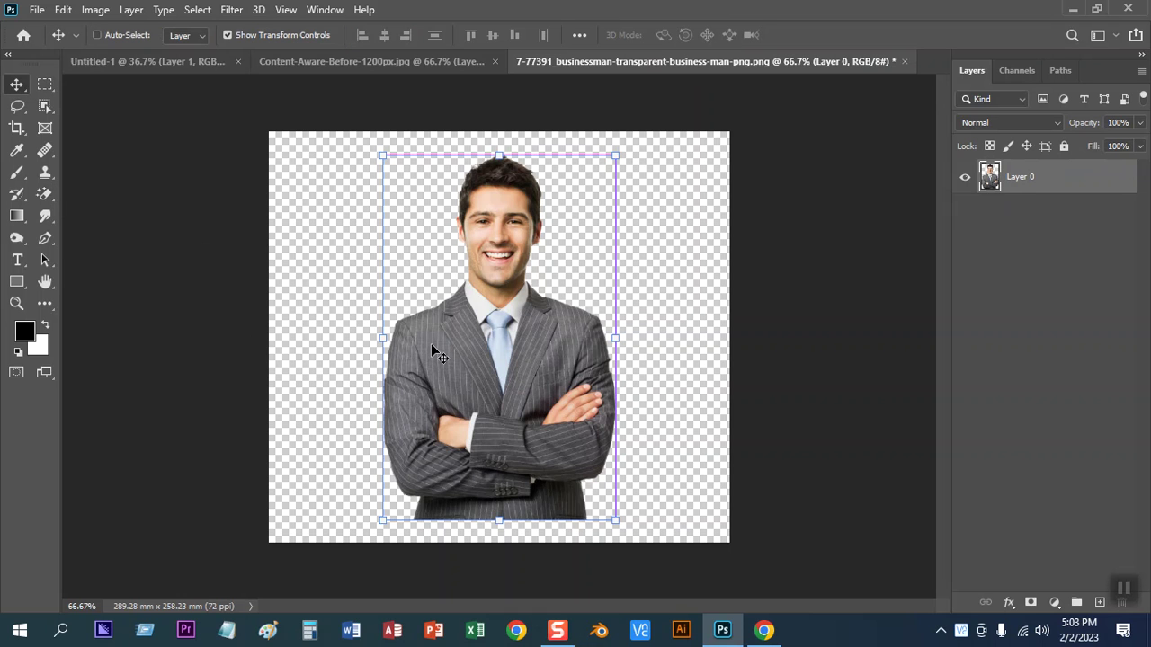
Paste the businessman into Content-Aware-Before and scale him to about 80%
left_click(307, 67)
key("ctrl+v")
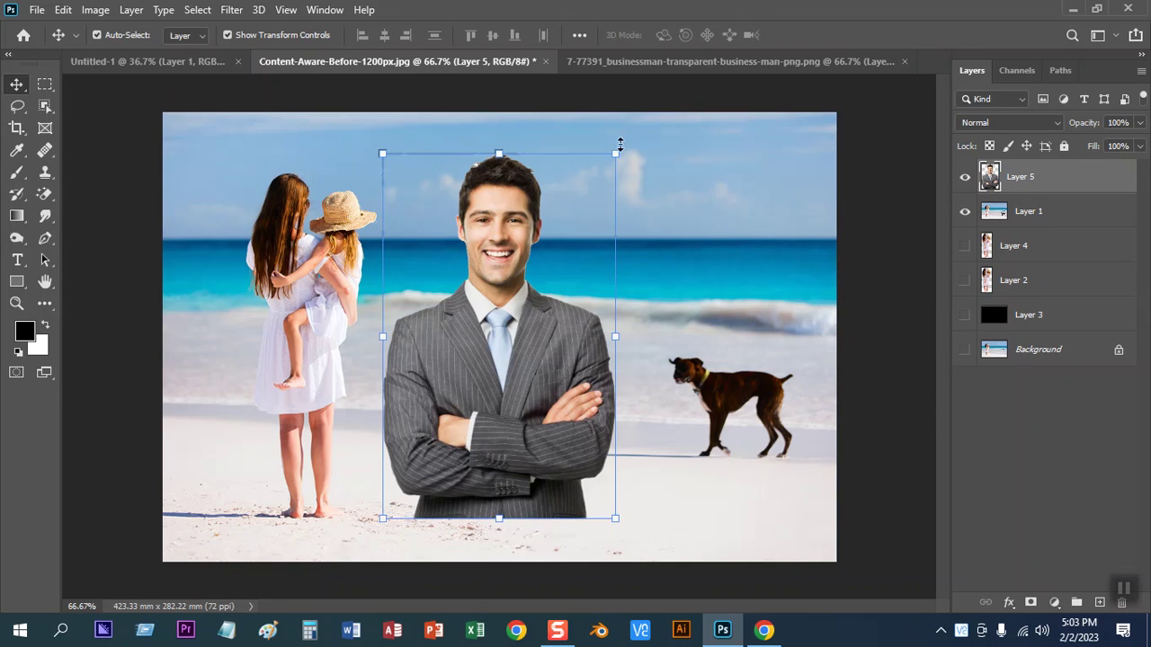
left_click_drag(616, 156, 591, 192)
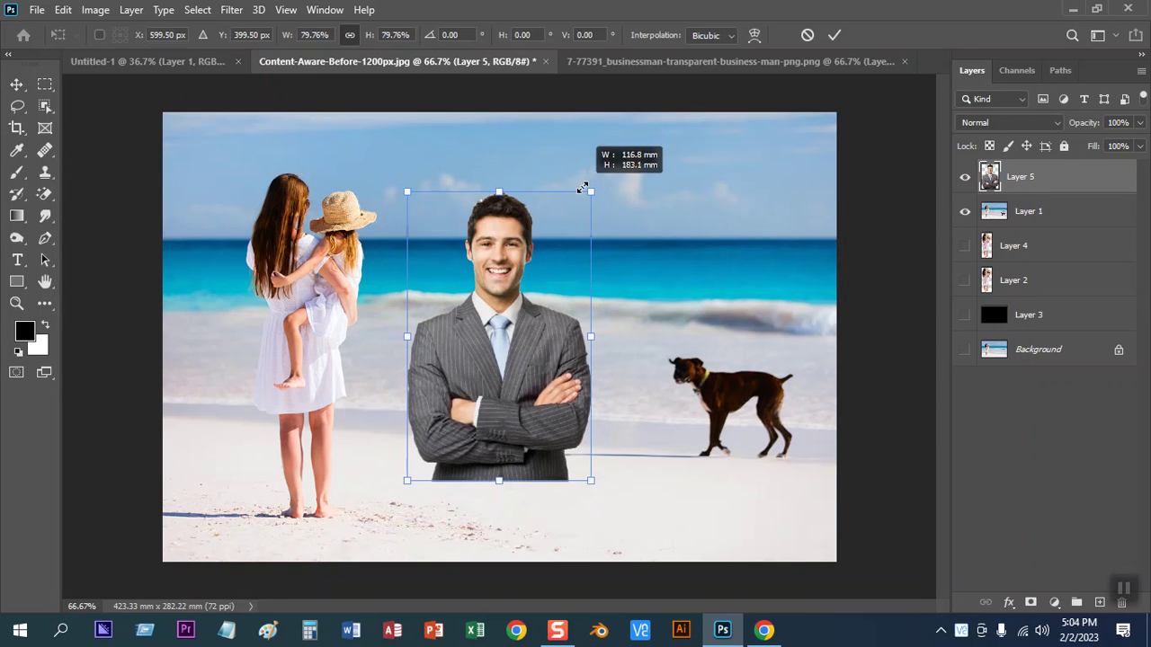
key("Return")
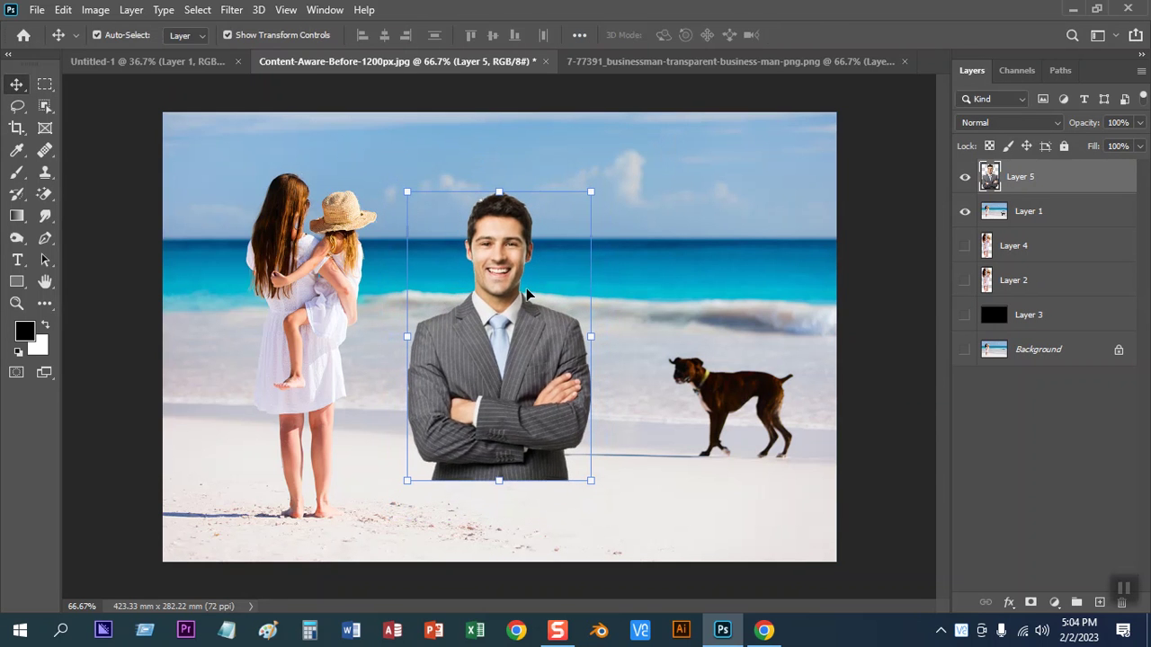
key("ctrl+plus")
left_click_drag(663, 303, 655, 249)
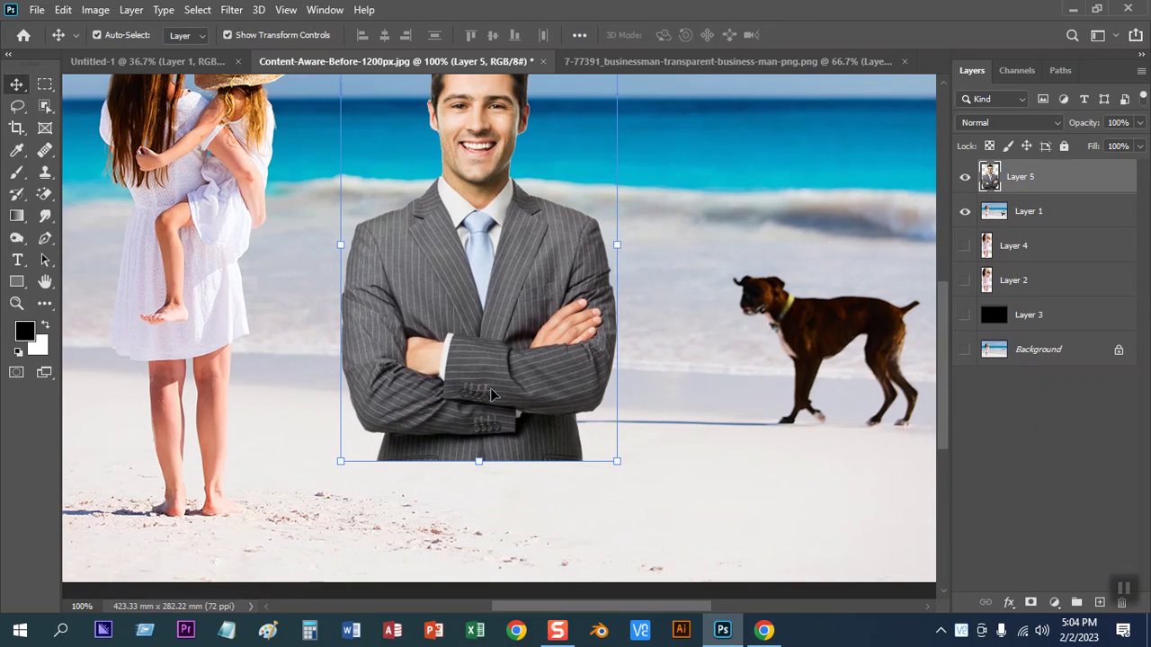
Lasso a freehand selection around the businessman's lower body
left_click(17, 107)
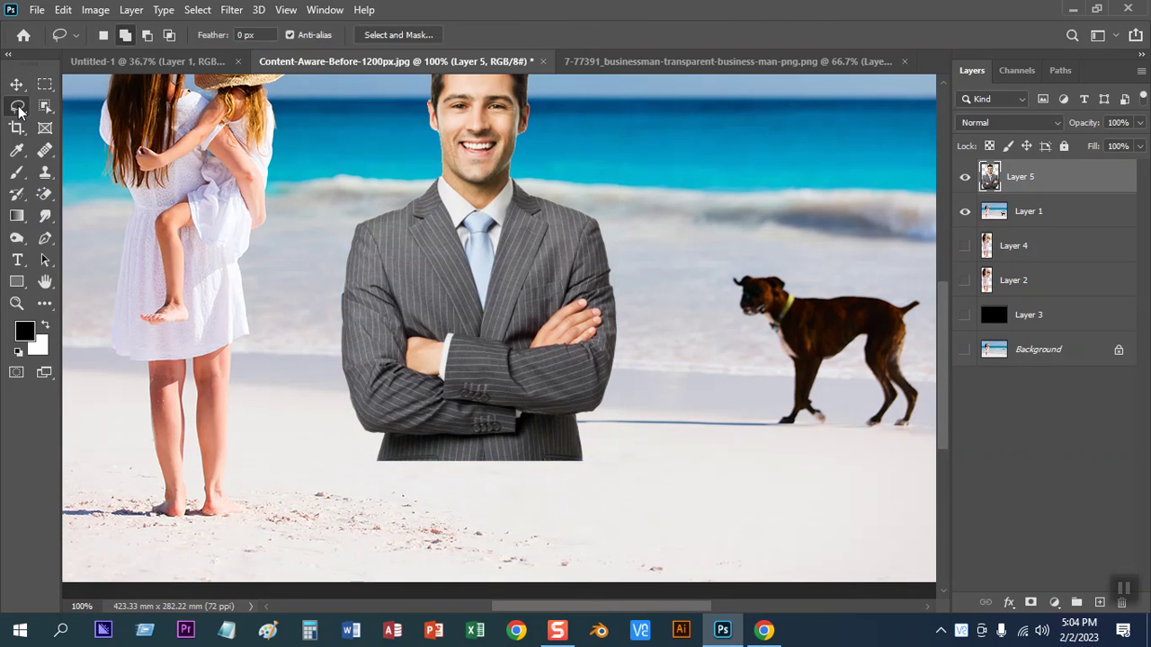
mouse_move(300, 350)
left_mouse_down()
mouse_move(369, 399)
mouse_move(585, 366)
mouse_move(621, 336)
mouse_move(650, 352)
mouse_move(652, 411)
mouse_move(574, 515)
mouse_move(445, 526)
mouse_move(326, 458)
mouse_move(302, 351)
left_mouse_up()
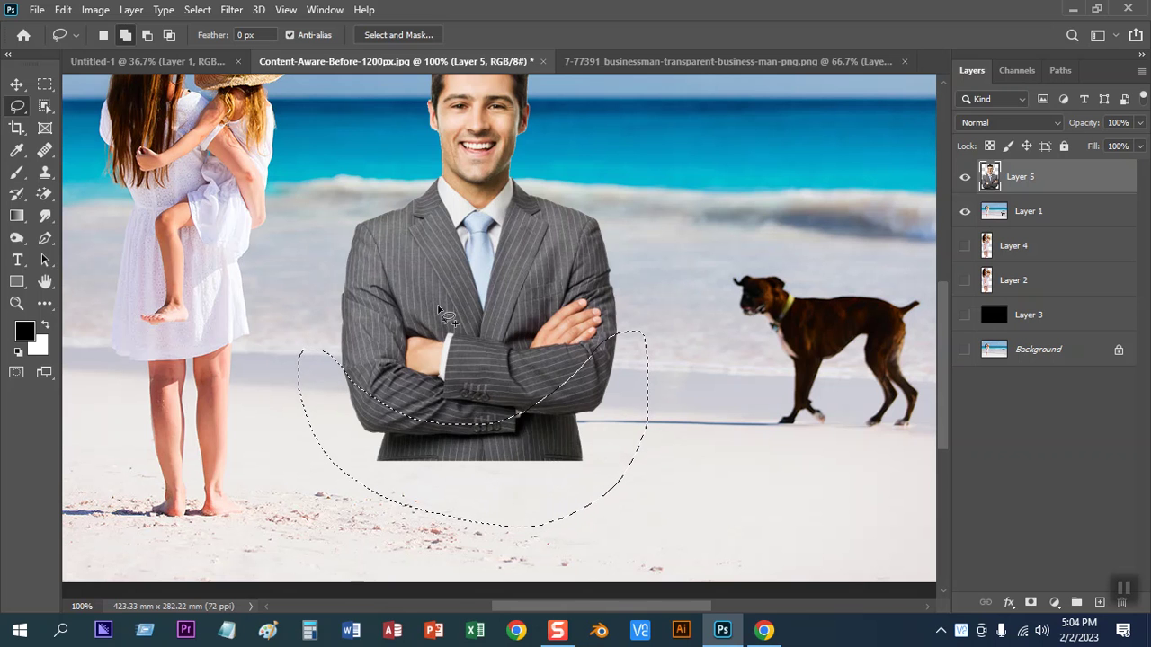
left_click(197, 9)
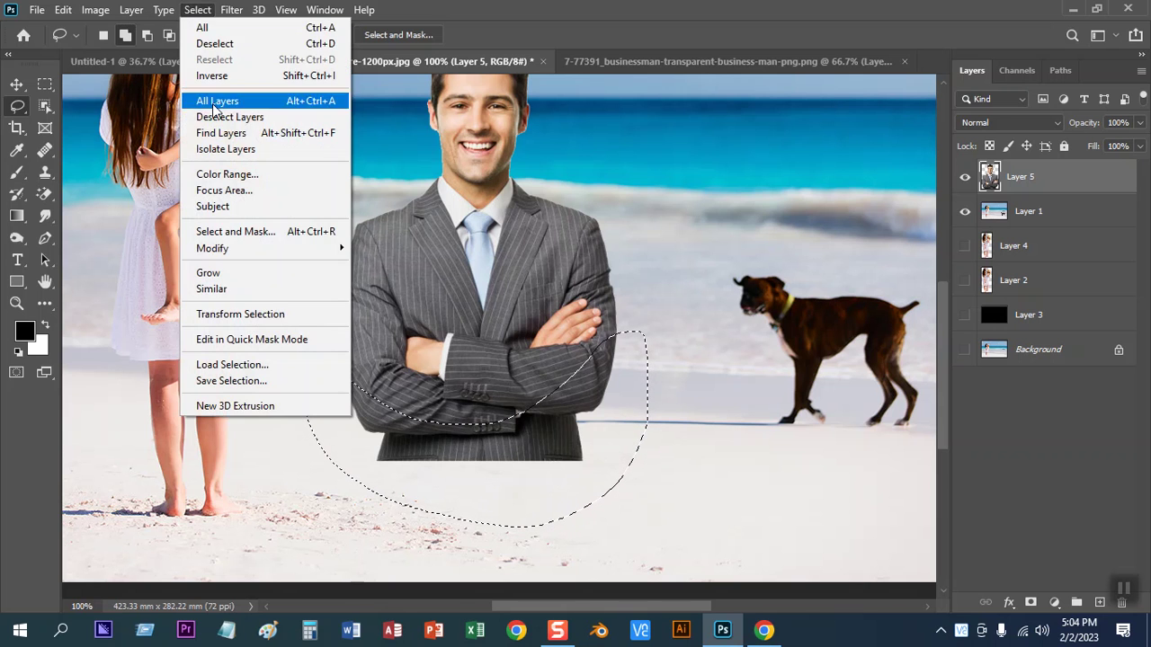
Feather the lower-body selection 30 px and delete it twice so his suit fades into the sand
mouse_move(213, 248)
left_click(386, 313)
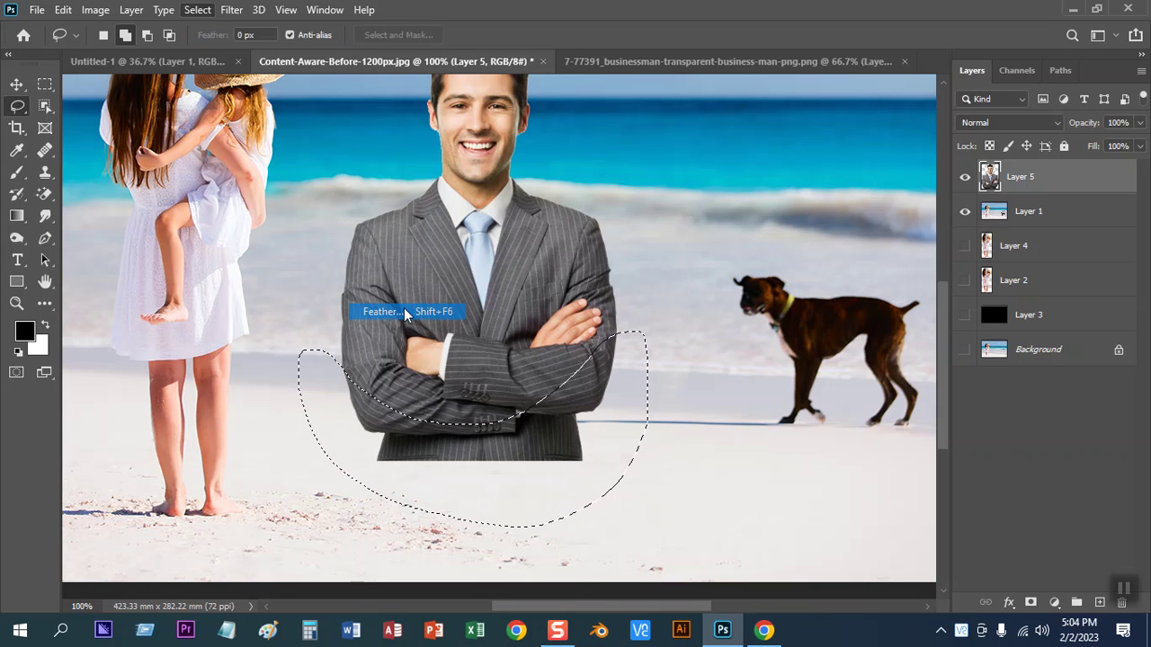
left_click(706, 151)
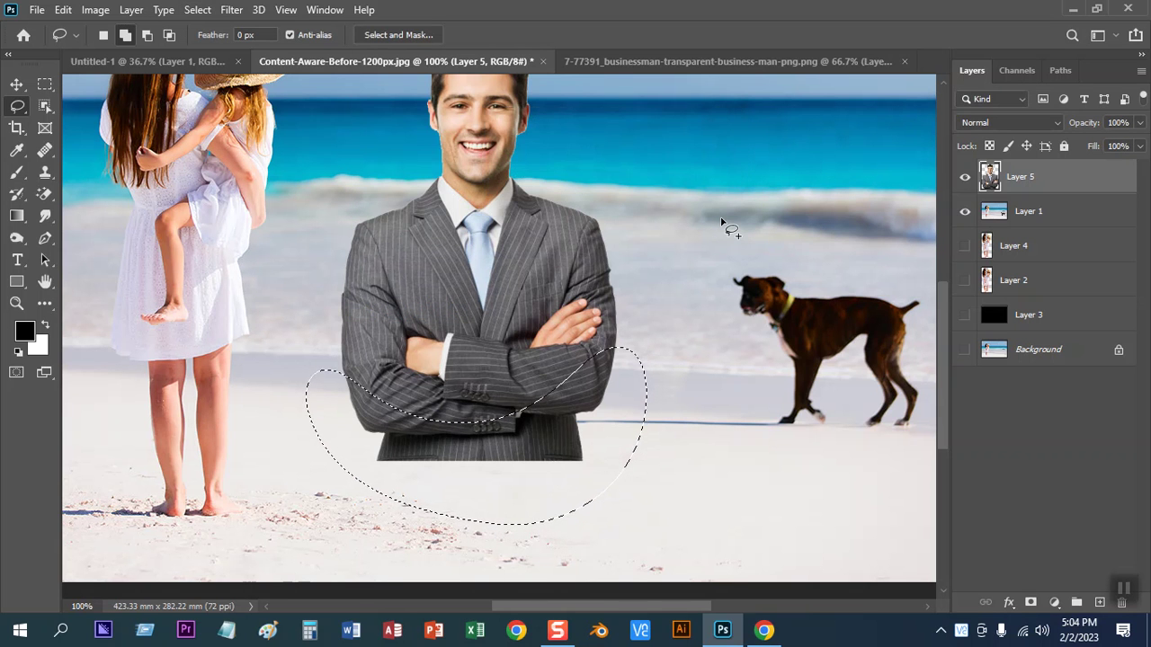
key("Delete")
key("Delete")
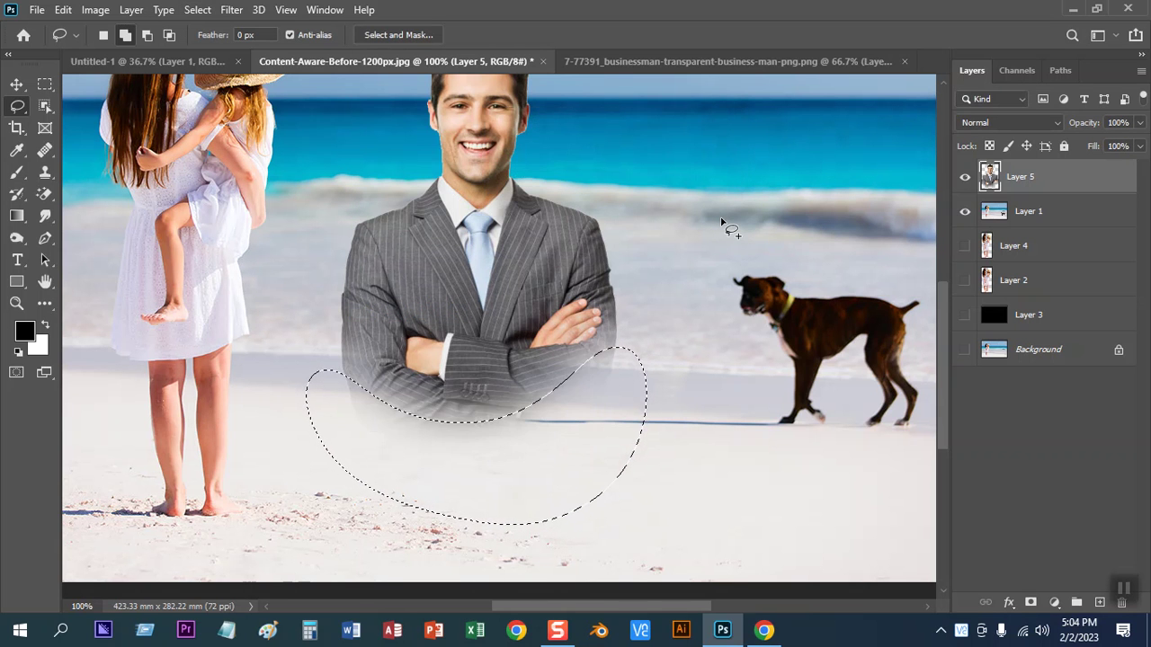
key("Delete")
key("ctrl+d")
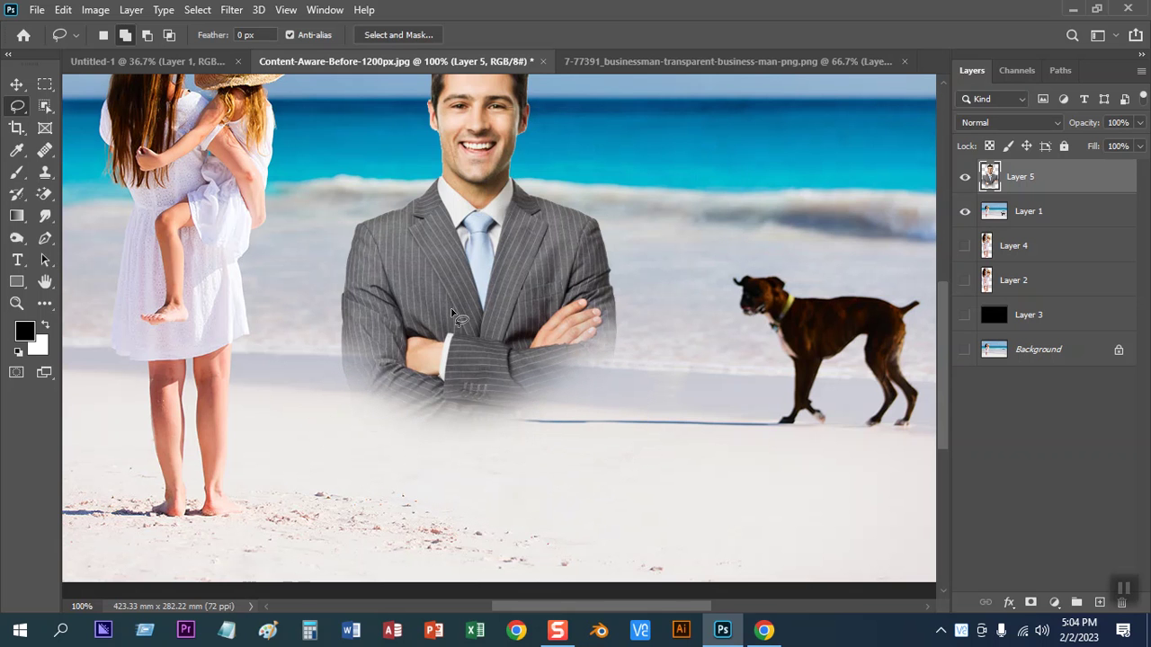
key("ctrl+minus")
key("ctrl+minus")
key("ctrl+plus")
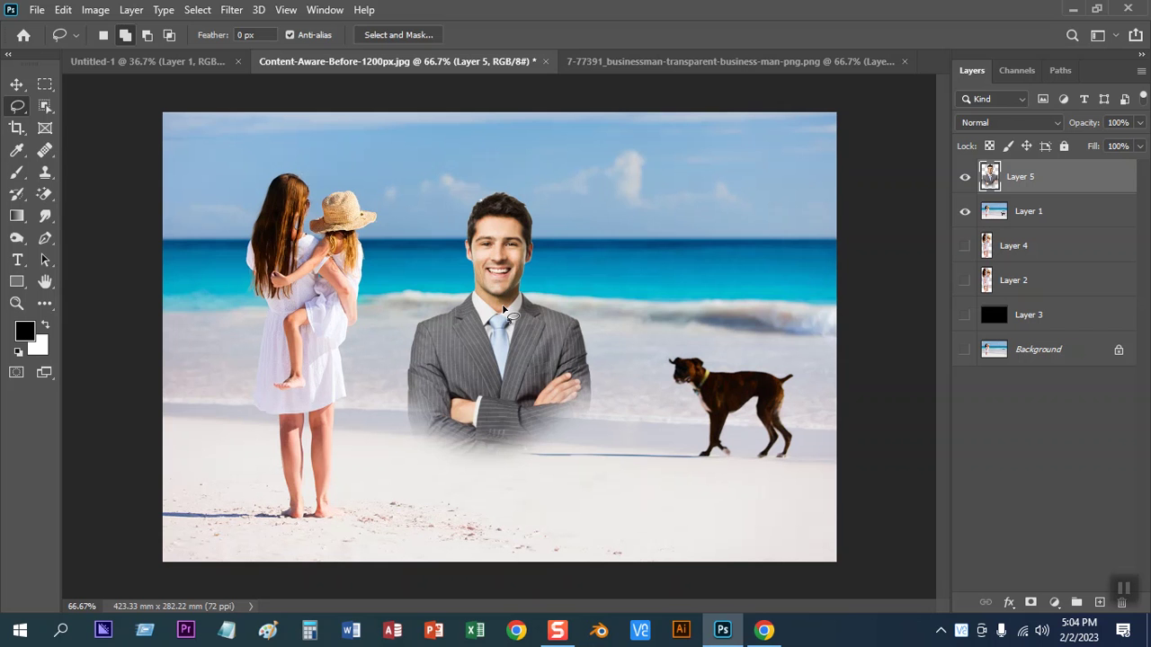
key("v")
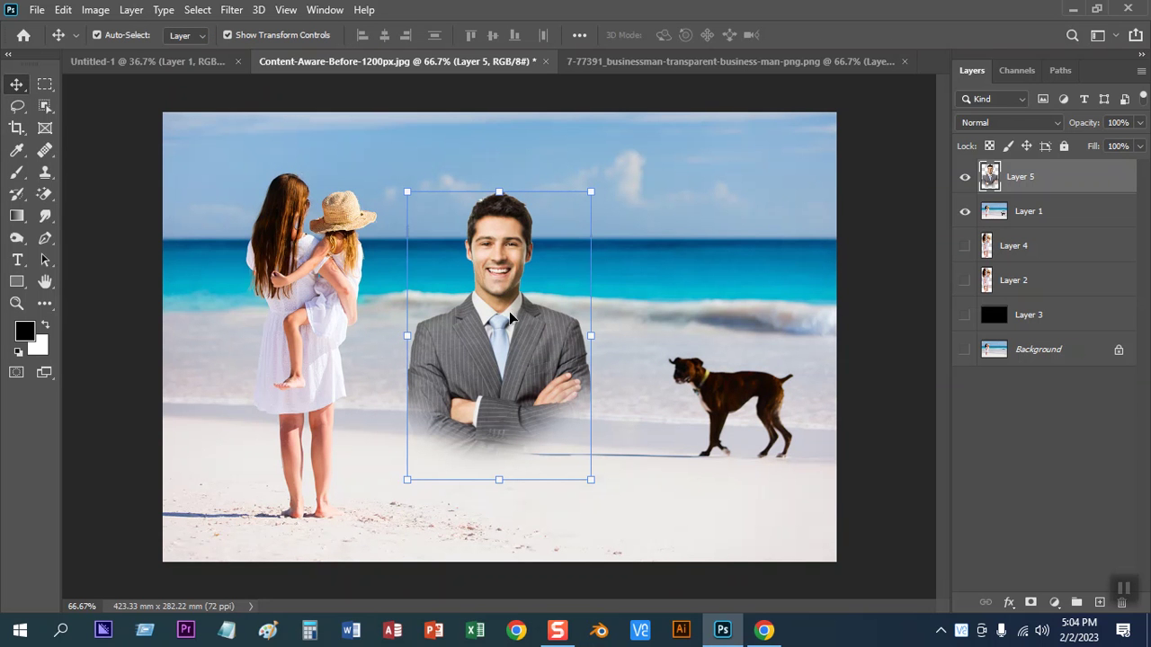
left_click(783, 634)
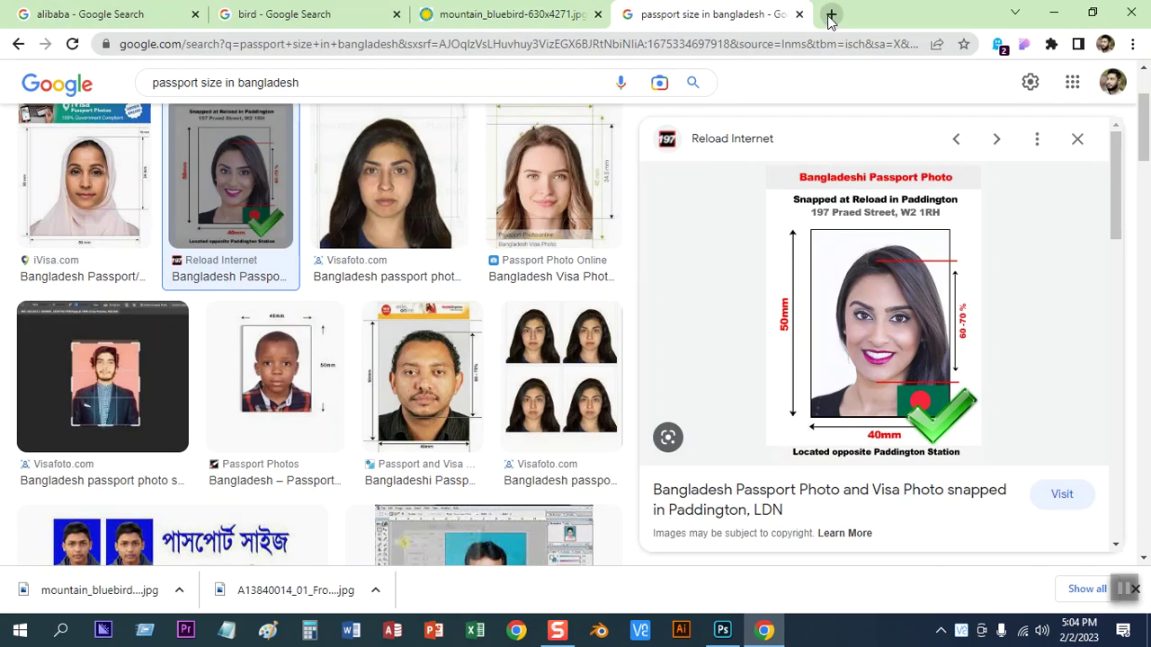
left_click(831, 15)
left_click(504, 322)
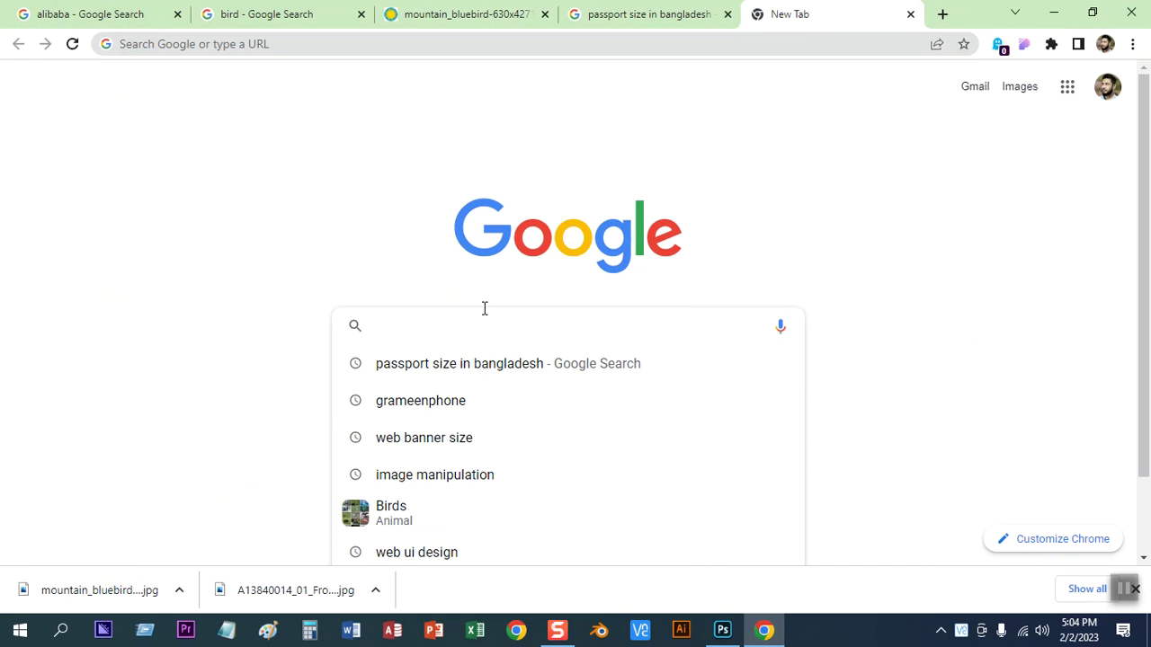
type("Poster")
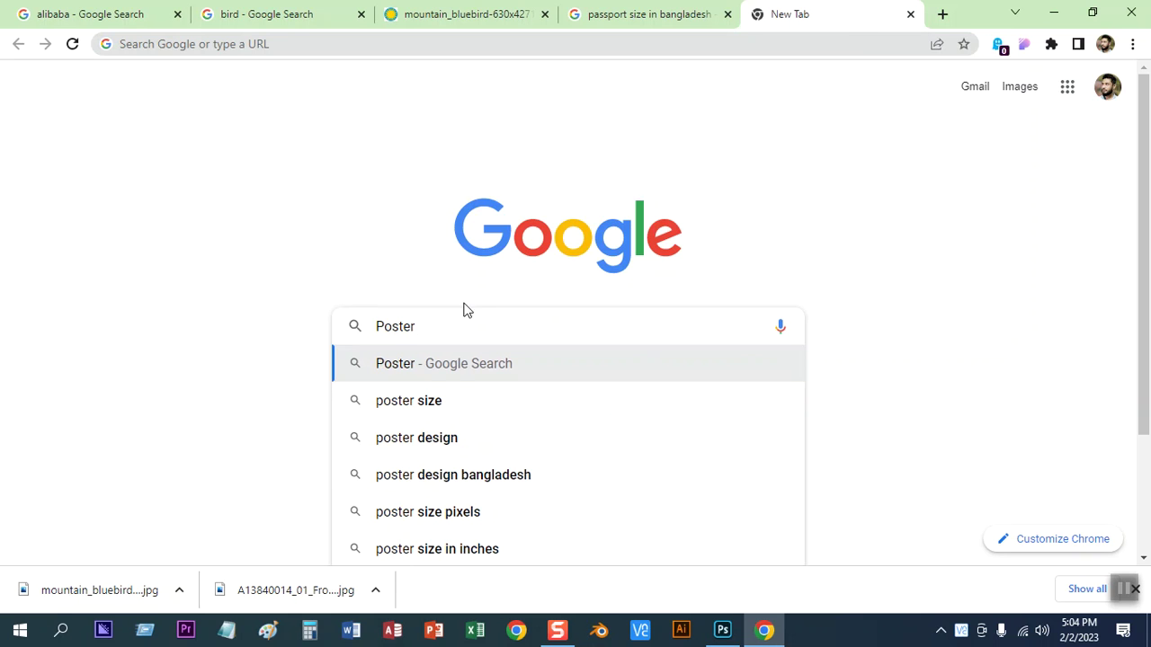
left_click(477, 484)
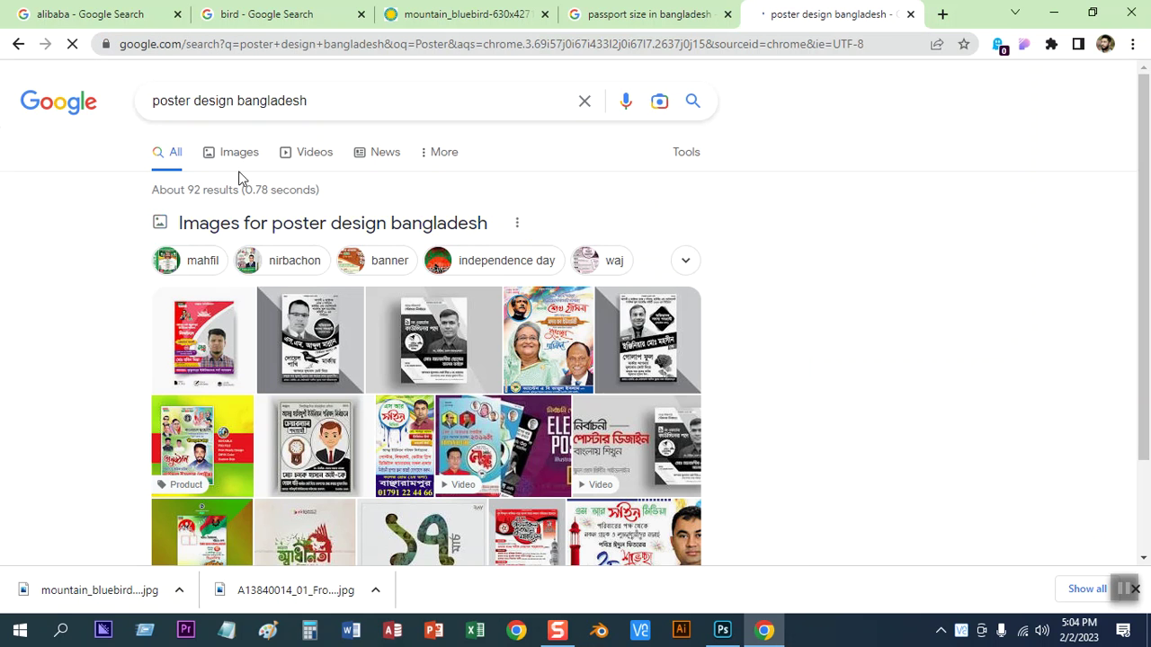
left_click(236, 152)
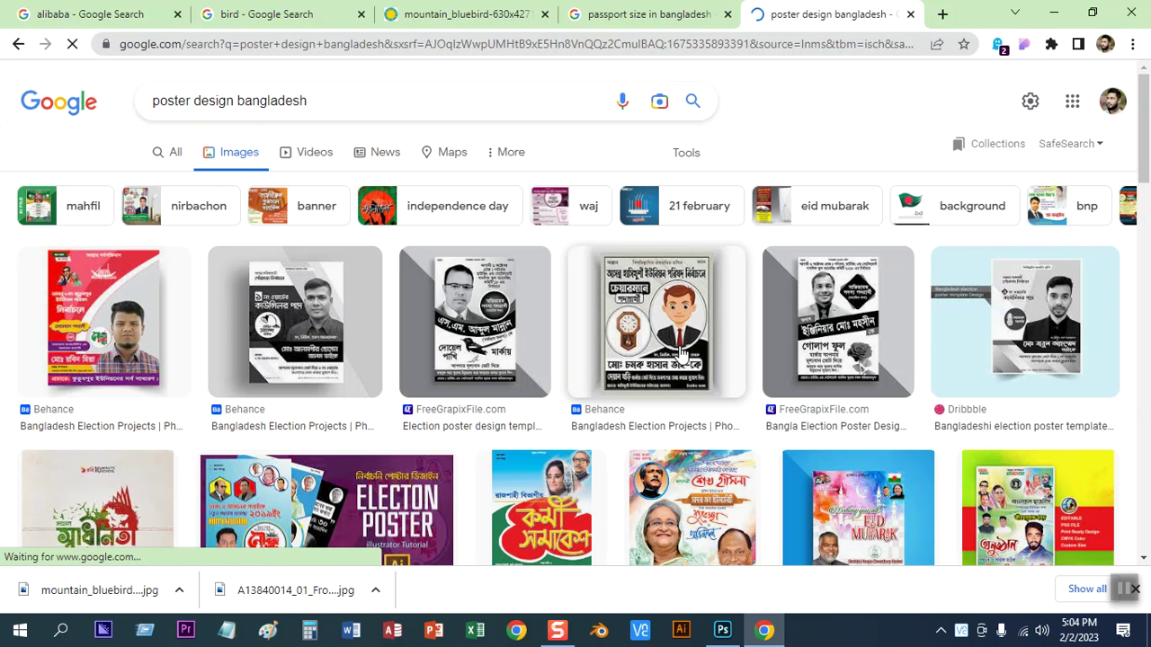
scroll(539, 333, "down", 4)
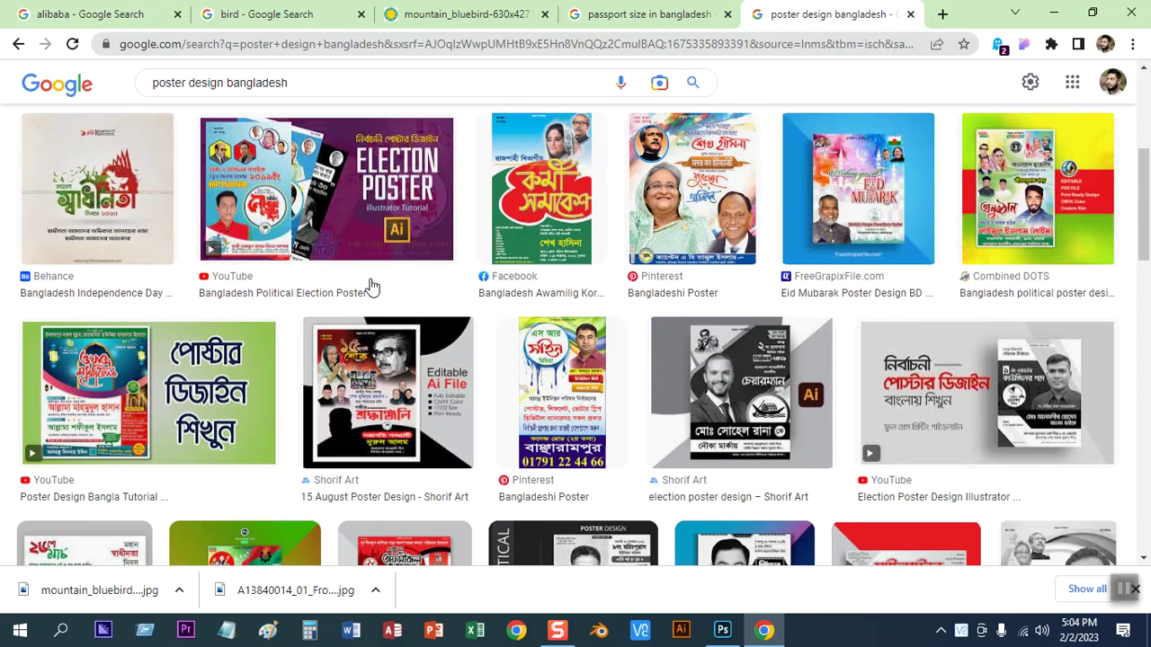
scroll(742, 362, "down", 3)
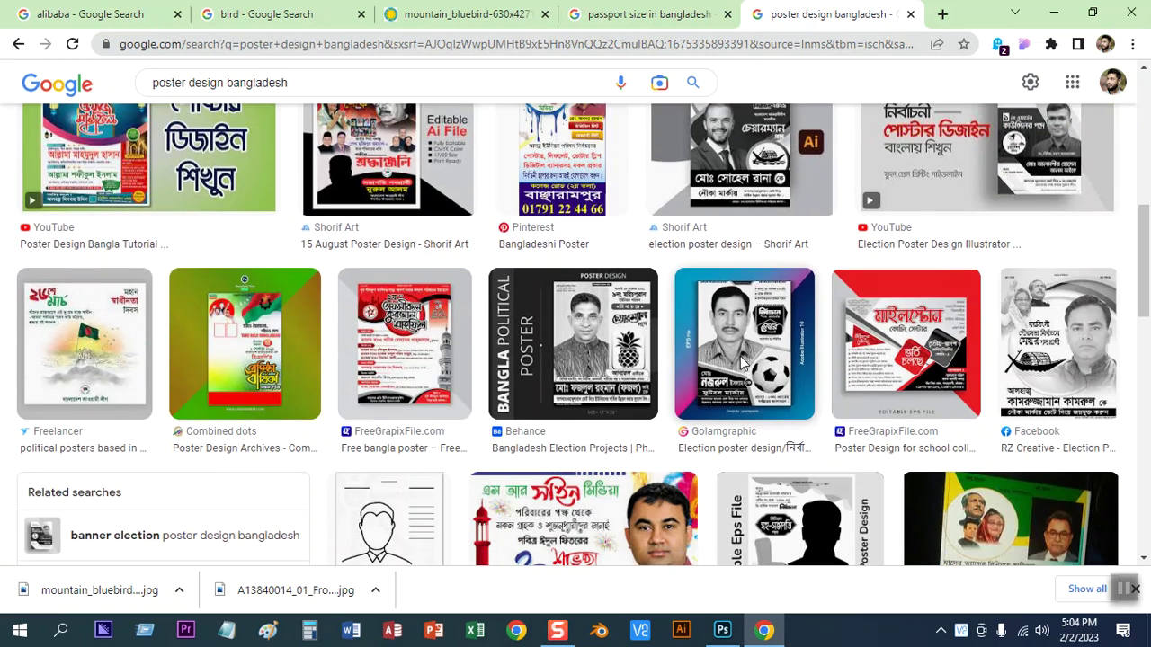
left_click(1032, 413)
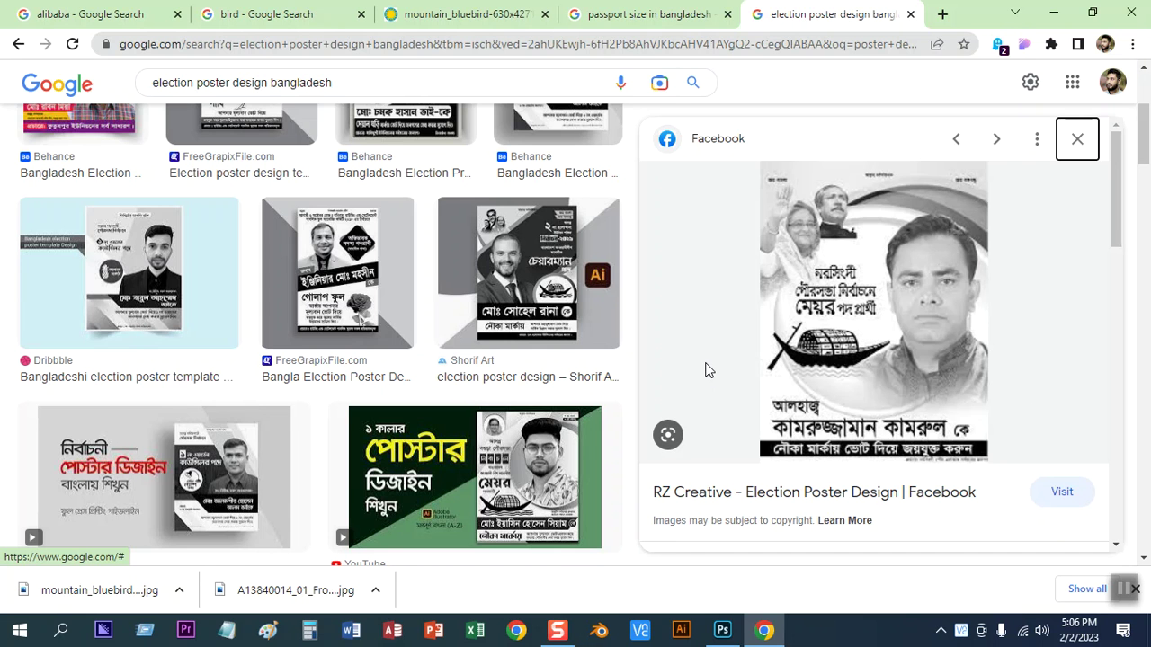
left_click(722, 629)
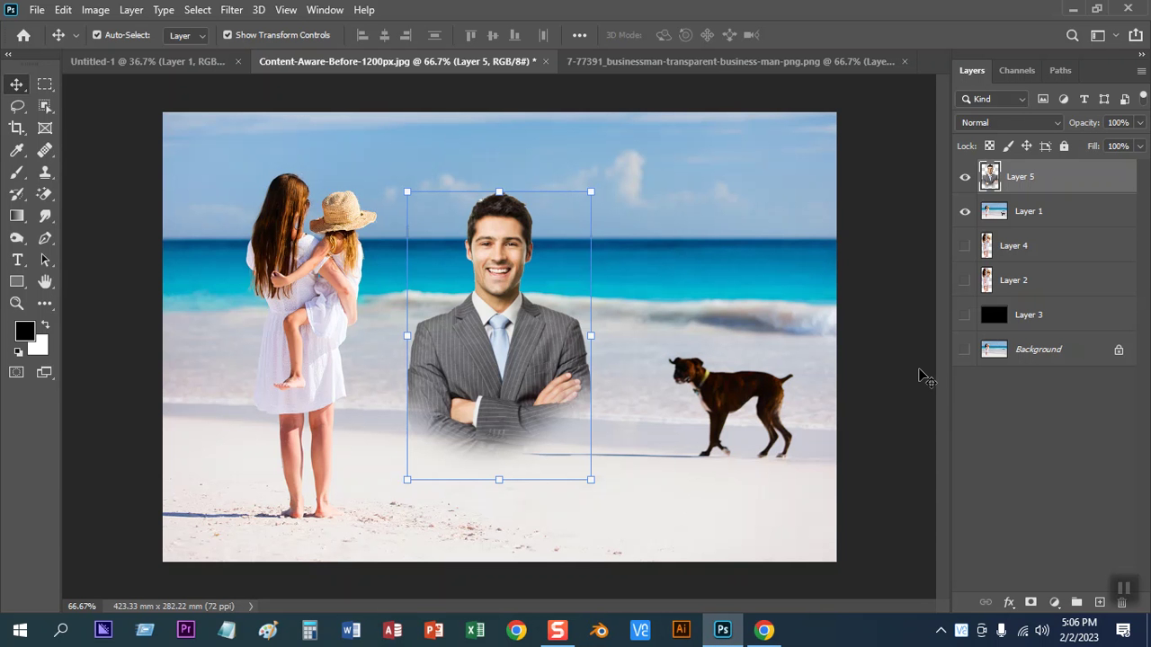
Delete Layer 5 and close the Content-Aware and businessman documents without saving
key("Delete")
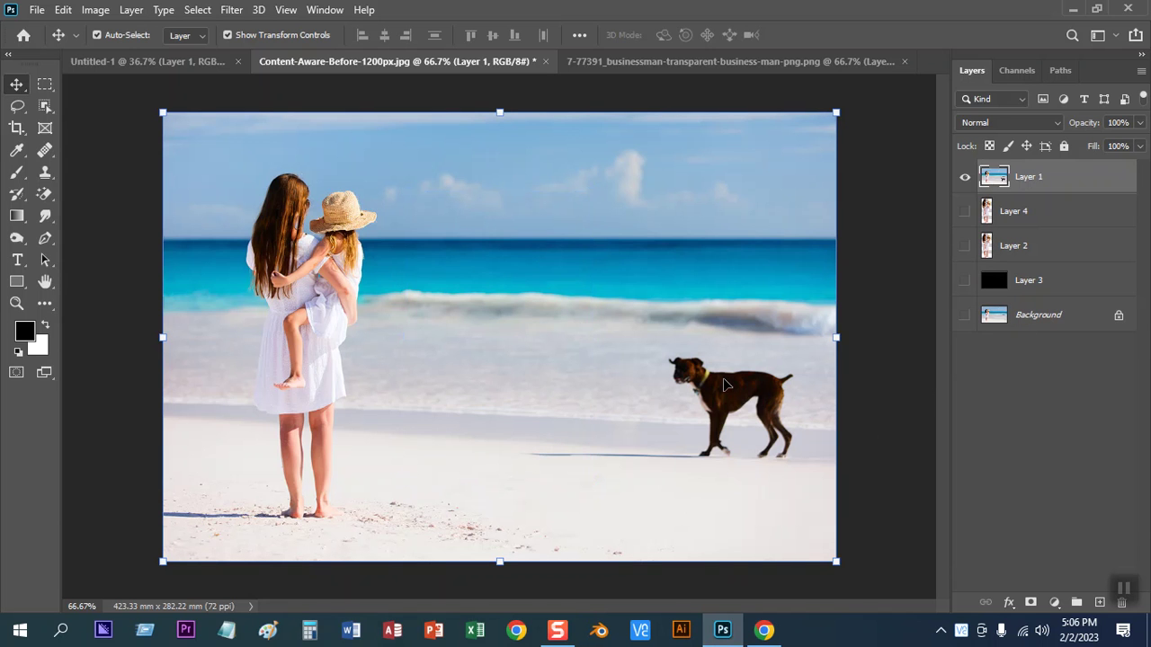
left_click(545, 61)
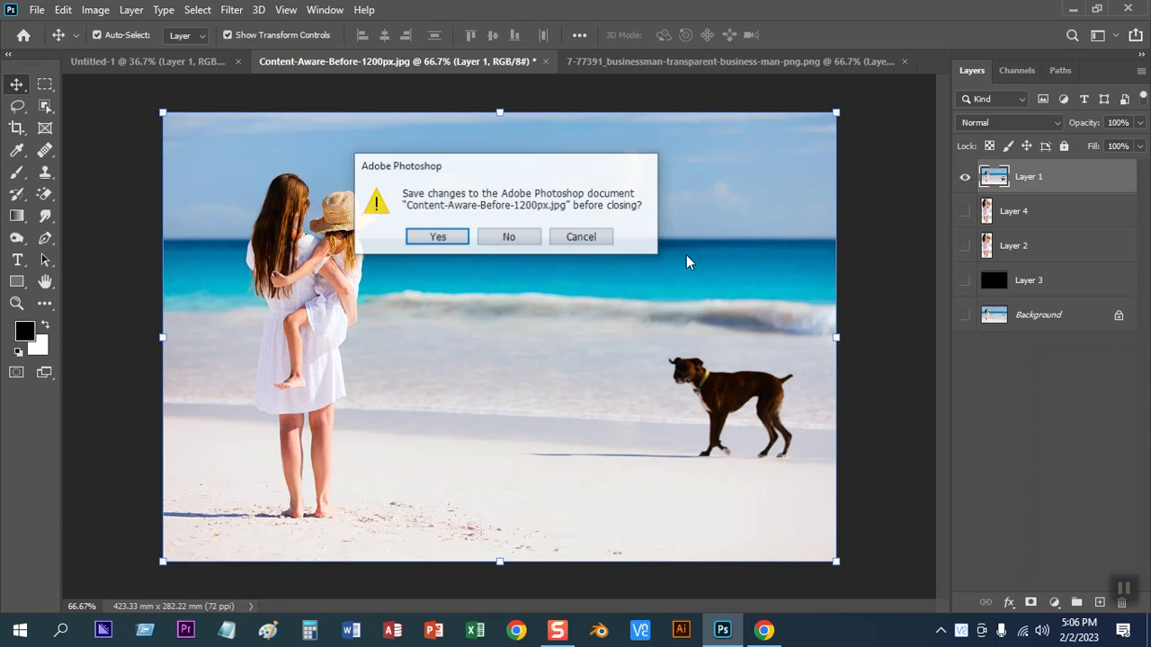
left_click(509, 237)
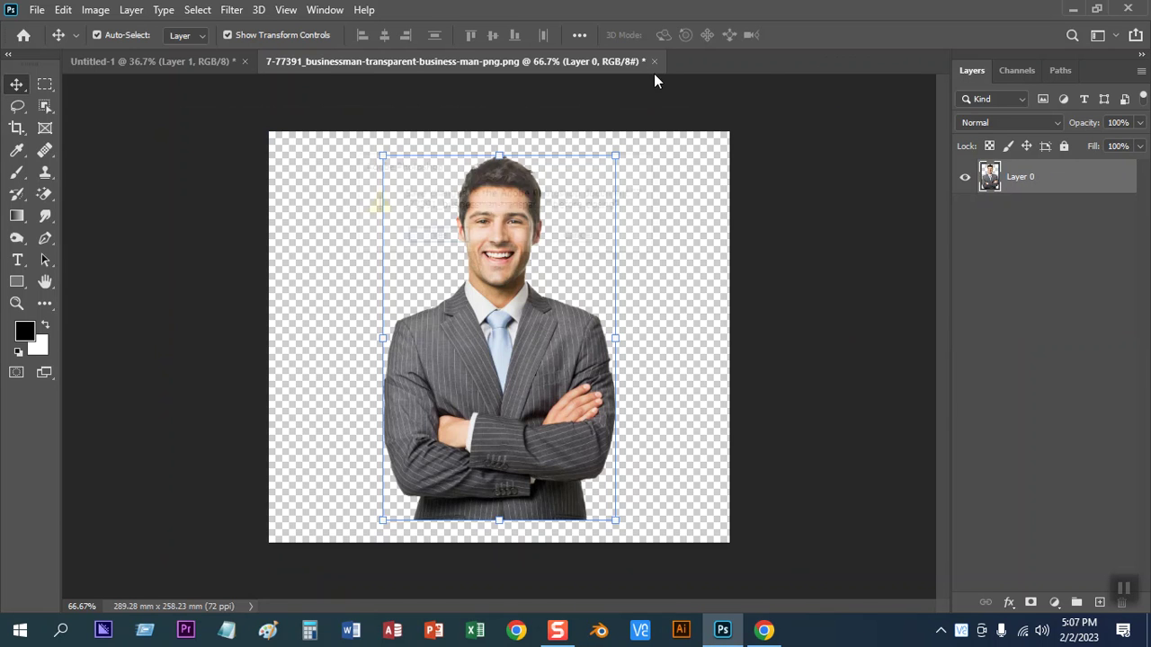
left_click(653, 63)
left_click(520, 238)
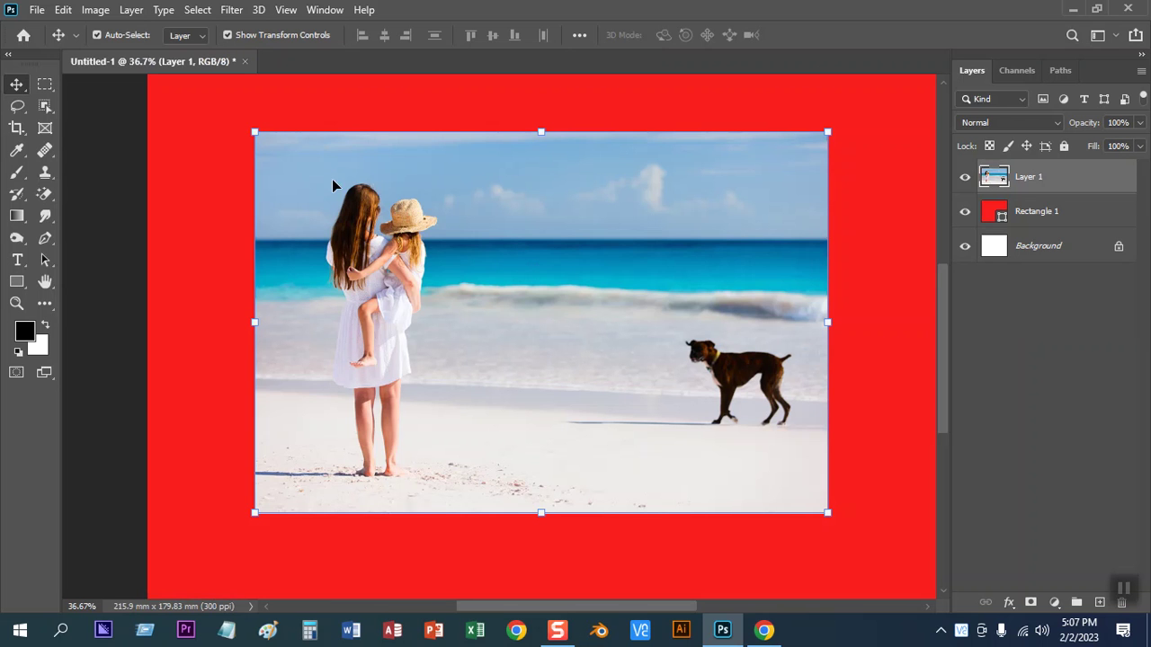
Undo the red rectangle and beach layer in Untitled-1, leaving a blank page fitted on screen
key("ctrl")
key("ctrl+z")
key("ctrl+z")
key("ctrl+z")
key("ctrl+z")
key("ctrl")
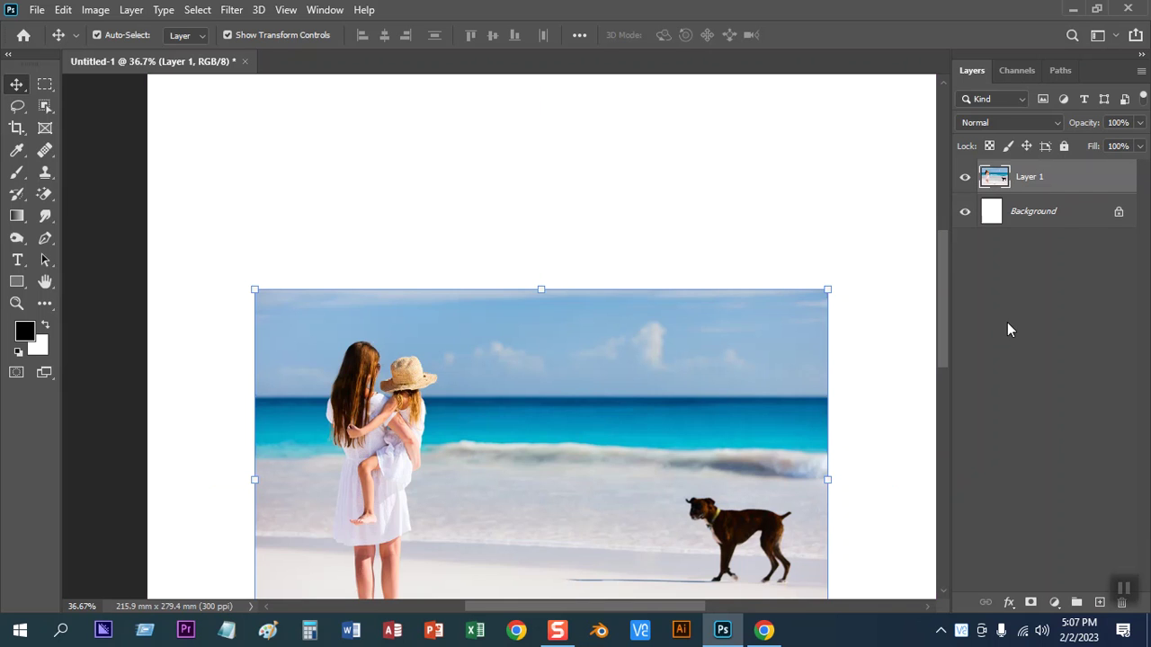
key("ctrl+z")
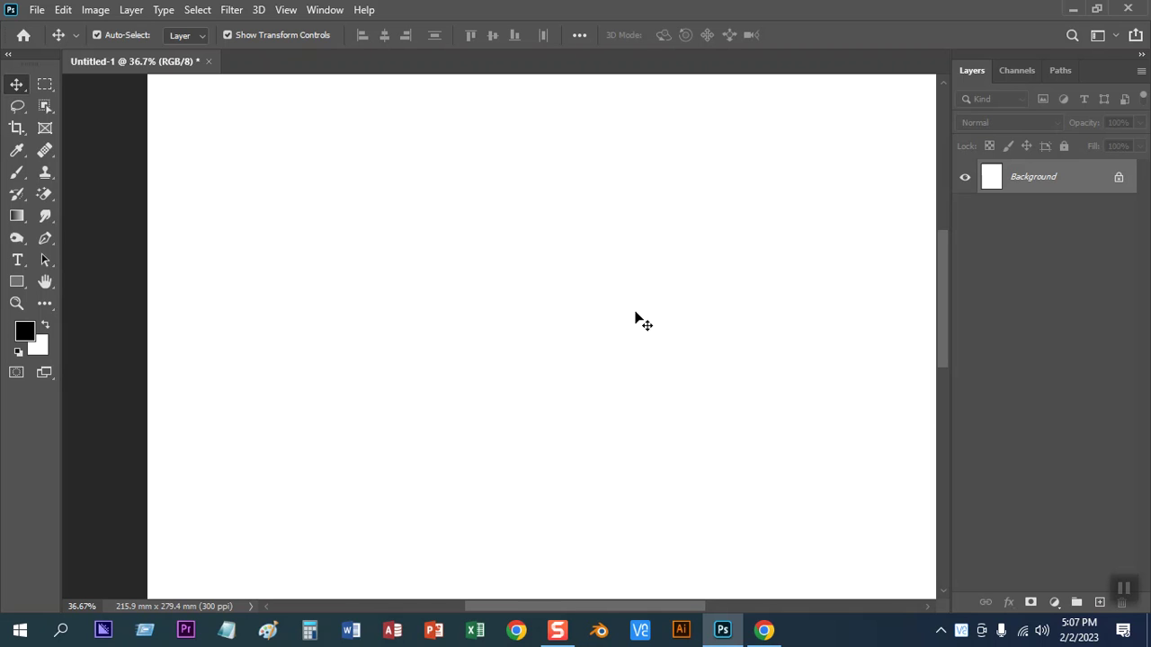
key("ctrl+minus")
key("ctrl+minus")
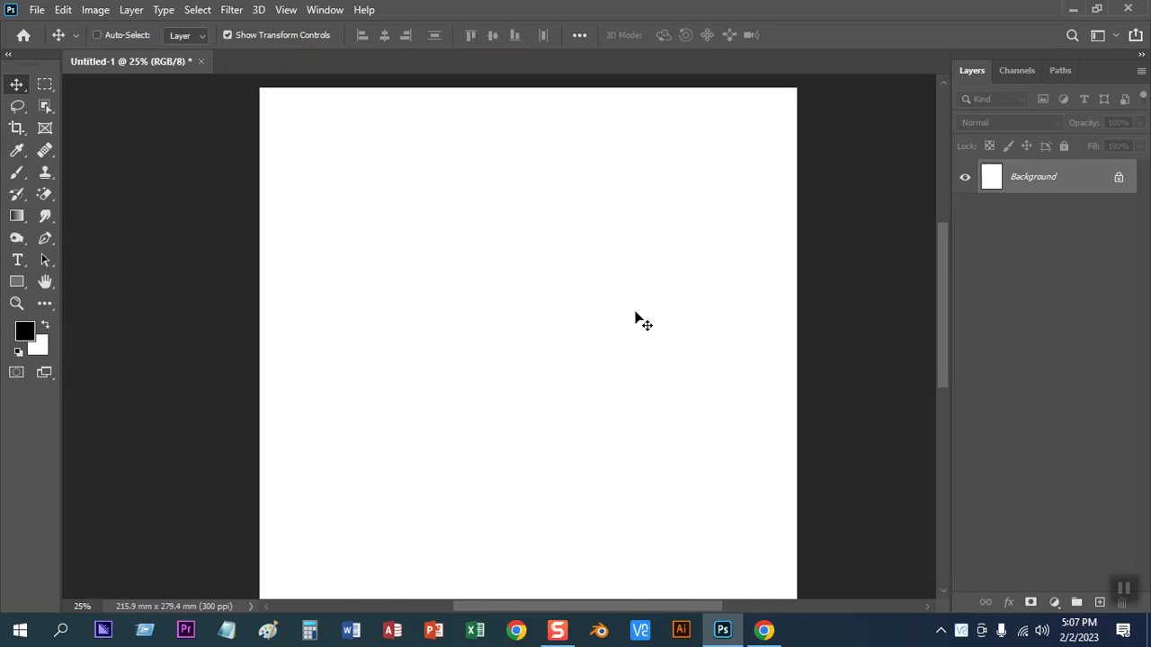
key("ctrl+minus")
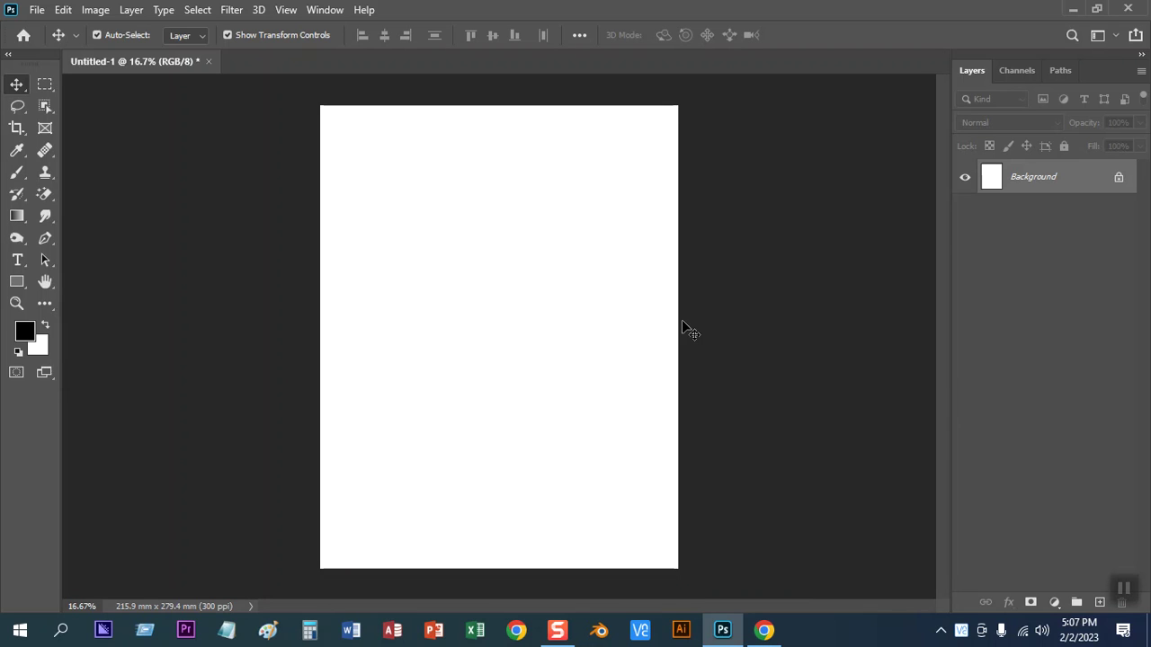
left_click(764, 630)
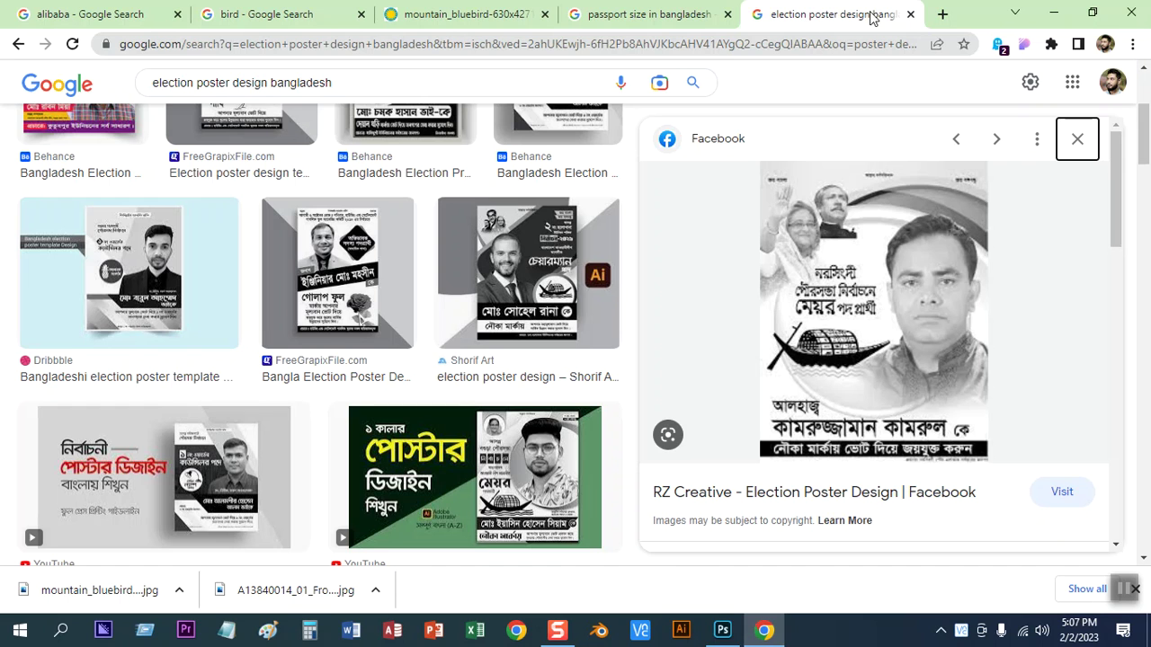
In a new Chrome tab, search Google Images for 'image manipulation'
left_click(942, 14)
left_click(549, 330)
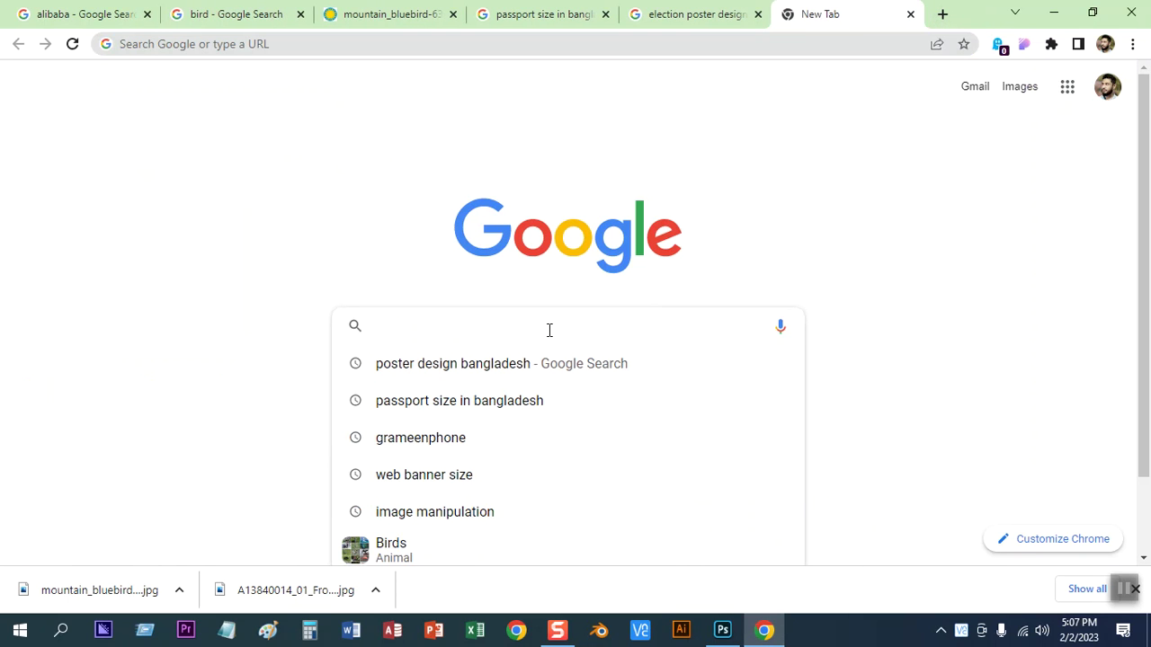
left_click(486, 513)
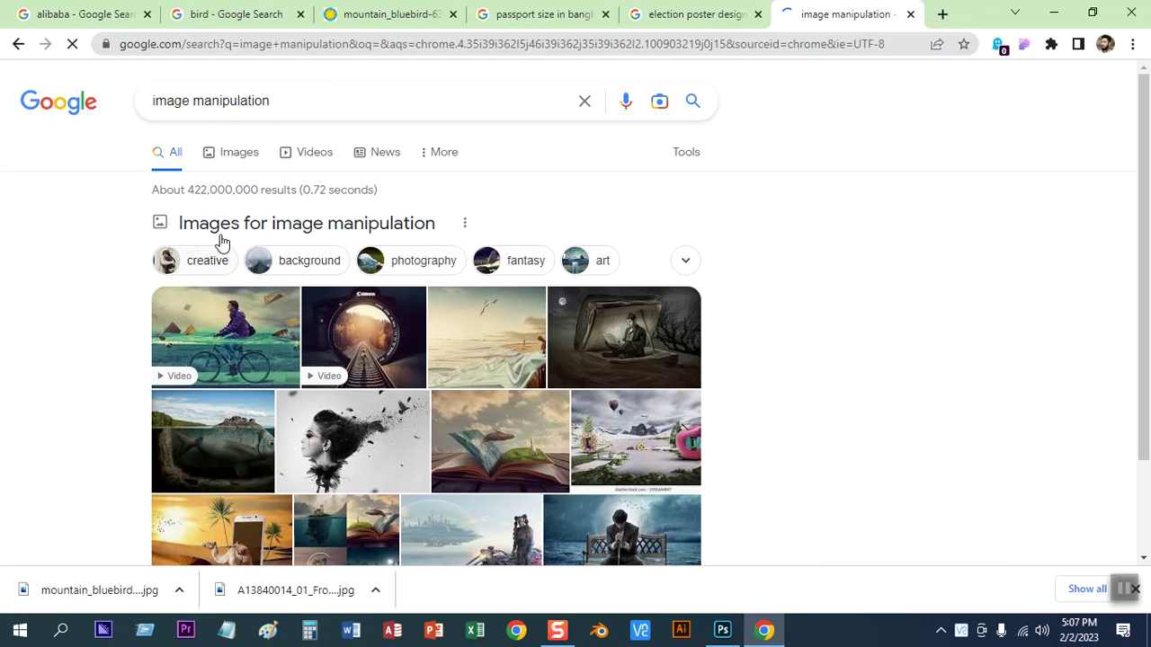
left_click(237, 152)
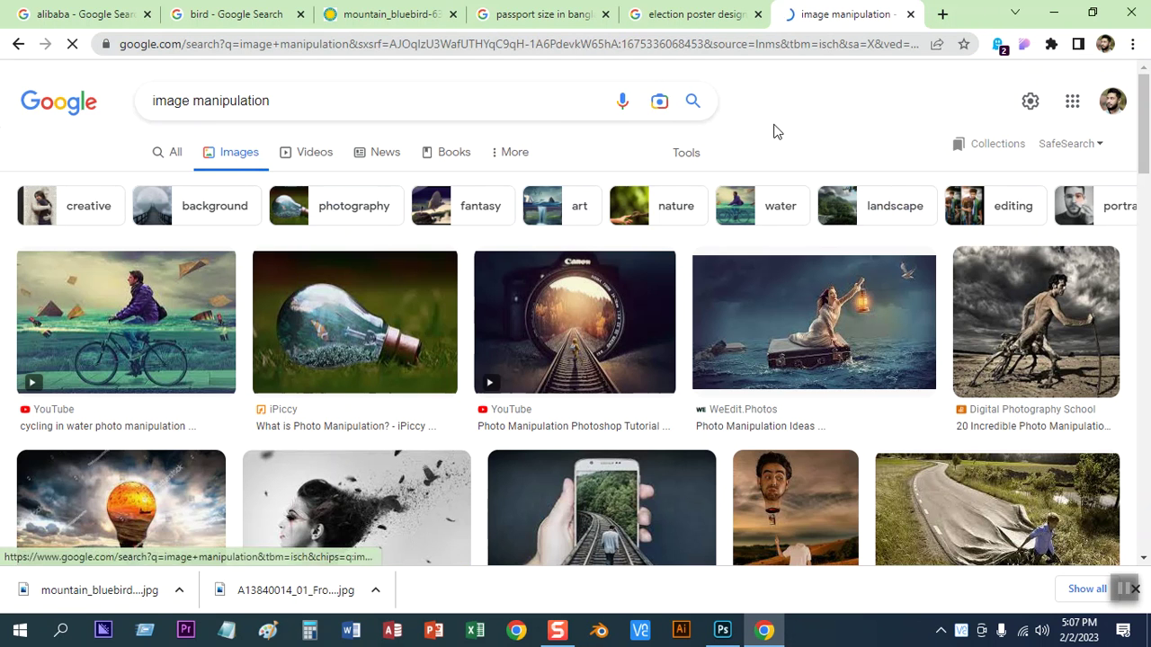
Preview the fish-in-a-light-bulb result, then return to Photoshop's blank Untitled-1 document
scroll(763, 313, "down", 1)
scroll(763, 313, "down", 2)
scroll(810, 289, "up", 2)
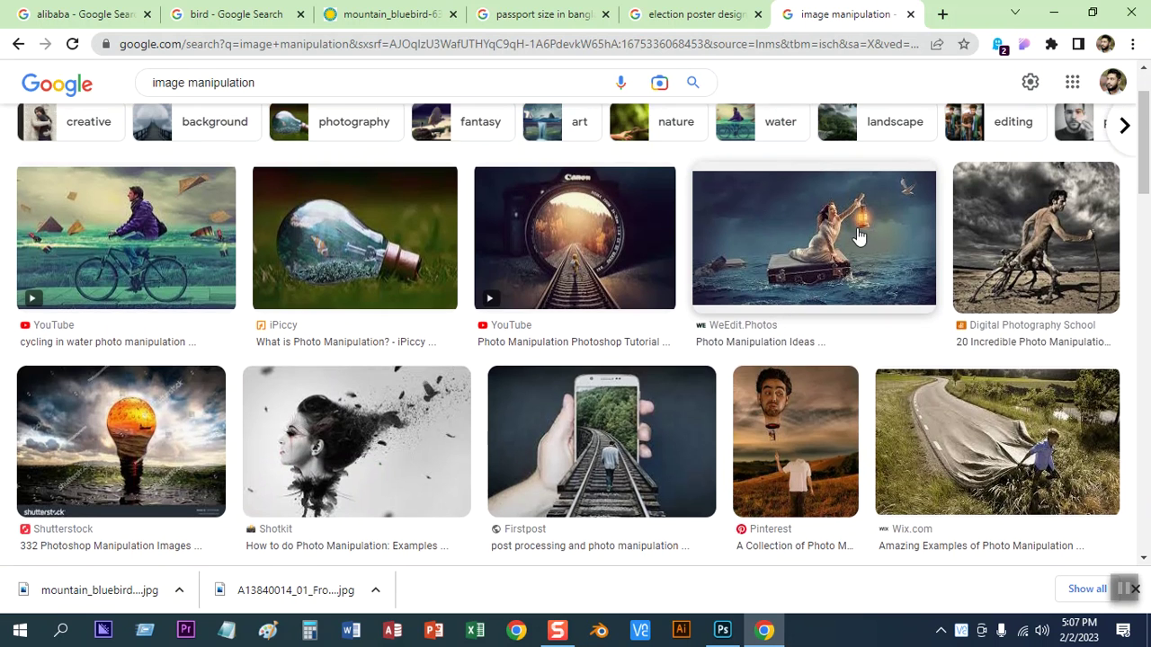
left_click(360, 243)
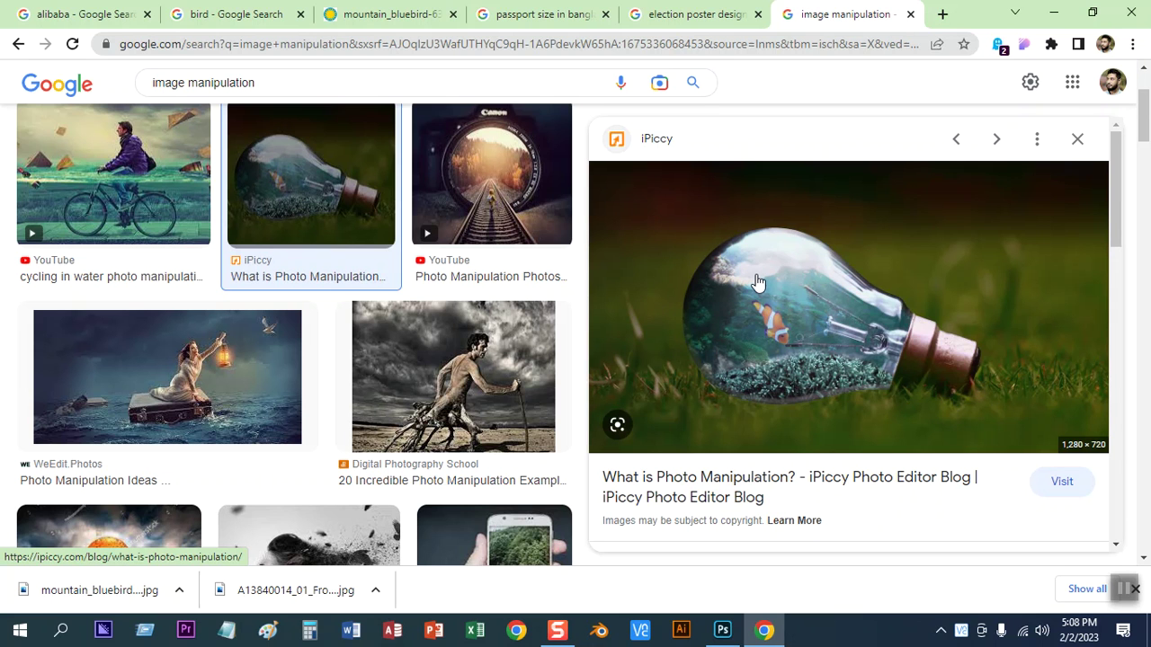
left_click(722, 629)
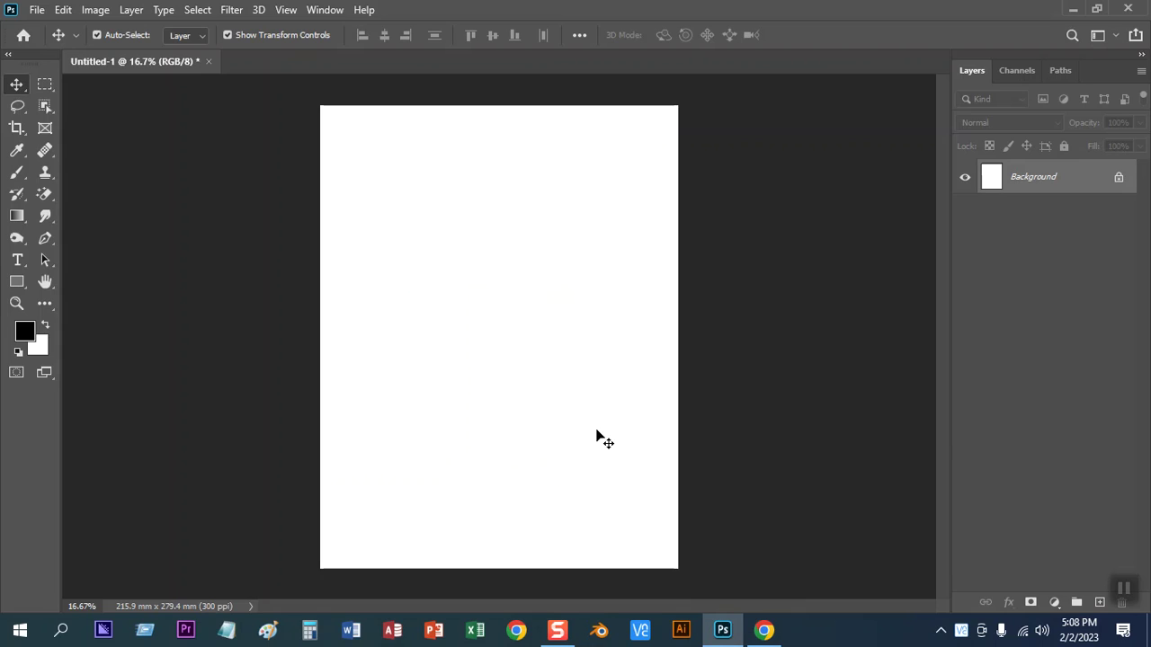
Open the two goldfish photos, the empty glass jar PNG and the seawater image
left_click(37, 9)
left_click(45, 43)
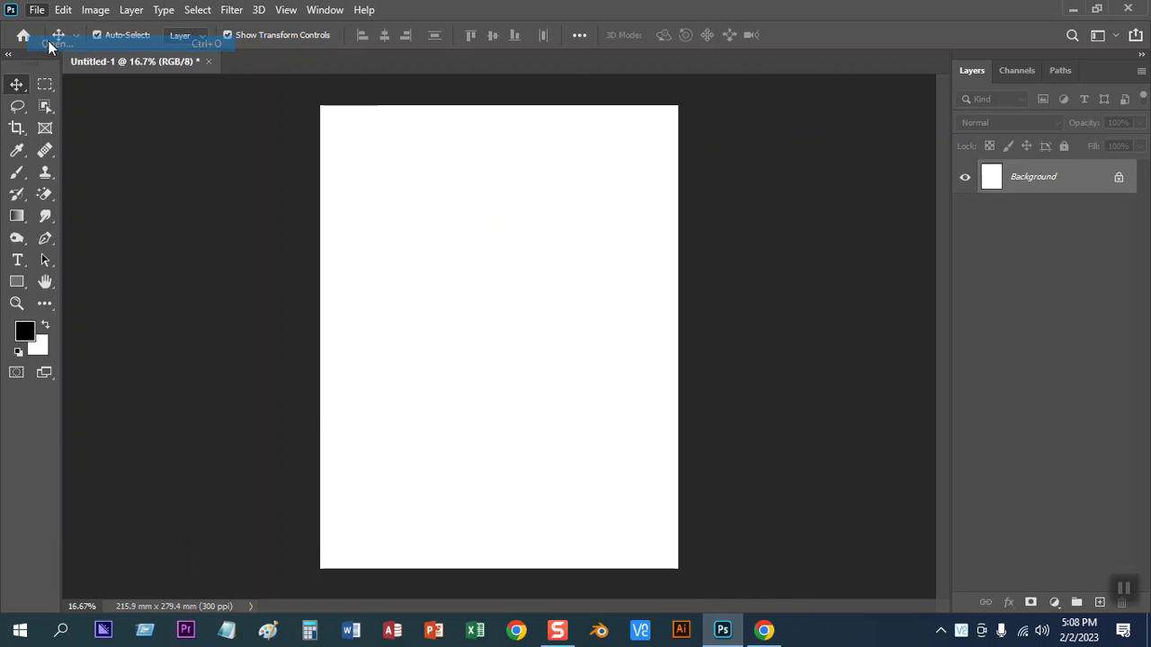
left_click_drag(500, 111, 501, 117)
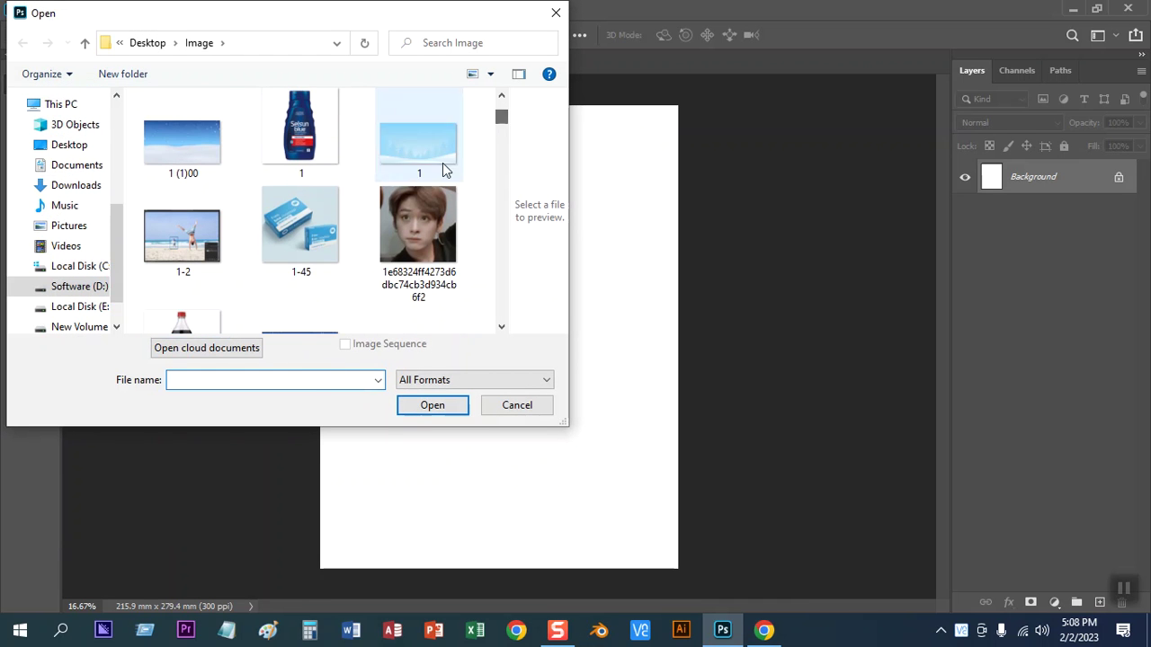
scroll(414, 209, "down", 1)
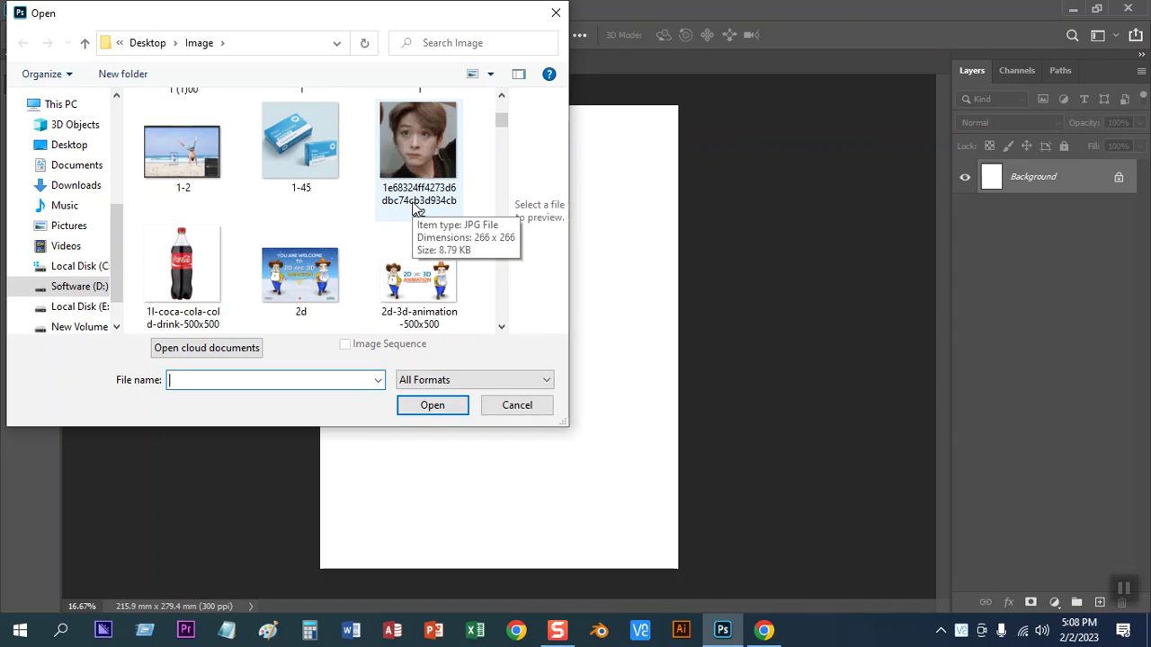
scroll(413, 209, "down", 1)
scroll(413, 208, "down", 1)
scroll(416, 208, "down", 2)
scroll(416, 209, "down", 2)
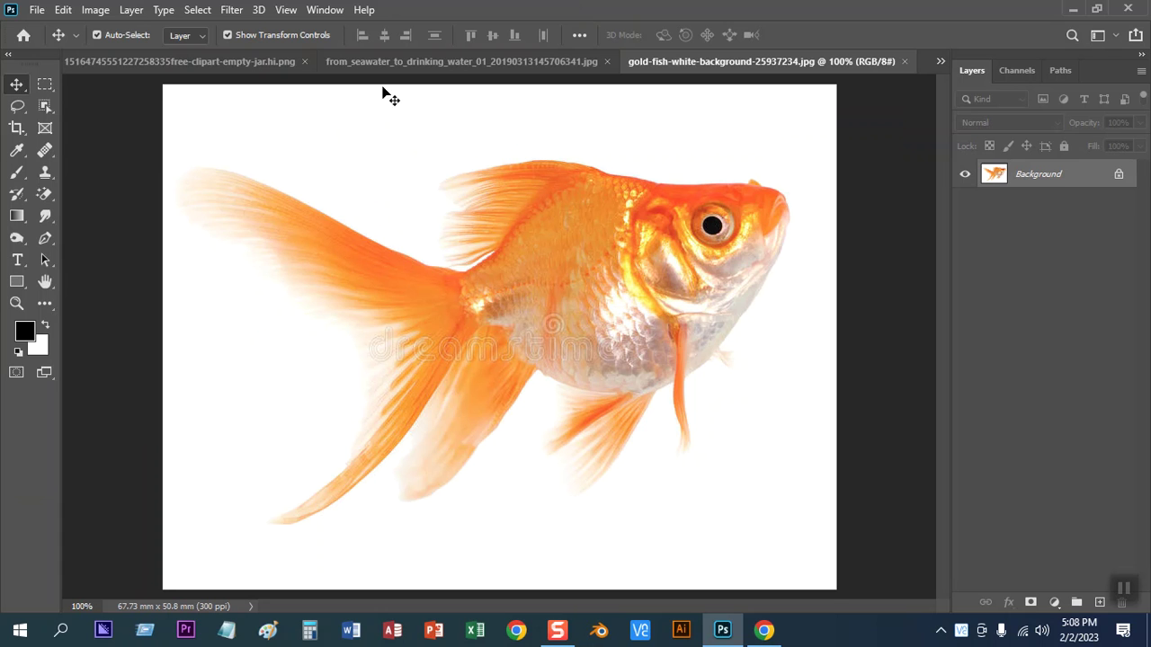
Select all of the seawater photo for copying, then close its document
left_click(936, 61)
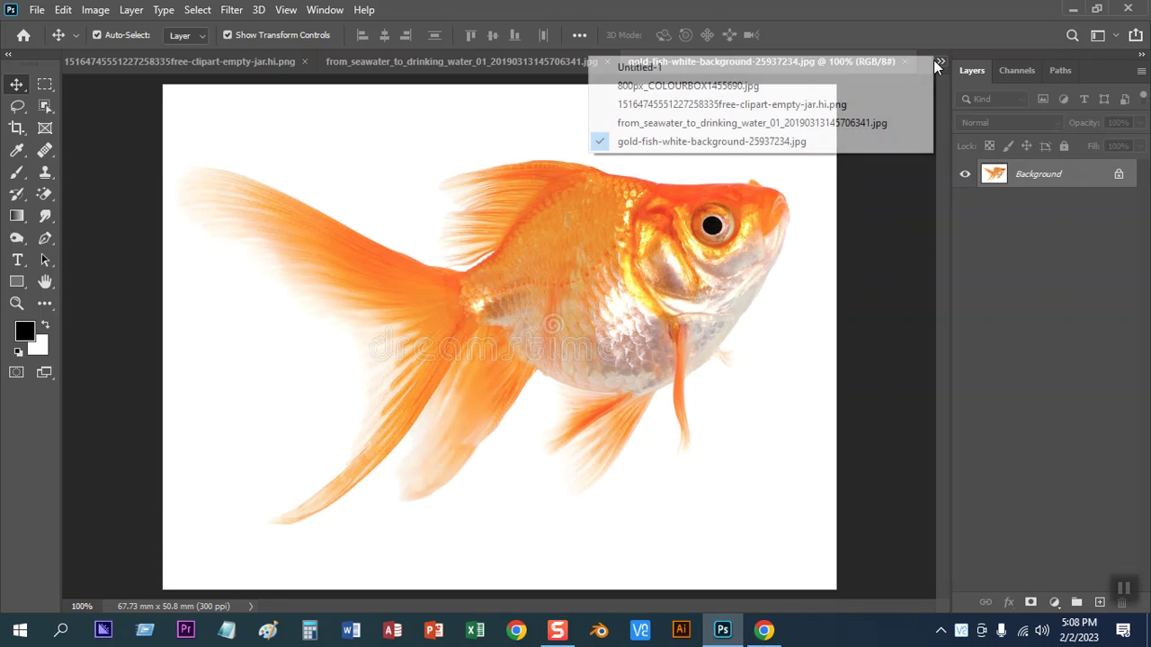
left_click(681, 85)
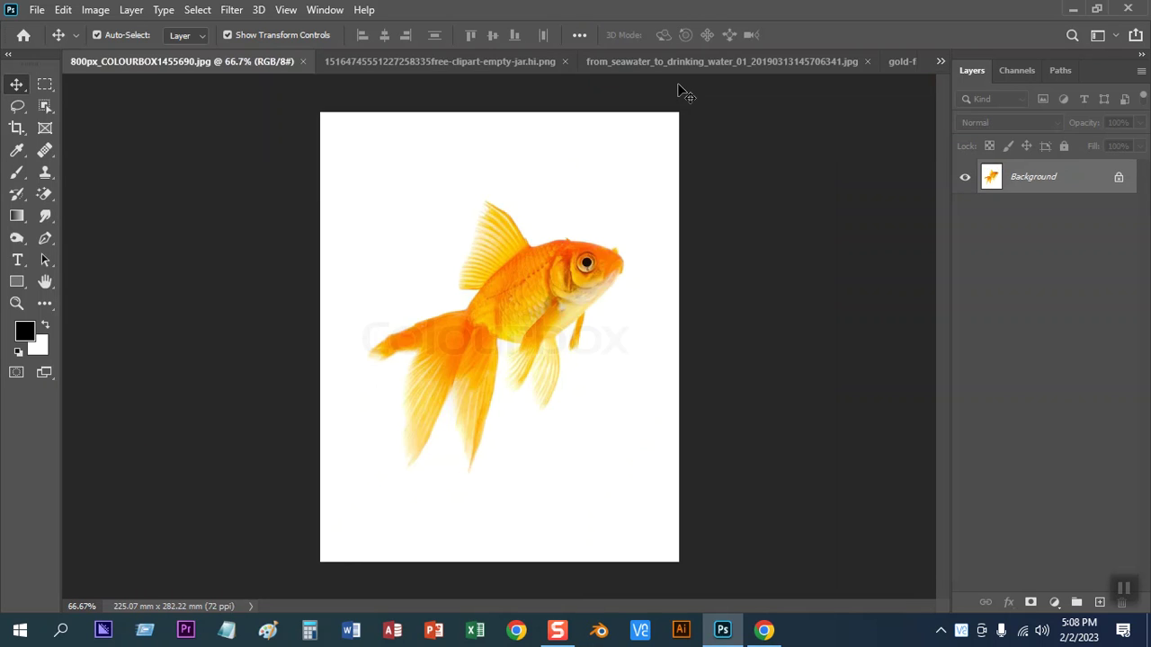
left_click(435, 63)
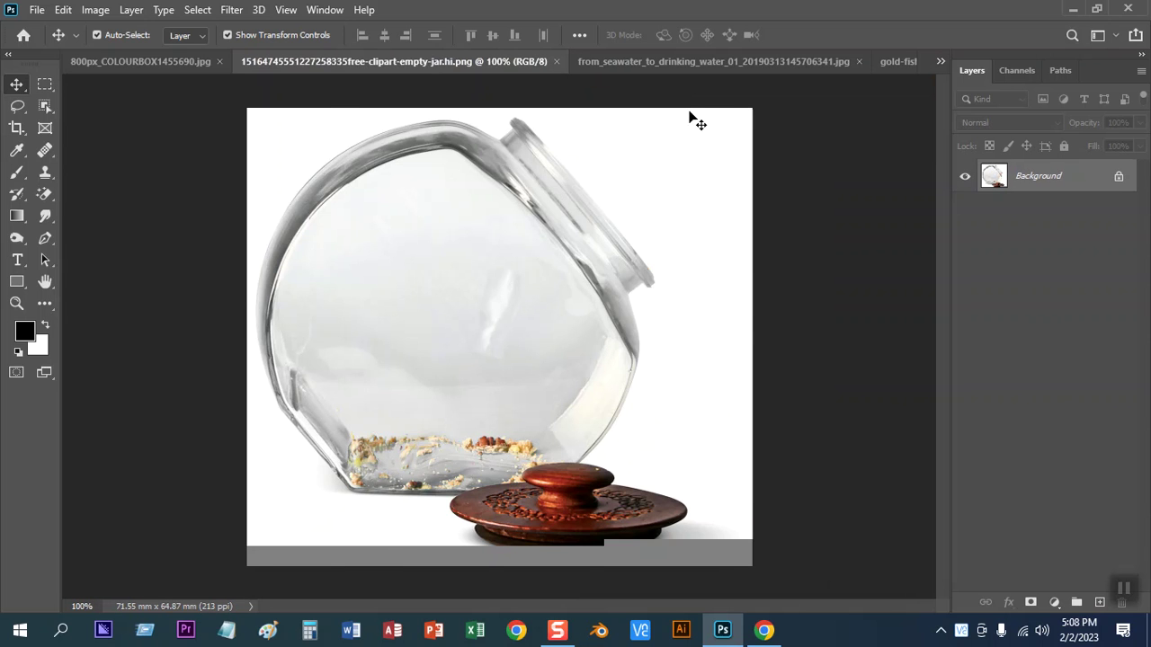
left_click(666, 62)
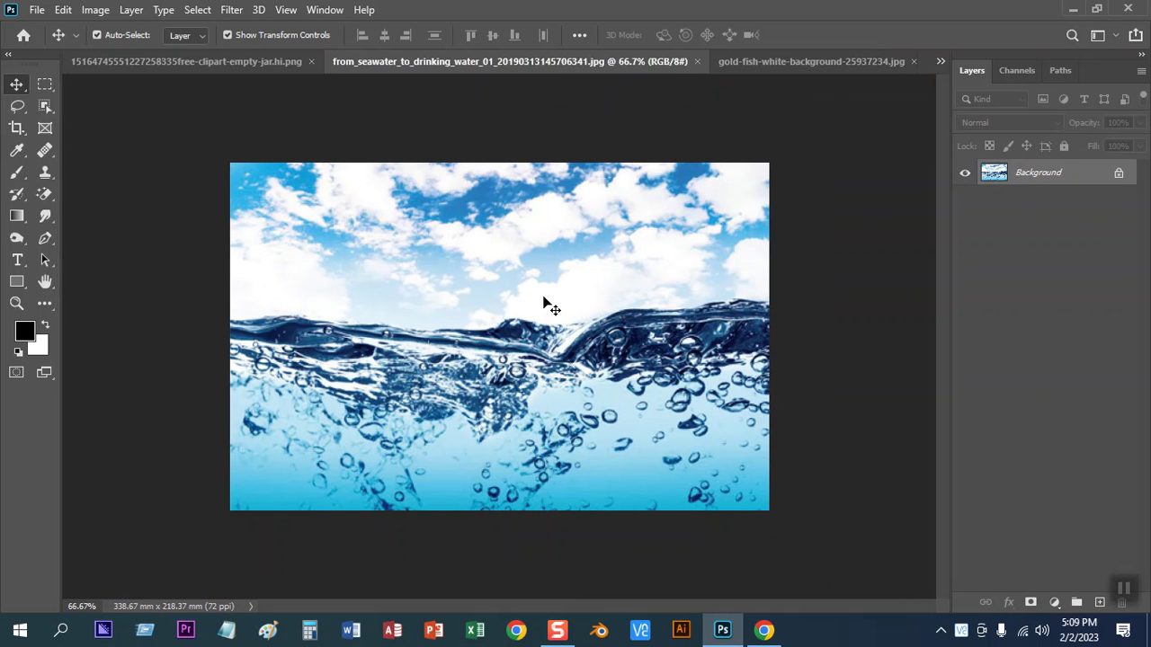
key("ctrl+a")
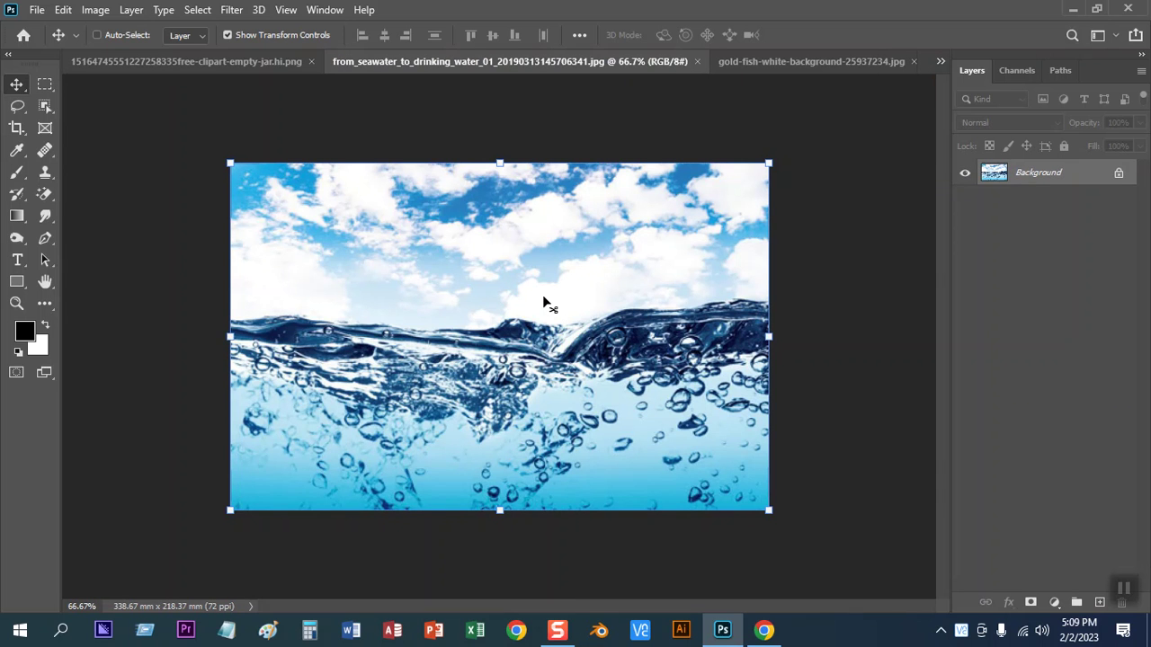
left_click(696, 63)
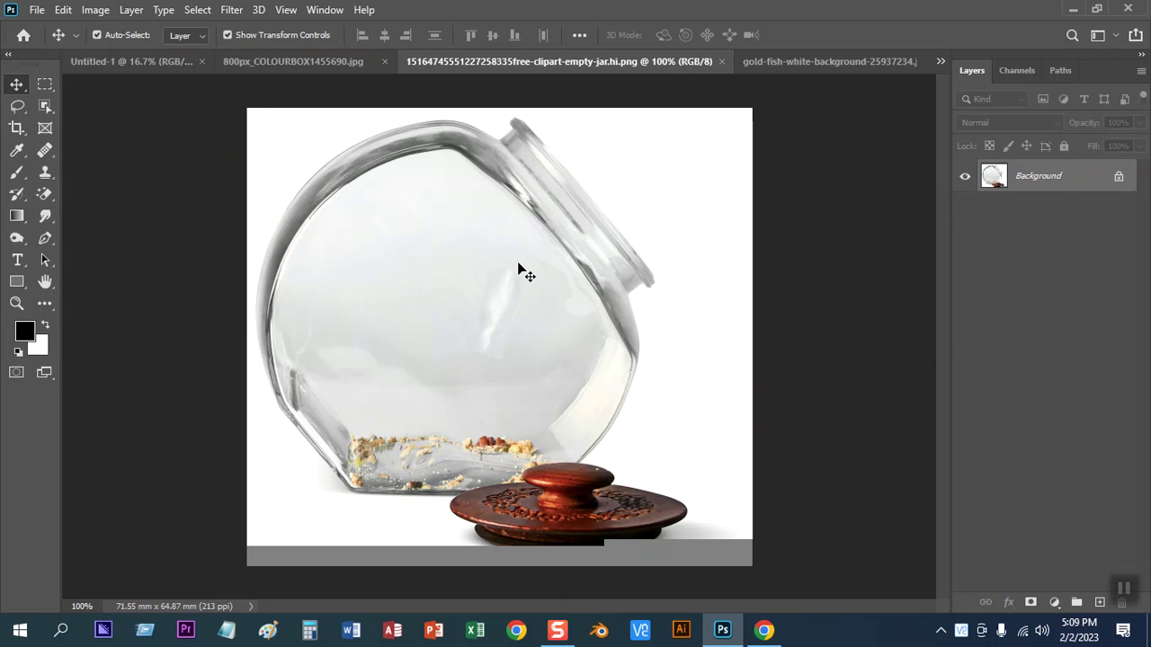
Paste the seawater into the jar document and scale and position it over the jar
key("ctrl+v")
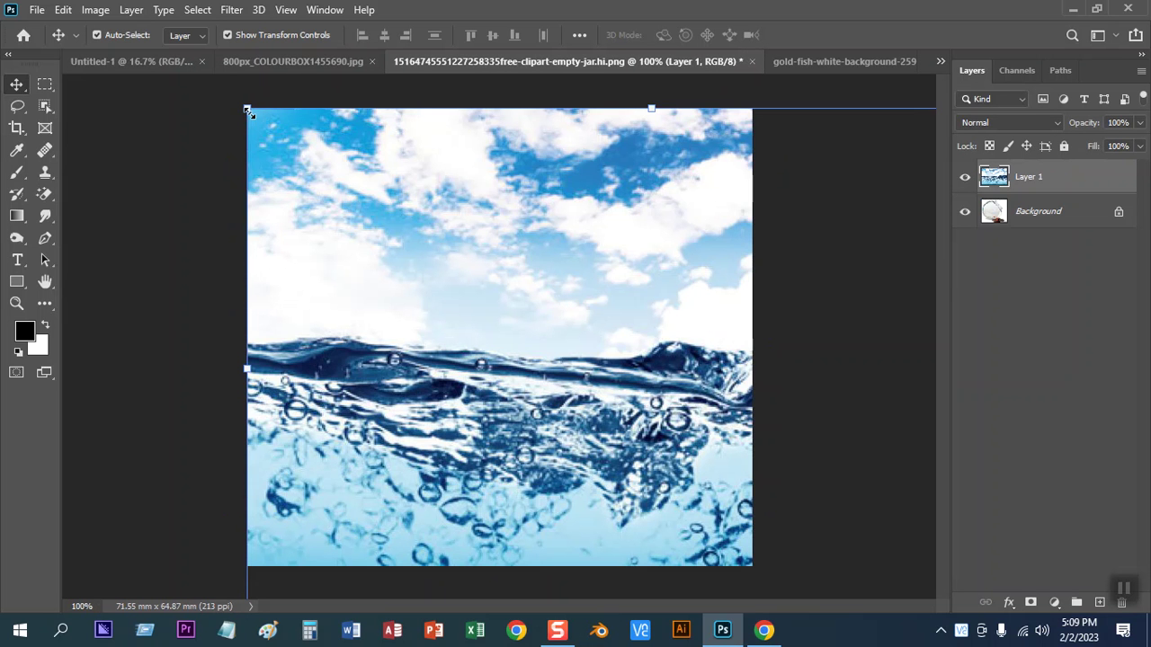
left_click_drag(250, 112, 385, 226)
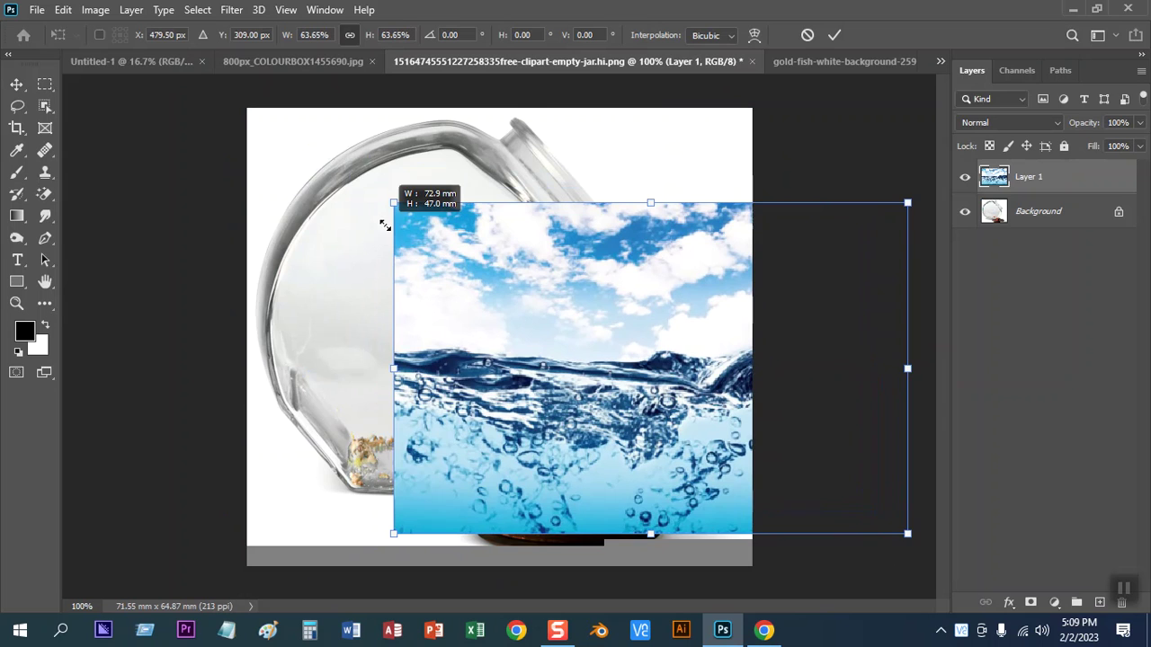
left_click_drag(550, 376, 360, 324)
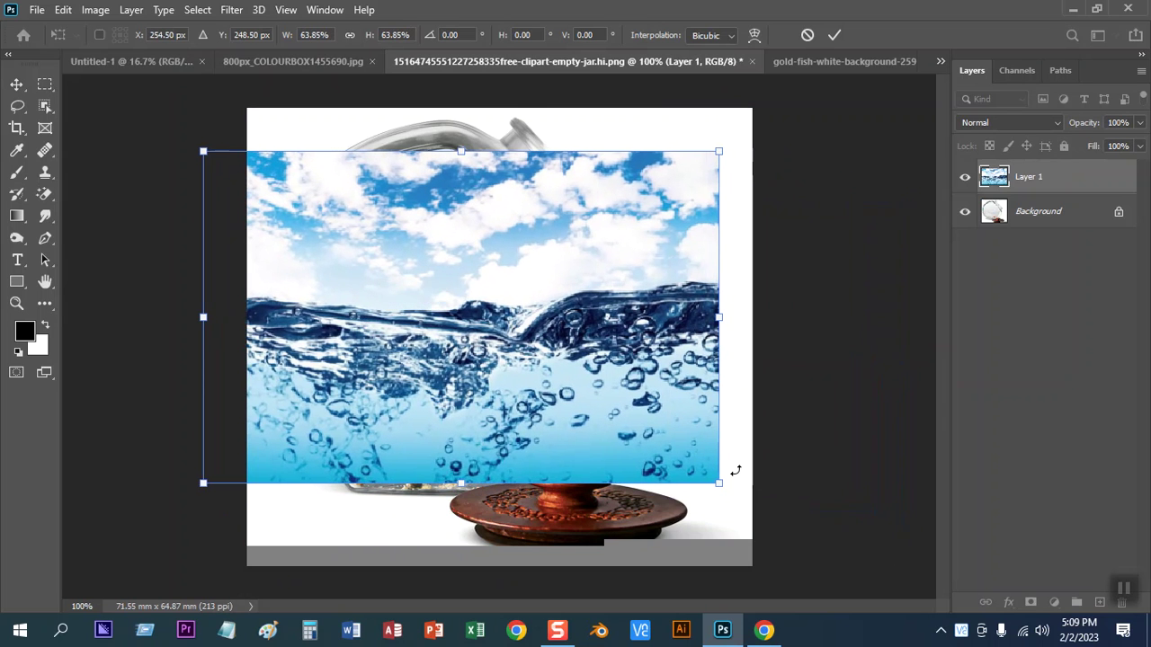
left_click_drag(719, 483, 785, 527, "alt")
left_click_drag(653, 477, 629, 446)
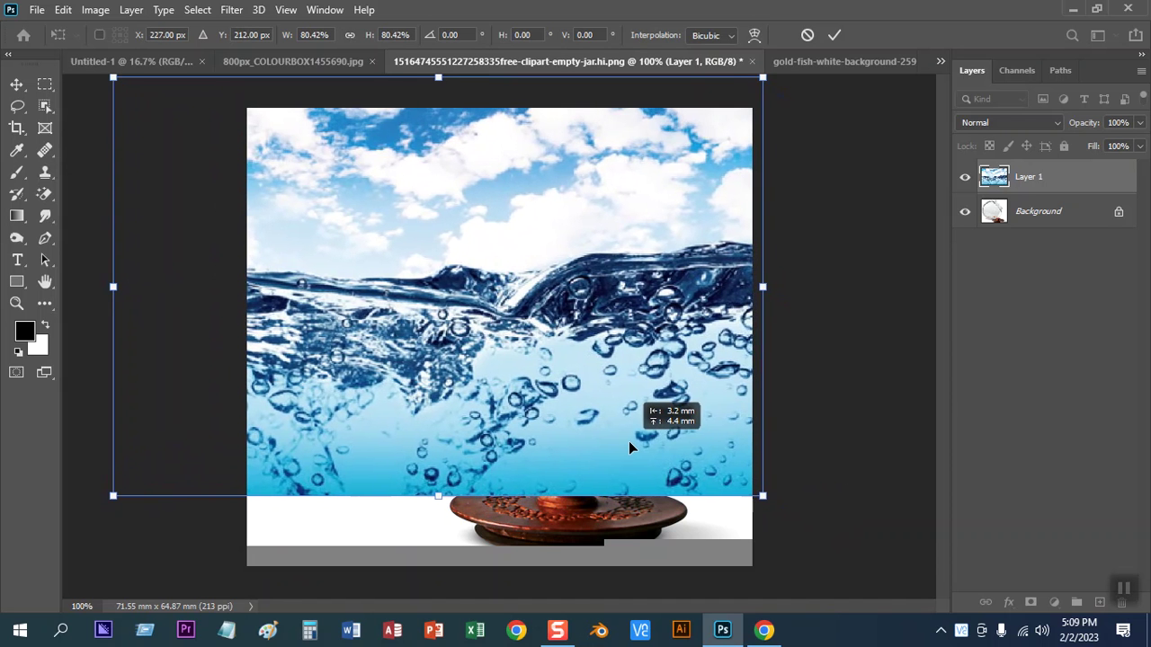
mouse_move(628, 447)
left_mouse_down()
mouse_move(675, 450)
mouse_move(708, 421)
mouse_move(716, 445)
left_mouse_up()
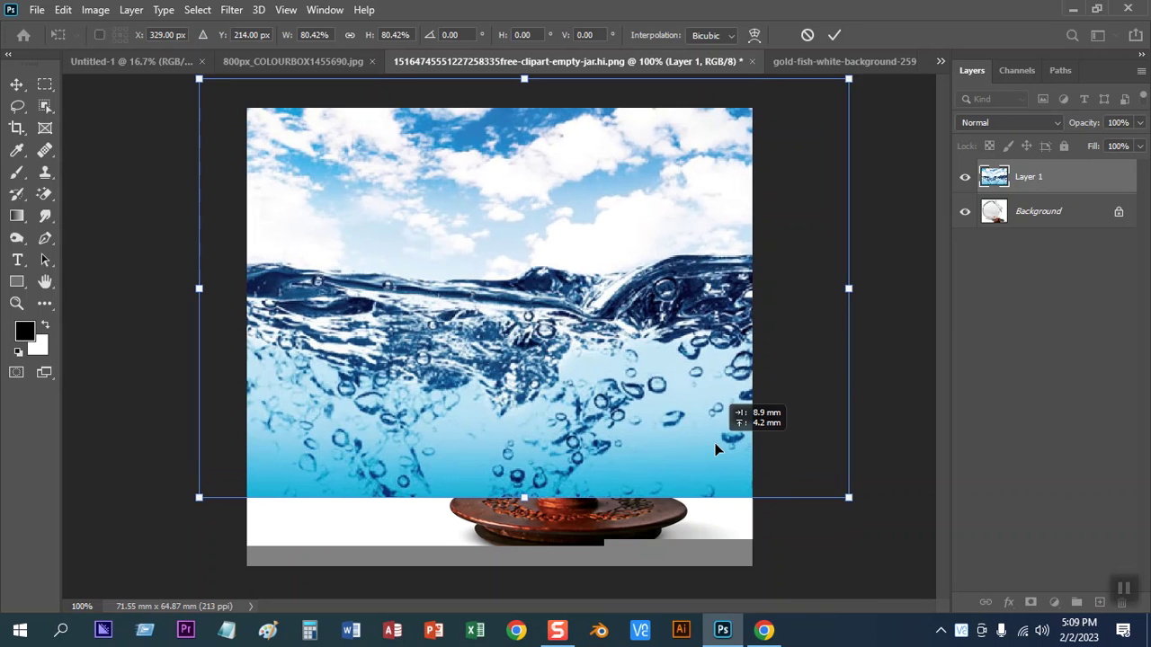
key("Return")
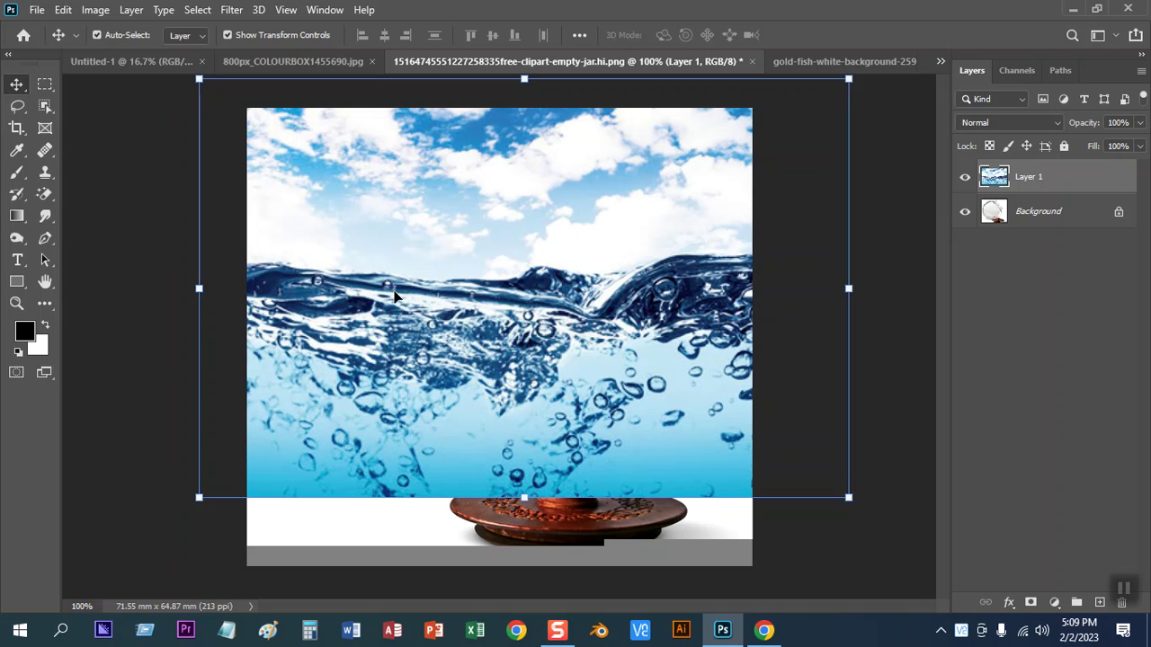
Duplicate the large goldfish photo's background to Layer 1 and hide the original
left_click(850, 61)
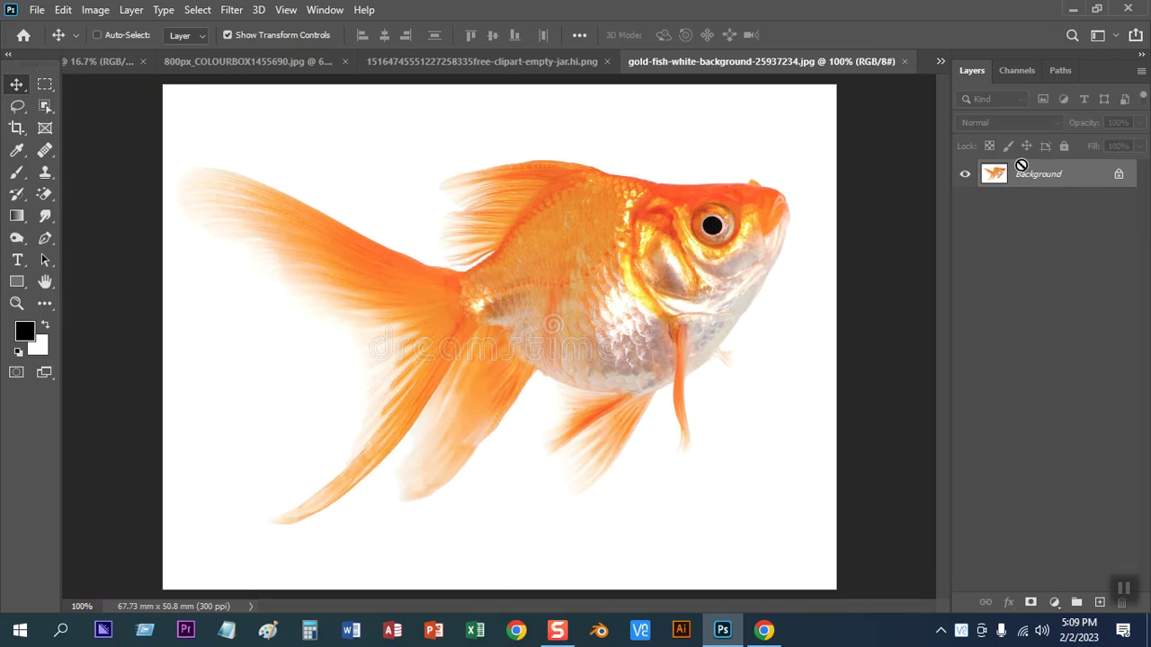
key("ctrl+j")
left_click(965, 212)
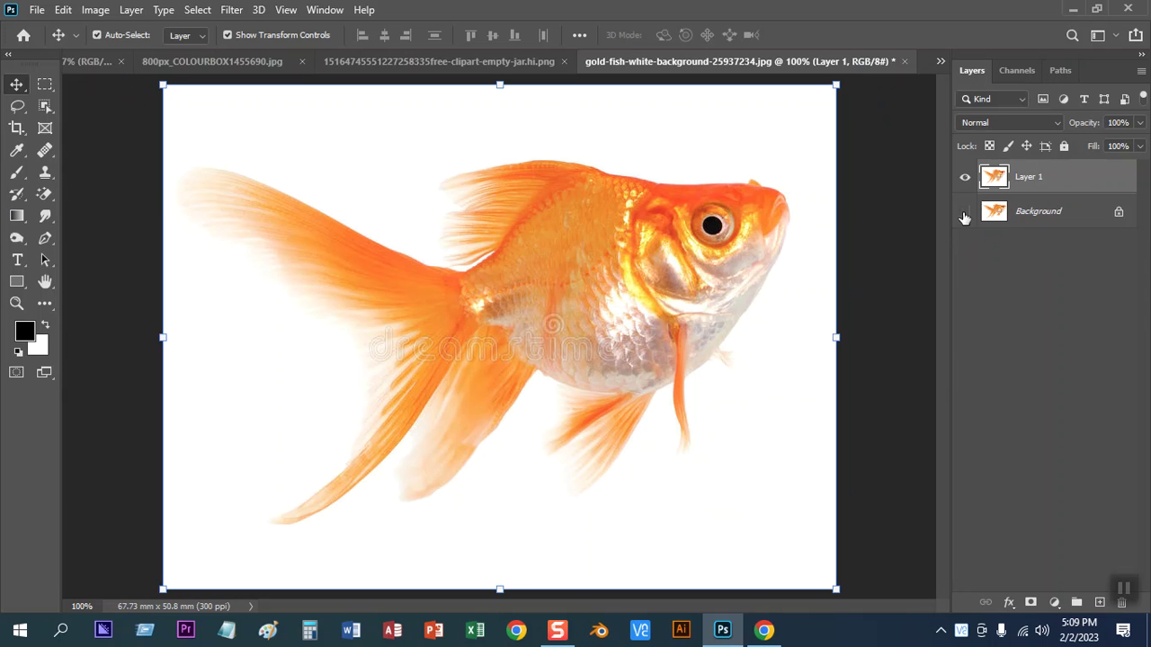
Erase the white background around the goldfish with the Magic Eraser
left_click(45, 194)
left_click(243, 173)
left_click(16, 84)
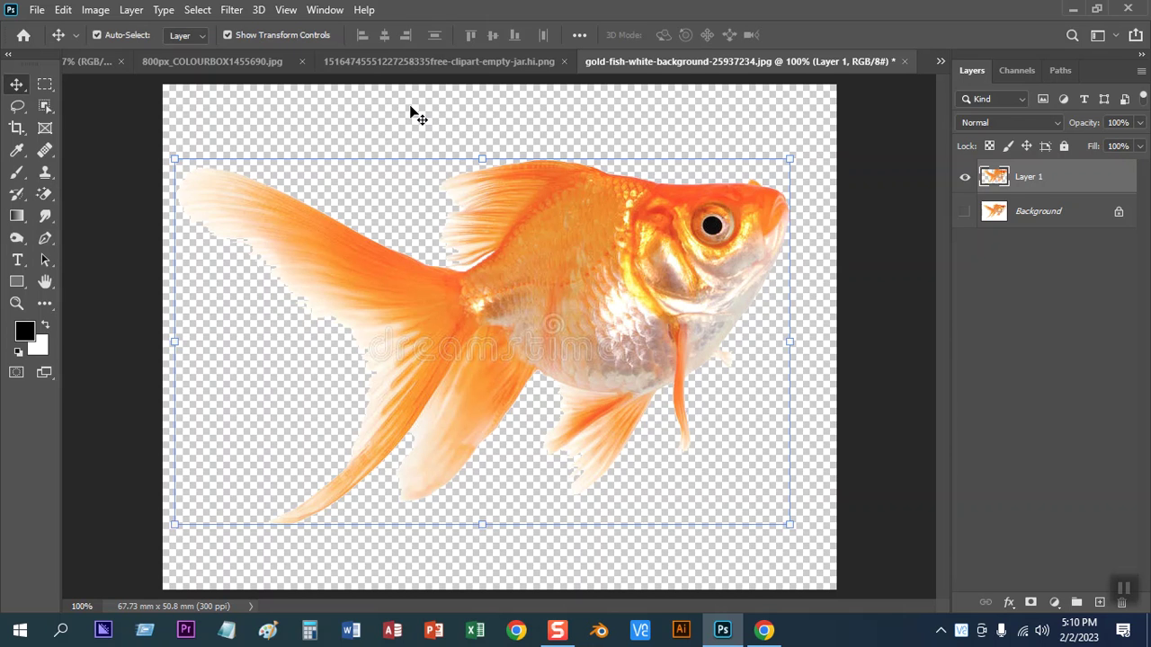
Hide the cut-out goldfish layer, show the Background again, and return to the jar document
left_click(965, 177)
left_click(965, 212)
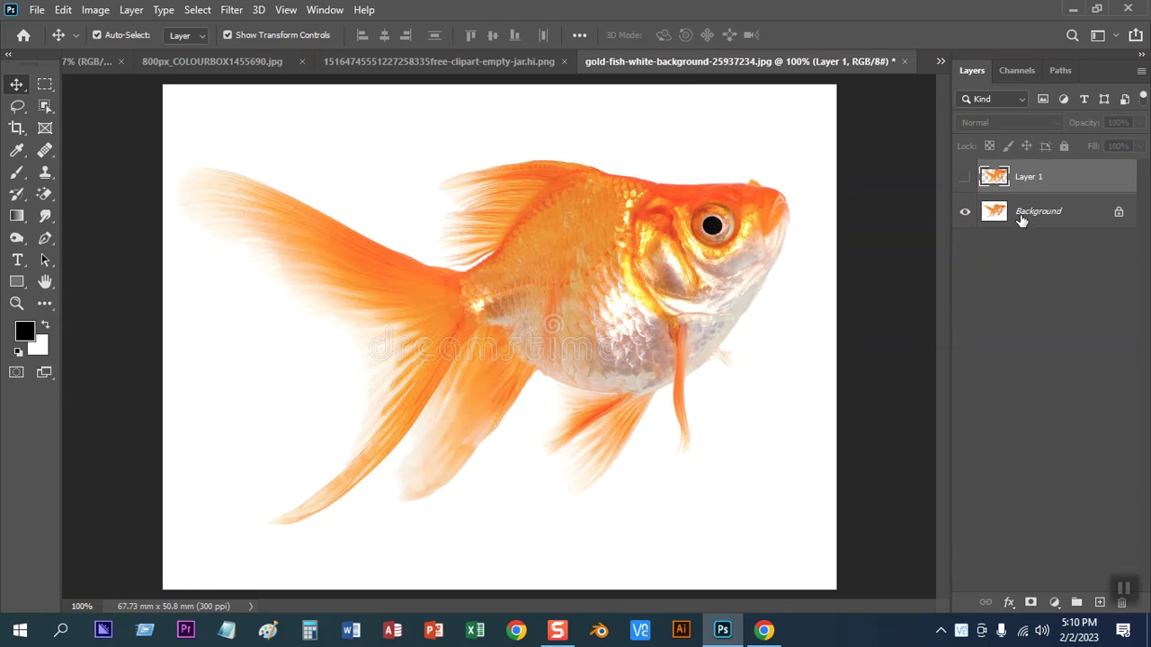
left_click(1020, 223)
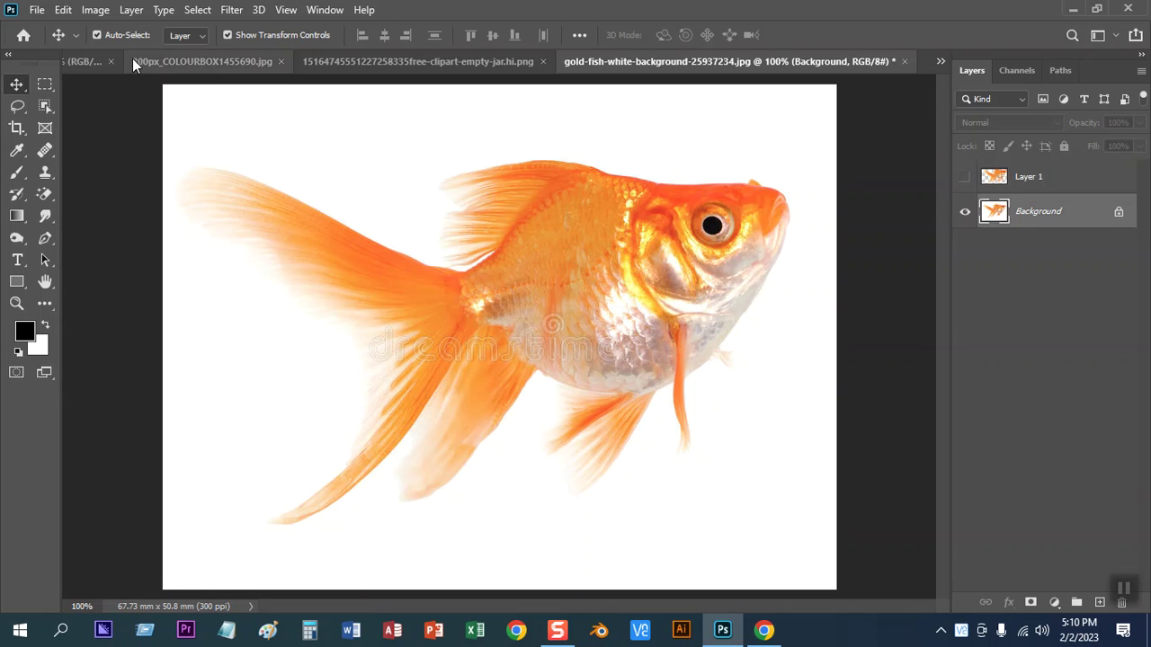
left_click(88, 59)
left_click(327, 62)
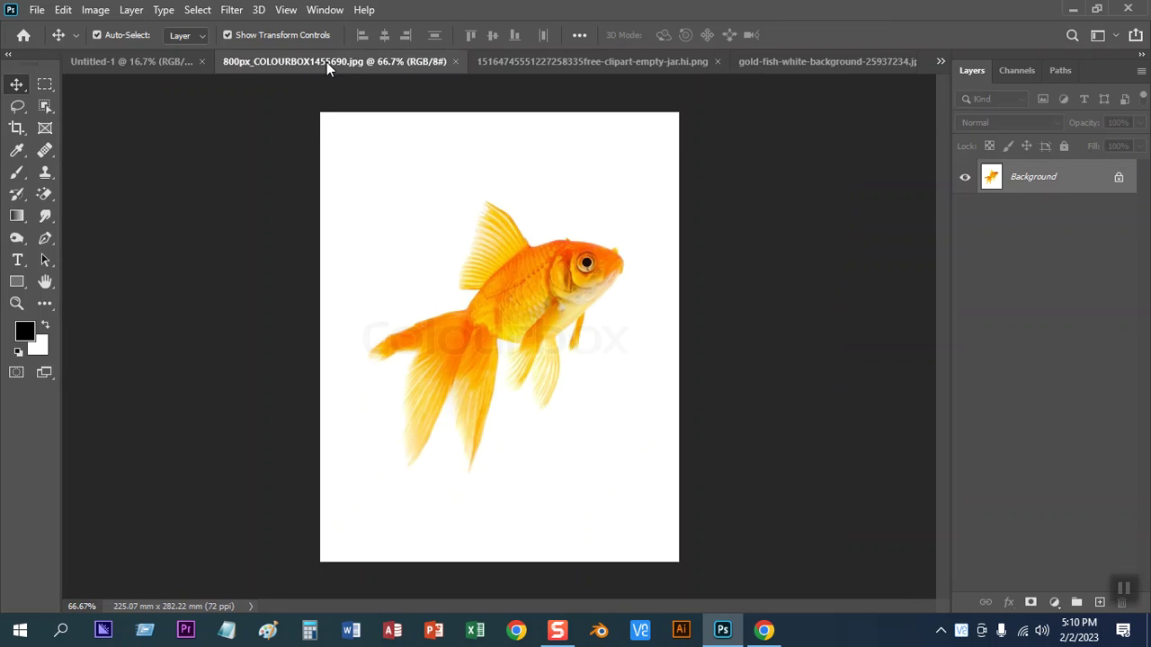
left_click(504, 59)
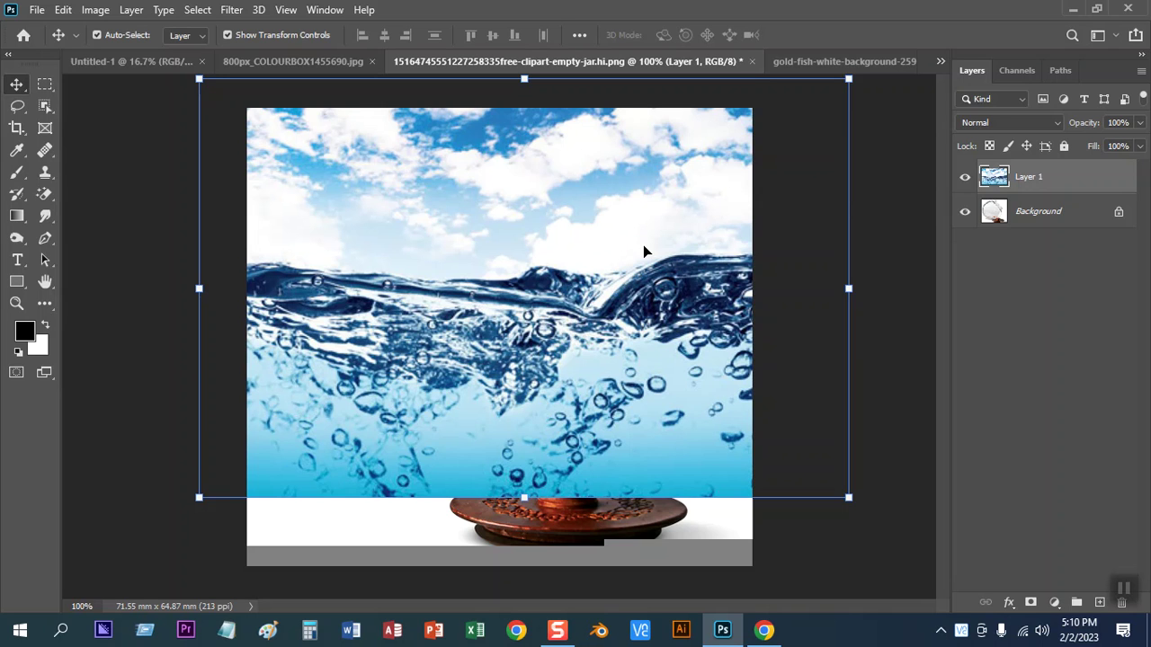
left_click(881, 349)
Cycle through the document tabs to the jar-and-water document and float the Layers panel
left_click(817, 405)
left_click(876, 68)
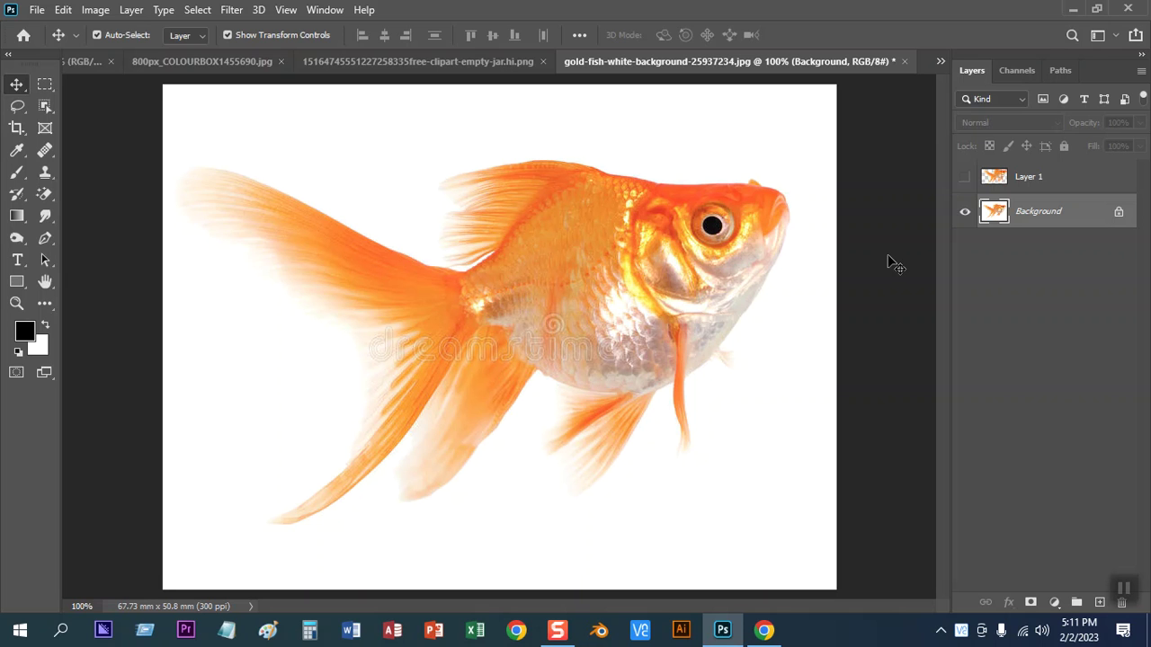
left_click(89, 61)
left_click(268, 61)
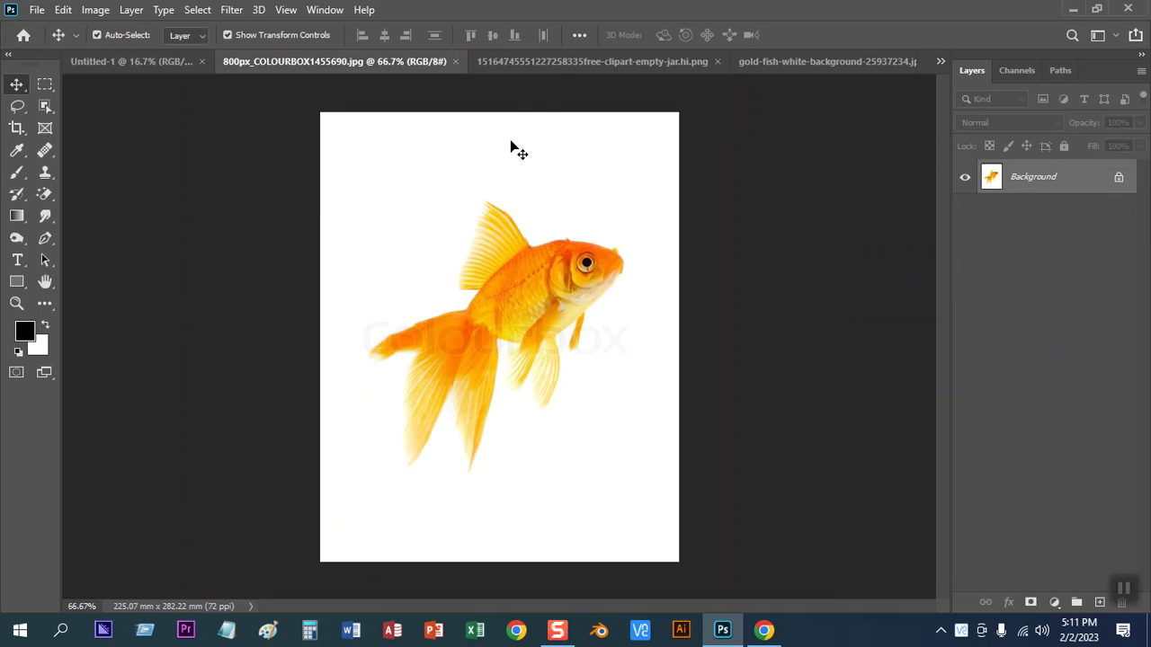
left_click(554, 61)
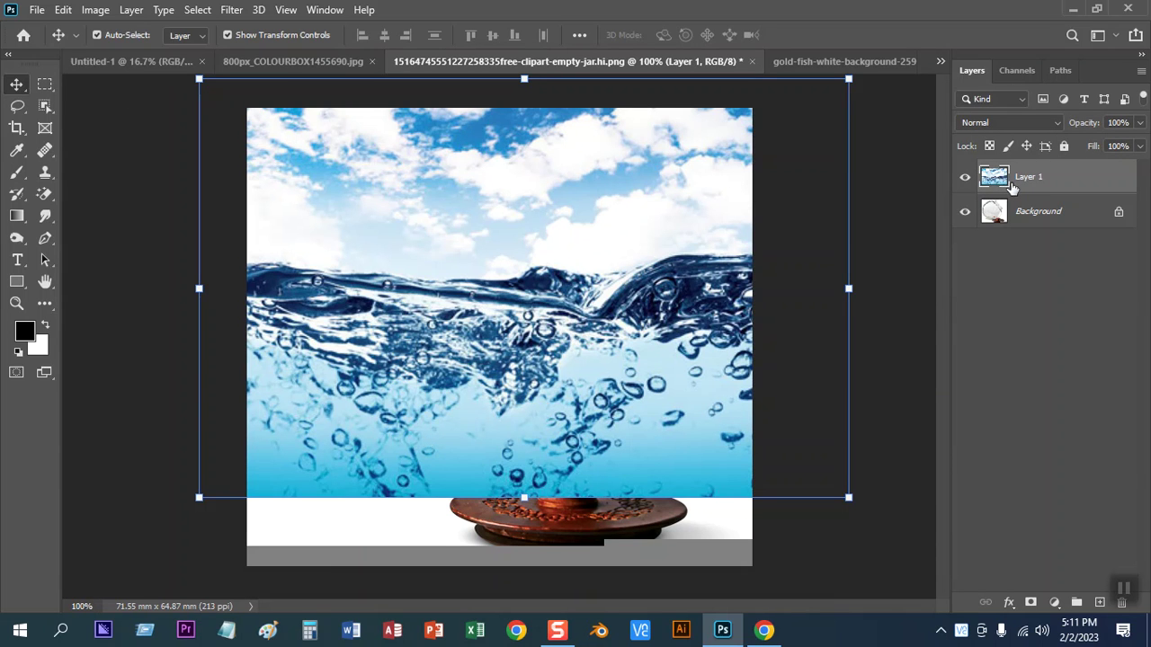
left_click_drag(1030, 70, 794, 25)
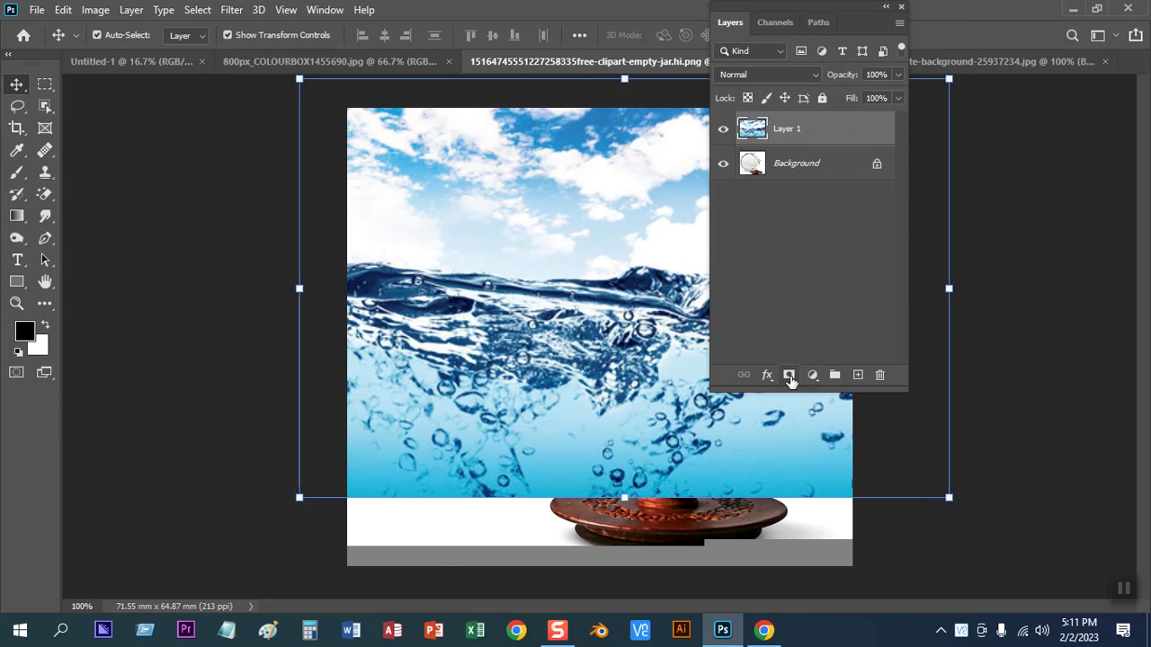
Add a layer mask to Layer 1, then replace it with a black hide-all mask
left_click(790, 379)
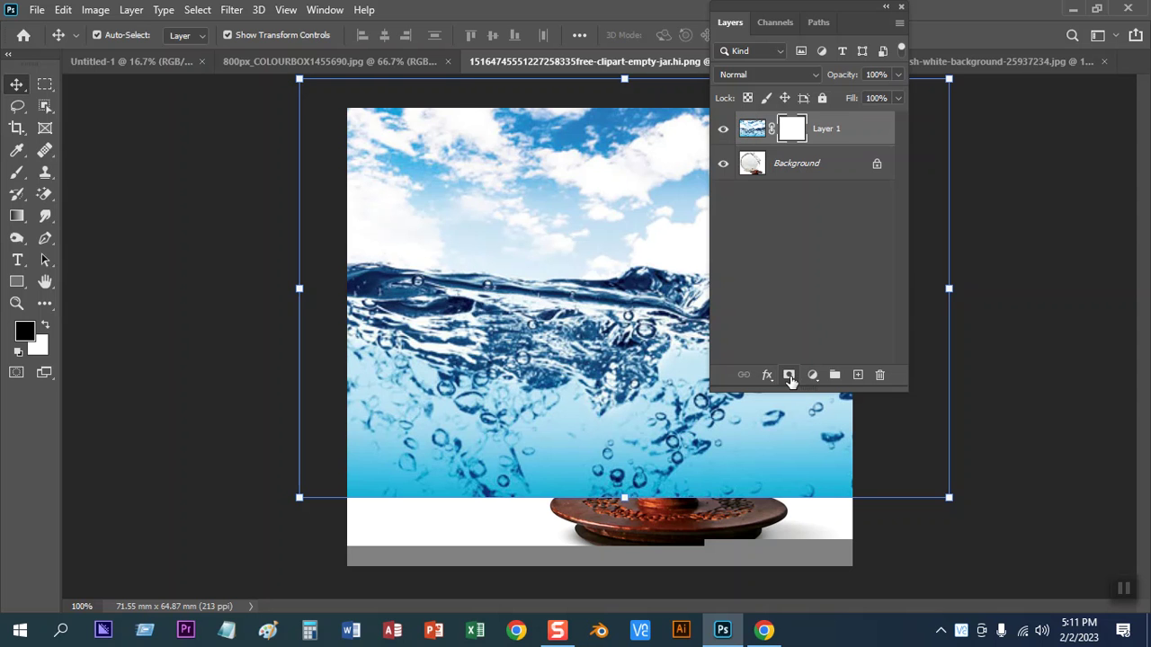
left_click_drag(769, 8, 969, 27)
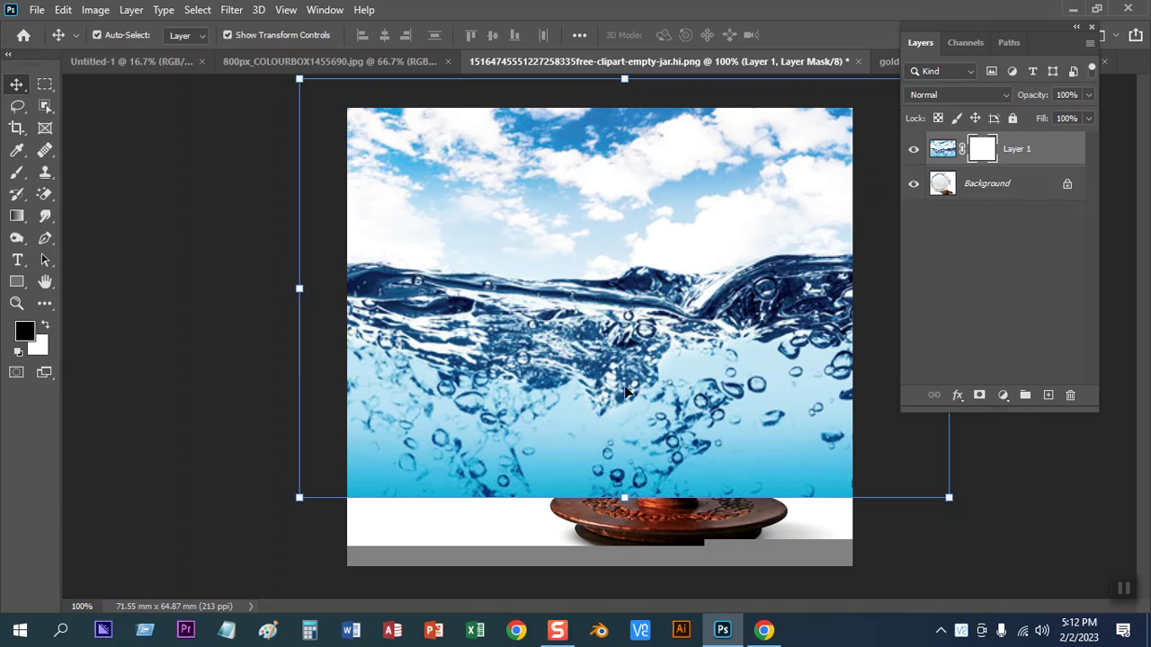
right_click(986, 155)
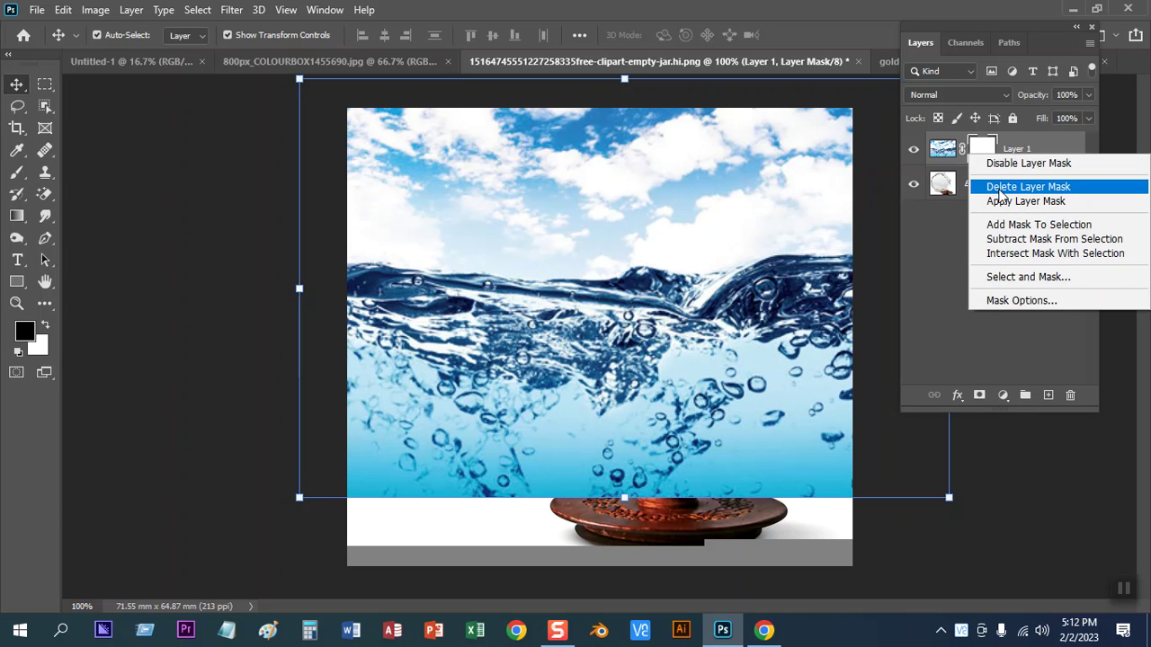
left_click(1000, 186)
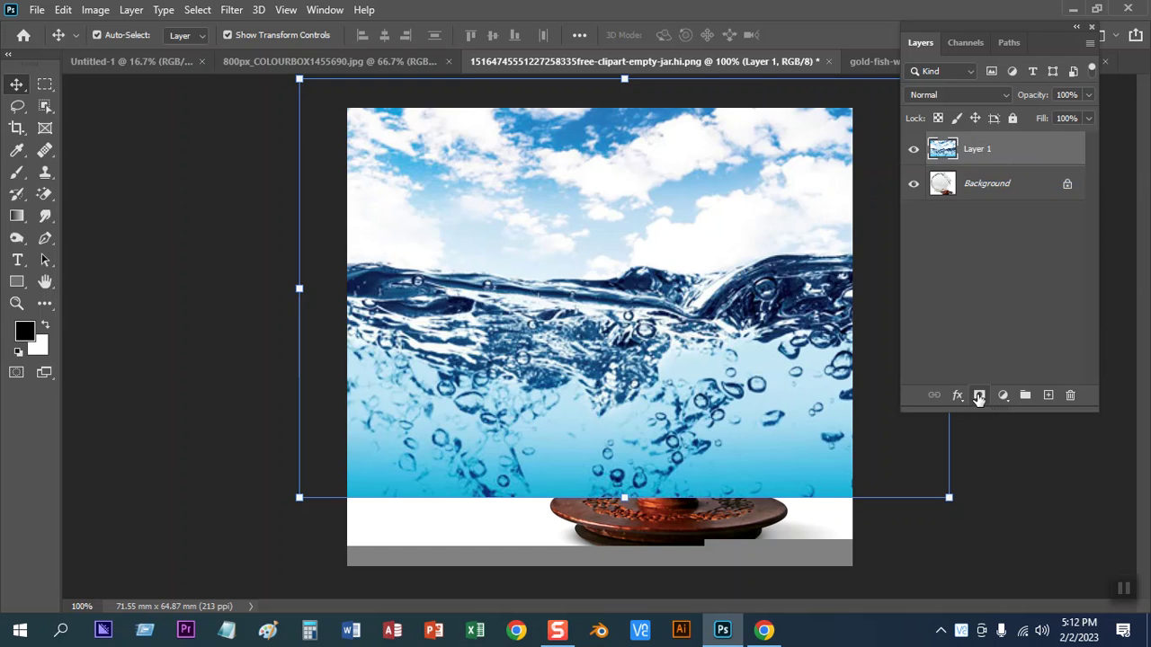
left_click(979, 399, "alt")
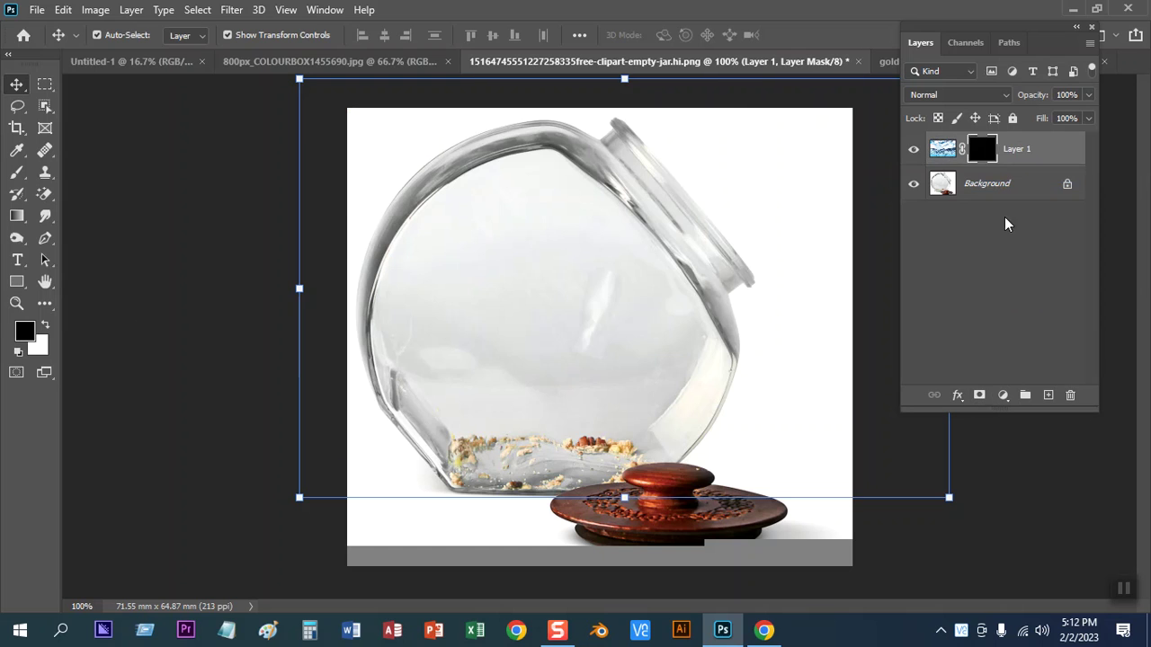
Replace the black mask with a fresh white reveal-all mask and dock the Layers panel
left_click(45, 327)
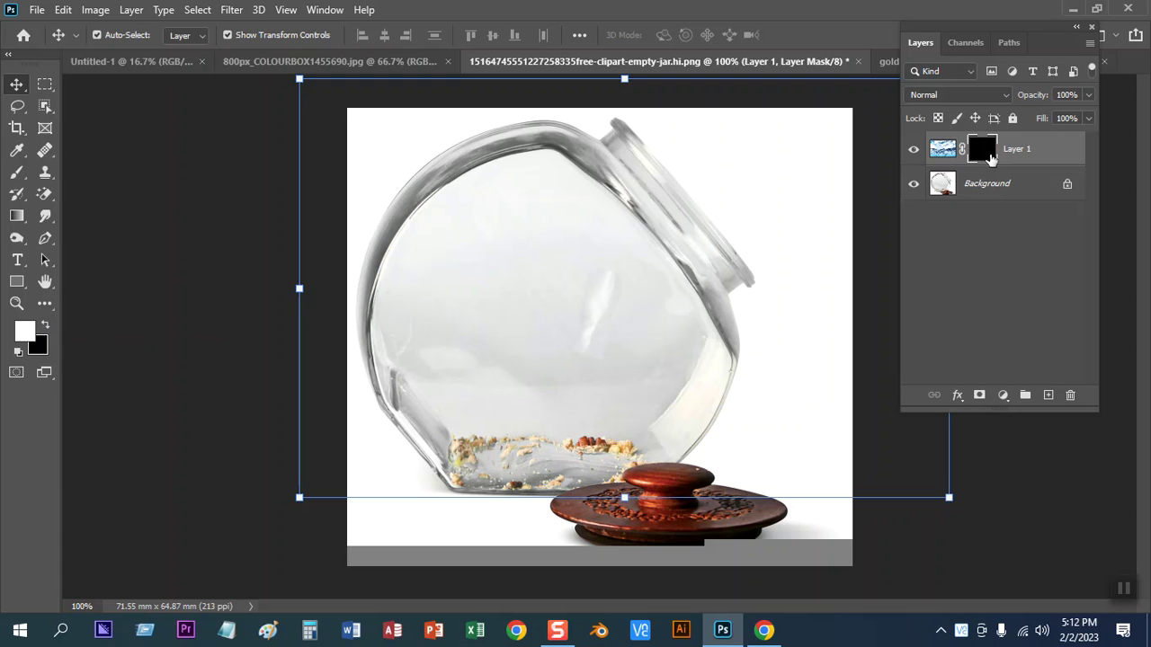
left_click(45, 327)
right_click(980, 151)
left_click(1001, 181)
left_click(979, 396)
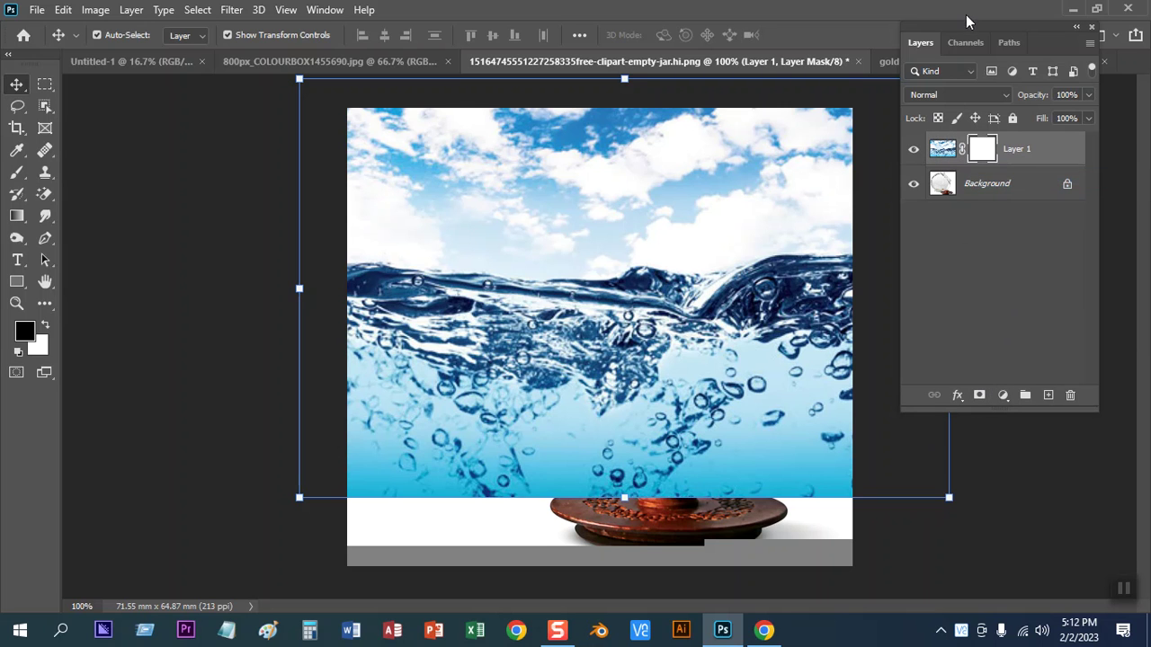
left_click_drag(970, 27, 1115, 297)
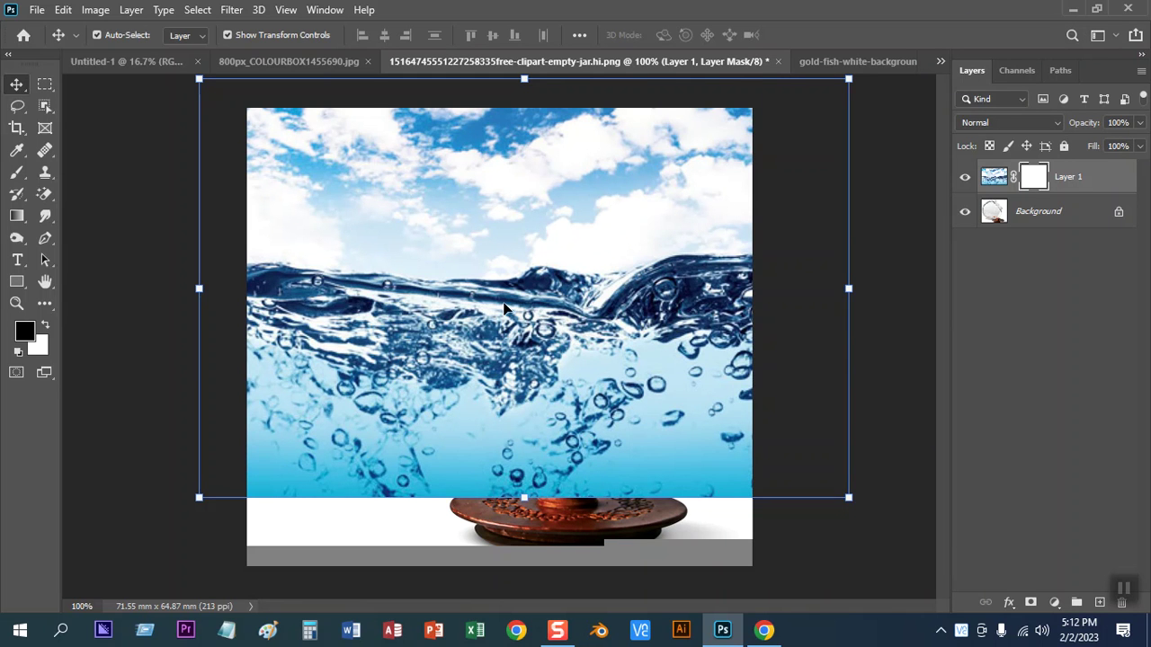
Lower Layer 1 to 49% opacity and set up a 29 px round brush
left_click(1140, 123)
left_click_drag(1138, 145, 1098, 146)
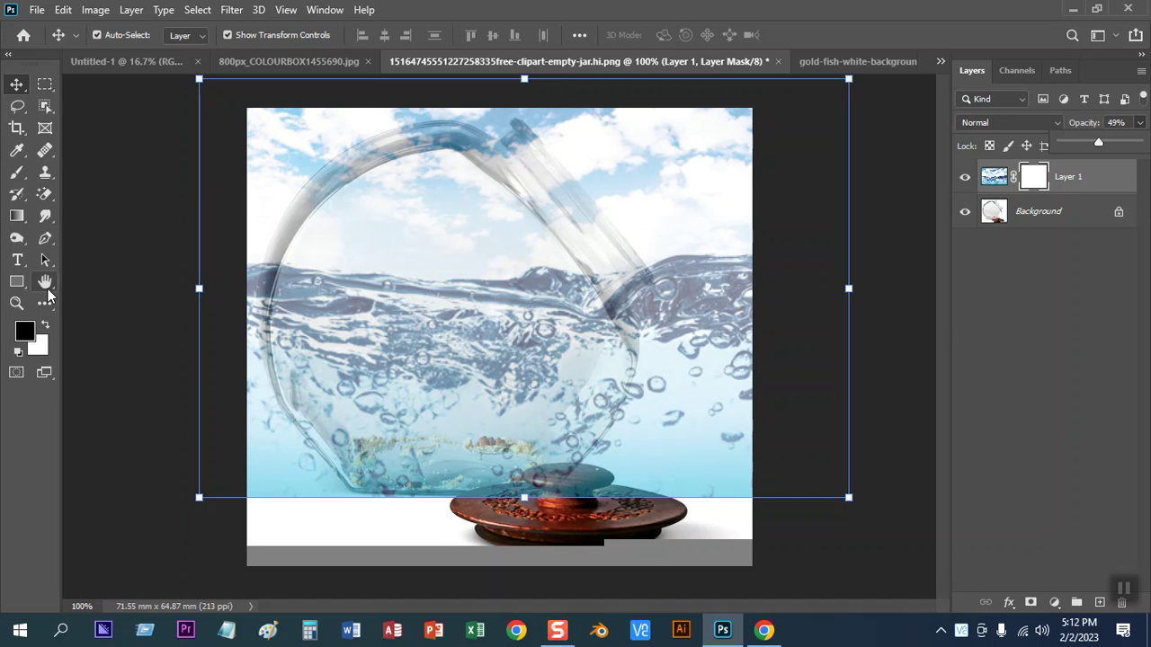
left_click(18, 174)
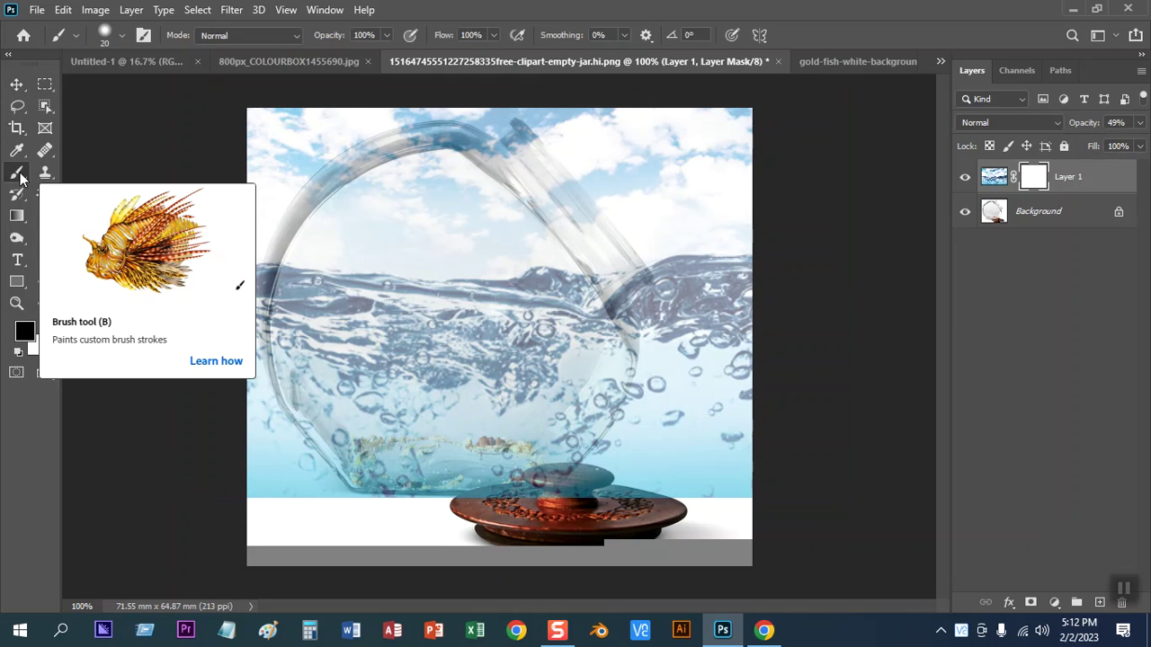
left_click(124, 35)
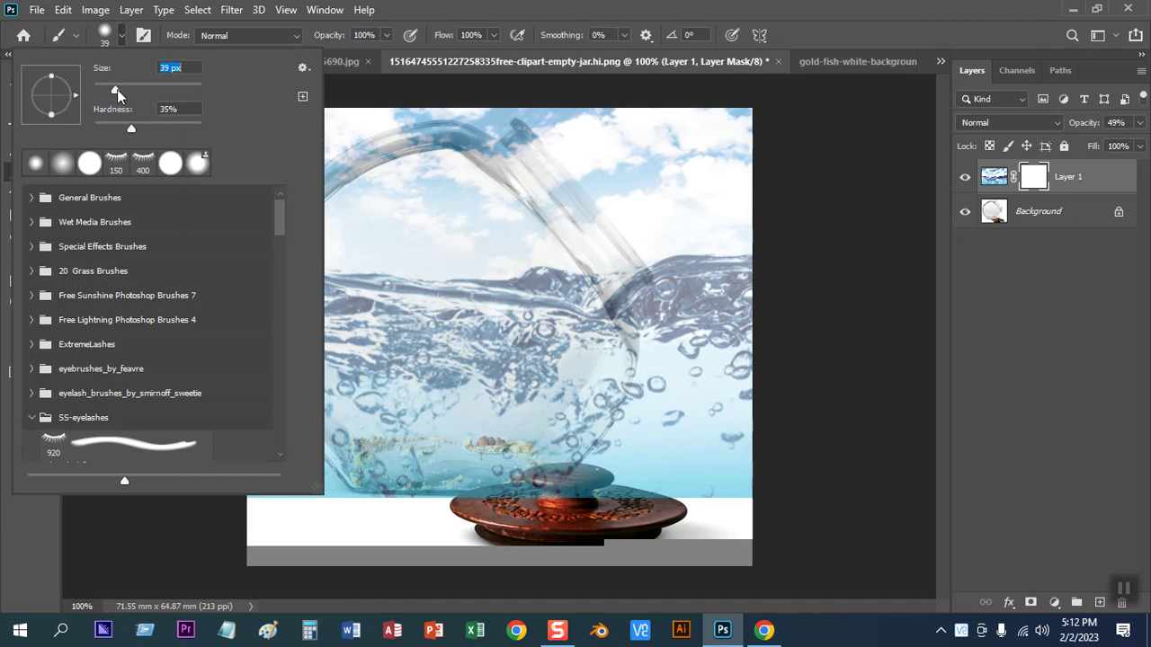
left_click_drag(117, 89, 109, 90)
left_click(63, 163)
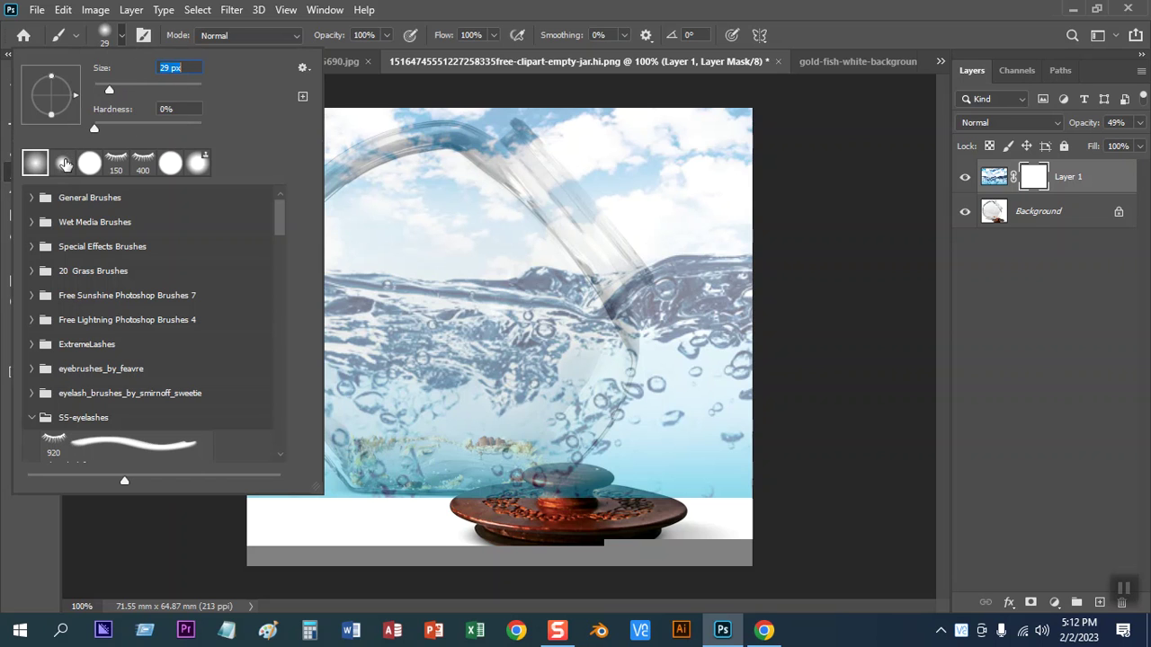
left_click(64, 164)
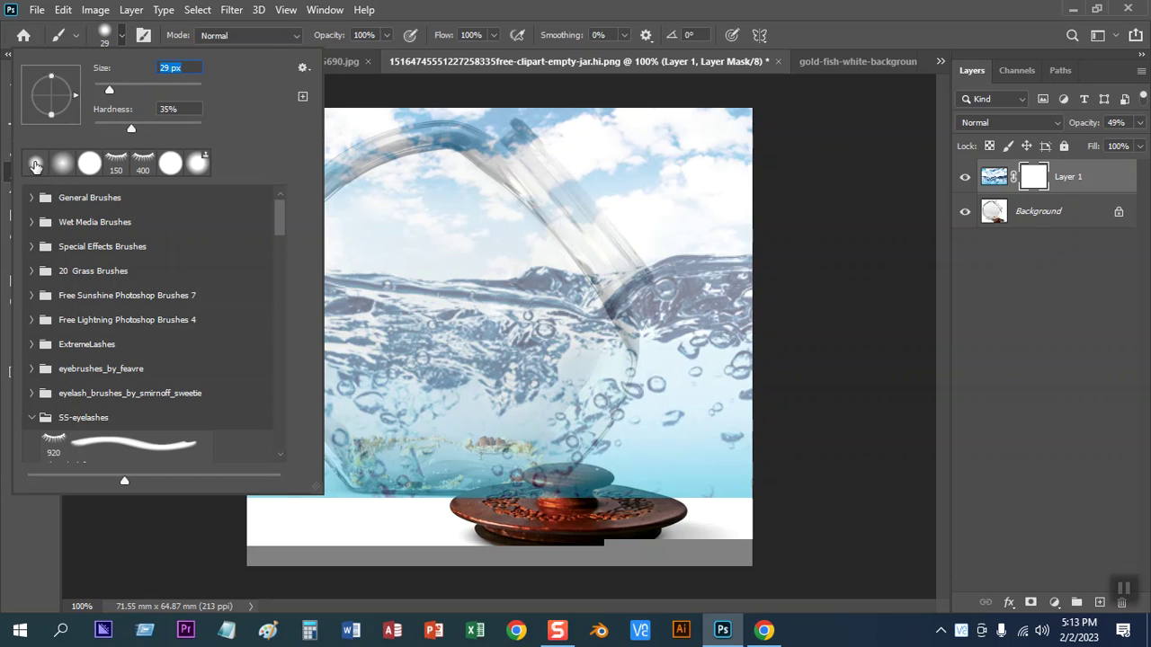
left_click(117, 38)
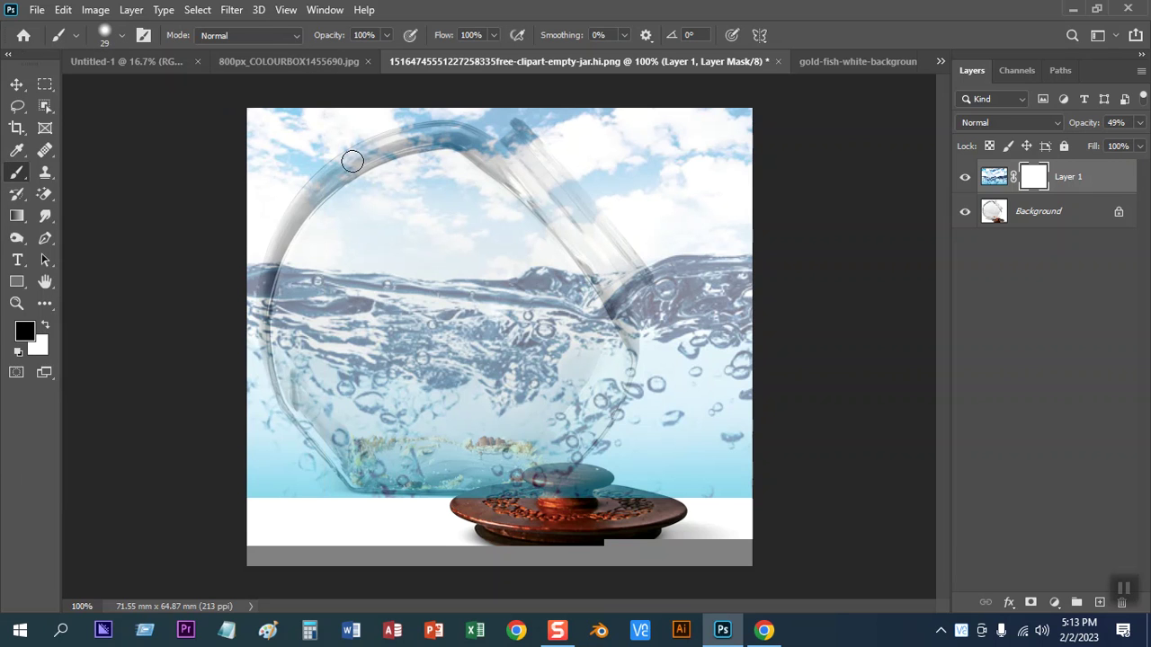
Paint black on the Layer 1 mask around the jar's edges and rim, then restore 100% opacity
key("bracketright")
key("bracketright")
key("bracketright")
key("bracketright")
key("bracketright")
key("bracketright")
key("bracketright")
key("bracketleft")
key("bracketleft")
key("bracketleft")
key("bracketleft")
key("bracketright")
mouse_move(243, 155)
left_mouse_down()
mouse_move(342, 102)
mouse_move(381, 116)
mouse_move(269, 192)
mouse_move(231, 249)
mouse_move(238, 261)
left_mouse_up()
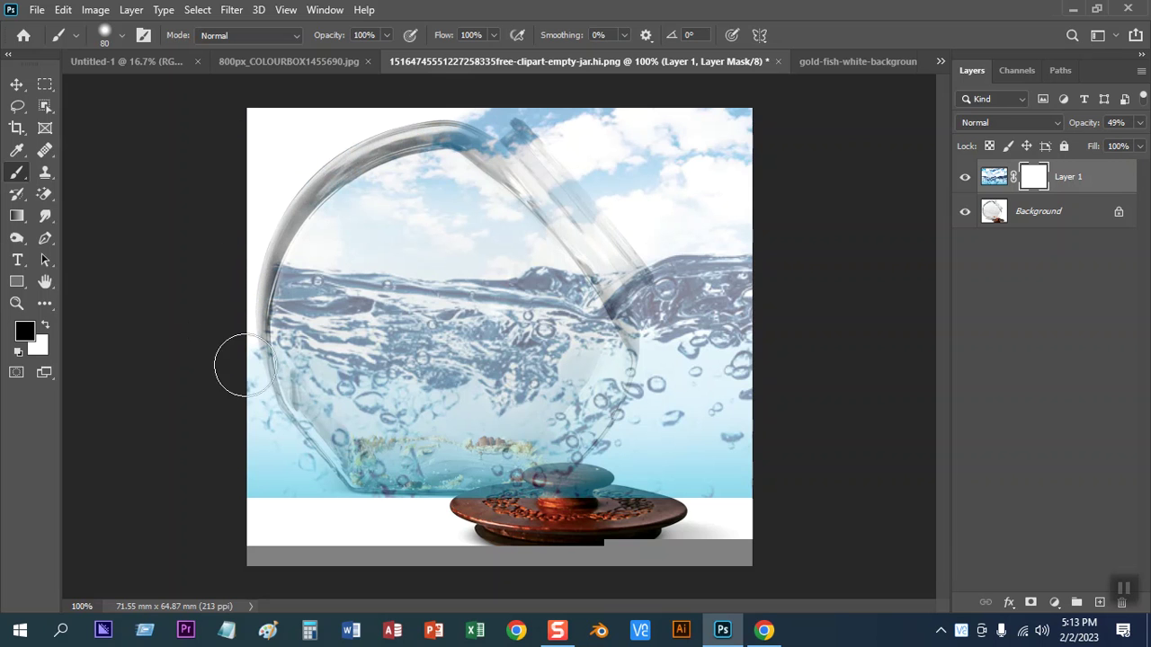
mouse_move(239, 404)
left_mouse_down()
mouse_move(286, 473)
mouse_move(249, 501)
left_mouse_up()
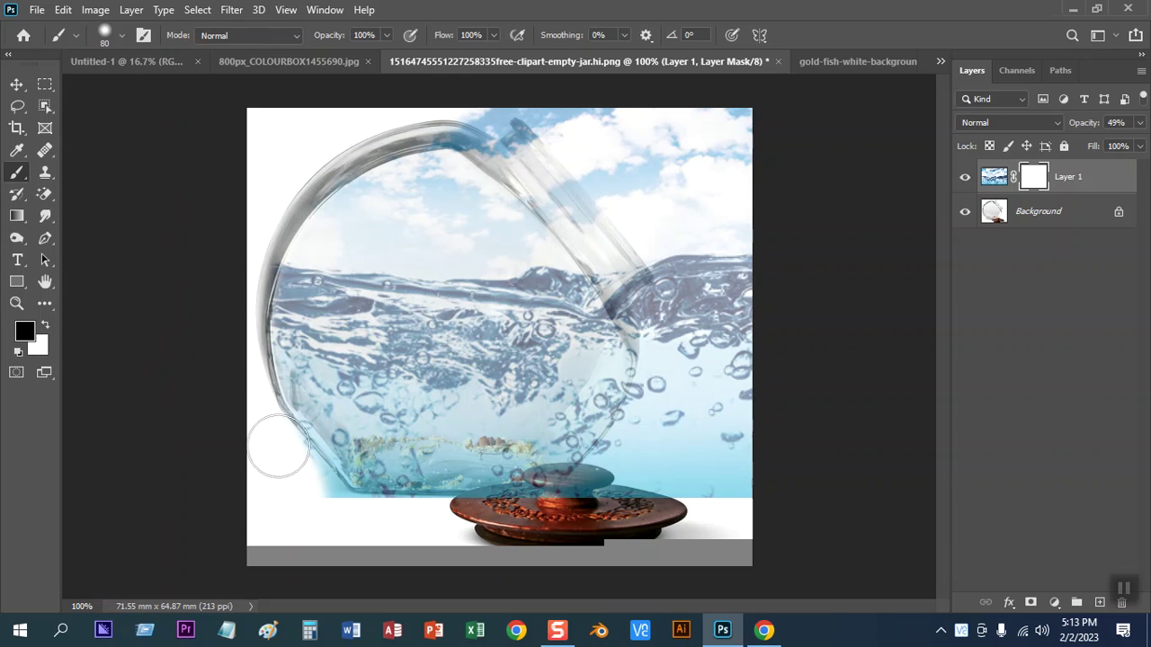
left_click_drag(269, 437, 330, 495)
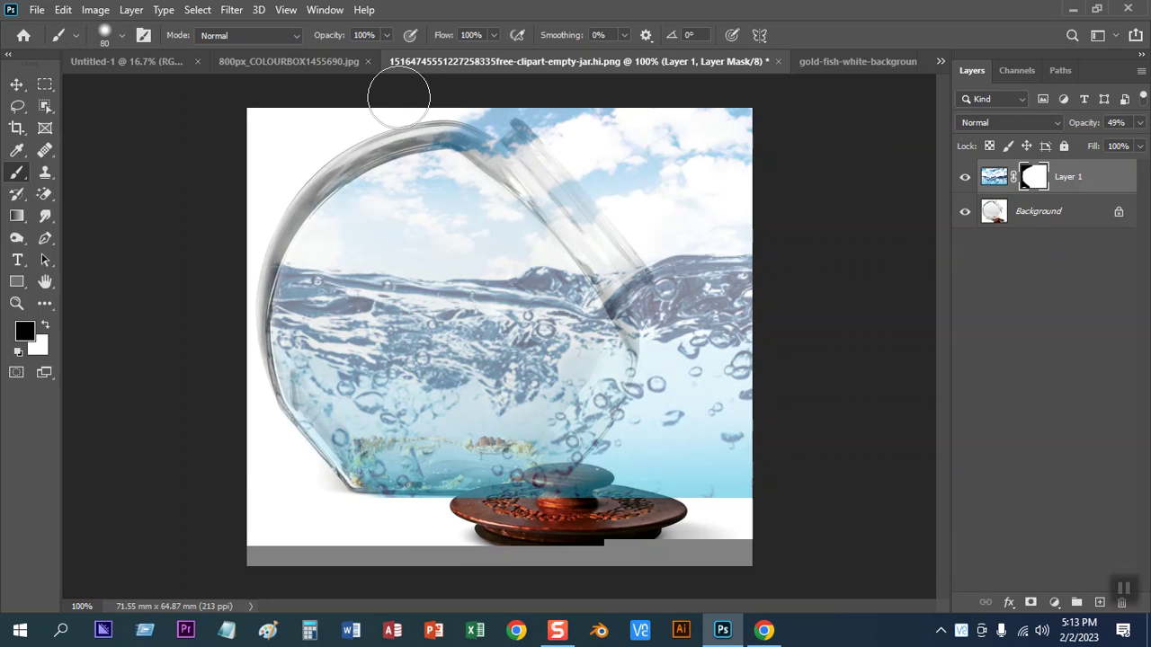
mouse_move(398, 98)
left_mouse_down()
mouse_move(338, 204)
mouse_move(386, 238)
mouse_move(748, 236)
mouse_move(424, 180)
mouse_move(359, 180)
mouse_move(551, 111)
mouse_move(601, 150)
mouse_move(735, 121)
mouse_move(714, 236)
mouse_move(613, 222)
mouse_move(649, 300)
mouse_move(661, 374)
mouse_move(638, 438)
mouse_move(602, 485)
mouse_move(560, 511)
mouse_move(352, 524)
mouse_move(414, 530)
mouse_move(776, 419)
mouse_move(674, 419)
mouse_move(745, 300)
mouse_move(729, 318)
mouse_move(760, 468)
left_mouse_up()
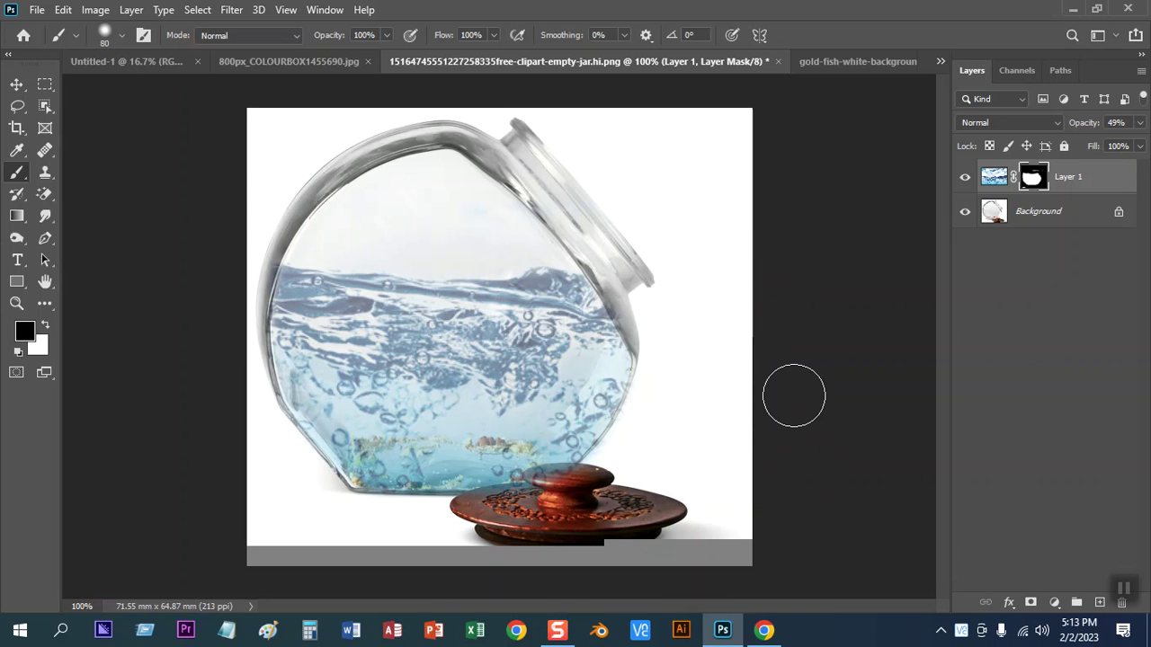
left_click_drag(495, 419, 457, 303)
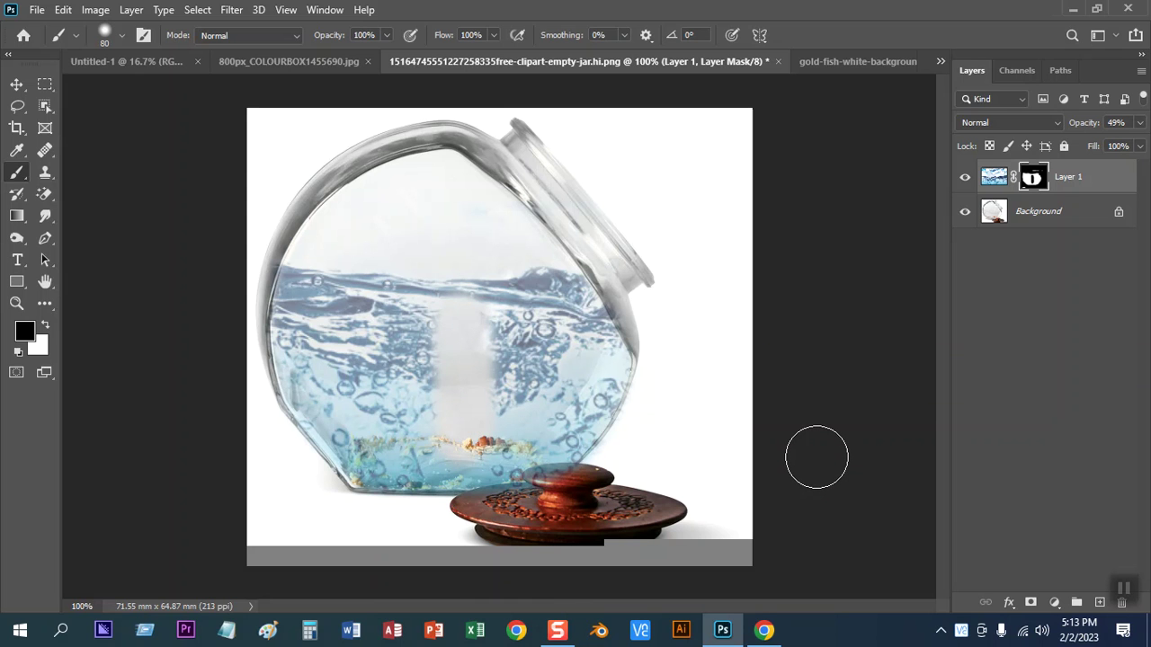
left_click(1140, 123)
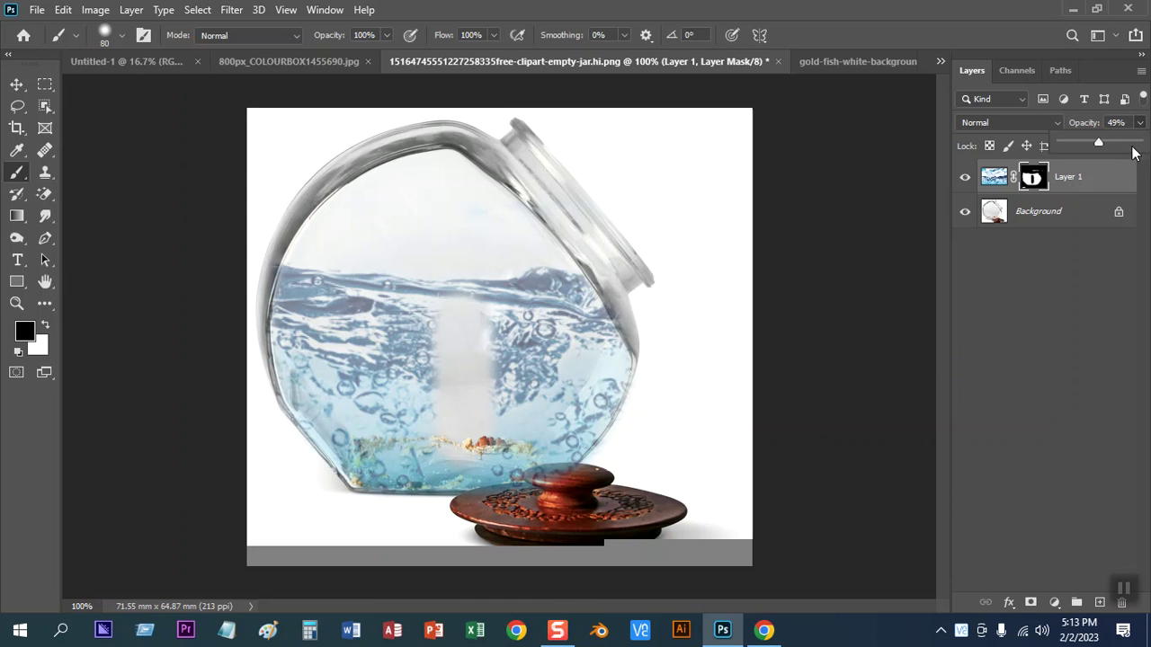
left_click_drag(1108, 144, 1138, 142)
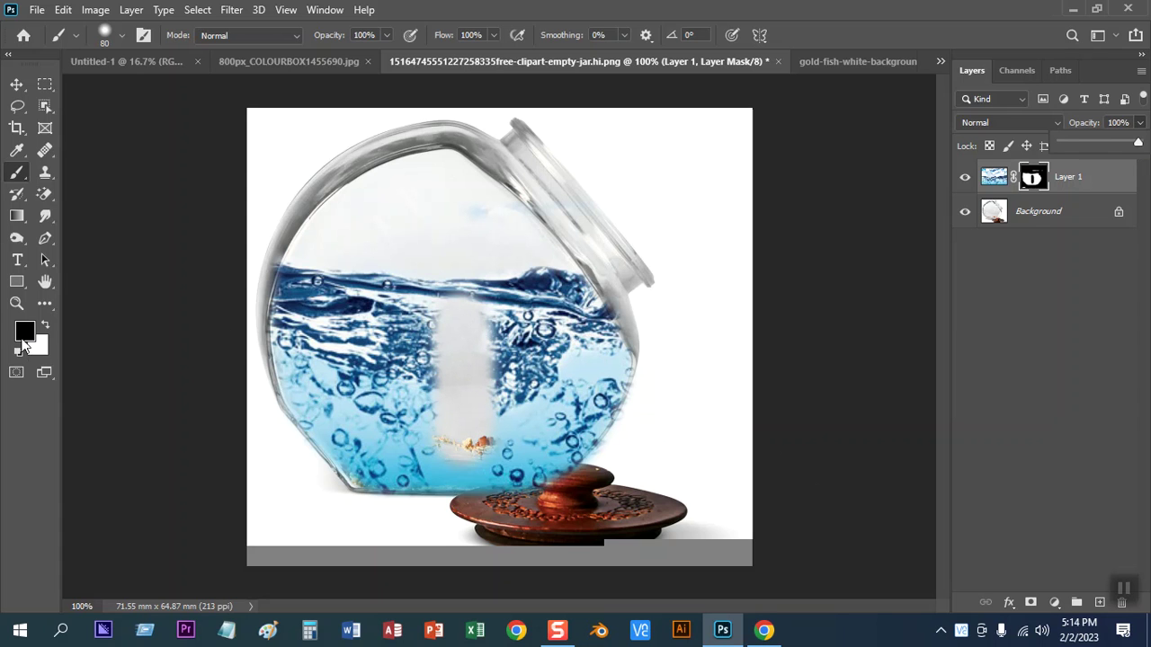
Paint white on the mask to restore the water over the pale vertical streak
left_click(46, 326)
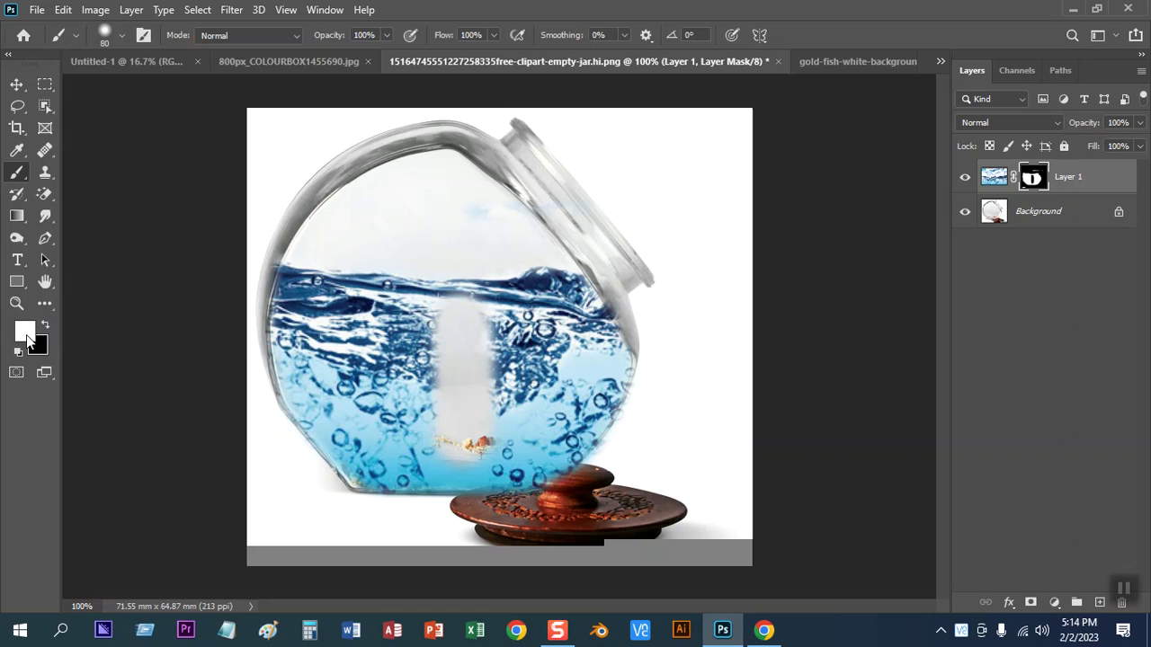
mouse_move(445, 311)
left_mouse_down()
mouse_move(460, 404)
mouse_move(438, 359)
mouse_move(441, 373)
left_mouse_up()
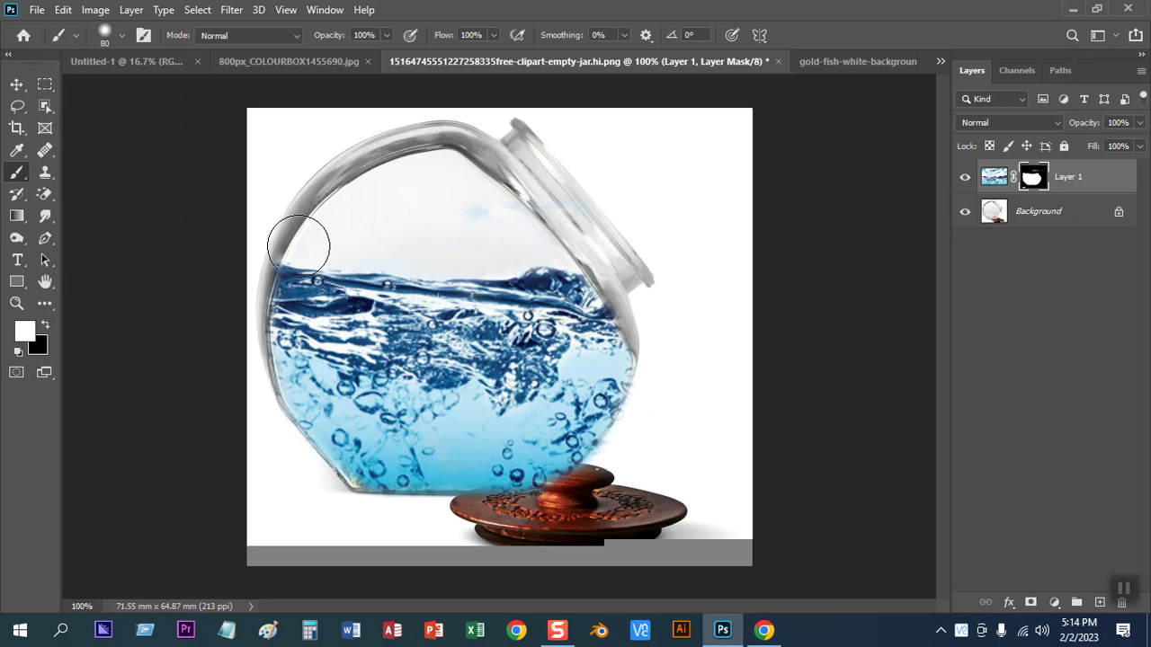
mouse_move(535, 177)
left_mouse_down()
mouse_move(455, 195)
mouse_move(583, 198)
left_mouse_up()
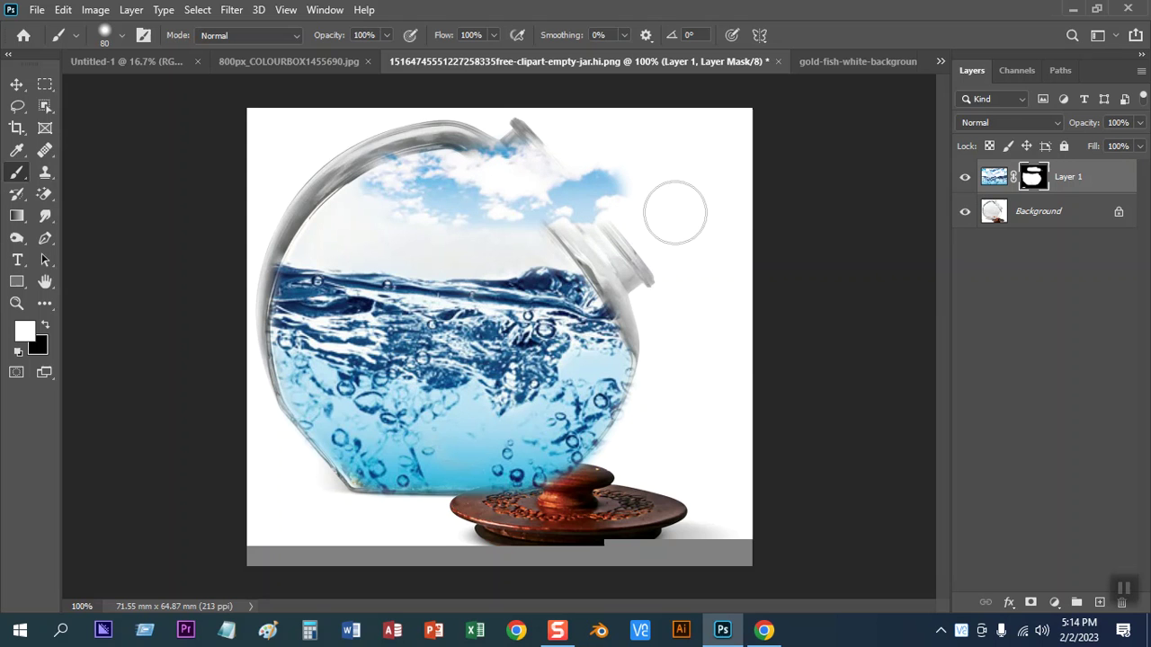
key("ctrl+z")
Paint black with a smaller brush to mask the water off the lid and its knob
left_click(45, 326)
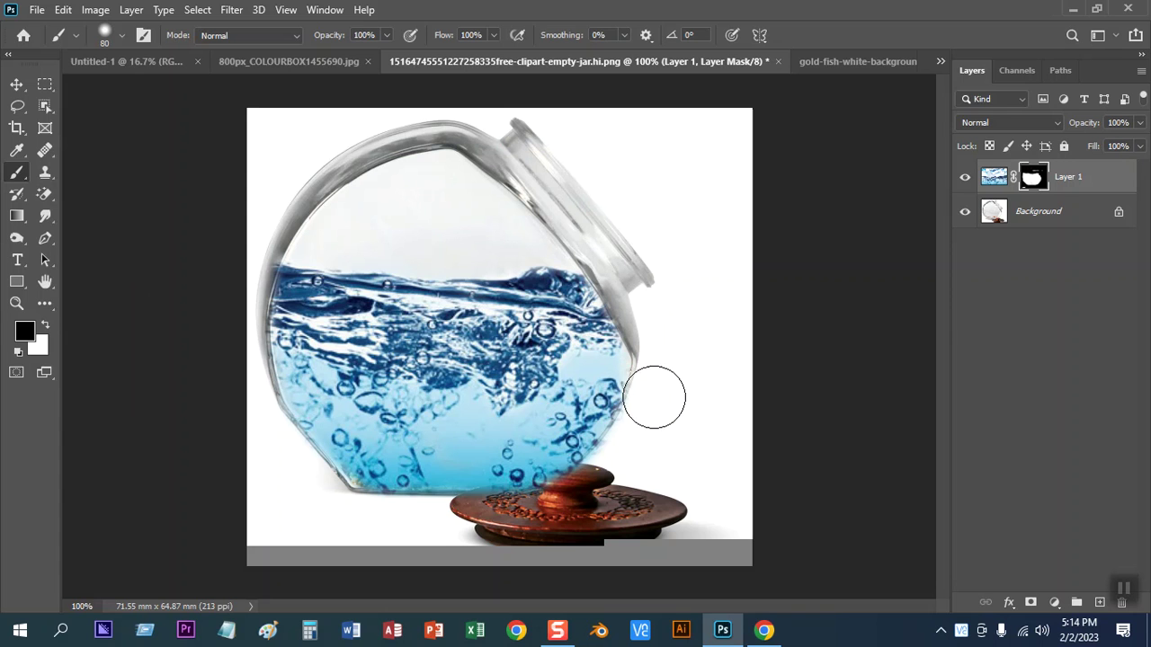
left_click_drag(540, 520, 562, 502)
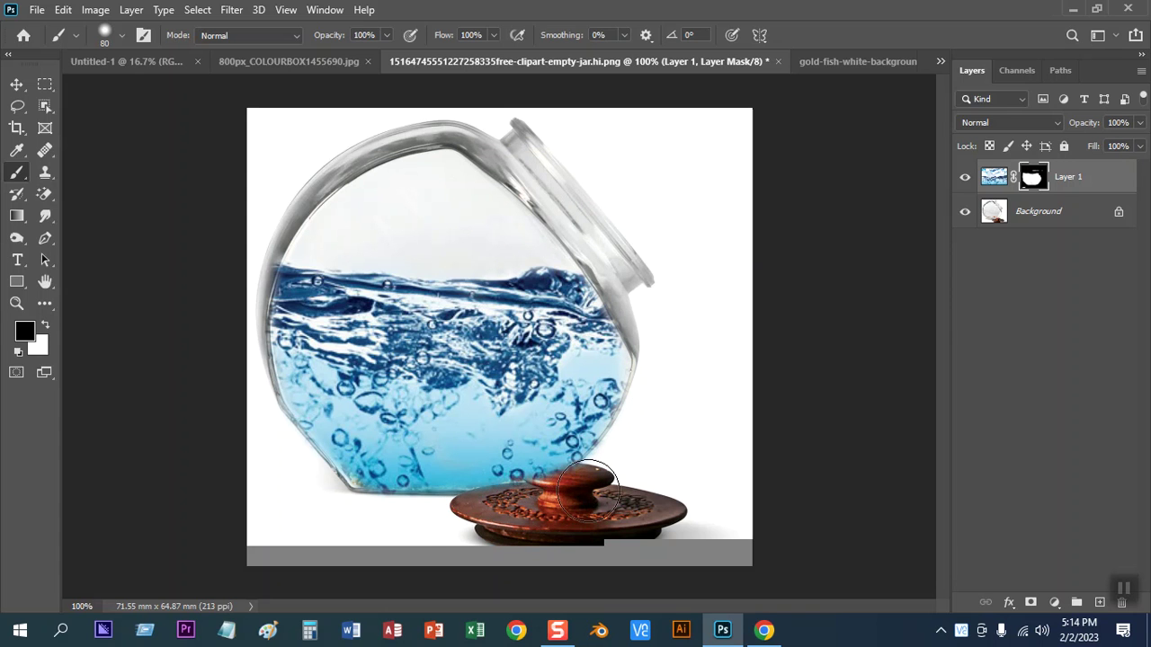
key("bracketleft")
key("bracketleft")
key("bracketleft")
key("bracketleft")
left_click_drag(546, 483, 553, 497)
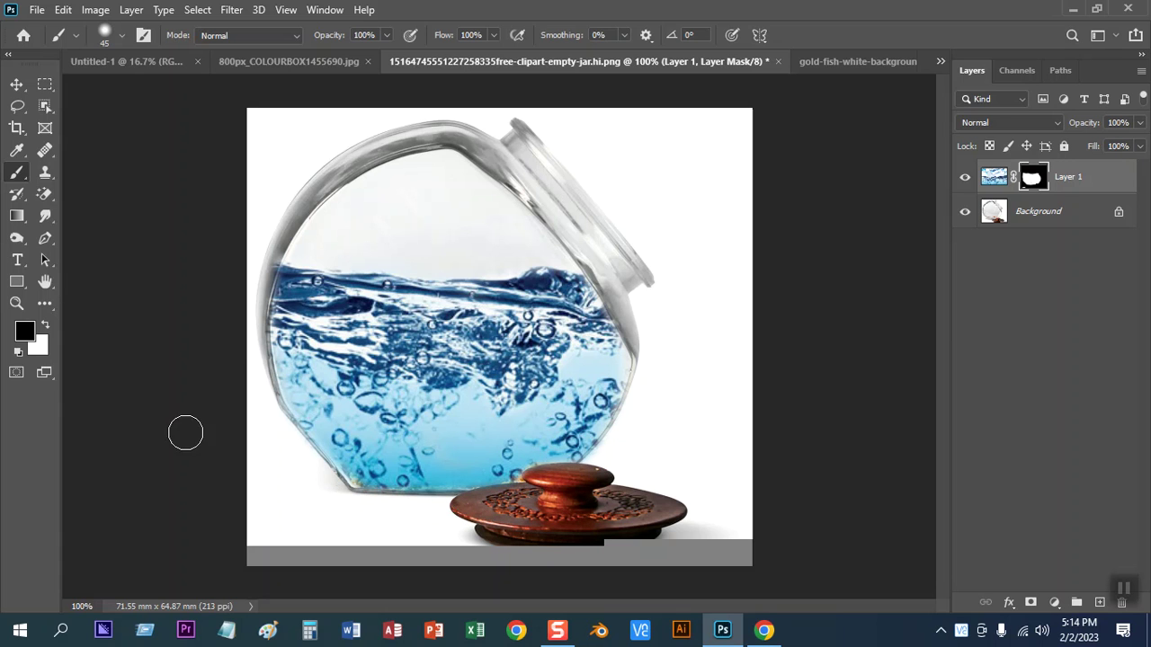
left_click(17, 85)
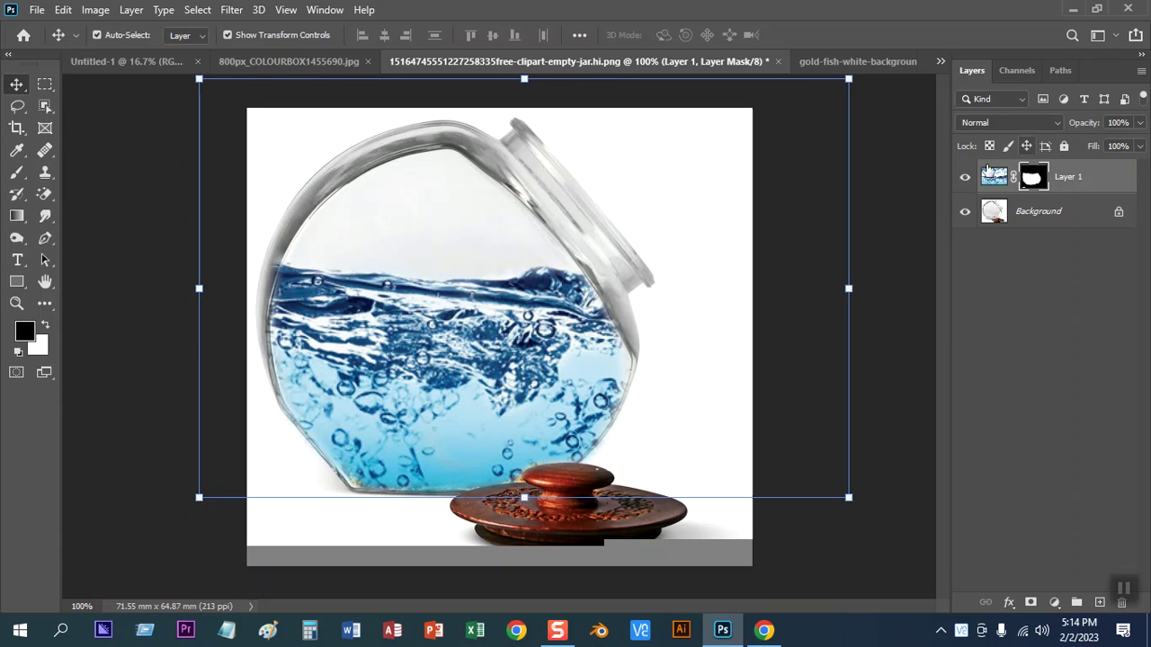
Toggle the water layer's visibility to check the jar and browse its blending modes
left_click(965, 177)
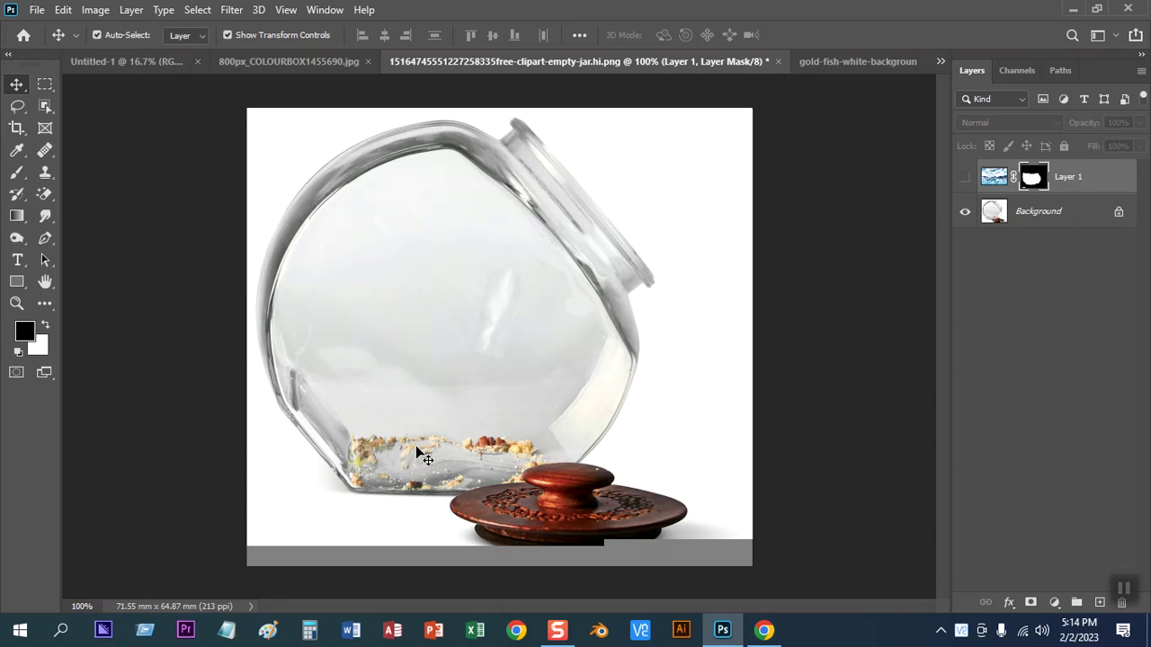
left_click(965, 177)
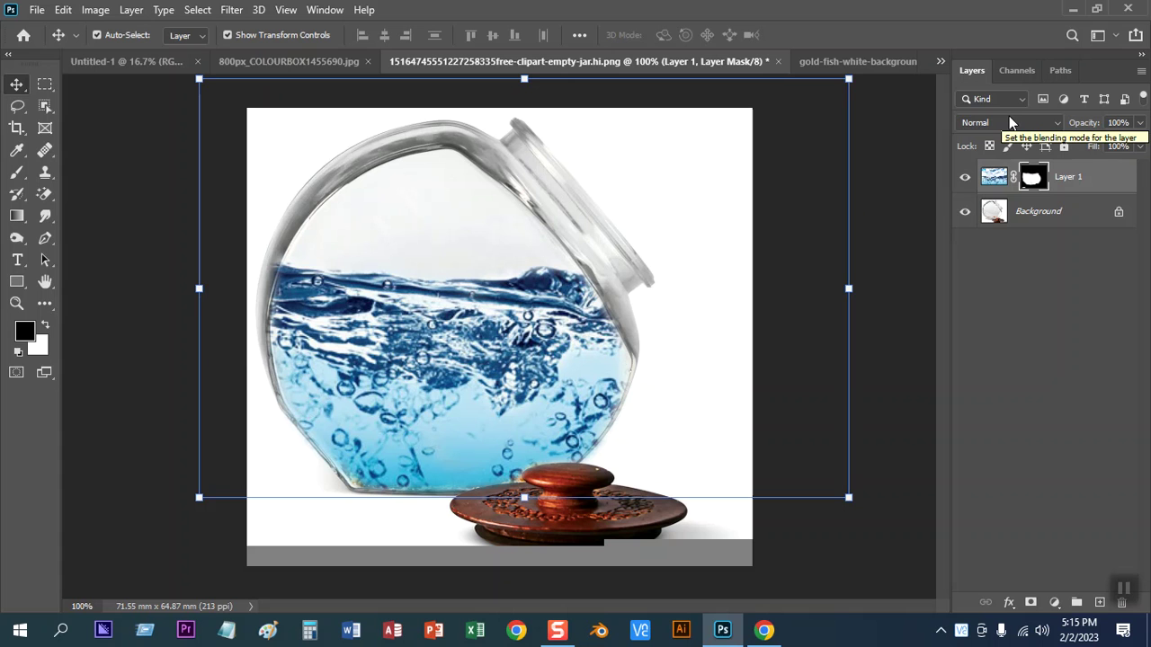
left_click(1023, 129)
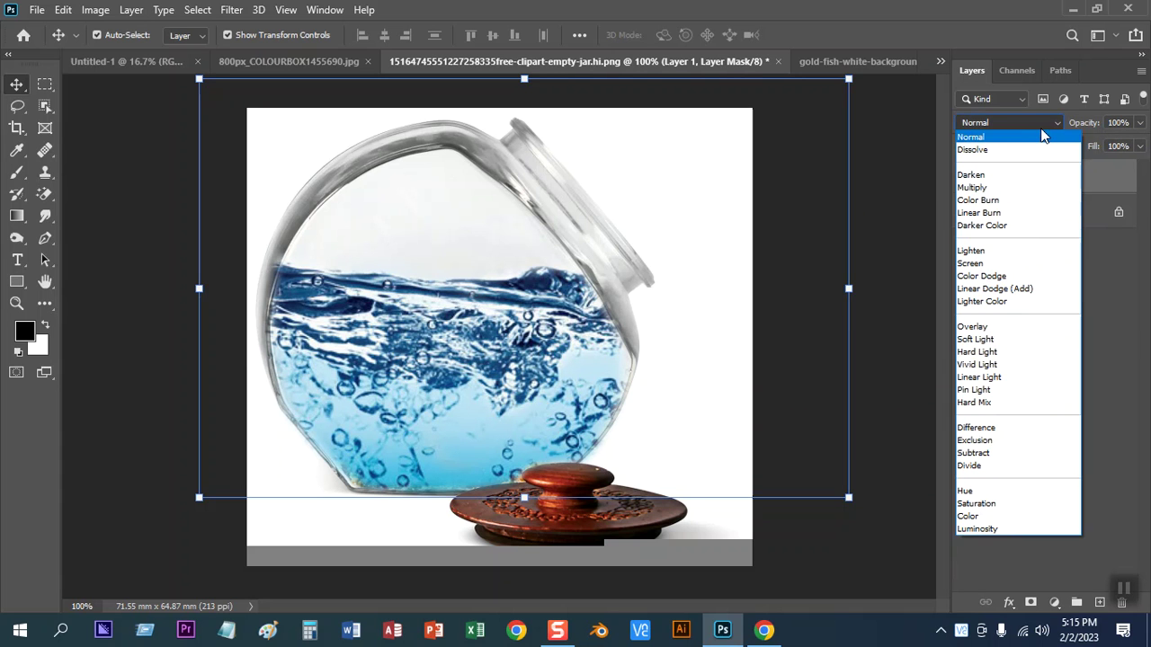
left_click(993, 155)
scroll(993, 127, "down", 1)
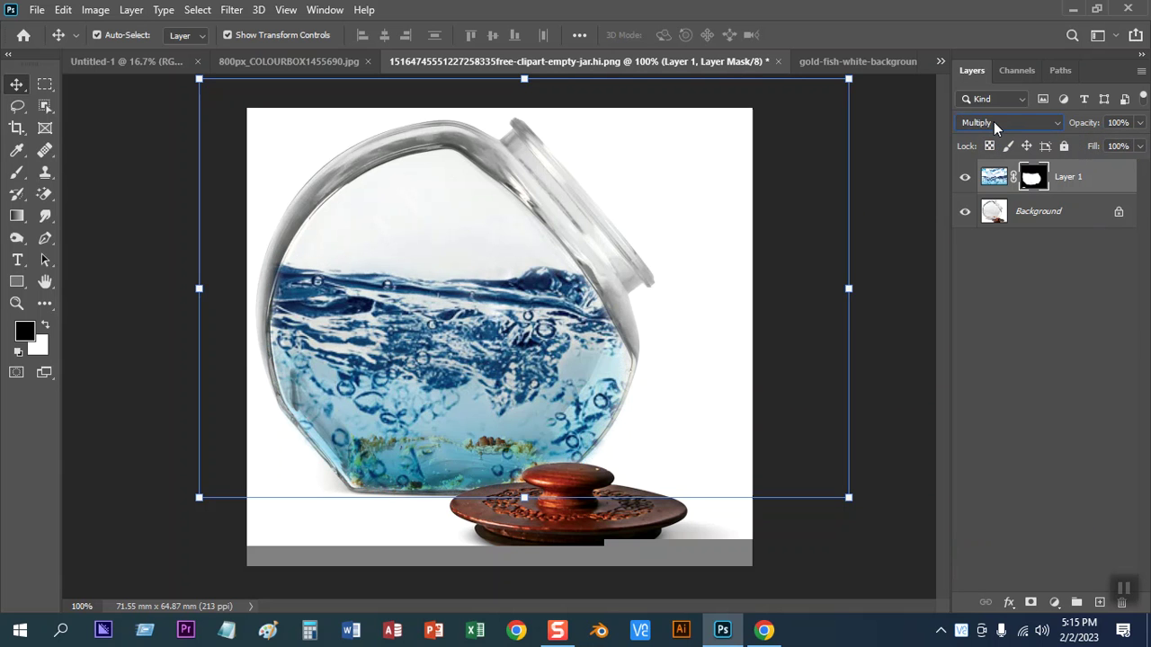
scroll(994, 127, "down", 1)
scroll(994, 127, "down", 1)
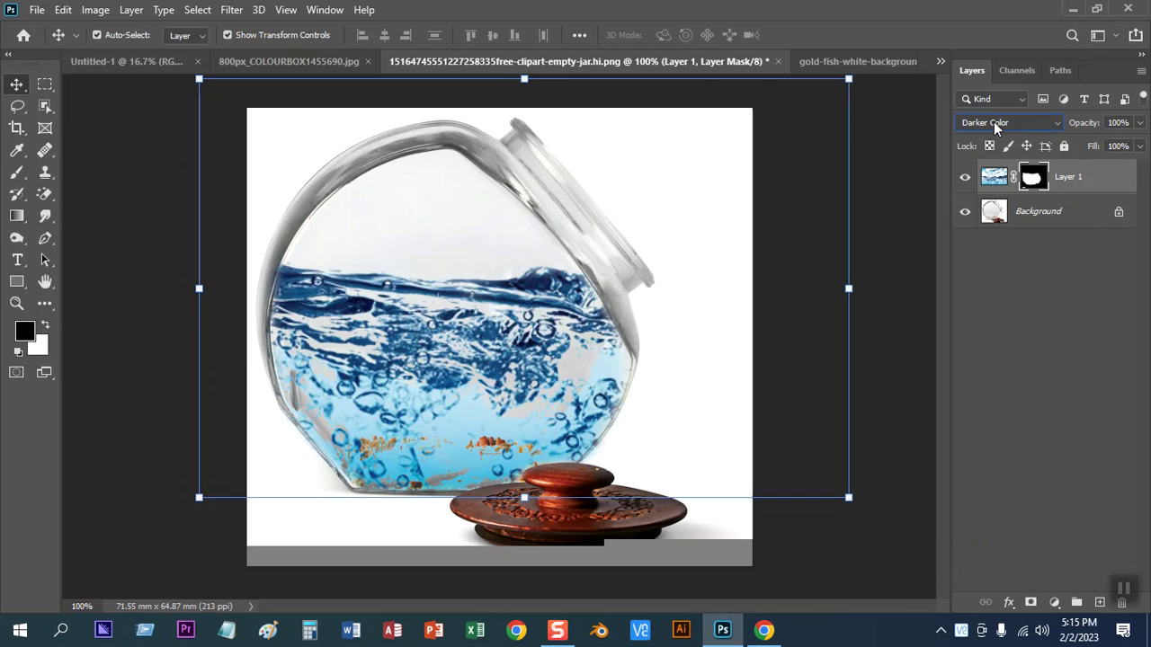
scroll(996, 129, "up", 1)
scroll(996, 128, "down", 1)
scroll(995, 128, "down", 1)
scroll(996, 128, "down", 1)
scroll(995, 128, "down", 1)
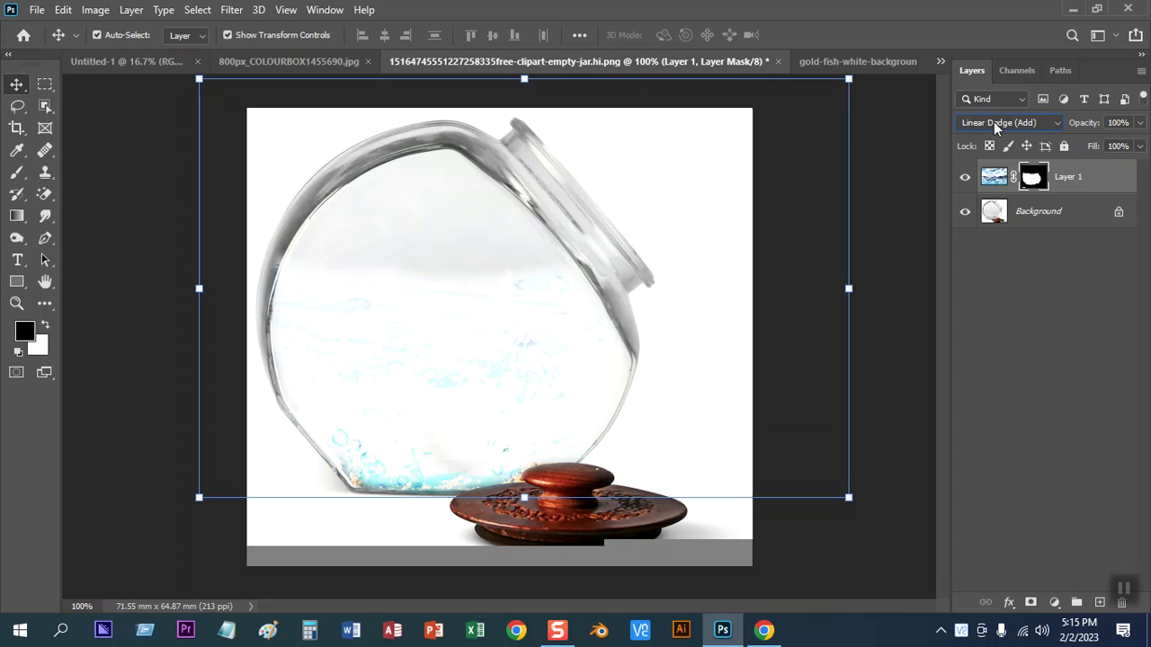
Set the water layer to Multiply blend mode at 97% opacity
left_click(1004, 129)
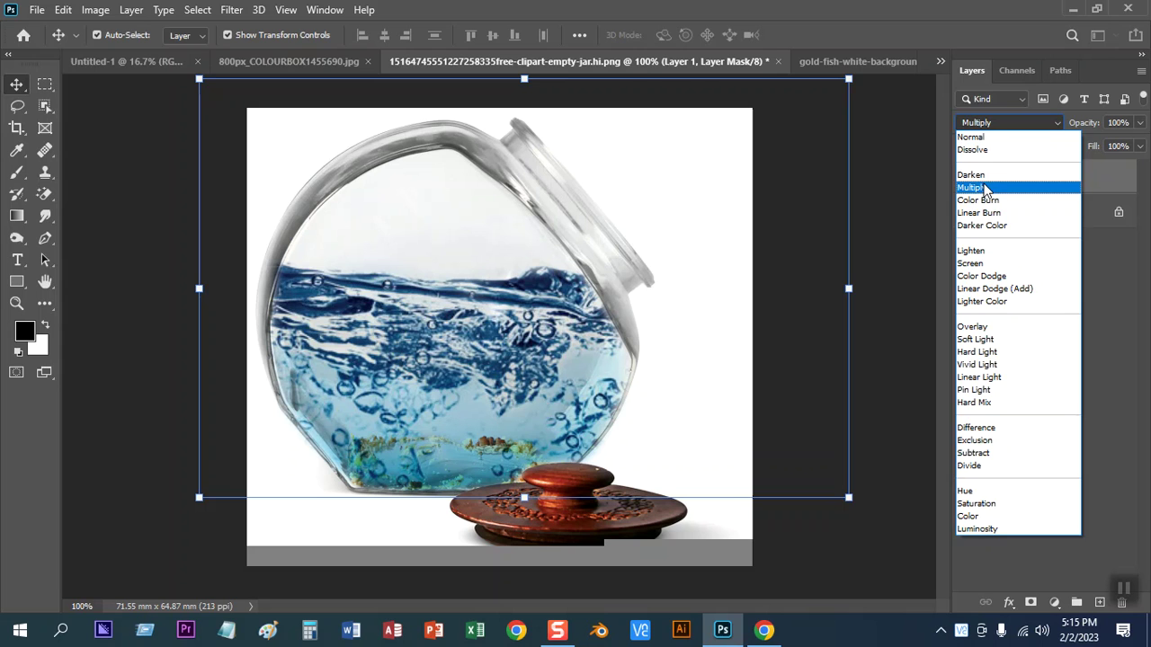
left_click(987, 188)
left_click(1140, 123)
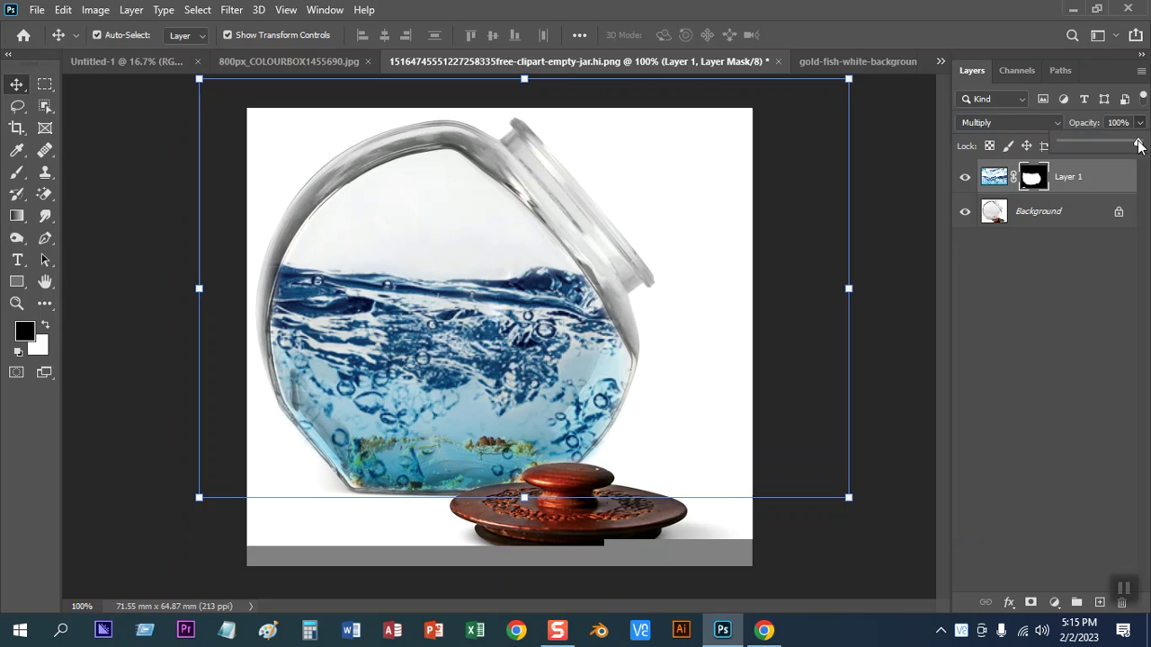
left_click_drag(1135, 144, 1136, 145)
left_click(1138, 123)
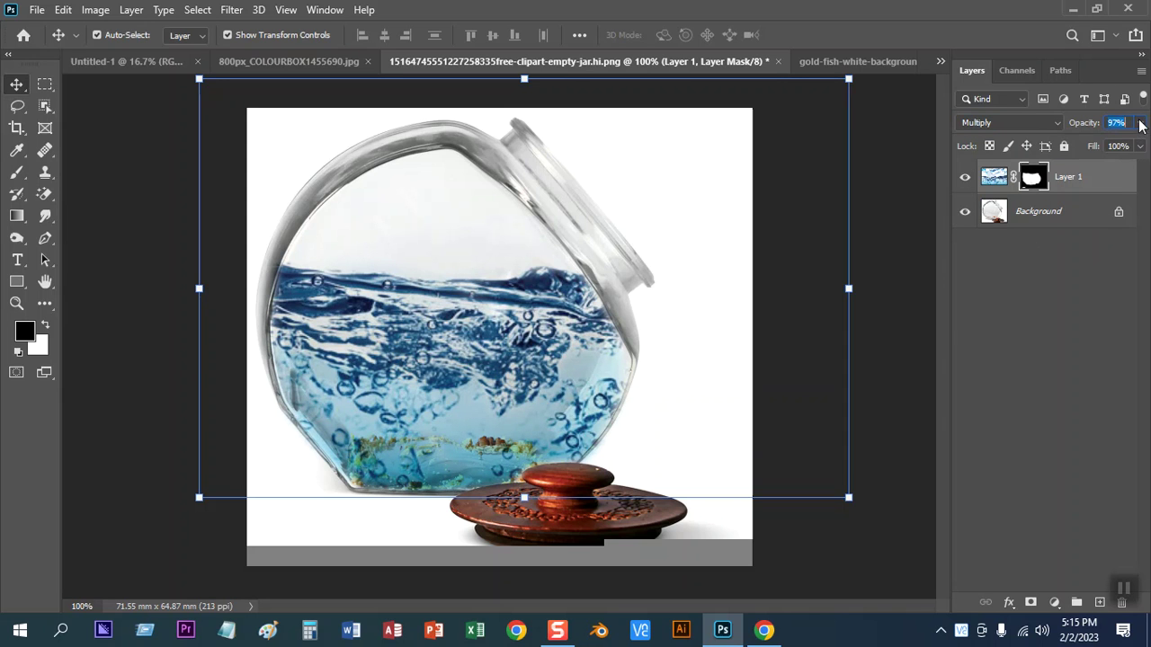
Switch to the white-background goldfish document and select the whole image
left_click(1065, 301)
left_click(809, 61)
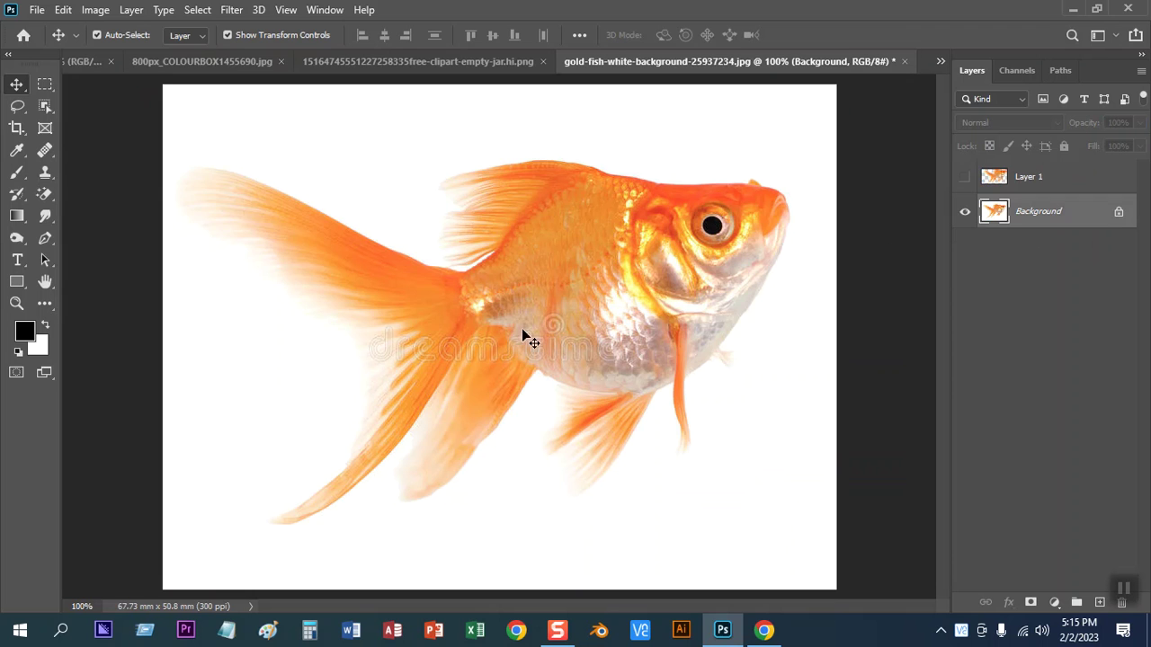
key("ctrl+a")
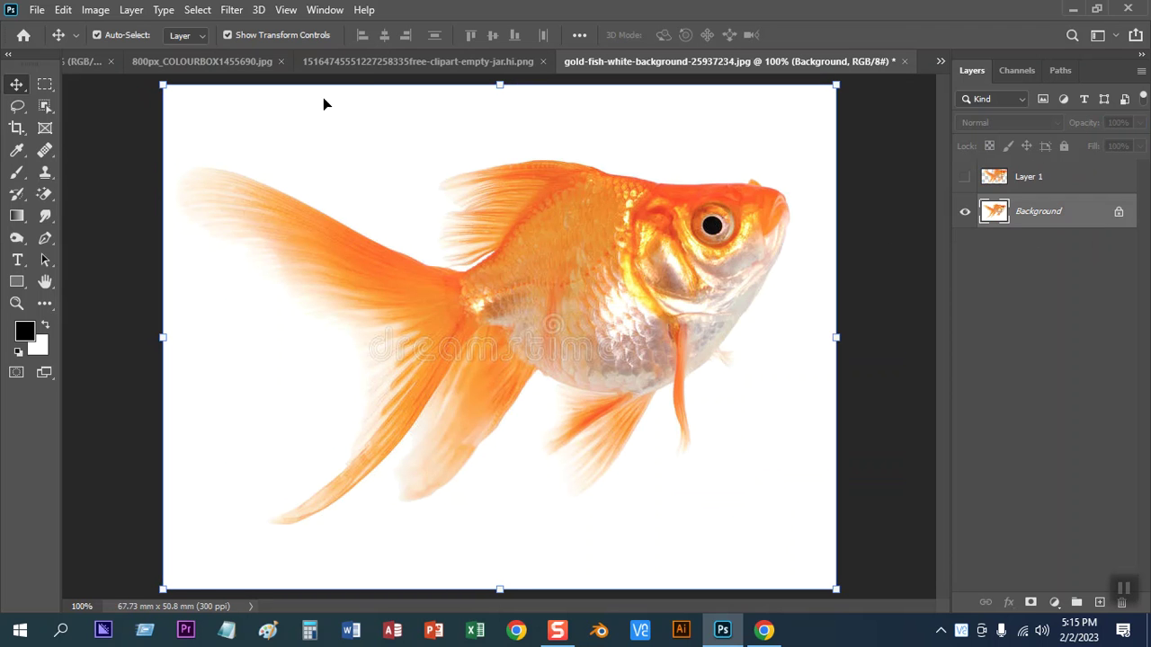
Paste the goldfish into the jar's lower-left water at about 16.5% scale and add a white layer mask
left_click(377, 63)
key("ctrl+v")
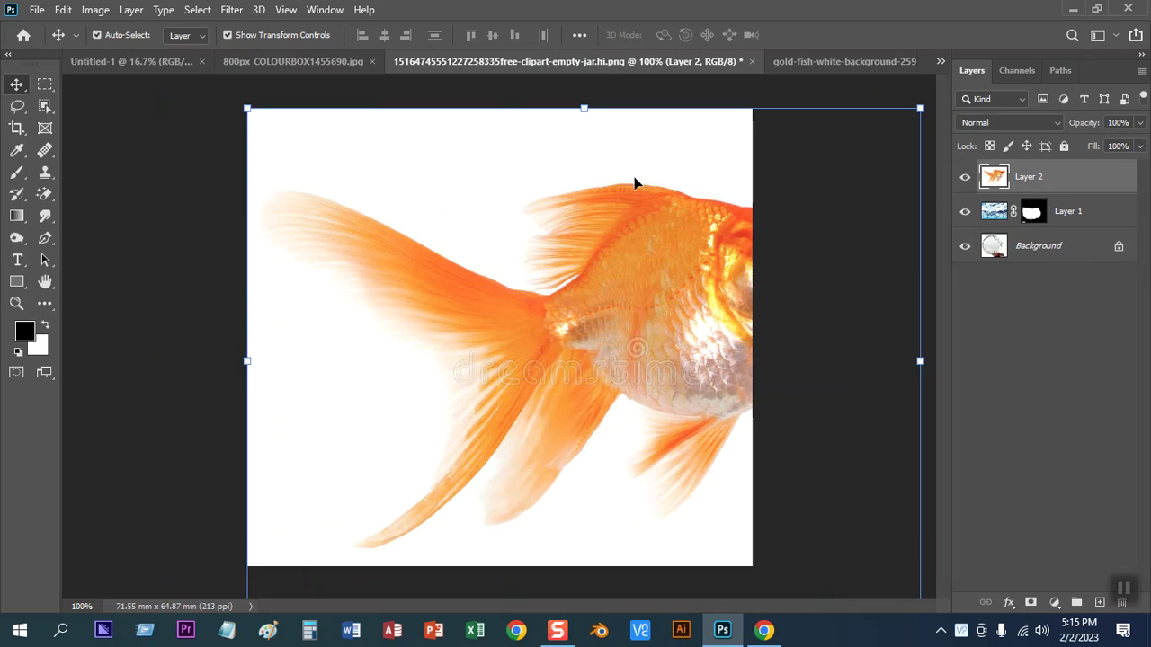
left_click_drag(247, 109, 501, 298)
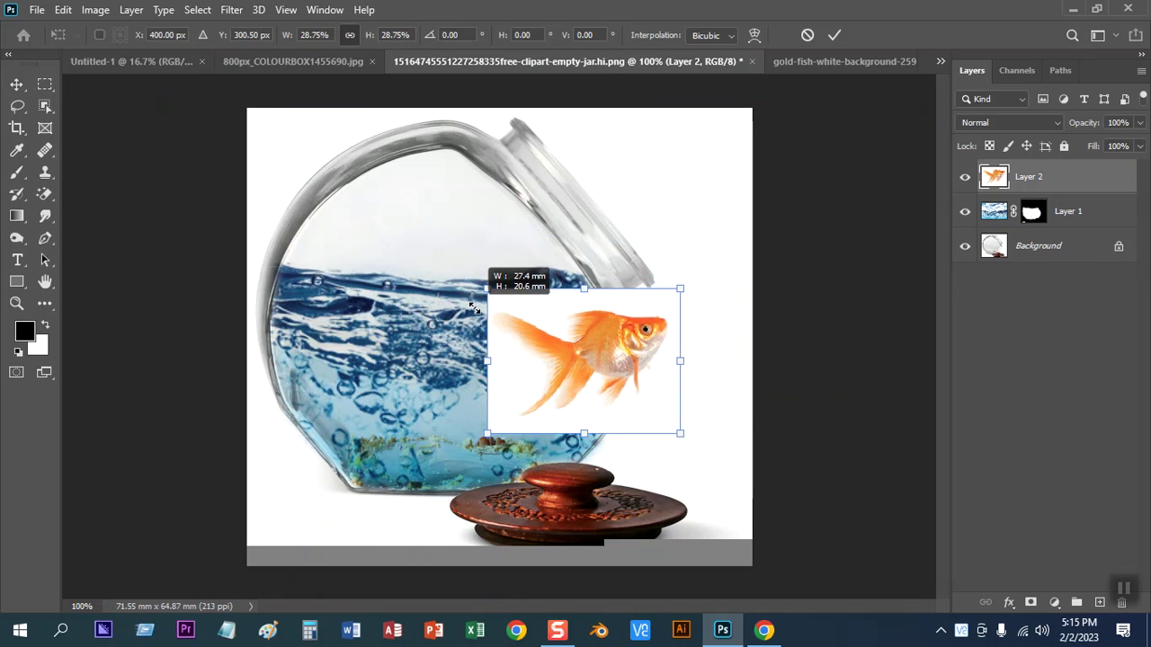
left_click_drag(554, 346, 401, 402)
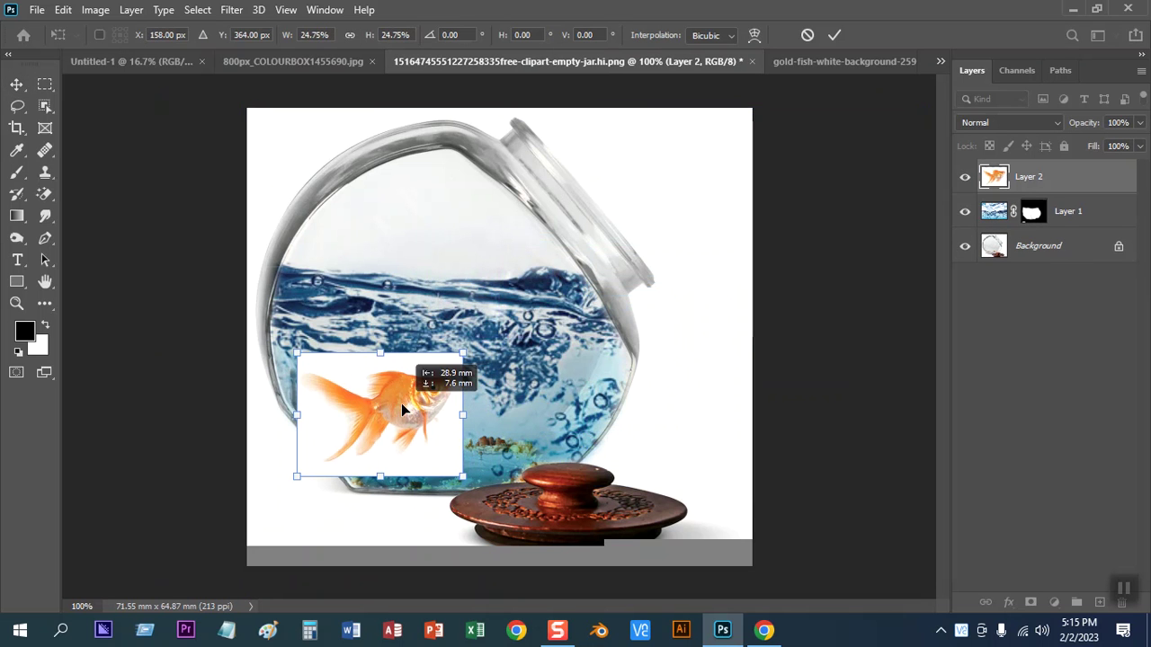
left_click_drag(297, 350, 390, 419)
key("Return")
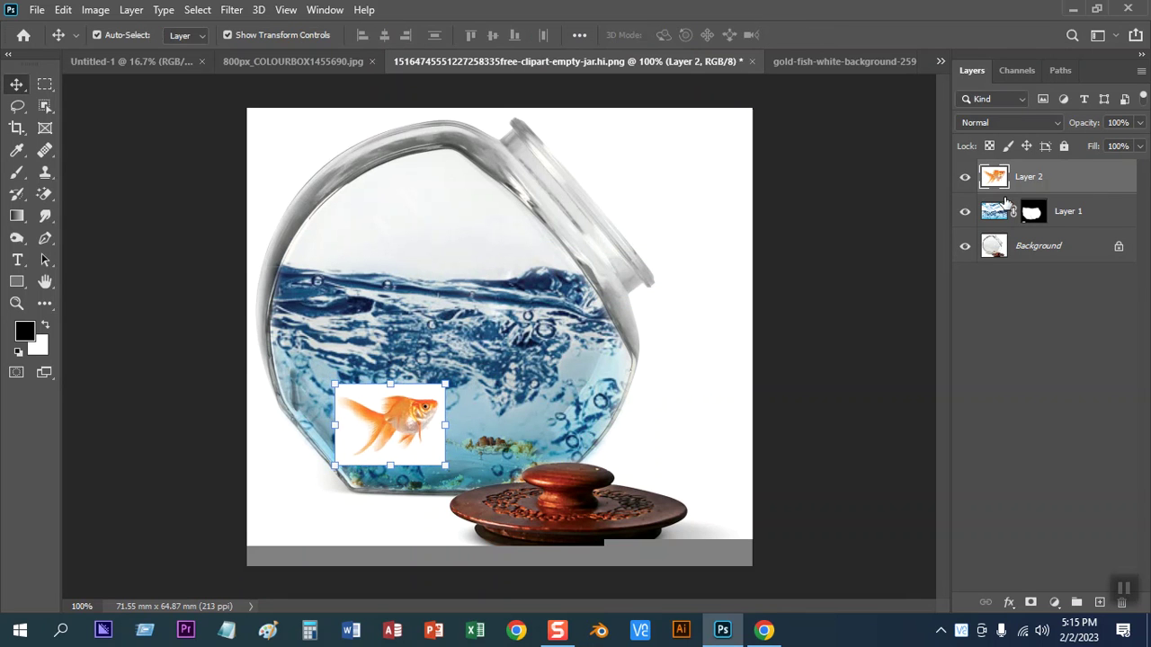
left_click(1032, 604)
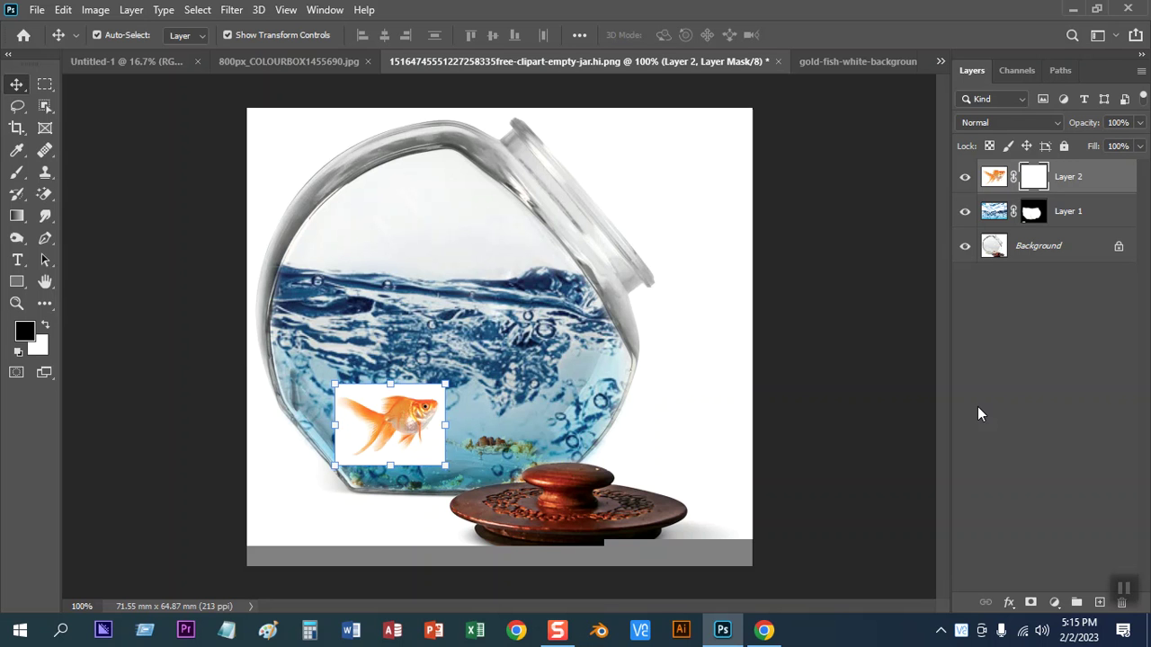
Enlarge the goldfish slightly and nudge it up-left, then zoom in on it
key("ctrl+plus")
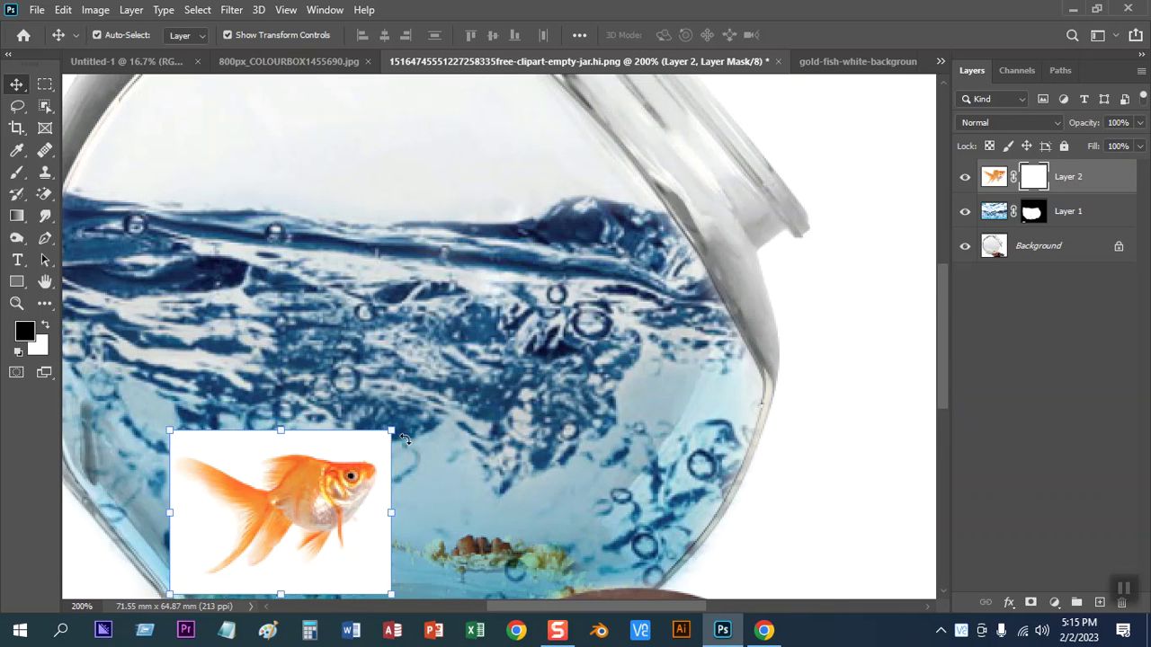
left_click_drag(389, 432, 411, 414)
left_click_drag(368, 450, 346, 413)
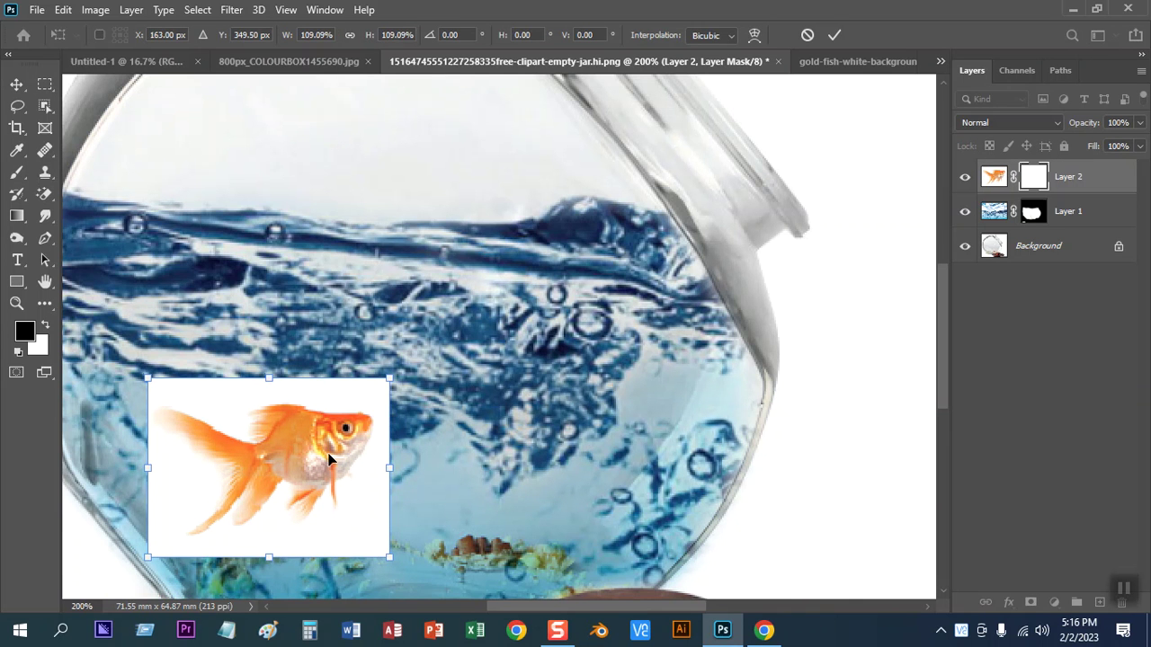
key("Return")
key("ctrl+plus")
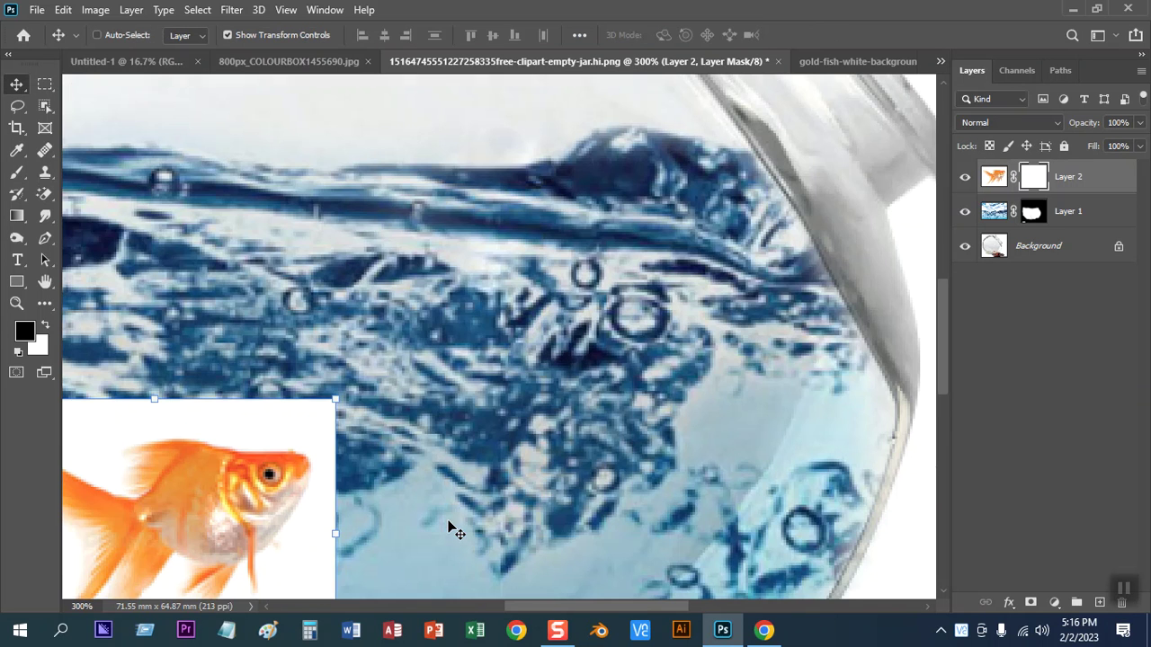
left_click(973, 358)
scroll(96, 177, "down", 3)
Paint black on Layer 2's mask to hide the white background around the goldfish
left_click(18, 175)
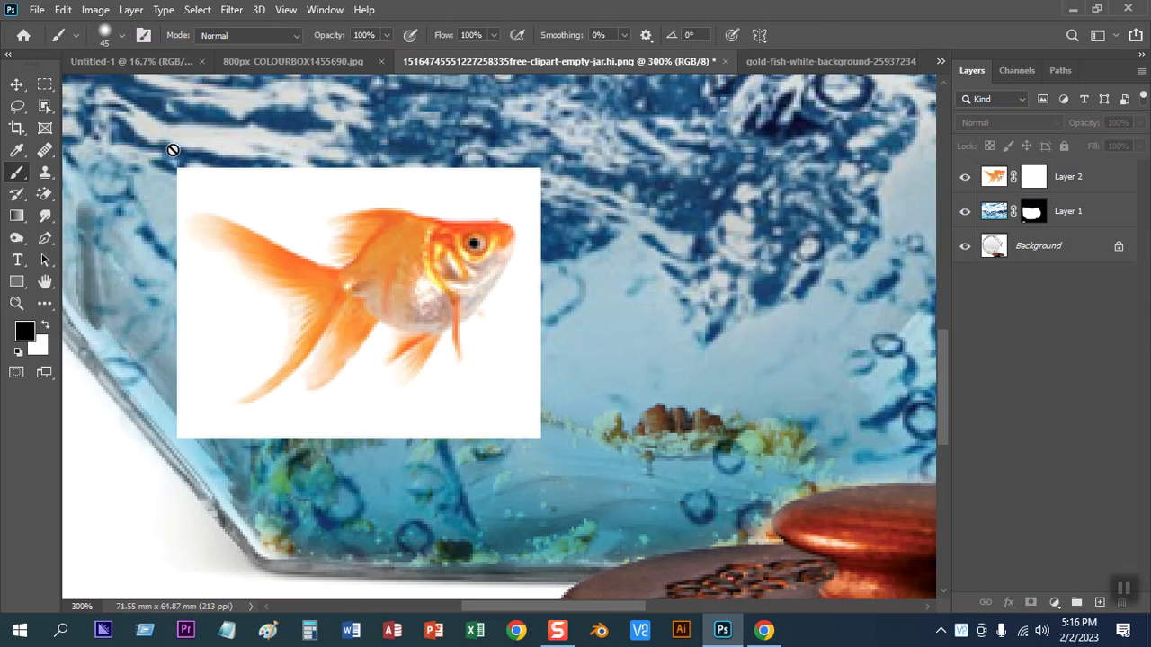
left_click(1034, 179)
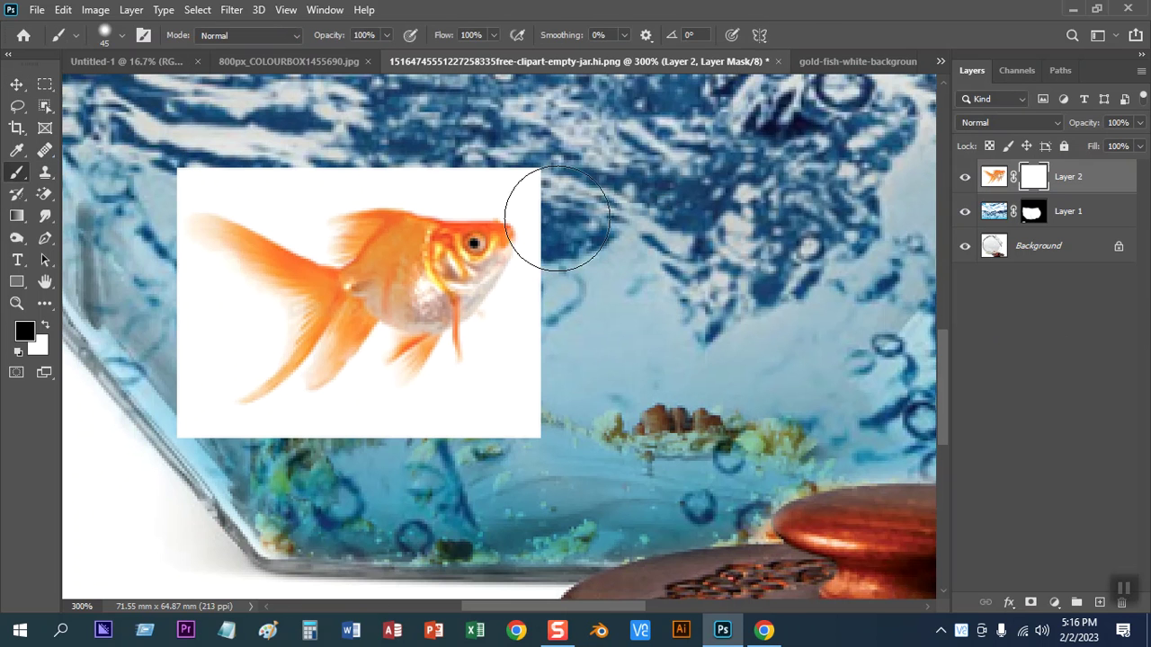
key("bracketright")
key("bracketright")
key("bracketright")
key("bracketleft")
key("bracketleft")
key("bracketleft")
key("bracketleft")
key("bracketleft")
key("bracketleft")
key("bracketleft")
key("bracketleft")
key("bracketleft")
mouse_move(194, 165)
left_mouse_down()
mouse_move(319, 253)
mouse_move(324, 202)
mouse_move(368, 193)
mouse_move(519, 221)
mouse_move(527, 245)
mouse_move(448, 374)
mouse_move(385, 387)
mouse_move(385, 335)
mouse_move(334, 385)
mouse_move(232, 411)
mouse_move(237, 387)
mouse_move(269, 360)
mouse_move(277, 321)
mouse_move(255, 290)
mouse_move(187, 245)
left_mouse_up()
mouse_move(189, 192)
left_mouse_down()
mouse_move(235, 176)
mouse_move(216, 167)
mouse_move(258, 209)
mouse_move(308, 185)
mouse_move(481, 194)
mouse_move(535, 231)
mouse_move(467, 386)
mouse_move(406, 398)
mouse_move(346, 388)
mouse_move(254, 412)
mouse_move(429, 401)
mouse_move(297, 432)
mouse_move(432, 432)
mouse_move(535, 319)
mouse_move(558, 369)
mouse_move(526, 432)
mouse_move(508, 356)
mouse_move(549, 175)
mouse_move(176, 189)
mouse_move(229, 369)
mouse_move(243, 348)
mouse_move(166, 409)
mouse_move(207, 440)
mouse_move(349, 450)
left_mouse_up()
key("bracketright")
key("bracketright")
key("bracketright")
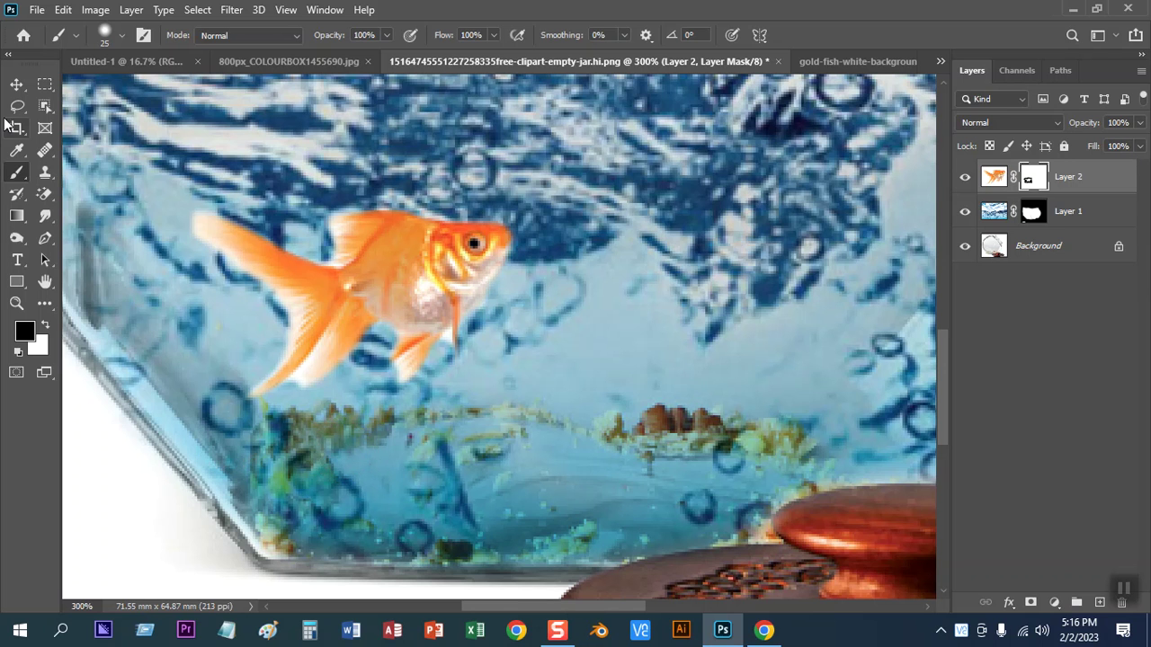
Set Layer 2's blend mode to Multiply and close the original goldfish document
left_click(16, 84)
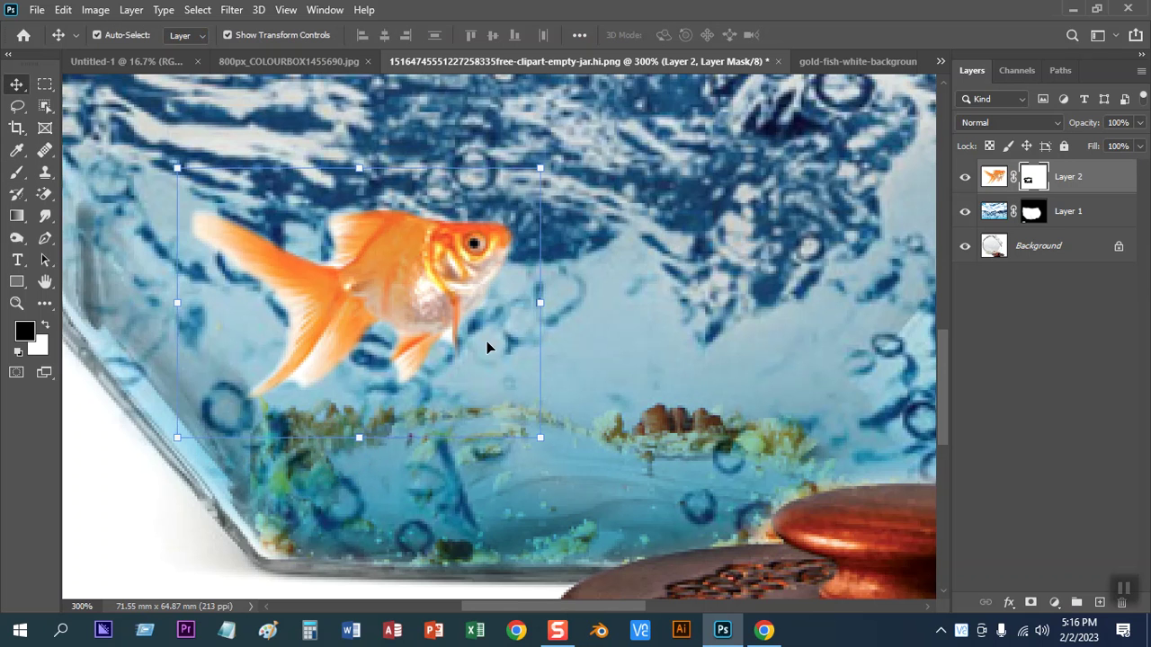
left_click(978, 124)
left_click(980, 187)
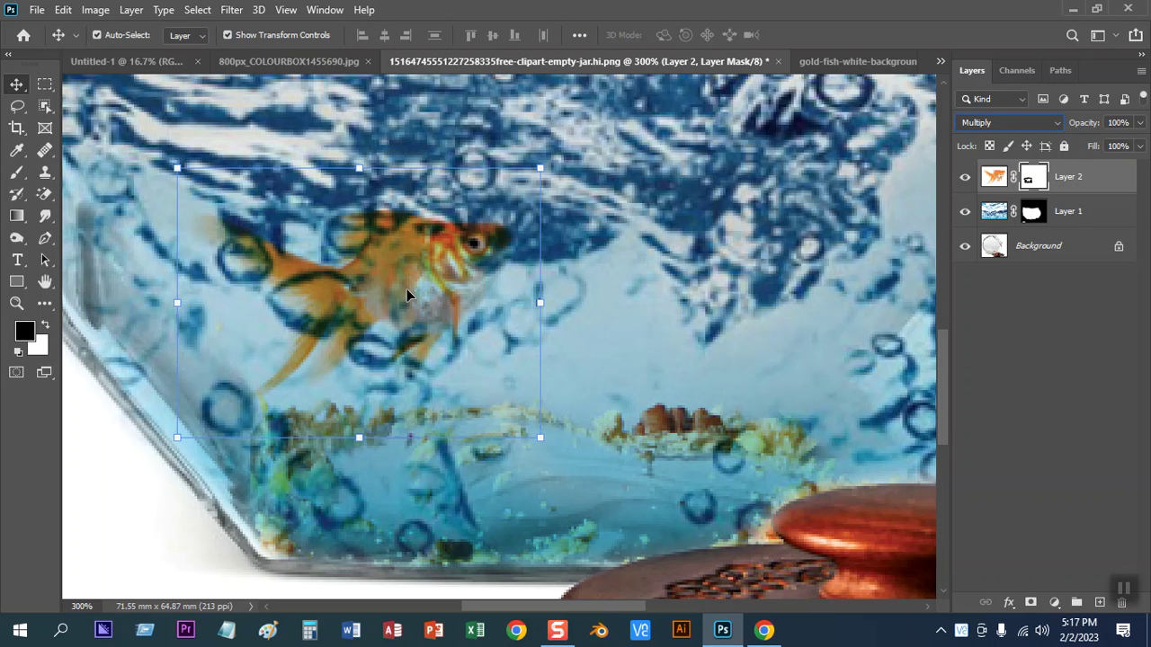
left_click(861, 60)
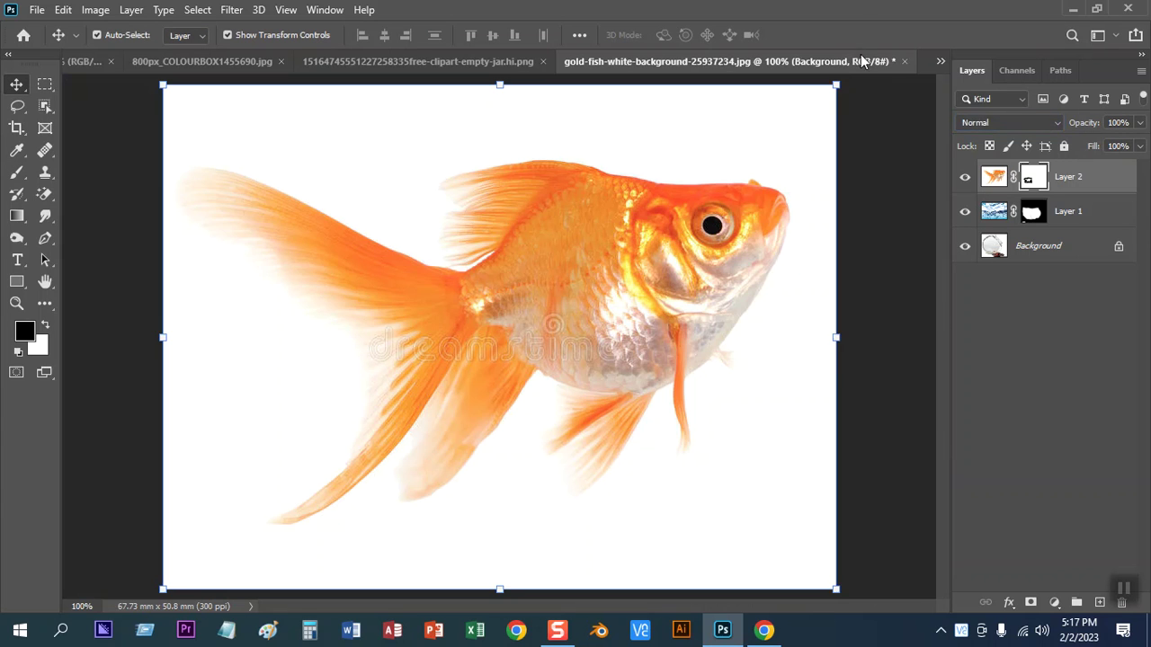
left_click(906, 61)
Discard changes to the first goldfish image and paste the second goldfish into the jar as Layer 3
left_click(514, 237)
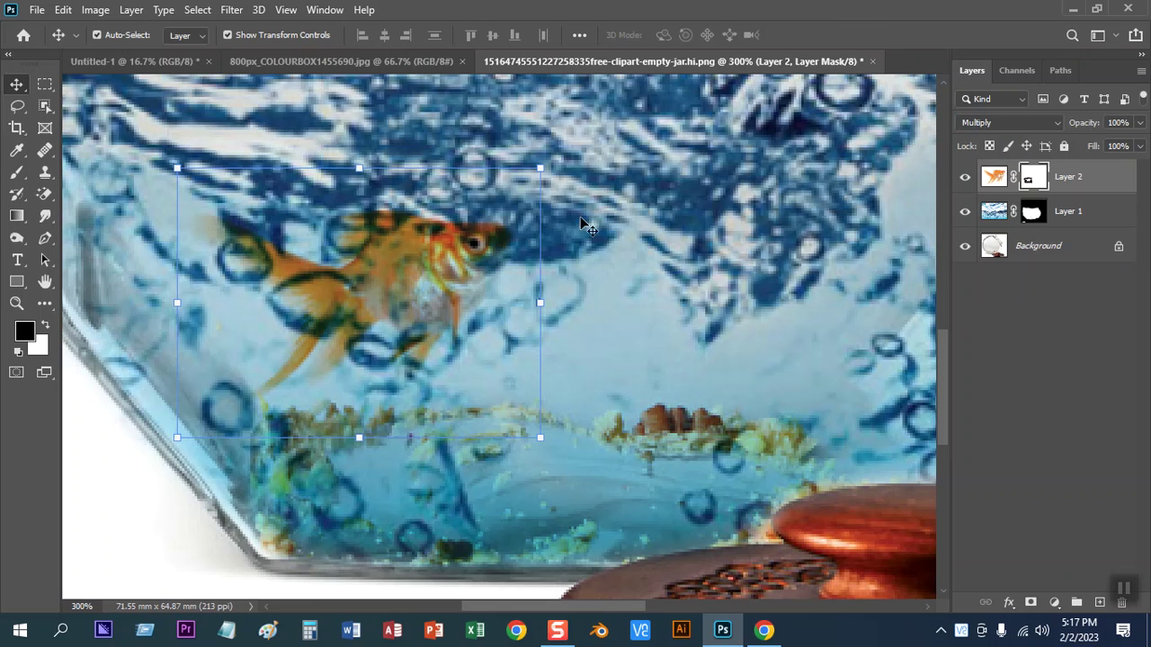
left_click(282, 61)
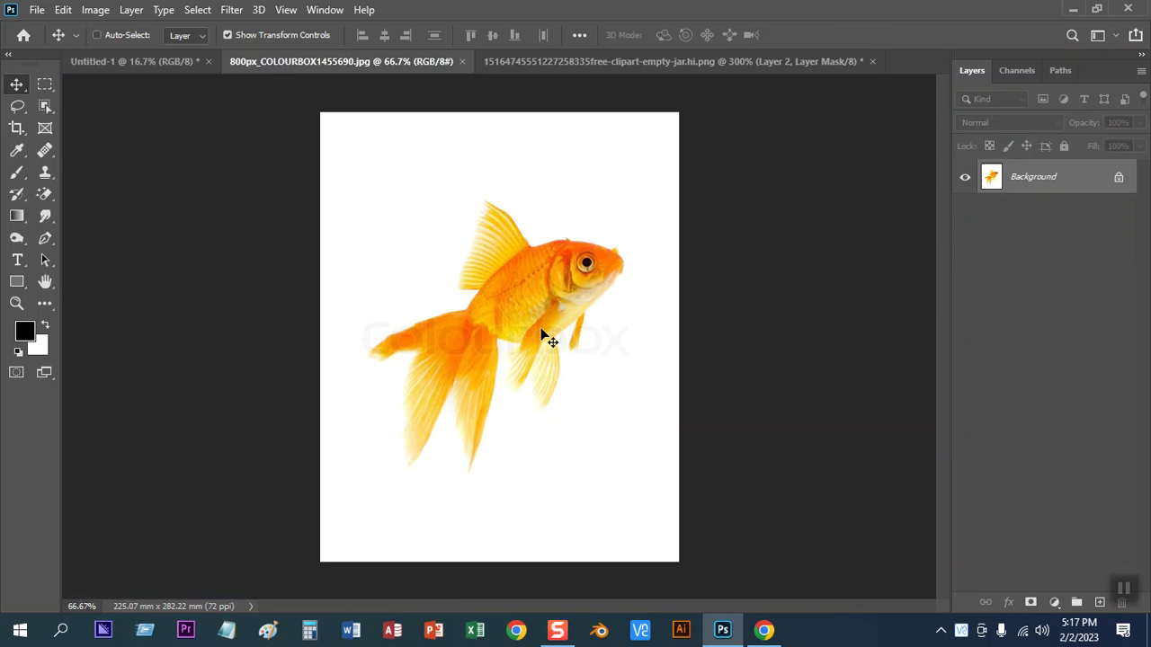
key("ctrl+a")
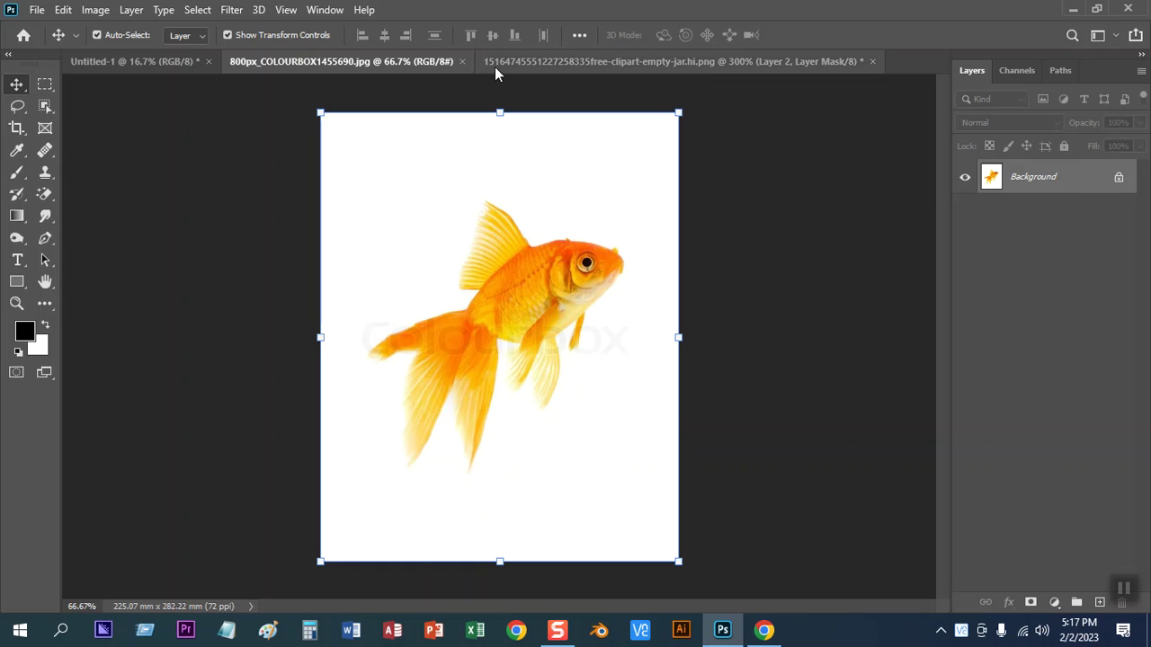
left_click(462, 61)
key("ctrl+v")
Shrink the second goldfish to about 36% and move it down into the jar
key("ctrl+minus")
key("ctrl+minus")
key("ctrl+minus")
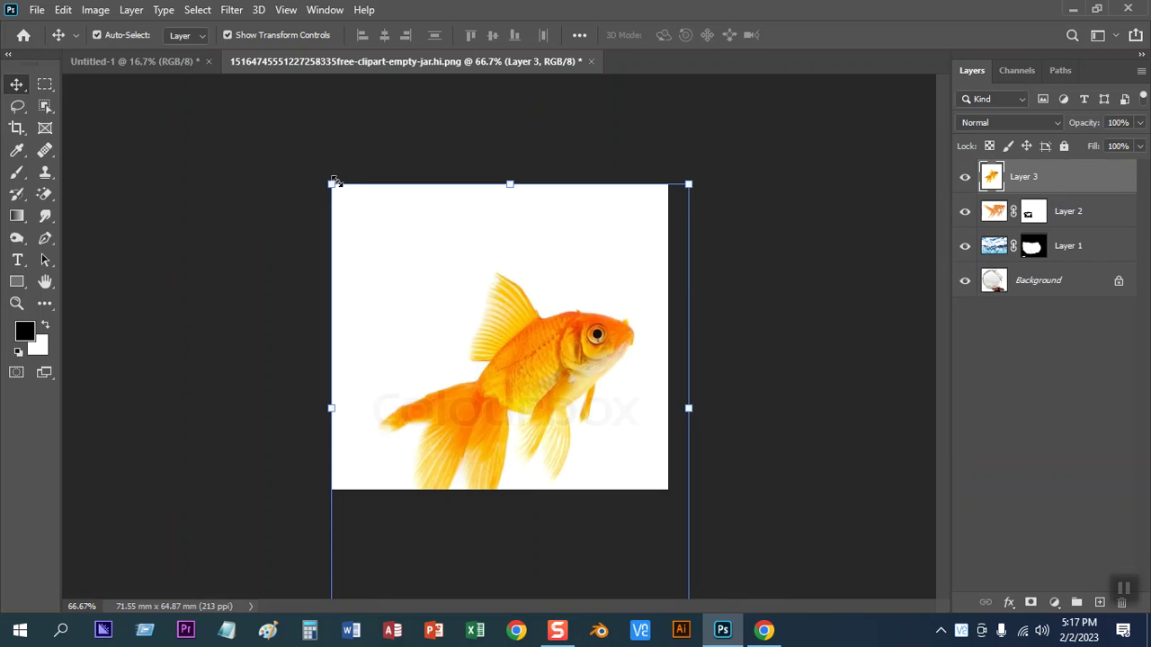
left_click_drag(332, 181, 432, 270)
left_click_drag(503, 423, 576, 359)
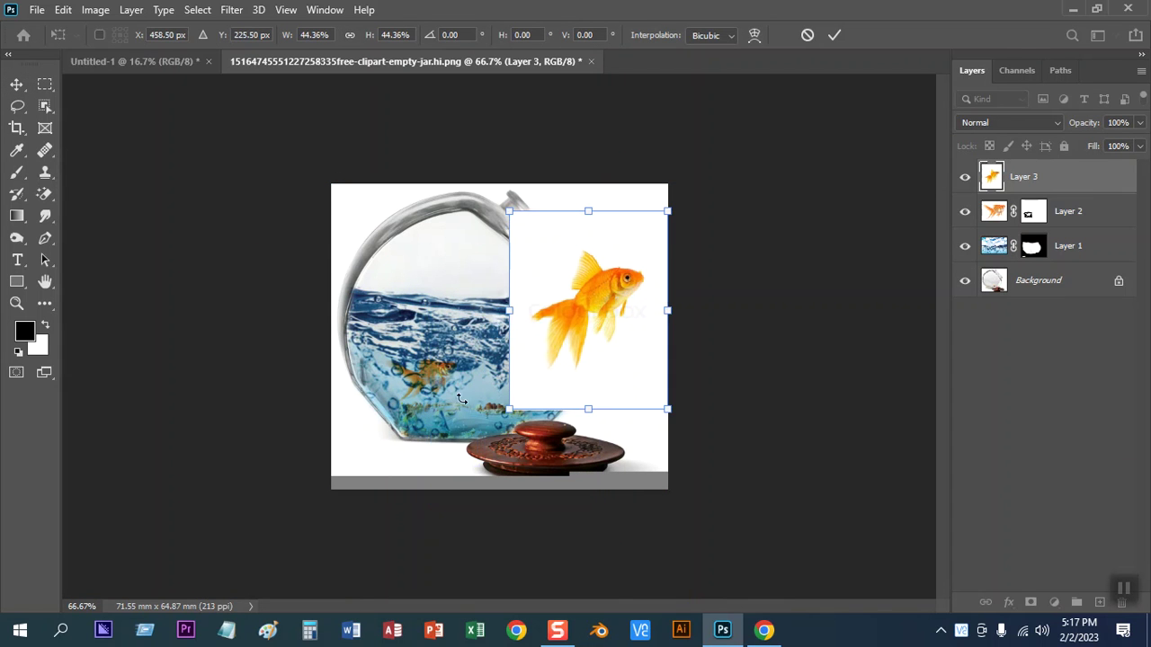
left_click_drag(507, 212, 526, 228)
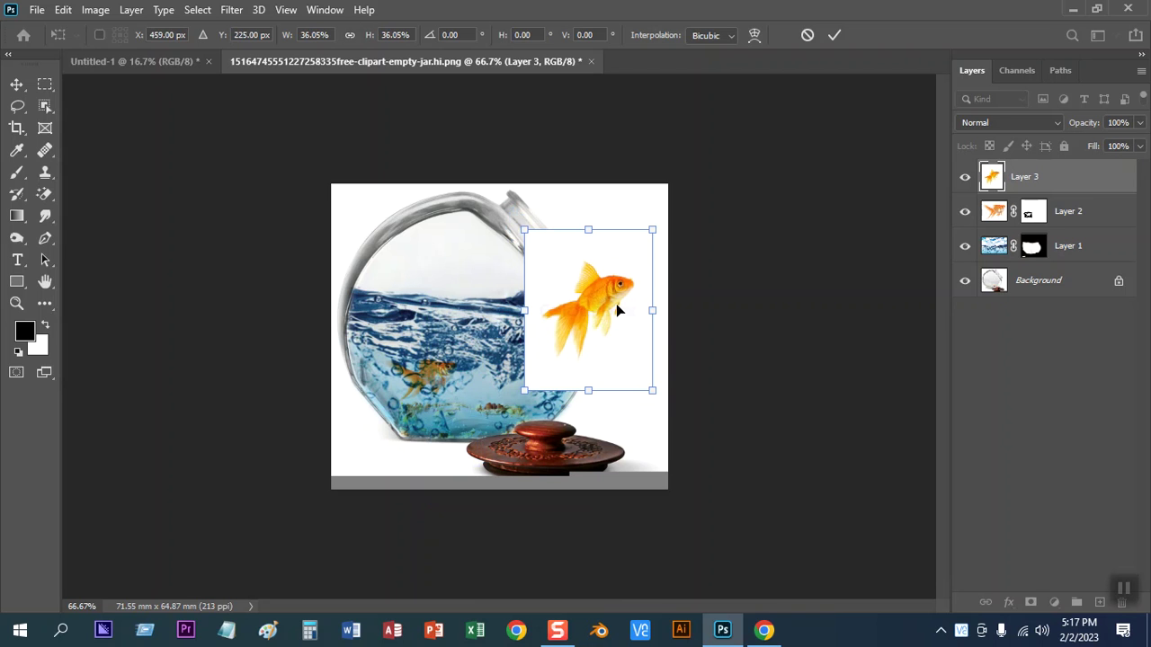
left_click_drag(625, 313, 548, 327)
key("Return")
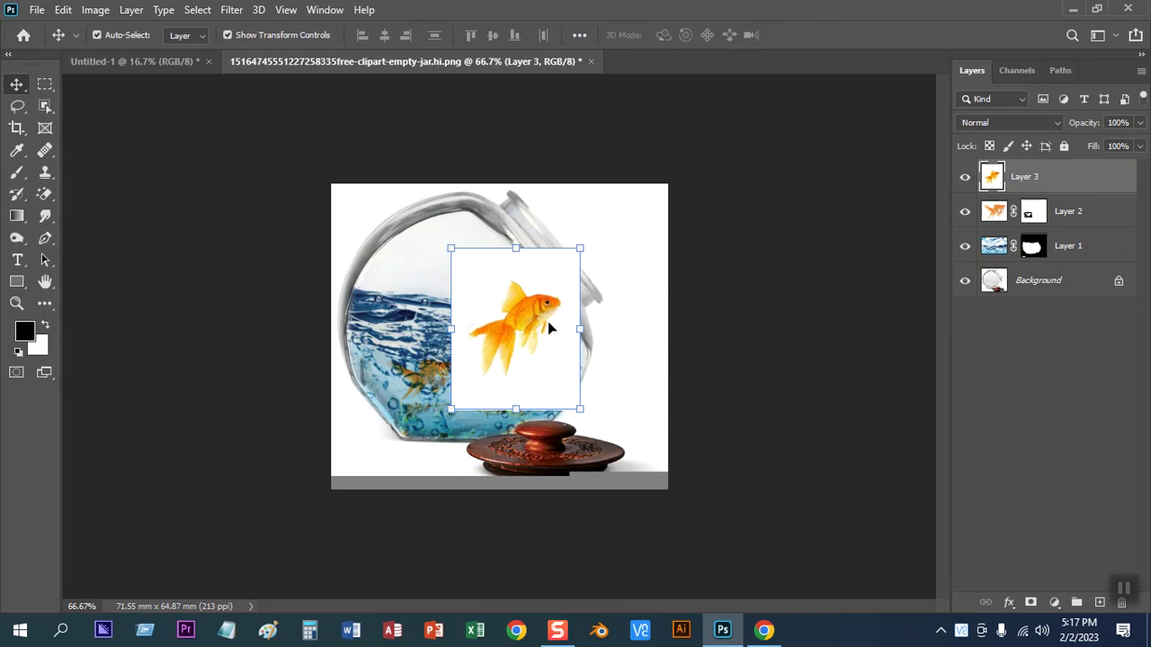
Flip the second goldfish horizontally so it faces left
left_click(63, 9)
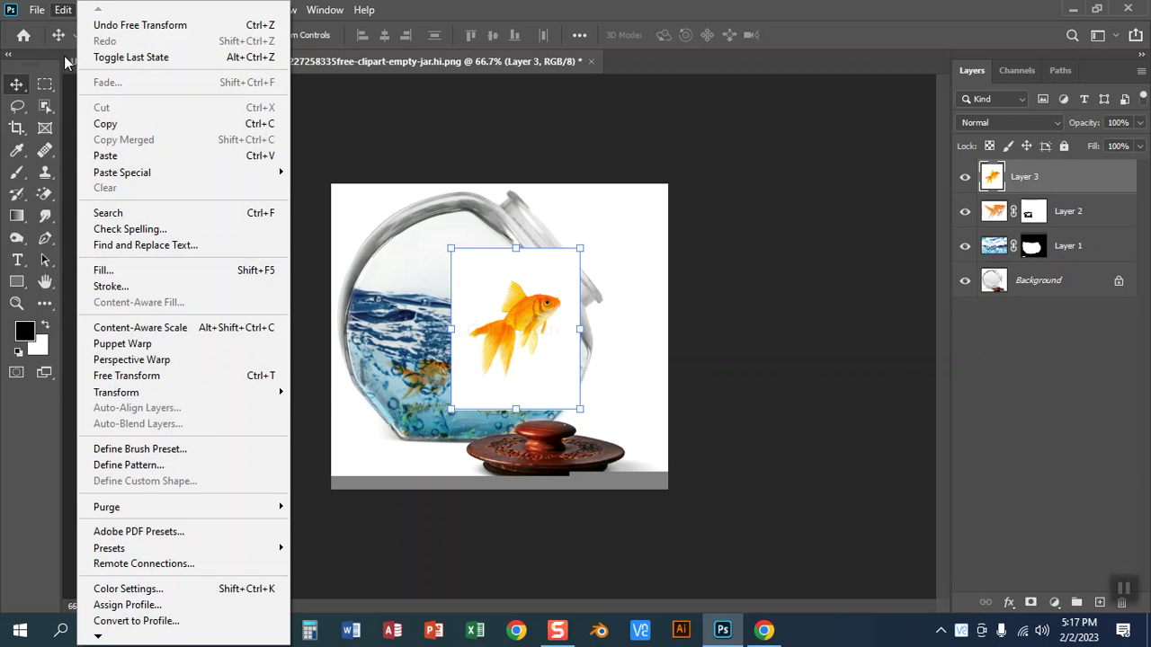
mouse_move(116, 392)
left_click(323, 378)
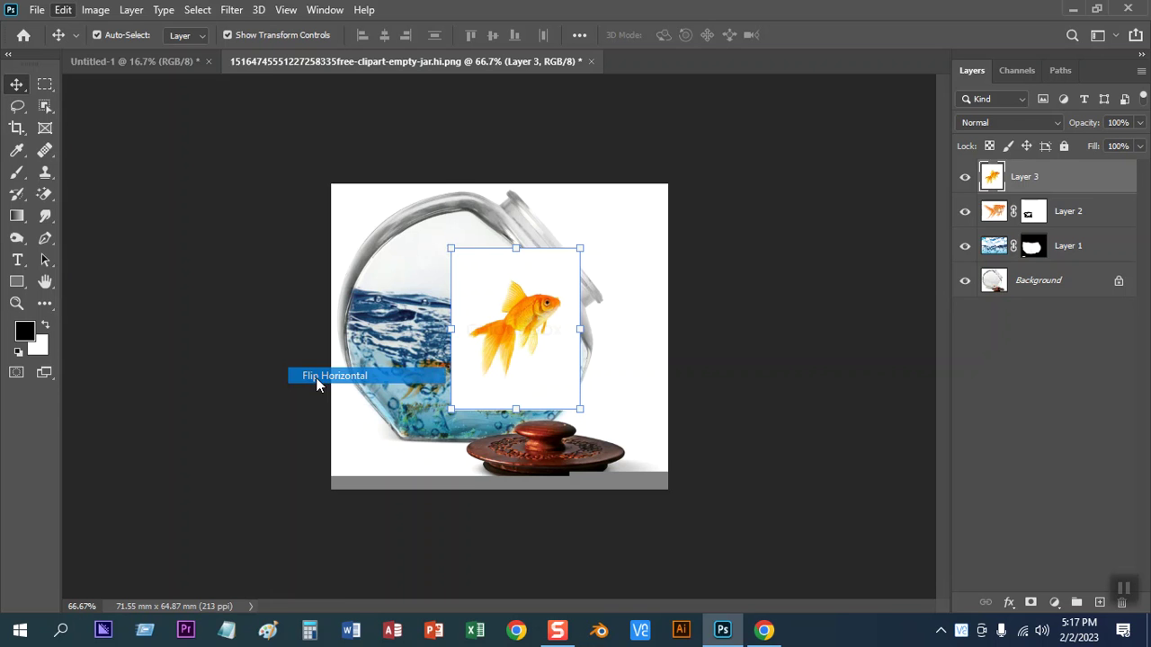
key("ctrl")
key("ctrl+plus")
key("ctrl+plus")
key("ctrl+plus")
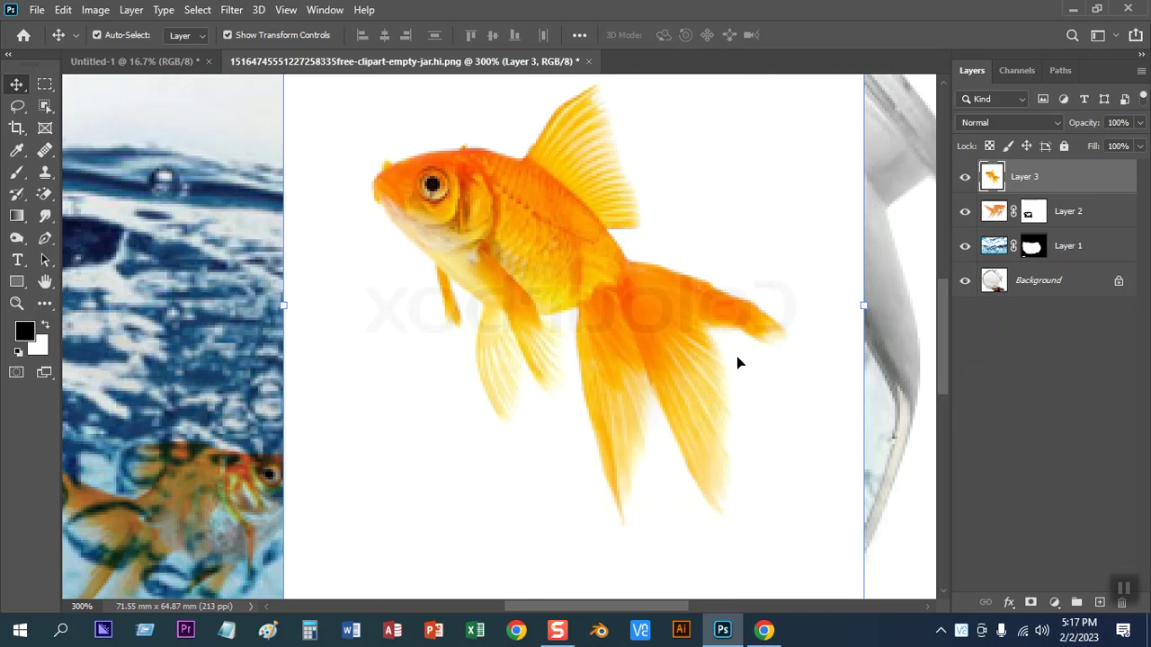
key("ctrl+minus")
key("ctrl+plus")
scroll(606, 291, "down", 3)
scroll(575, 234, "down", 2)
Scale the flipped goldfish to about 83%, move it over the water, and add a layer mask
left_click_drag(473, 142, 490, 164)
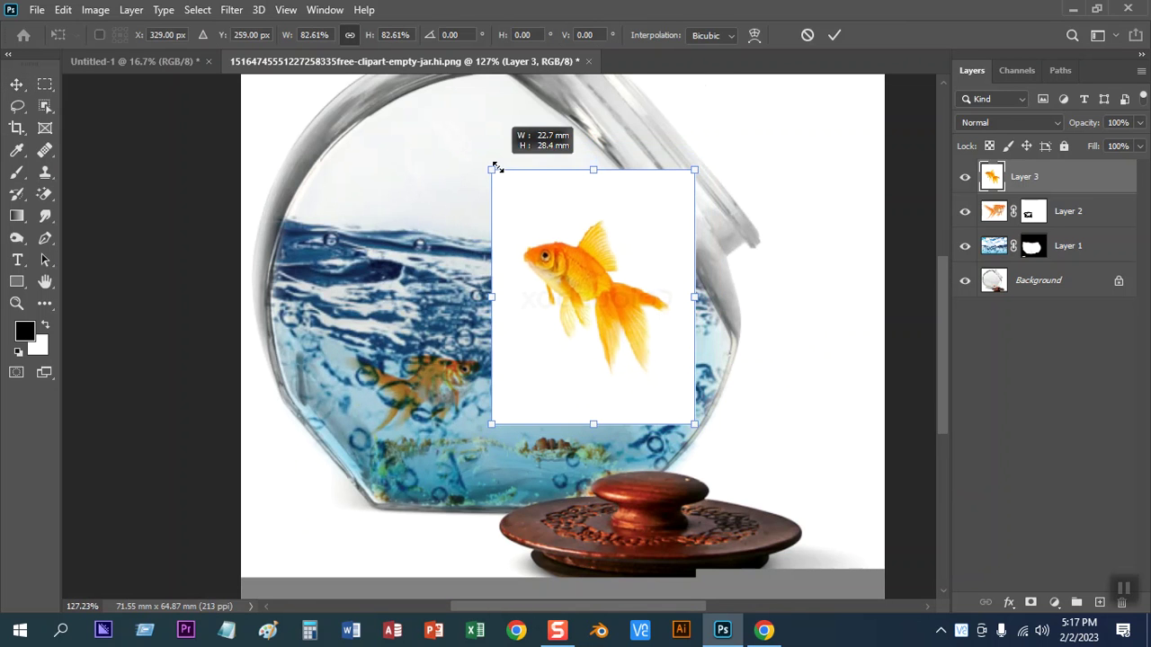
left_click_drag(632, 306, 630, 374)
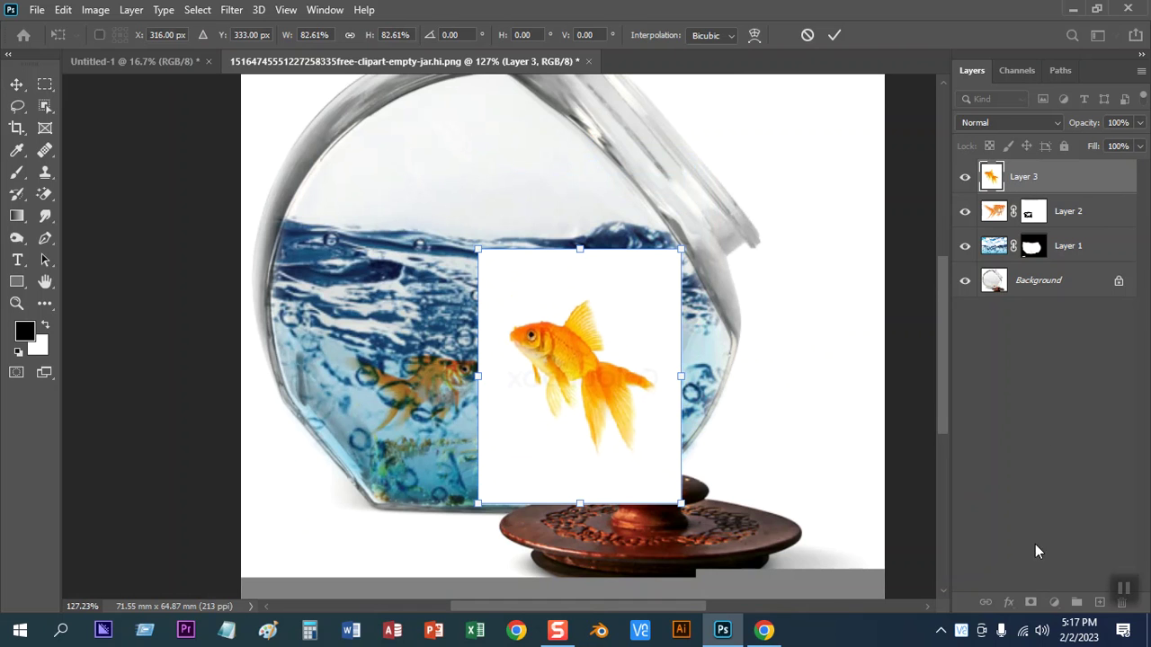
key("Return")
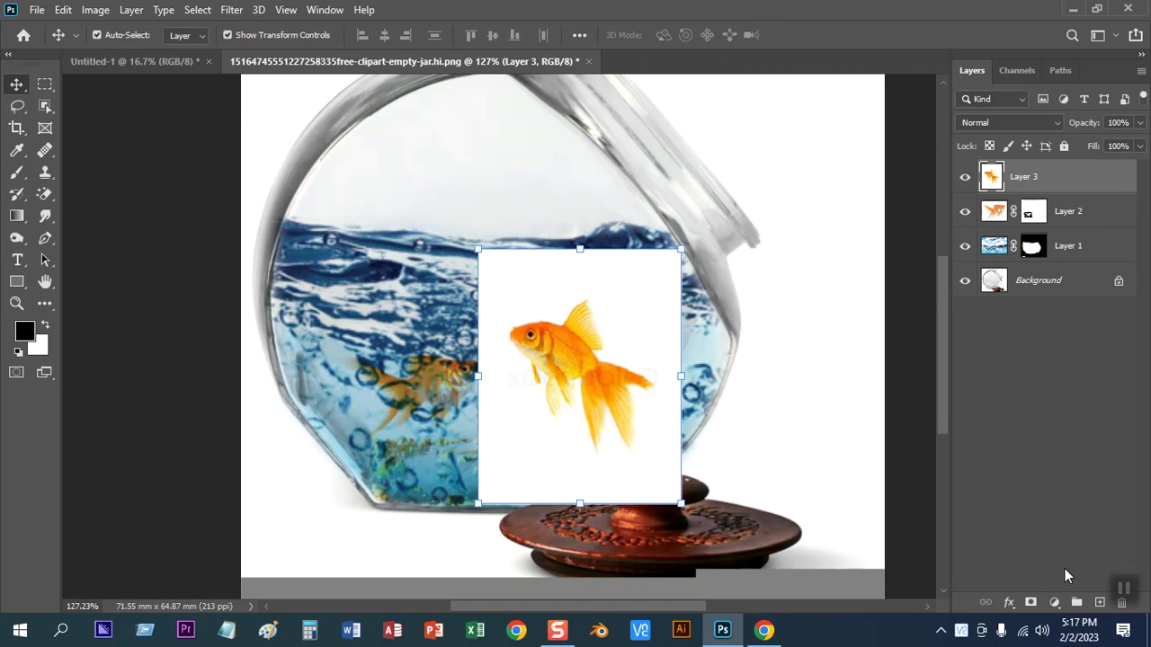
left_click(1030, 604)
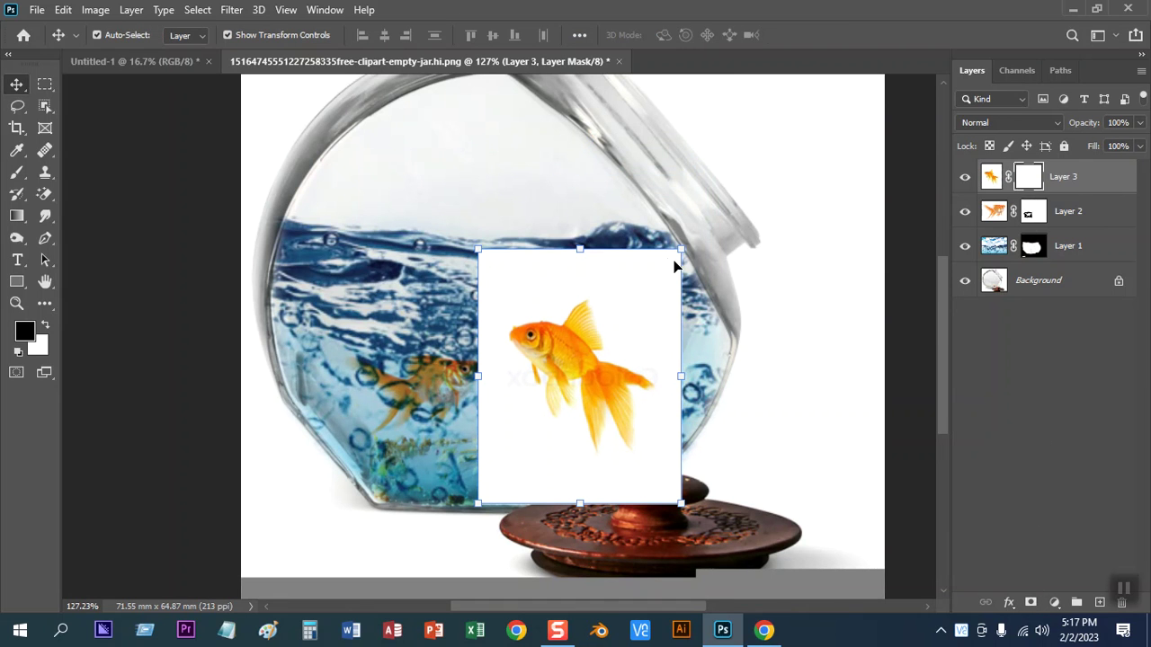
Paint black on Layer 3's mask with a size-10 brush, hiding the white box and glow around fins and tail
left_click(17, 173)
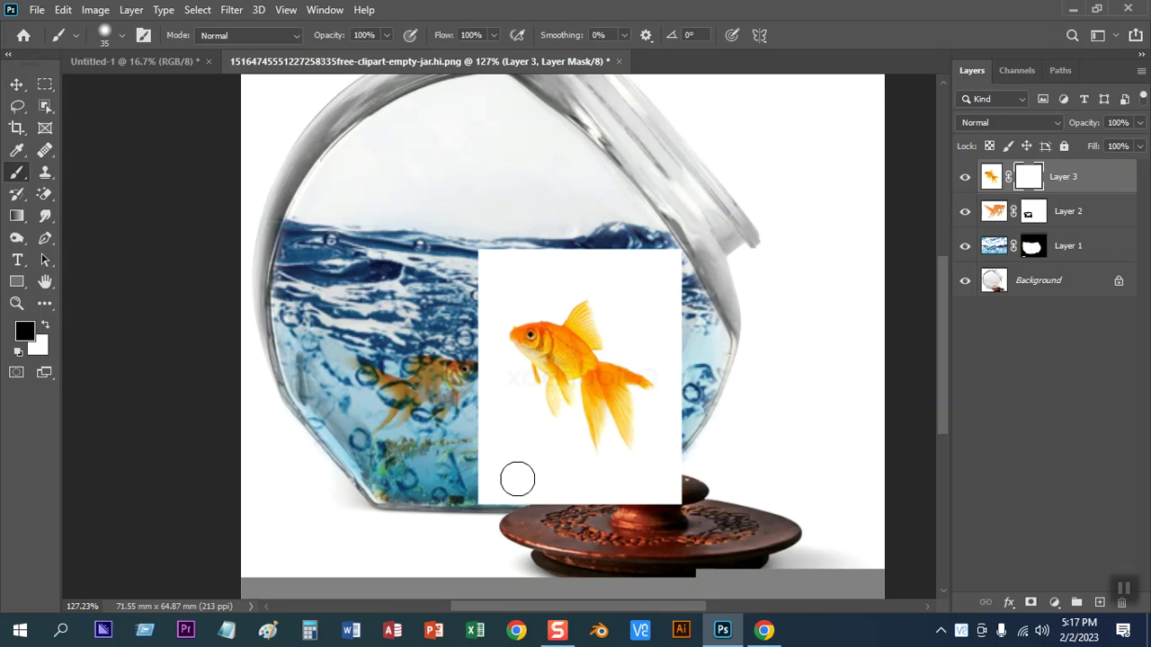
mouse_move(488, 466)
left_mouse_down()
mouse_move(698, 437)
mouse_move(637, 342)
mouse_move(470, 261)
mouse_move(515, 295)
mouse_move(499, 452)
mouse_move(569, 468)
left_mouse_up()
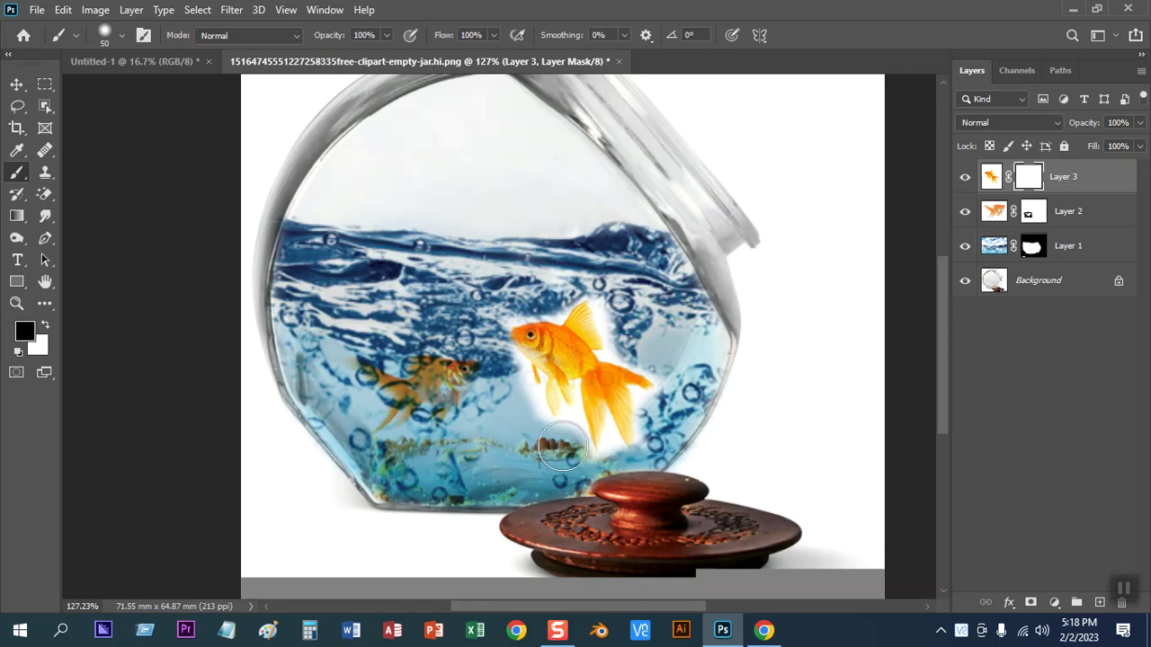
key("ctrl+plus")
key("ctrl+plus")
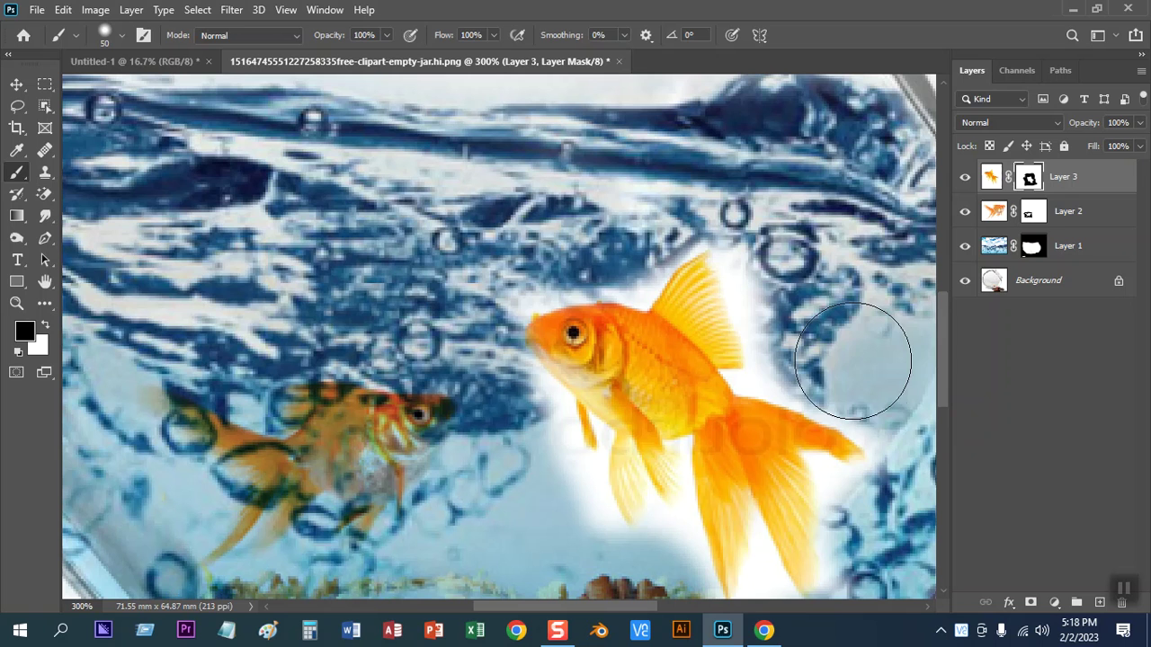
key("bracketleft")
key("bracketleft")
key("bracketleft")
key("bracketleft")
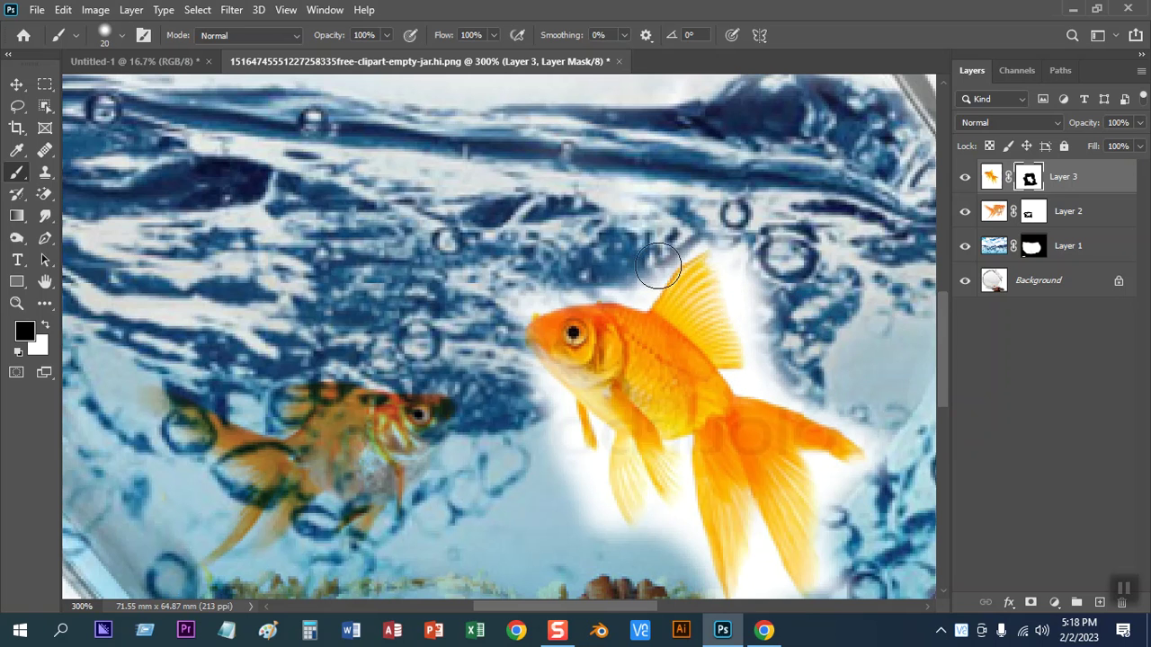
mouse_move(672, 251)
left_mouse_down()
mouse_move(652, 290)
mouse_move(510, 321)
left_mouse_up()
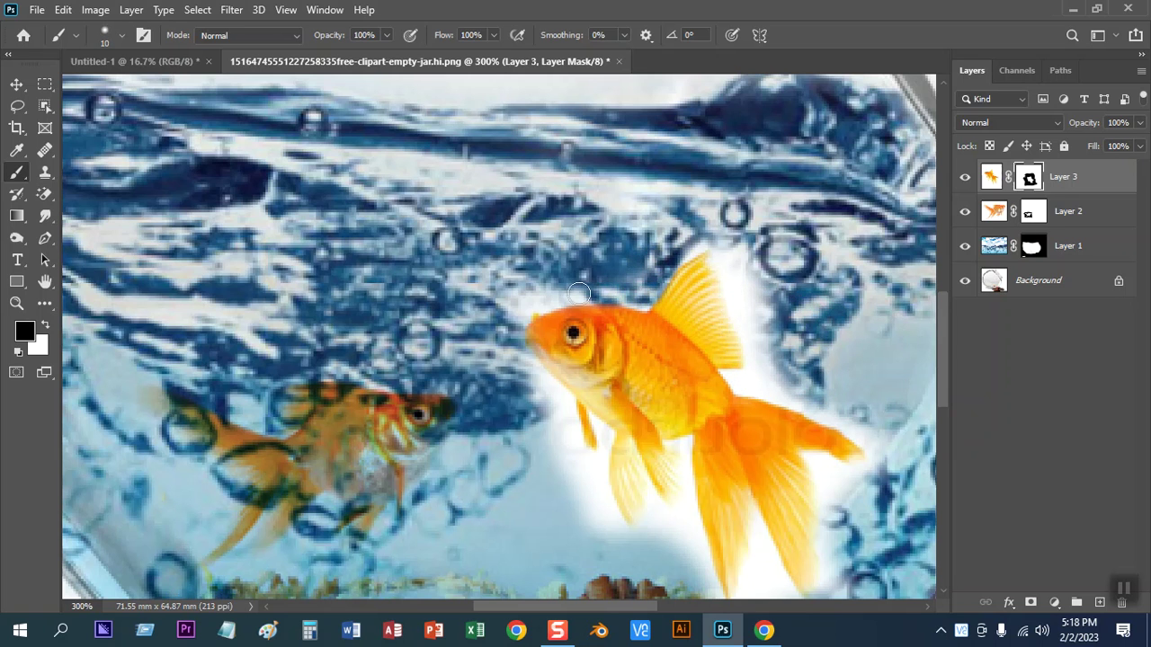
mouse_move(616, 290)
left_mouse_down()
mouse_move(663, 259)
mouse_move(753, 360)
mouse_move(745, 375)
mouse_move(834, 401)
mouse_move(764, 360)
mouse_move(740, 223)
left_mouse_up()
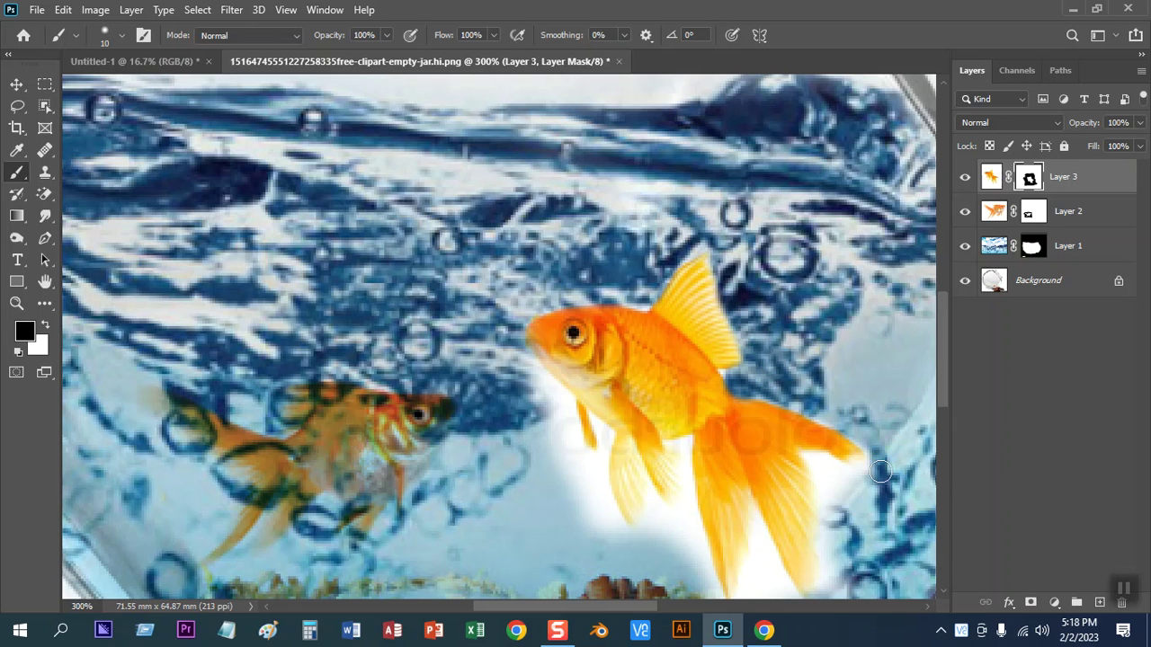
mouse_move(860, 475)
left_mouse_down()
mouse_move(832, 469)
mouse_move(823, 490)
mouse_move(821, 587)
mouse_move(850, 484)
left_mouse_up()
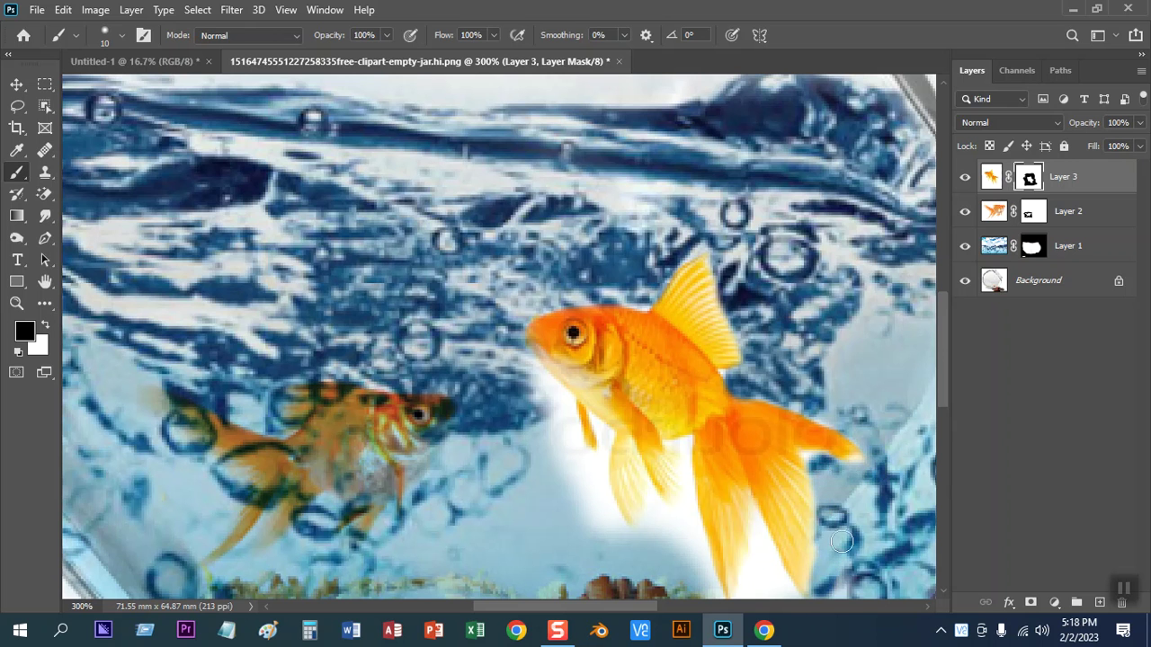
scroll(846, 477, "down", 5)
mouse_move(770, 422)
left_mouse_down()
mouse_move(737, 368)
mouse_move(722, 435)
mouse_move(754, 424)
mouse_move(688, 398)
mouse_move(663, 303)
mouse_move(673, 373)
mouse_move(648, 336)
mouse_move(642, 355)
mouse_move(599, 358)
mouse_move(575, 272)
mouse_move(514, 182)
mouse_move(577, 338)
left_mouse_up()
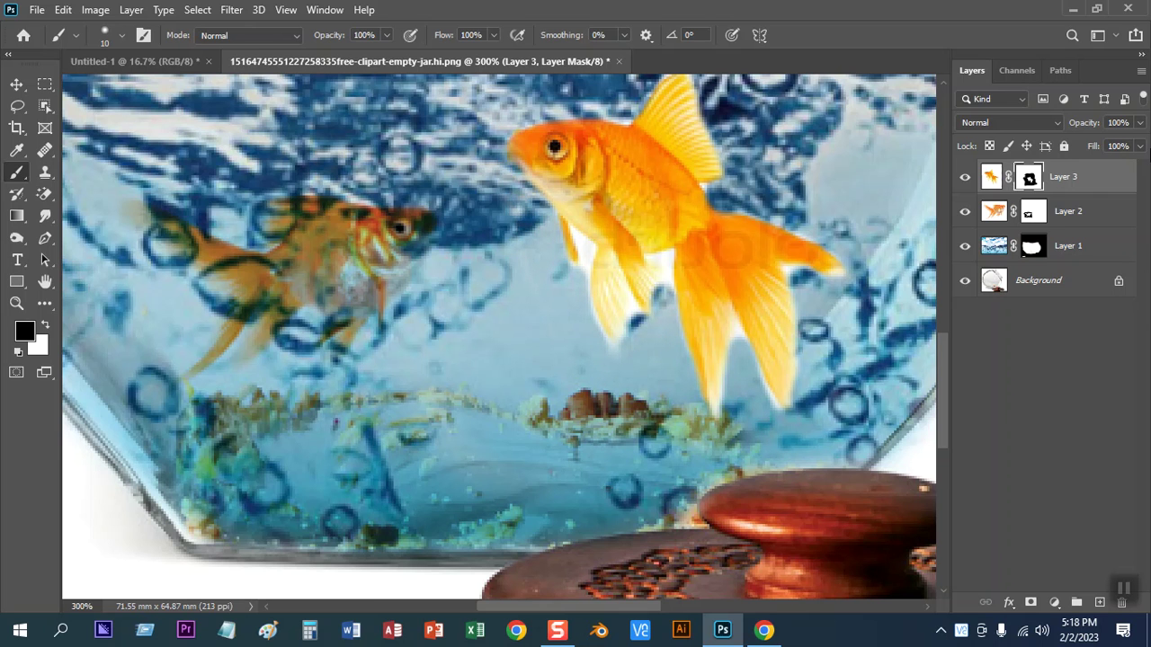
left_click(15, 82)
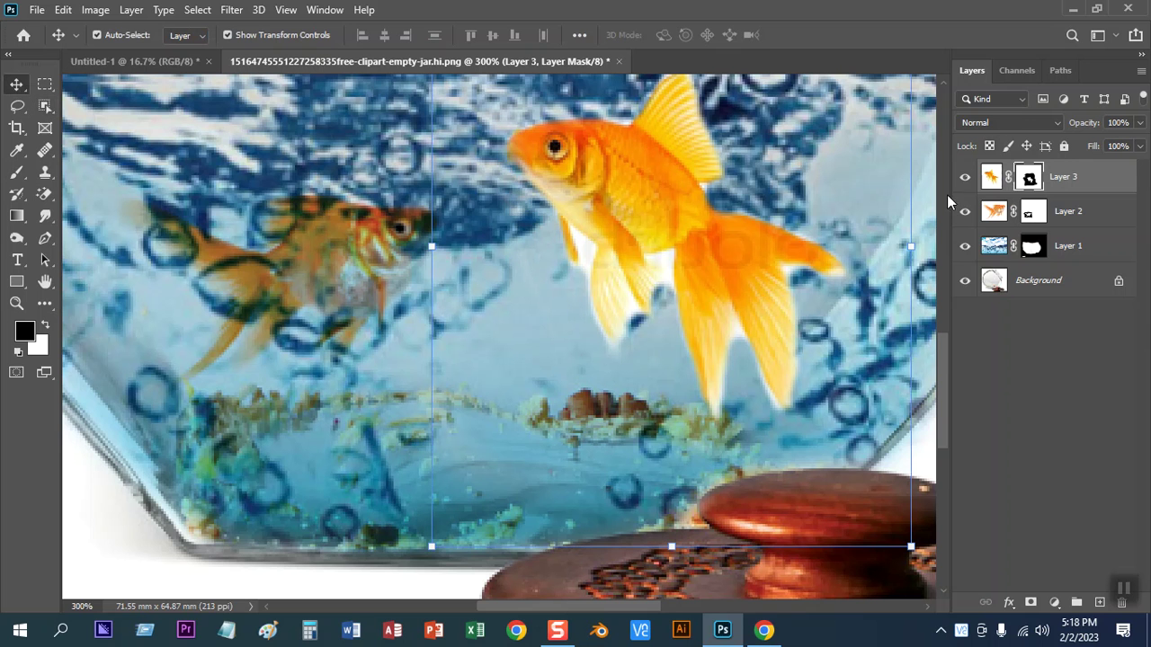
Rotate the second goldfish about -88.7° to dive nose-down and scale it to 93%
key("ctrl+0")
key("ctrl+1")
key("ctrl+plus")
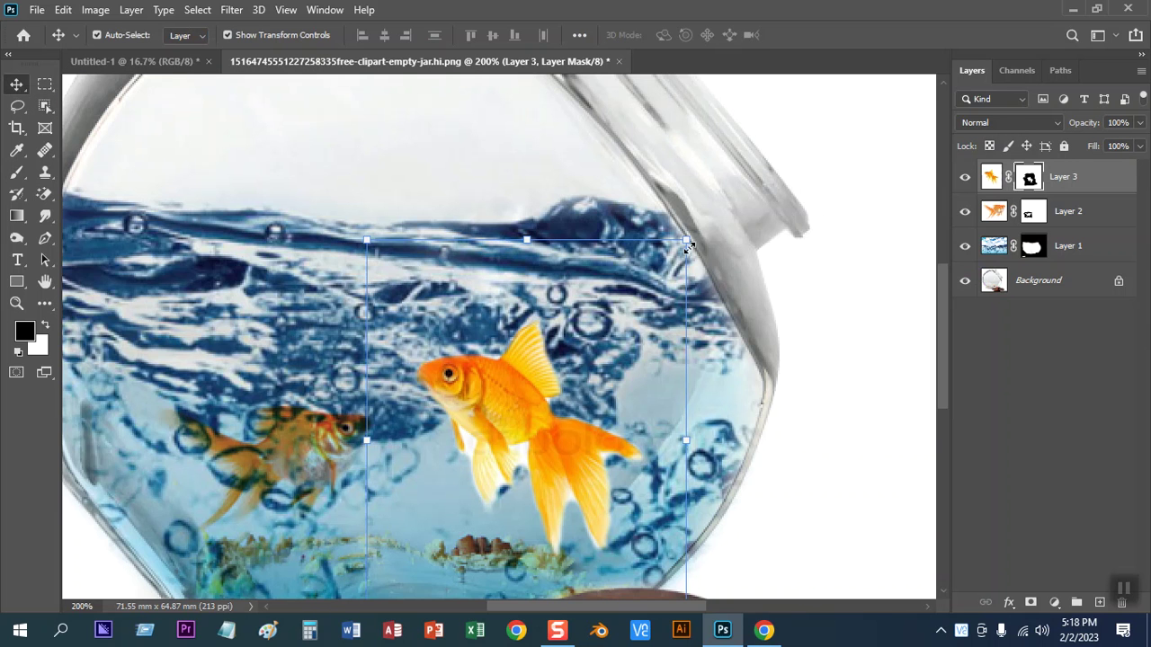
left_click_drag(705, 231, 390, 324)
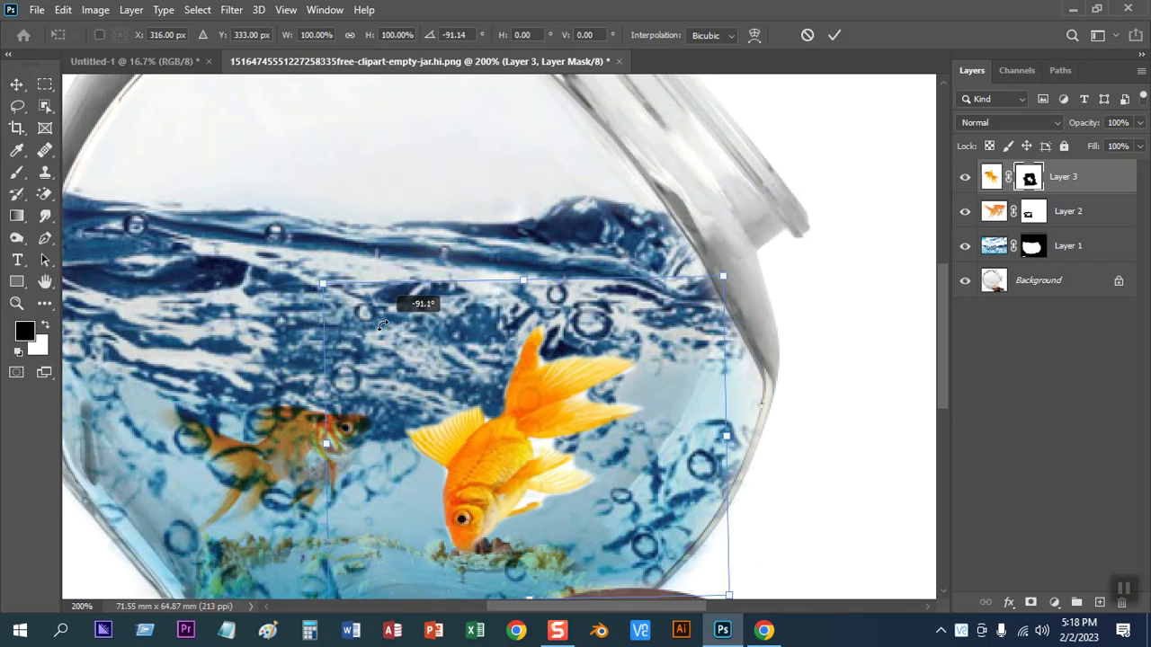
left_click_drag(390, 324, 422, 340)
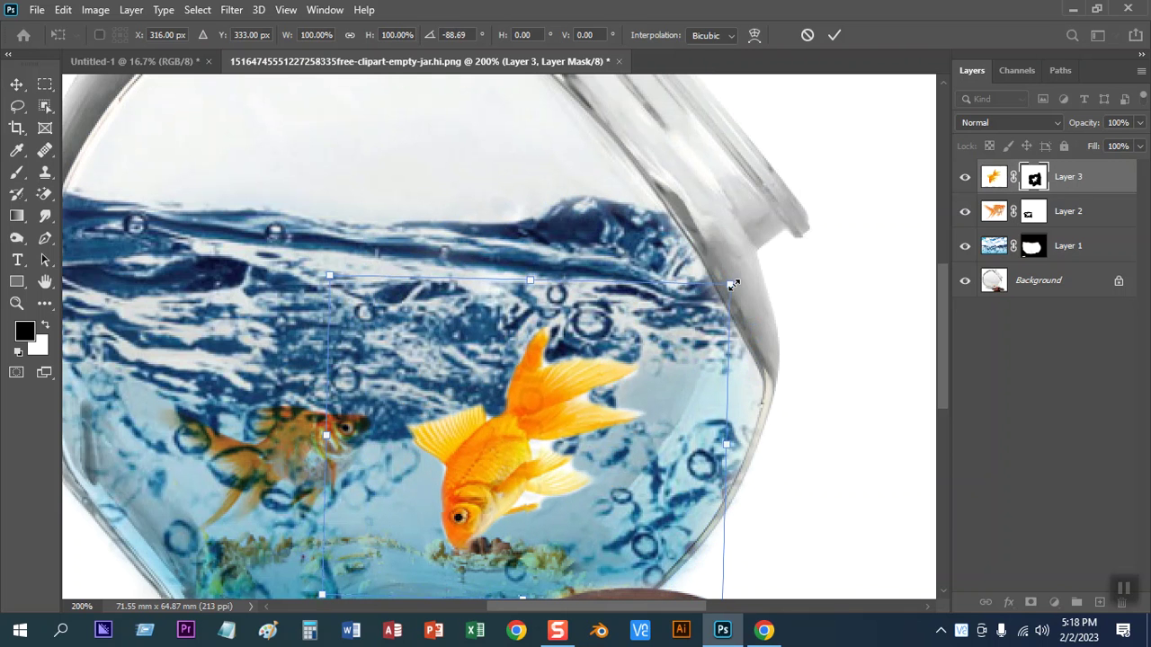
left_click_drag(733, 284, 723, 297)
key("Return")
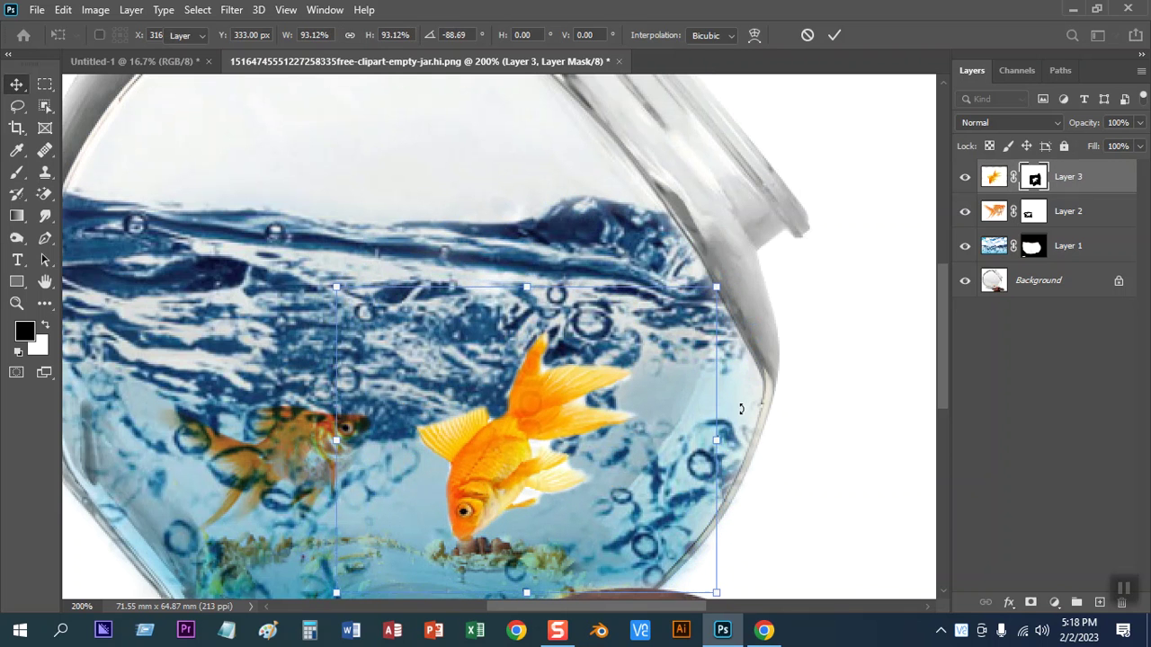
Set Layer 3's blend mode to Multiply, view the whole jar, then return to the browser
left_click(1032, 124)
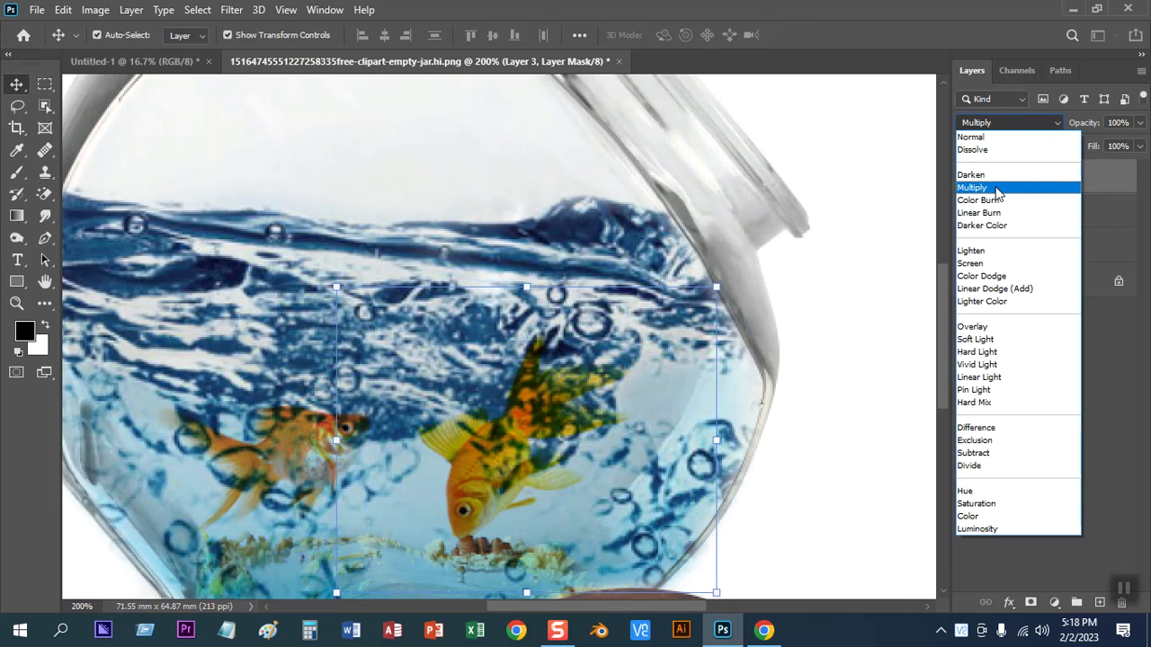
left_click(989, 187)
left_click(814, 345)
key("ctrl+1")
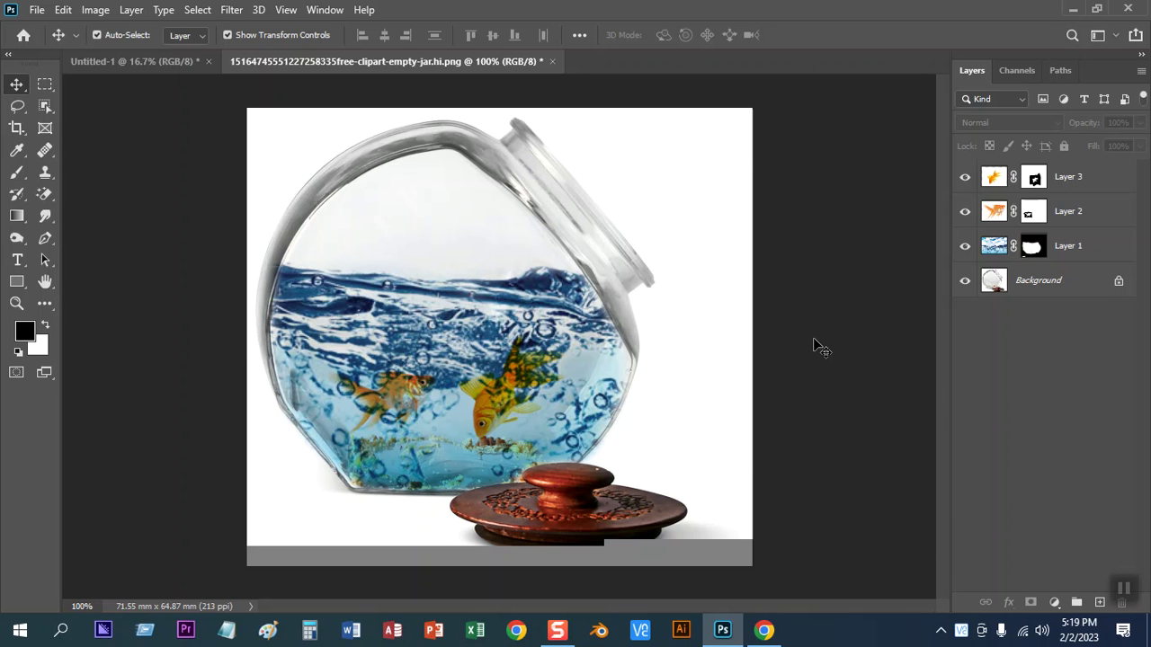
left_click(763, 630)
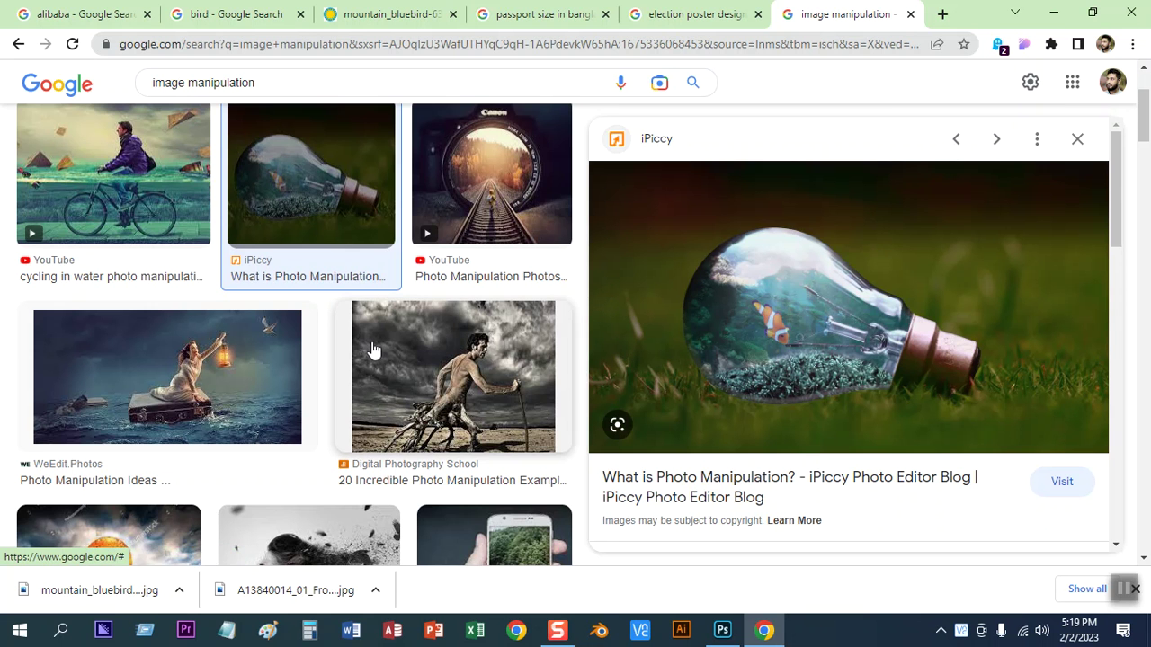
Scroll down through the Google Images 'image manipulation' results
scroll(368, 351, "down", 2)
scroll(342, 360, "down", 2)
scroll(447, 414, "down", 5)
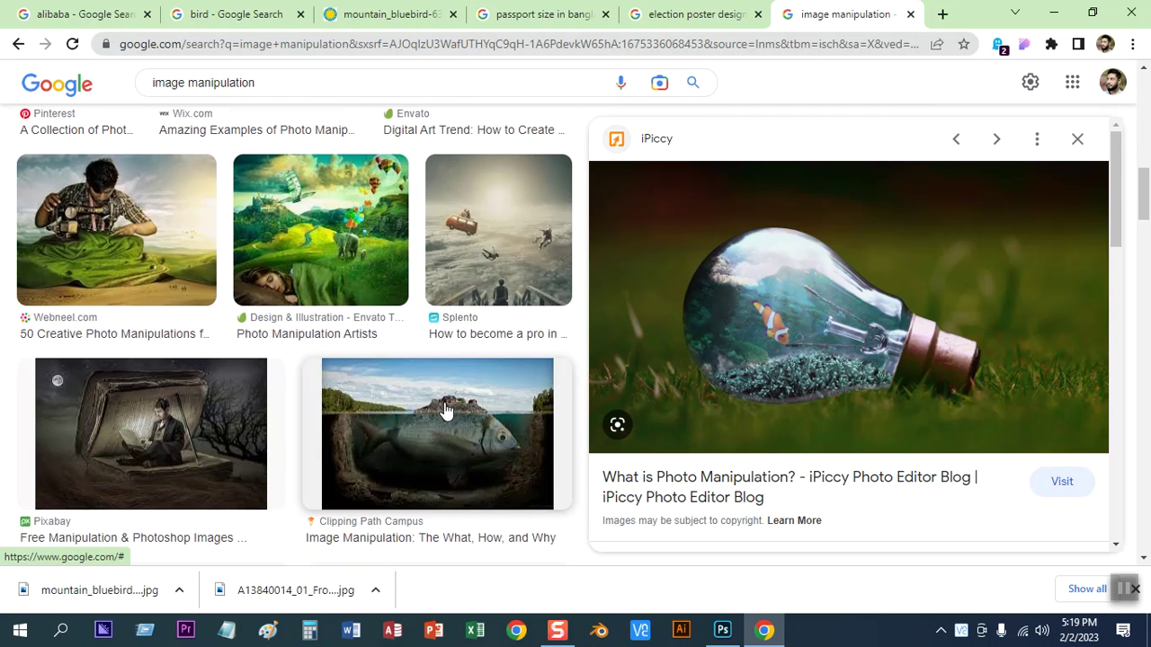
scroll(447, 414, "down", 2)
scroll(447, 412, "down", 1)
scroll(447, 412, "down", 2)
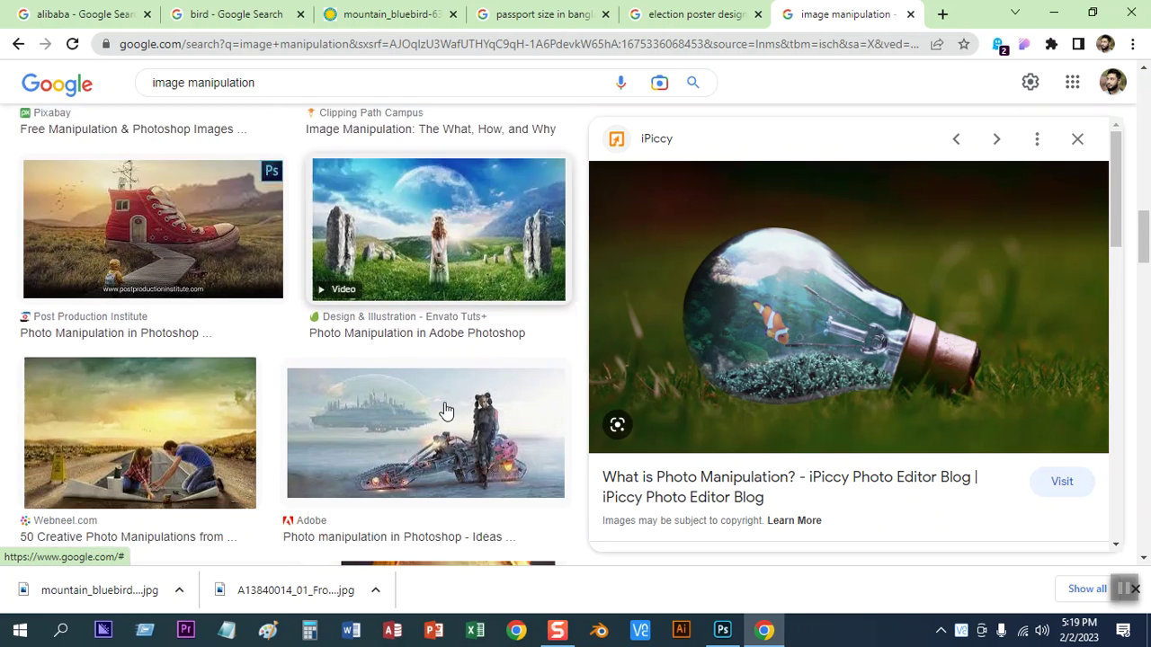